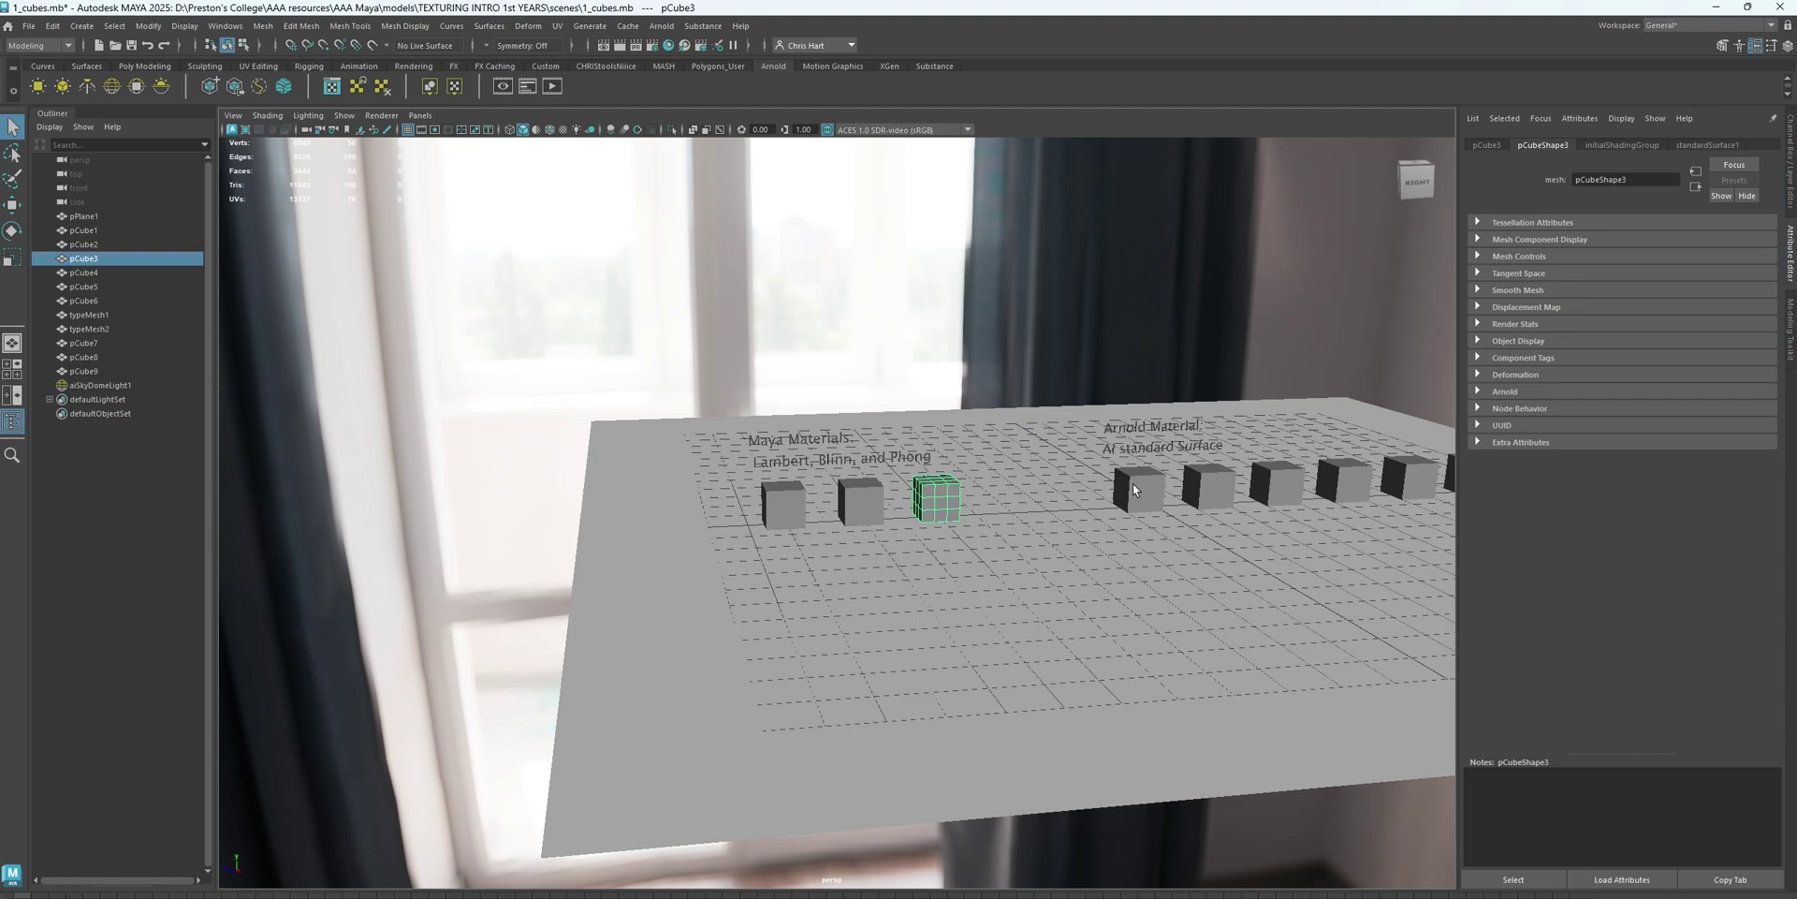
Examine the cubes beside the Arnold Material label and the layout of the whole scene in the room environment
click(1134, 489)
click(1207, 483)
click(1284, 481)
click(1343, 479)
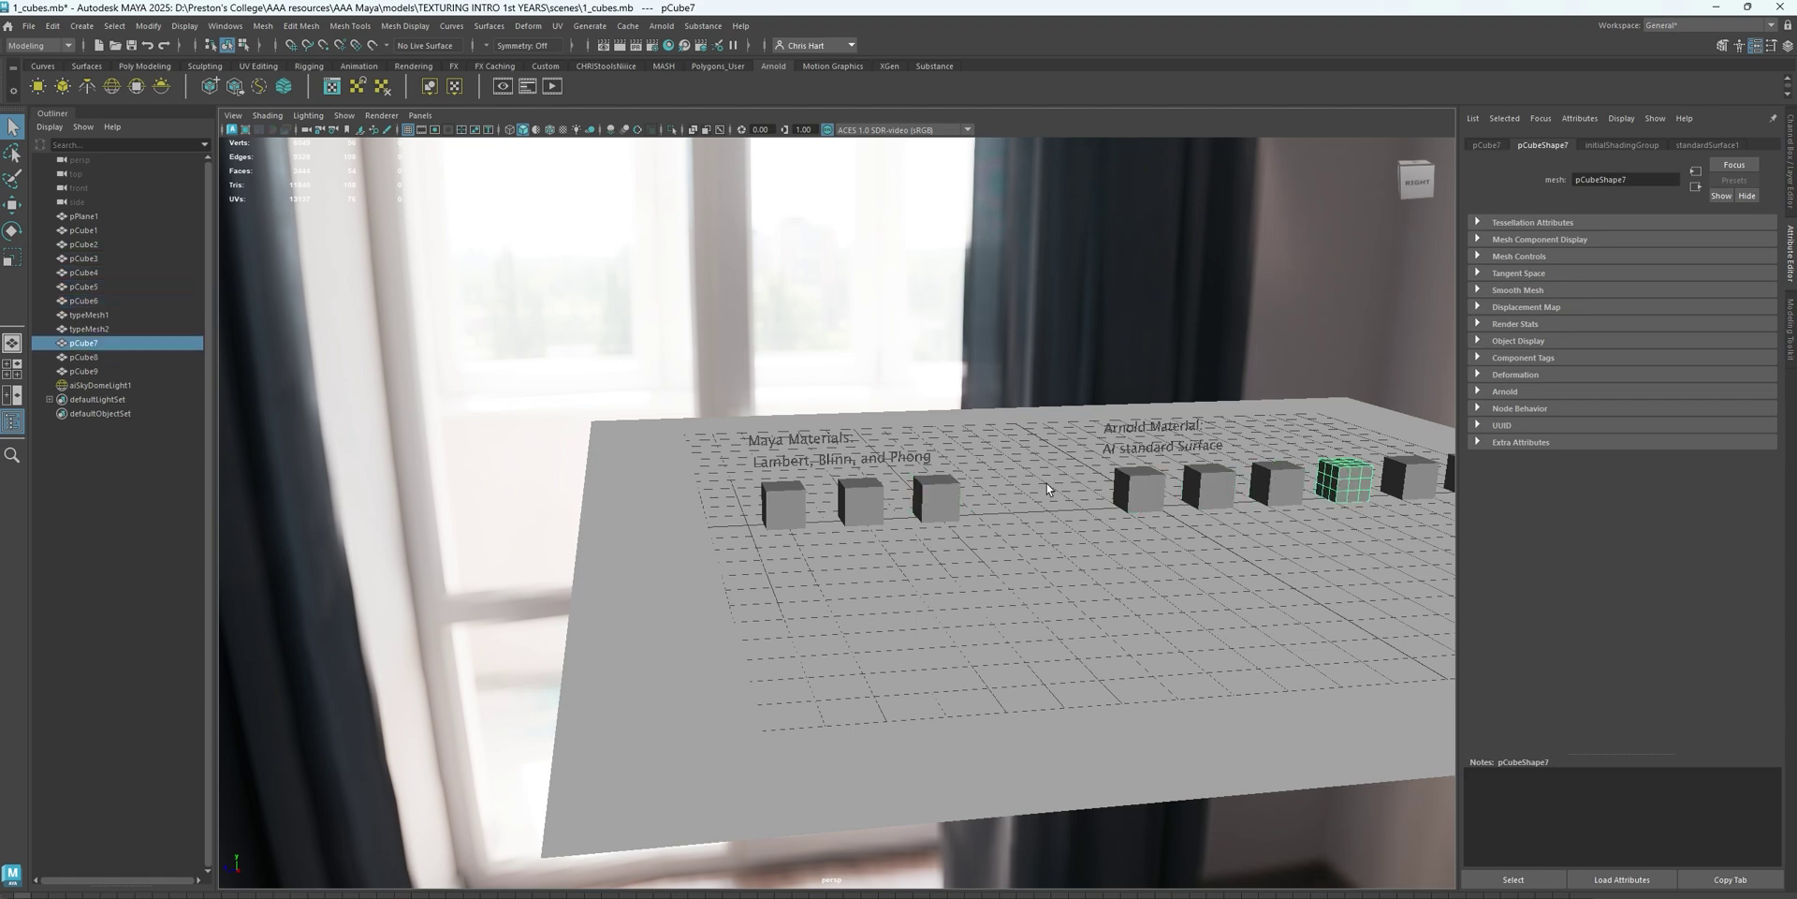
alt+drag(1047, 489, 702, 396)
scroll(935, 458, down, 12)
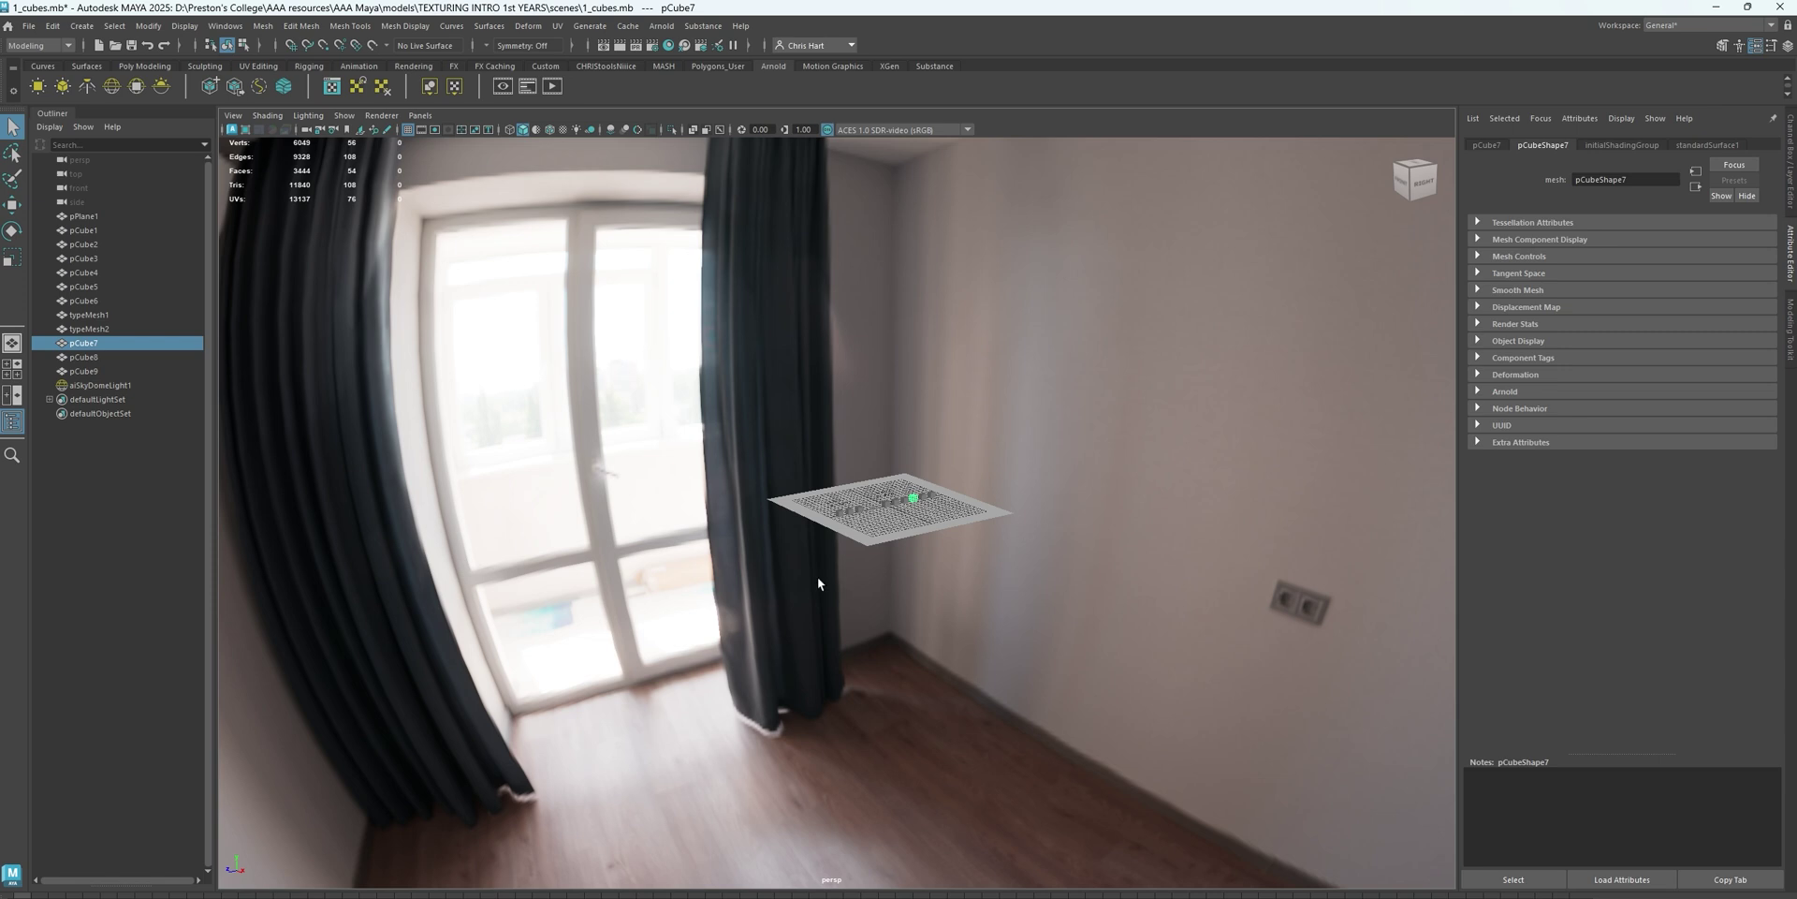
alt+drag(817, 583, 803, 607)
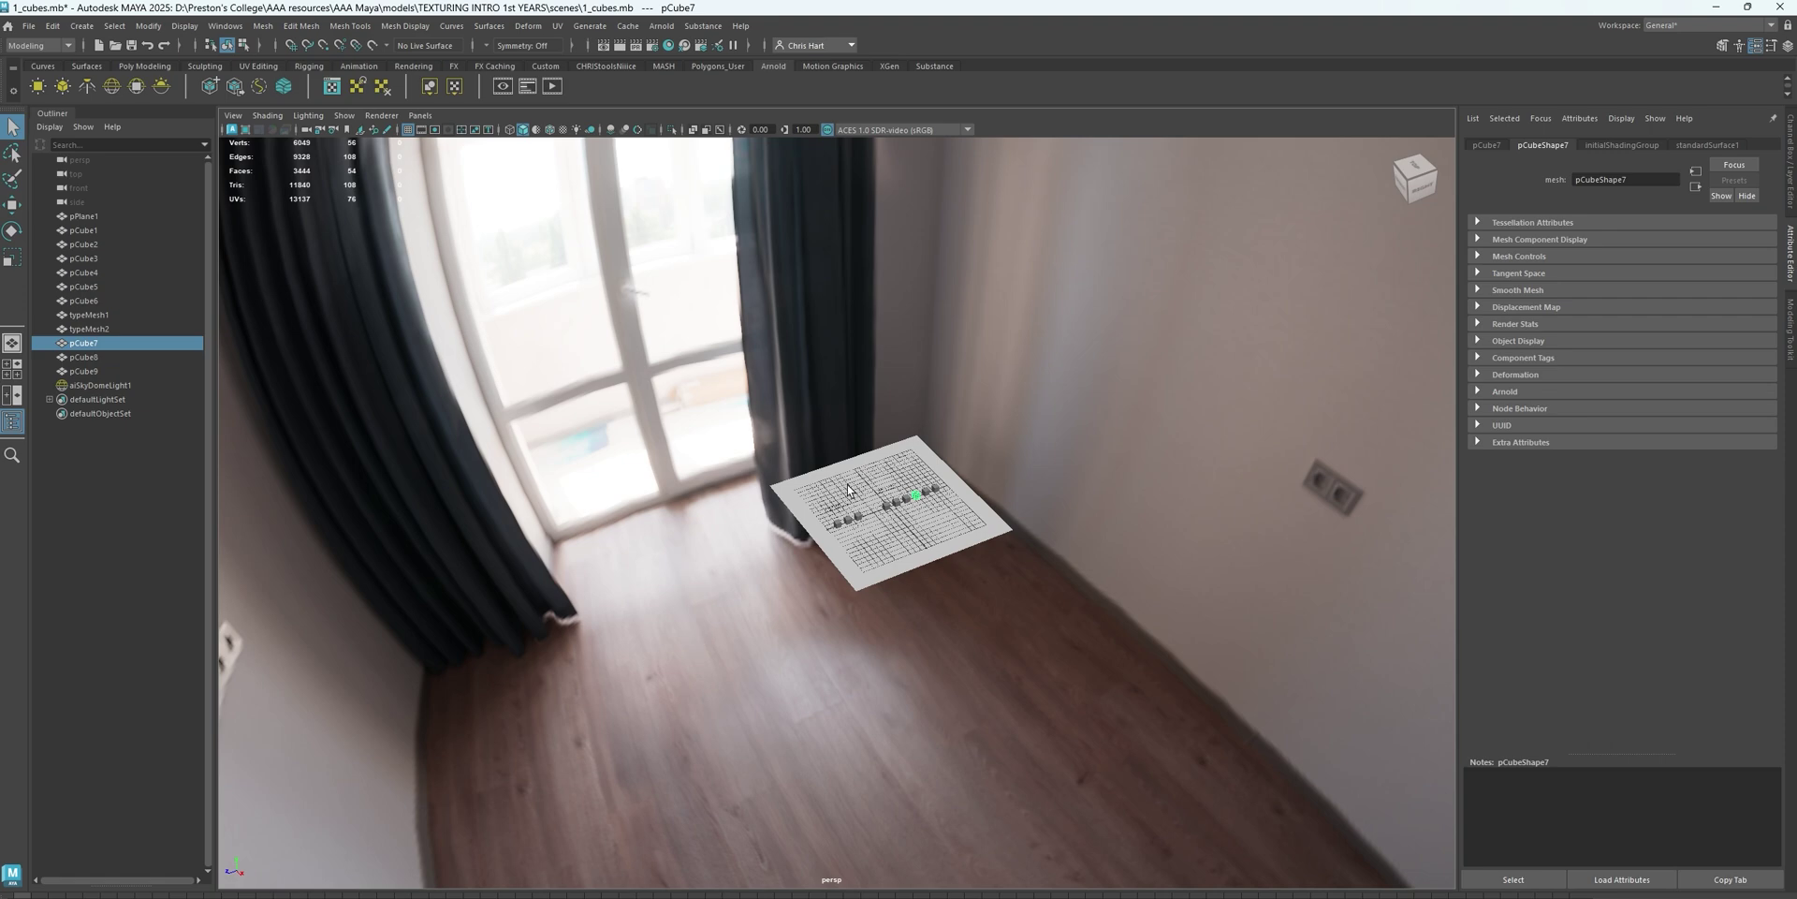
Assign a new Lambert material to the first cube under the Maya Materials label
scroll(864, 524, up, 3)
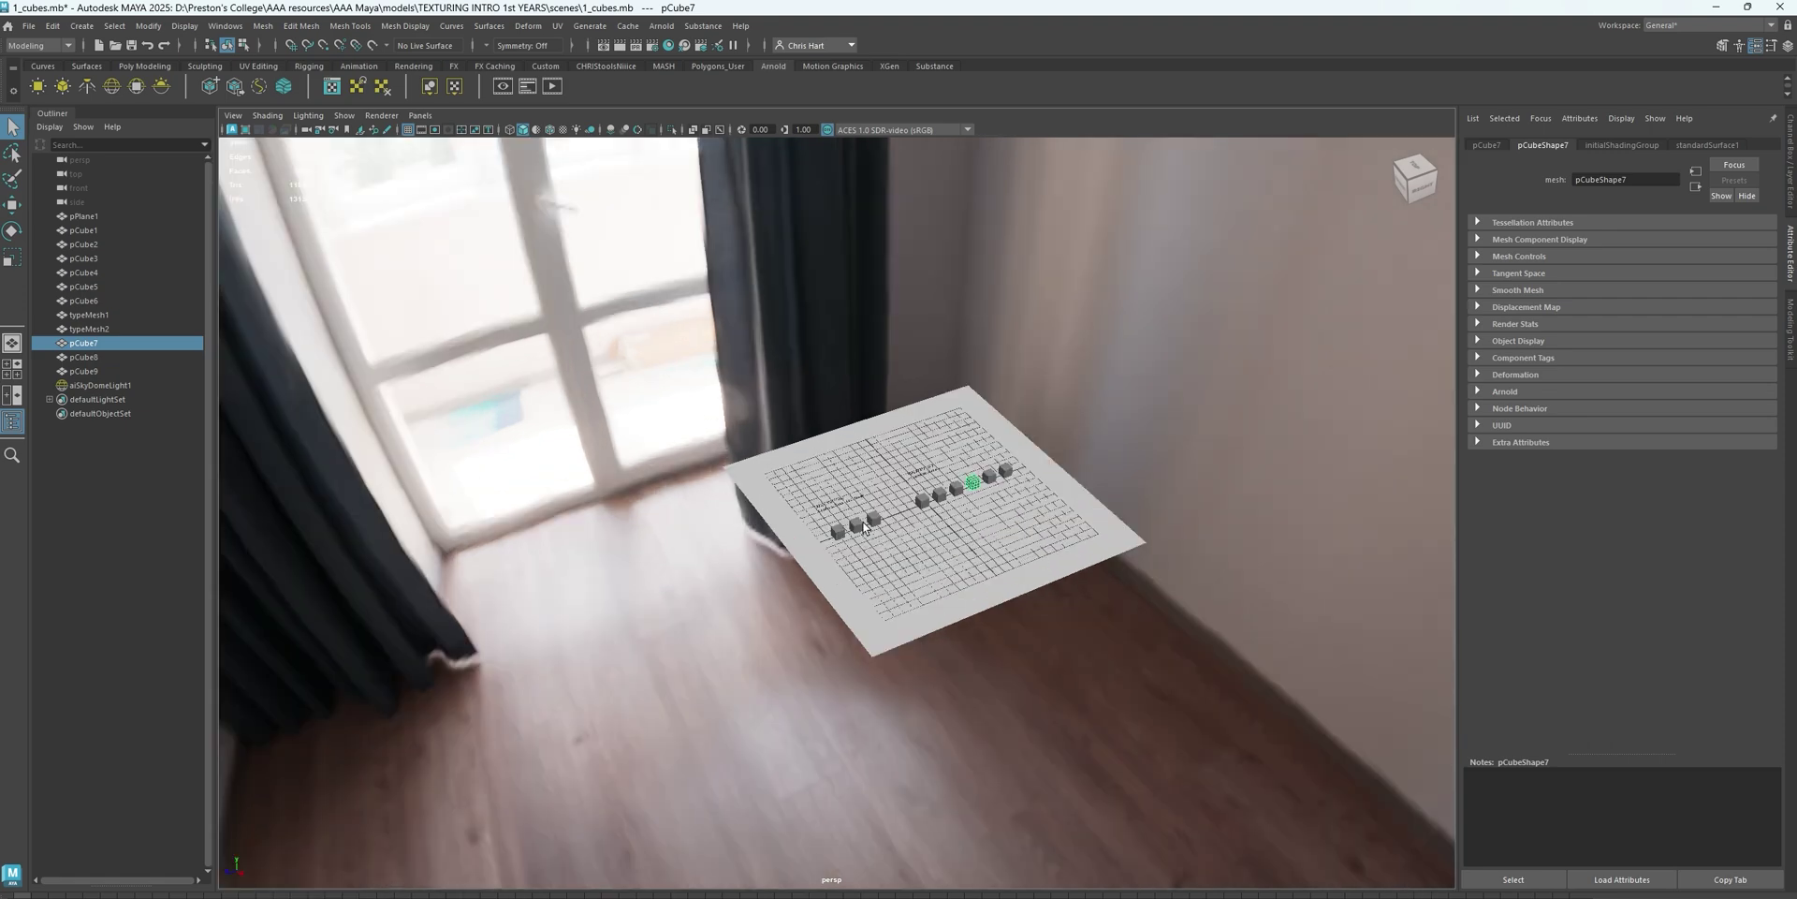
scroll(865, 526, up, 3)
alt+drag(992, 541, 941, 521)
alt+middle_drag(953, 480, 1159, 386)
scroll(889, 491, up, 10)
alt+right_drag(969, 398, 1079, 396)
alt+drag(1075, 395, 1071, 387)
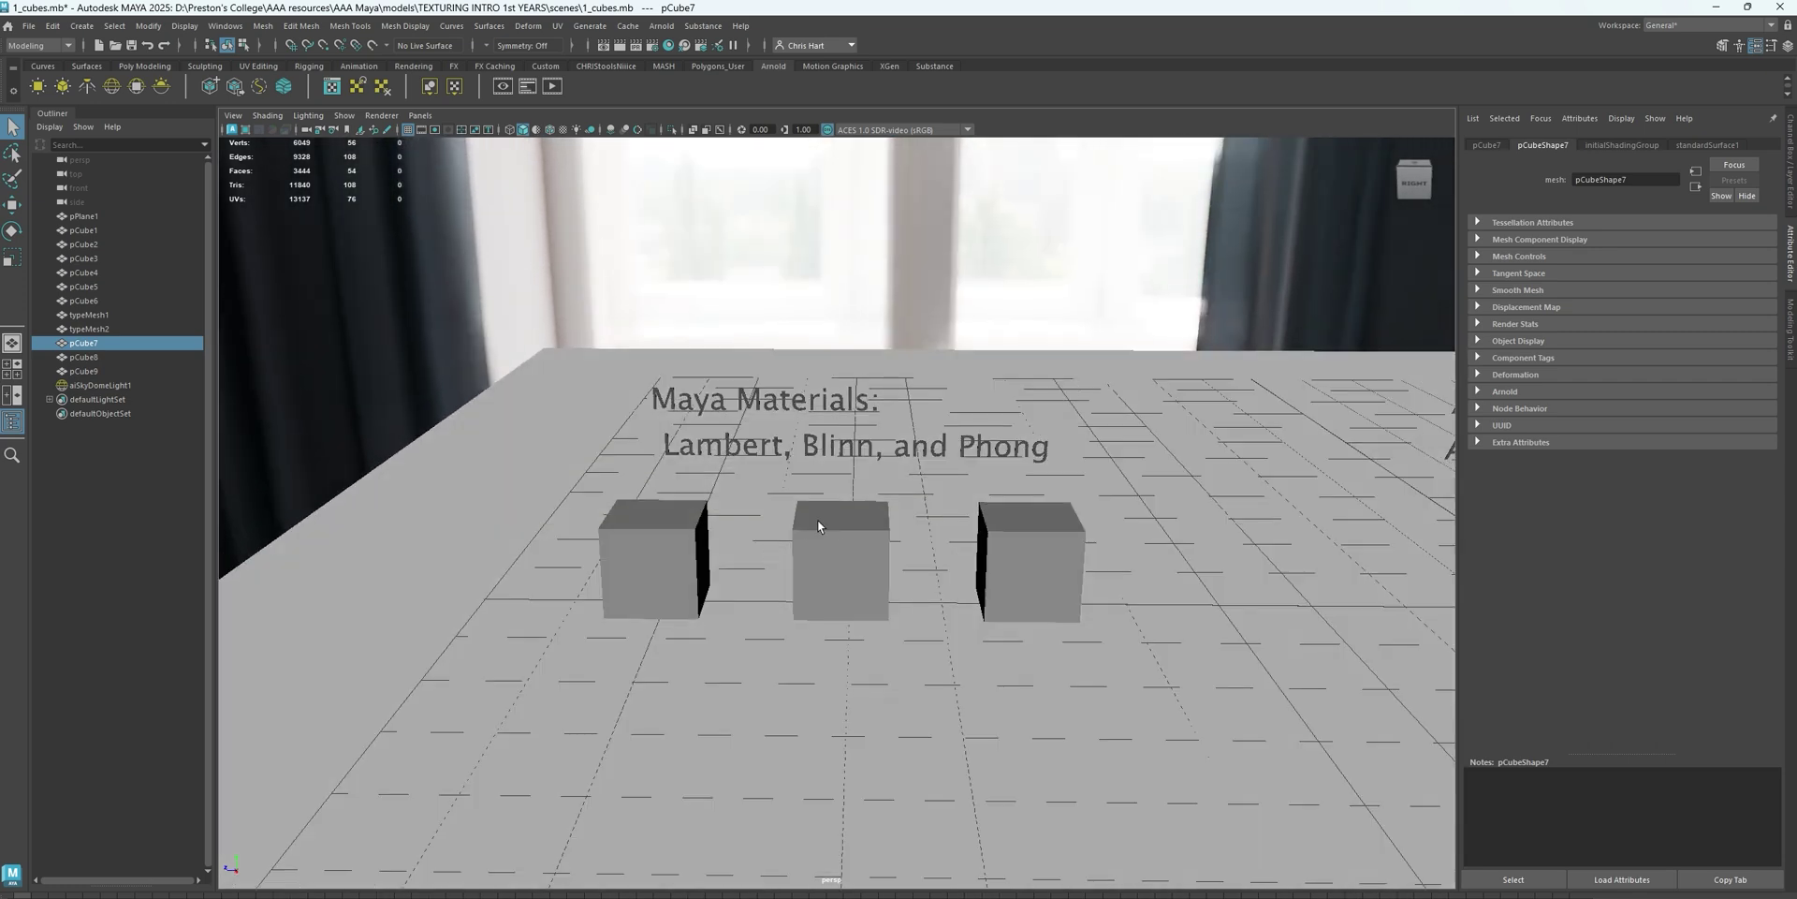
click(636, 564)
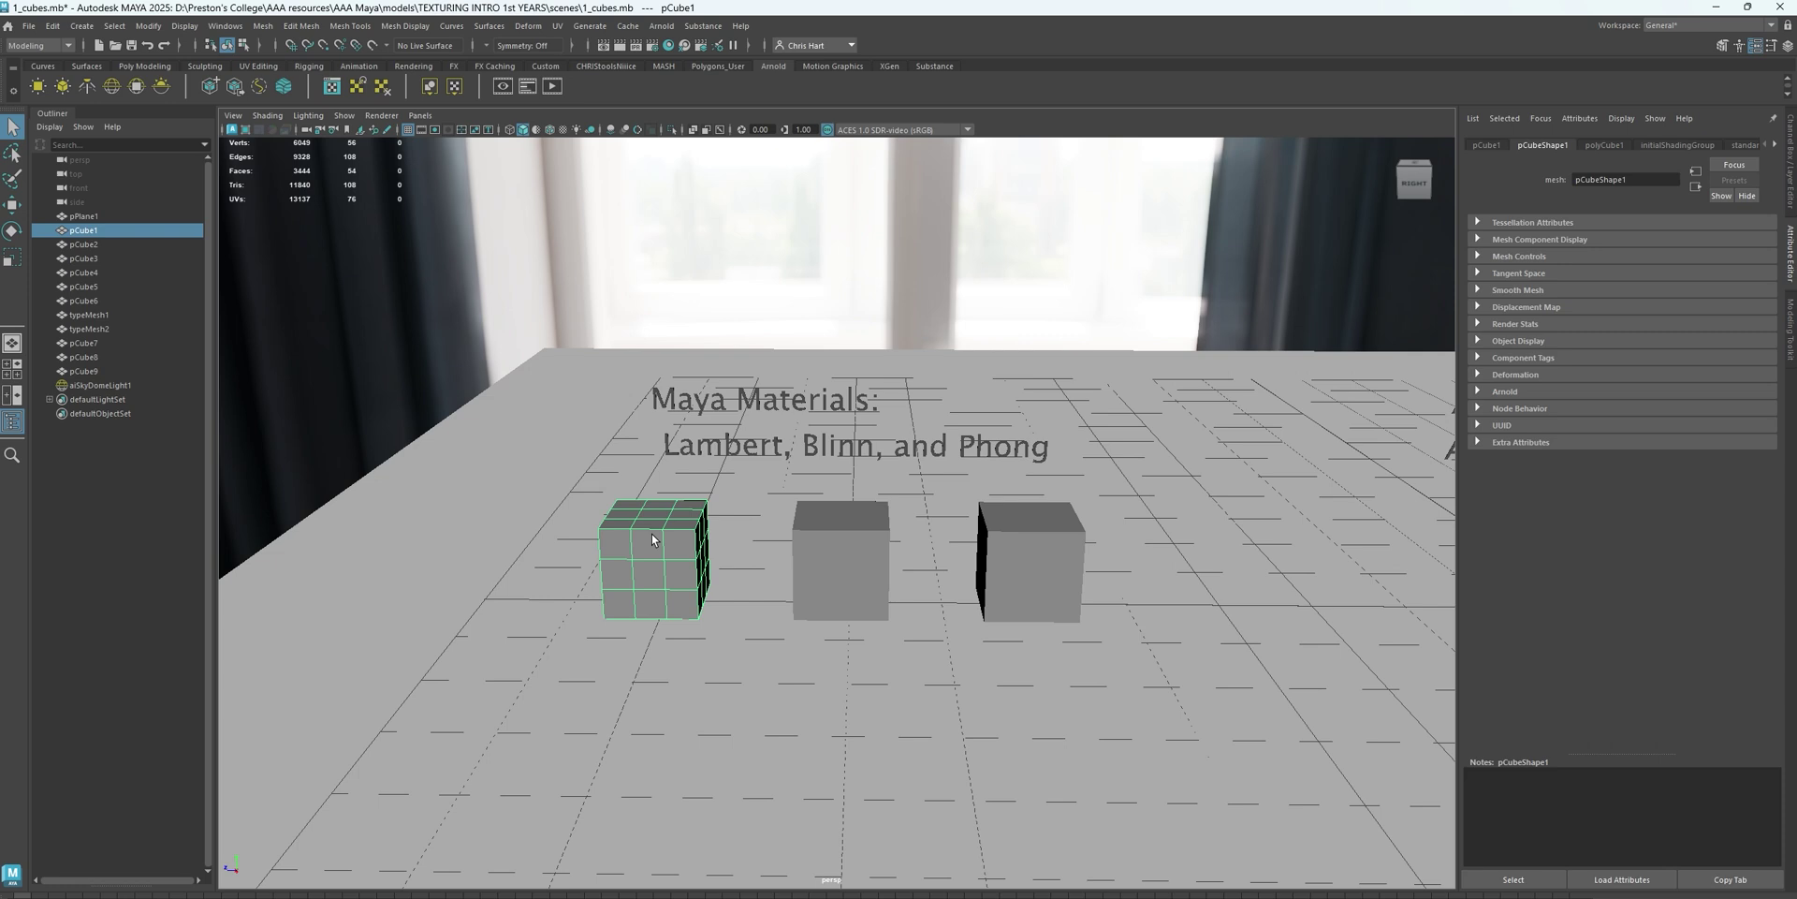
right_click(652, 539)
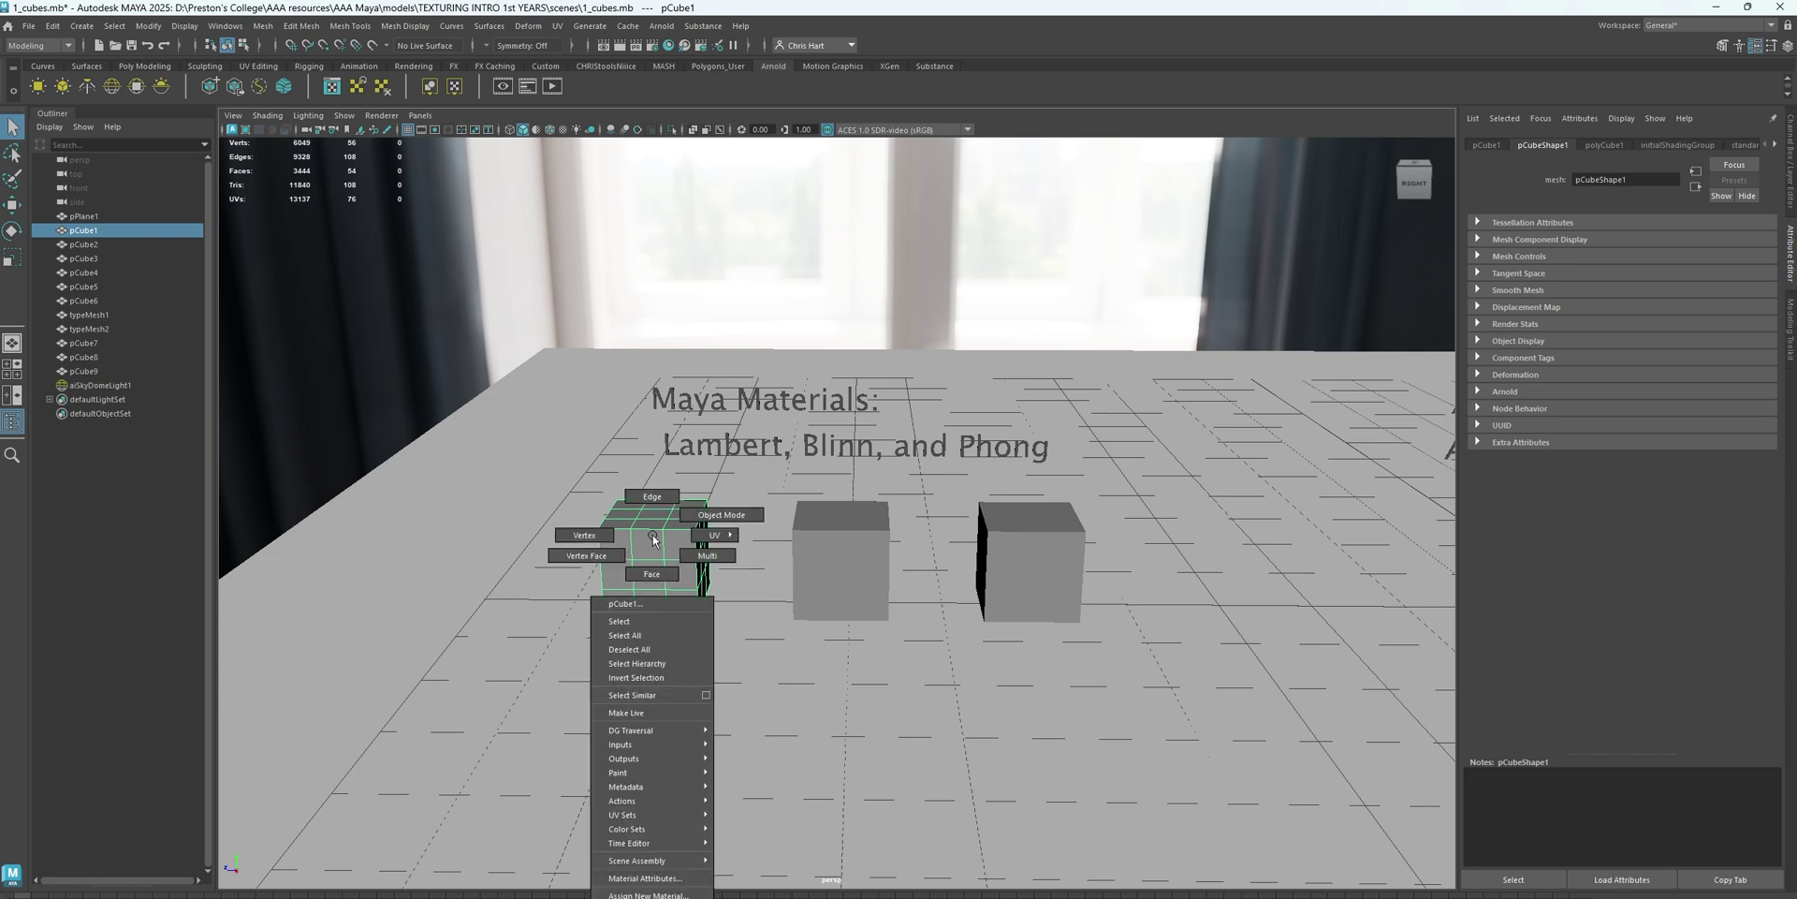
click(683, 894)
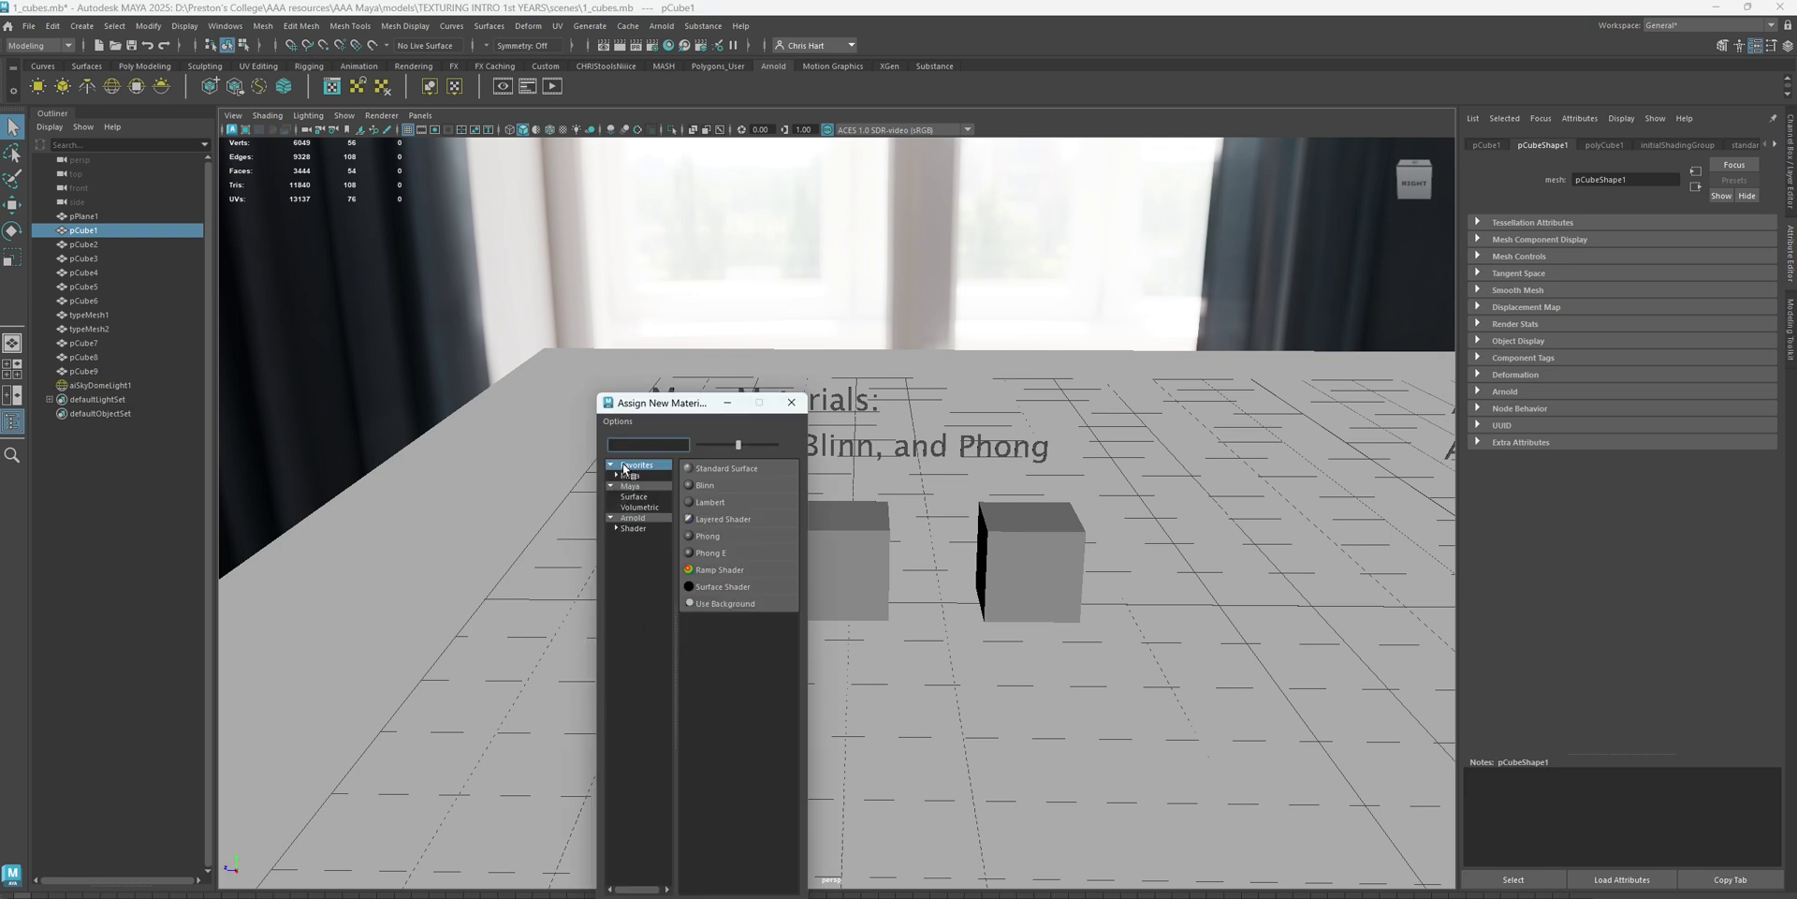
click(625, 468)
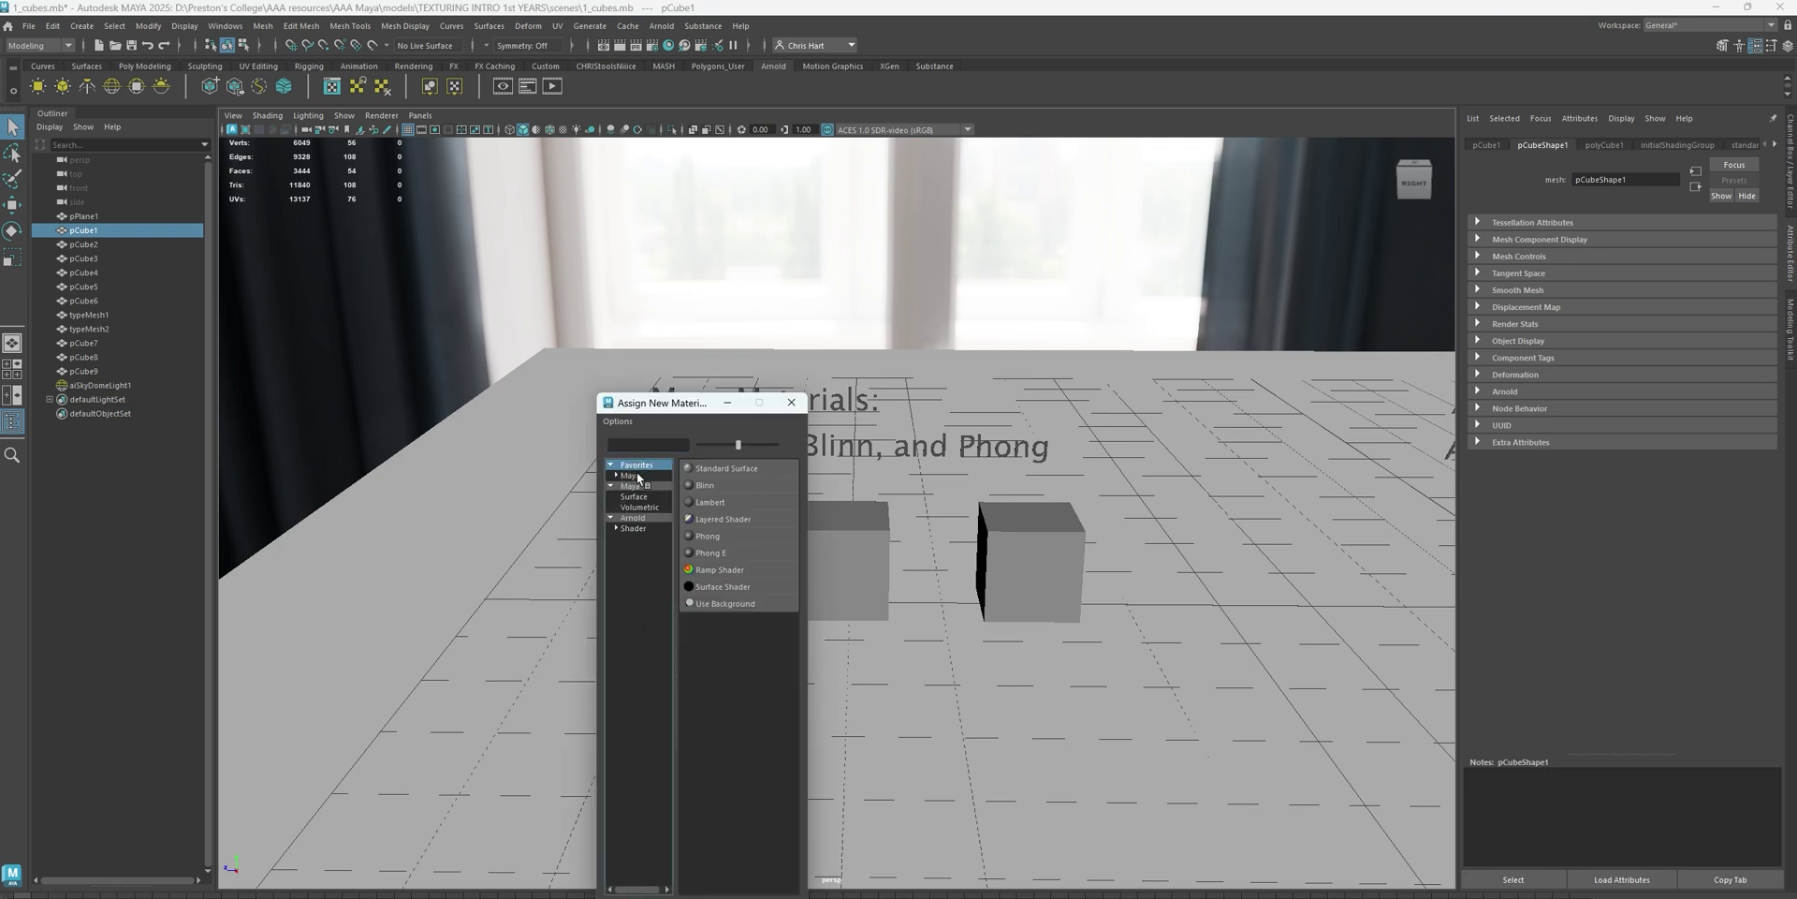
click(638, 475)
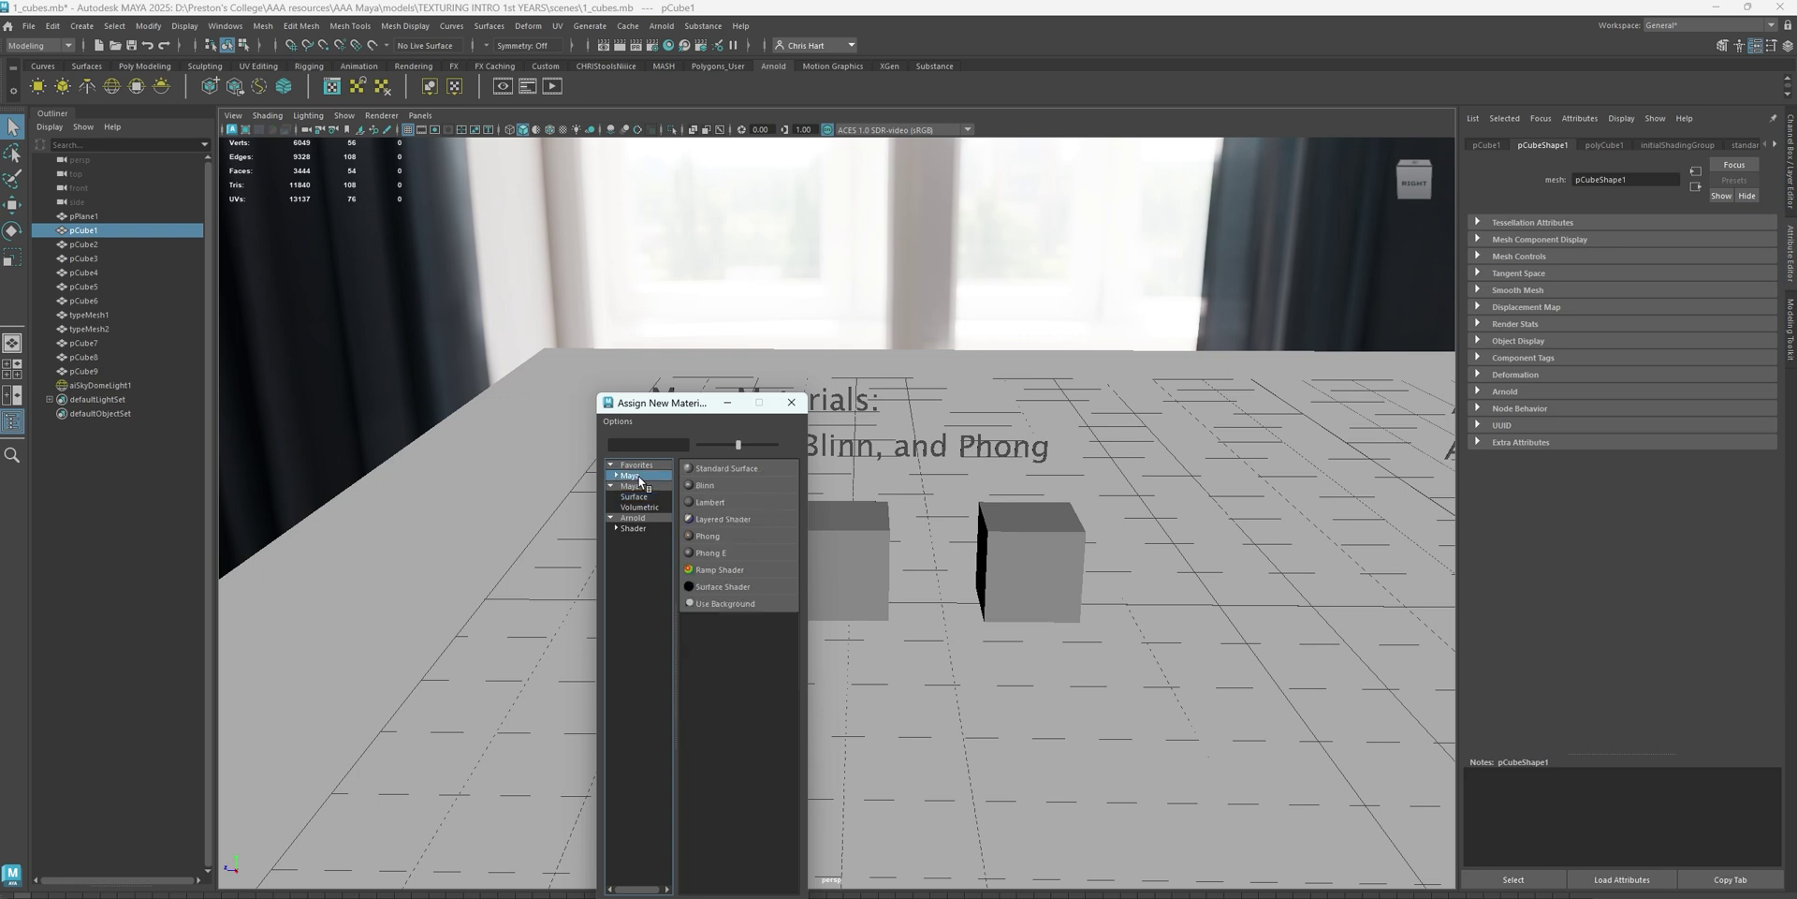
click(710, 502)
scroll(655, 569, up, 4)
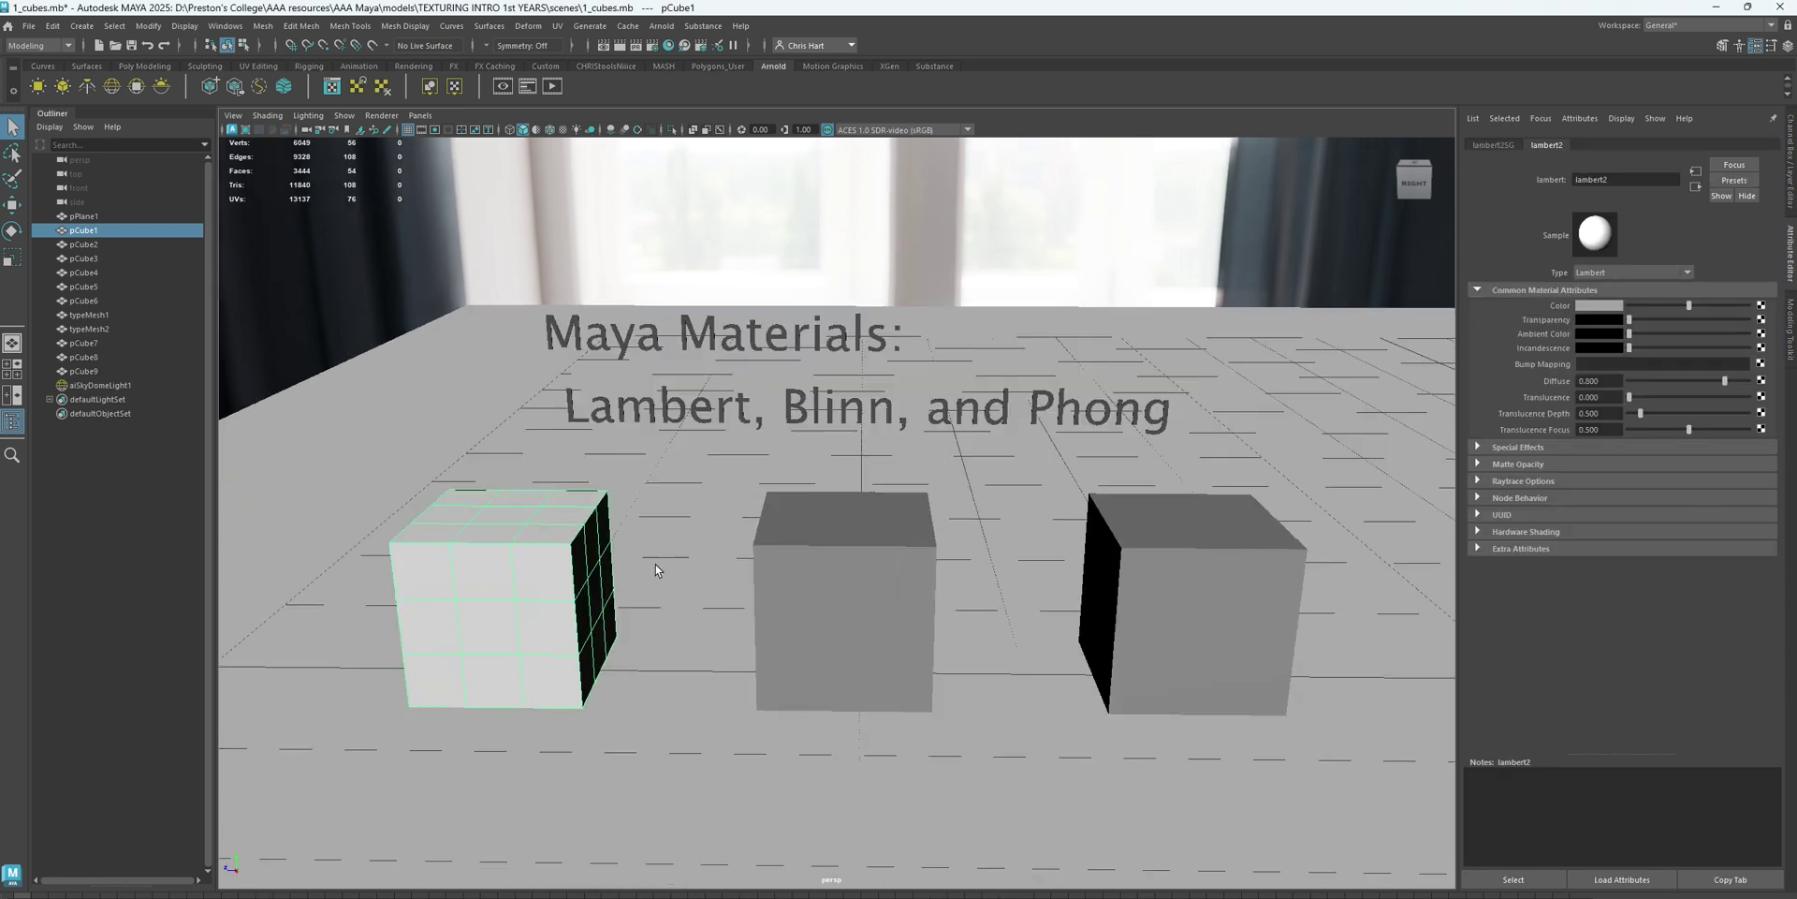
Colour the Lambert material green with hue about 122, saturation 1 and value about 0.34, and rename it mid_green_matte
alt+drag(655, 569, 836, 463)
scroll(705, 498, up, 2)
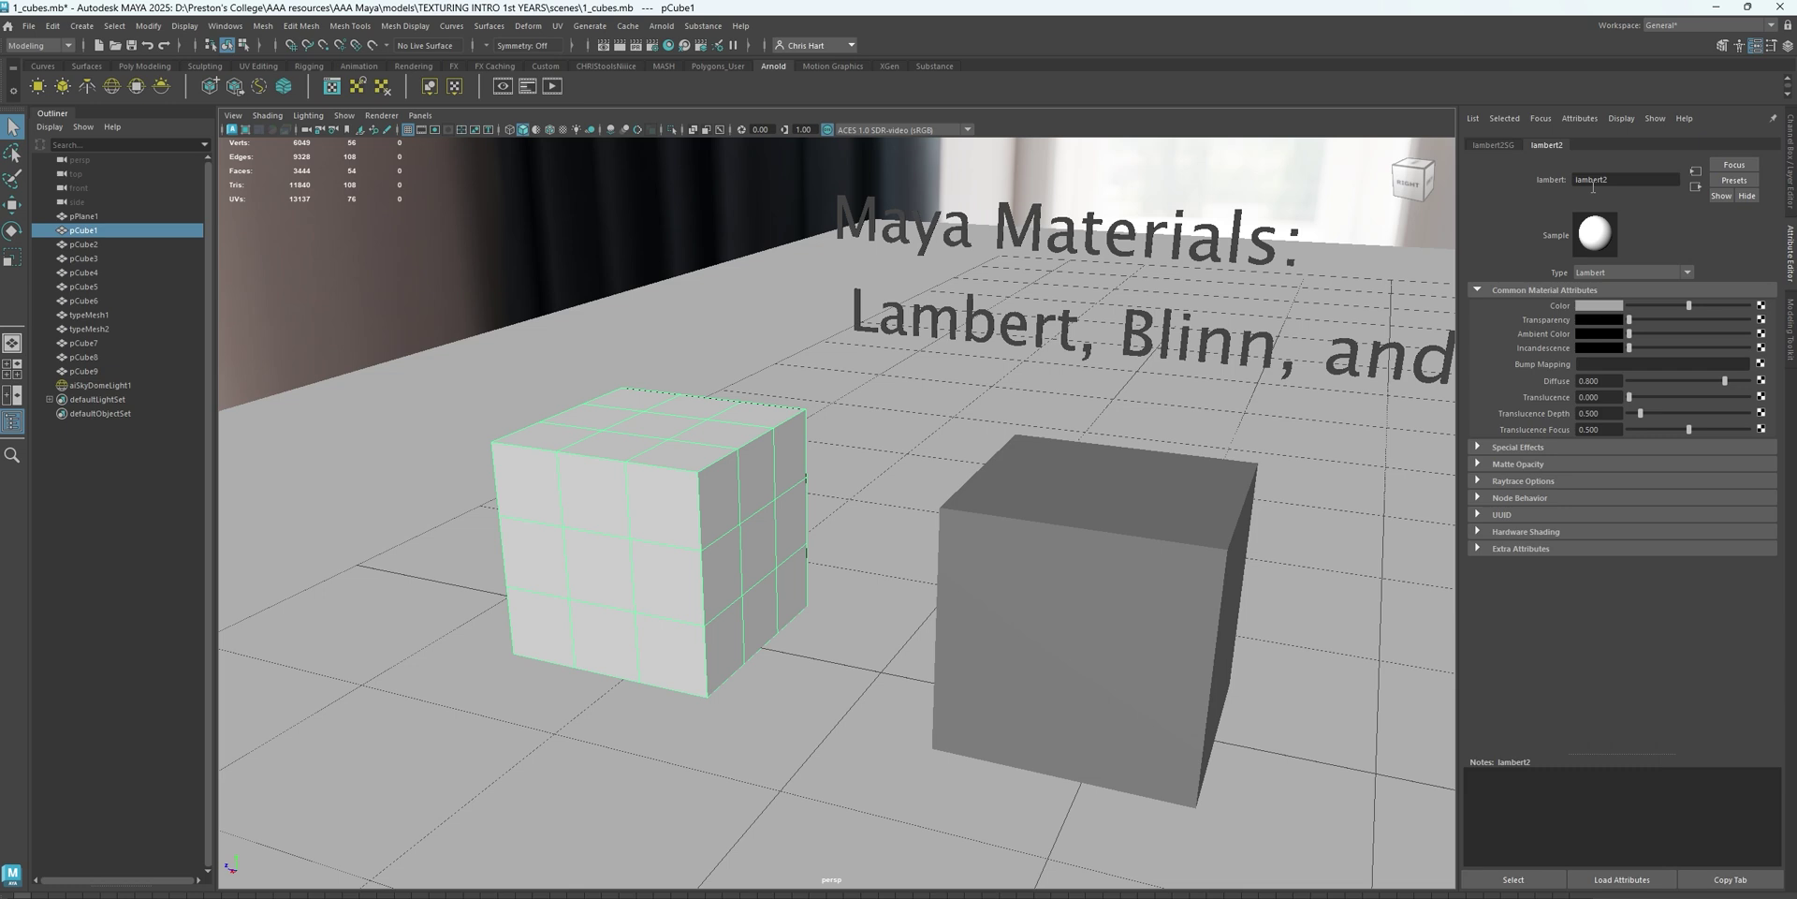
click(1592, 308)
click(1663, 293)
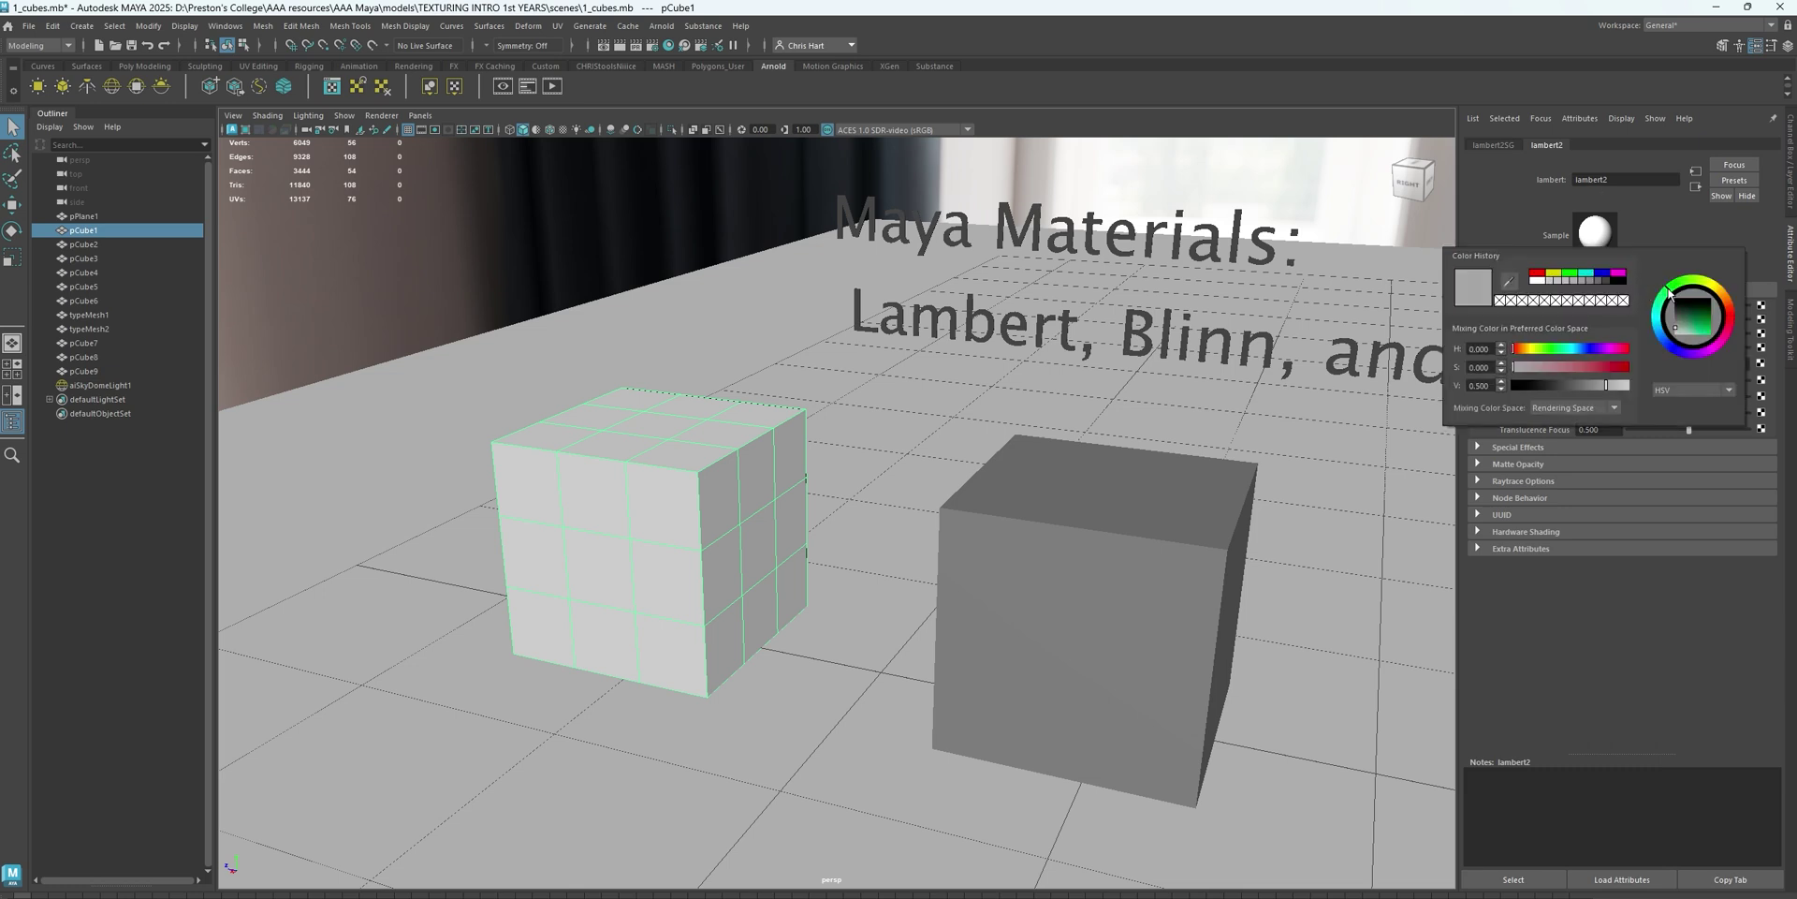
mouse_move(1544, 350)
mouse_down()
mouse_move(1591, 350)
mouse_move(1555, 354)
mouse_up()
drag(1529, 372, 1592, 383)
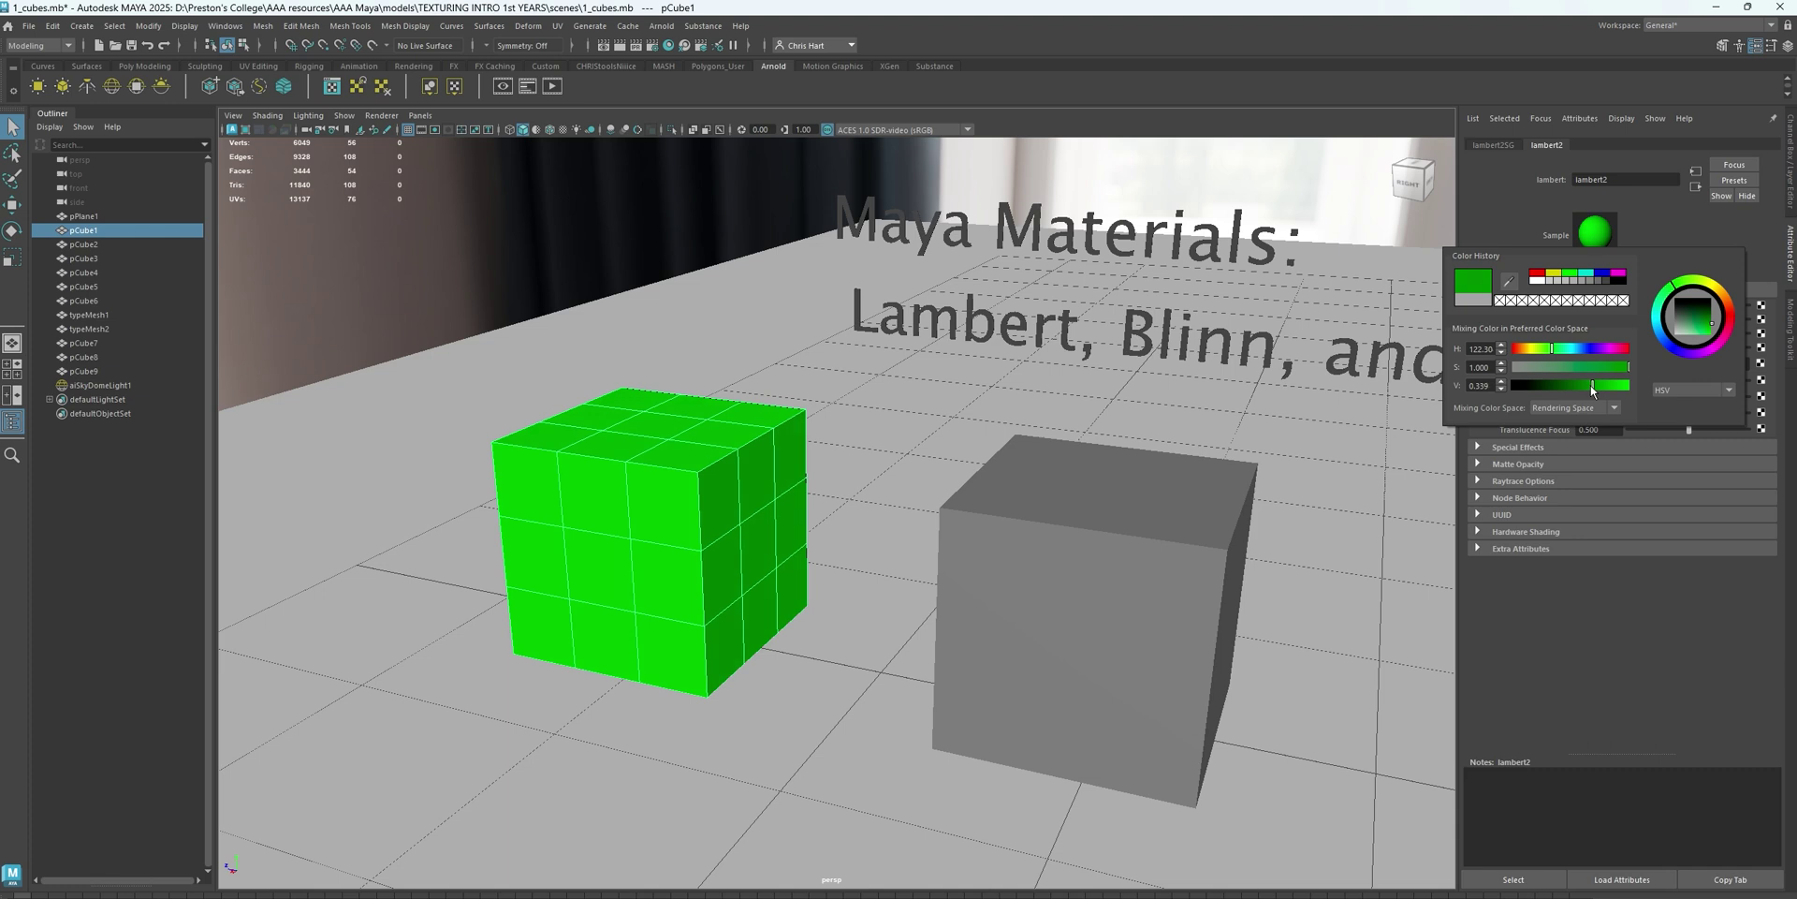
double_click(1604, 179)
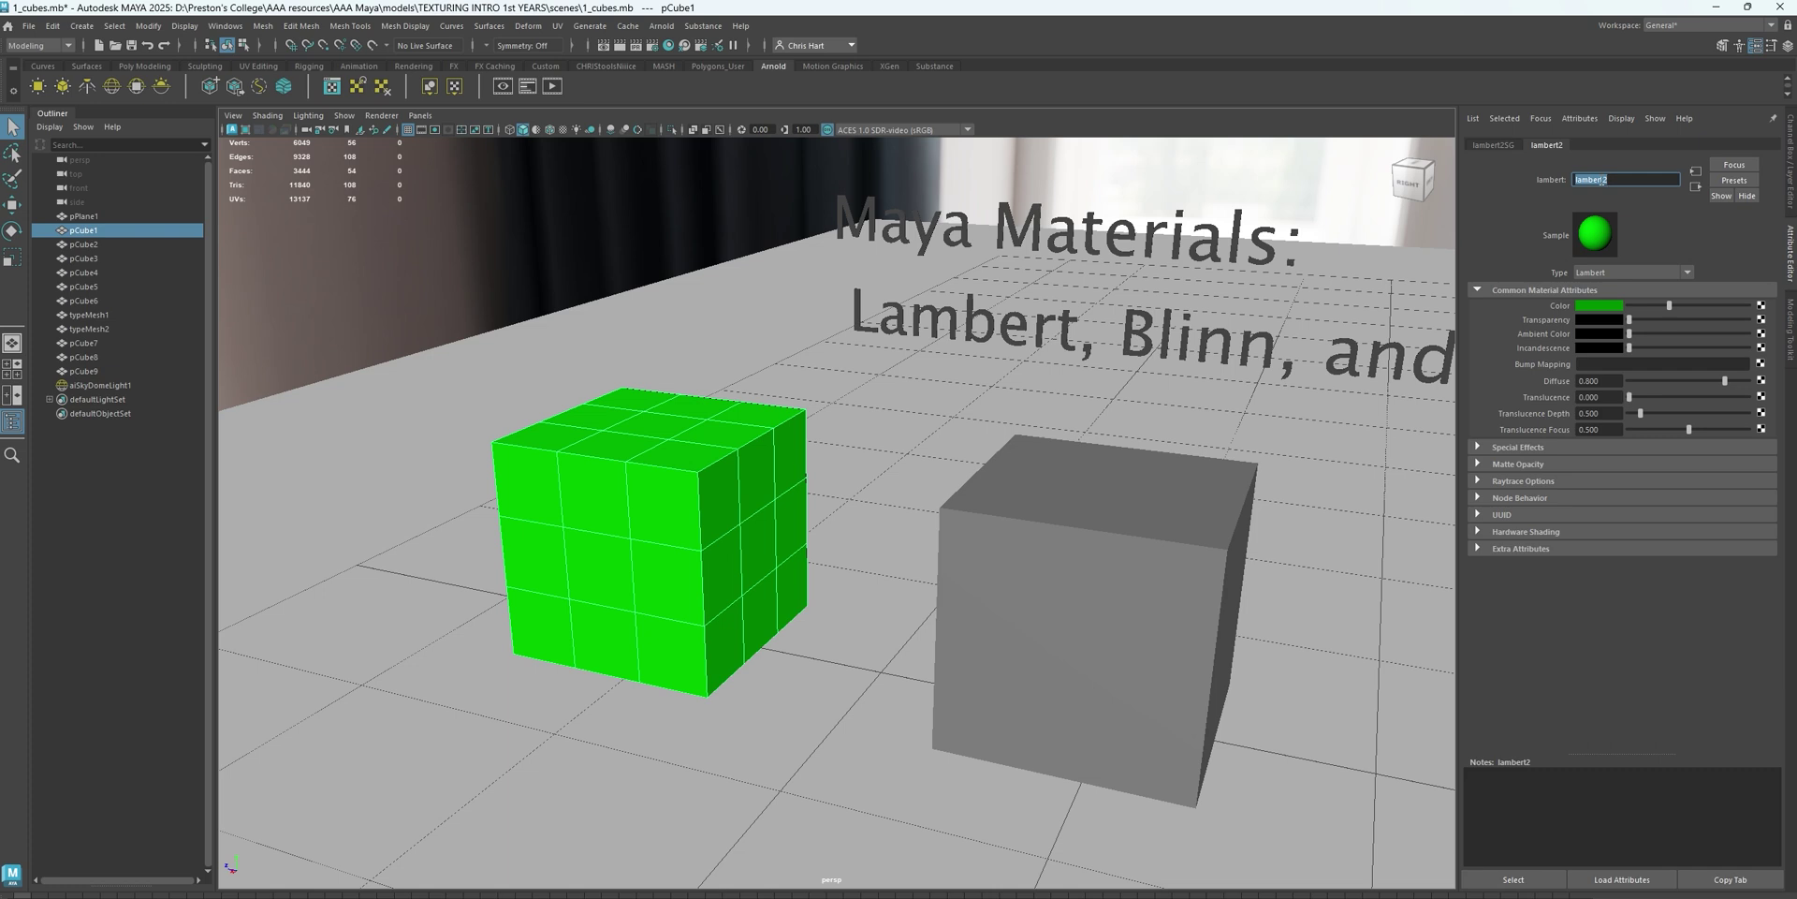
text(mid_green_matte)
Assign a new Blinn material to the middle cube of the Maya Materials row
click(1118, 540)
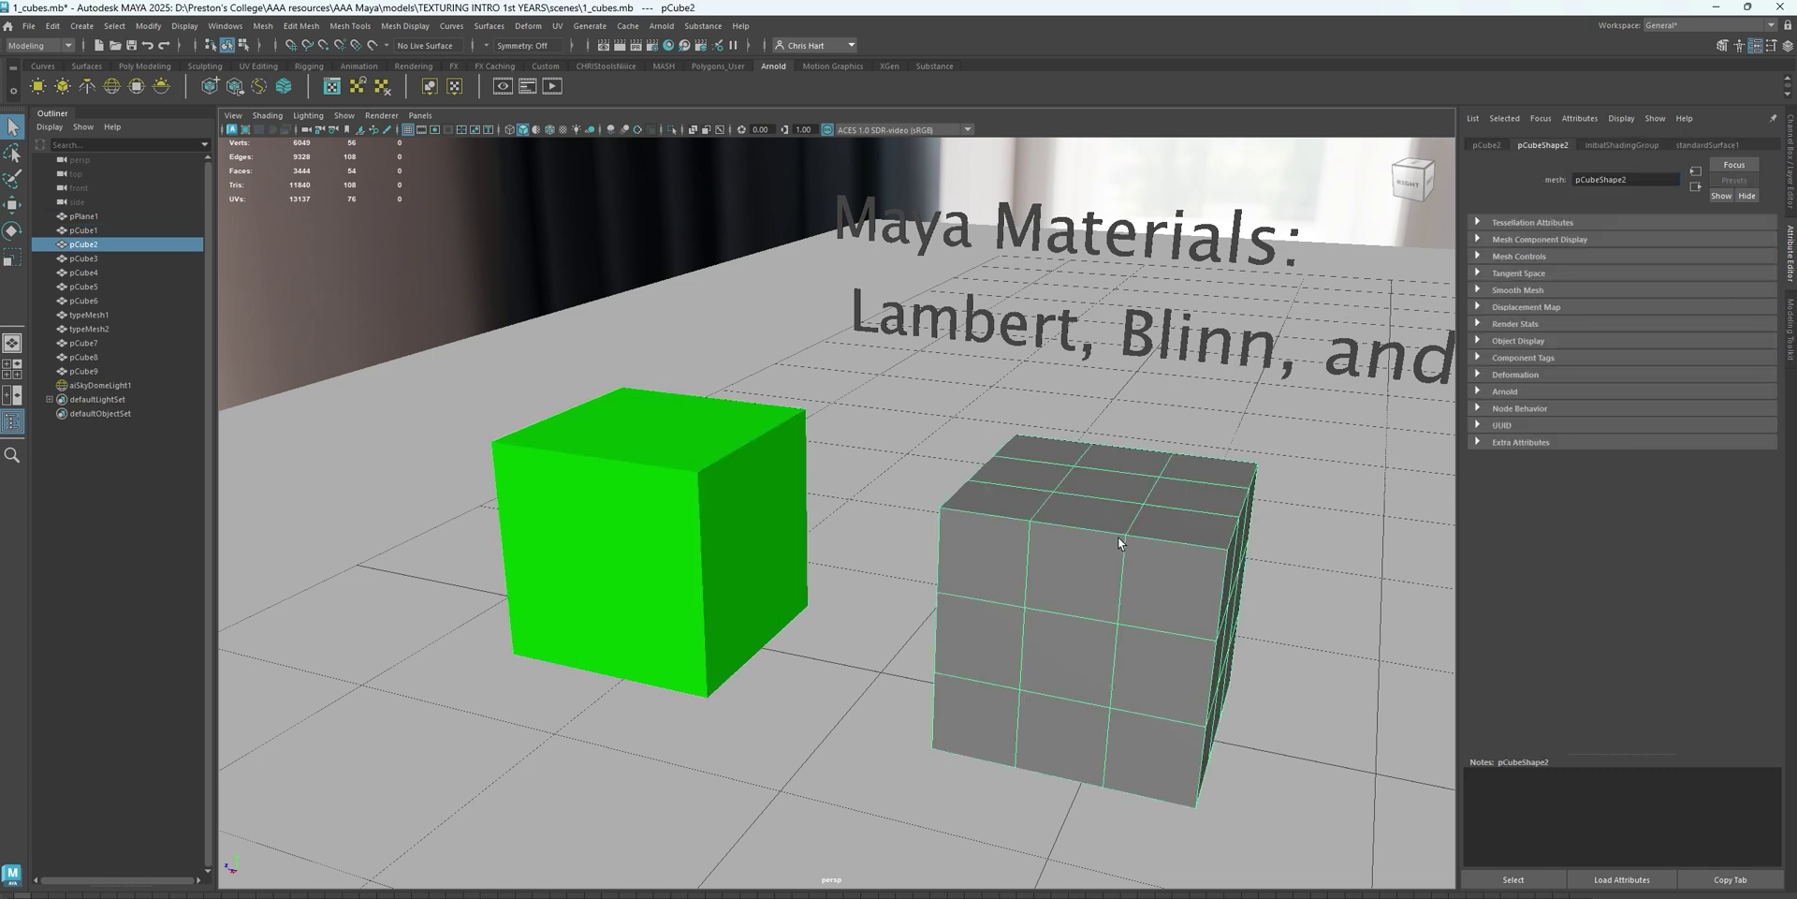
right_click(1076, 510)
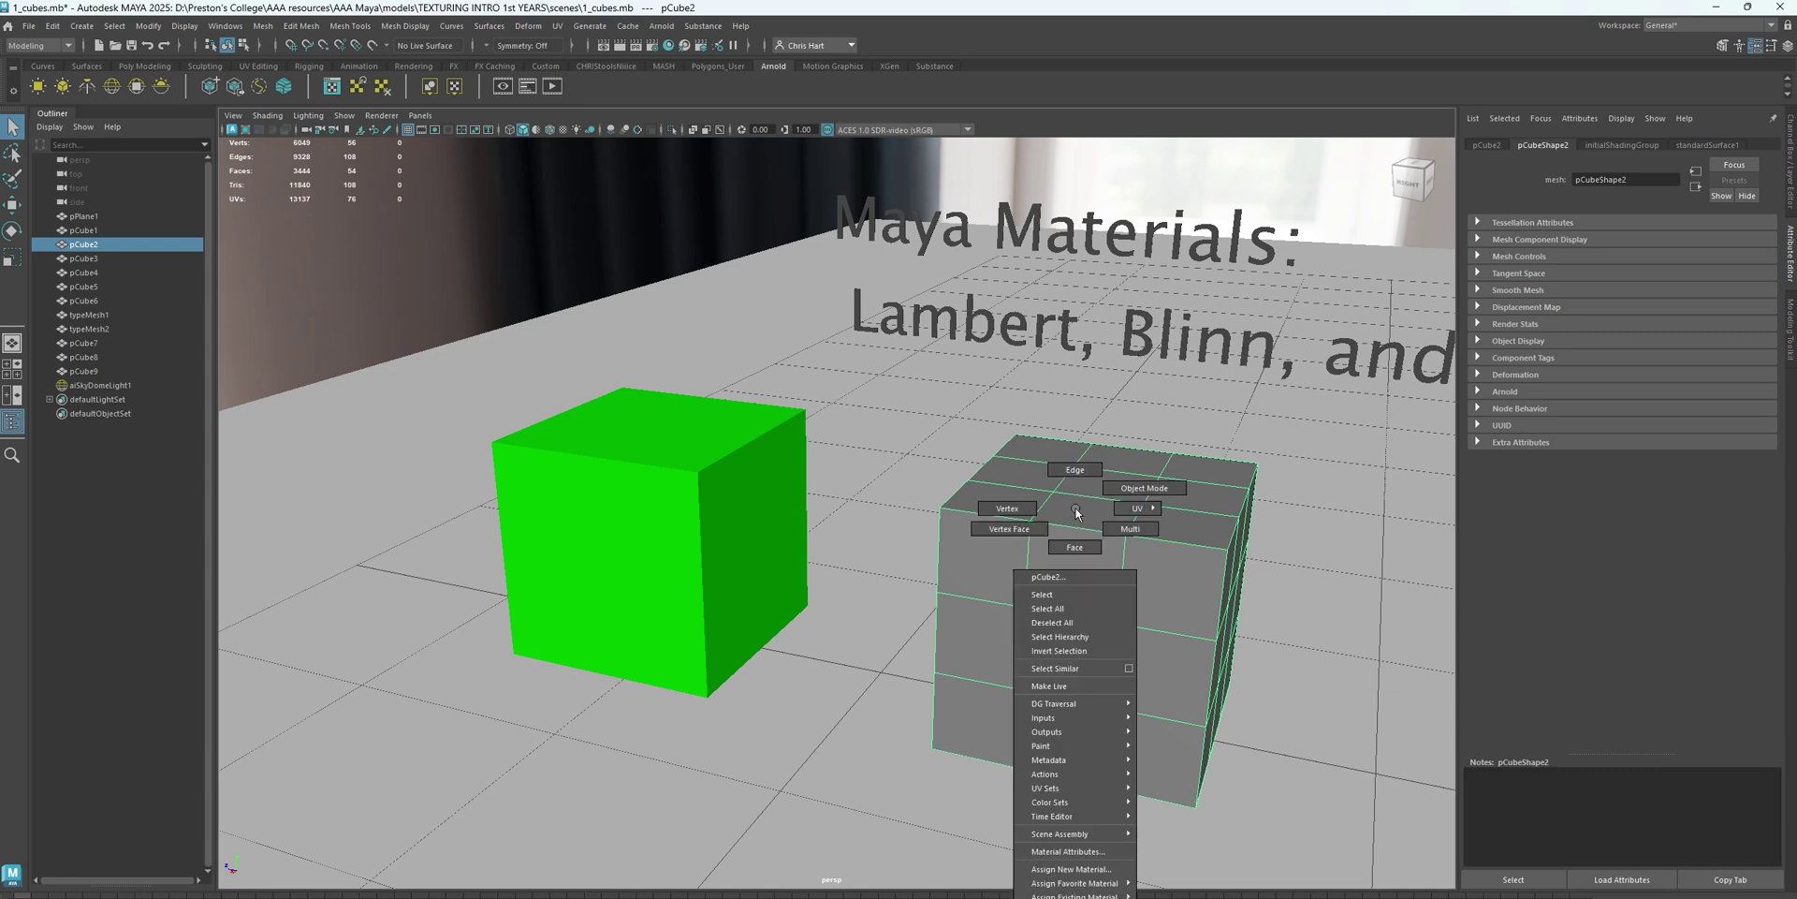
click(1071, 868)
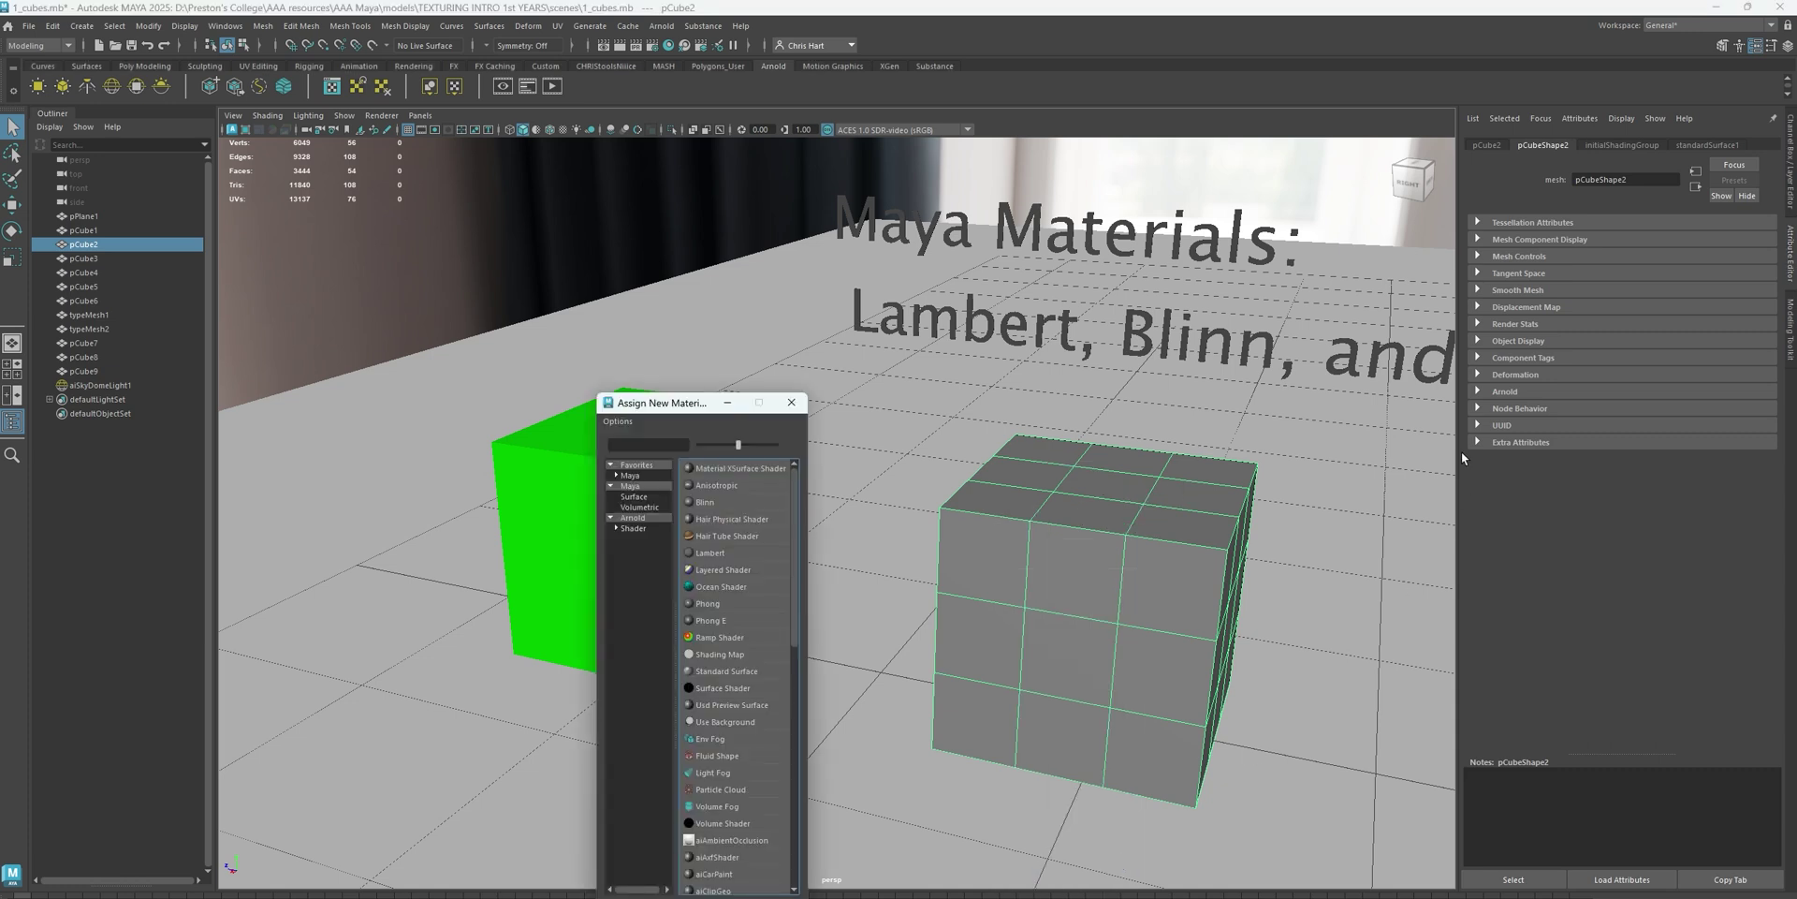
click(707, 502)
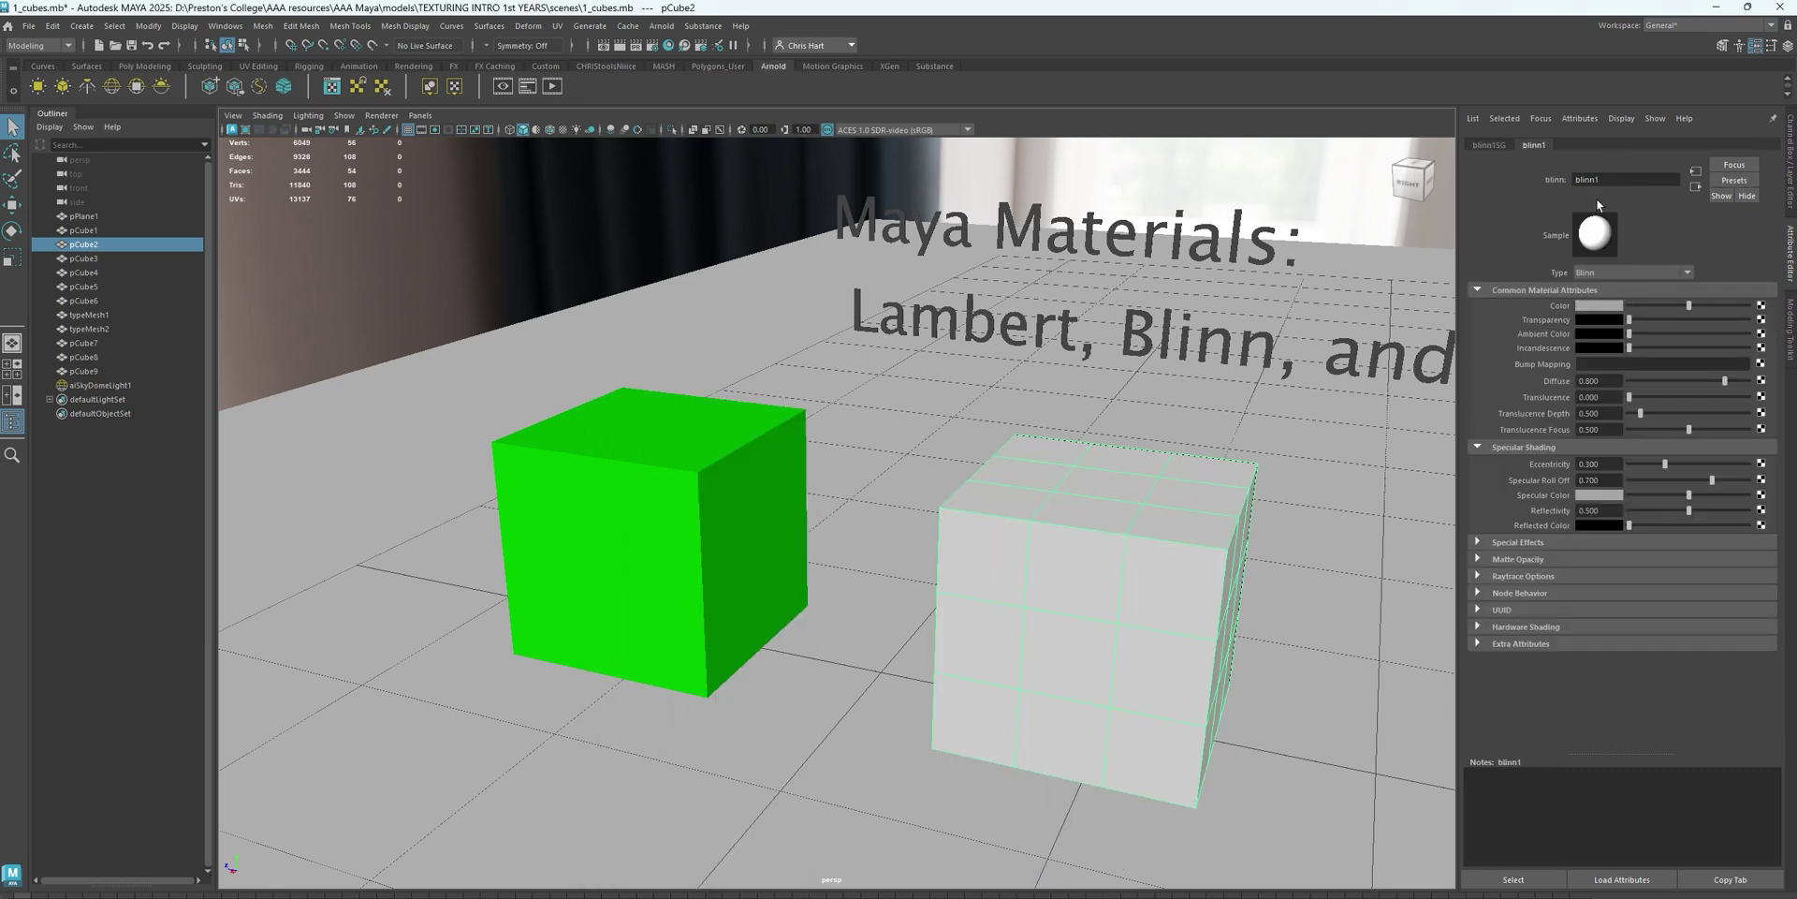
Colour the Blinn material muted pink with hue about 323, saturation about 0.37 and value about 0.23, and rename it shiny_pink
click(1609, 306)
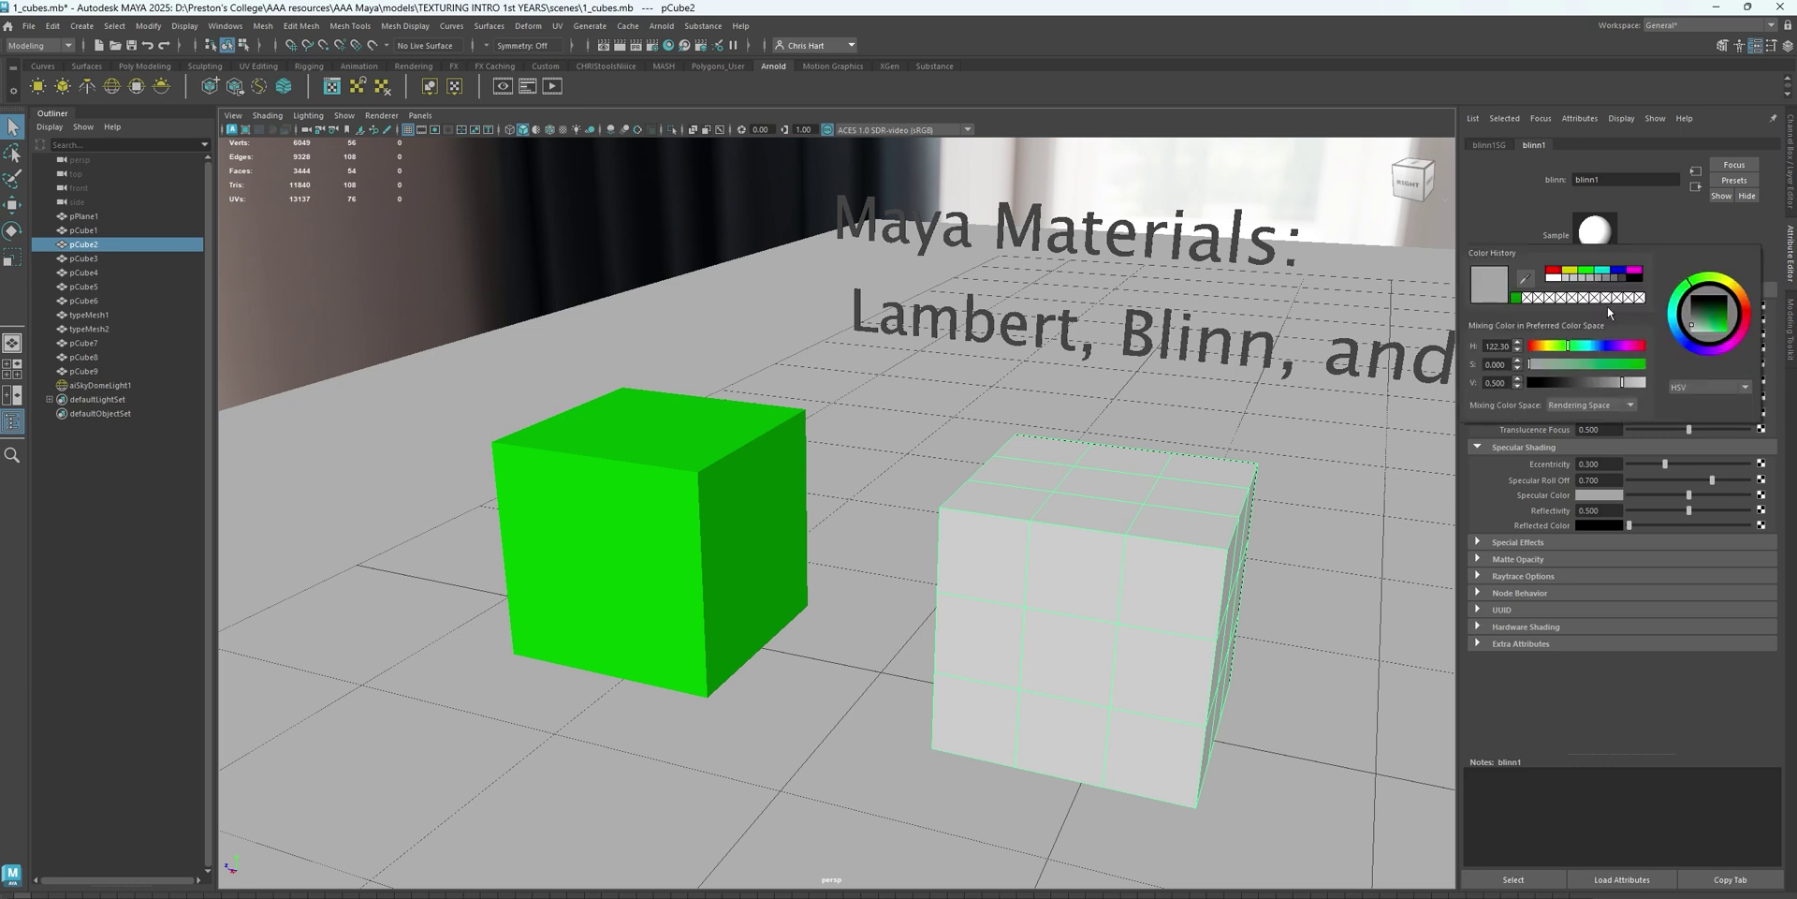
drag(1634, 364, 1596, 387)
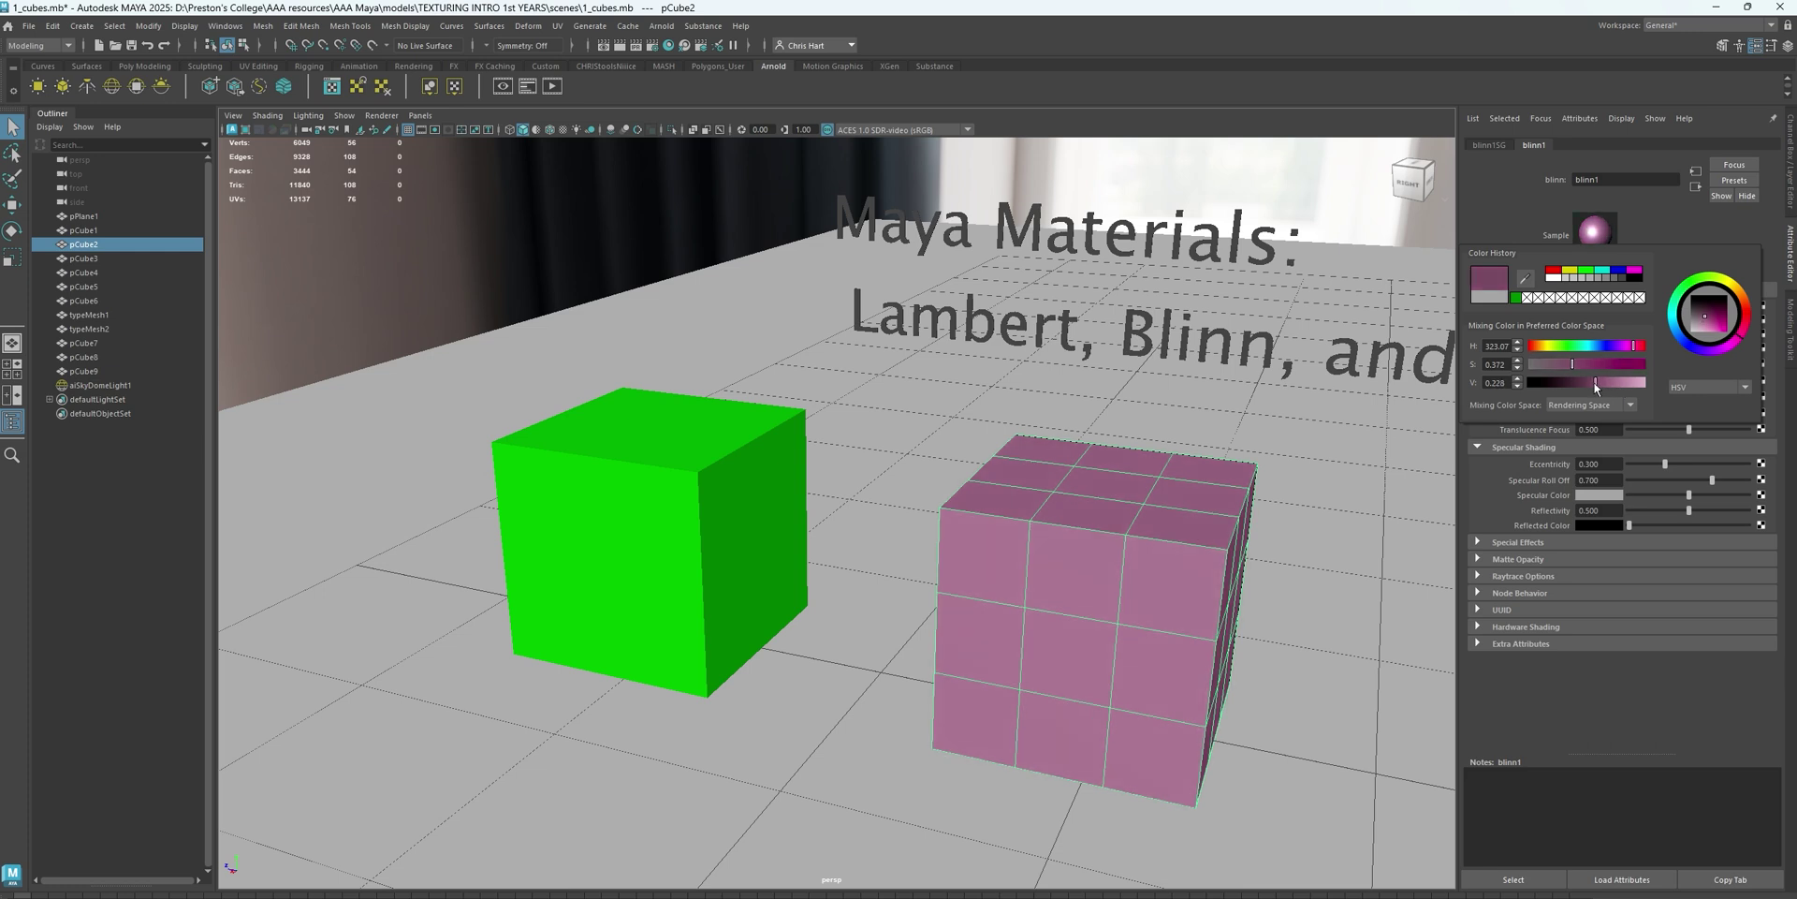
click(1589, 180)
double_click(1589, 180)
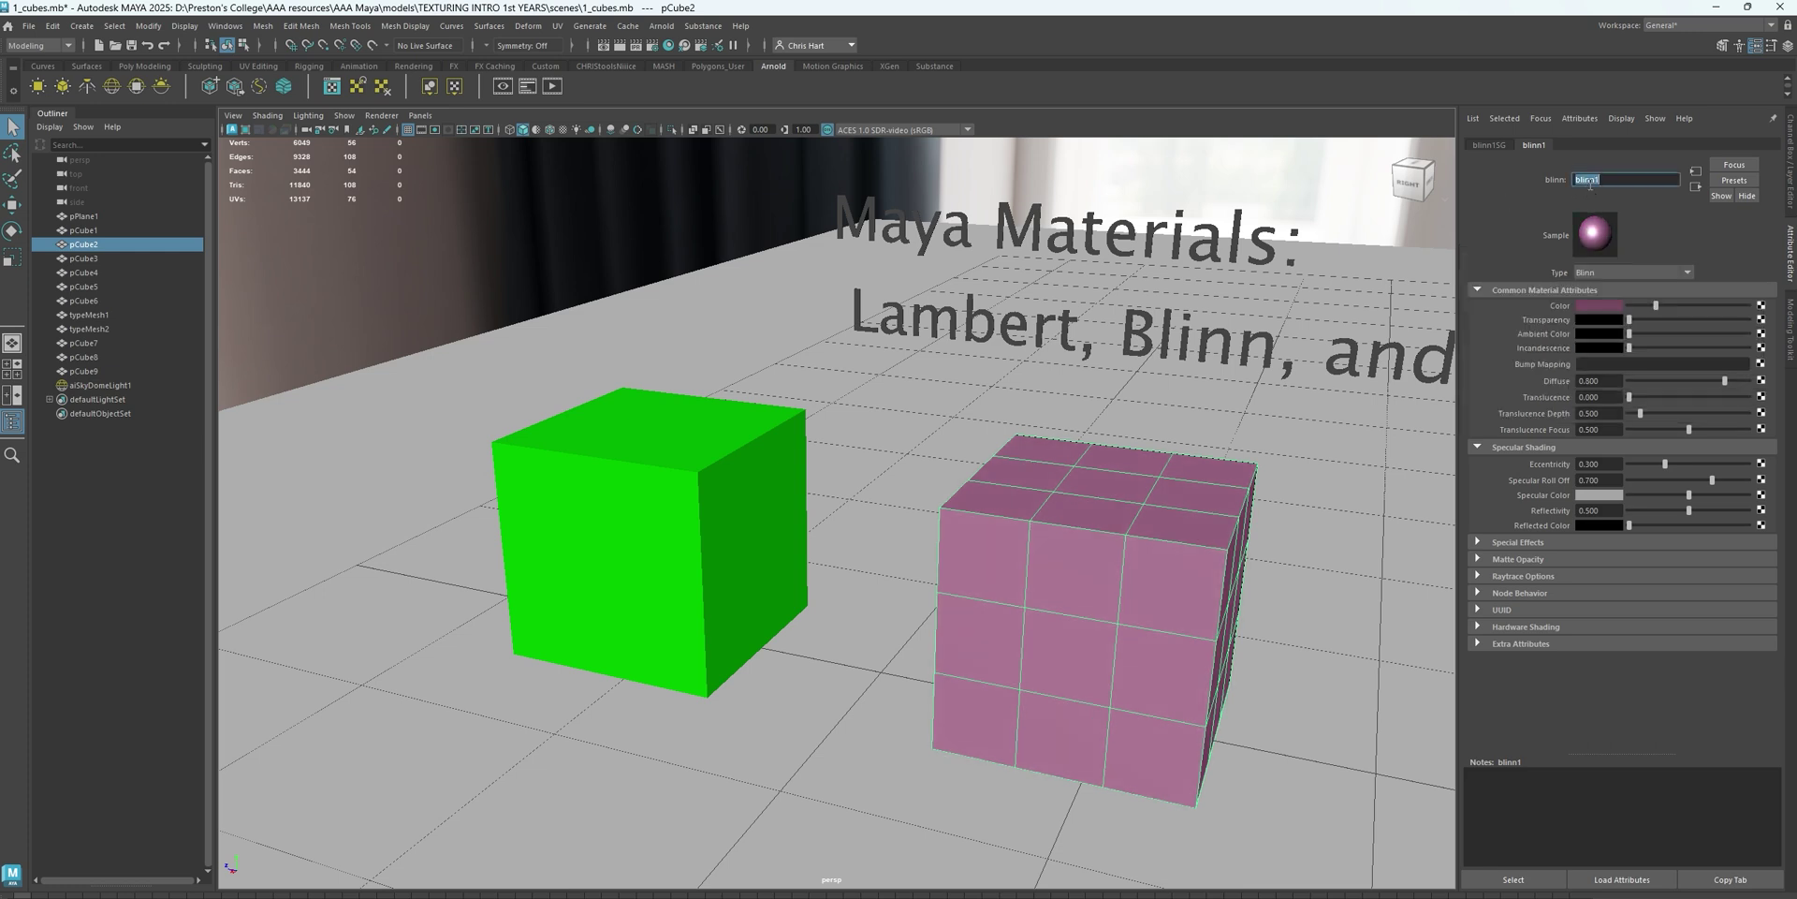
text(shiny_pink)
key(Return)
Assign a new Phong material to the third cube of the Maya Materials row
alt+middle_drag(1261, 475, 1015, 455)
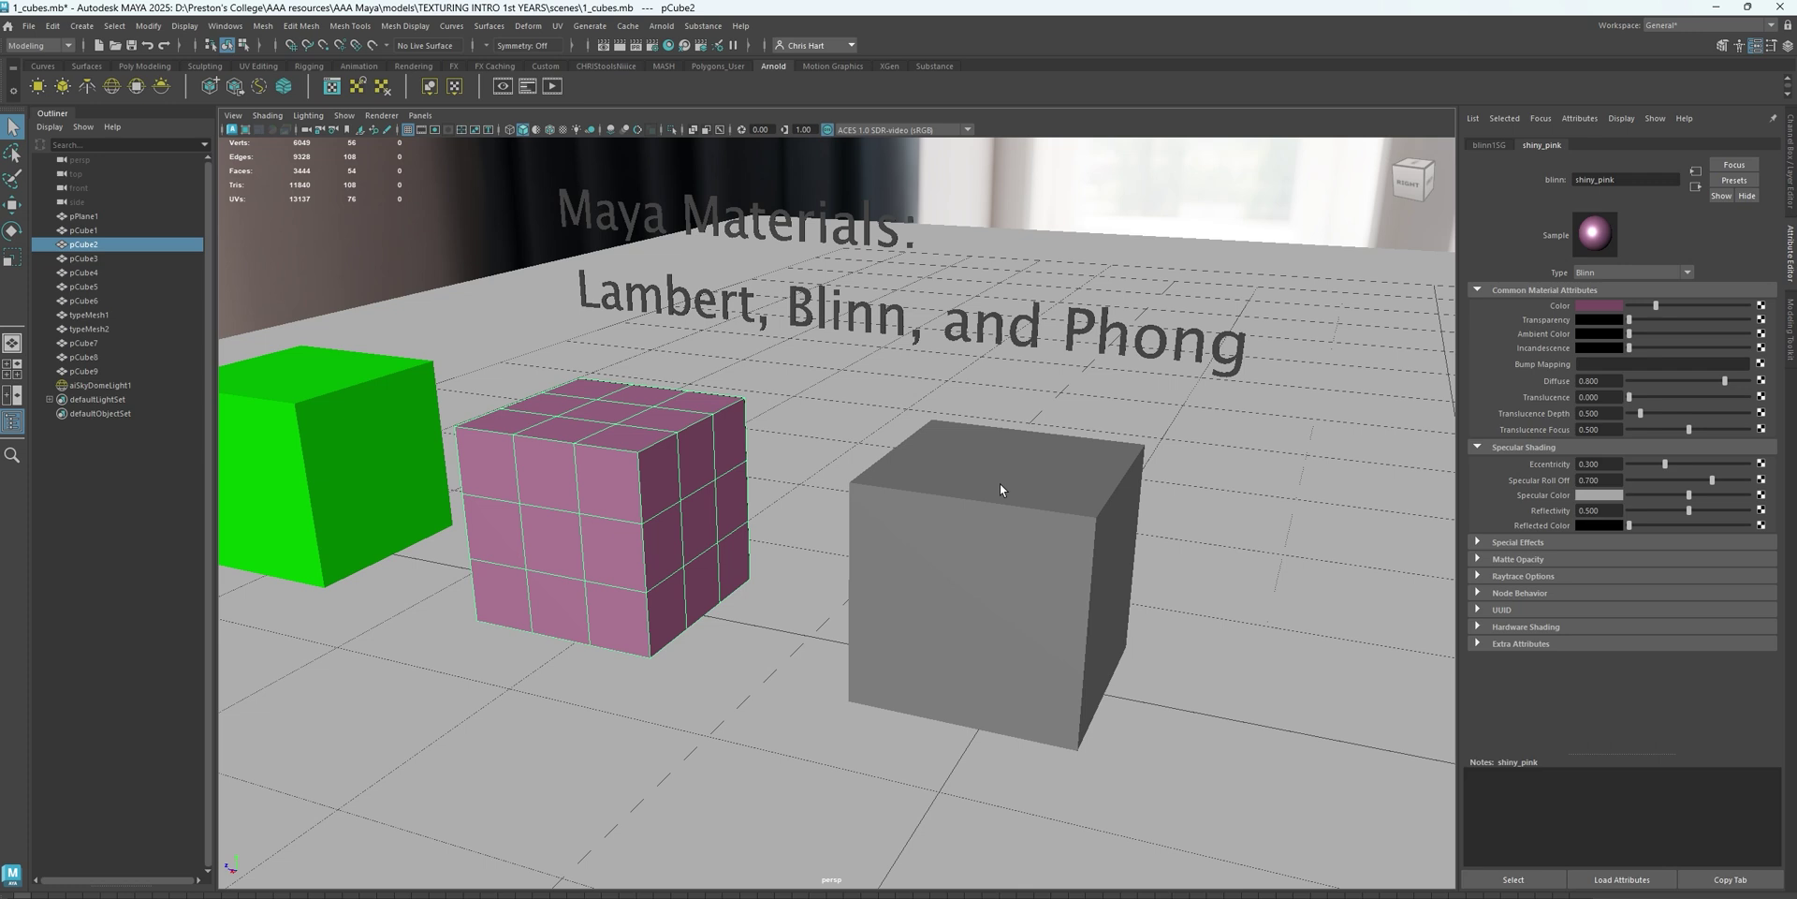
click(1000, 488)
right_drag(1000, 485, 1024, 856)
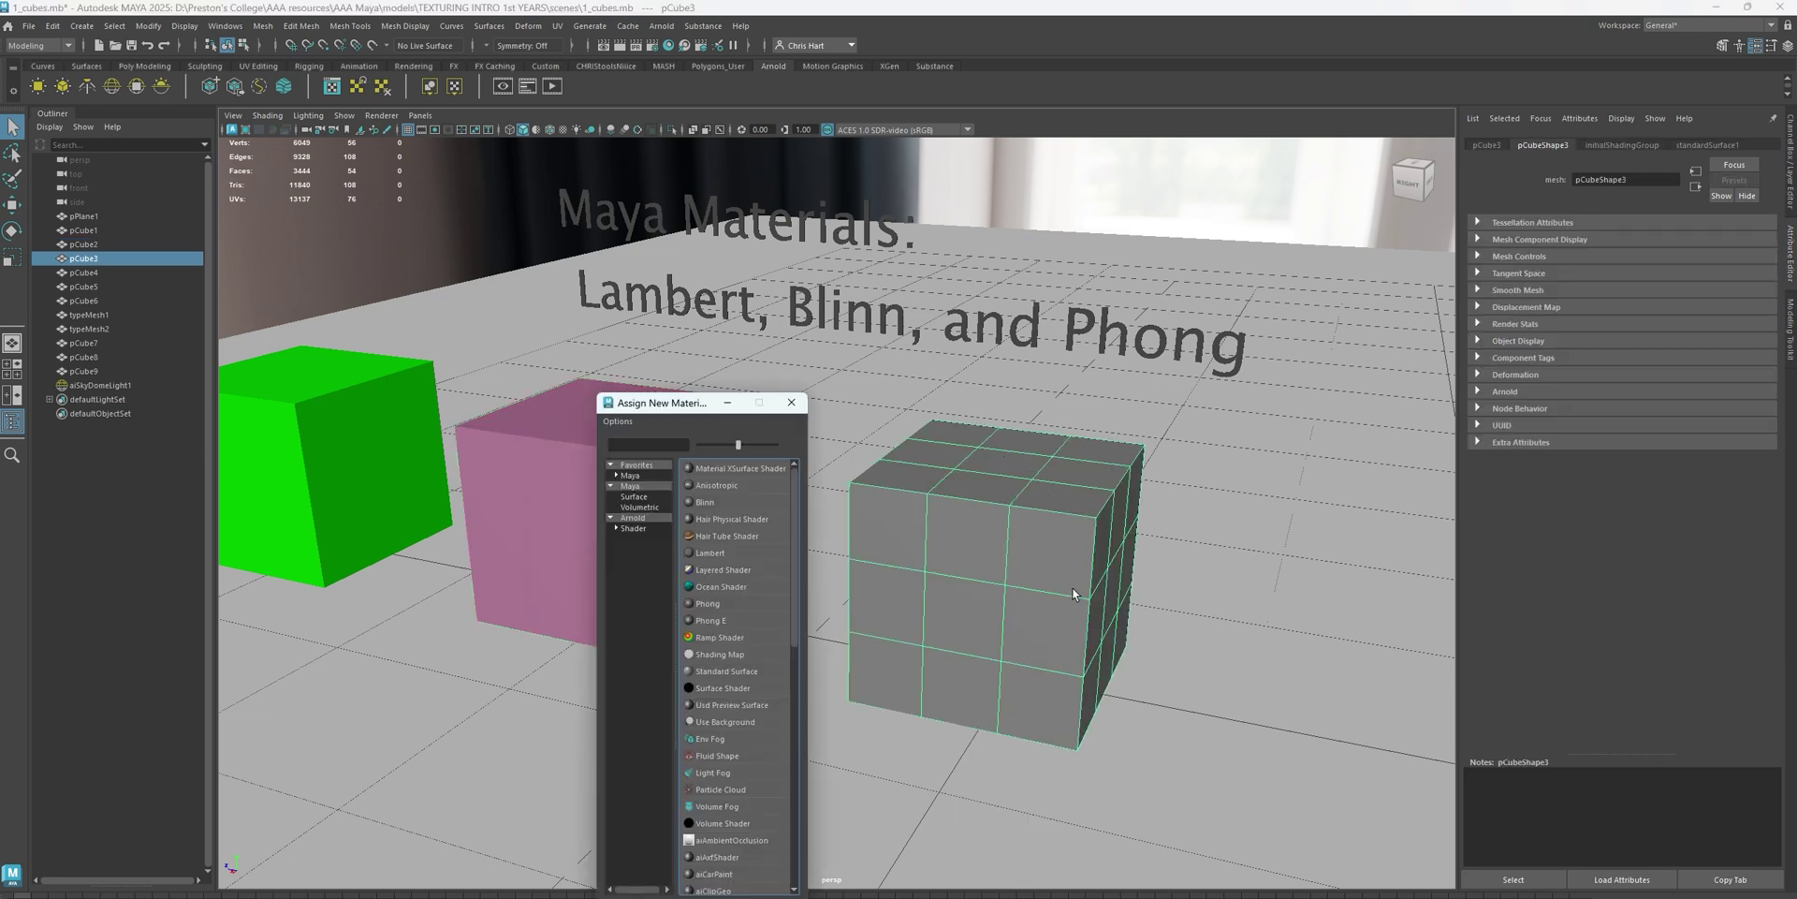
click(642, 488)
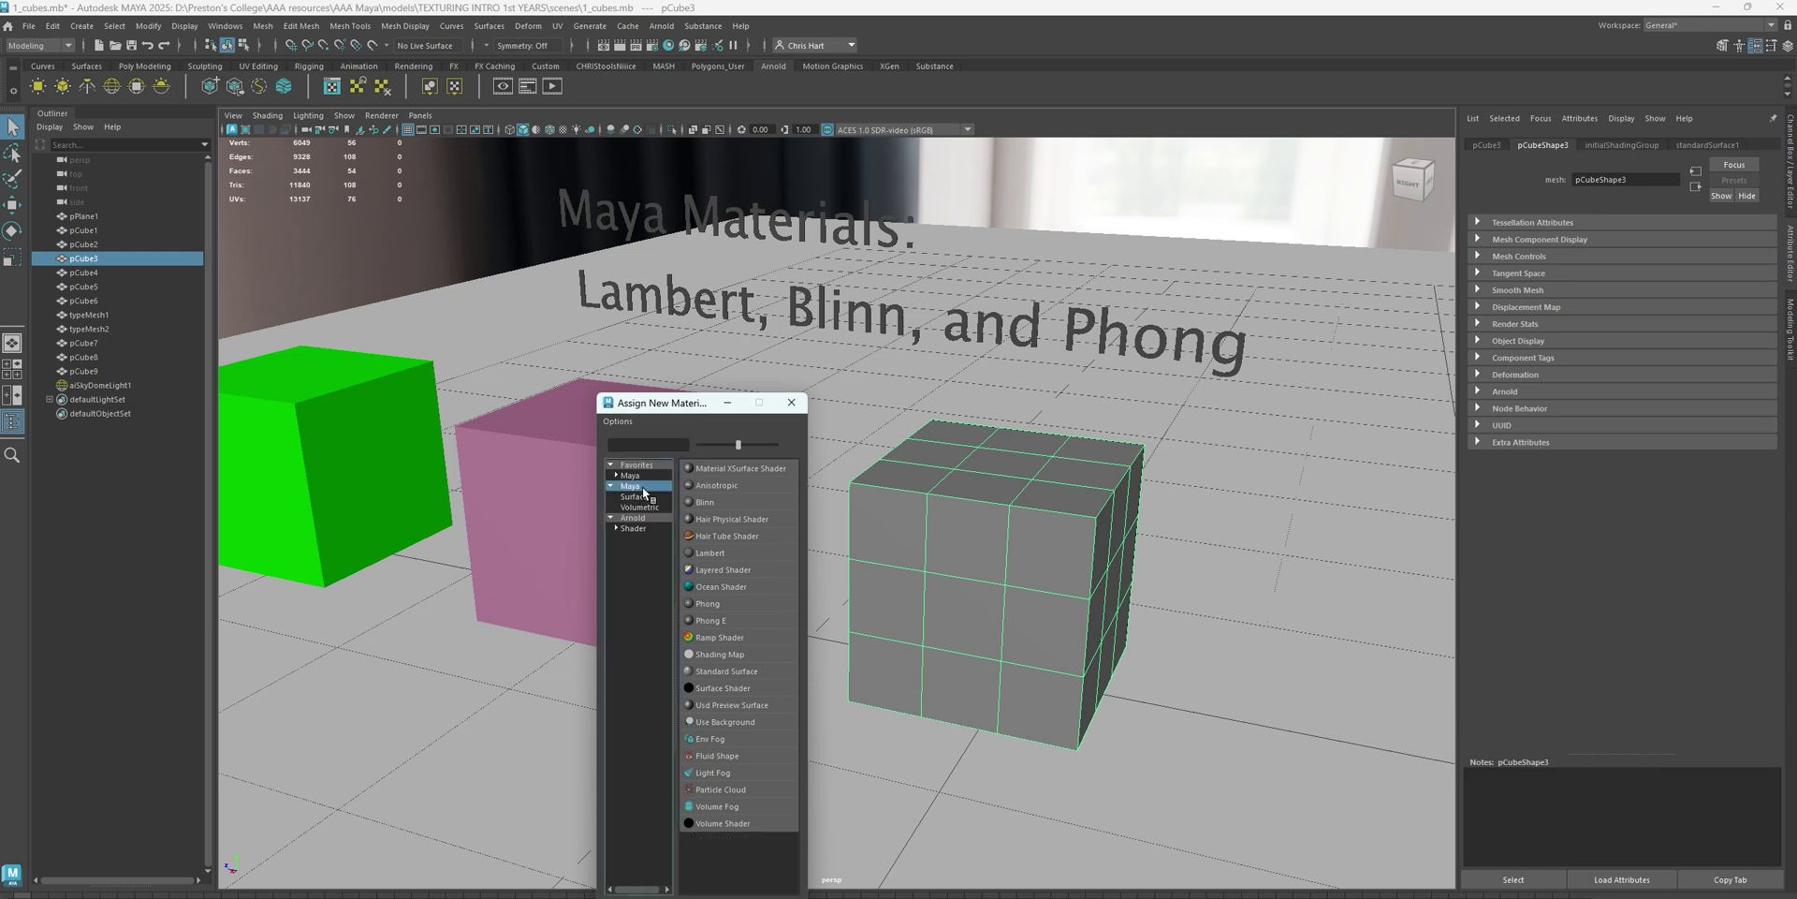
click(699, 604)
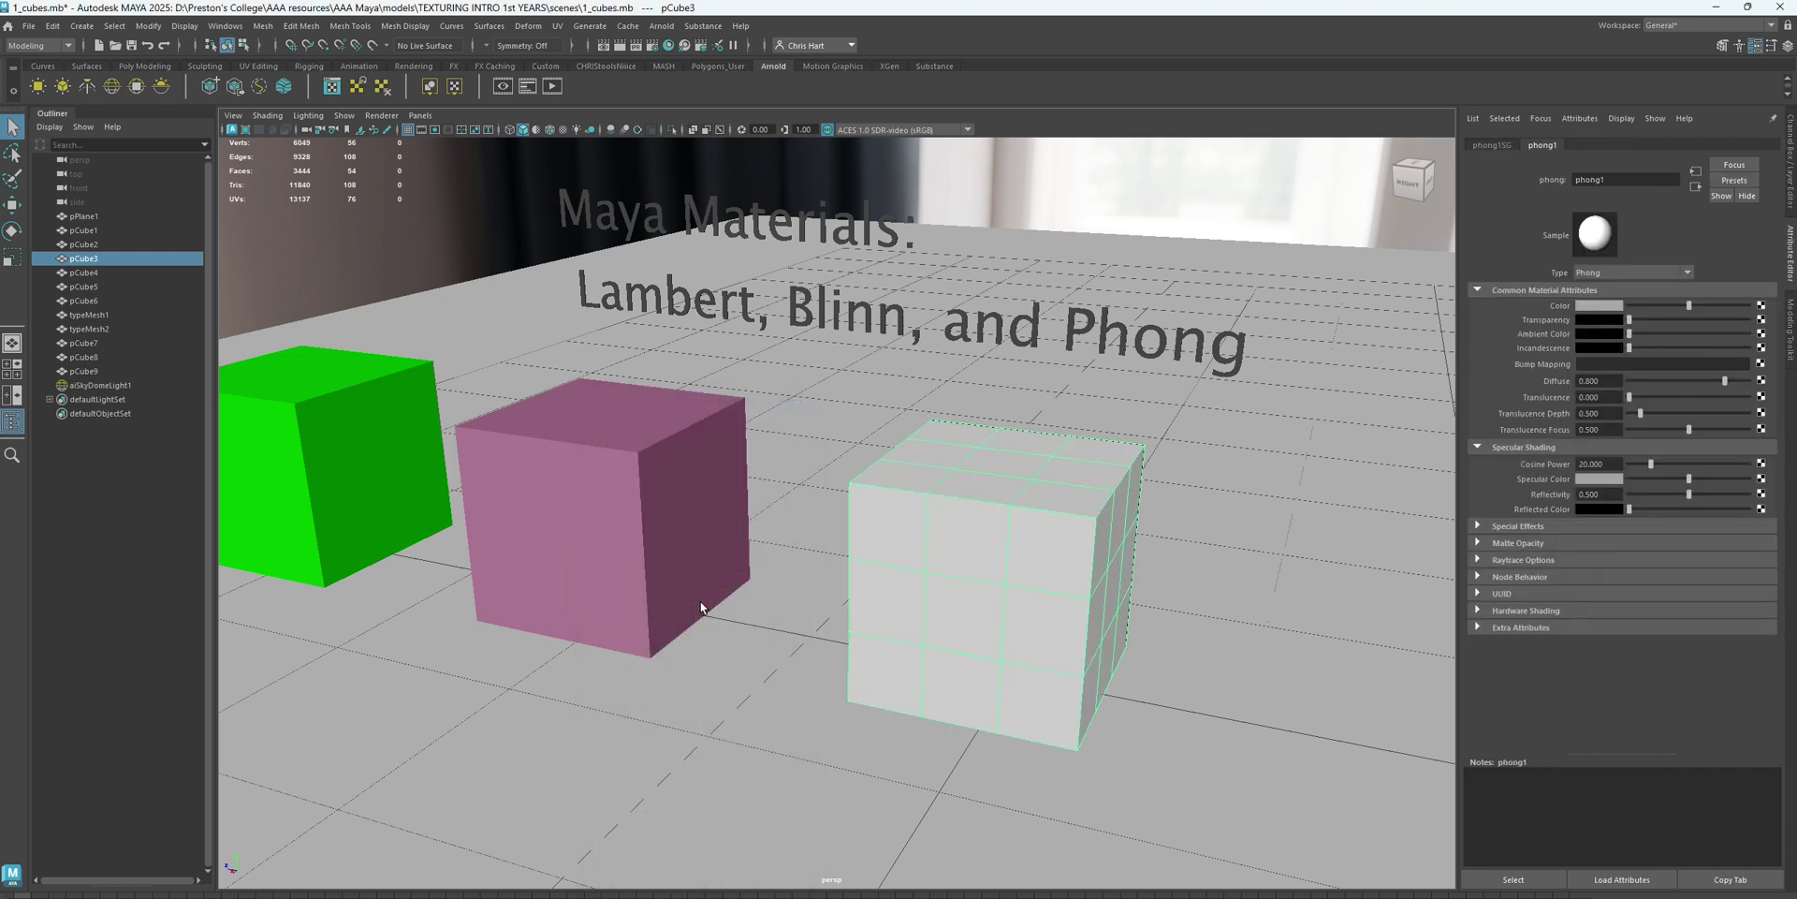
Colour the Phong material deep red and rename it to identify it as a shiny red
click(1586, 306)
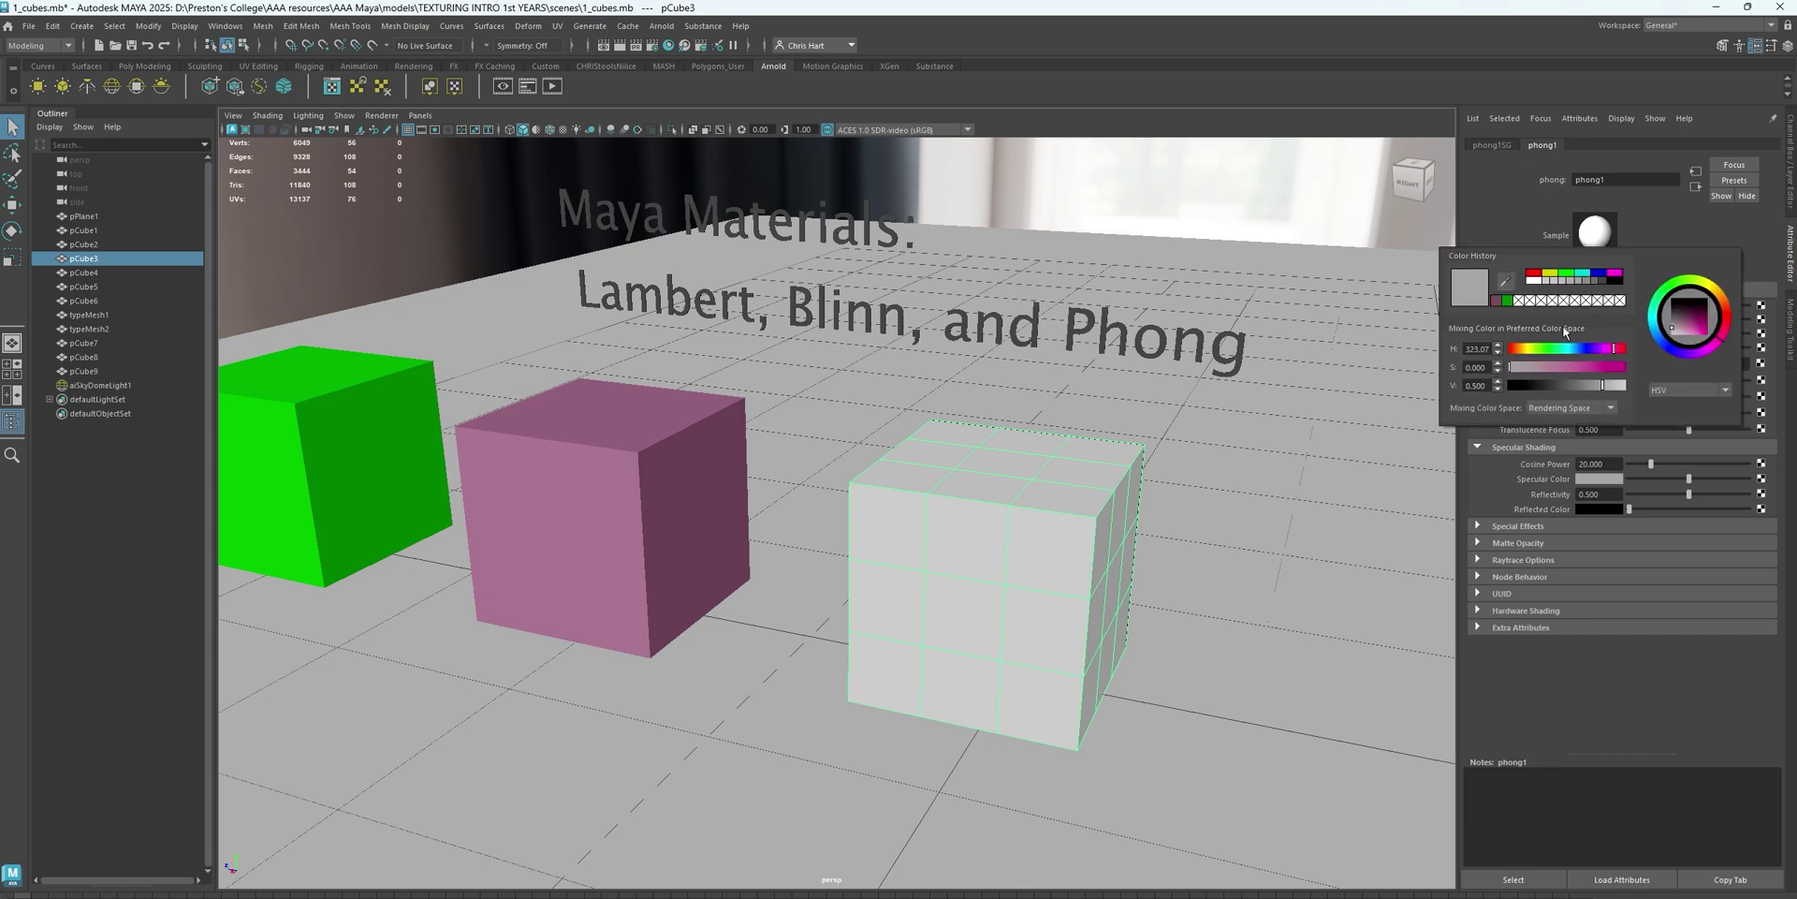
drag(1523, 351, 1579, 388)
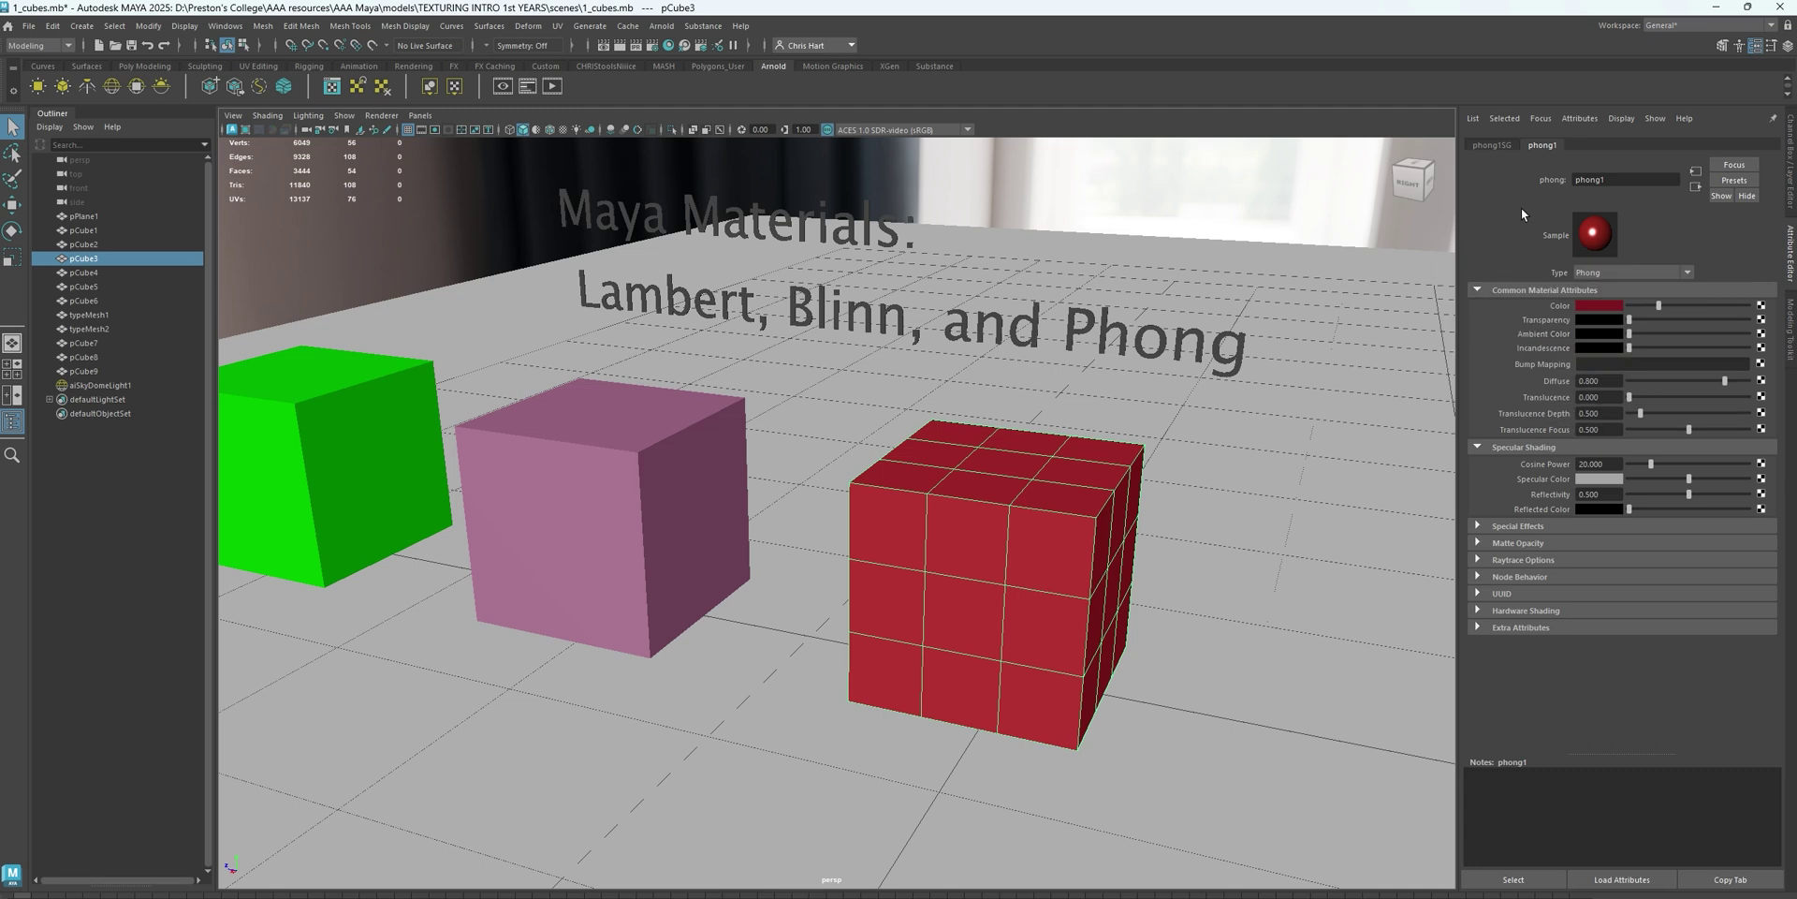
double_click(1597, 180)
text(R)
text(ed_vyshiny)
text(Re)
key(Return)
Open the Arnold RenderView for the three coloured cubes and place its window over the viewport
click(1251, 498)
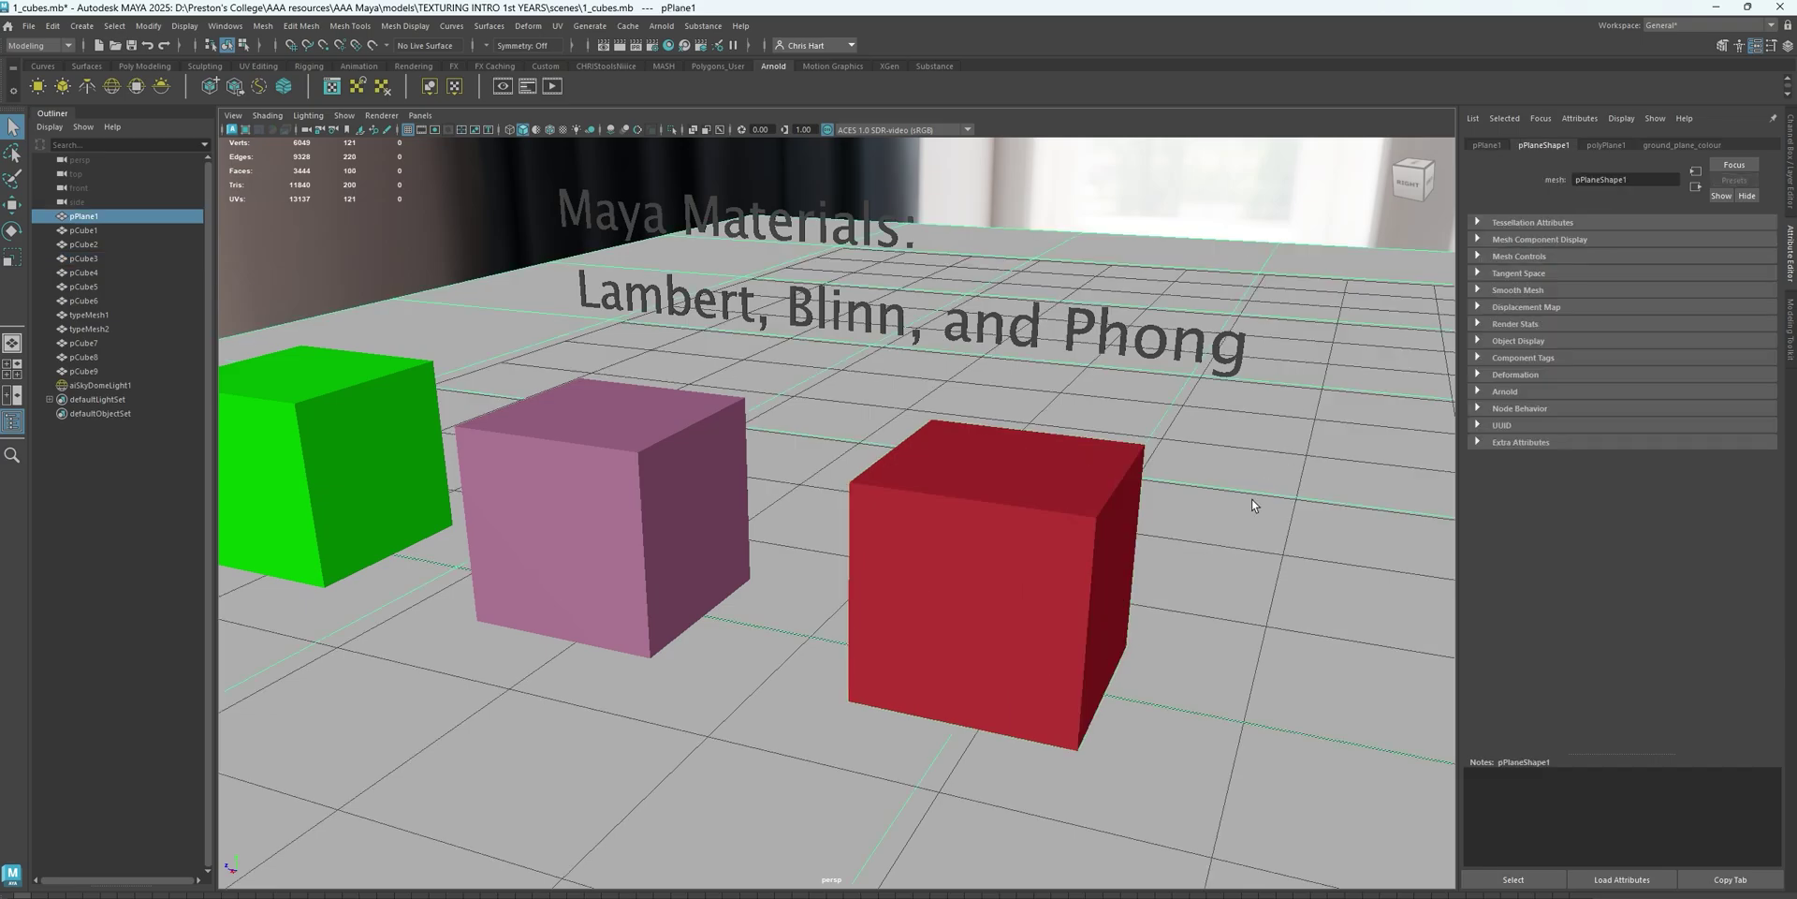
alt+drag(1251, 498, 1055, 526)
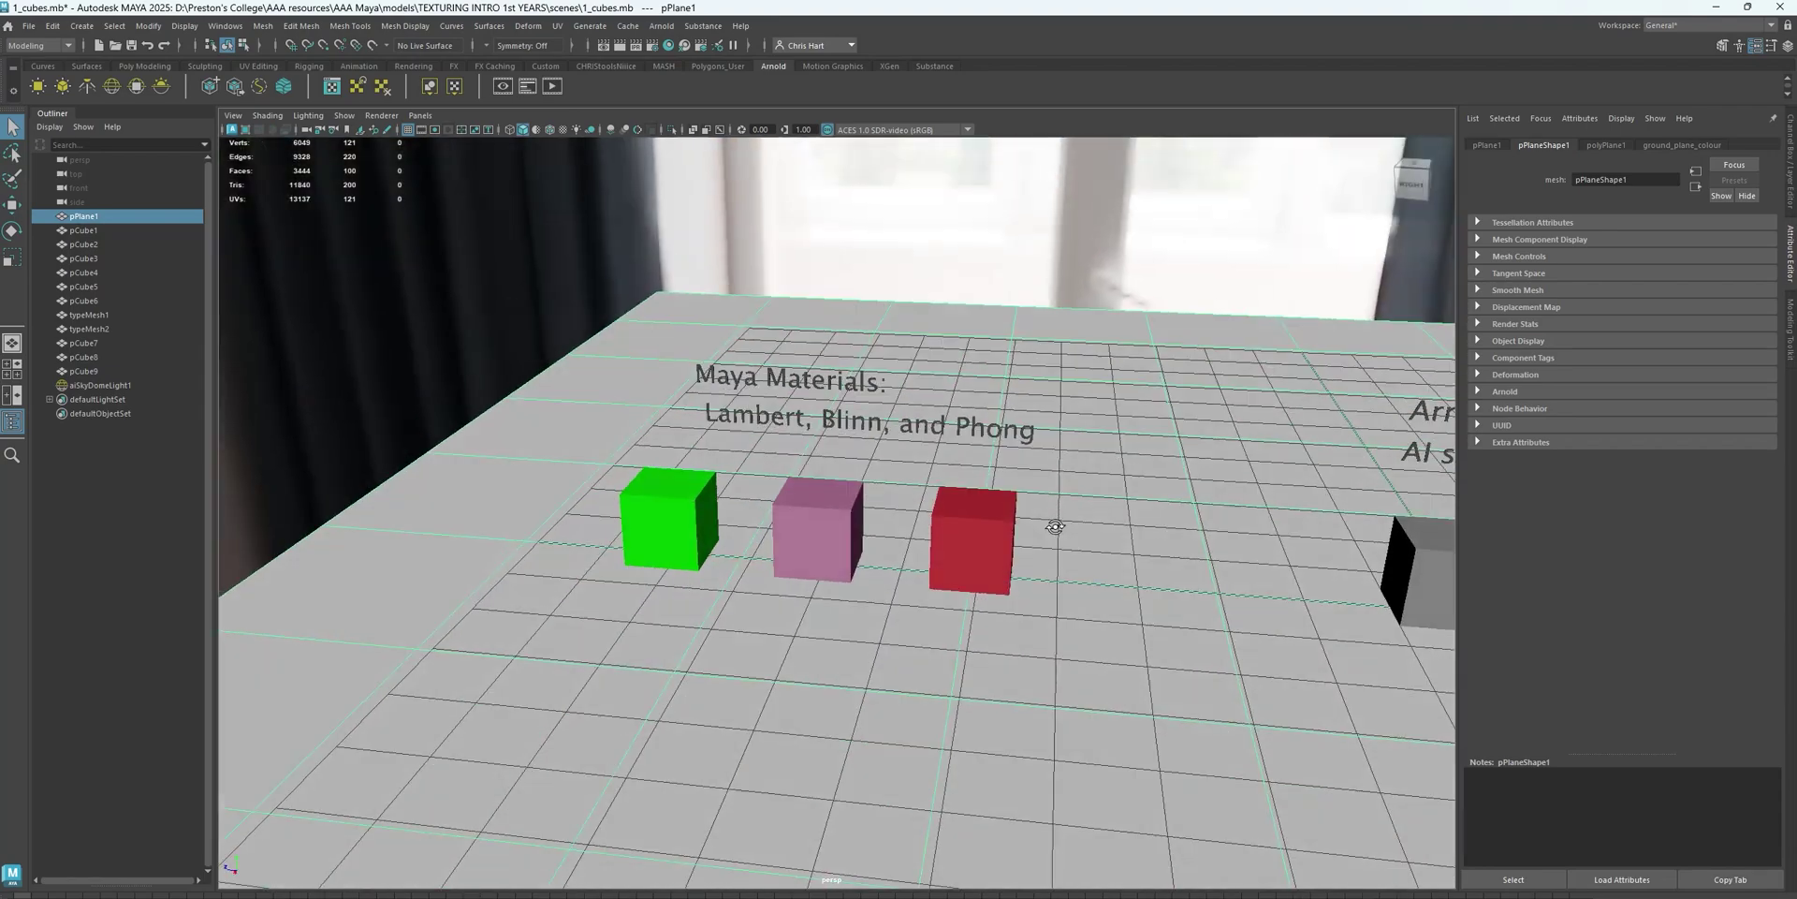
scroll(1057, 522, up, 4)
alt+drag(1170, 372, 1184, 609)
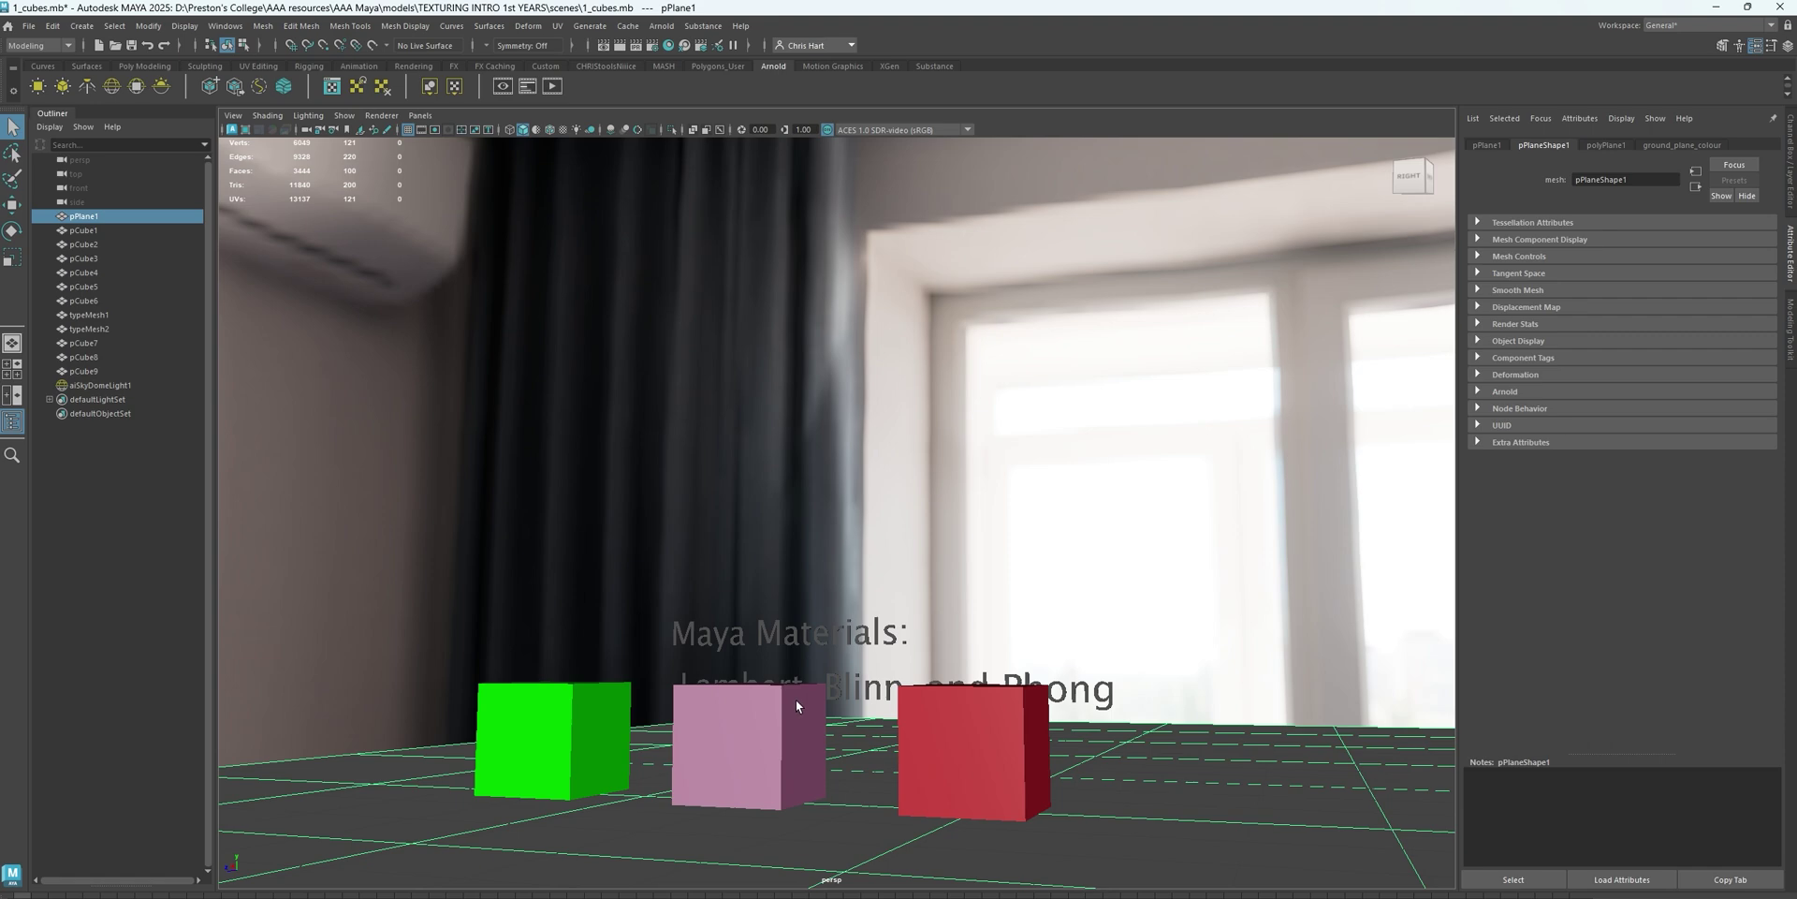
alt+drag(796, 700, 818, 633)
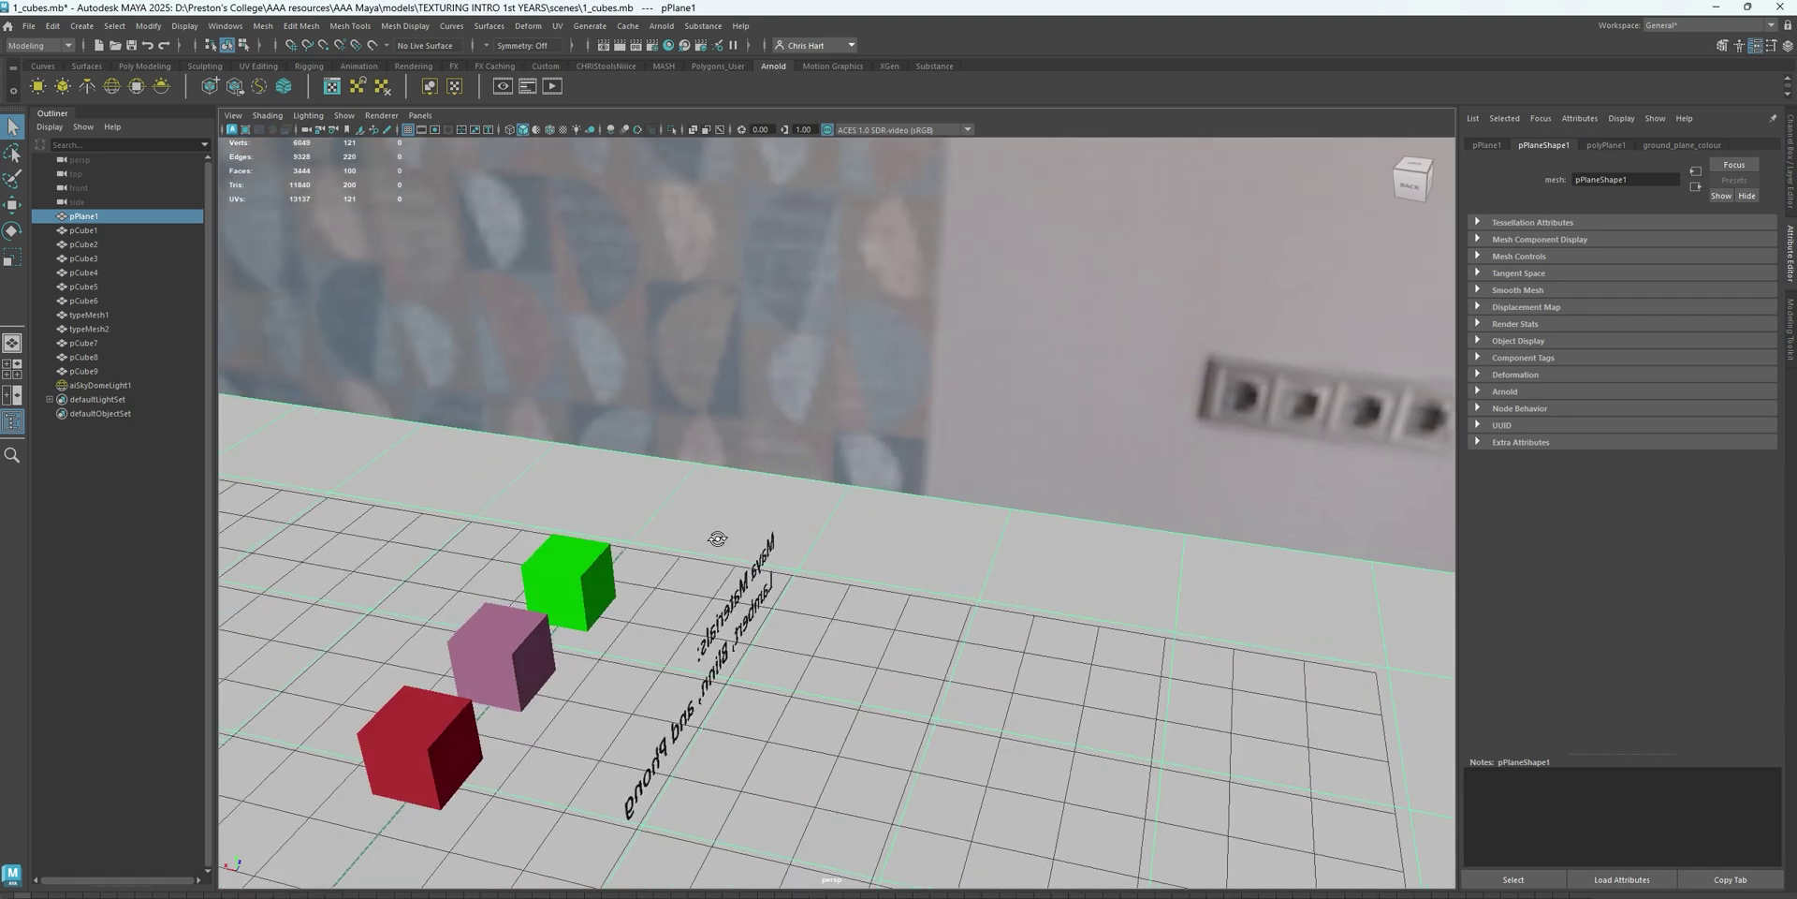
alt+drag(717, 538, 850, 577)
alt+middle_drag(851, 577, 895, 354)
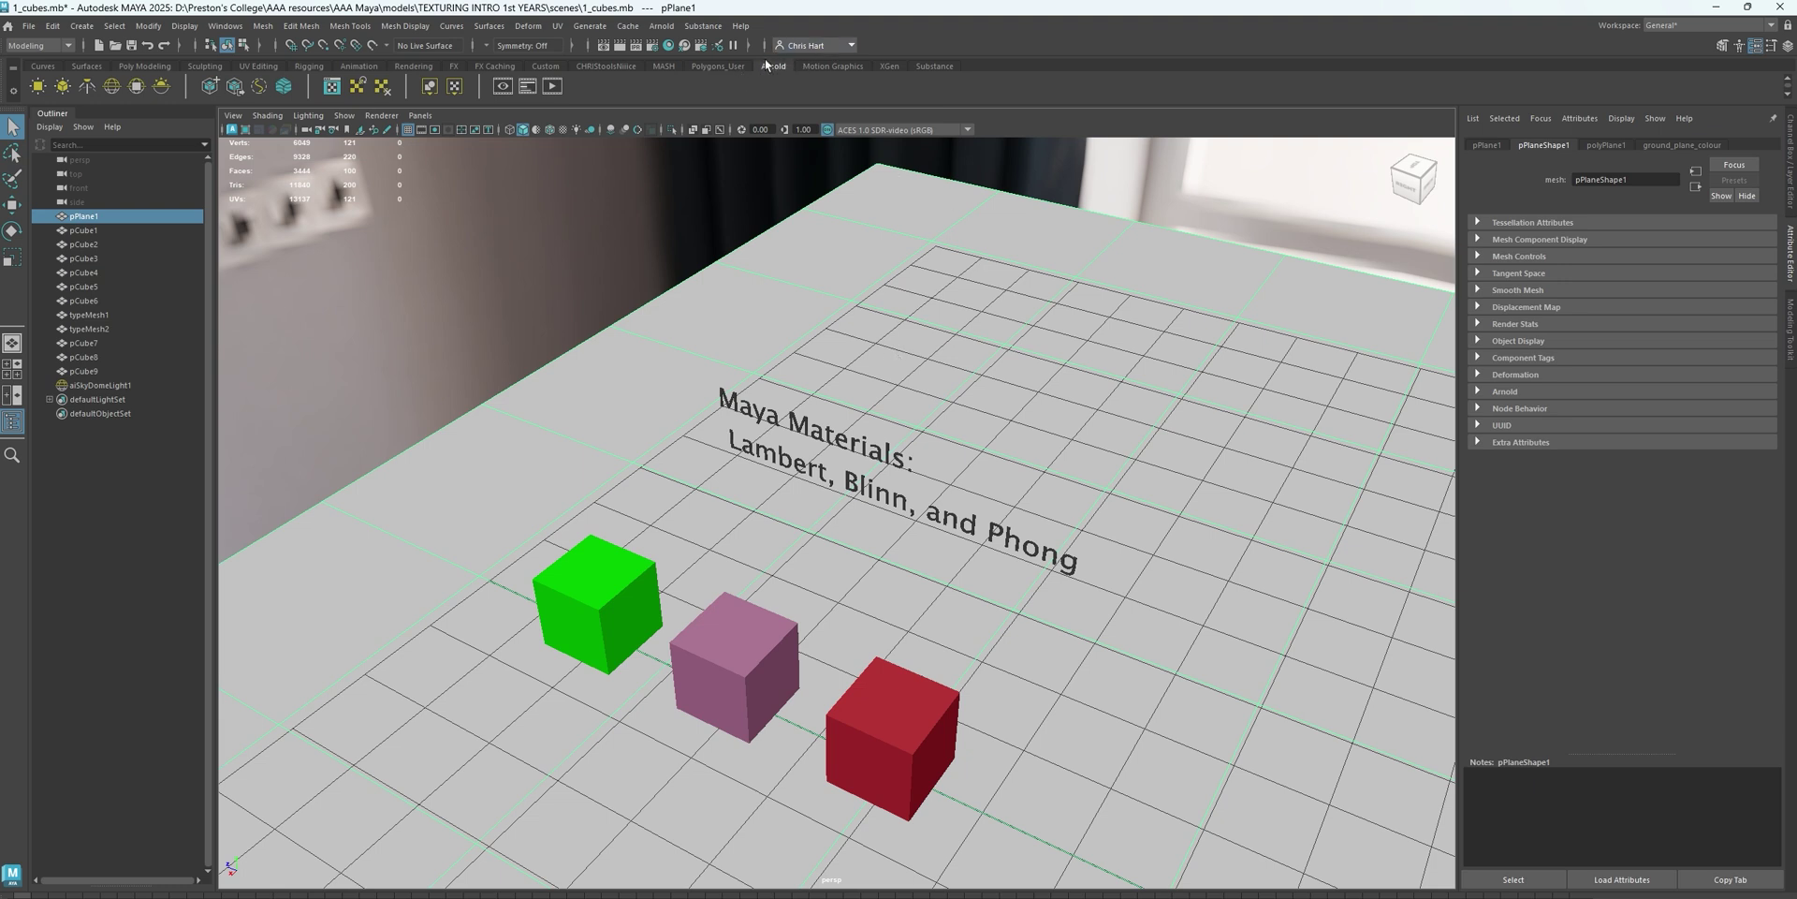
click(503, 86)
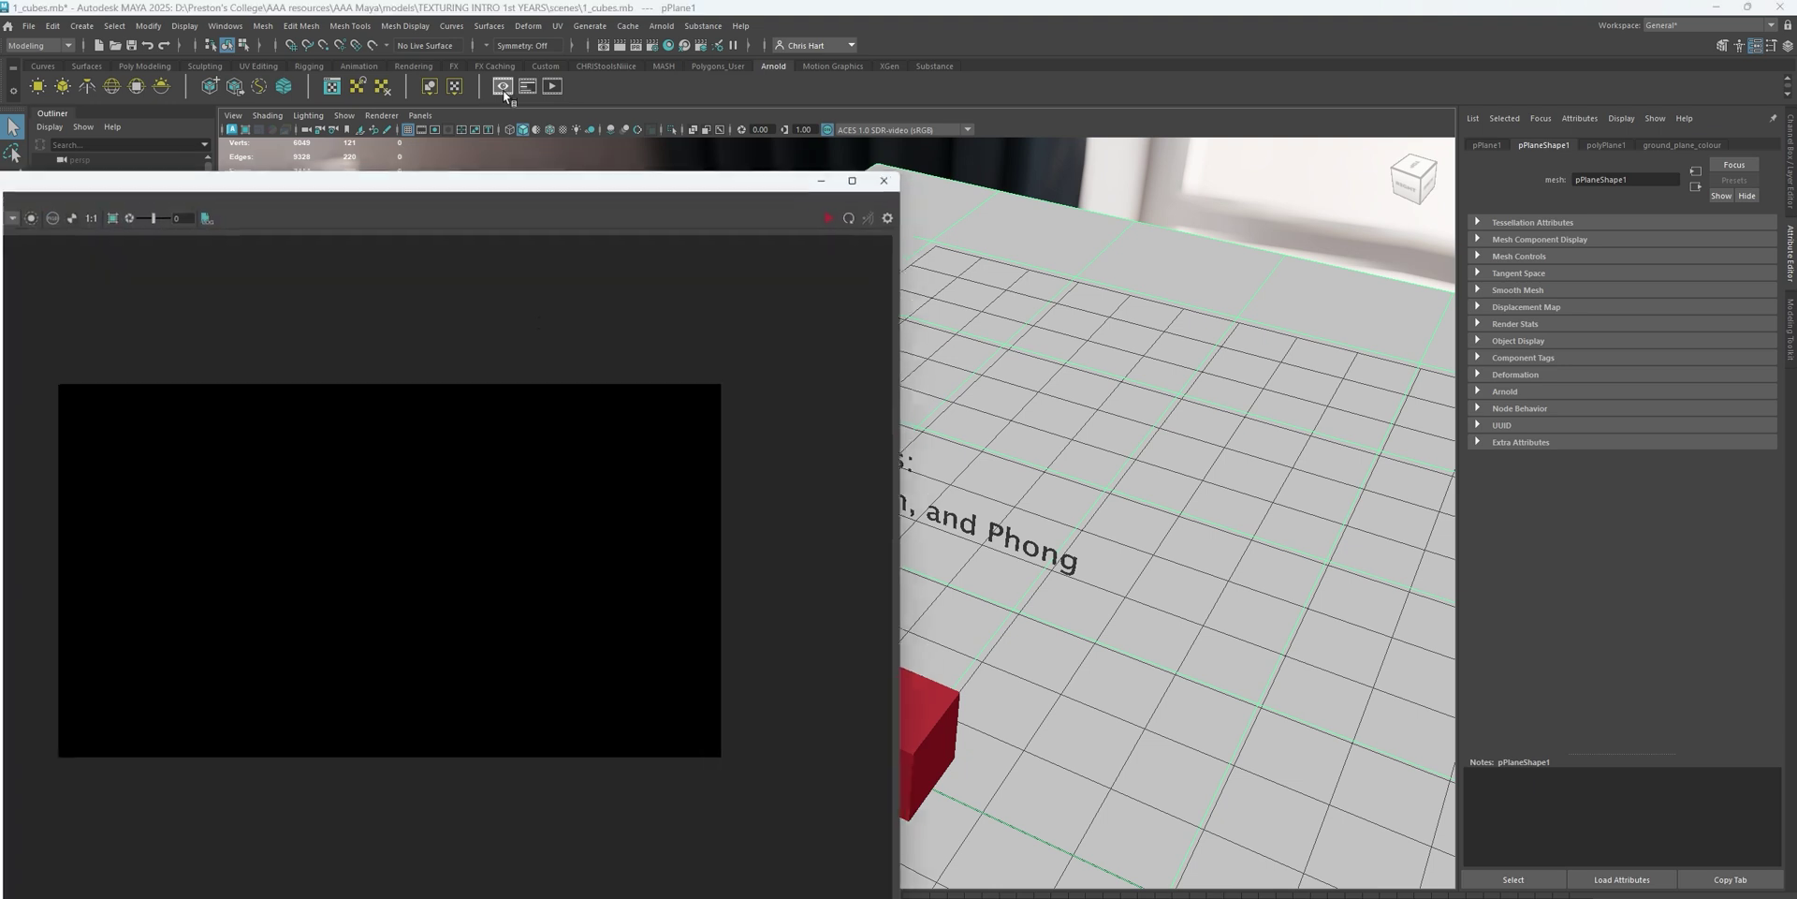
drag(616, 187, 1161, 104)
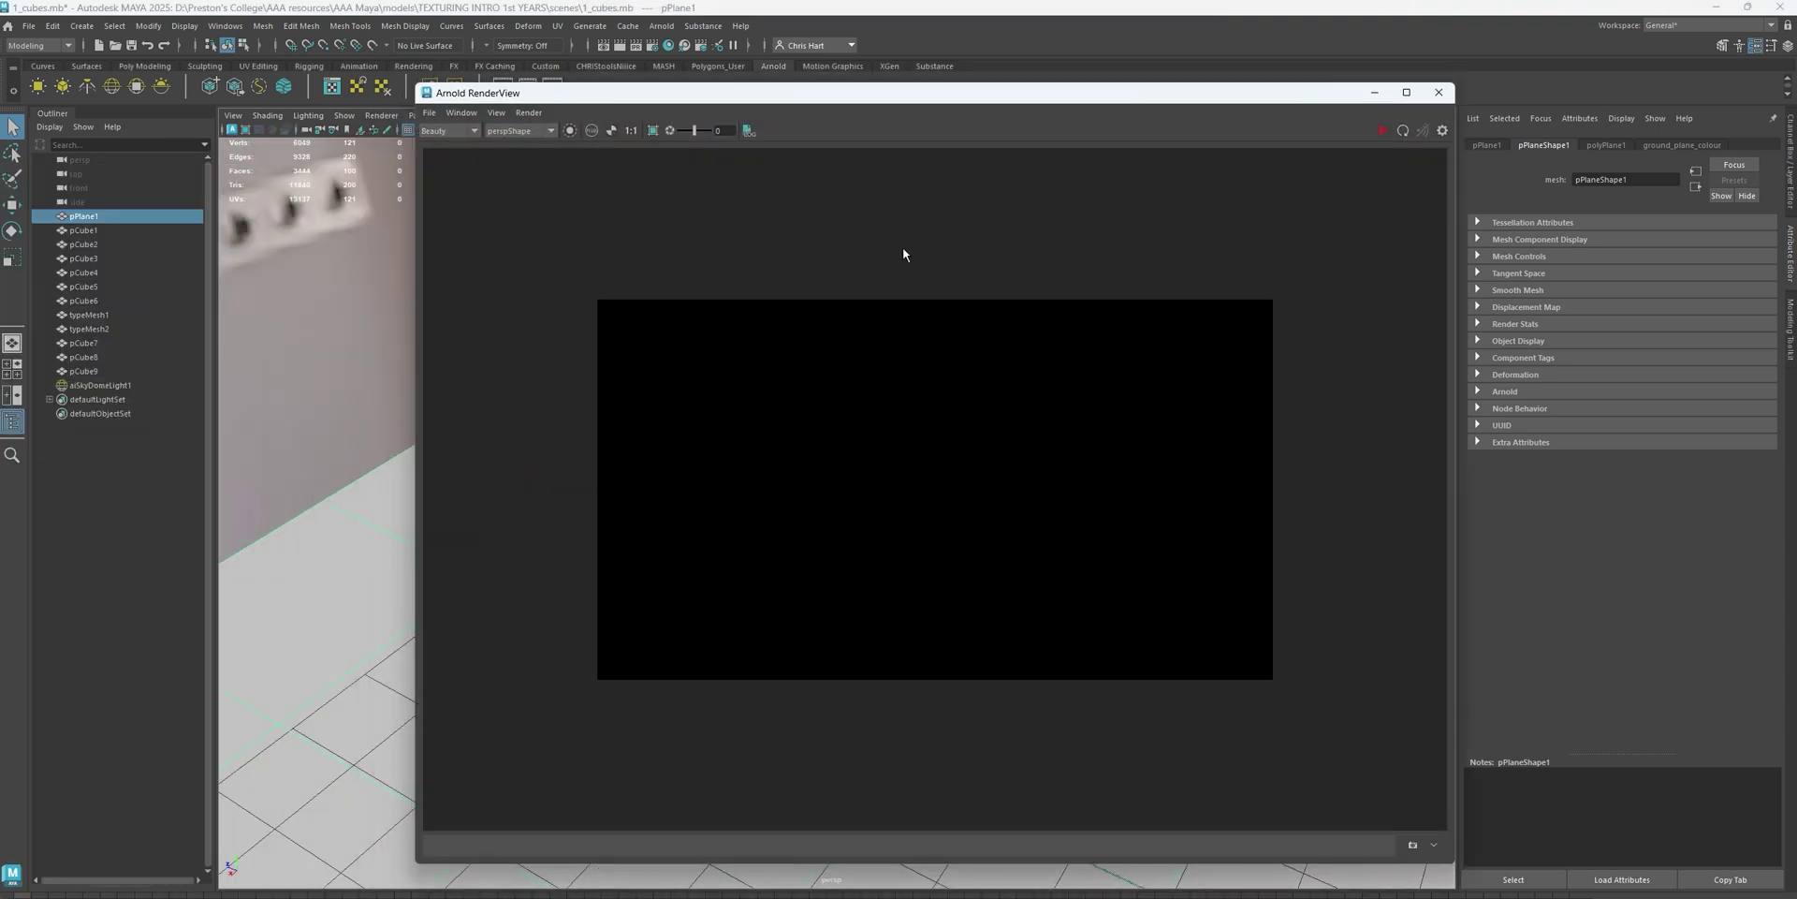
Render the three cubes, close and reopen the Arnold RenderView, and restart the live render from a lower camera angle
click(1383, 130)
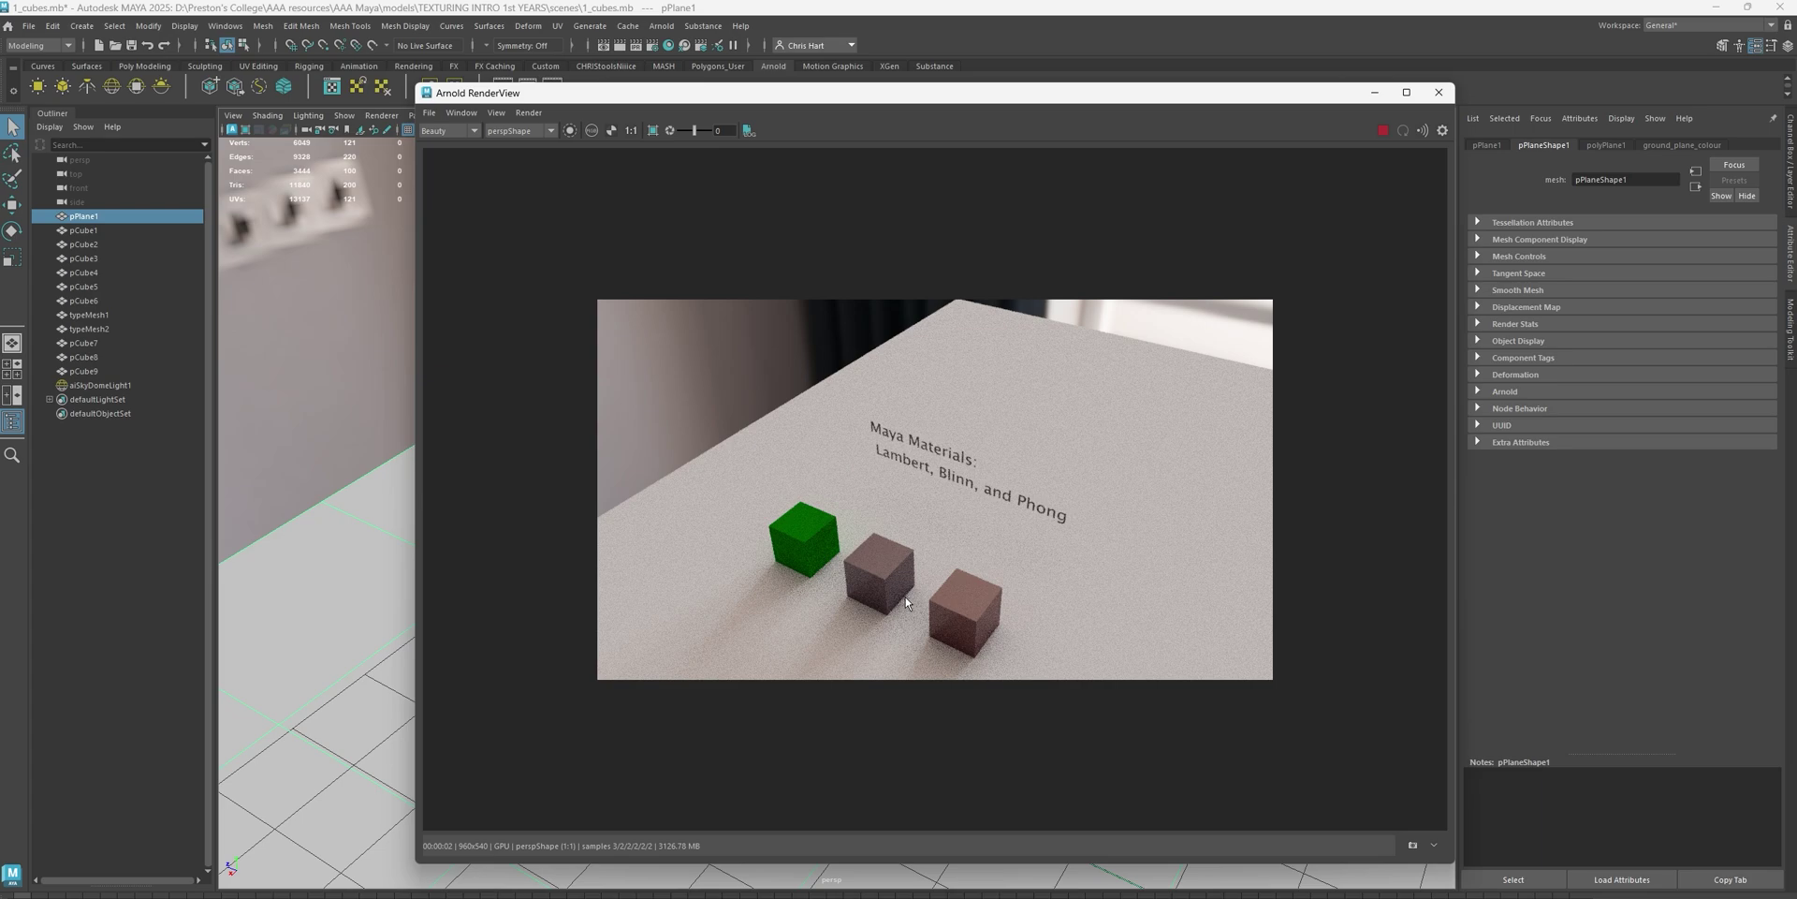
click(1437, 92)
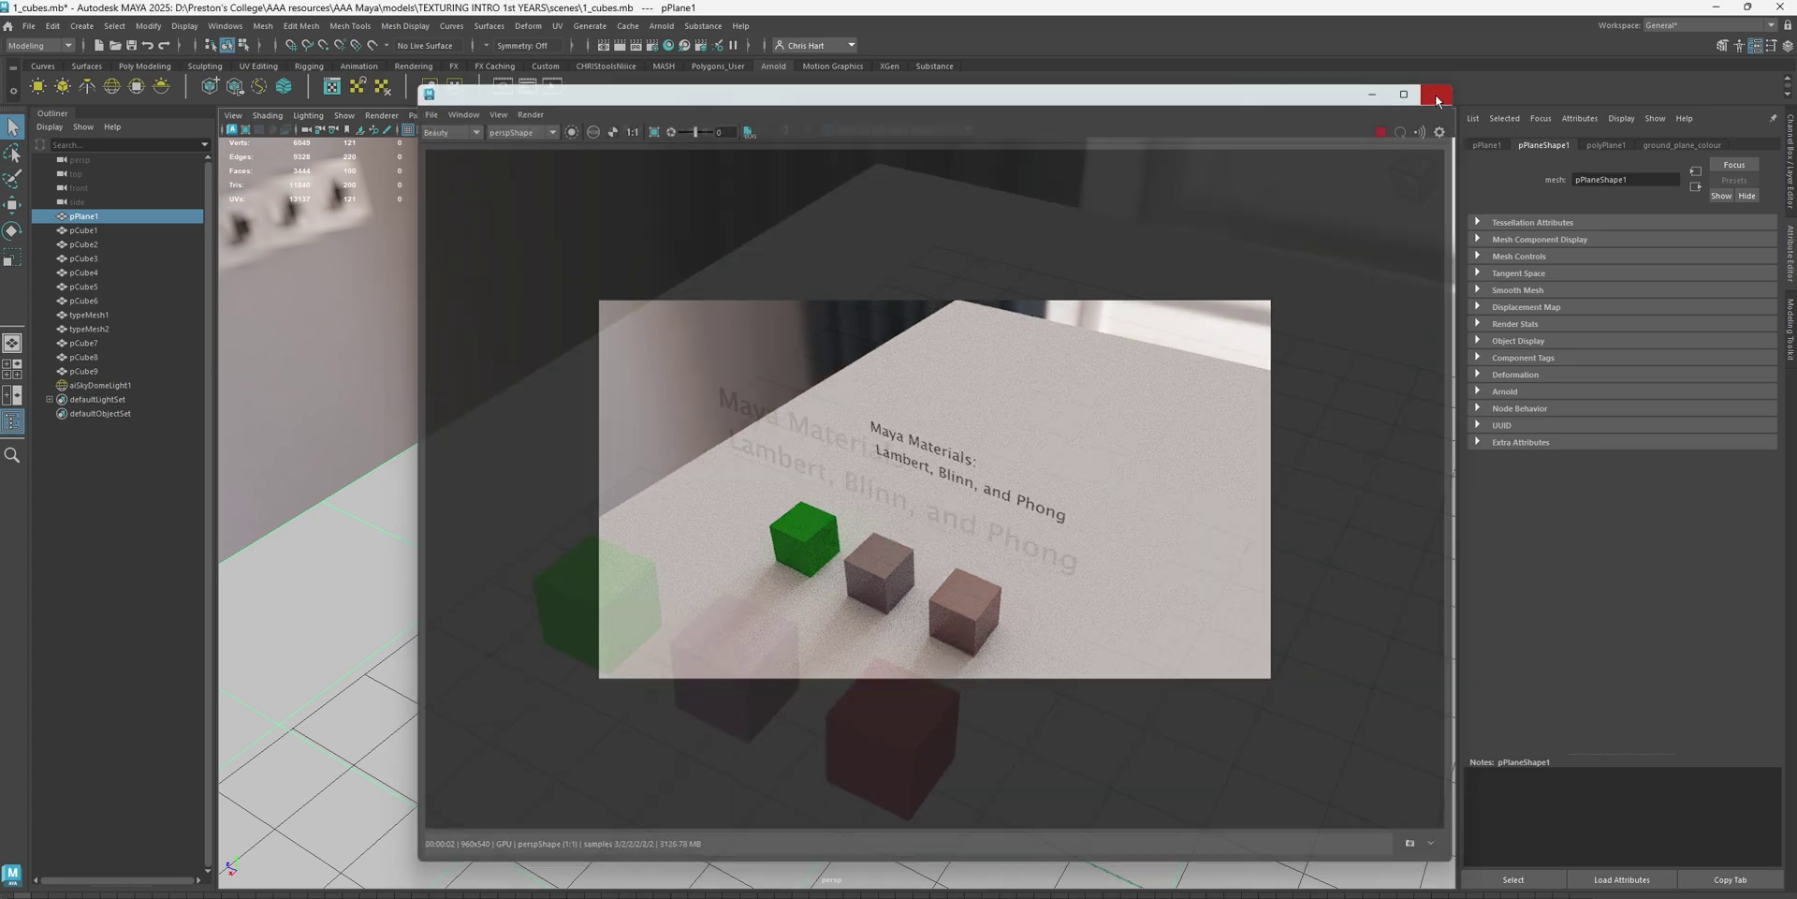
click(505, 90)
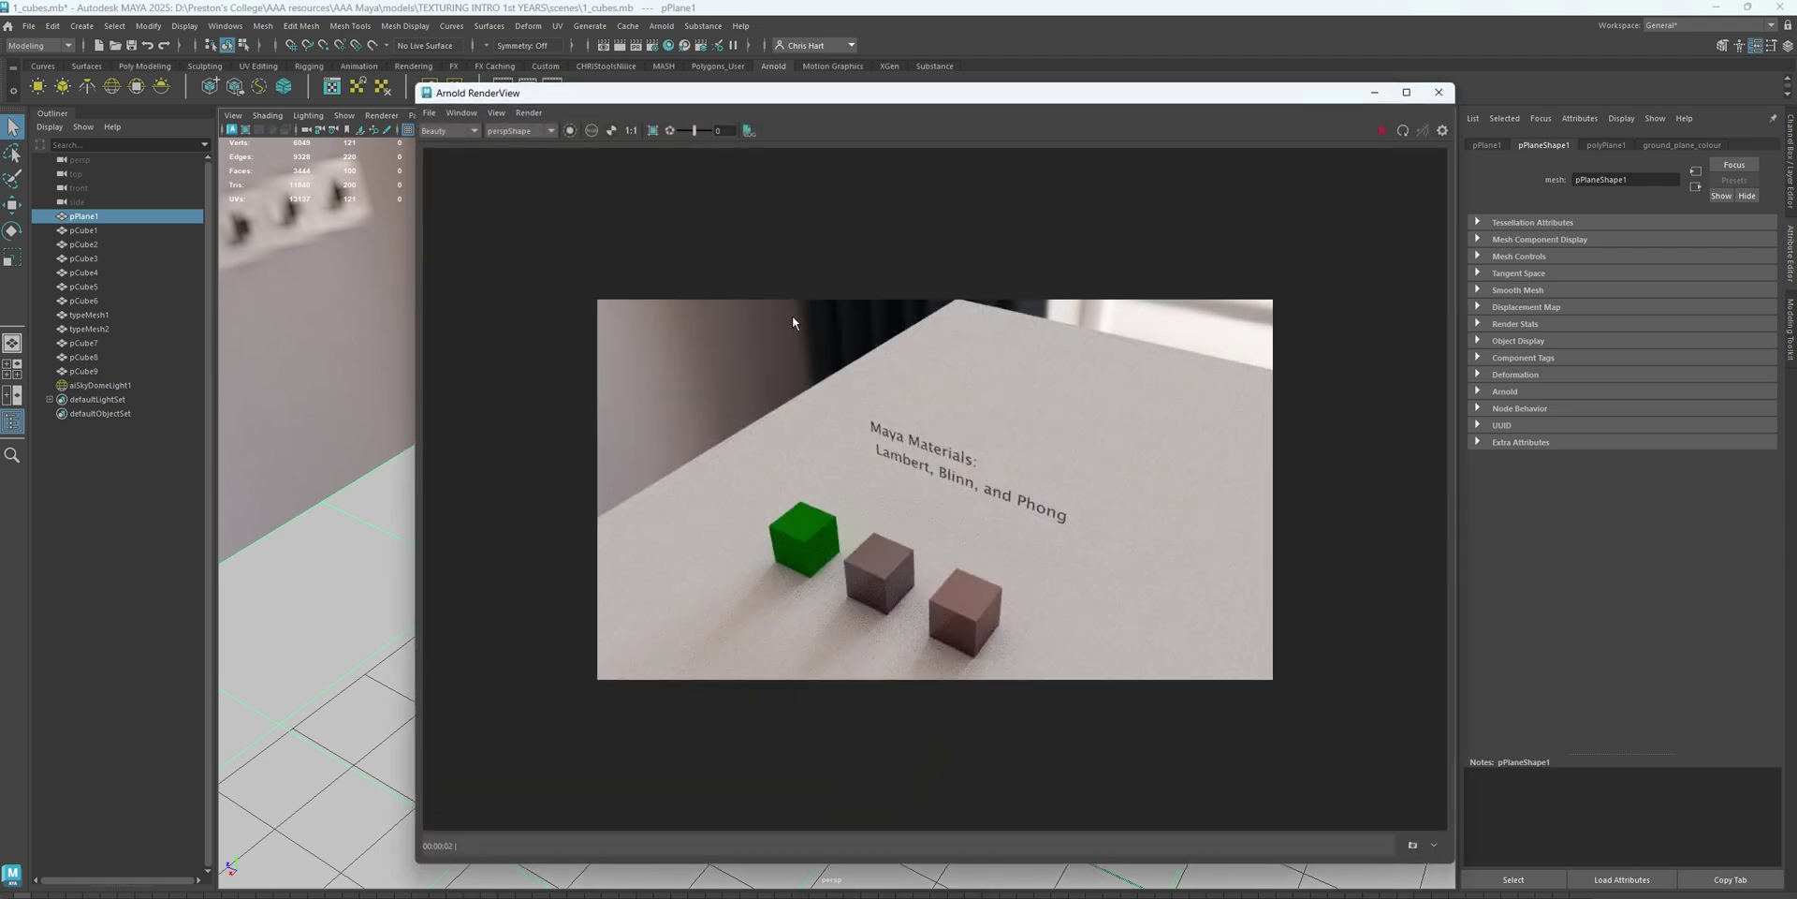
alt+drag(323, 560, 361, 531)
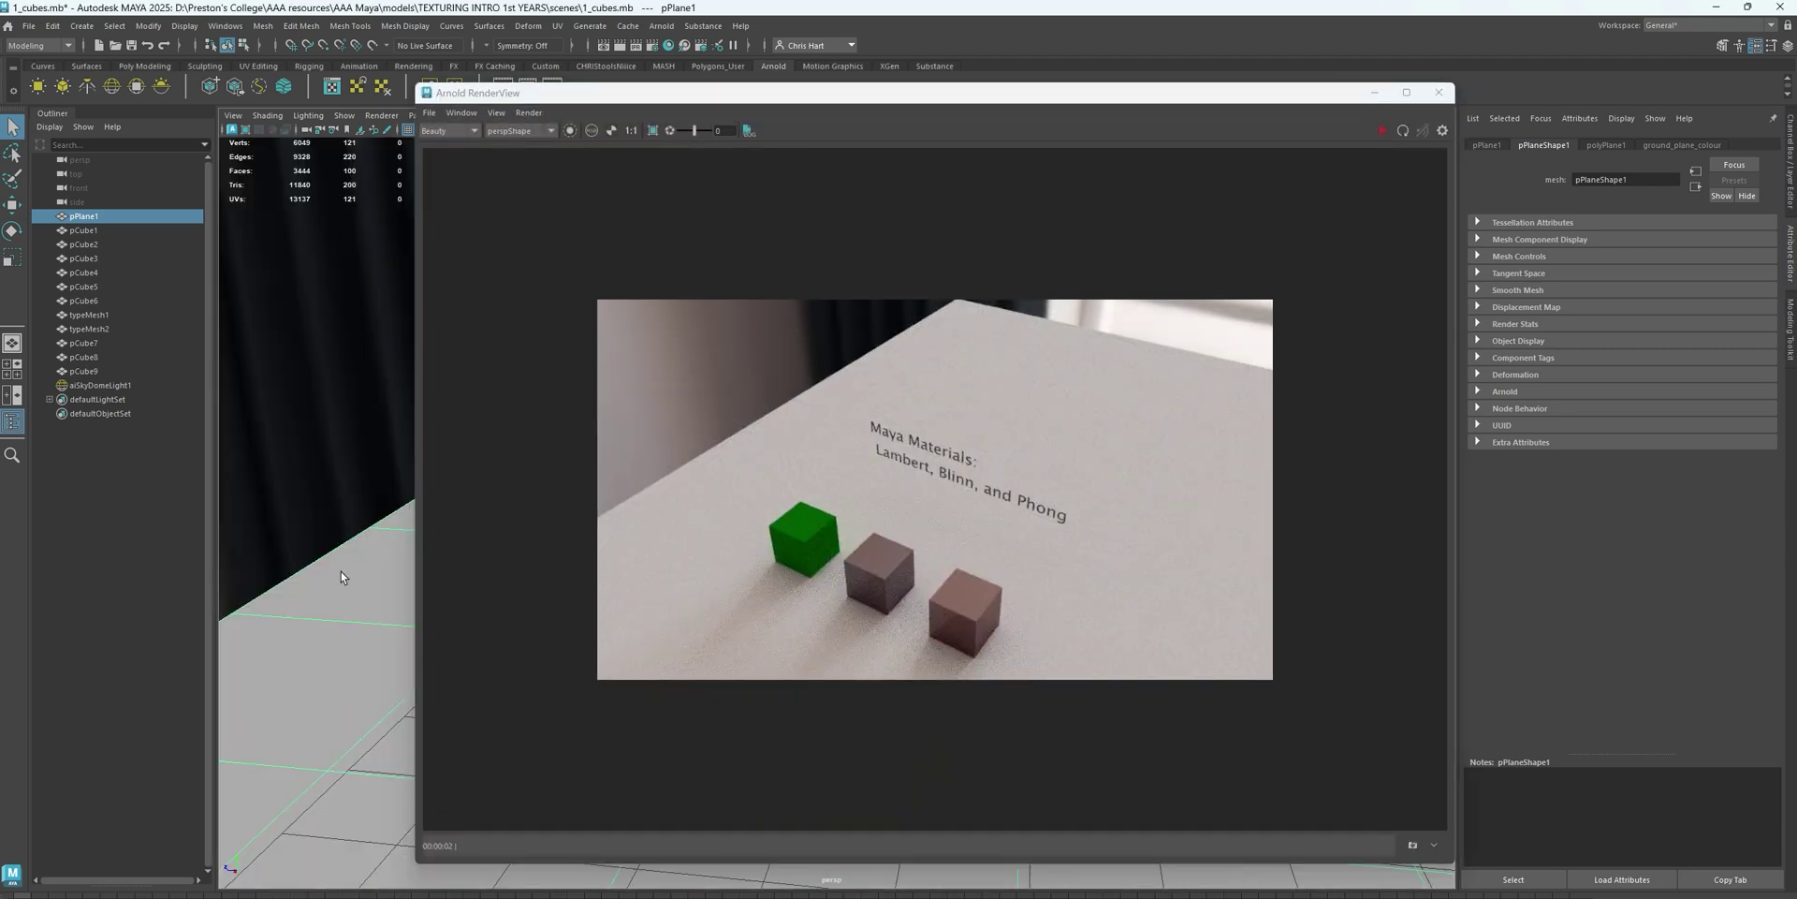
click(1384, 133)
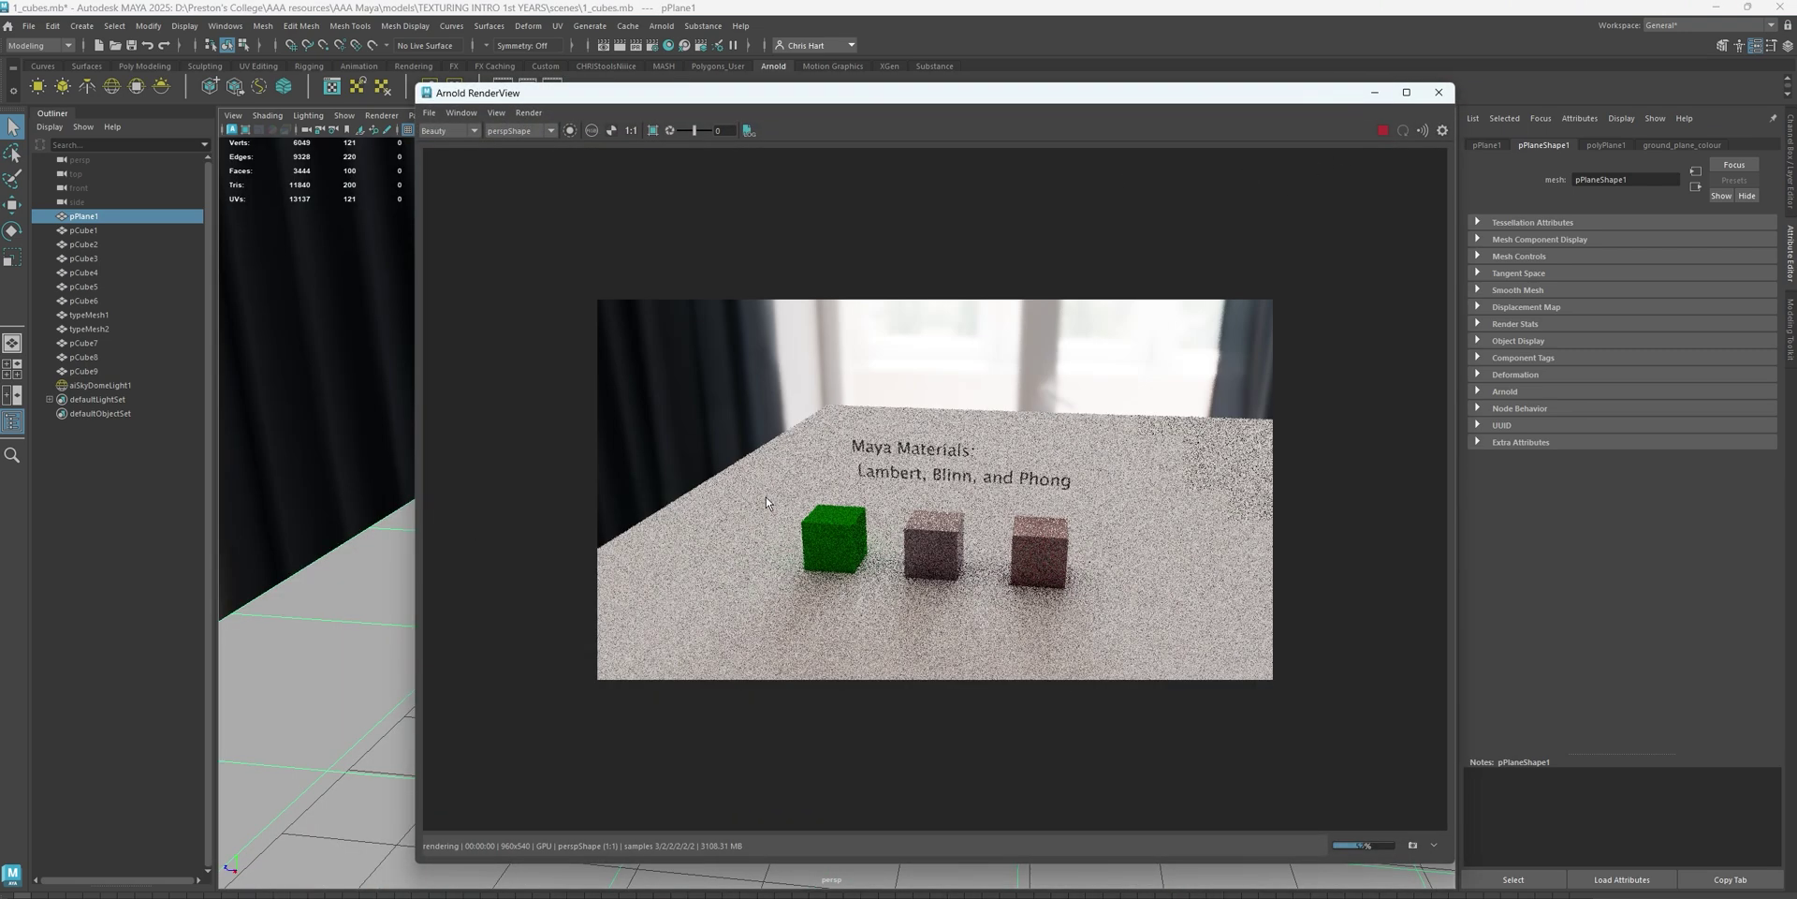
View the cubes from behind and move the Arnold RenderView window aside so the green cube is accessible in the viewport
alt+right_drag(303, 630, 316, 551)
alt+drag(315, 552, 489, 565)
drag(1090, 99, 741, 106)
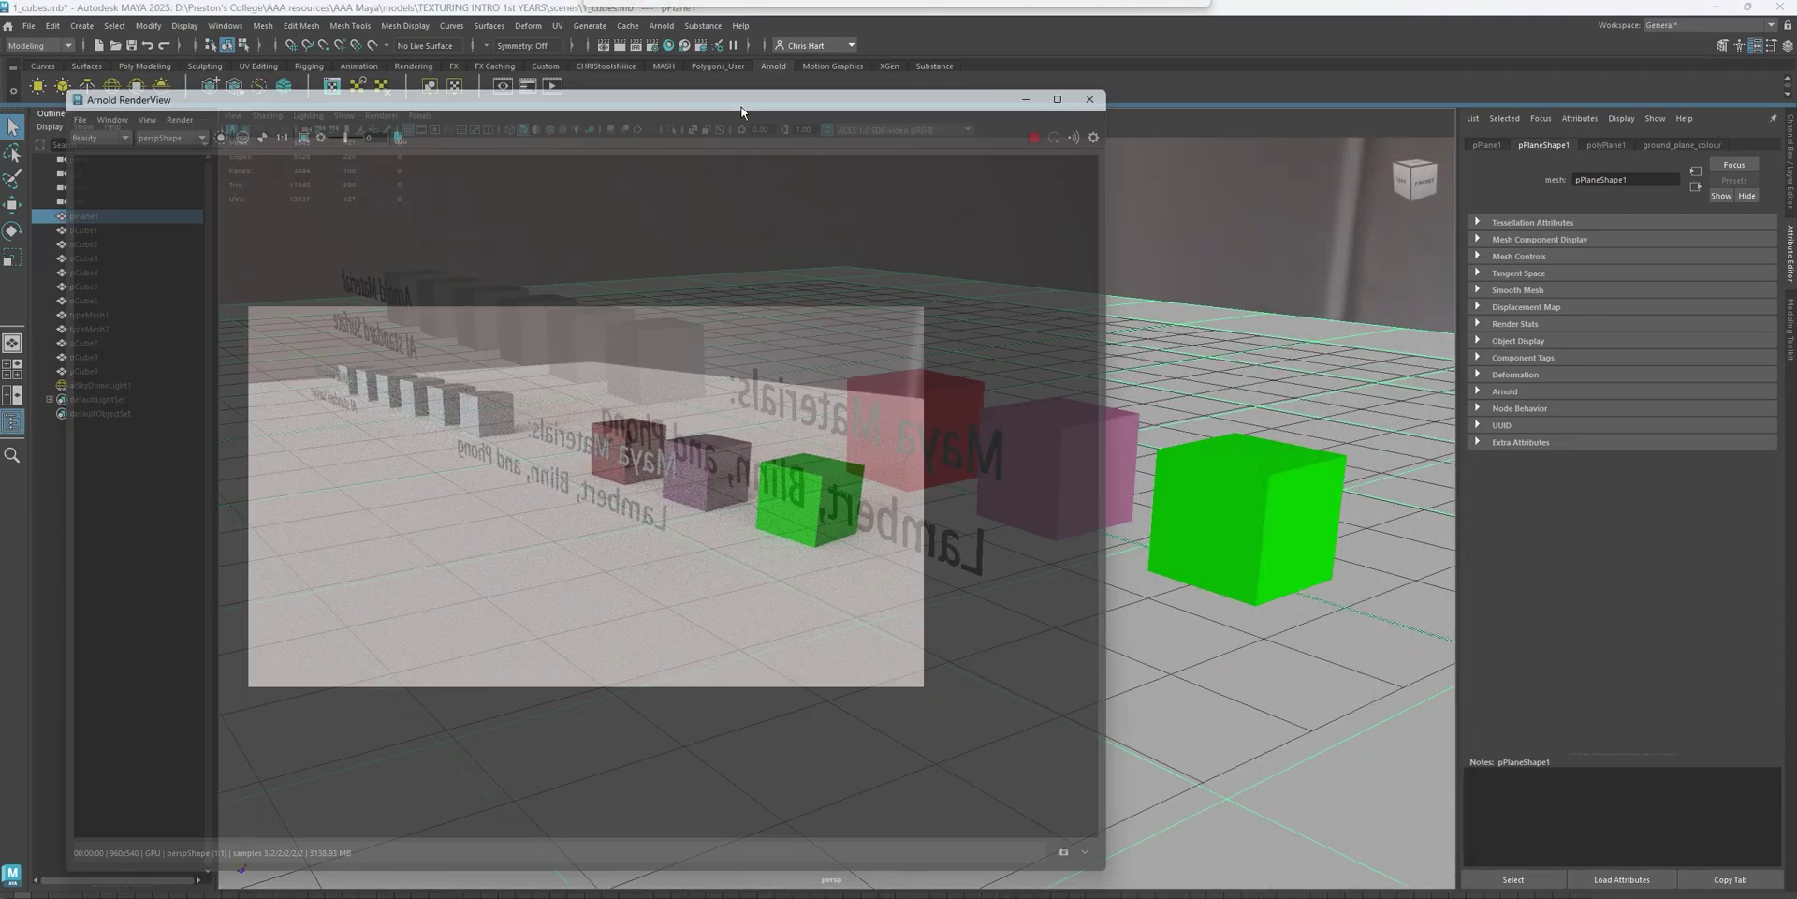
Frame the green Lambert cube and examine its matte surface from several angles in the live render
click(1267, 486)
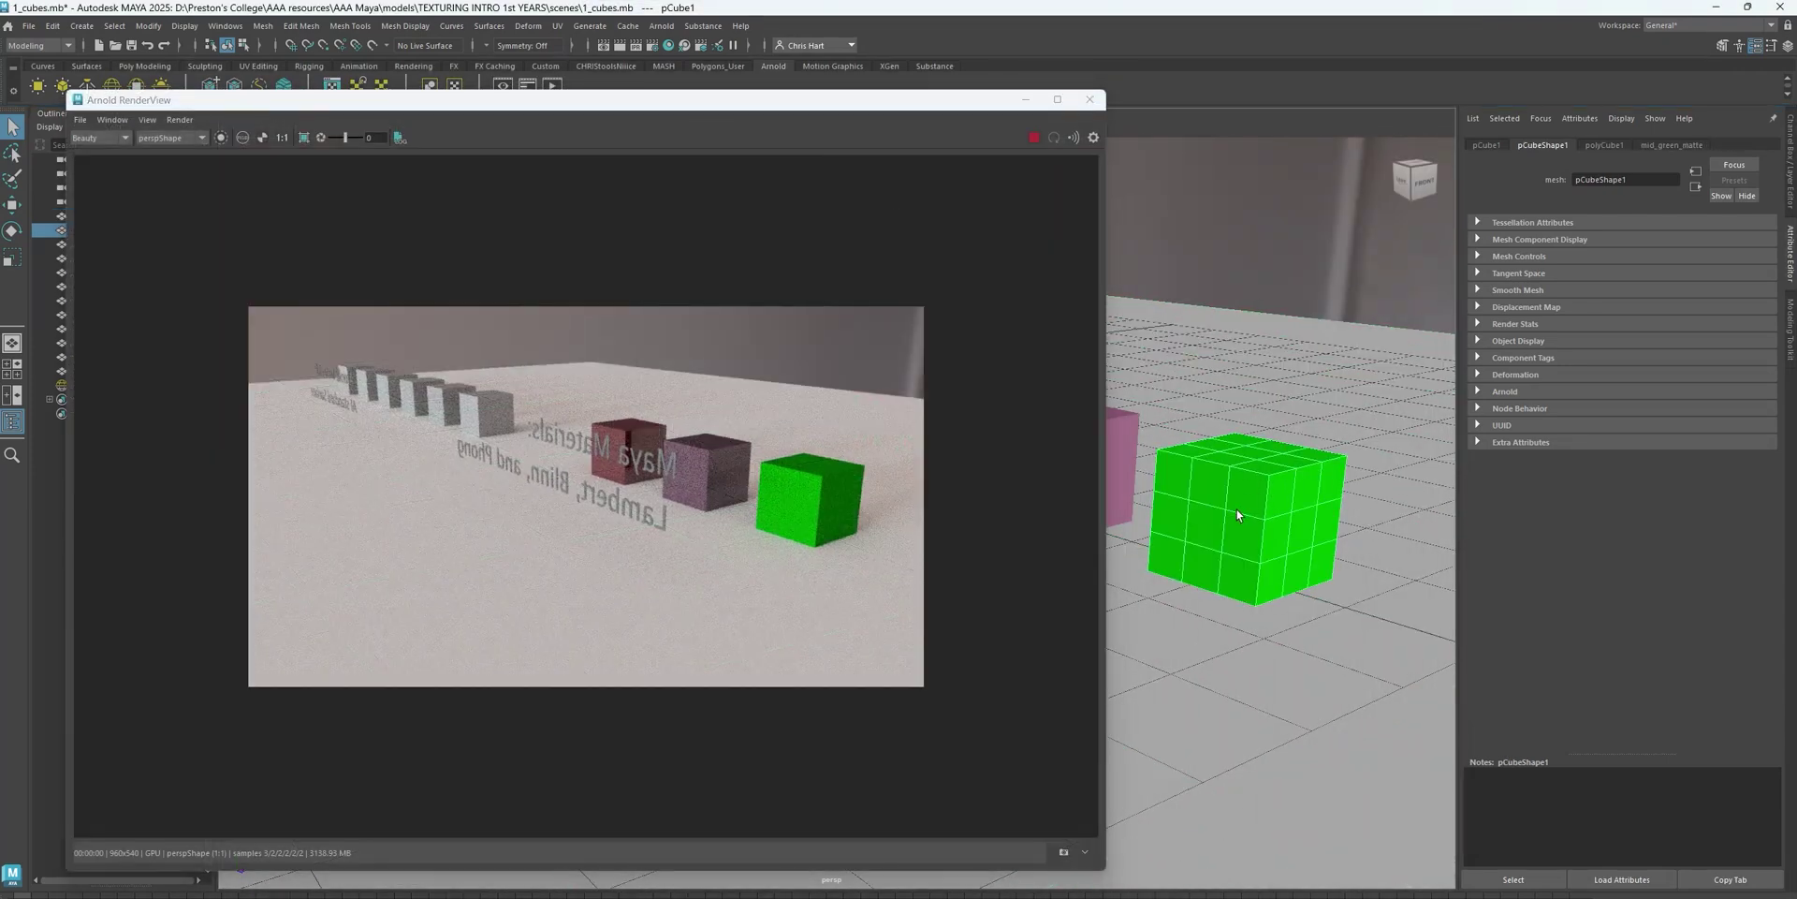
key(f)
alt+drag(1236, 481, 1320, 462)
alt+drag(1204, 457, 1271, 425)
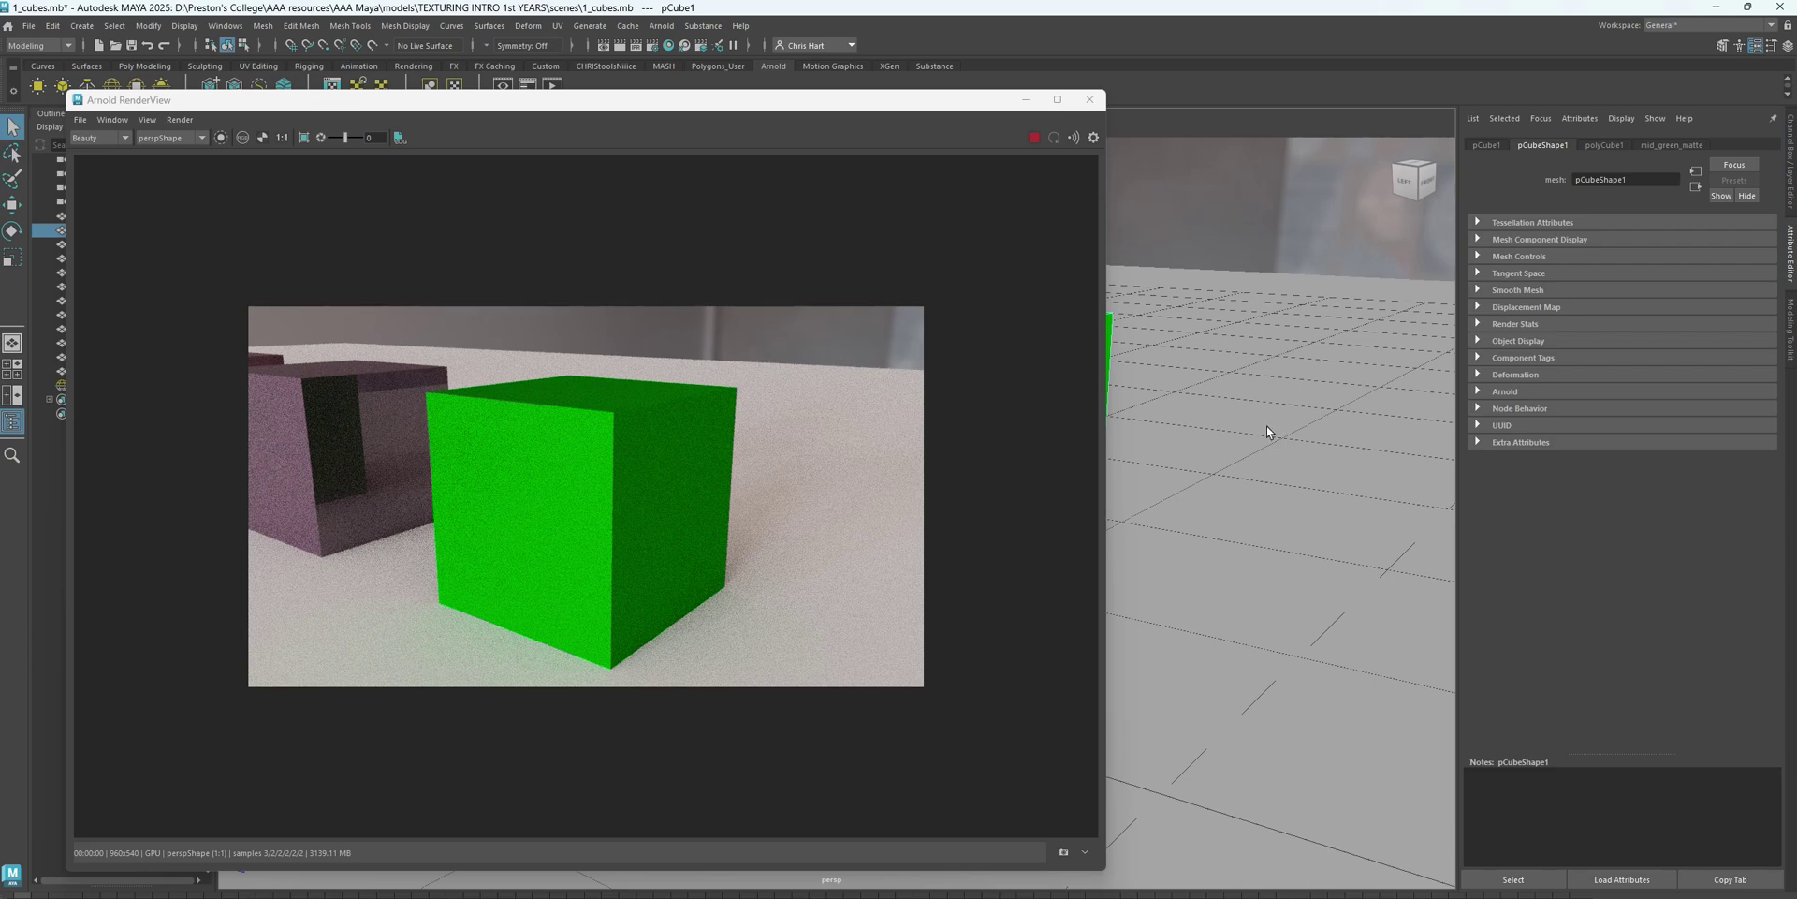
alt+drag(1266, 426, 1283, 450)
alt+drag(1151, 729, 1203, 730)
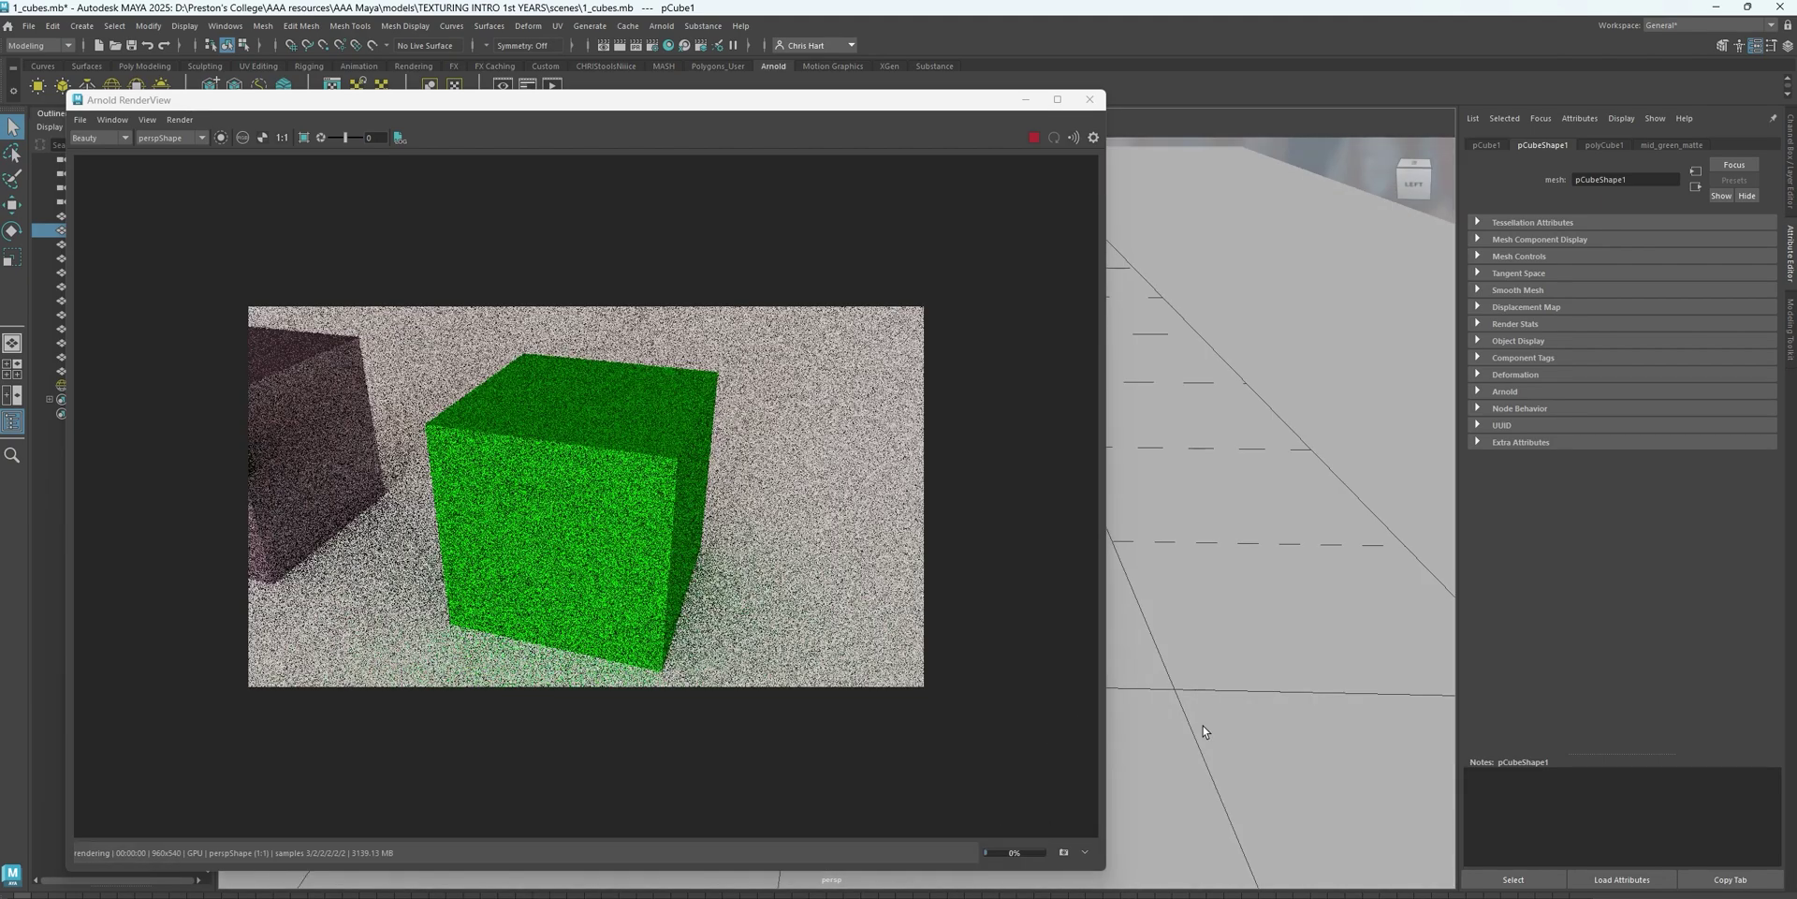
alt+drag(1194, 593, 1180, 585)
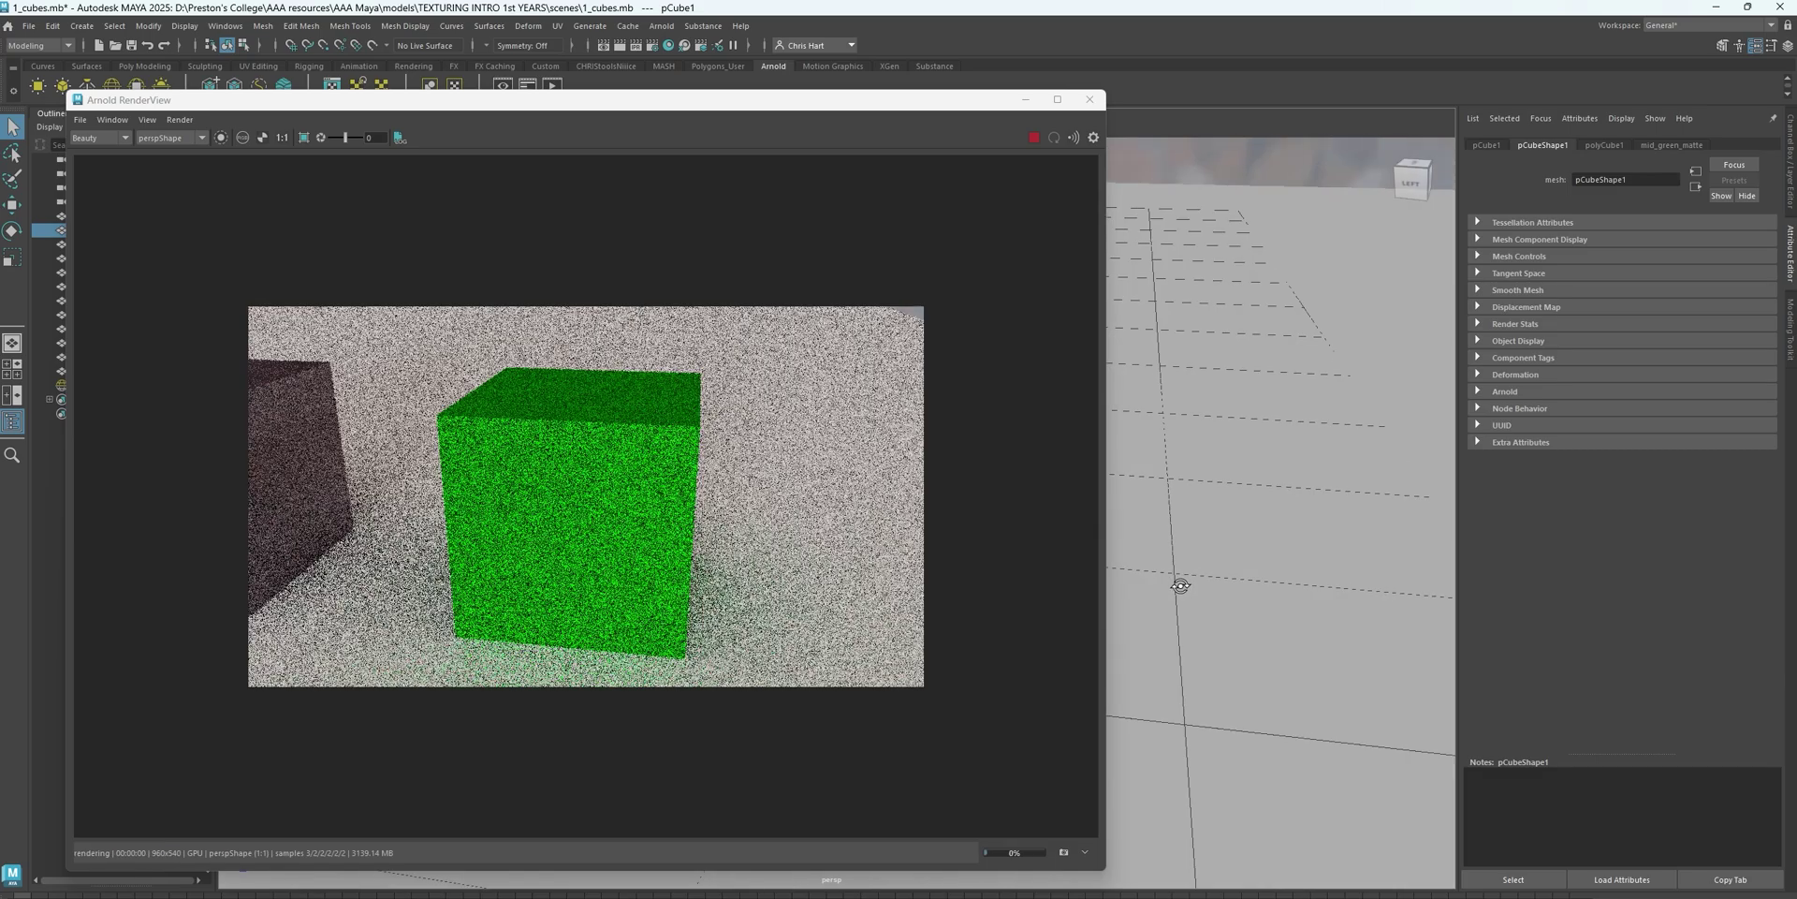
alt+drag(493, 453, 478, 385)
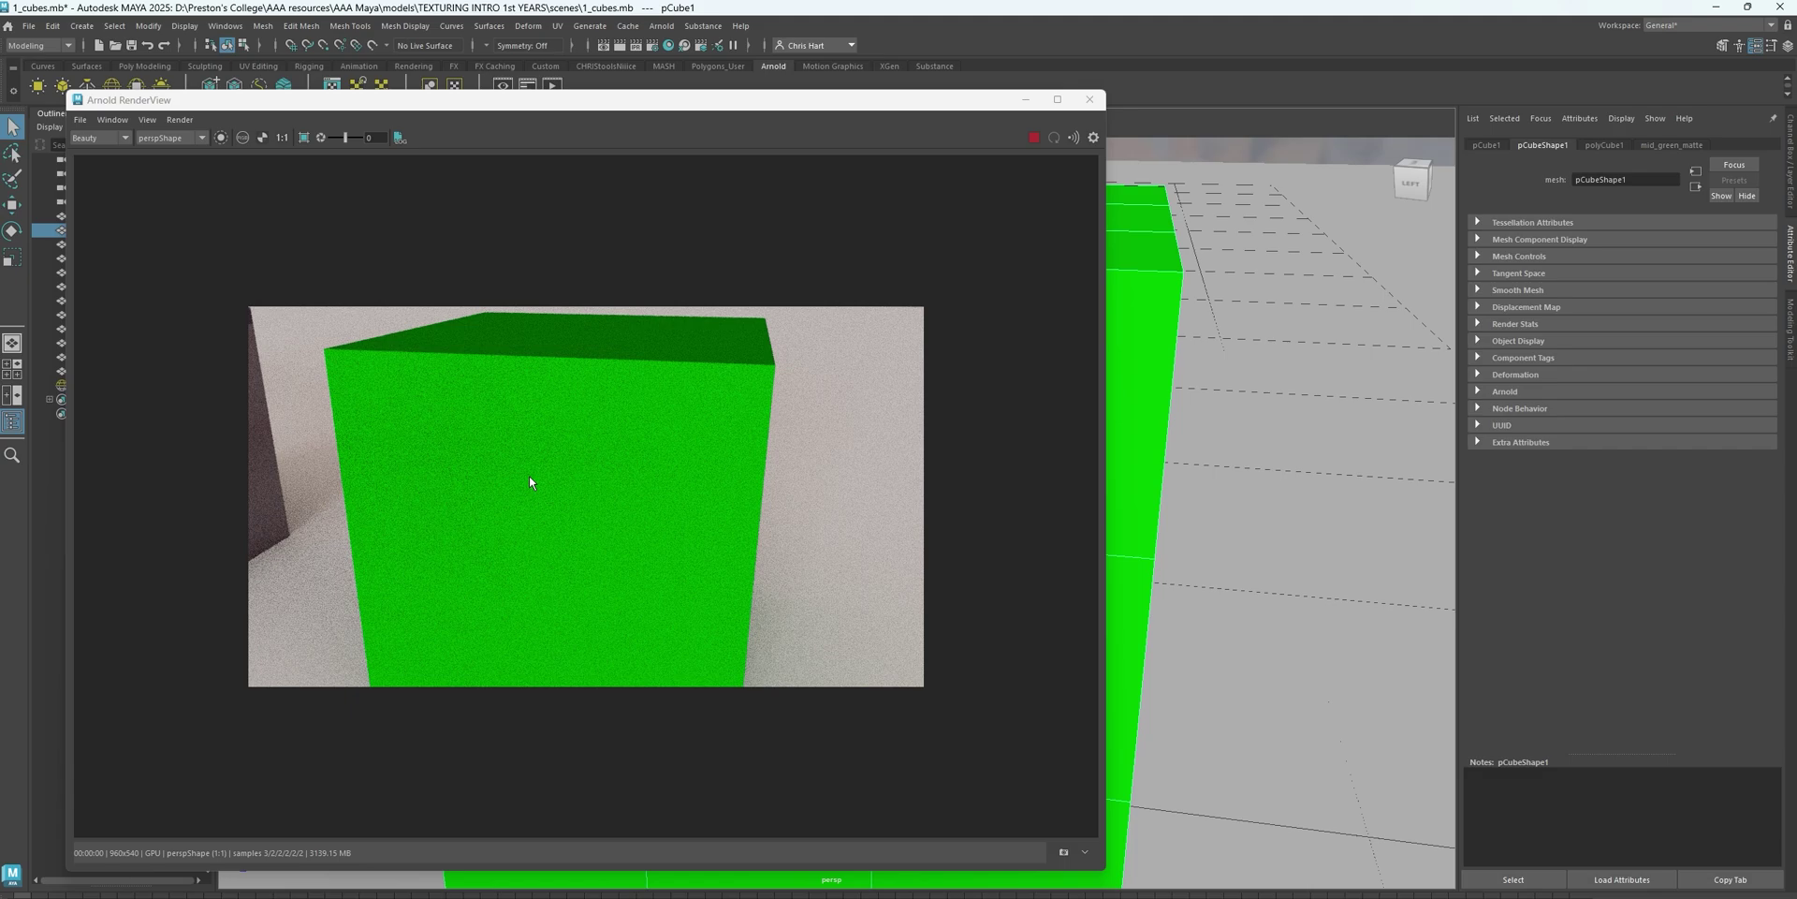
alt+scroll(529, 478, down, 5)
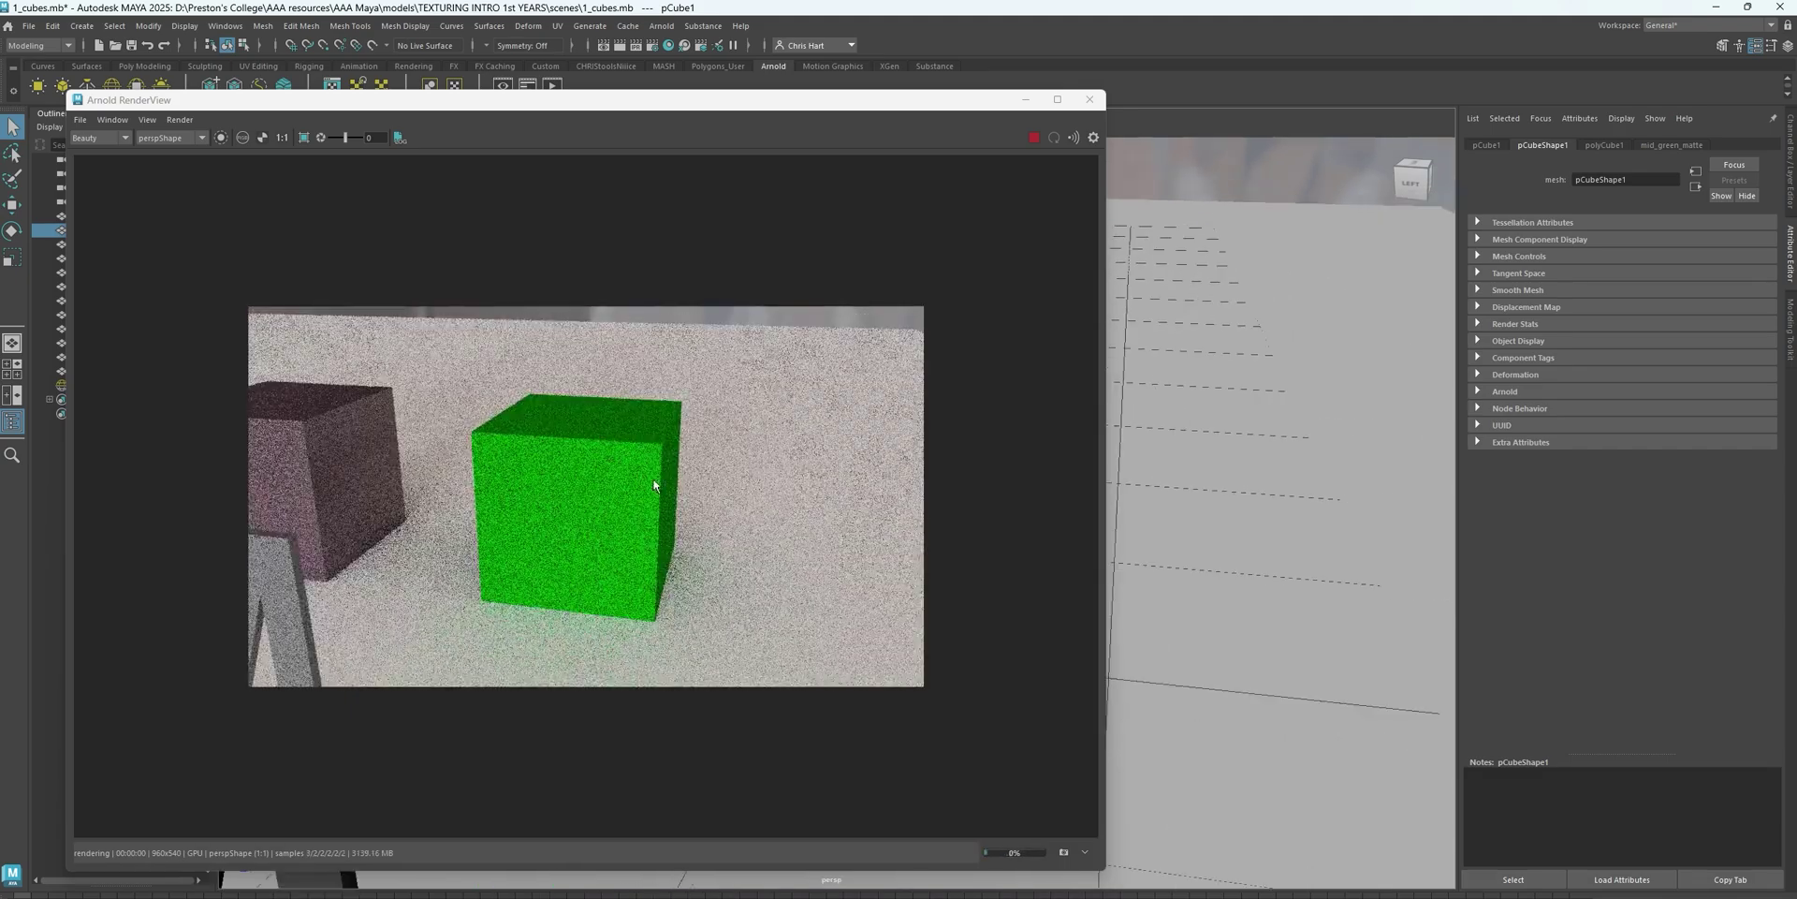
alt+drag(1194, 402, 1258, 399)
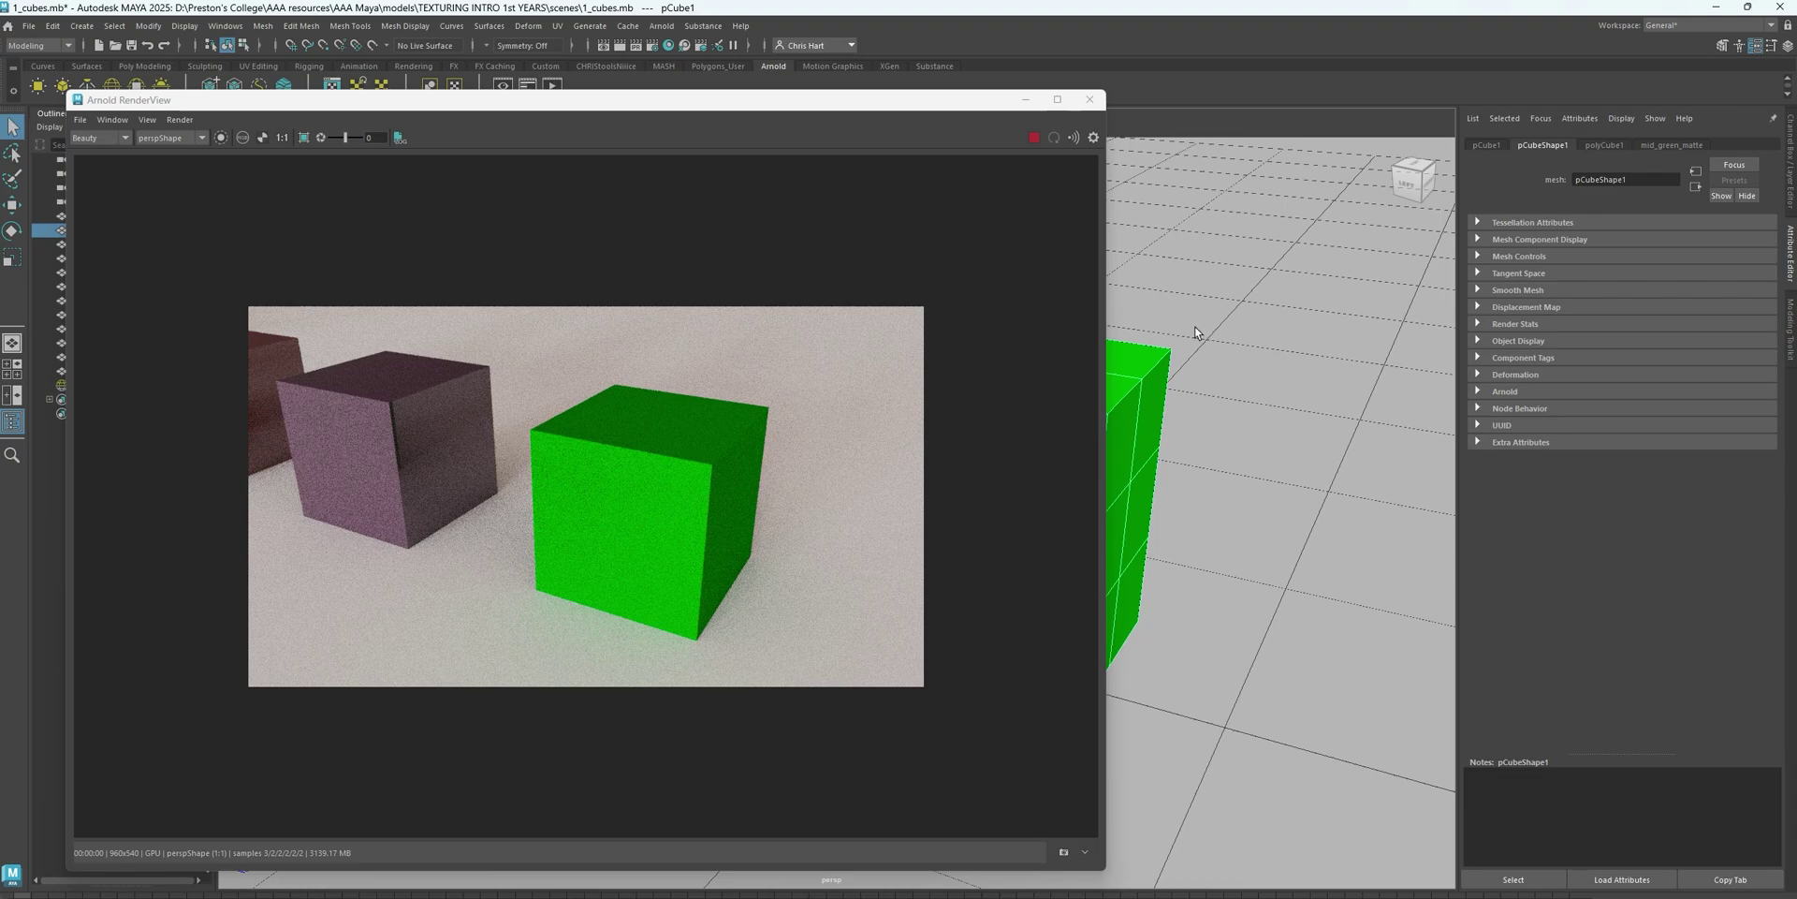
Frame the pink Blinn cube and examine its reflections from several sides in the live render
alt+drag(1178, 319, 1220, 408)
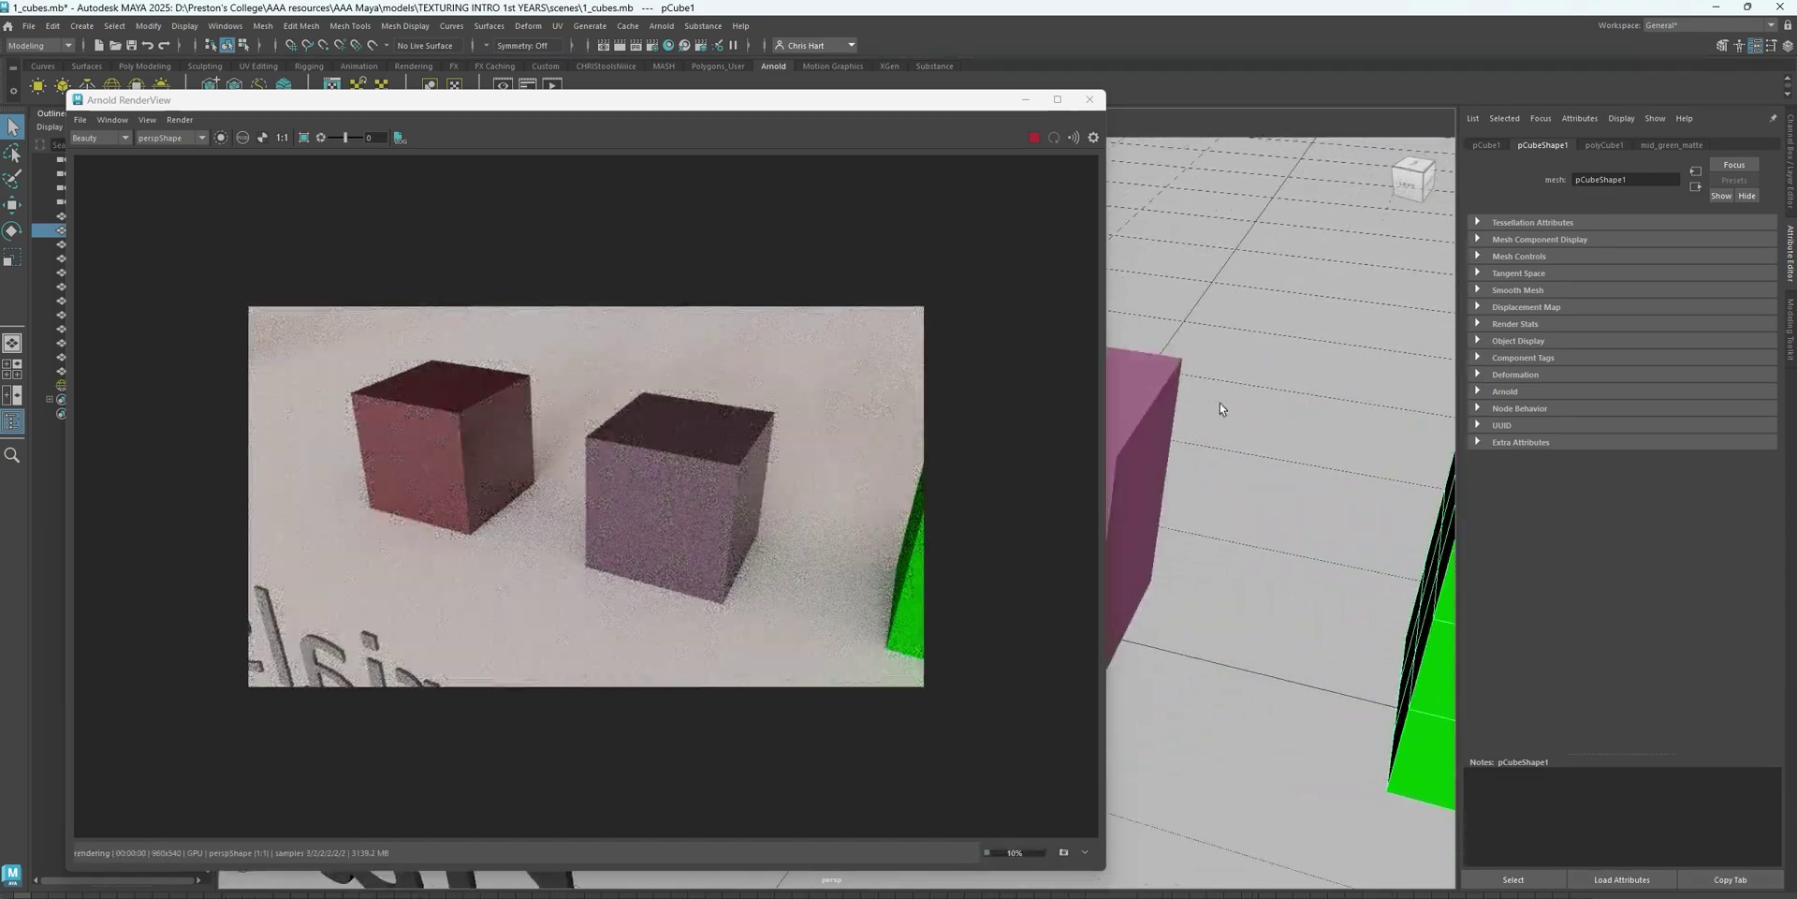
click(1149, 436)
key(f)
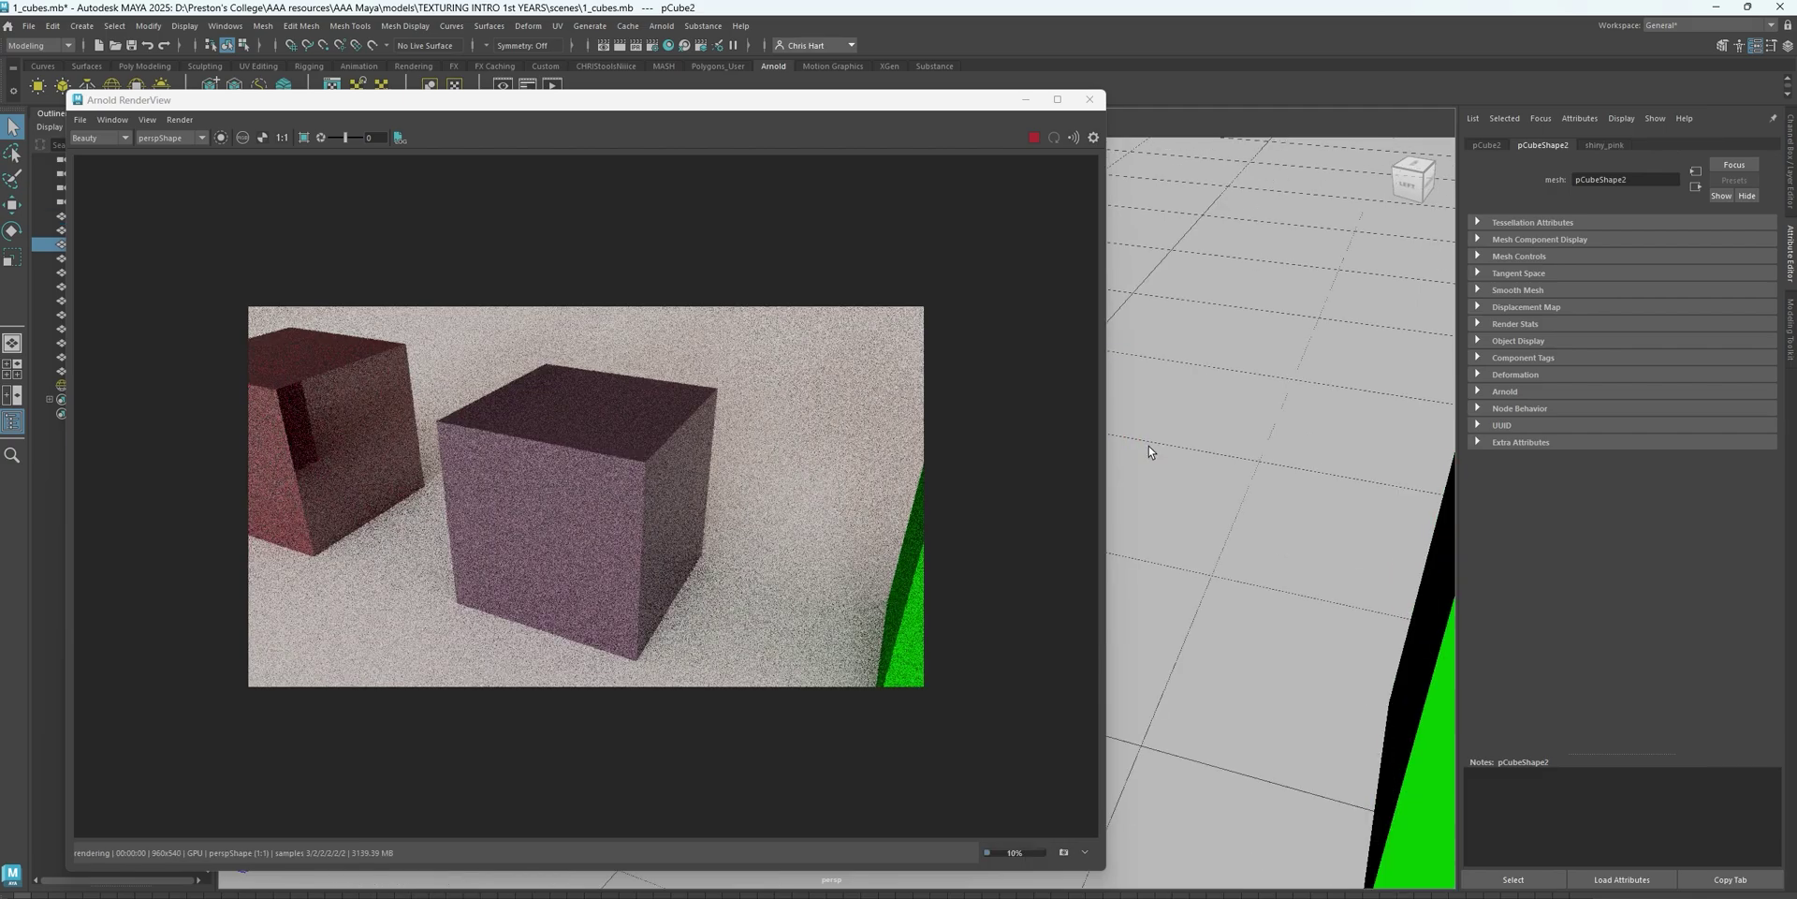
alt+drag(1195, 441, 1356, 449)
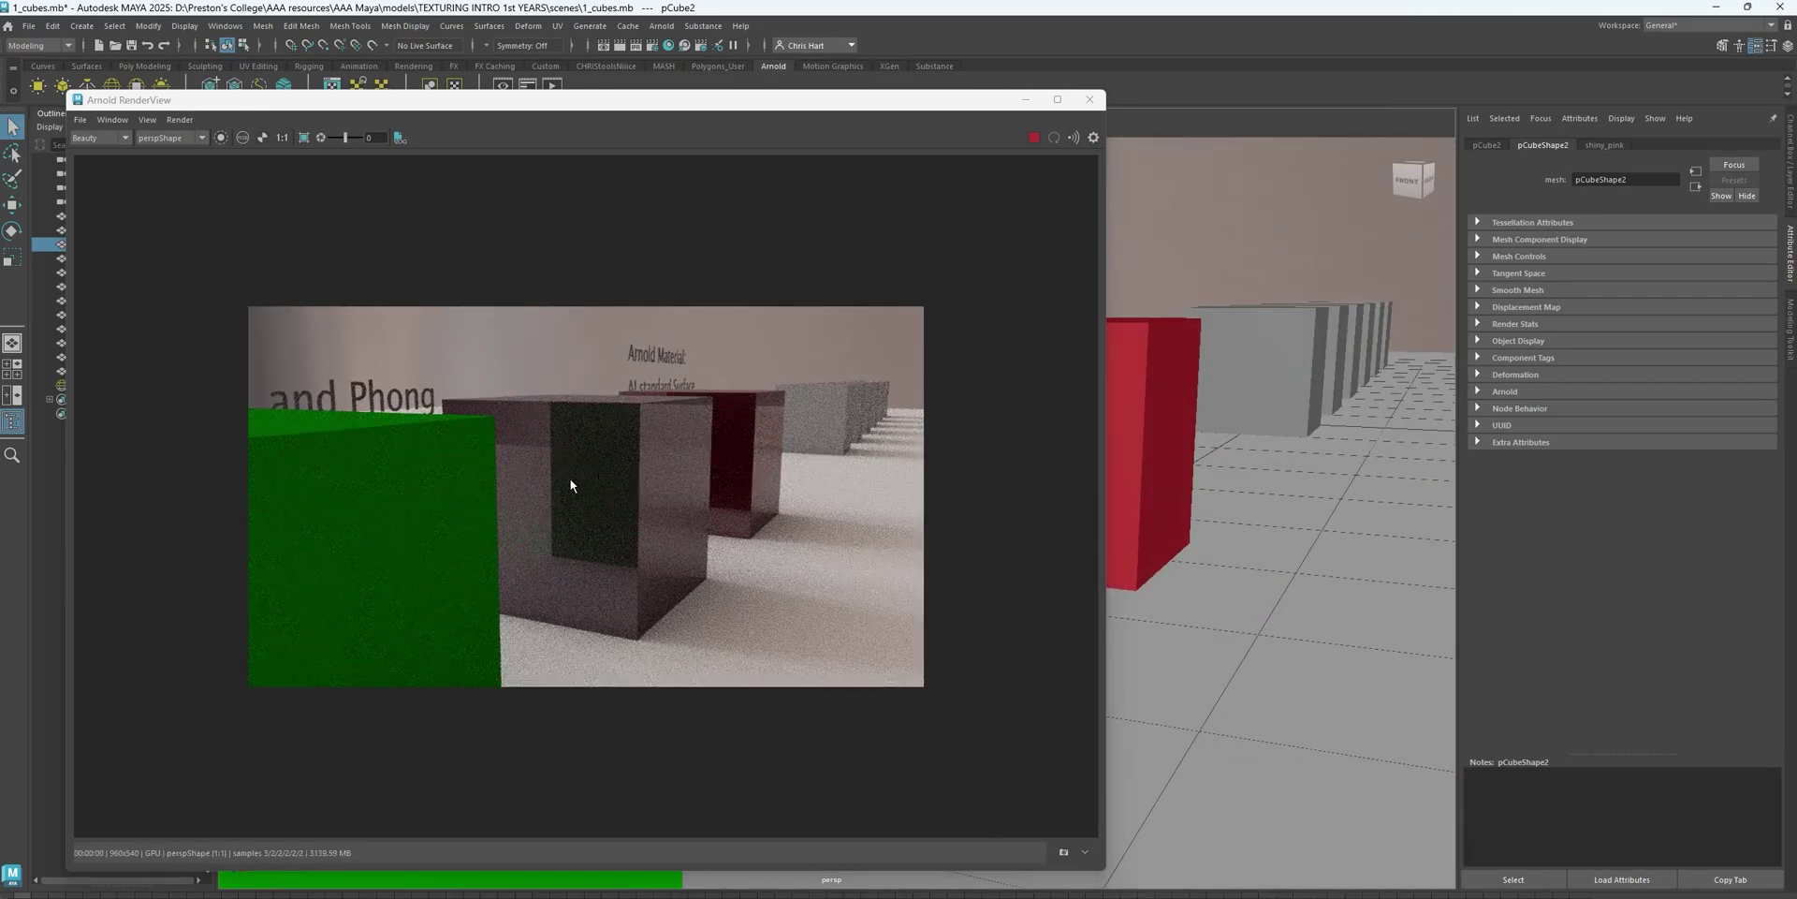
alt+drag(1217, 573, 1013, 573)
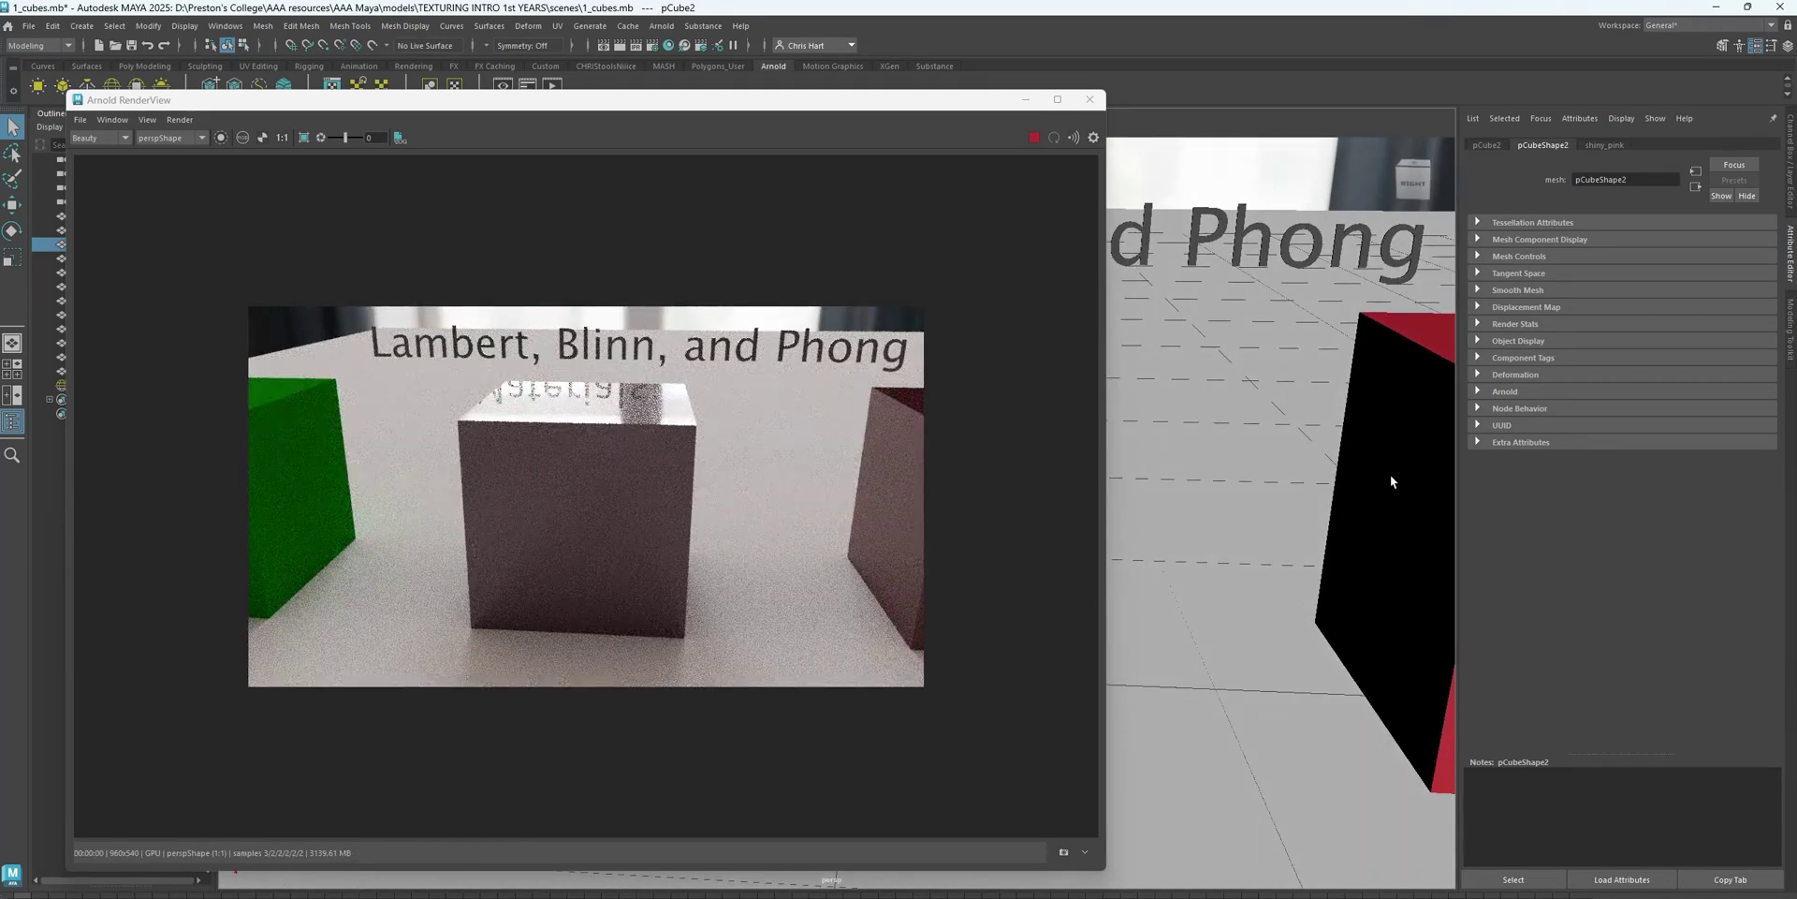
Frame the red Phong cube and examine its shiny surface from the front and the back in the live render
key(Right)
key(f)
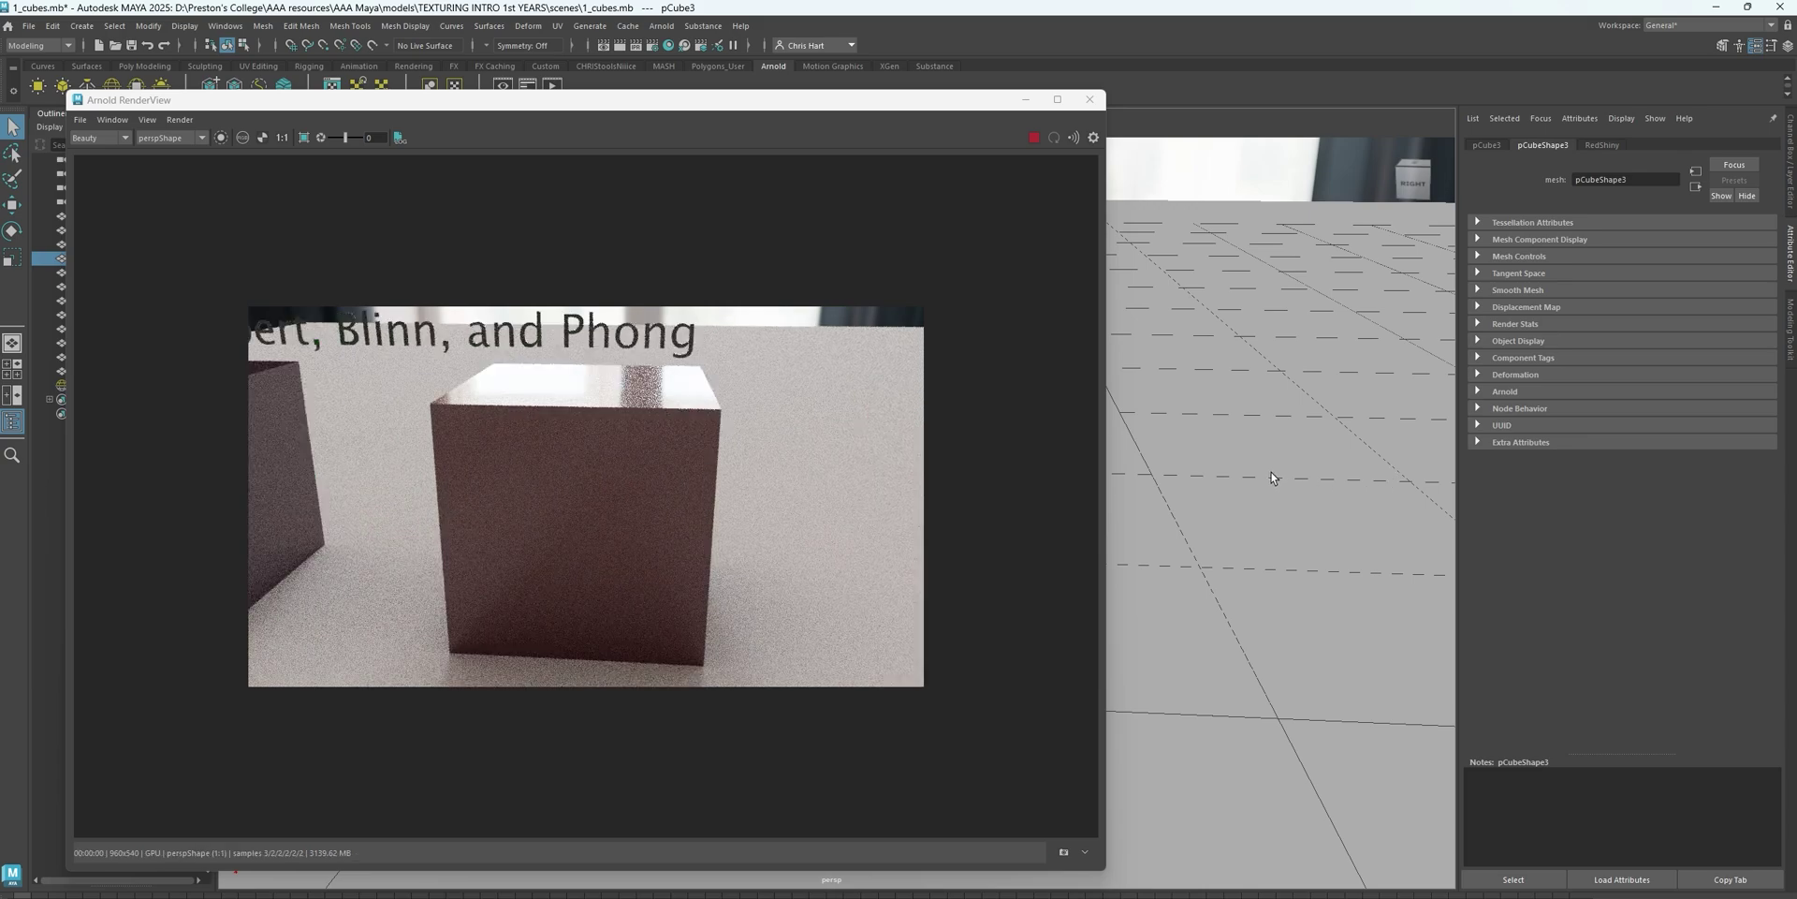
alt+drag(1219, 479, 1301, 421)
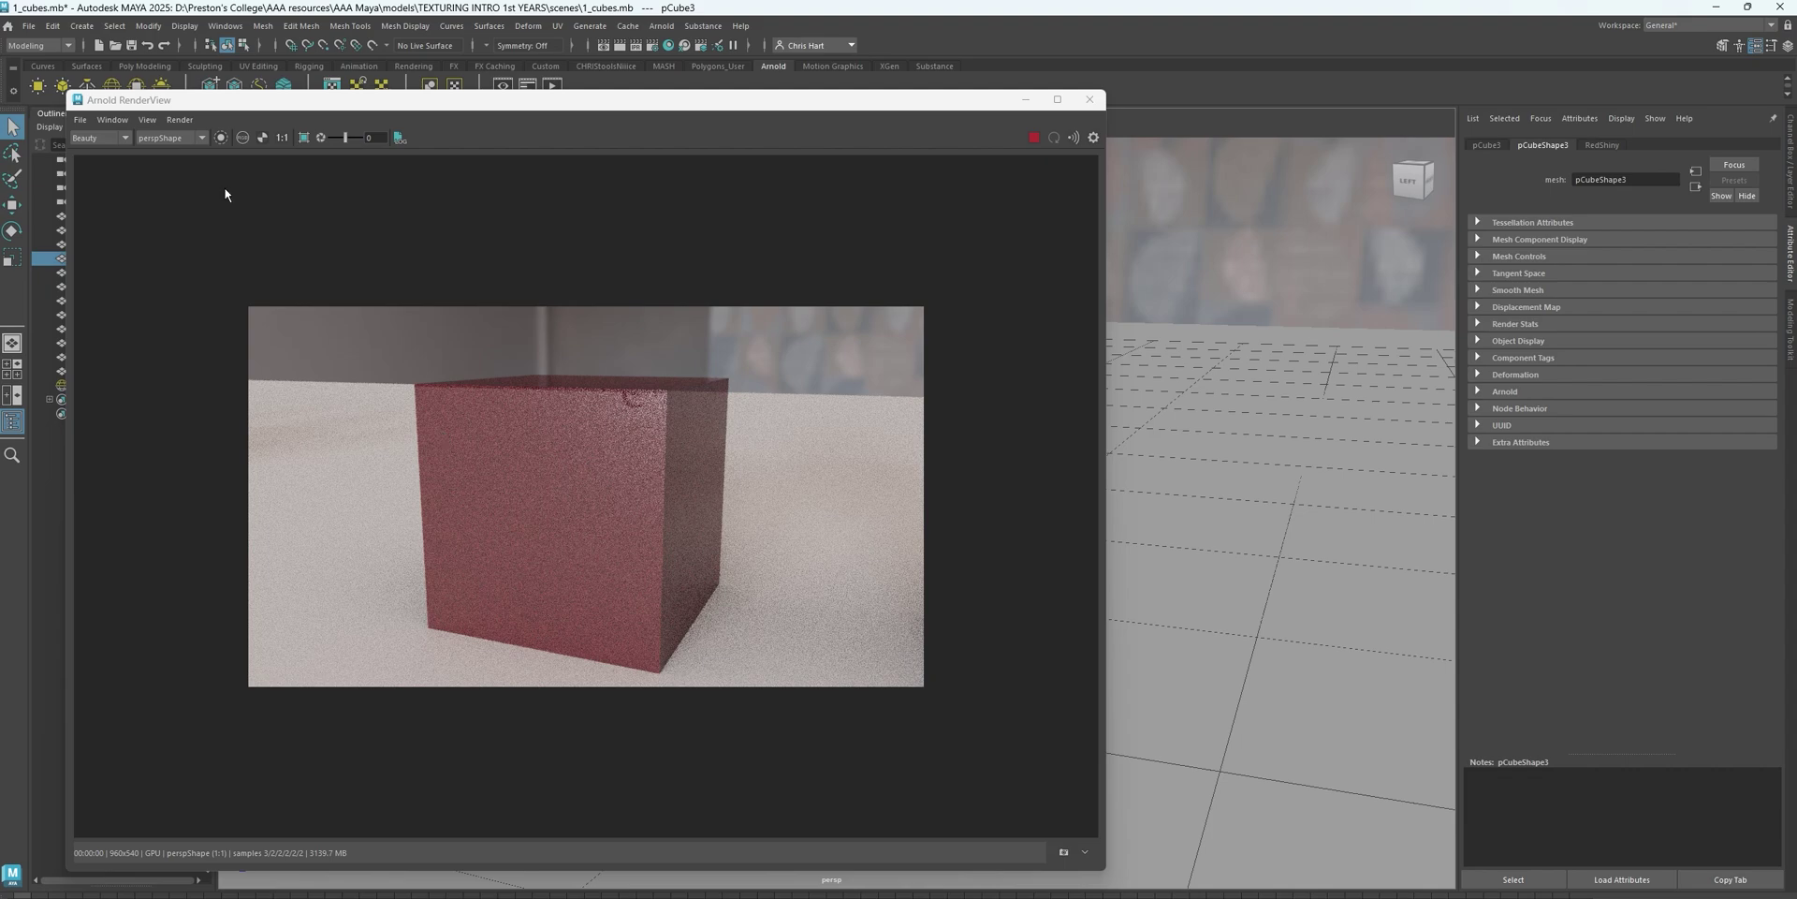
Toggle 3D Manipulation in the Arnold RenderView and zoom in and out on the rendered red cube
click(111, 119)
click(103, 229)
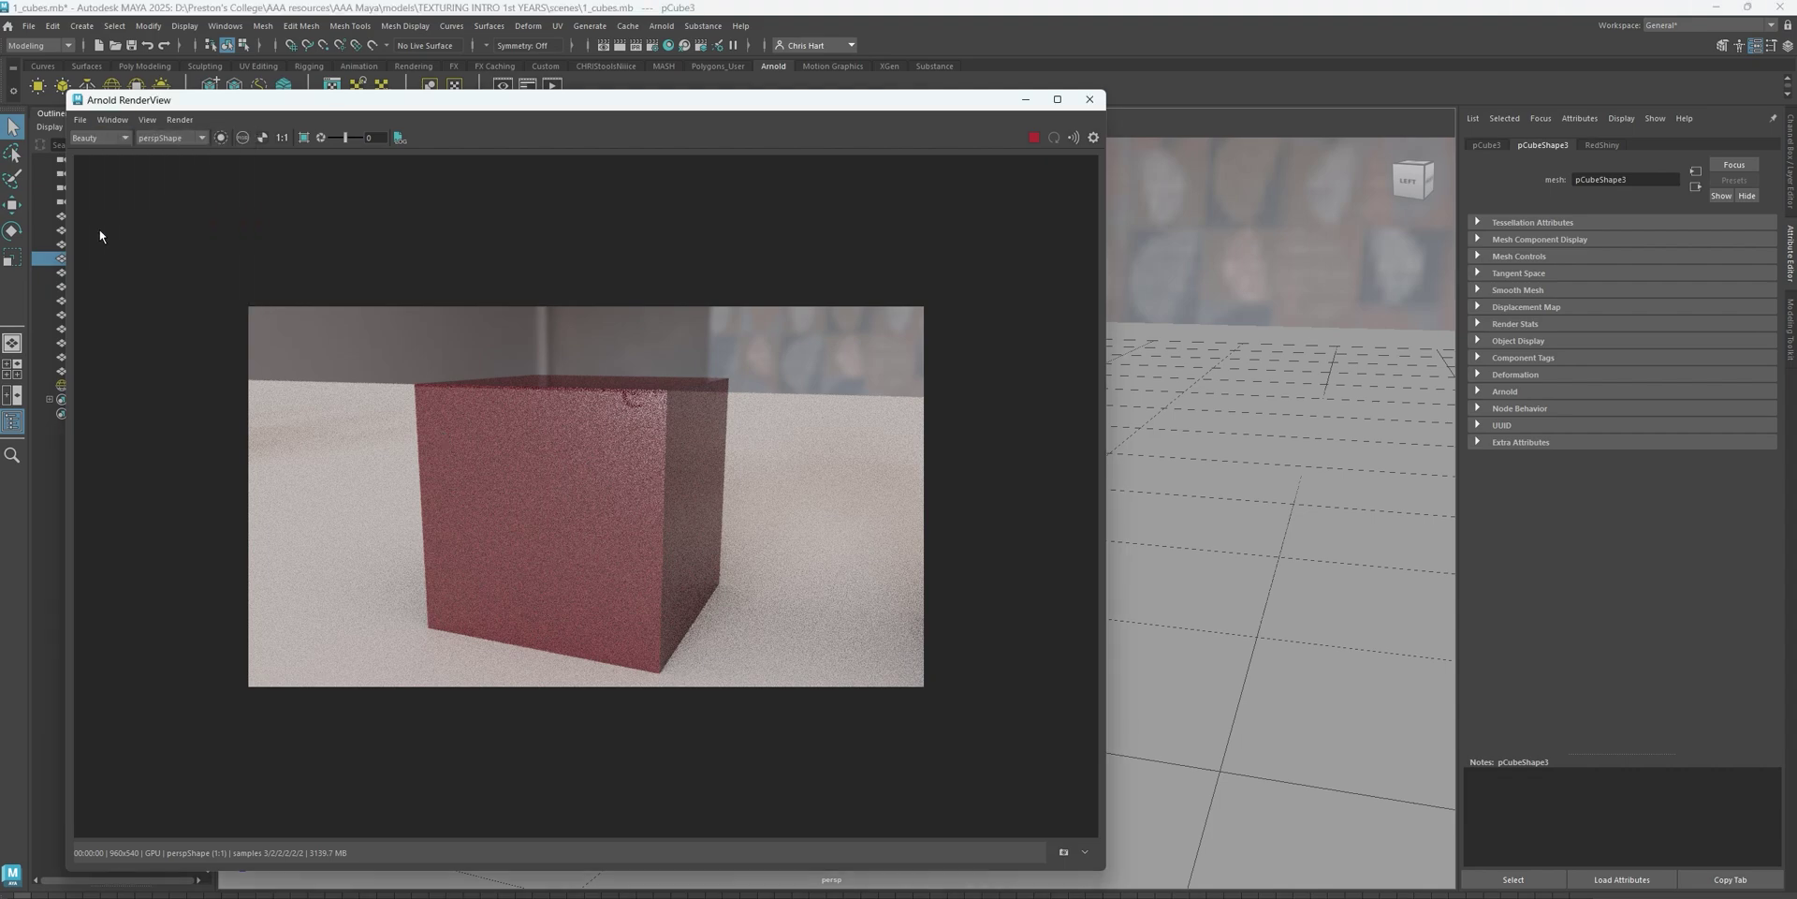
scroll(565, 503, up, 12)
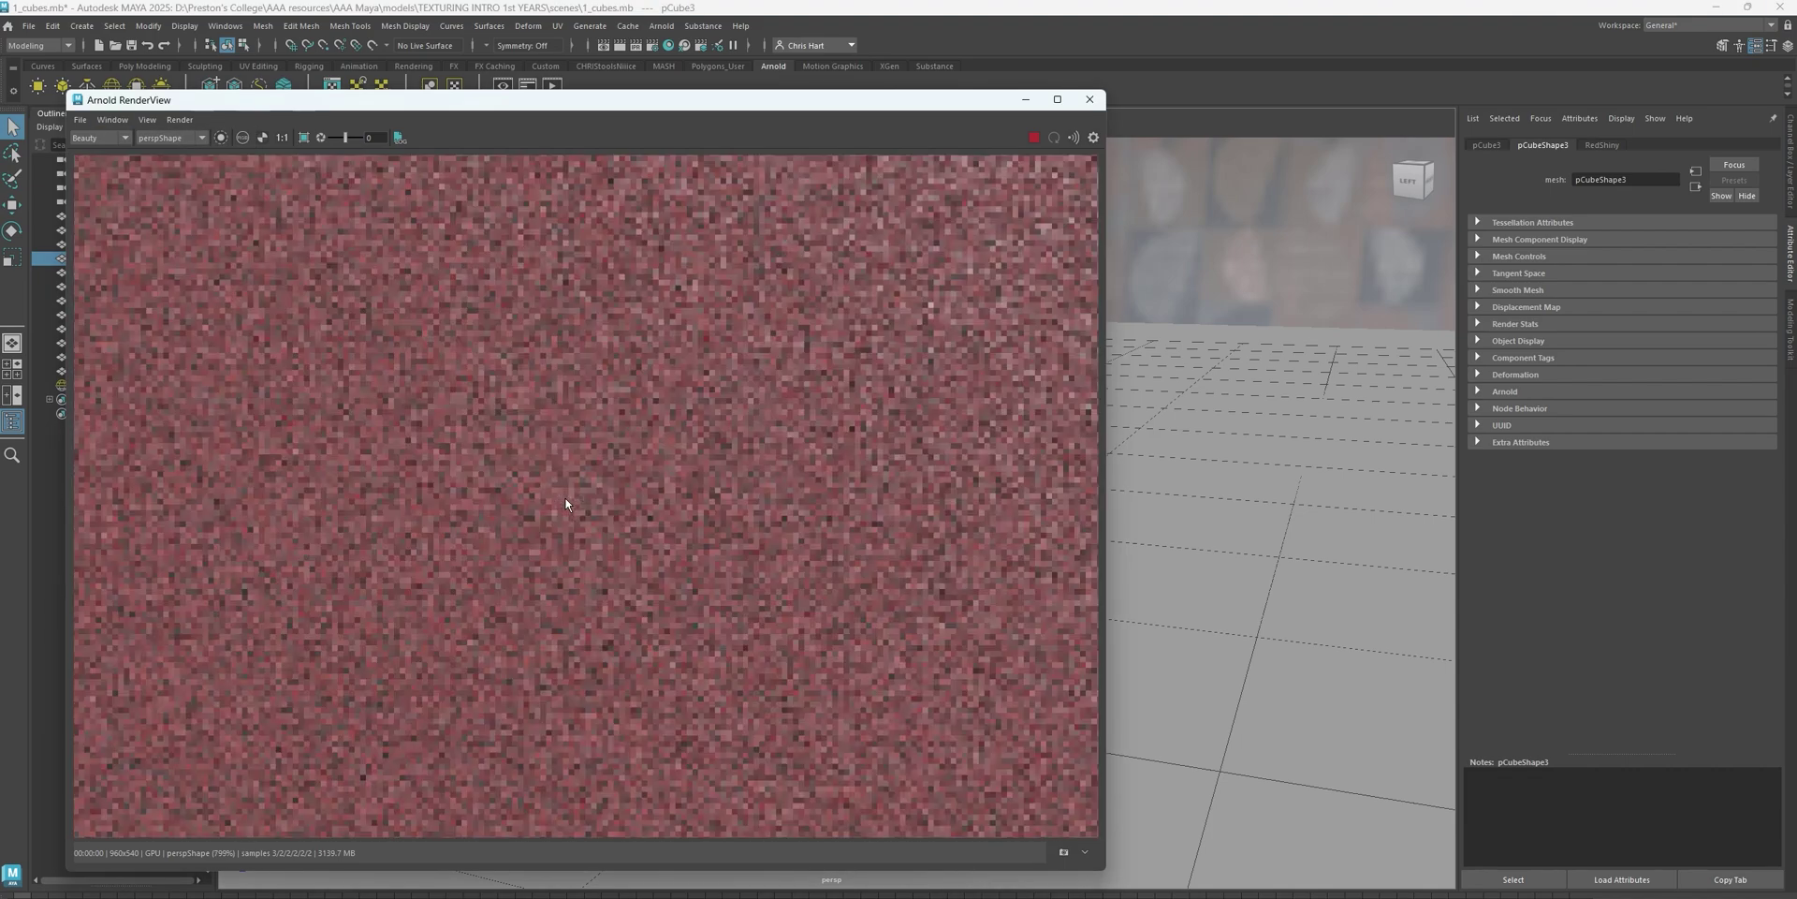
scroll(565, 504, down, 12)
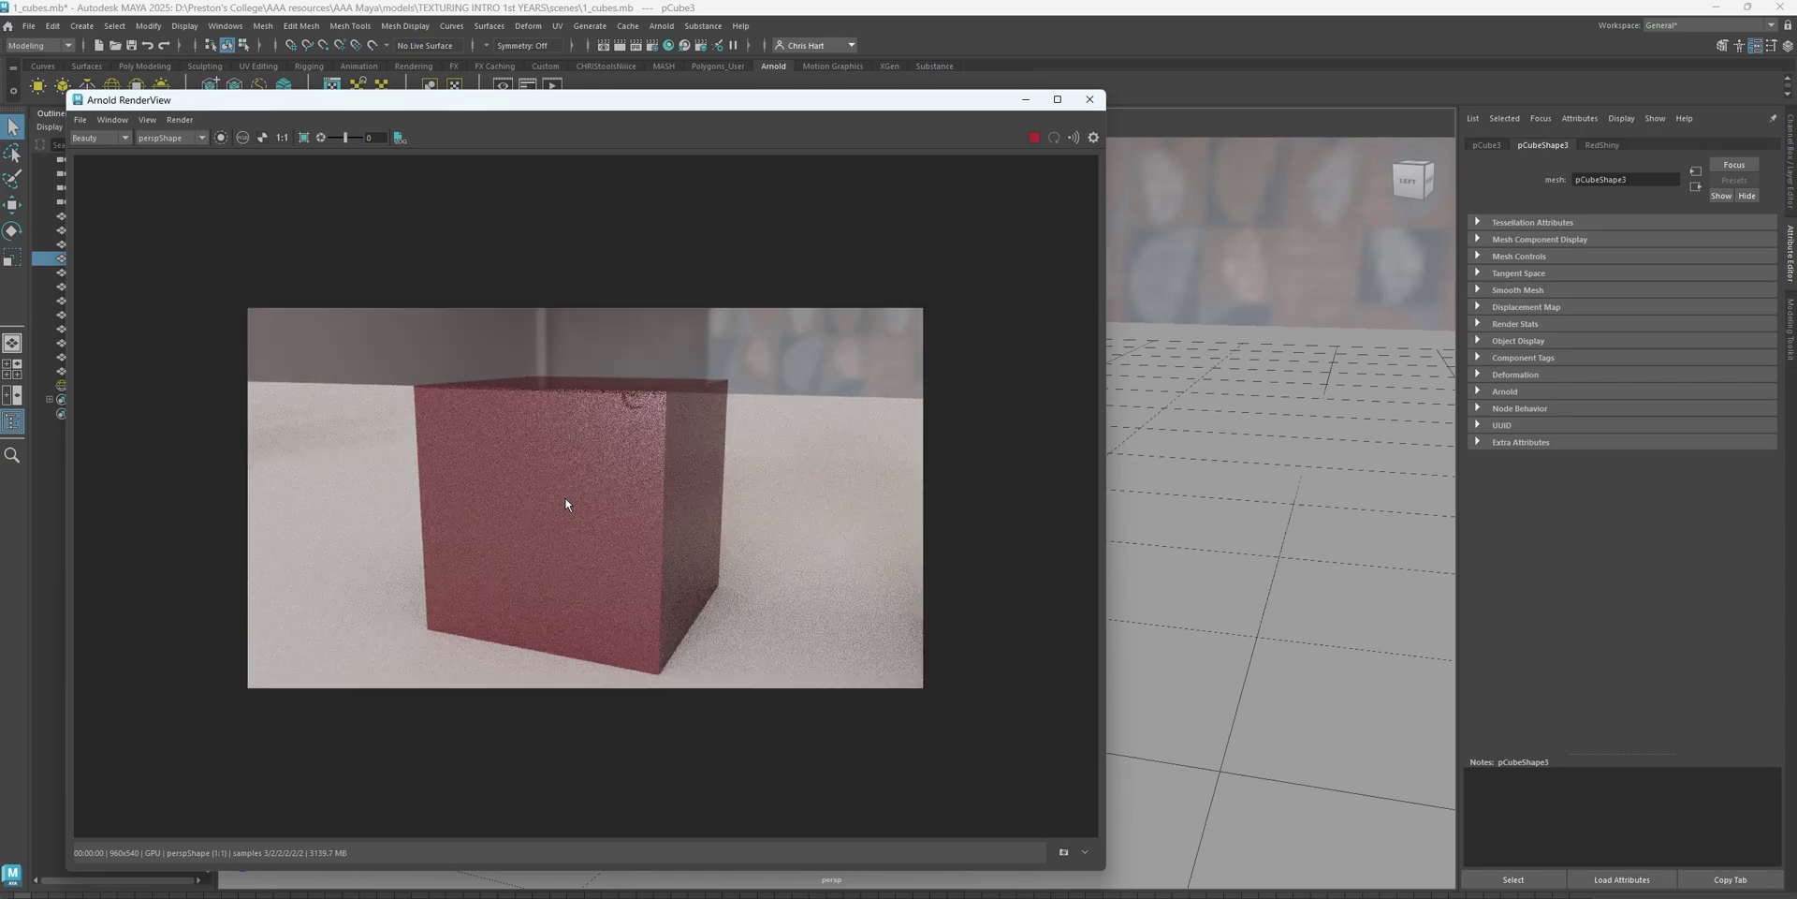
scroll(565, 503, up, 6)
scroll(566, 504, down, 4)
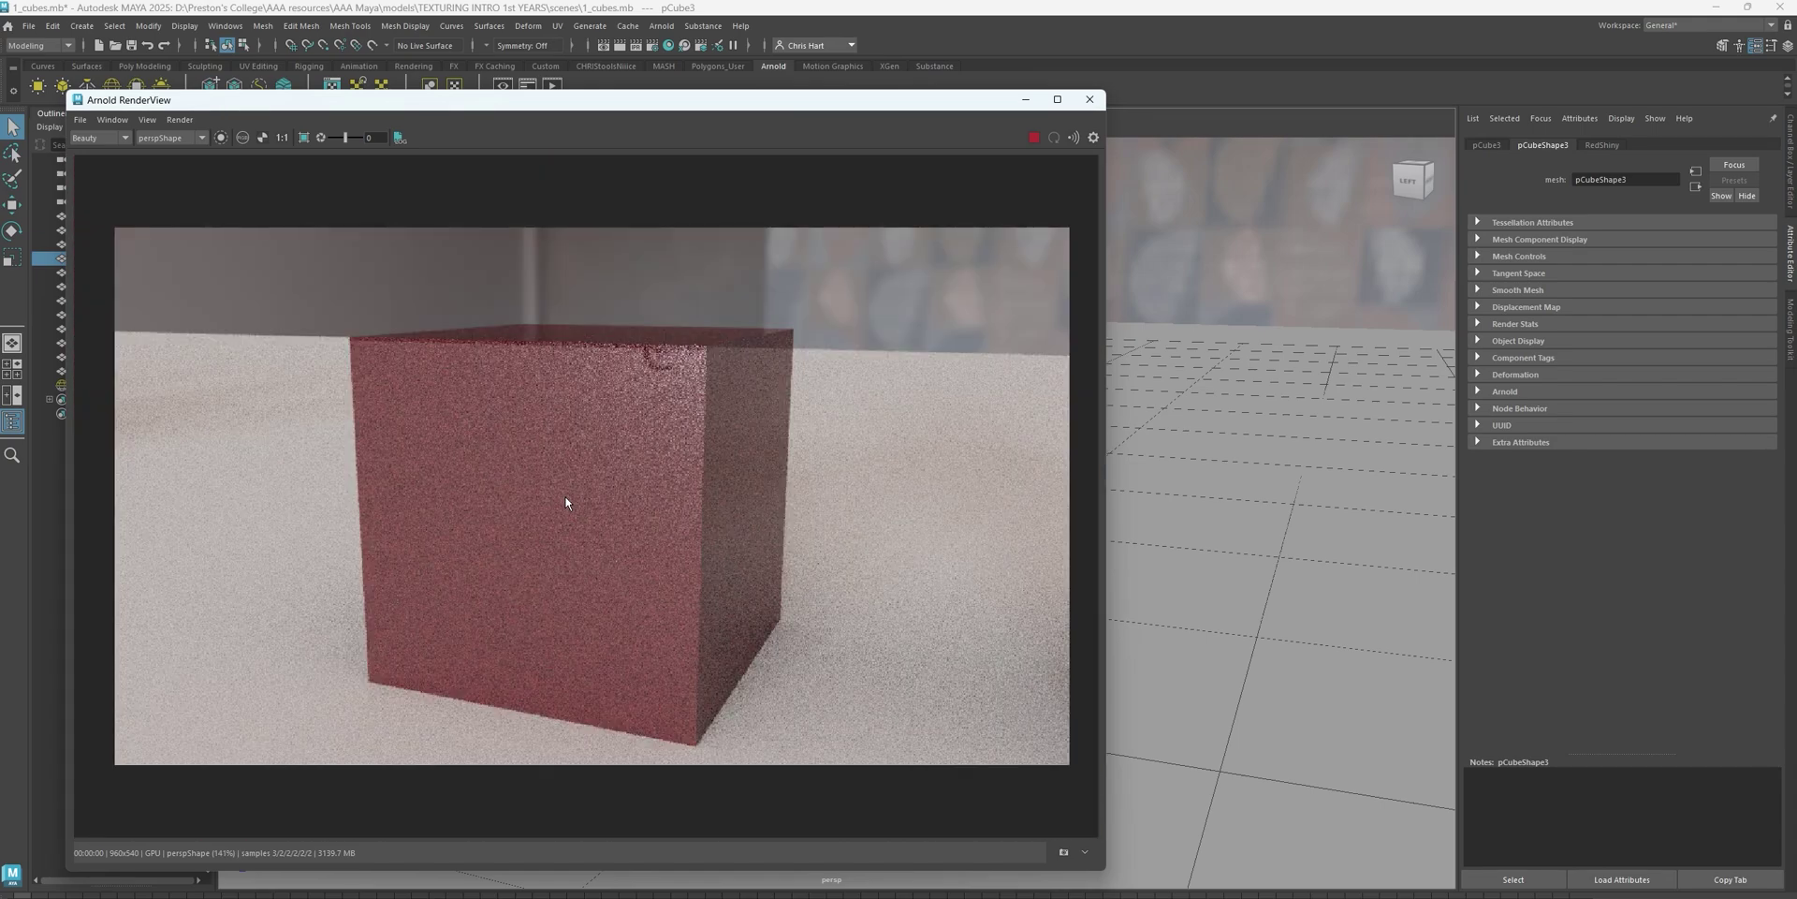
Revisit the RenderView's window options and orbit and zoom the camera around the red cube directly inside the render
click(113, 120)
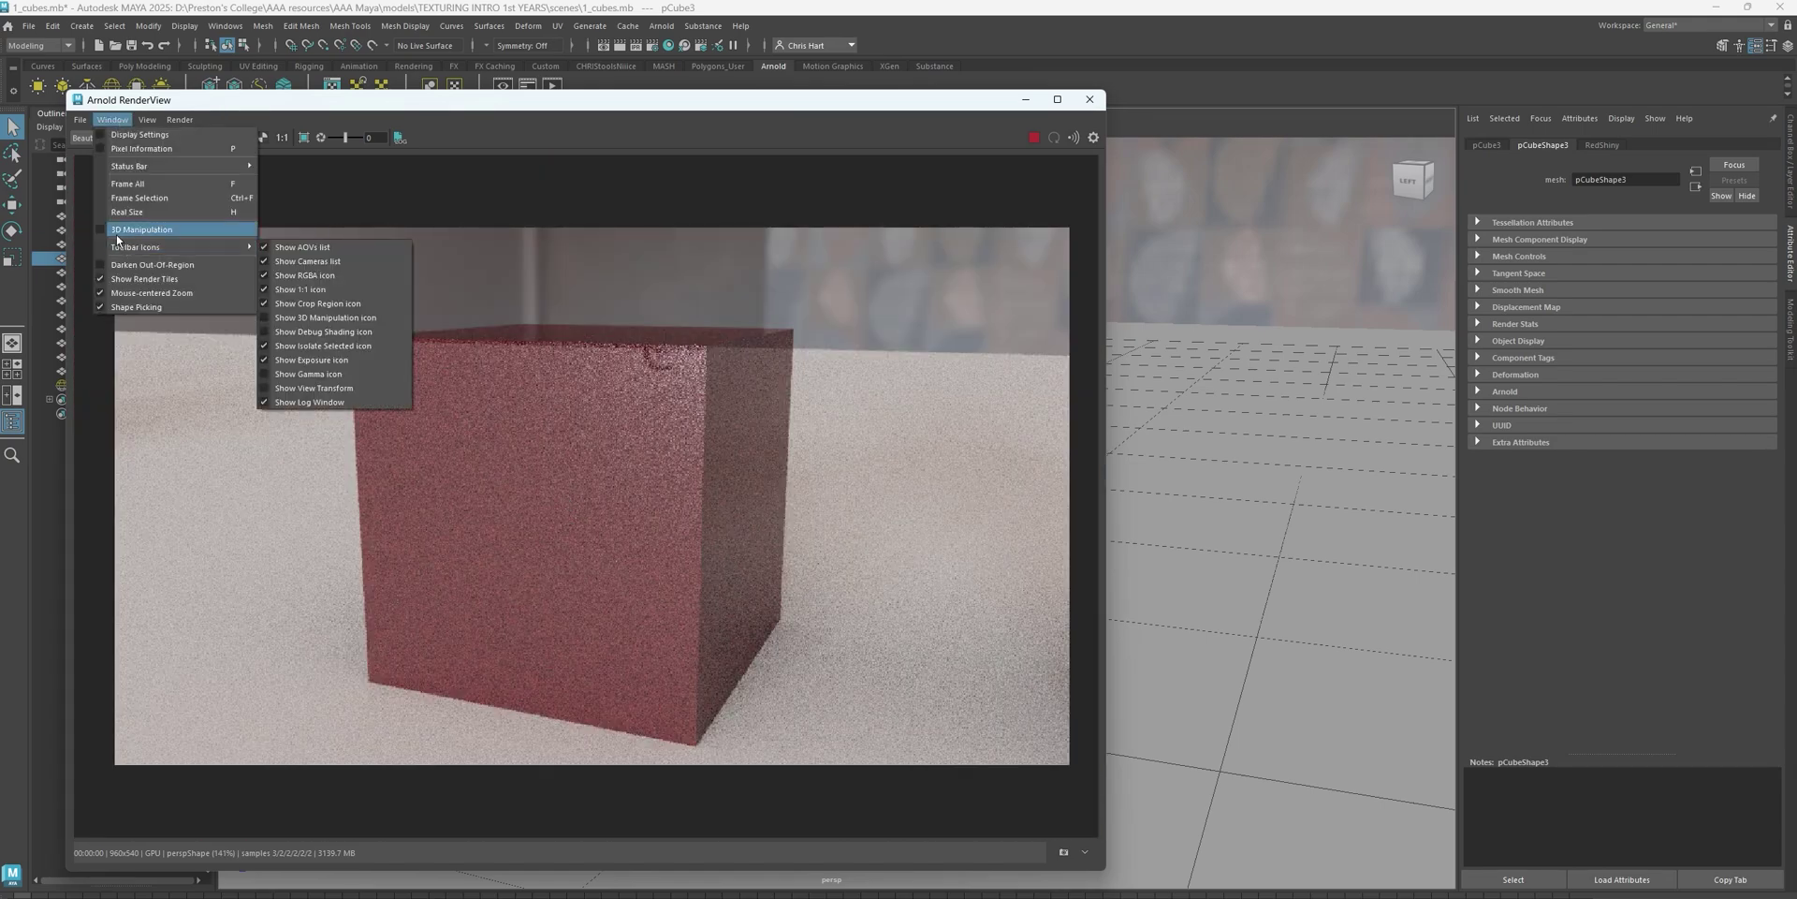
click(128, 299)
alt+drag(430, 463, 531, 476)
scroll(532, 475, up, 3)
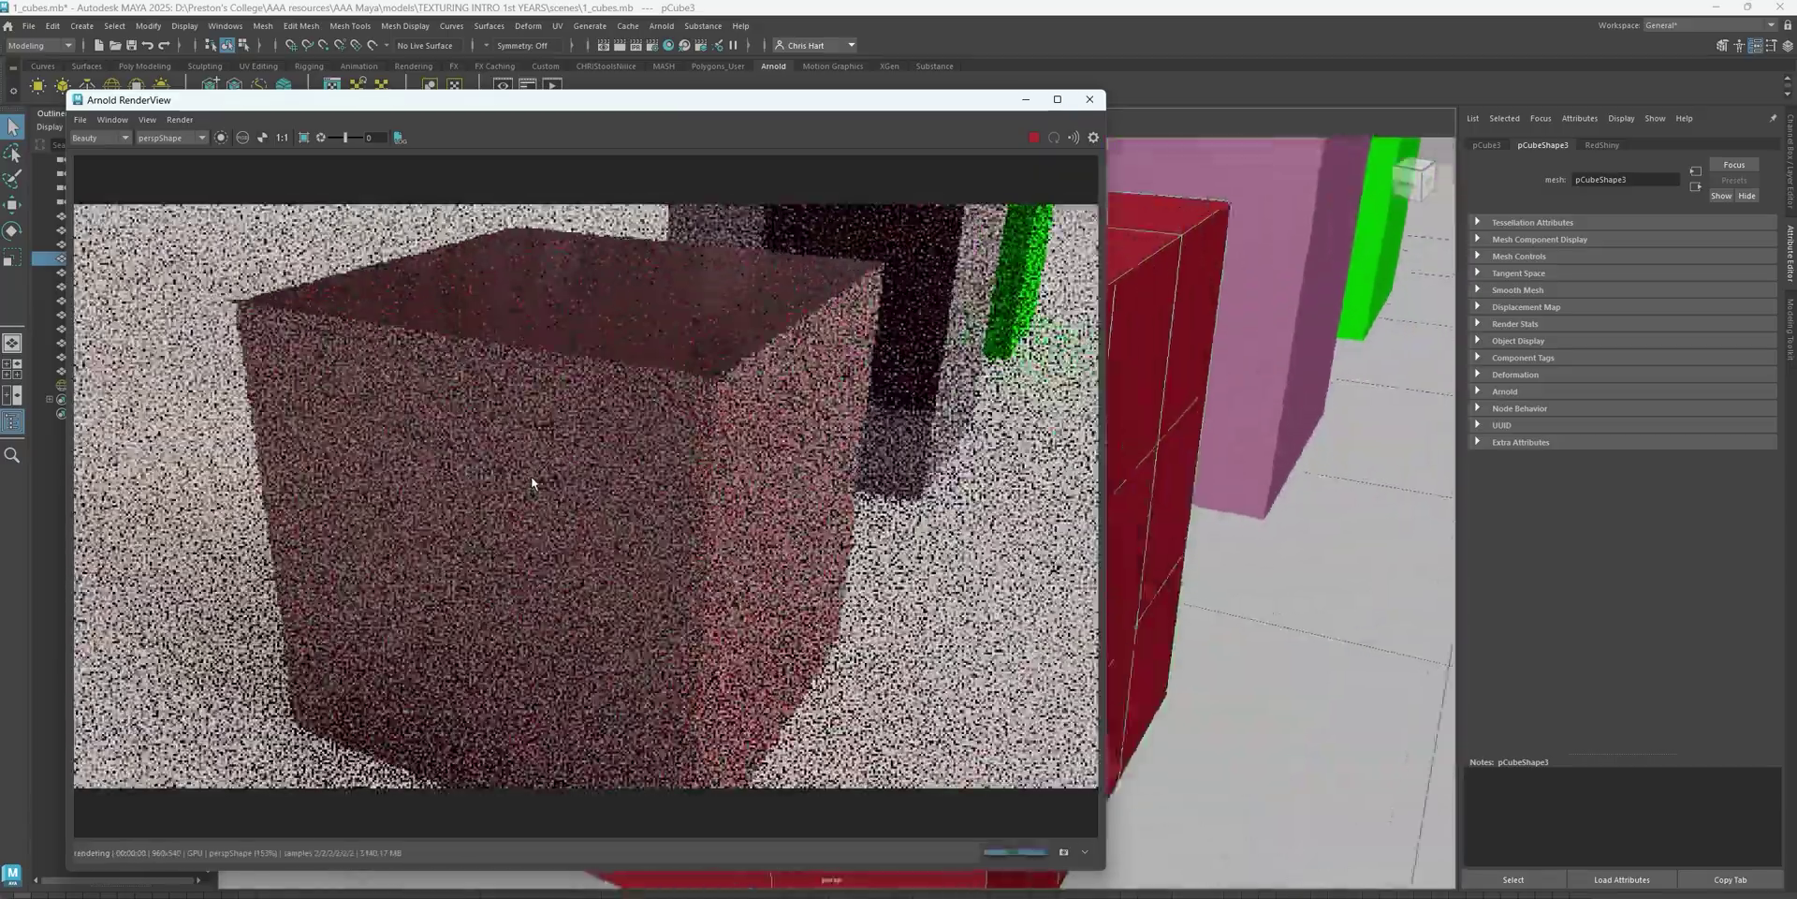
scroll(531, 475, down, 4)
alt+right_drag(515, 482, 420, 466)
alt+drag(419, 466, 533, 462)
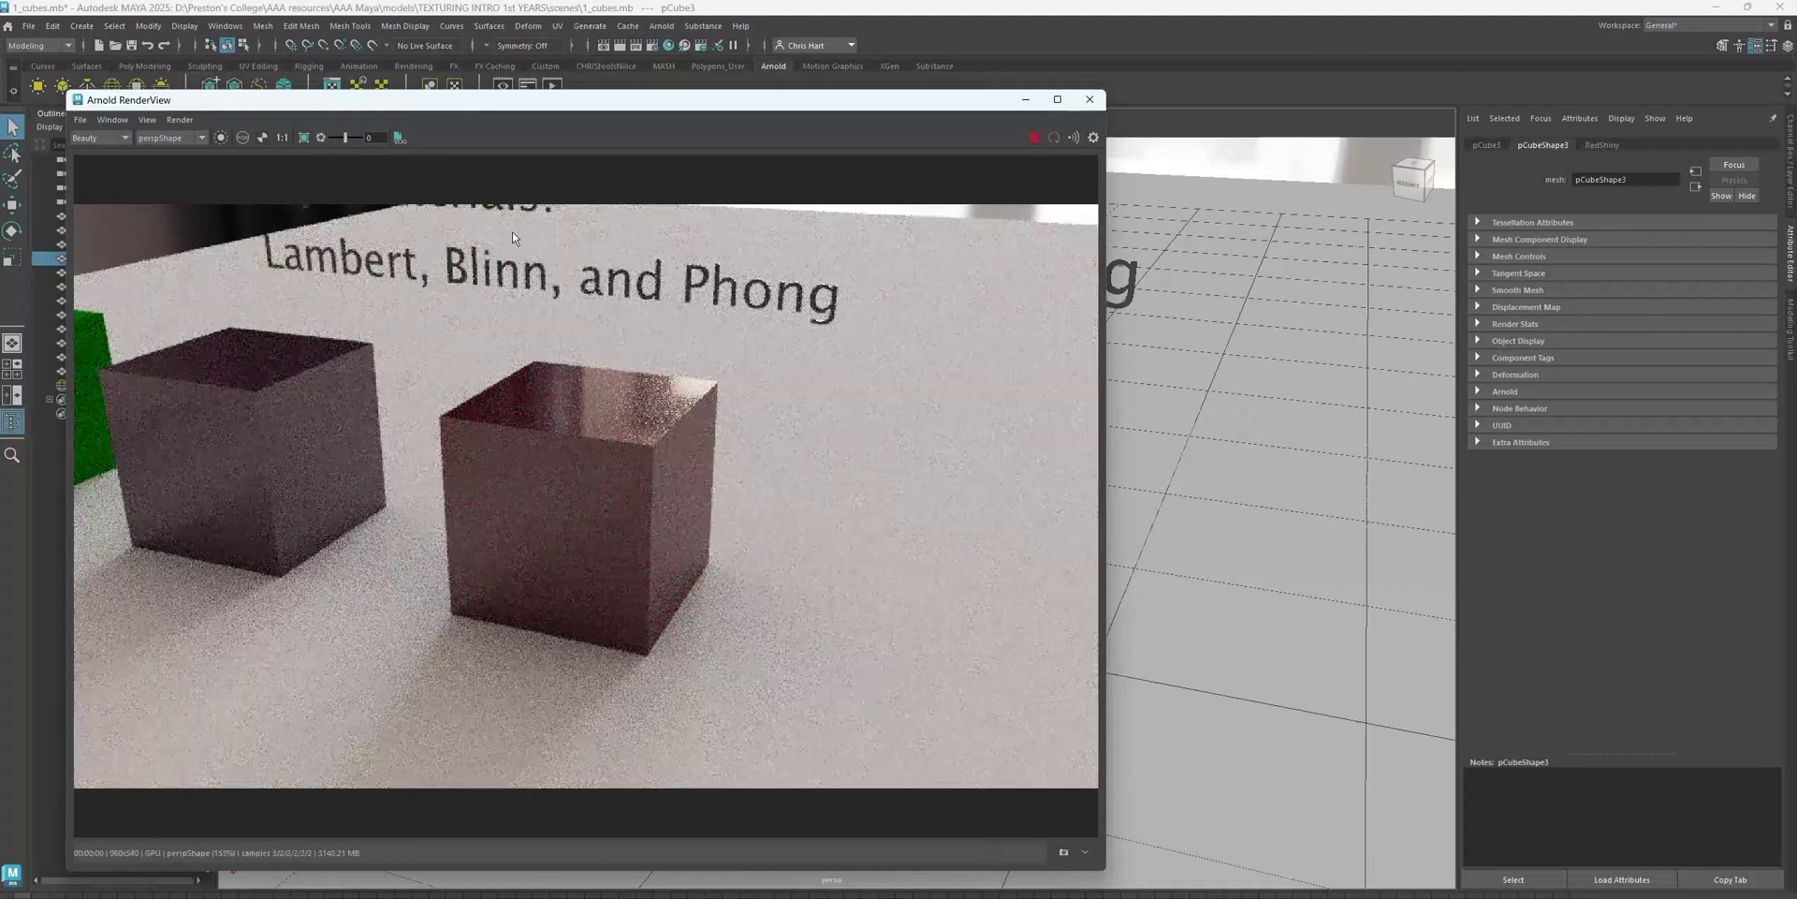
Move the Arnold RenderView window down clear of the three cubes and view the pink and red cubes from the front
drag(452, 109, 659, 130)
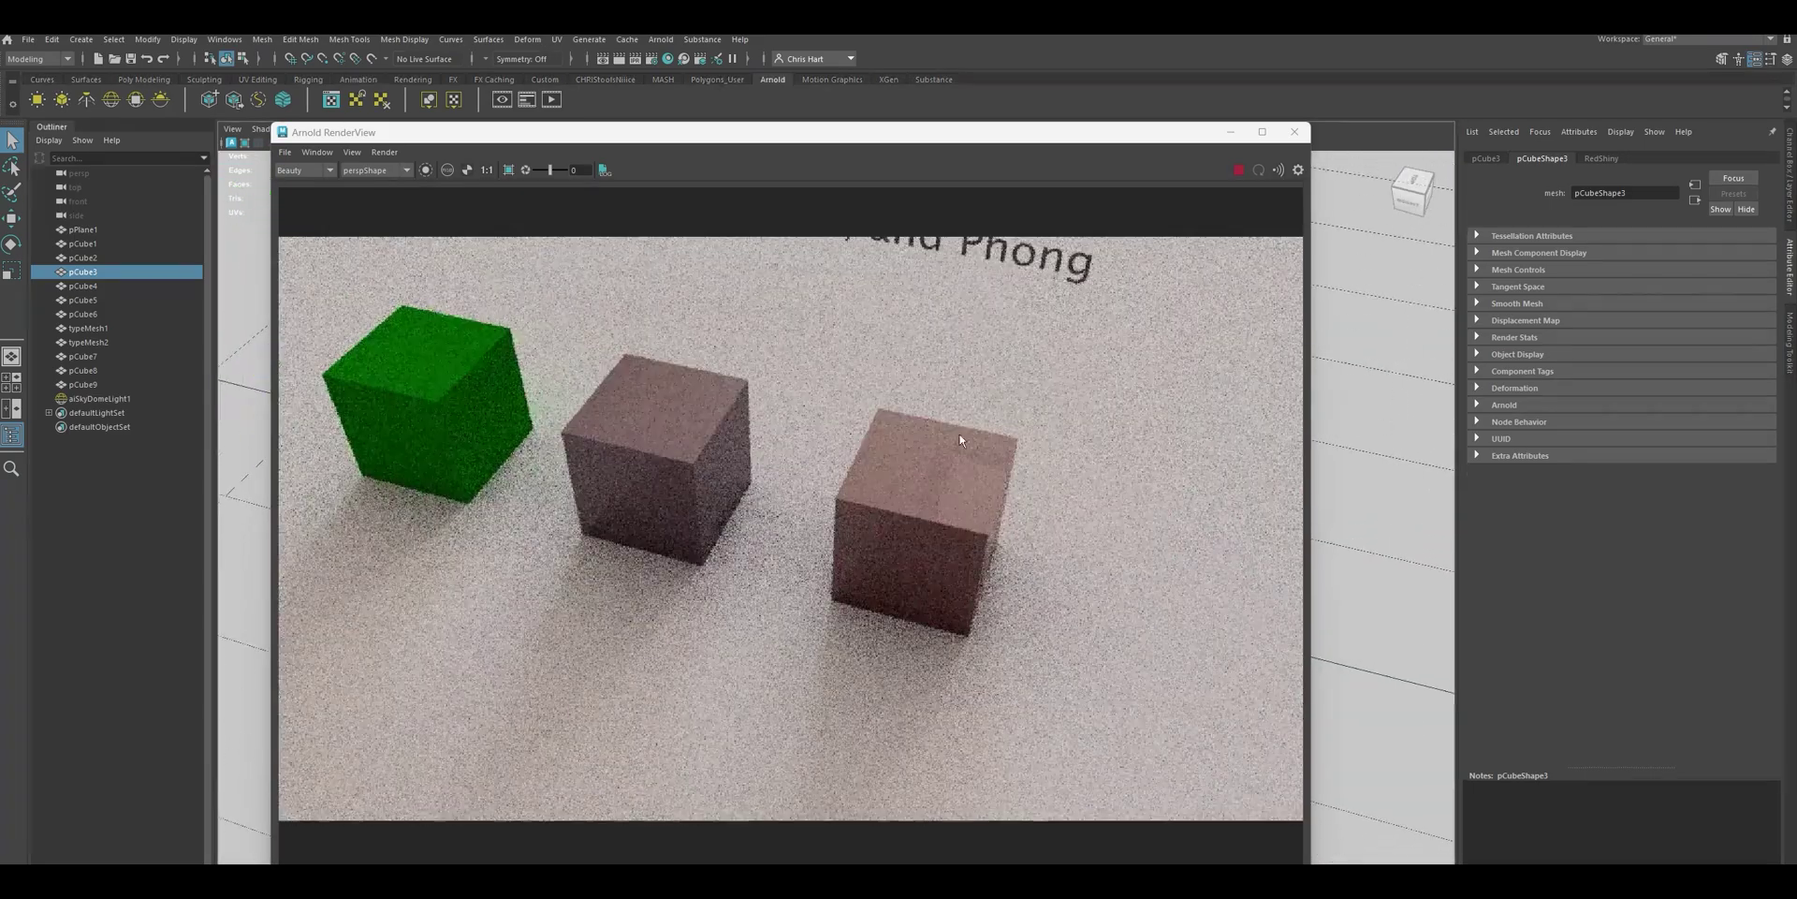
mouse_move(1183, 140)
mouse_down()
mouse_move(1254, 353)
mouse_move(1250, 823)
mouse_move(1245, 762)
mouse_up()
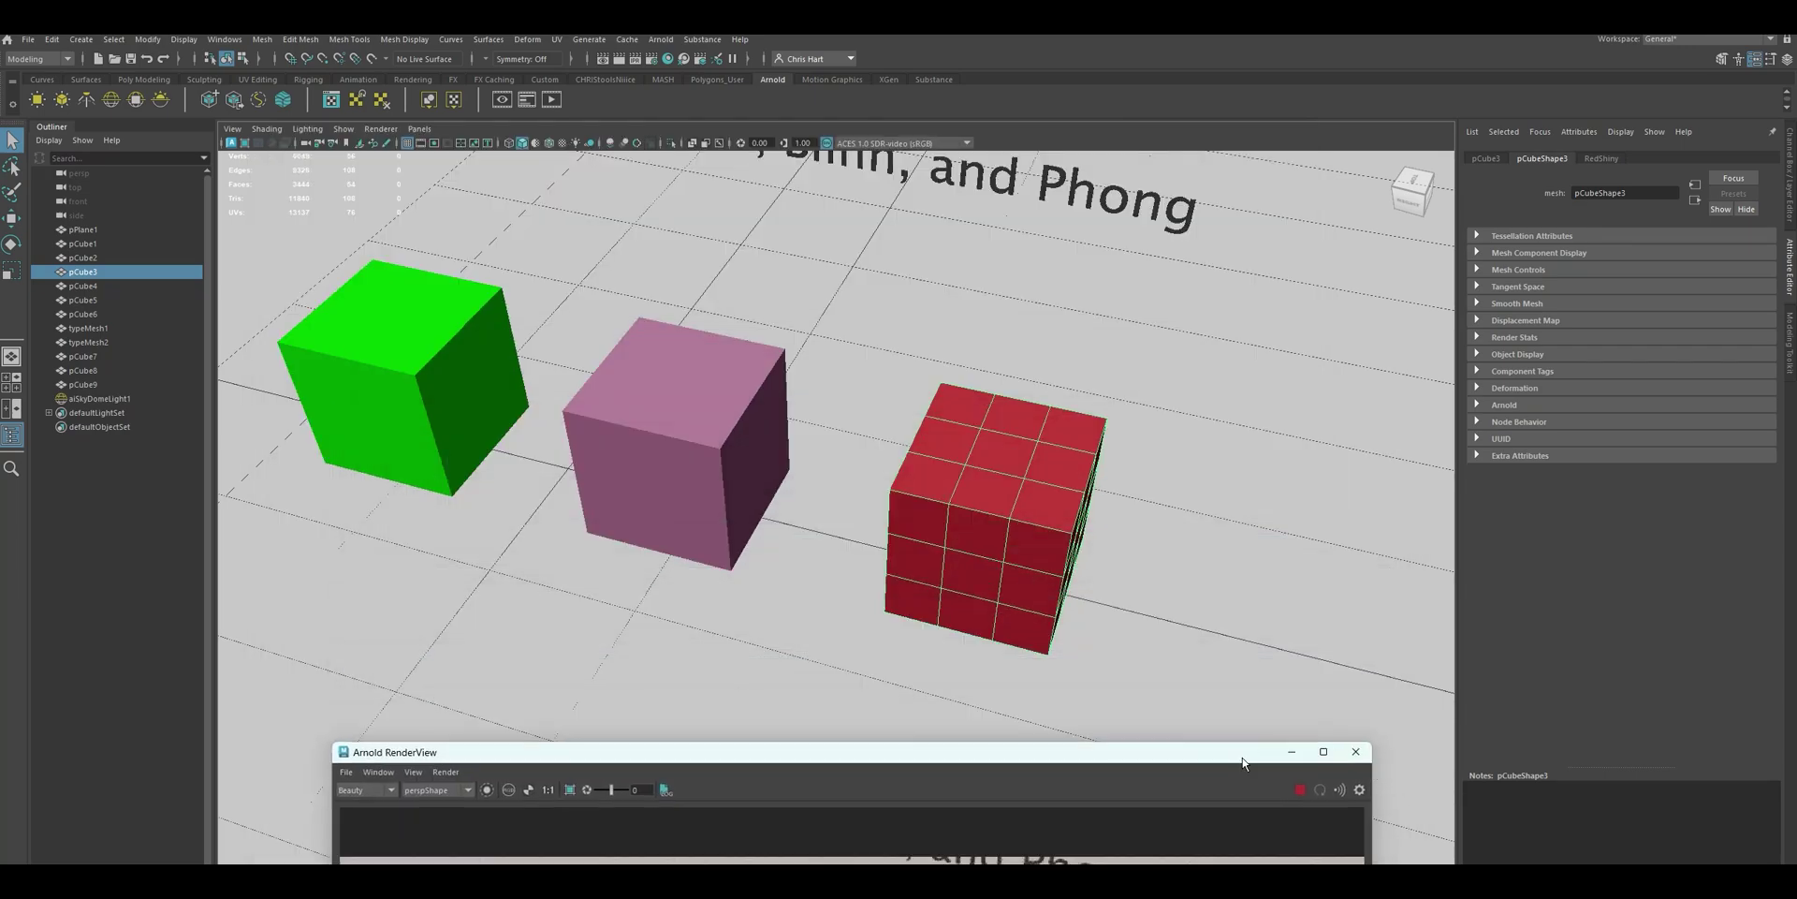
click(633, 414)
click(969, 463)
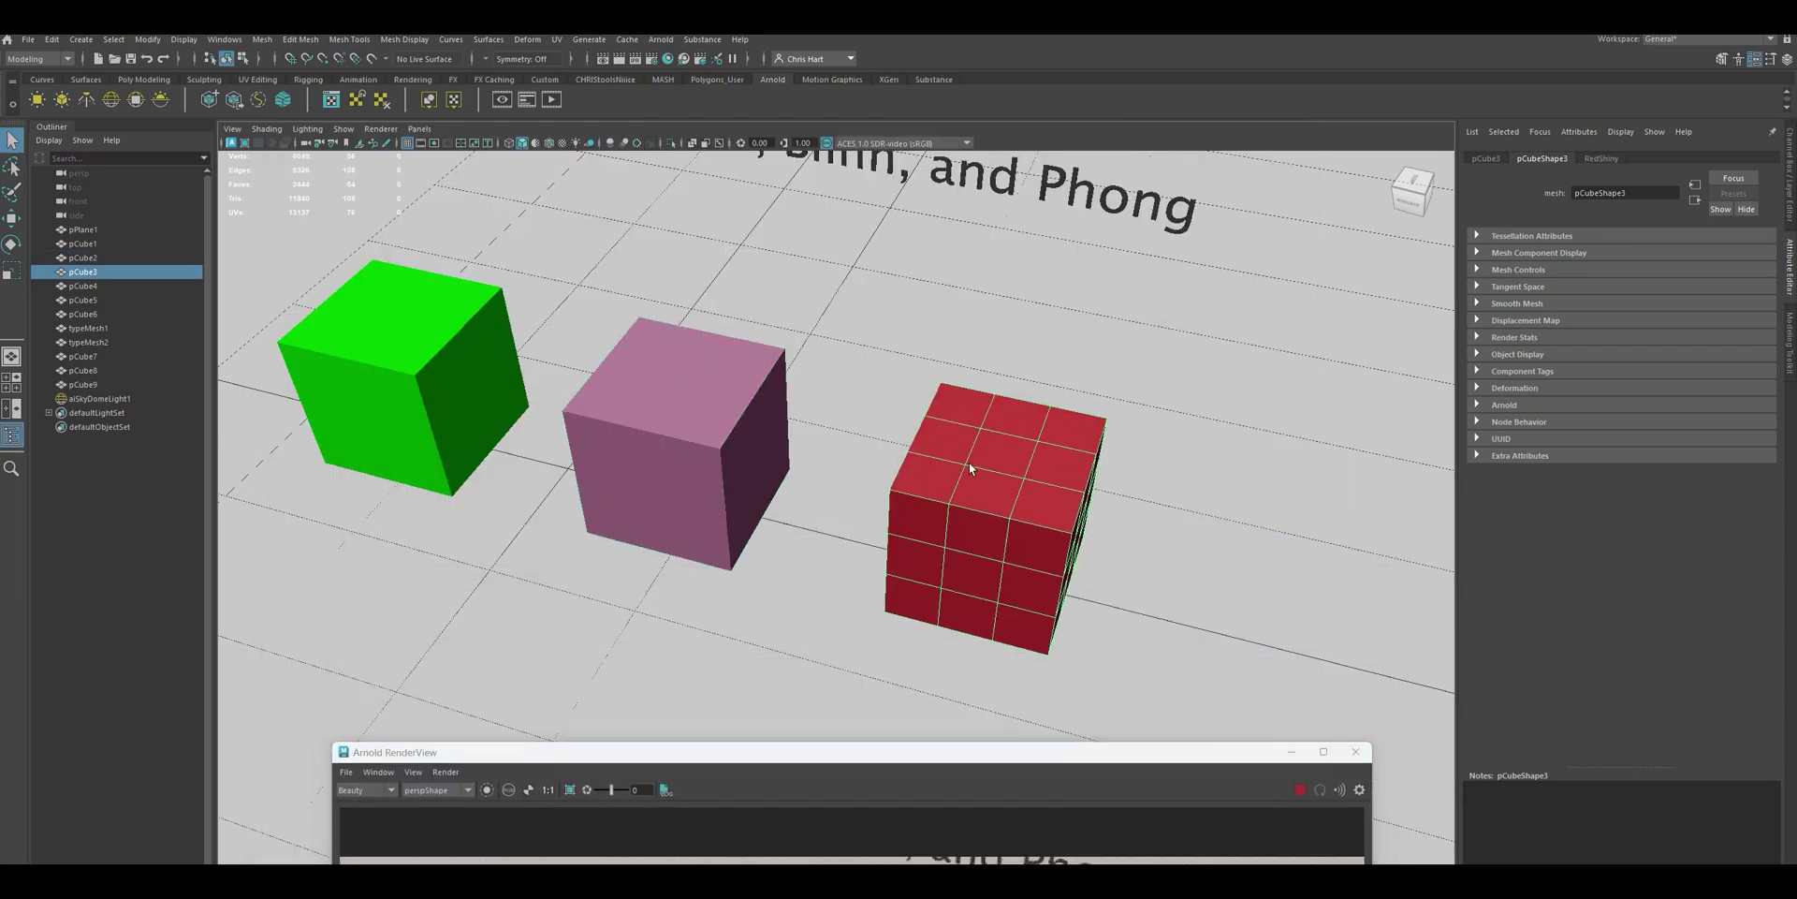
alt+drag(968, 462, 872, 444)
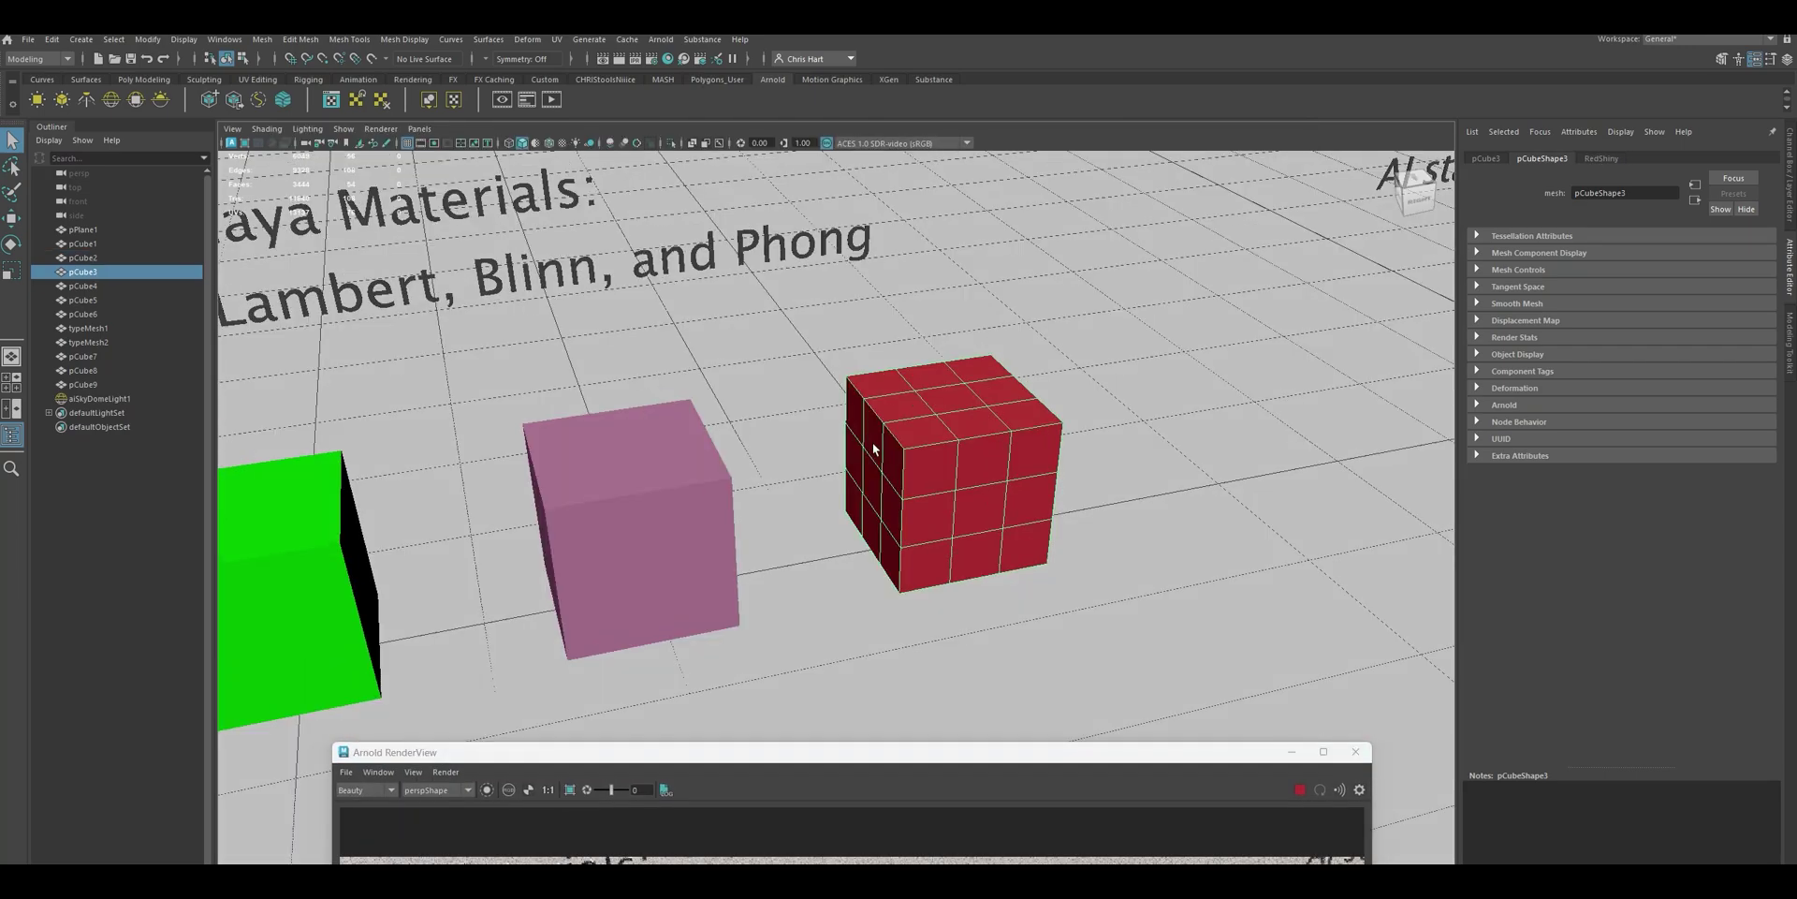
Assign the existing matte green Lambert material to the pink second cube
click(629, 467)
right_click(629, 462)
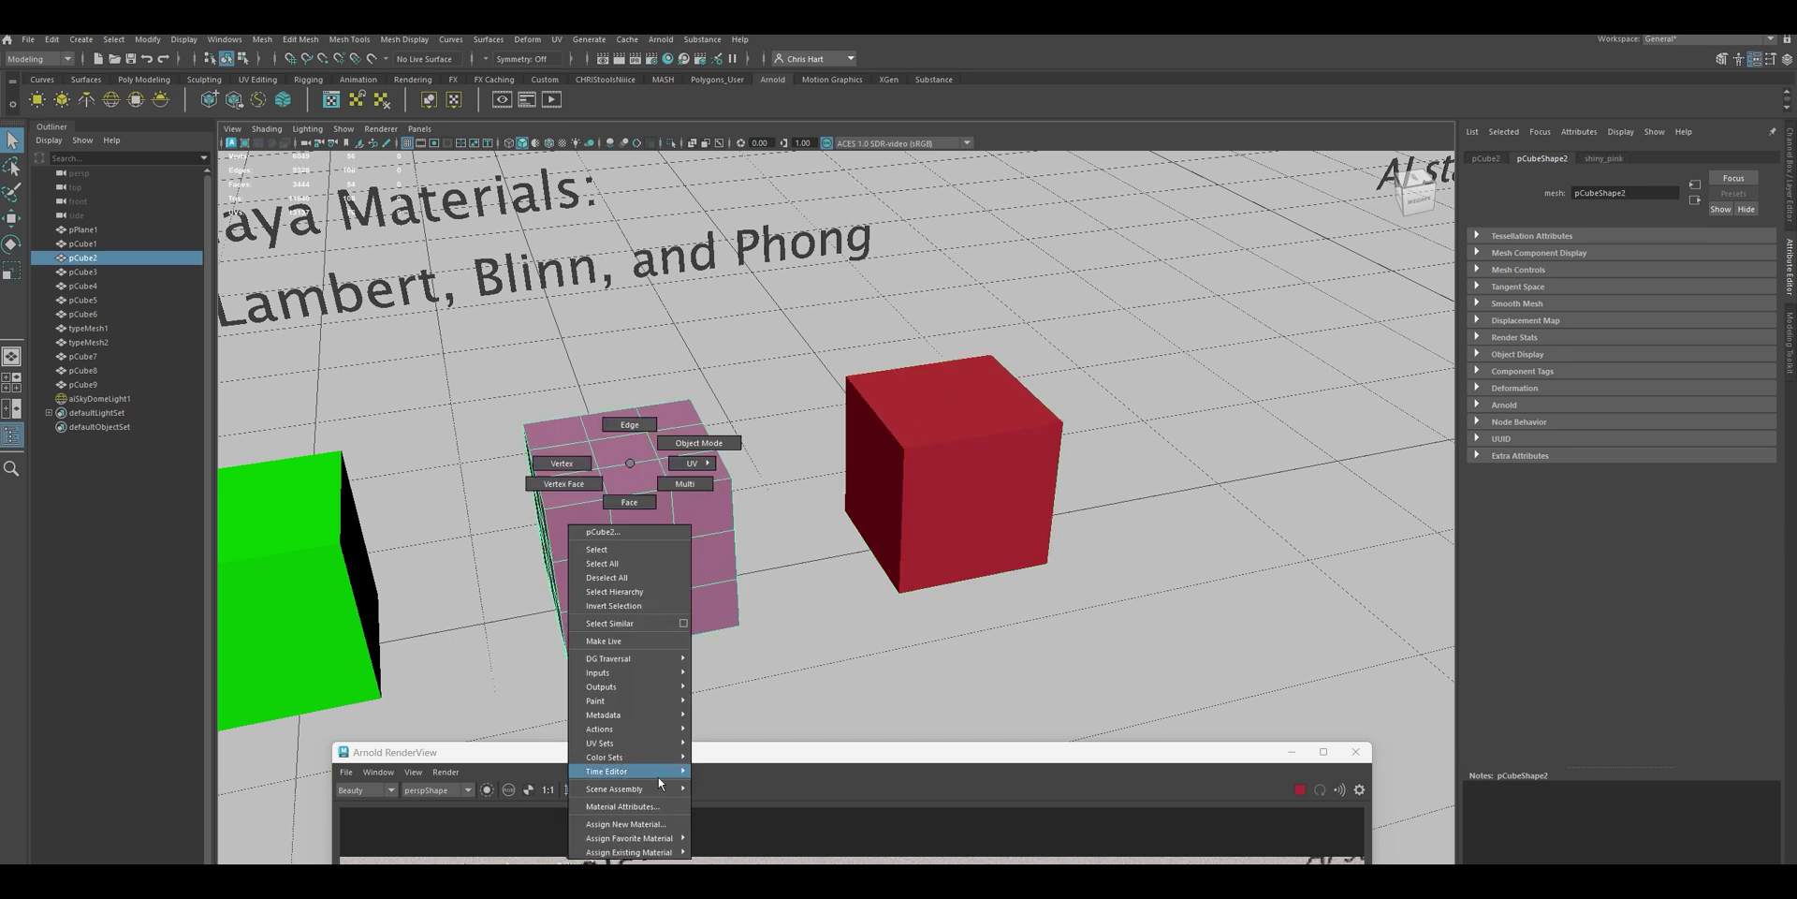
mouse_move(658, 852)
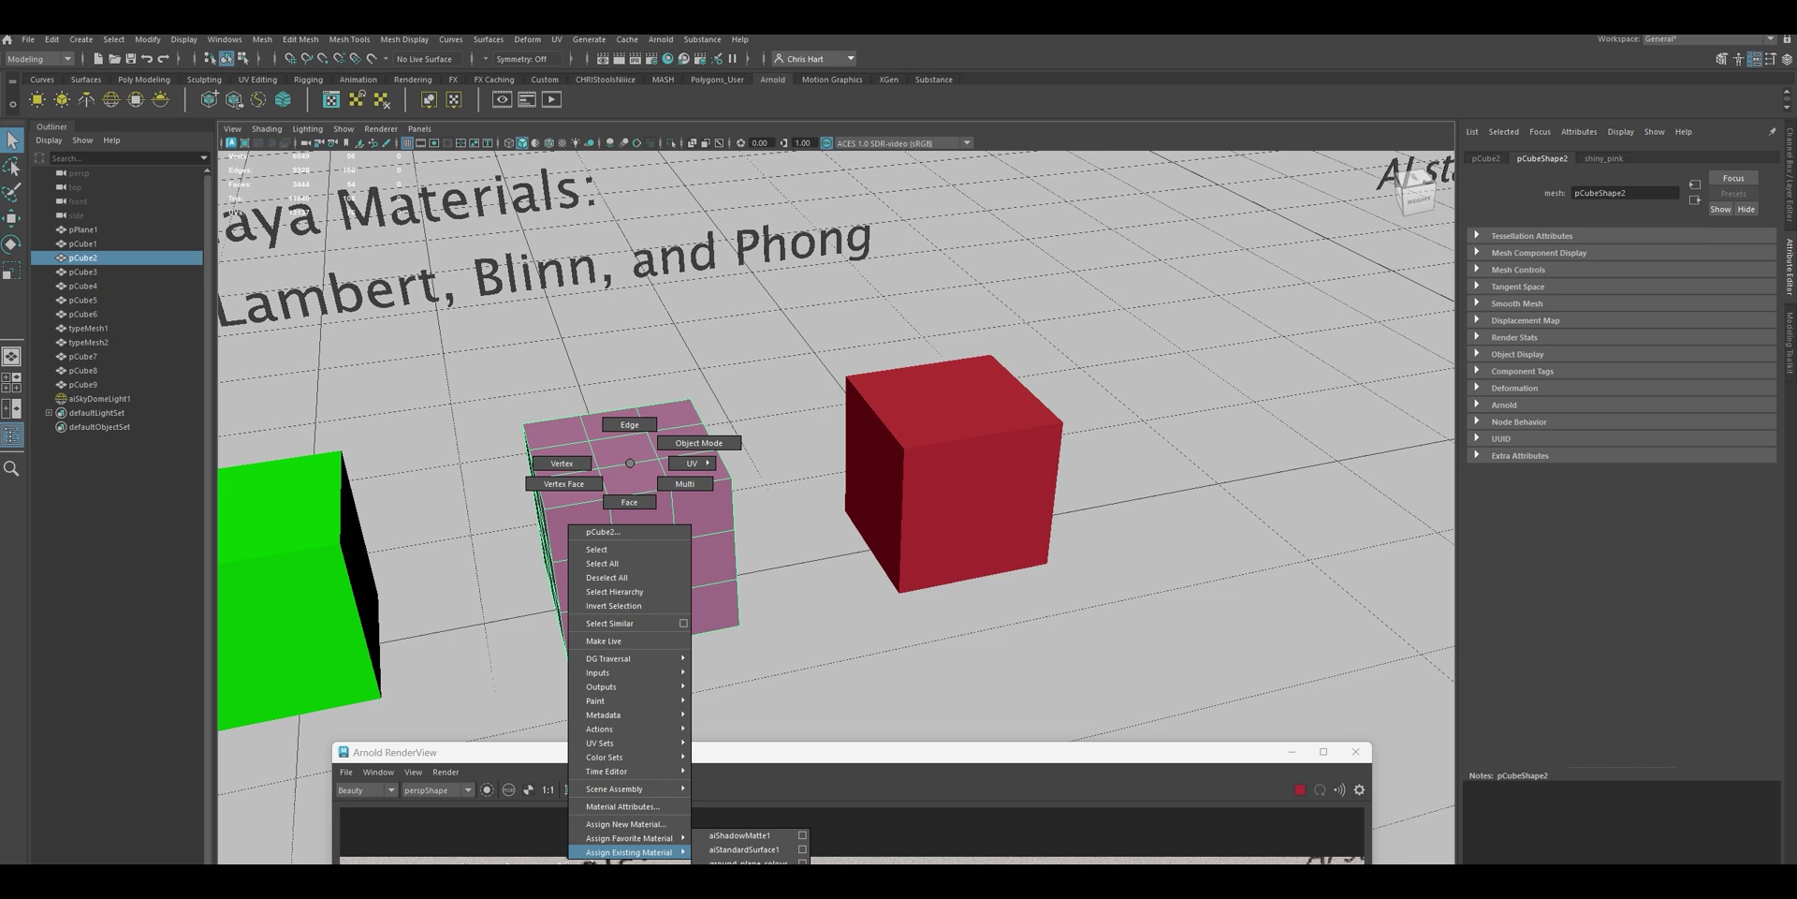
right_drag(735, 876, 744, 882)
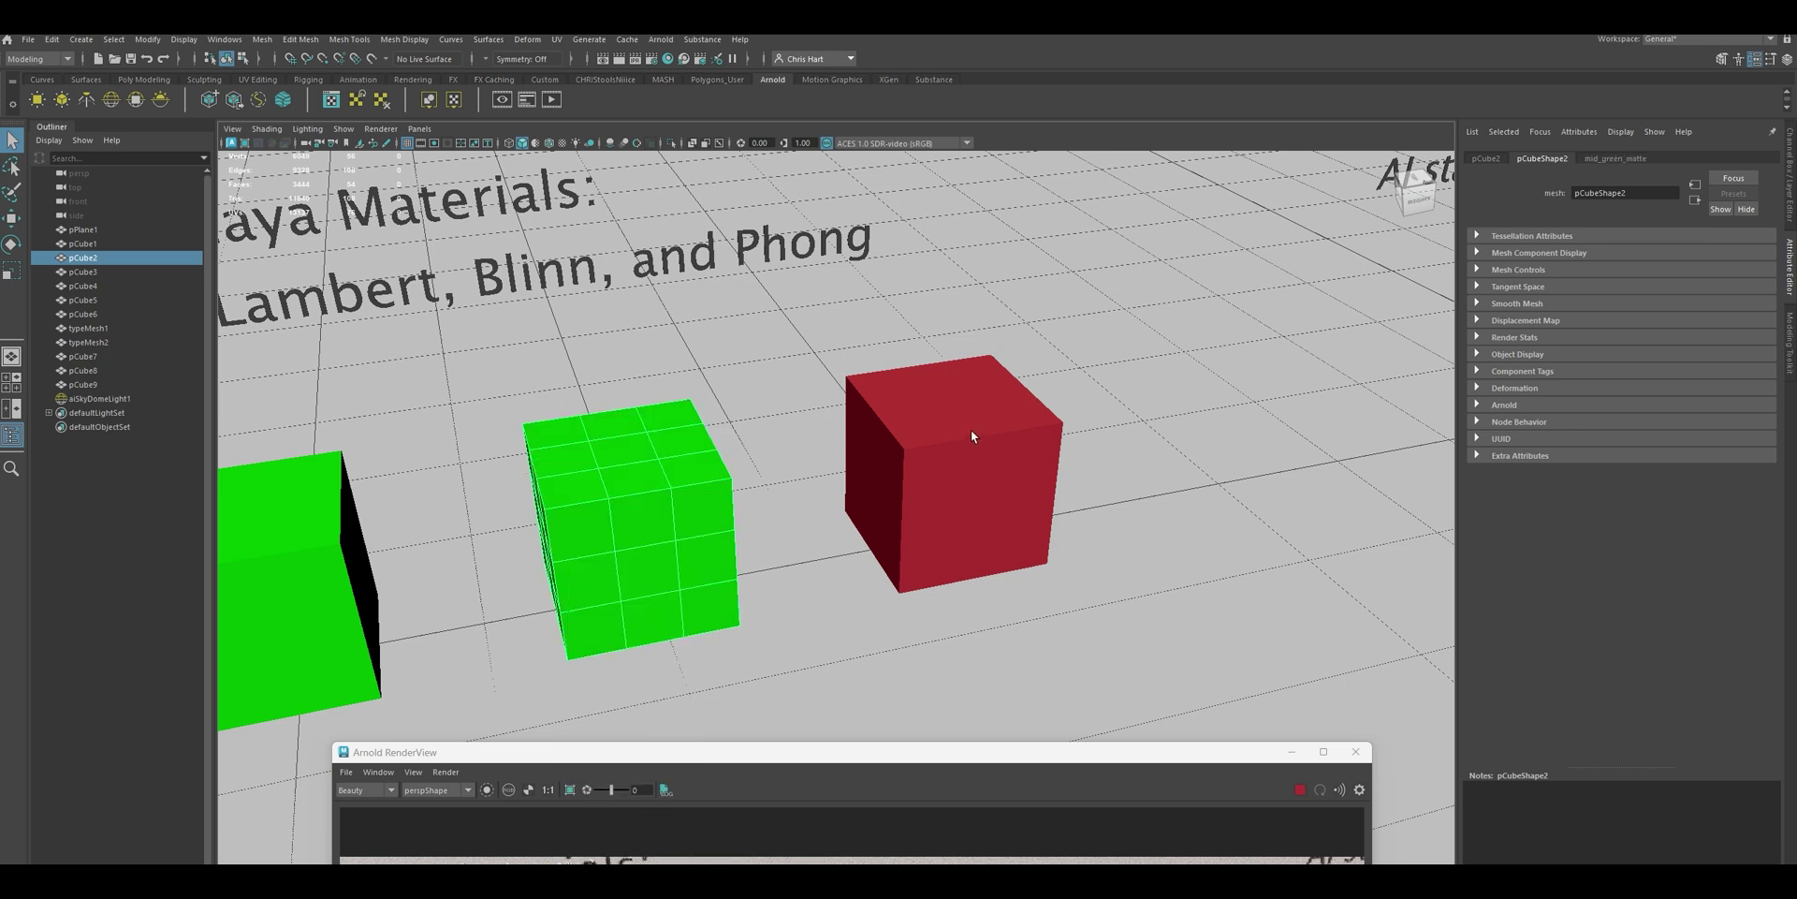
Assign the existing shiny_pink material to the middle vertical face loop of the red third cube
click(970, 433)
scroll(970, 429, up, 2)
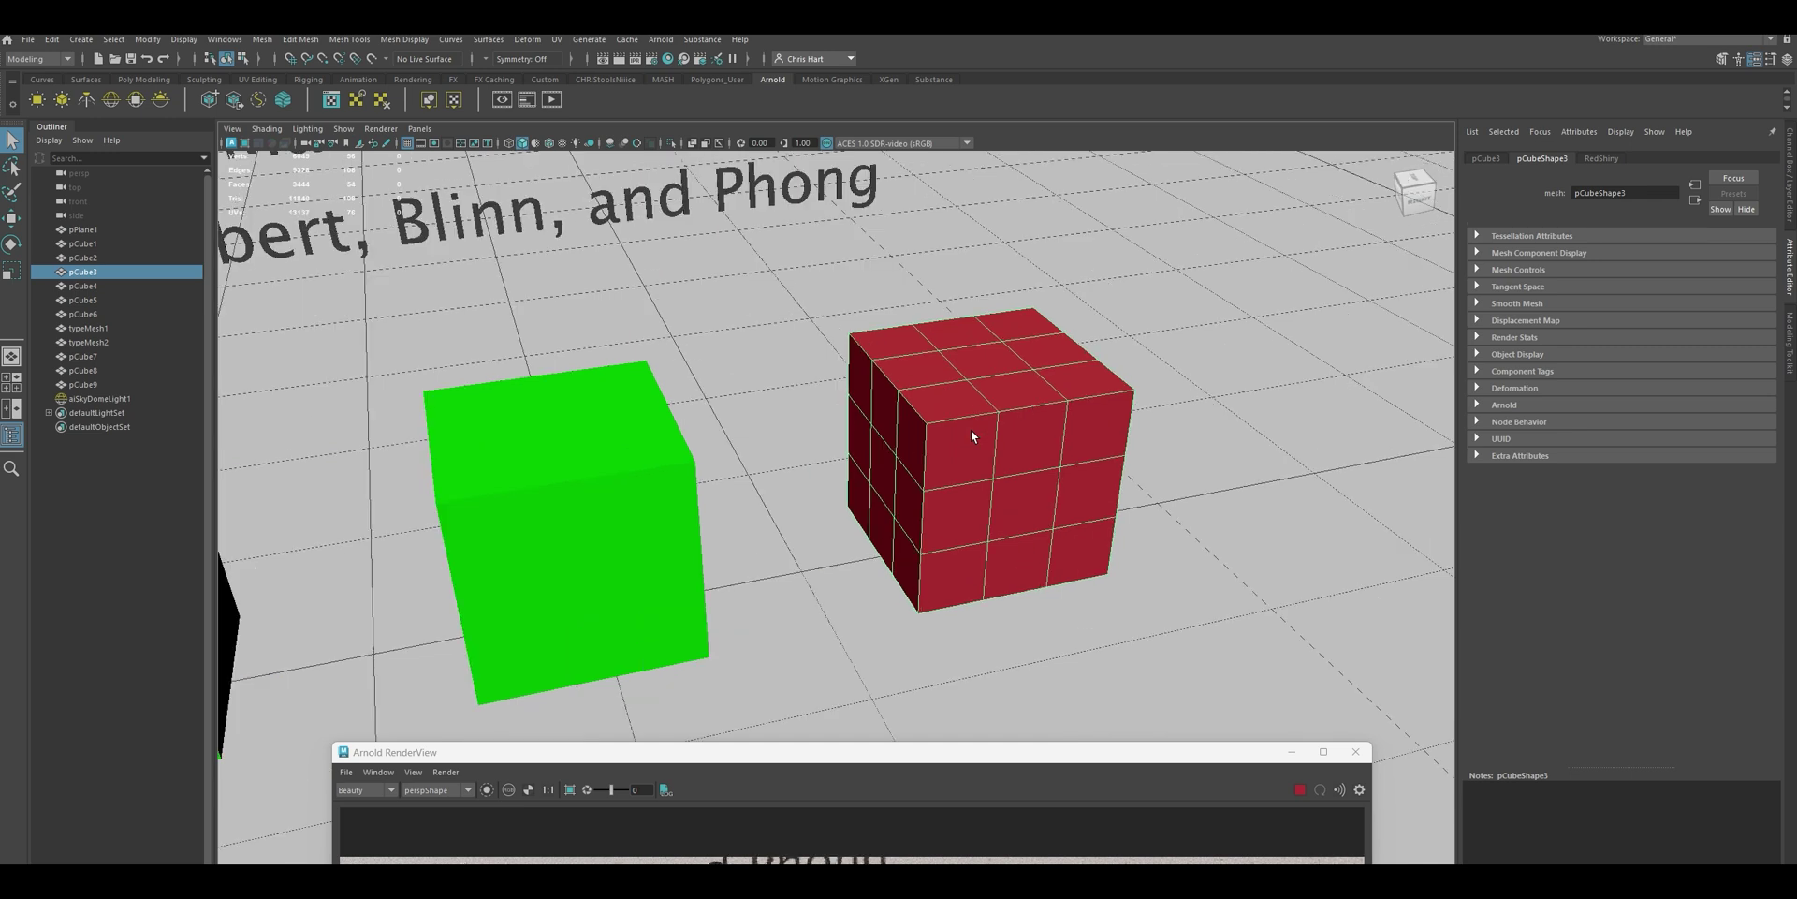
right_drag(970, 428, 974, 464)
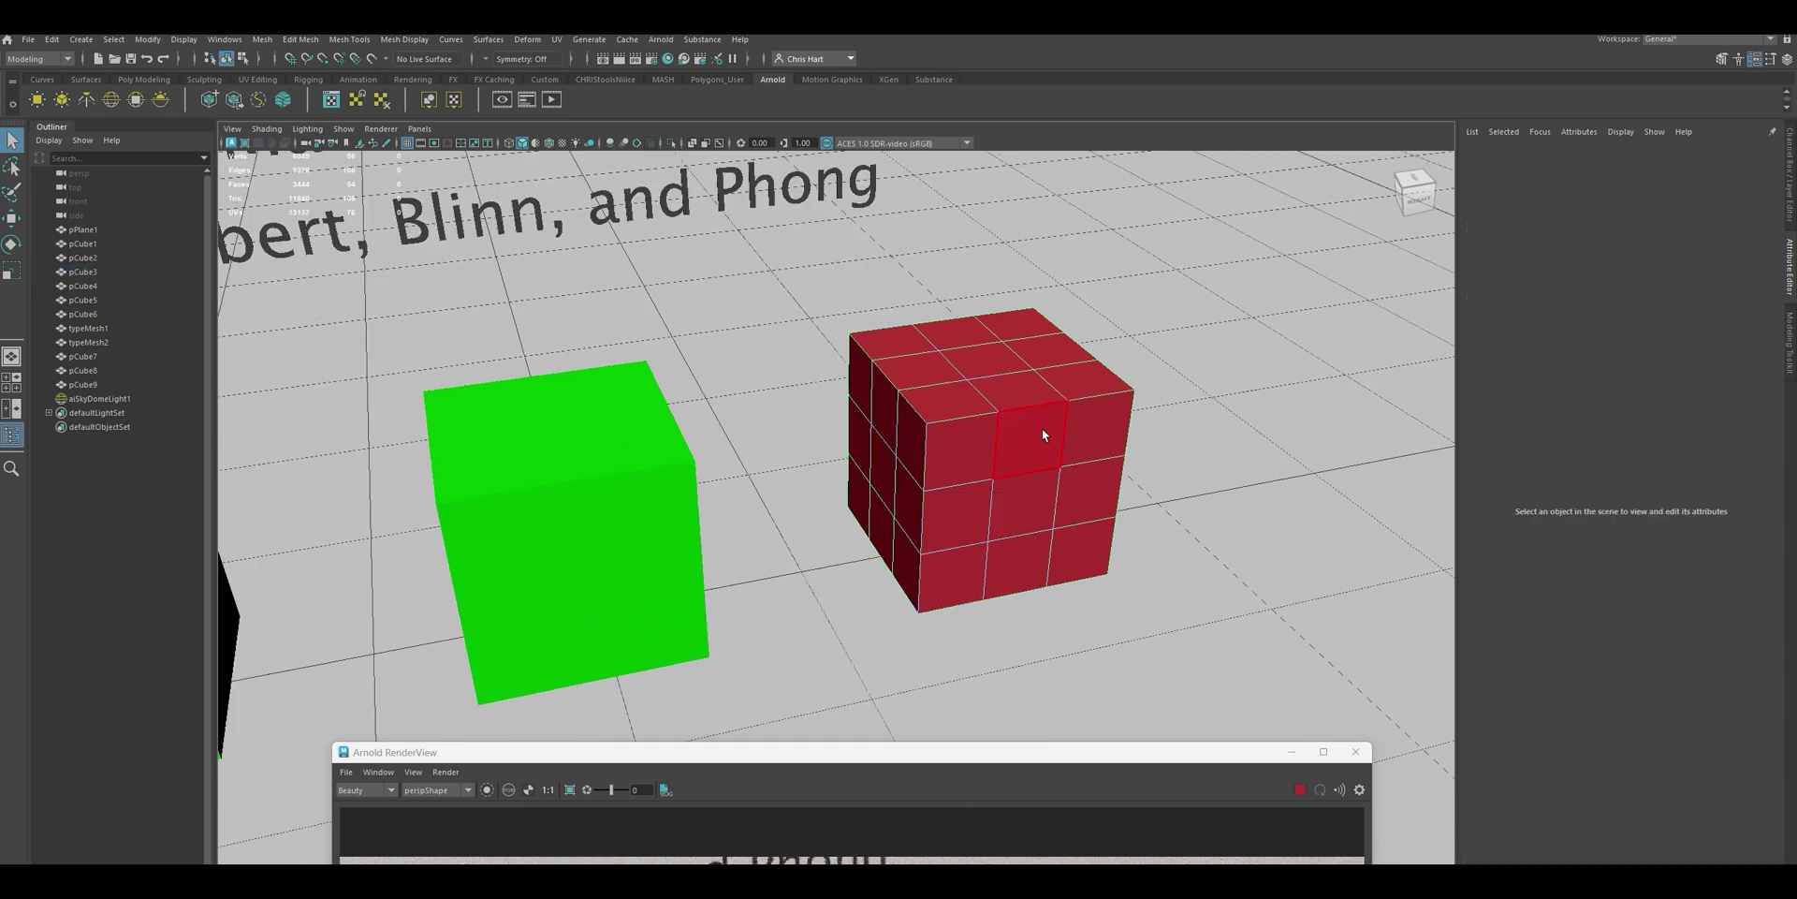
click(1042, 433)
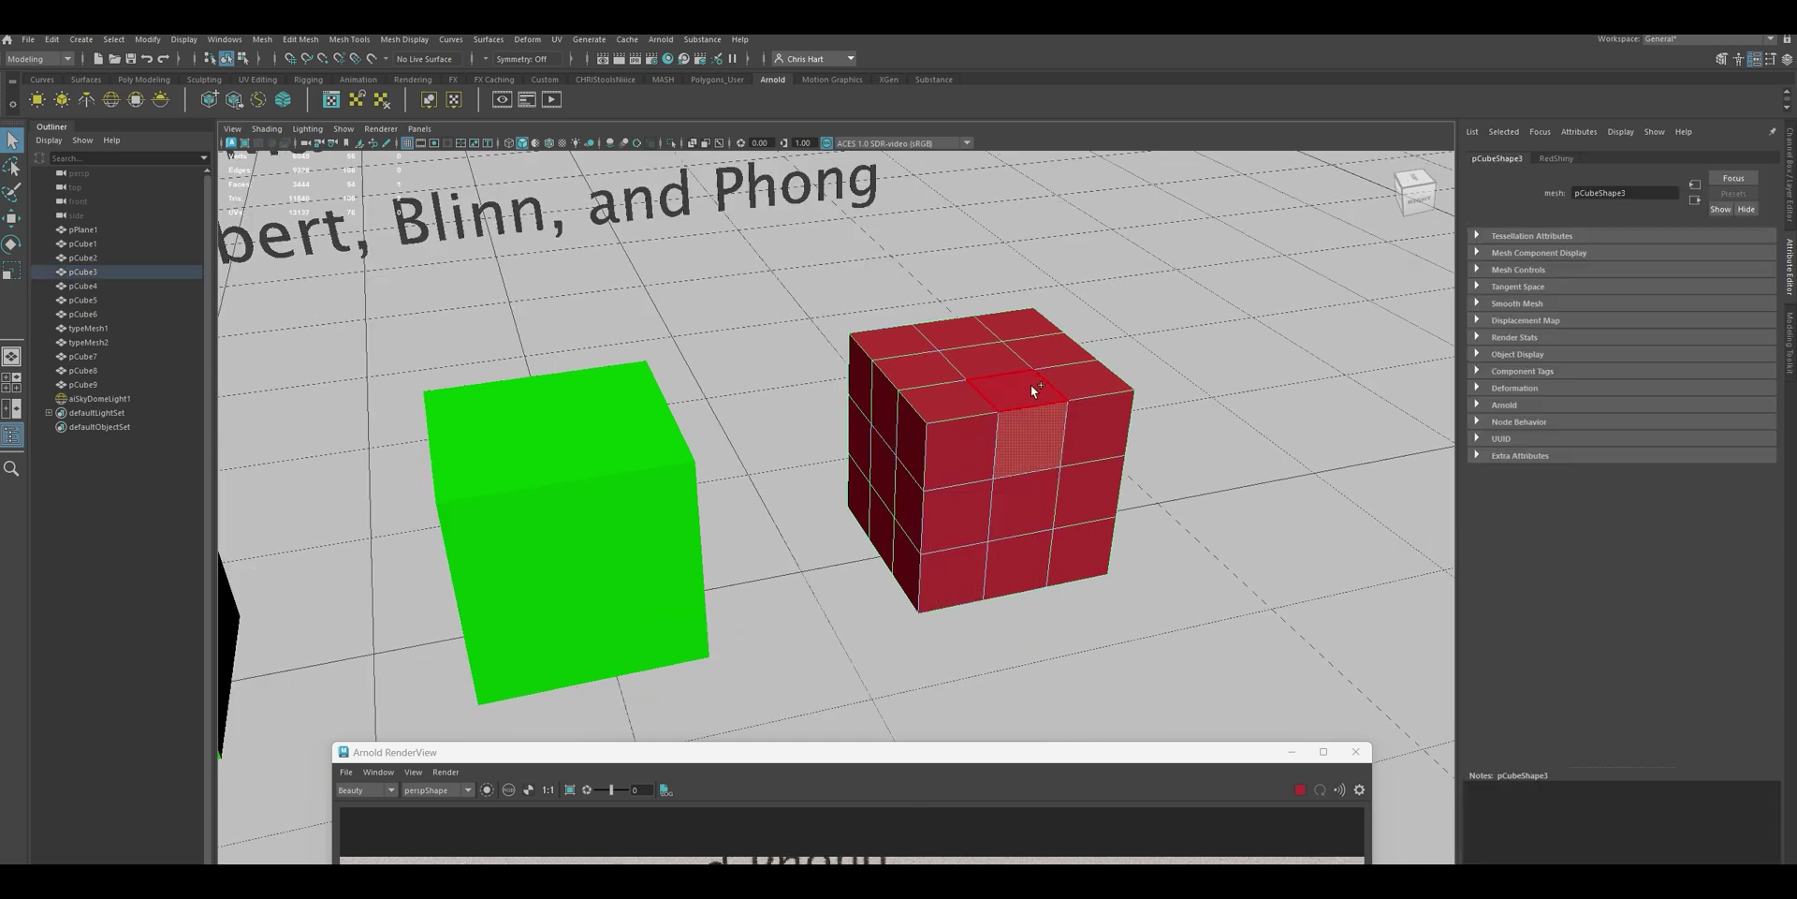
shift+double_click(1029, 390)
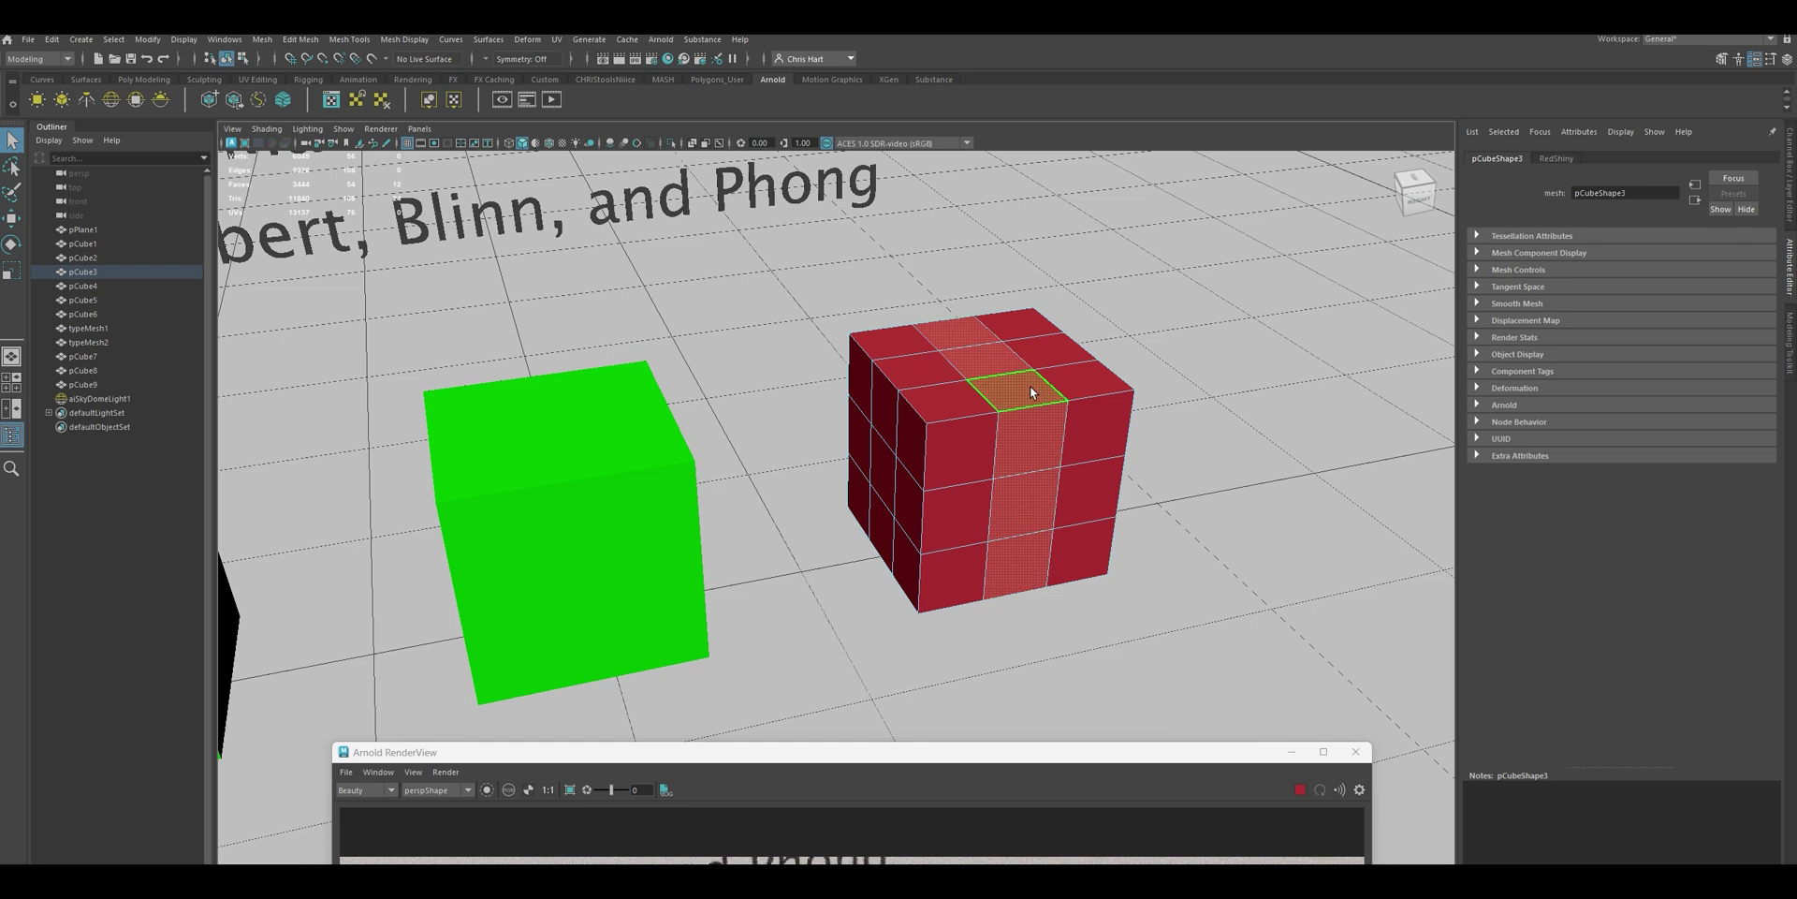
right_drag(1030, 386, 1132, 822)
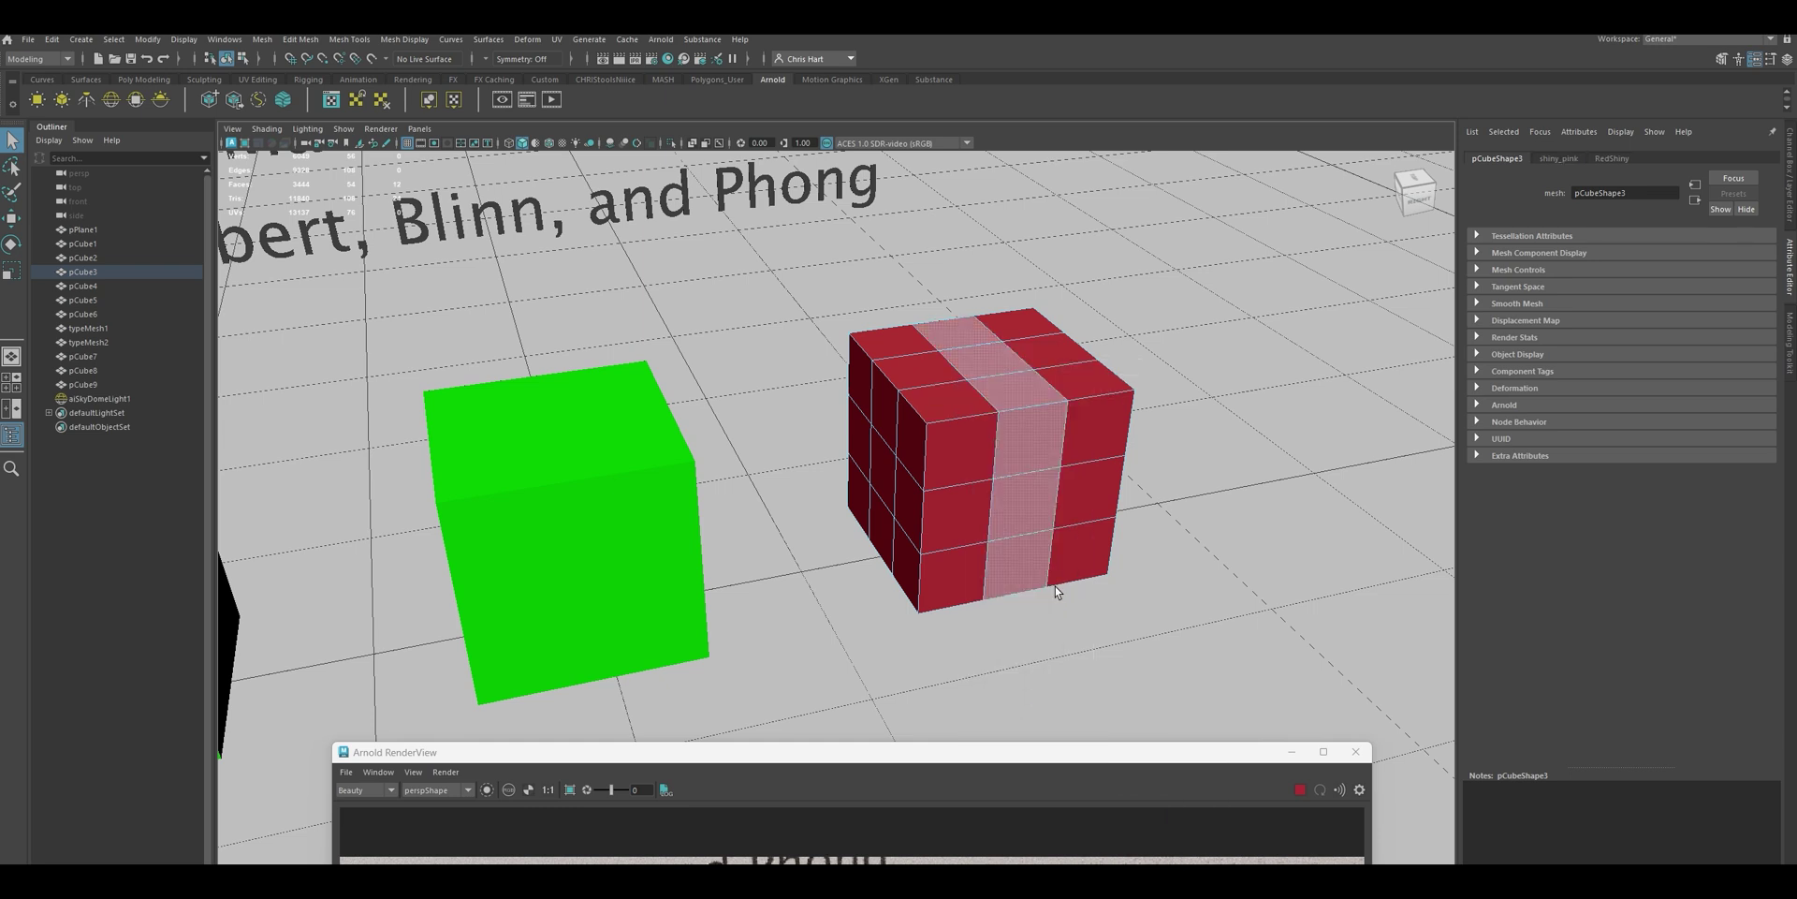
Assign the existing matte green material to the middle horizontal face loop of the third cube
click(958, 525)
shift+double_click(1036, 512)
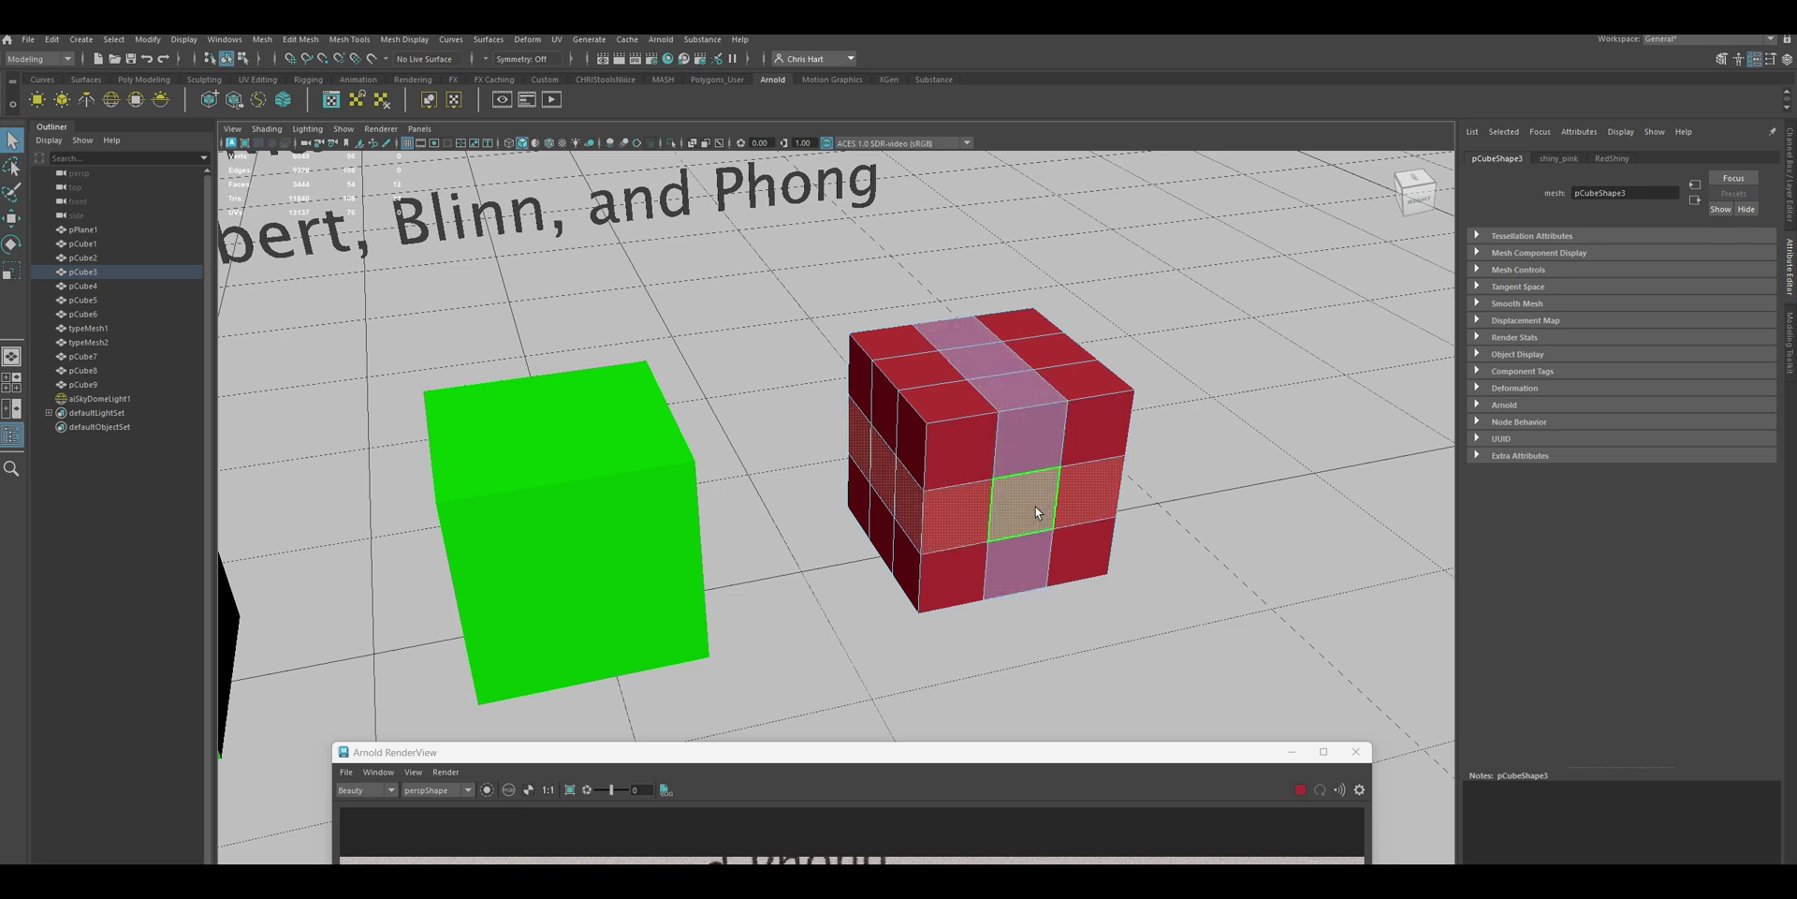
right_drag(1036, 512, 1030, 880)
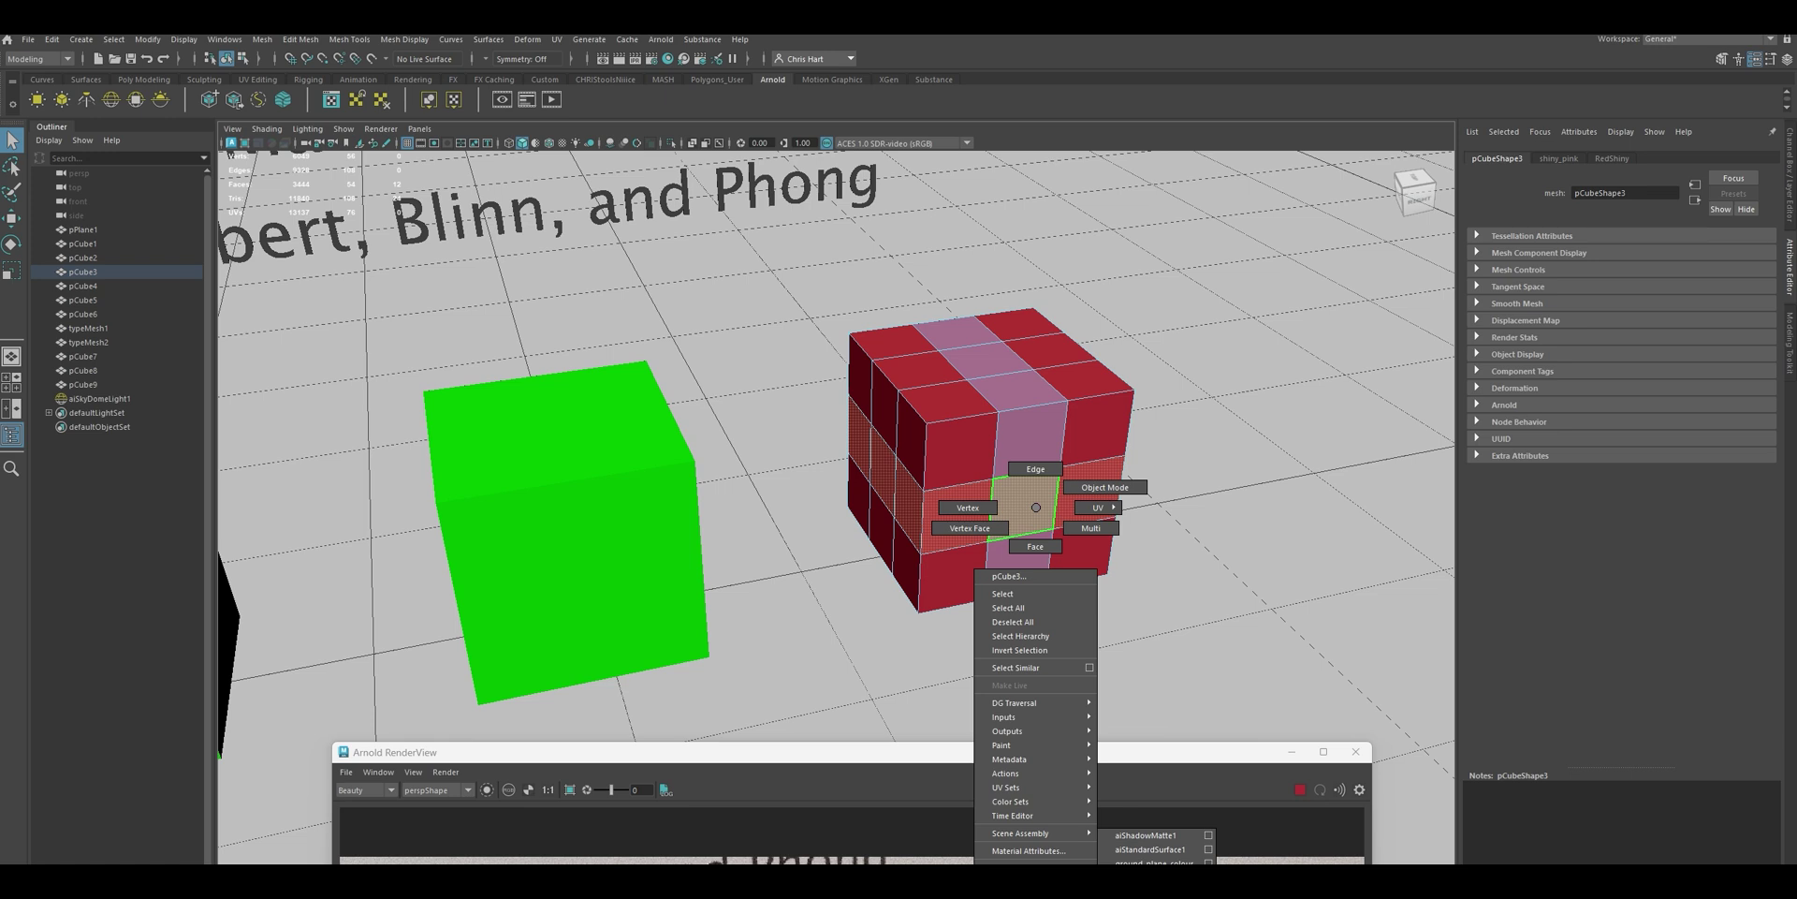
right_drag(1029, 880, 1151, 878)
Examine the striped third cube's matte and shiny faces from several angles in the Arnold RenderView, closing the render window when done
drag(994, 765, 945, 270)
alt+right_drag(1045, 604, 1146, 641)
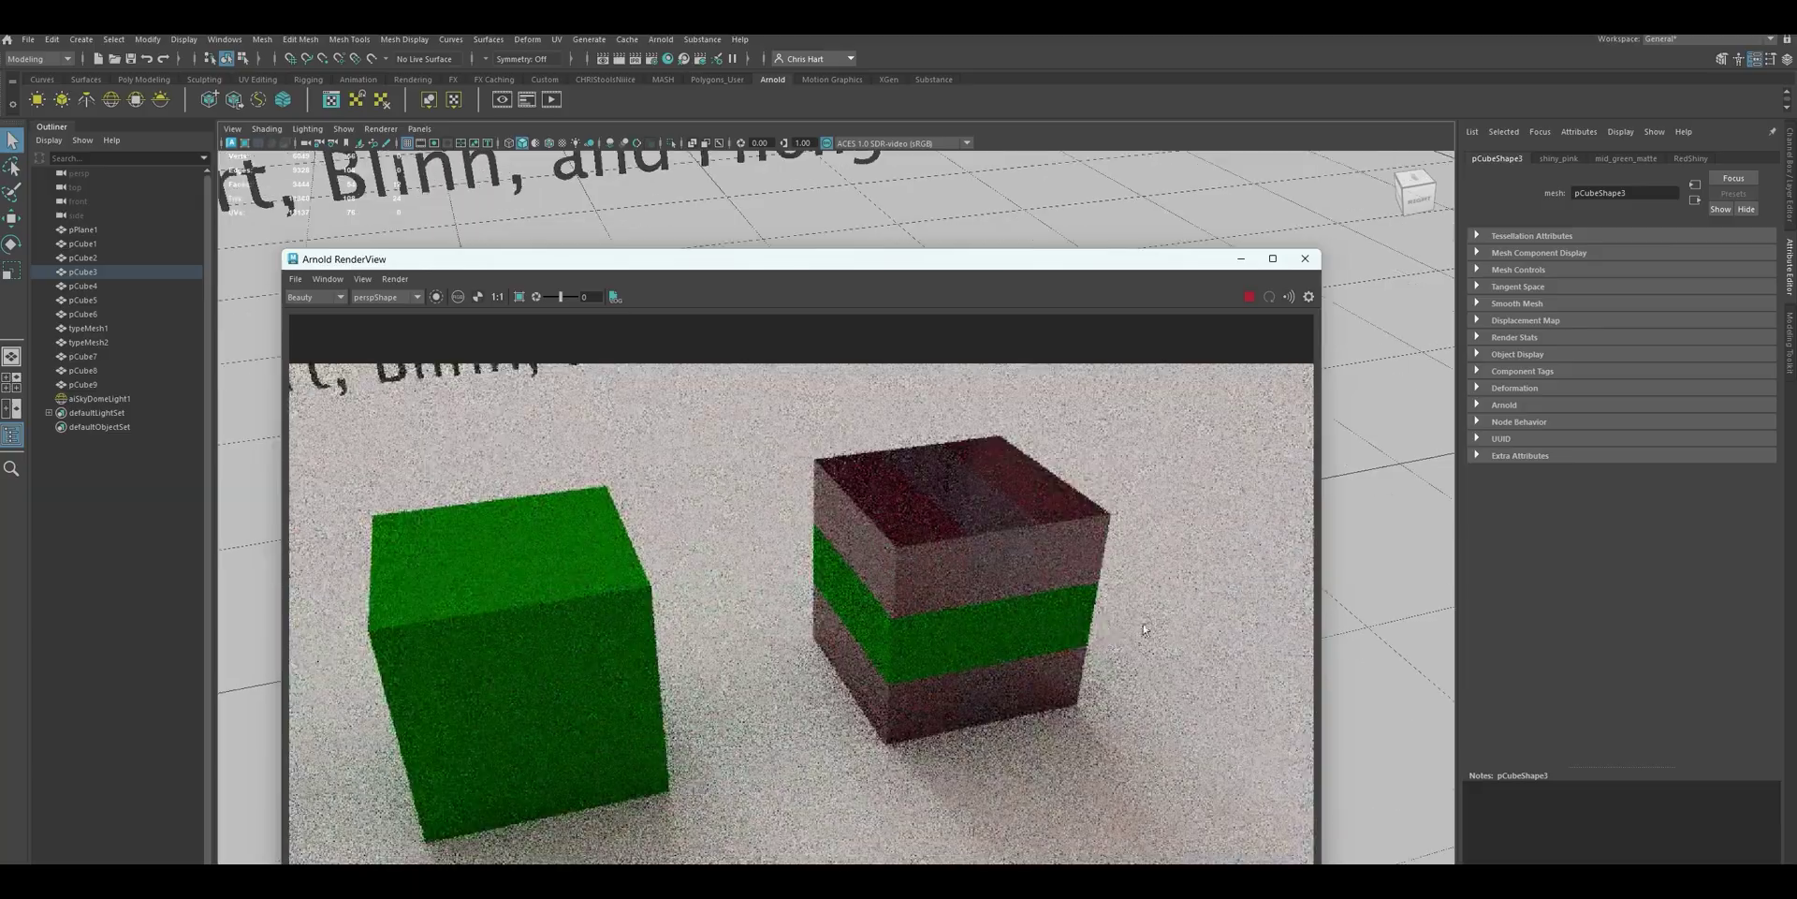
alt+drag(1147, 641, 1076, 622)
alt+middle_drag(1139, 636, 968, 580)
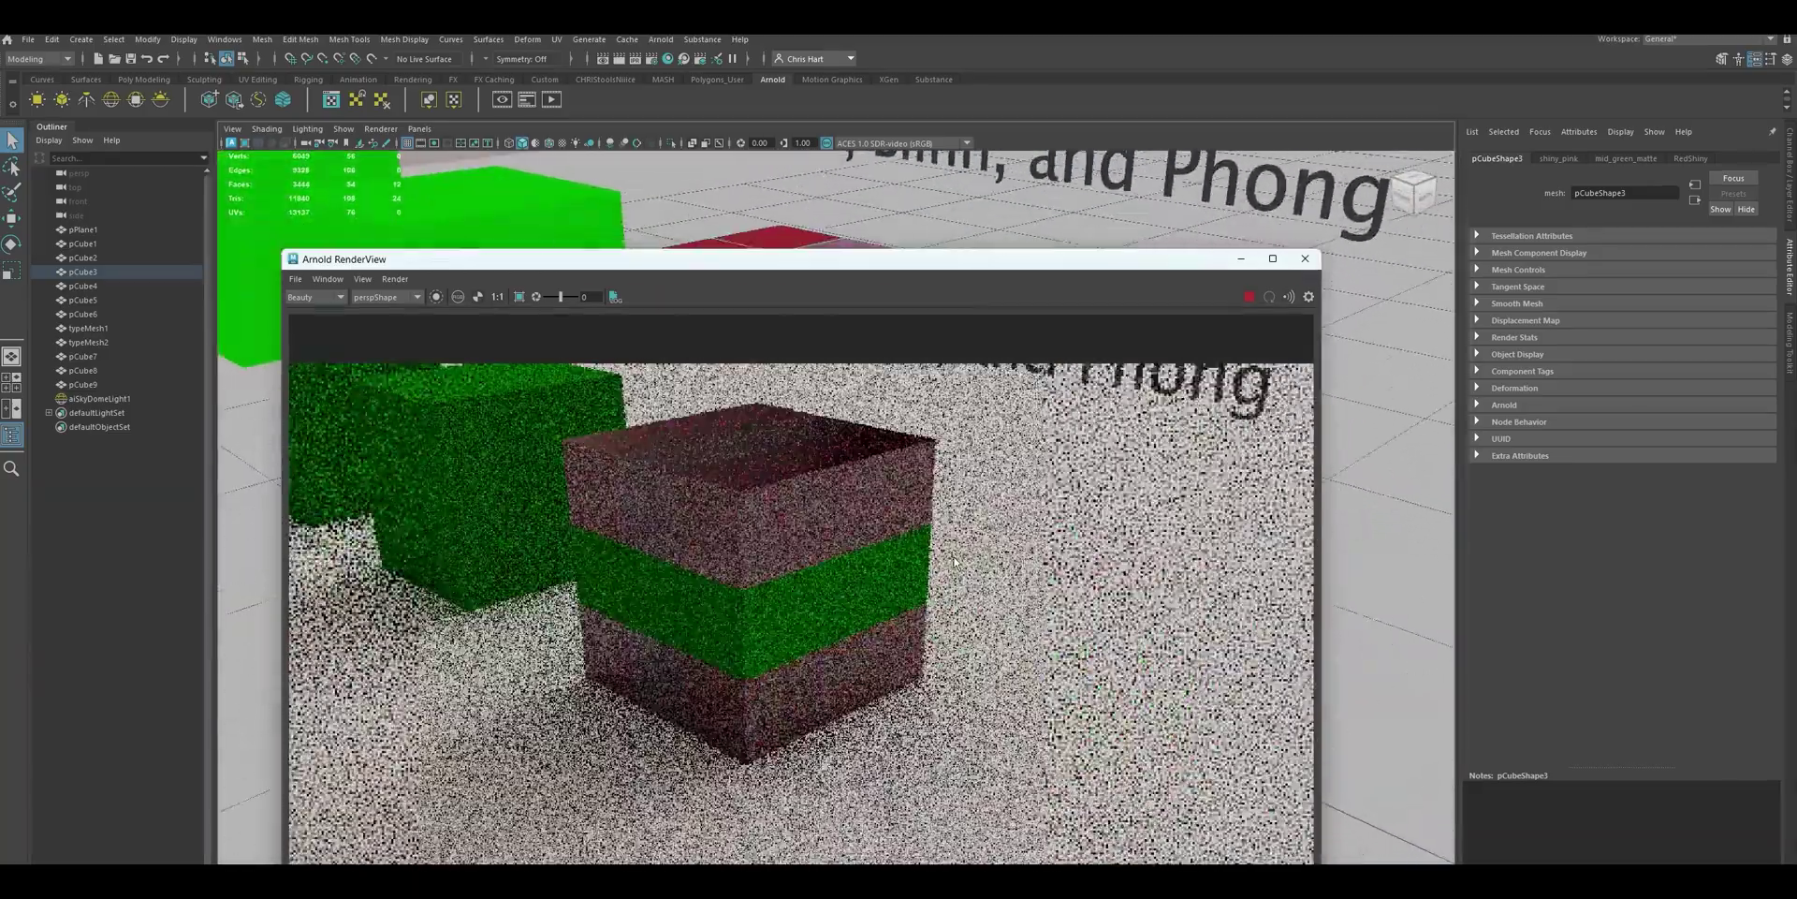
alt+drag(968, 581, 828, 567)
alt+right_drag(827, 566, 915, 595)
alt+drag(915, 595, 962, 565)
alt+middle_drag(962, 566, 870, 626)
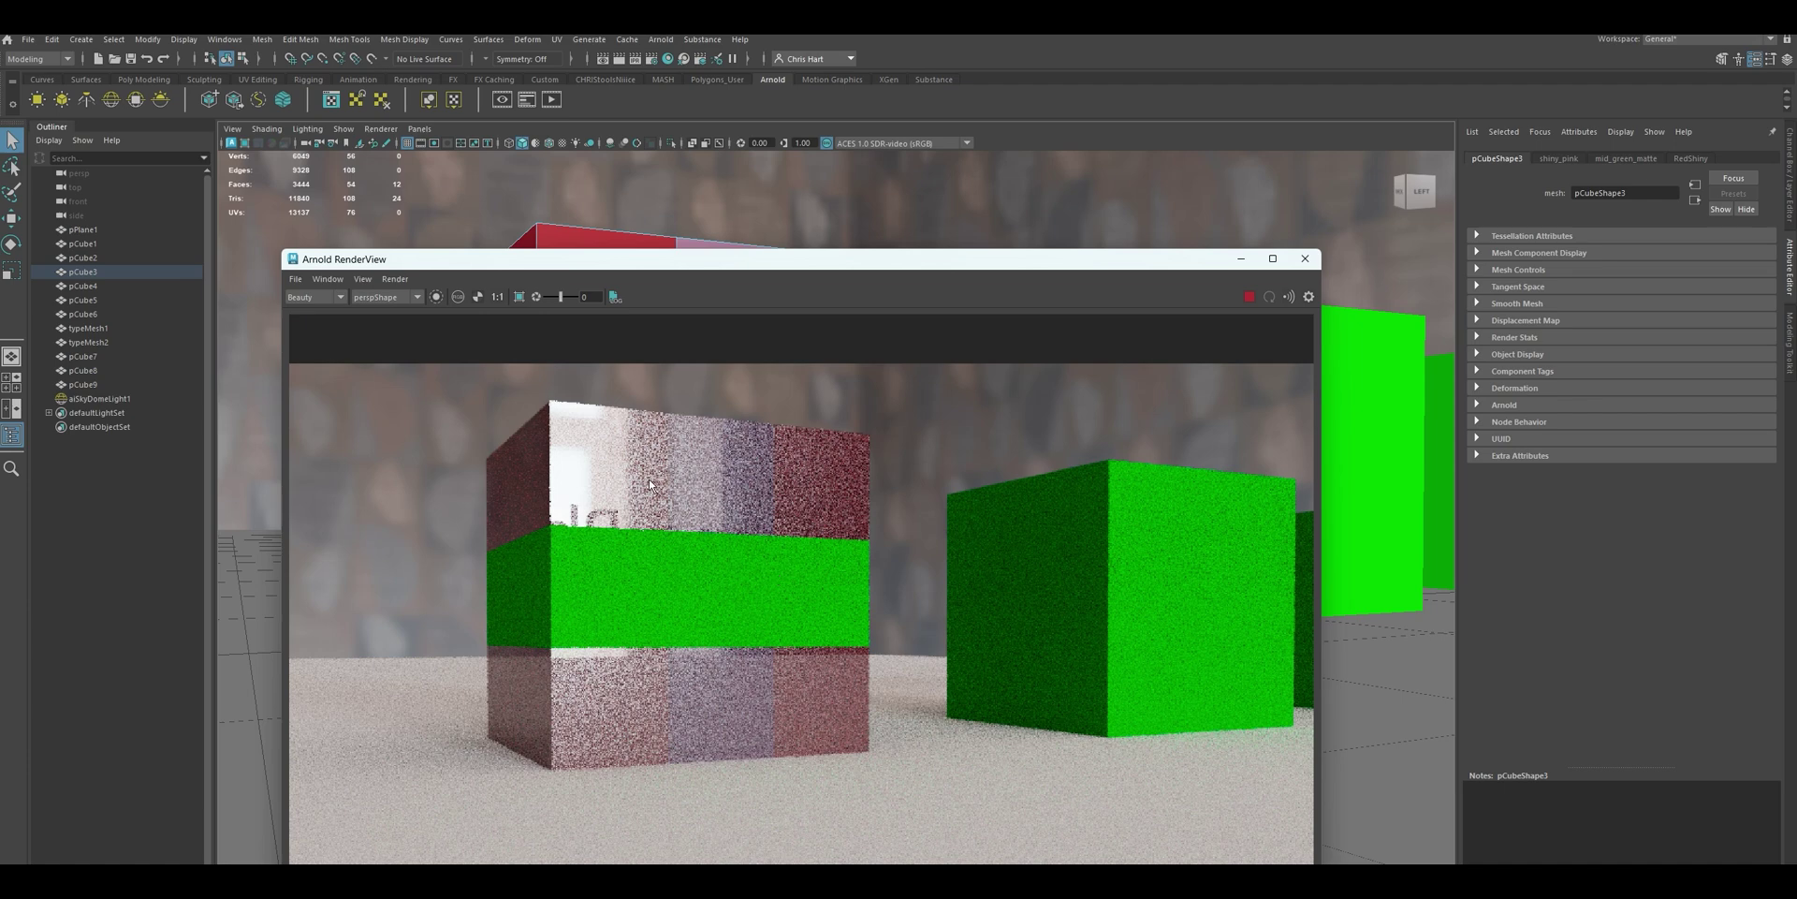
drag(1035, 260, 903, 226)
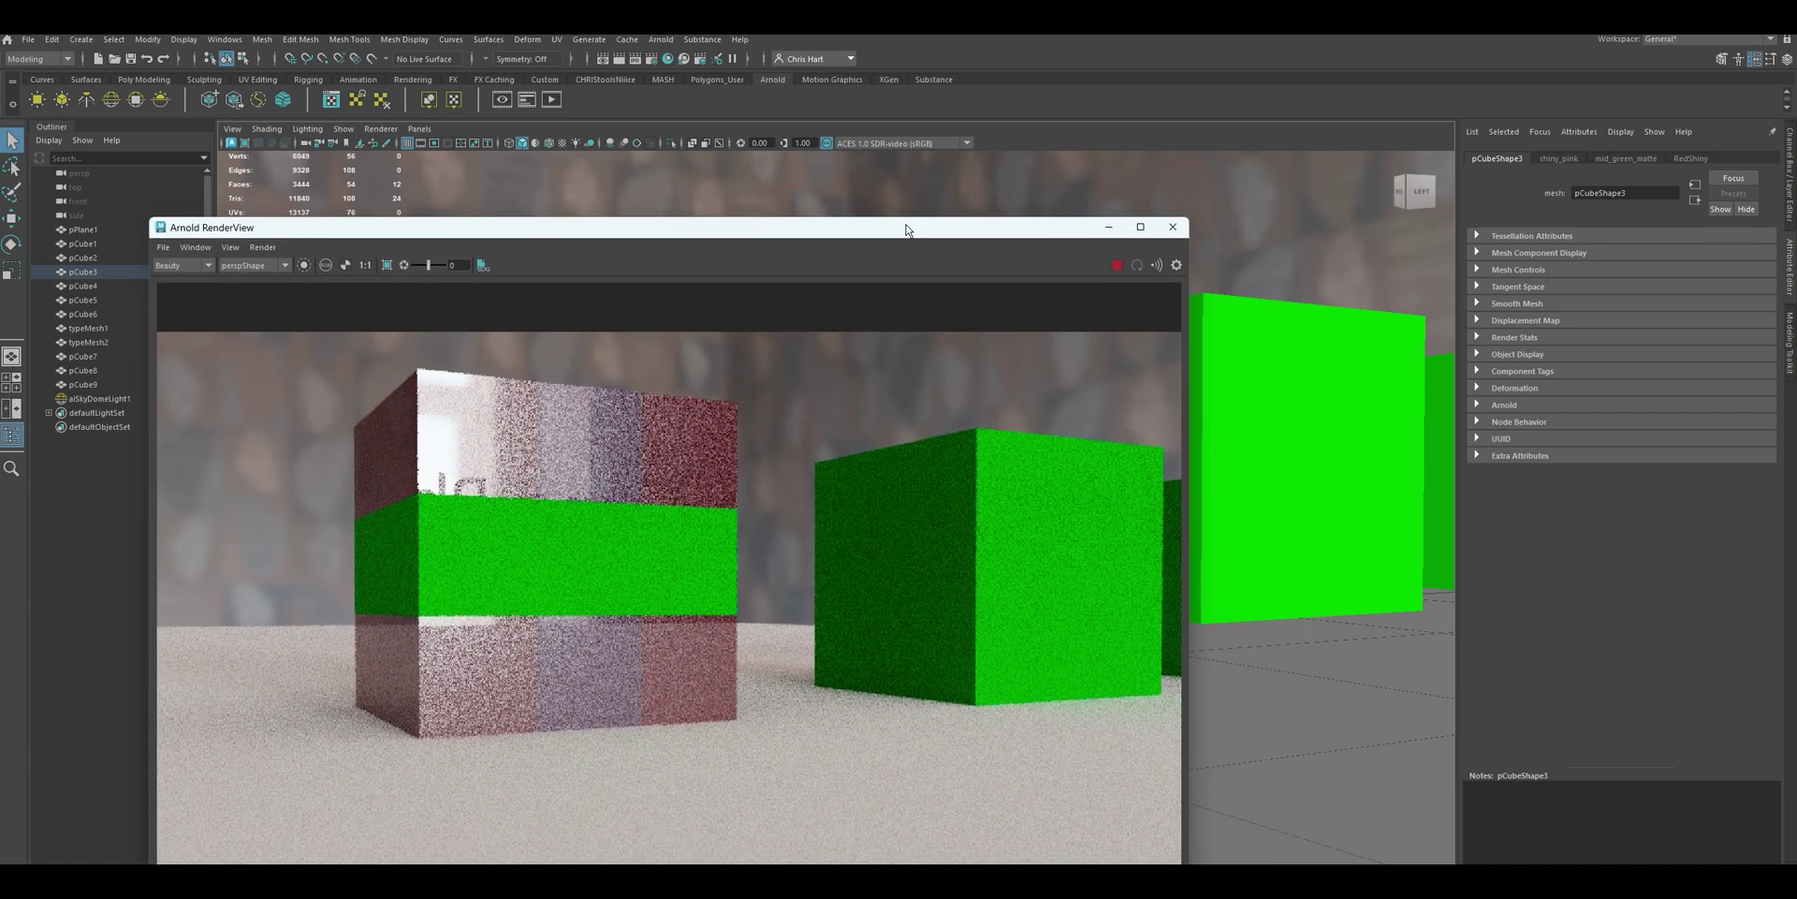
click(1169, 225)
Assign a new aiStandardSurface material to the first grey cube below the "AI standard Surface" label
alt+right_drag(1001, 413, 776, 412)
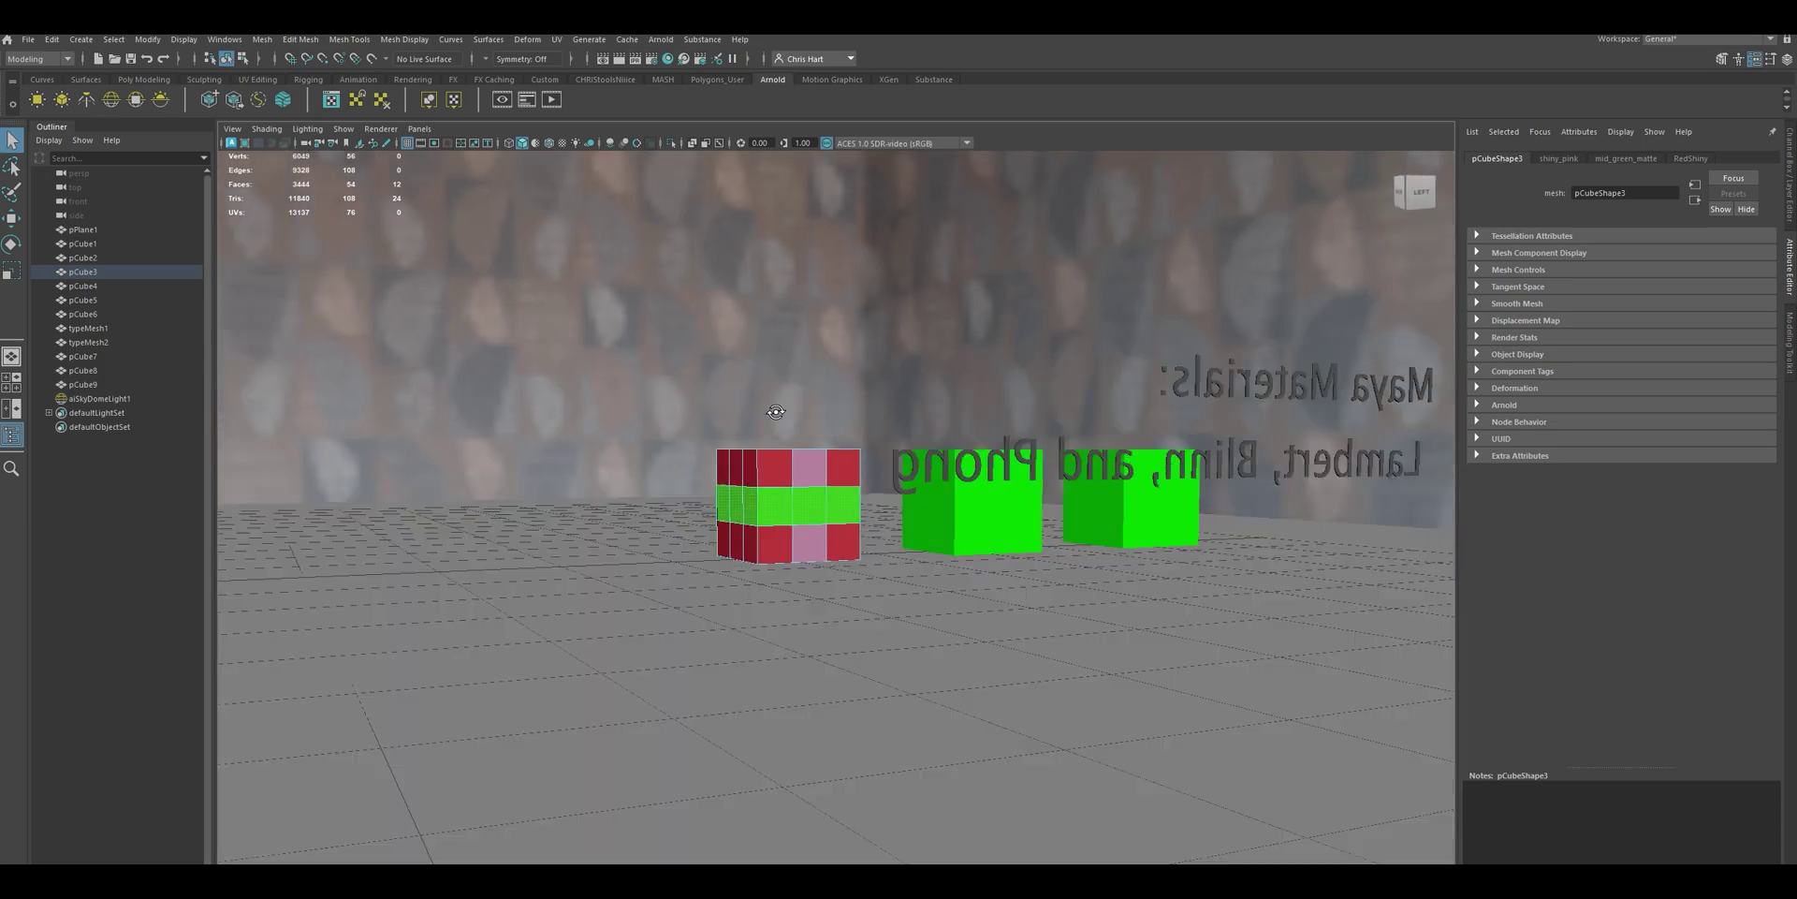
alt+drag(776, 412, 1049, 433)
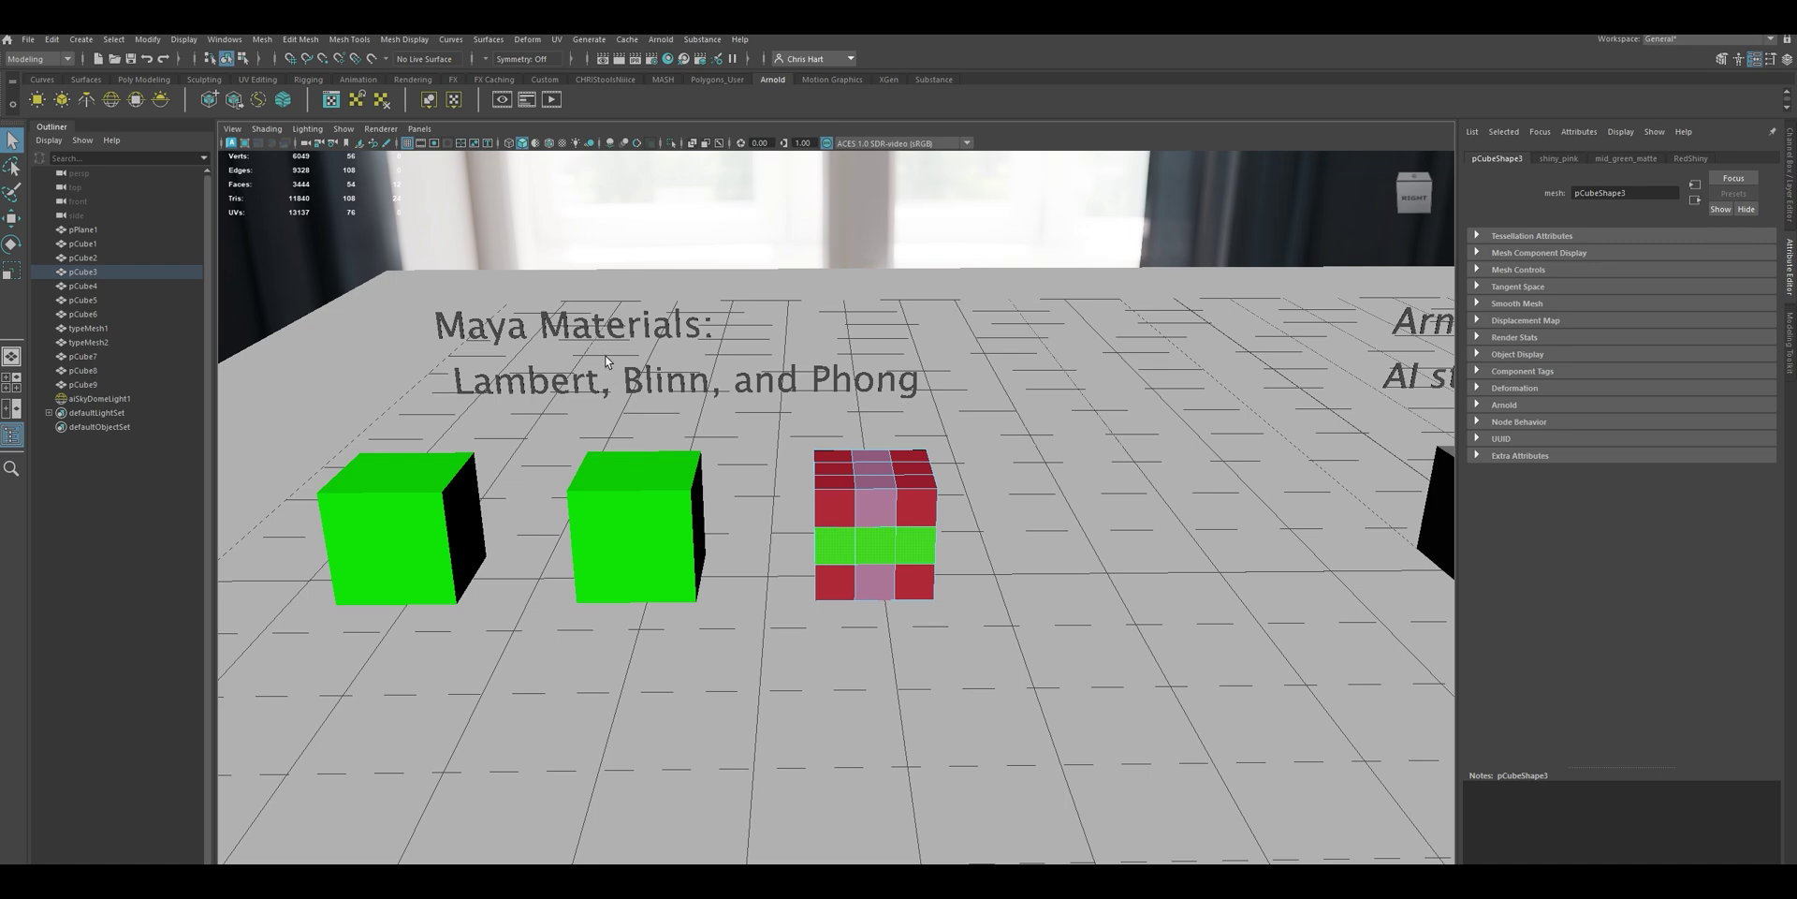
alt+middle_drag(1279, 351, 533, 397)
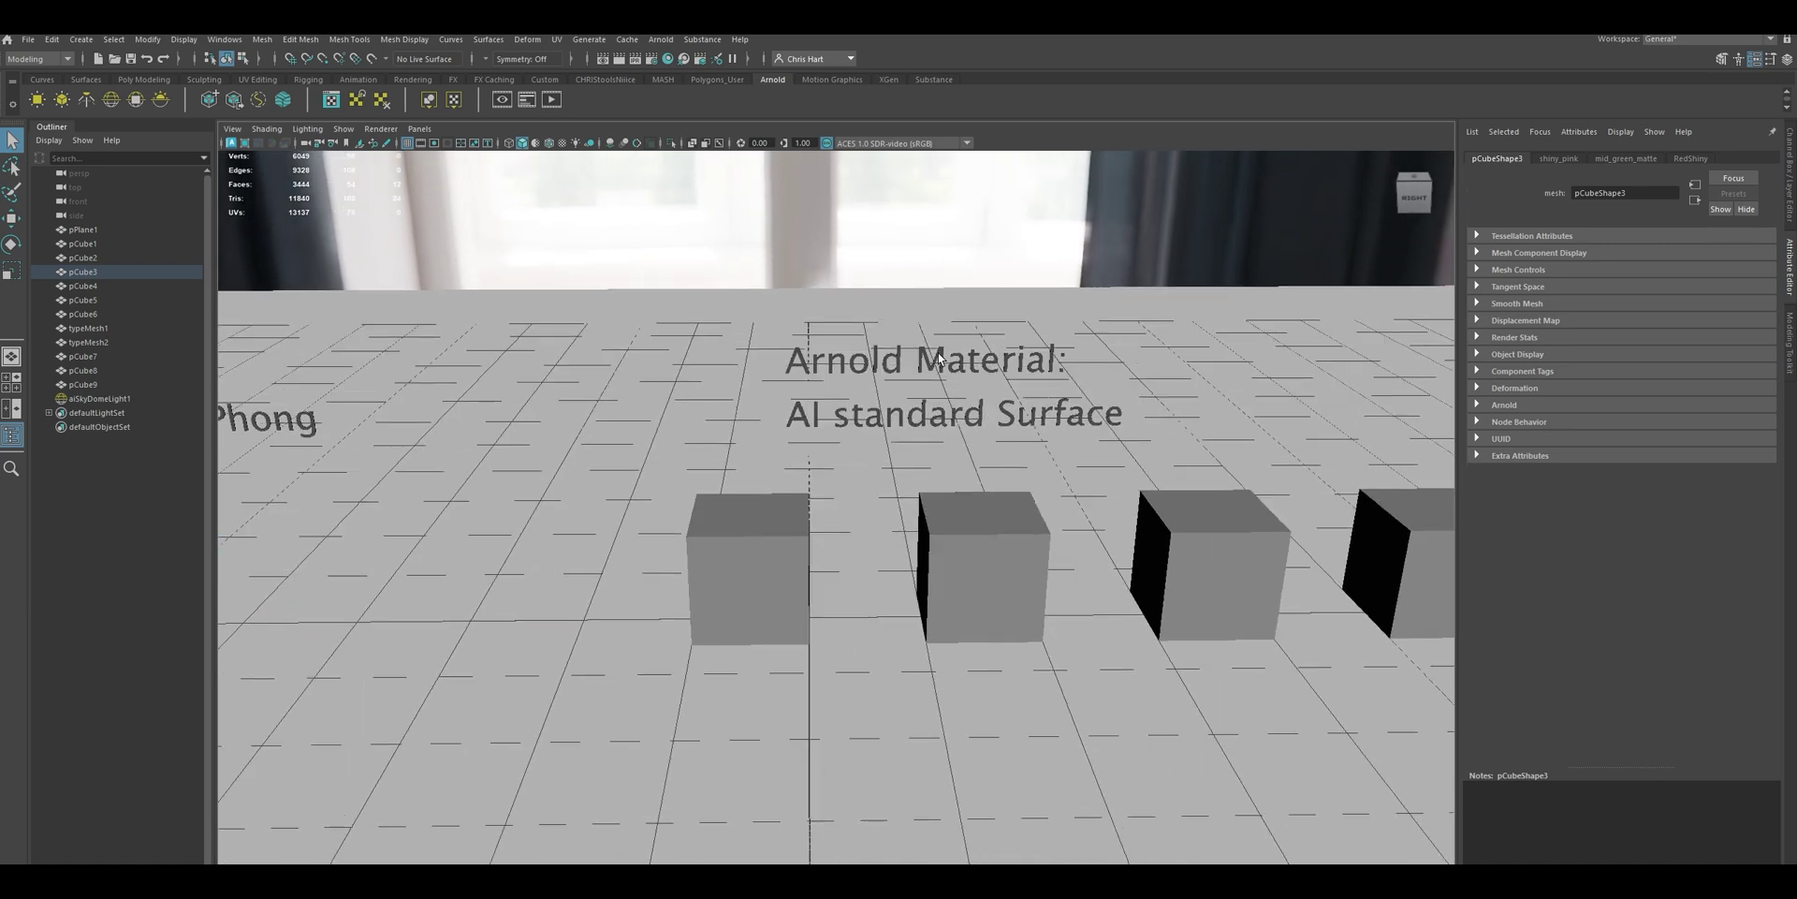
click(946, 363)
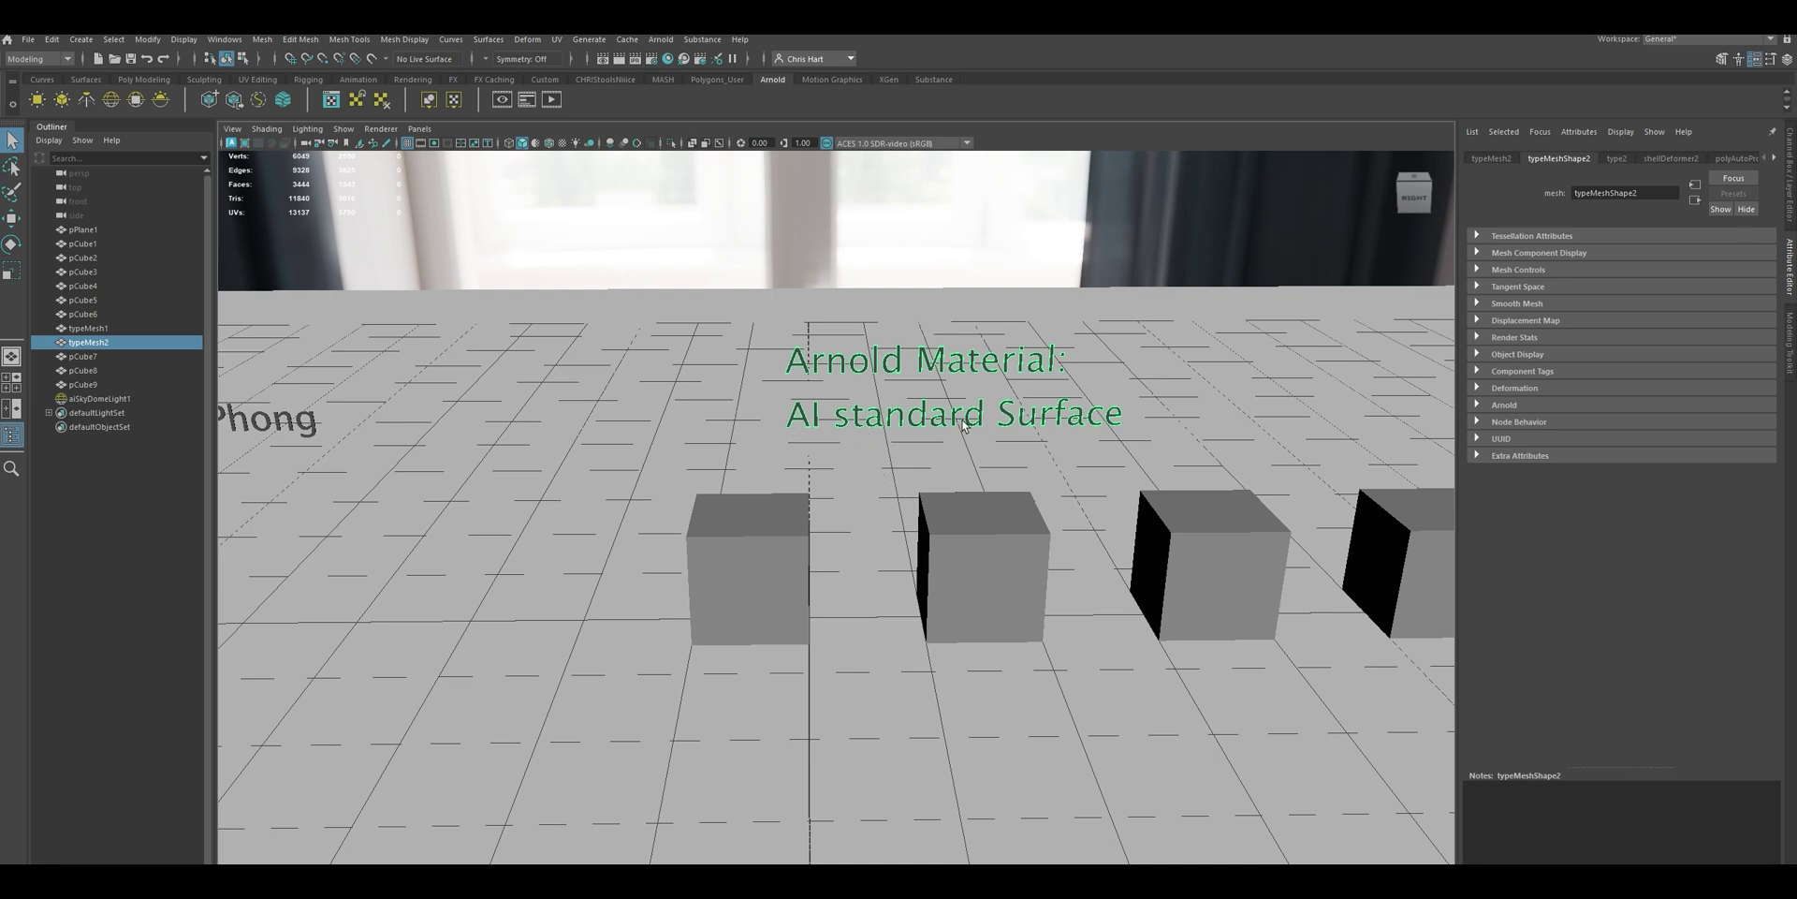
click(771, 533)
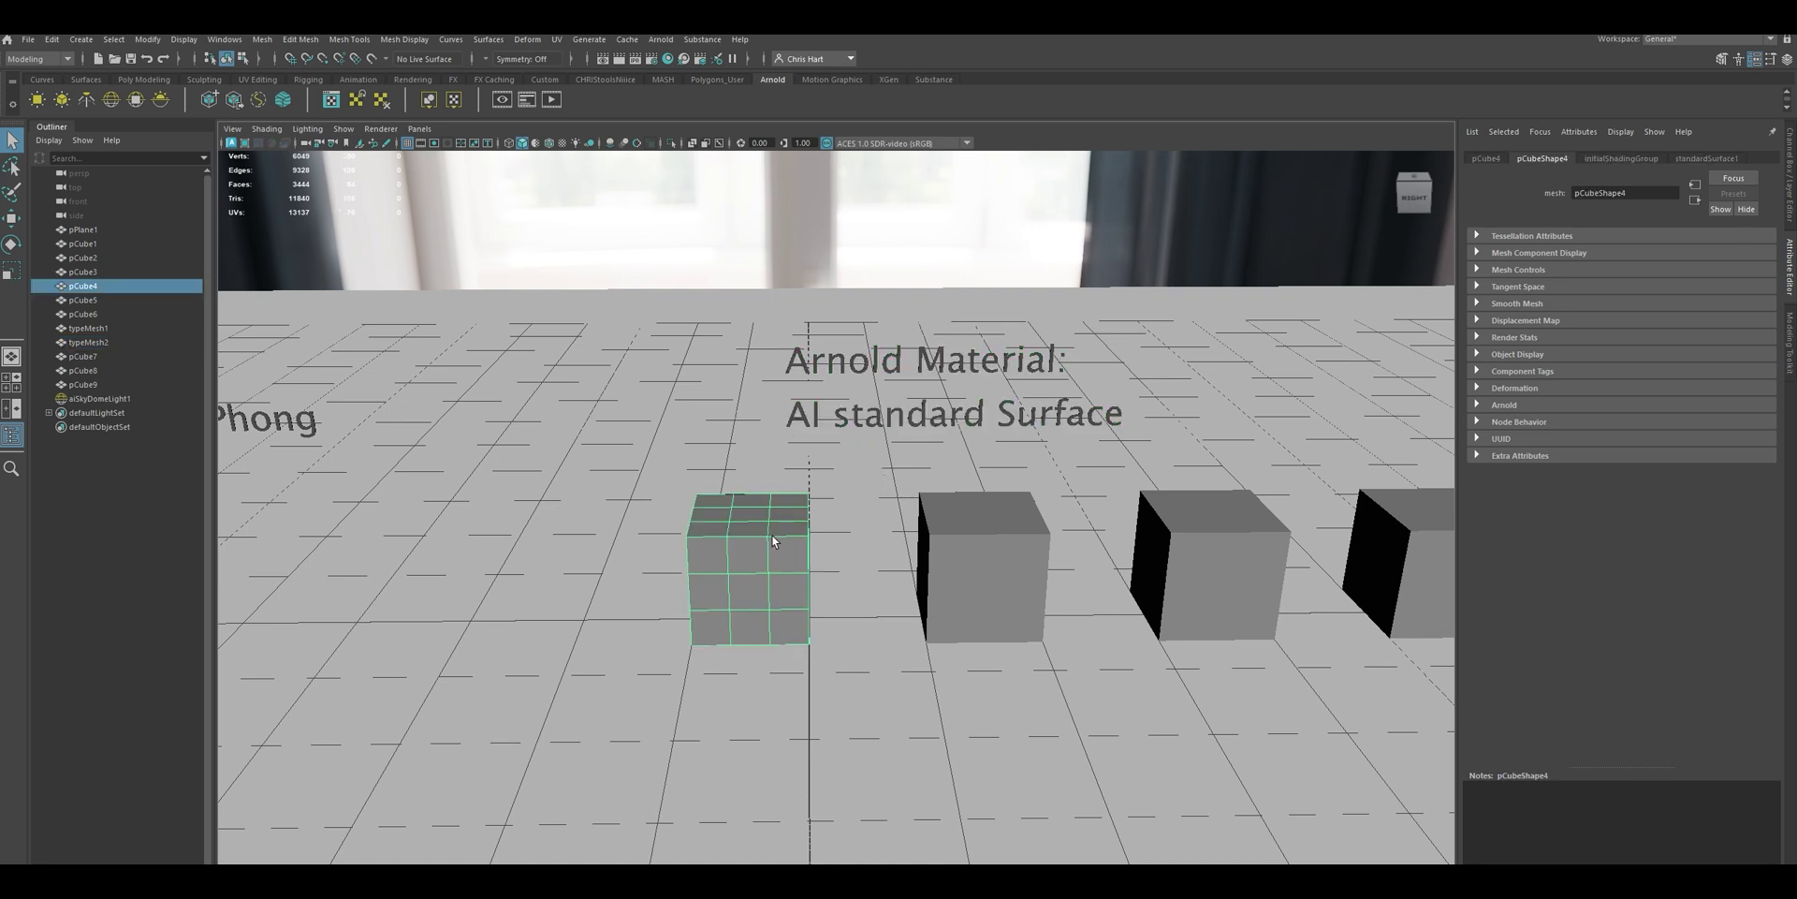
right_click(745, 521)
alt+middle_drag(335, 436, 417, 418)
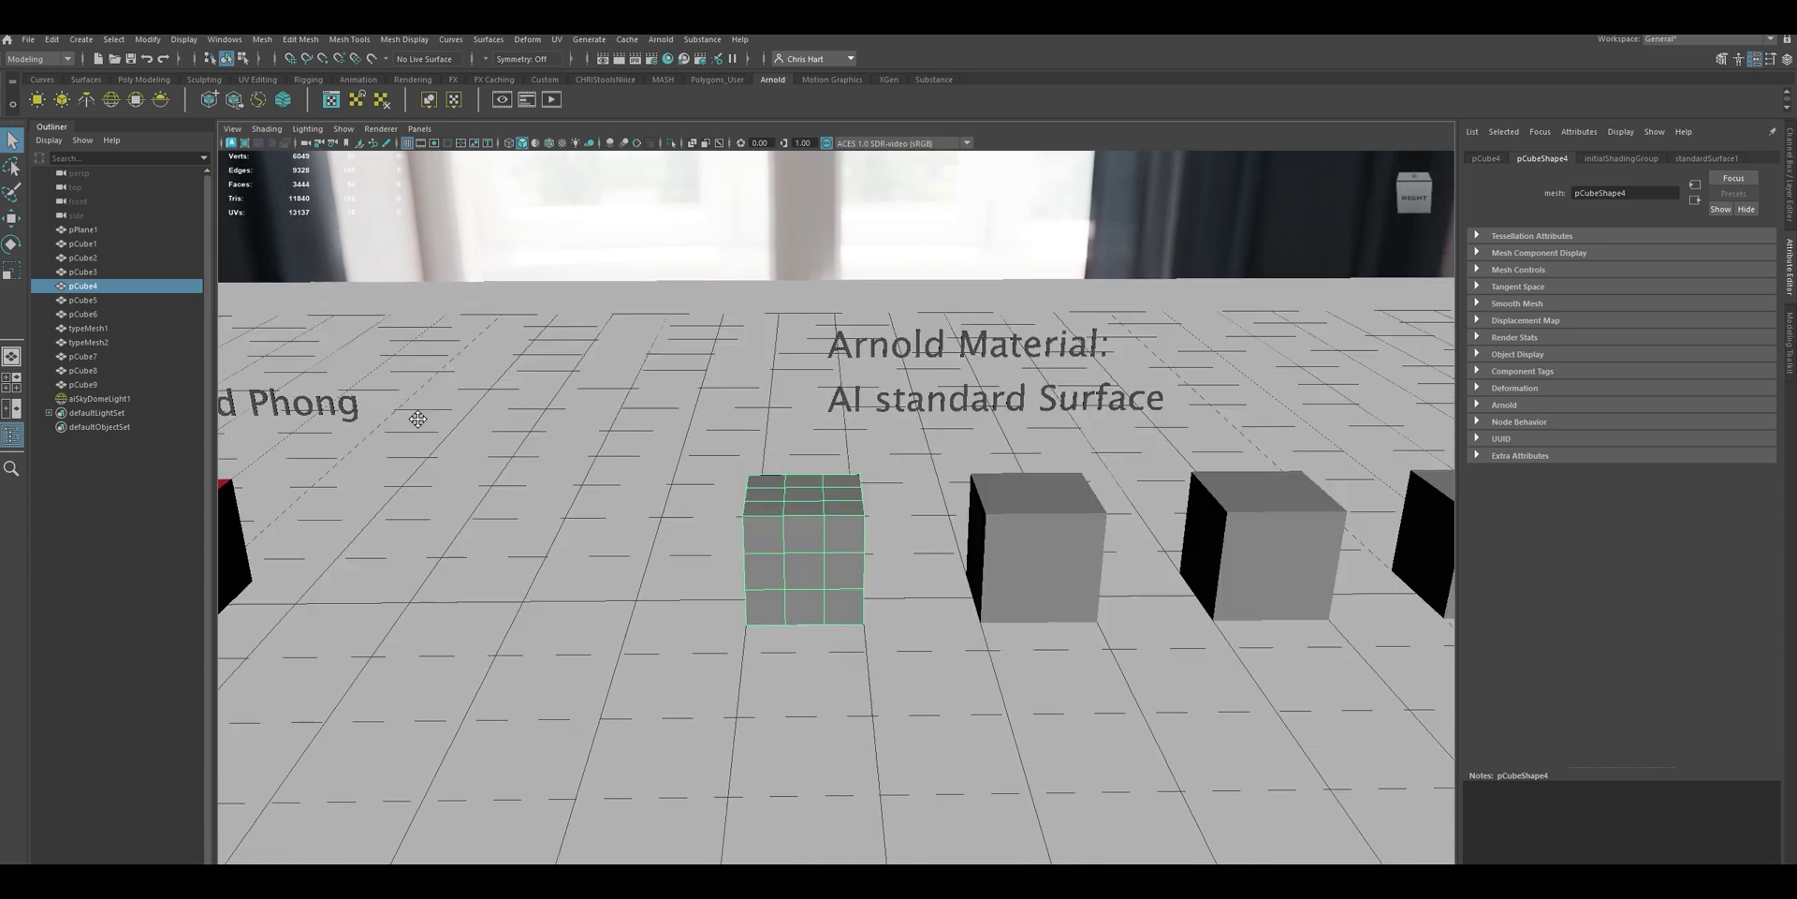
right_click(793, 508)
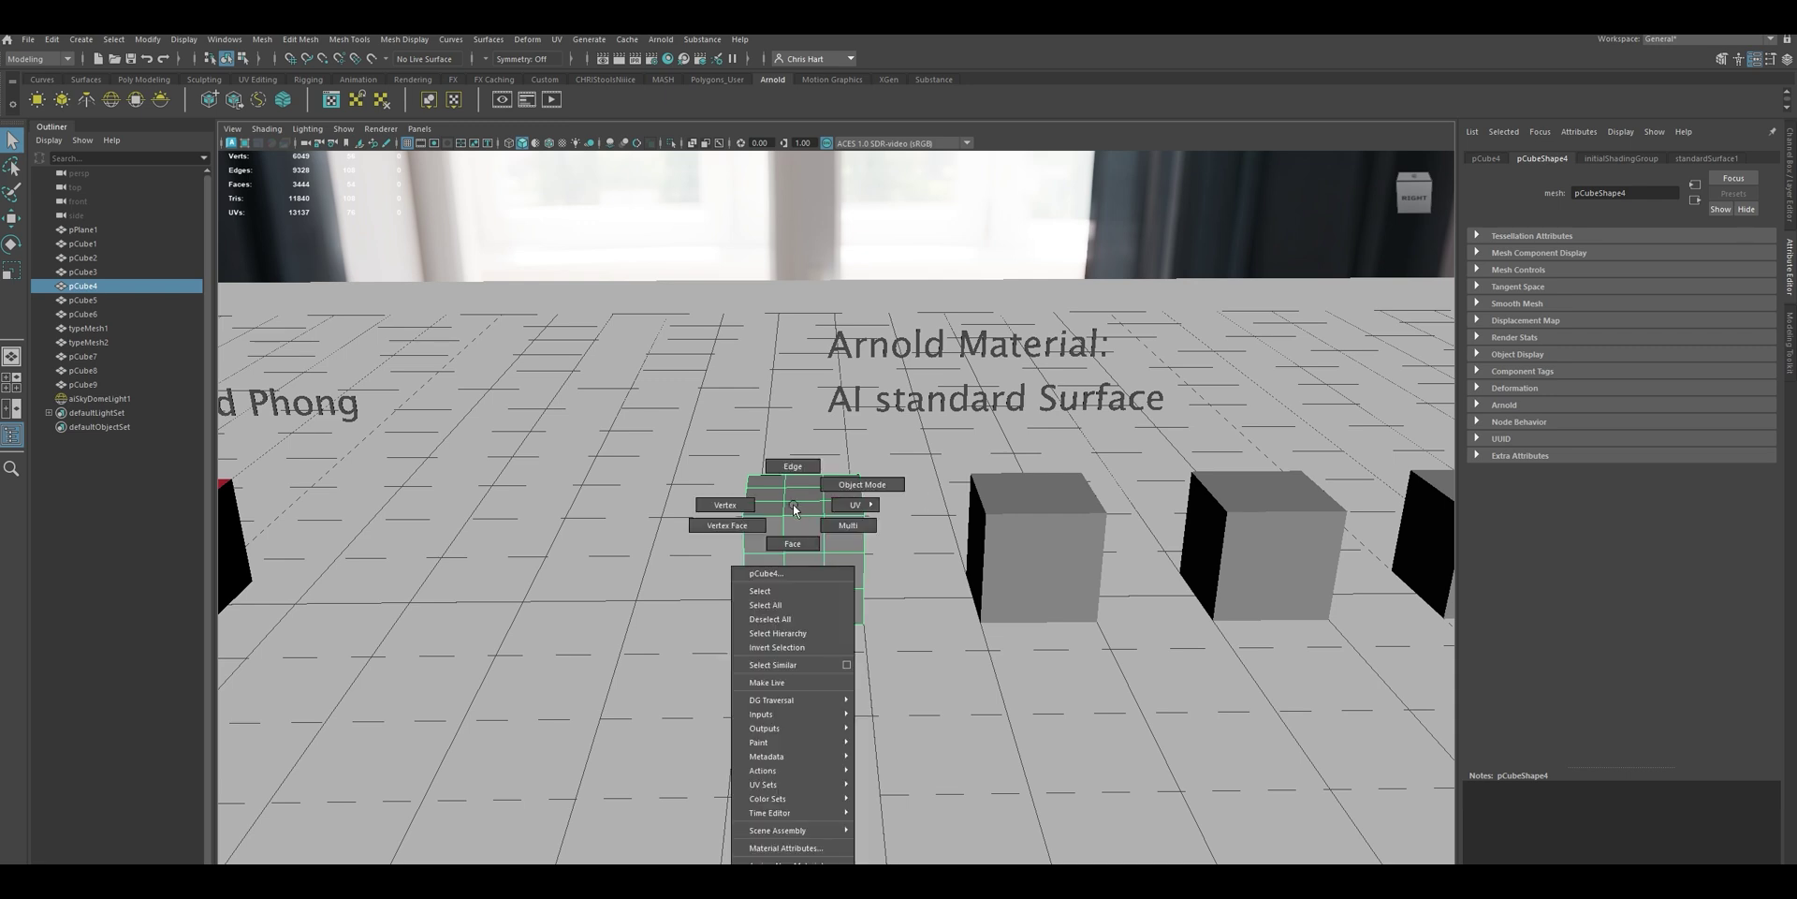
click(793, 861)
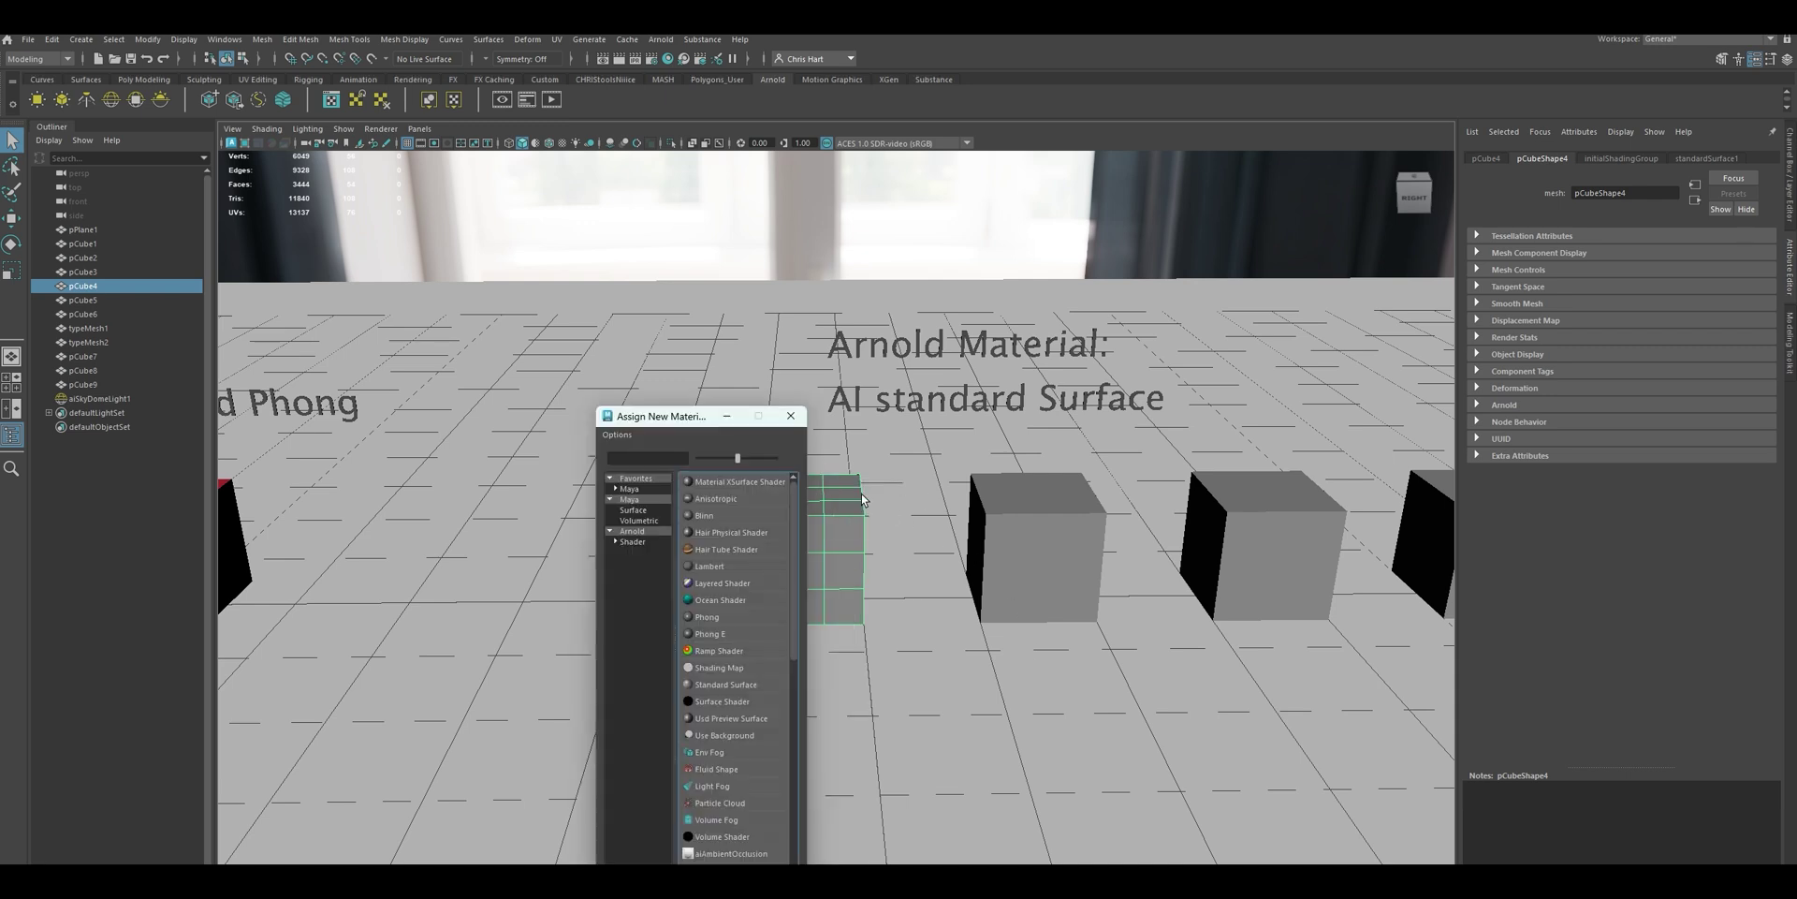
click(625, 532)
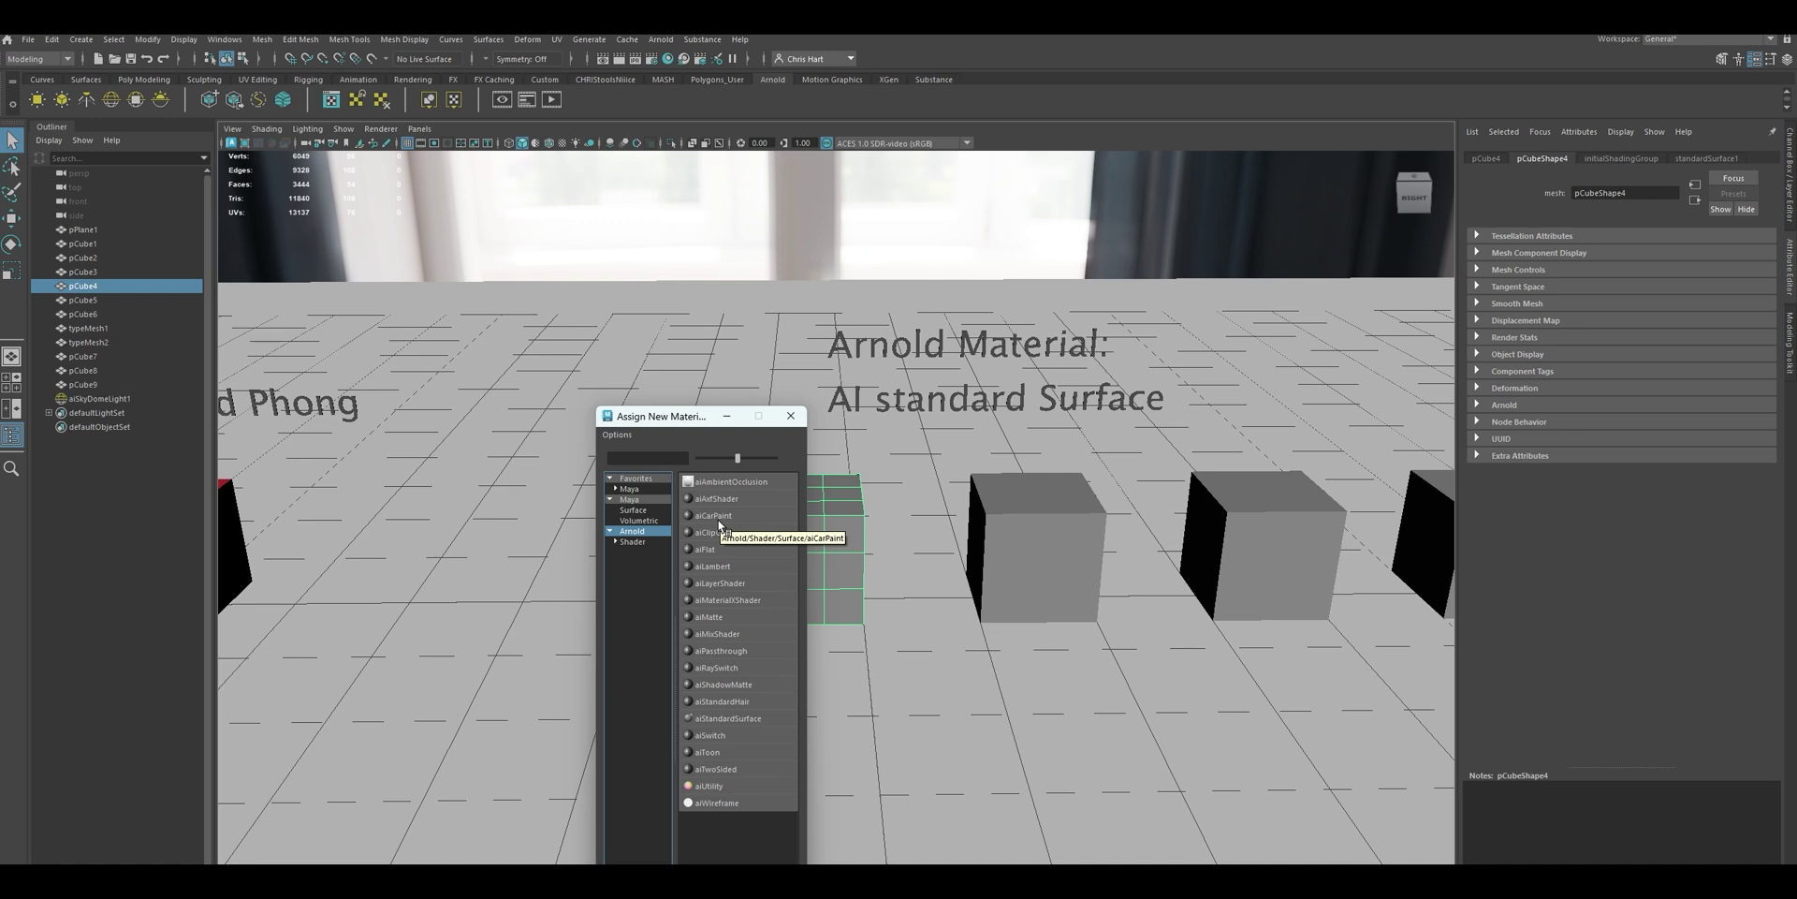
click(724, 717)
Frame the selected cube and rename its new Arnold material as red1
key(f)
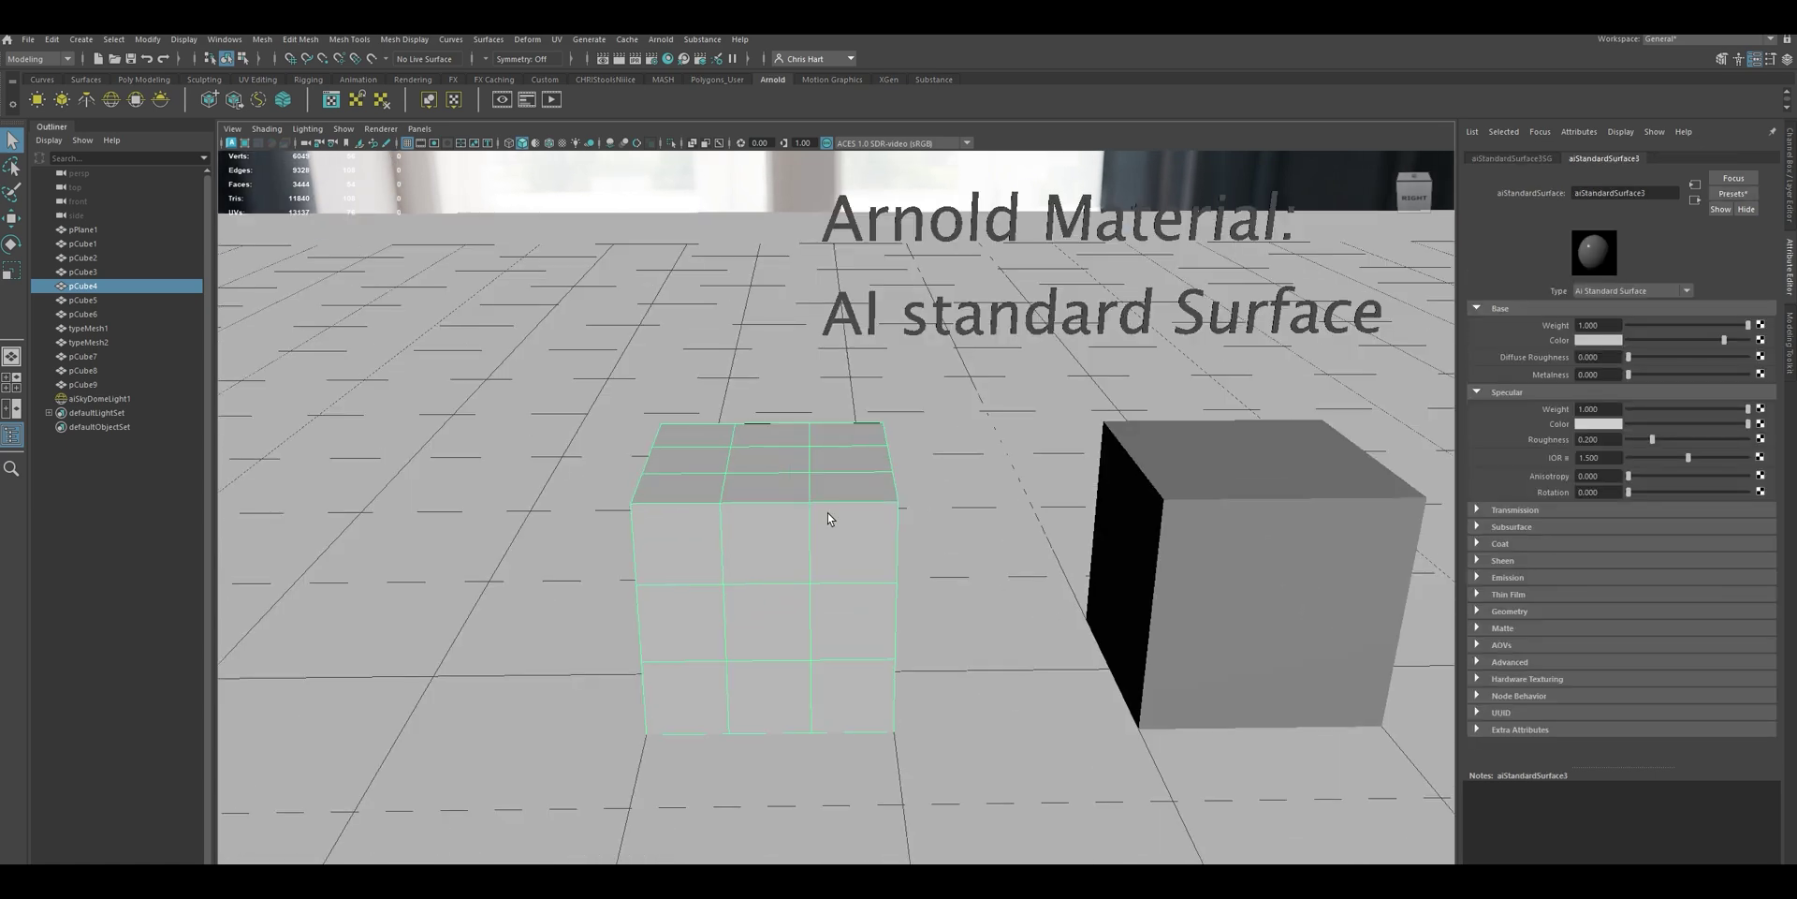
alt+drag(1112, 447, 1027, 449)
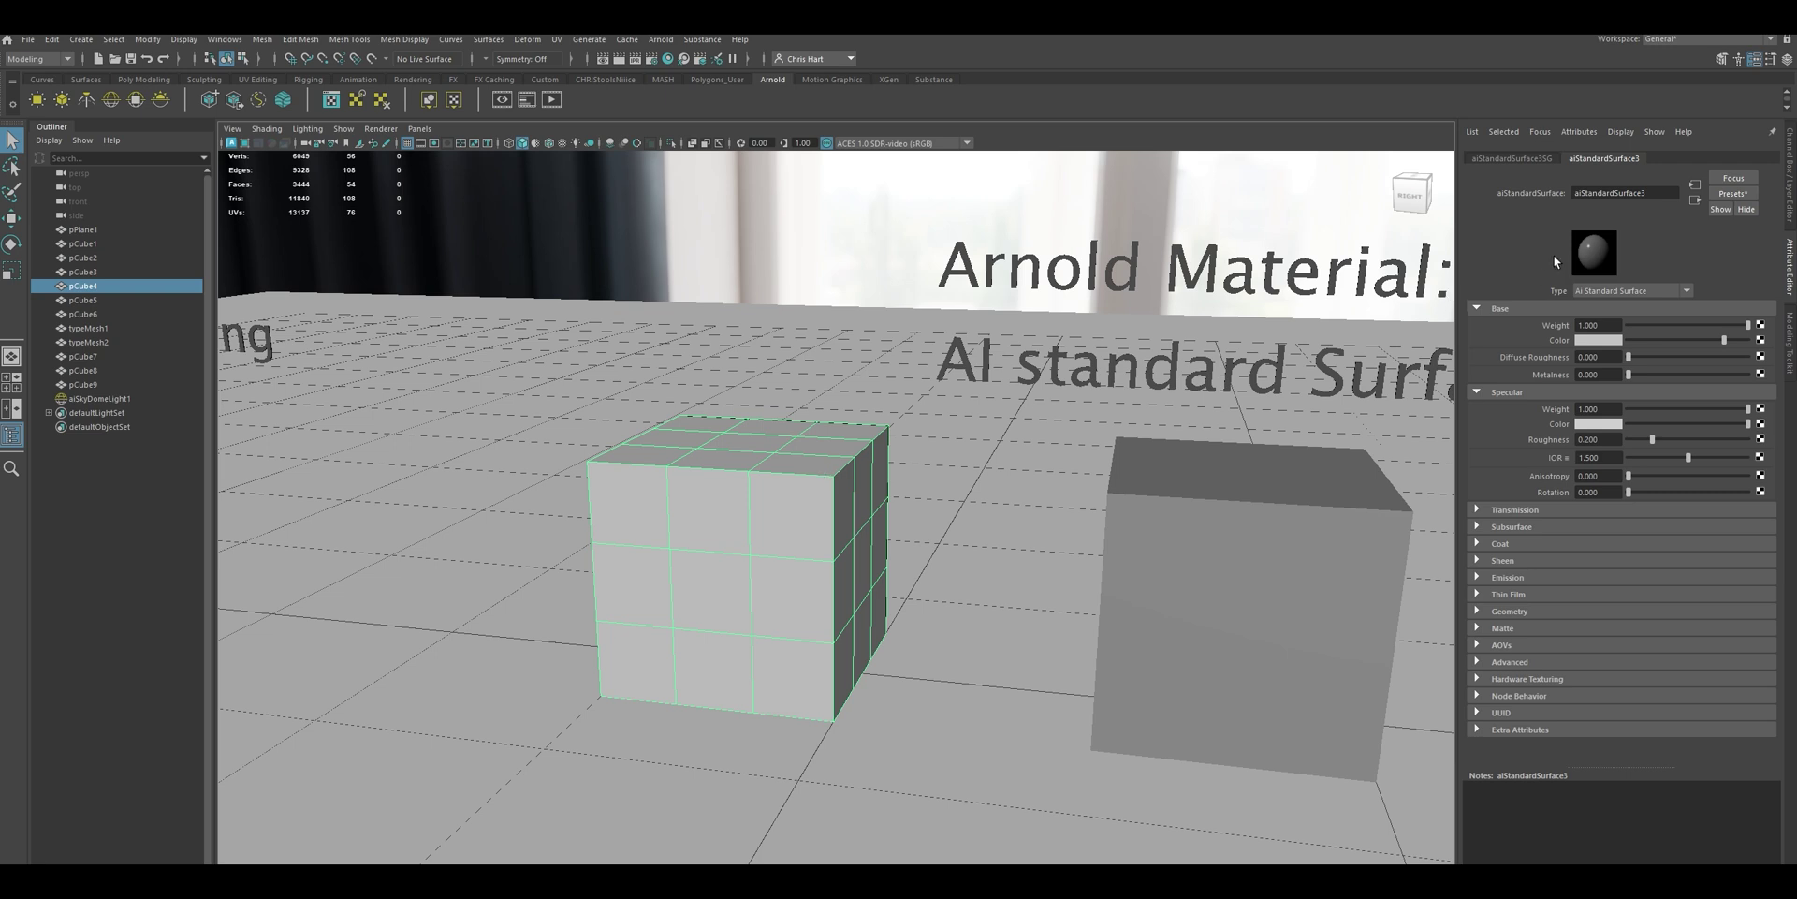
click(1630, 193)
double_click(1630, 193)
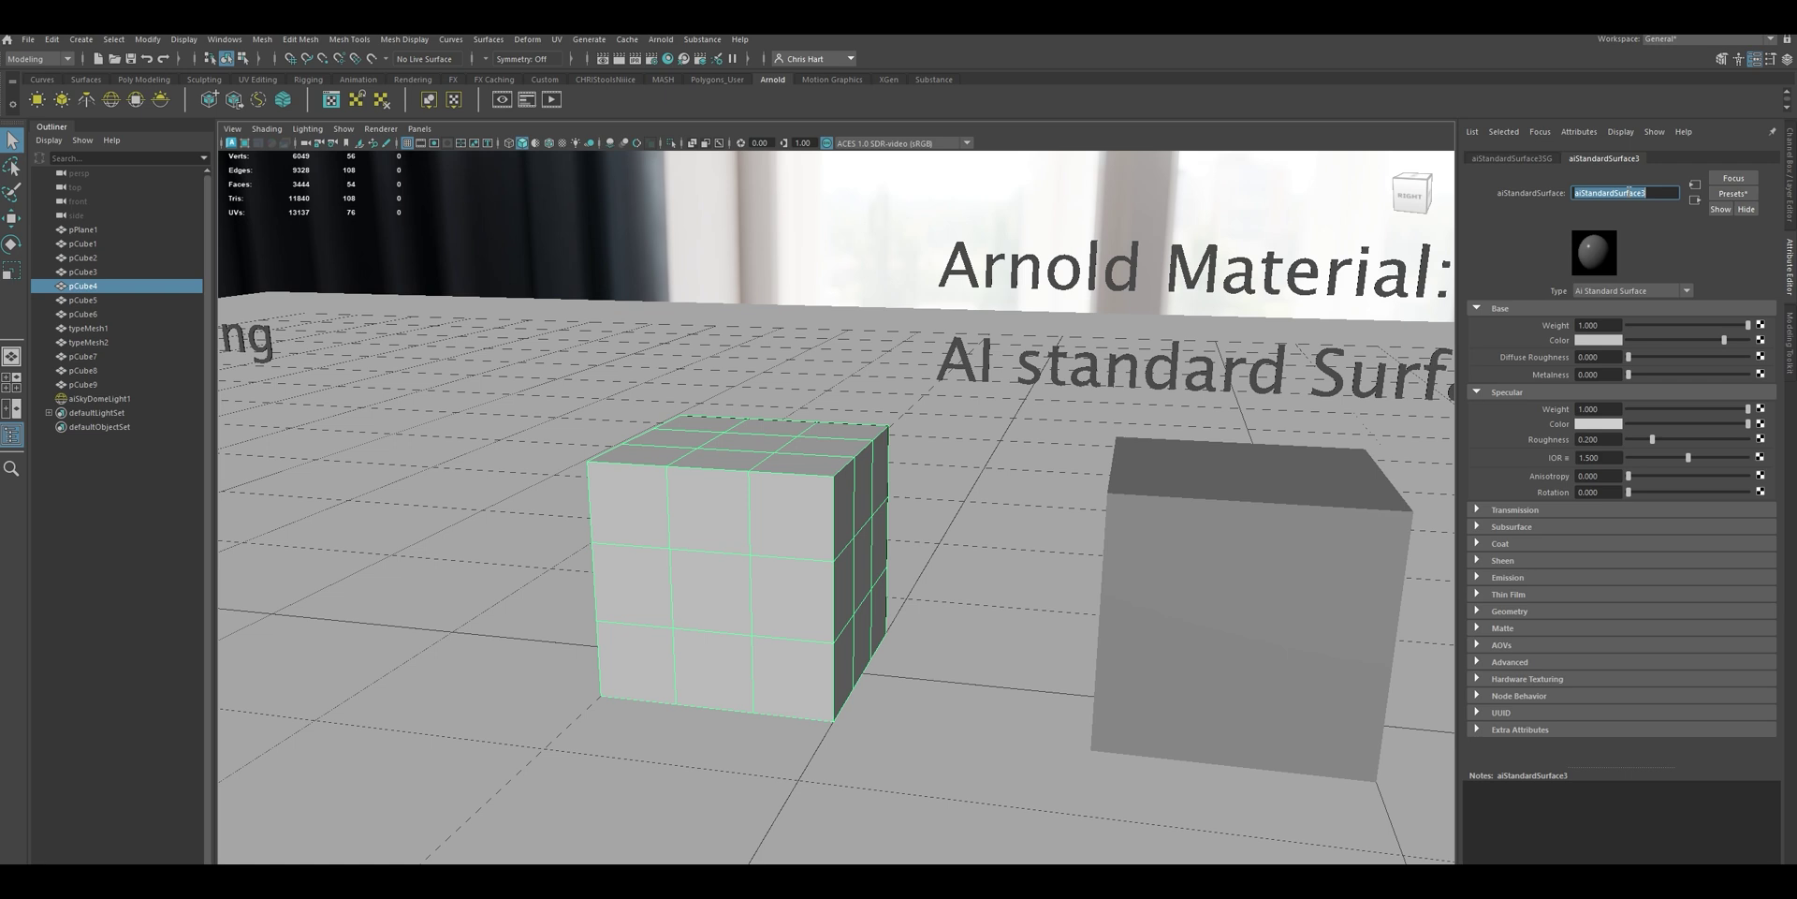
text(red1)
key(Return)
Select the ground plane, then reselect the first Arnold cube and bring back its red1 material attributes
alt+drag(842, 421, 950, 403)
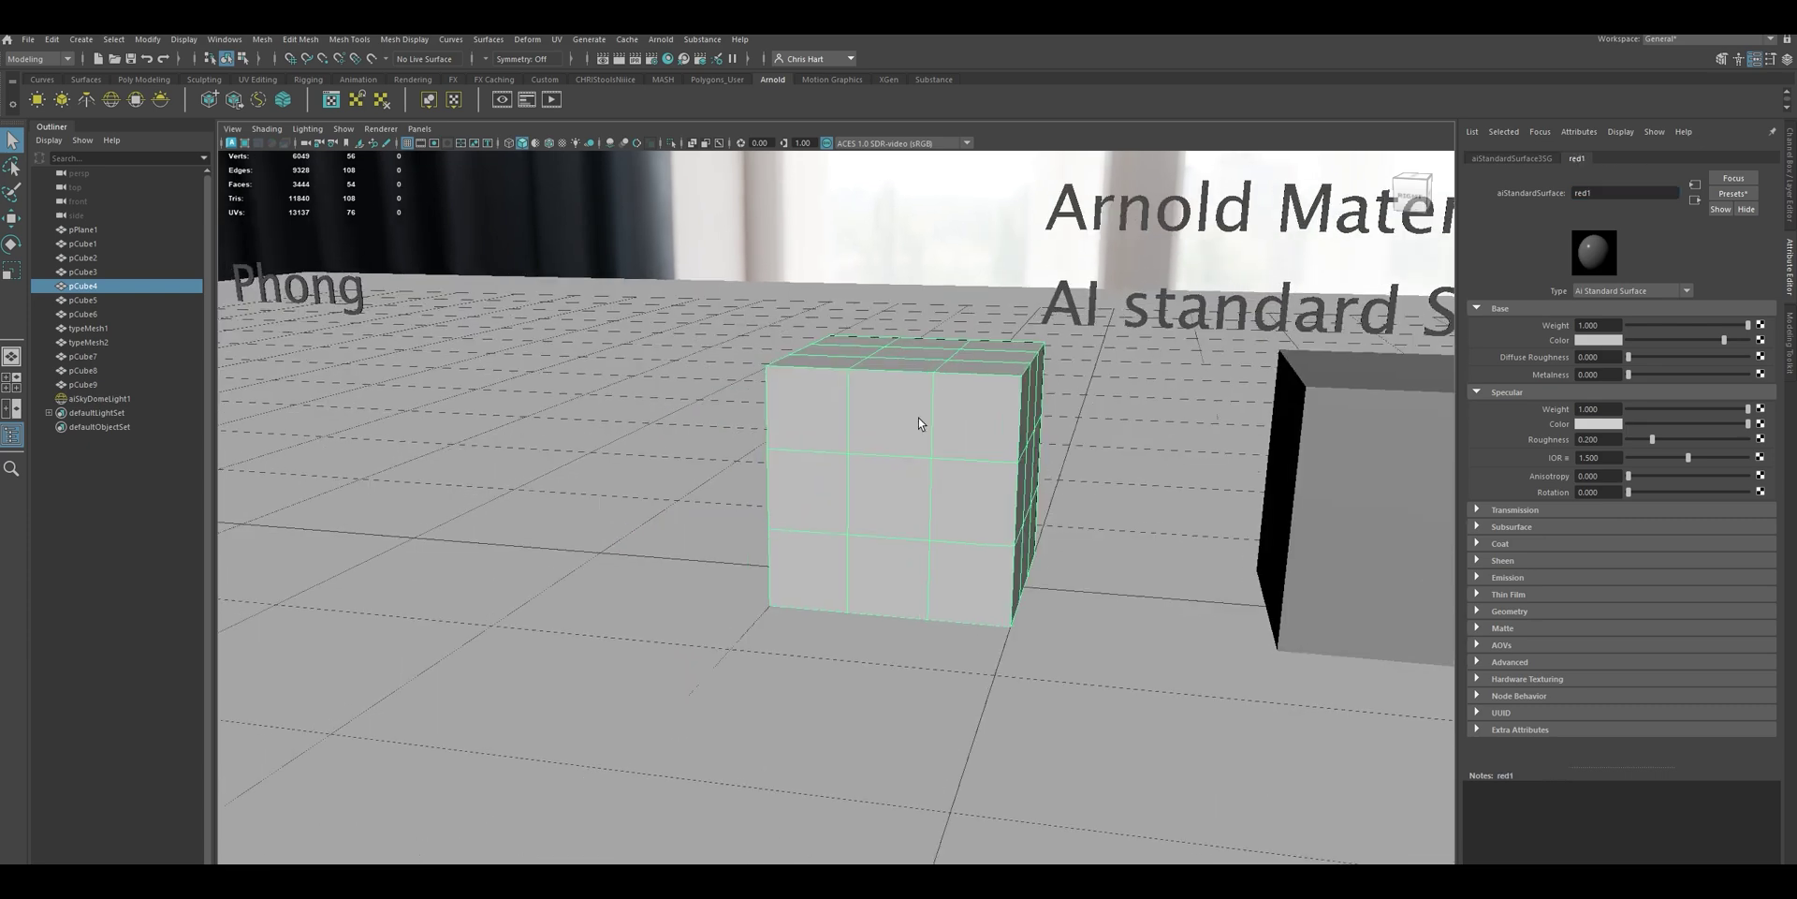
click(924, 422)
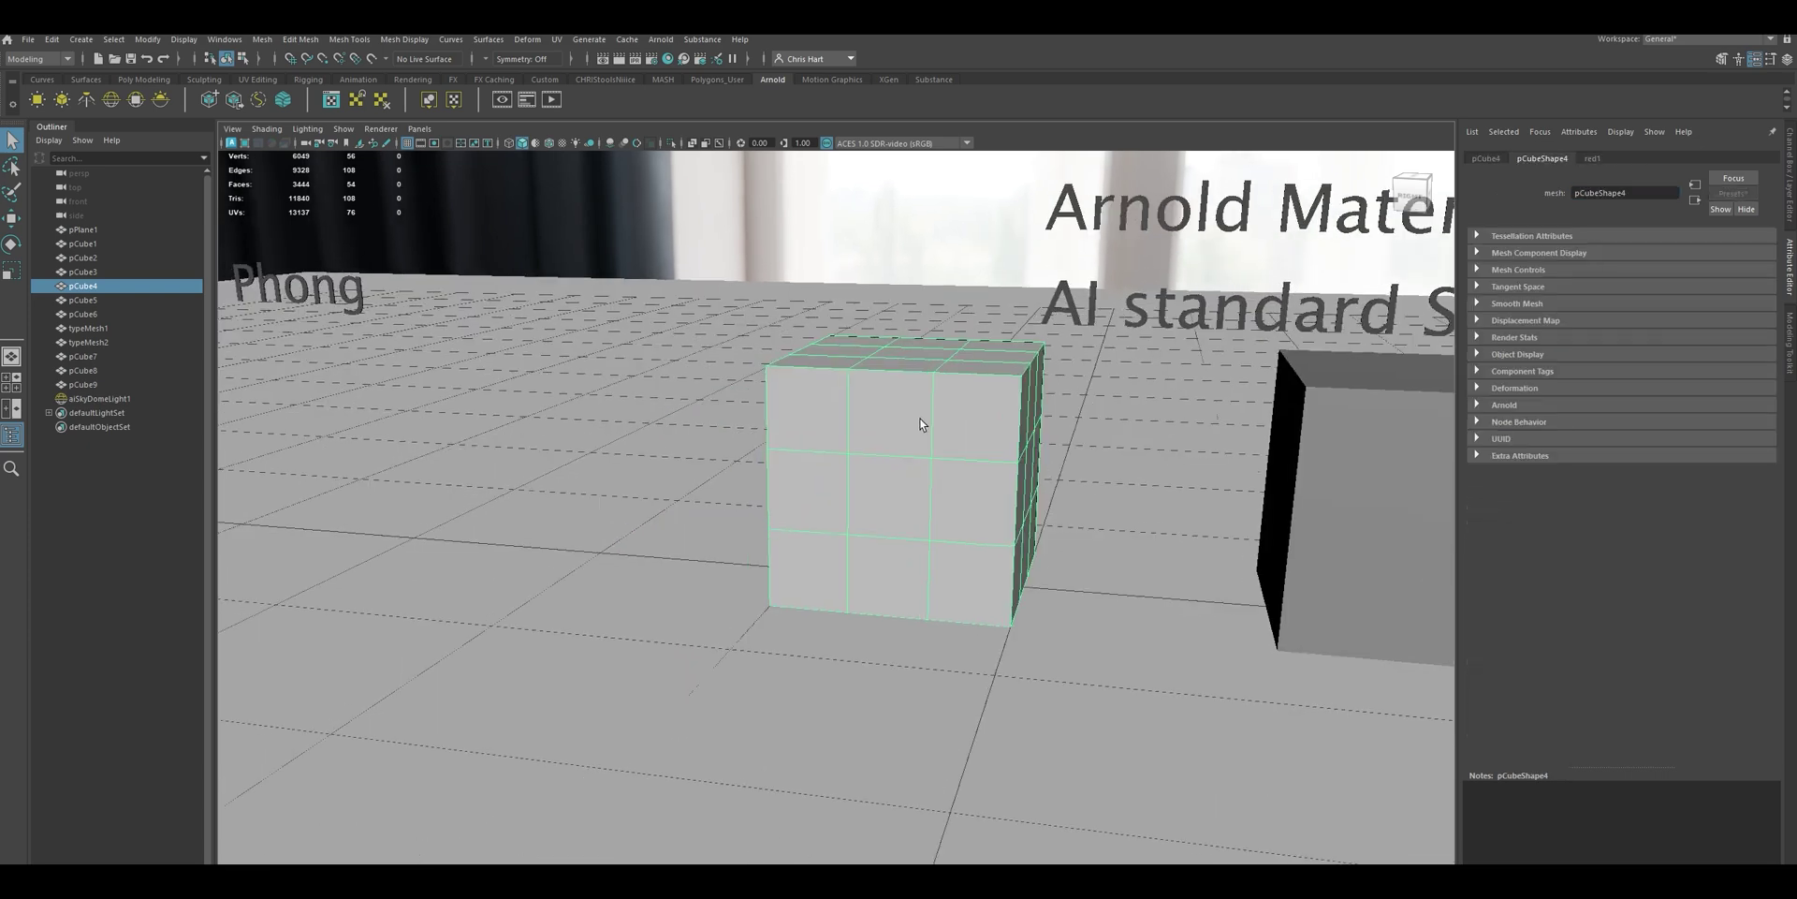
click(1113, 401)
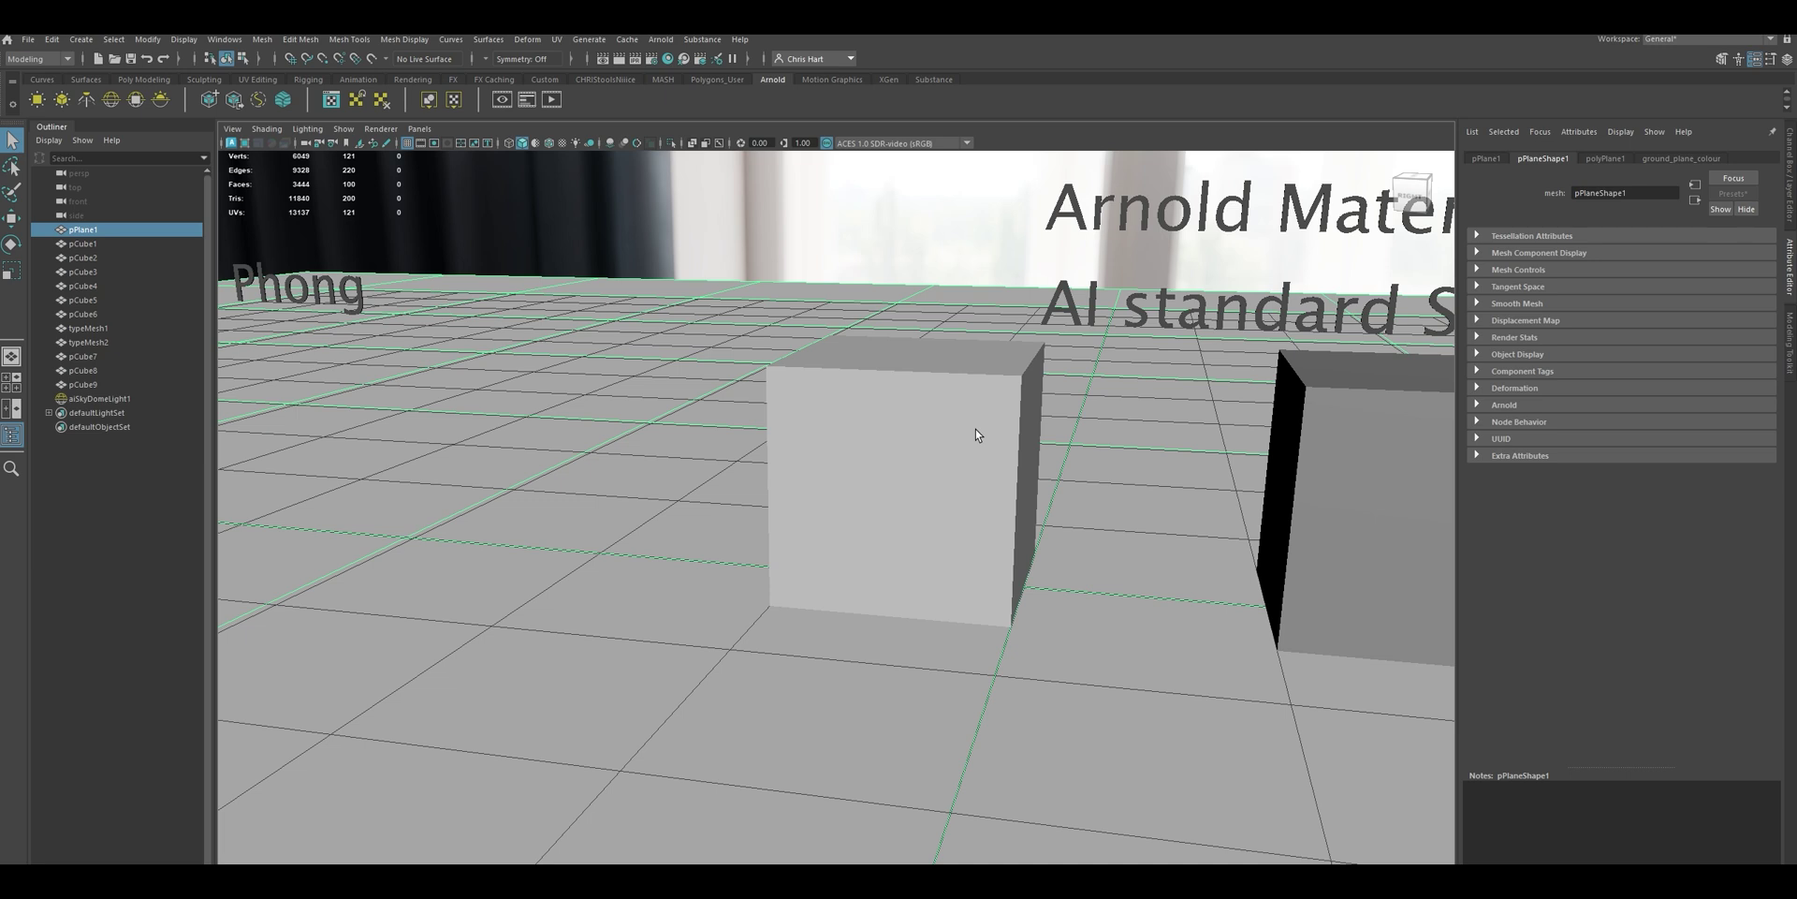
click(931, 434)
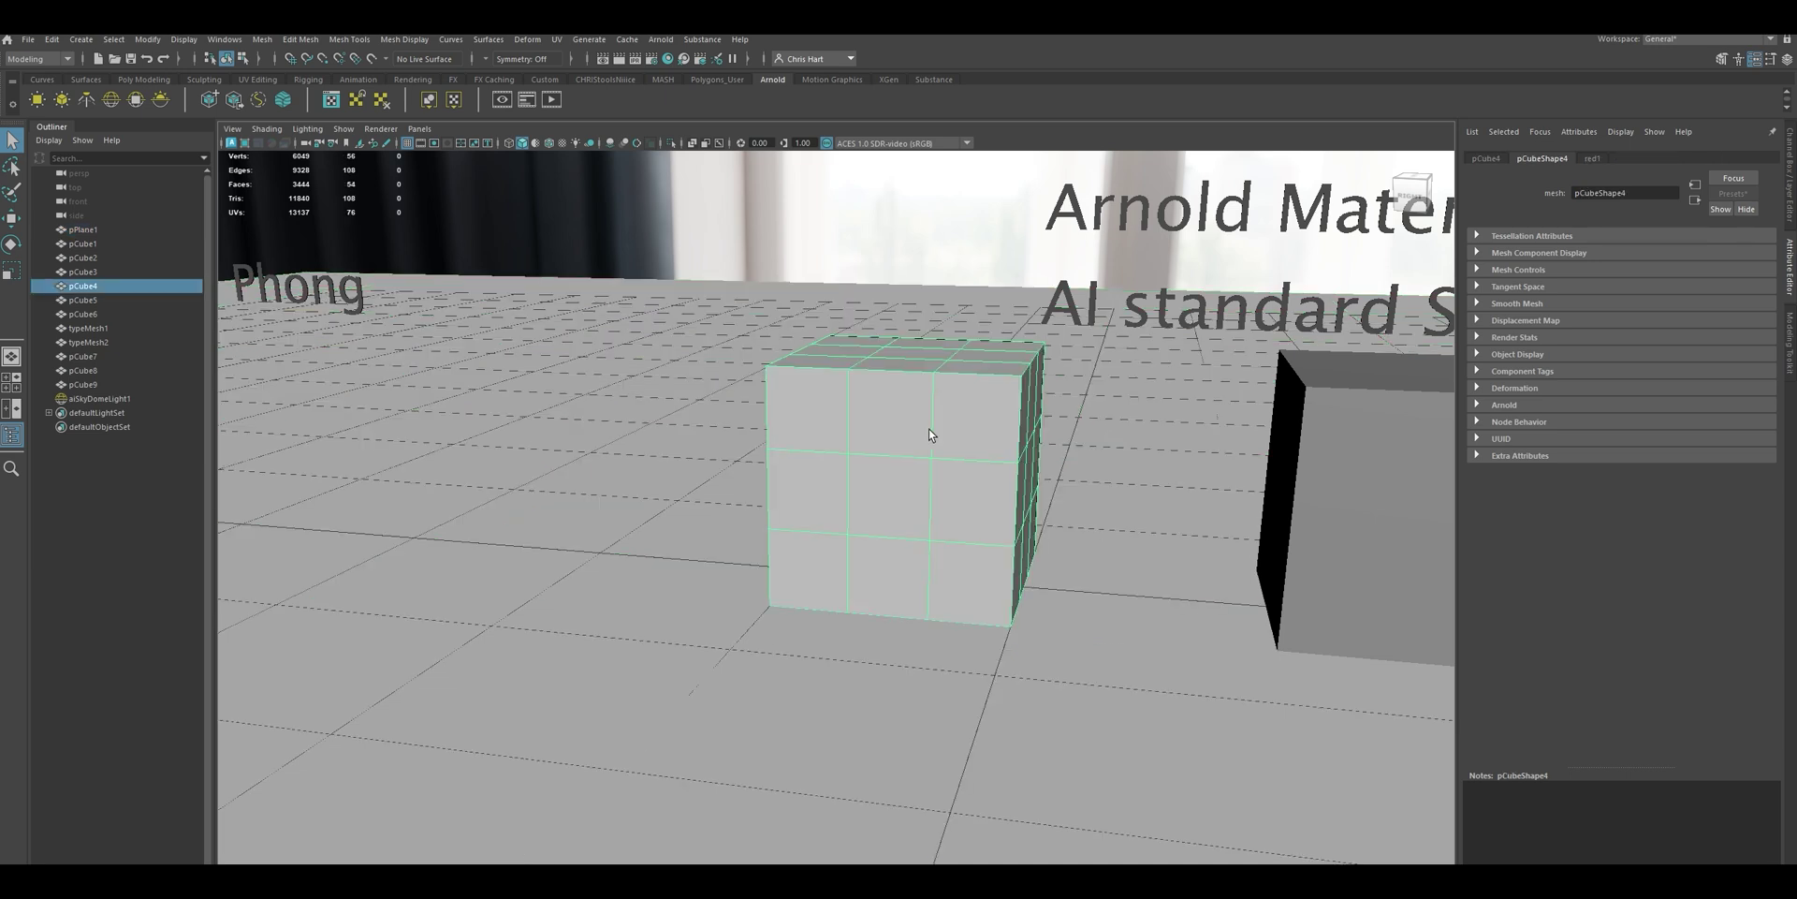
click(1590, 157)
click(1543, 159)
click(1590, 158)
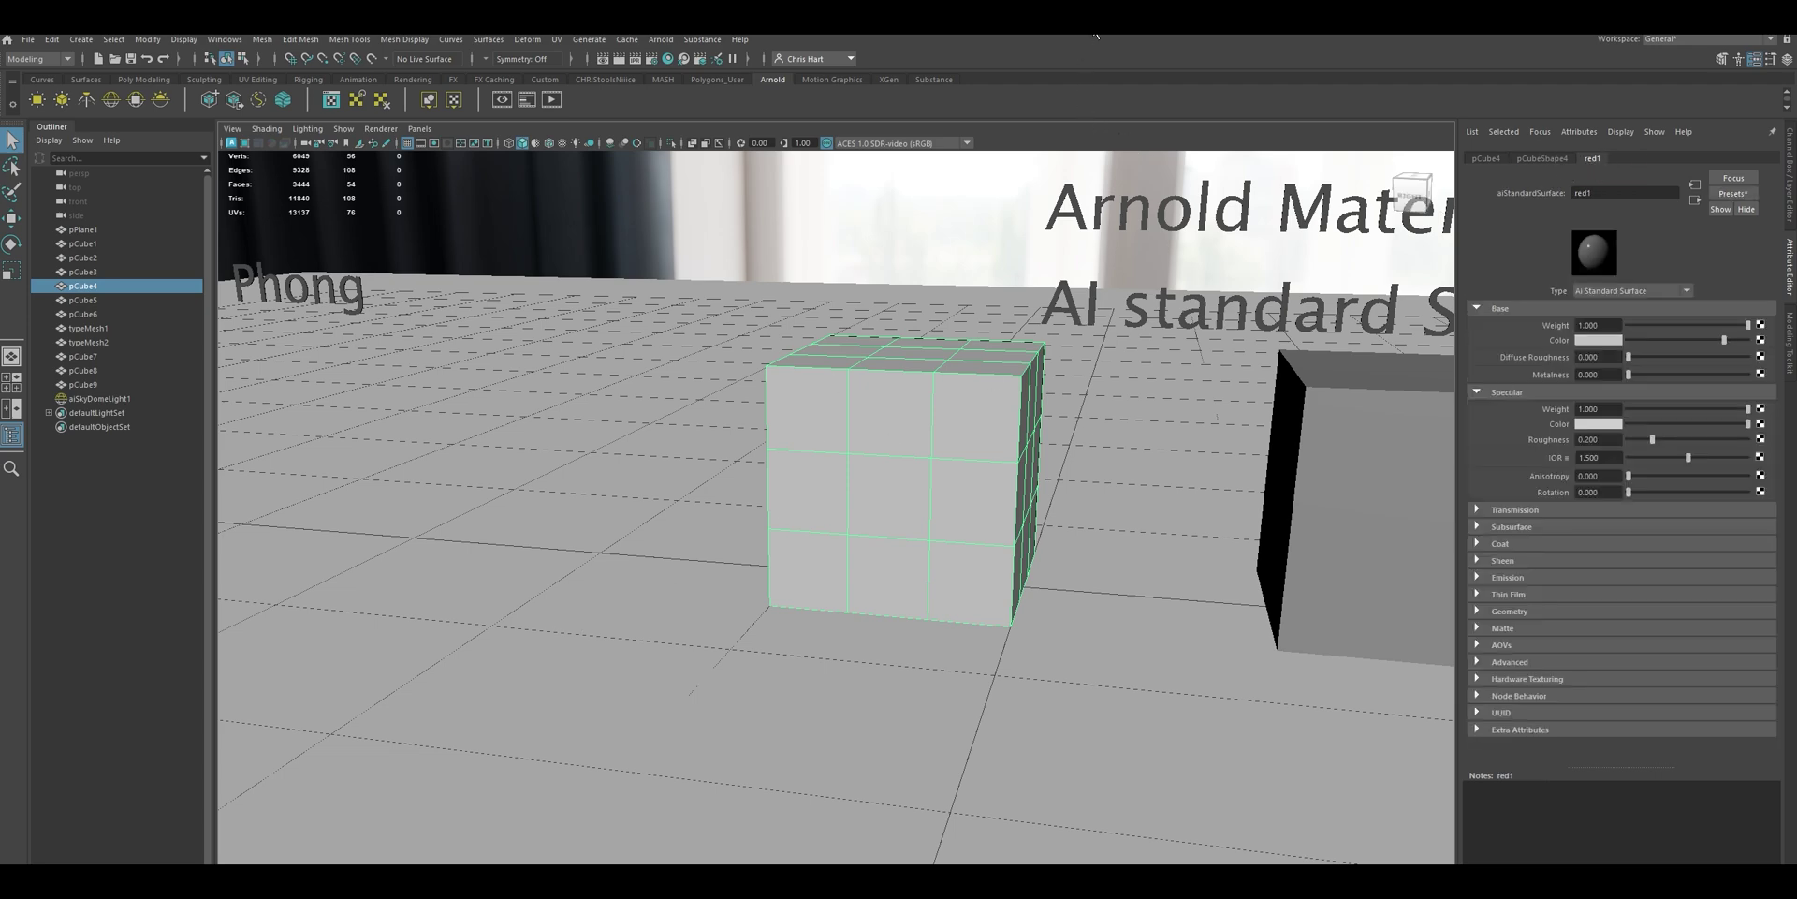
Reopen the Arnold RenderView, start rendering the first Arnold cube and place the render window beside it in the viewport
drag(1094, 31, 1060, 6)
click(503, 99)
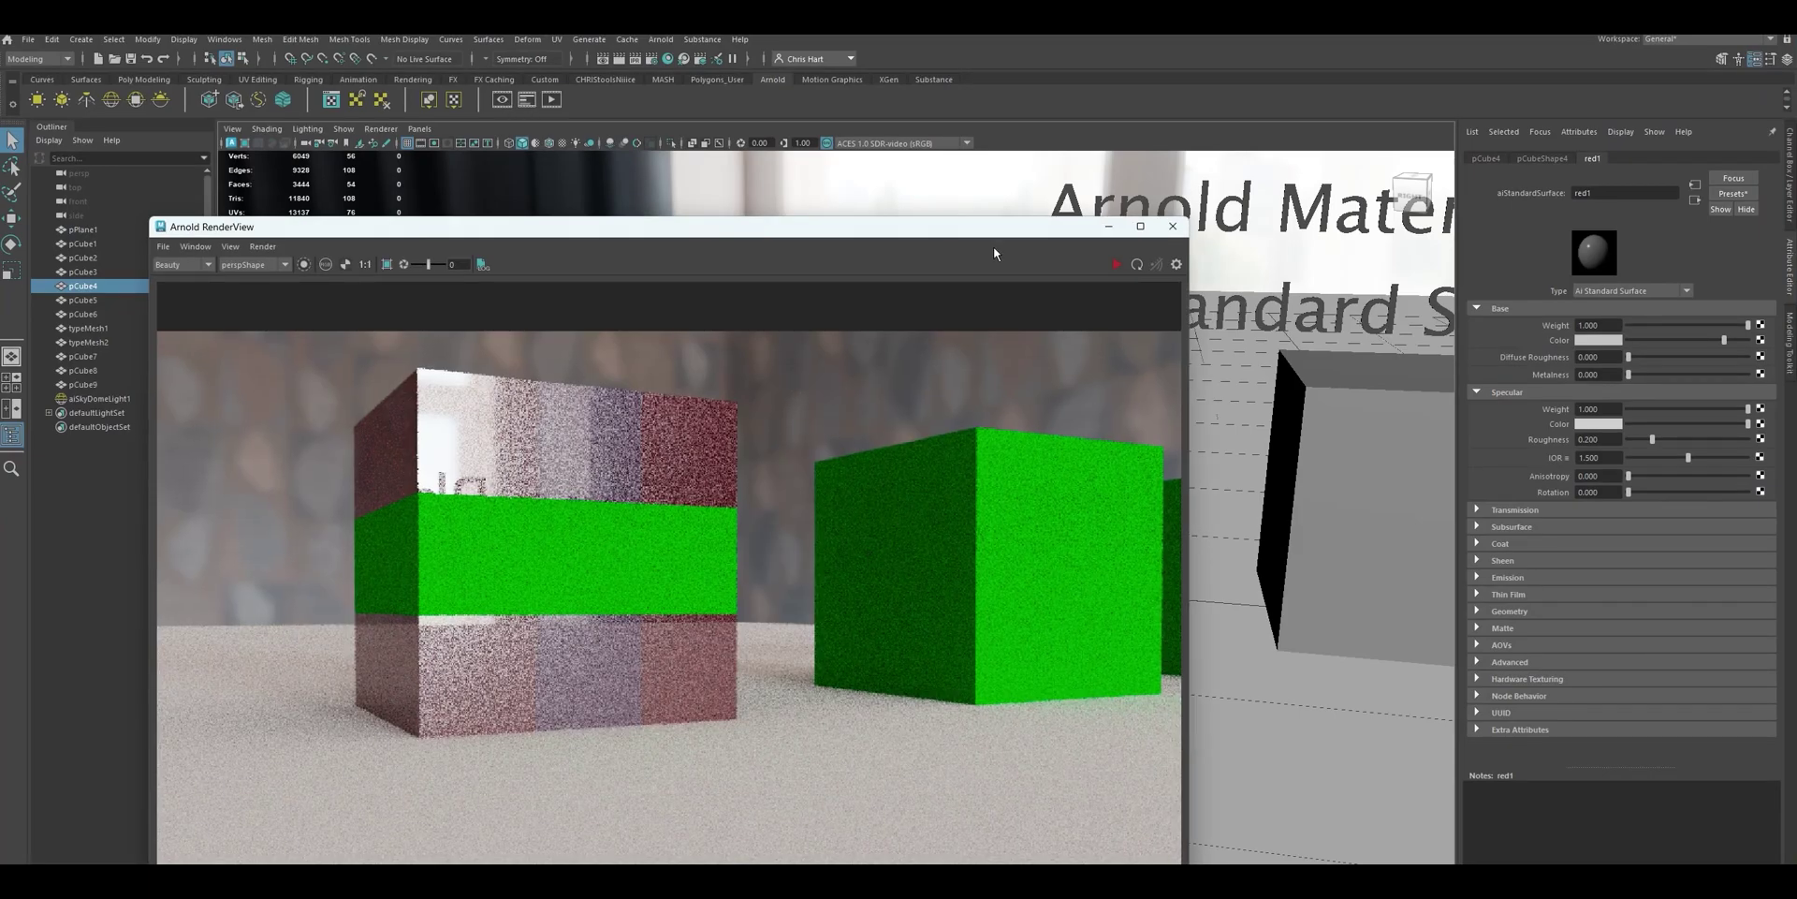
click(1115, 264)
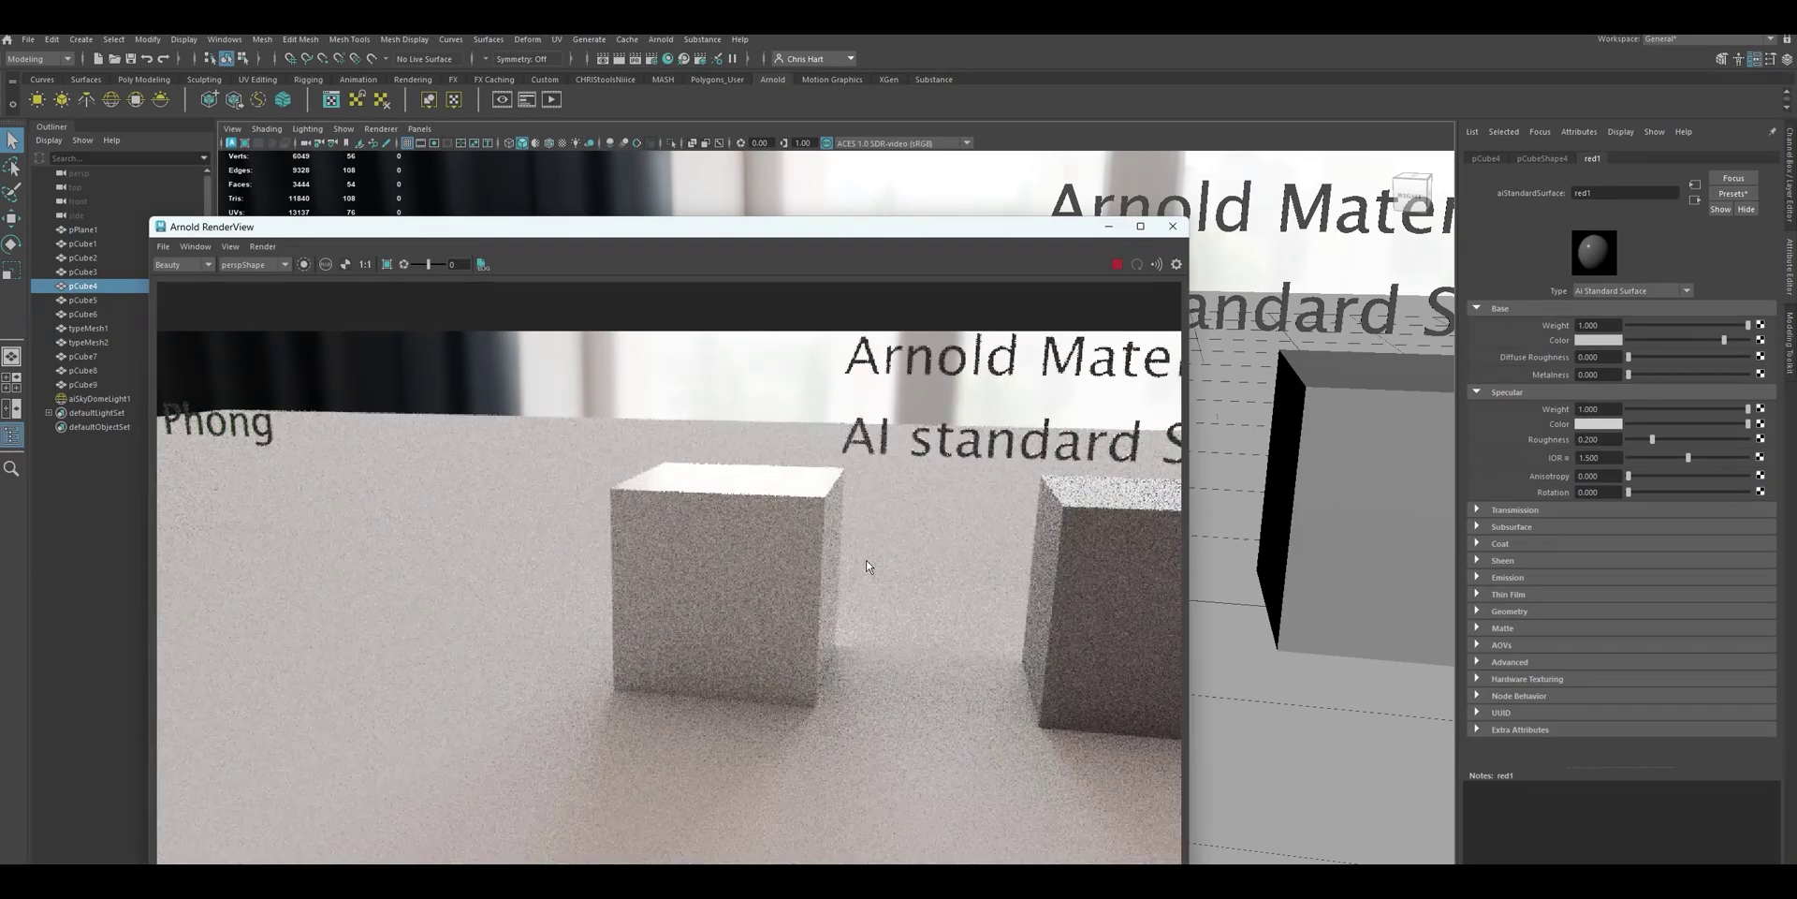
mouse_move(1344, 513)
alt+mouse_down()
mouse_move(1316, 502)
mouse_move(1334, 526)
alt+mouse_up()
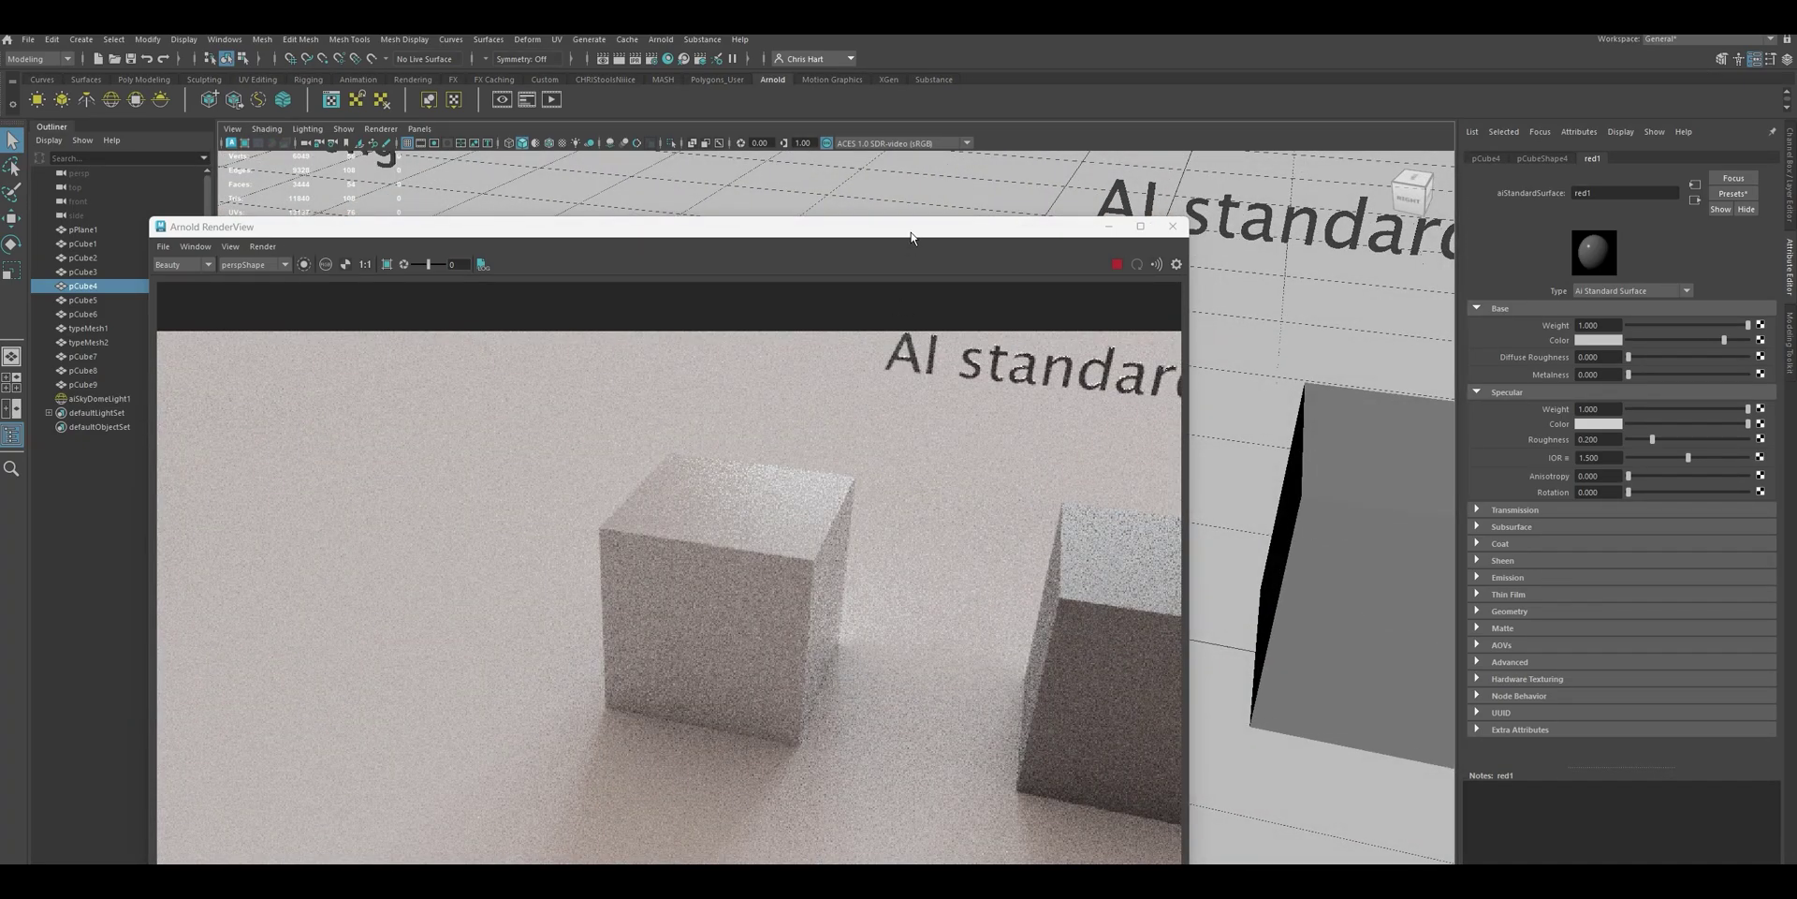
drag(912, 233, 593, 165)
click(939, 389)
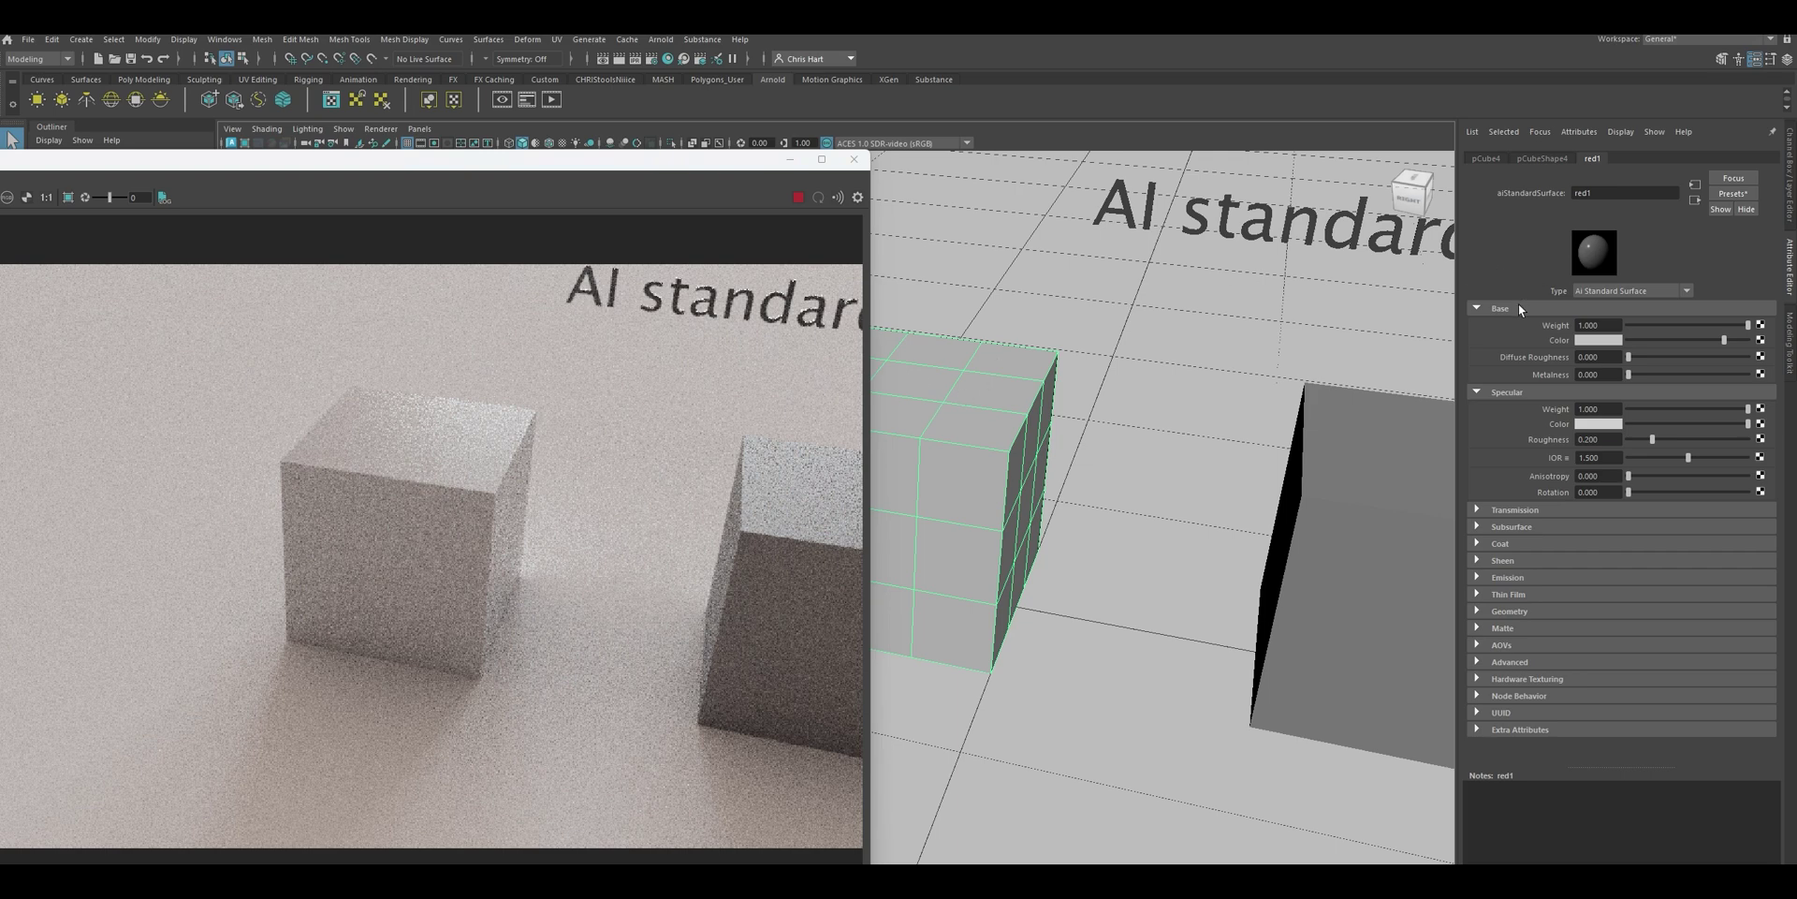
Set the red1 material's base color to pure red and view the cube close up
click(1606, 341)
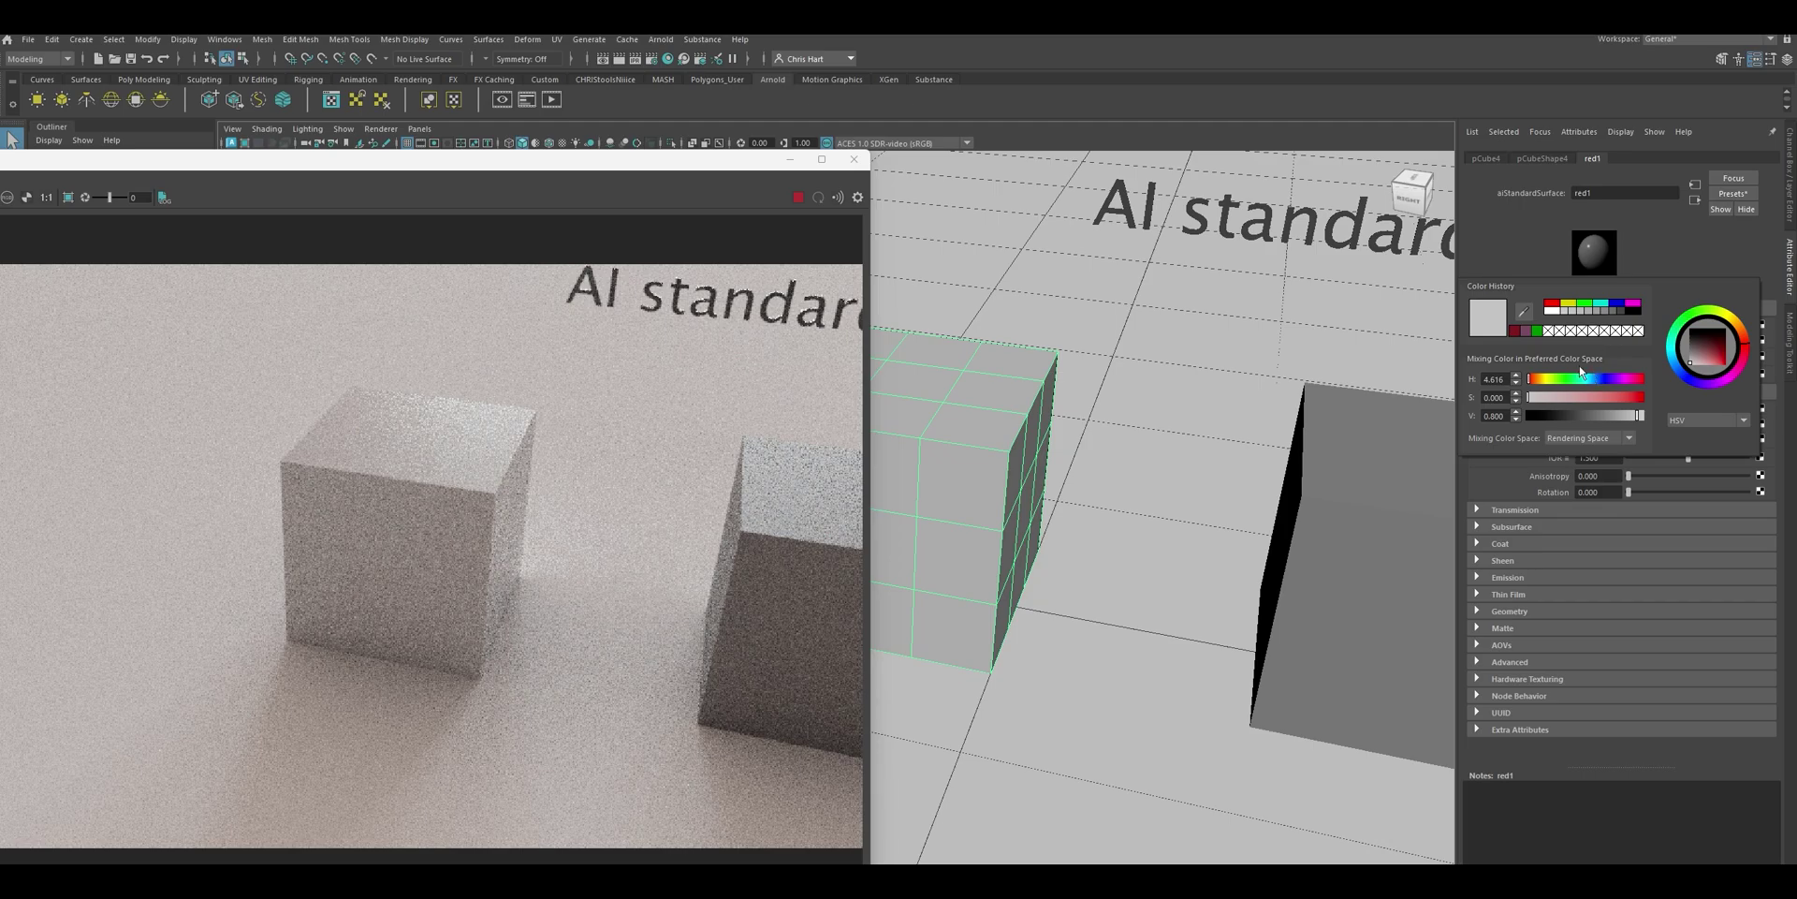
click(1552, 305)
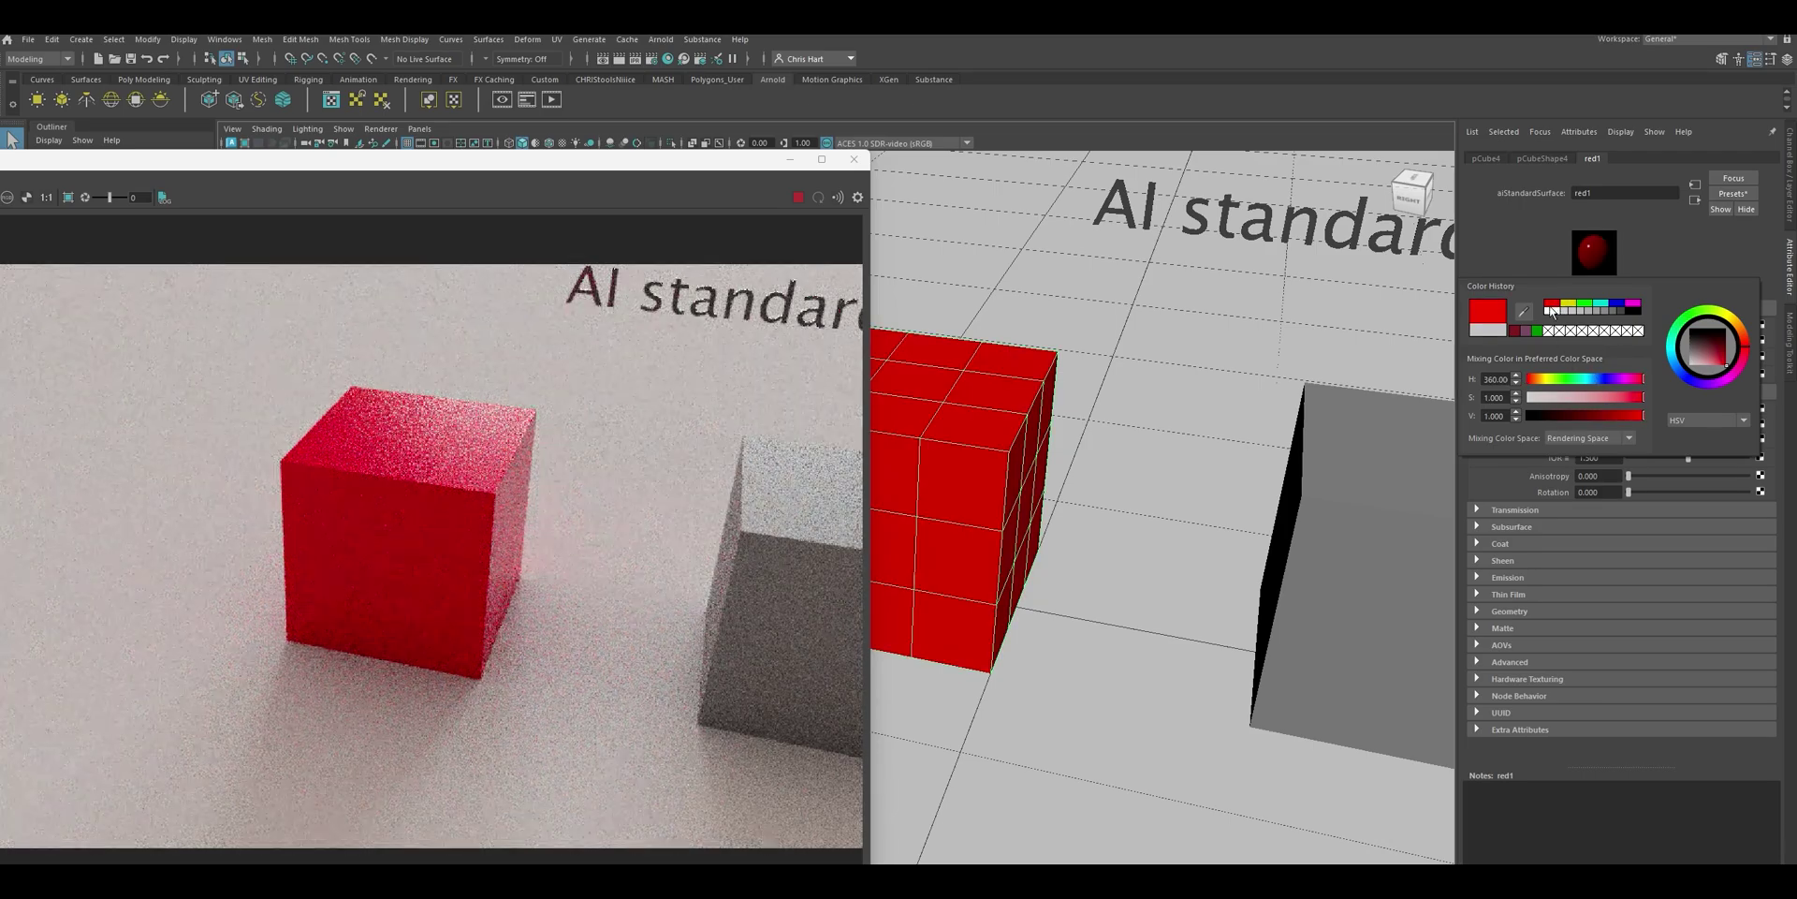
scroll(1094, 518, up, 5)
alt+drag(1094, 518, 1067, 505)
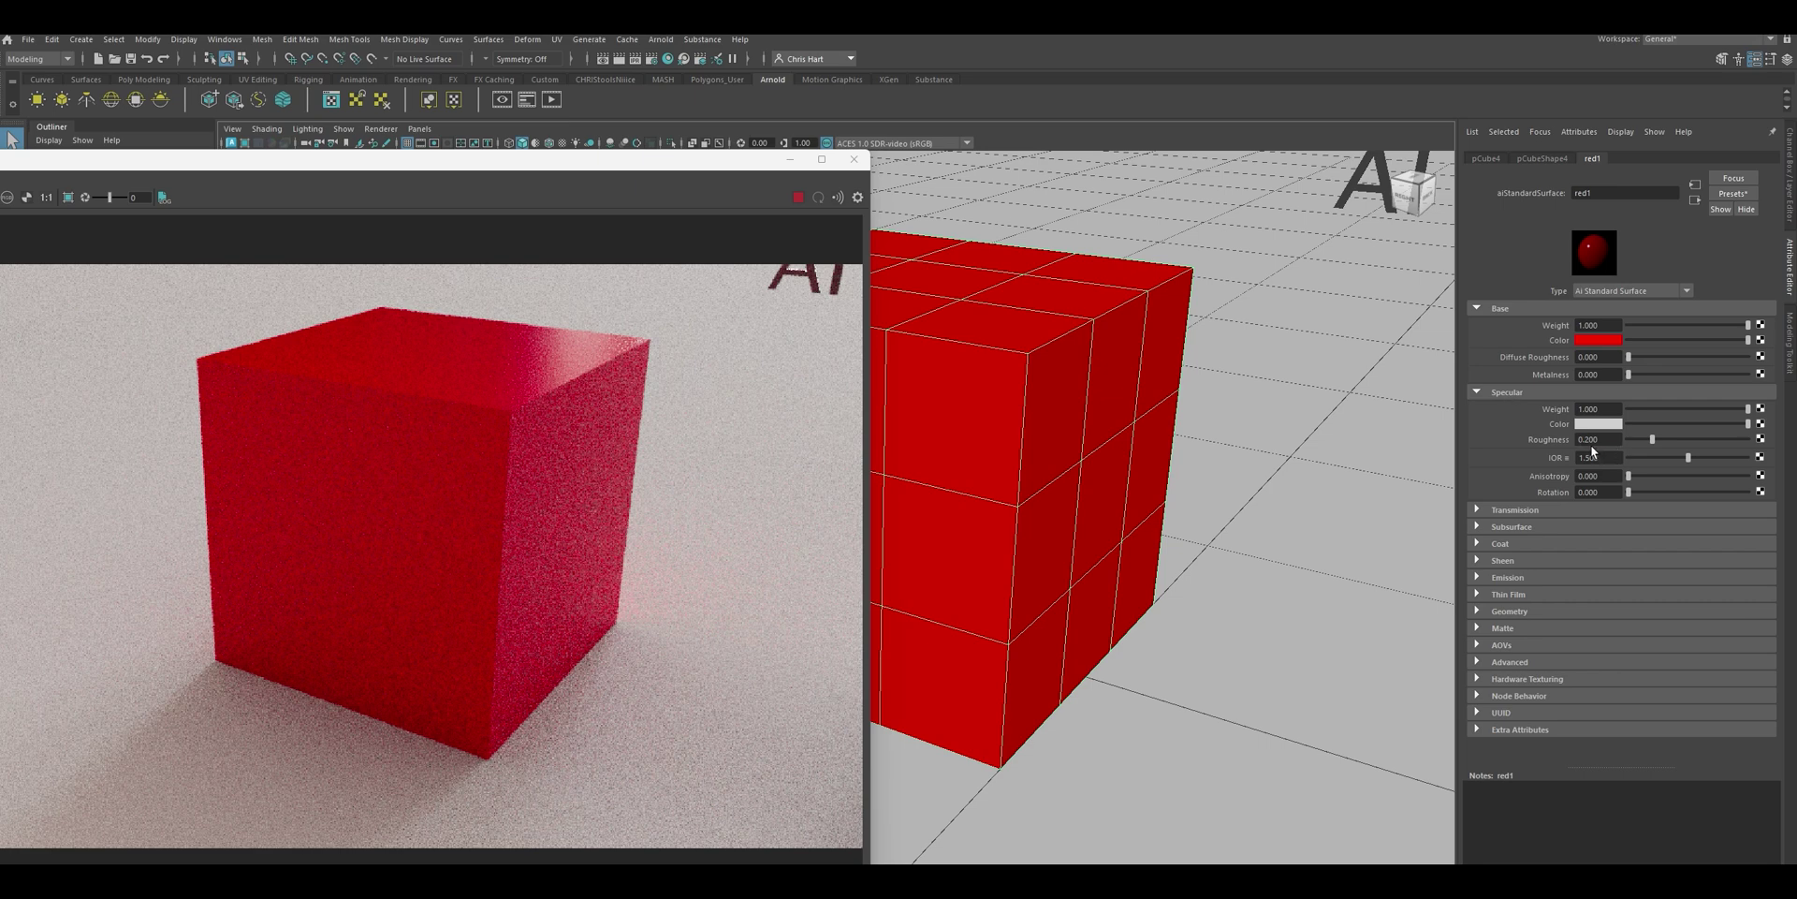
Set the red1 material's specular roughness to 0 and view the cube's reflections from several angles
double_click(1614, 442)
text(0)
key(Return)
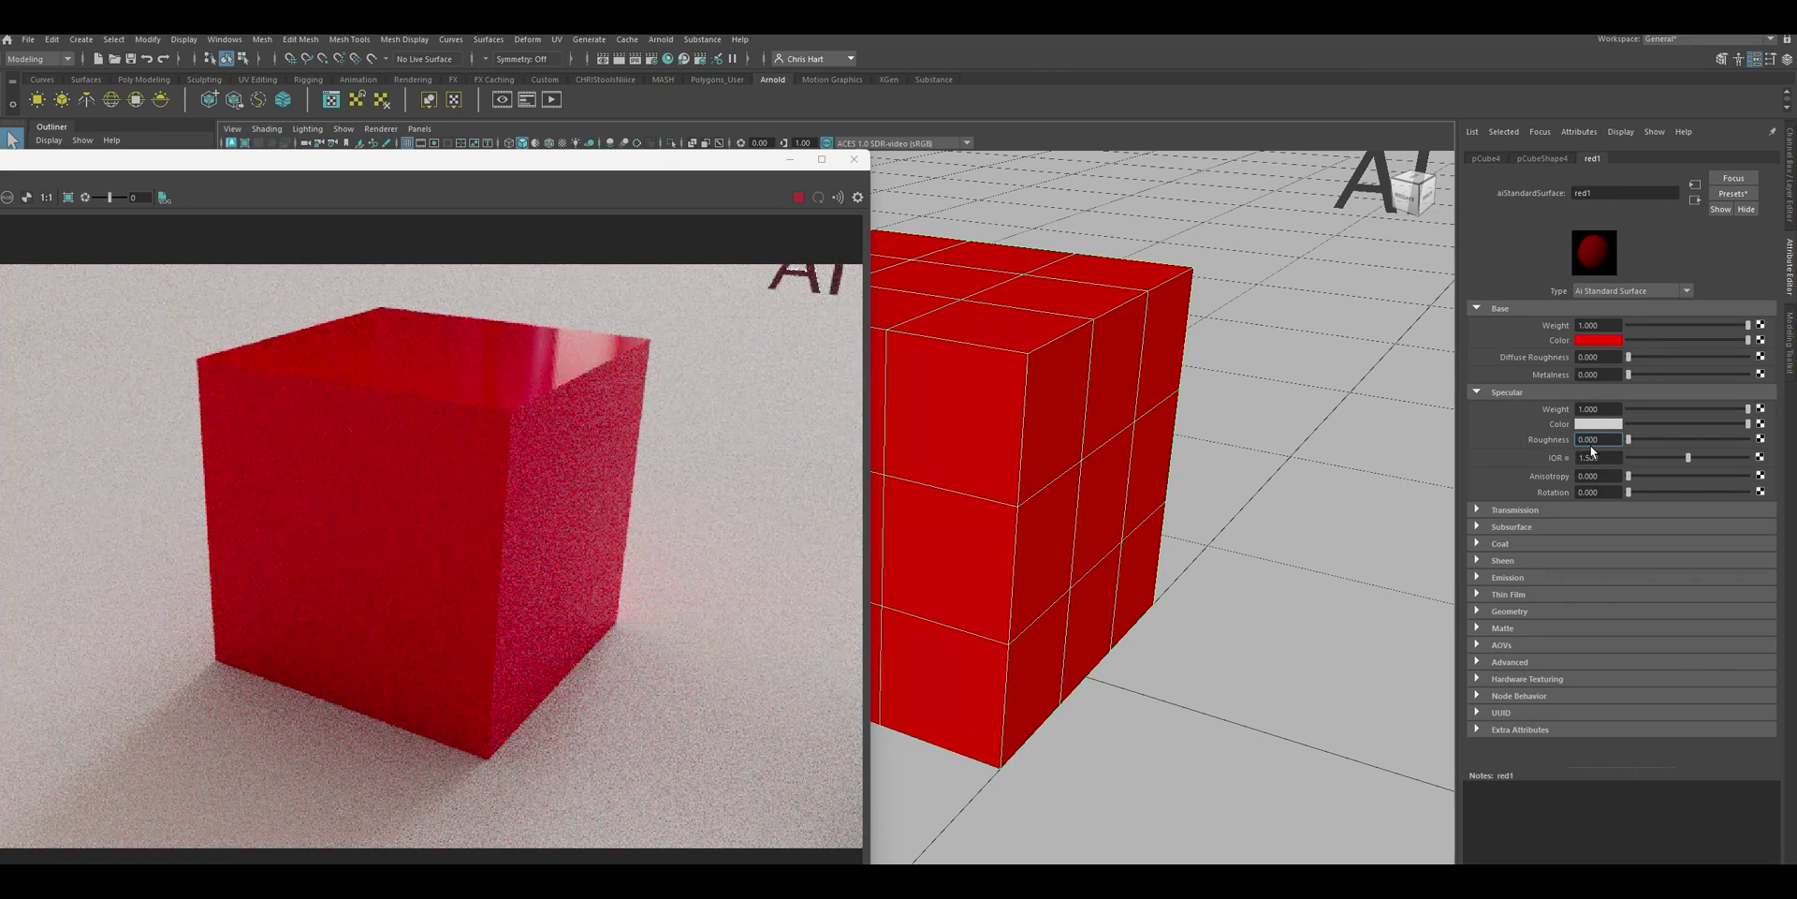
alt+drag(1199, 466, 1271, 449)
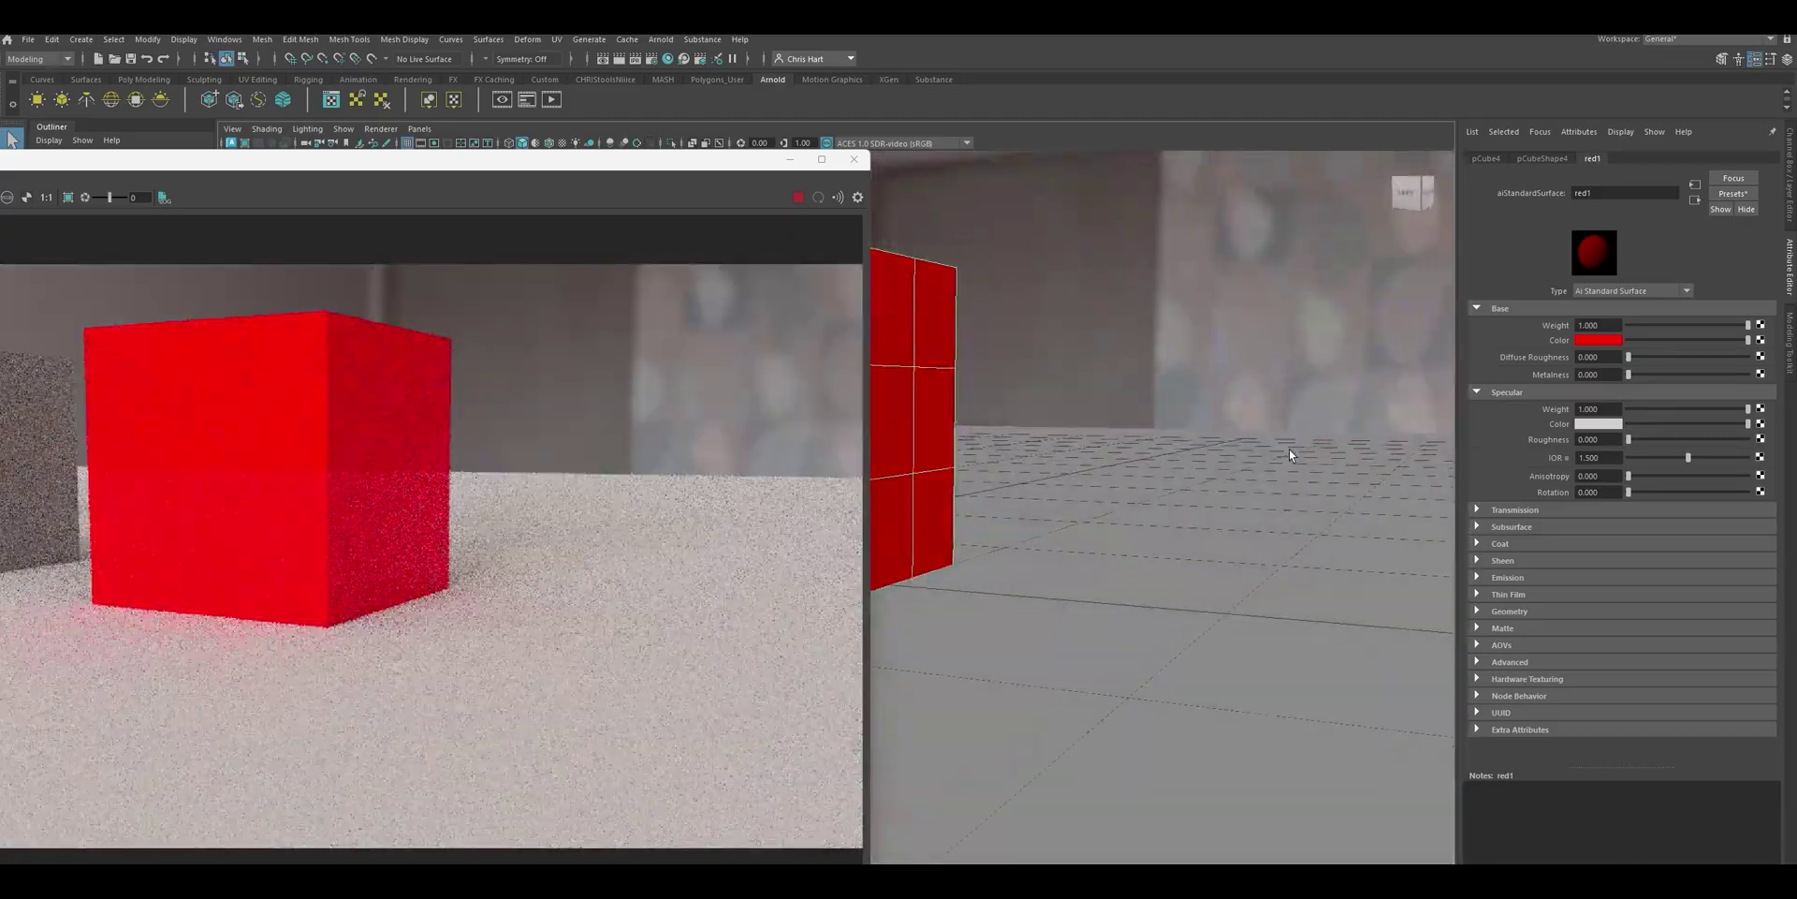
alt+drag(1143, 419, 1008, 428)
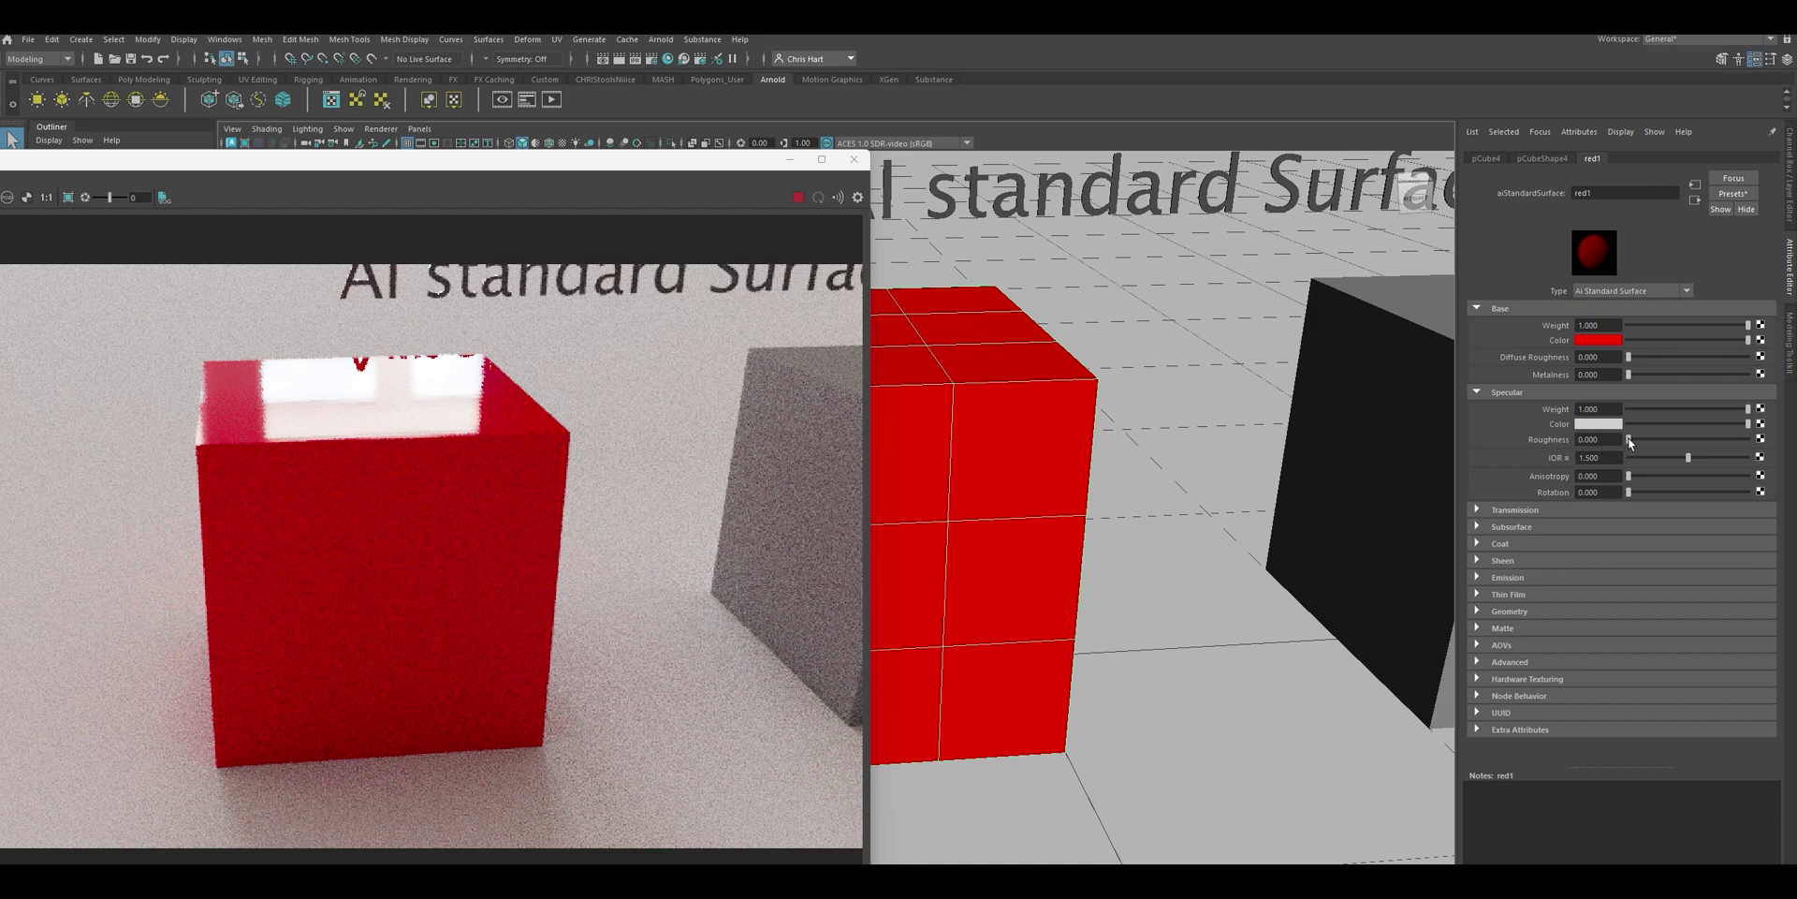
Raise red1's specular roughness to 1 to inspect the matte cube, and reduce it to about 0.35
drag(1630, 441, 1751, 444)
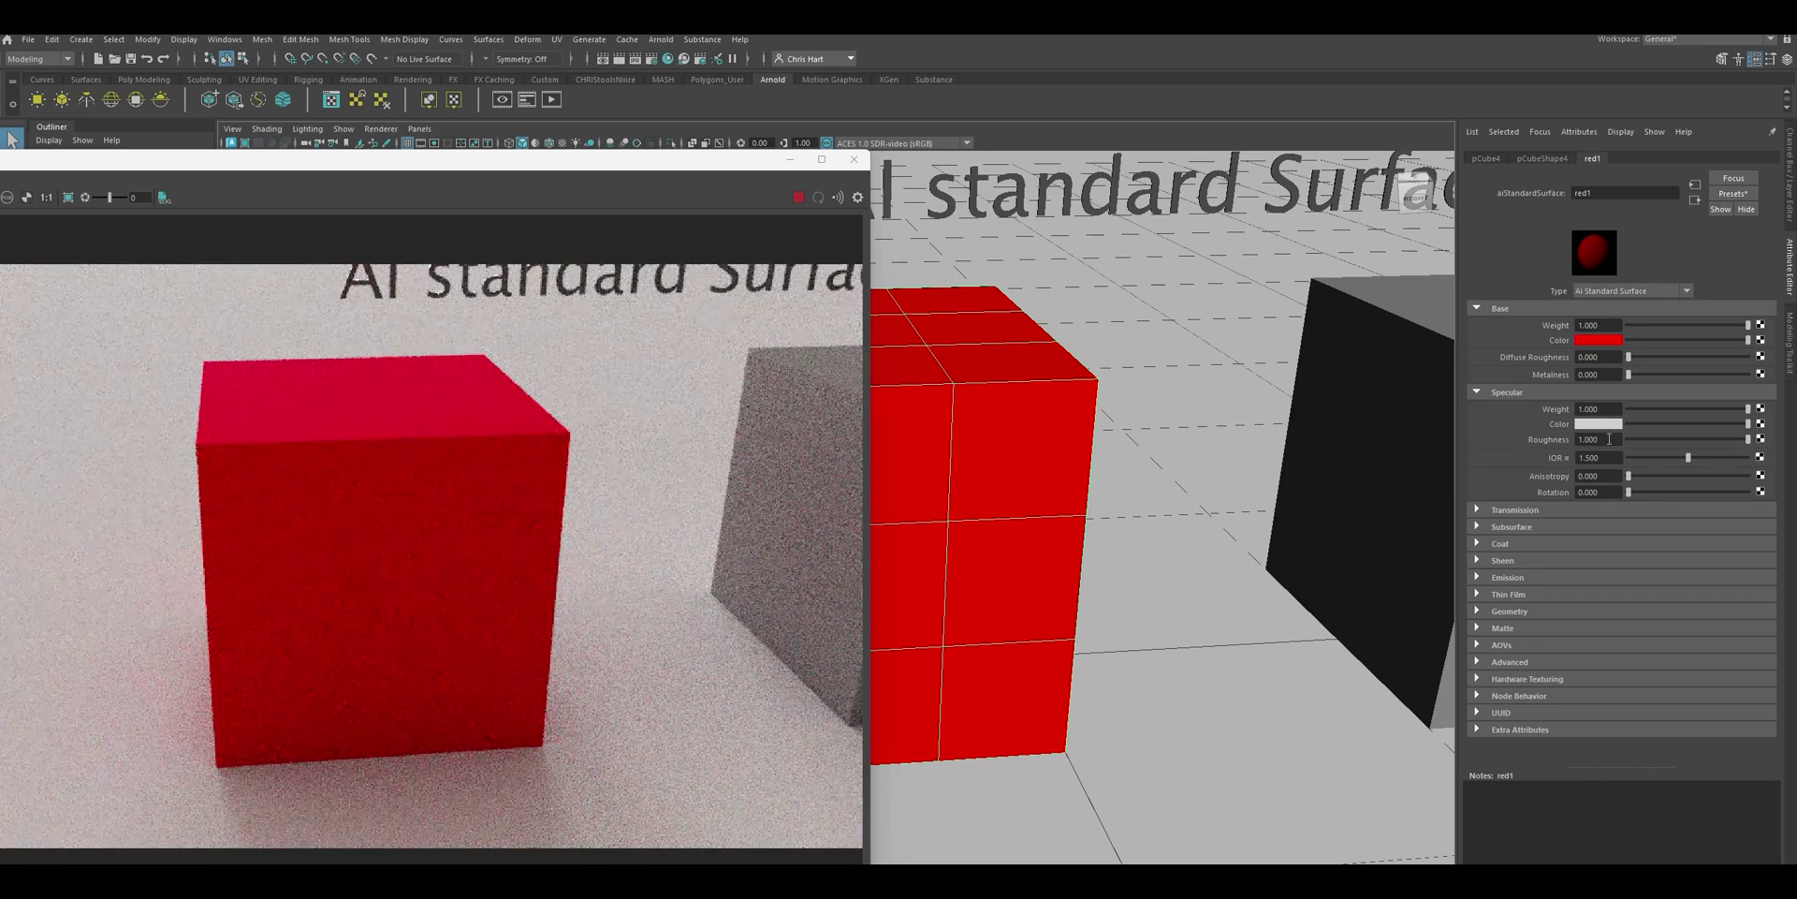
alt+drag(1184, 452, 1344, 449)
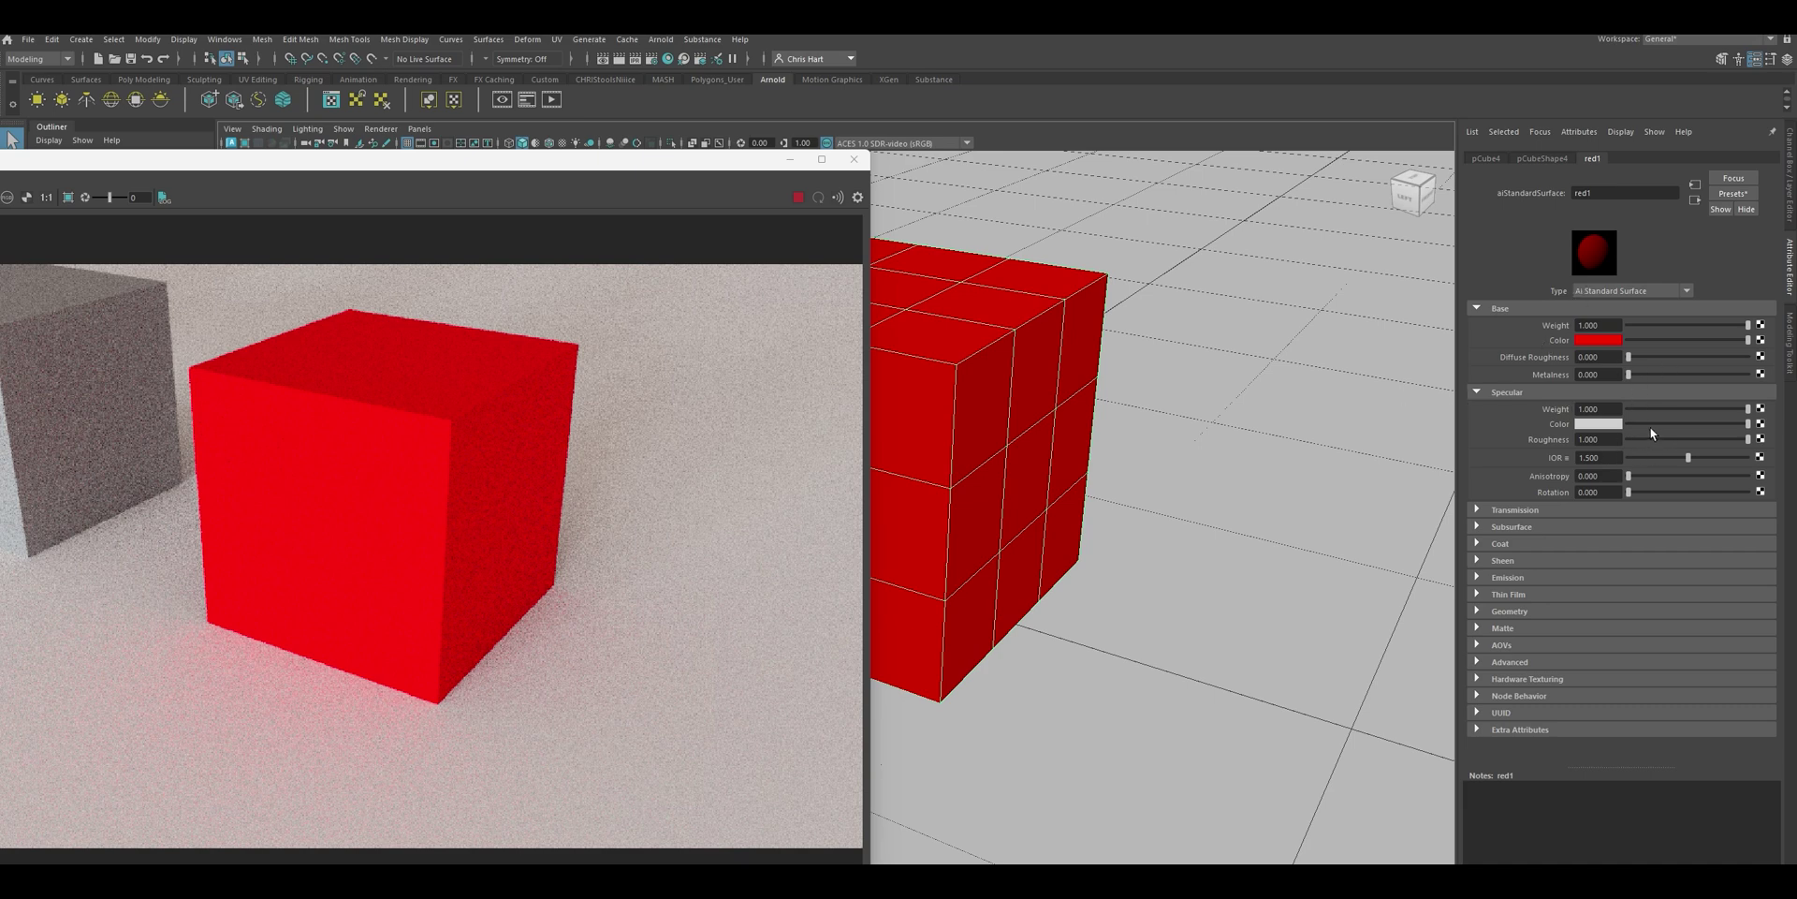
drag(1692, 436, 1669, 437)
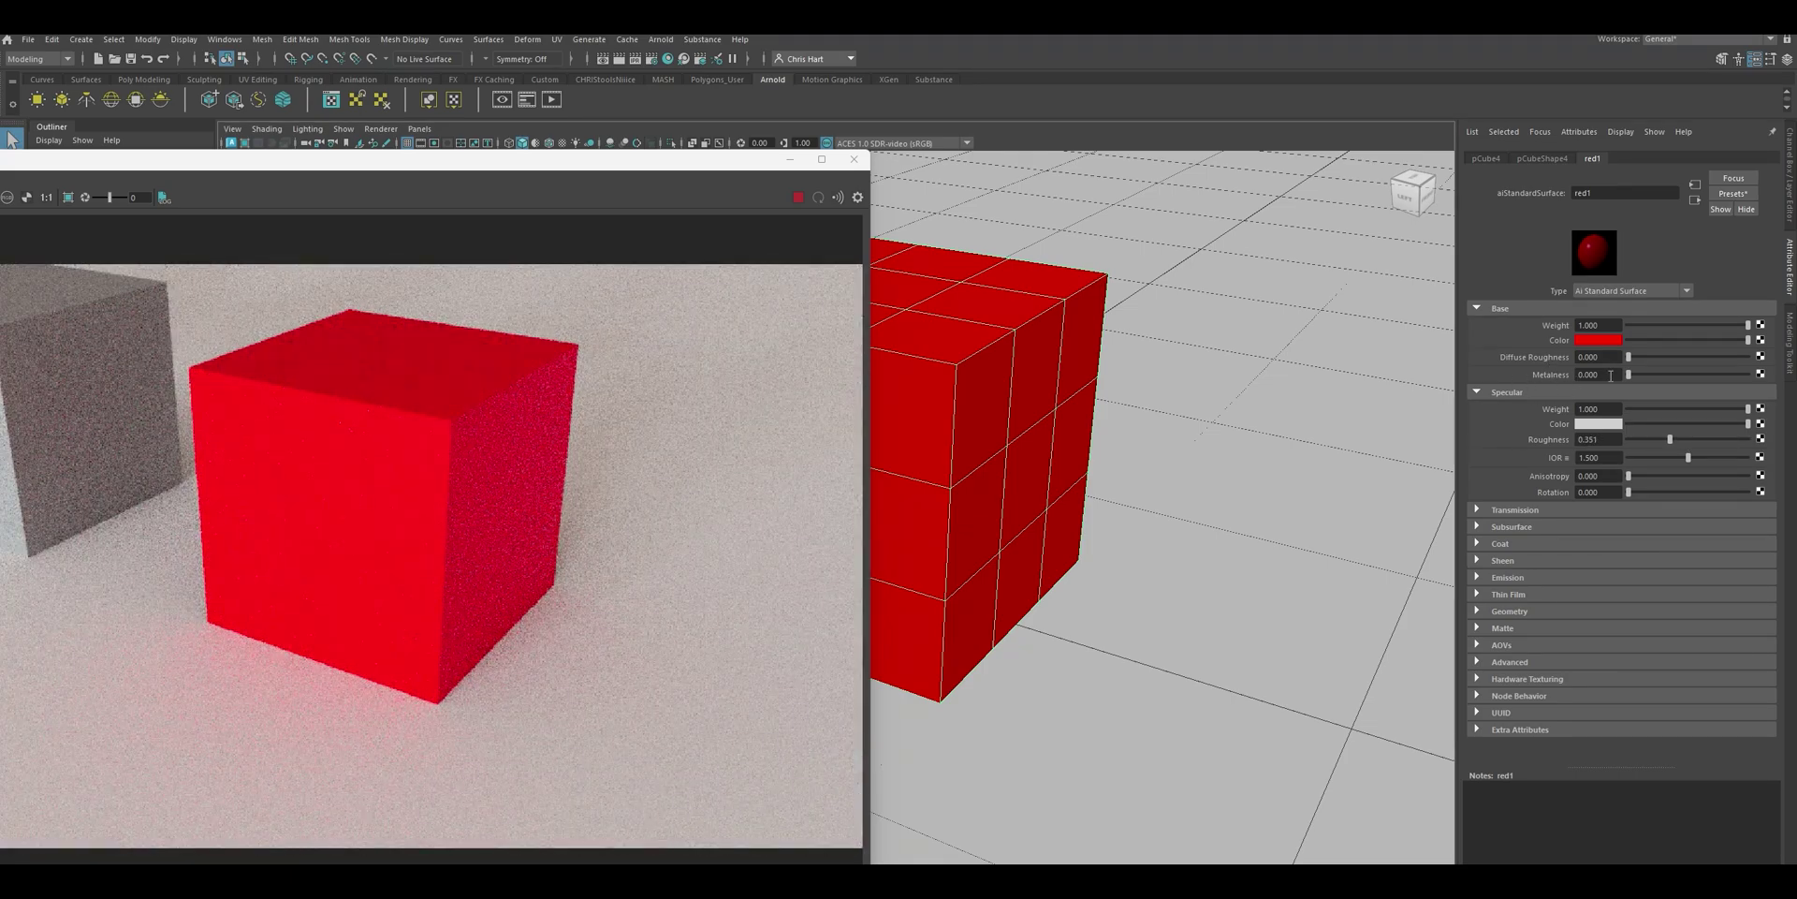
Set red1's metalness to 1 and its specular roughness to 0 while viewing the metallic cube from different angles
drag(1627, 372, 1764, 379)
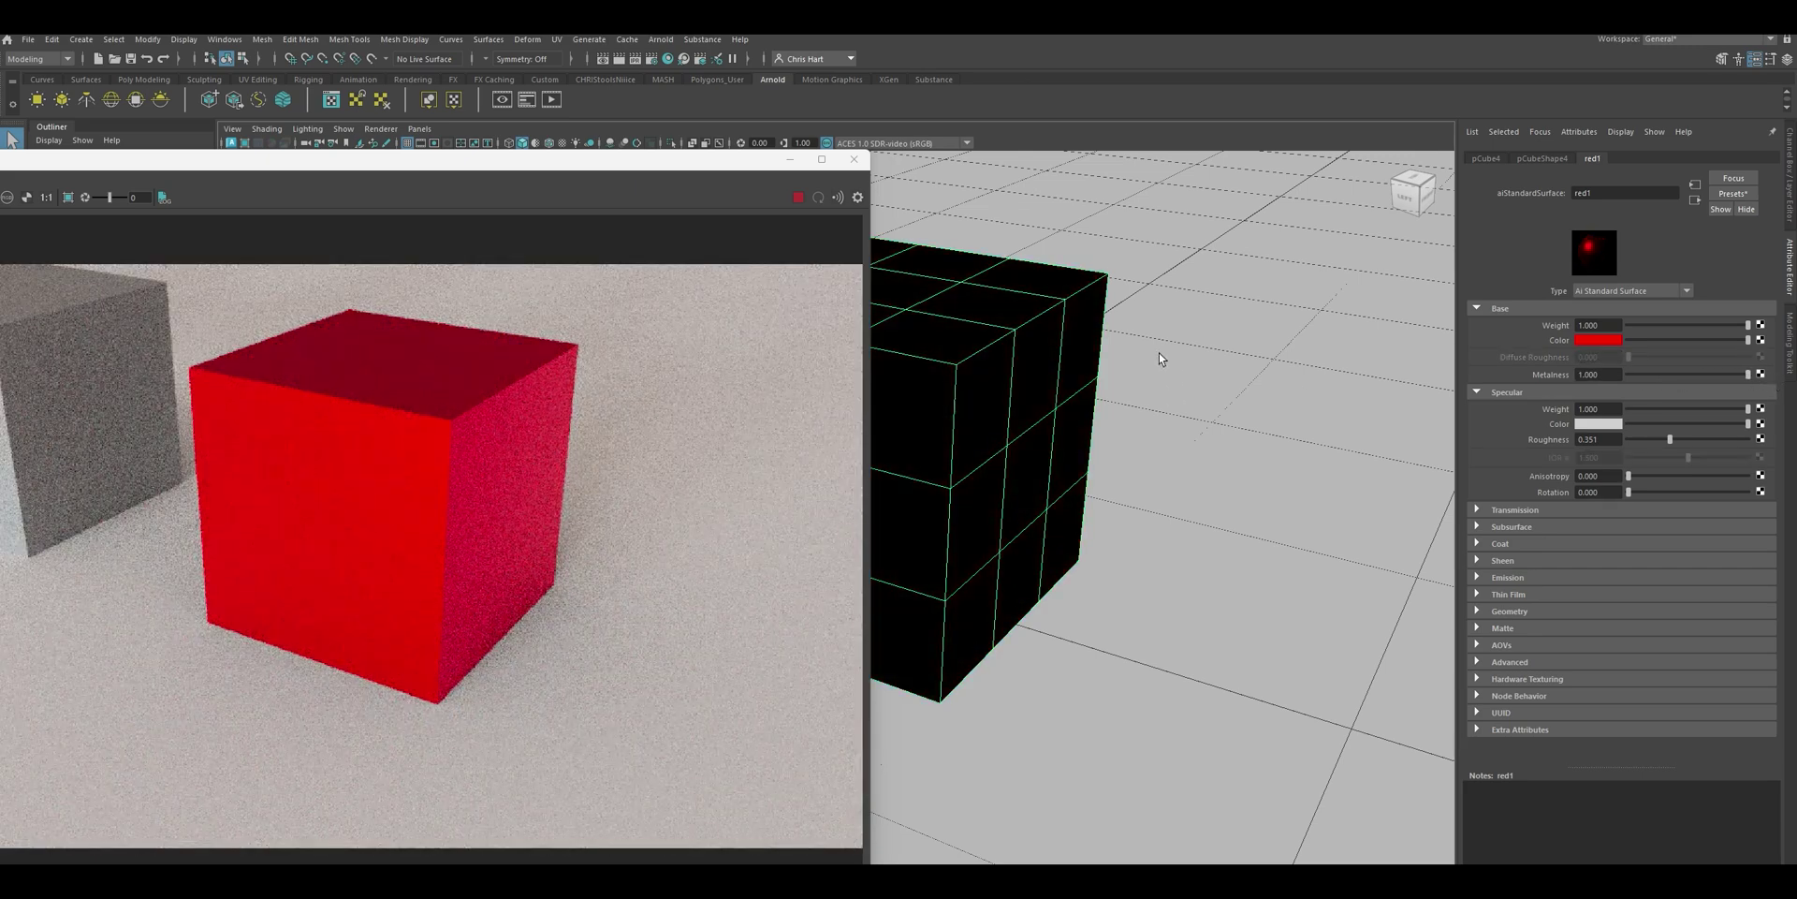
alt+drag(1241, 418, 926, 402)
alt+drag(1085, 357, 1080, 372)
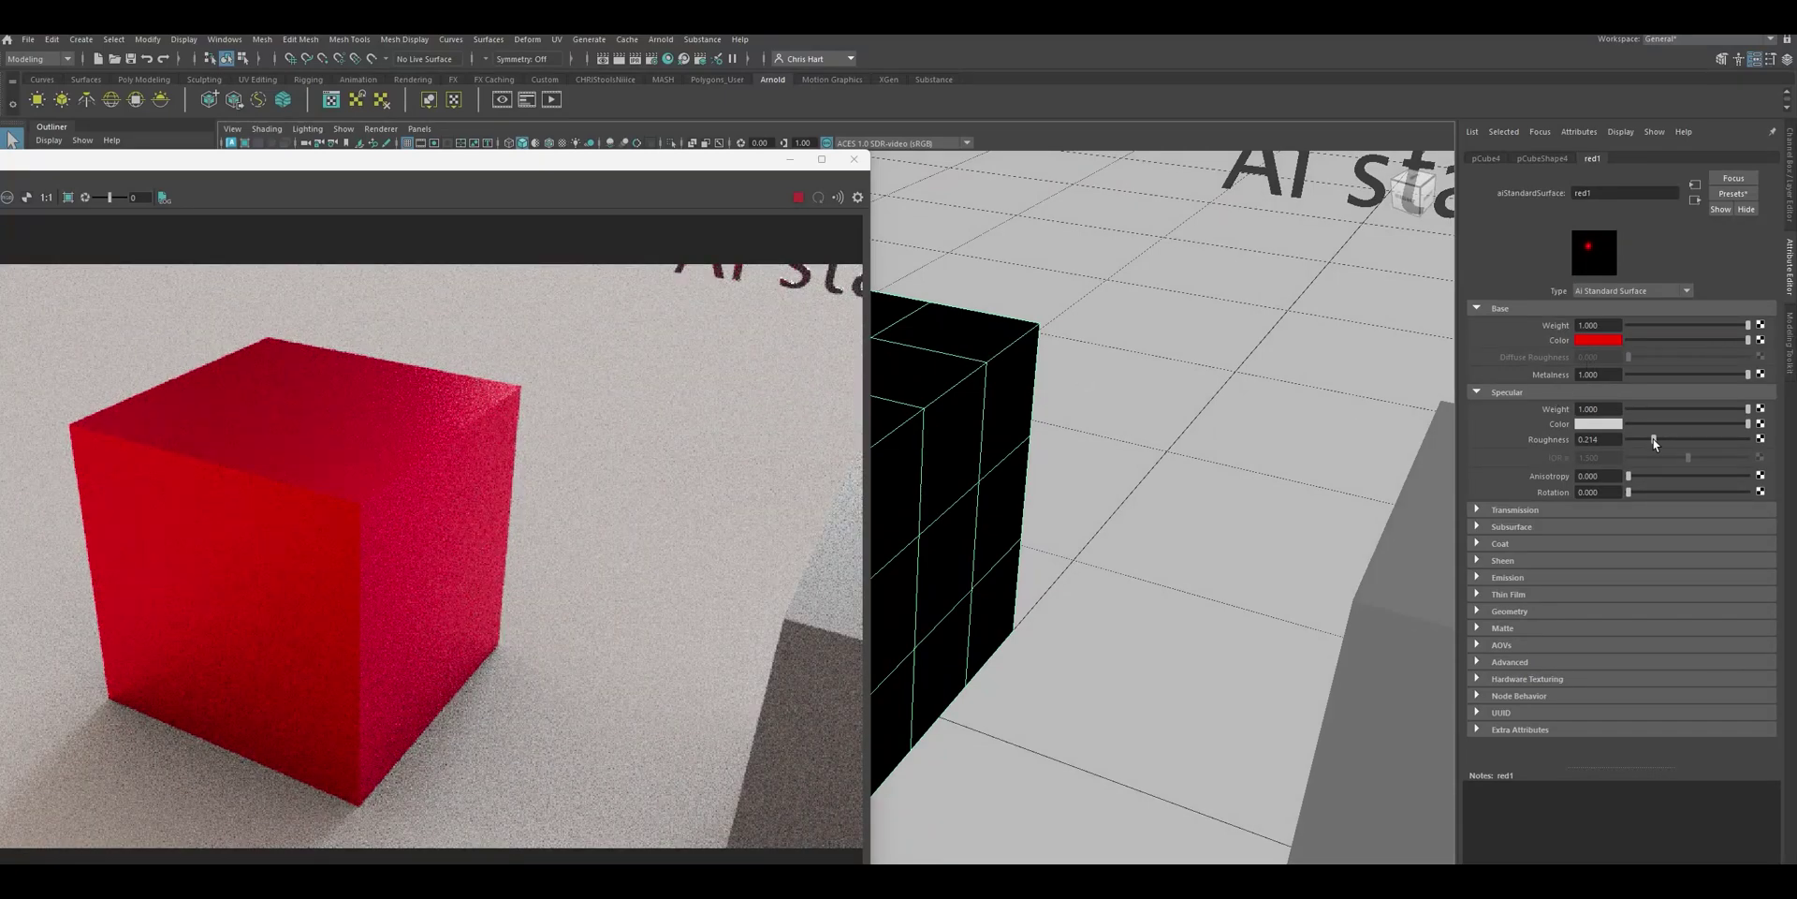
drag(1657, 440, 1625, 440)
alt+drag(1260, 413, 1154, 406)
Show the scene with the default material in the viewport, compare it with the render, and restore the assigned materials
drag(525, 160, 725, 680)
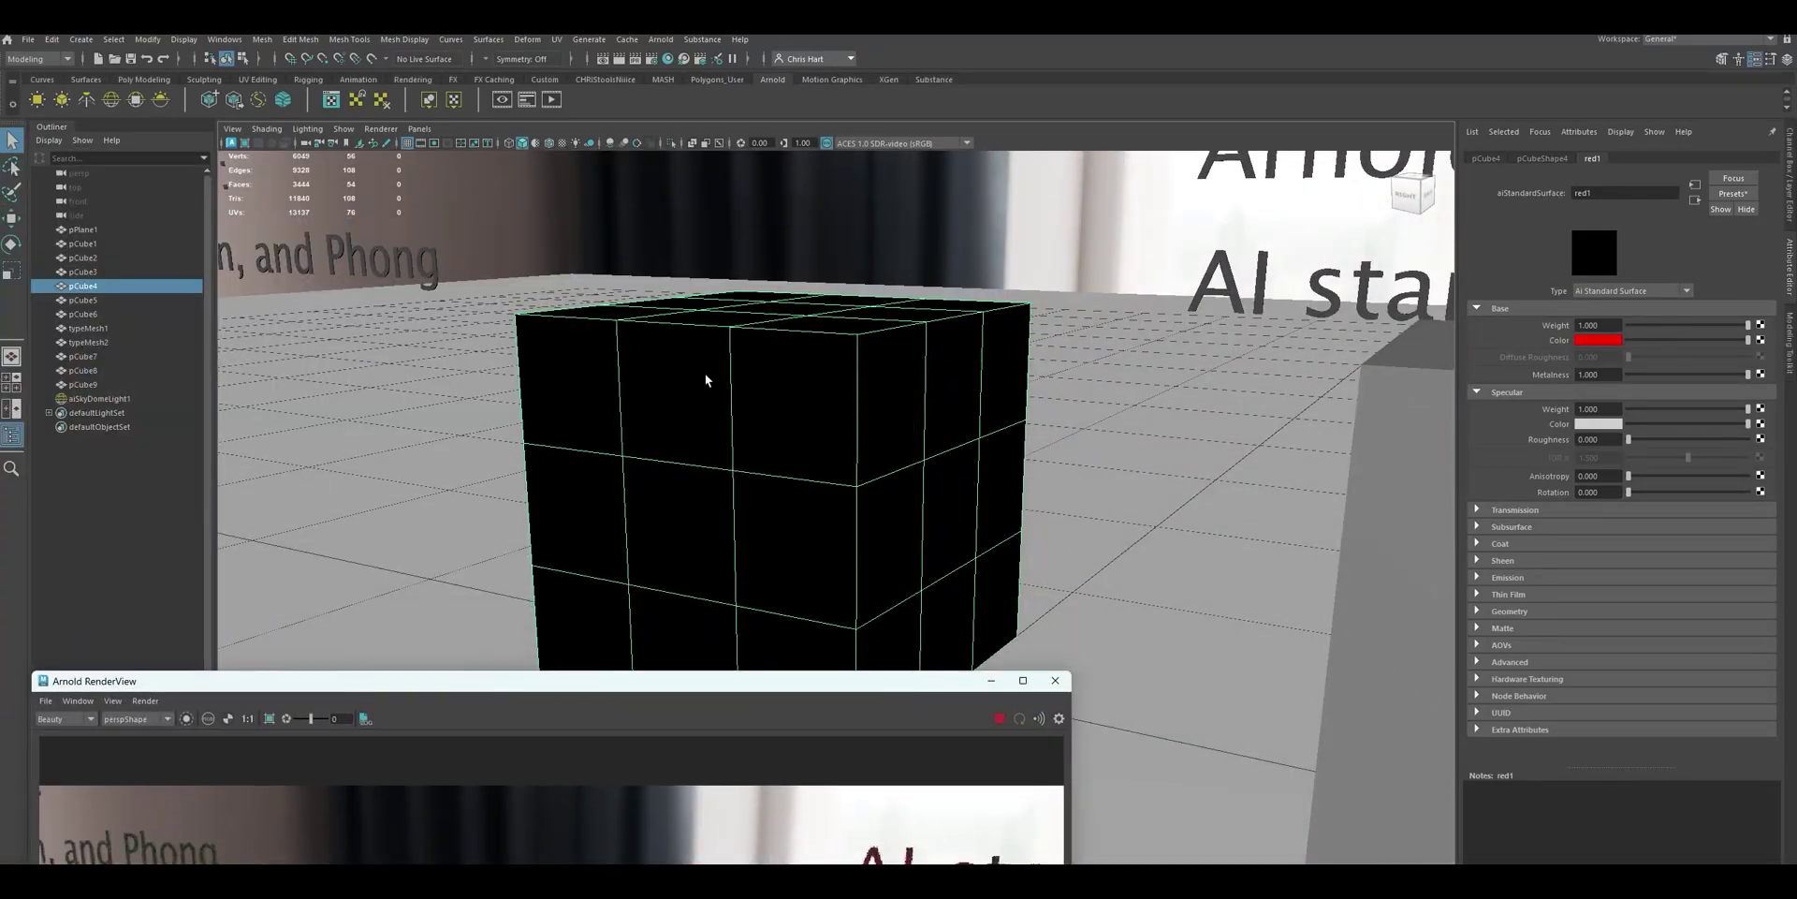
click(536, 143)
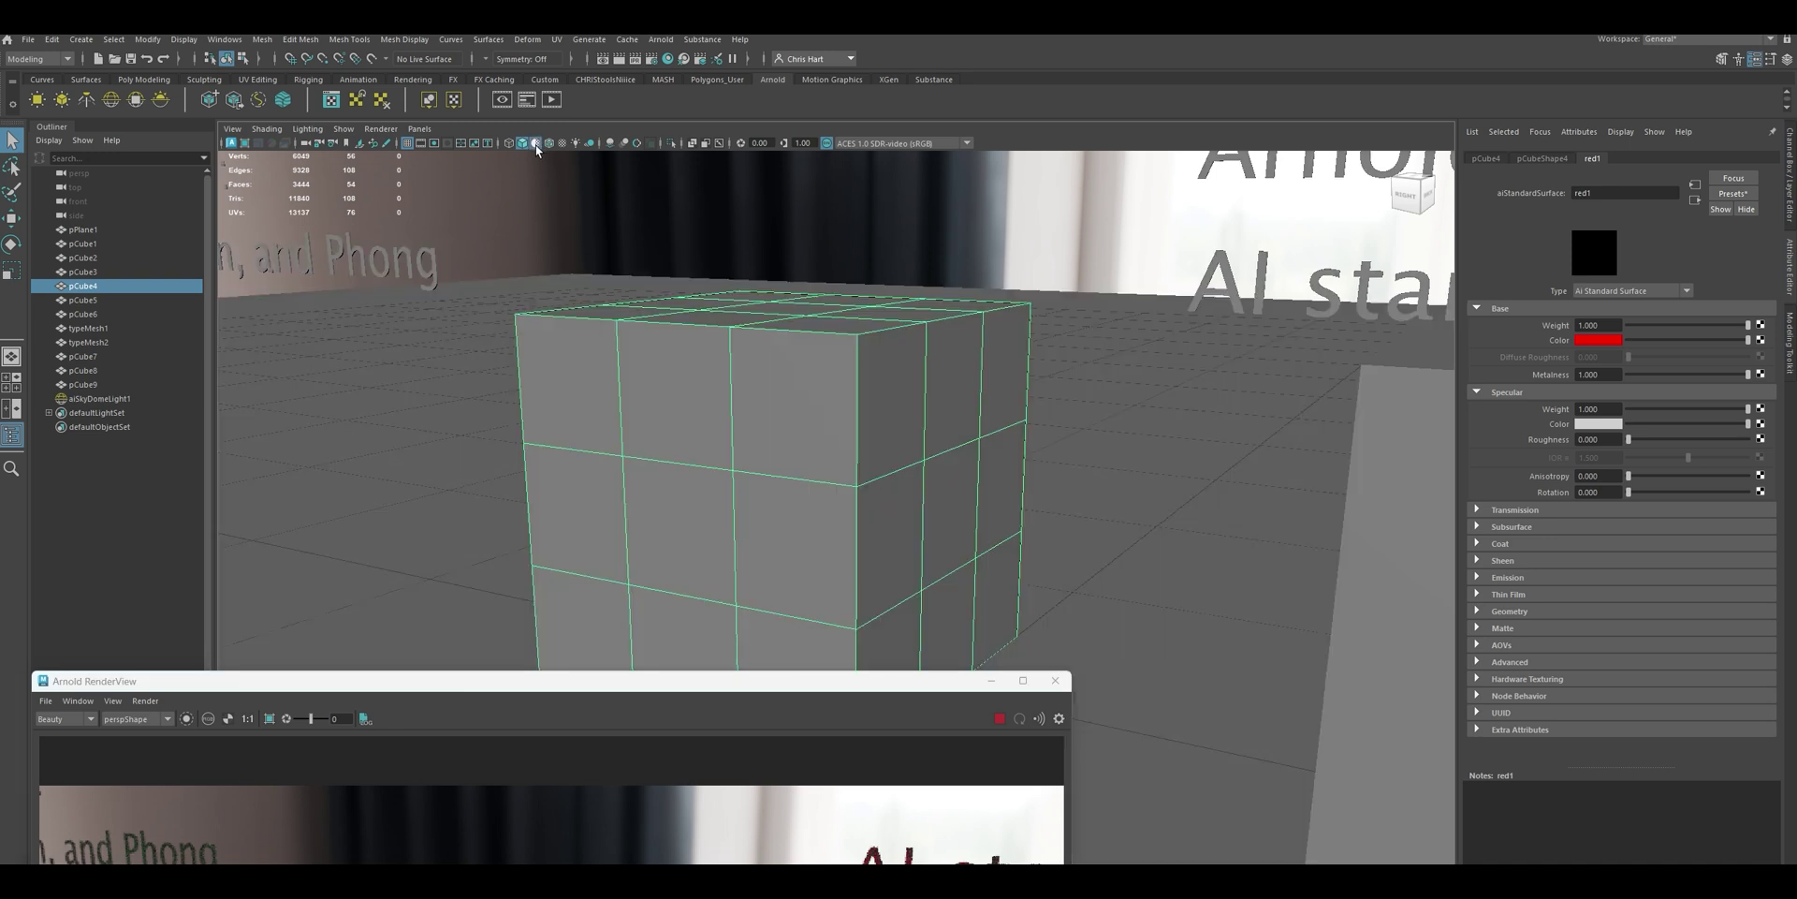
drag(562, 681, 454, 238)
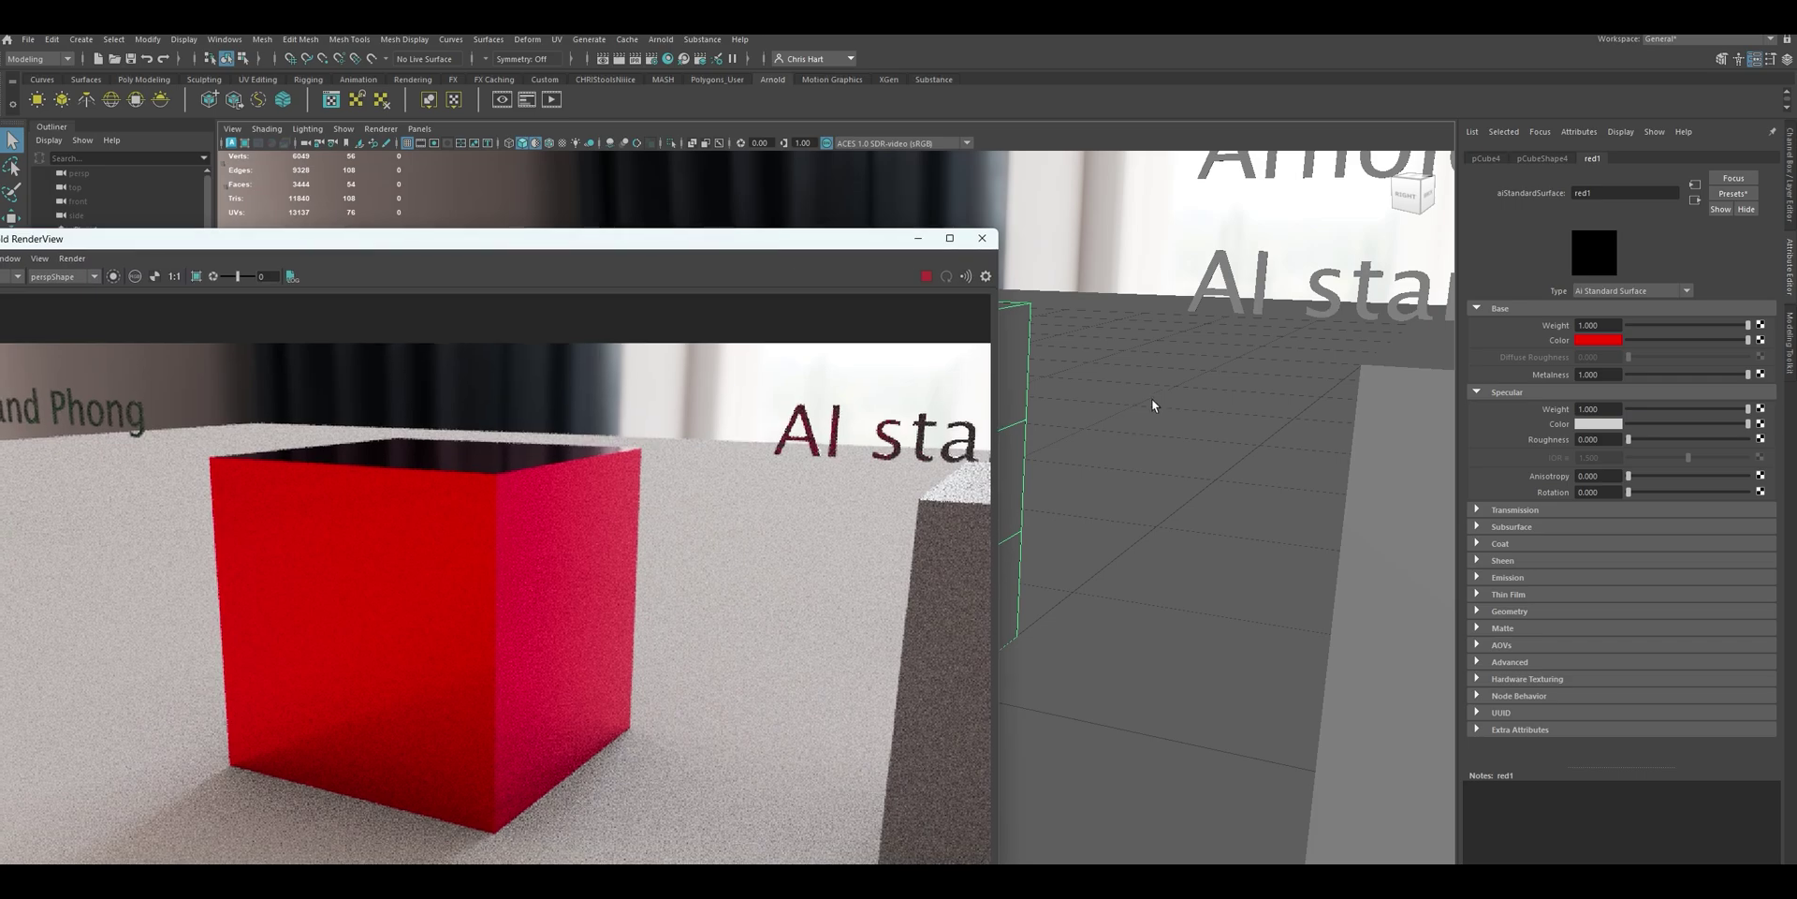
mouse_move(1151, 397)
alt+mouse_down()
mouse_move(1183, 401)
mouse_move(1141, 403)
alt+mouse_up()
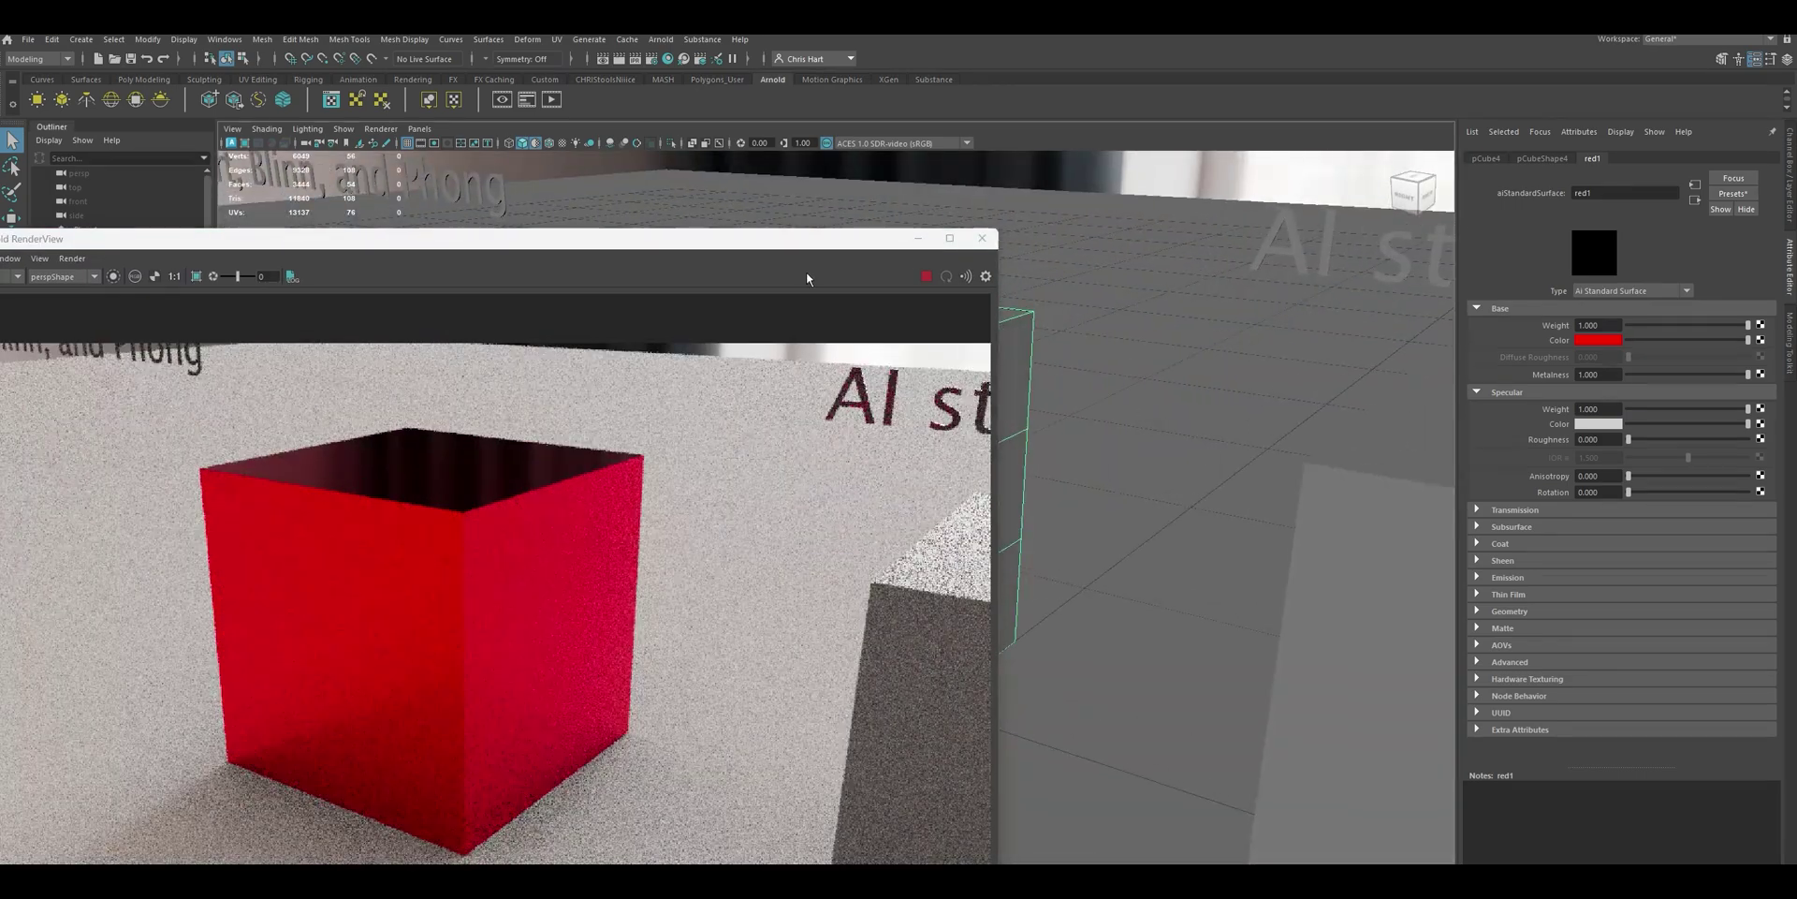
drag(796, 253, 804, 629)
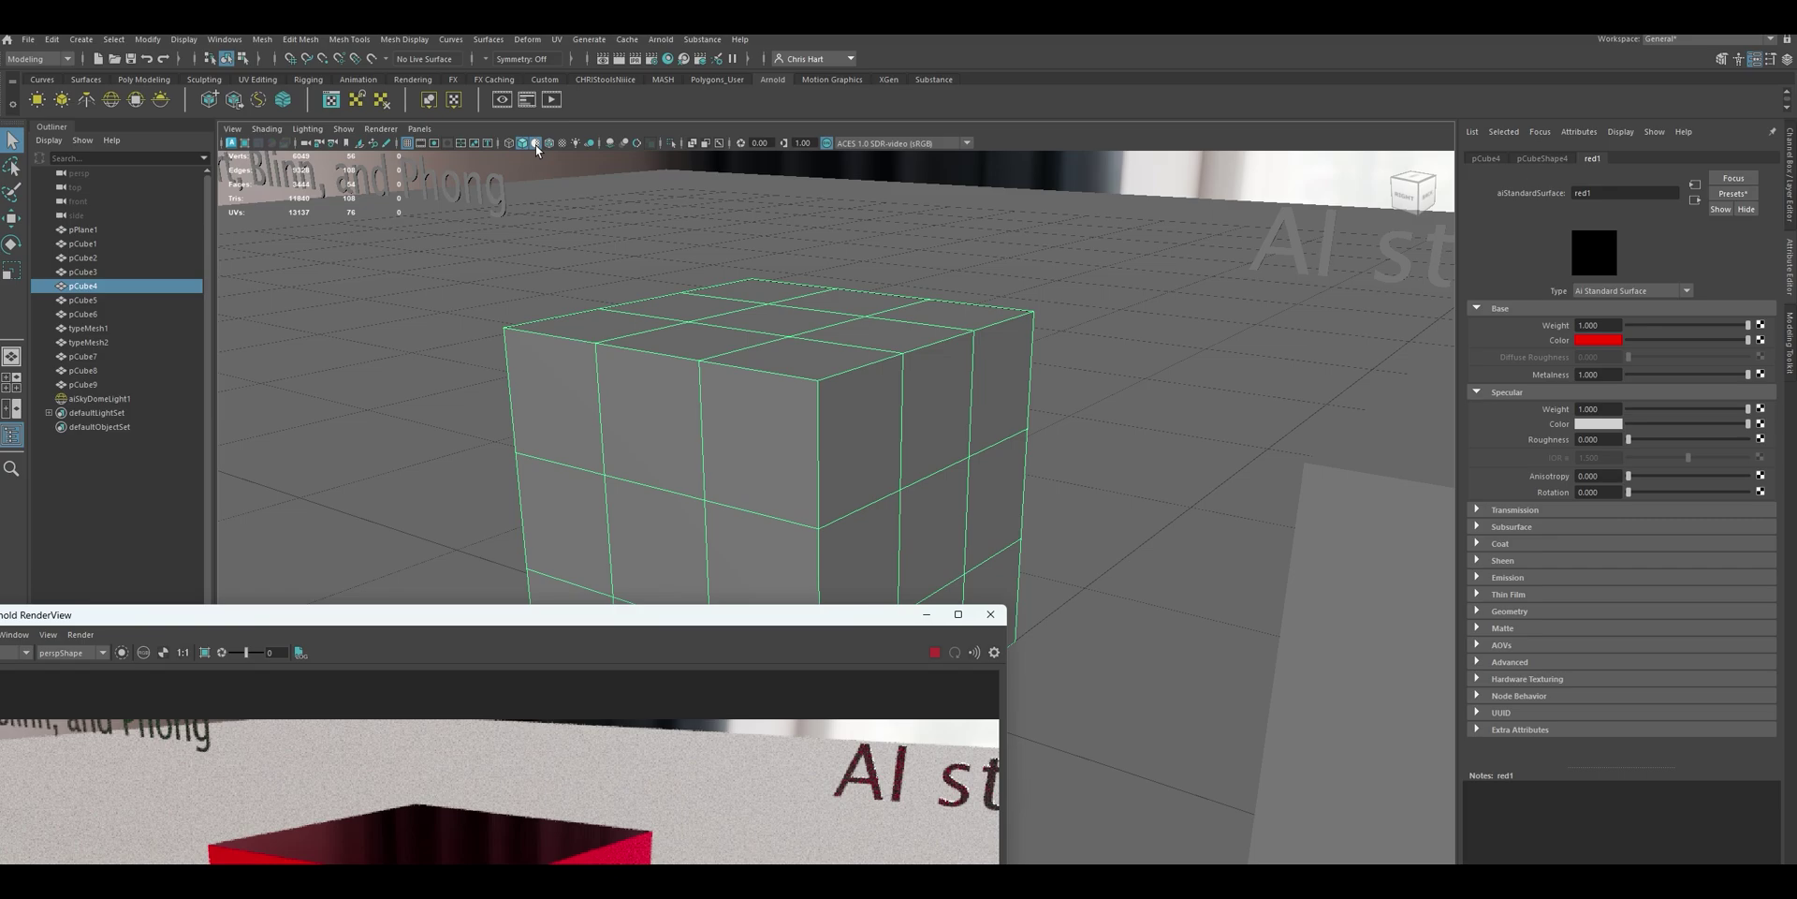
click(562, 143)
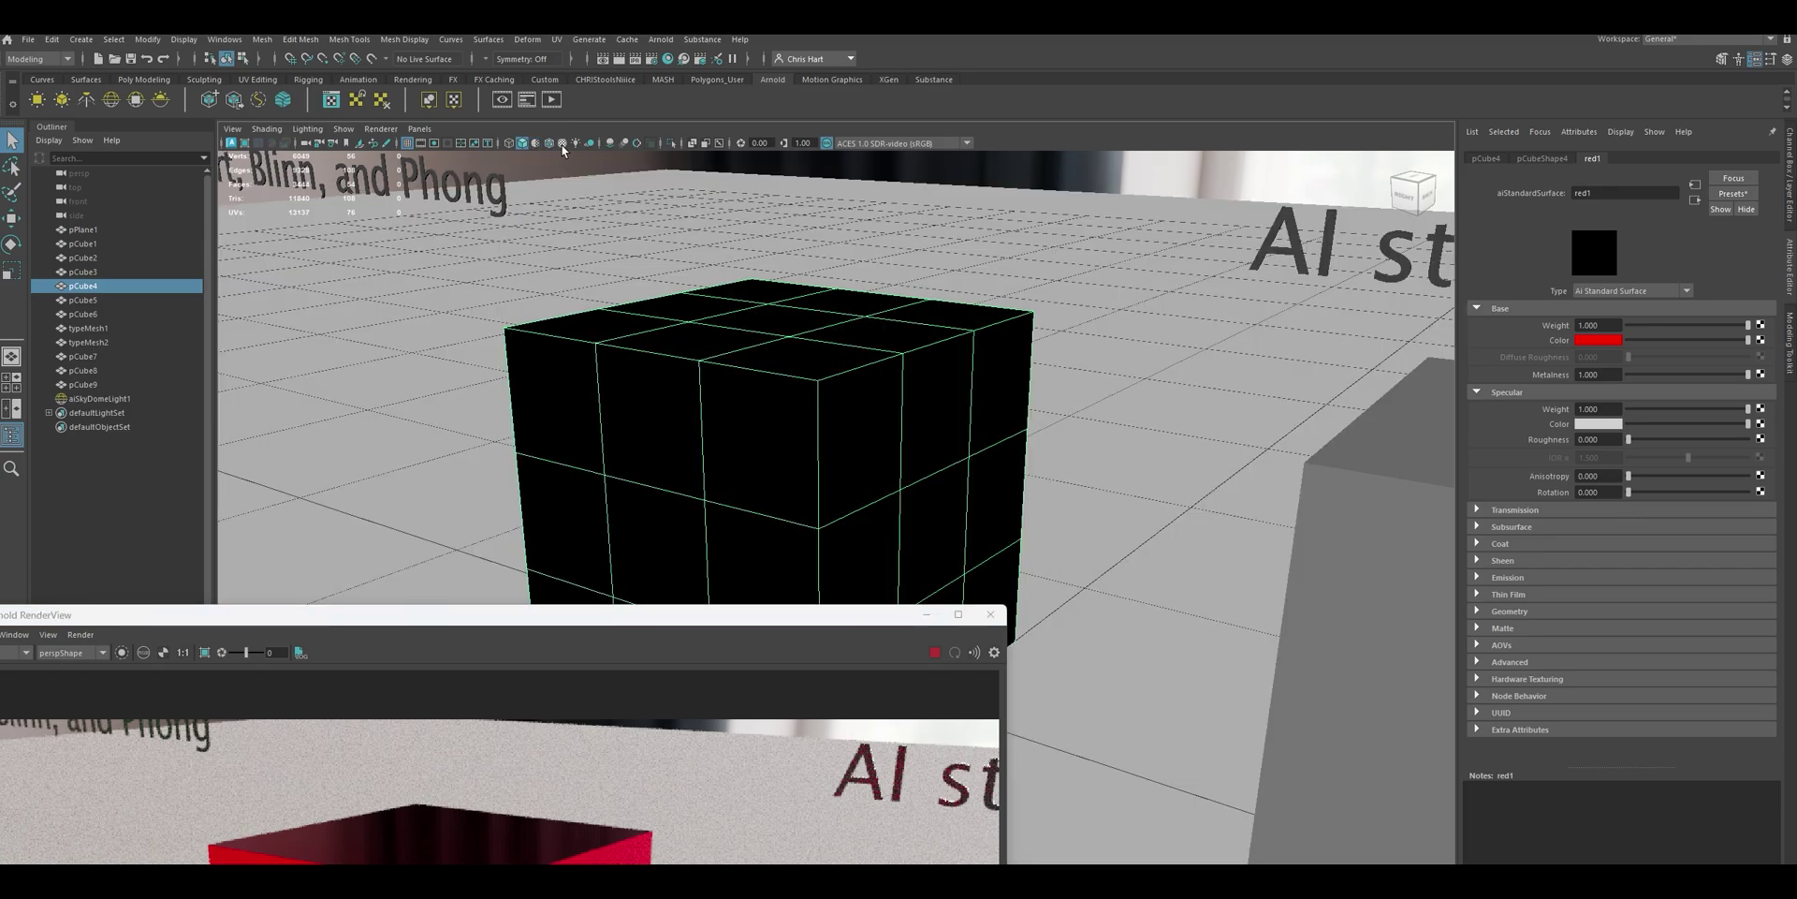
Frame the red cube and the second Arnold cube together, and resize and reposition the render window to show both
drag(690, 609, 736, 454)
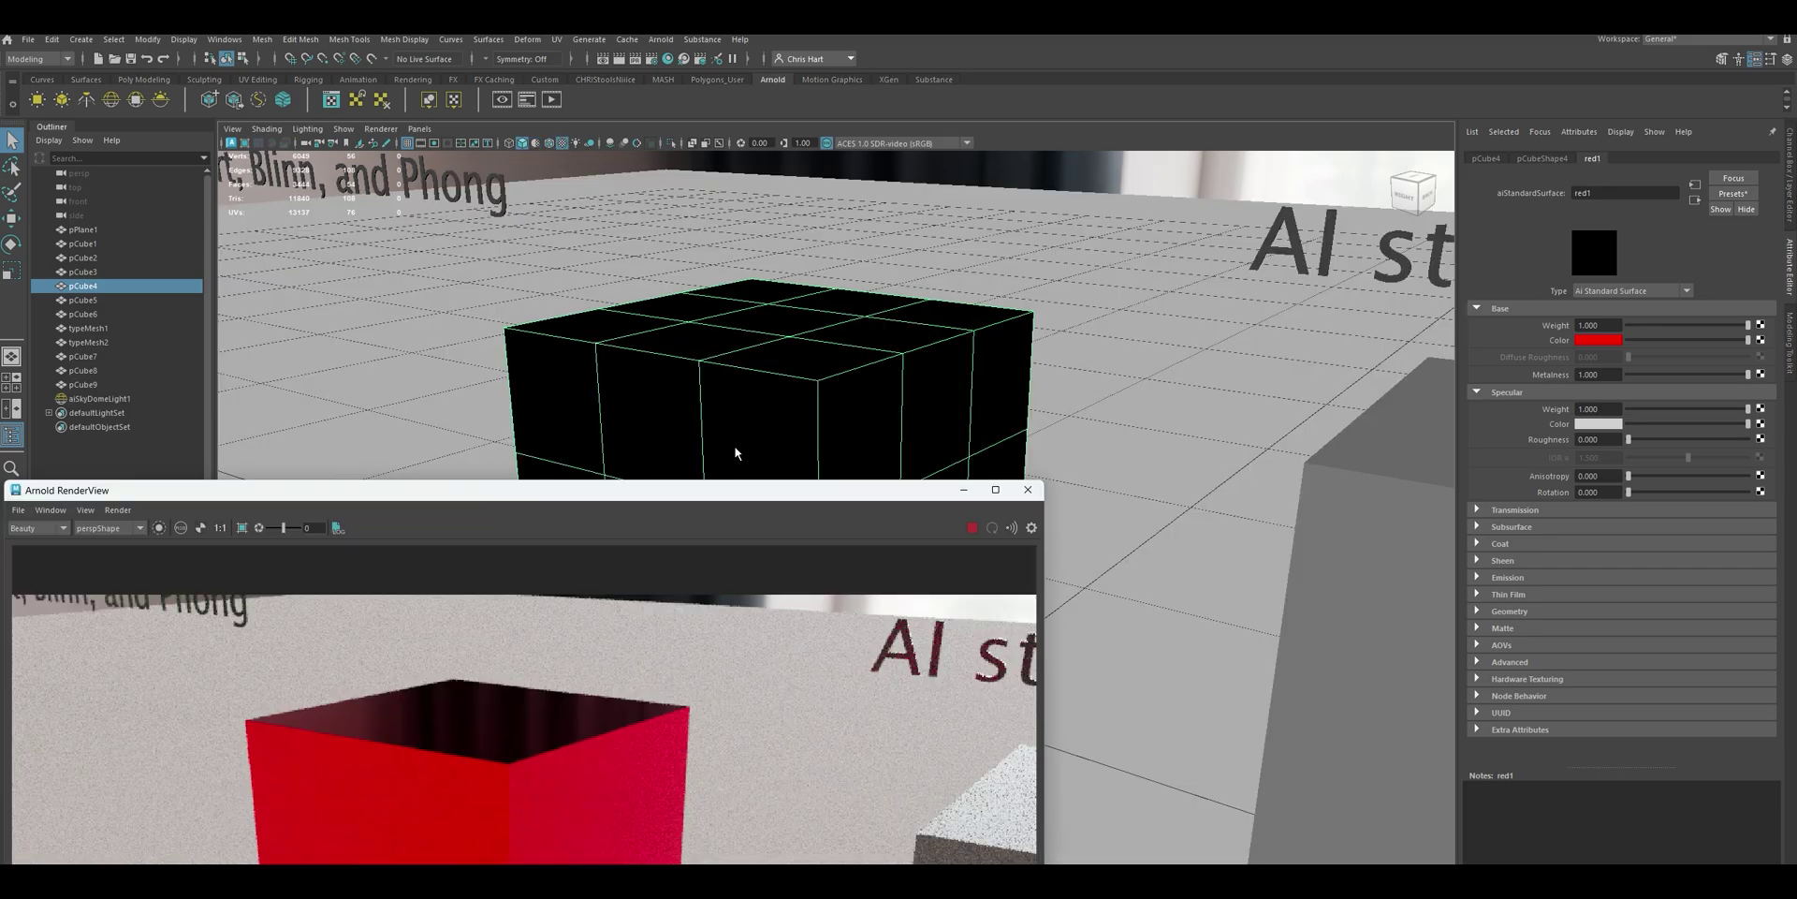
alt+right_drag(1304, 405, 1208, 410)
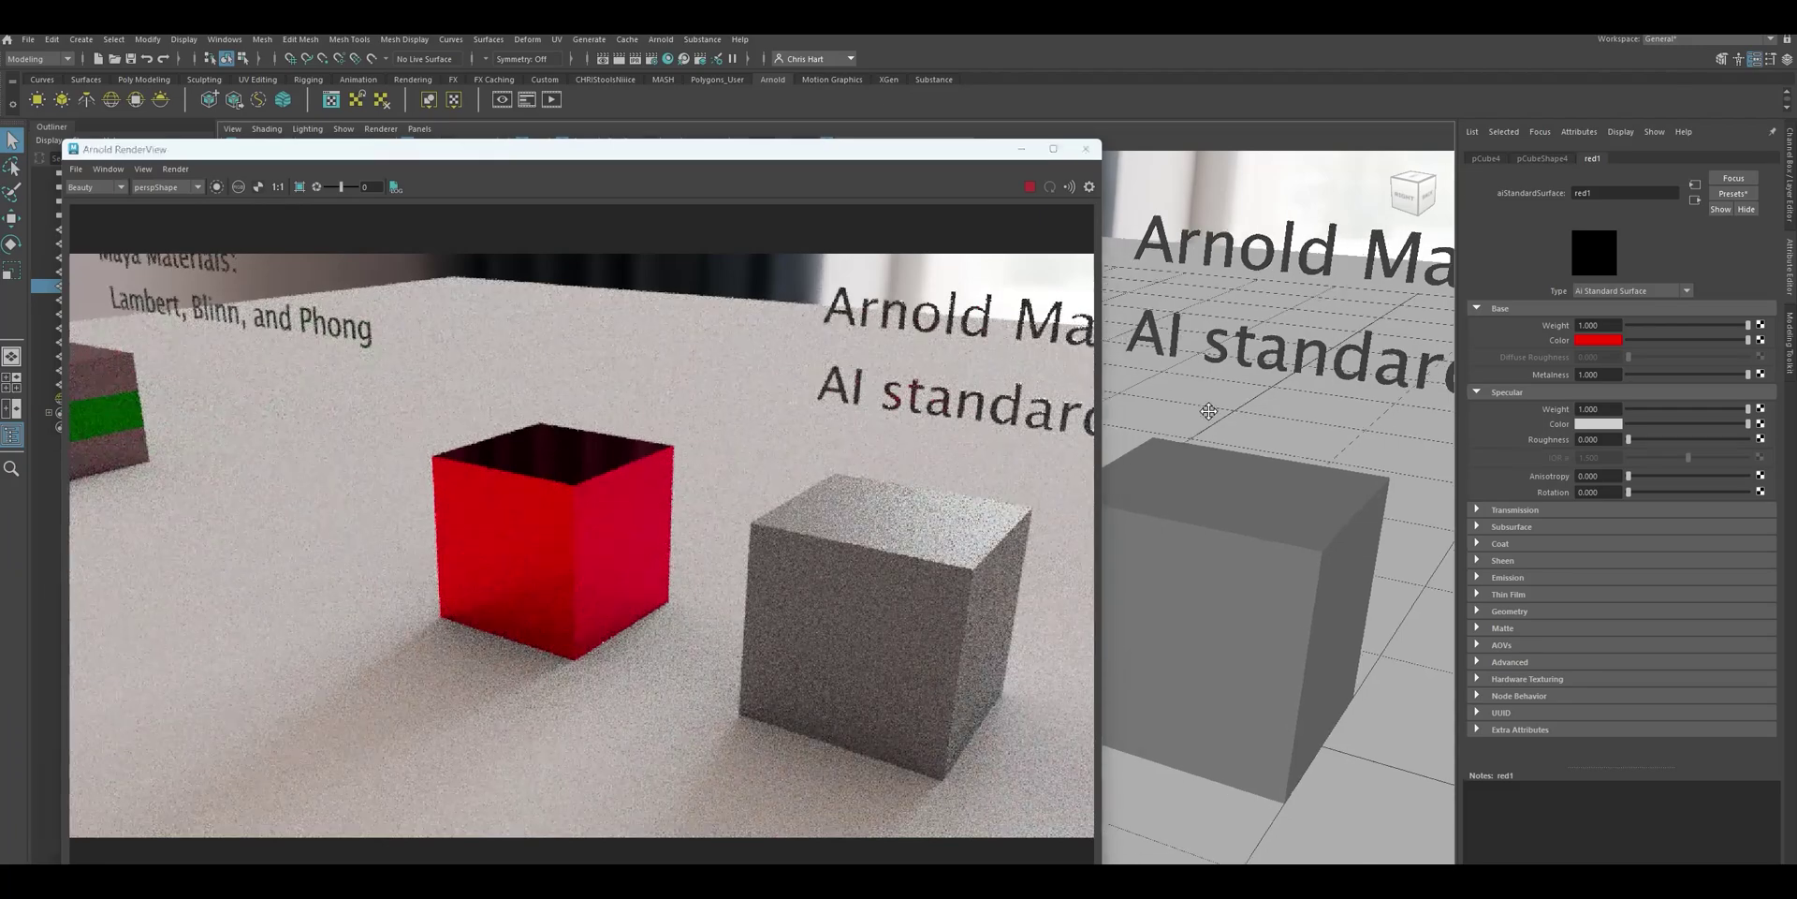
alt+middle_drag(1208, 410, 1109, 360)
drag(1101, 361, 1139, 361)
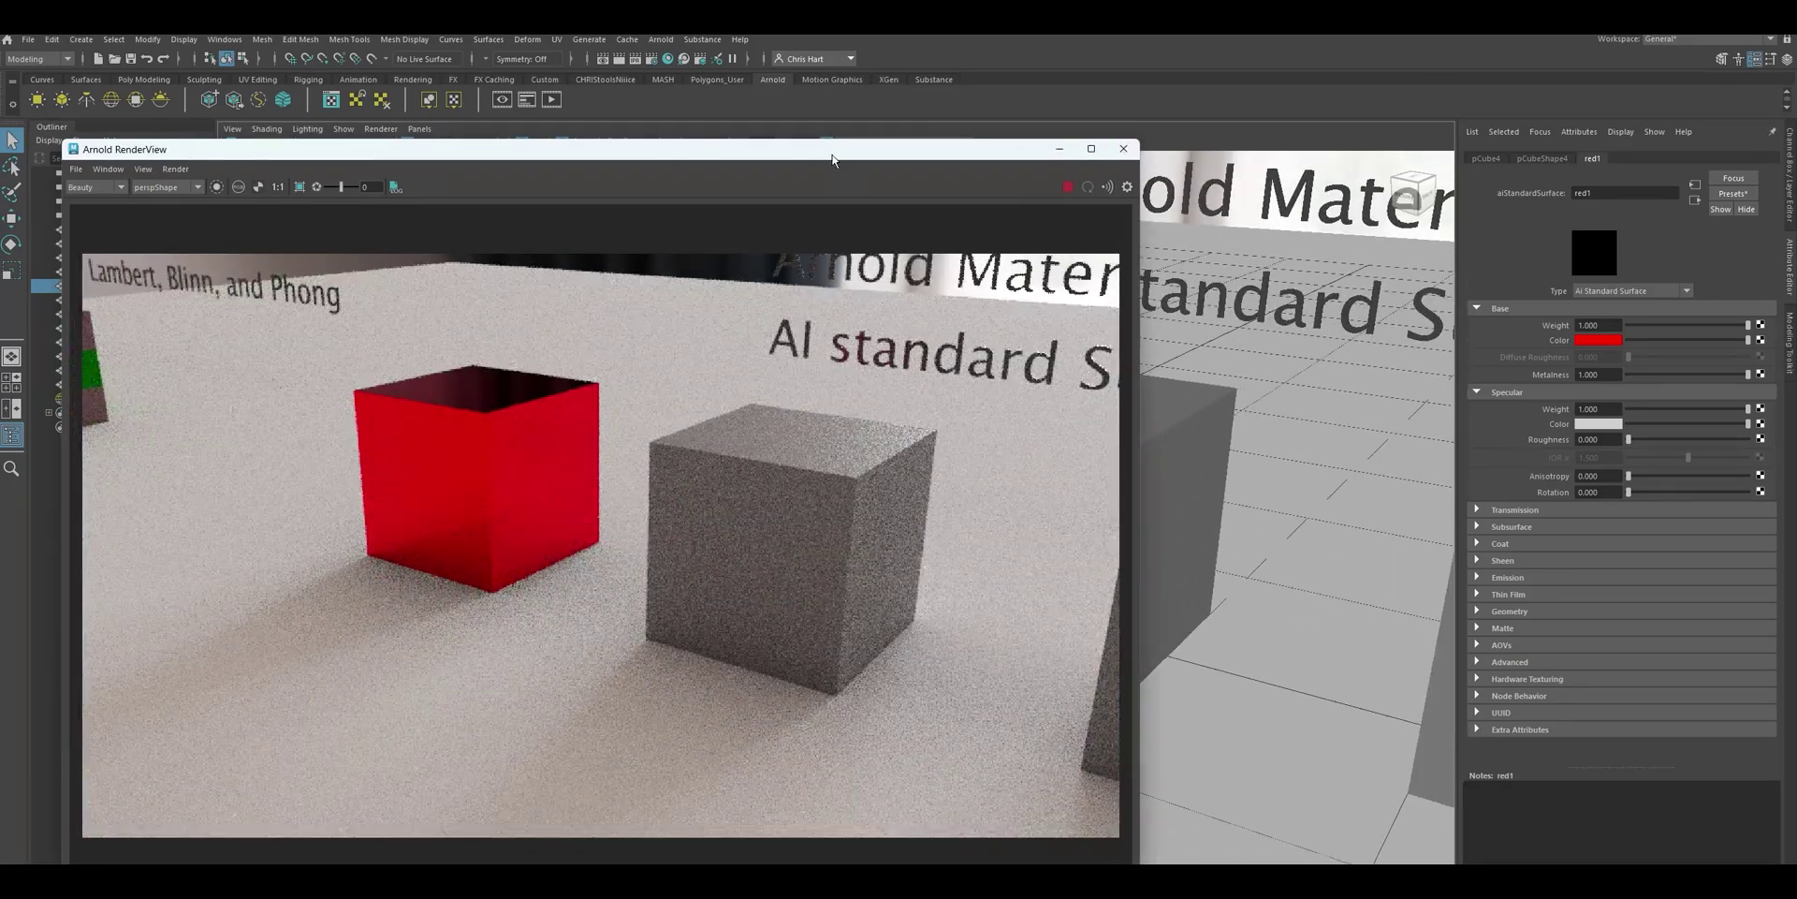
drag(832, 160, 640, 172)
Assign a new Arnold aiStandardSurface material to the second Arnold cube
click(1111, 451)
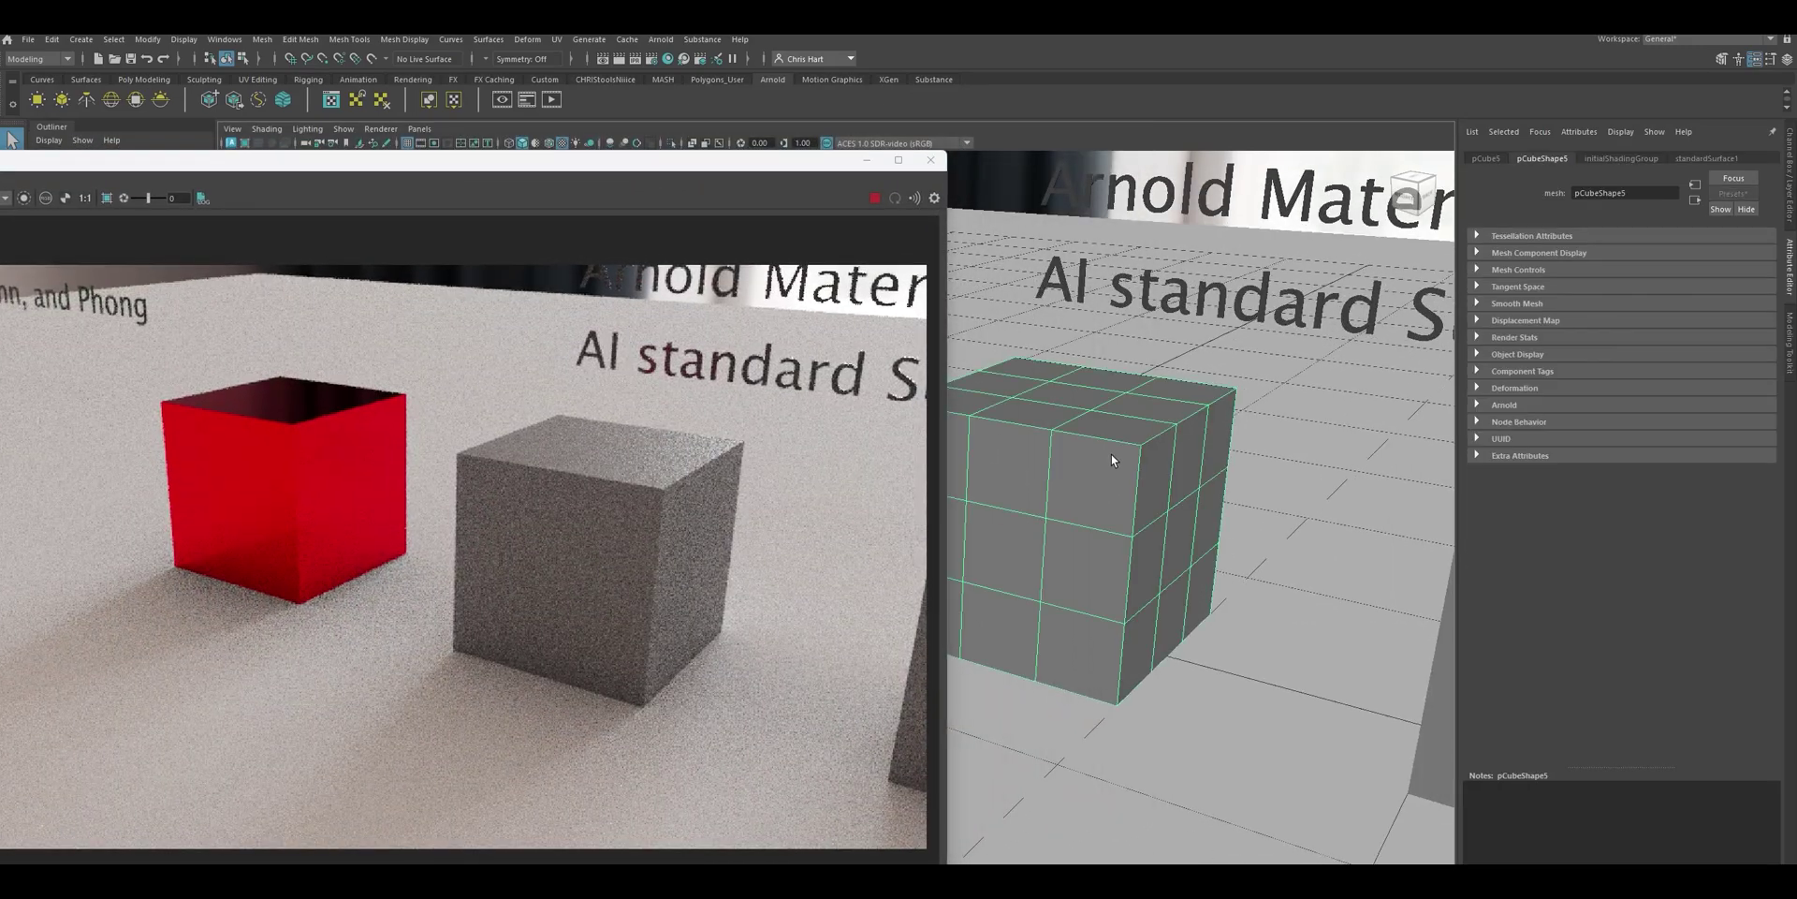
right_click(1045, 462)
click(1039, 823)
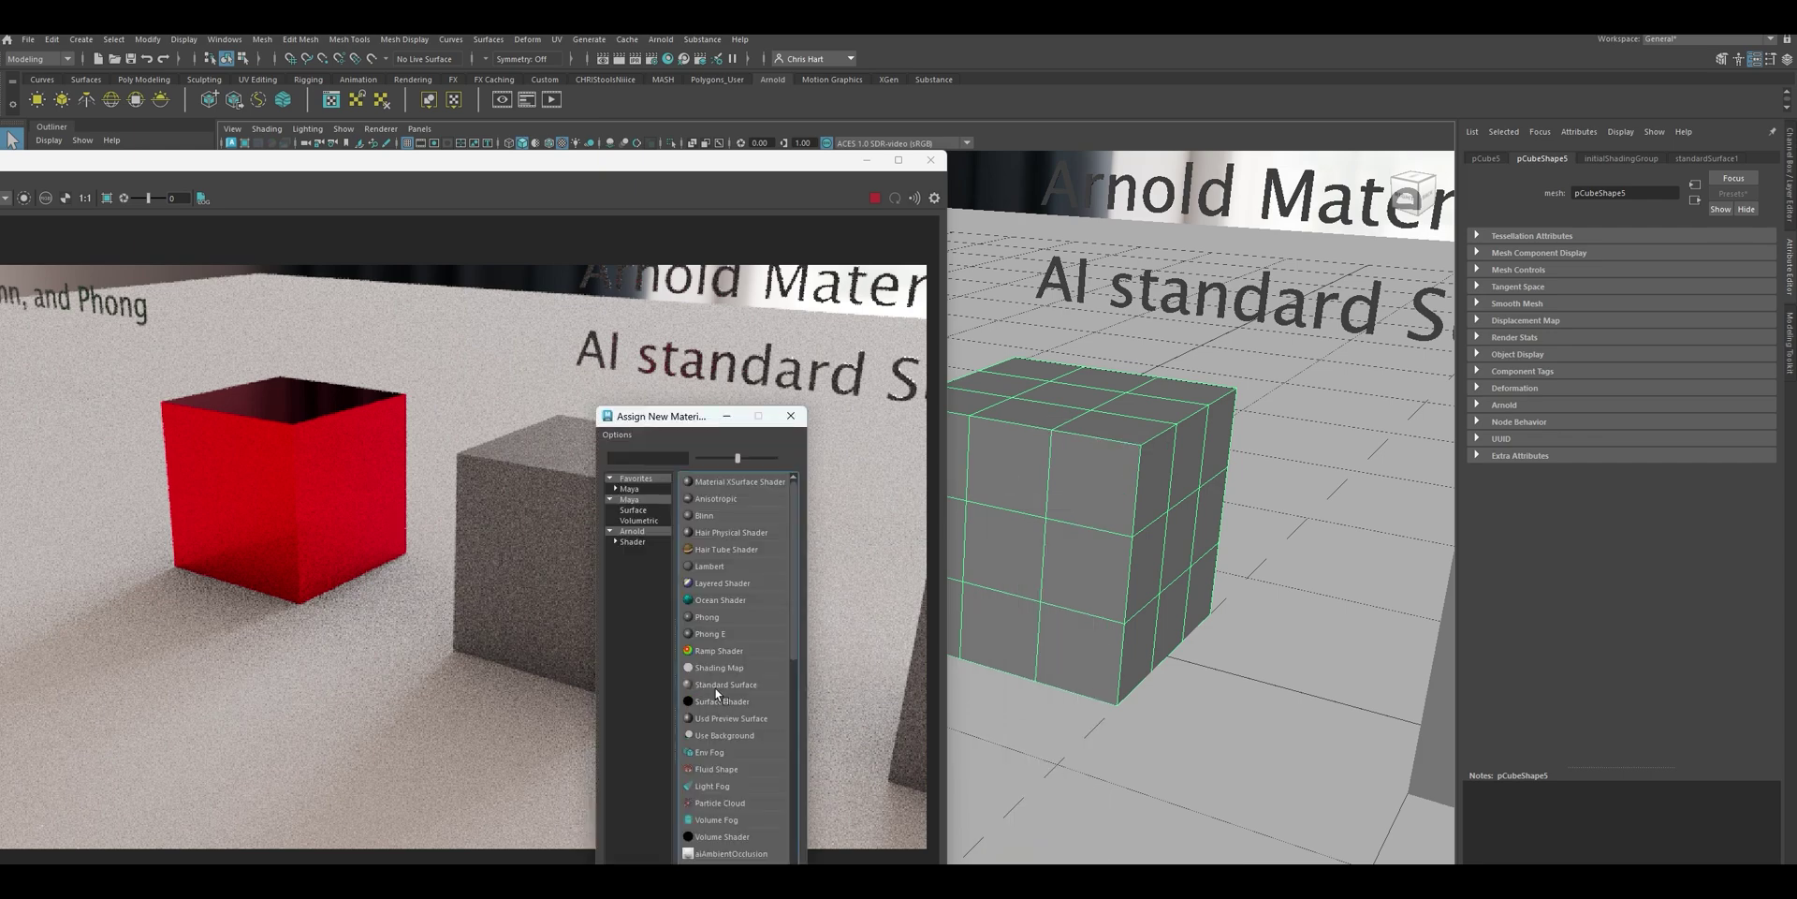
click(636, 500)
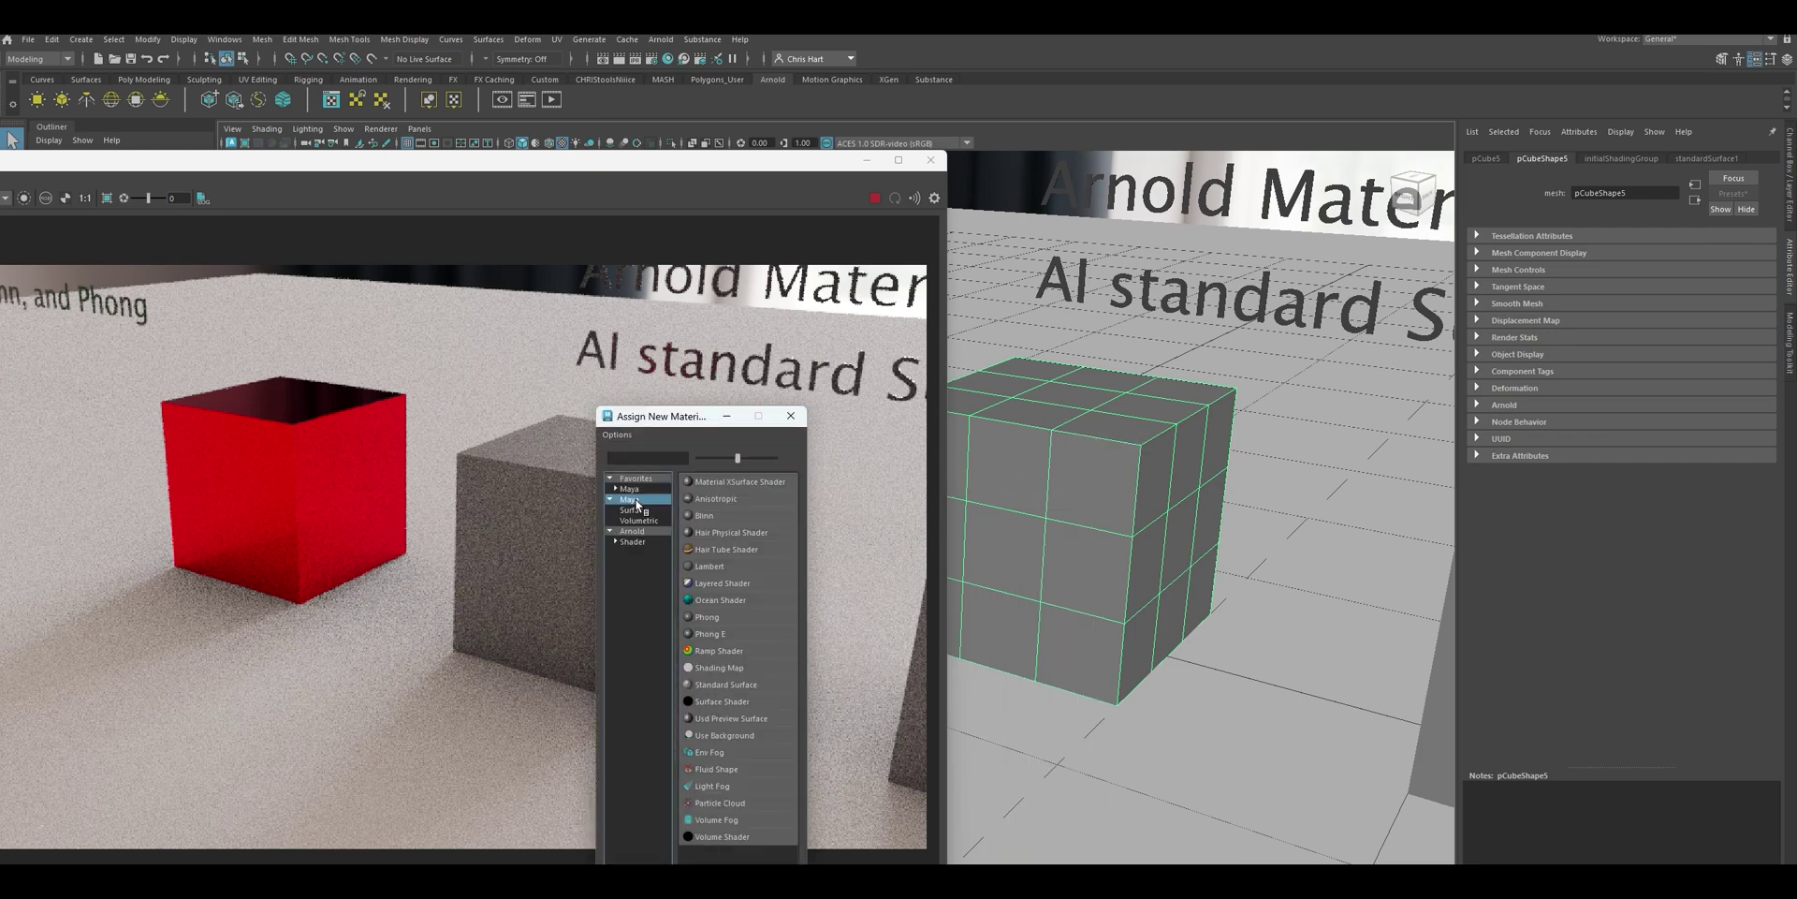
click(634, 531)
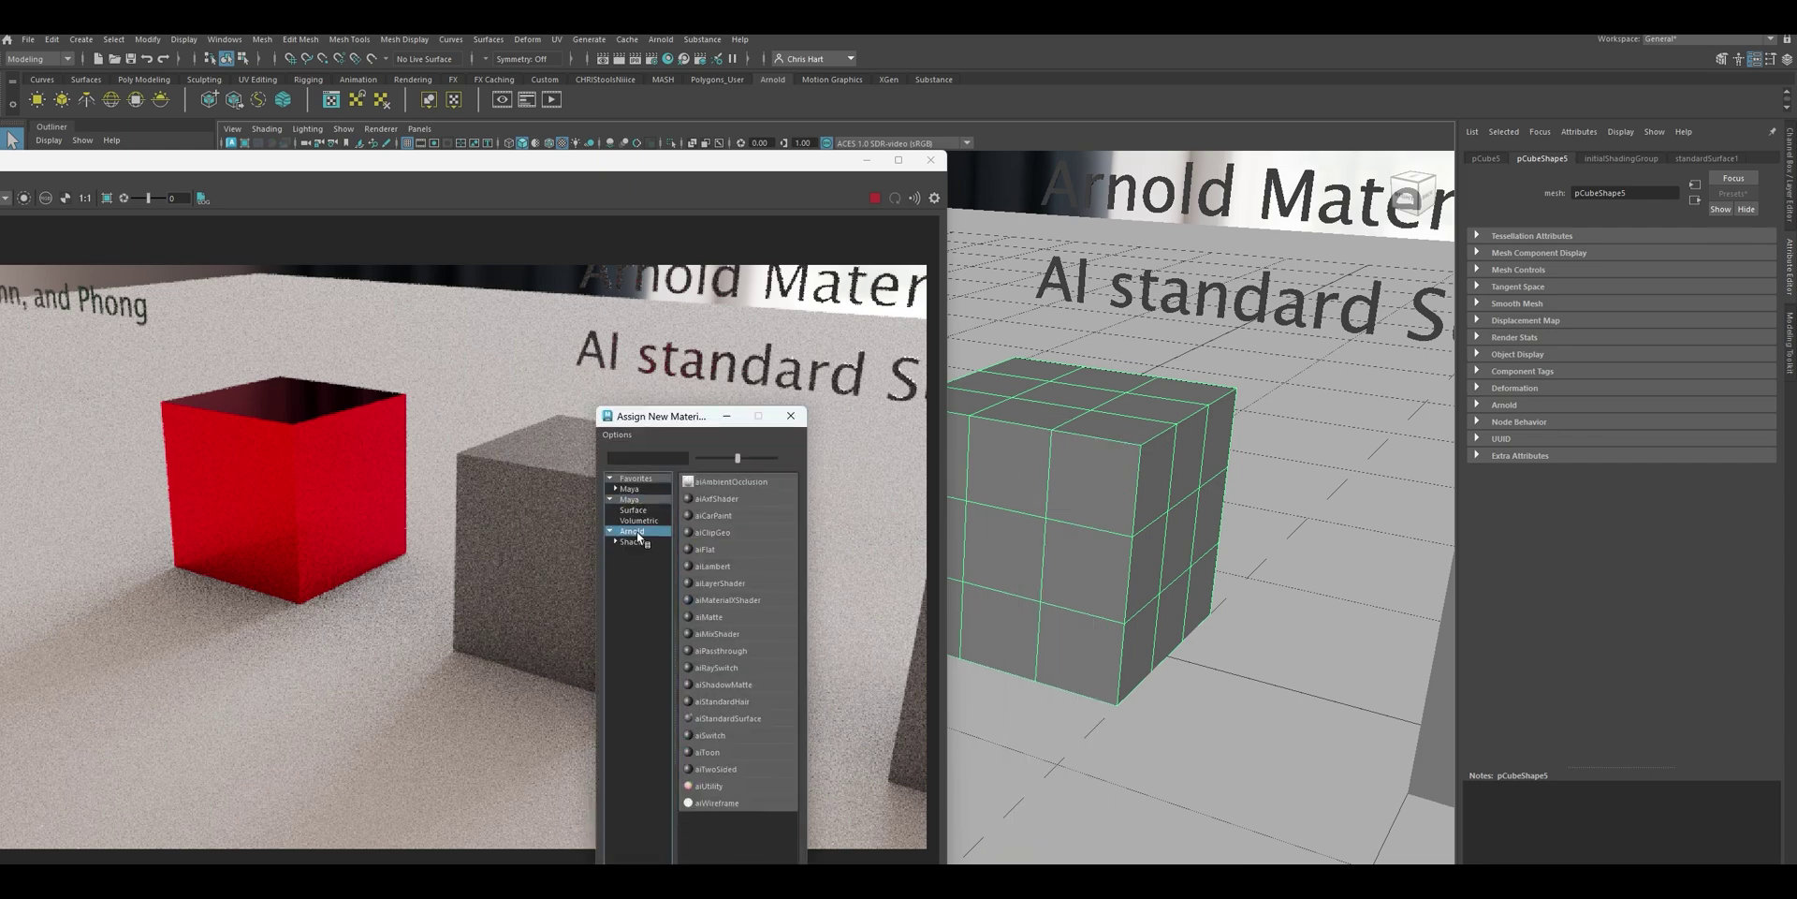
click(739, 718)
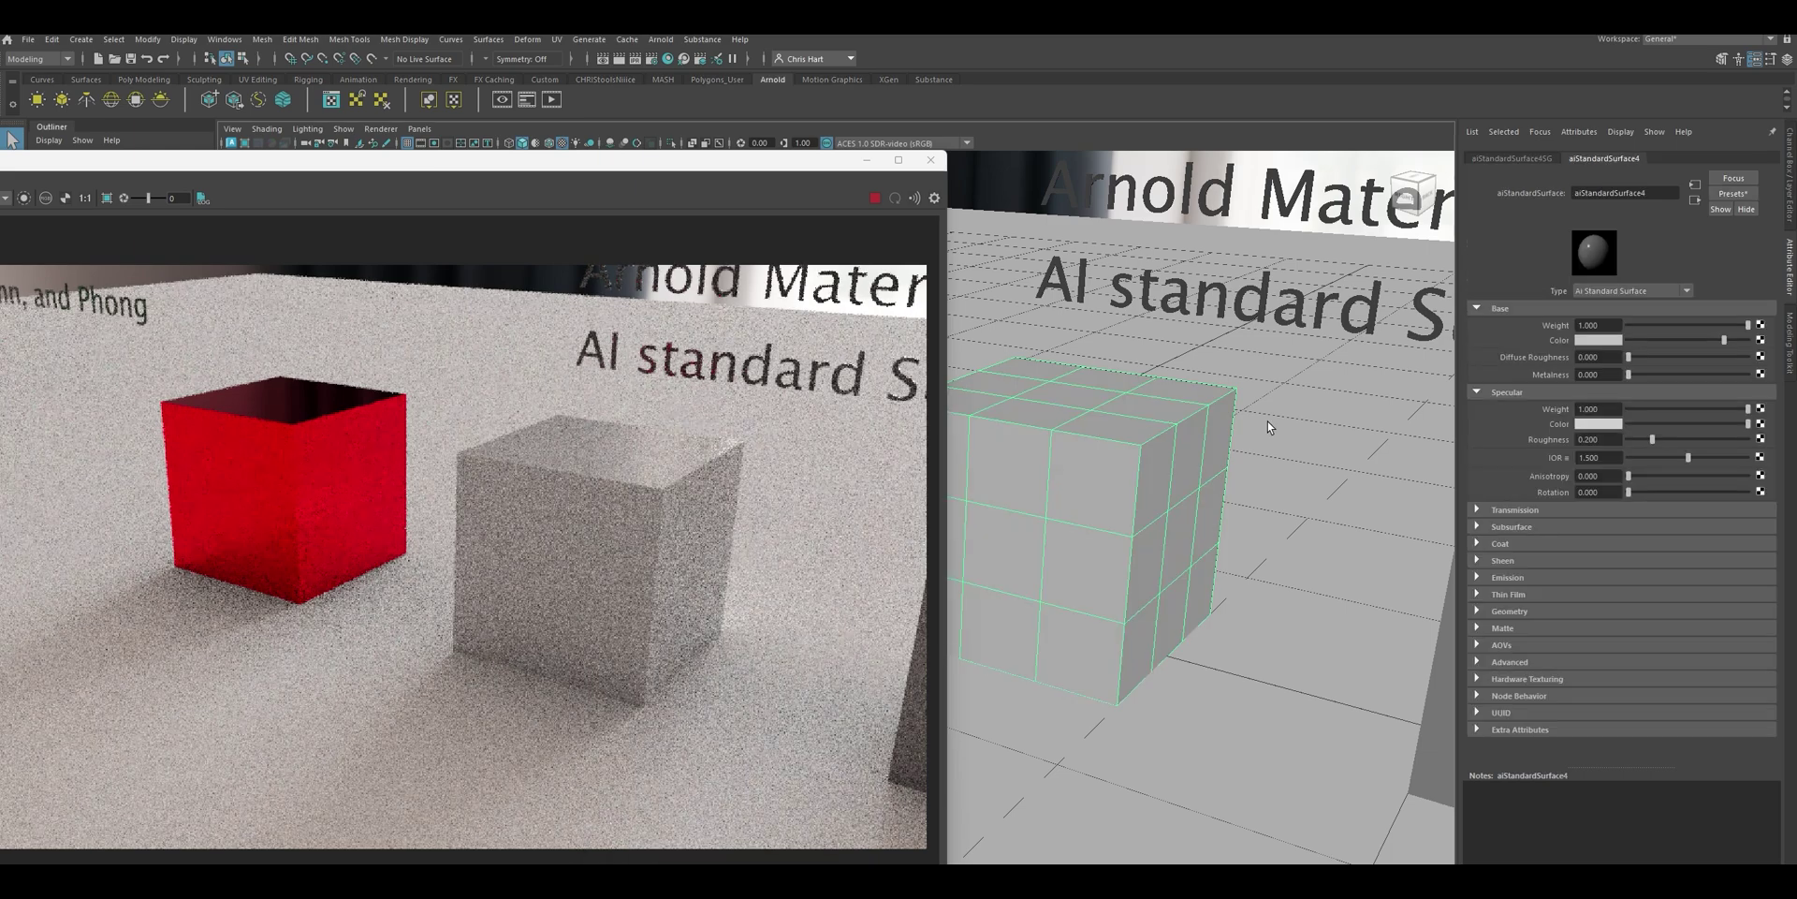
Expand and look through the new material's Transmission, Coat and Emission attributes
click(1478, 510)
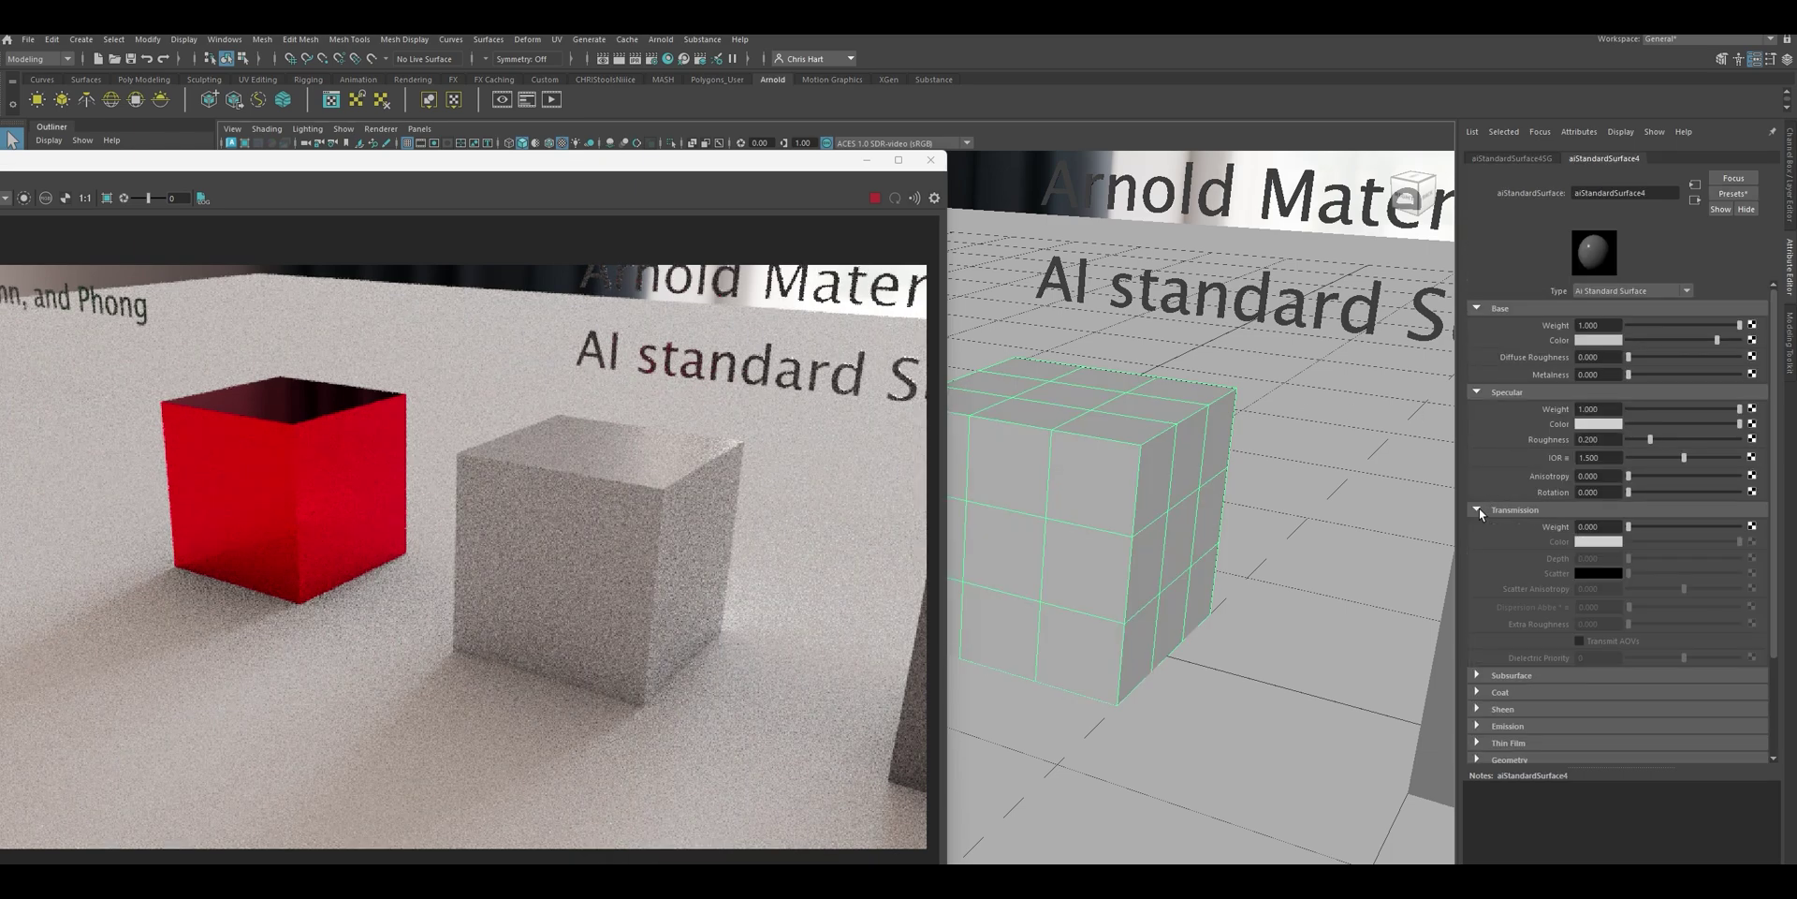
scroll(1493, 556, down, 3)
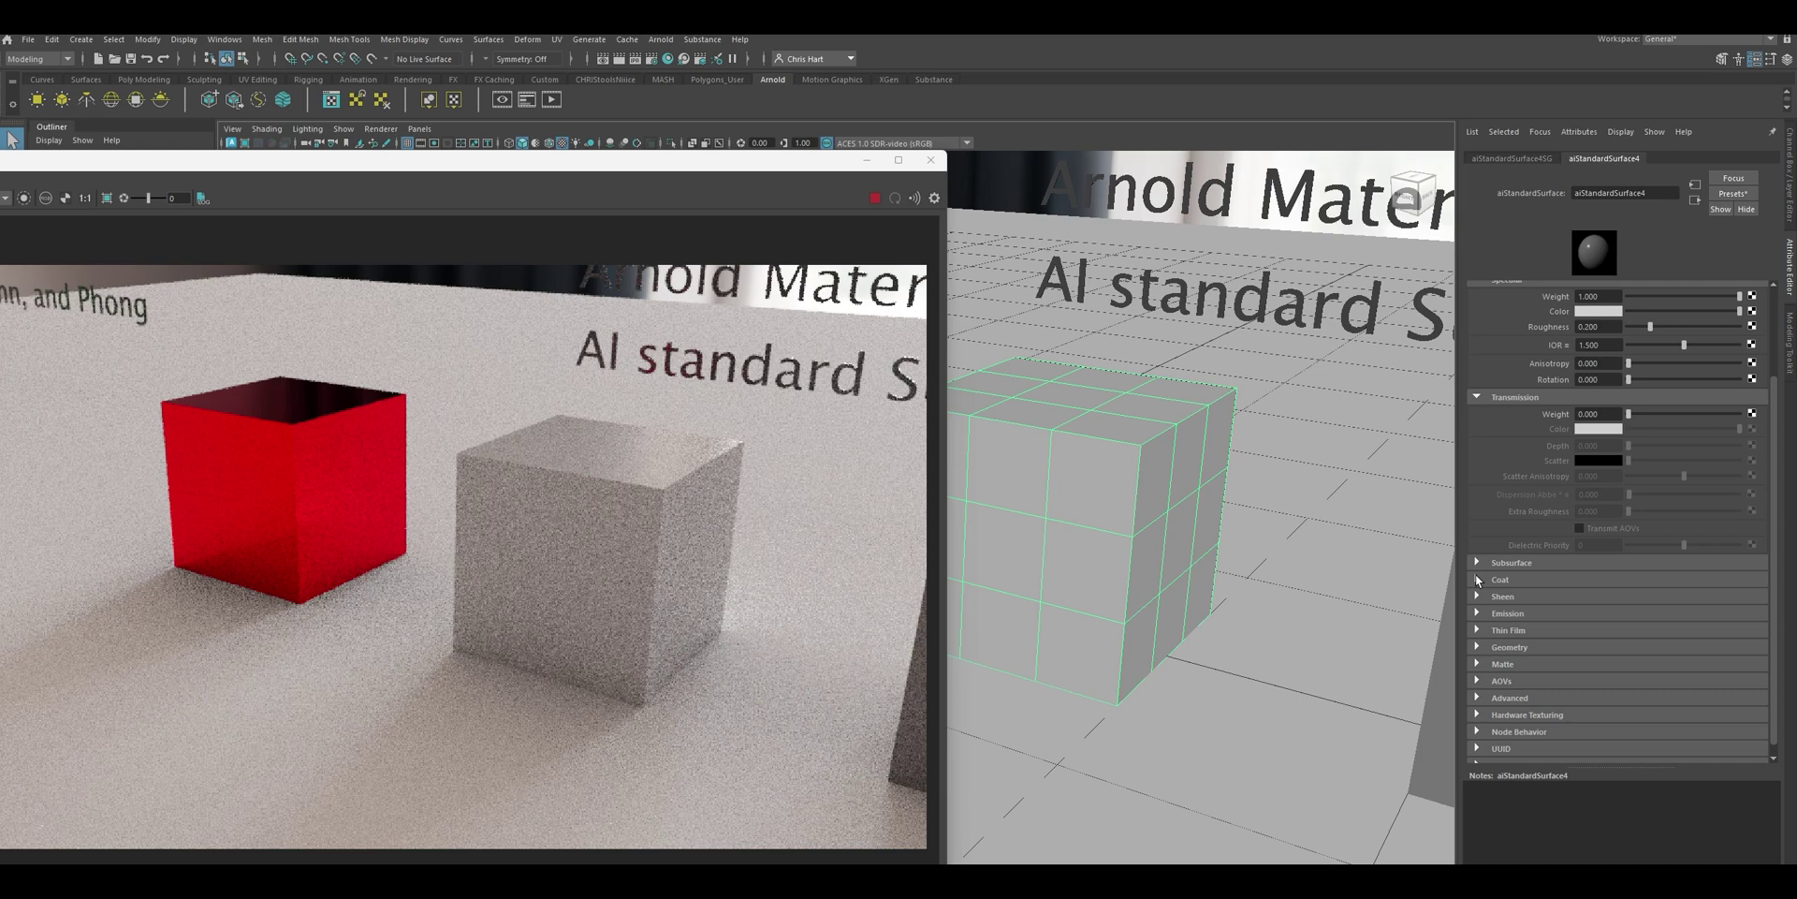
click(1478, 580)
scroll(1511, 575, down, 4)
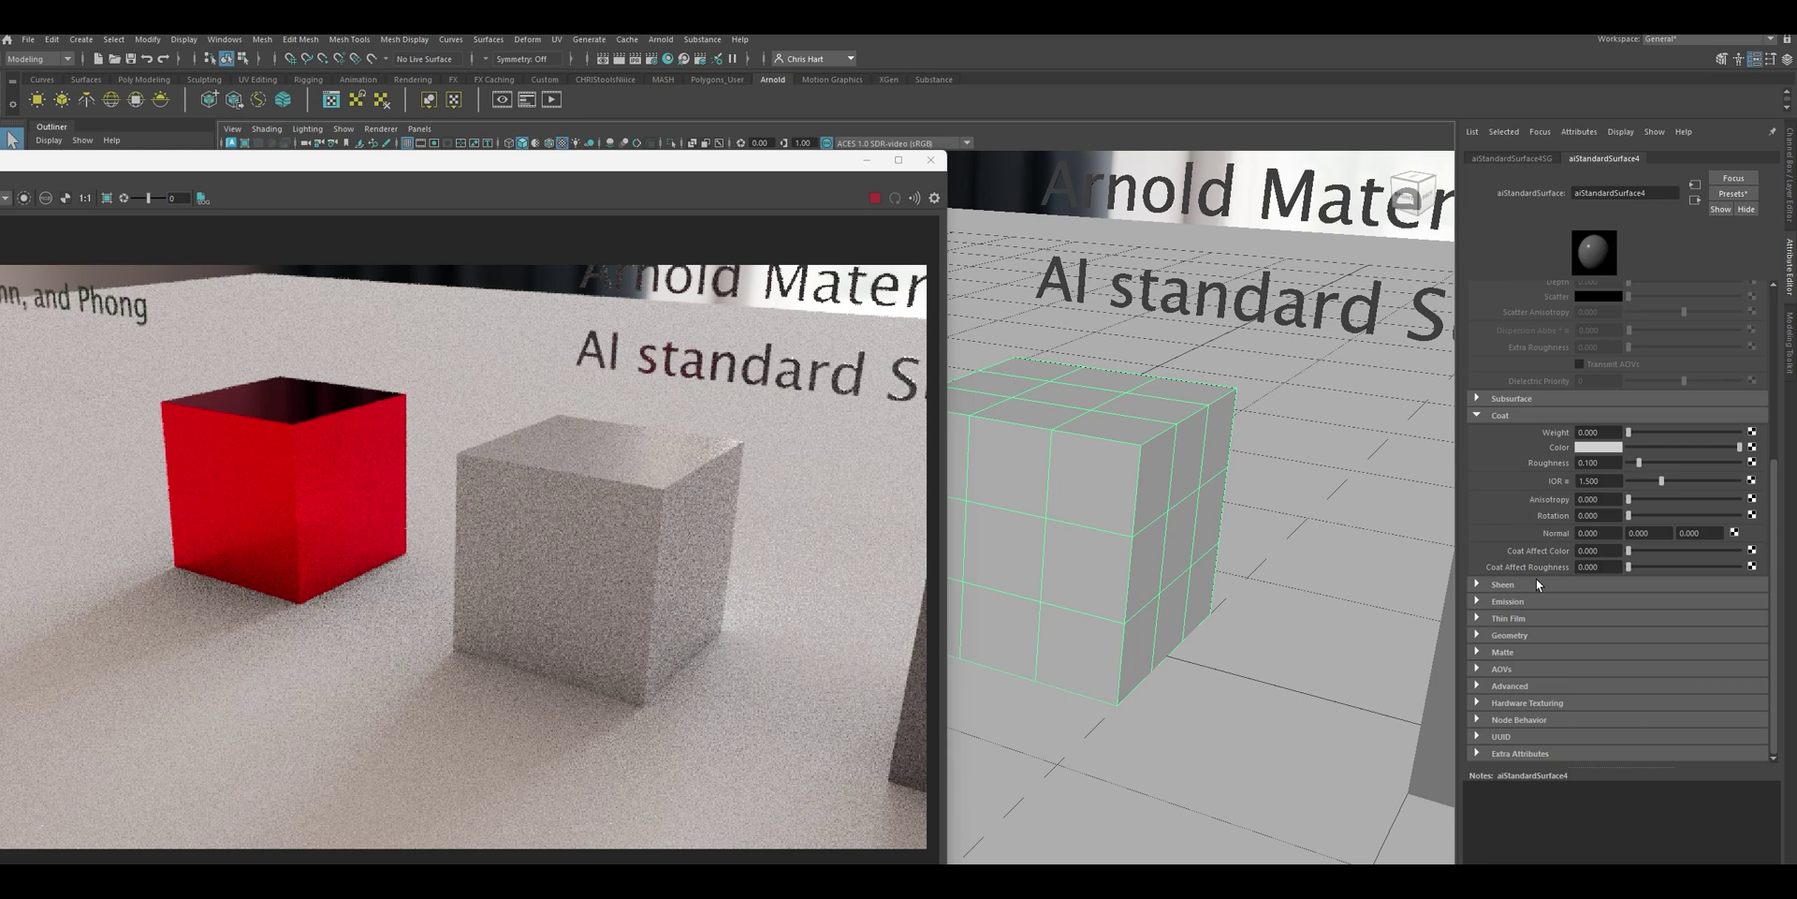
click(1477, 601)
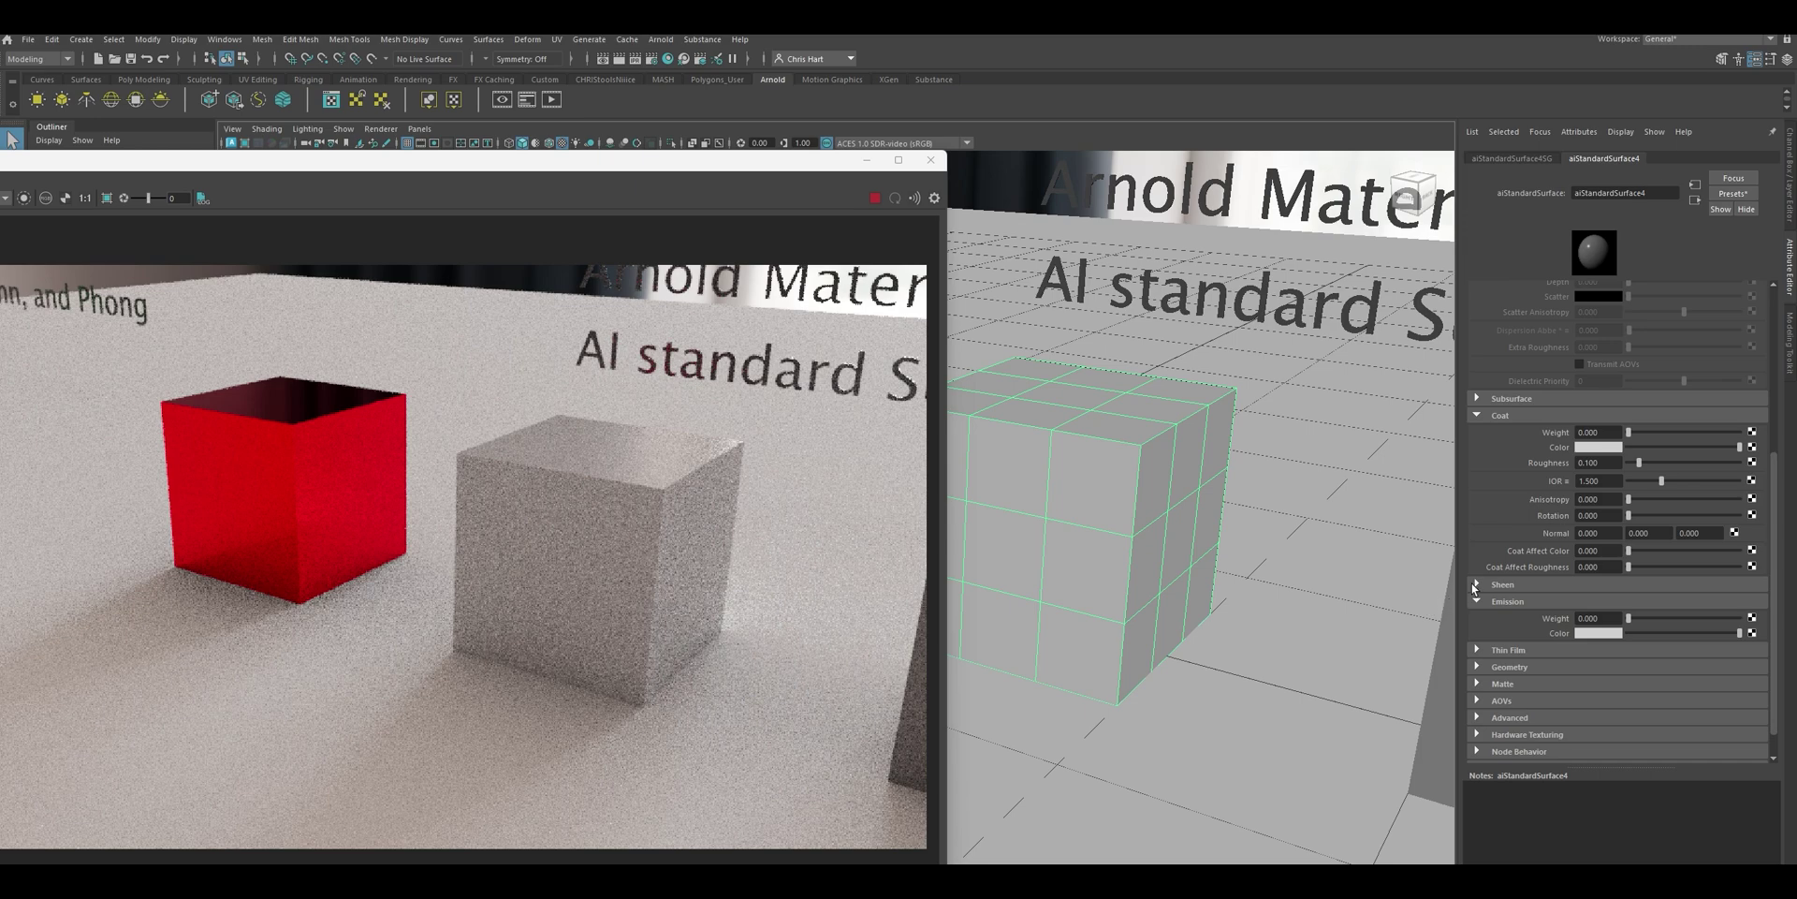
scroll(1617, 488, up, 3)
scroll(1616, 488, up, 4)
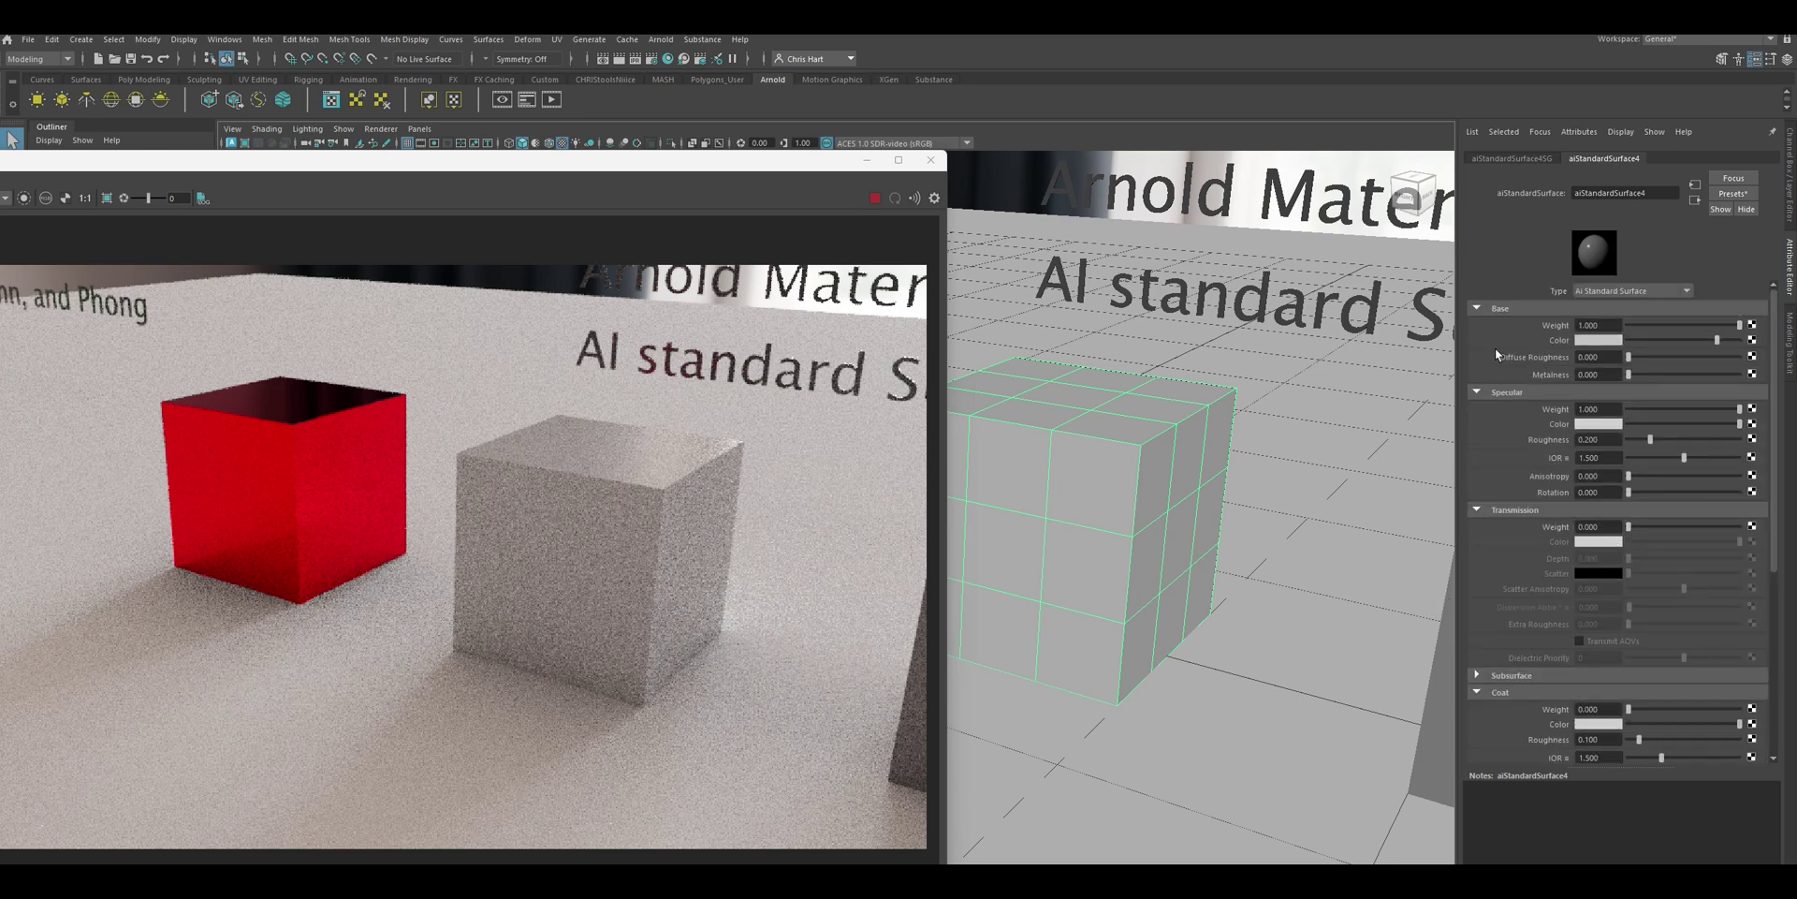
Set the new material's base color to golden orange and its emission color to bright yellow
click(1598, 342)
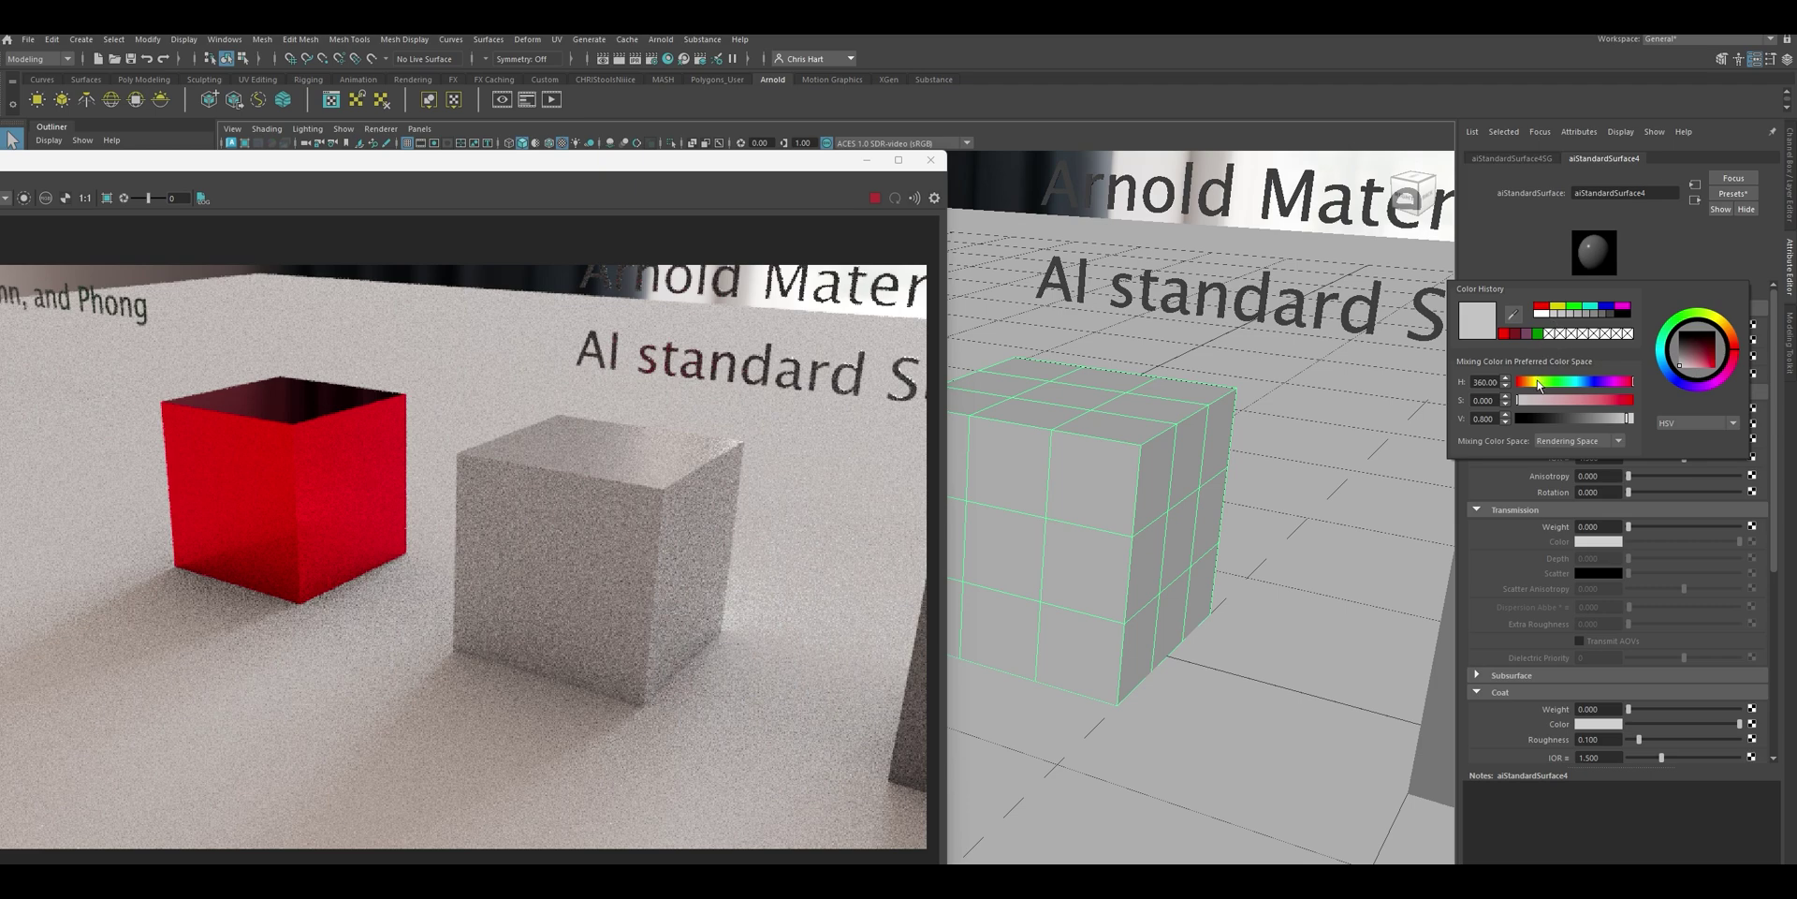
drag(1540, 384, 1671, 401)
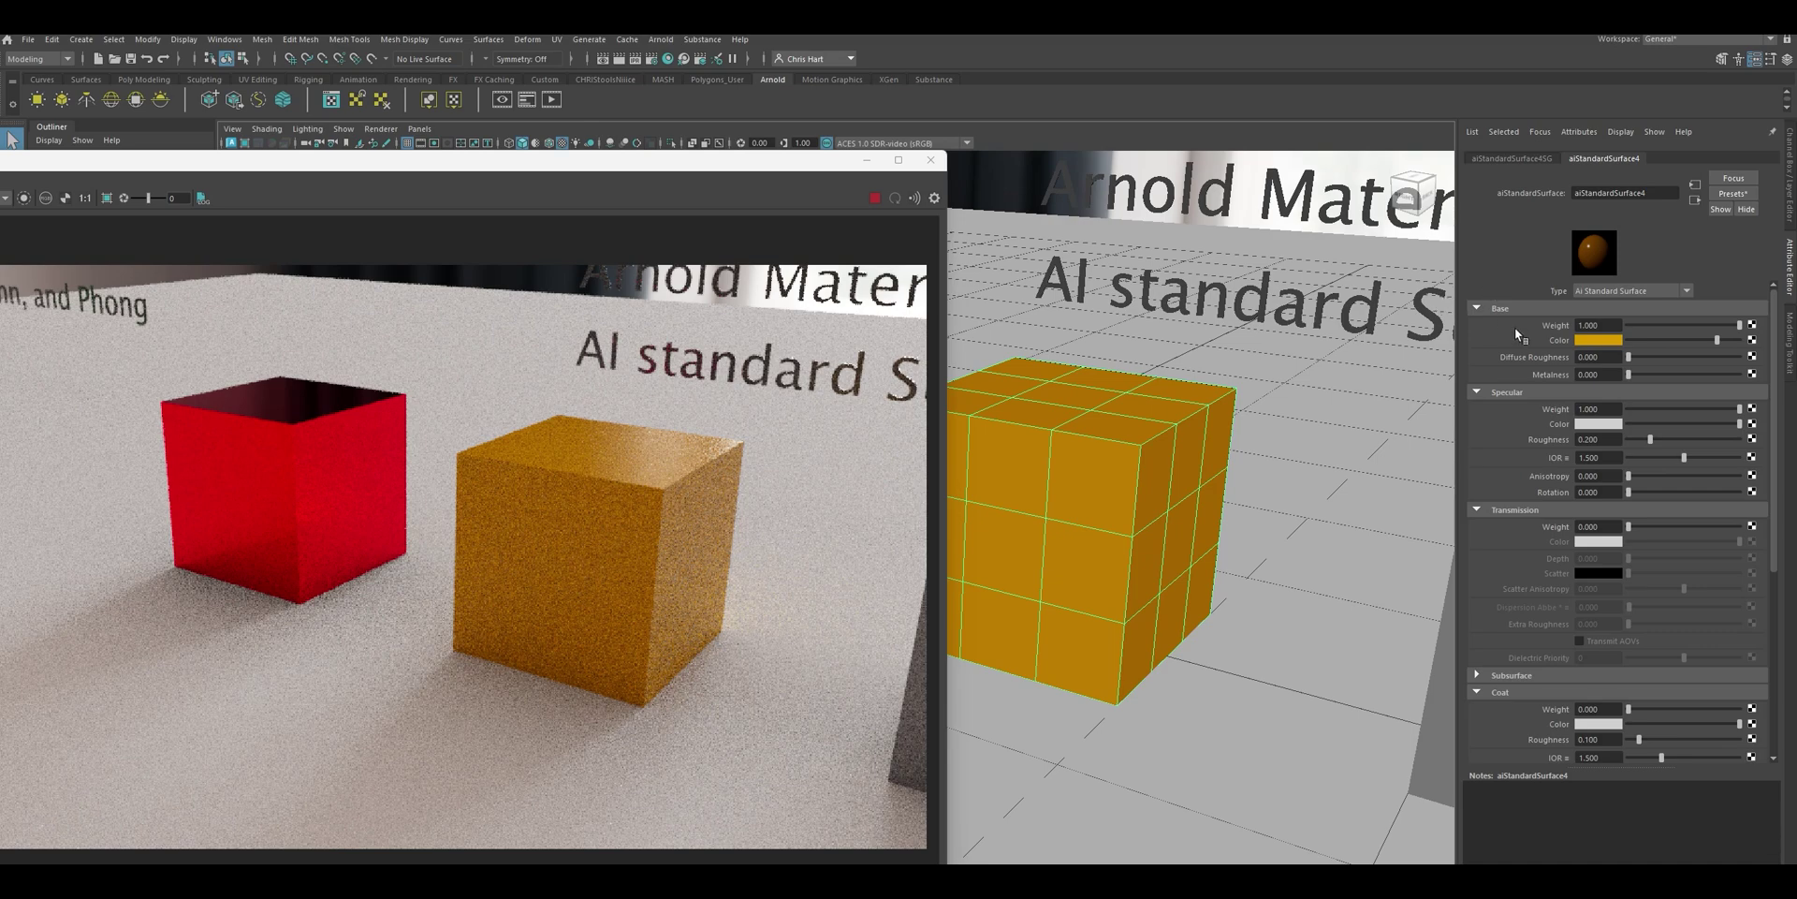
scroll(1515, 497, down, 5)
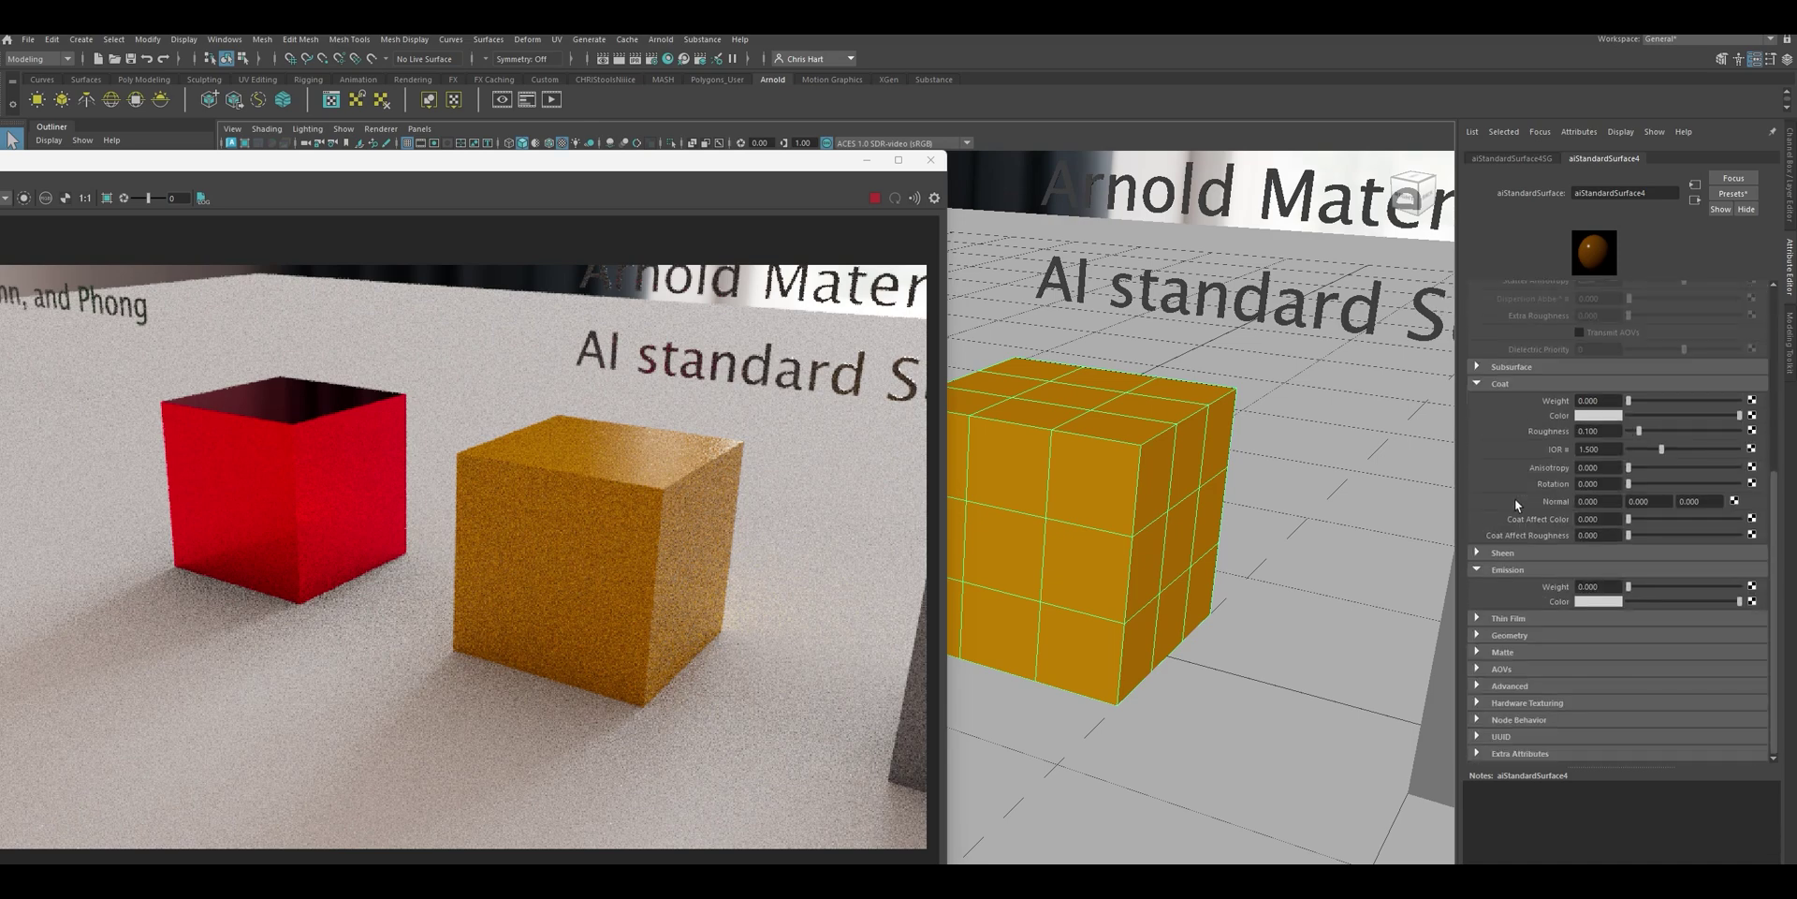
click(1599, 601)
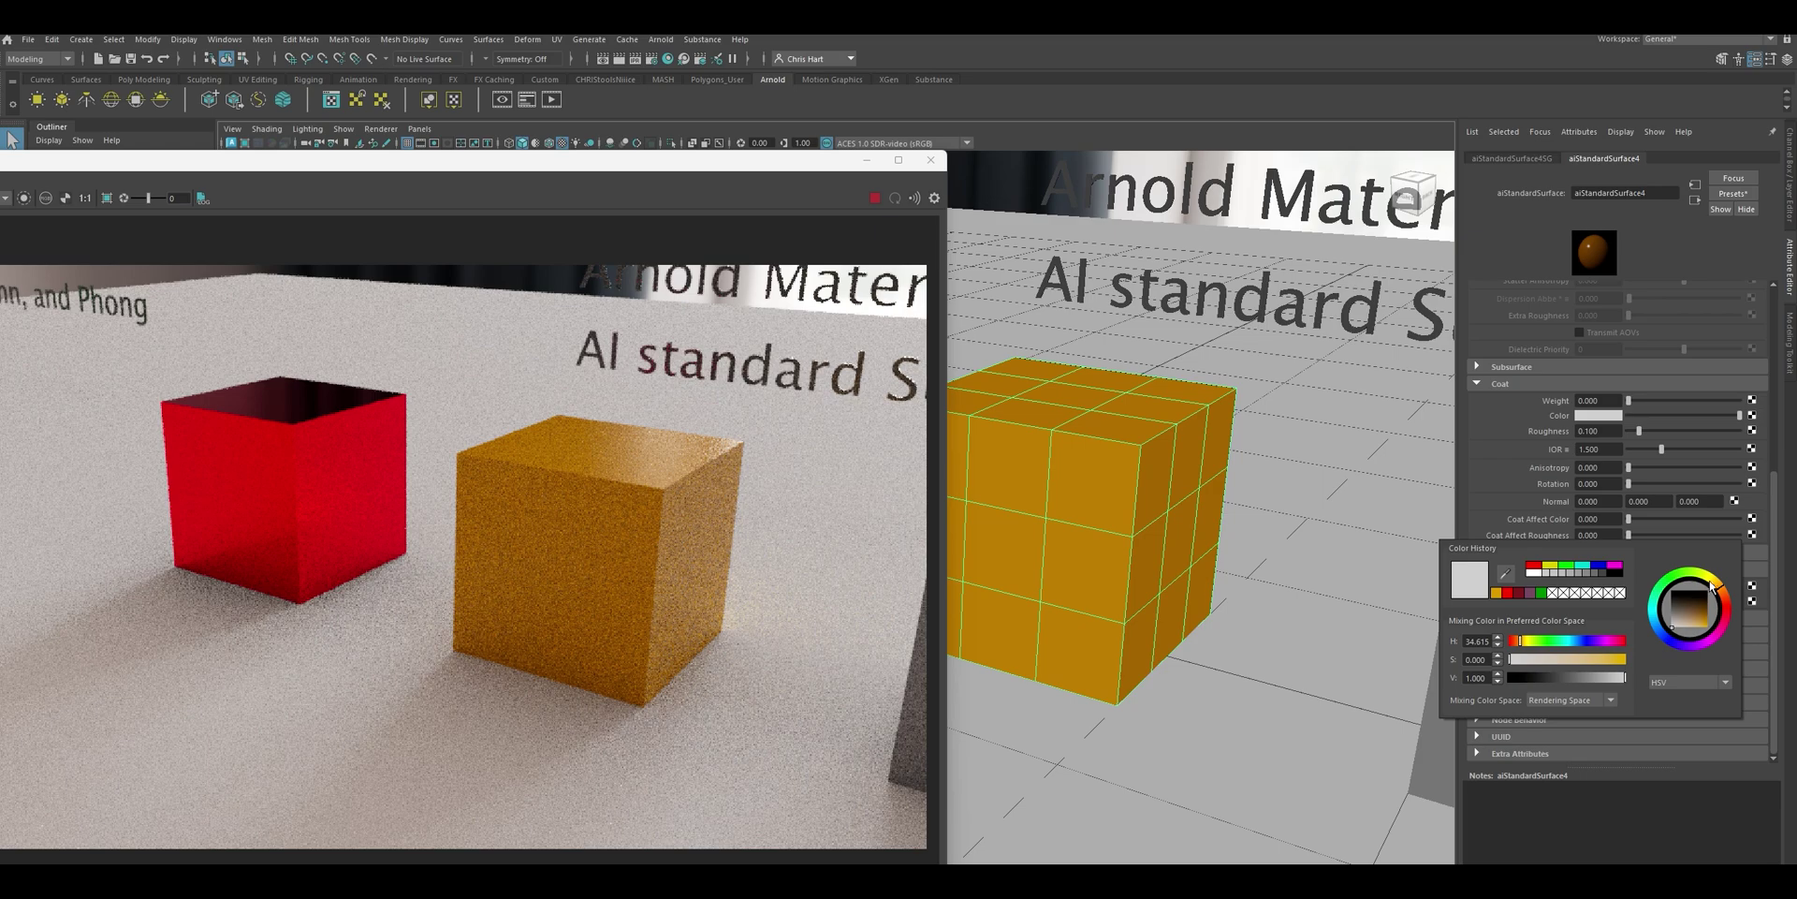
mouse_move(1696, 607)
mouse_down()
mouse_move(1705, 622)
mouse_move(1691, 613)
mouse_up()
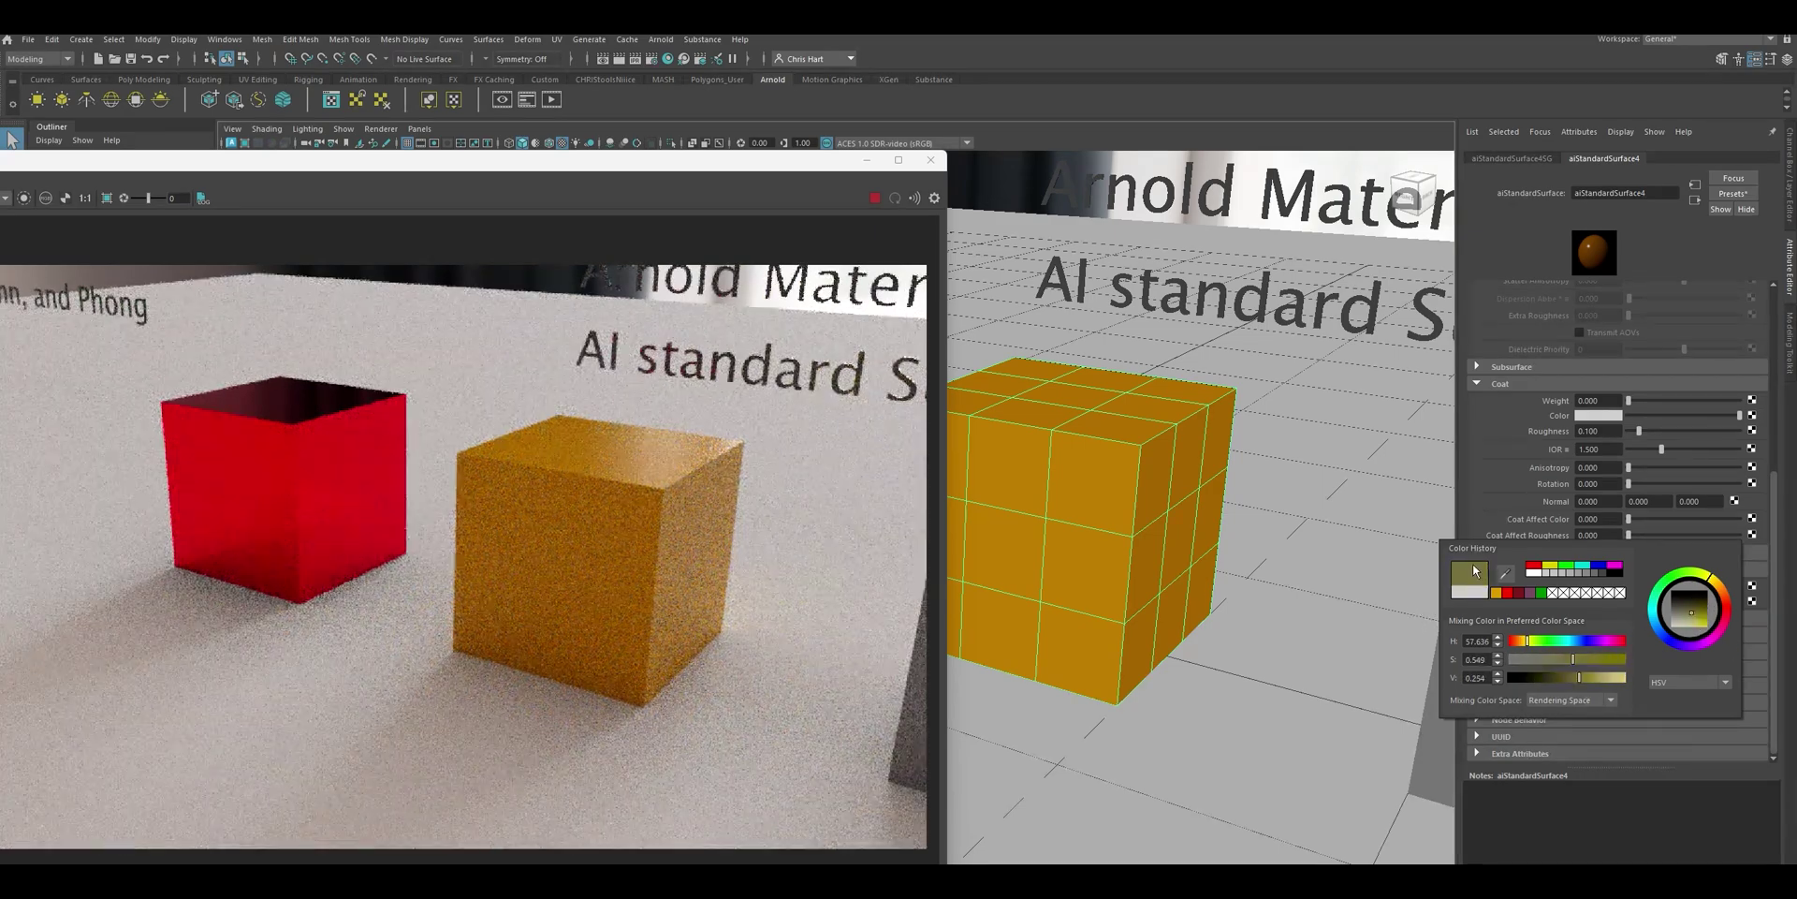
drag(1583, 677, 1682, 653)
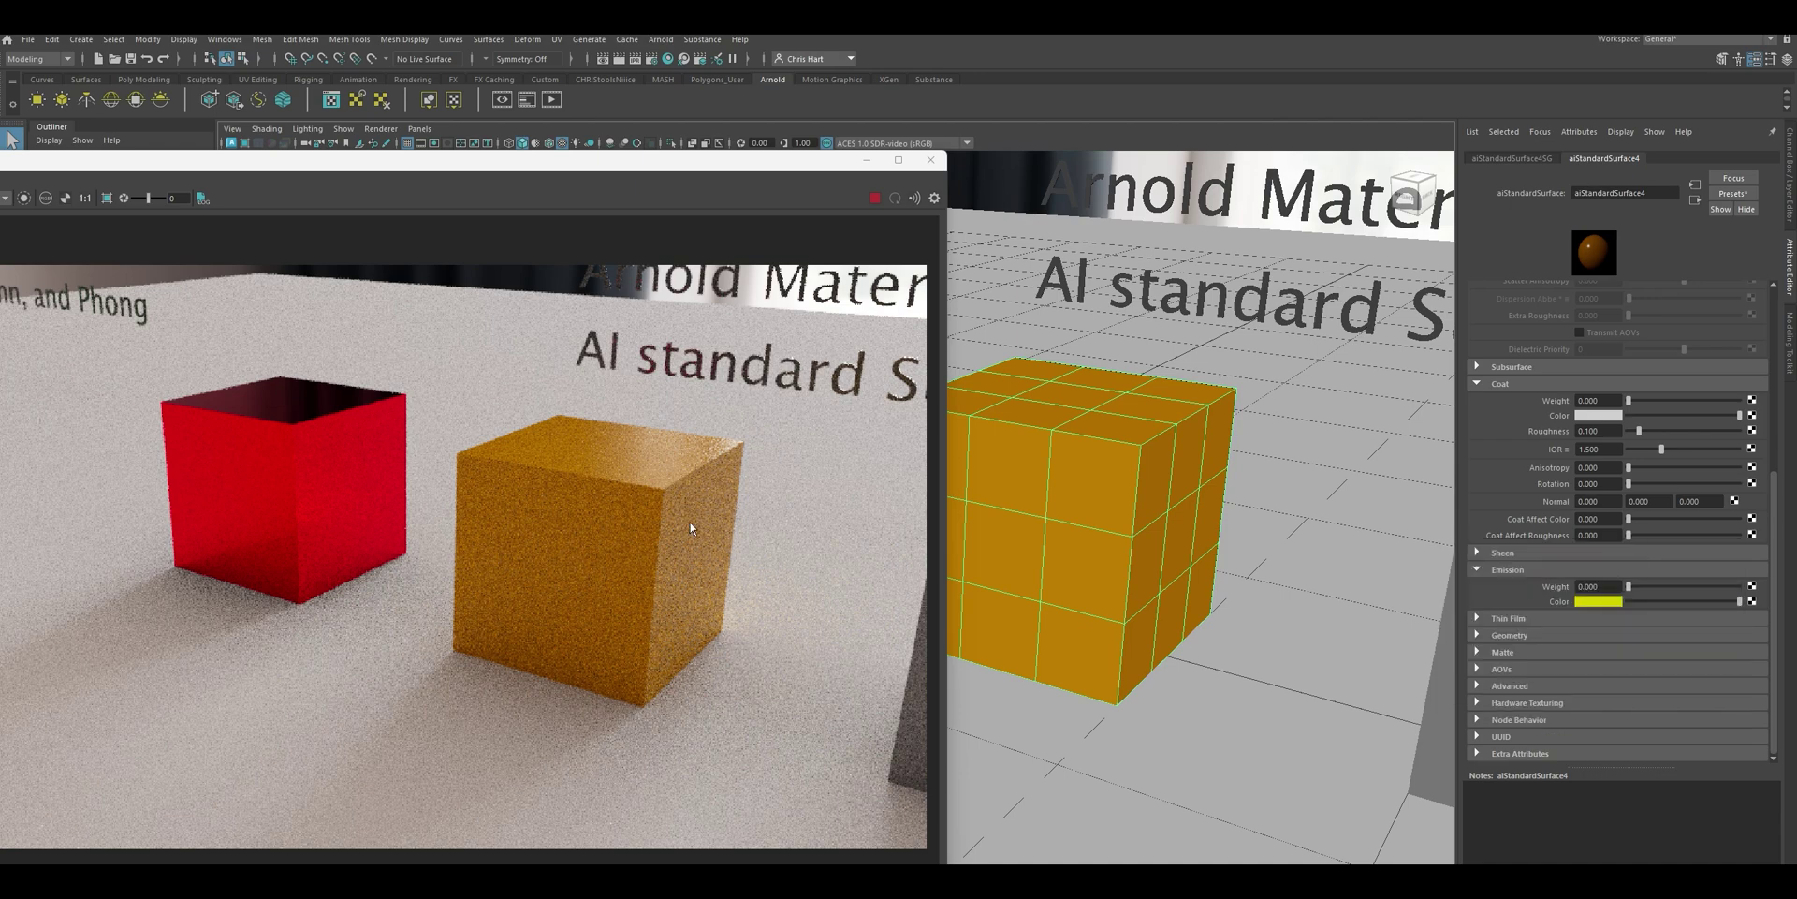
Set the golden material's base weight to 1.000 and raise its base color to full brightness
click(1573, 586)
scroll(1560, 434, up, 5)
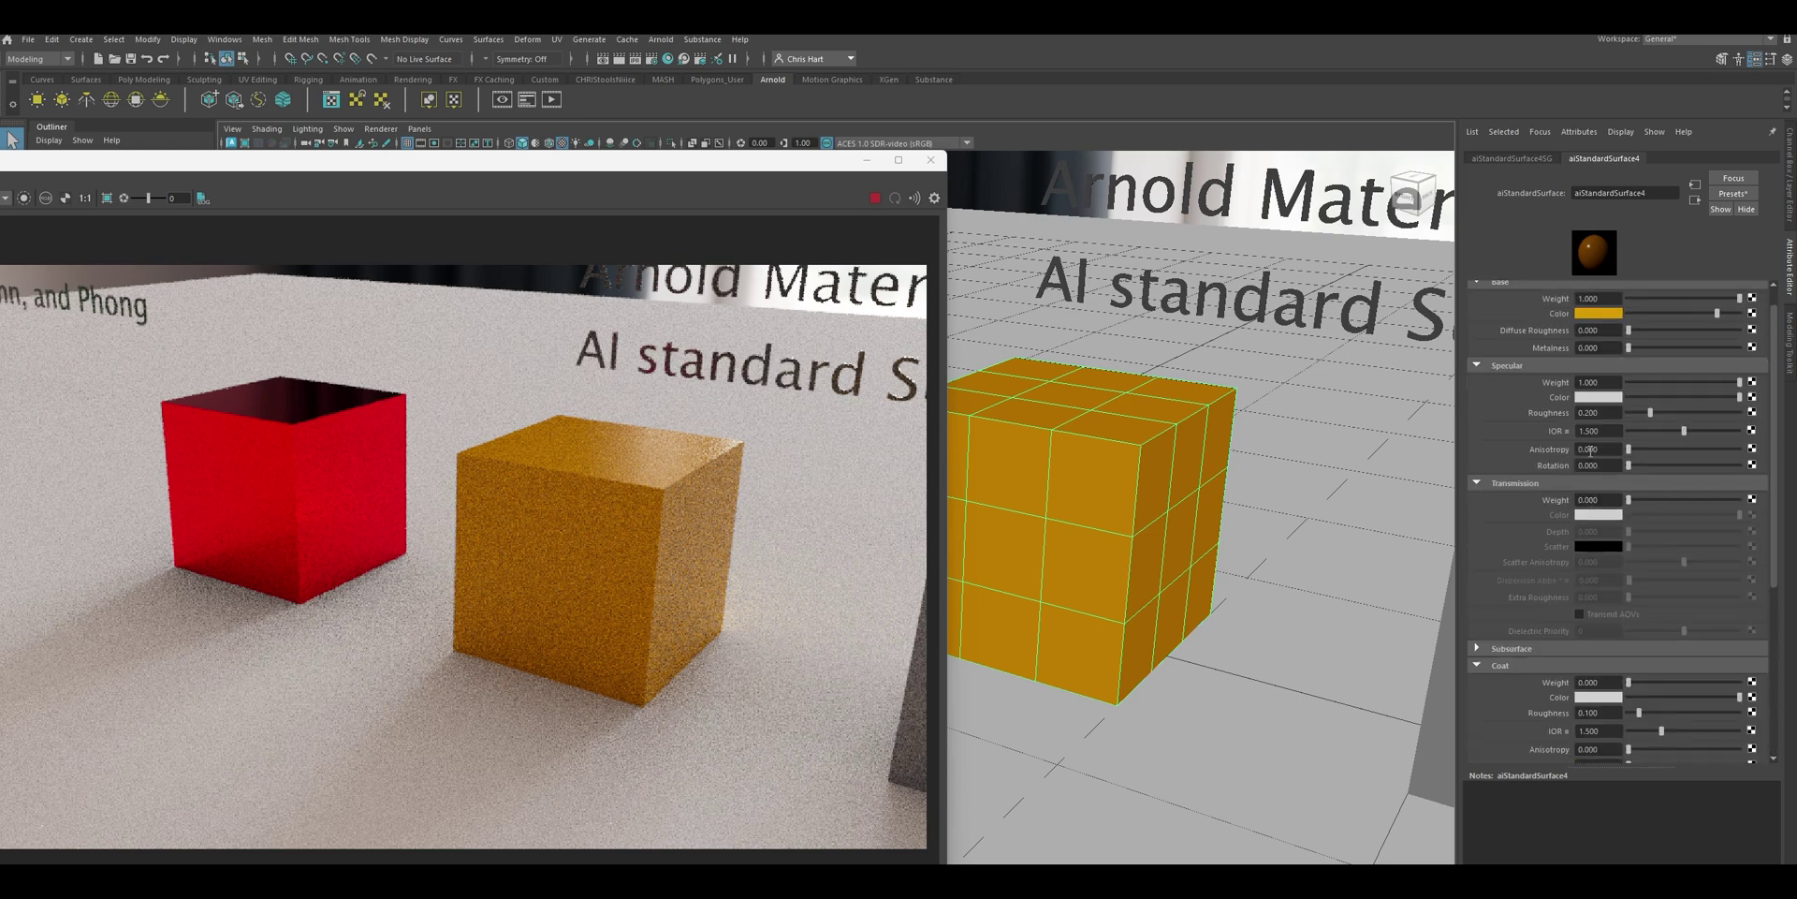
scroll(1590, 451, up, 1)
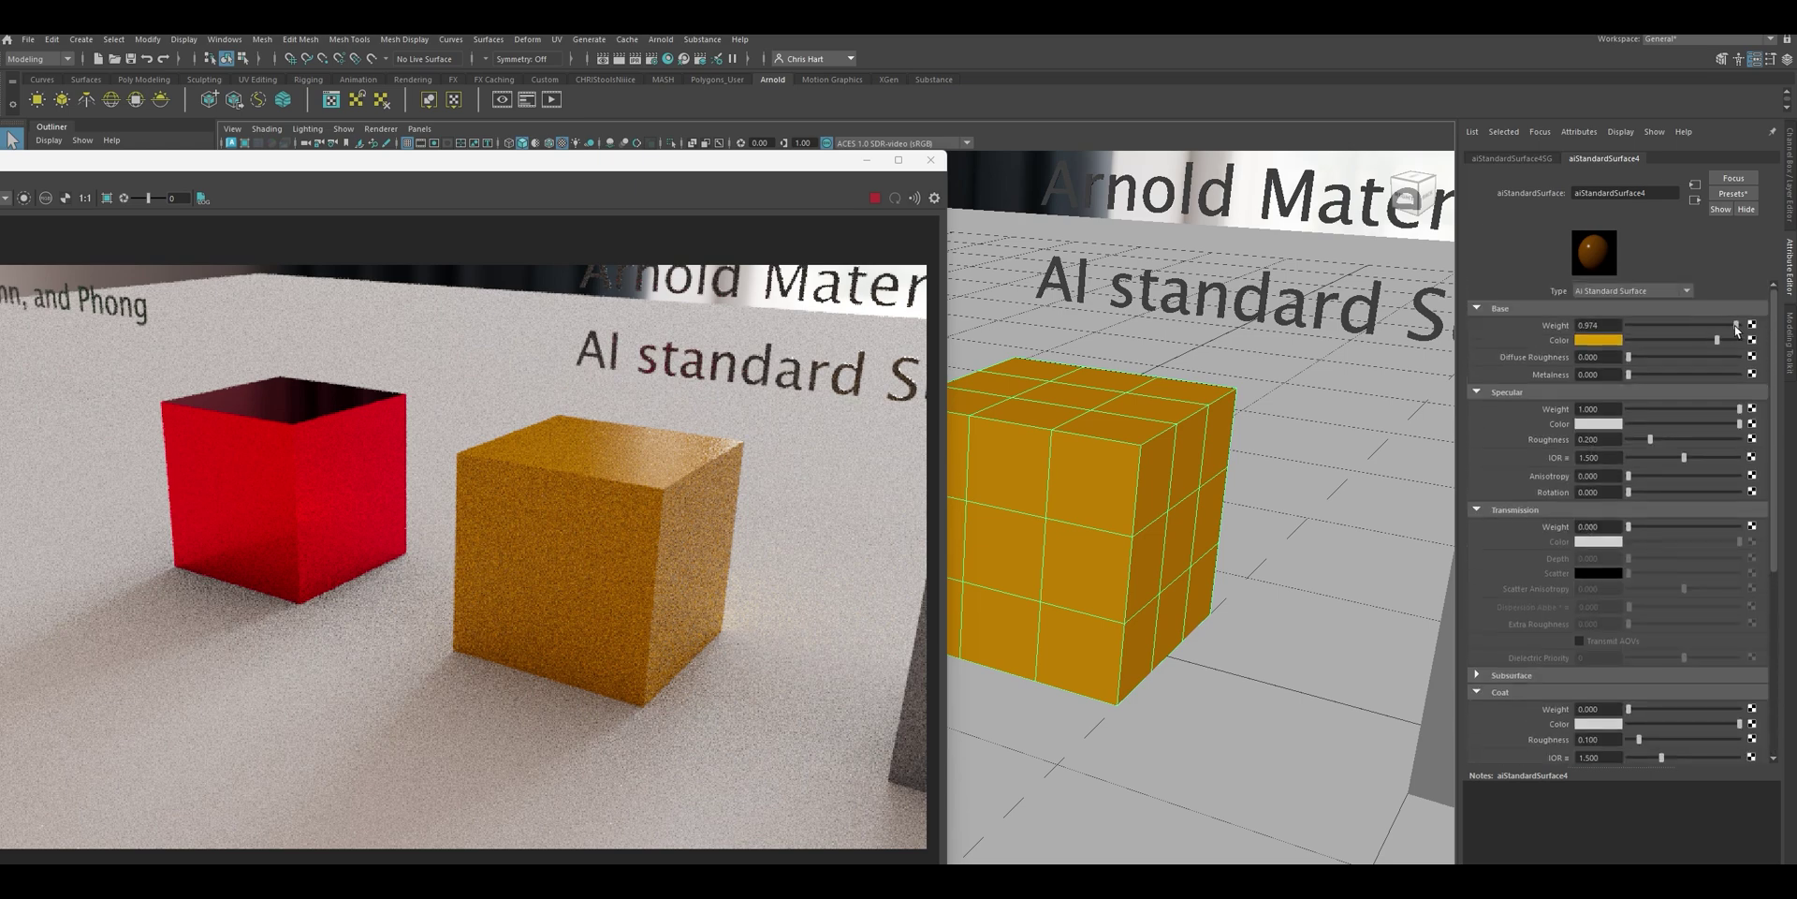
mouse_move(1730, 325)
mouse_down()
mouse_move(1629, 332)
mouse_move(1755, 342)
mouse_up()
drag(1717, 340, 1794, 346)
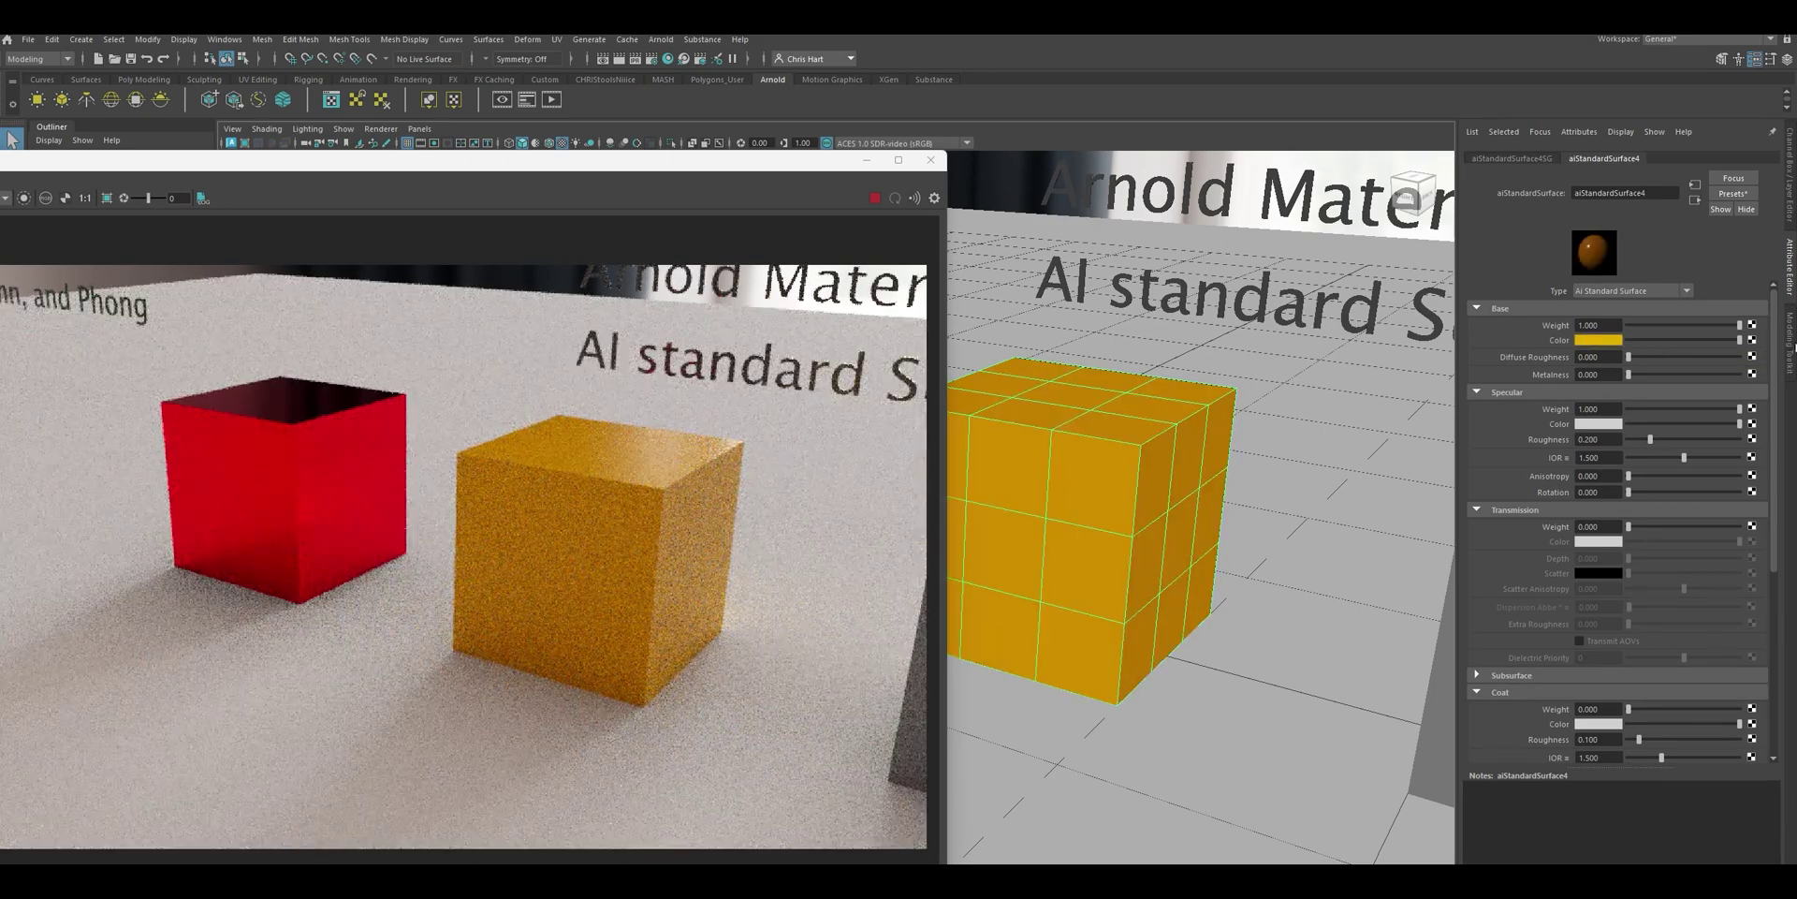
Set the material's emission weight to 1.000 and examine the glowing cube from several angles in the render
scroll(1572, 503, down, 5)
scroll(1573, 504, down, 2)
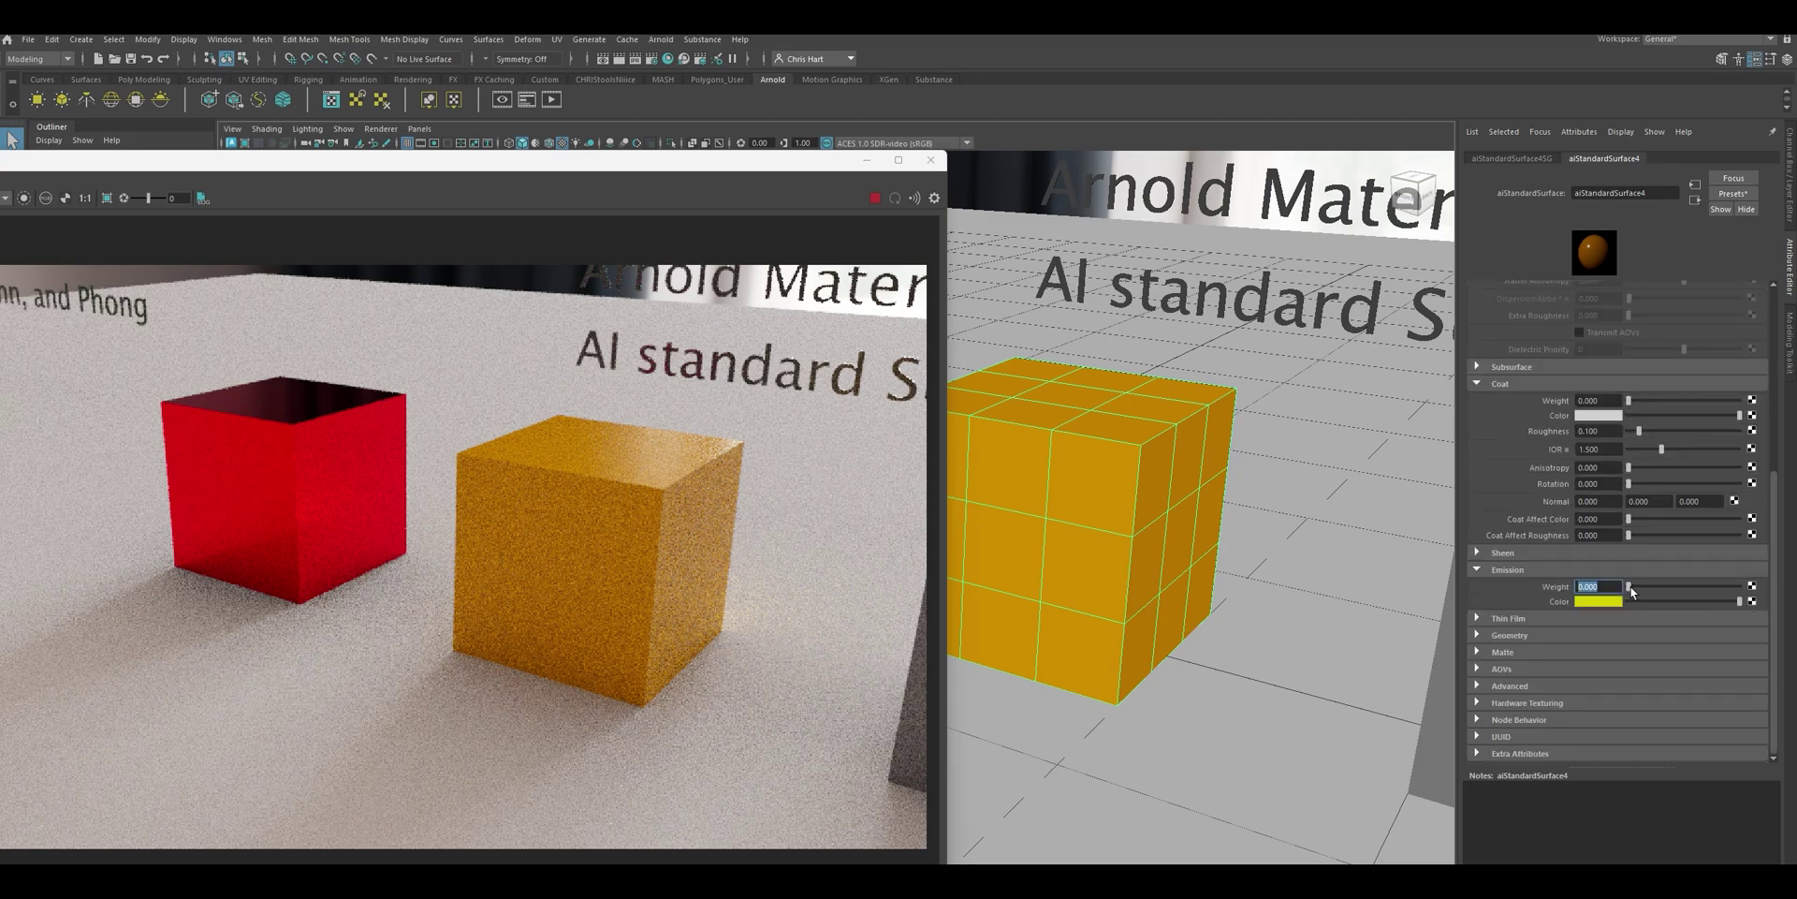
drag(1631, 590, 1795, 591)
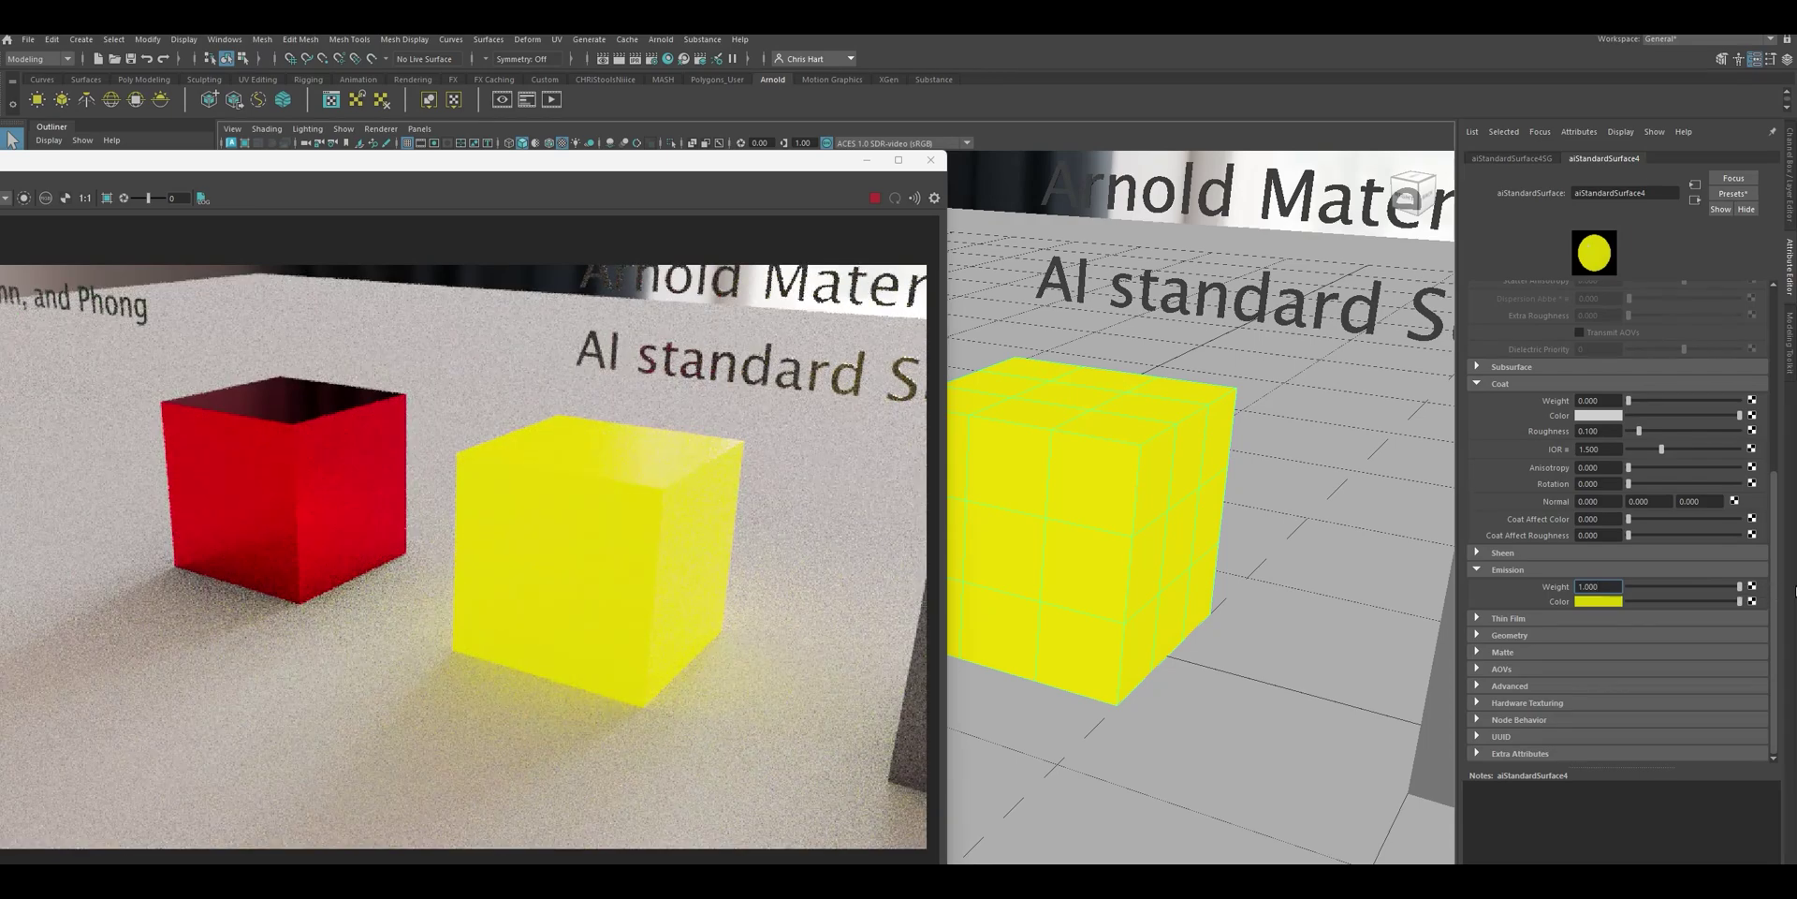
alt+drag(1160, 663, 1292, 644)
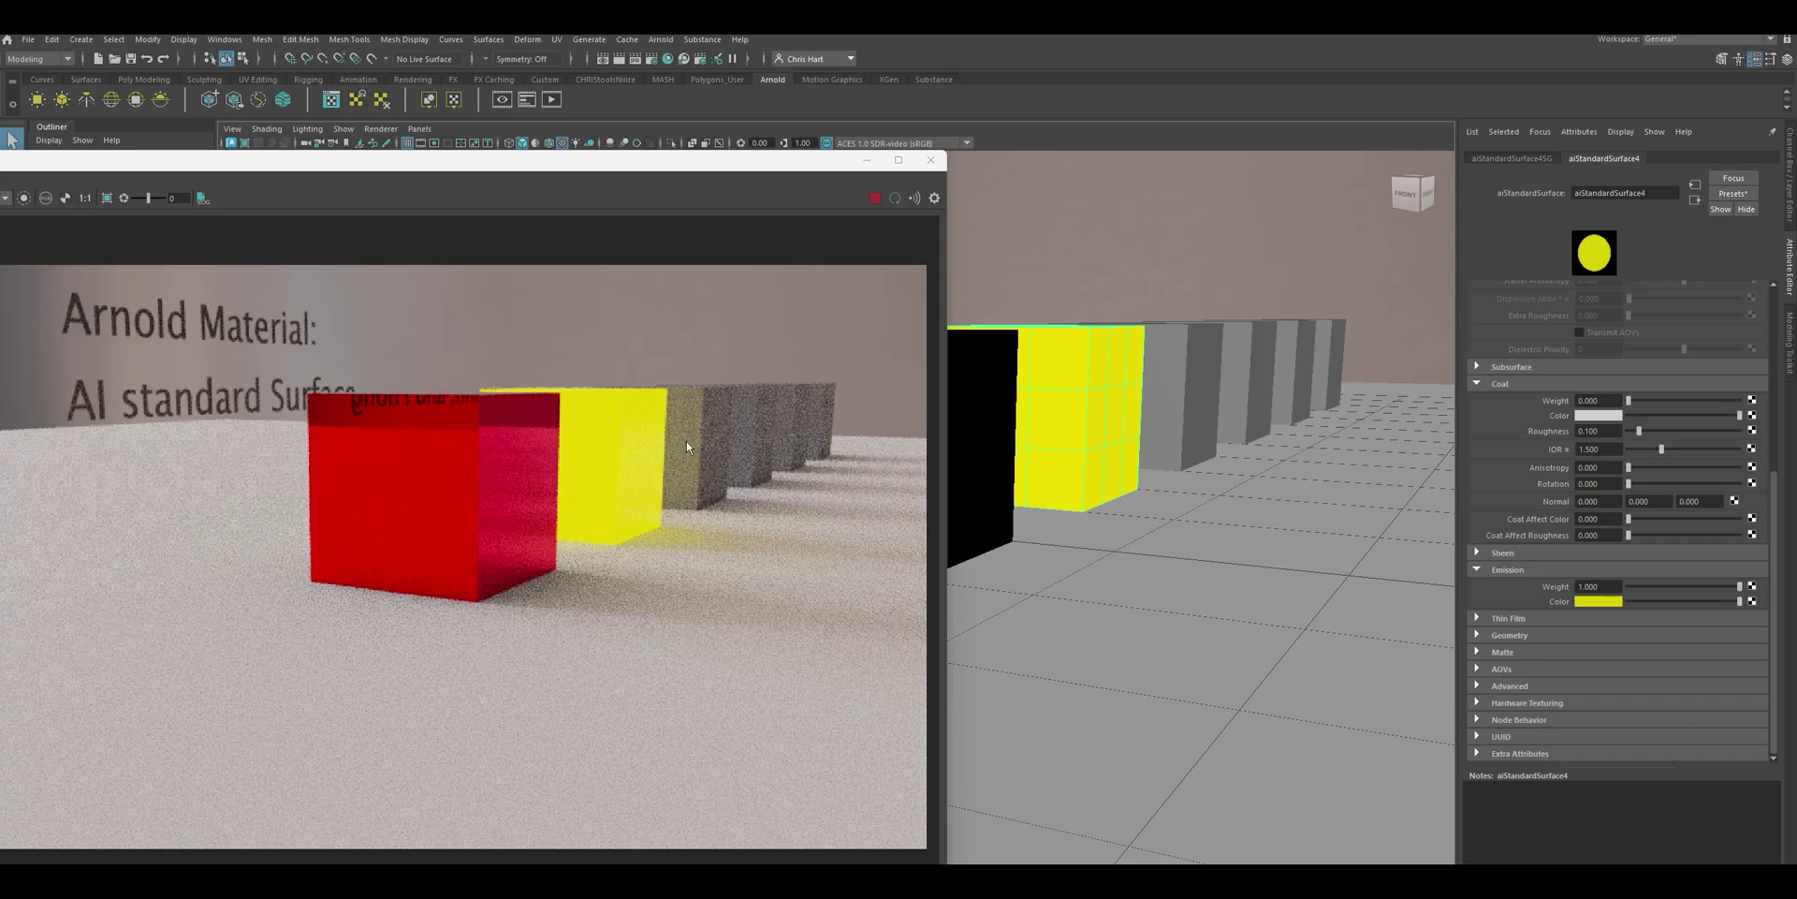
key(f)
alt+drag(1171, 497, 1105, 524)
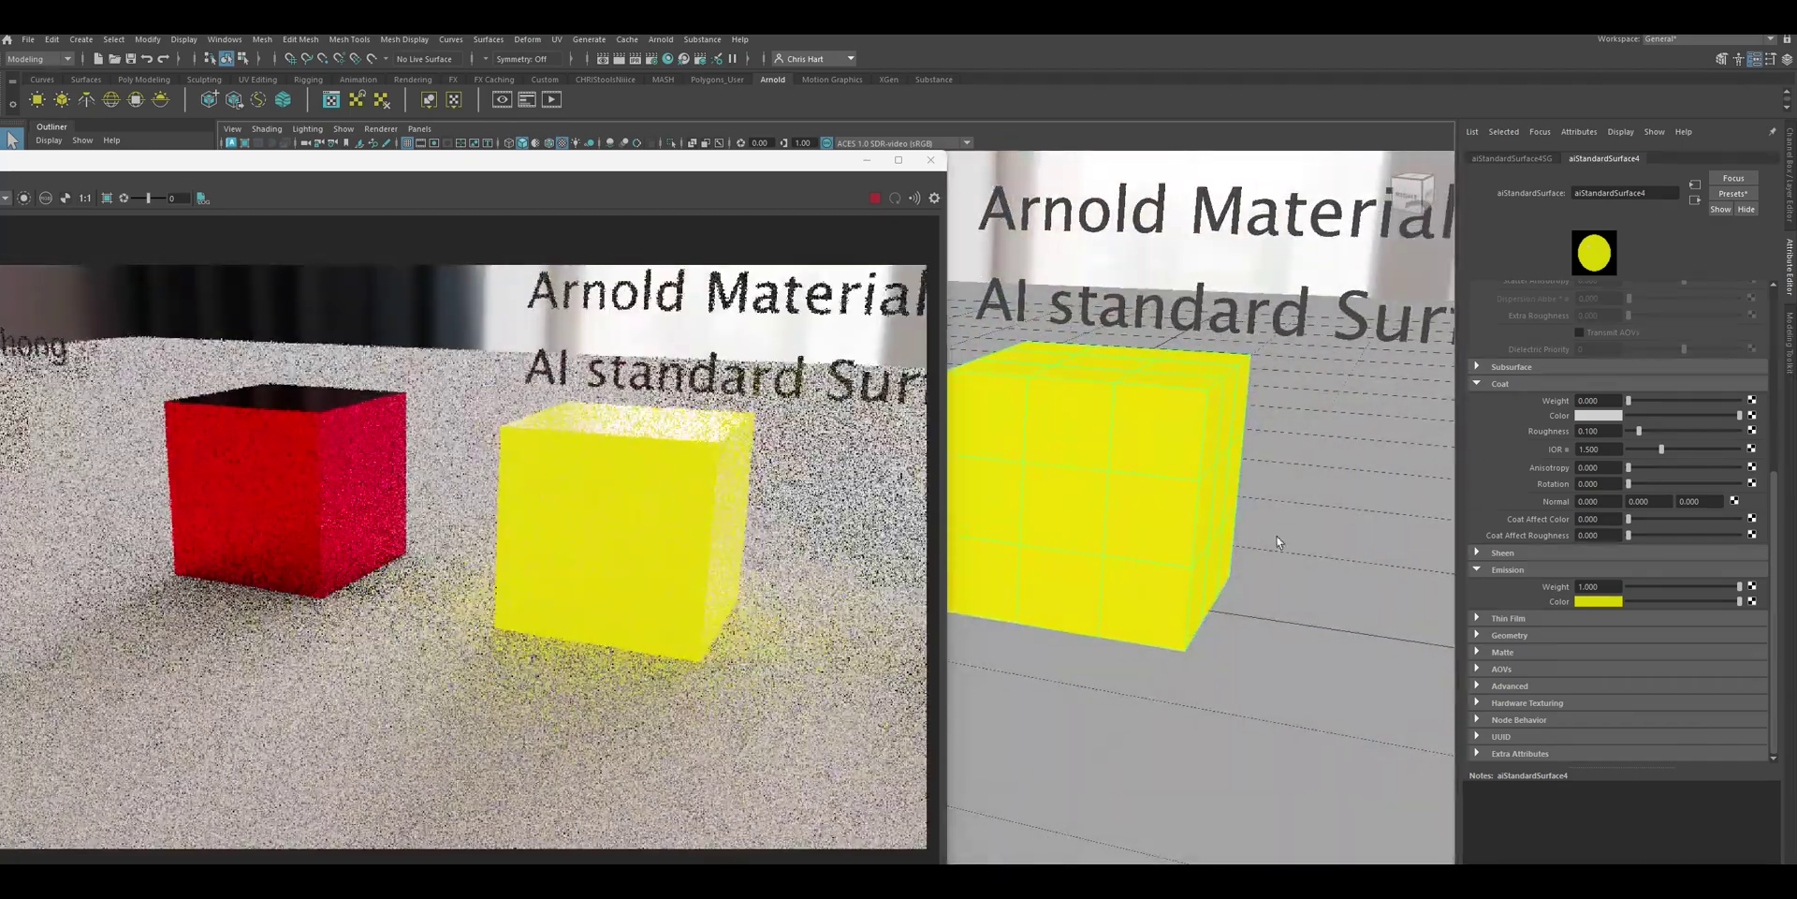
Try emission weights of 5 and 10 on the yellow cube and compare the light cast on its neighbours
double_click(1604, 585)
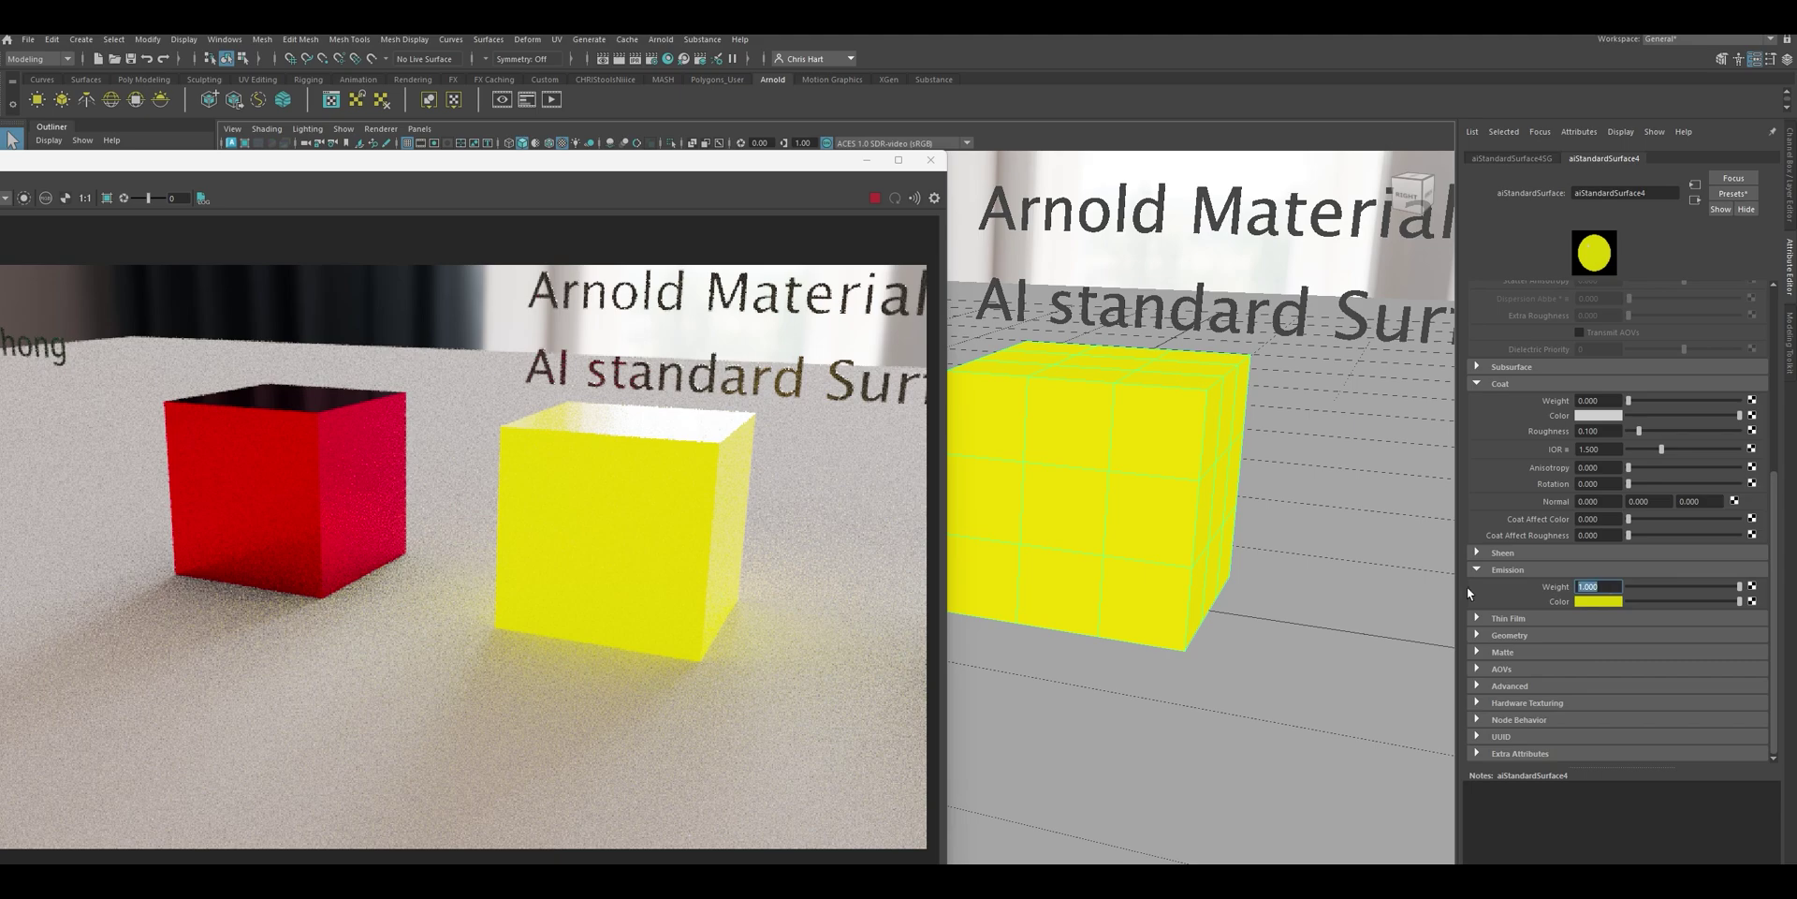
text(5)
key(Return)
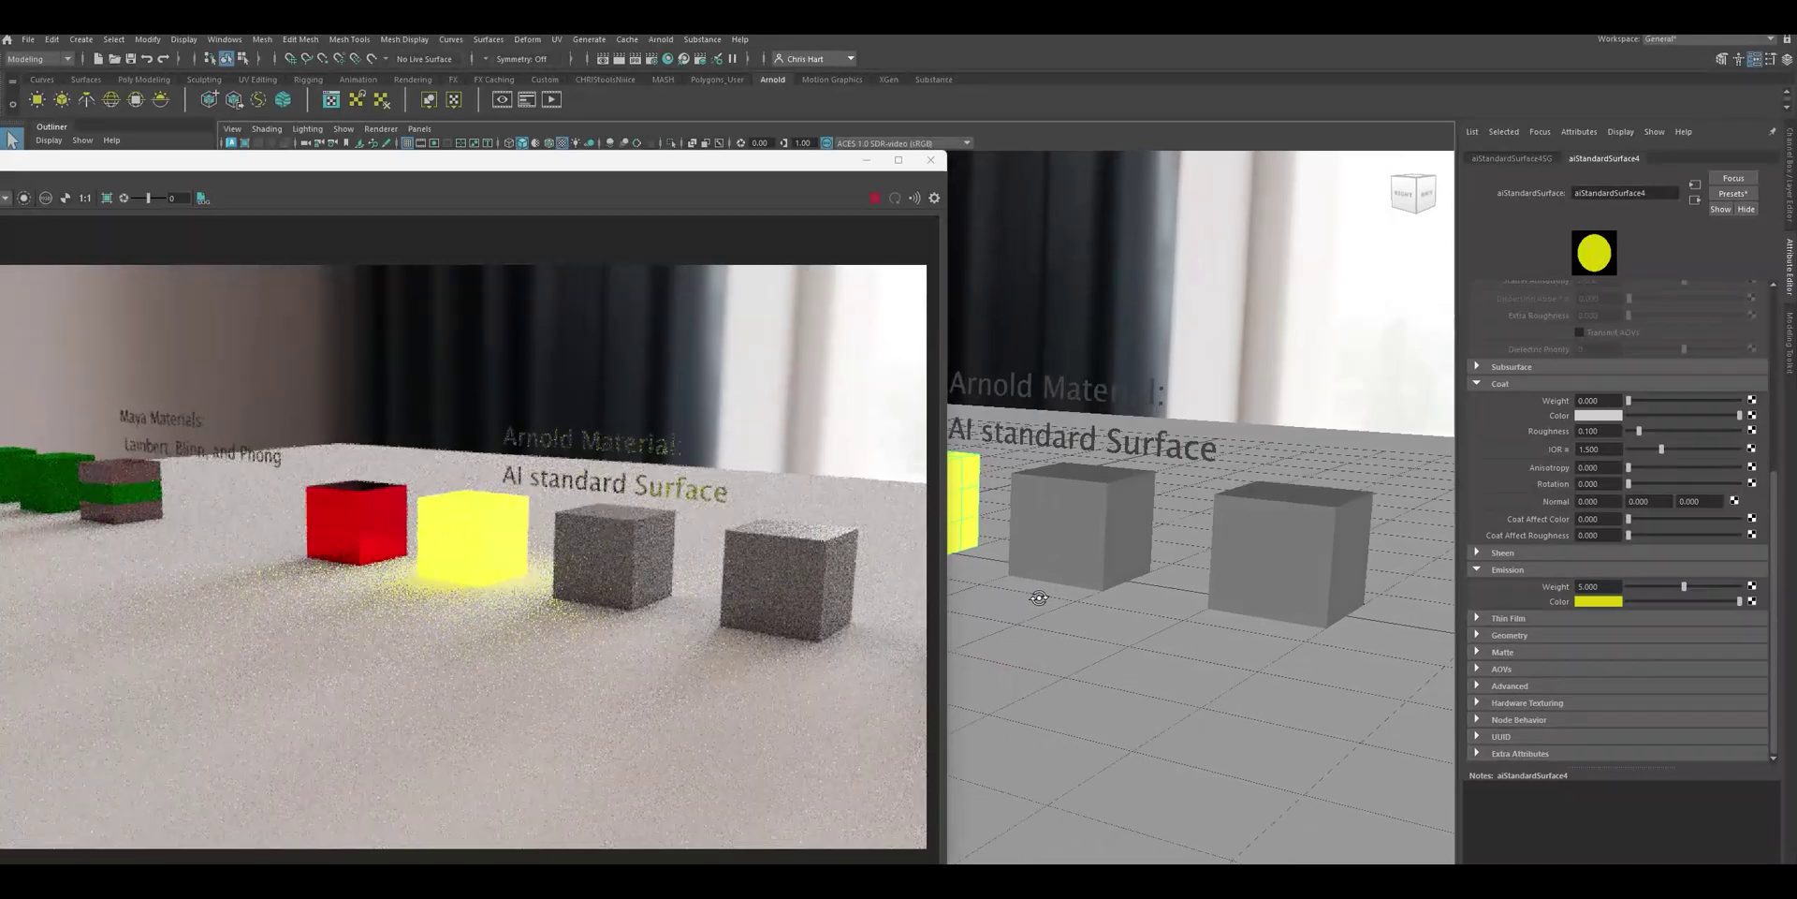
alt+drag(1004, 618, 1005, 589)
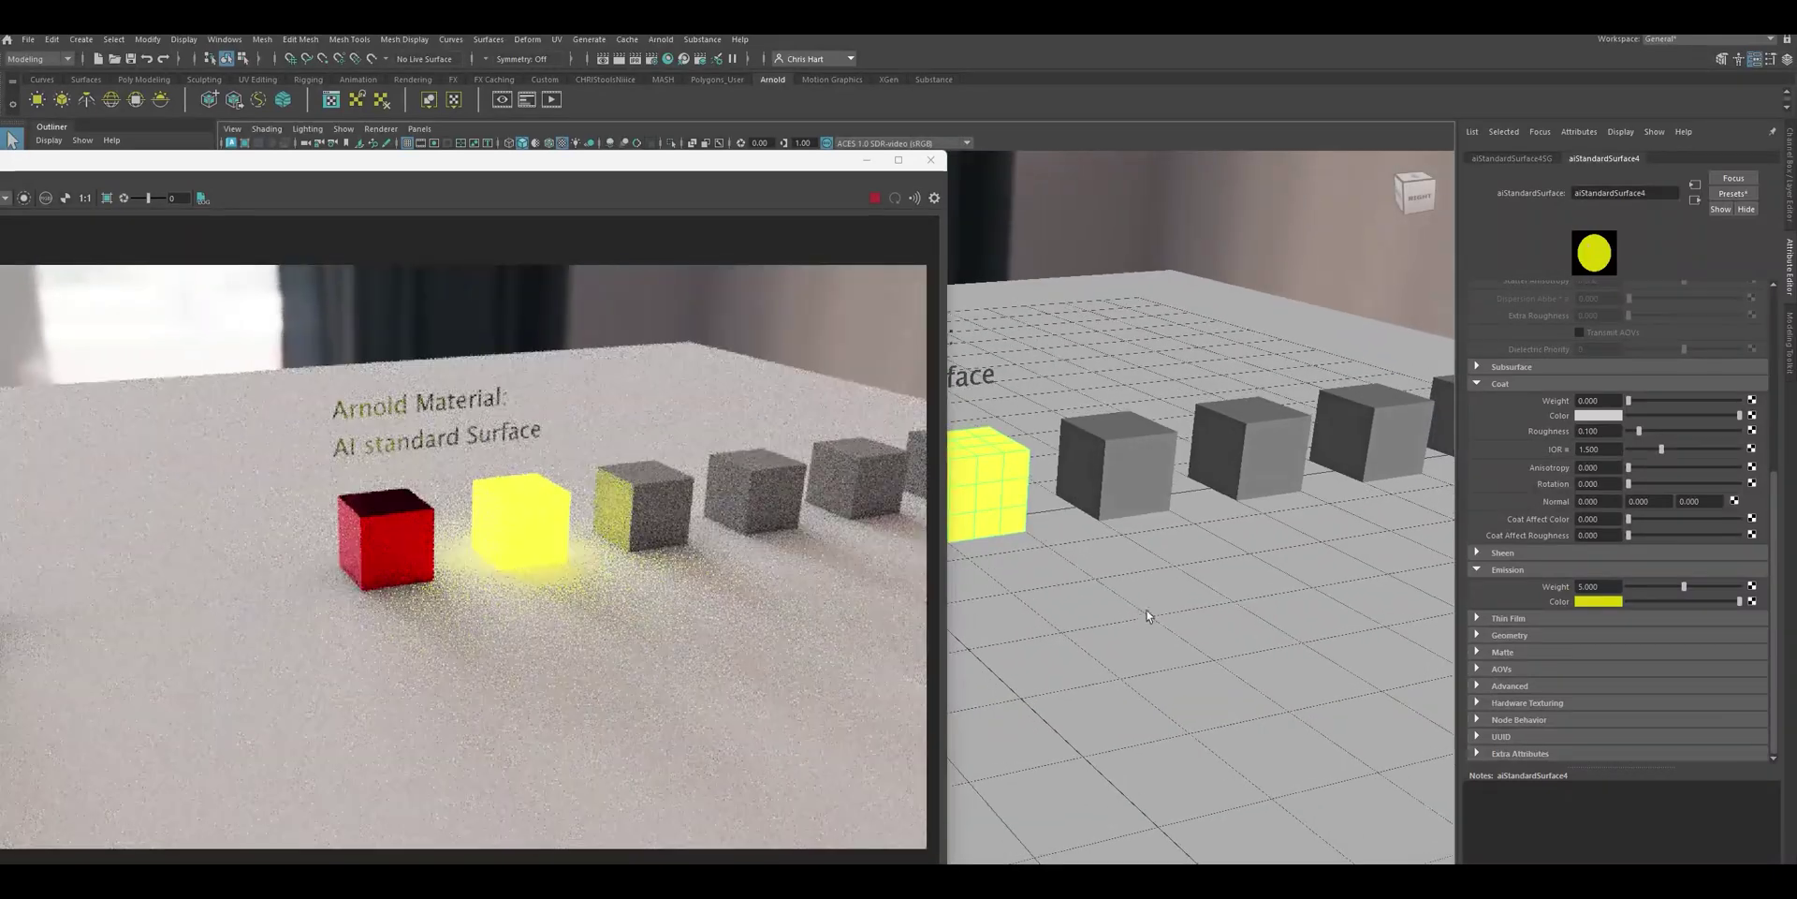
key(Return)
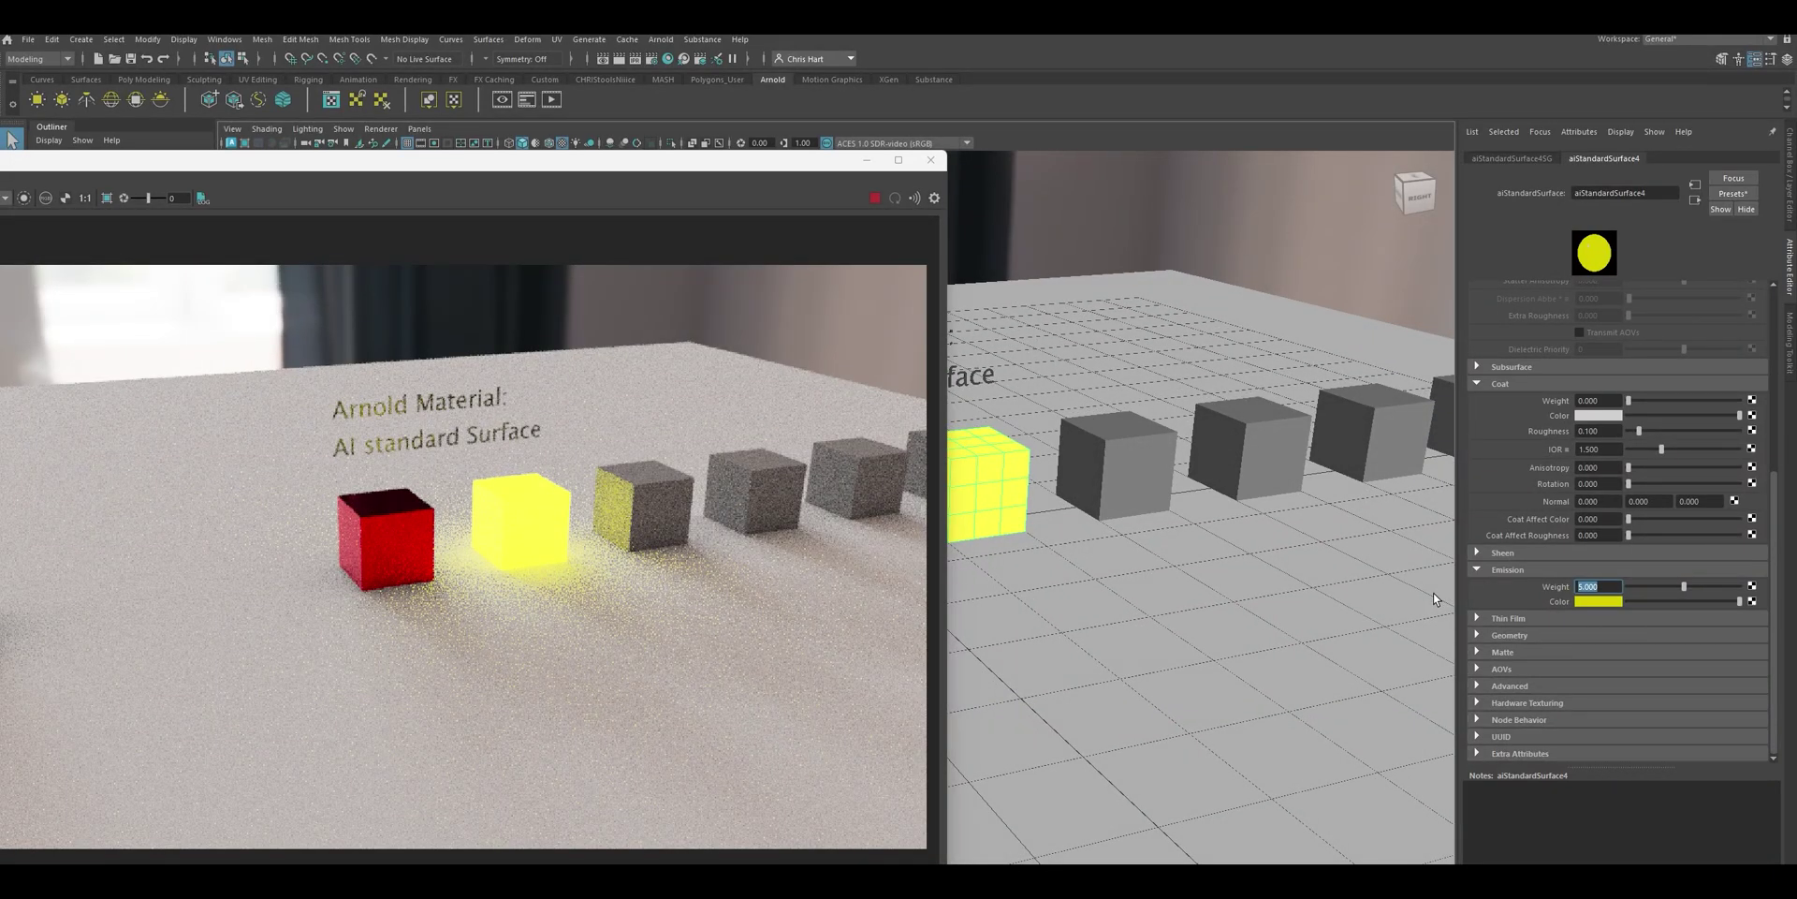
text(10)
key(Return)
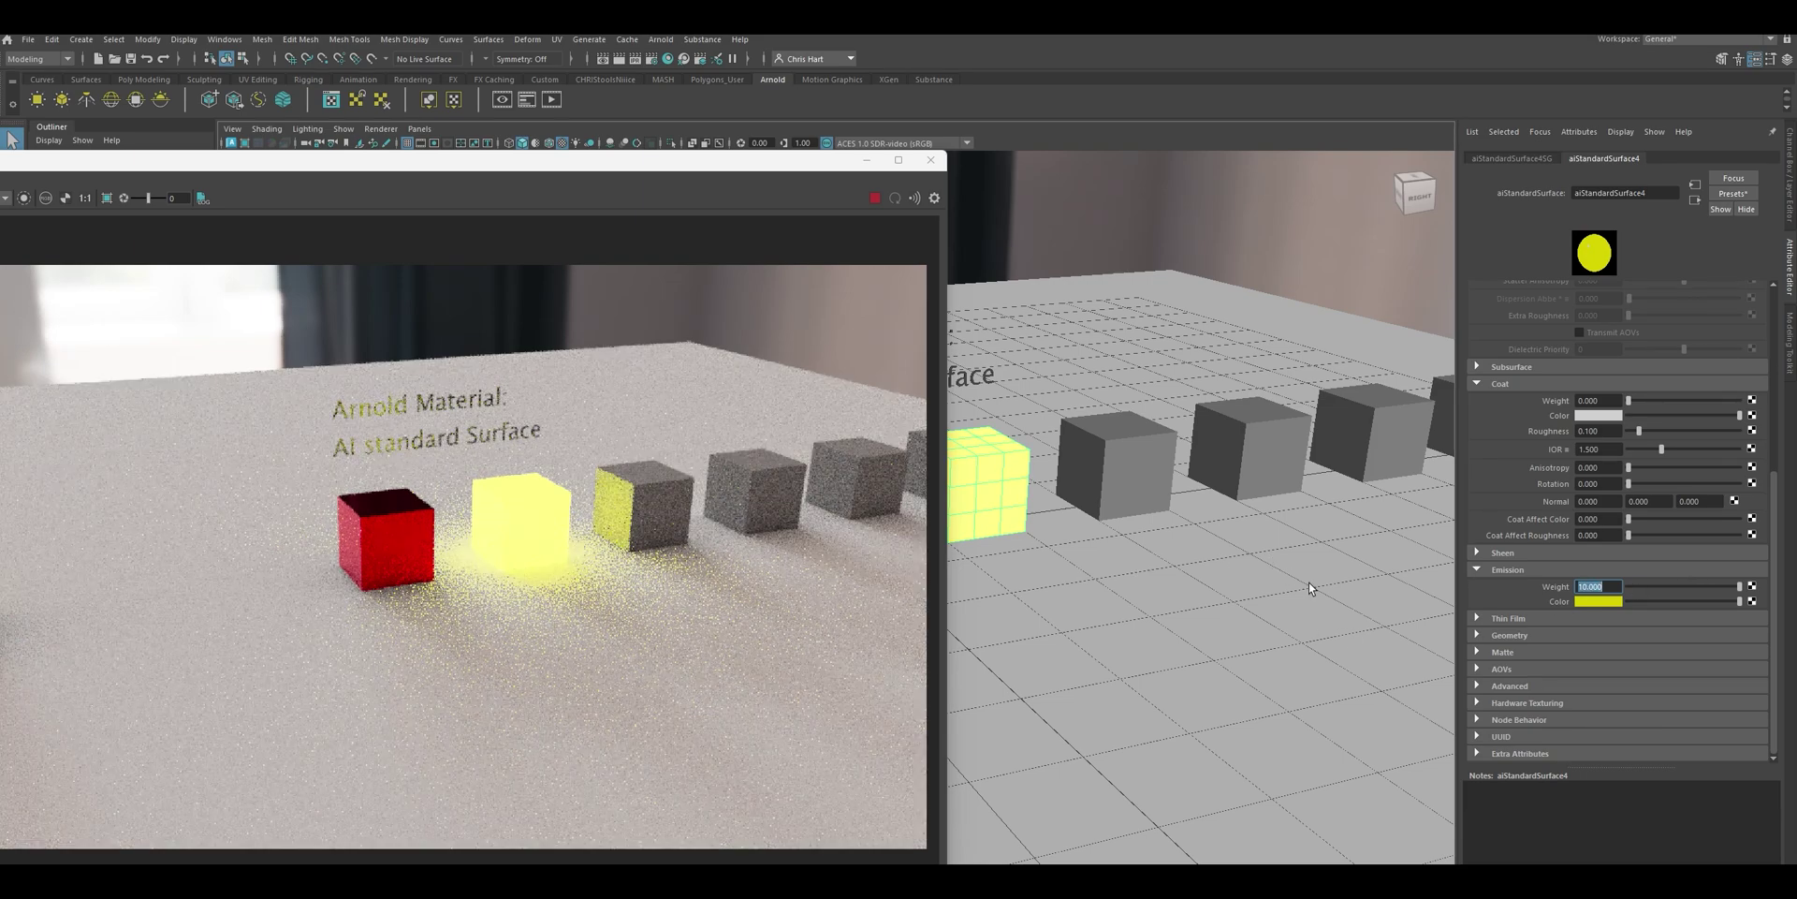
Set the emission weight to 20 and reposition the render window to inspect the glow across the row of cubes
text(20)
key(Return)
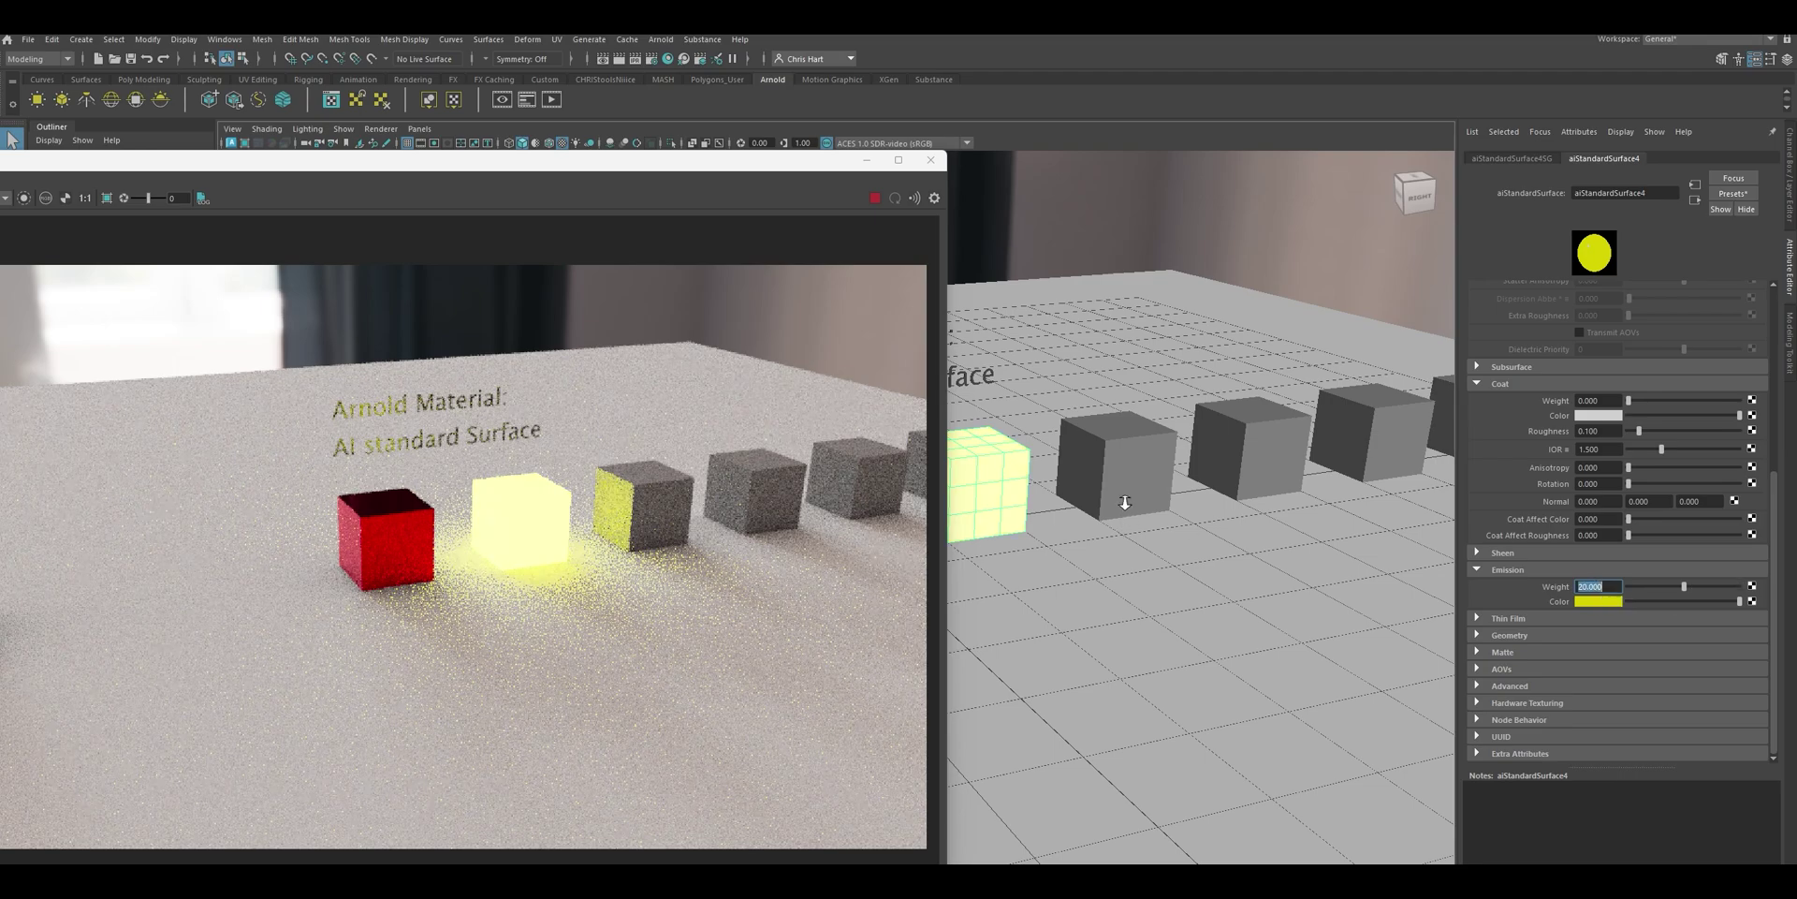
scroll(1127, 506, up, 2)
alt+drag(1127, 505, 1191, 494)
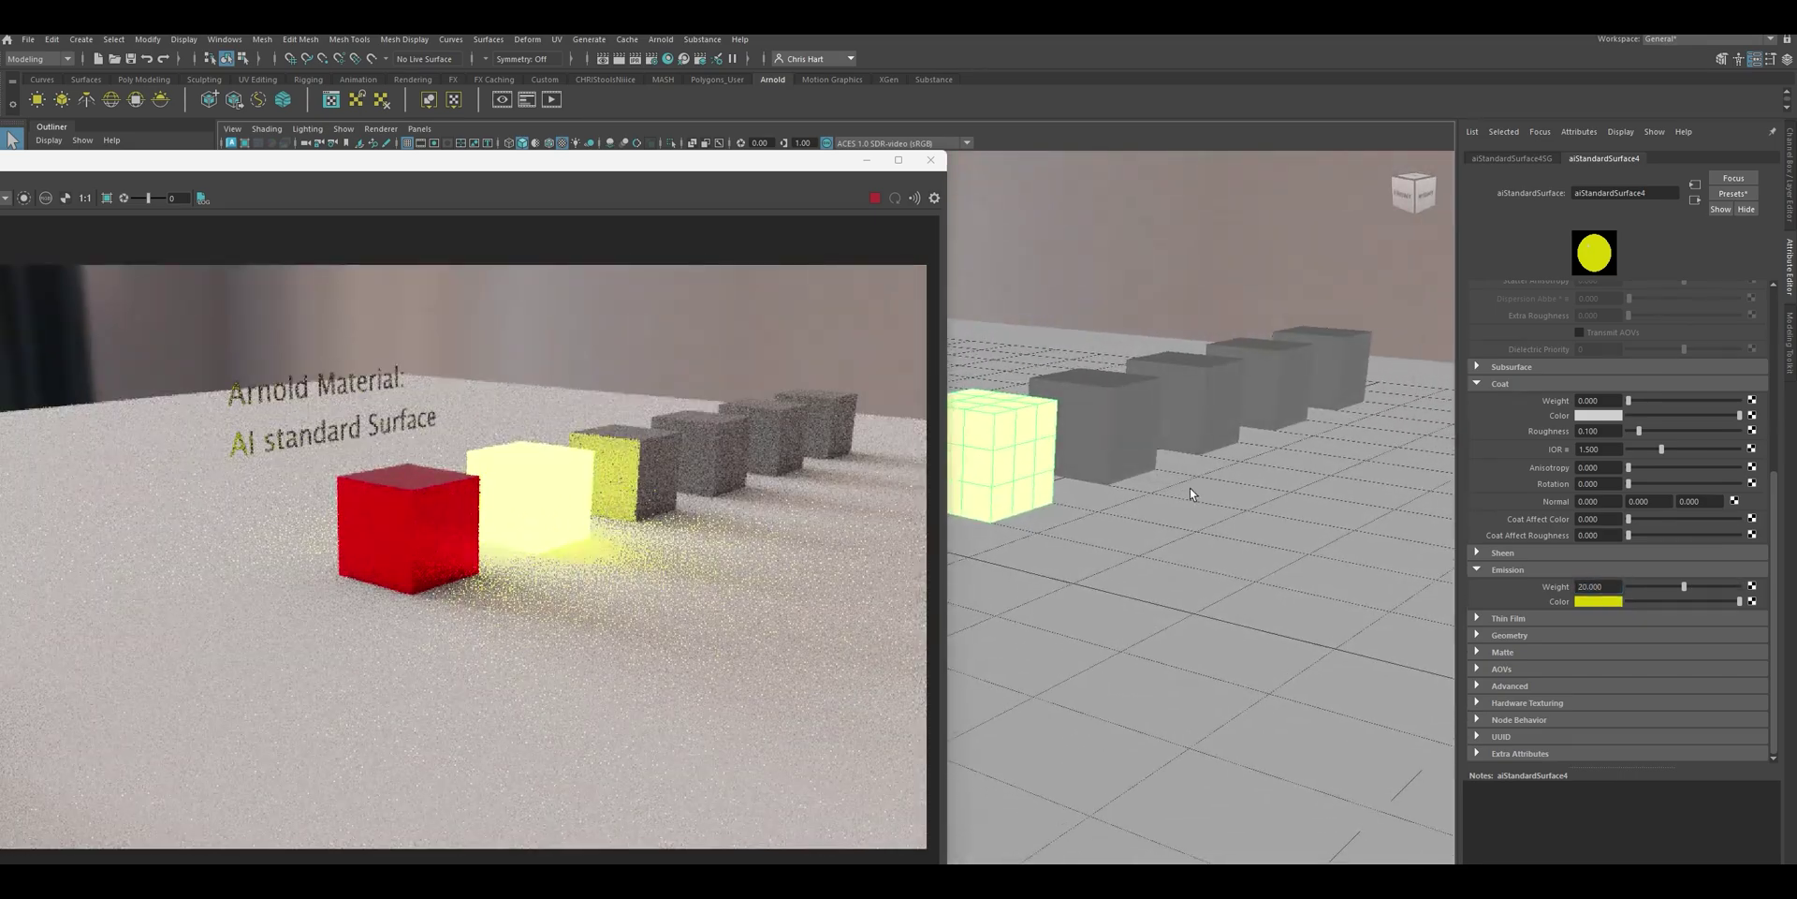
alt+right_drag(1192, 495, 1233, 420)
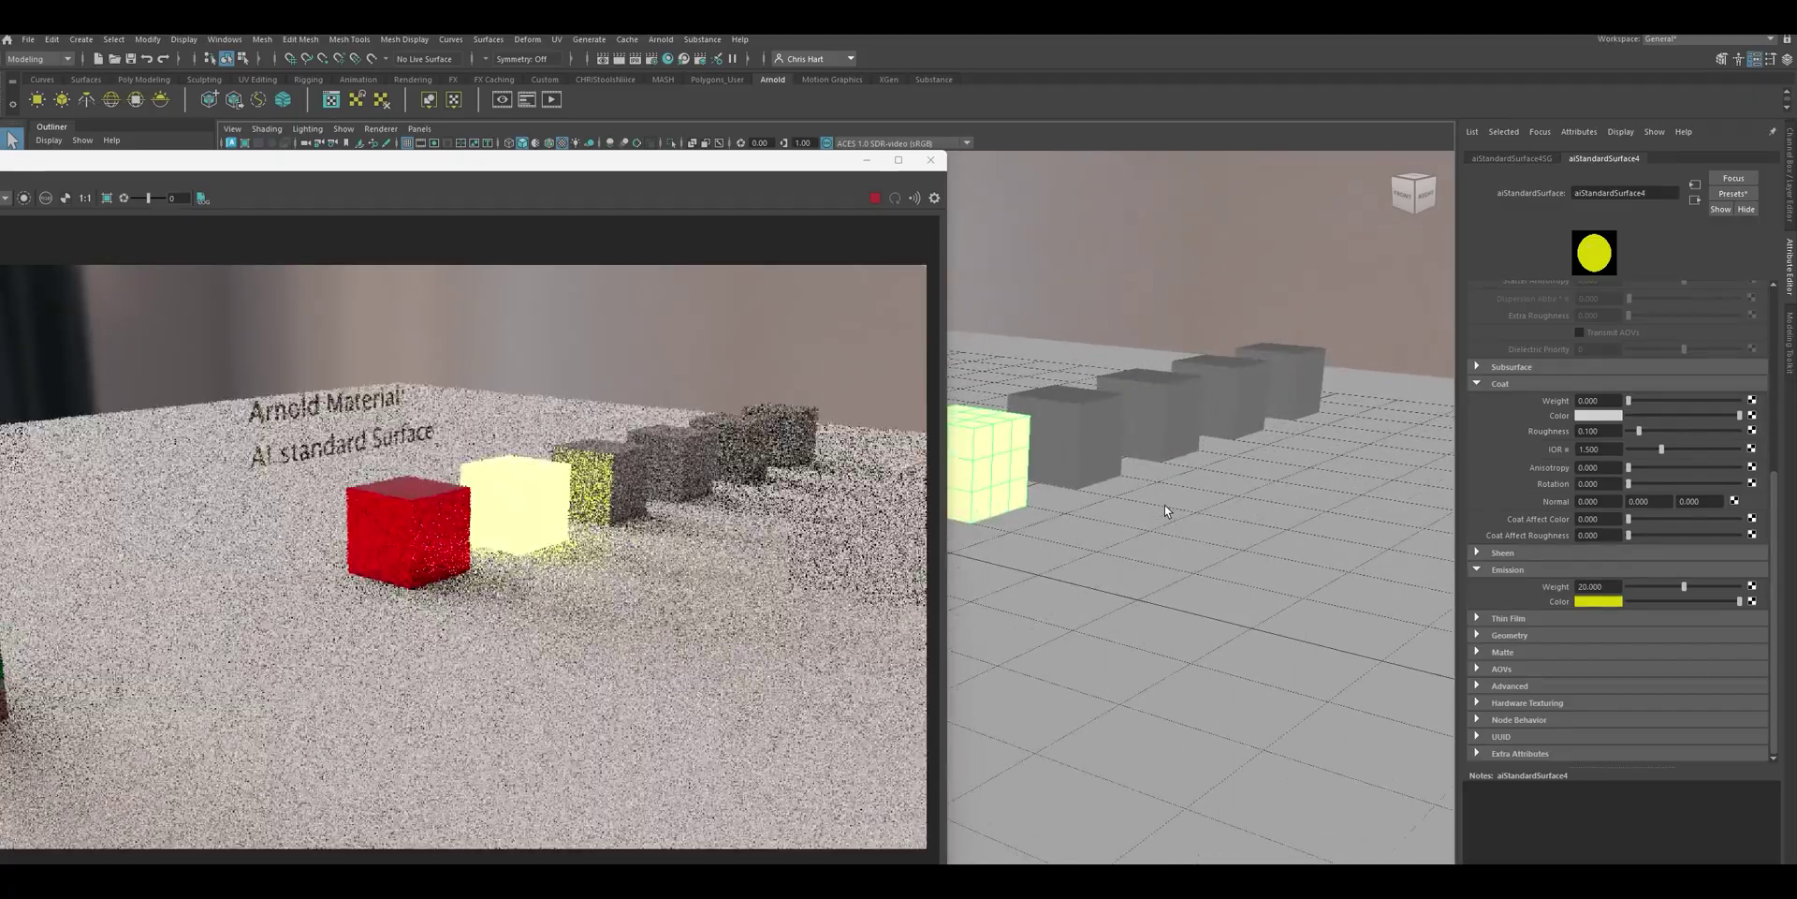
alt+drag(1232, 420, 1069, 429)
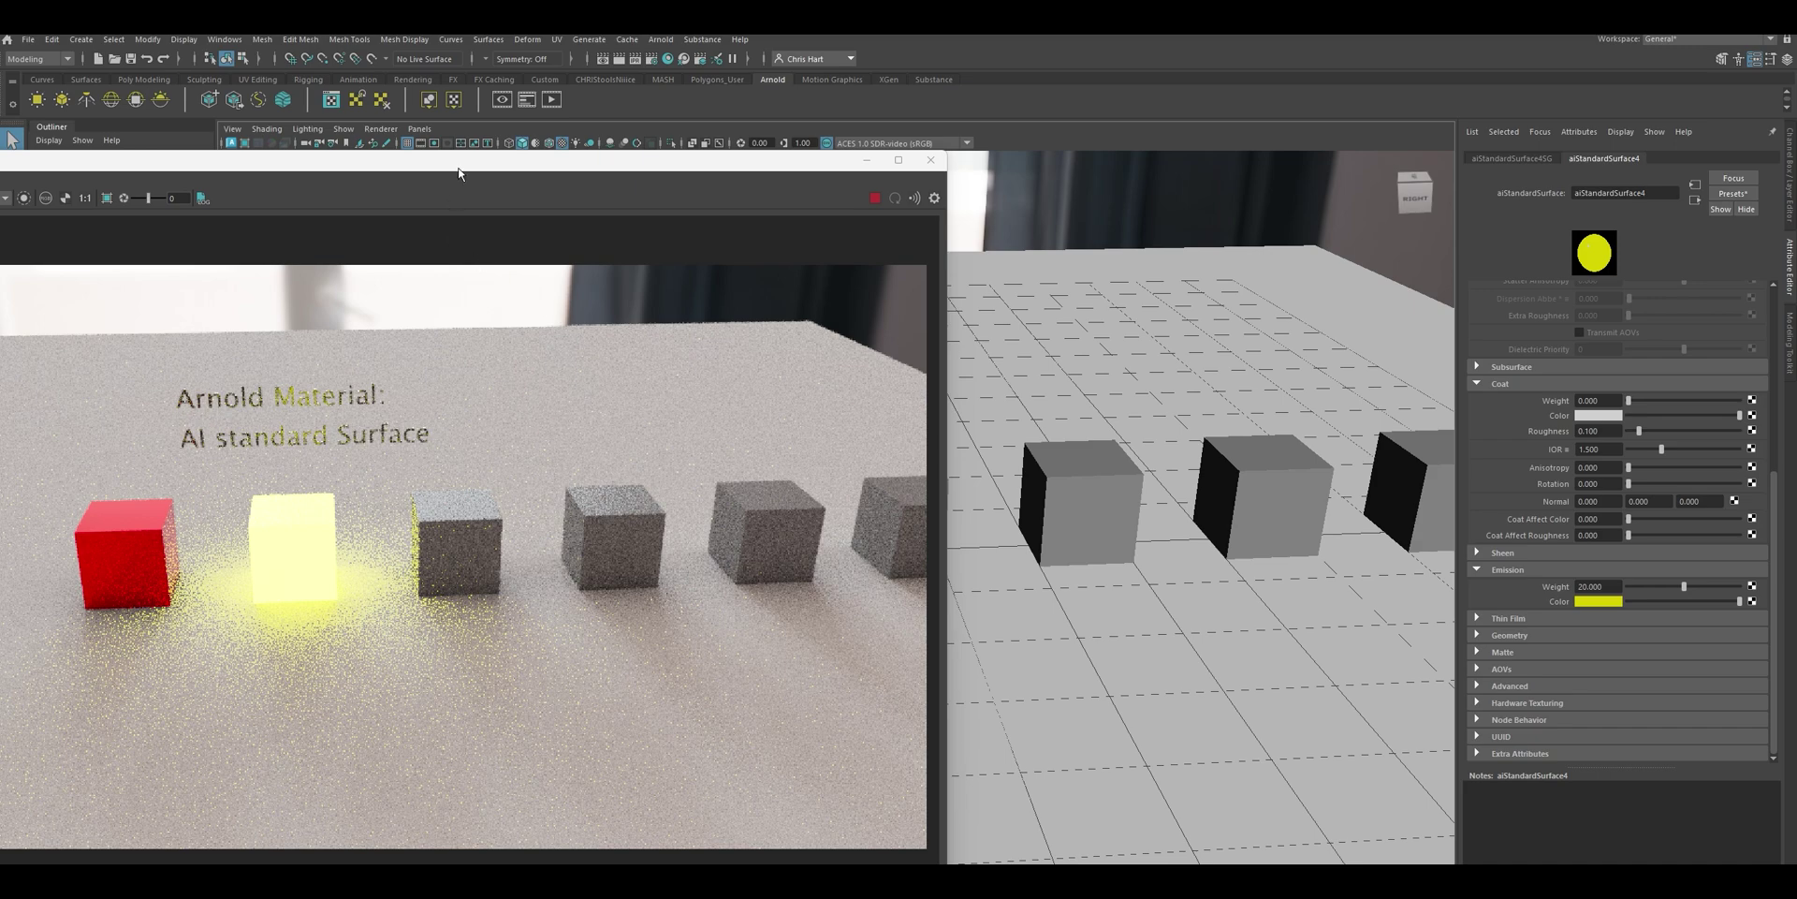
drag(459, 173, 779, 163)
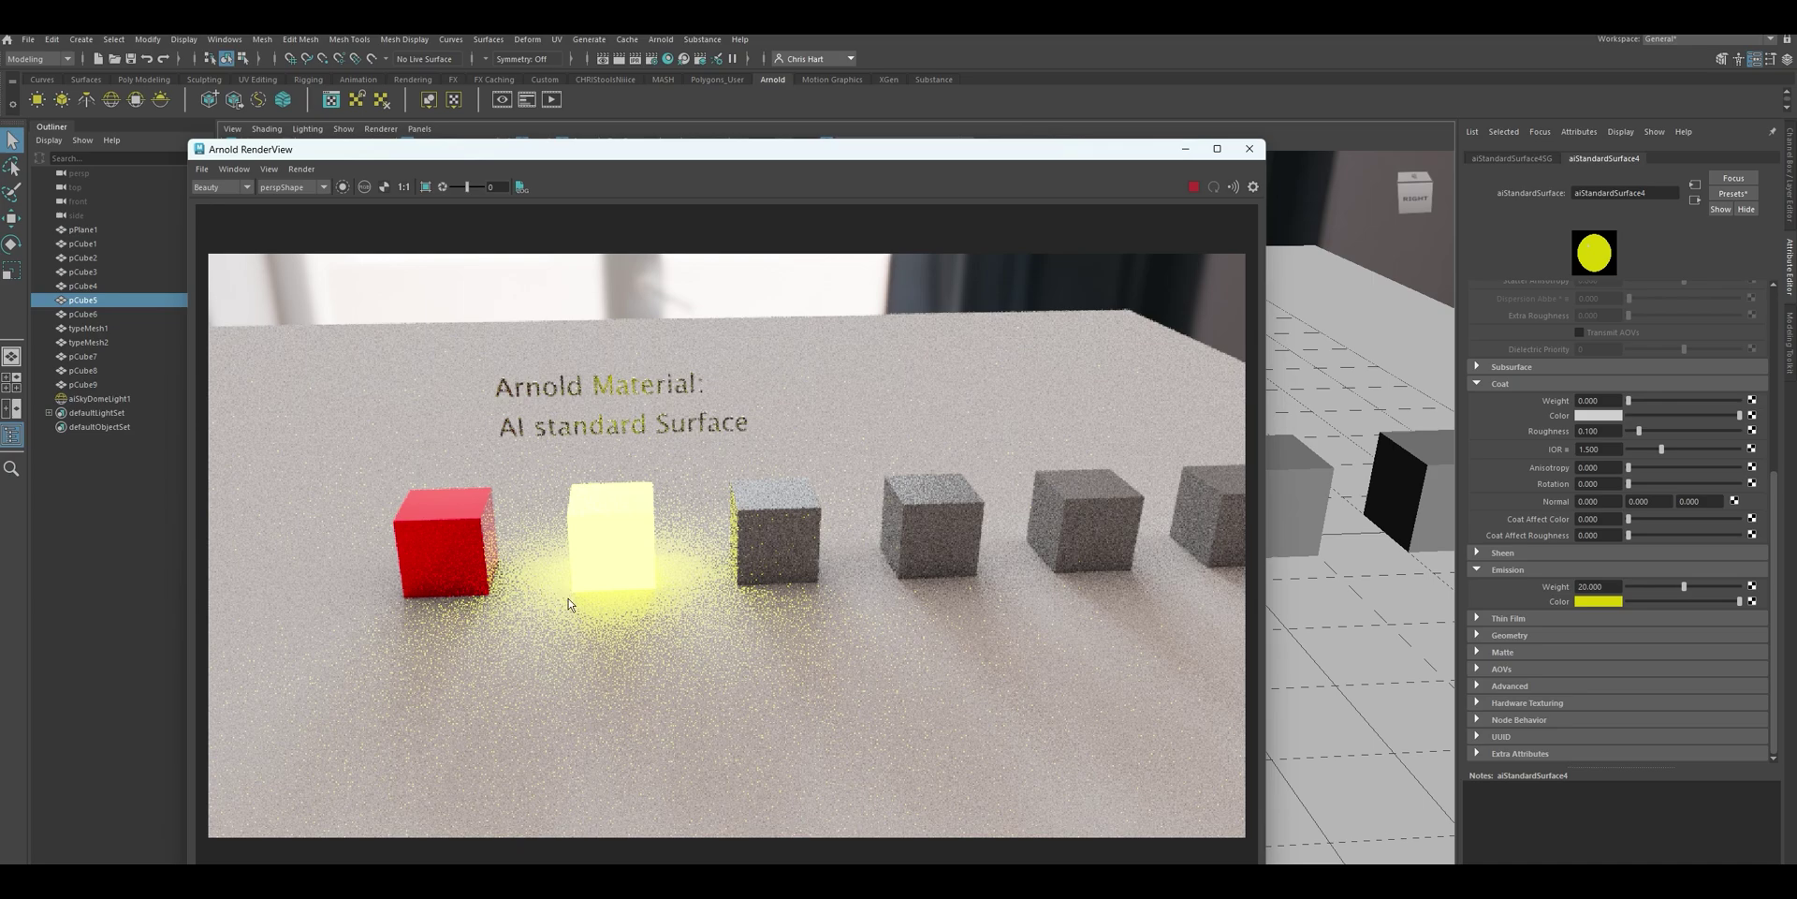
alt+drag(665, 614, 685, 614)
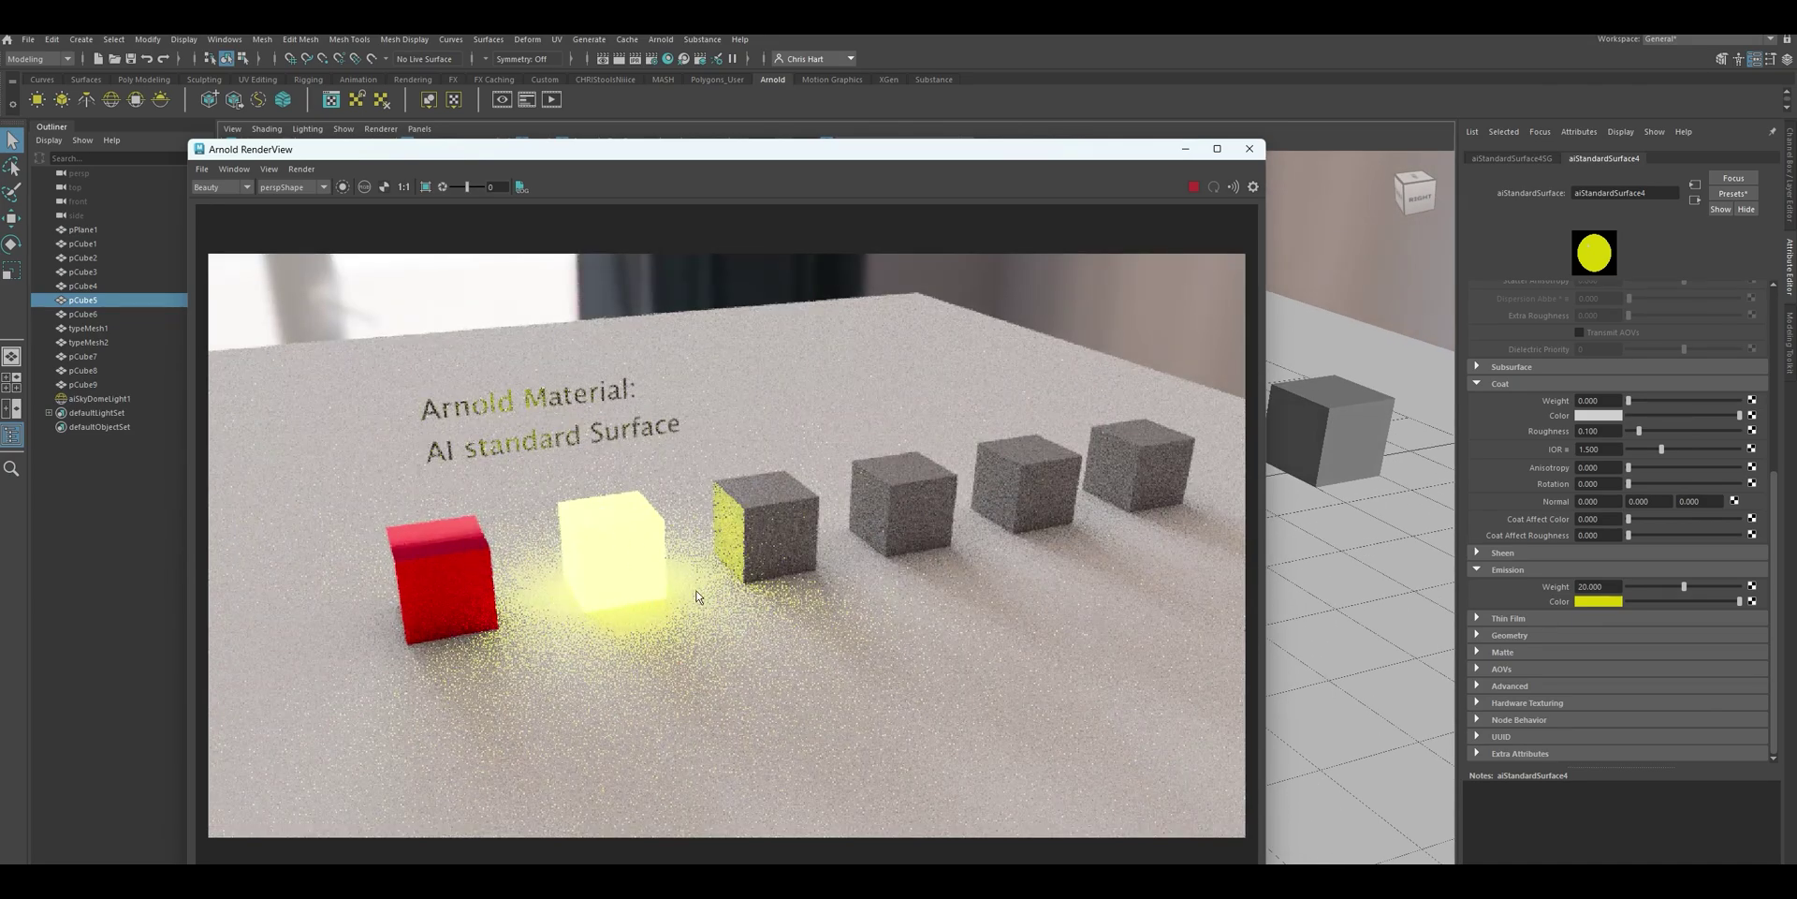
Open the Render Settings and examine the Arnold render device and Camera (AA) sampling options
click(652, 60)
drag(867, 251, 1096, 310)
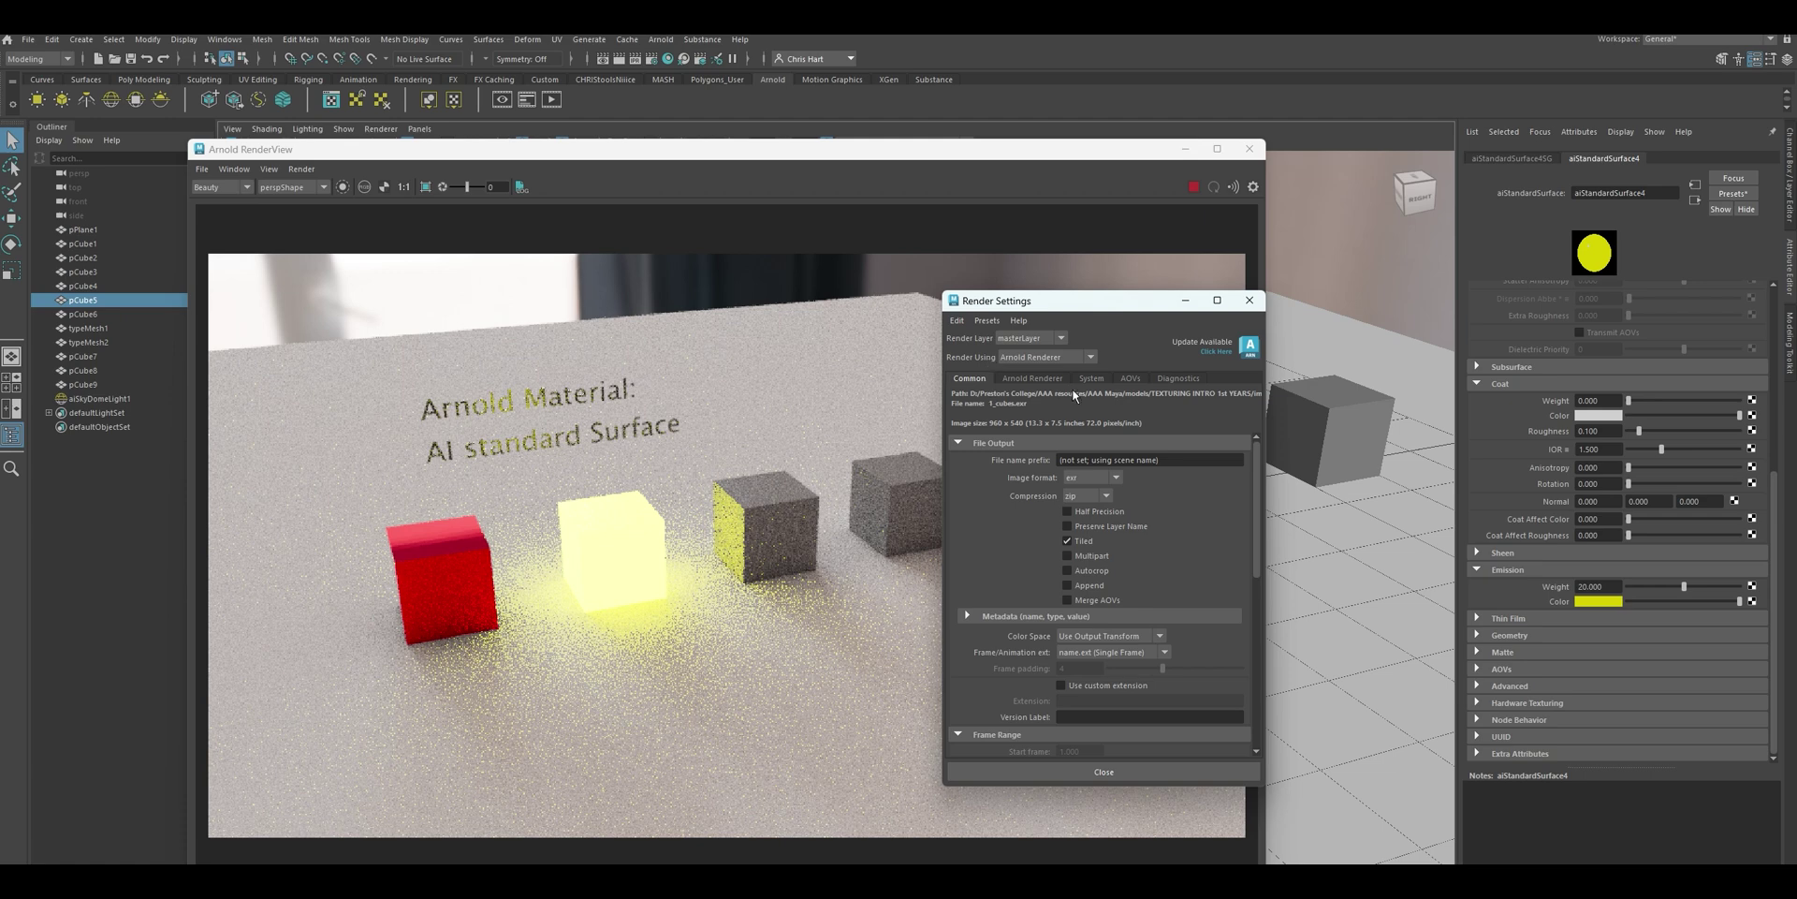
click(1099, 379)
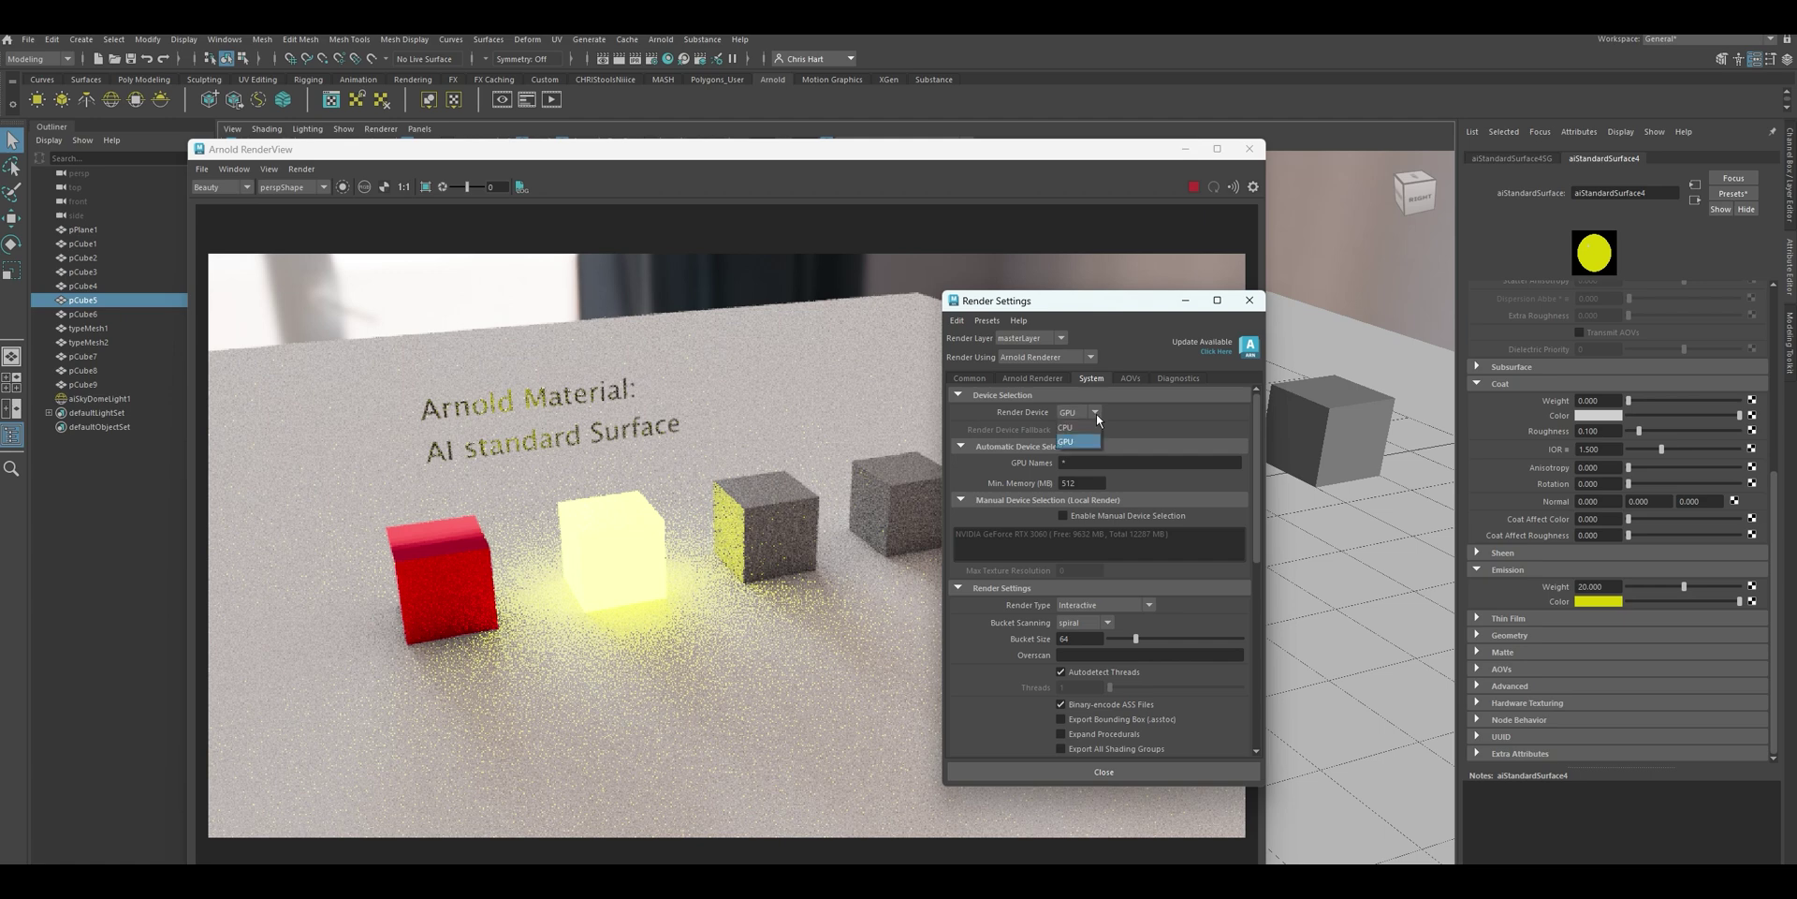
click(1169, 422)
drag(1090, 308, 1103, 264)
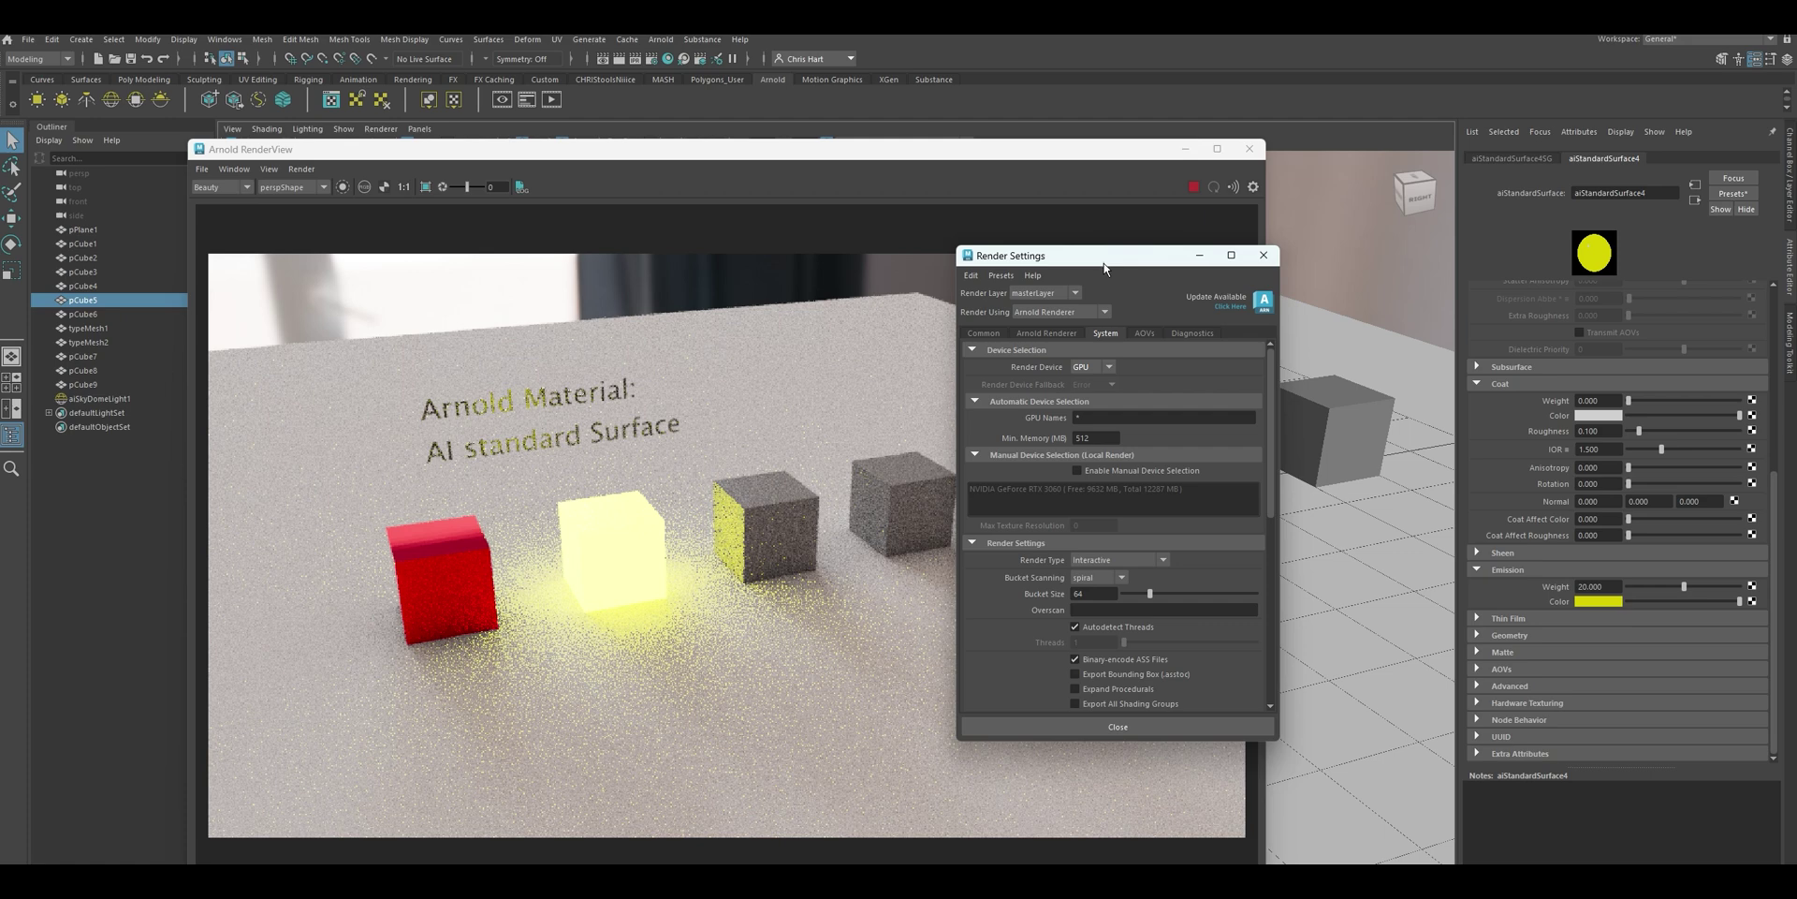
click(1037, 335)
double_click(1076, 417)
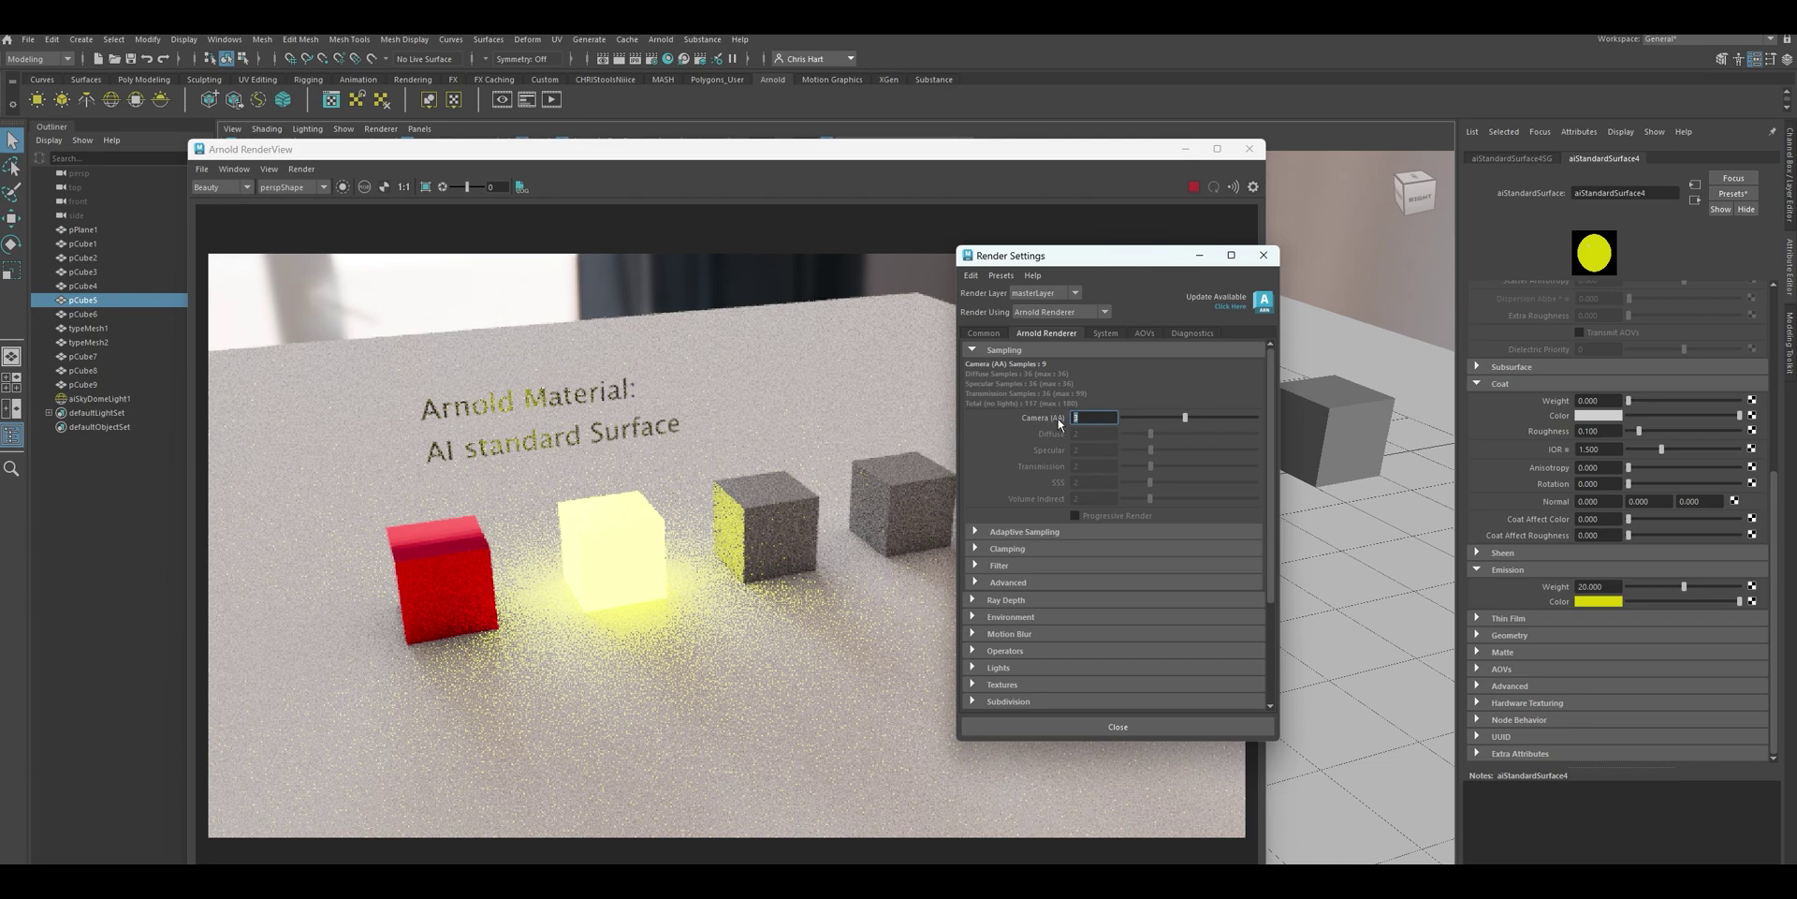
Switch the render device to CPU and raise the Specular samples to 5
click(1106, 334)
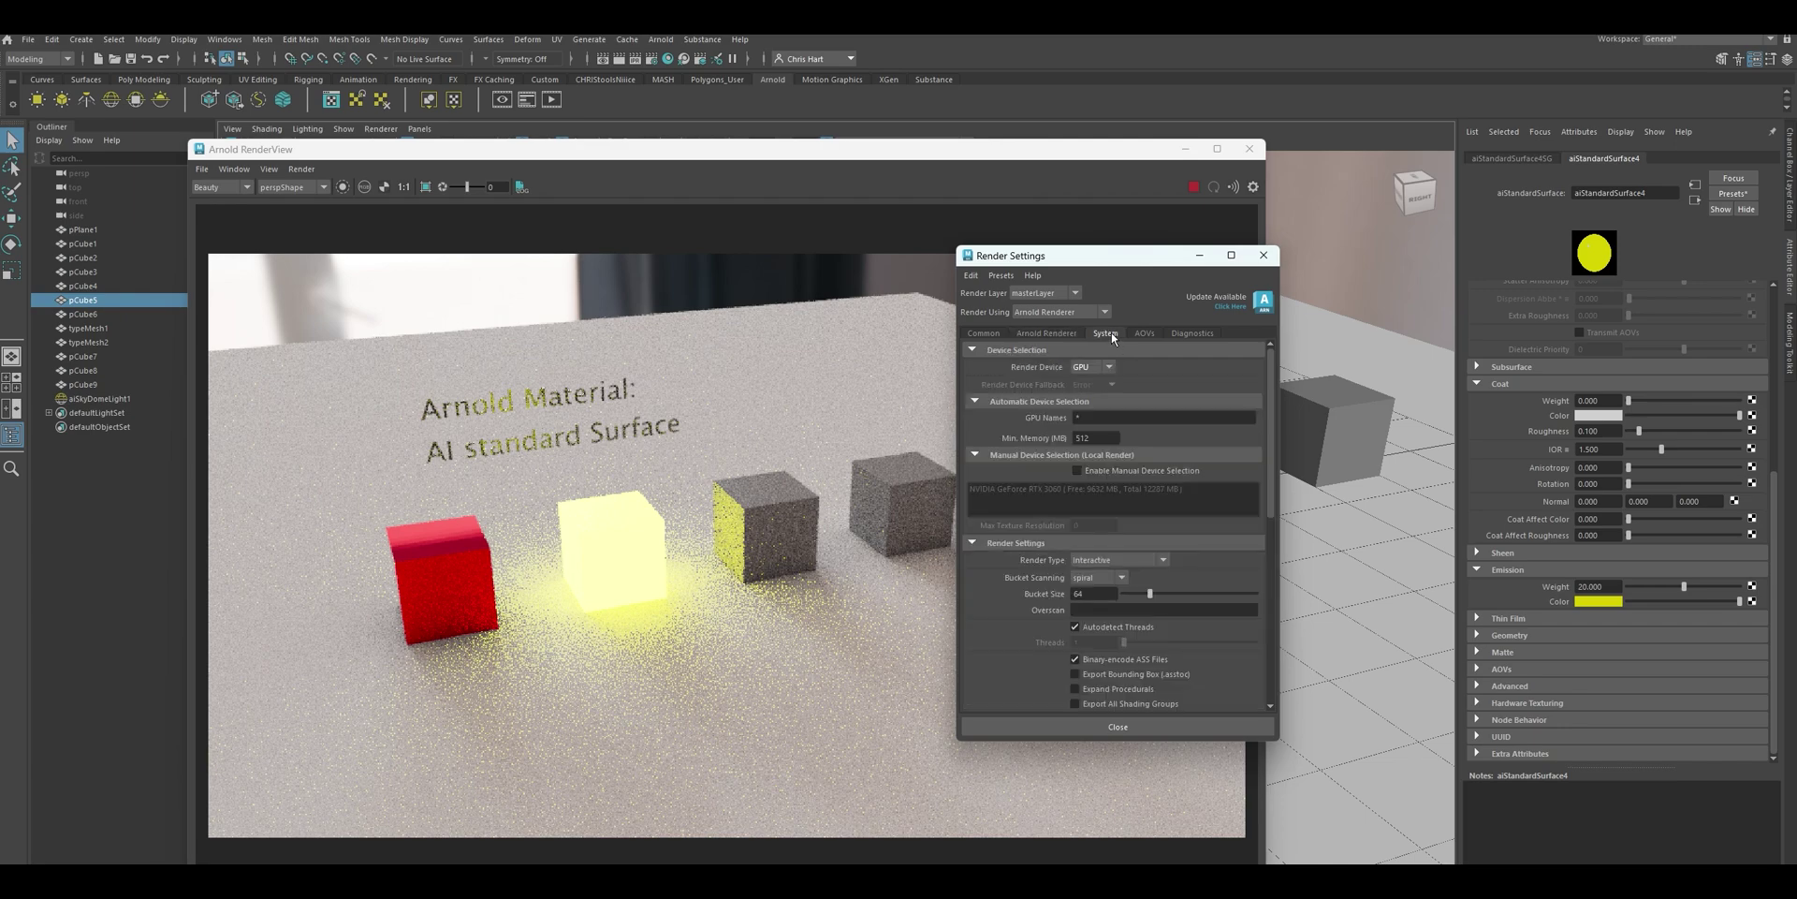
click(1080, 383)
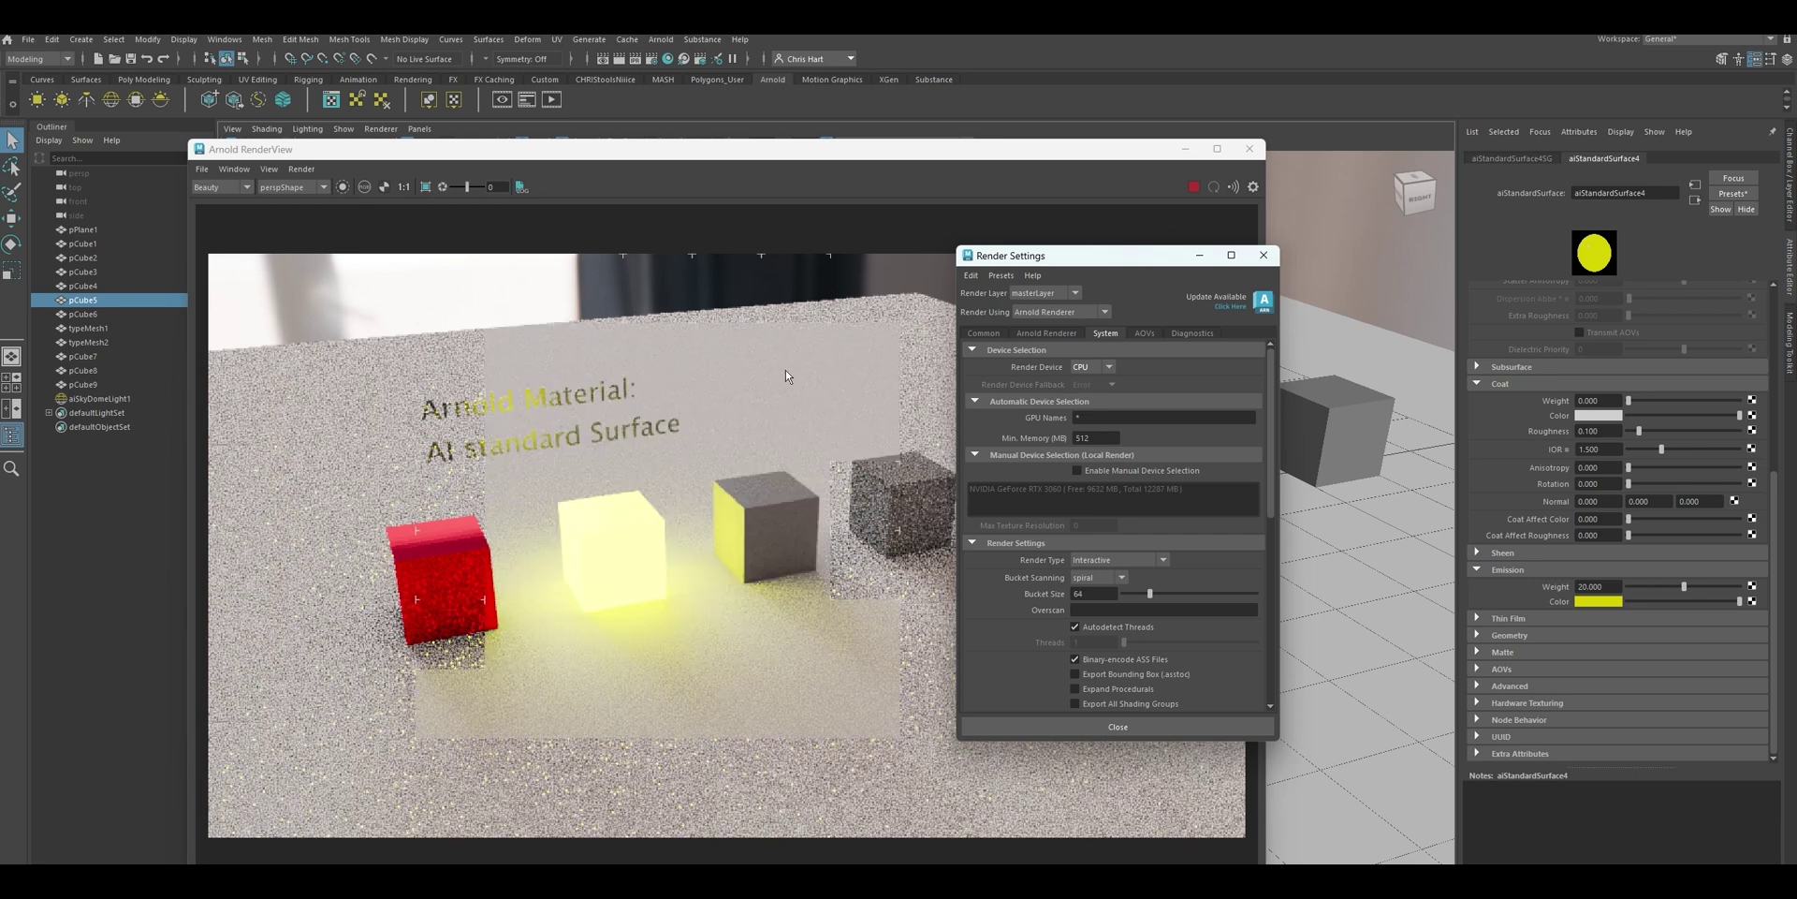
click(1046, 333)
click(1079, 434)
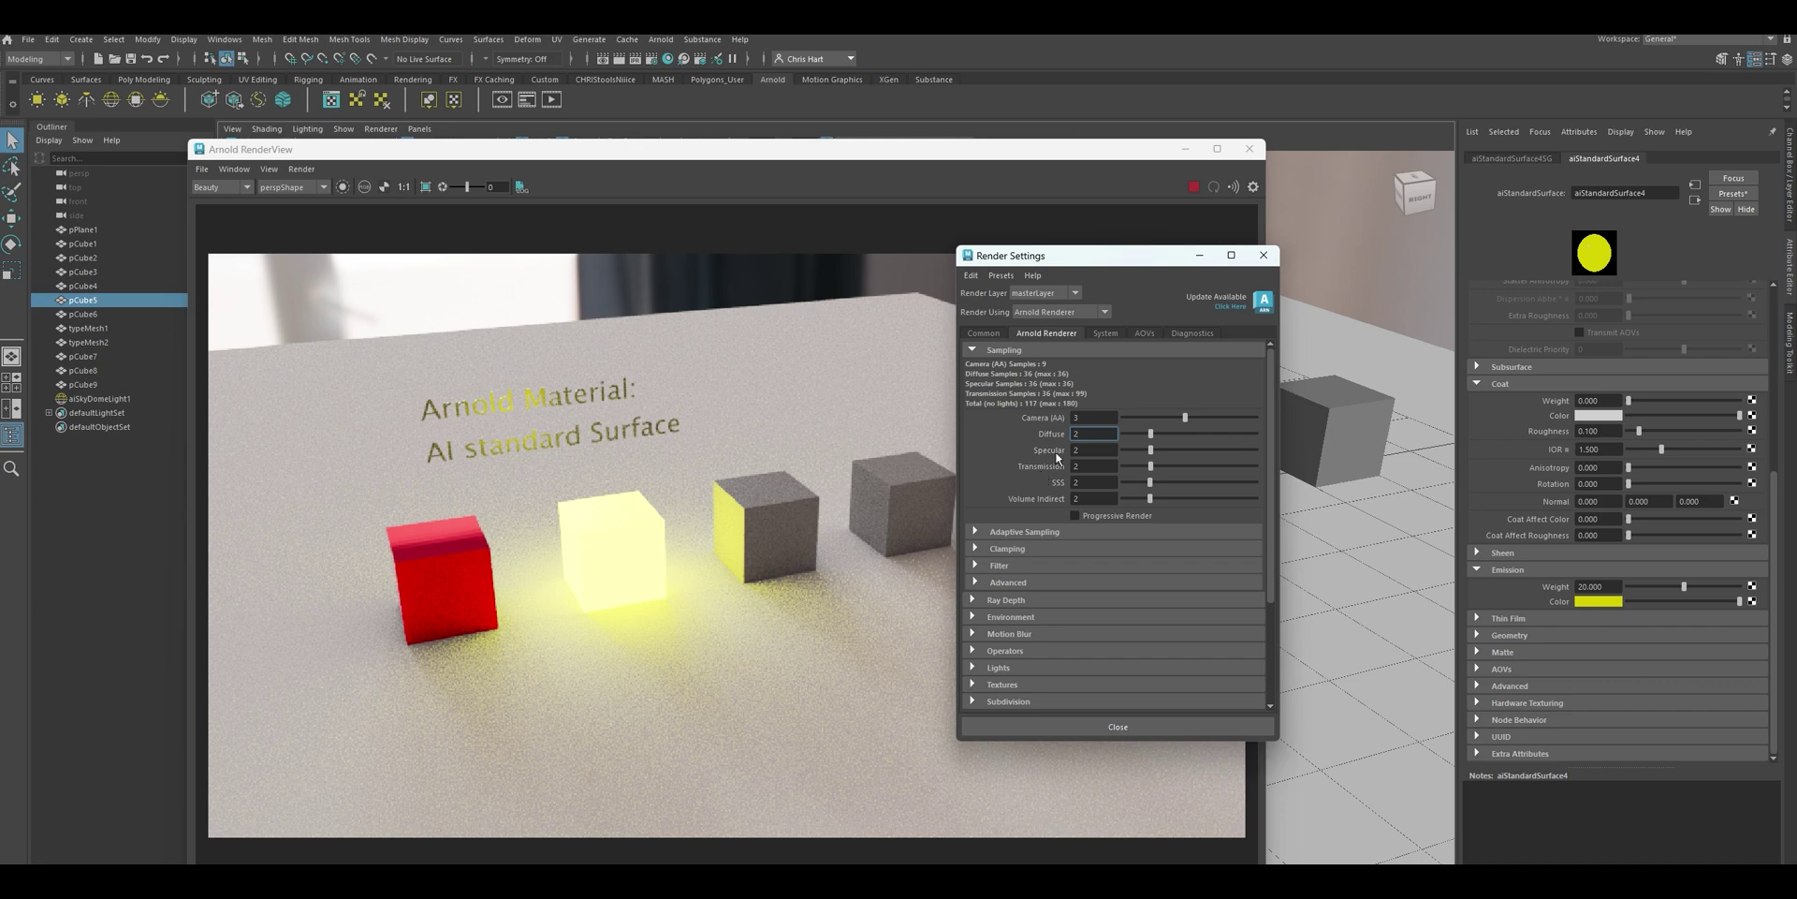
drag(1150, 450, 1185, 453)
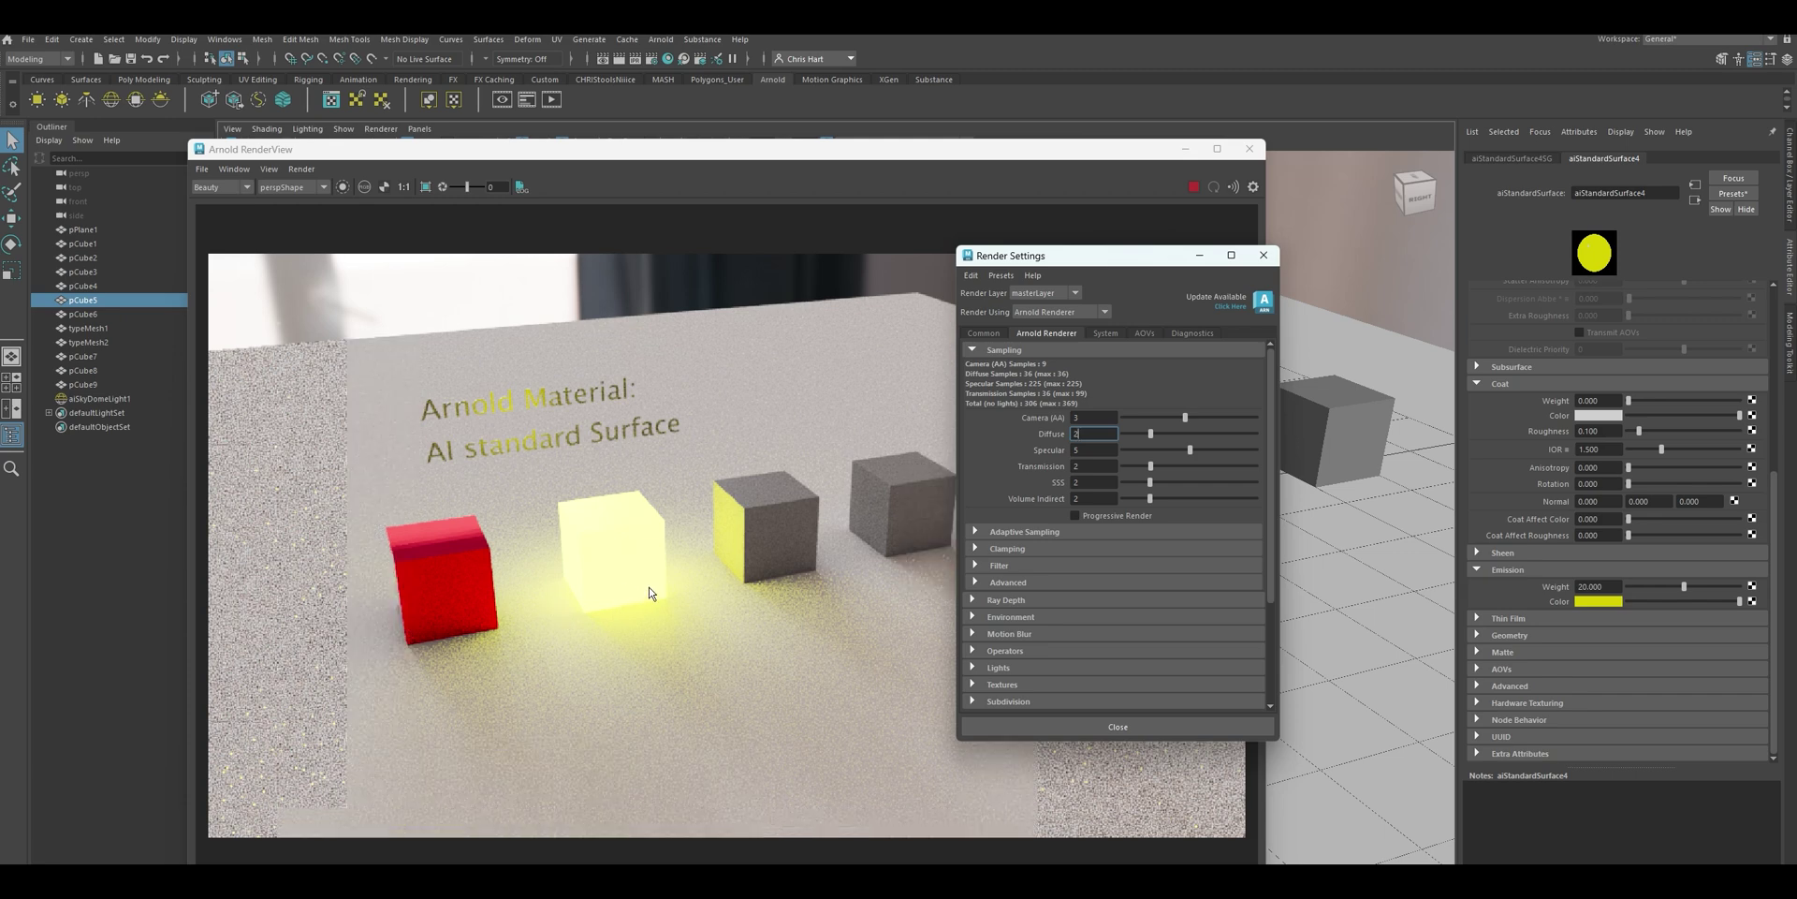
Switch the render device back to GPU and raise the Camera (AA) samples to 8
click(1108, 333)
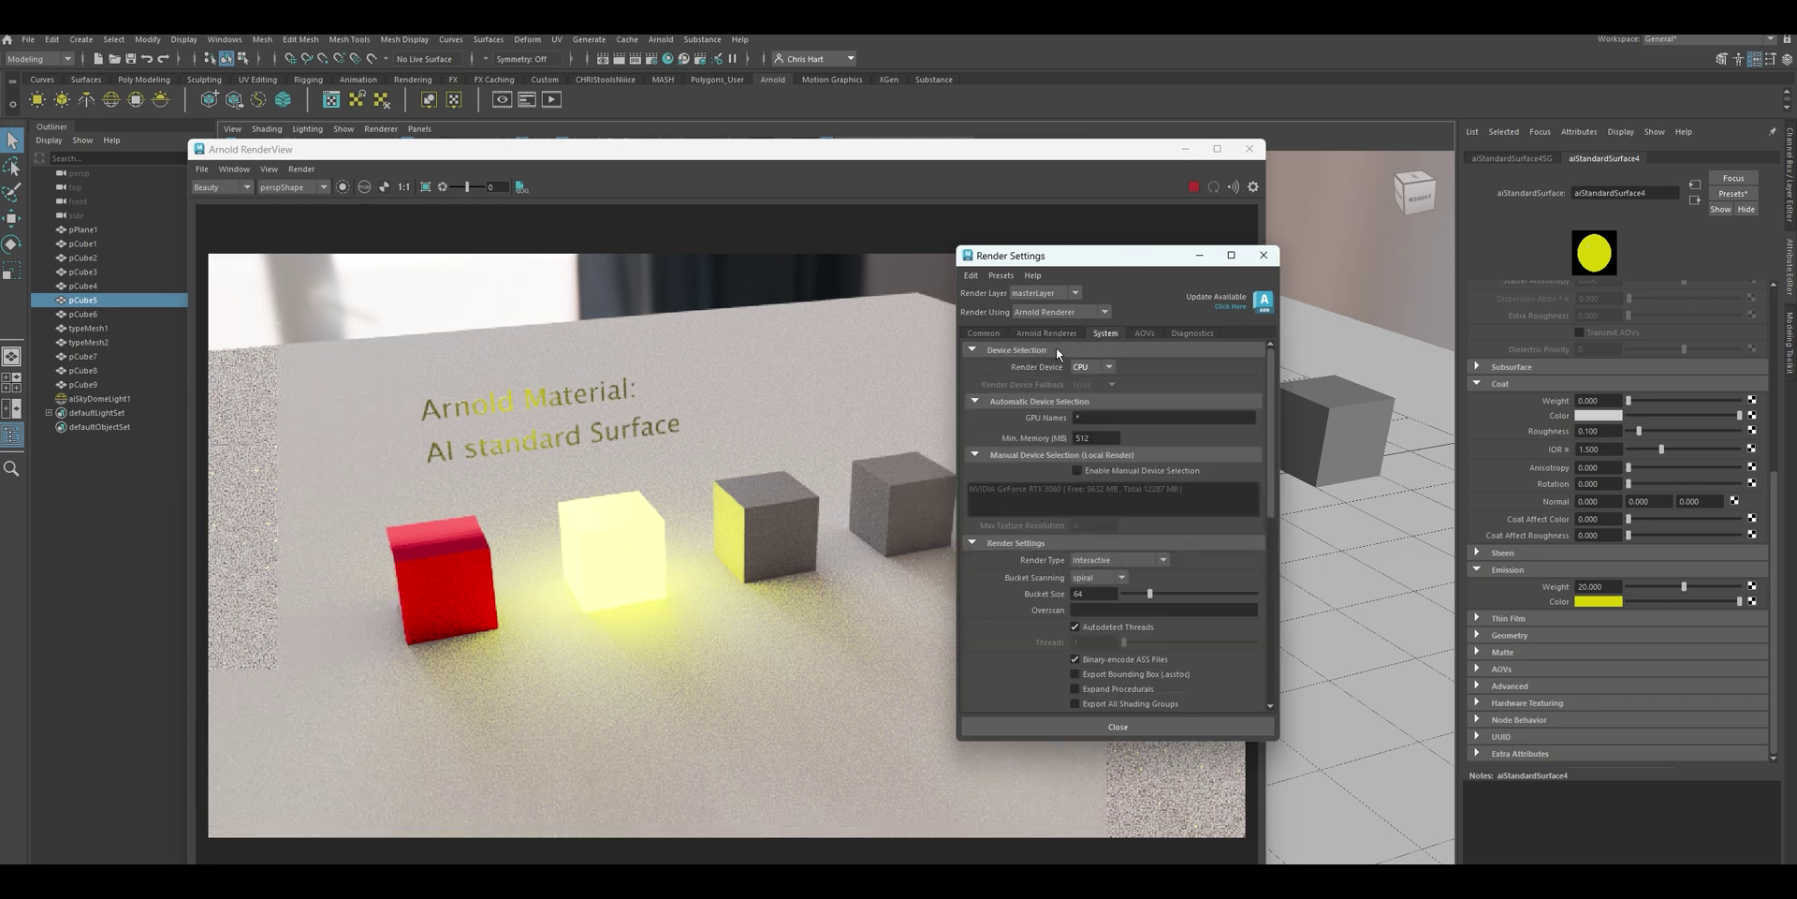
click(1092, 367)
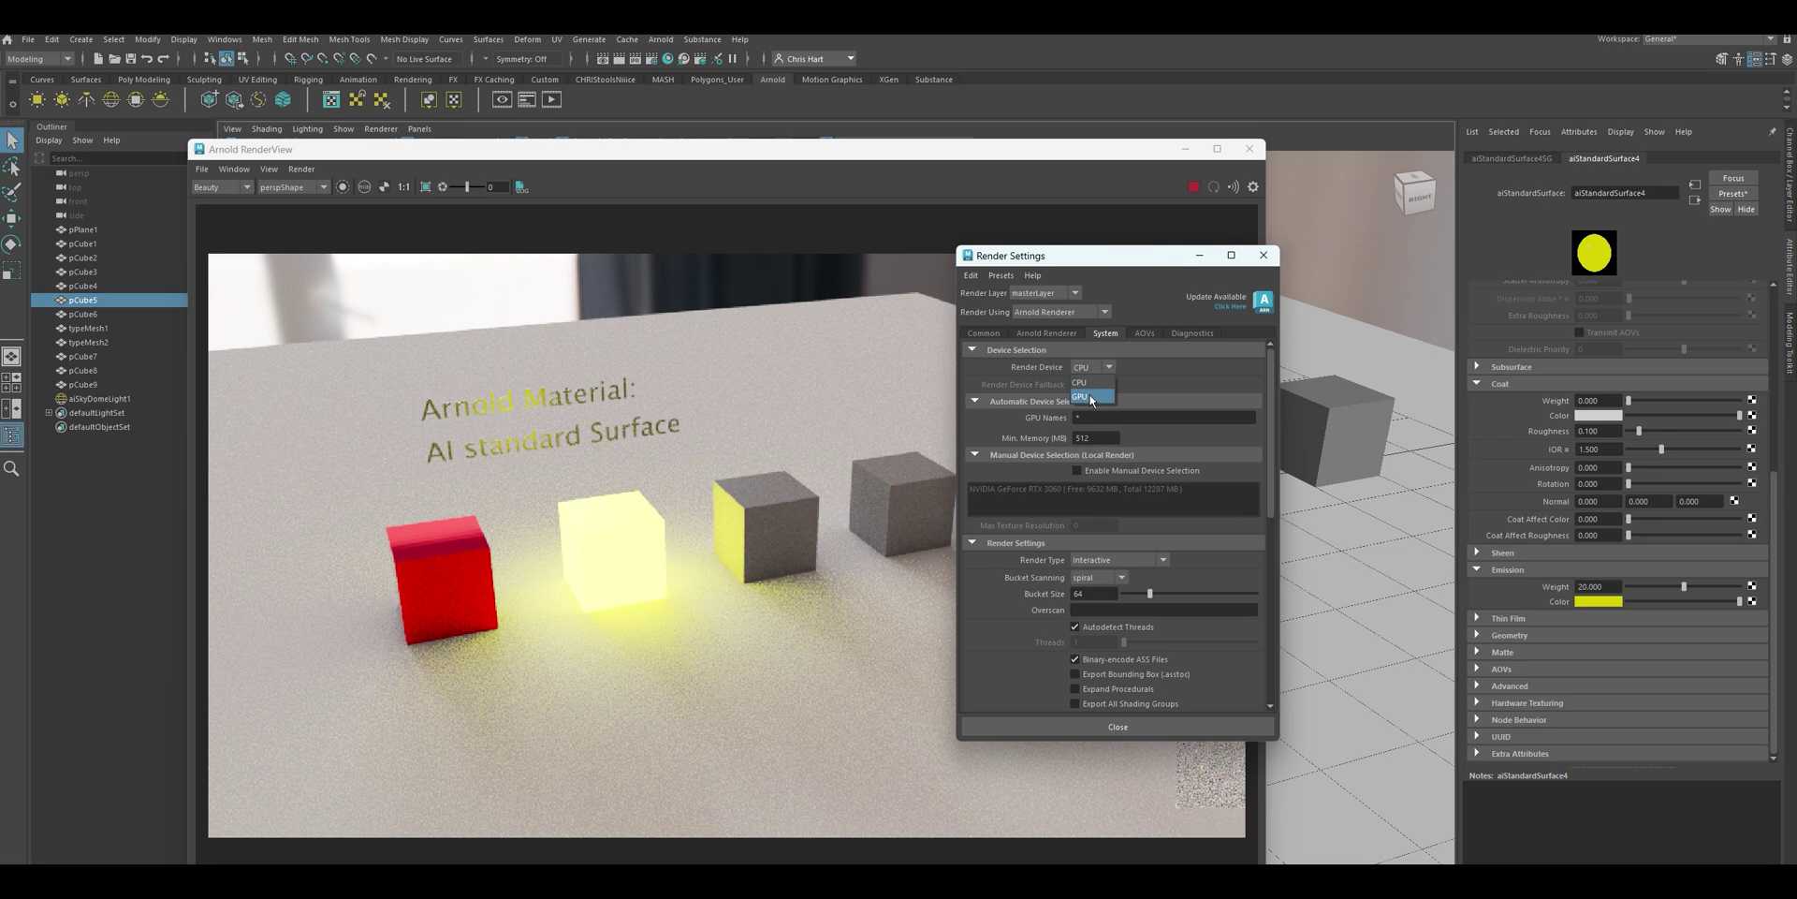
click(1092, 397)
click(1043, 334)
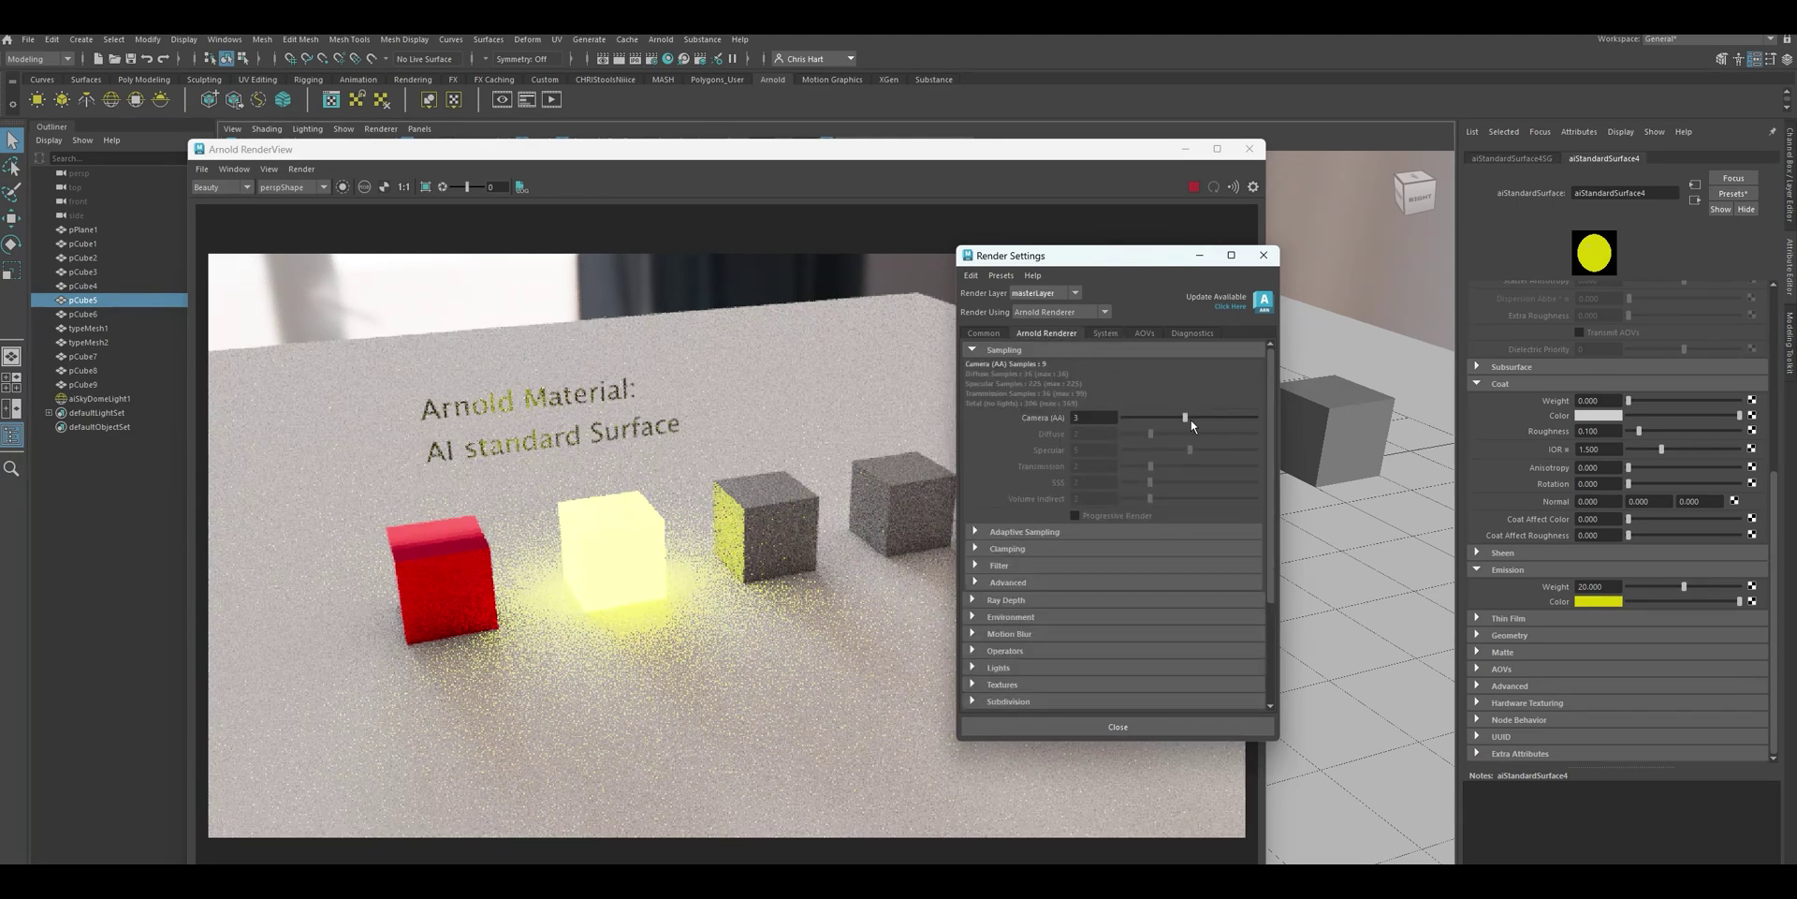
drag(1192, 423, 1236, 418)
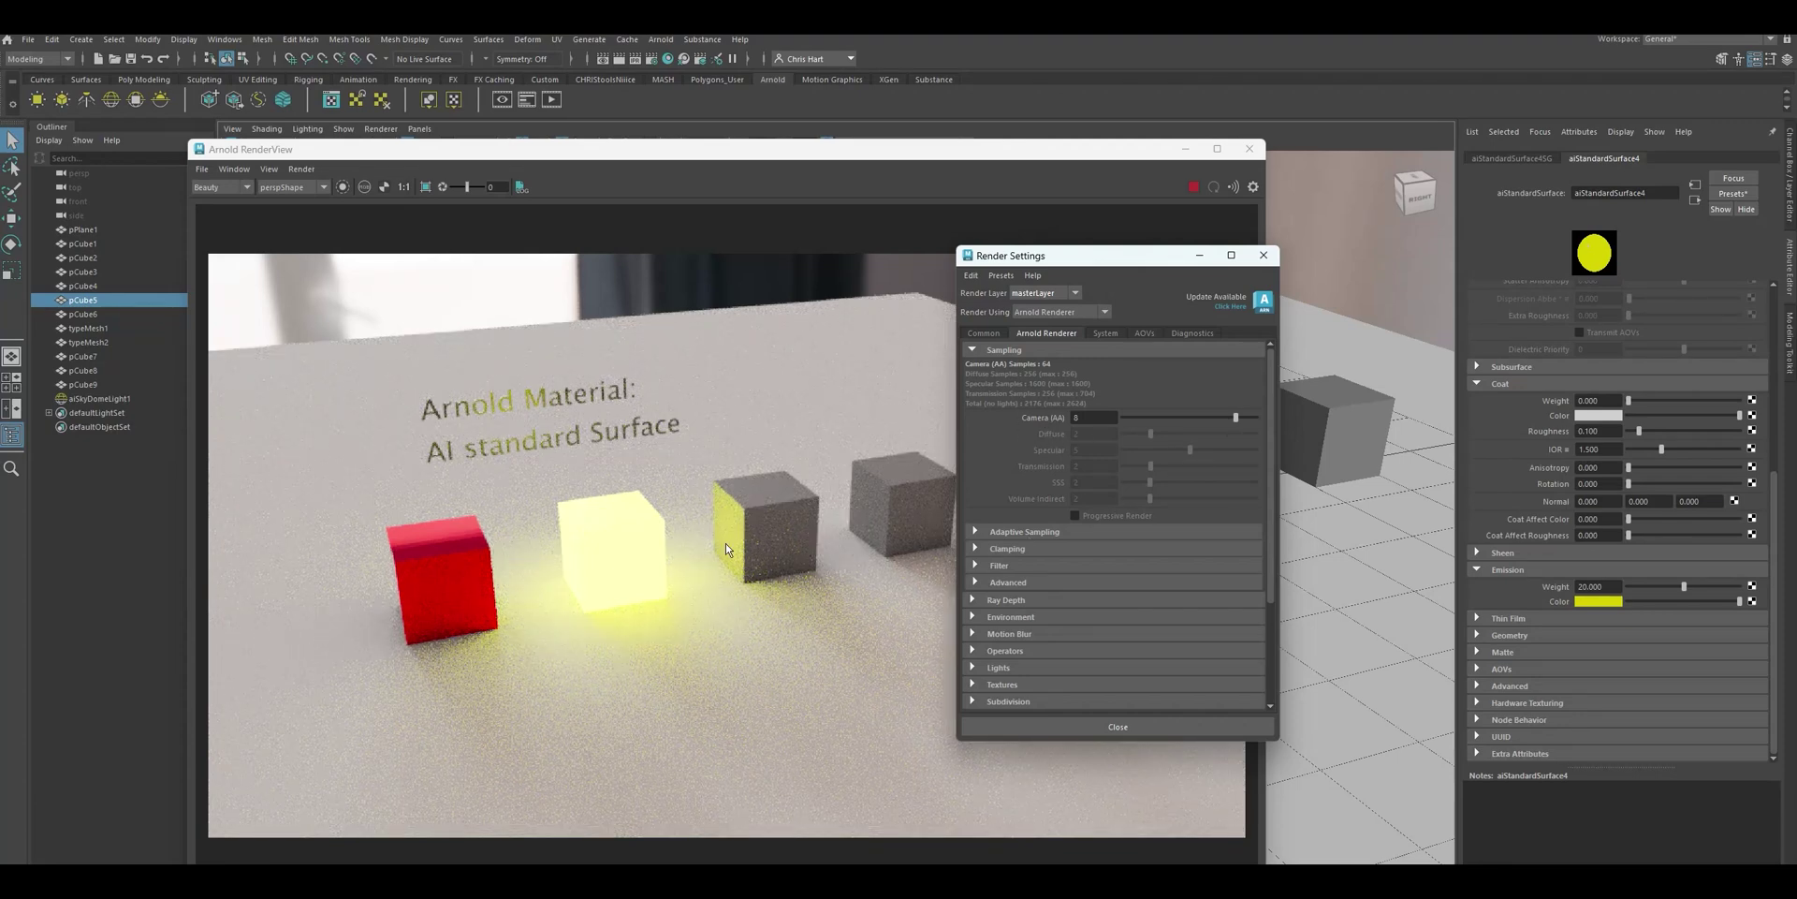
Set the Camera (AA) samples to 15
click(1078, 417)
text(15)
key(Return)
Lower the Camera (AA) samples to 5 and close the Render Settings
click(1151, 417)
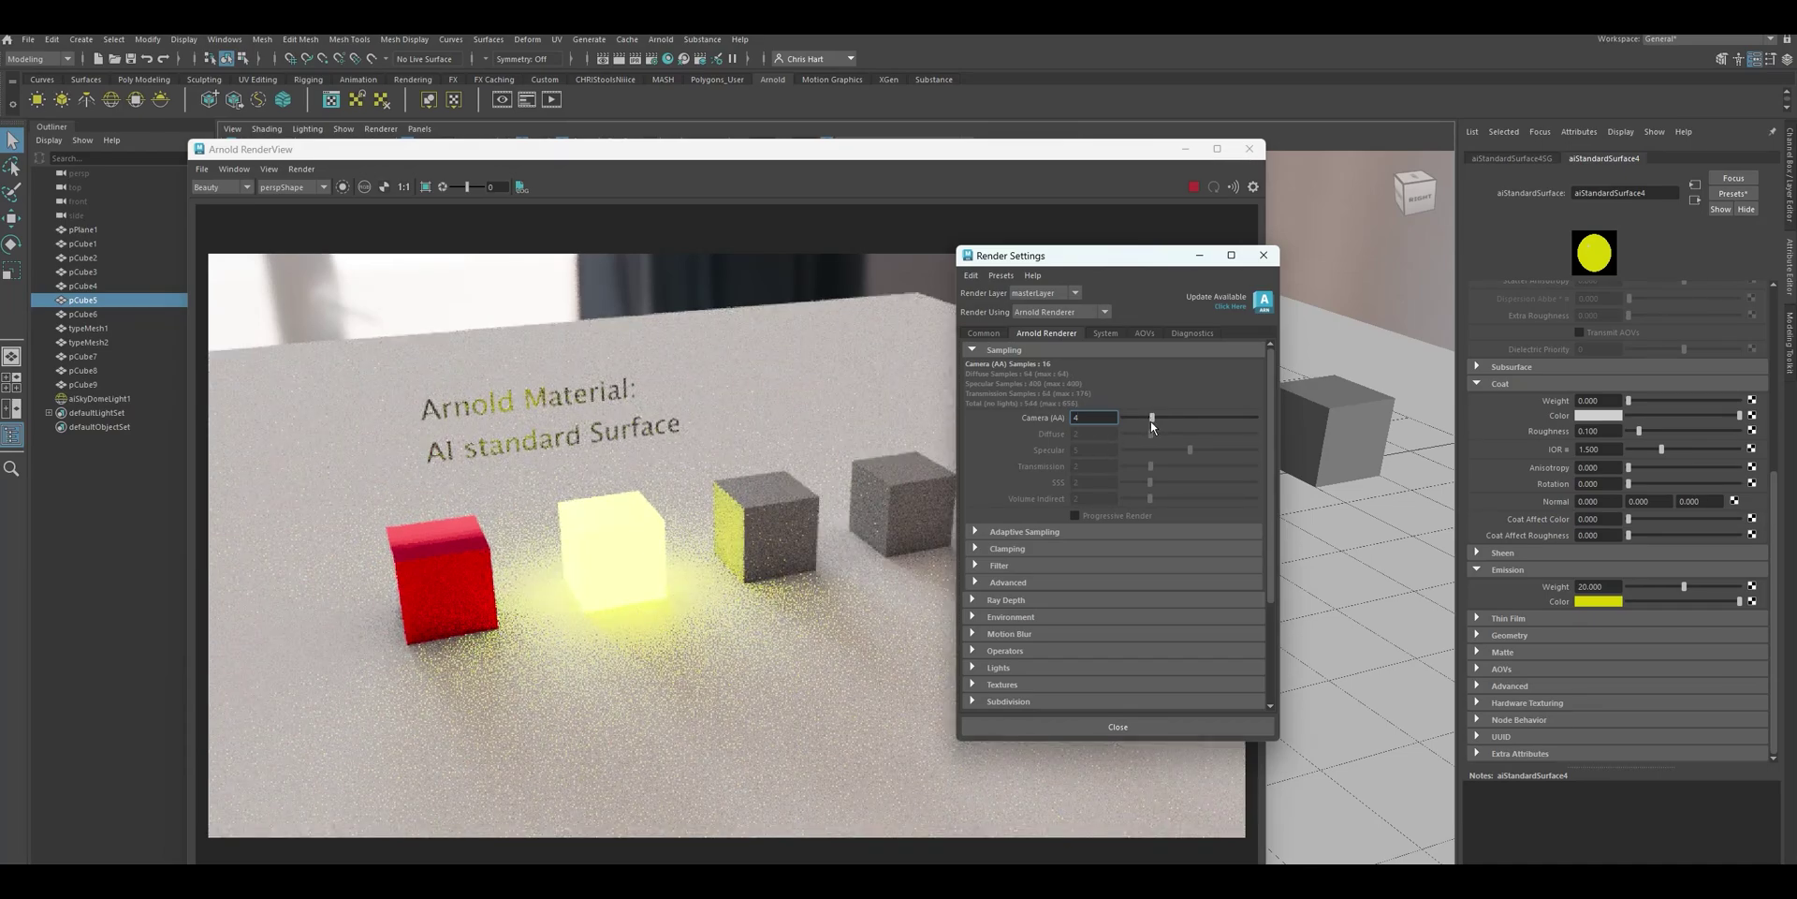
drag(1152, 426, 1159, 423)
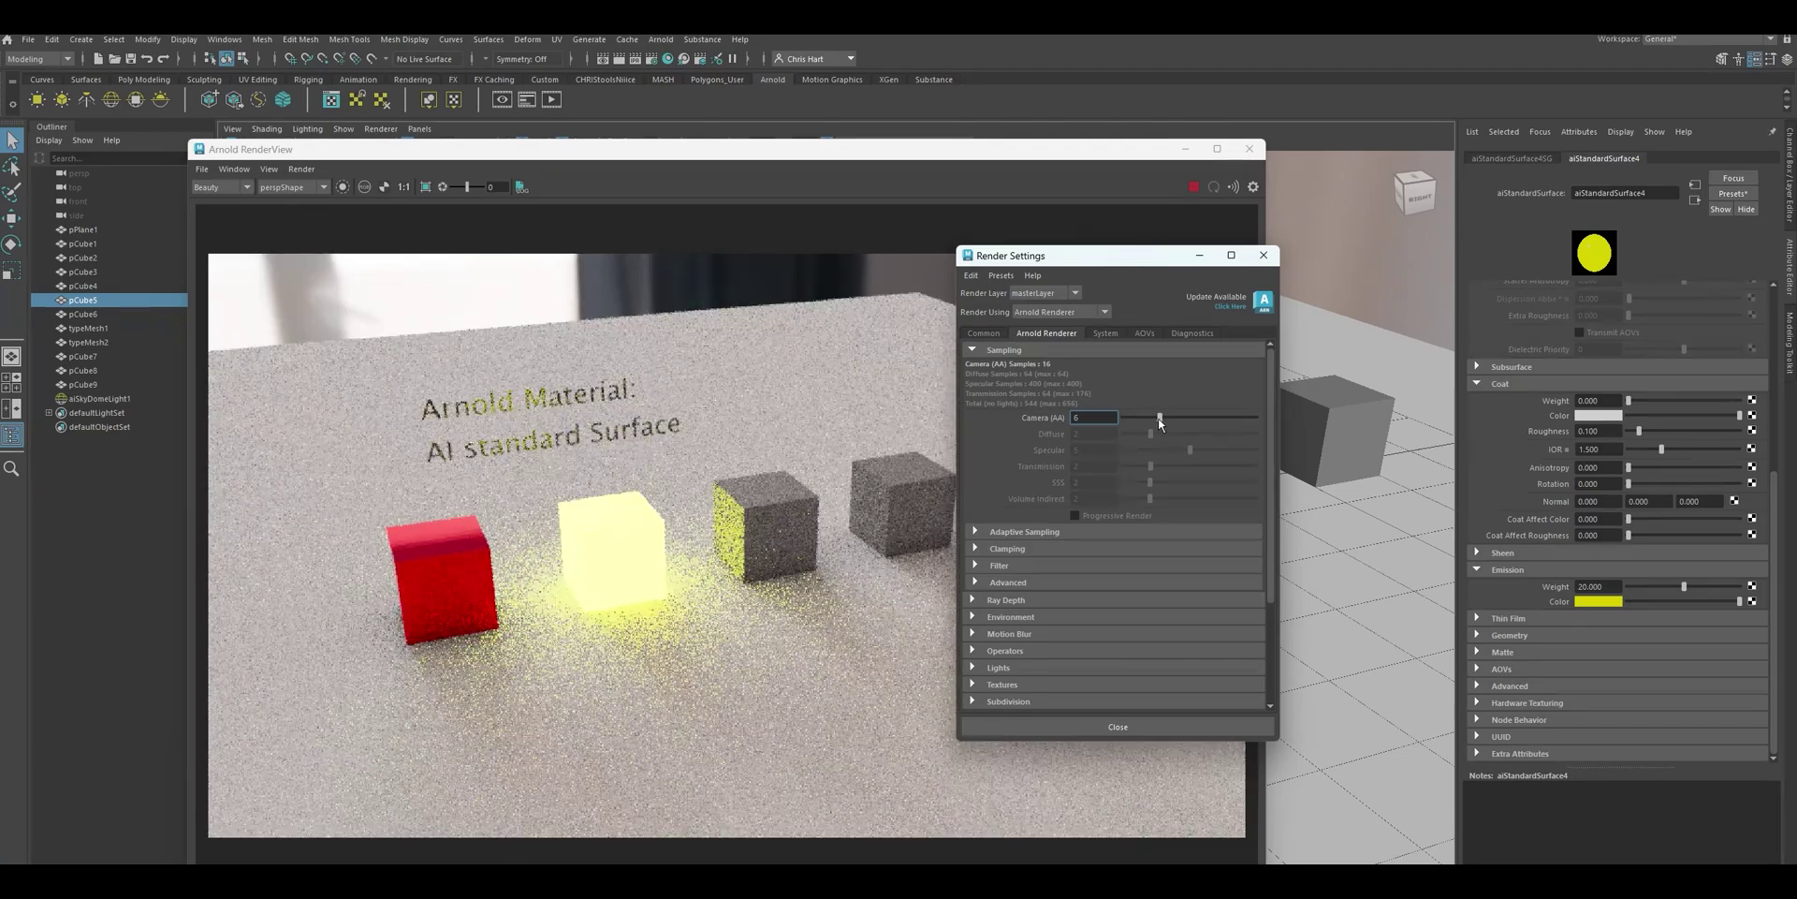
click(1264, 255)
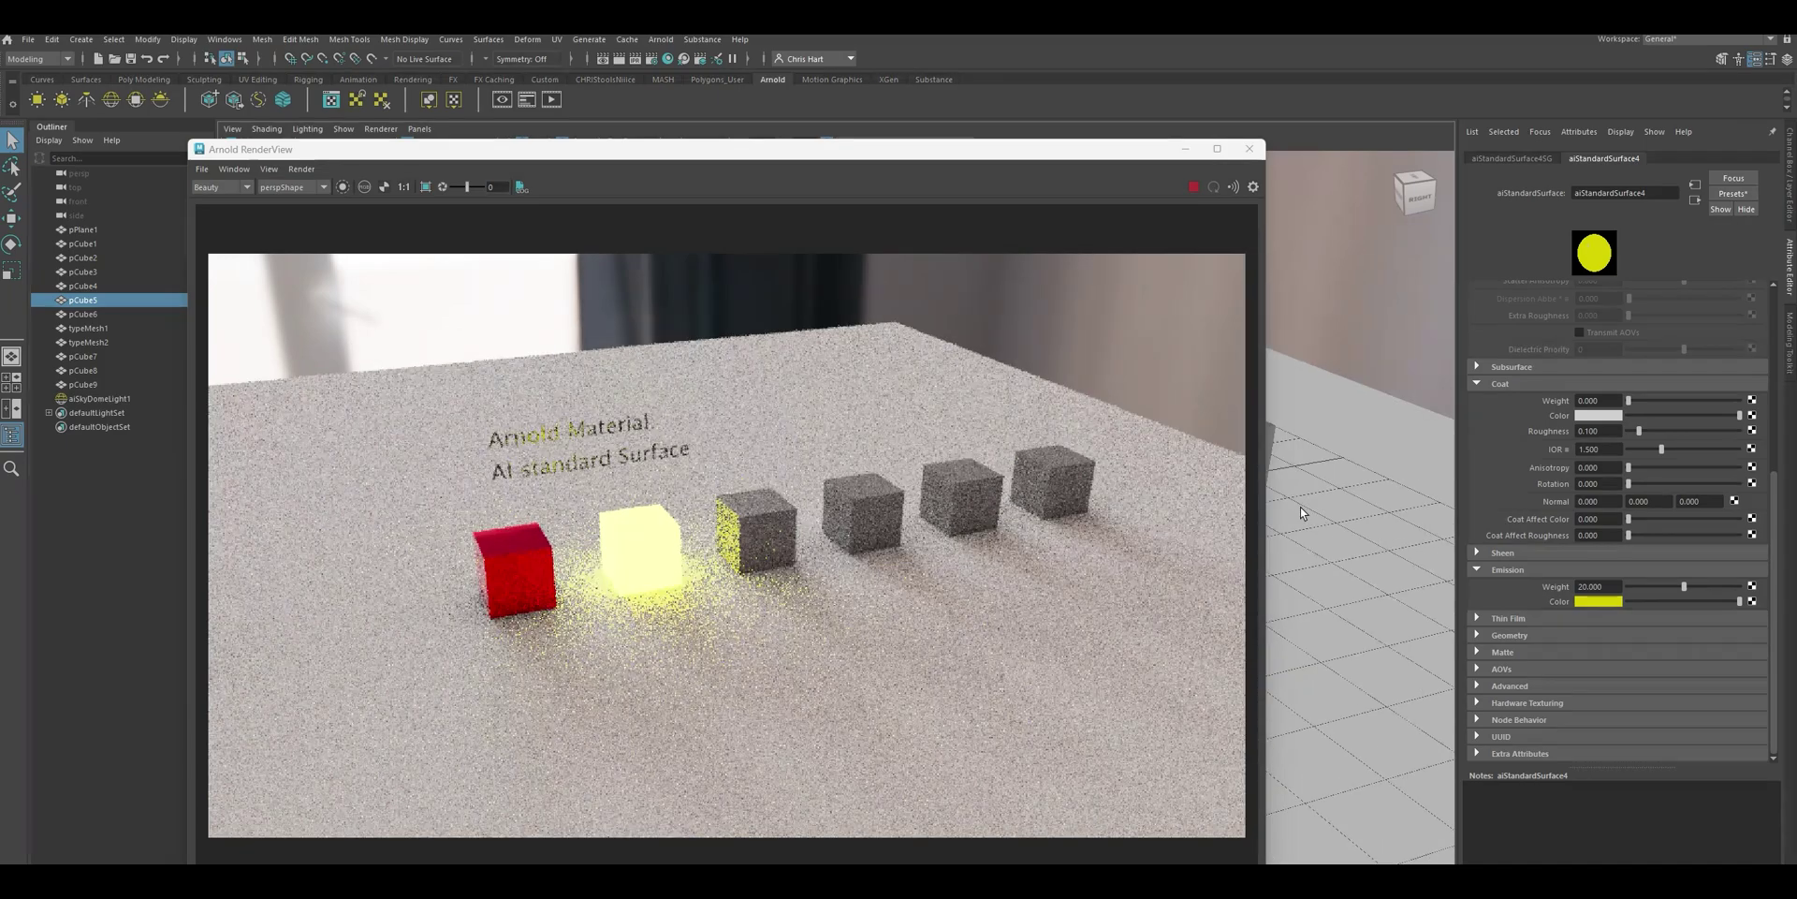
Rename the yellow emissive cube's material to glowing
alt+drag(1328, 498, 1424, 502)
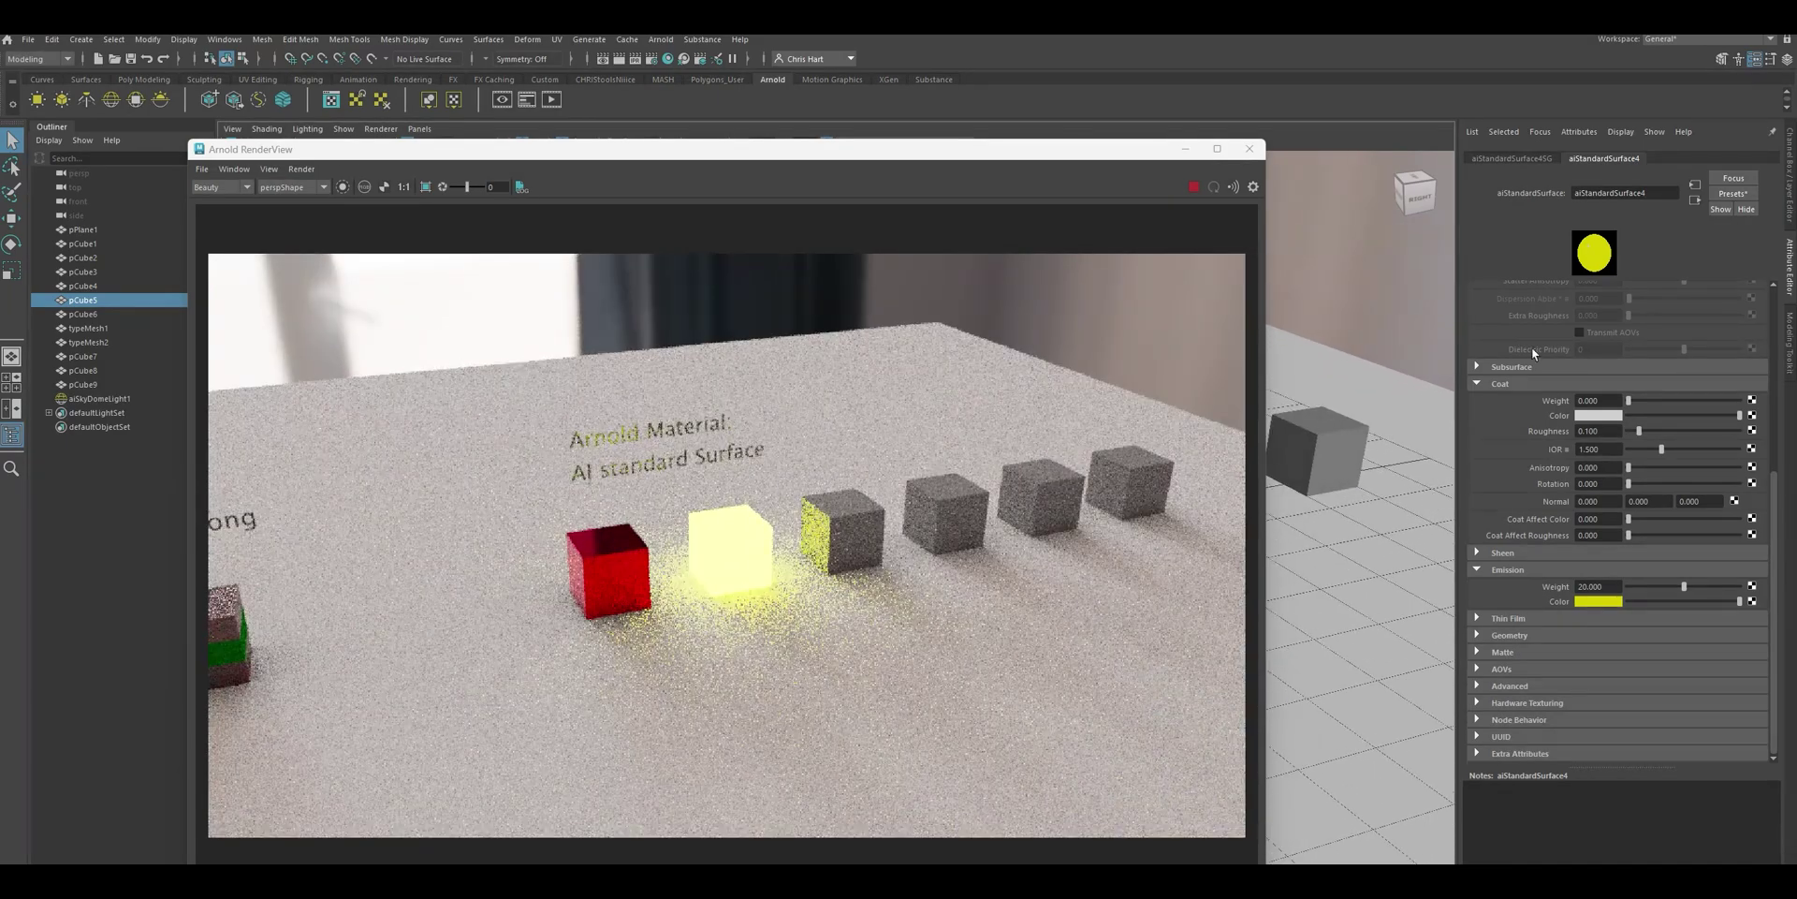
double_click(1625, 192)
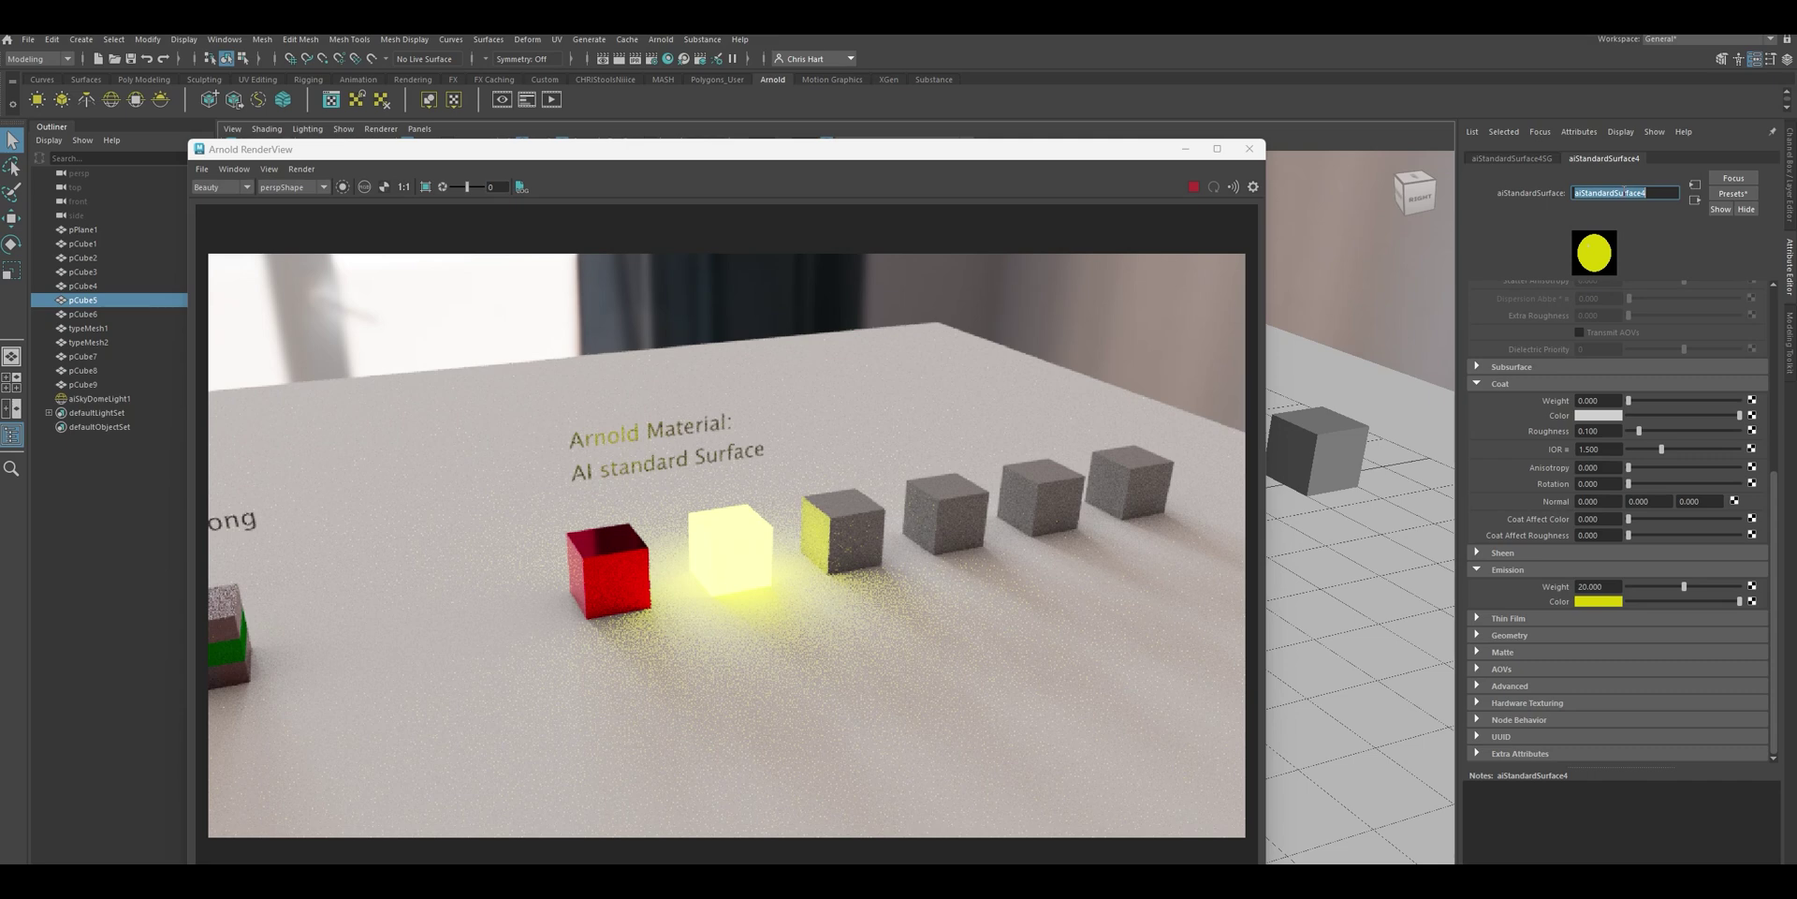
text(glowing)
Assign the existing glowing material to the separate grey cube pCube9
click(1339, 445)
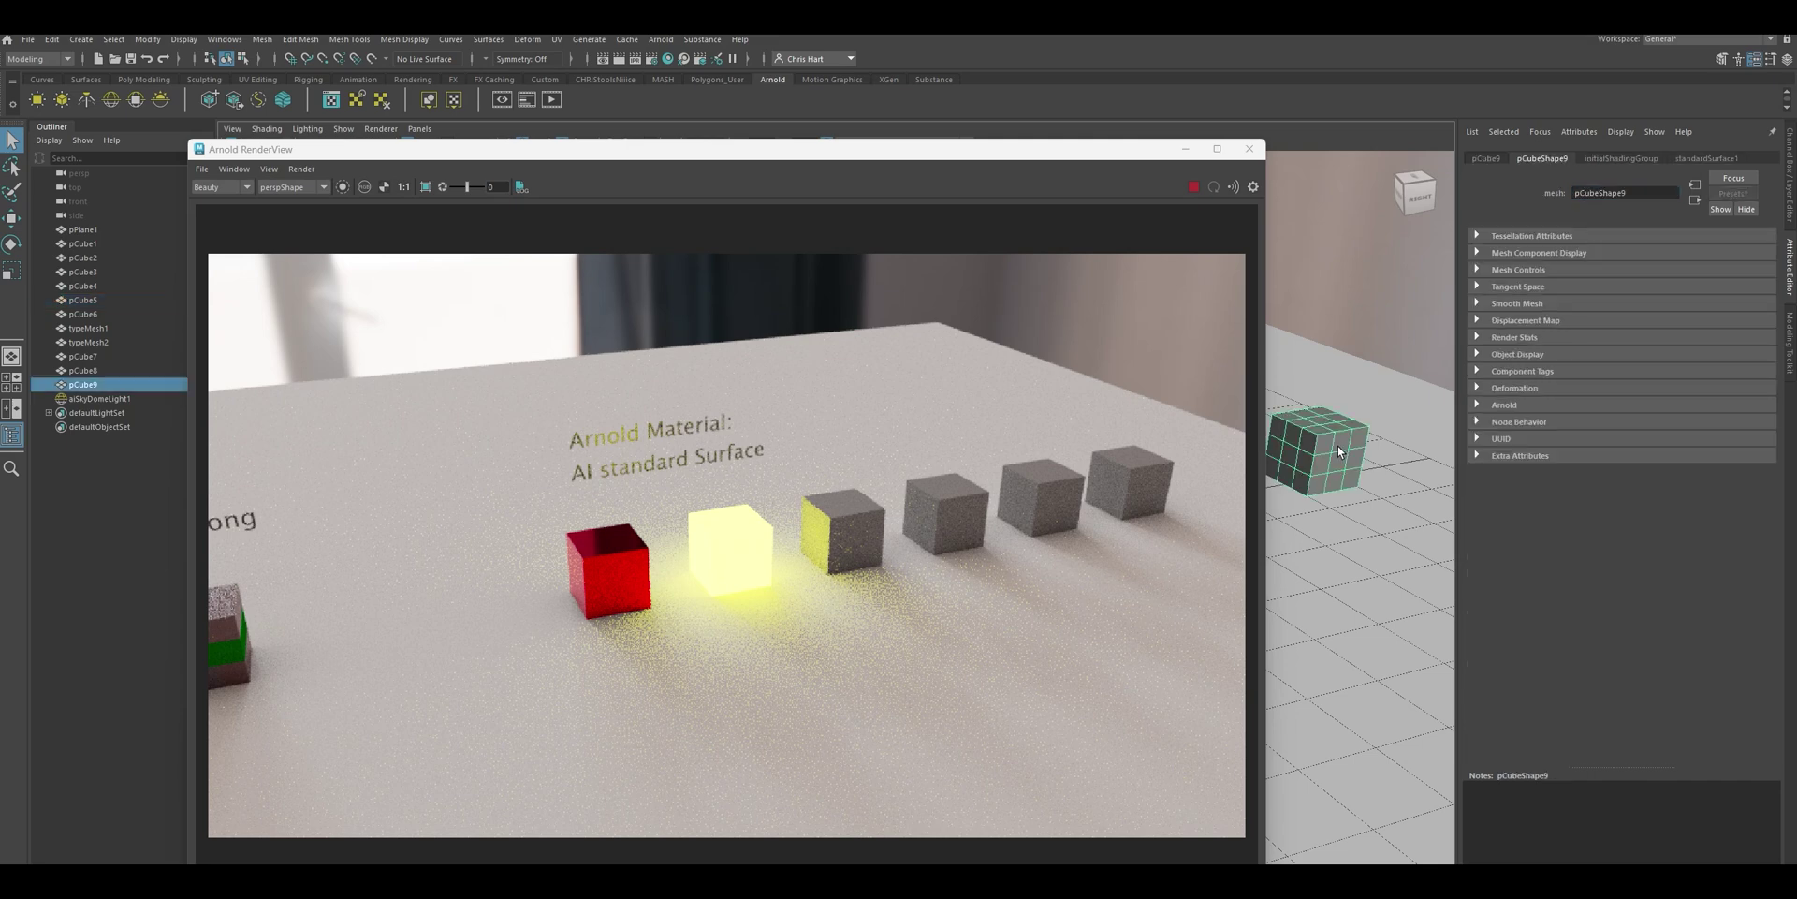
right_click(1339, 446)
mouse_move(1344, 841)
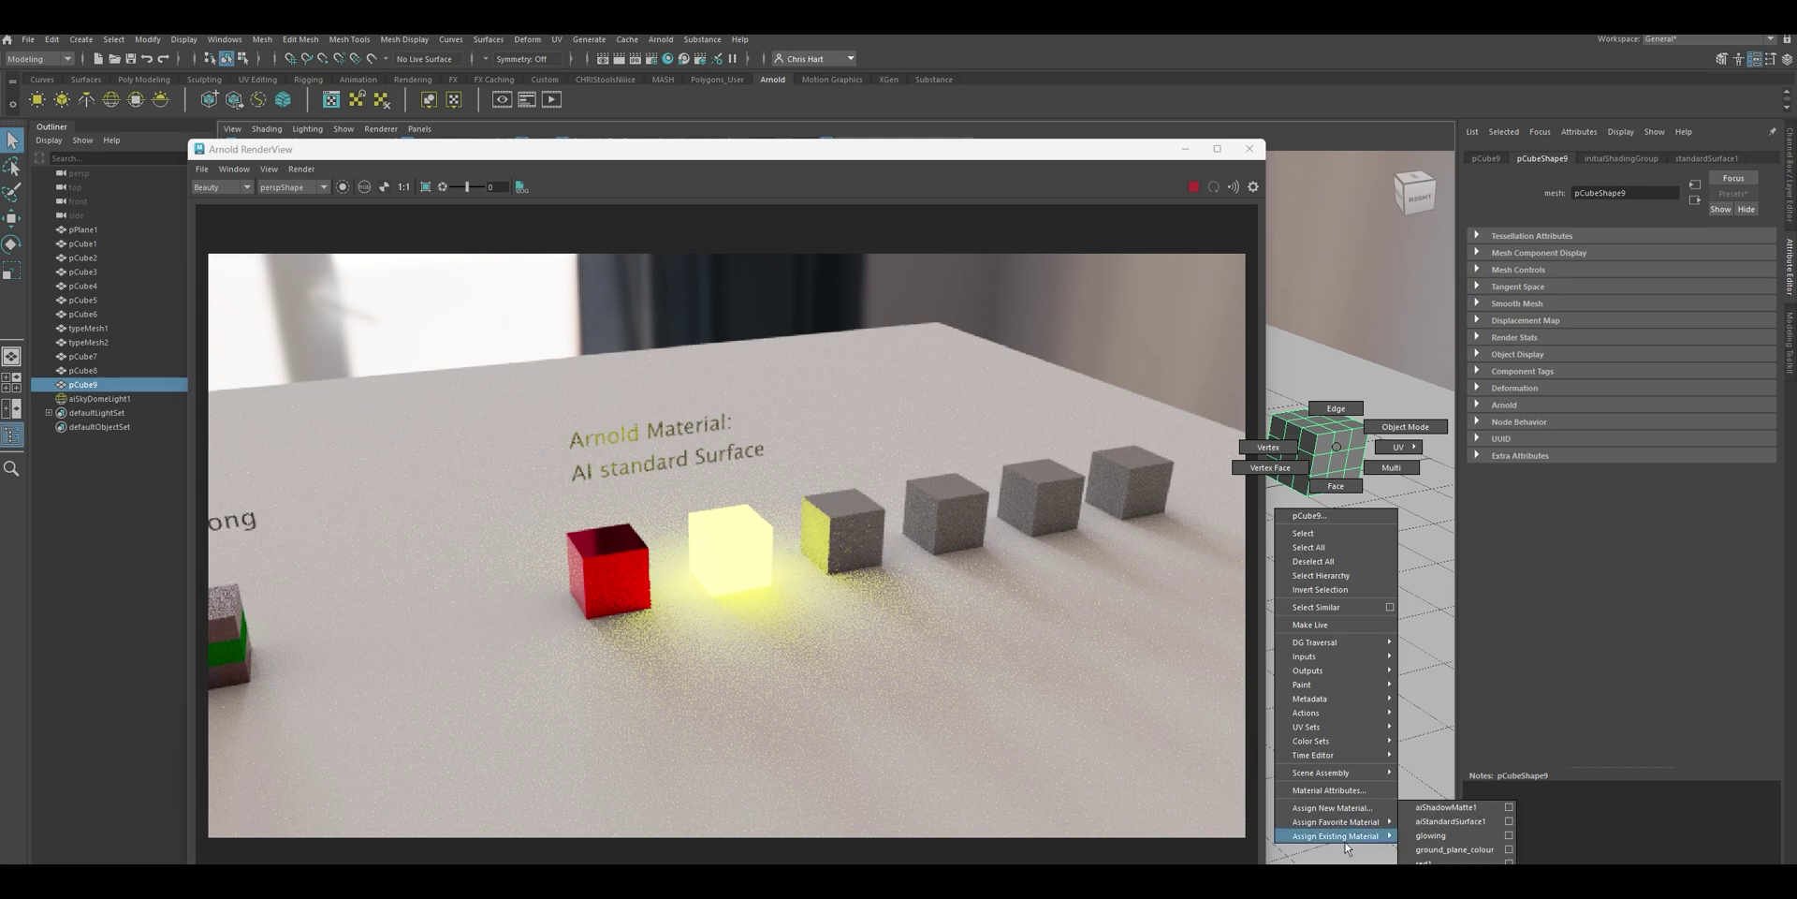
click(1430, 835)
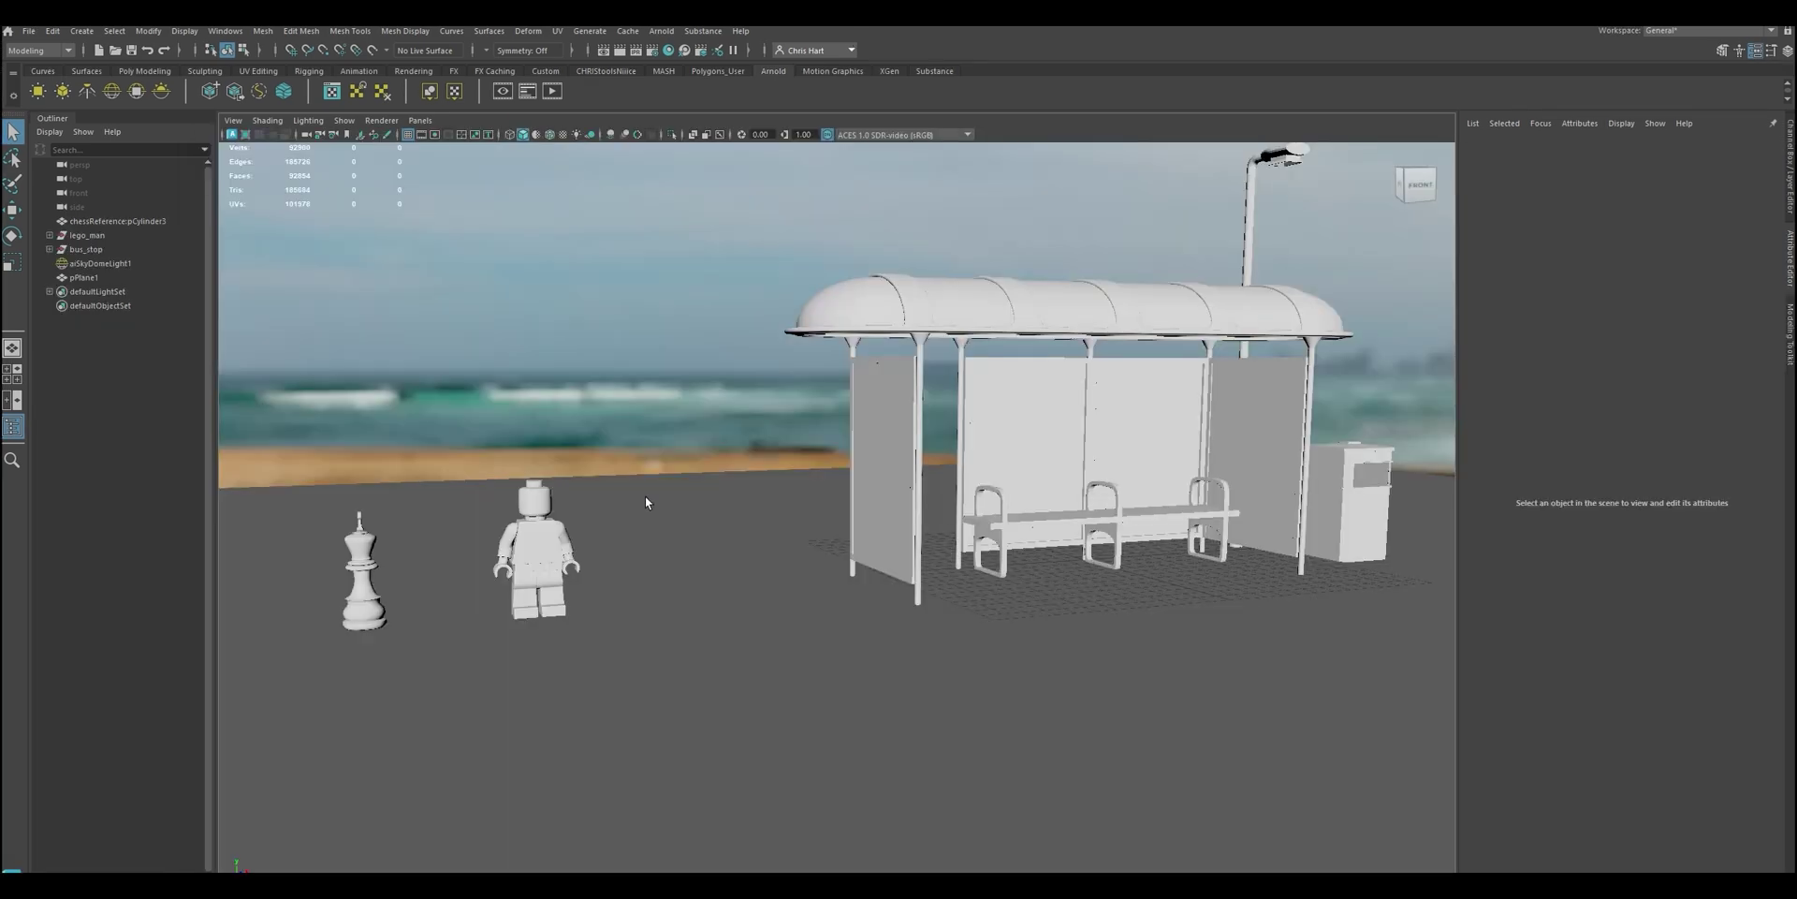
In the bus stop scene, assign a new Arnold aiStandardSurface material to the chess piece
alt+drag(1042, 438, 889, 475)
scroll(967, 449, down, 10)
scroll(899, 440, up, 5)
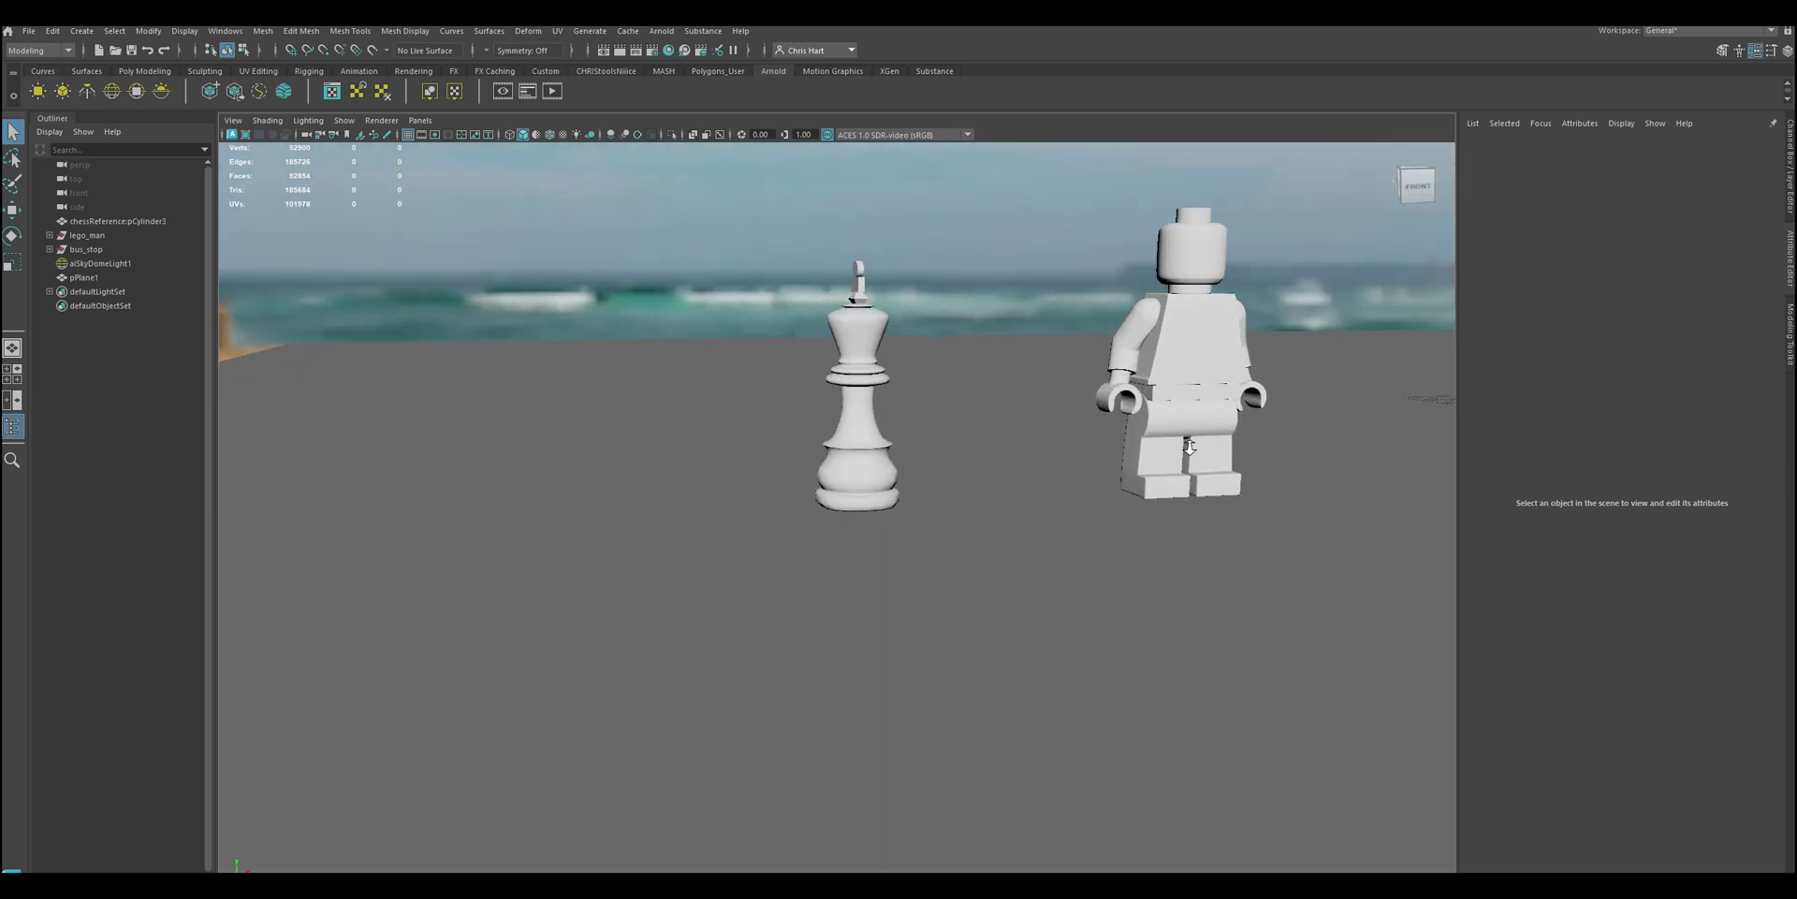
alt+middle_drag(912, 403, 798, 518)
click(756, 468)
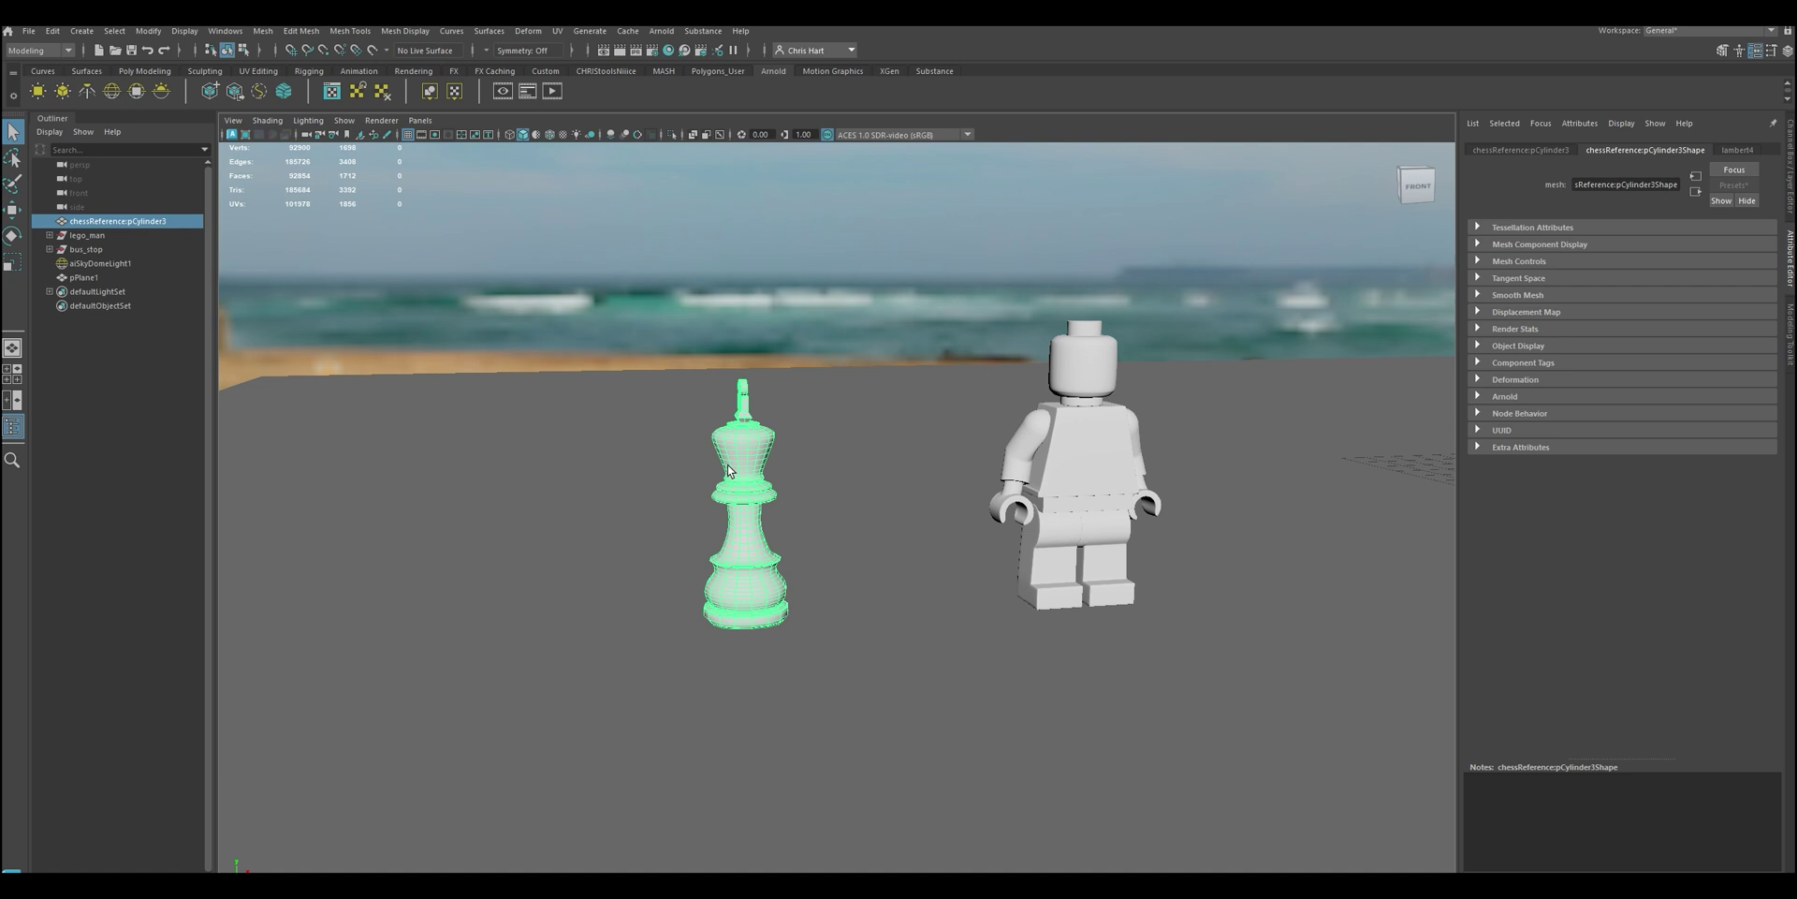
right_click(734, 459)
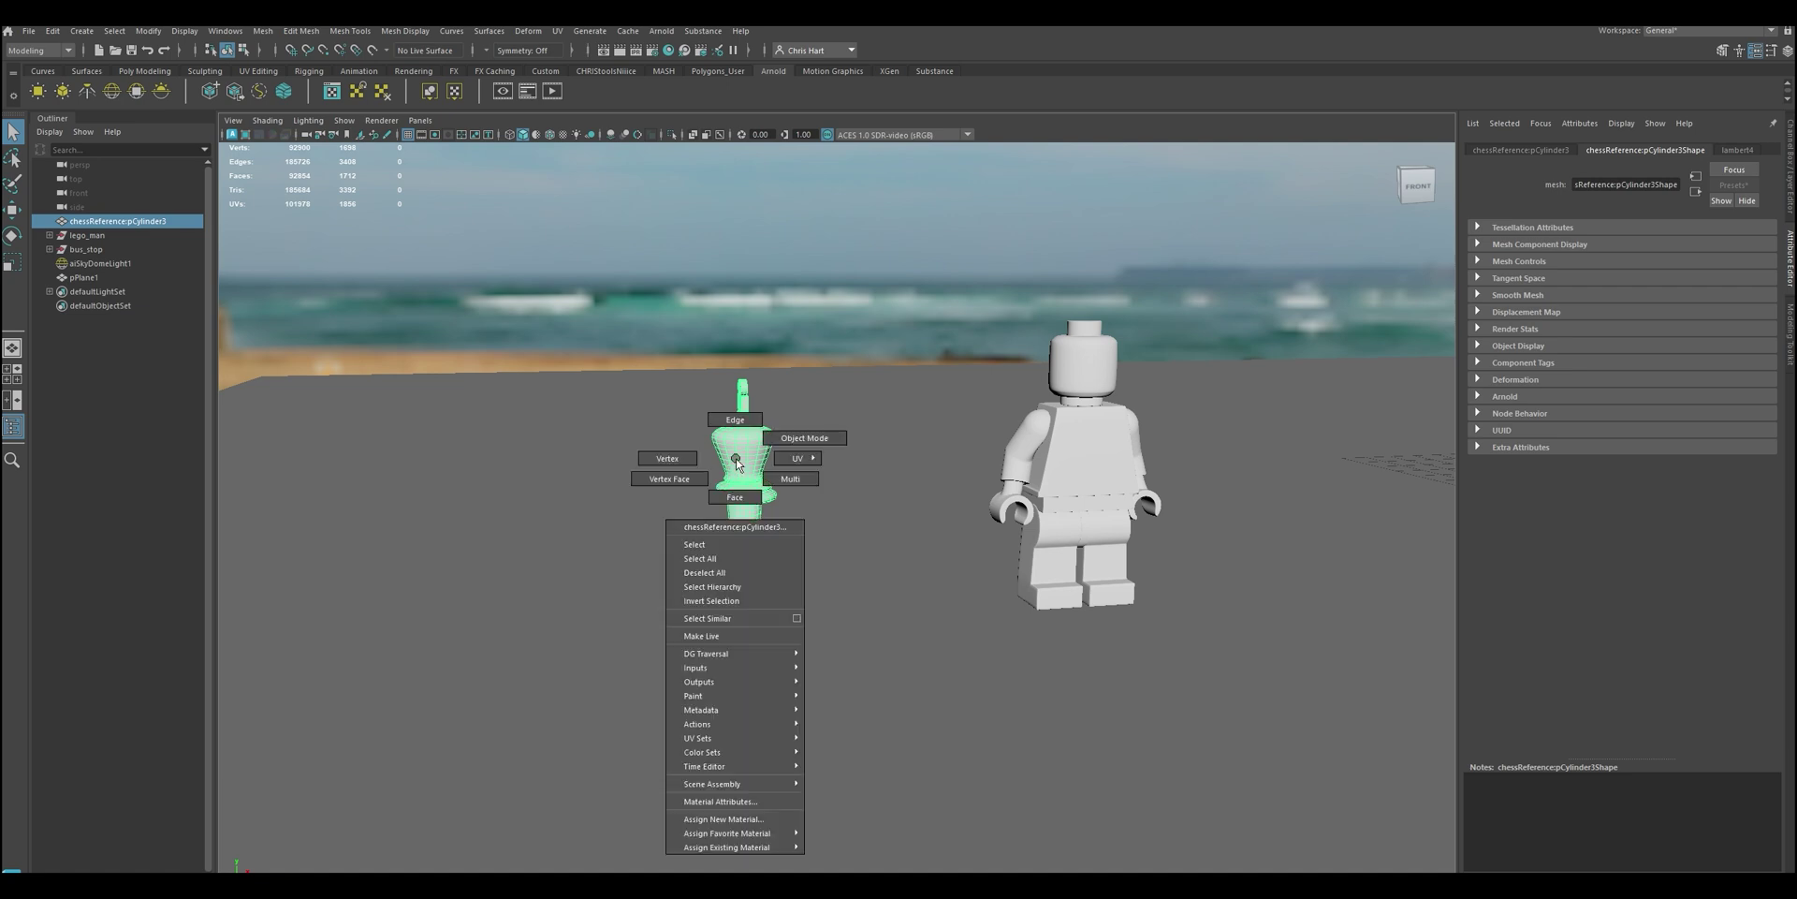
click(722, 819)
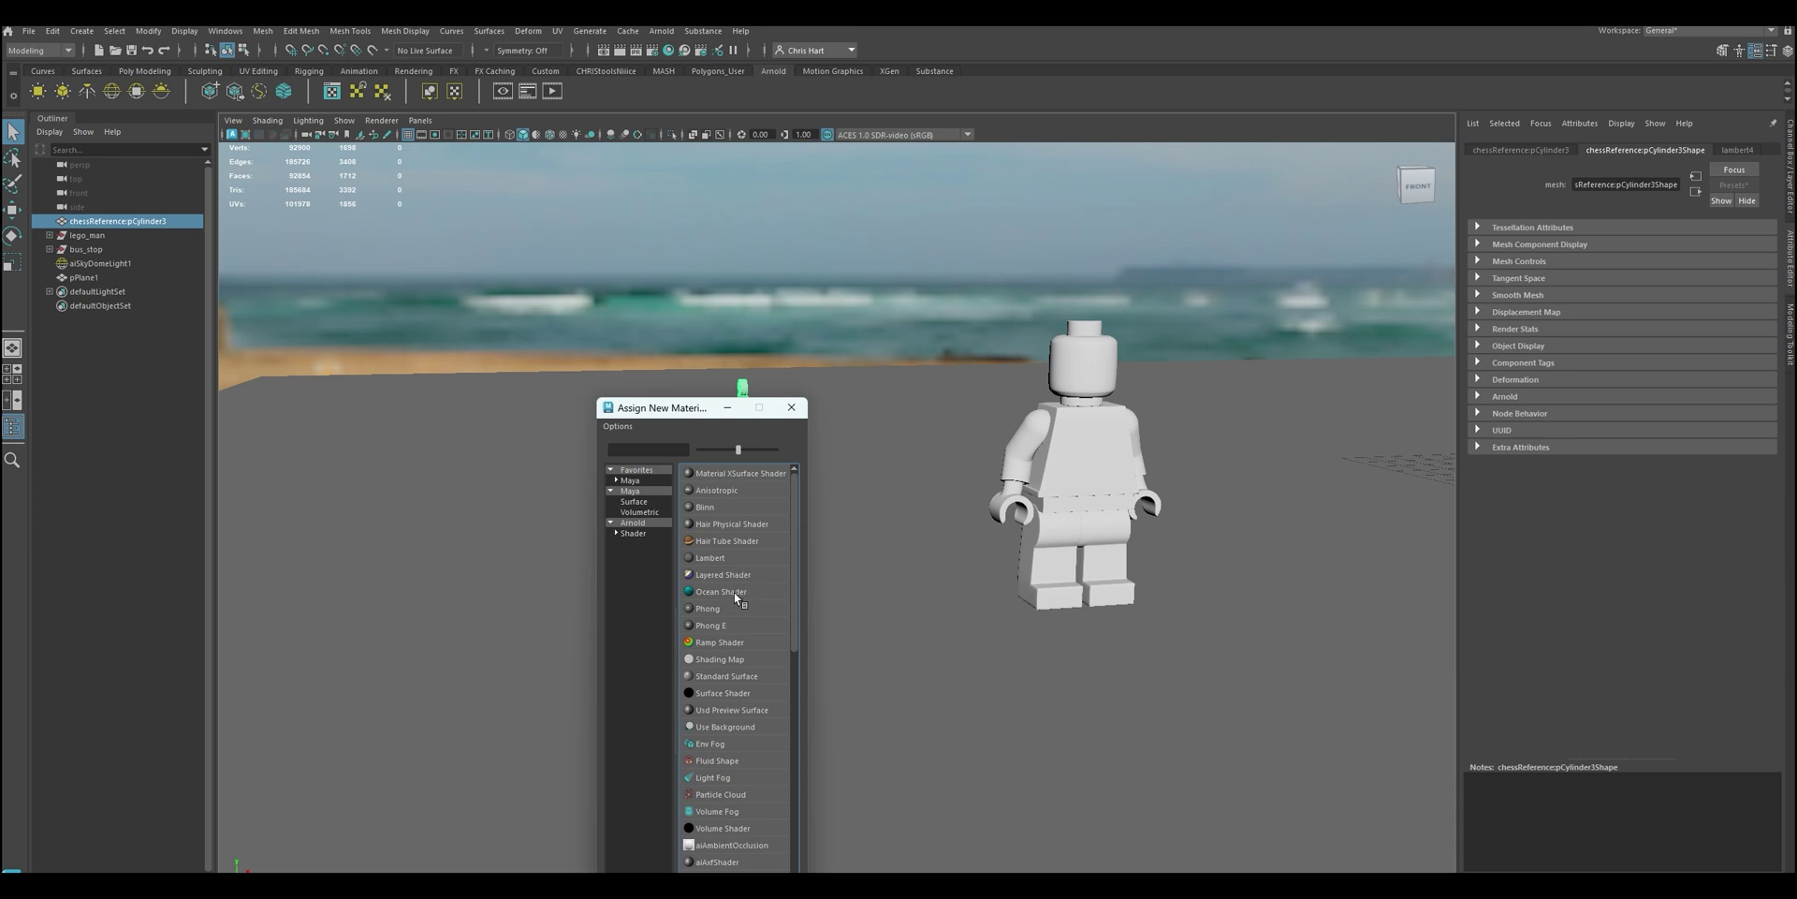
scroll(707, 746, down, 5)
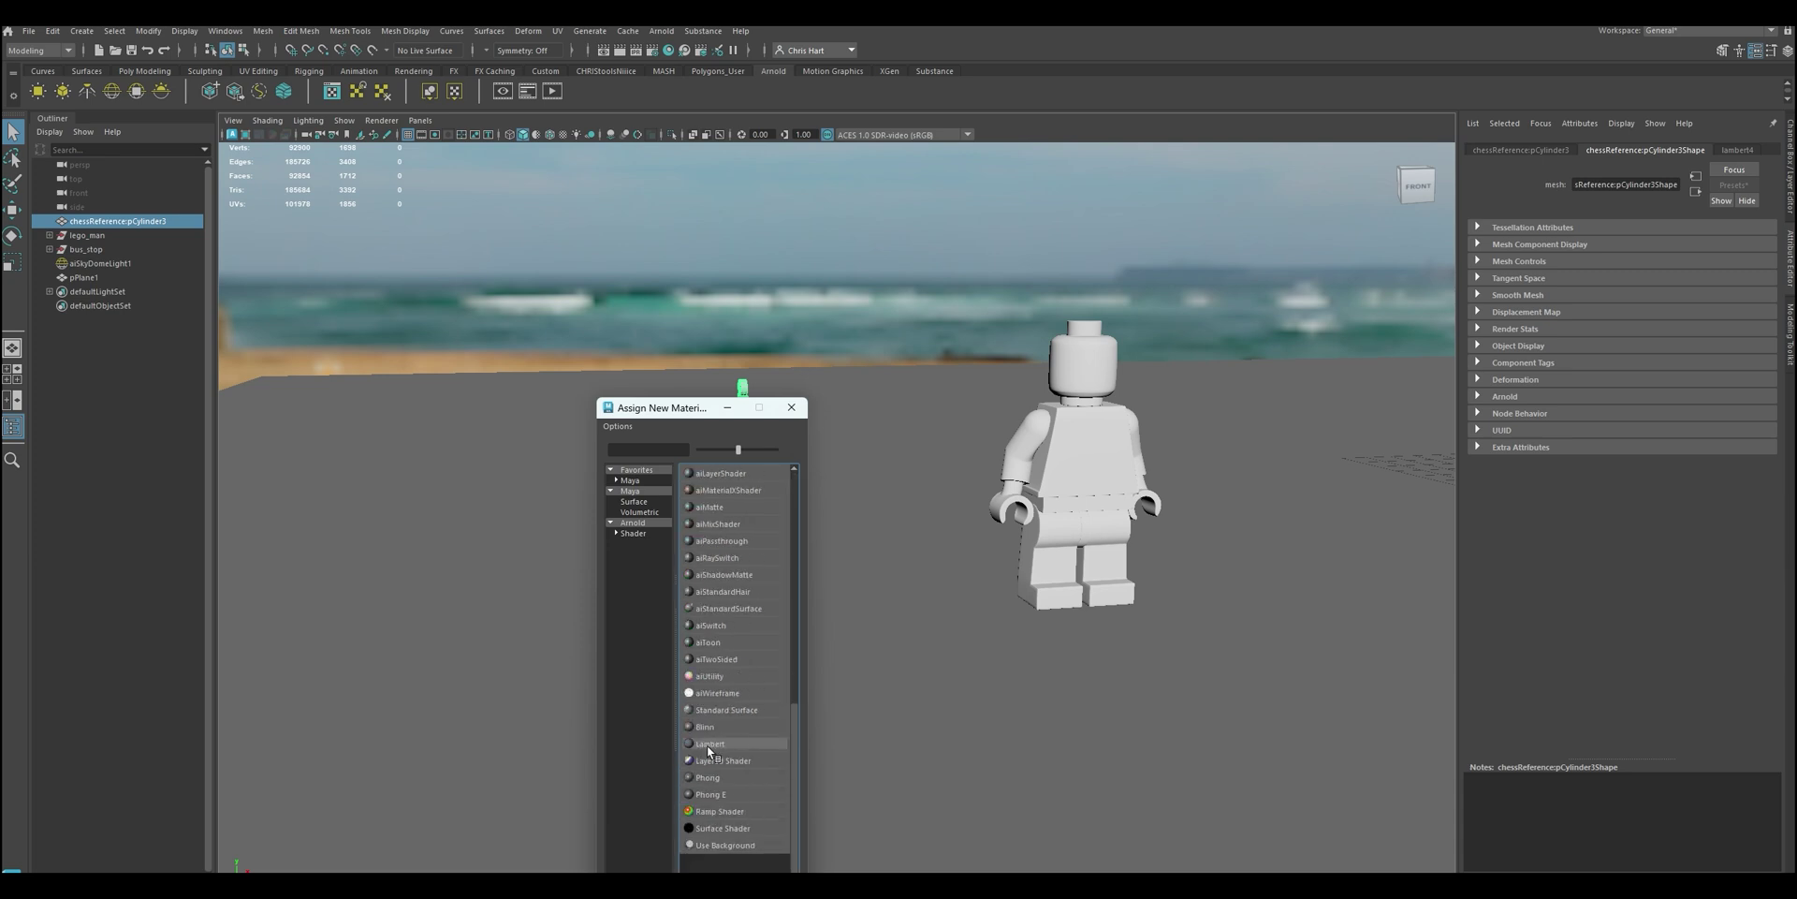
scroll(709, 748, up, 1)
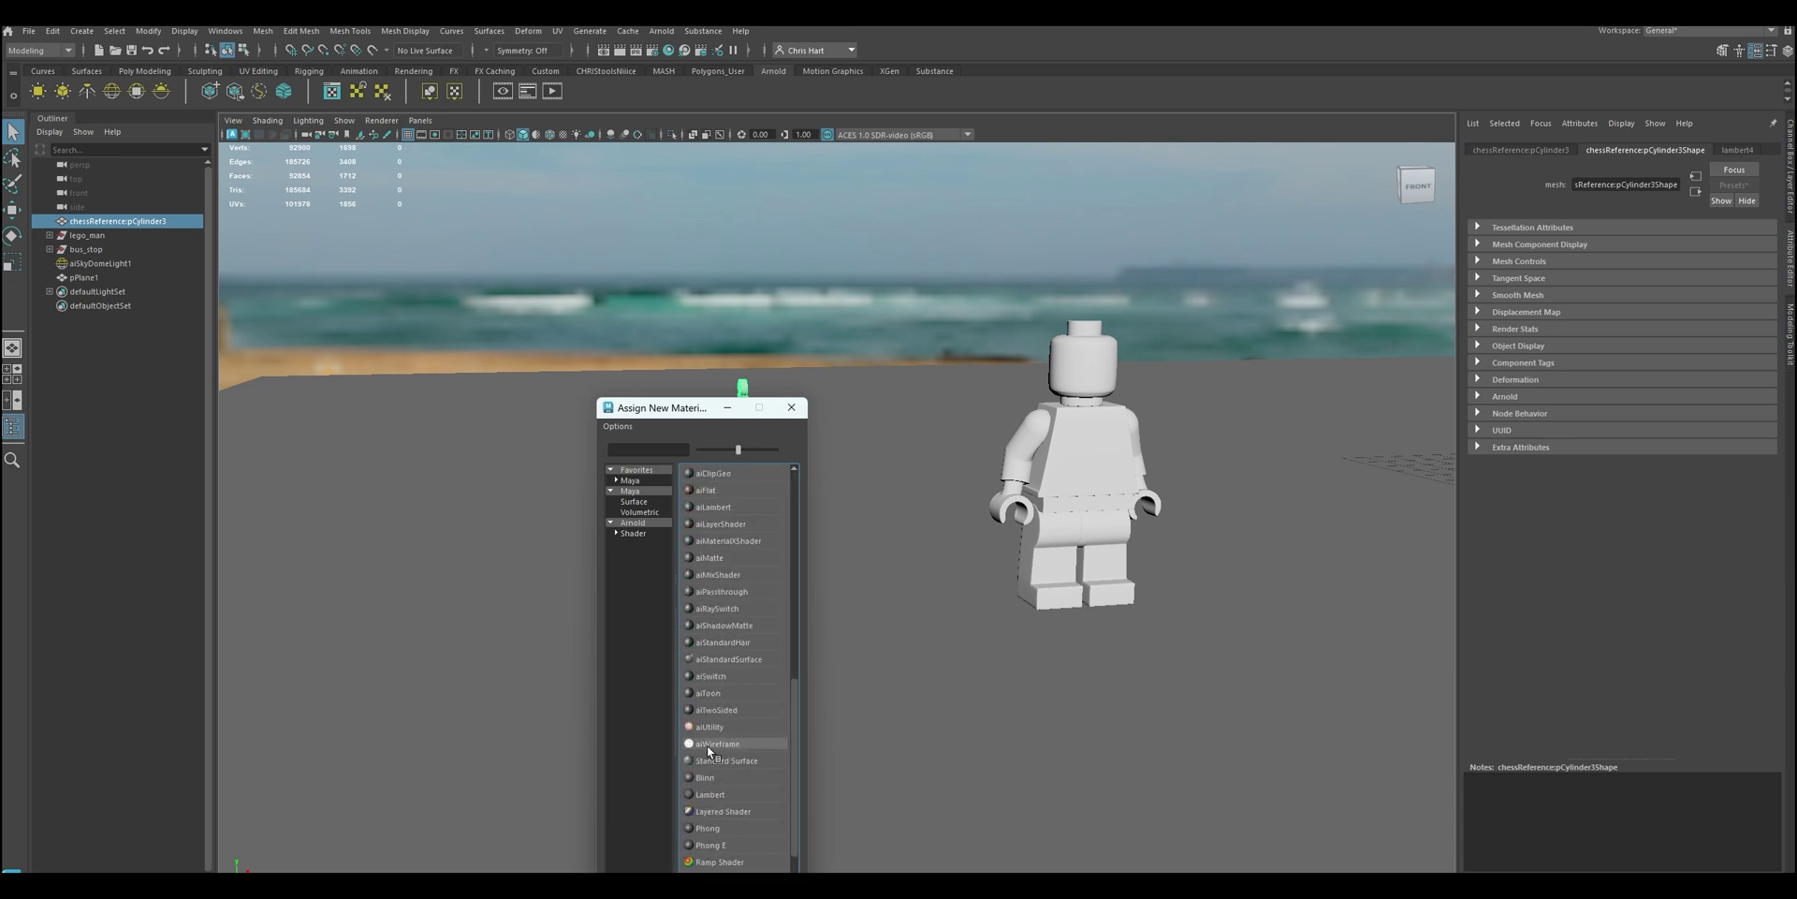
click(643, 522)
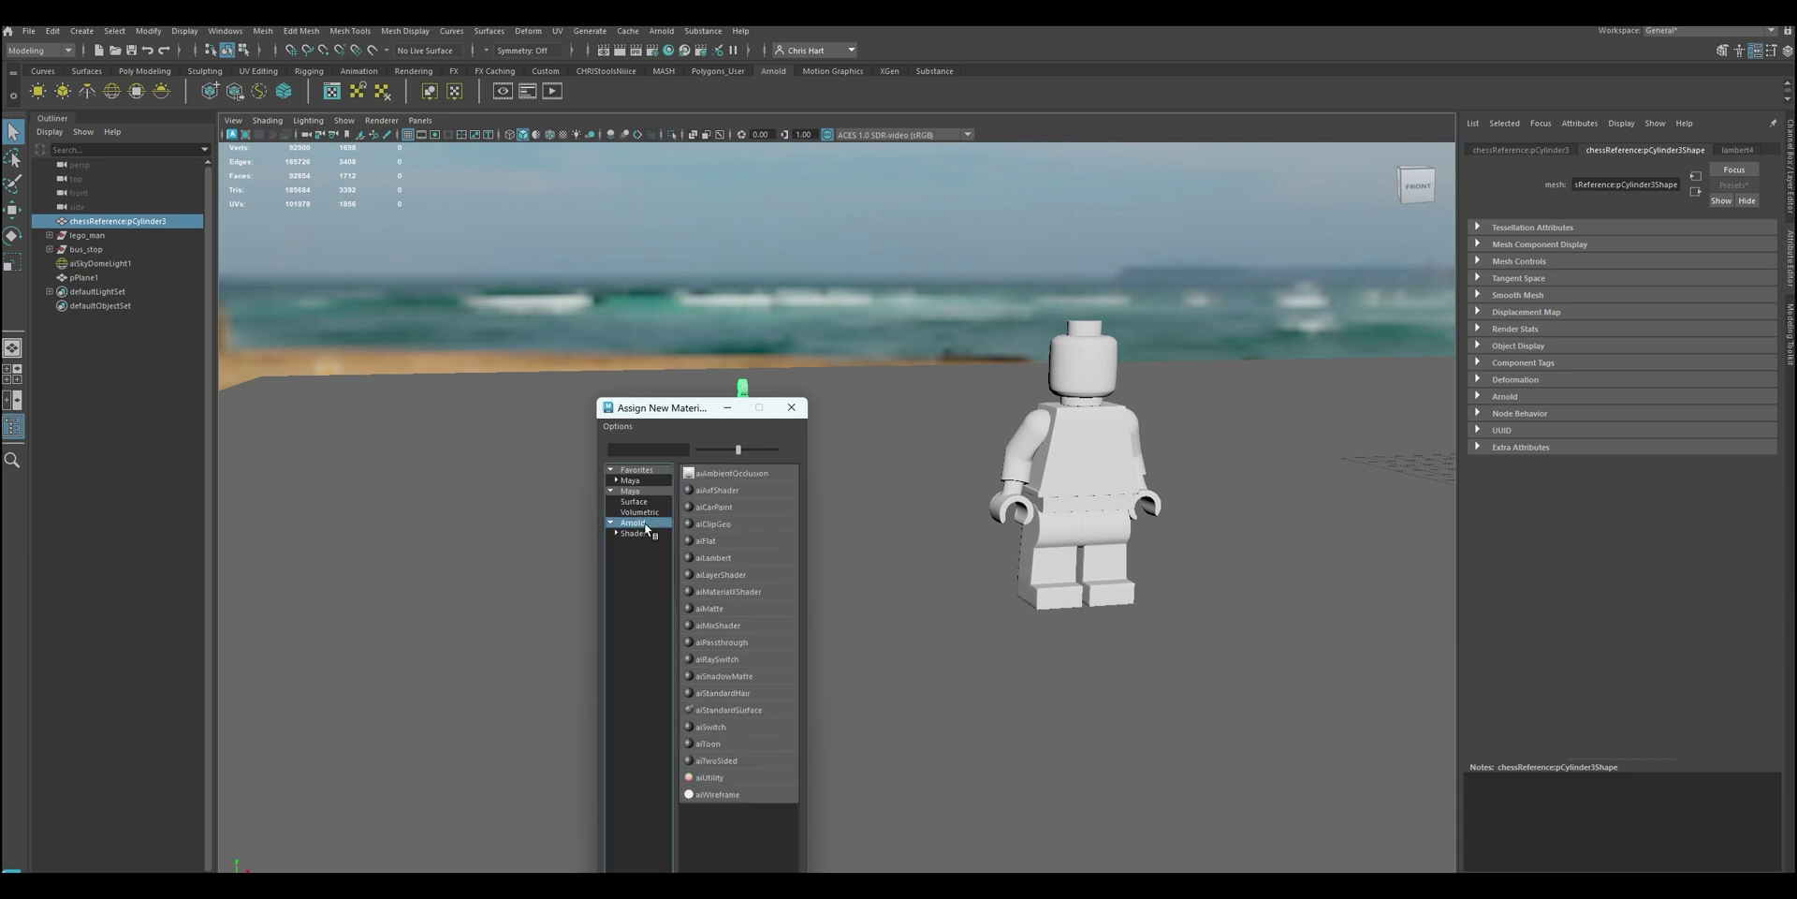
click(742, 711)
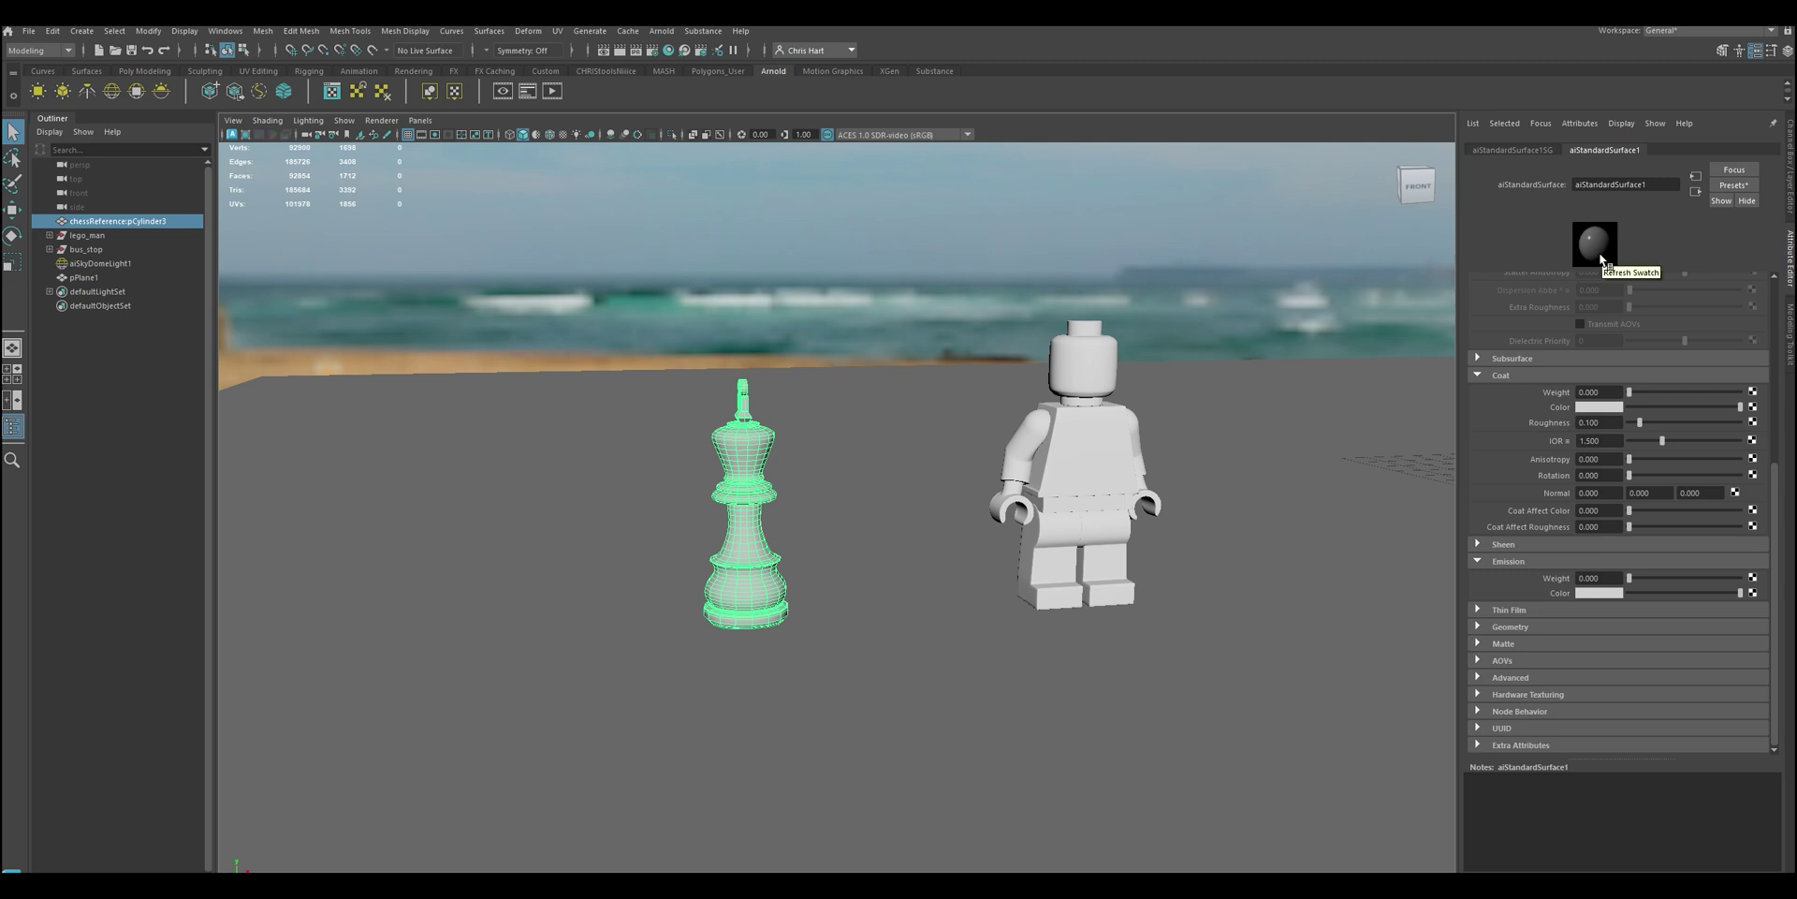
Replace the chess piece material's settings with the Copper preset and deselect the piece
scroll(1615, 376, up, 5)
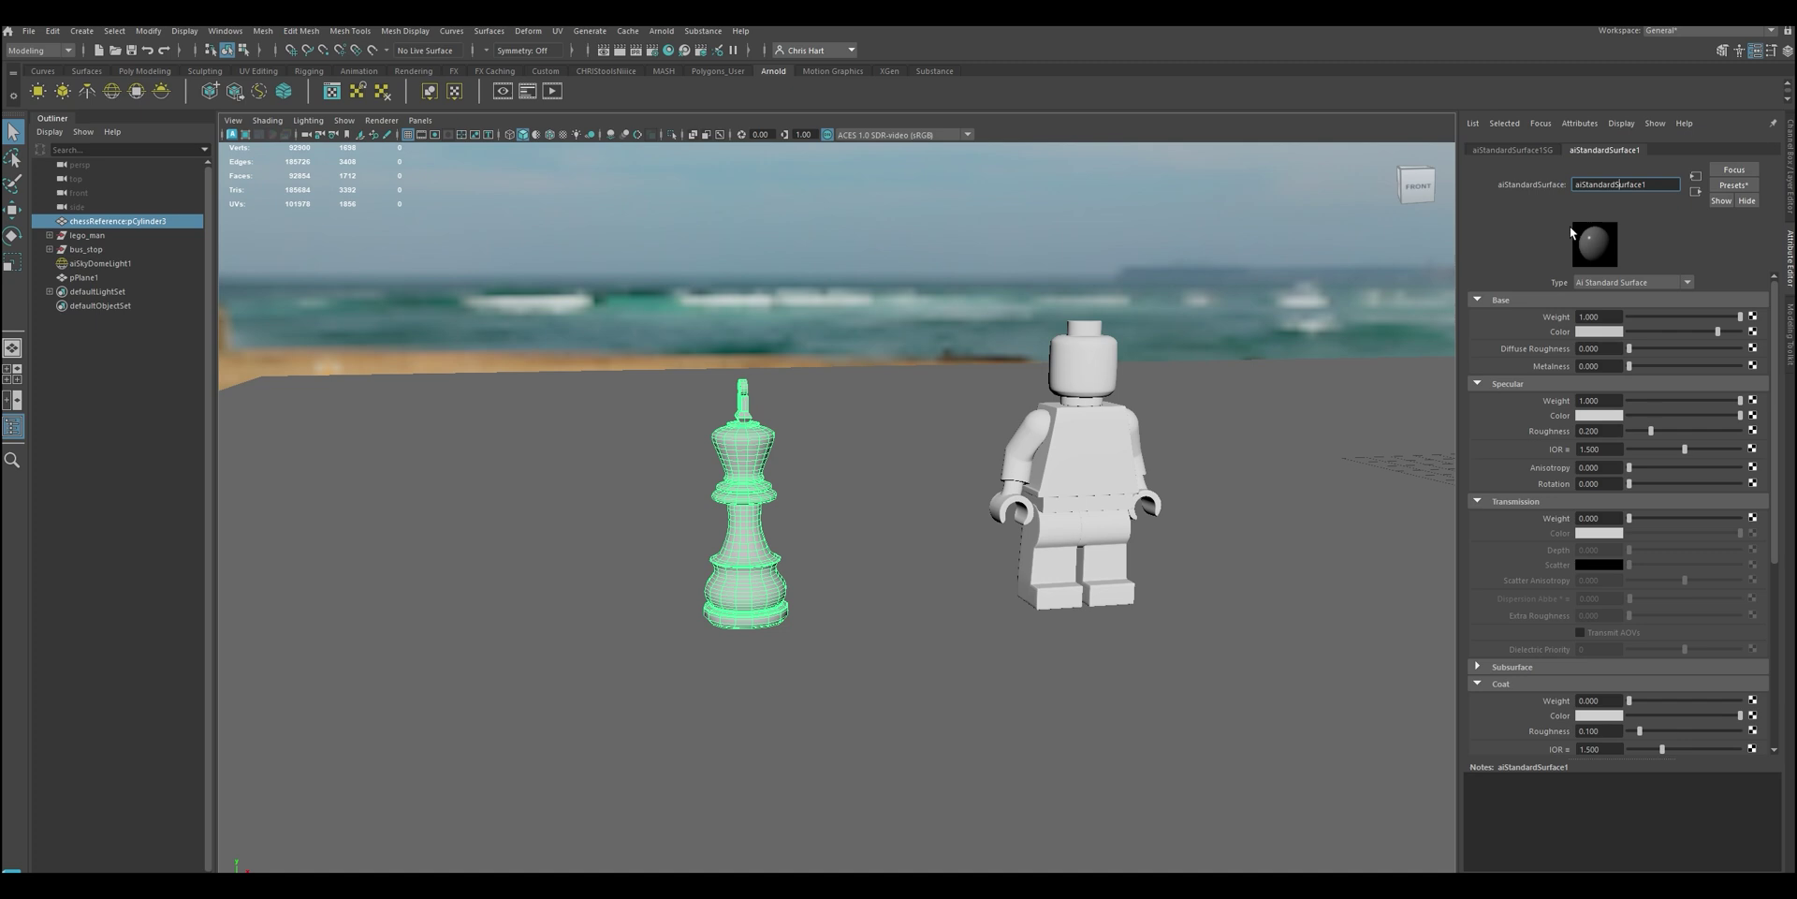
click(1747, 187)
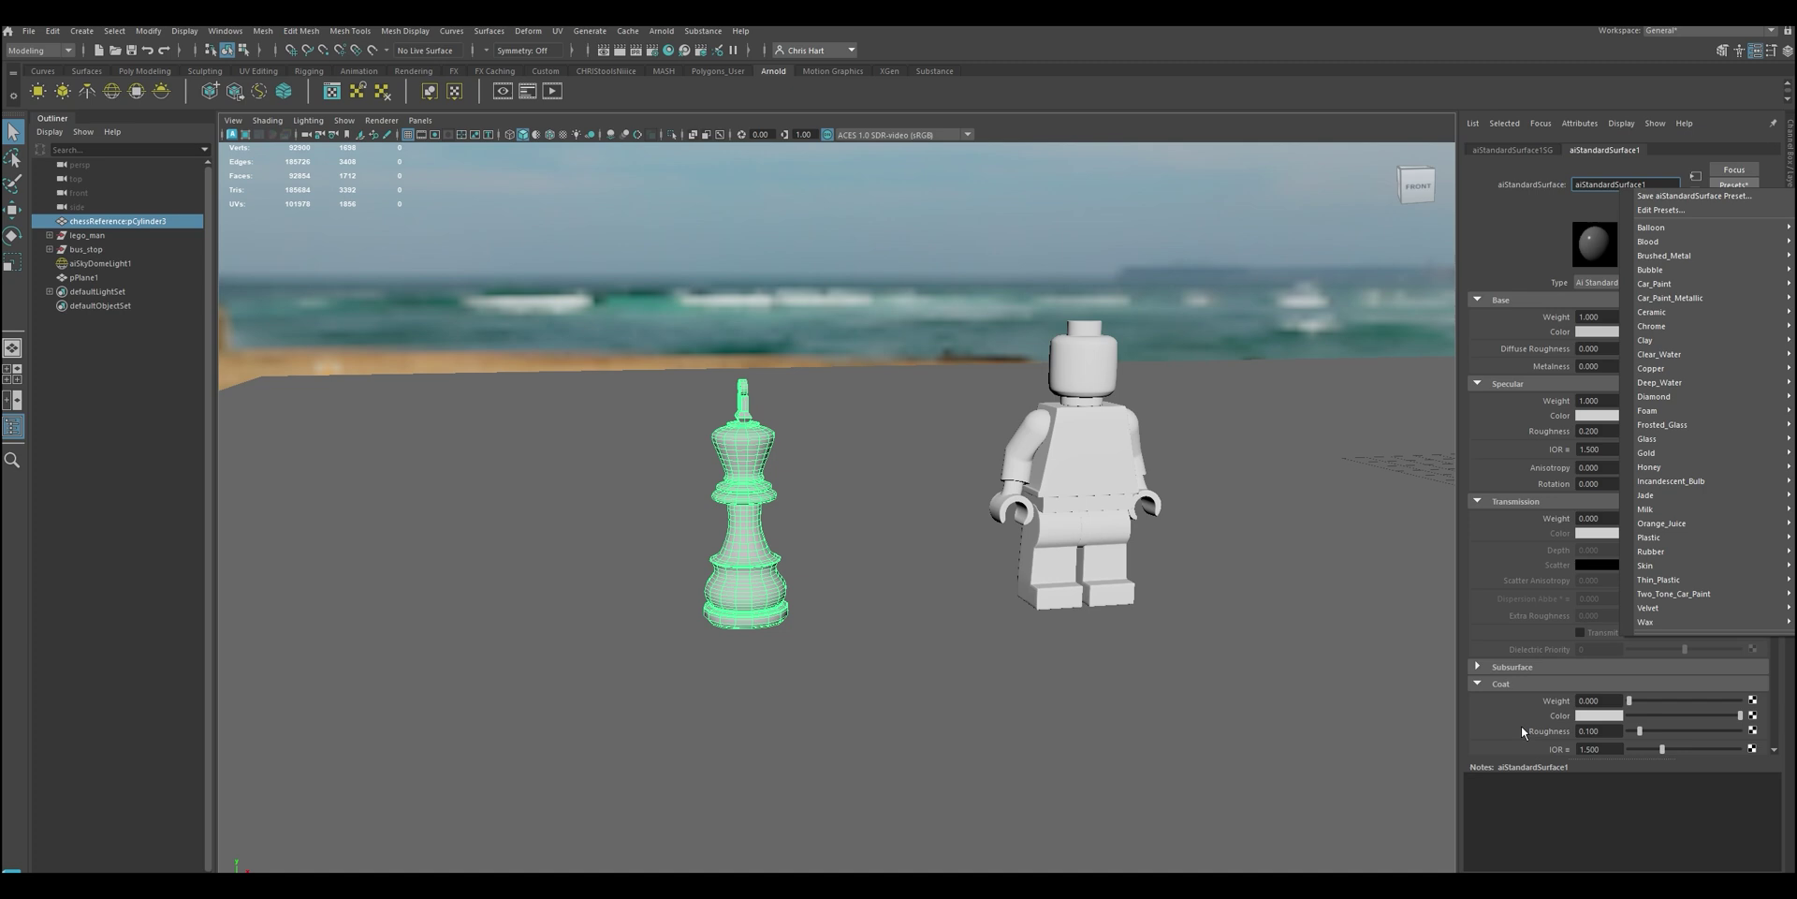
mouse_move(1656, 485)
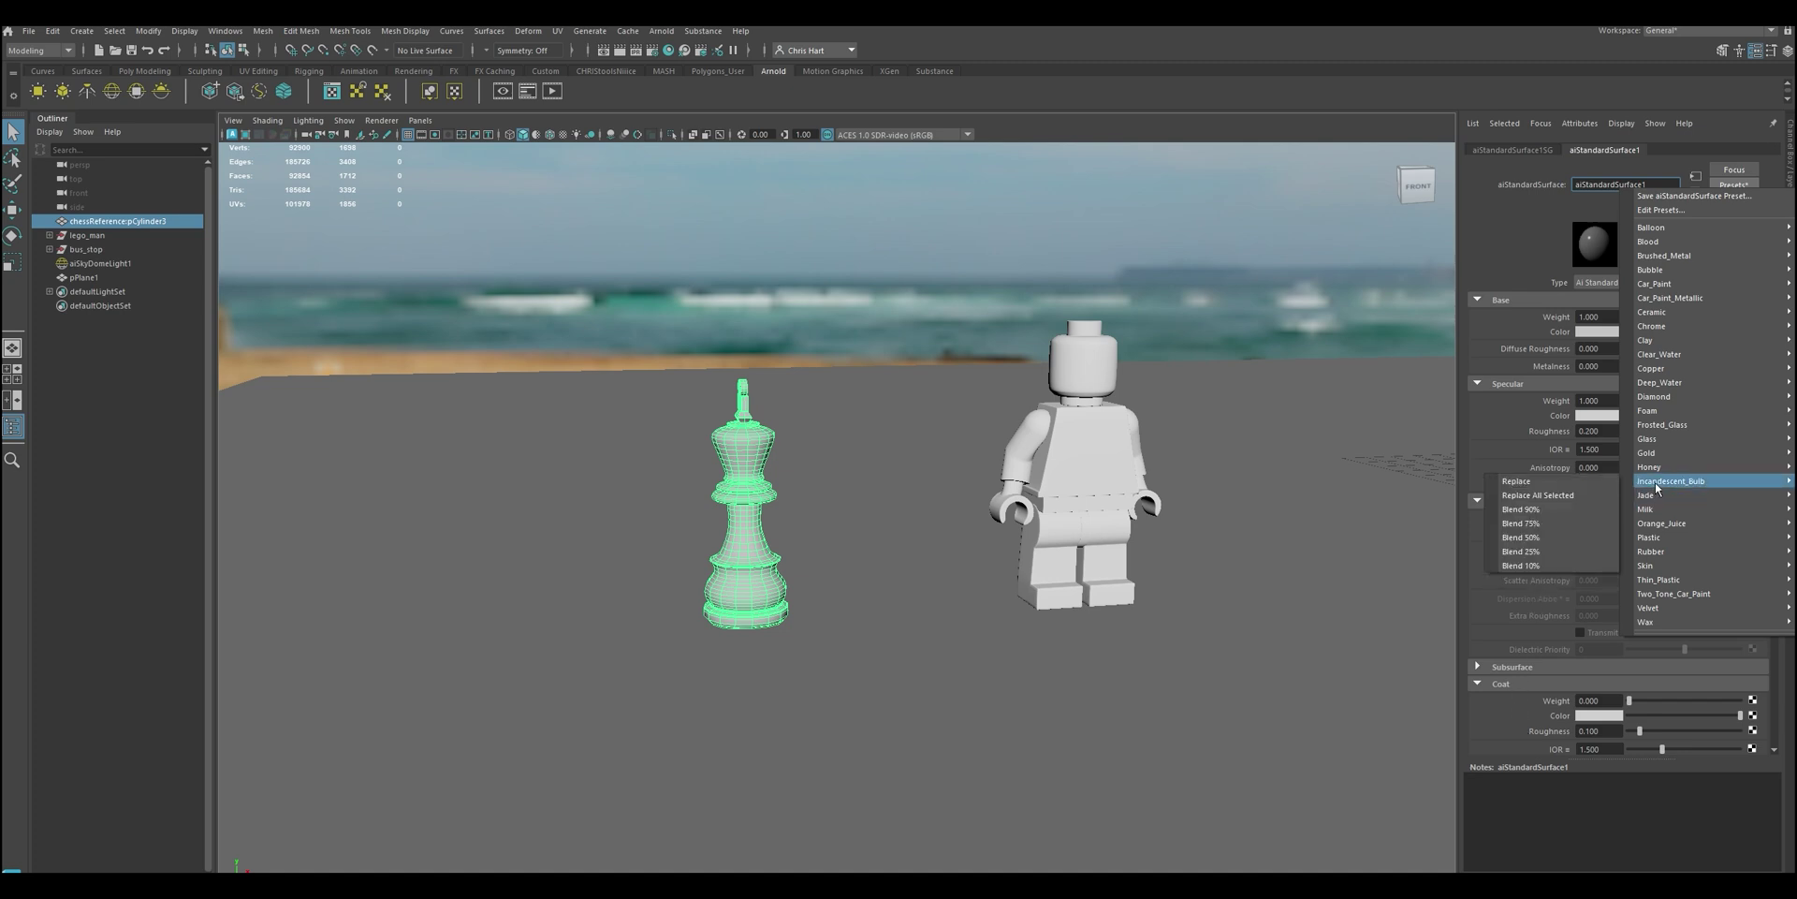
mouse_move(1664, 371)
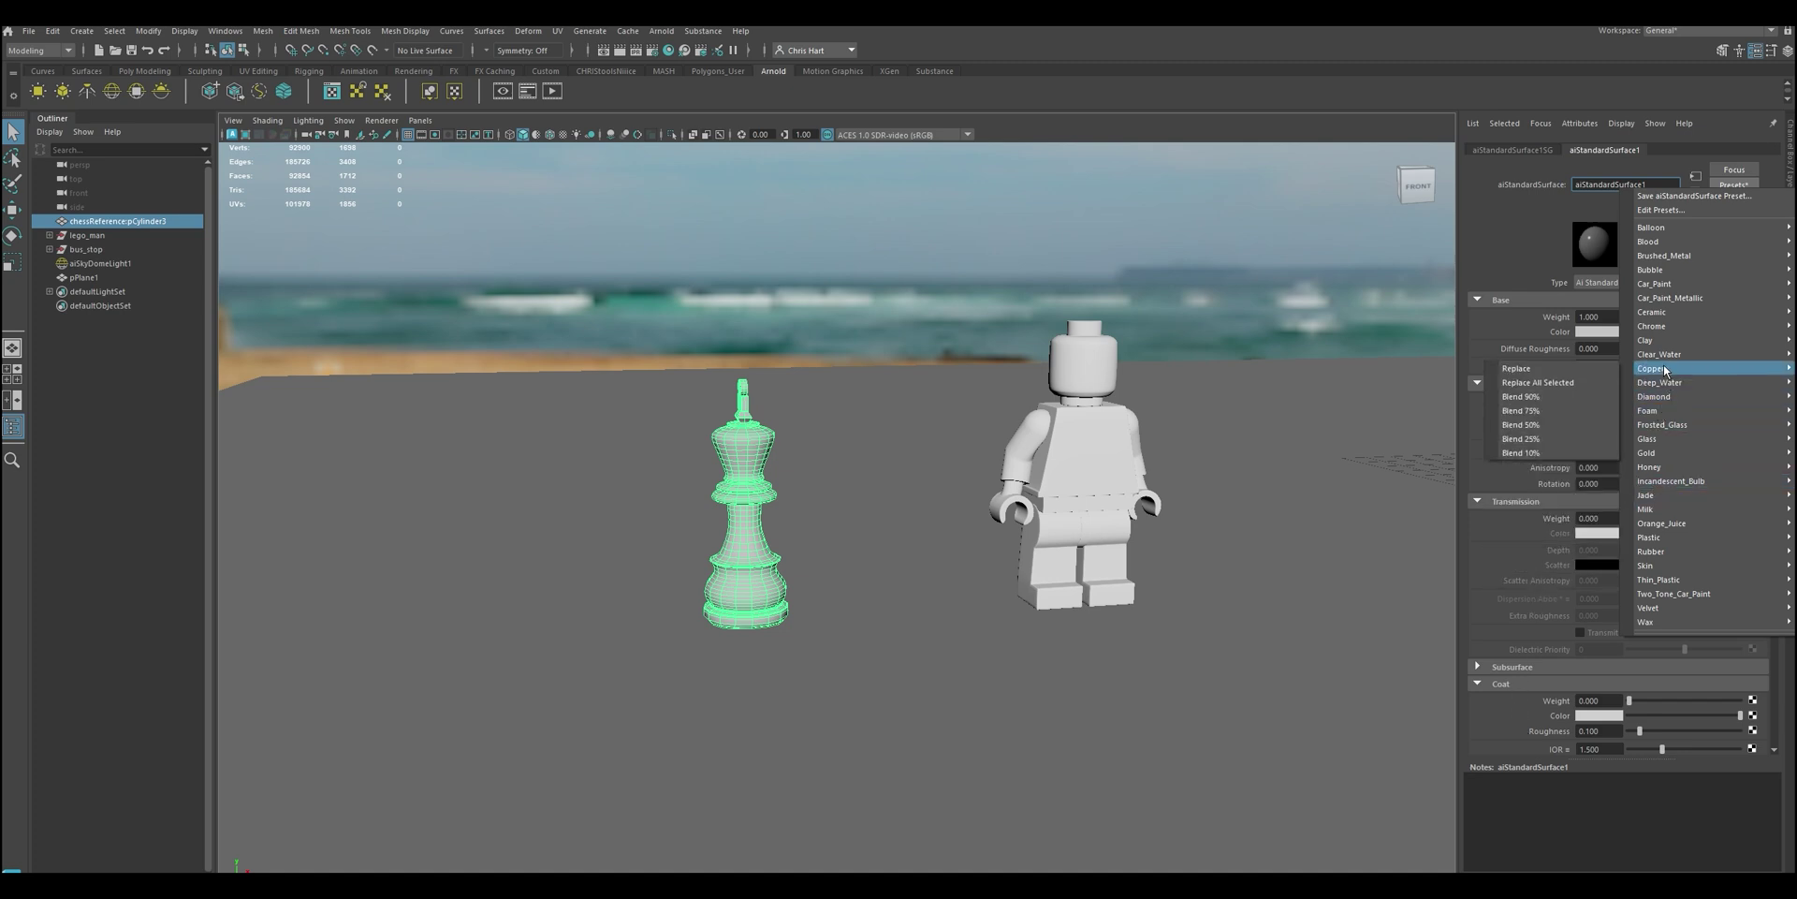
click(1552, 368)
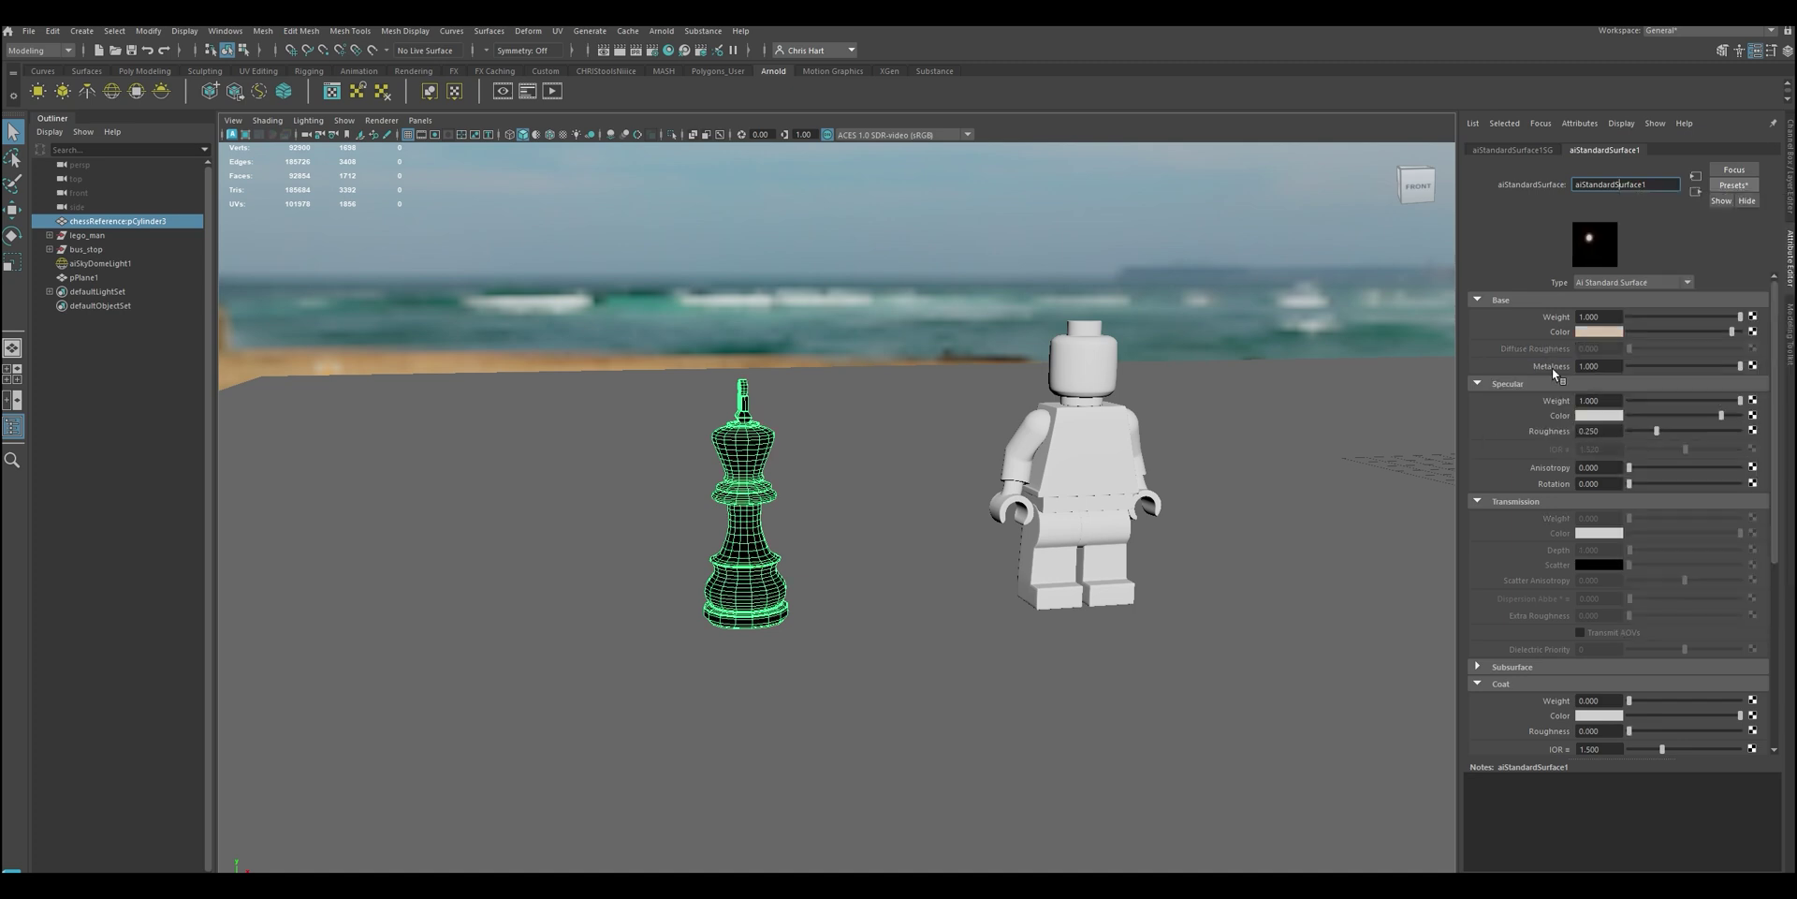
click(822, 534)
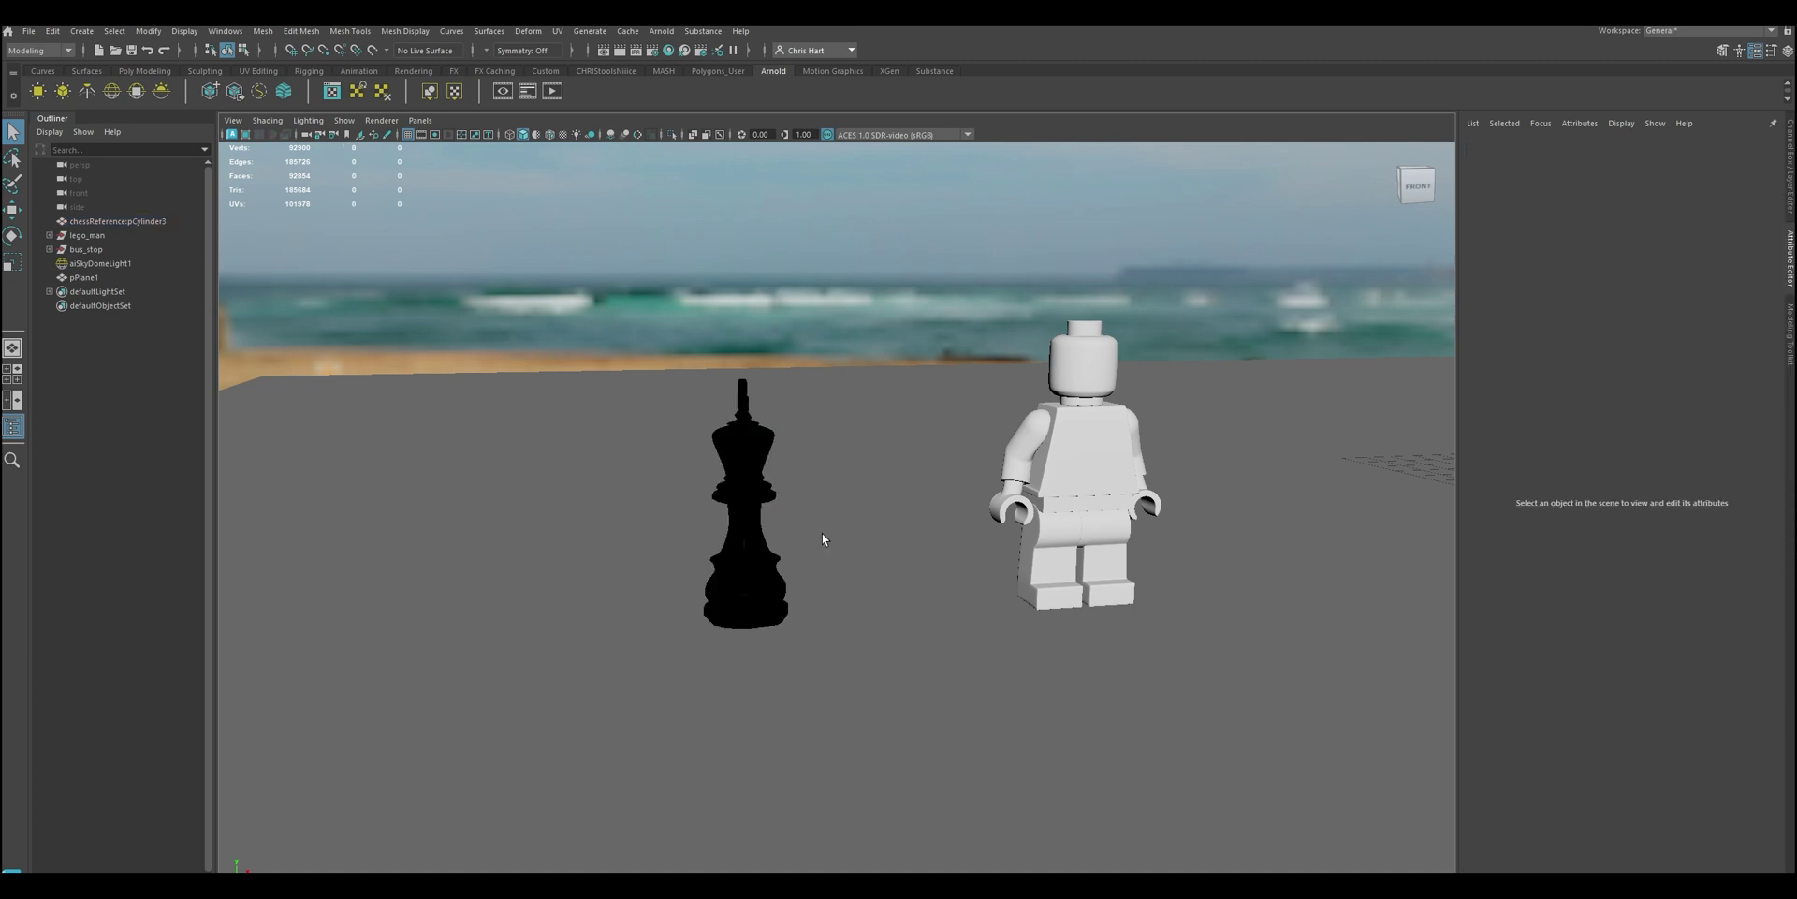
click(728, 508)
scroll(732, 534, up, 3)
click(720, 513)
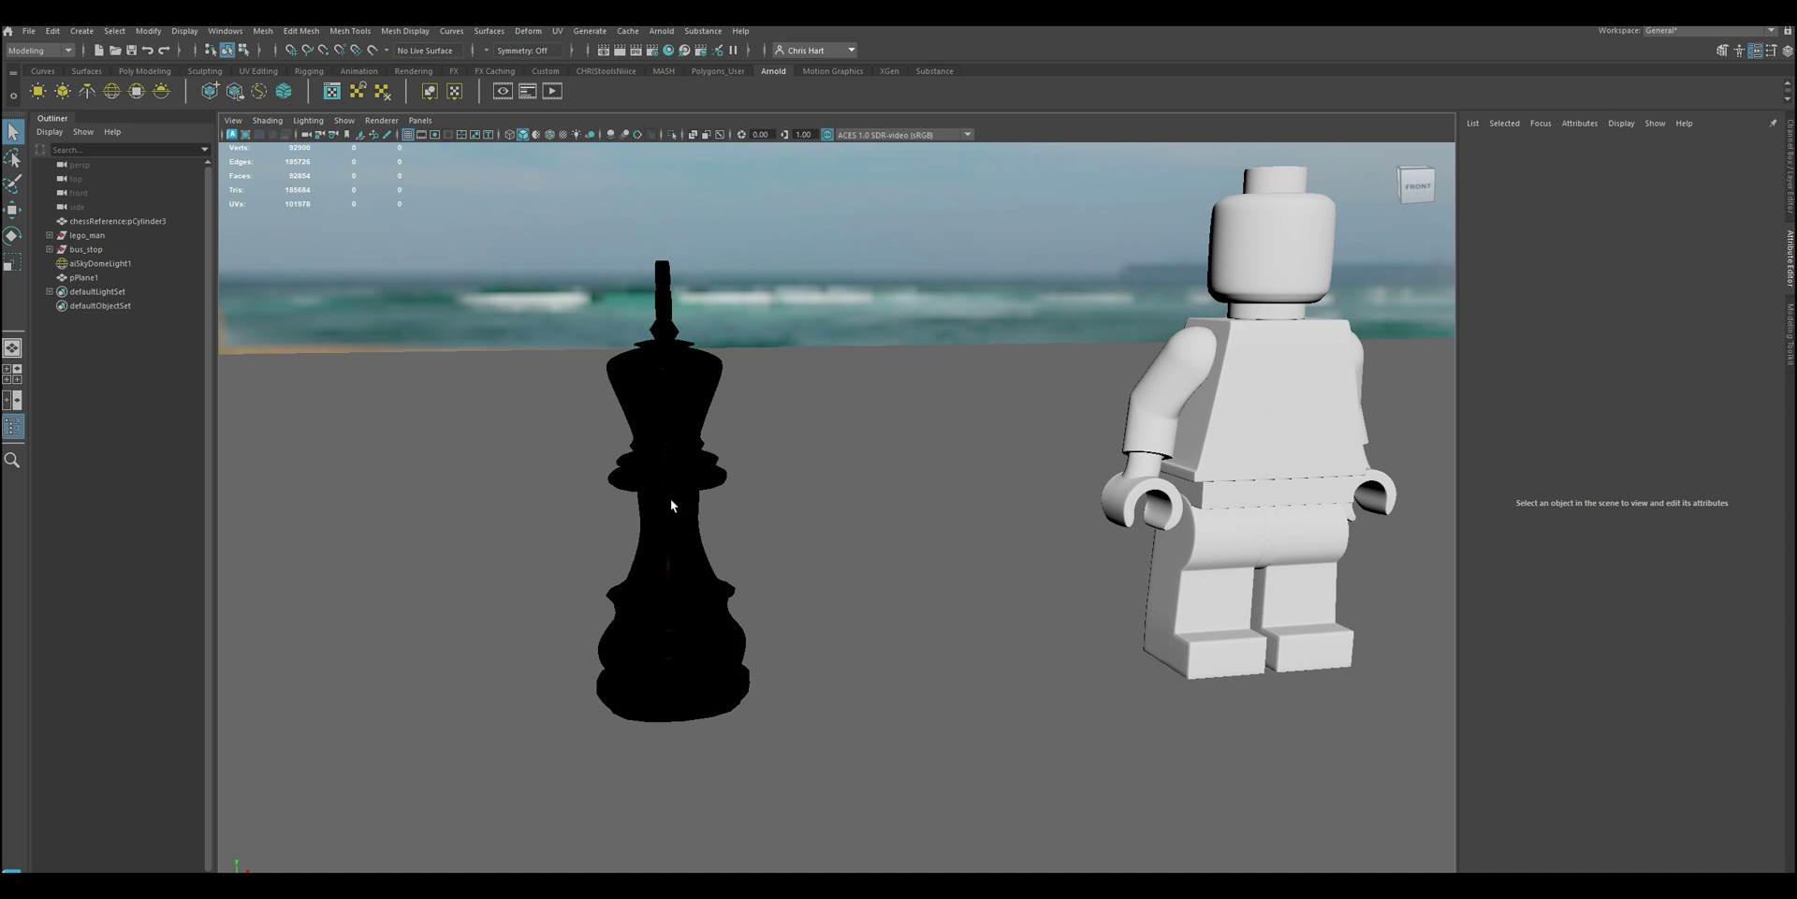
click(670, 498)
click(799, 474)
click(683, 478)
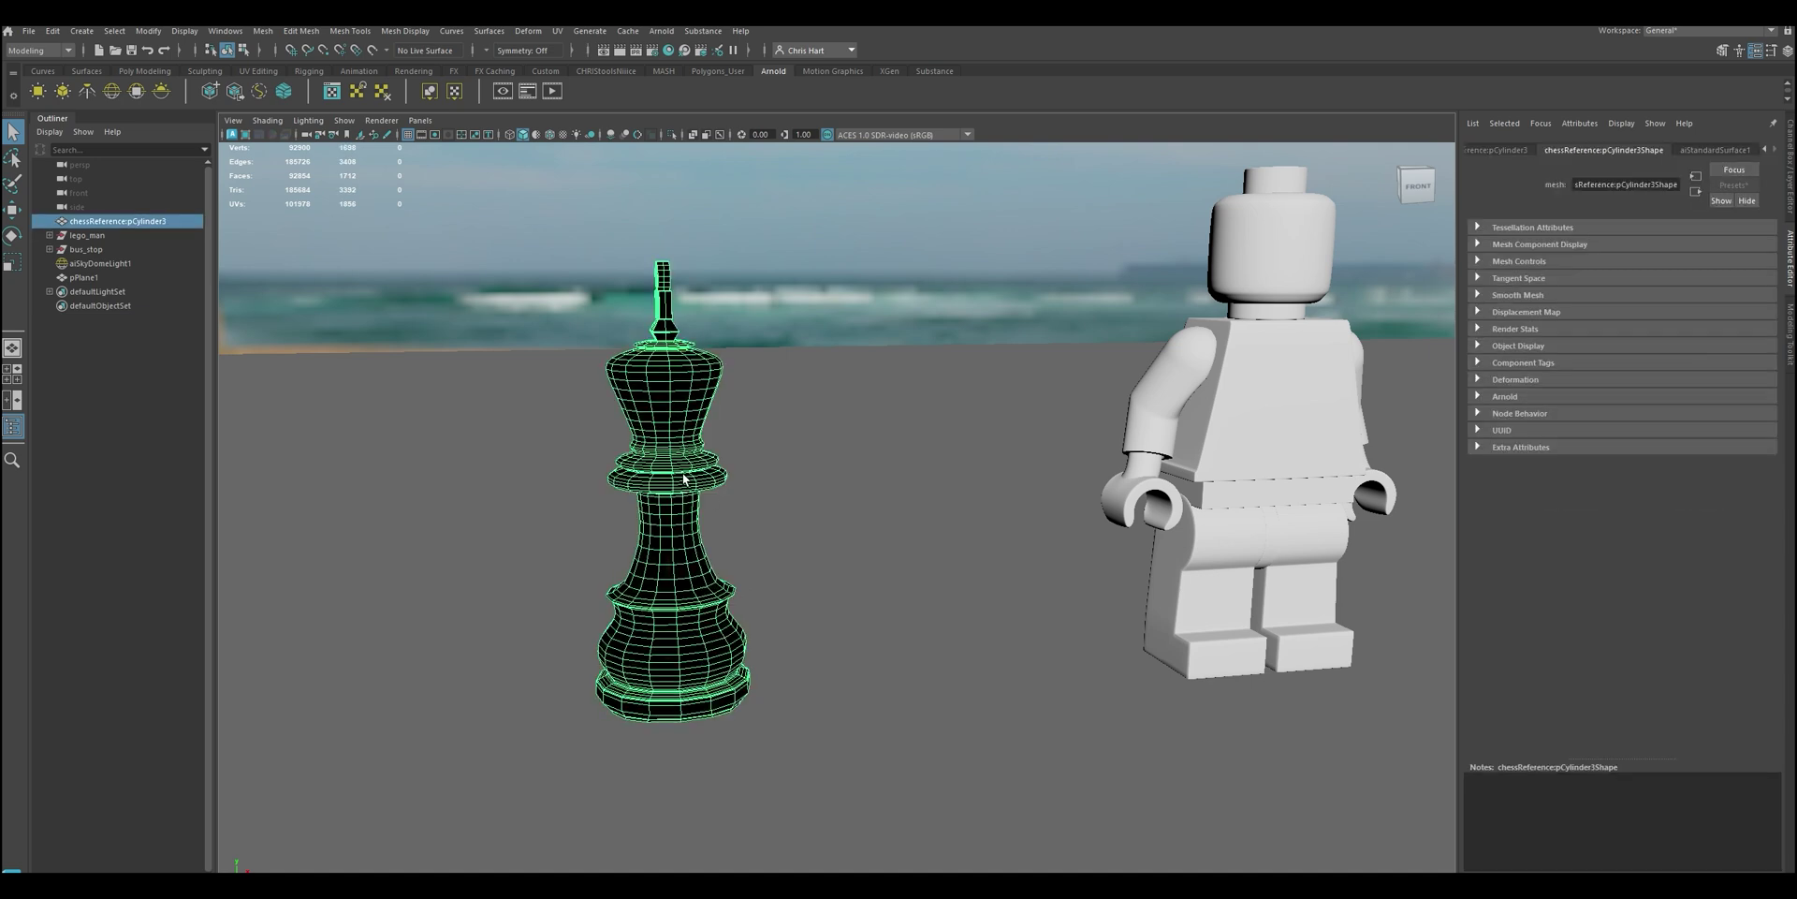
Assign a new Arnold aiStandardSurface material to the Lego figure's upper arm beside the chess piece
click(1178, 405)
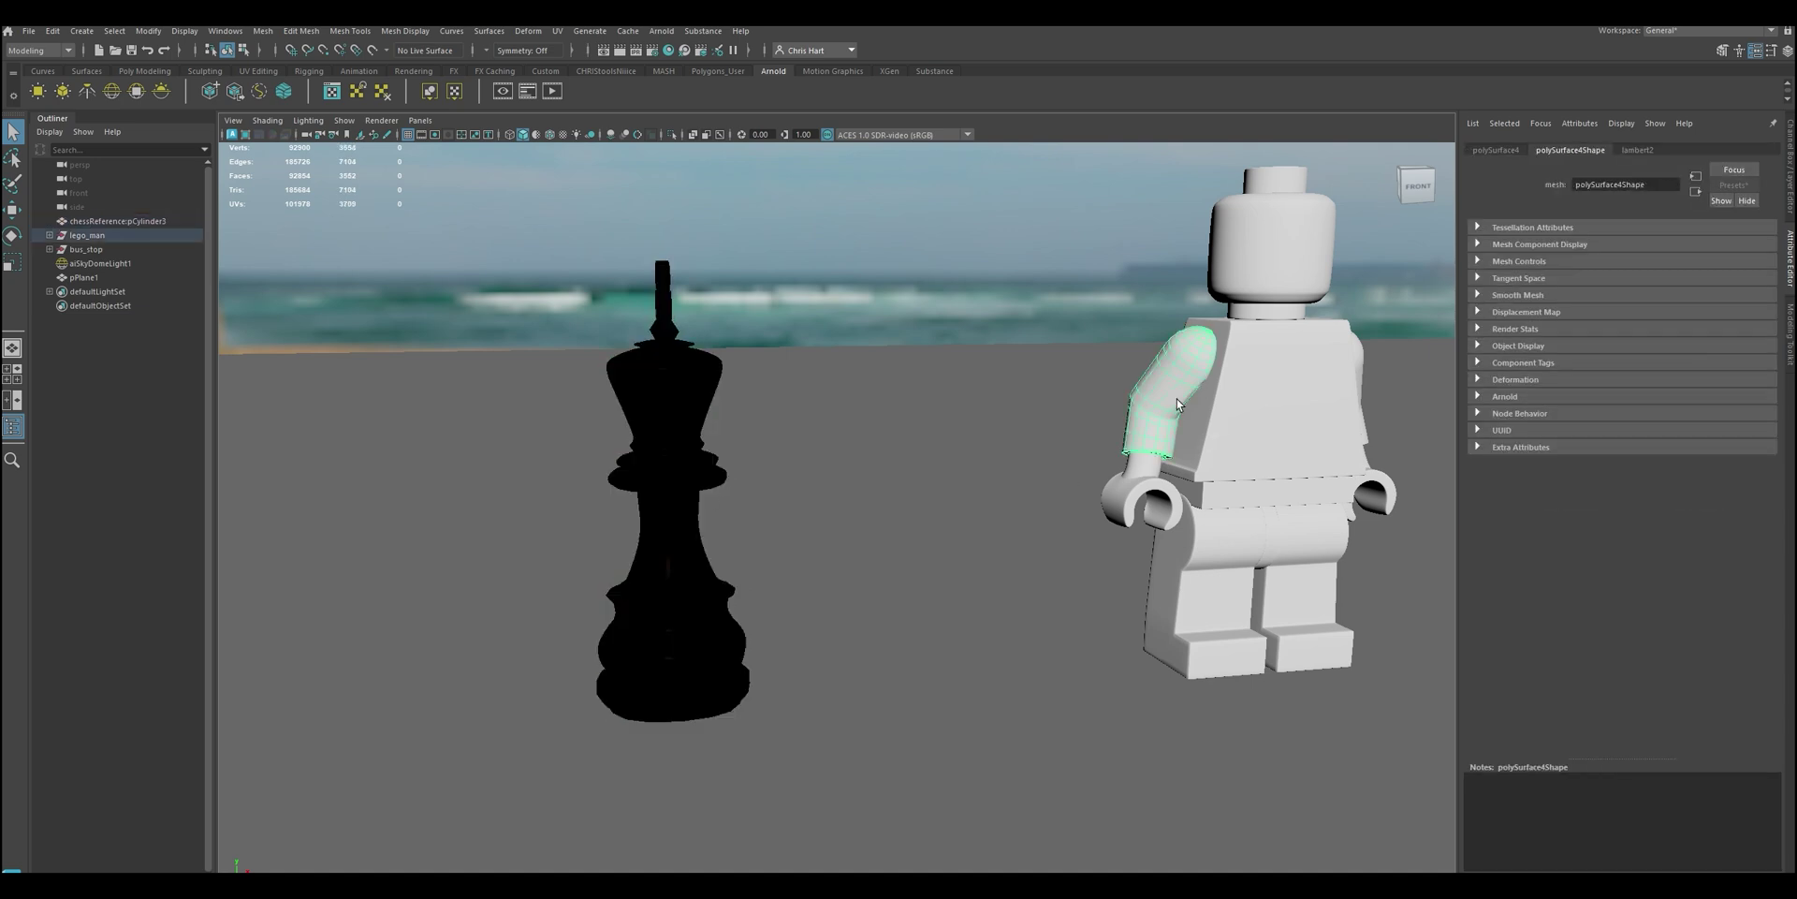
right_drag(1177, 404, 1213, 739)
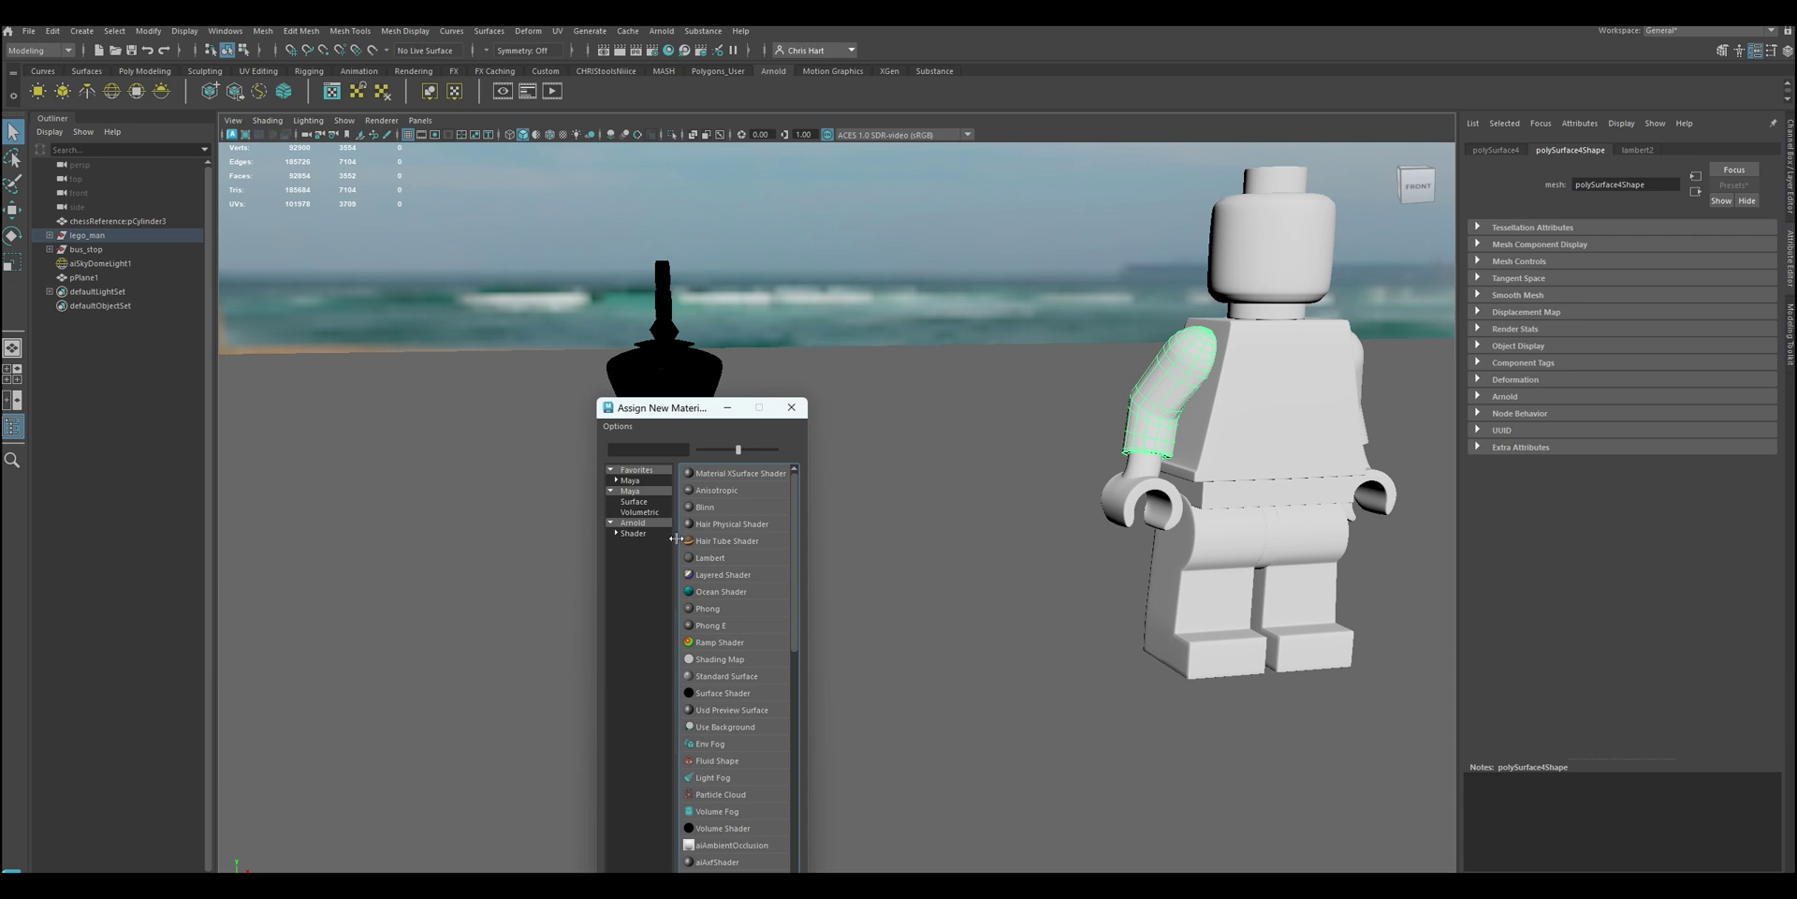
click(636, 522)
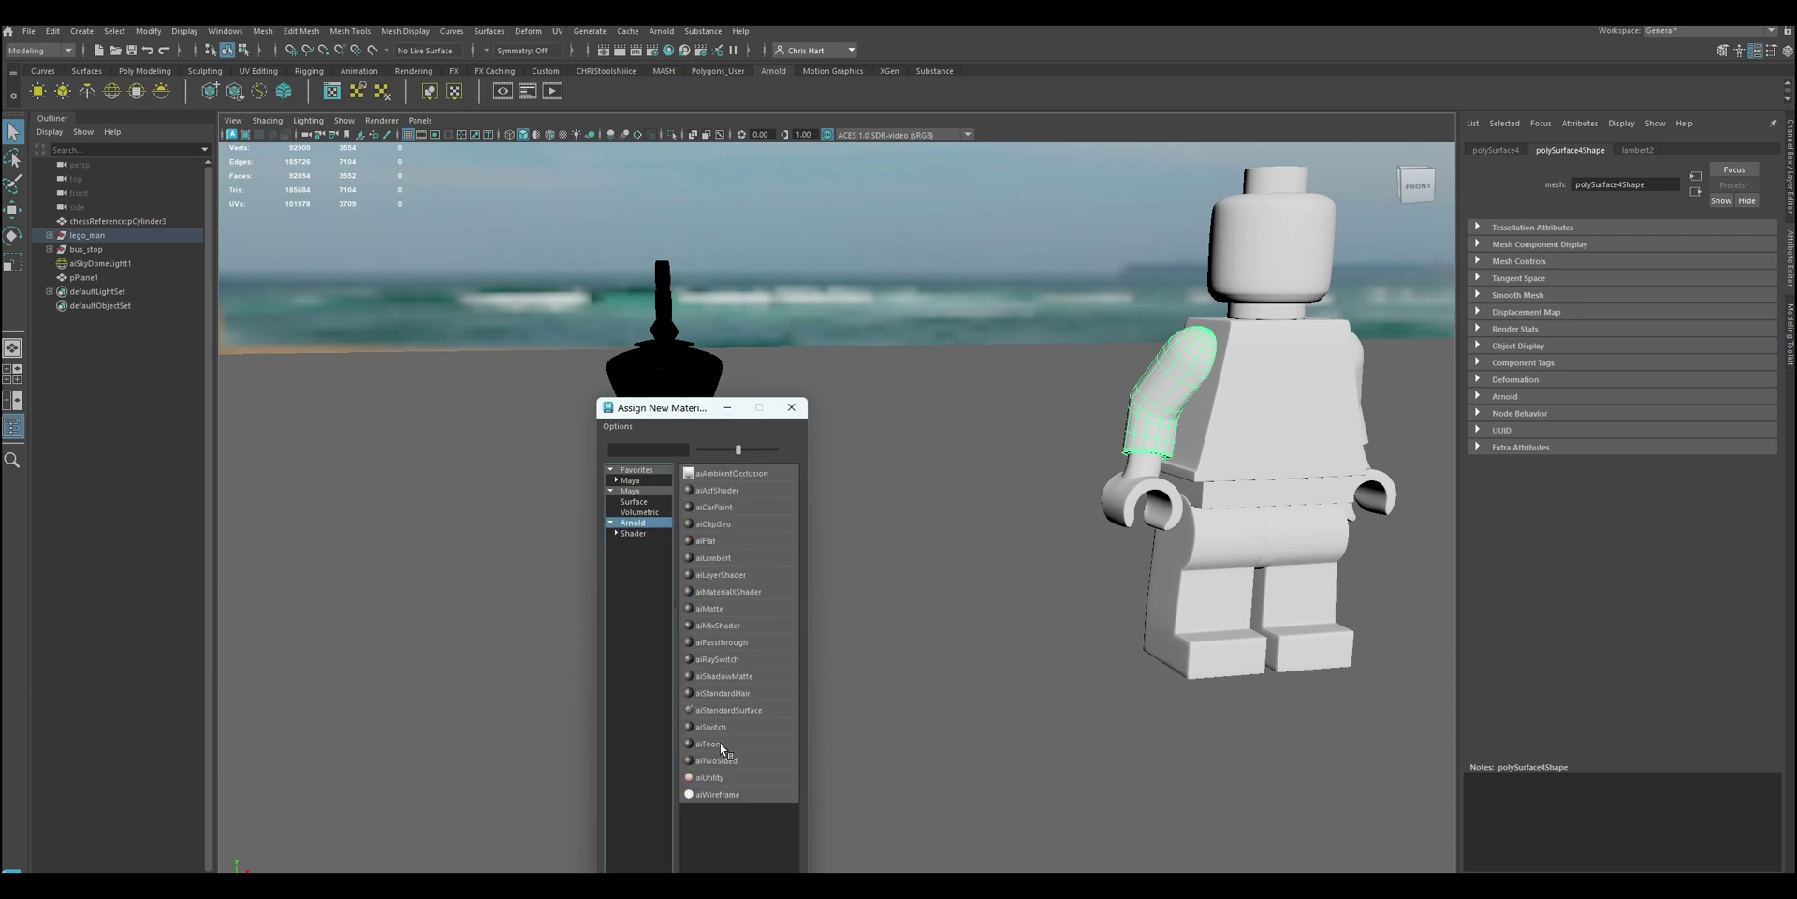
click(740, 710)
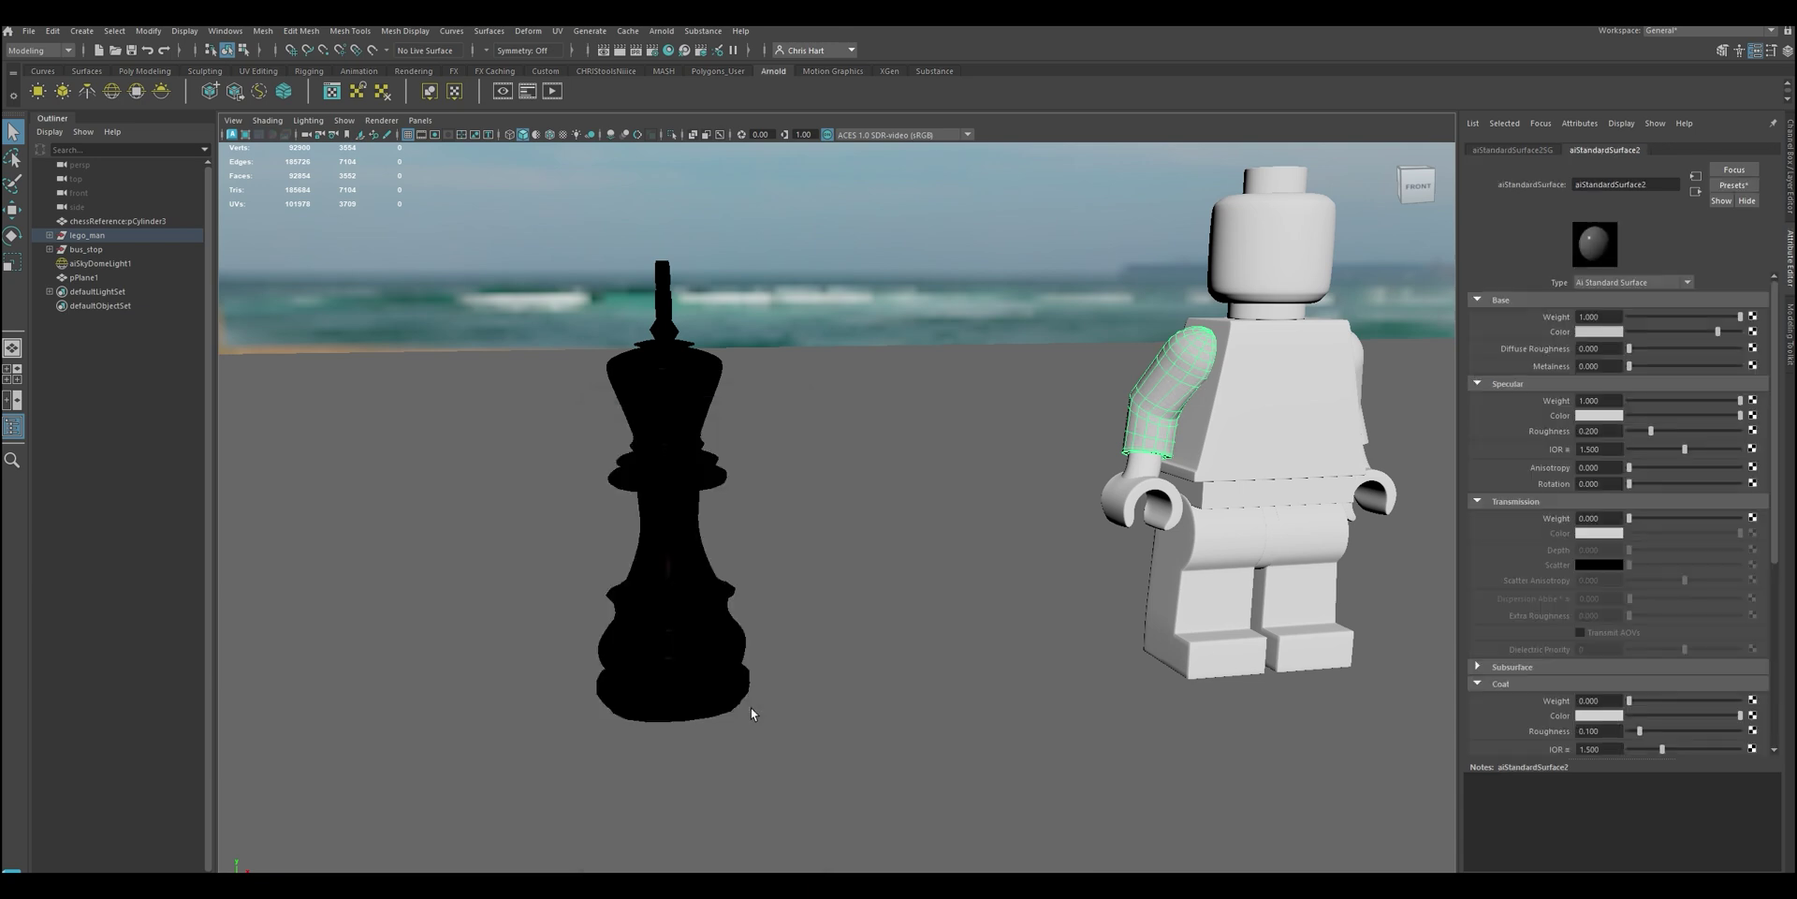
Replace the arm material's settings with the Plastic preset and deselect the arm
click(1749, 187)
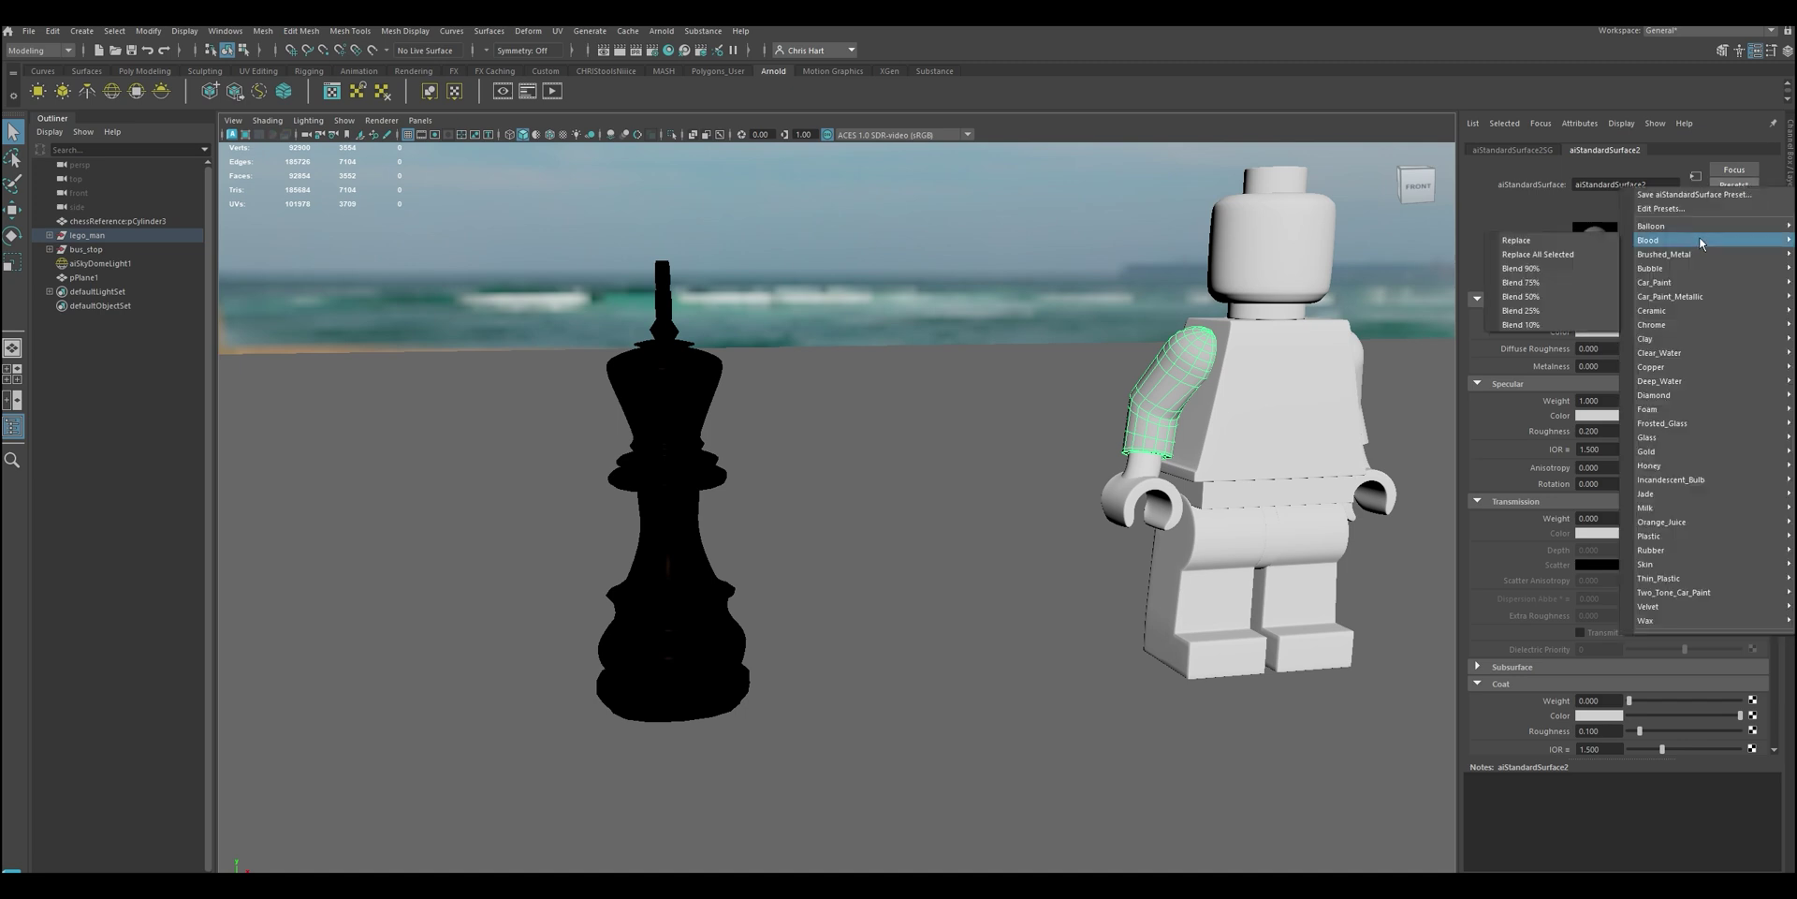
mouse_move(1697, 262)
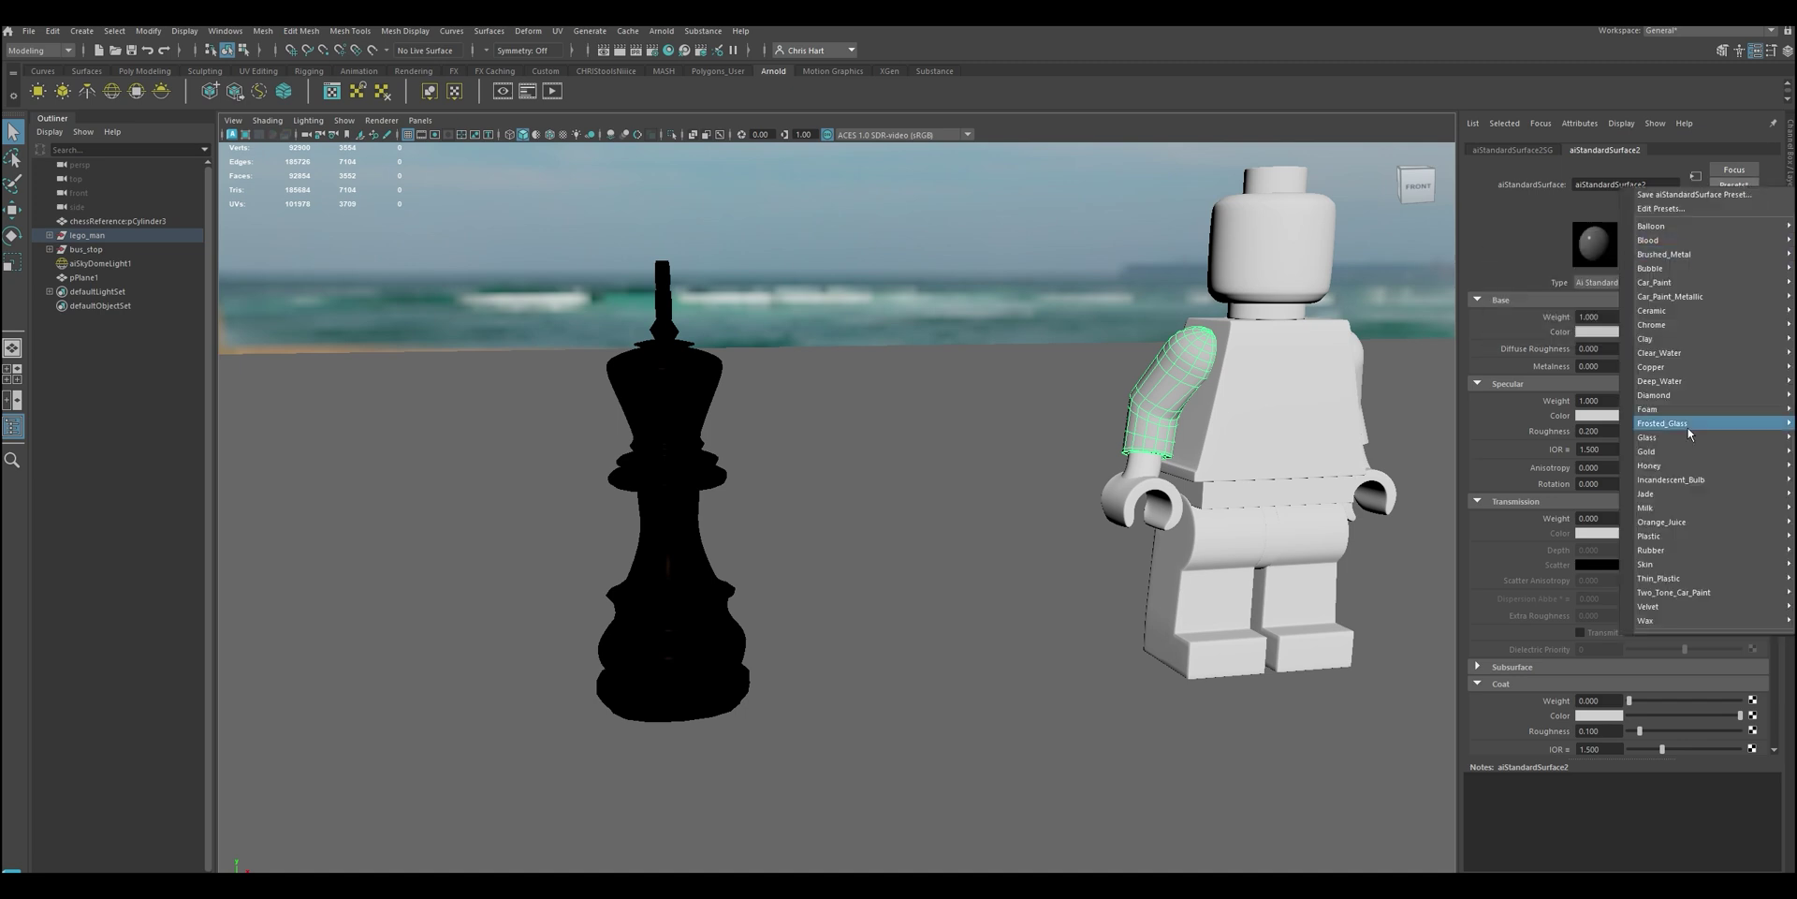
mouse_move(1648, 538)
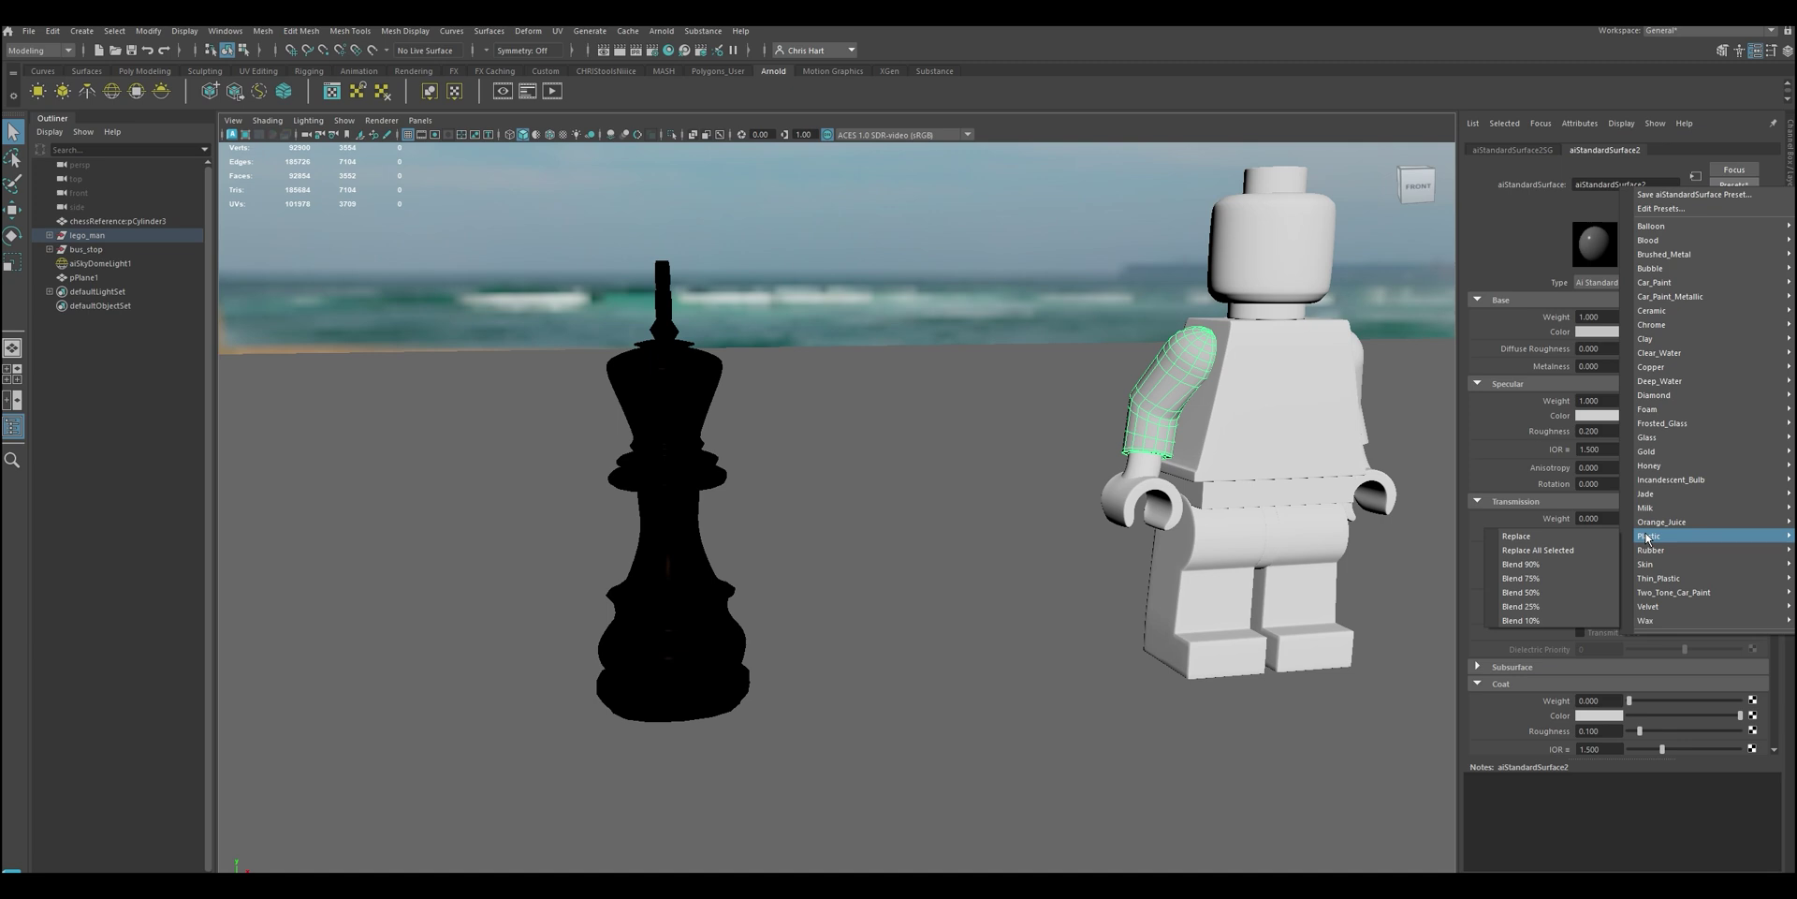
click(1516, 536)
click(974, 580)
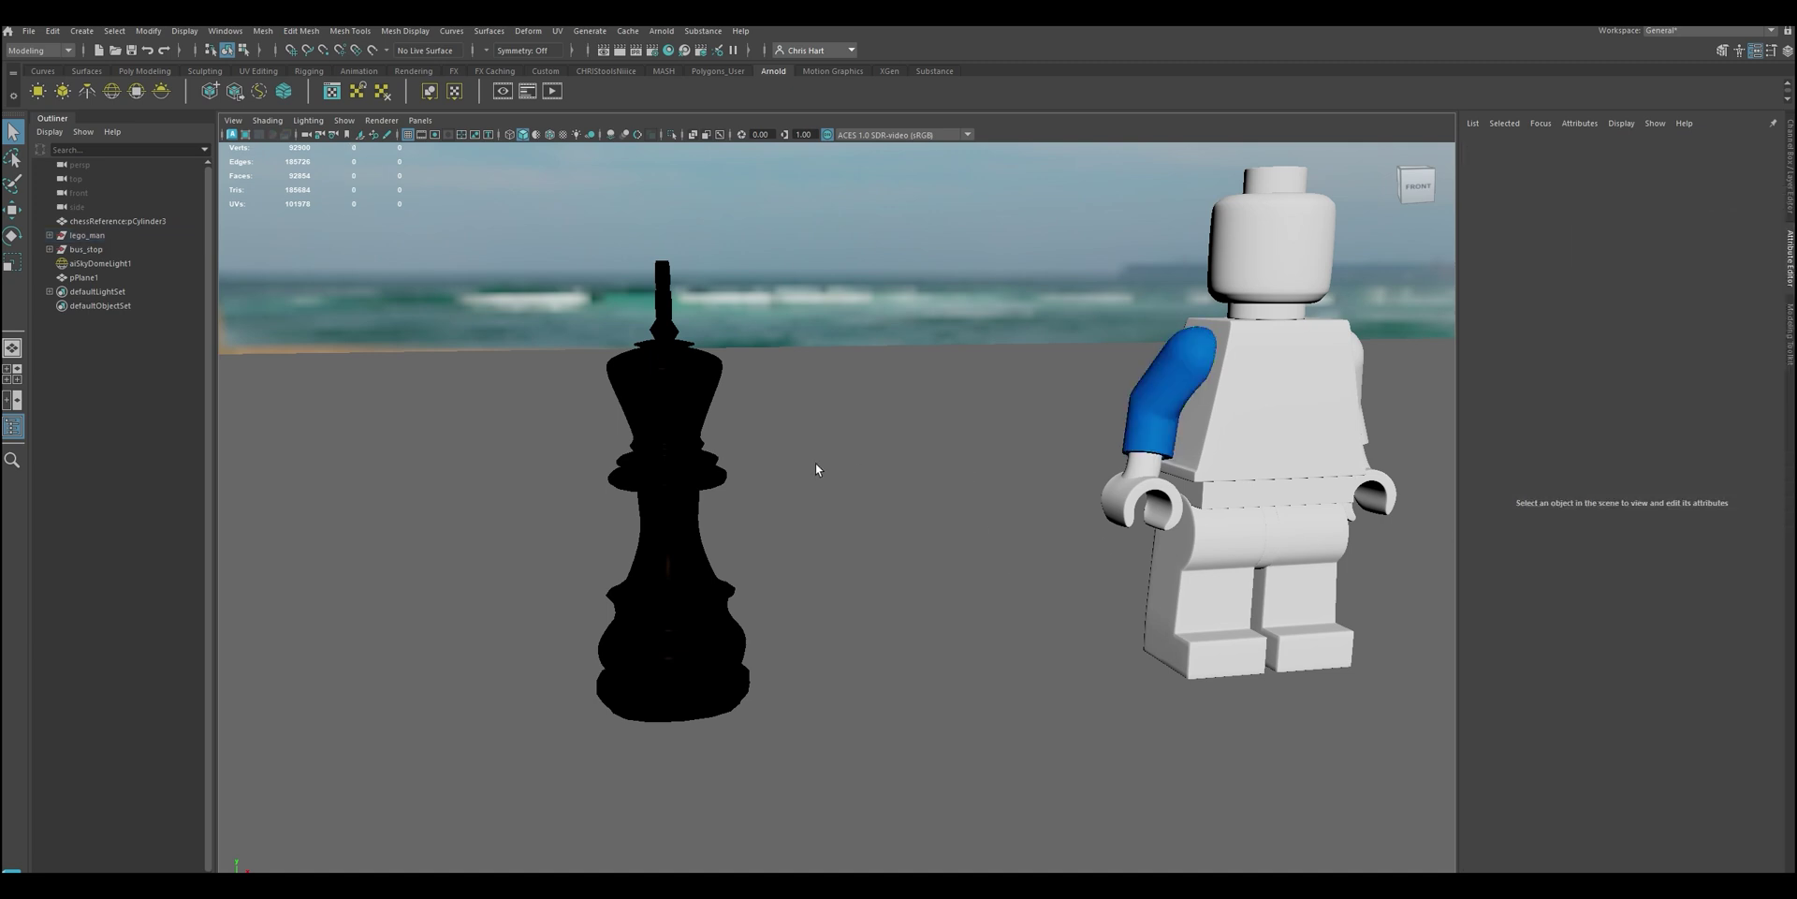
Render the scene in the Arnold RenderView and examine the chess piece and the Lego arm from several angles
click(562, 134)
click(502, 91)
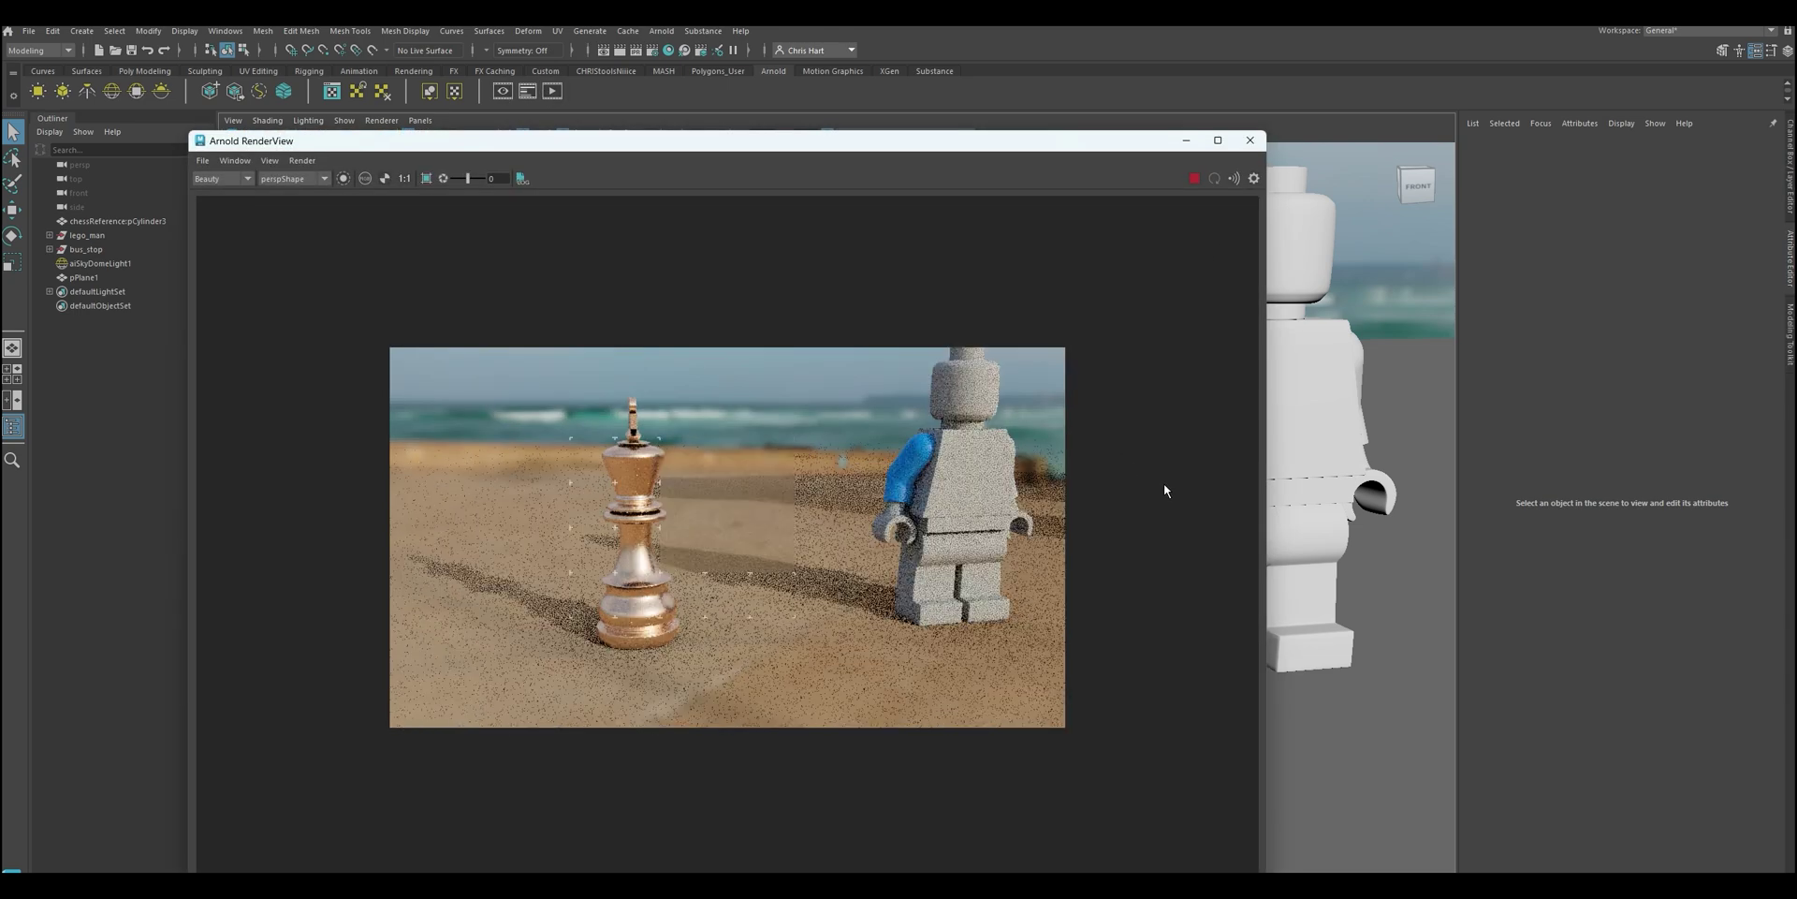
scroll(1296, 426, up, 6)
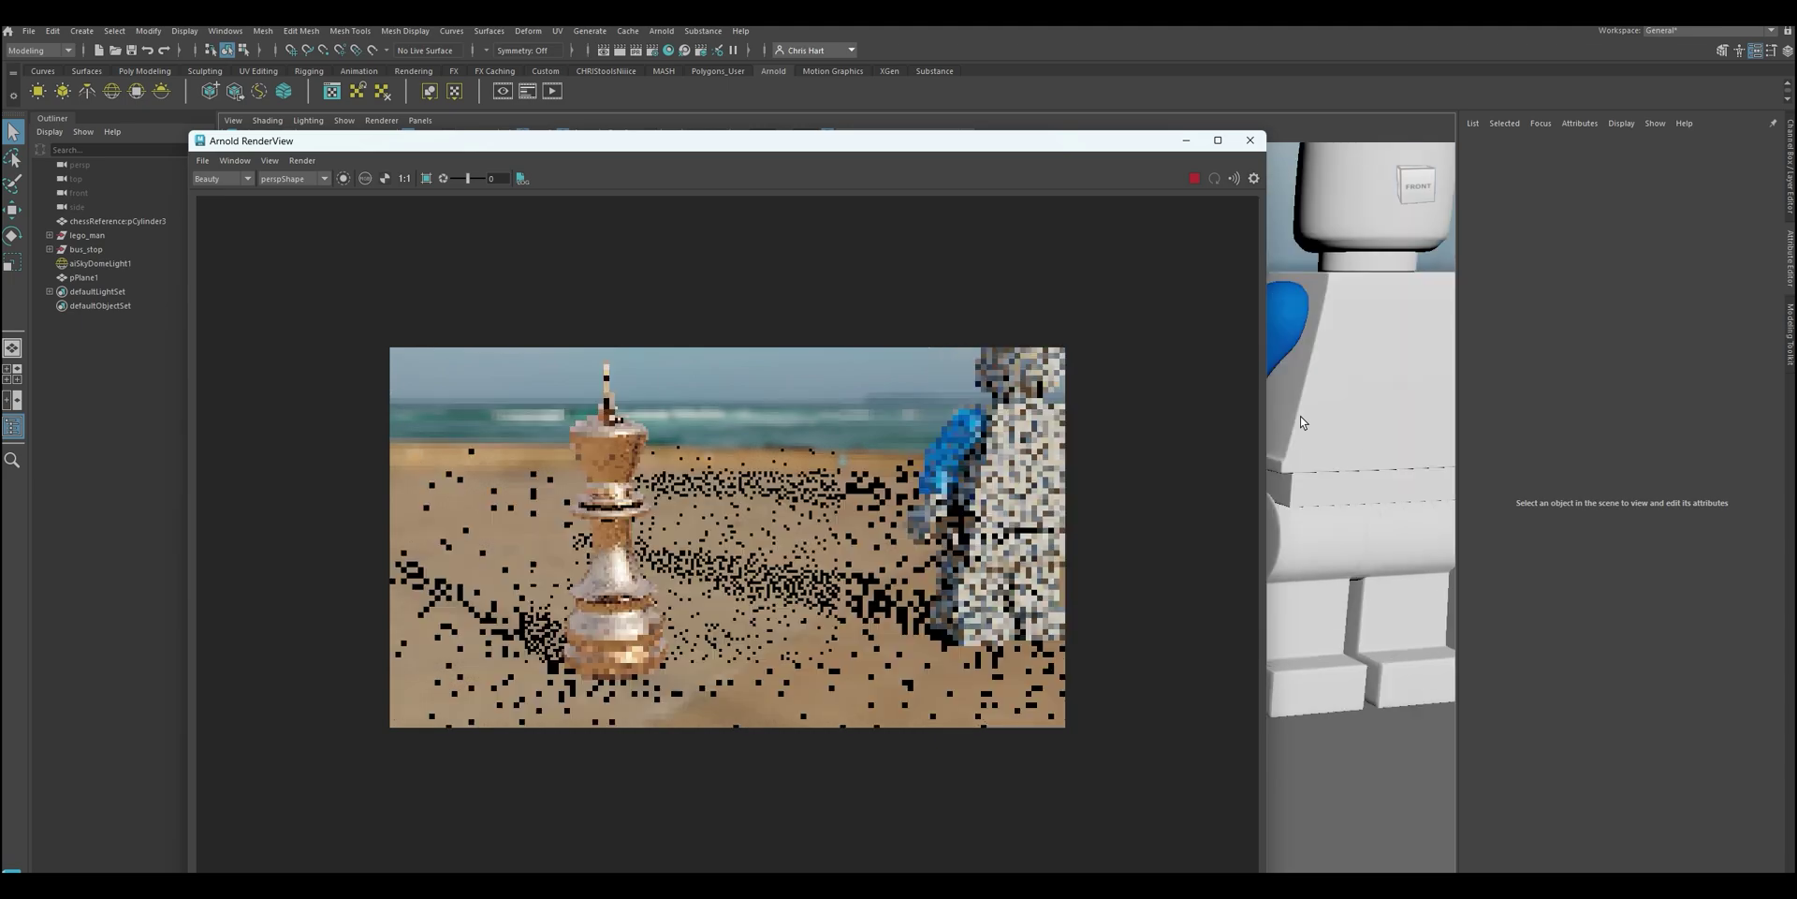
alt+drag(1308, 409, 1344, 417)
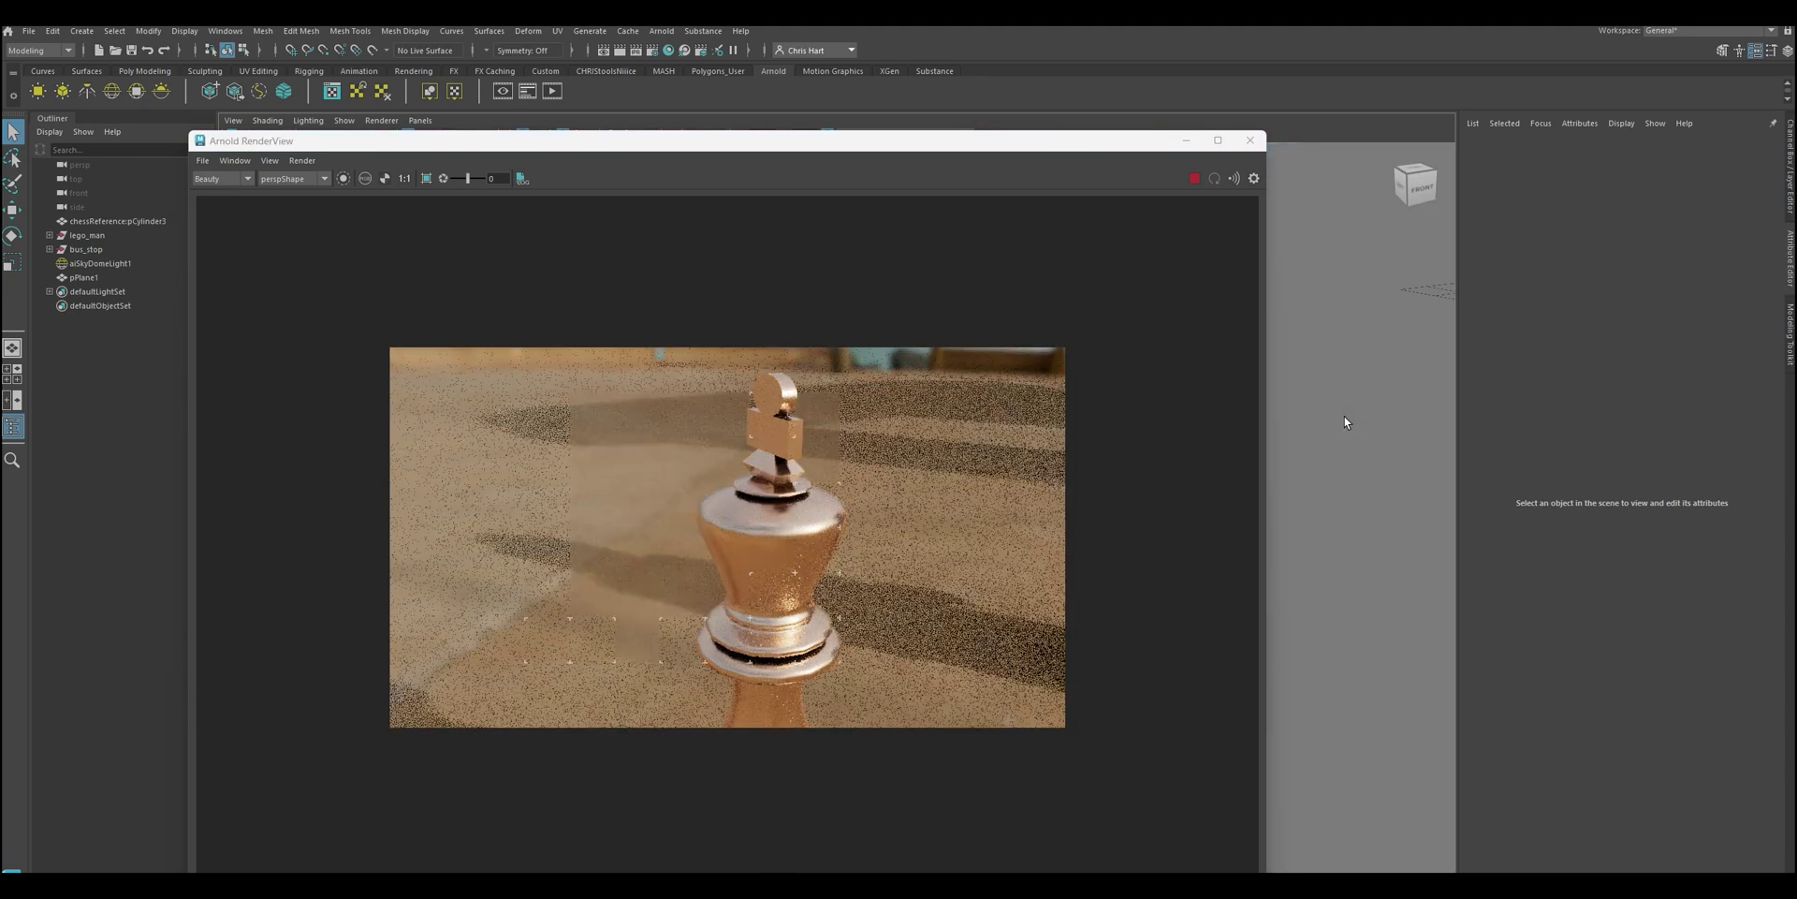
scroll(1344, 417, down, 5)
alt+middle_drag(1344, 414, 1307, 441)
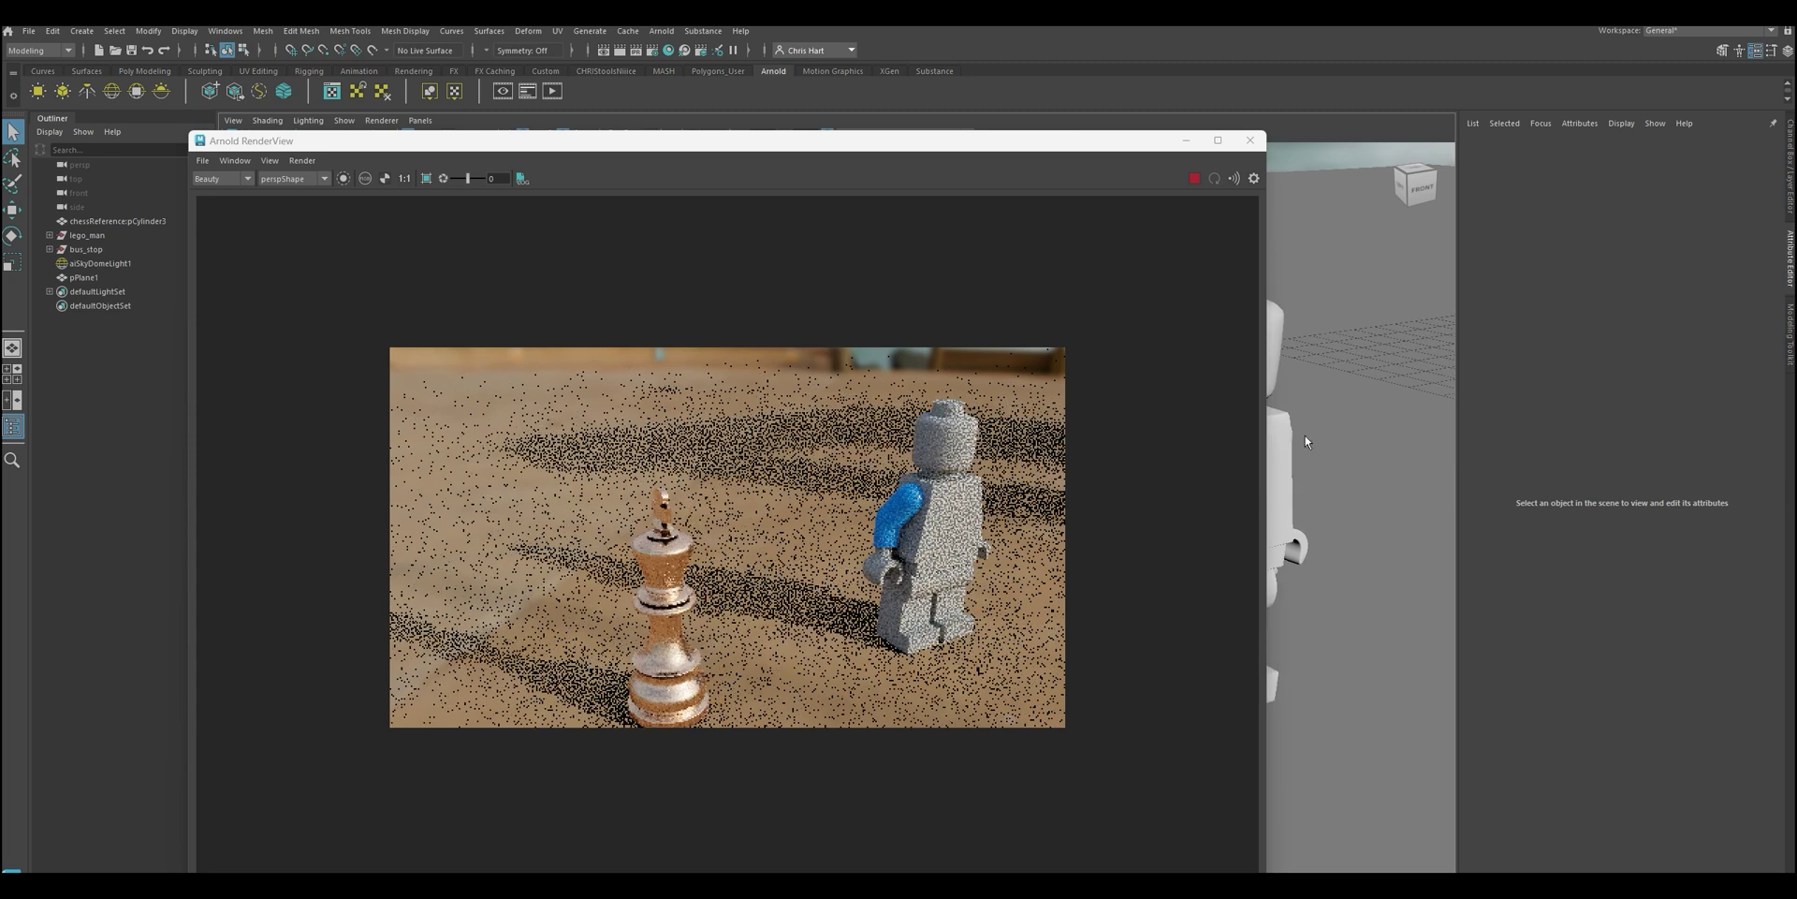
scroll(1333, 453, up, 5)
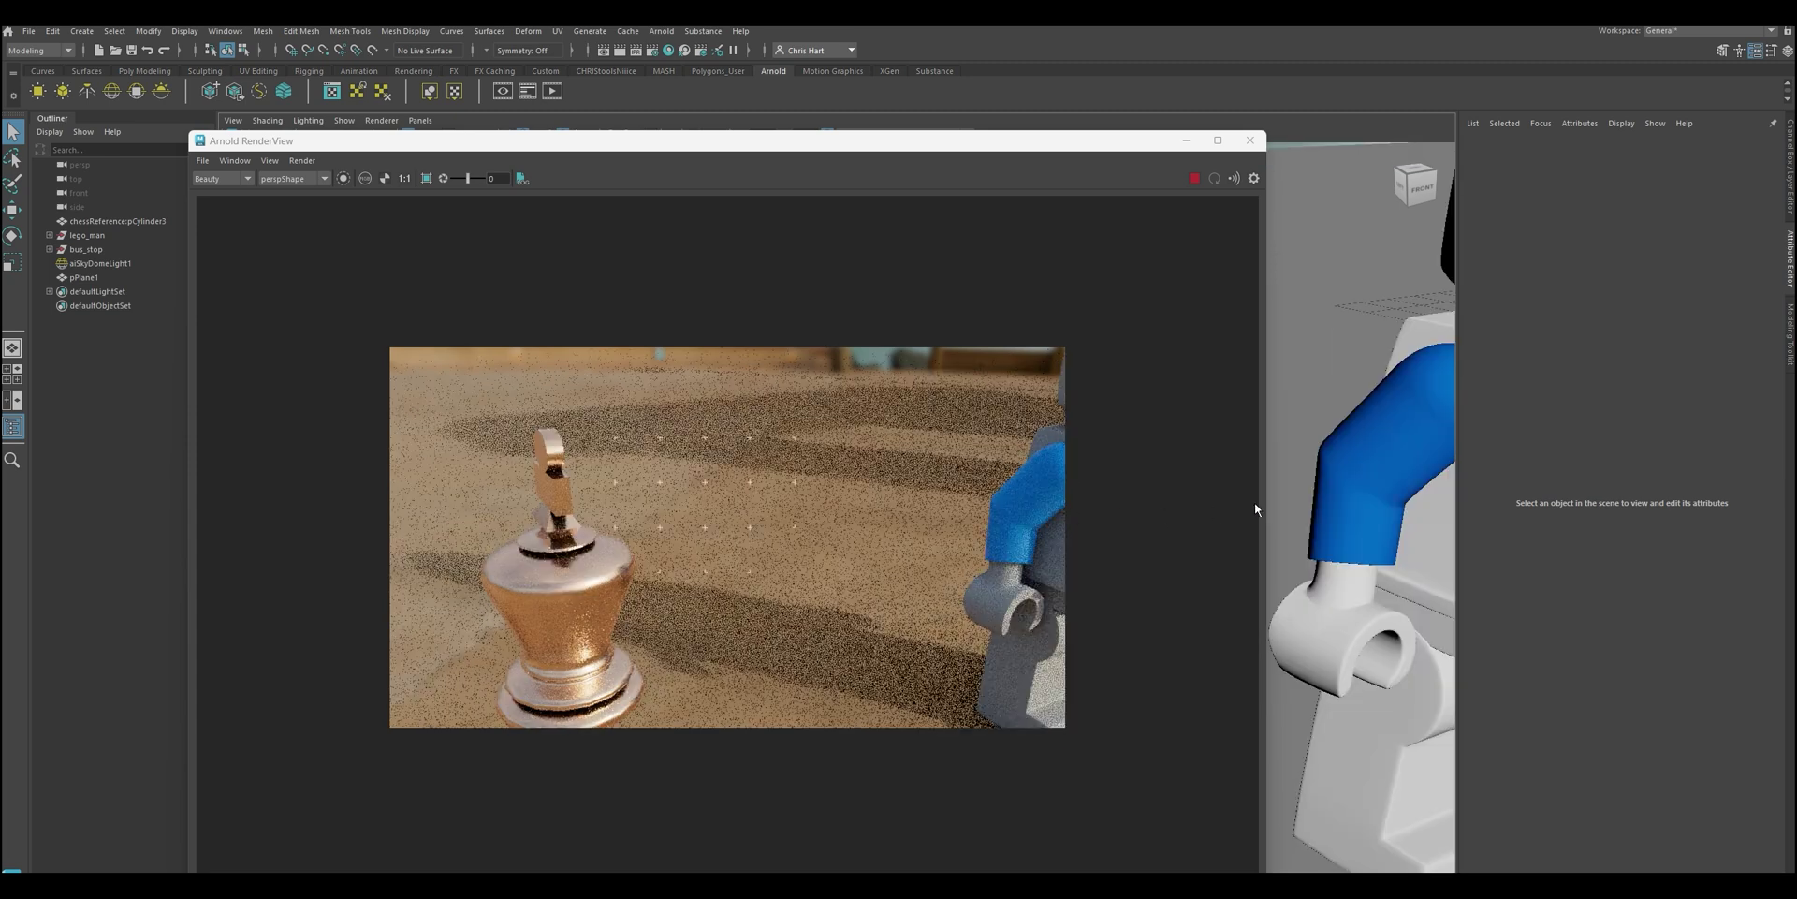
Select the chess piece and review the attributes of its aiStandardSurface material, from base and specular through coat and emission
click(1355, 466)
click(587, 582)
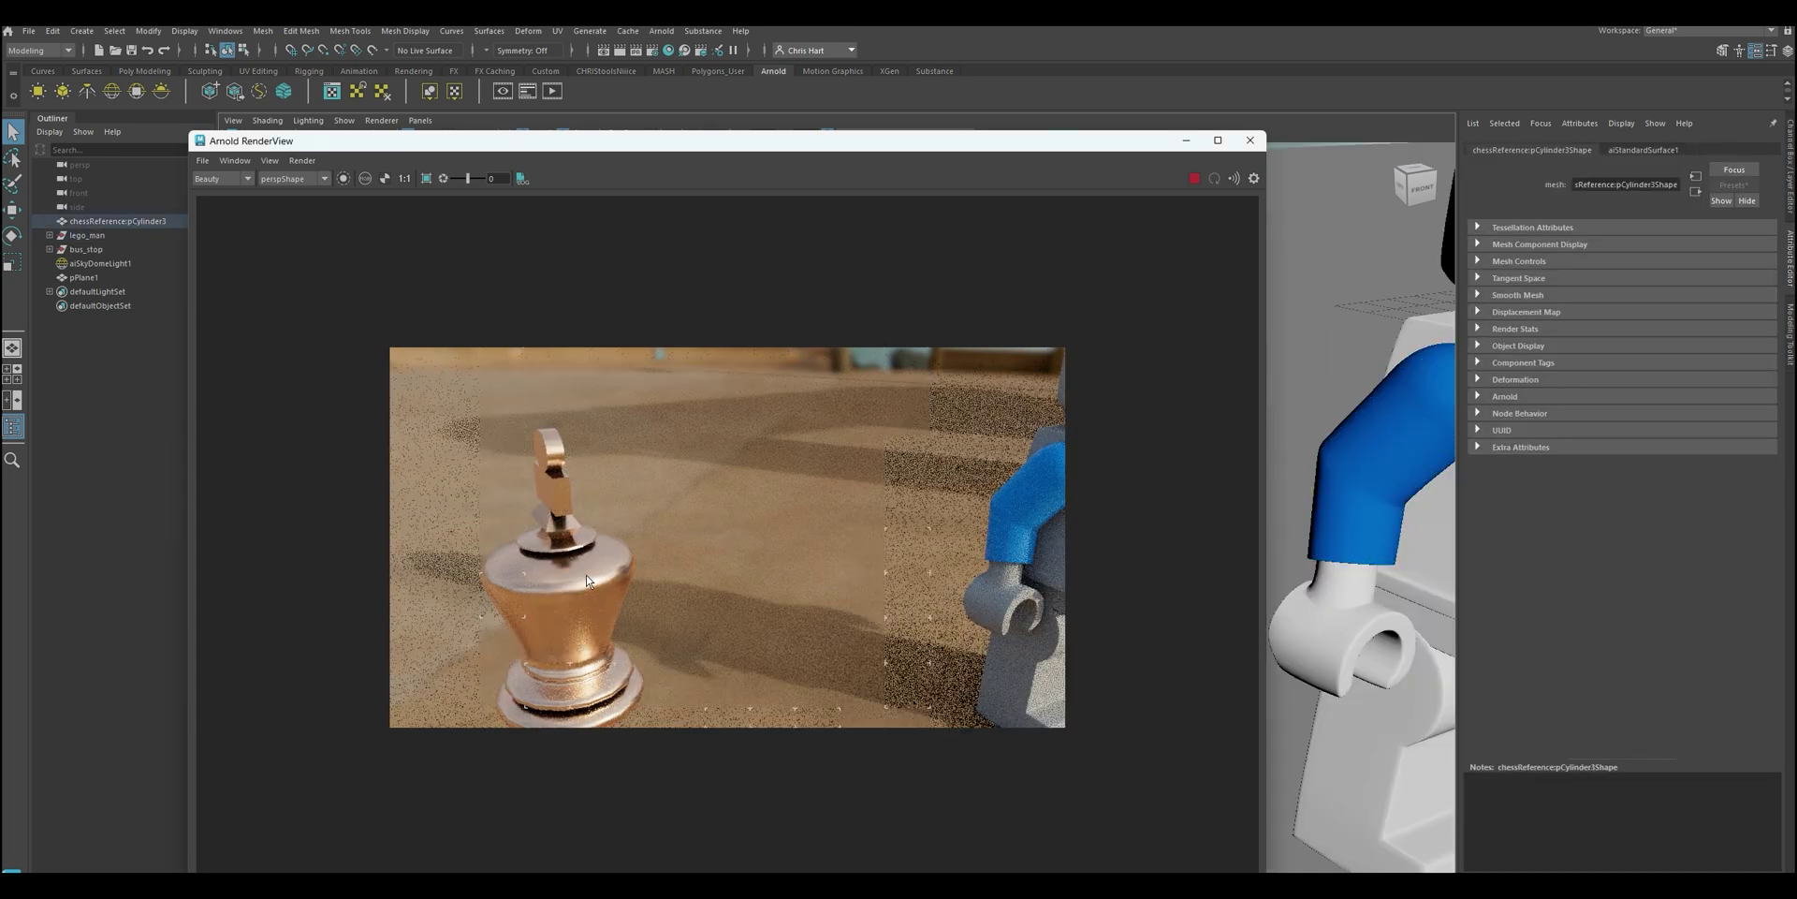
click(1614, 149)
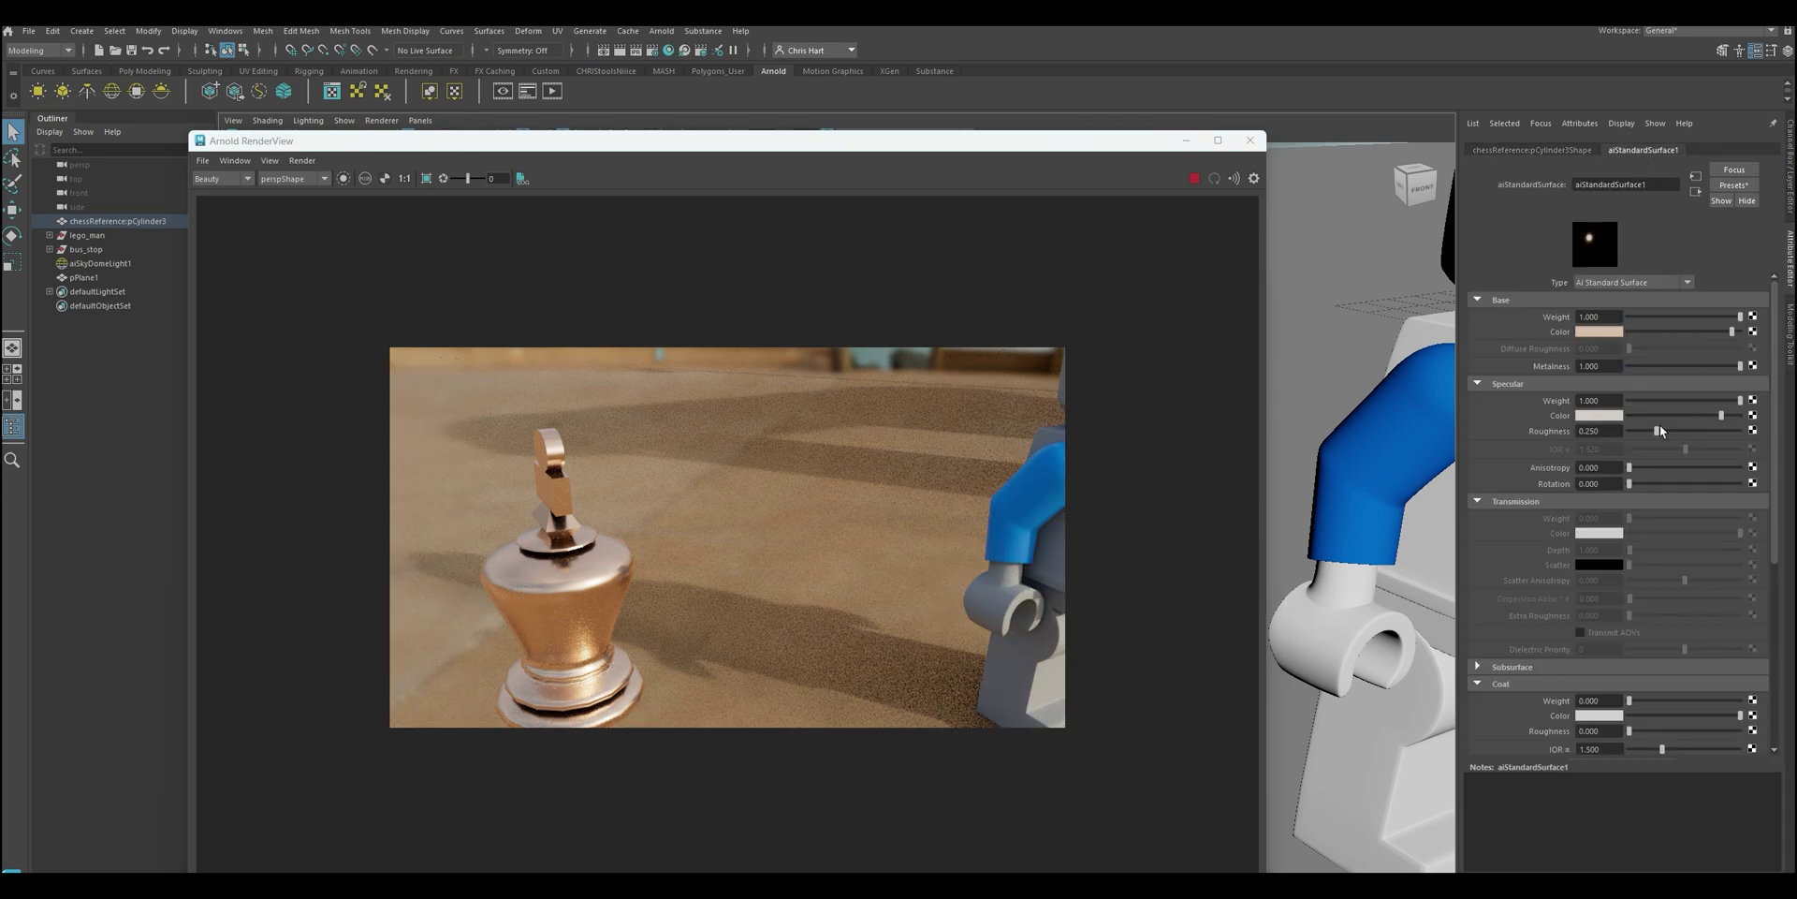
scroll(1653, 490, down, 5)
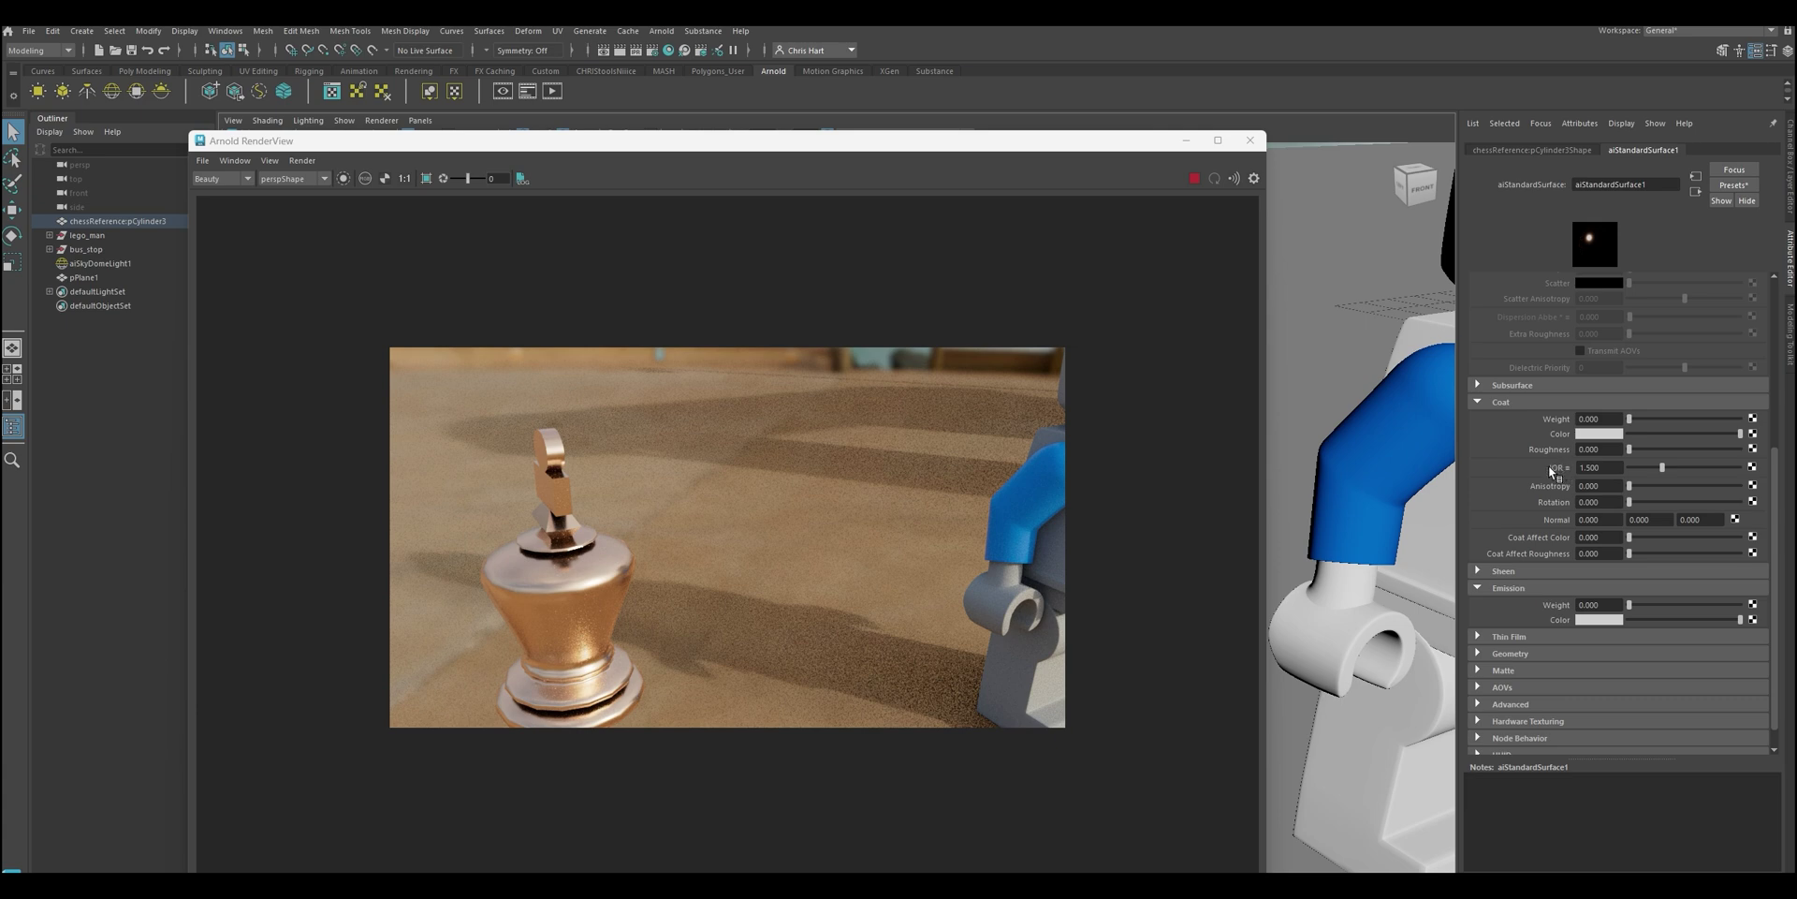
scroll(1550, 468, down, 1)
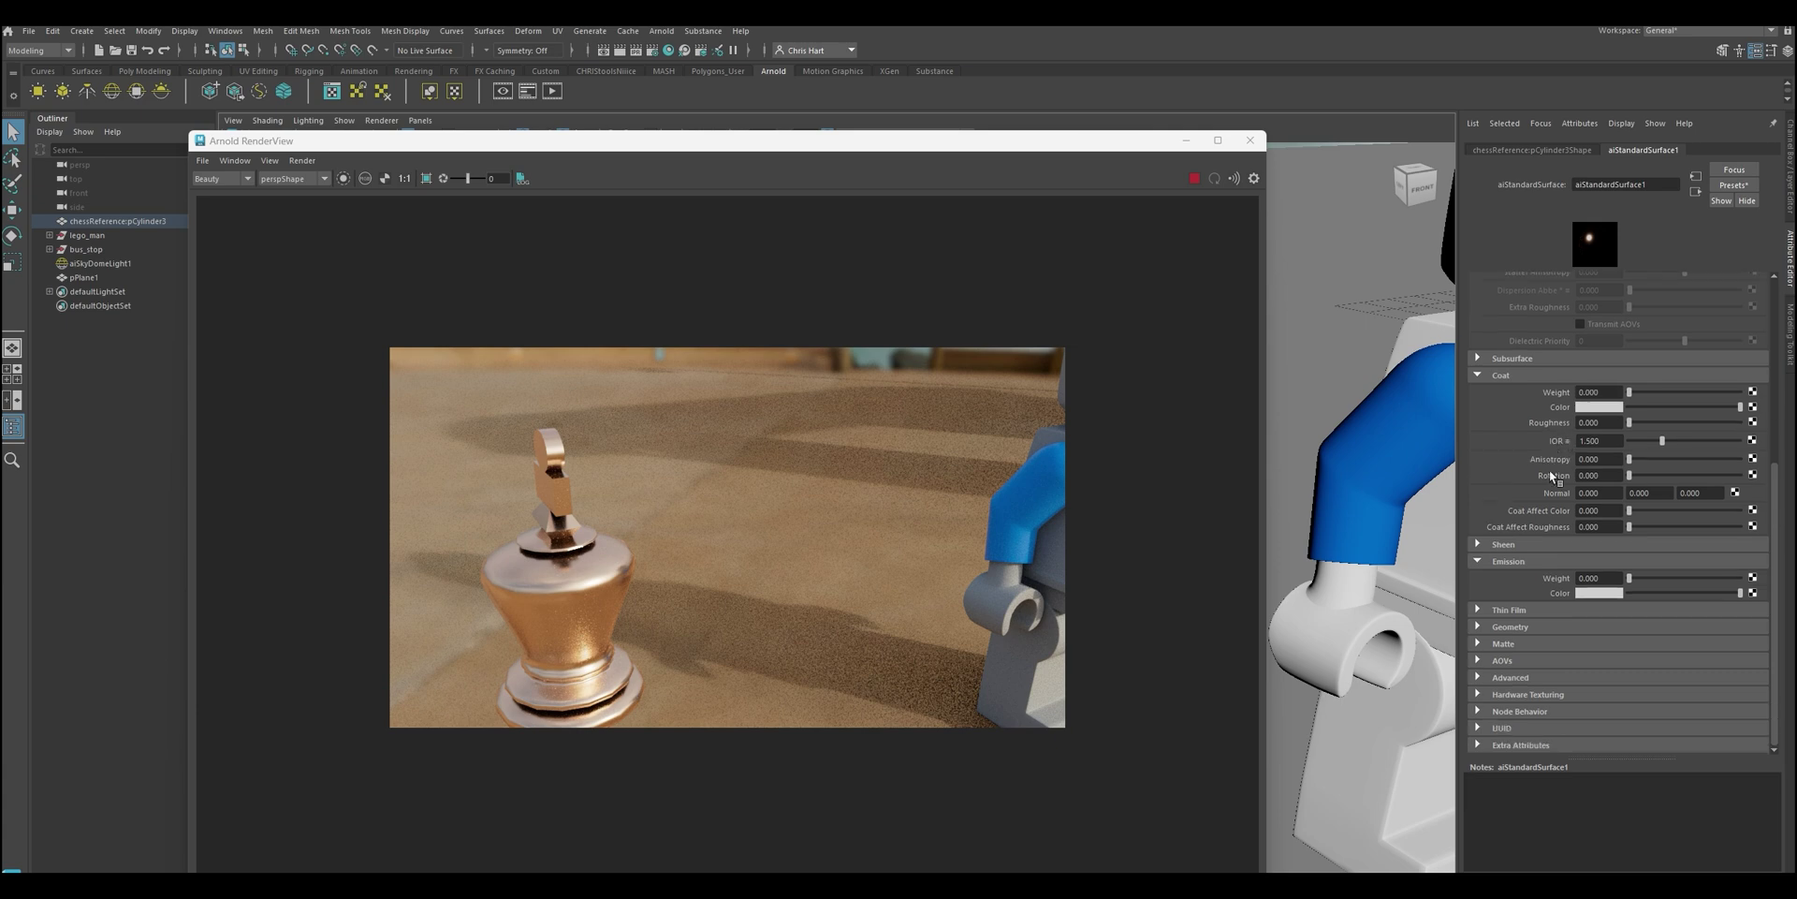
scroll(1548, 469, up, 6)
Rename the material on the Lego figure's blue arm as plastic
click(1423, 437)
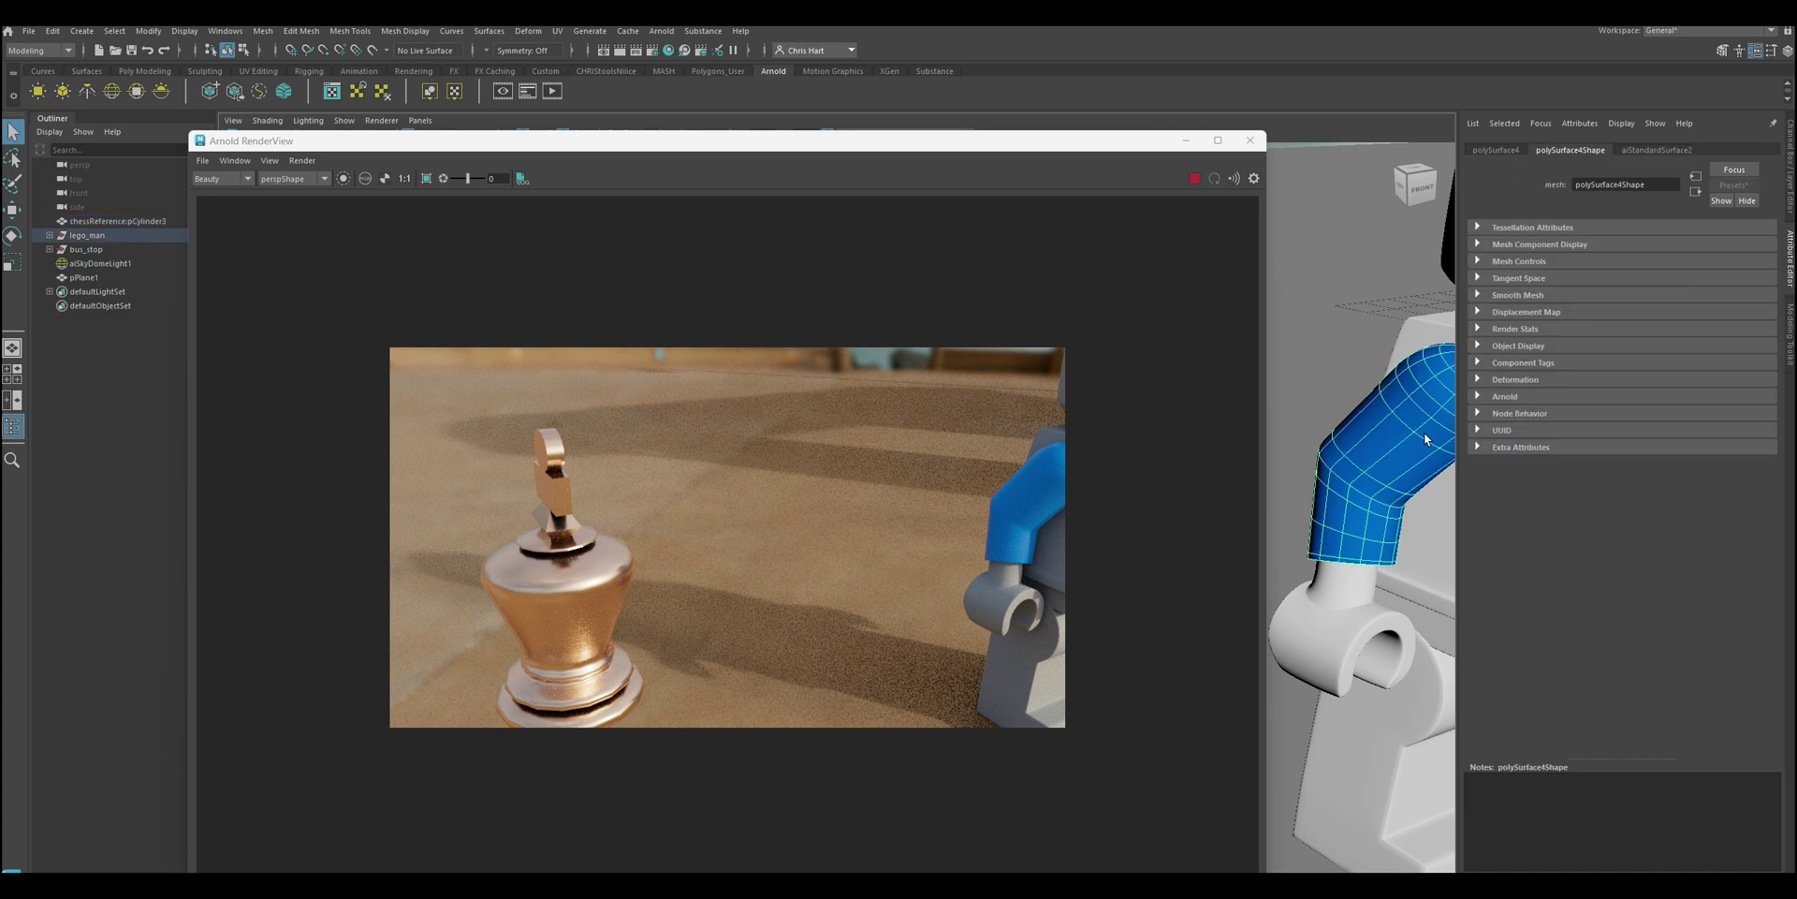
click(1655, 150)
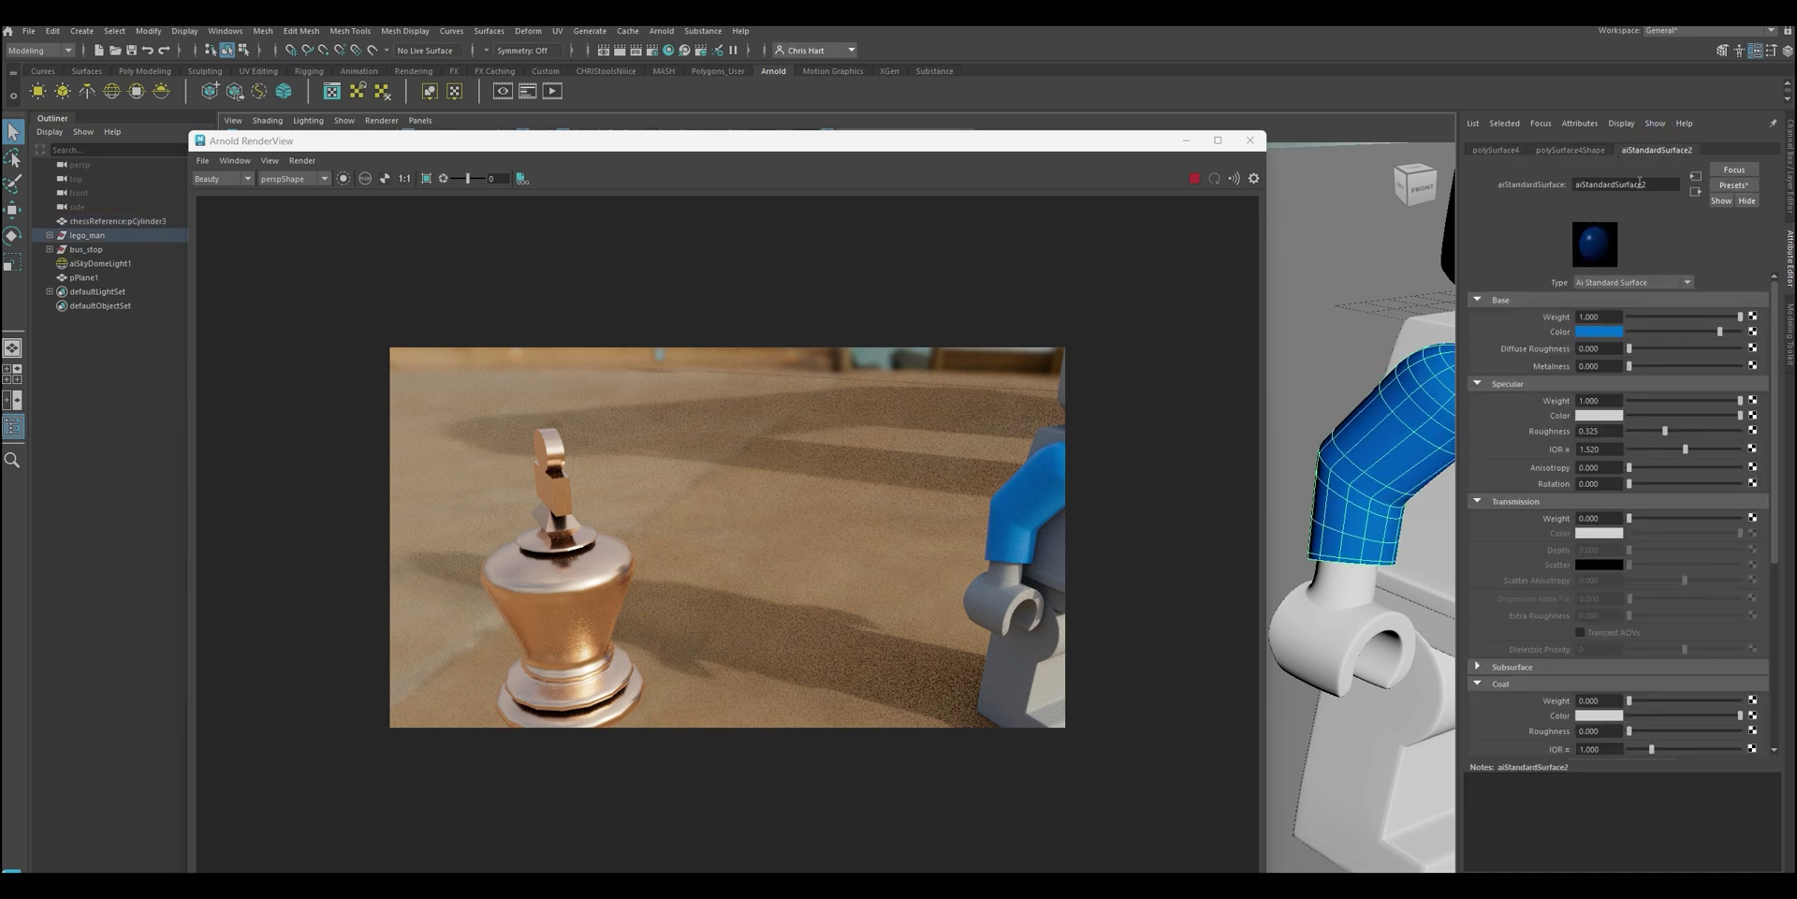
double_click(1606, 185)
text(plastic)
scroll(1644, 558, down, 2)
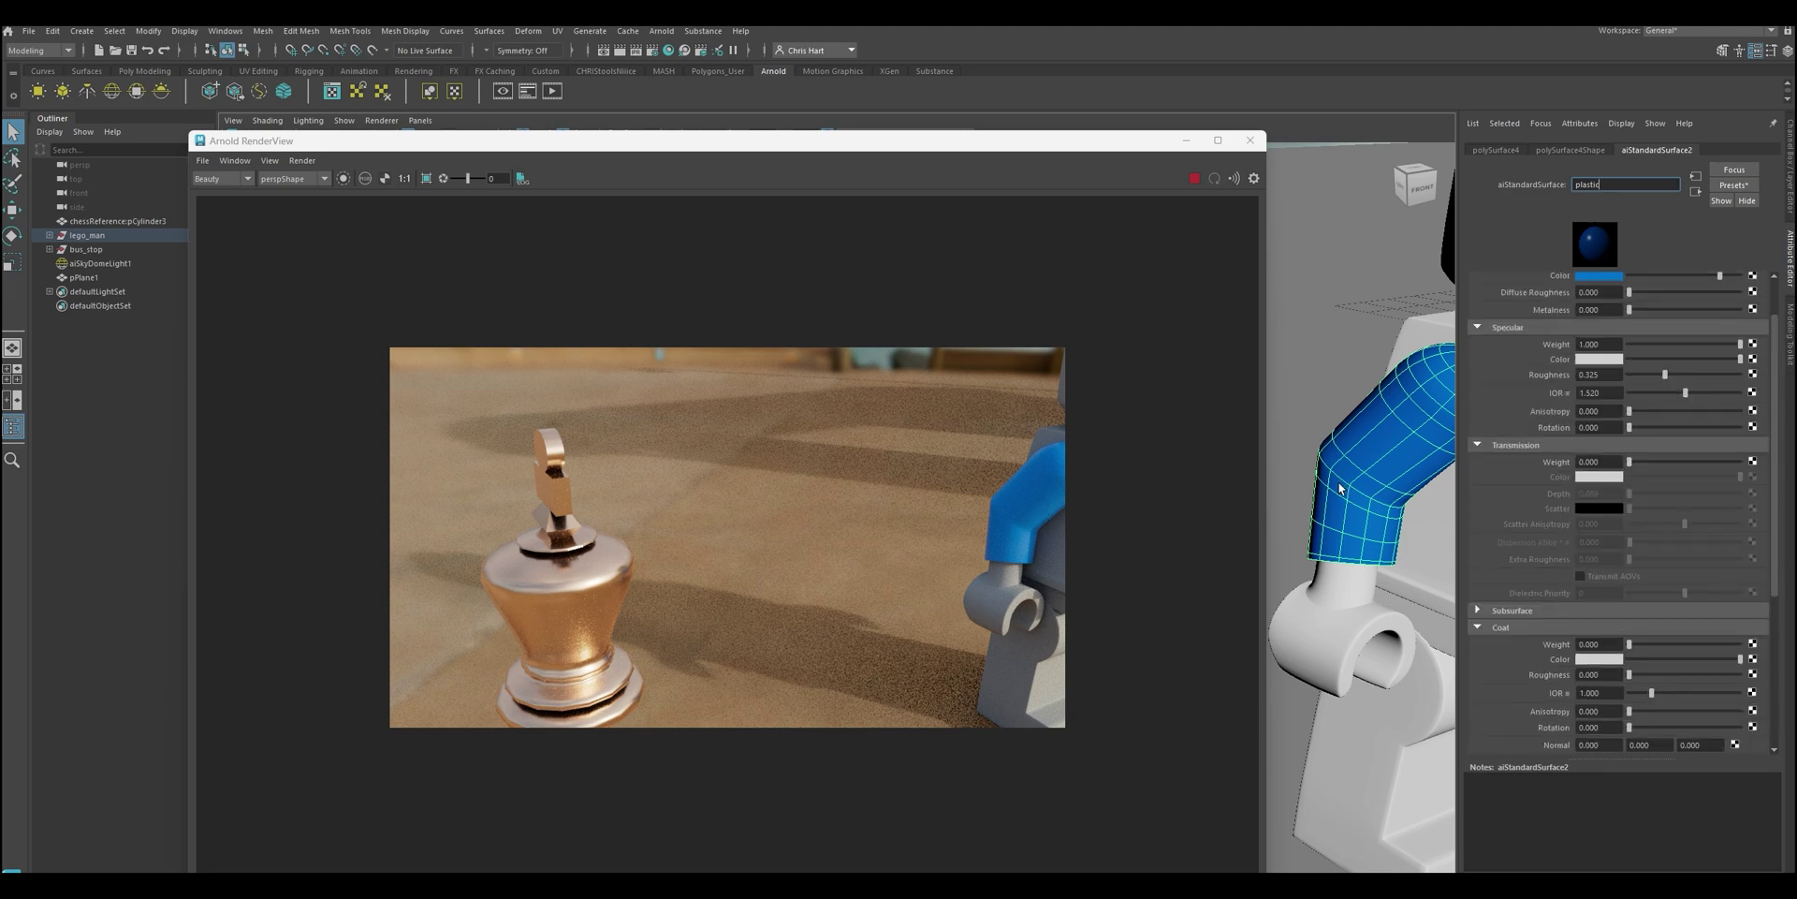
Assign a new Arnold aiStandardSurface material to the curved roof of the bus stop
scroll(1341, 482, down, 5)
scroll(1340, 484, down, 3)
alt+drag(1340, 465, 1254, 481)
scroll(1304, 479, down, 5)
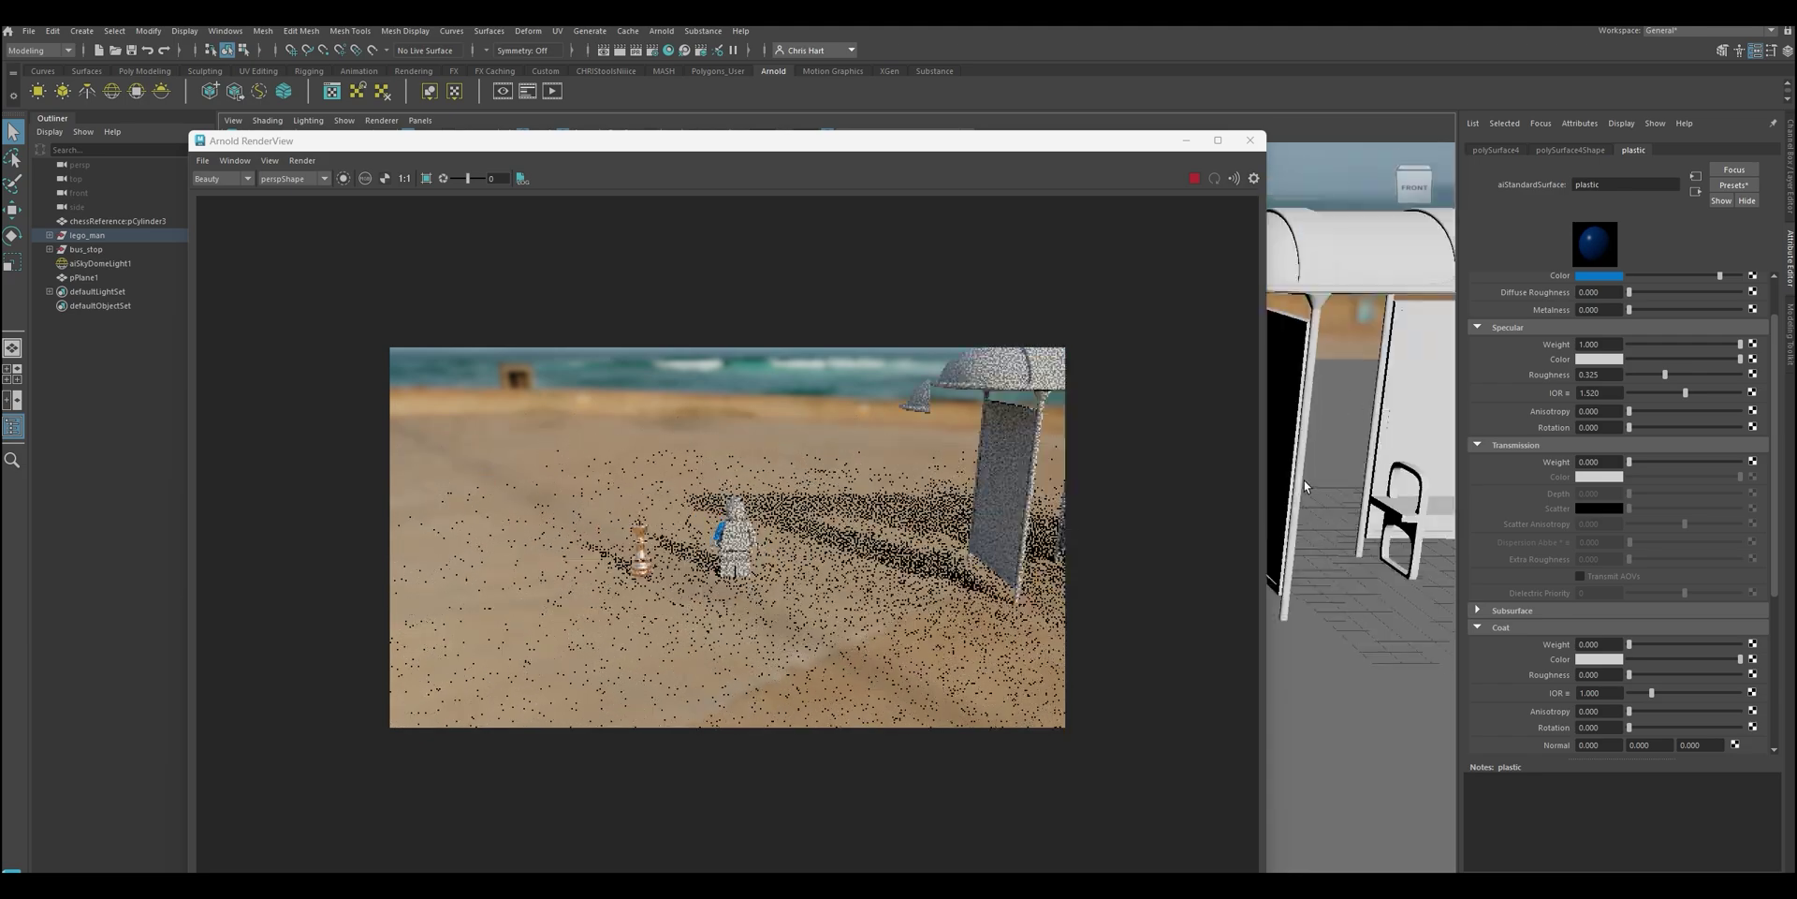
alt+middle_drag(1356, 439, 1003, 531)
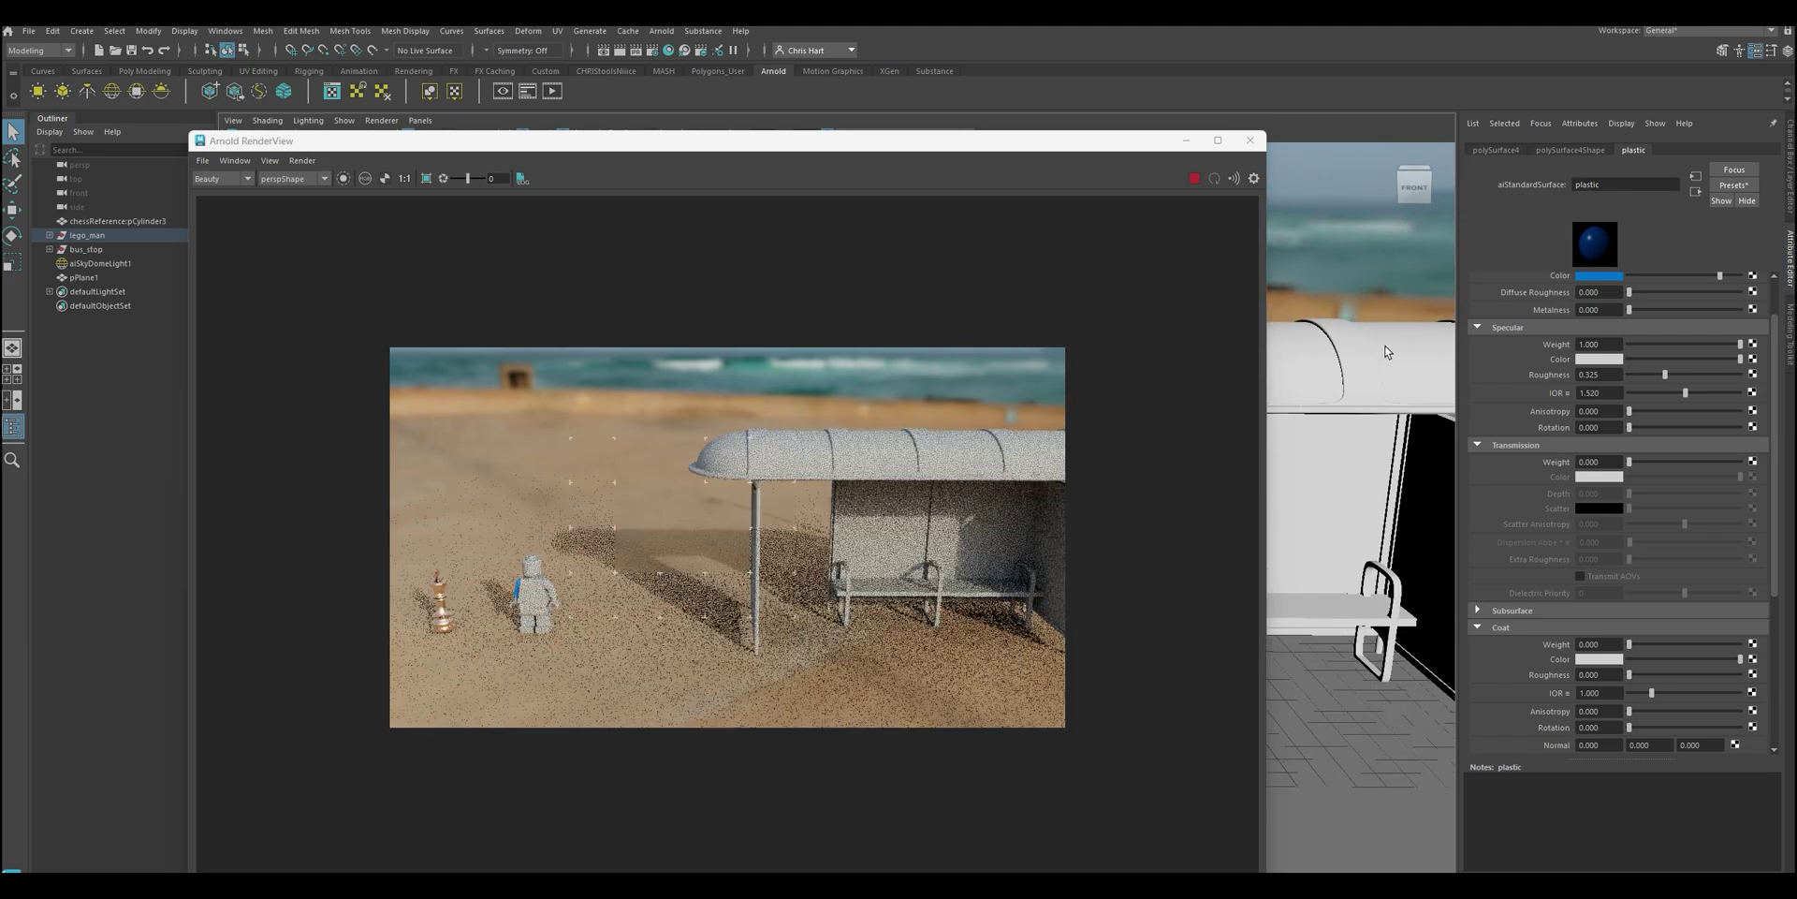
click(1386, 352)
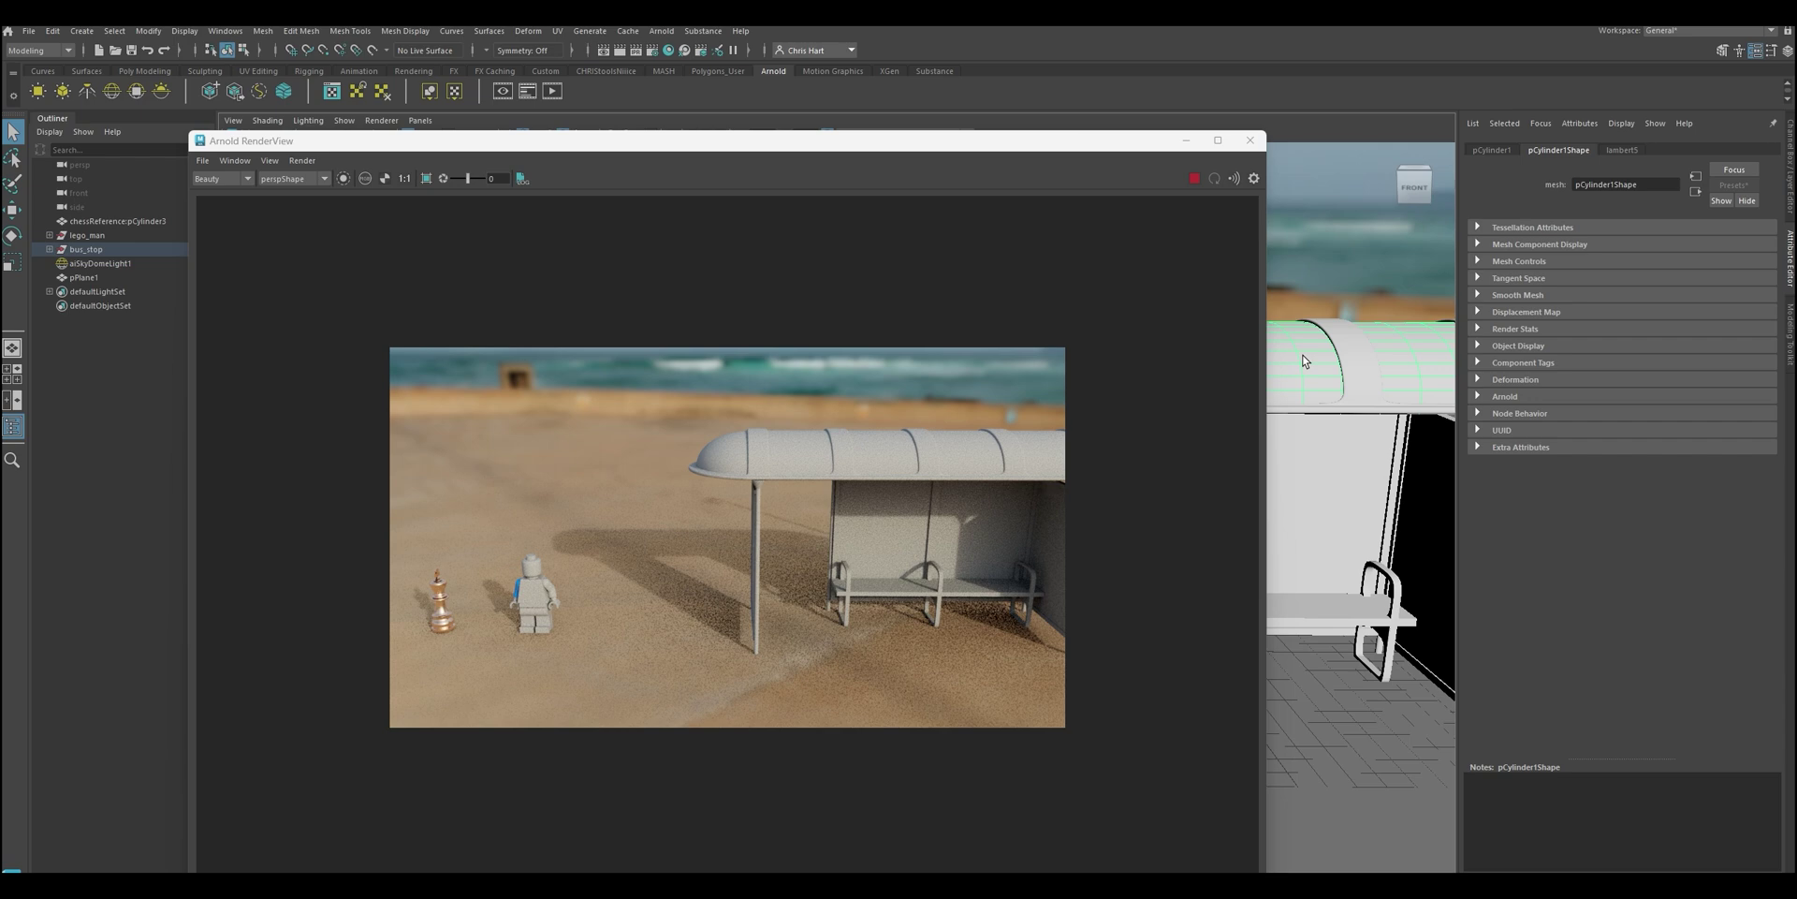
right_drag(1303, 361, 1277, 721)
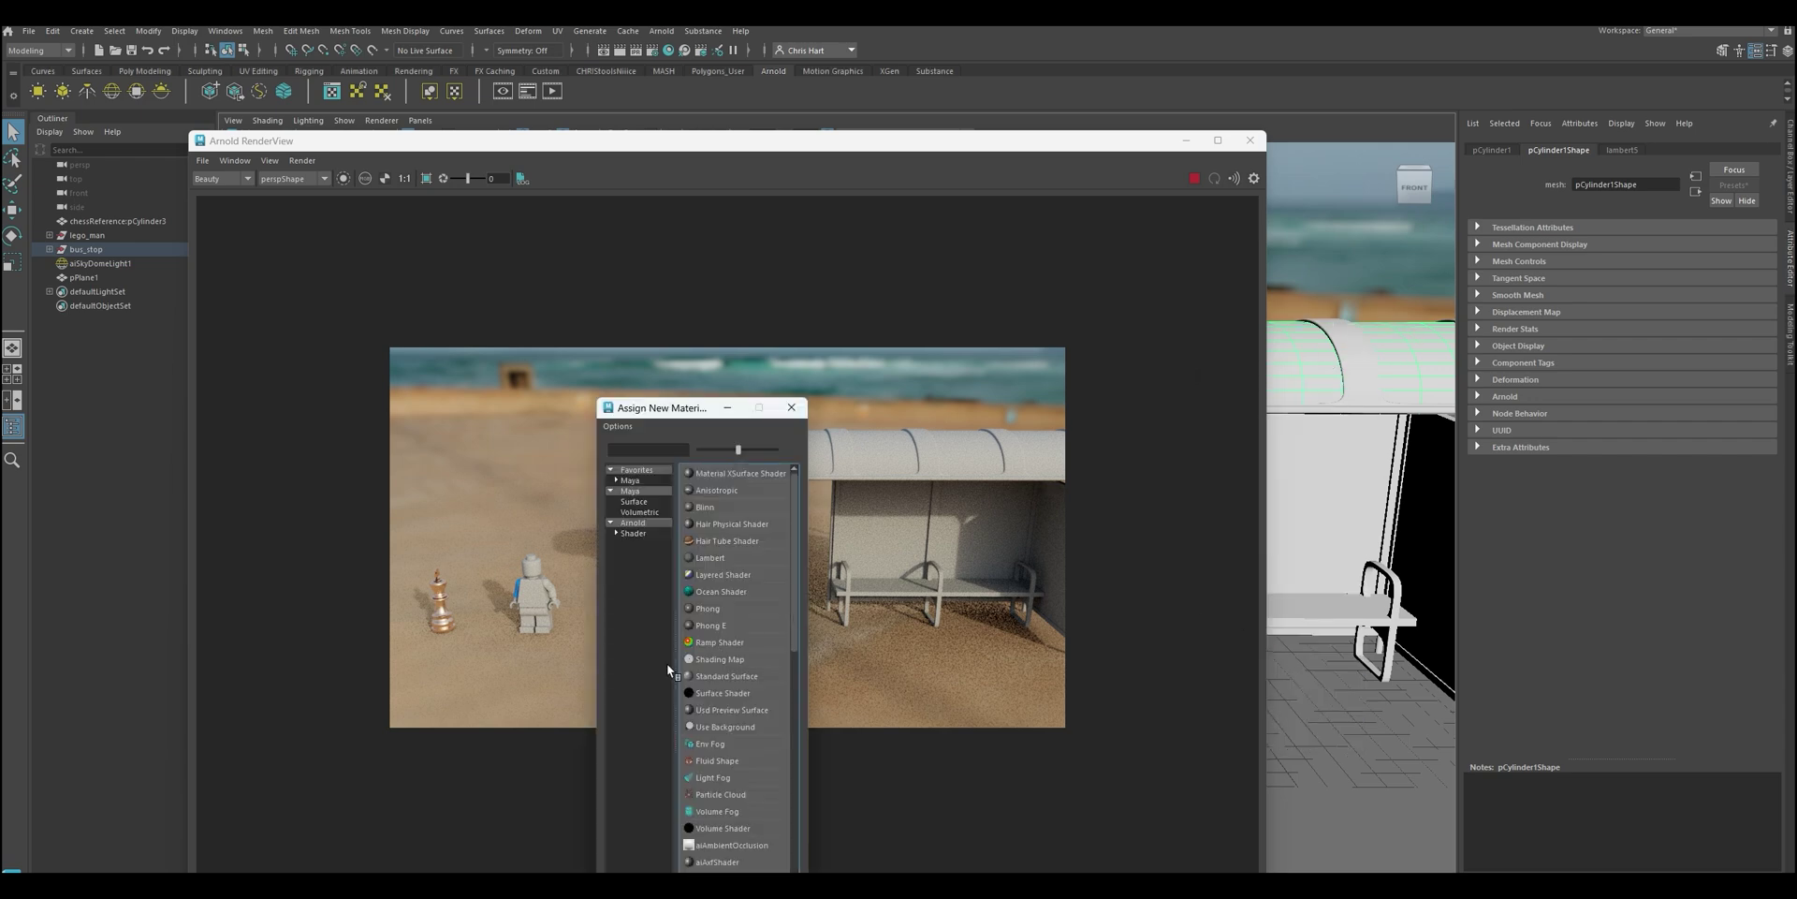
click(617, 533)
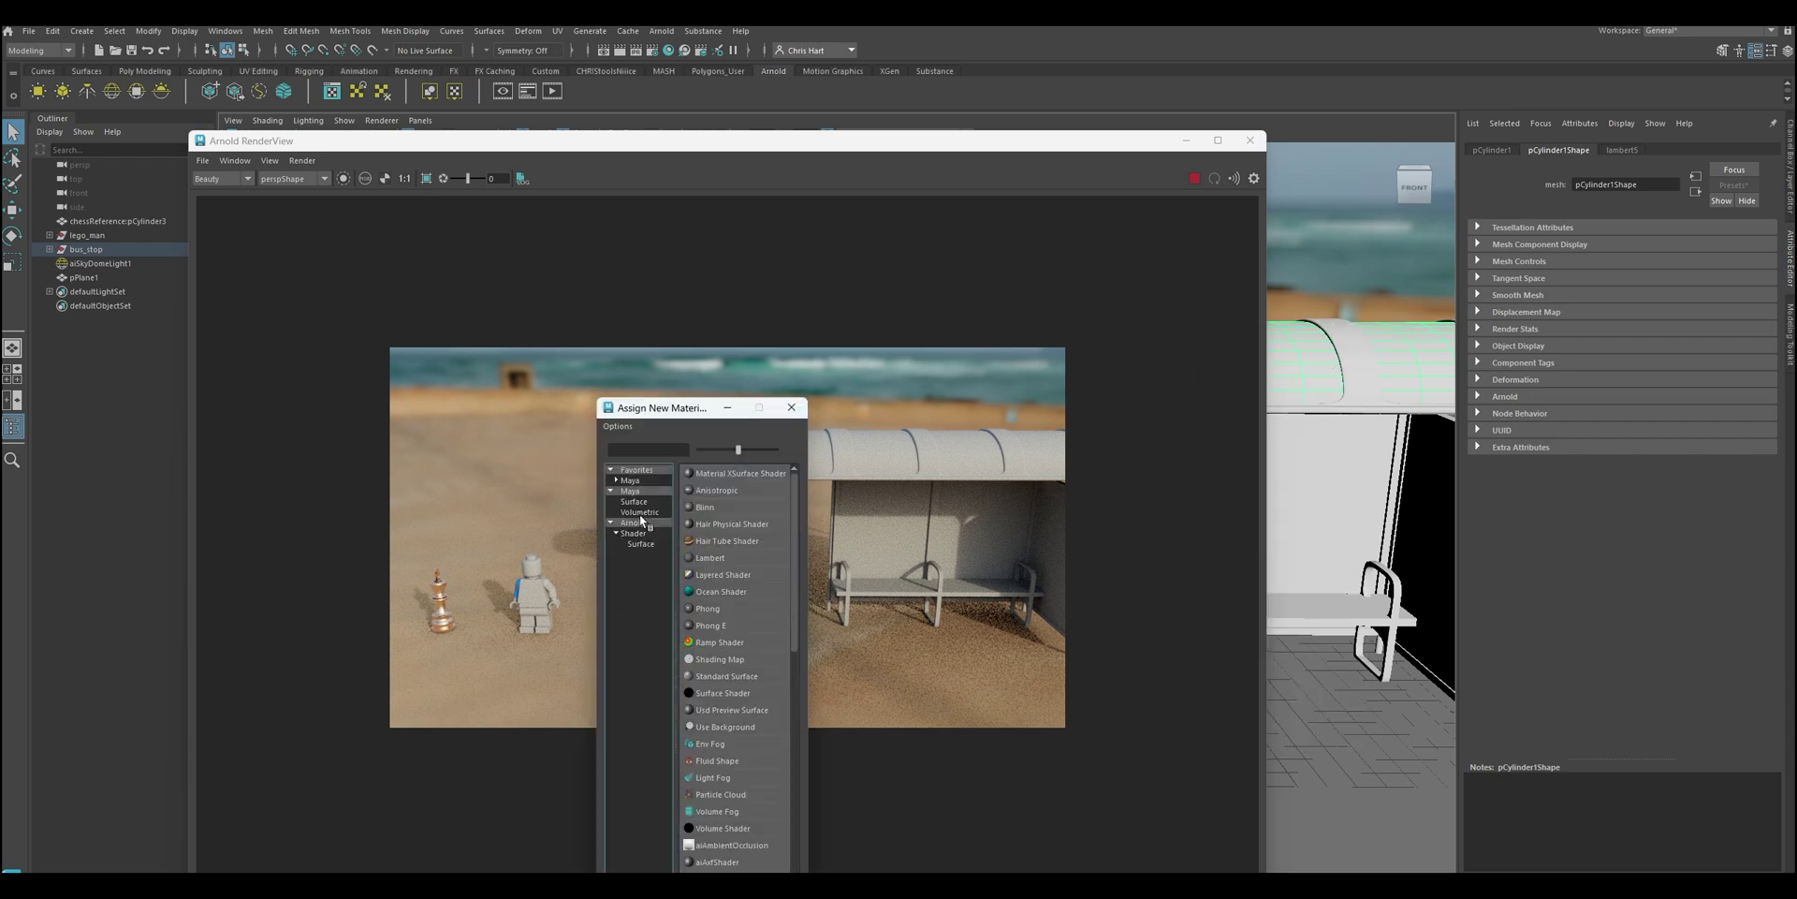
click(641, 522)
click(728, 710)
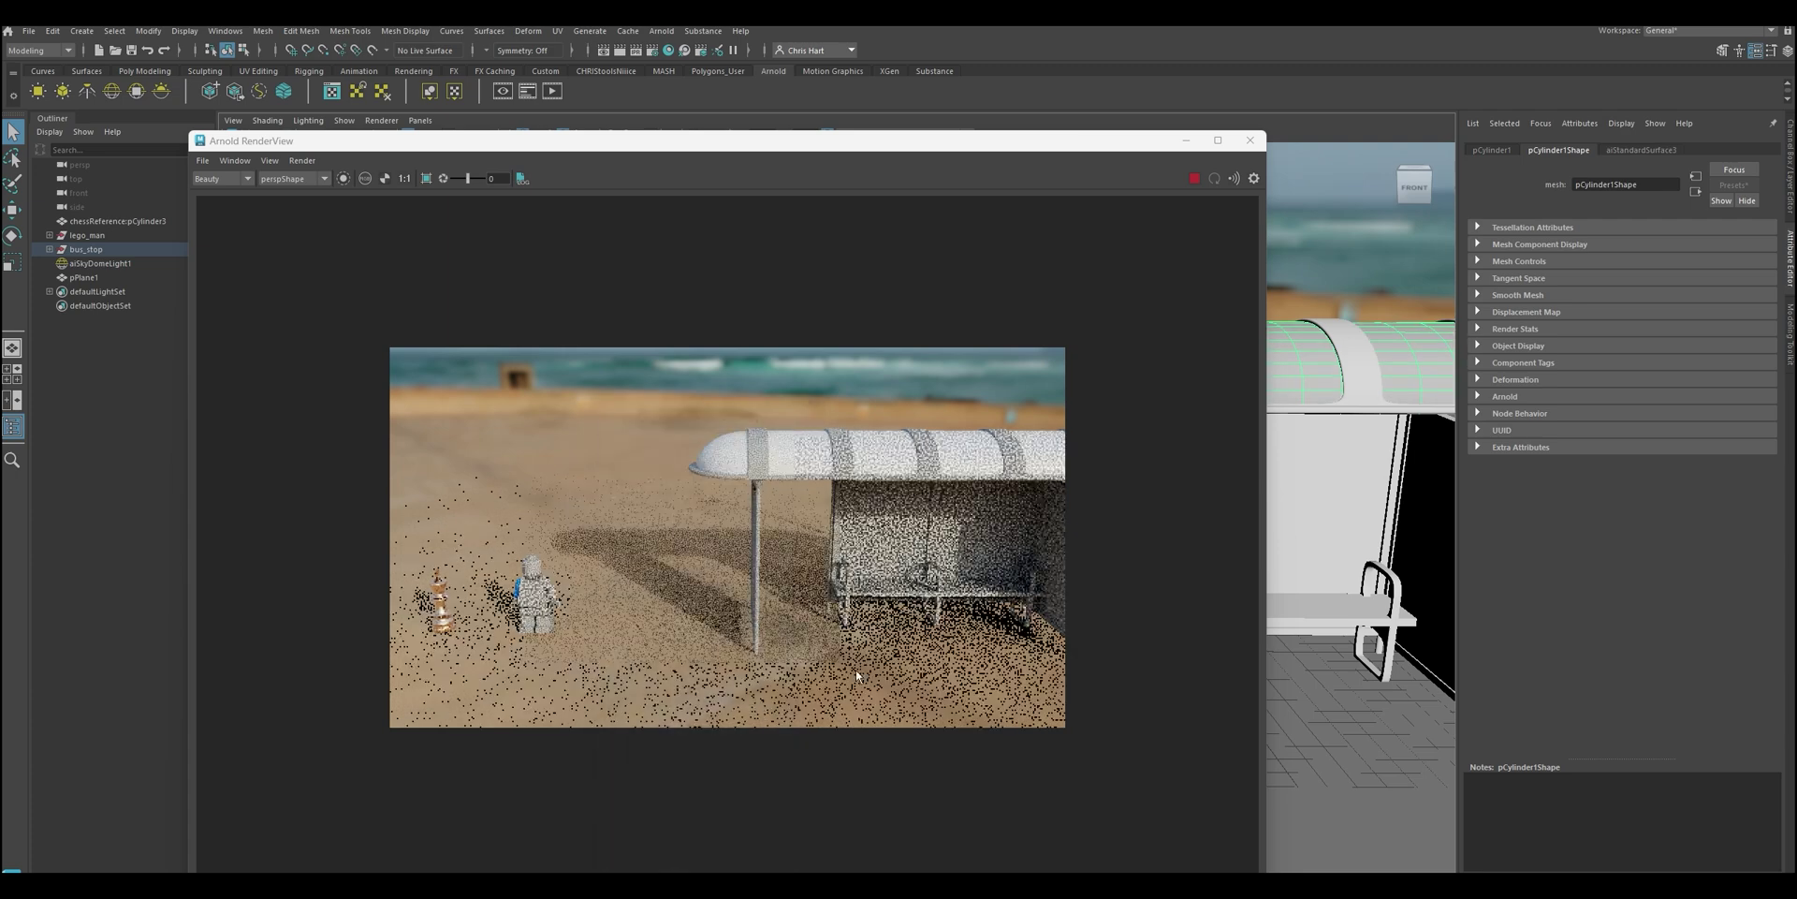
Replace the bus stop roof material's settings with the Glass preset
click(1733, 185)
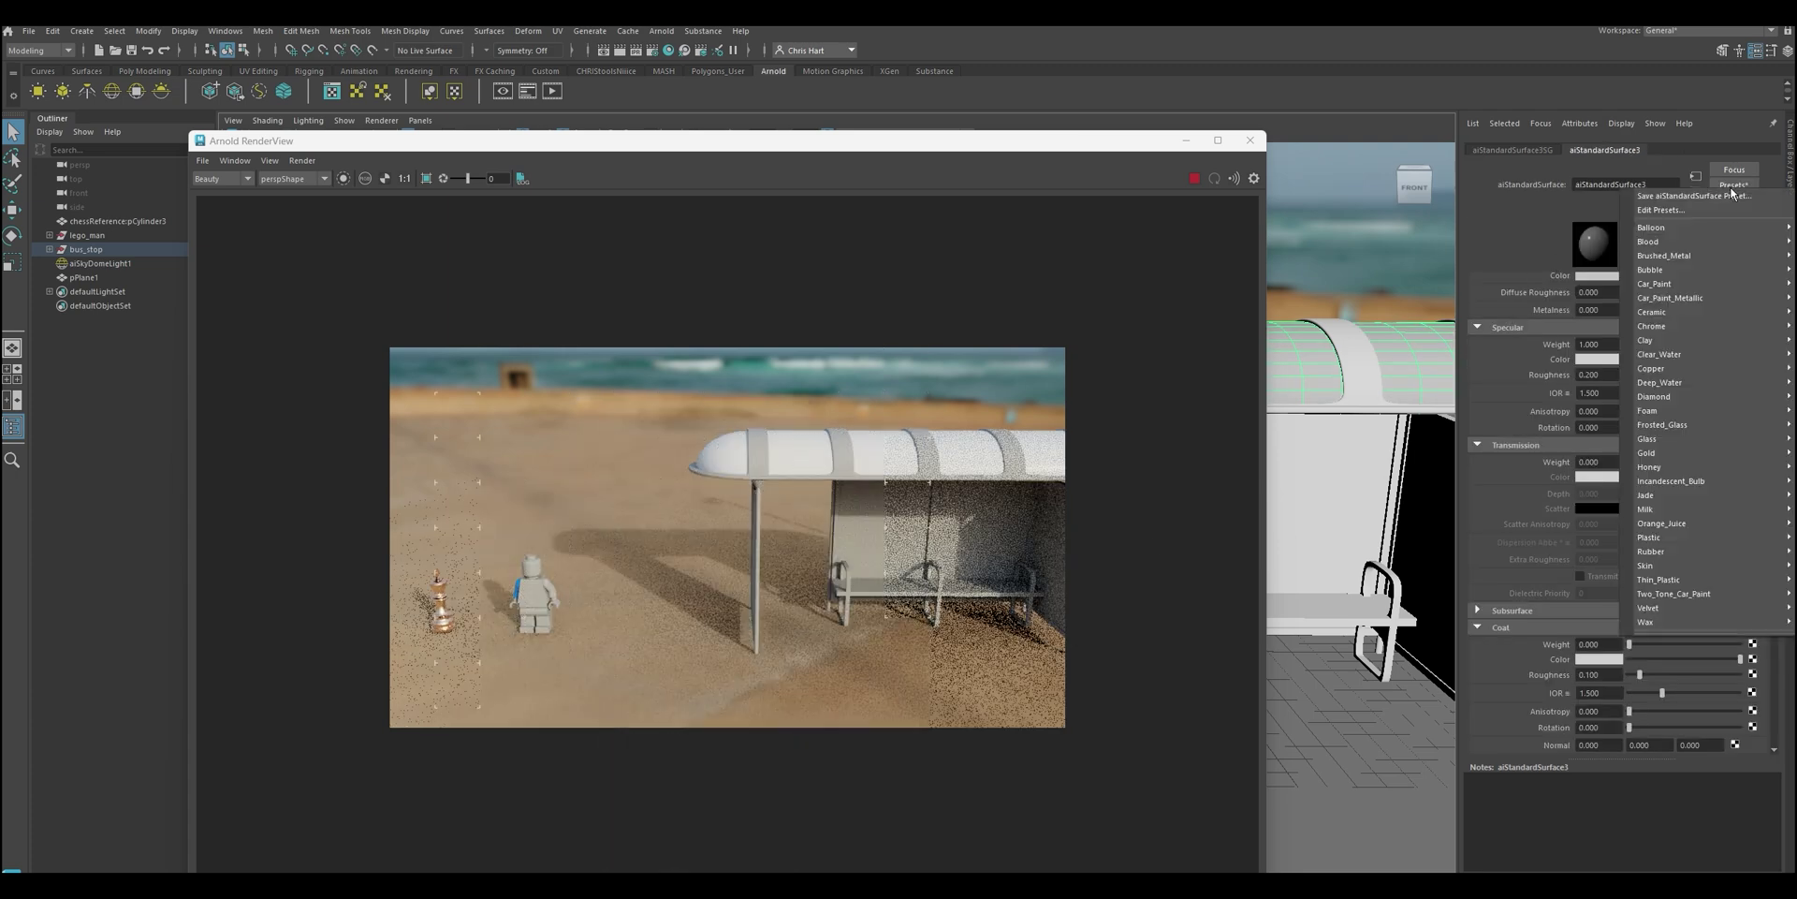
mouse_move(1666, 370)
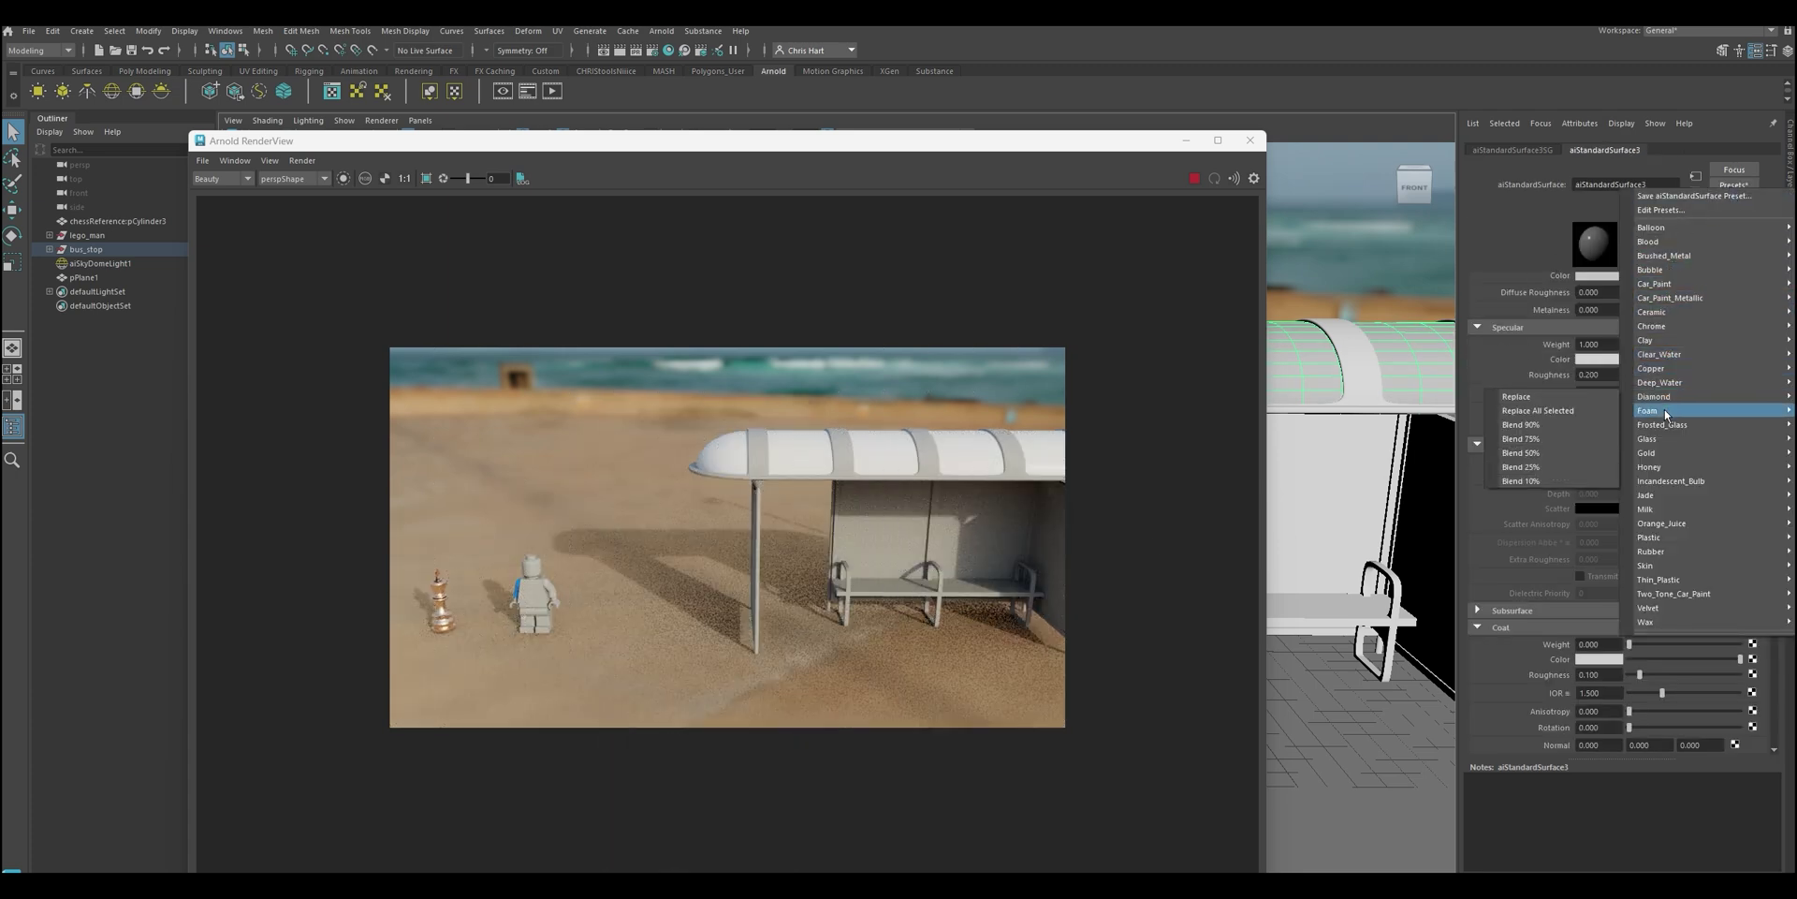
mouse_move(1663, 482)
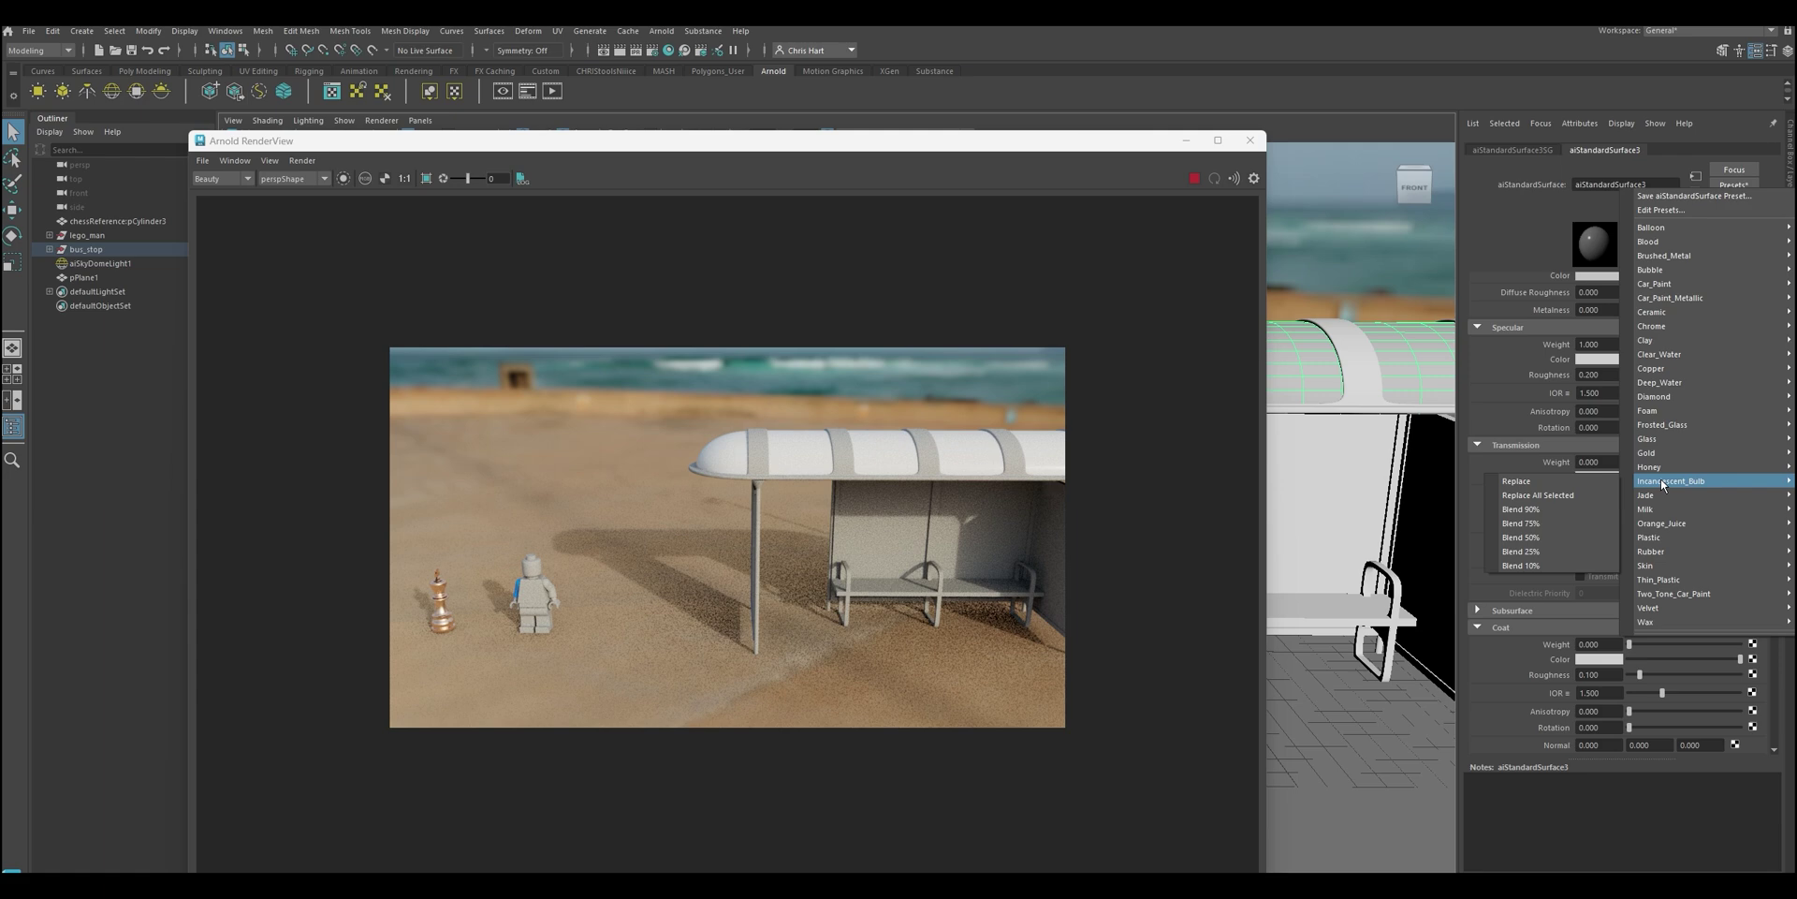
mouse_move(1648, 438)
click(1592, 441)
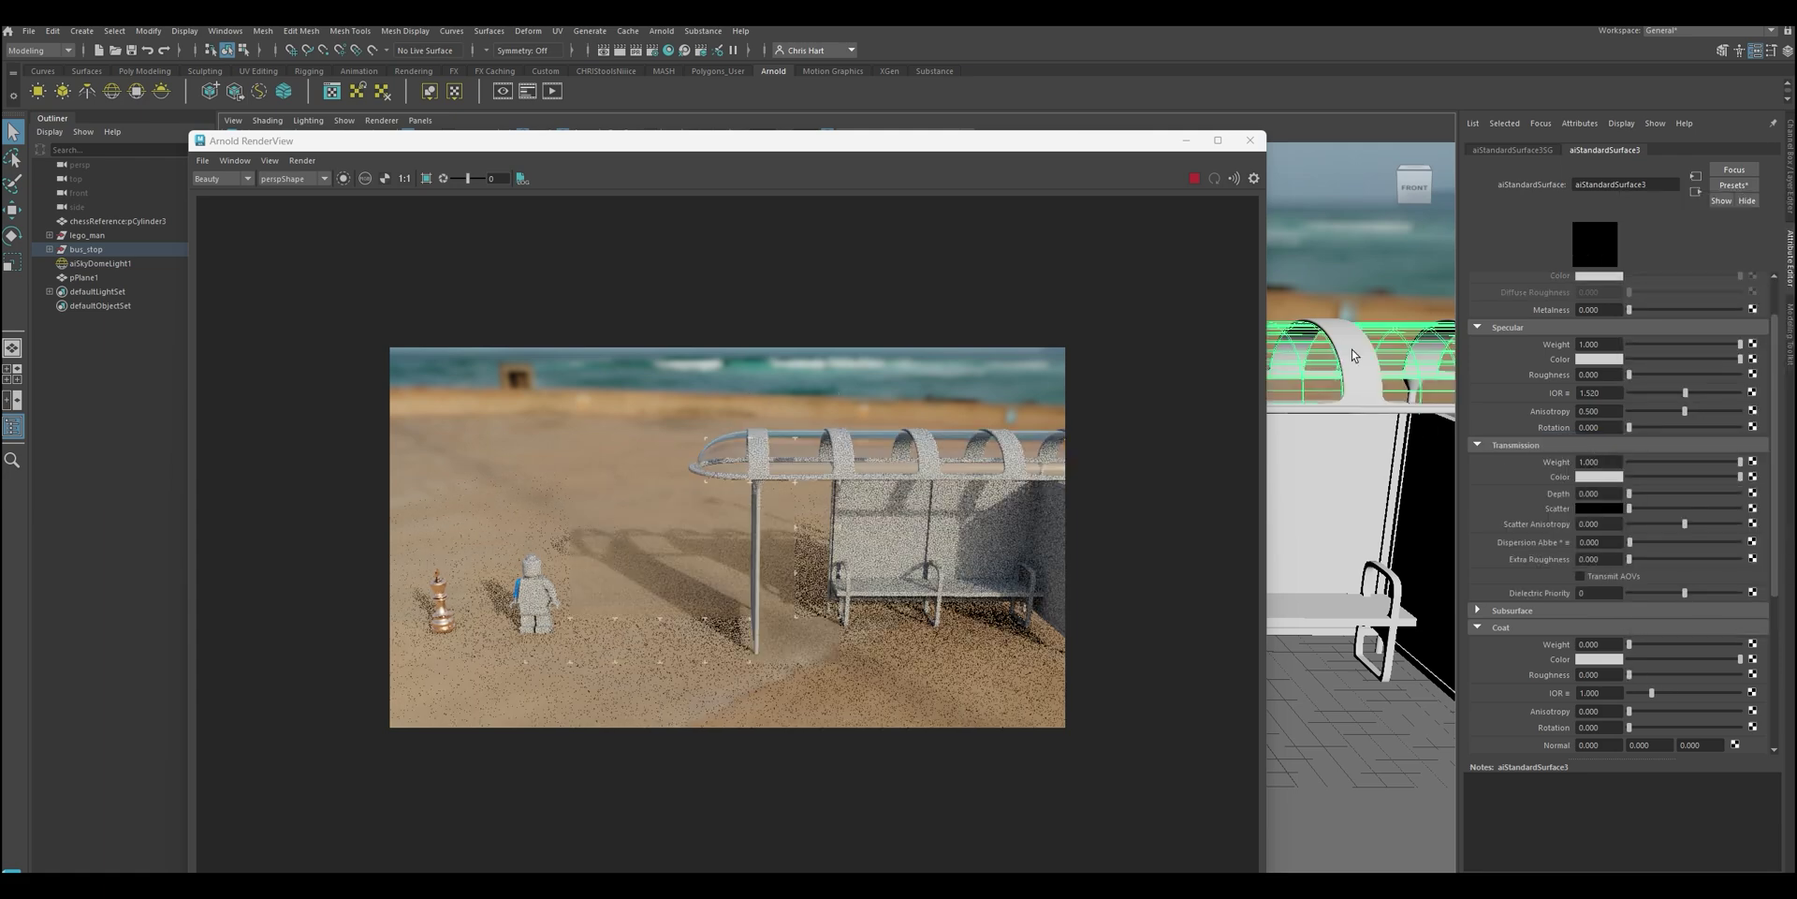
Inspect the glass roof in the render from several angles and raise its material's specular roughness to 0.173
scroll(1352, 354, up, 5)
alt+middle_drag(1348, 334, 1143, 502)
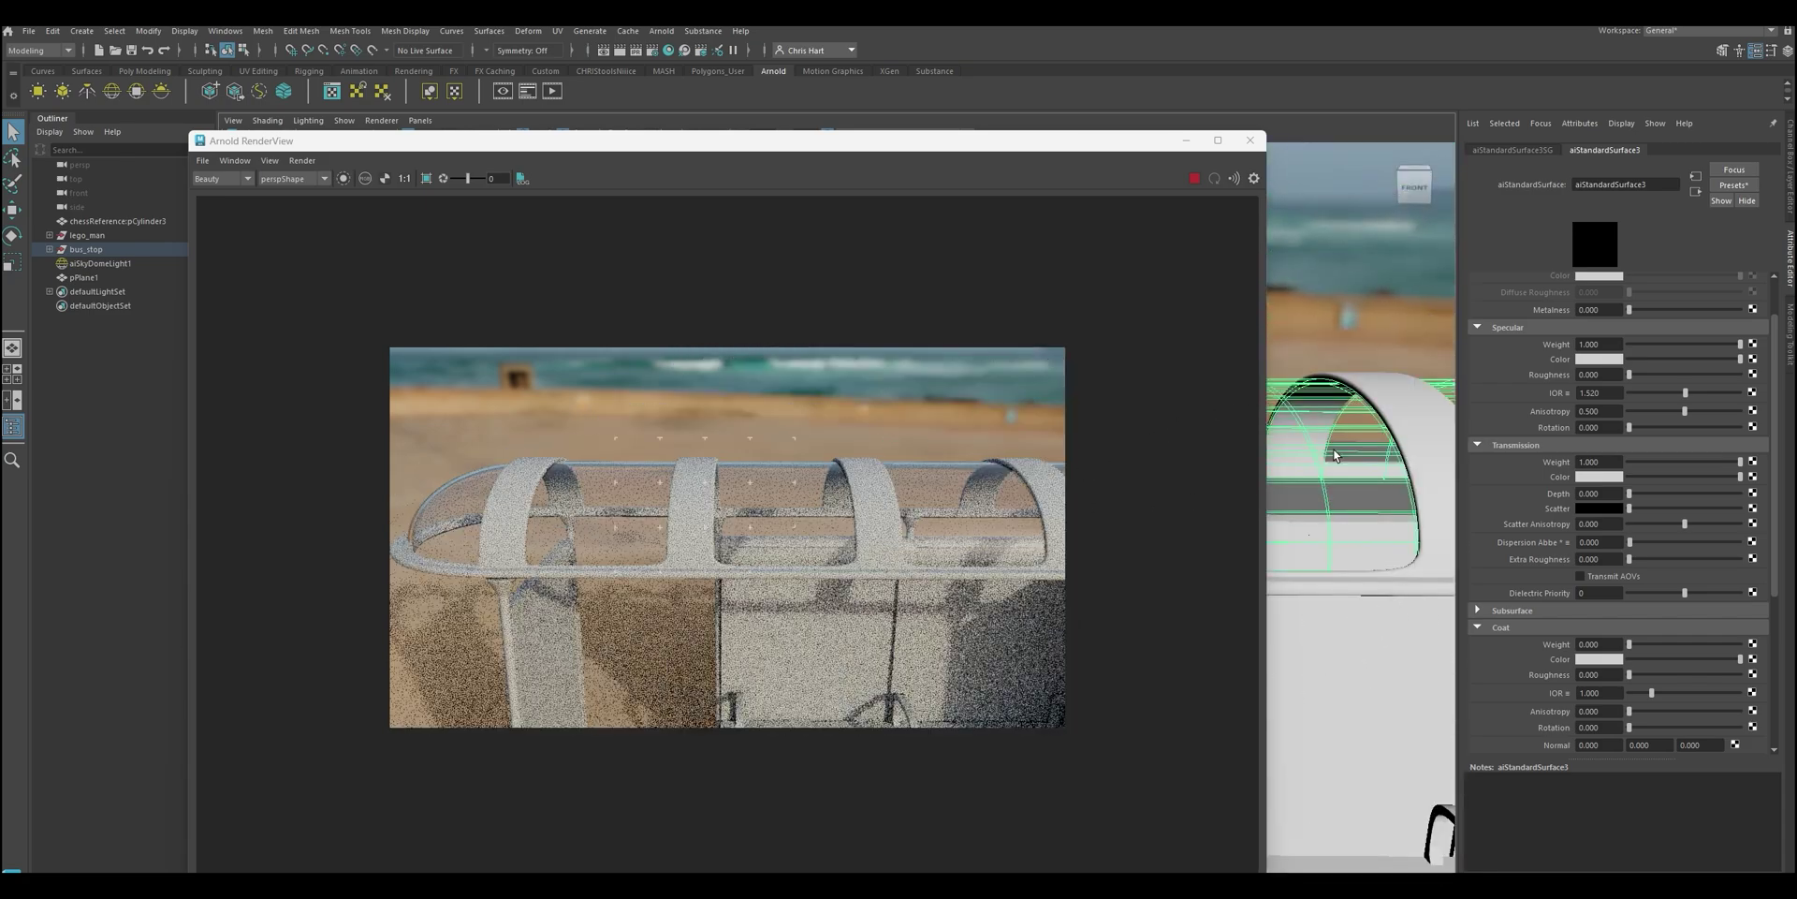
alt+drag(1333, 455, 1373, 471)
mouse_move(1357, 414)
alt+mouse_down()
mouse_move(1231, 418)
mouse_move(1362, 442)
mouse_move(1379, 428)
alt+mouse_up()
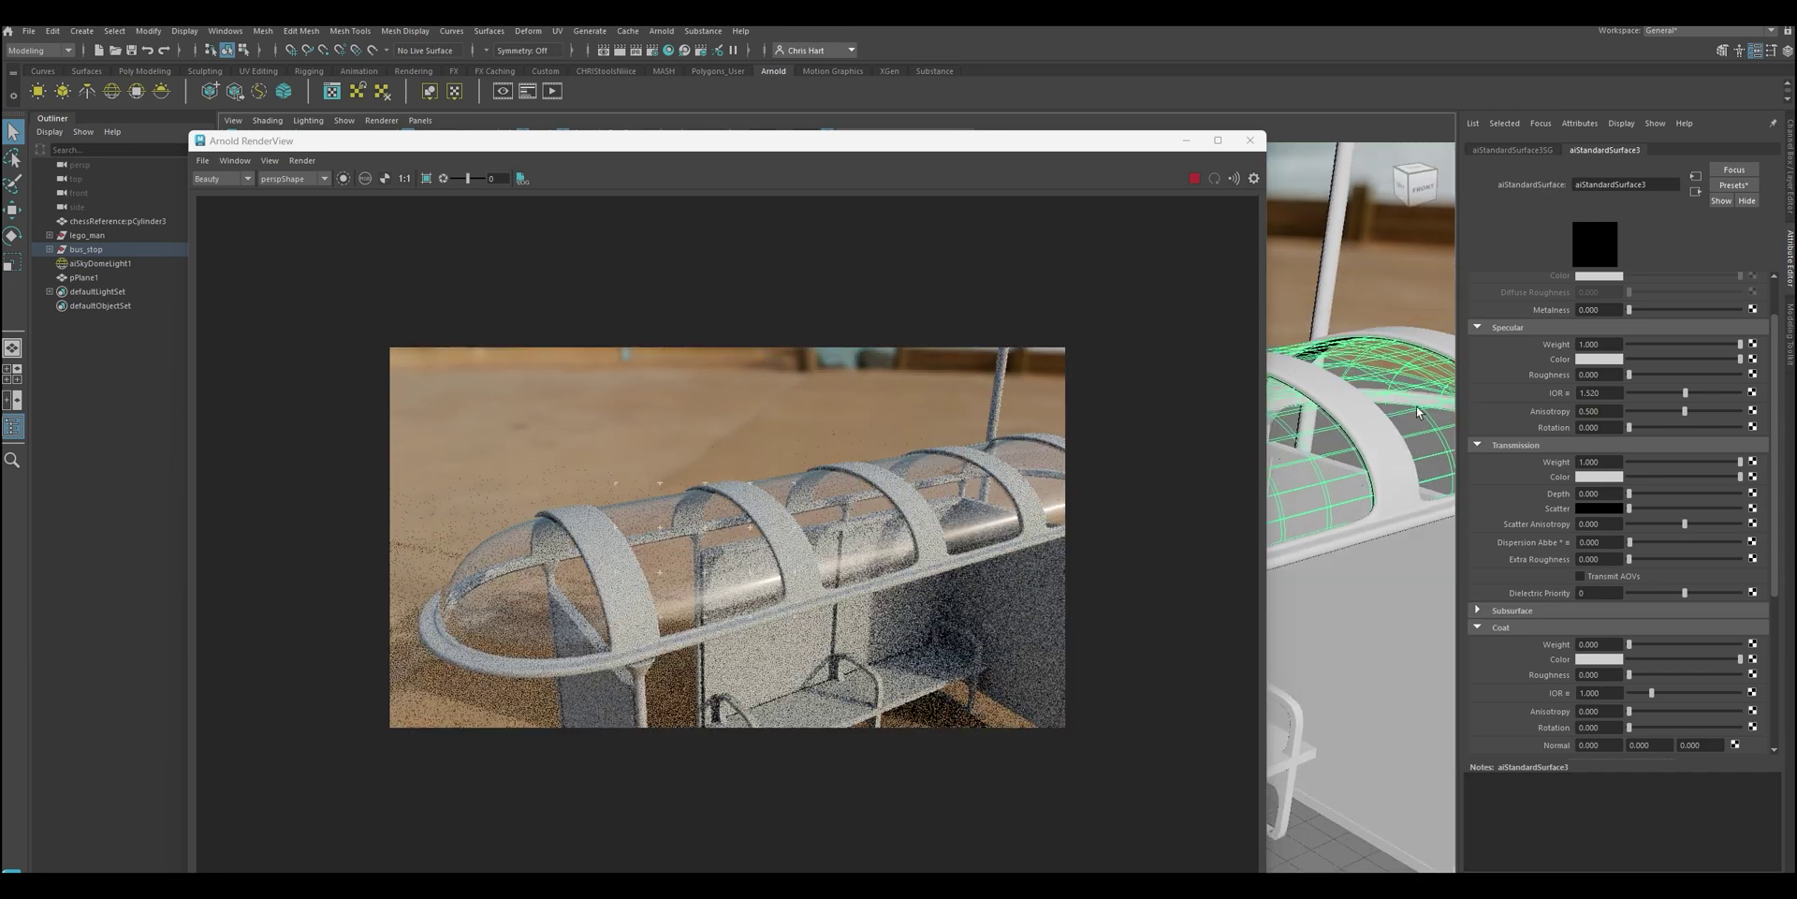
scroll(1514, 352, up, 2)
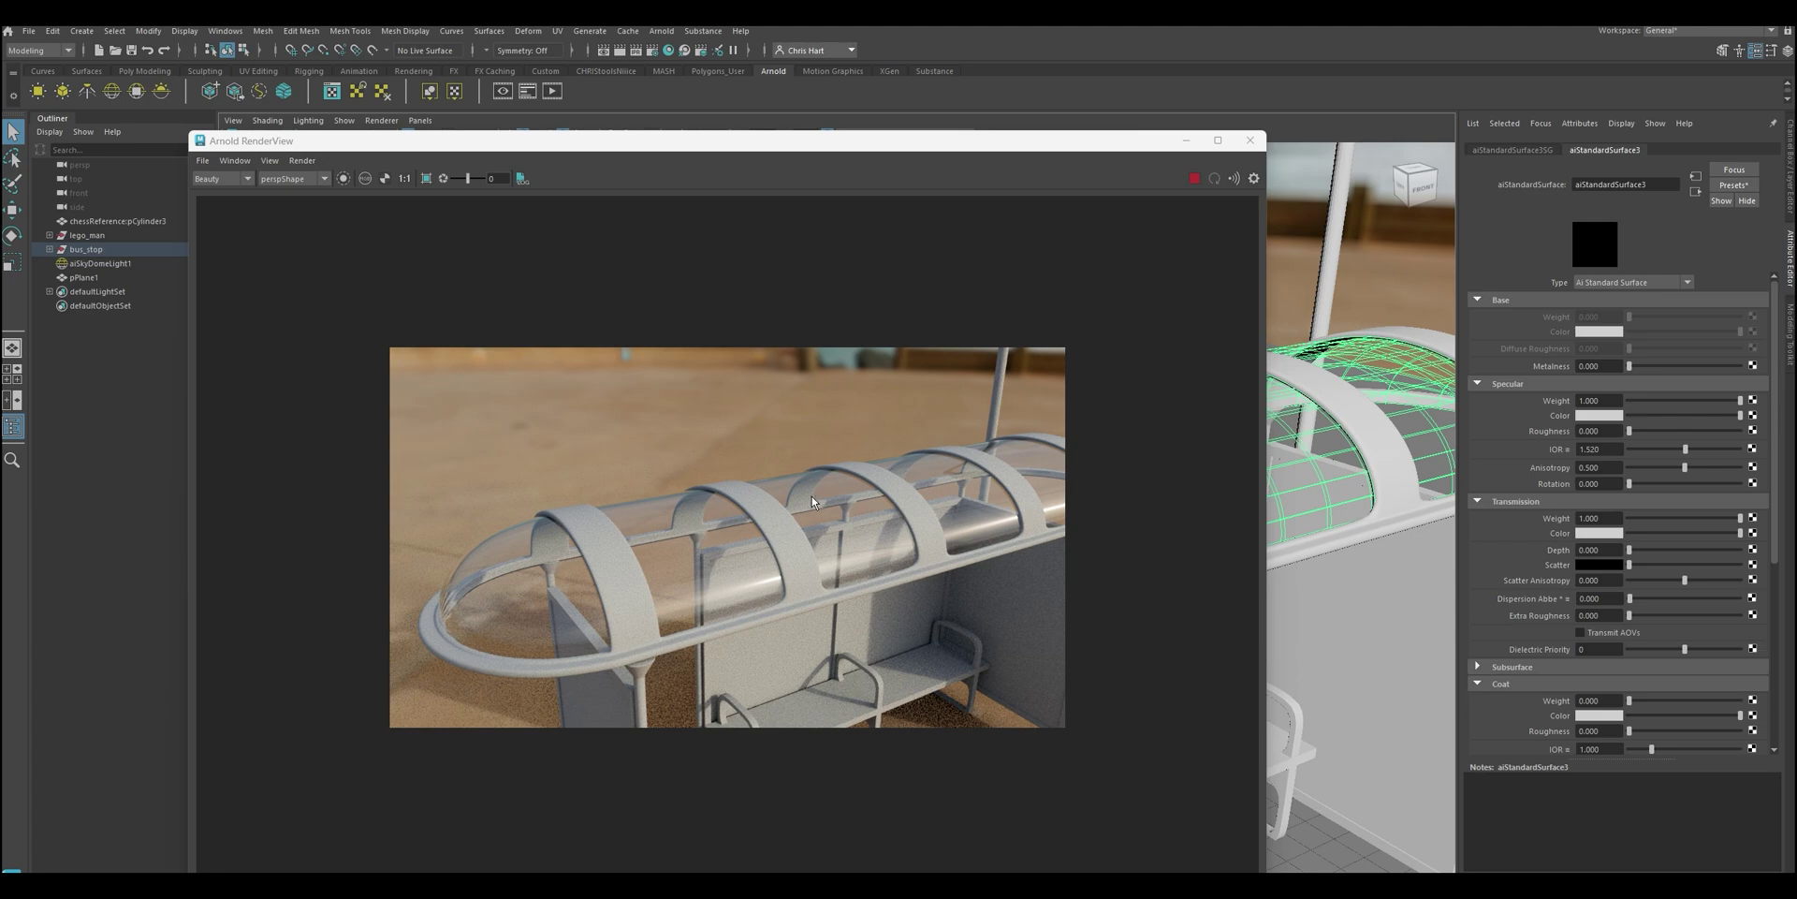
alt+drag(799, 536, 1020, 482)
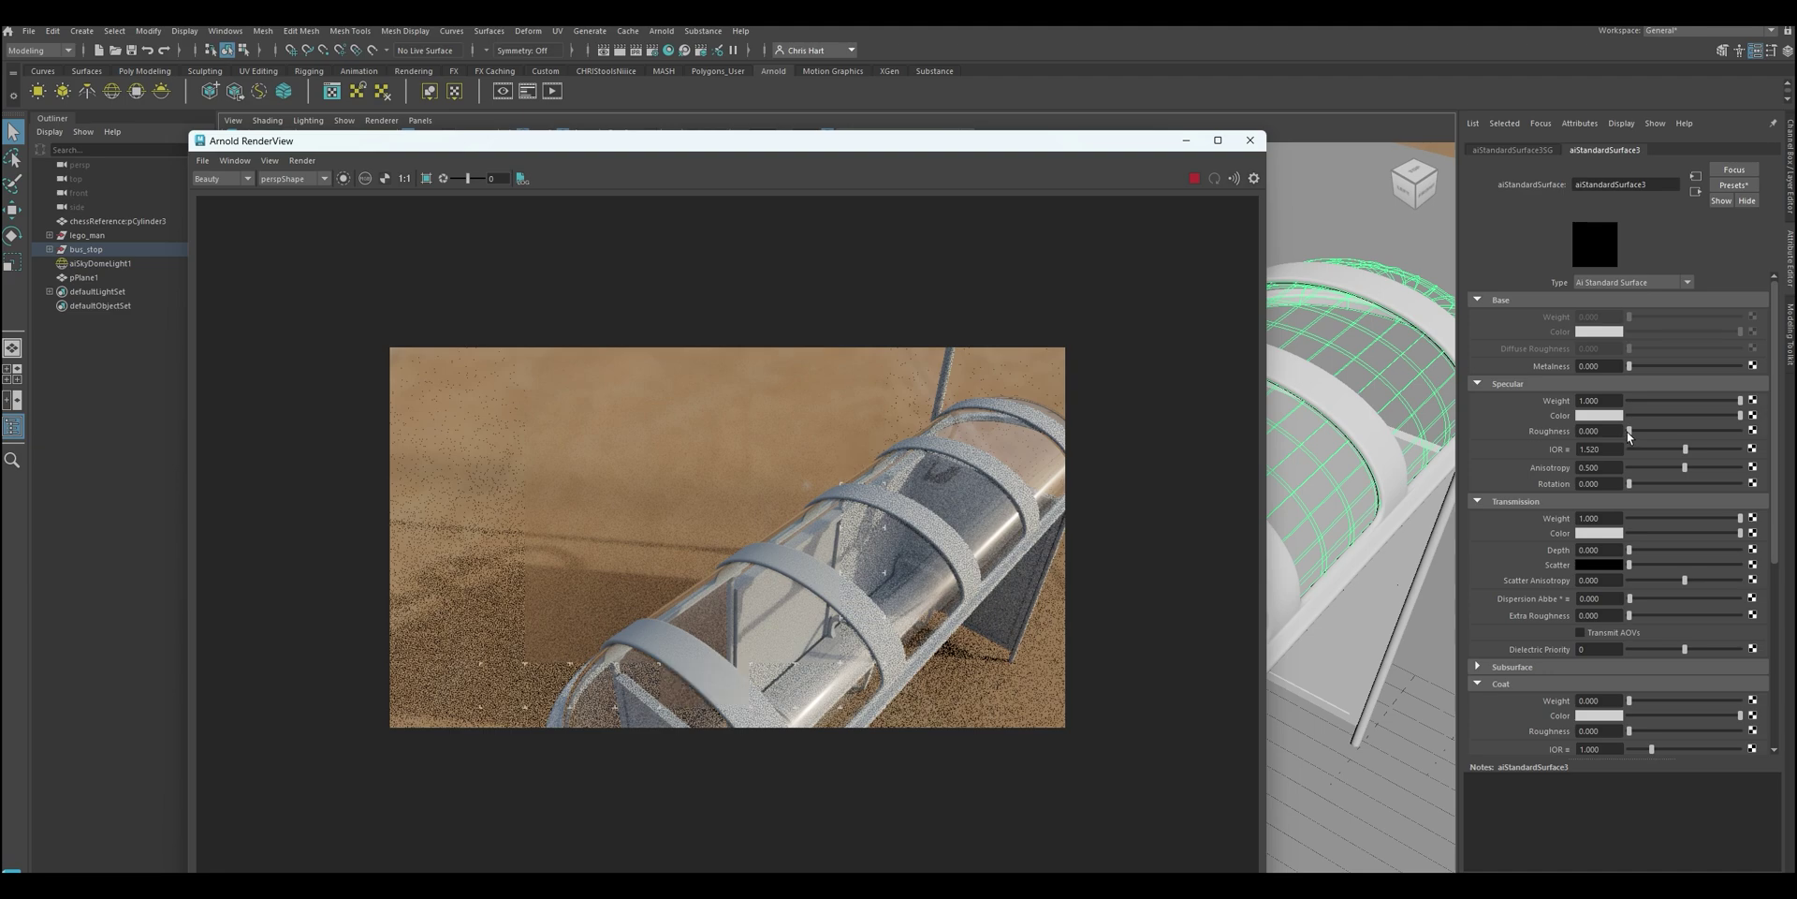
drag(1629, 431, 1636, 434)
alt+drag(1308, 541, 1359, 457)
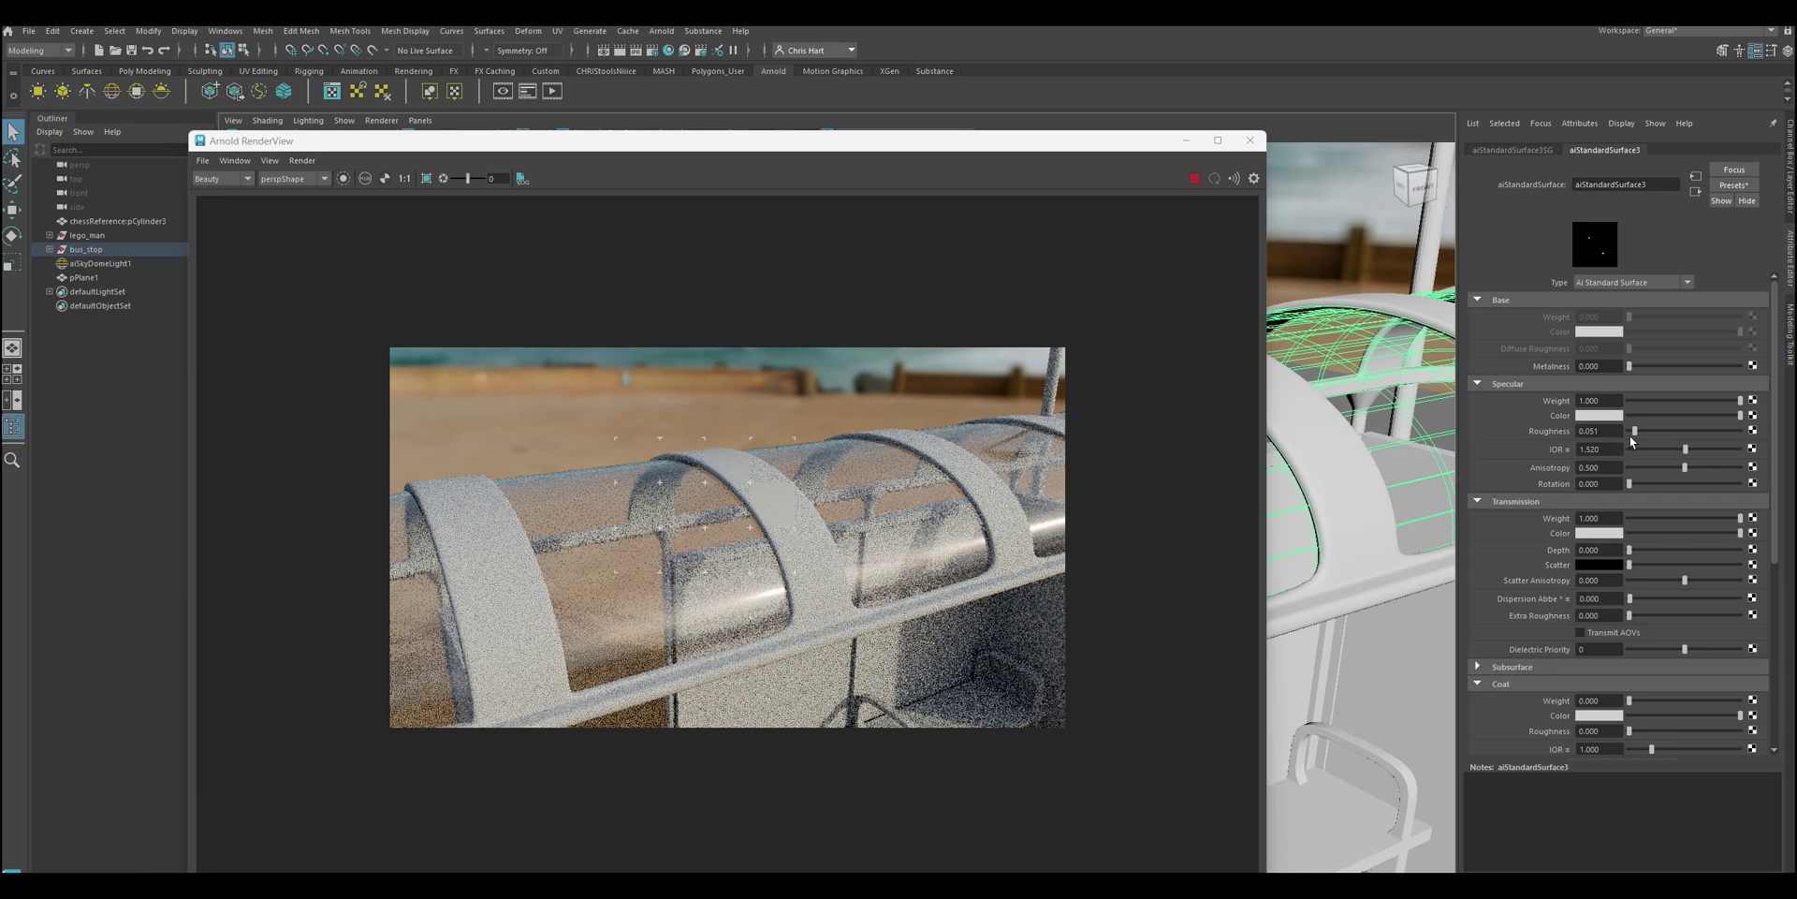
drag(1634, 430, 1648, 430)
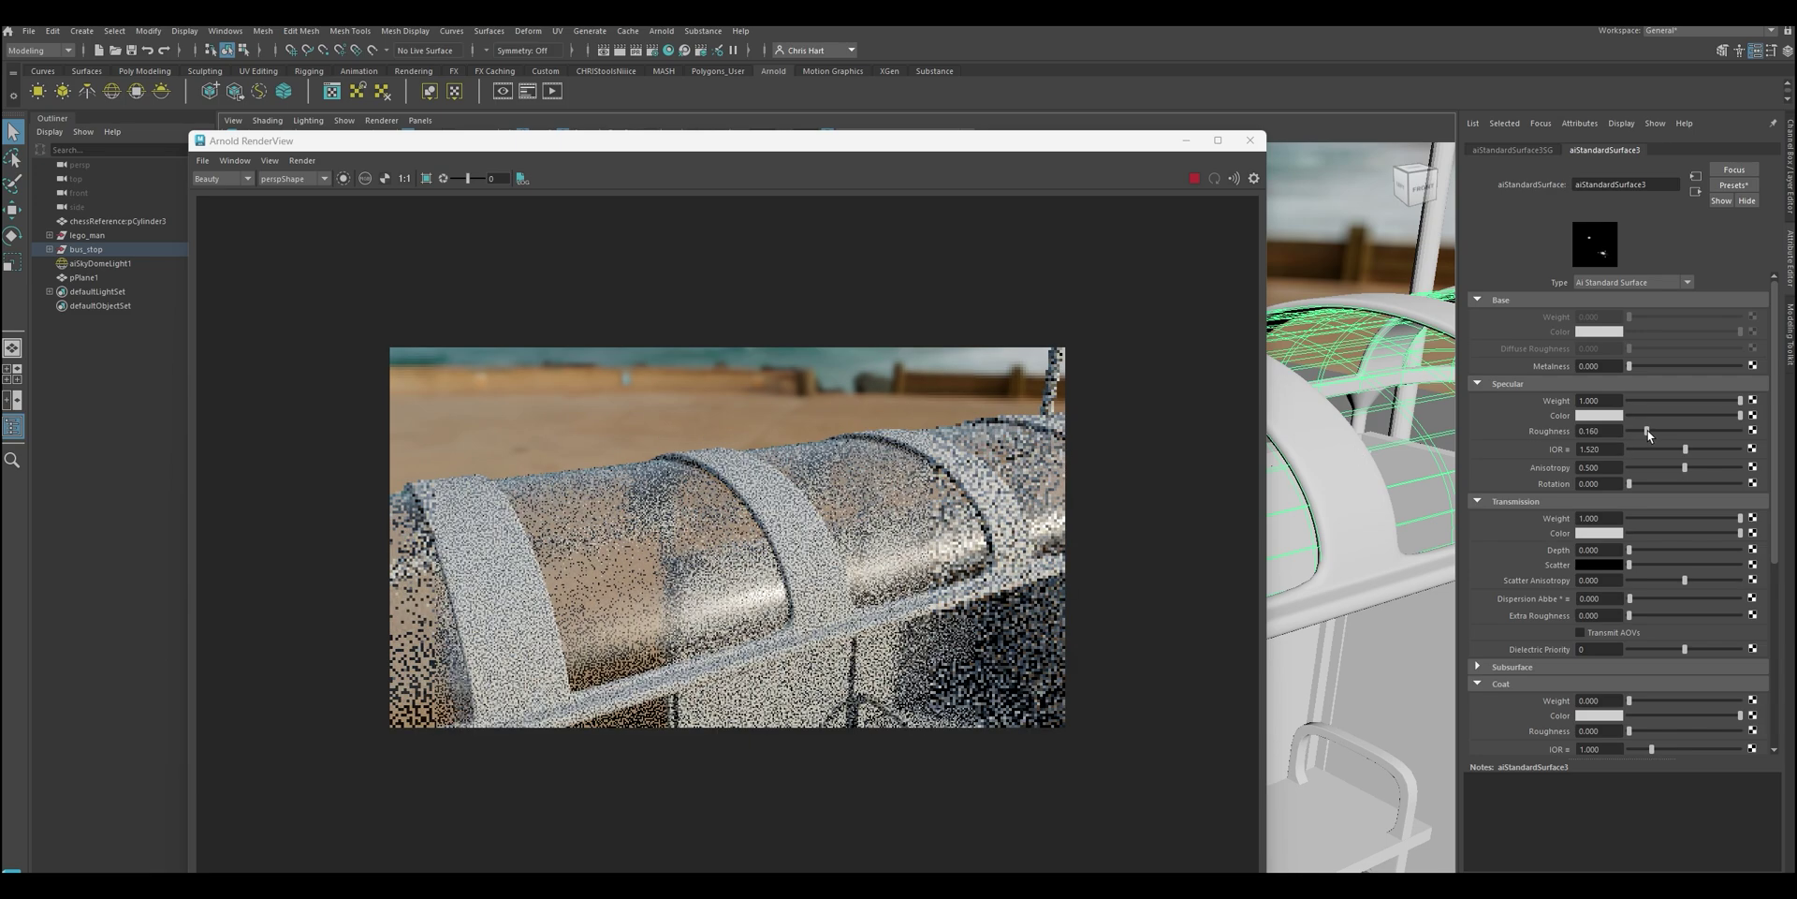
Assign a new Arnold aiStandardSurface material to the bus stop's end panel beside the bin
scroll(1395, 481, down, 5)
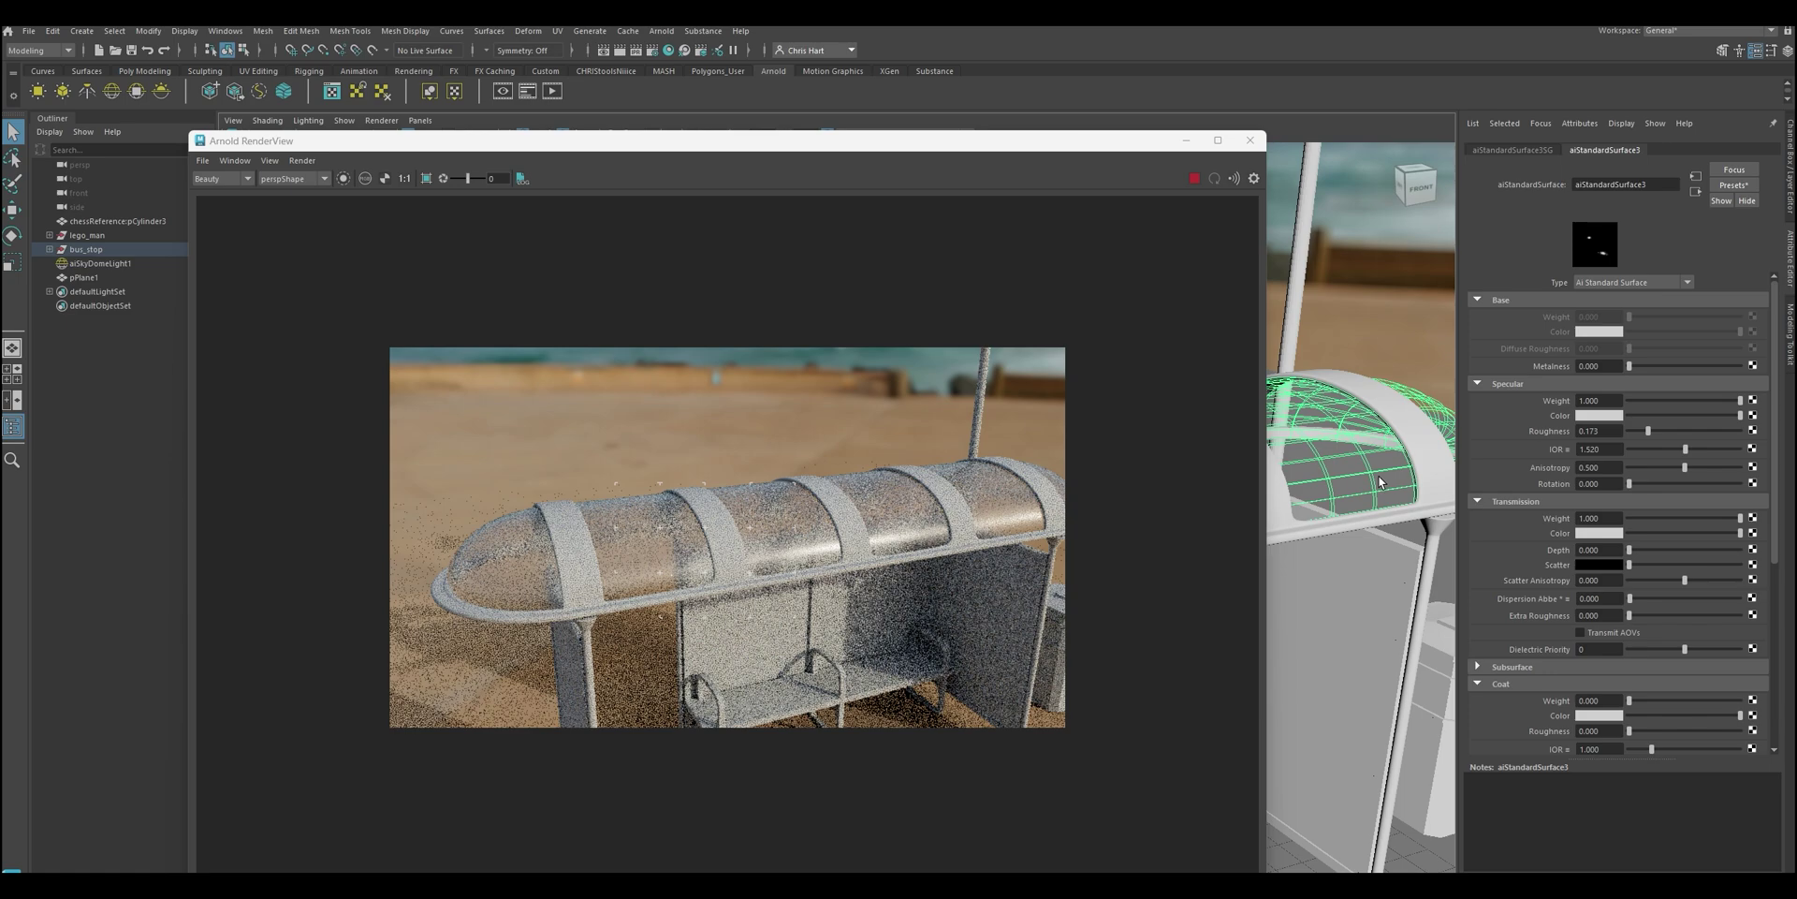
scroll(1380, 481, down, 3)
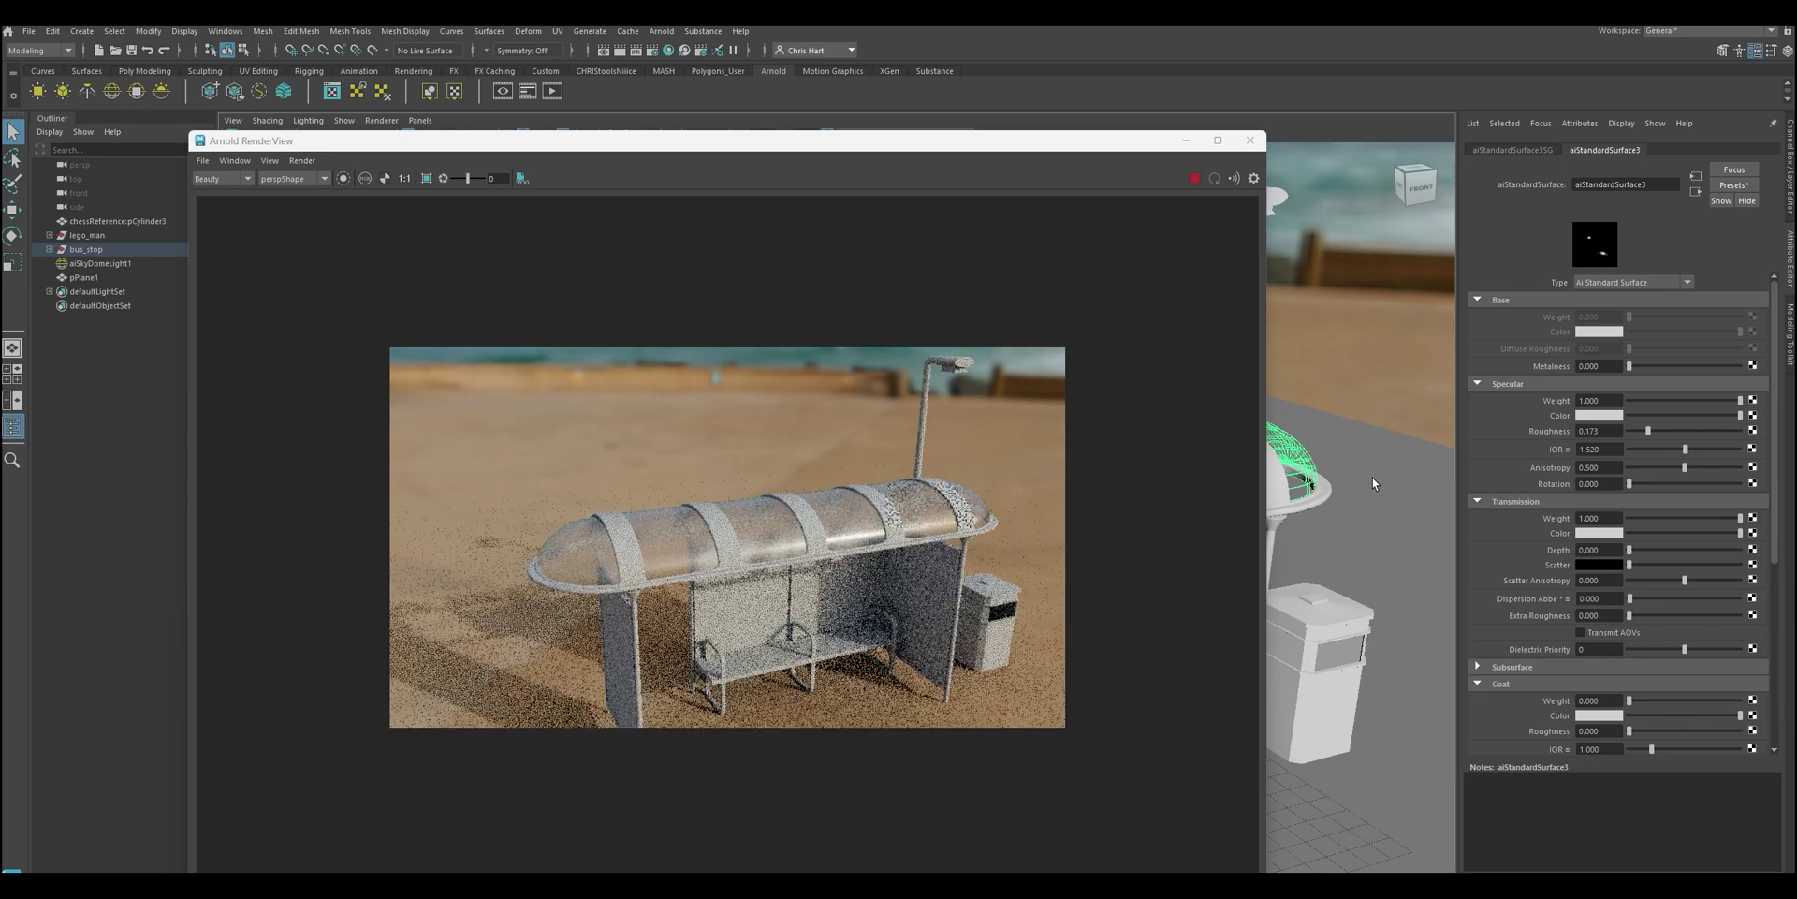
scroll(1373, 483, up, 5)
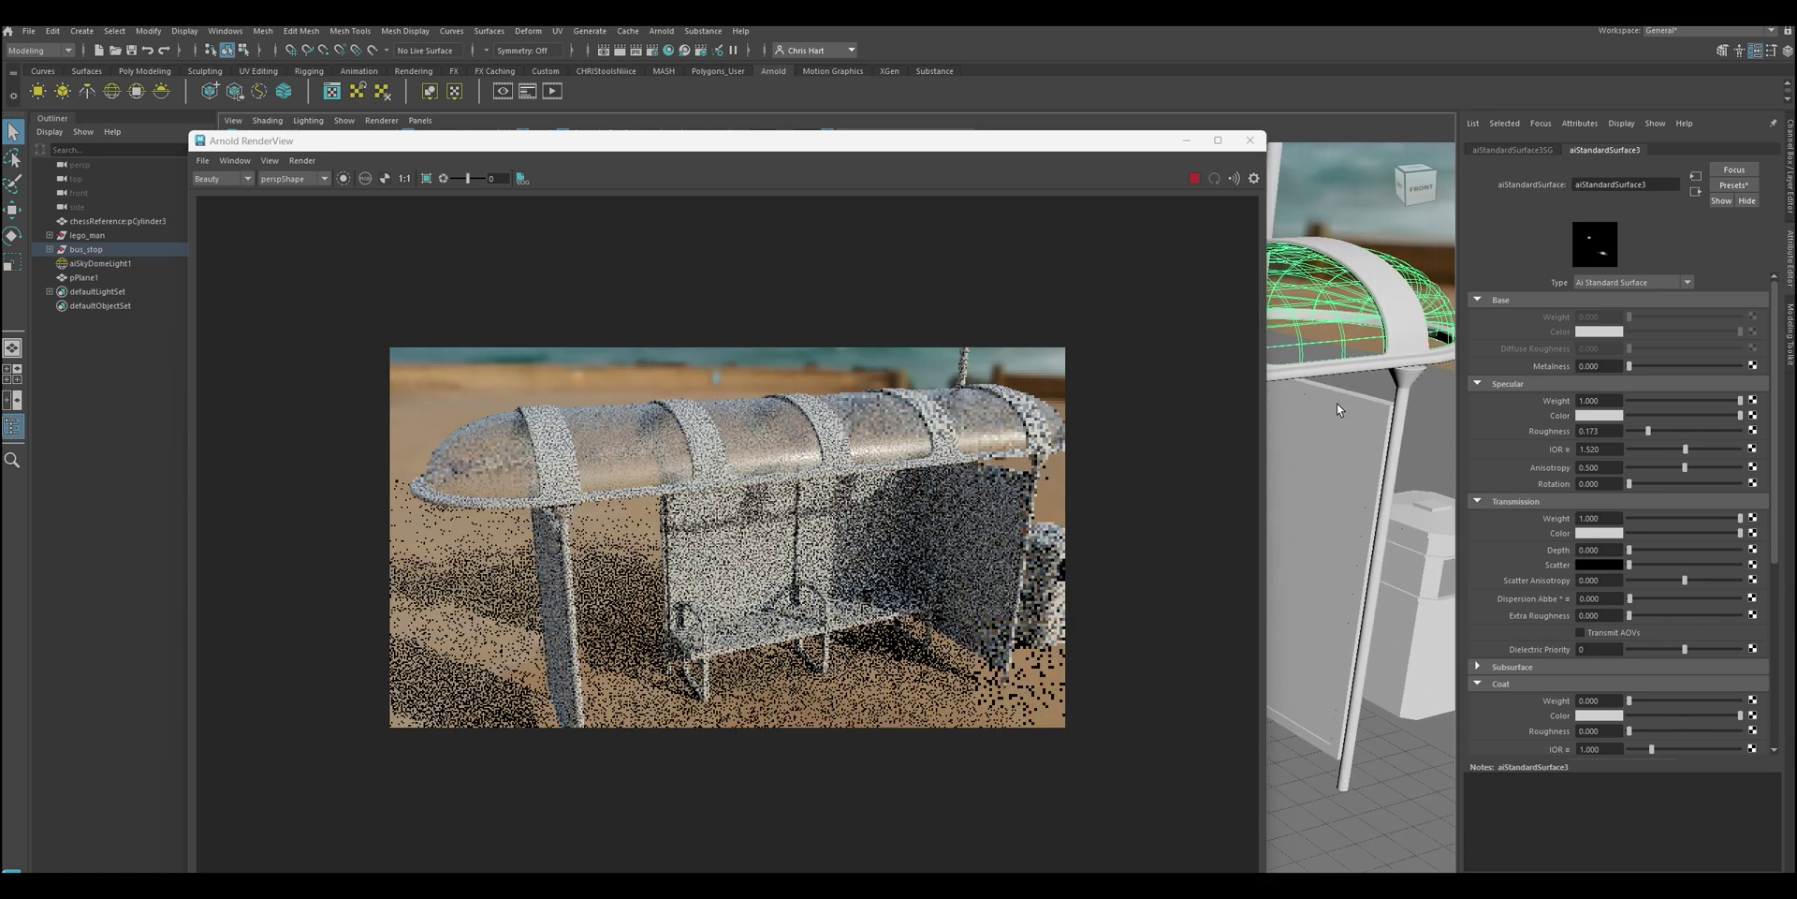
click(1339, 466)
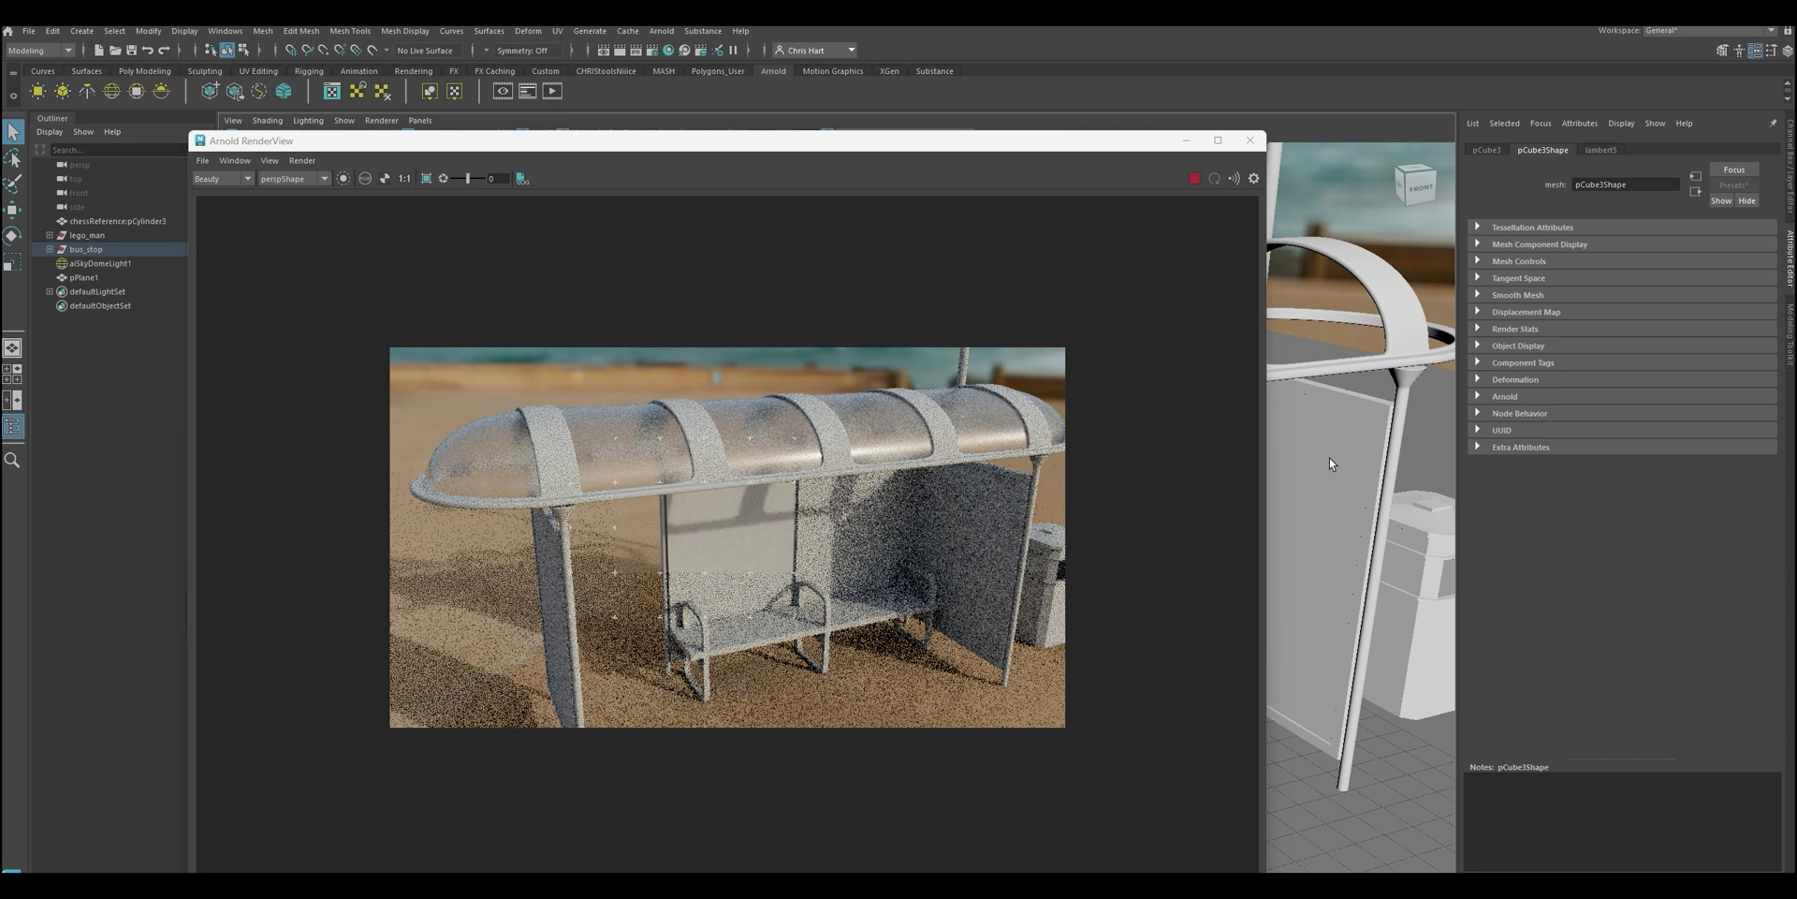
right_click(1330, 458)
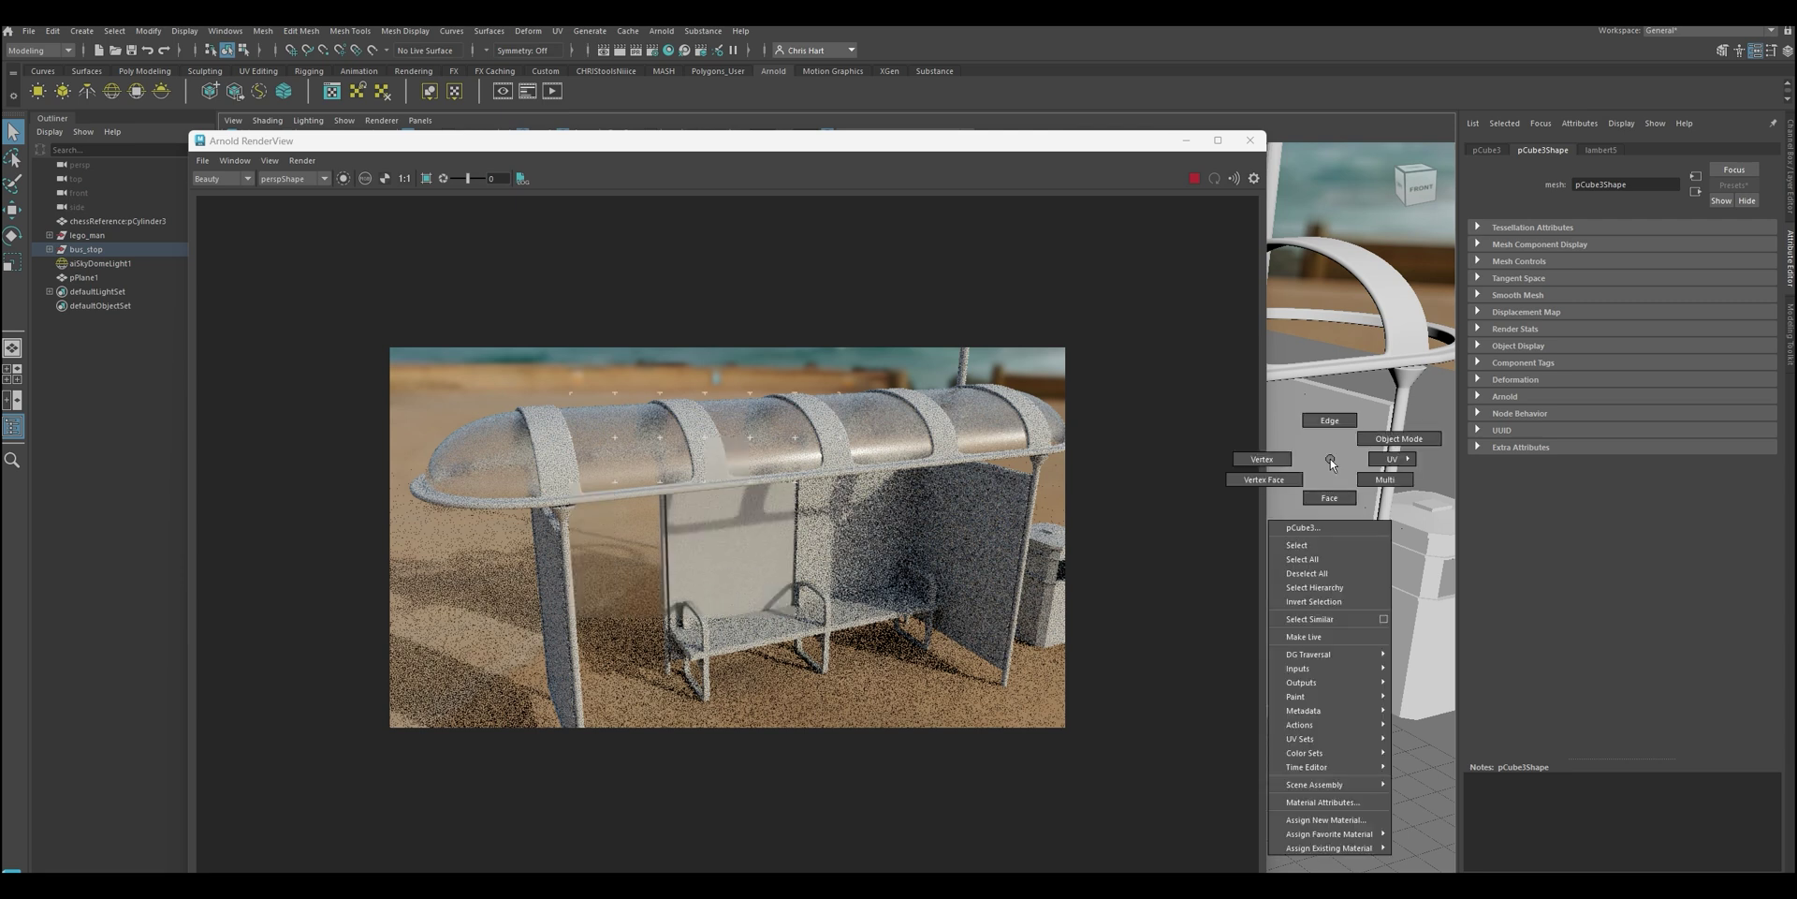
click(1325, 819)
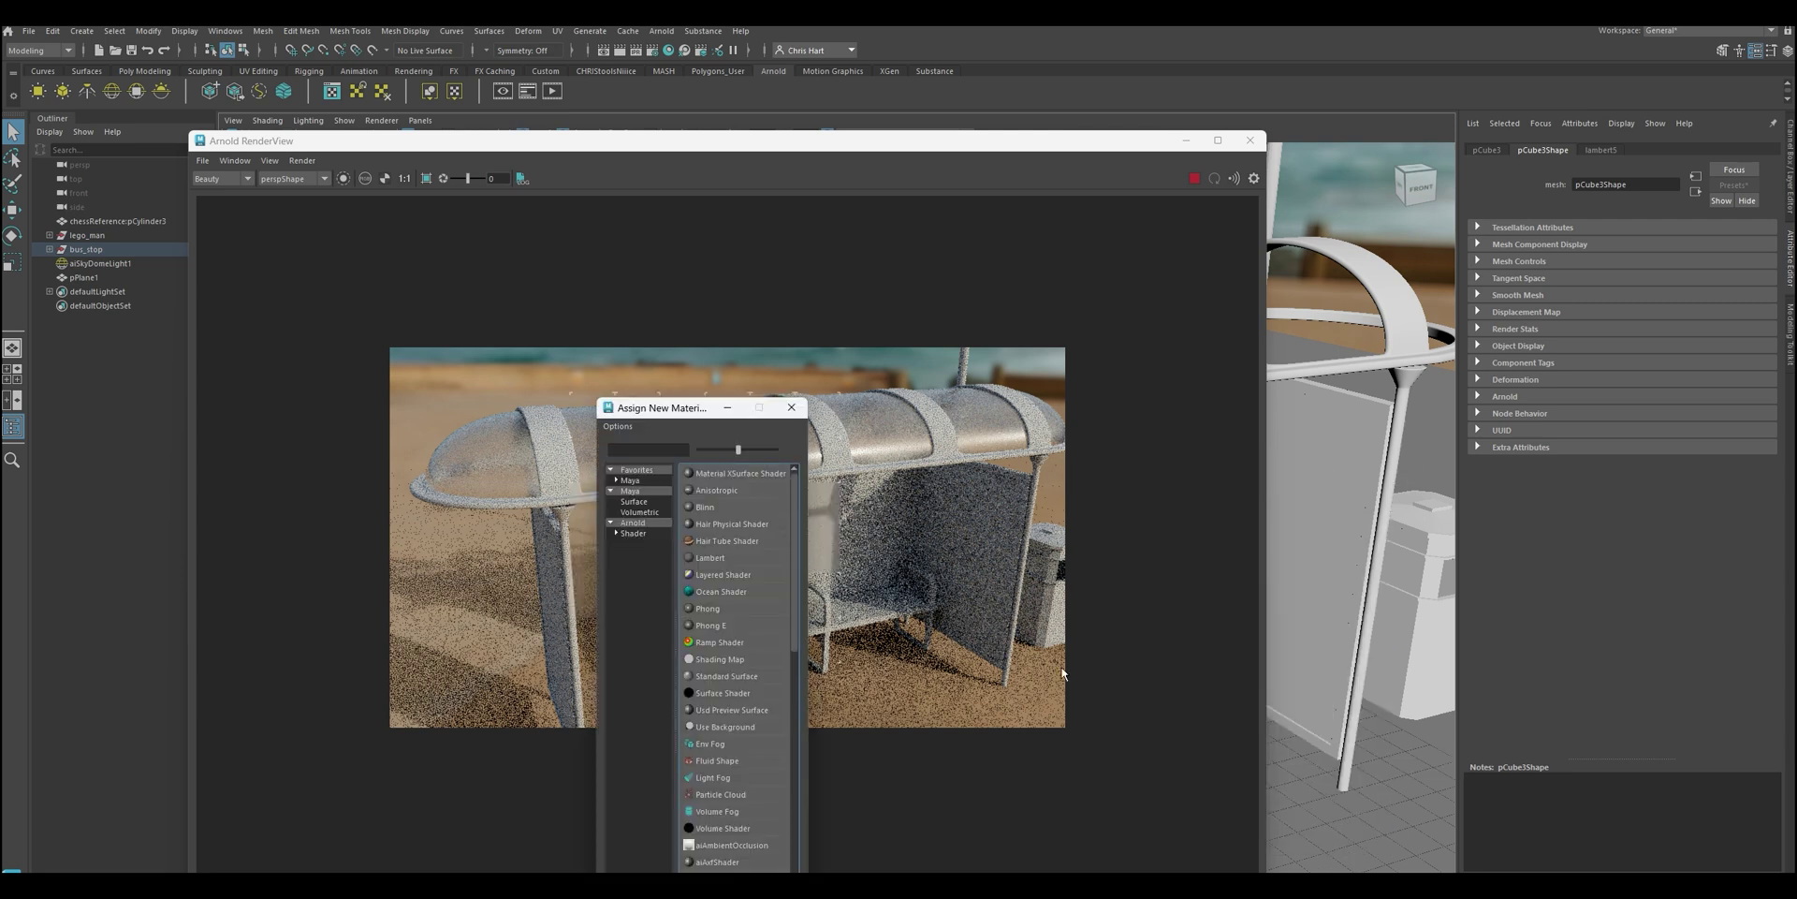
click(633, 533)
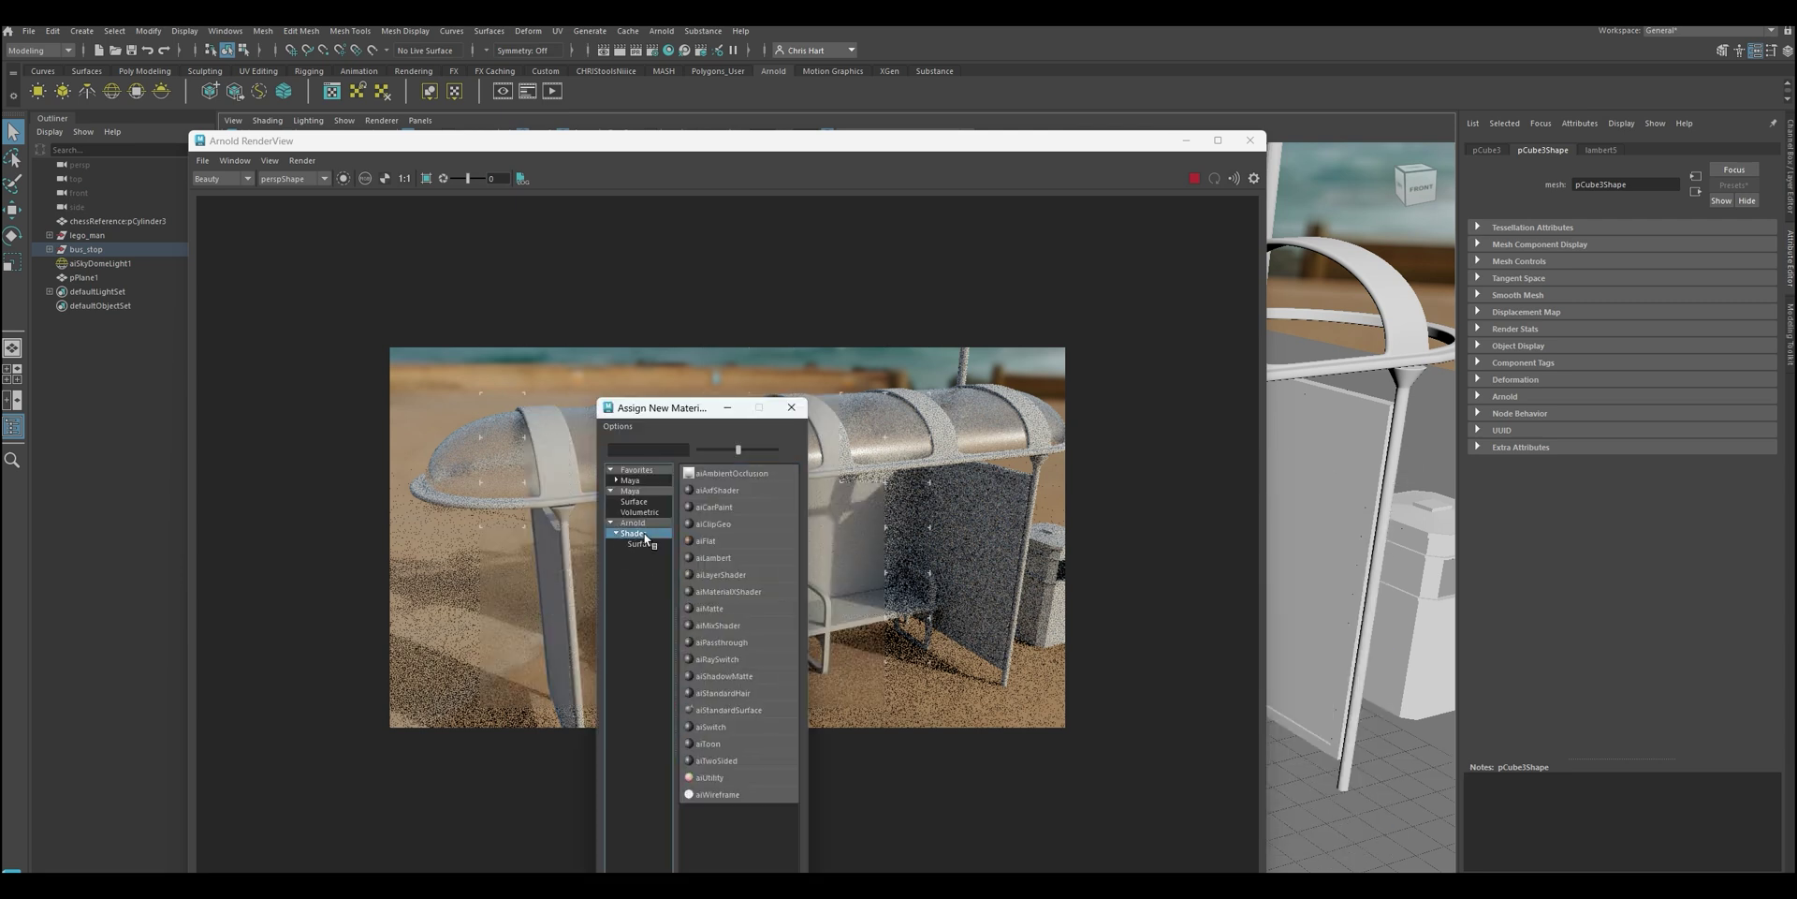
click(734, 710)
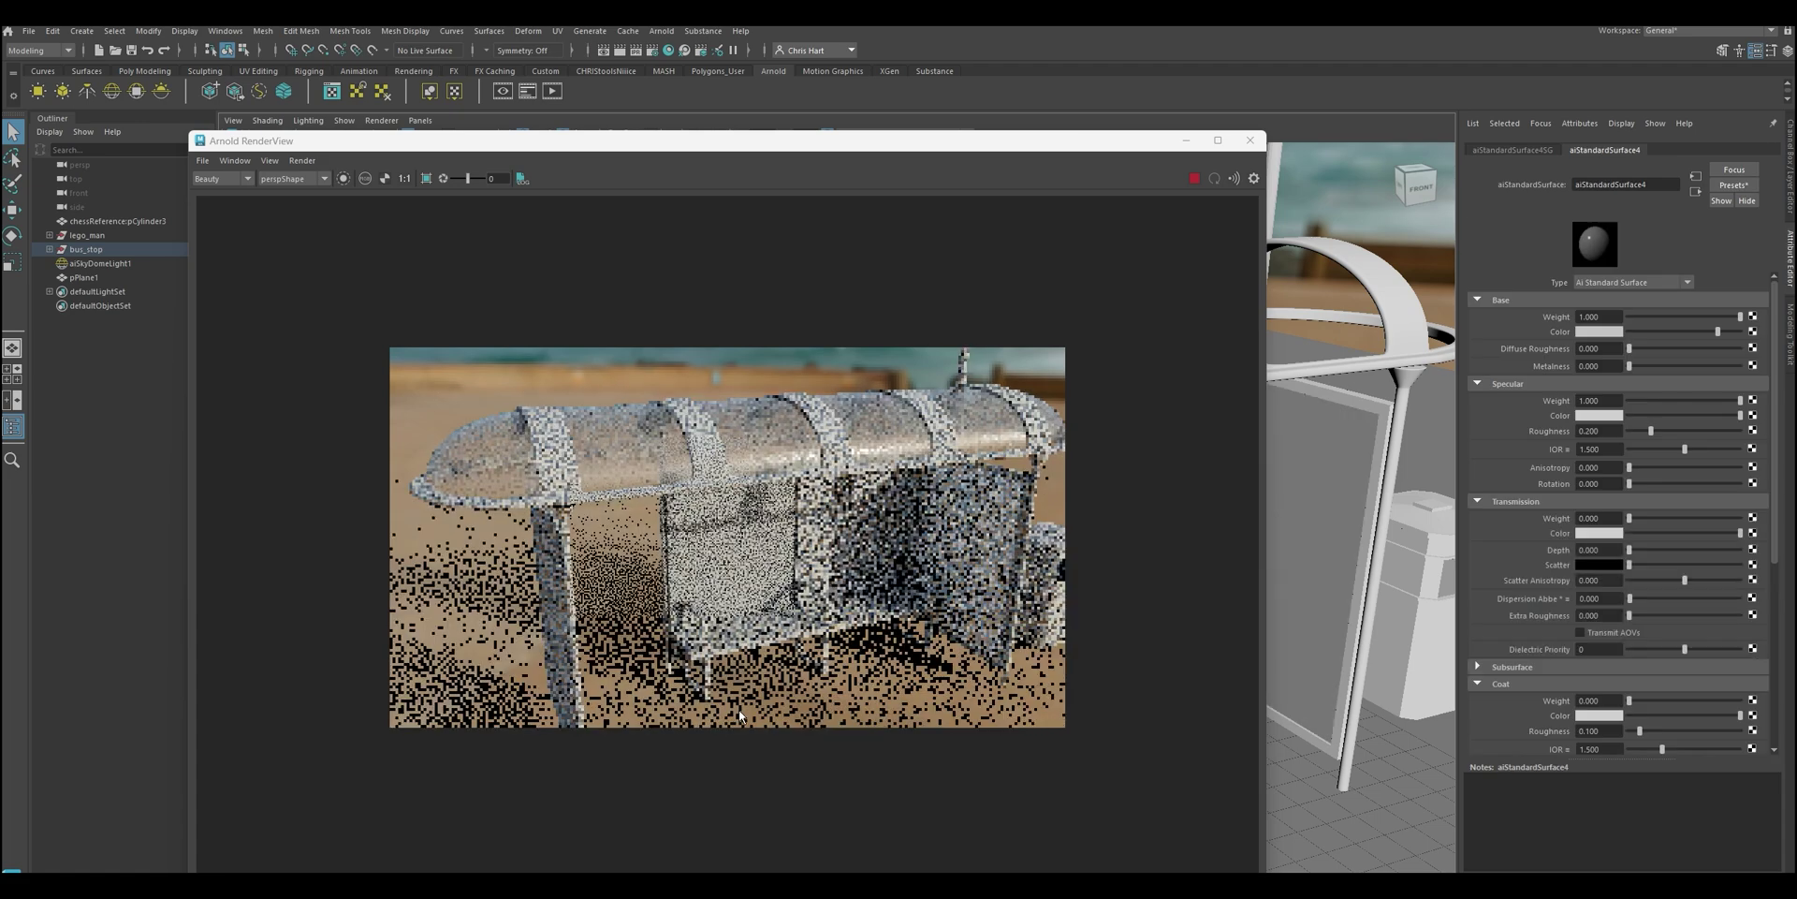
Replace the end panel material's settings with the Chrome preset and check the panel in the render
click(1748, 186)
mouse_move(1702, 339)
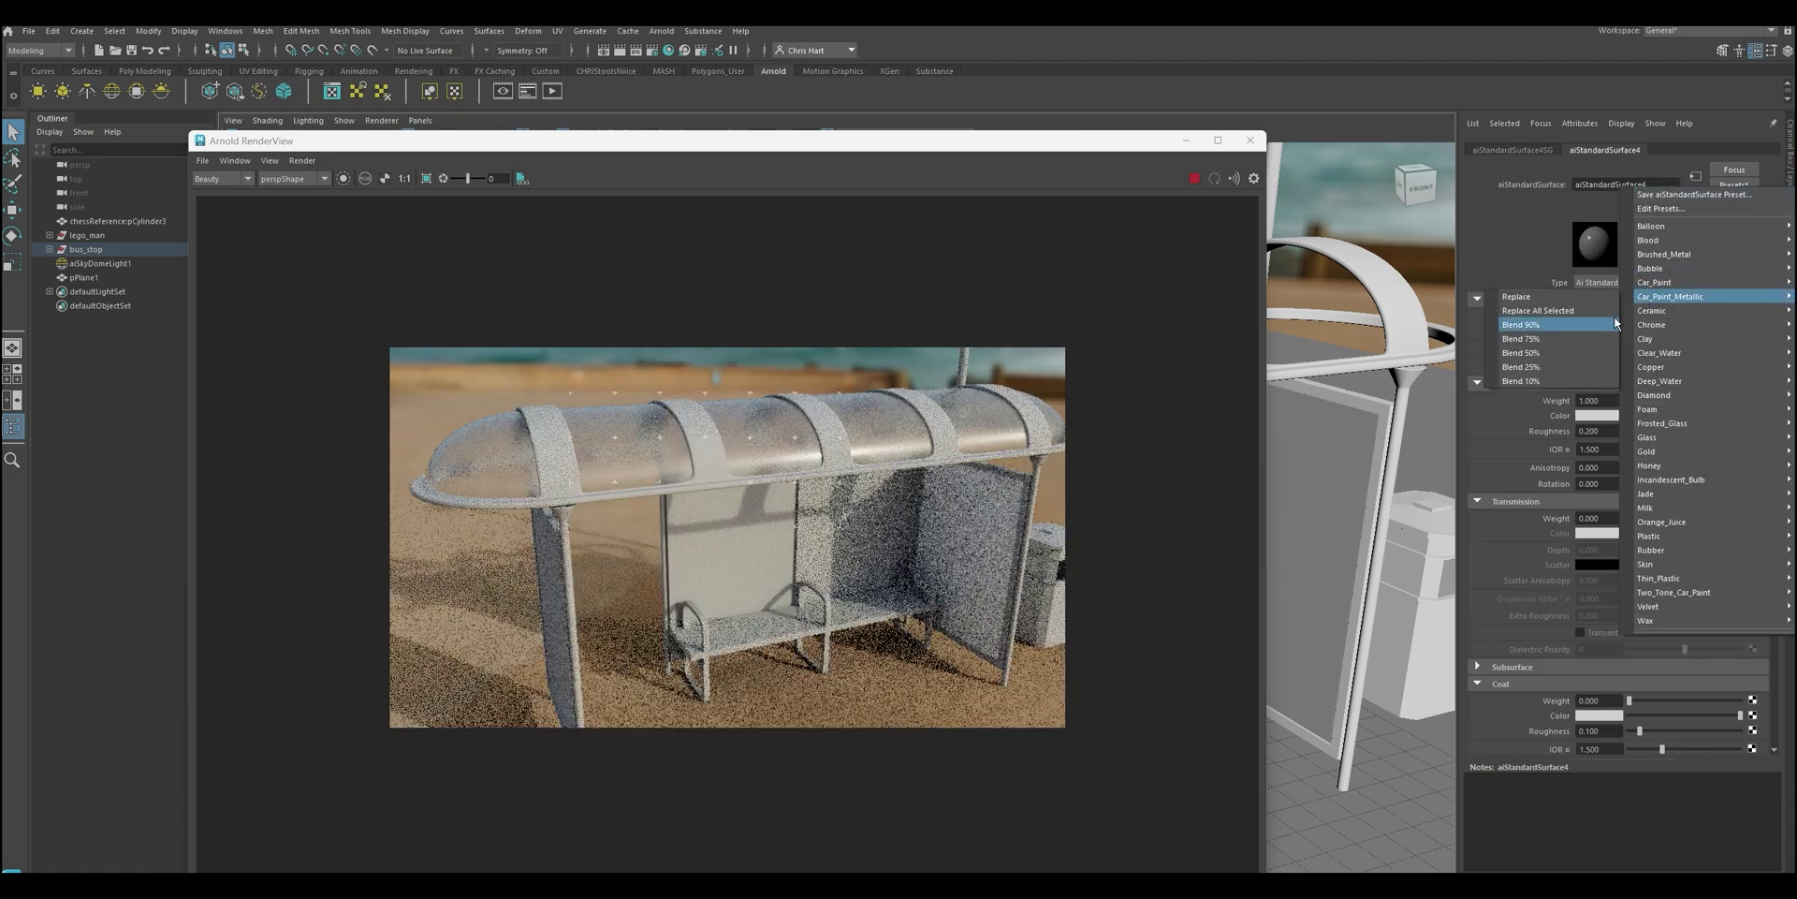
click(1526, 325)
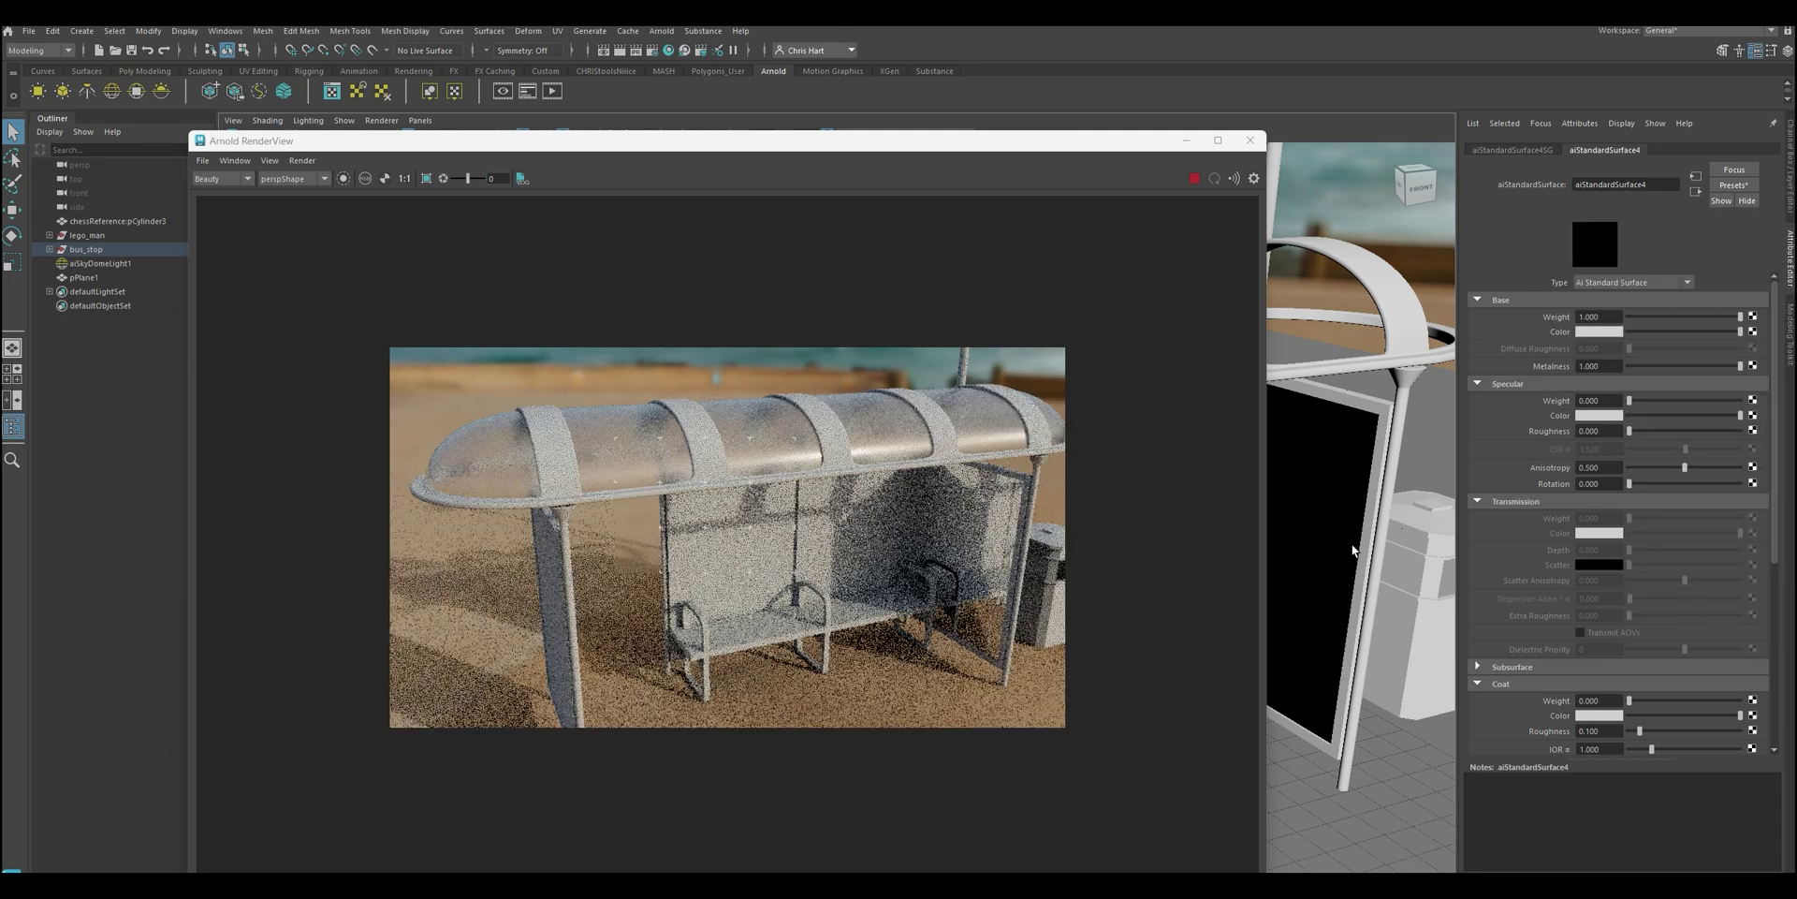
alt+drag(1352, 550, 1358, 559)
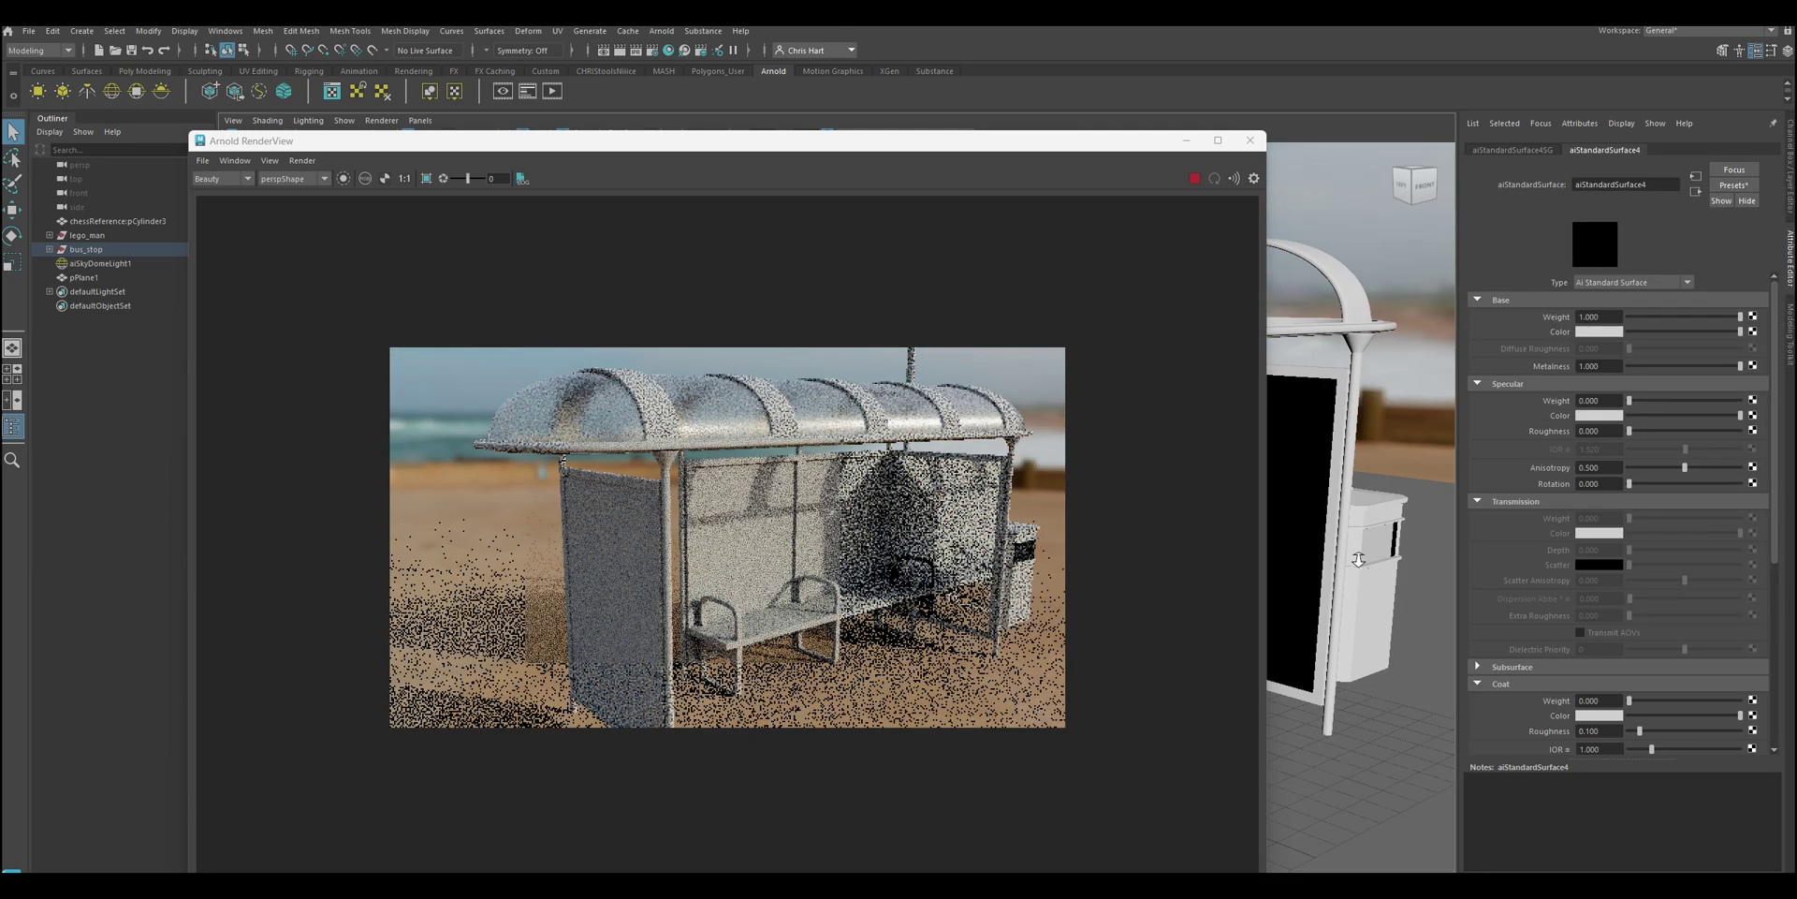
alt+right_drag(1358, 558, 1605, 562)
alt+middle_drag(1360, 497, 1208, 499)
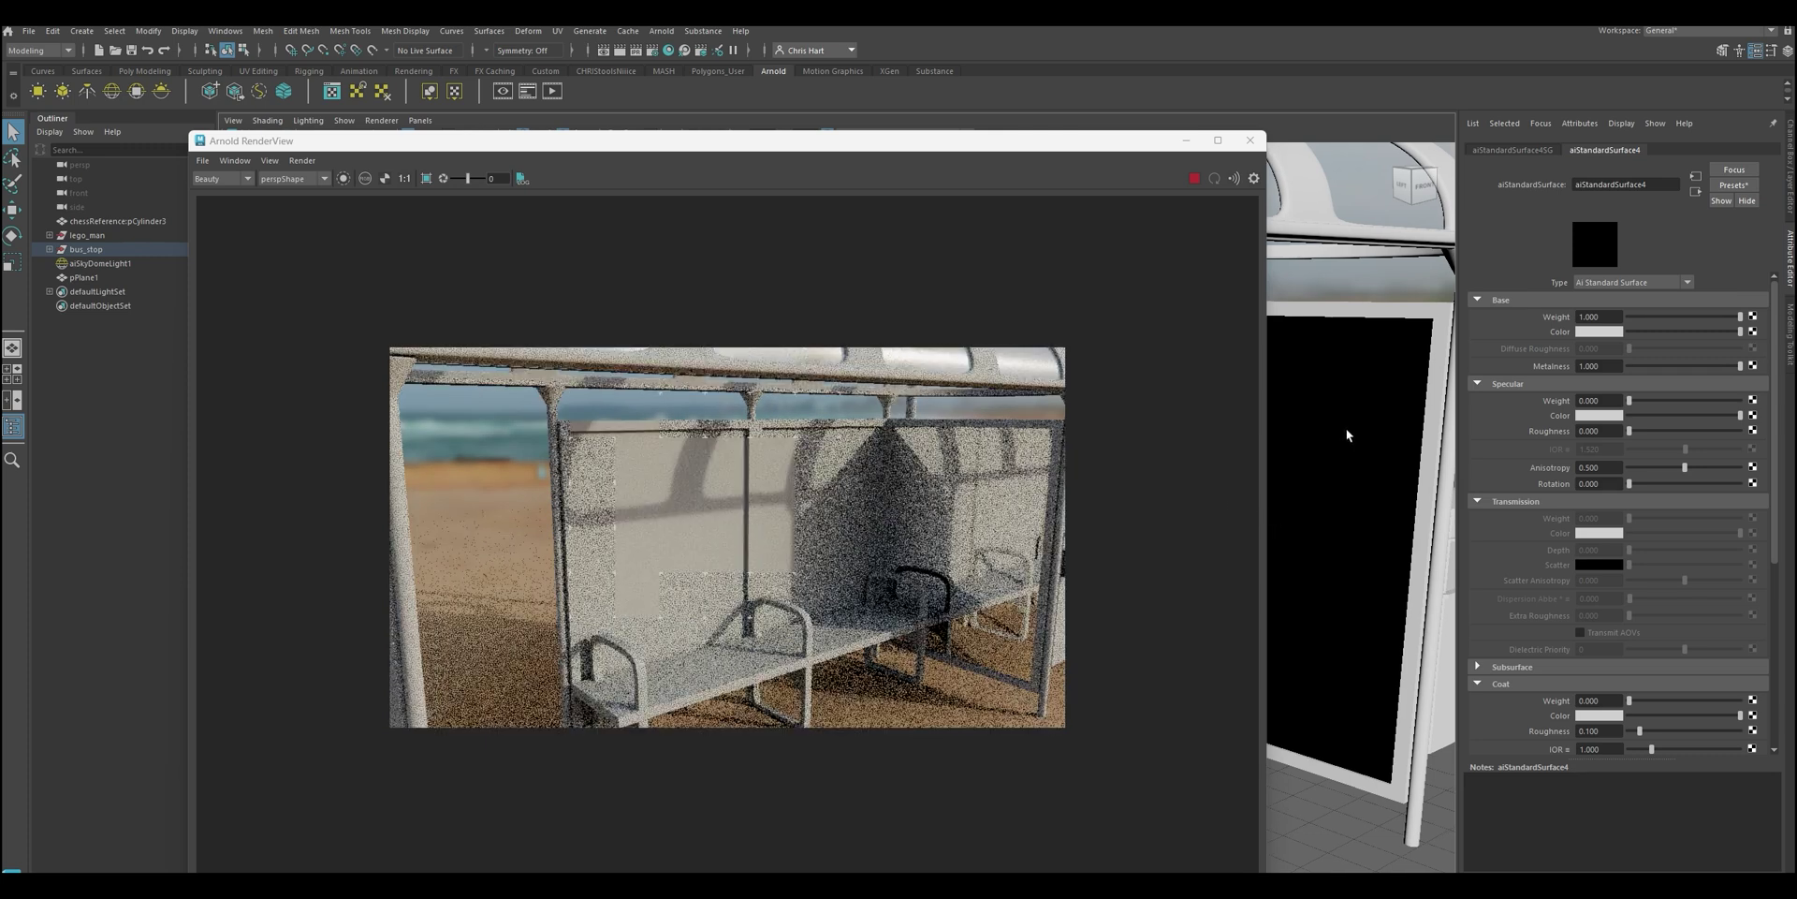
Raise the specular roughness of the bus stop end panel's chrome material to 0.269
click(1341, 476)
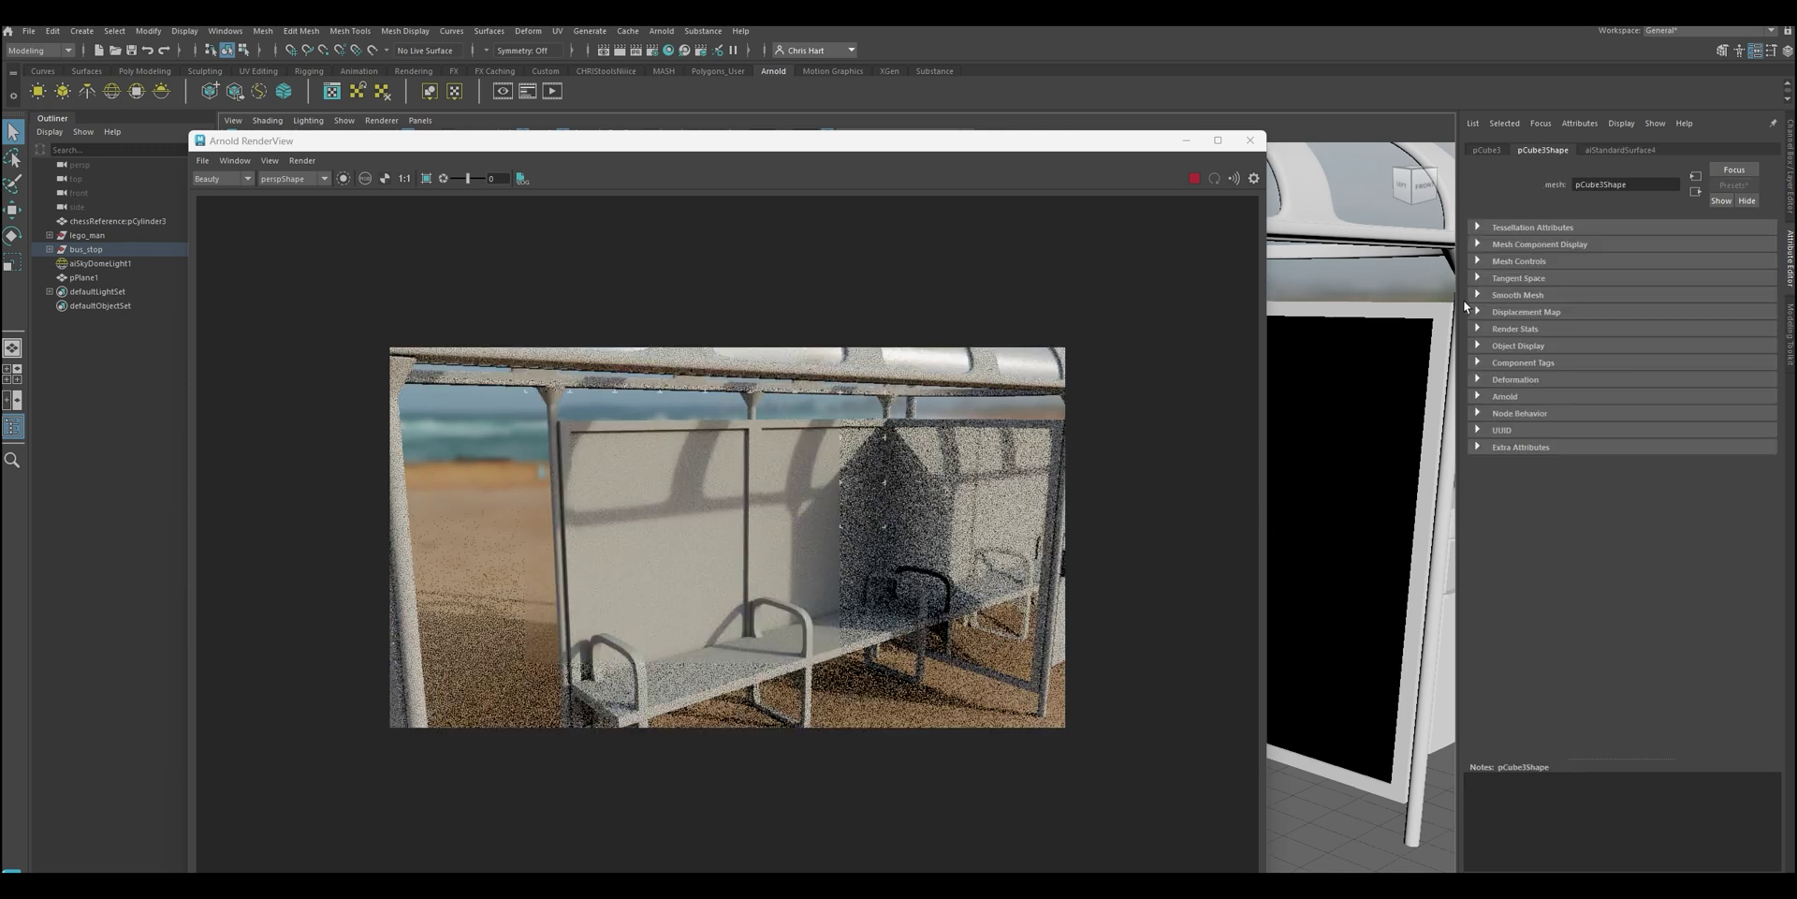
click(1614, 149)
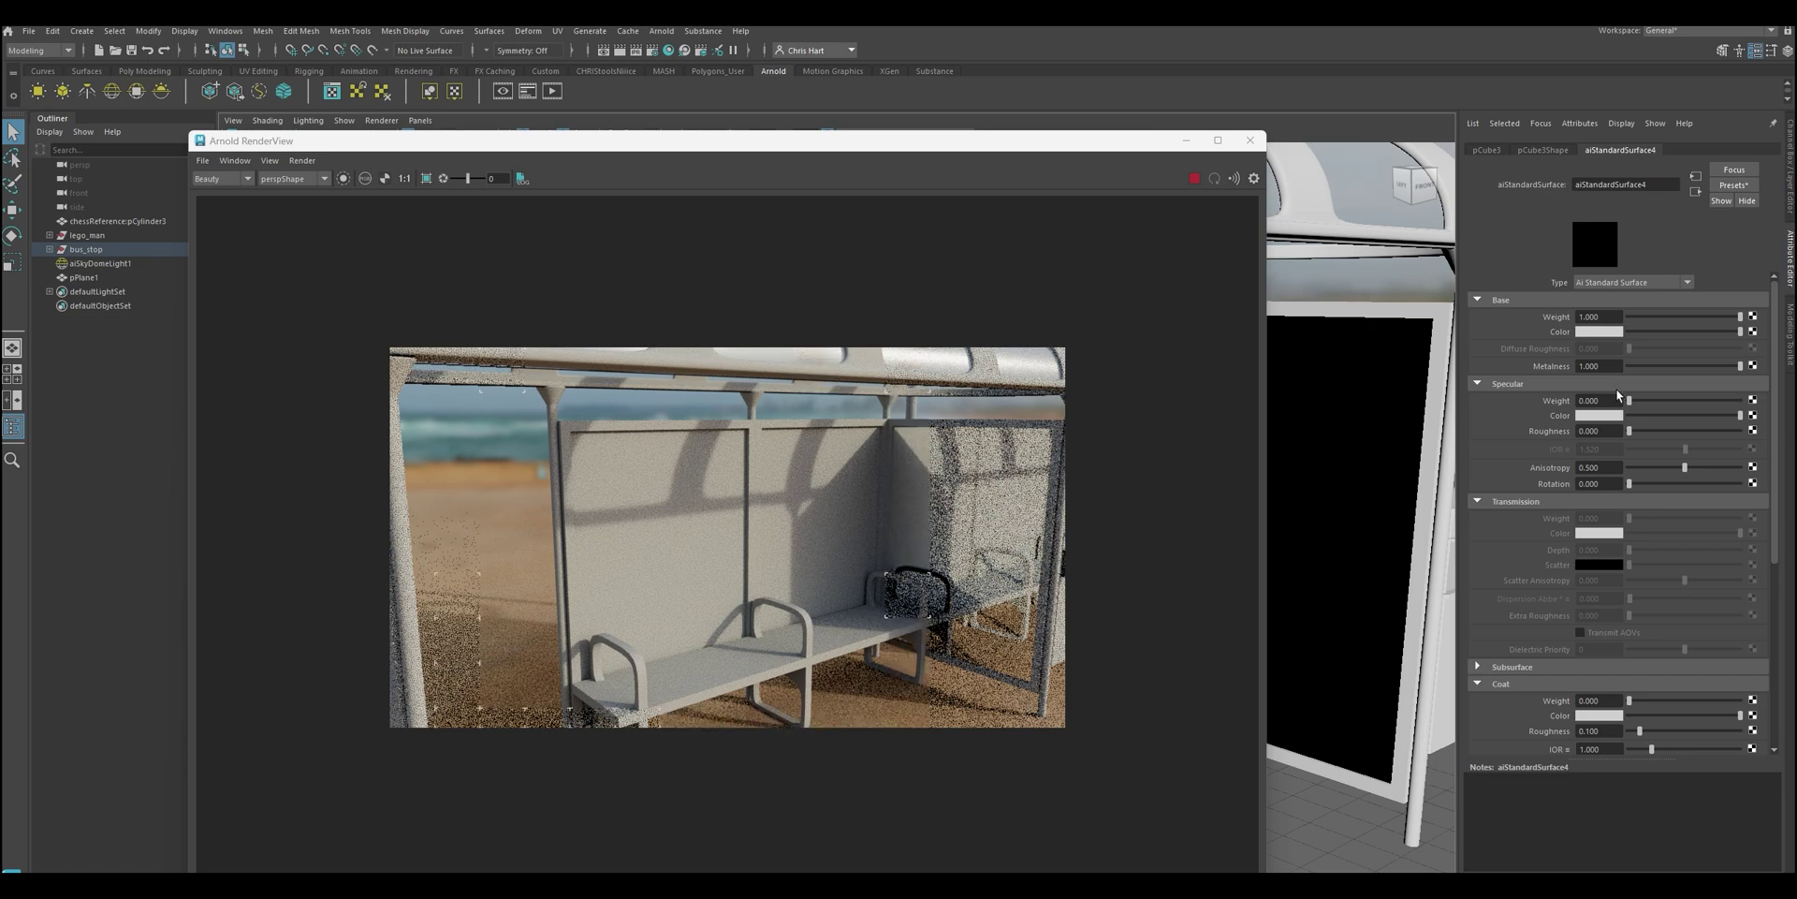
mouse_move(1739, 366)
mouse_down()
mouse_move(1693, 363)
mouse_move(1743, 365)
mouse_up()
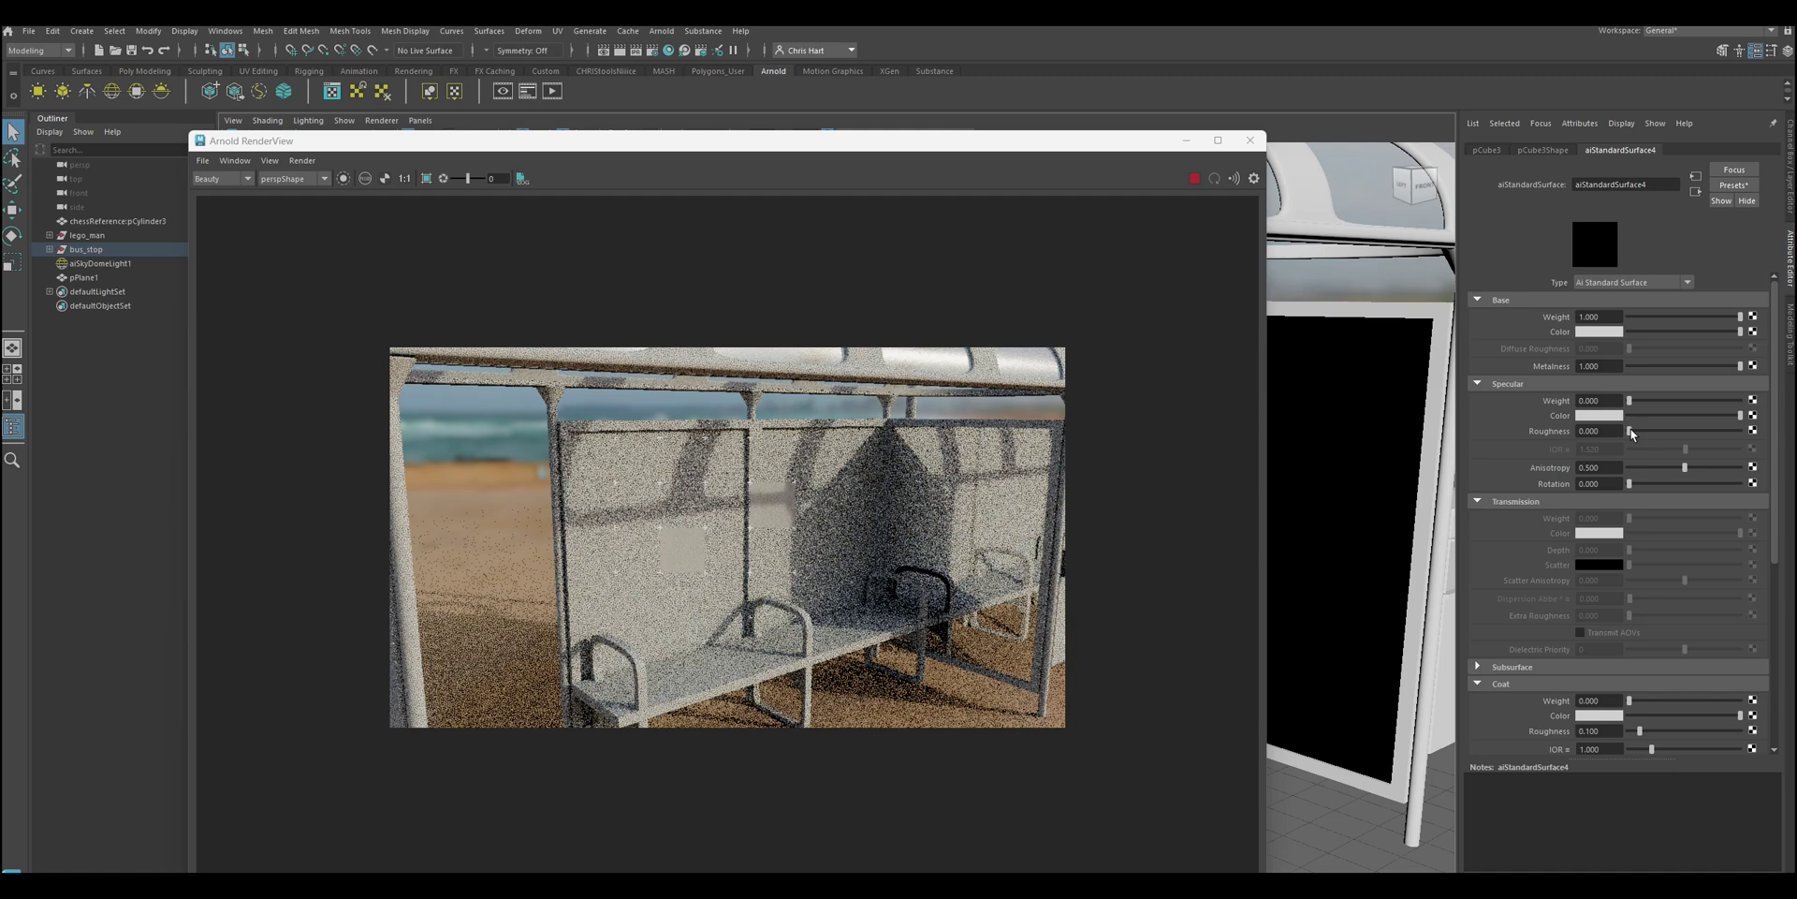
drag(1631, 429, 1659, 430)
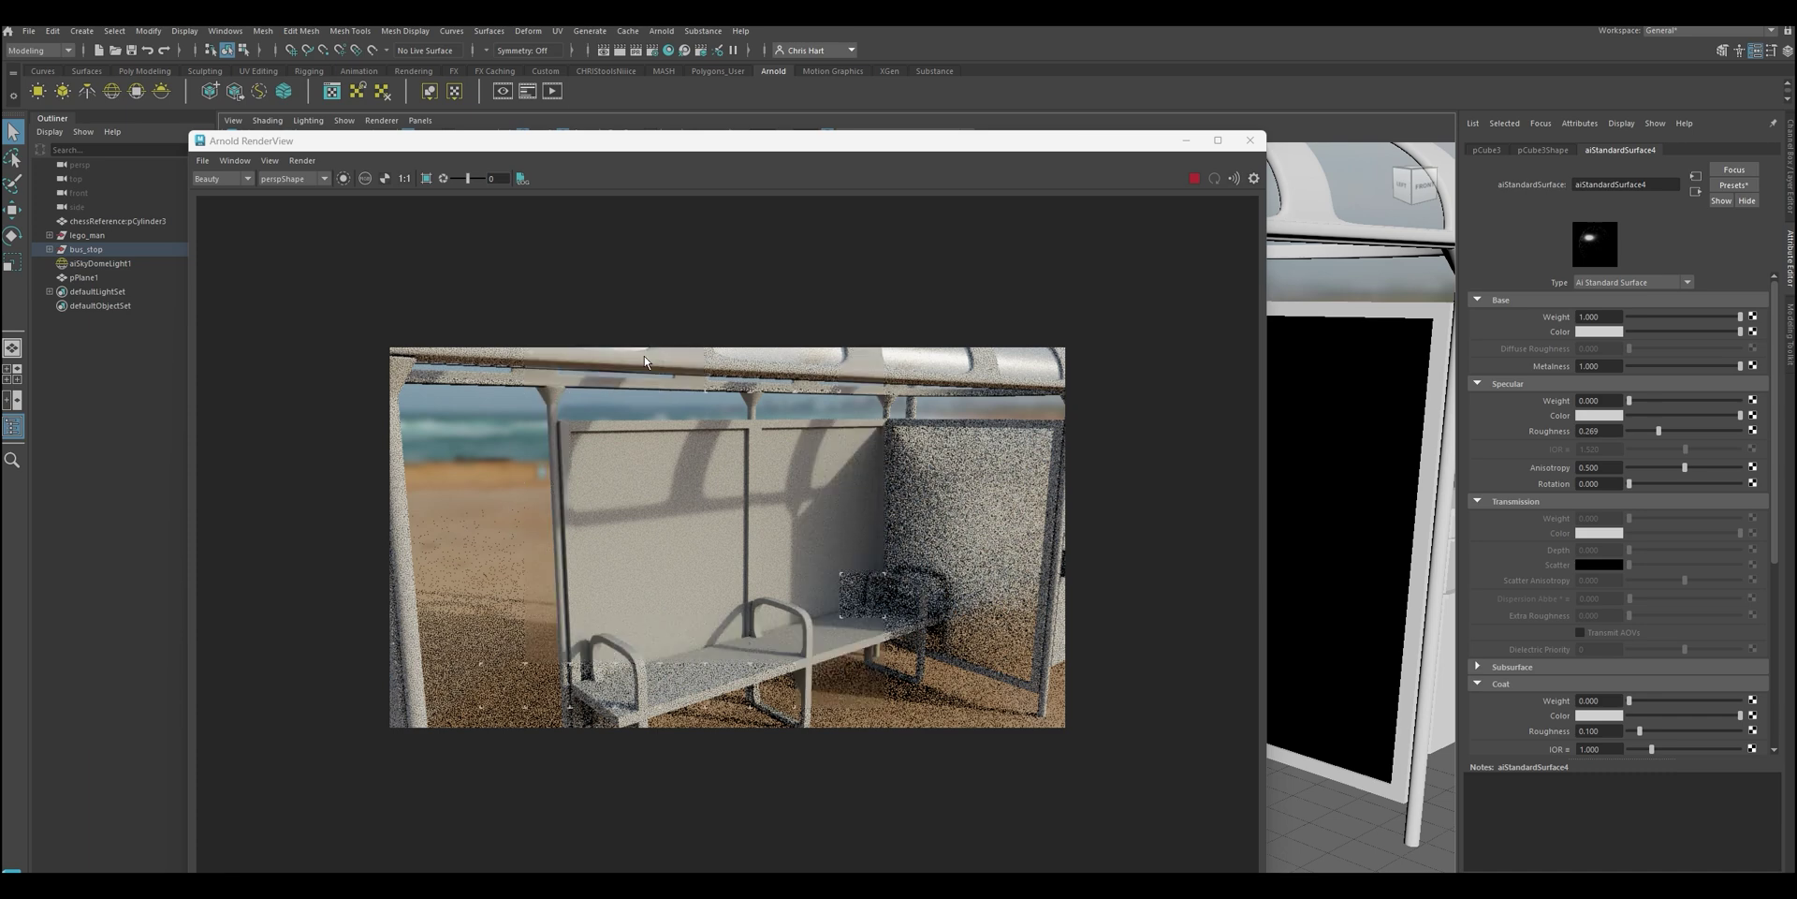
Switch the Arnold render device from CPU to GPU in the render settings
click(650, 52)
click(1067, 324)
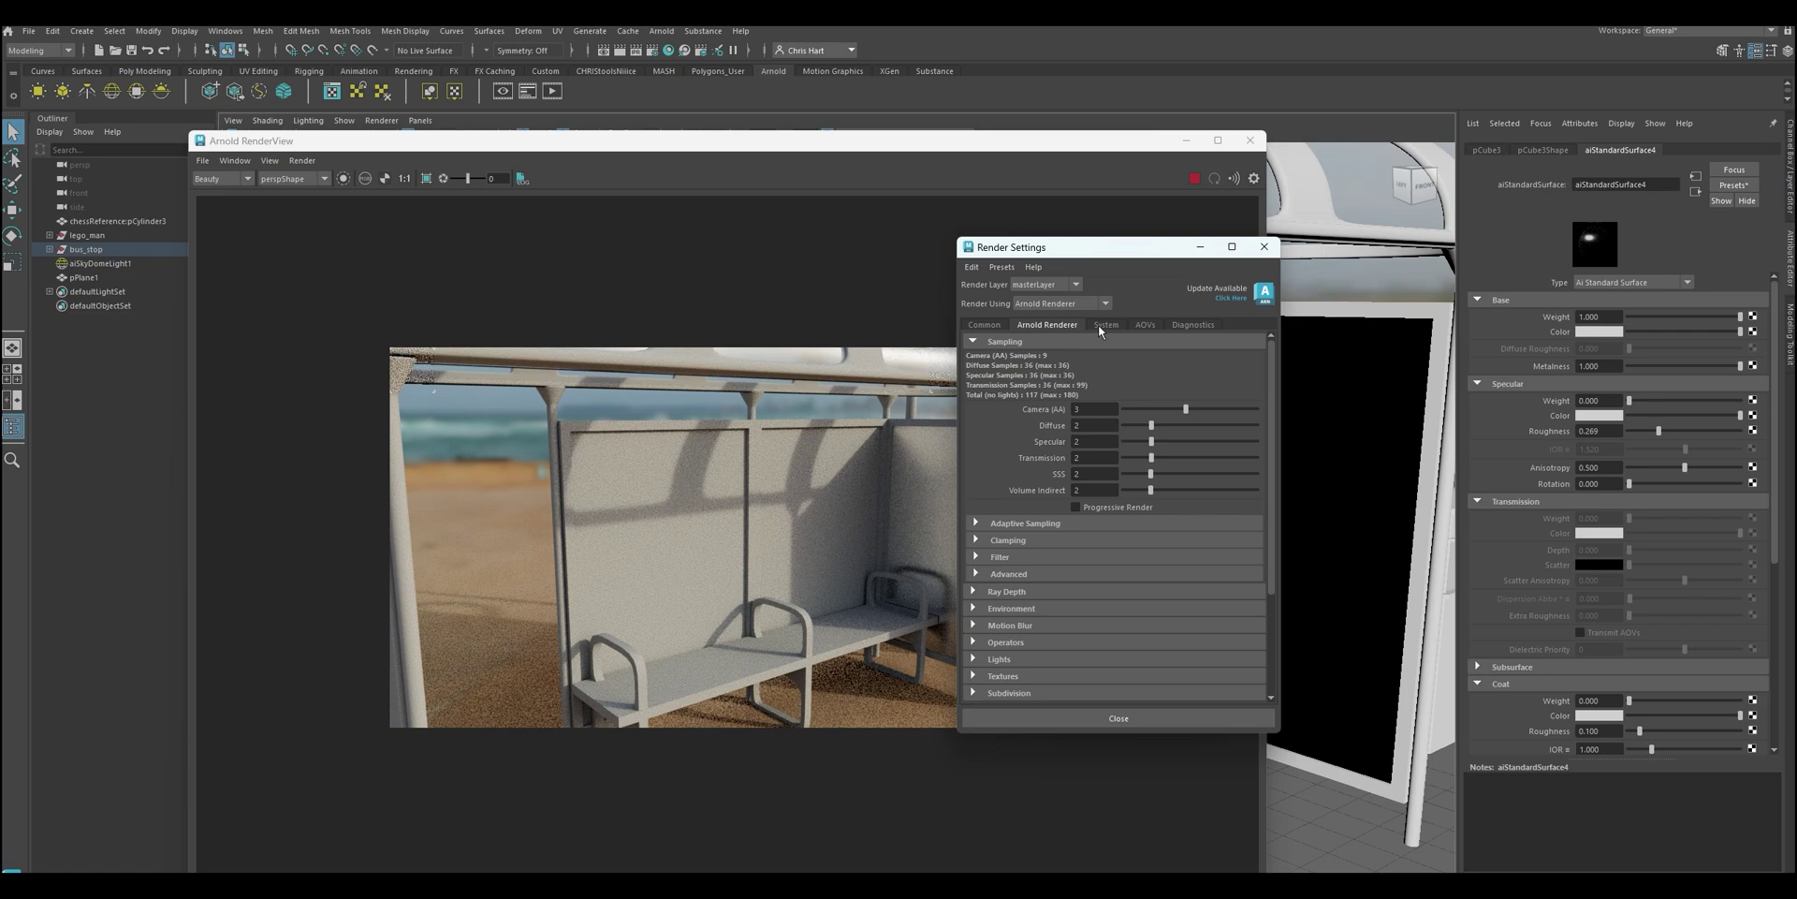
click(1102, 326)
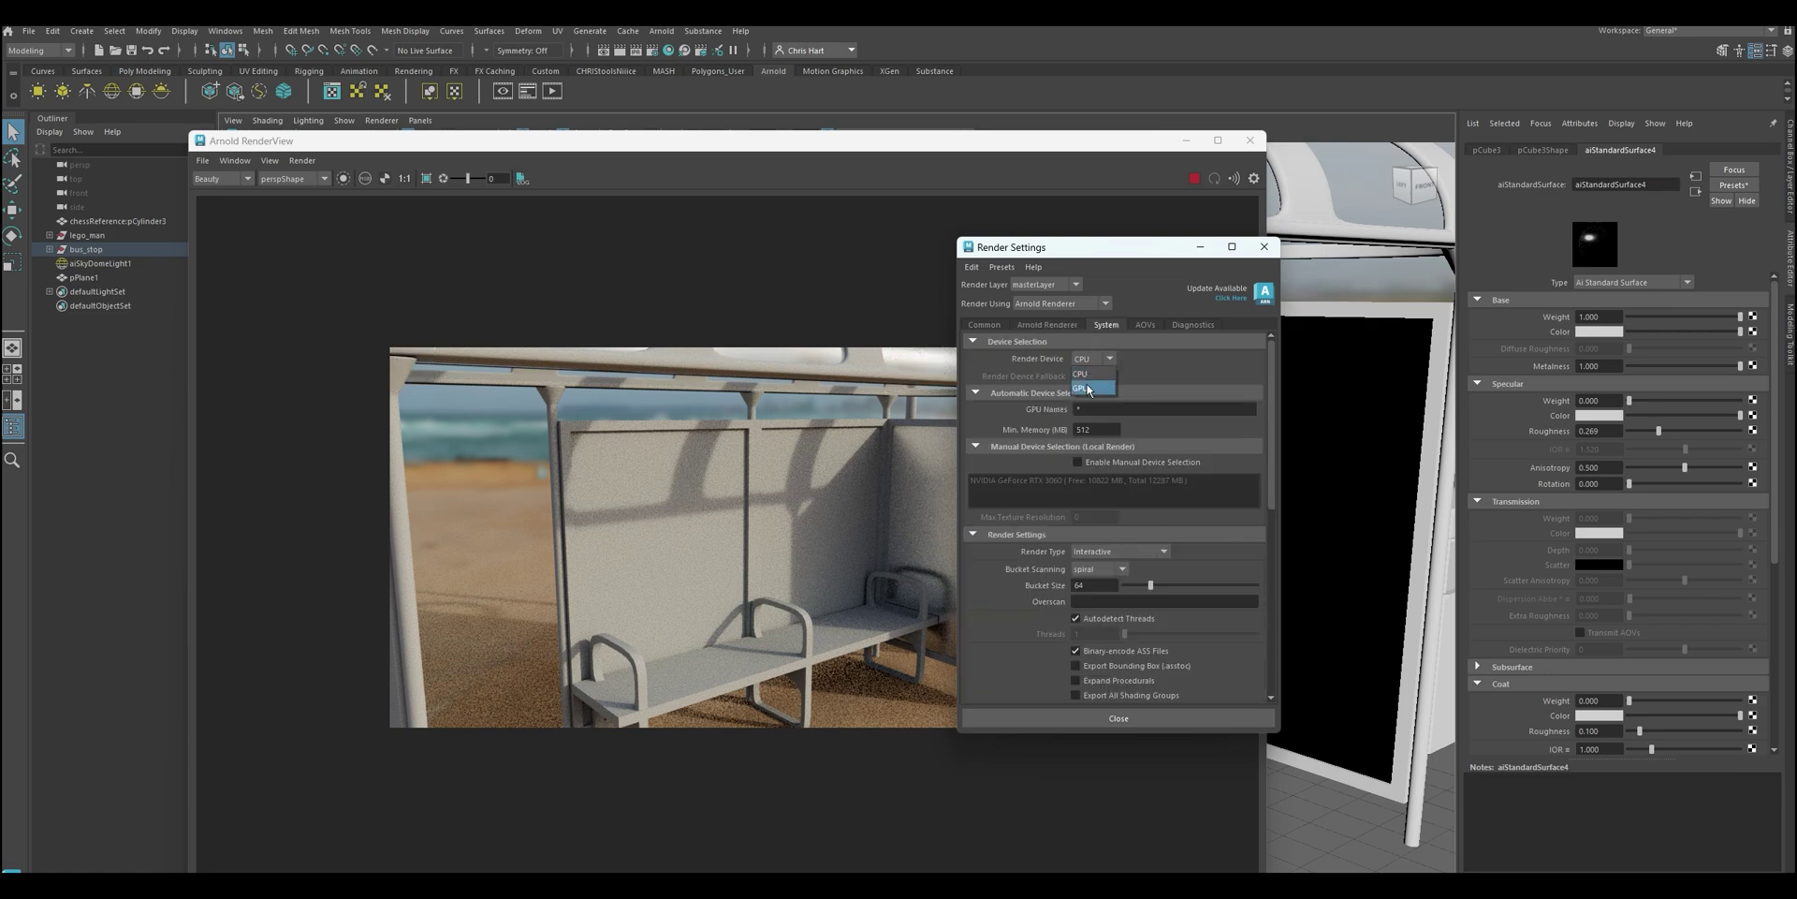
click(1082, 387)
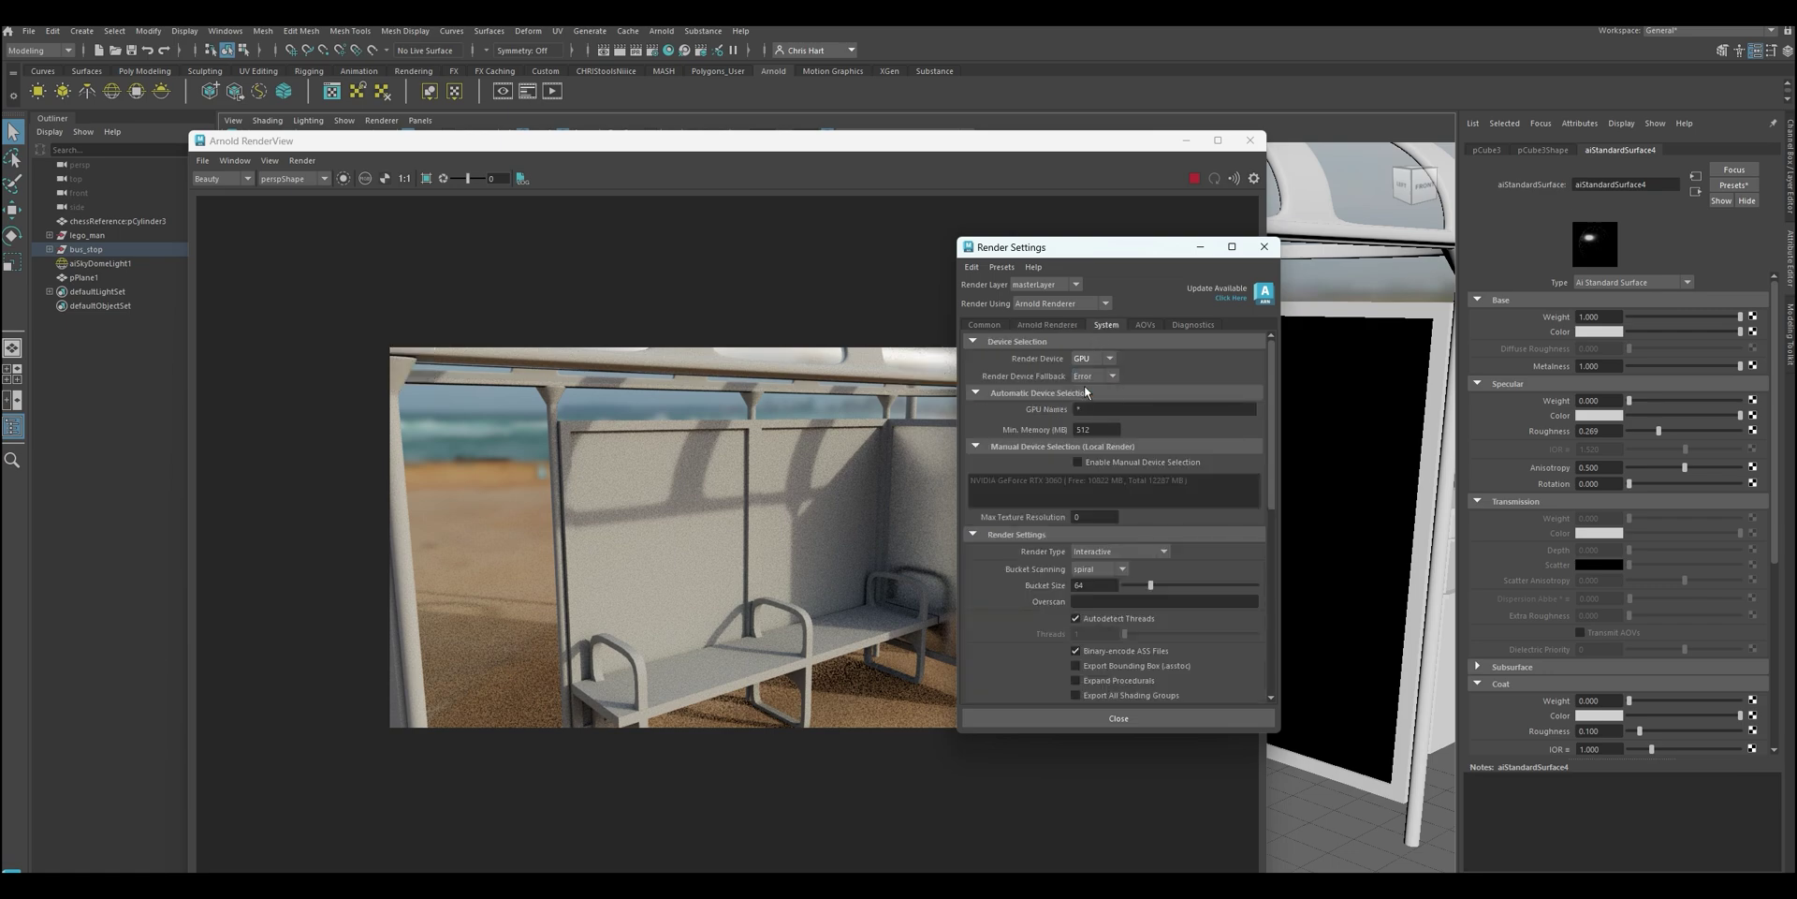
click(1263, 247)
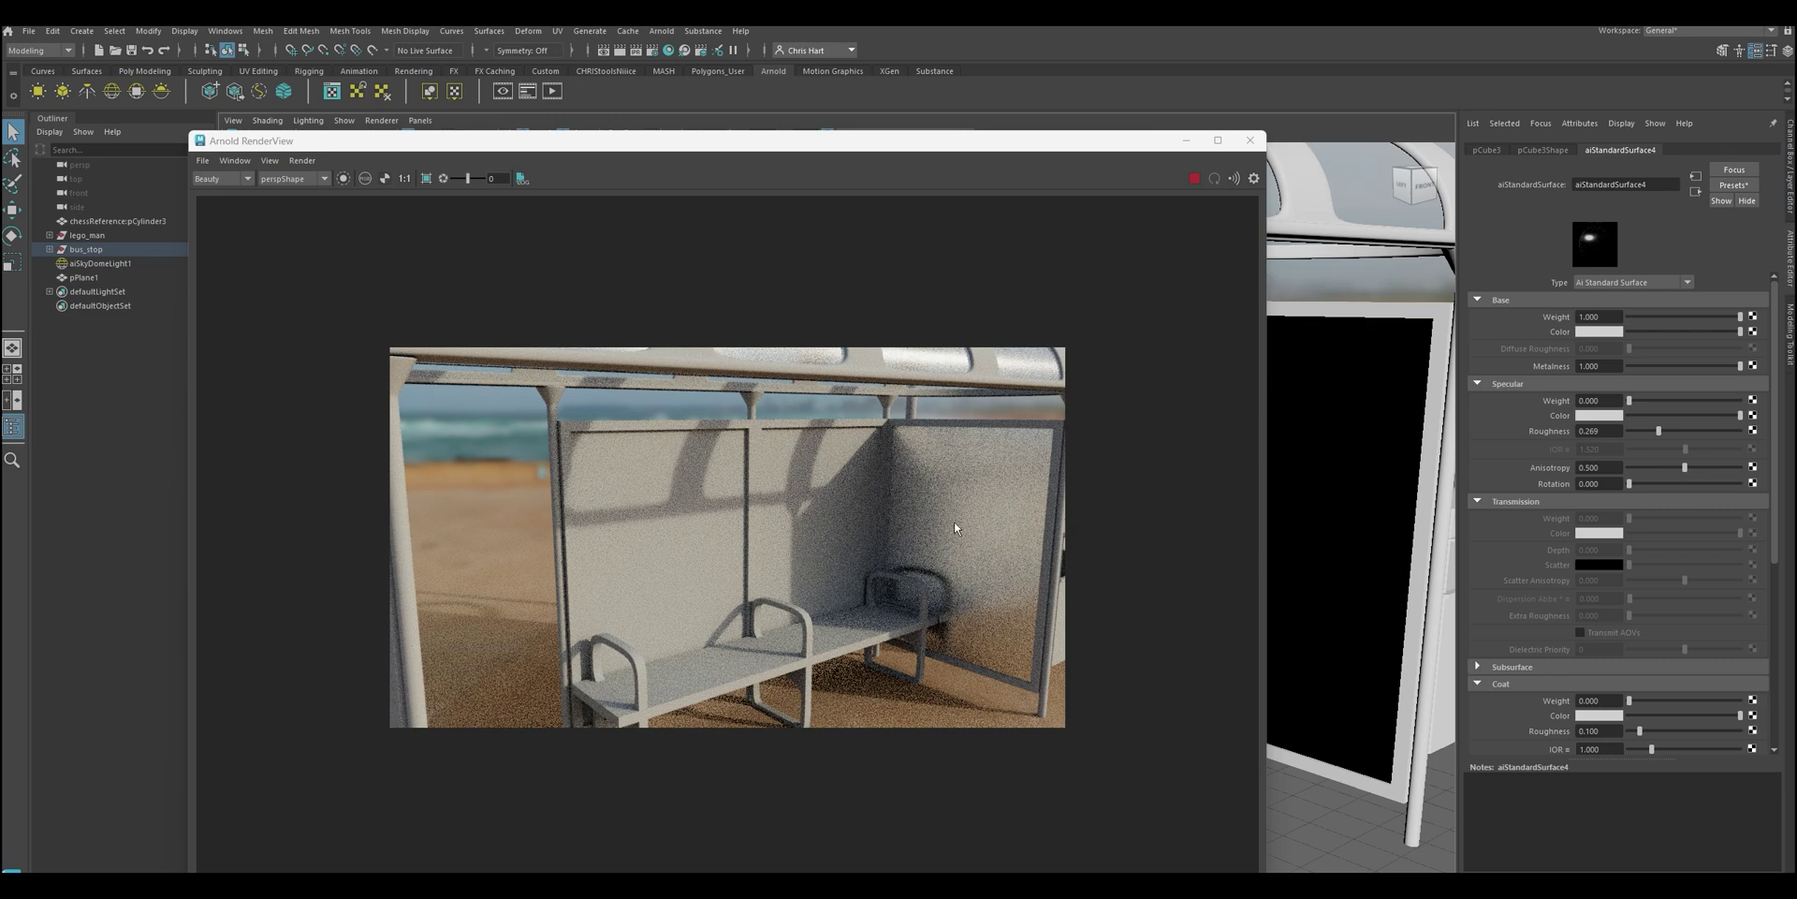
Rename the bus stop roof's material as glass
alt+right_drag(971, 536, 796, 582)
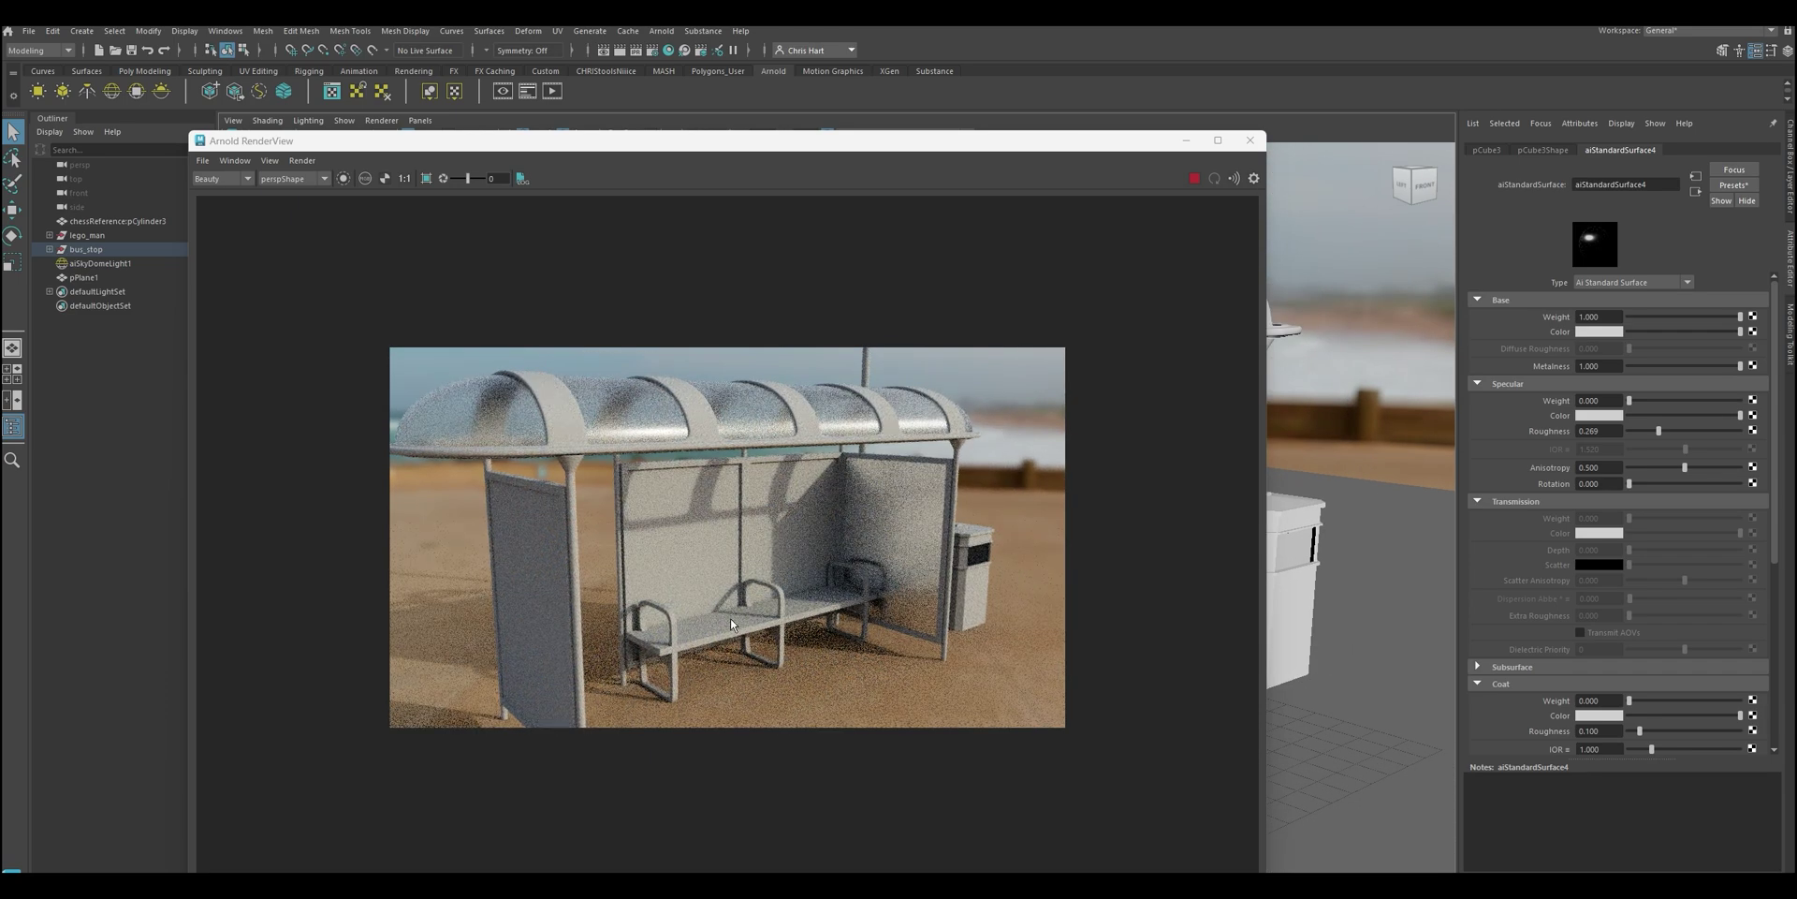
click(682, 529)
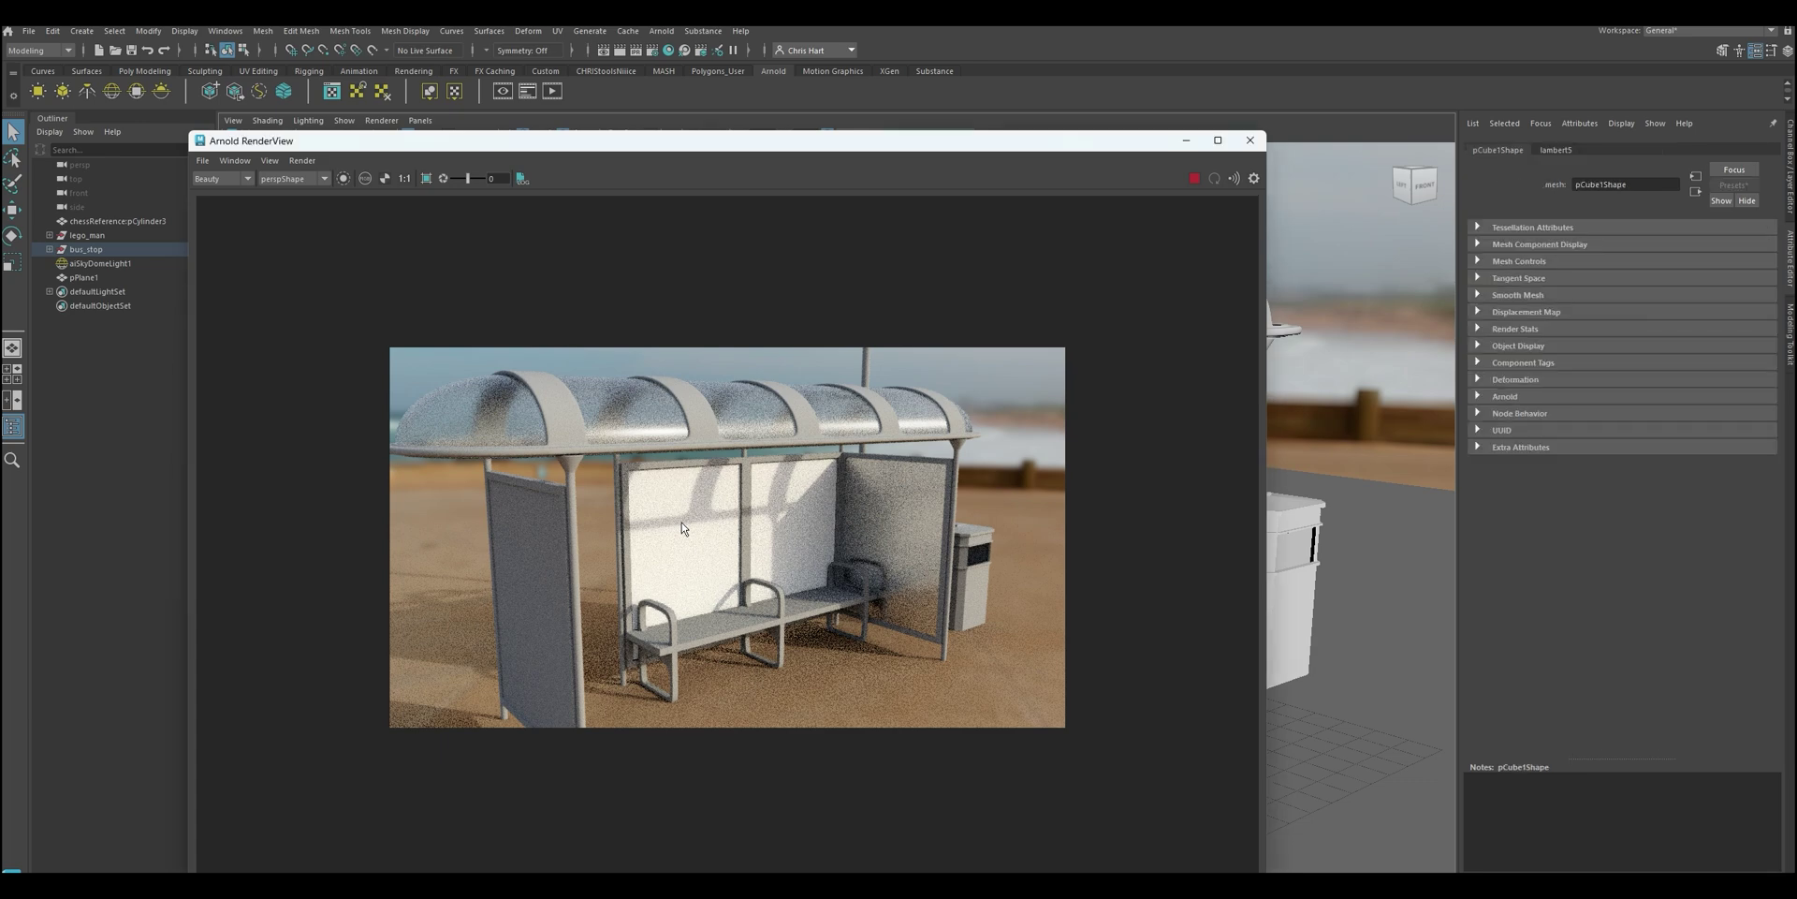
click(749, 409)
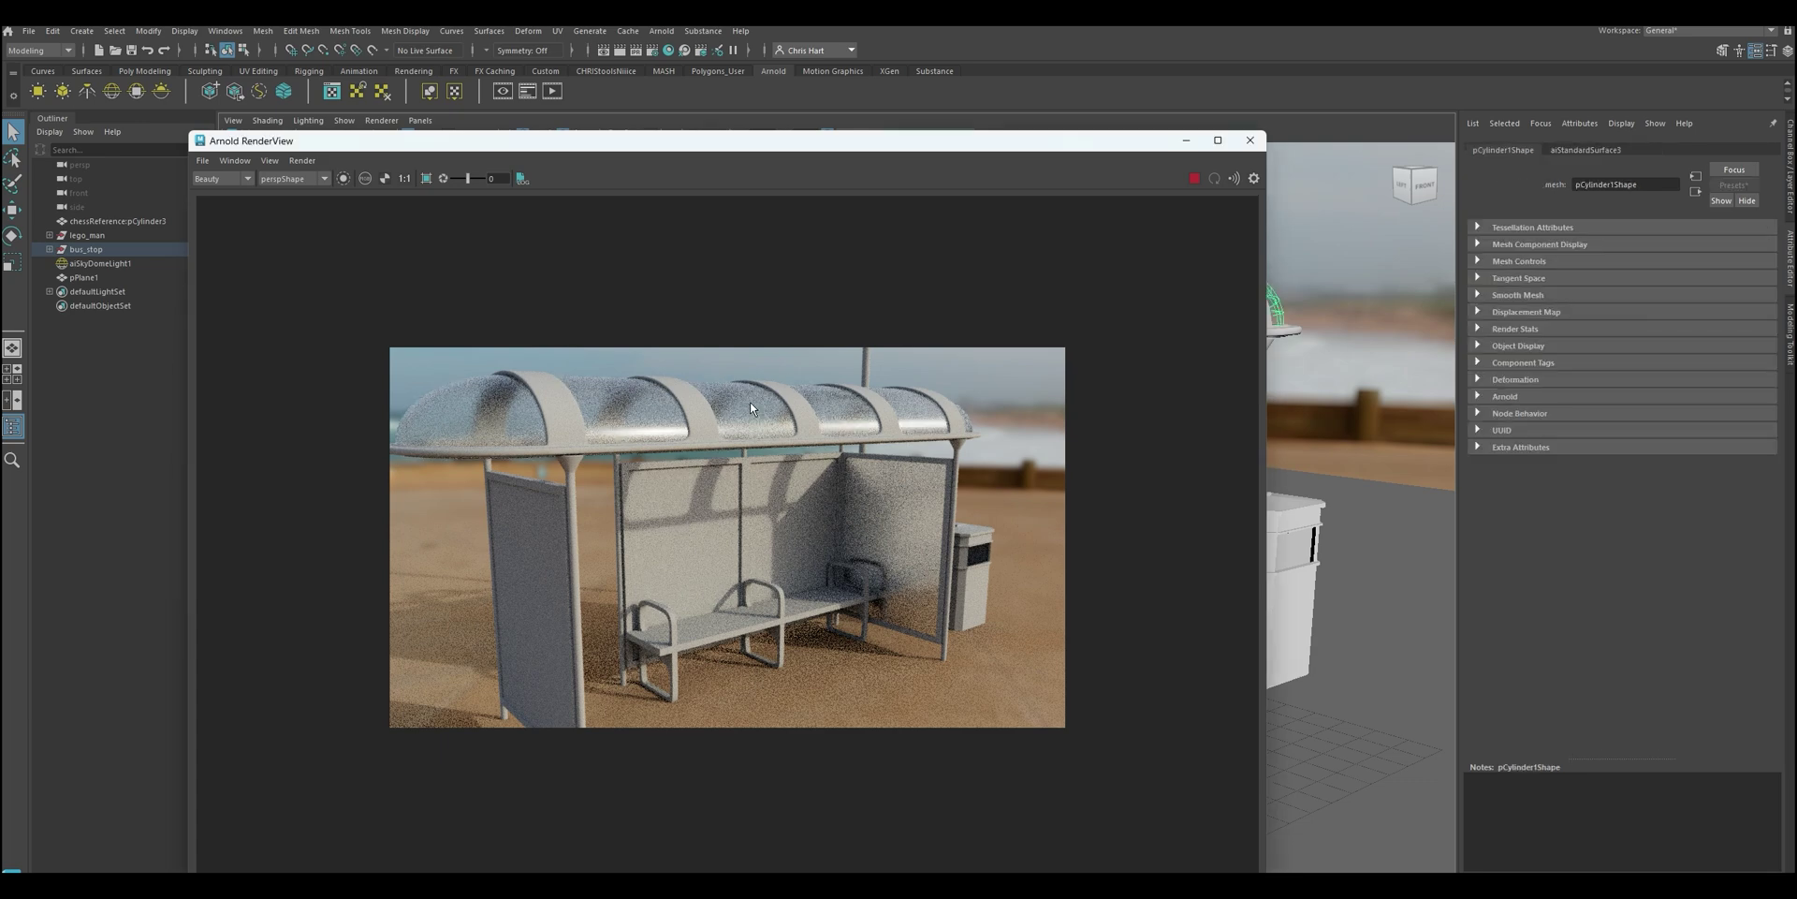
click(1602, 151)
double_click(1605, 187)
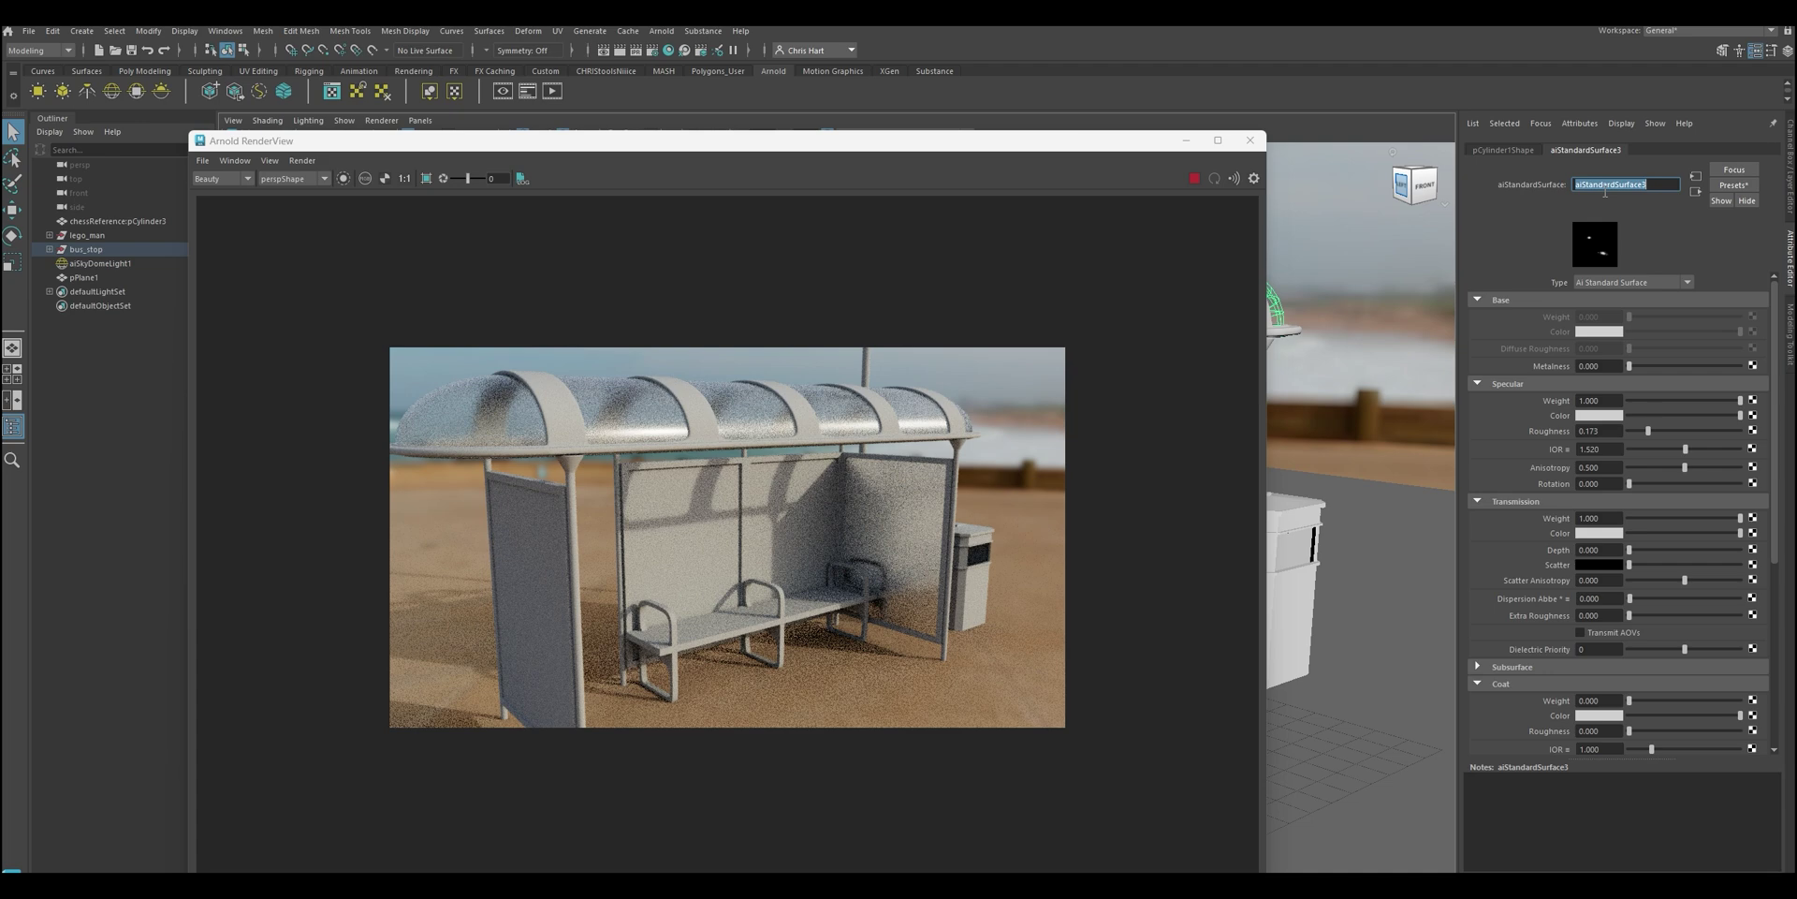
text(glass)
Assign the existing glass material to the bus stop's back panels and check them in the render
click(789, 537)
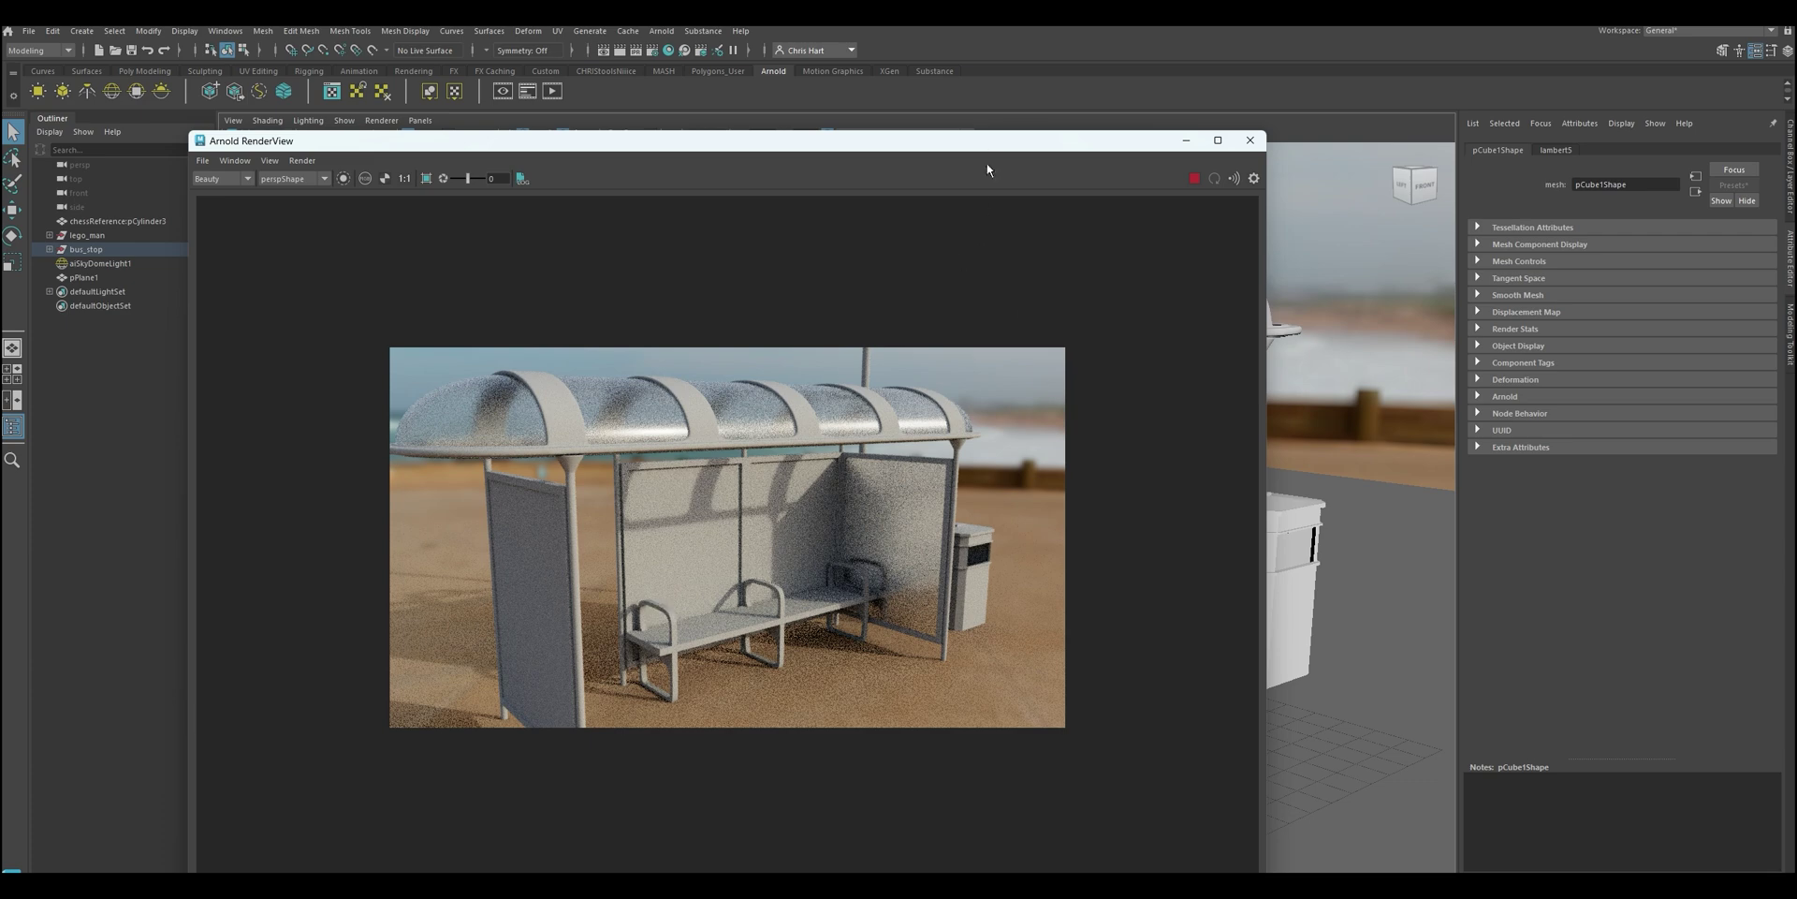
drag(987, 142, 631, 187)
right_click(1019, 452)
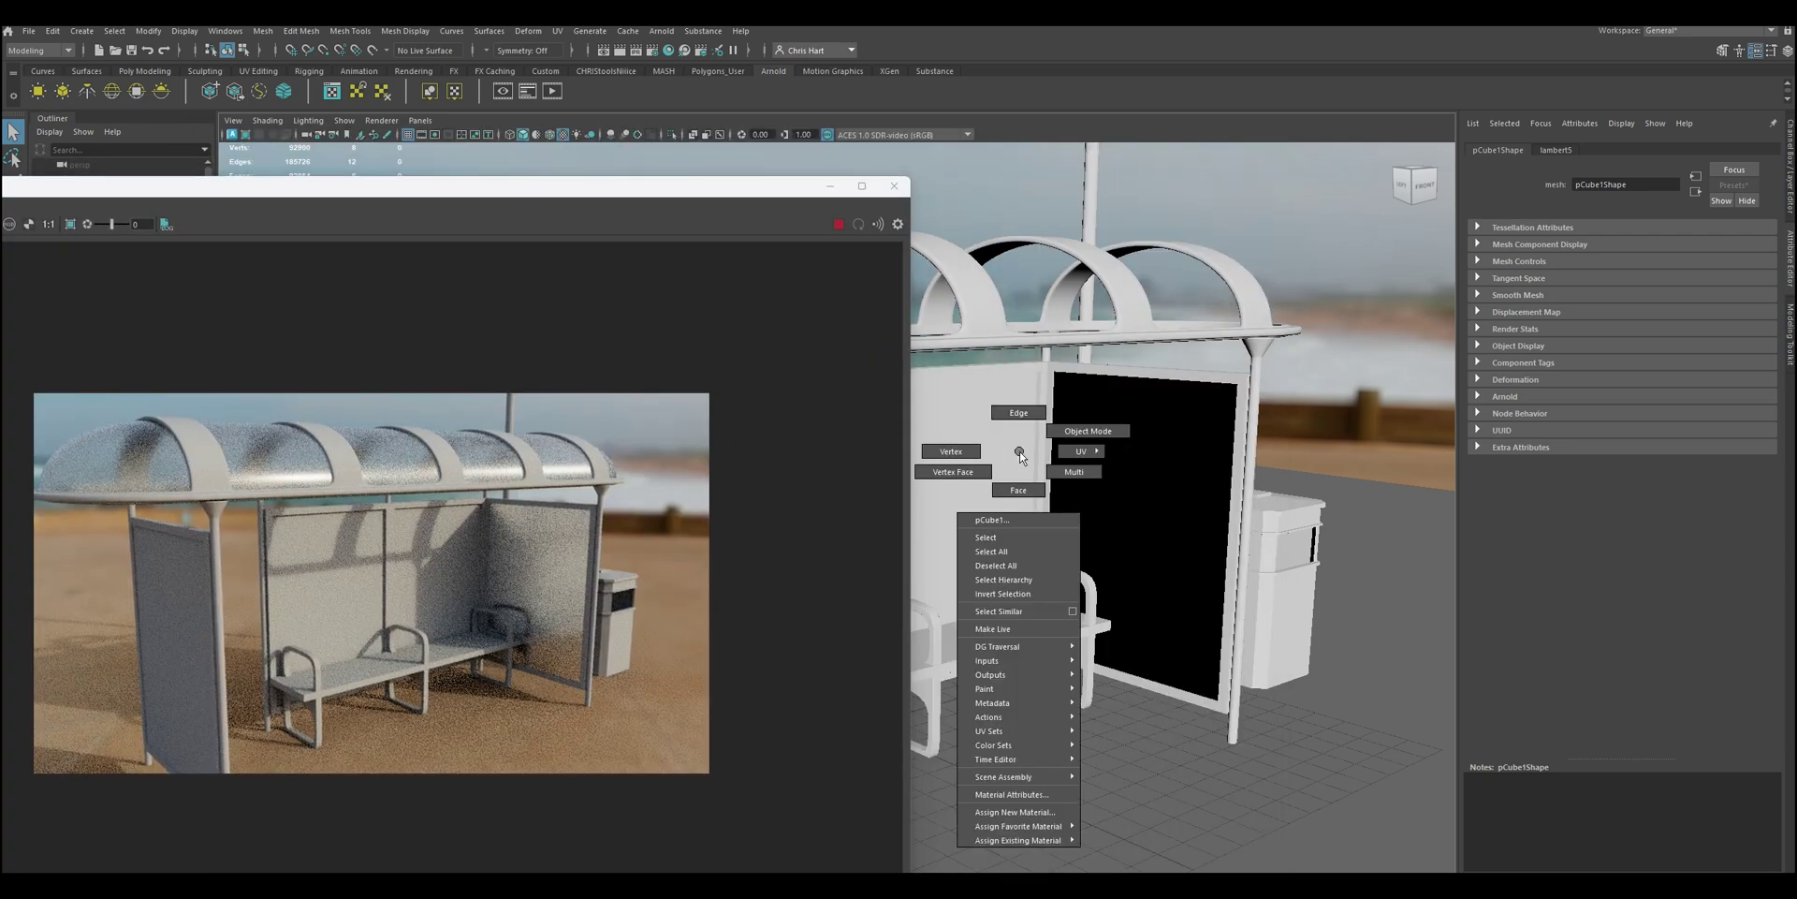
mouse_move(1052, 842)
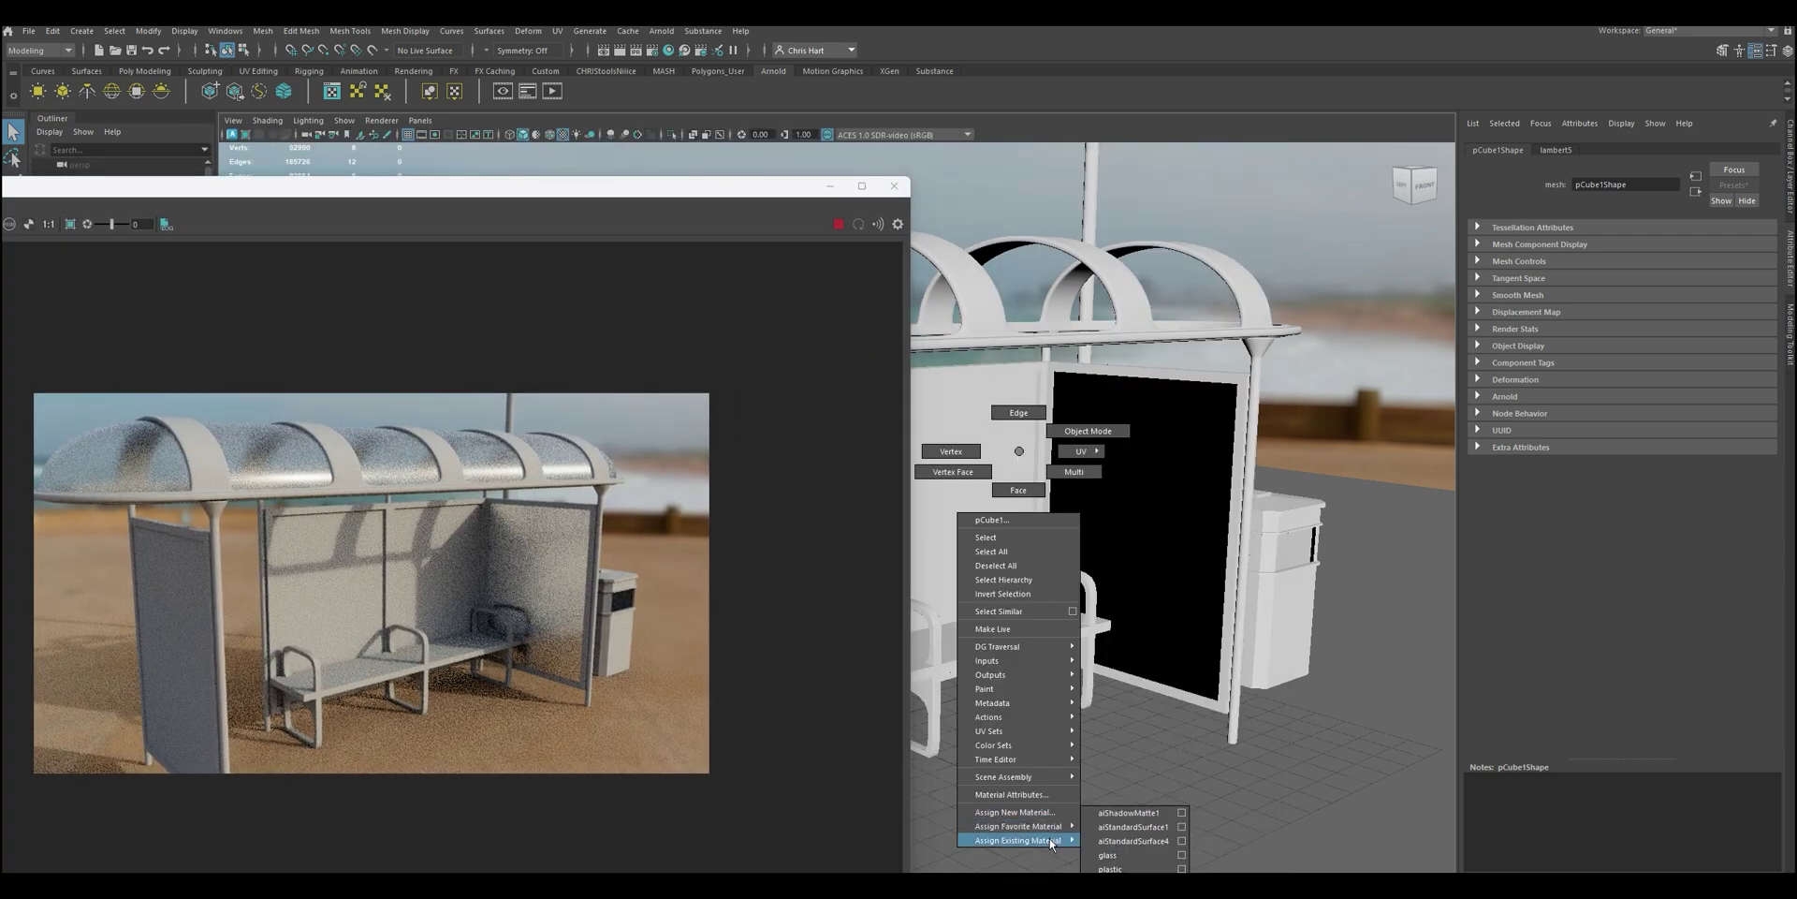
click(1108, 855)
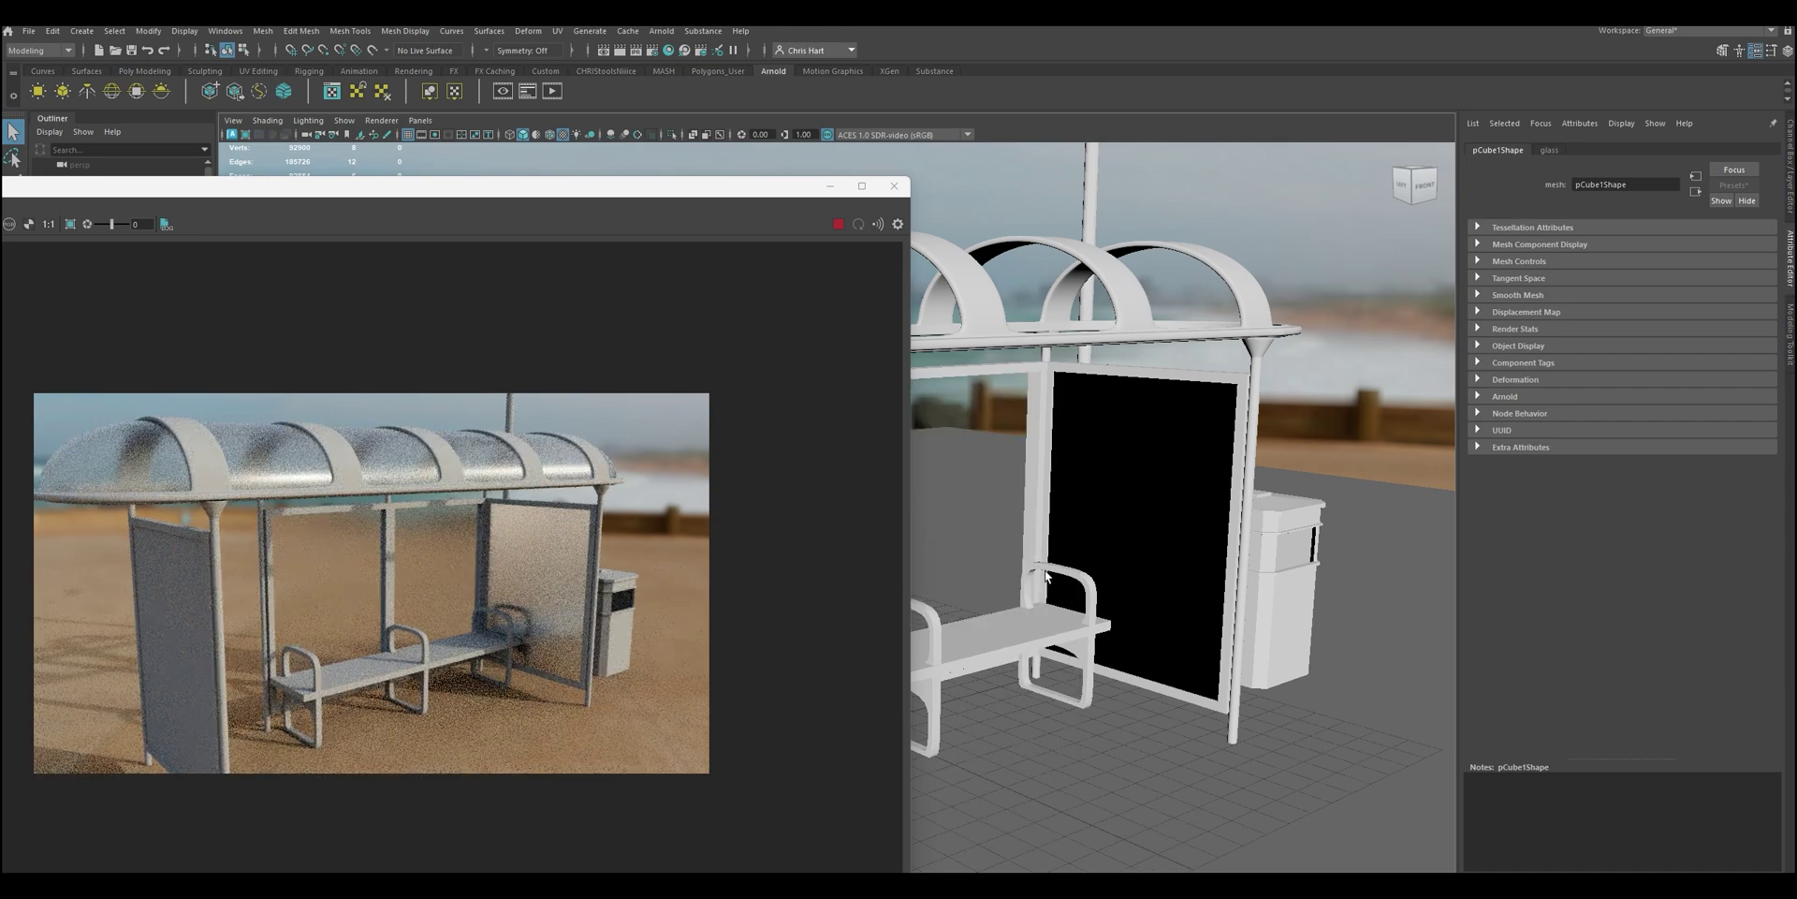
alt+drag(1047, 595, 1161, 547)
mouse_move(1161, 547)
alt+right_down()
mouse_move(1132, 552)
mouse_move(1171, 553)
mouse_move(1155, 554)
alt+right_up()
alt+drag(1156, 555, 1243, 557)
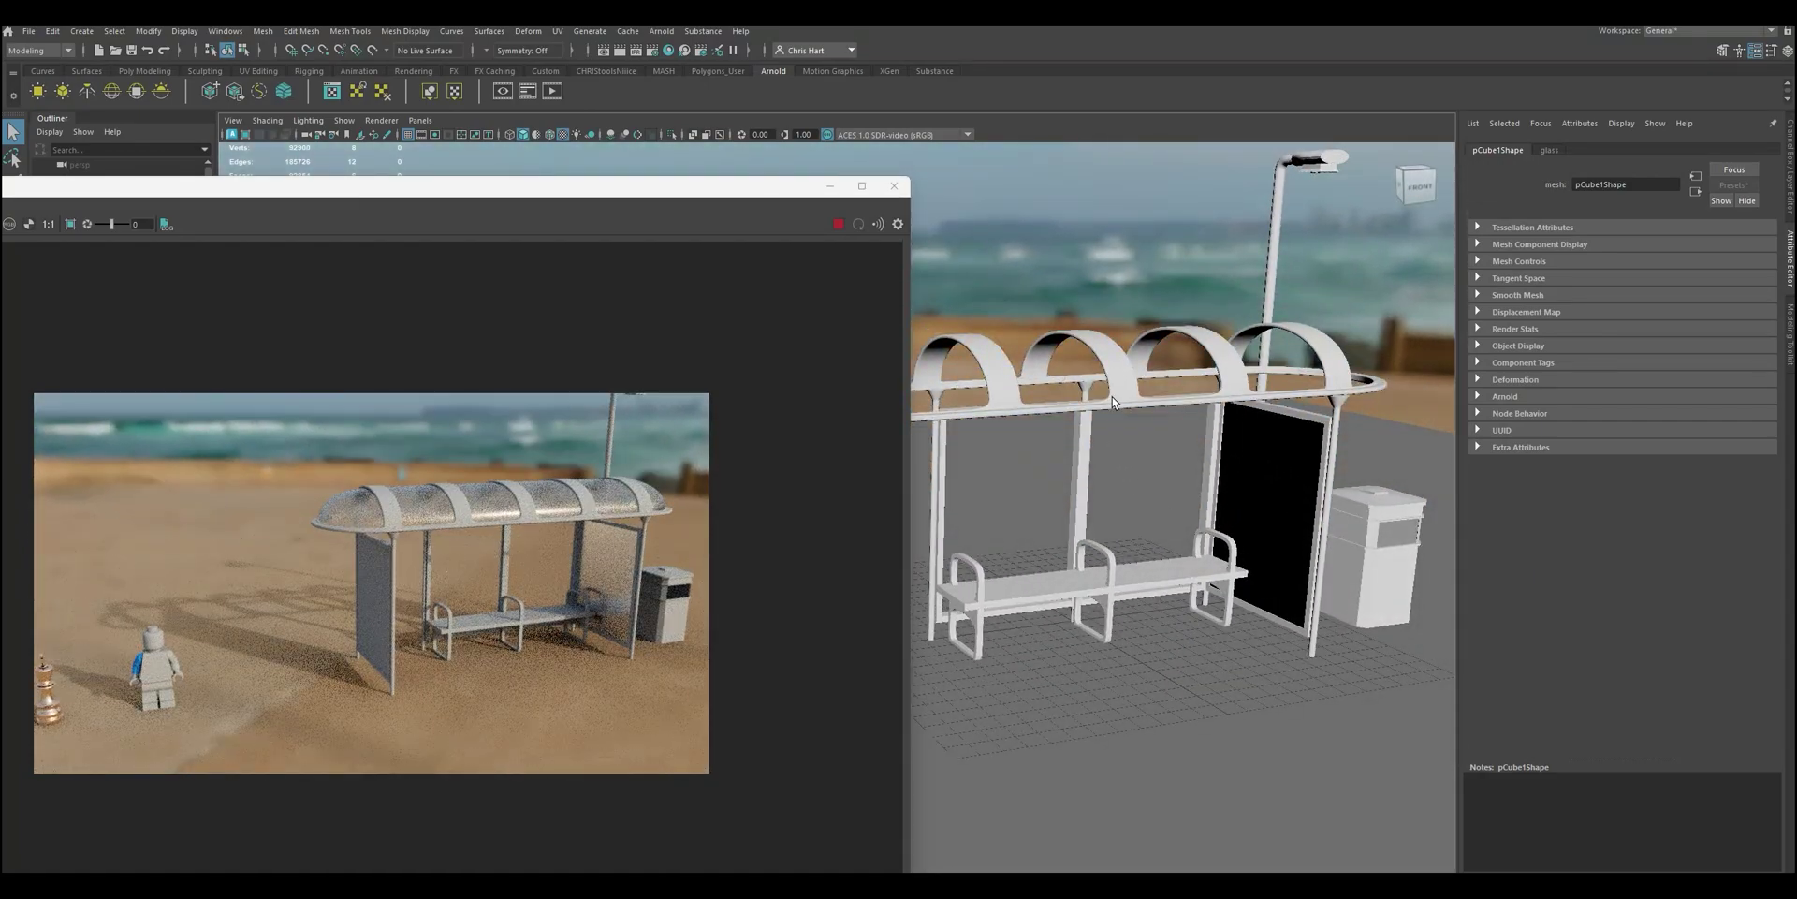
Change the base color of the Lego figure arm's plastic material to orange-yellow and check the arm up close in the render
alt+drag(1048, 552, 1144, 530)
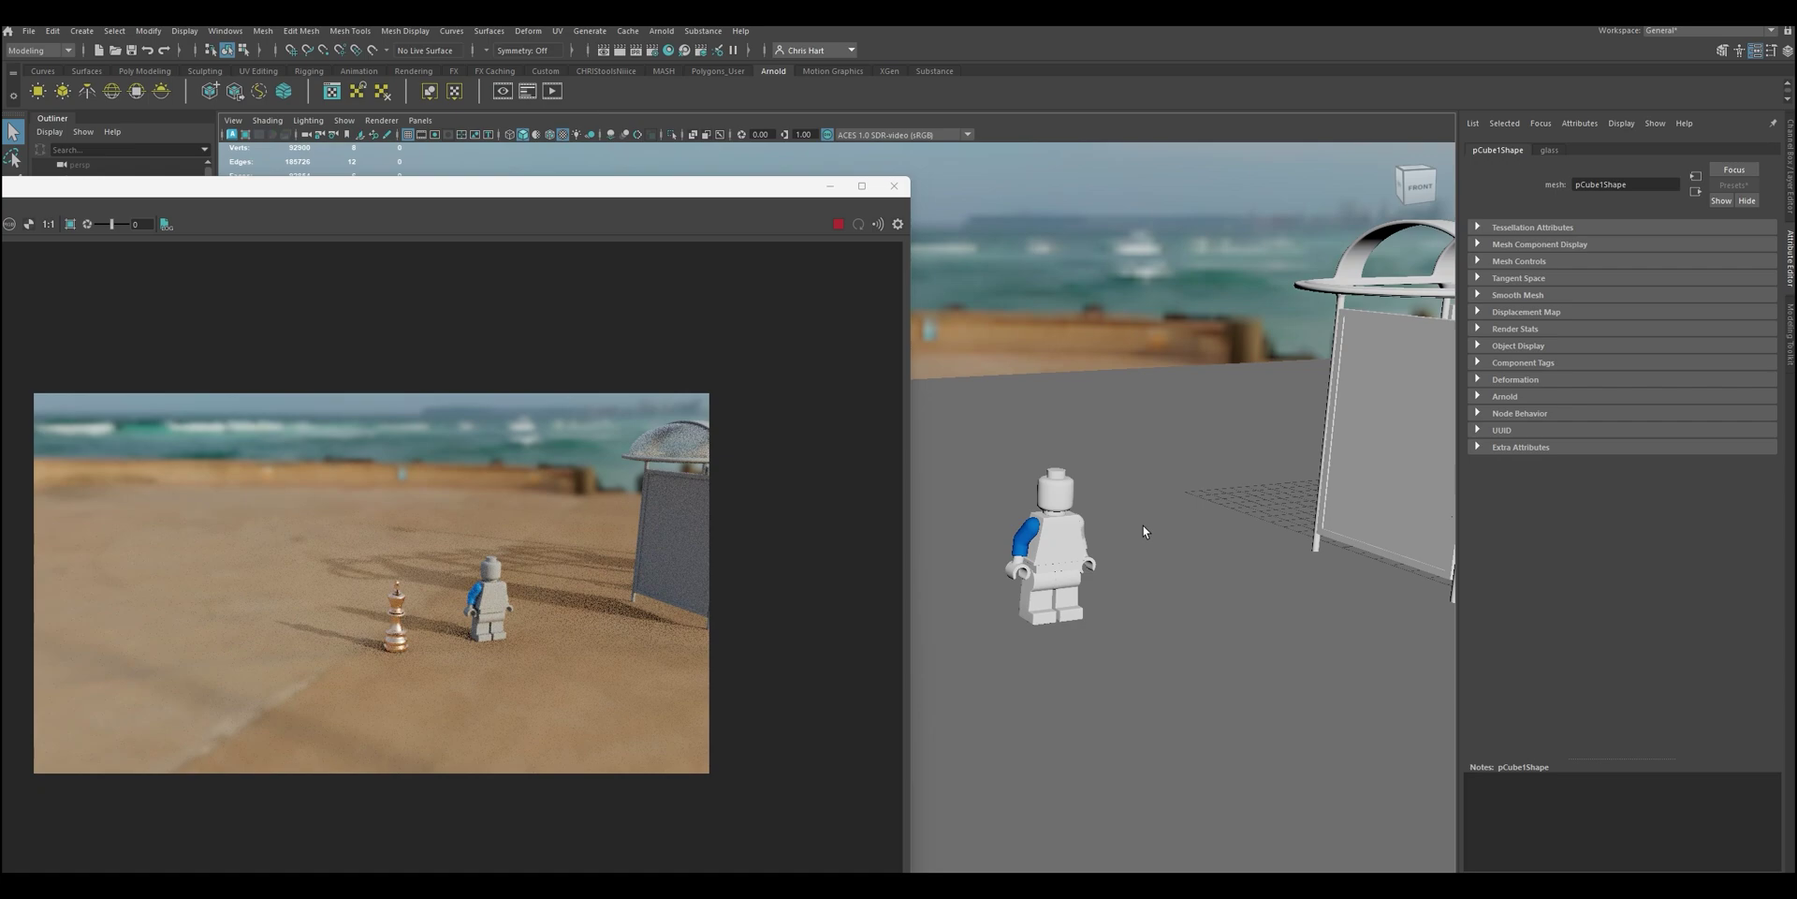
click(1035, 540)
click(1617, 331)
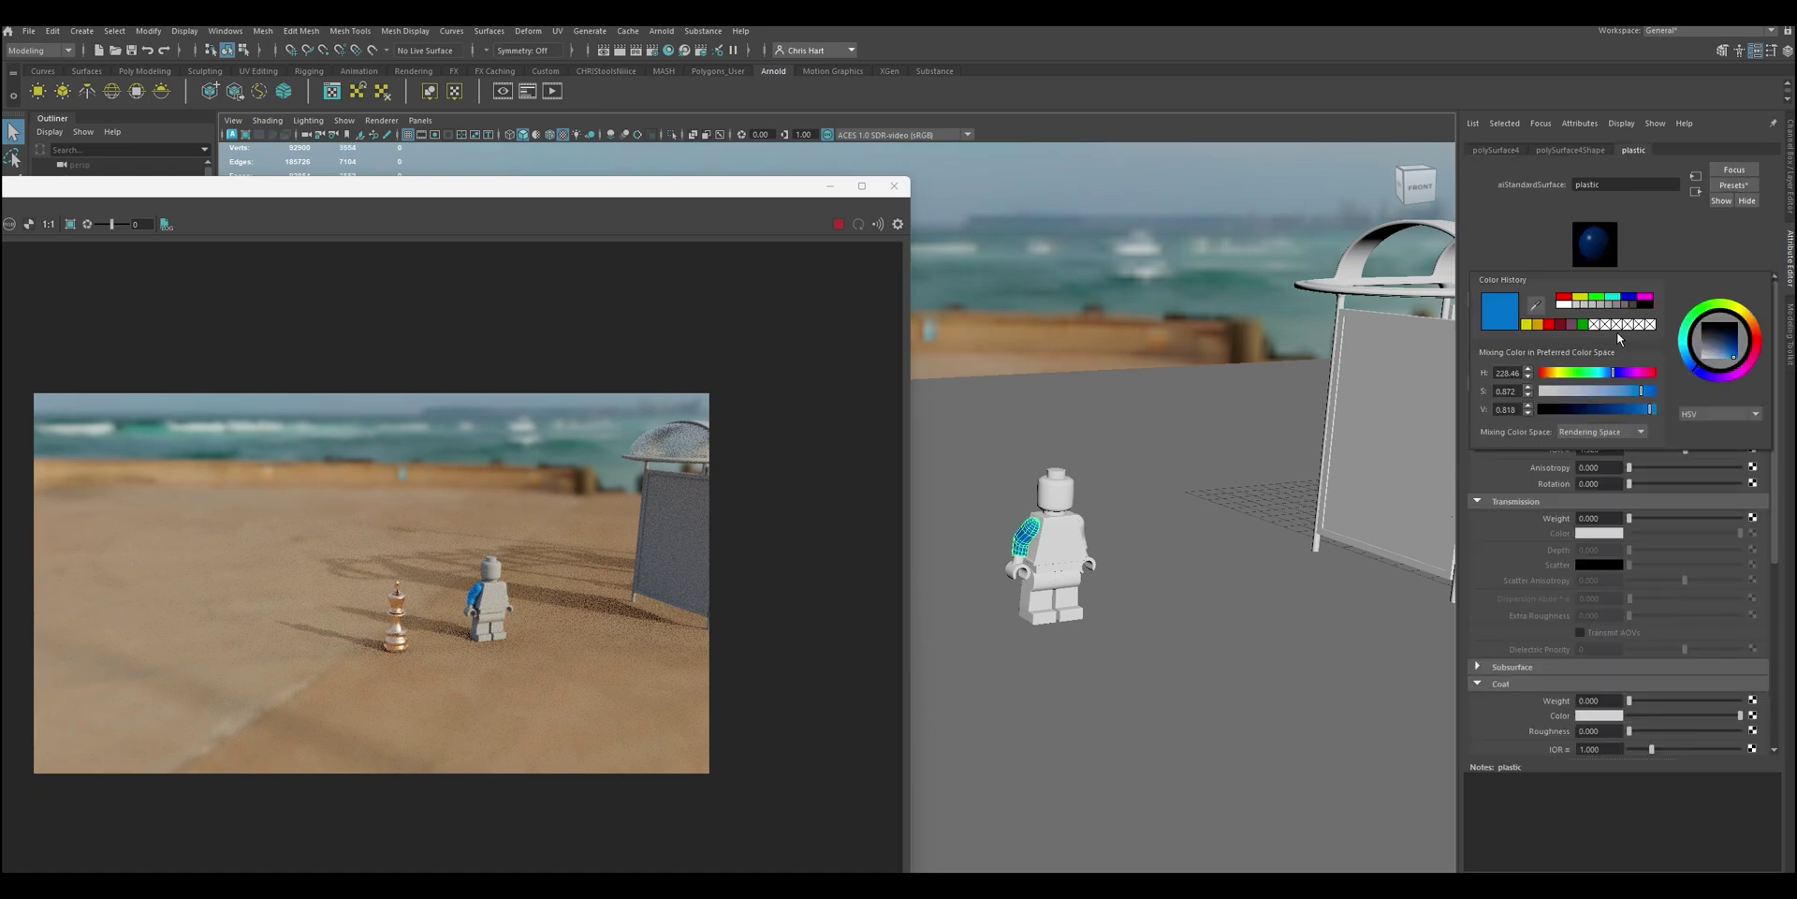
click(1539, 324)
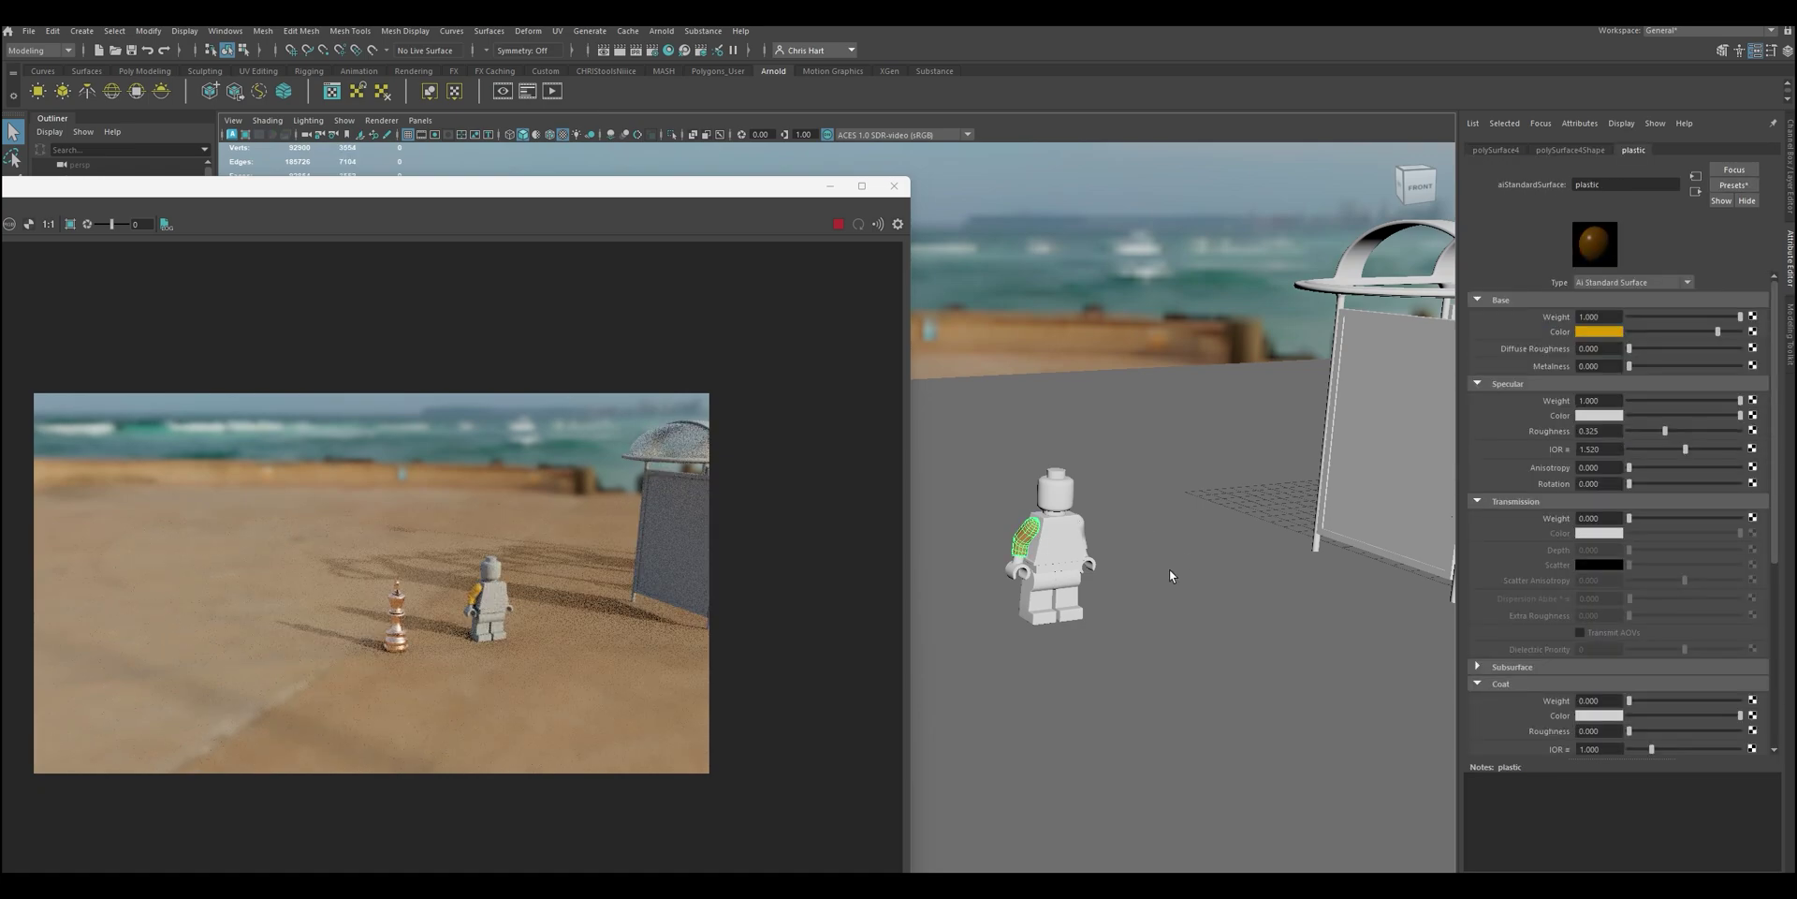
scroll(1170, 569, up, 3)
alt+middle_drag(1268, 529, 1173, 533)
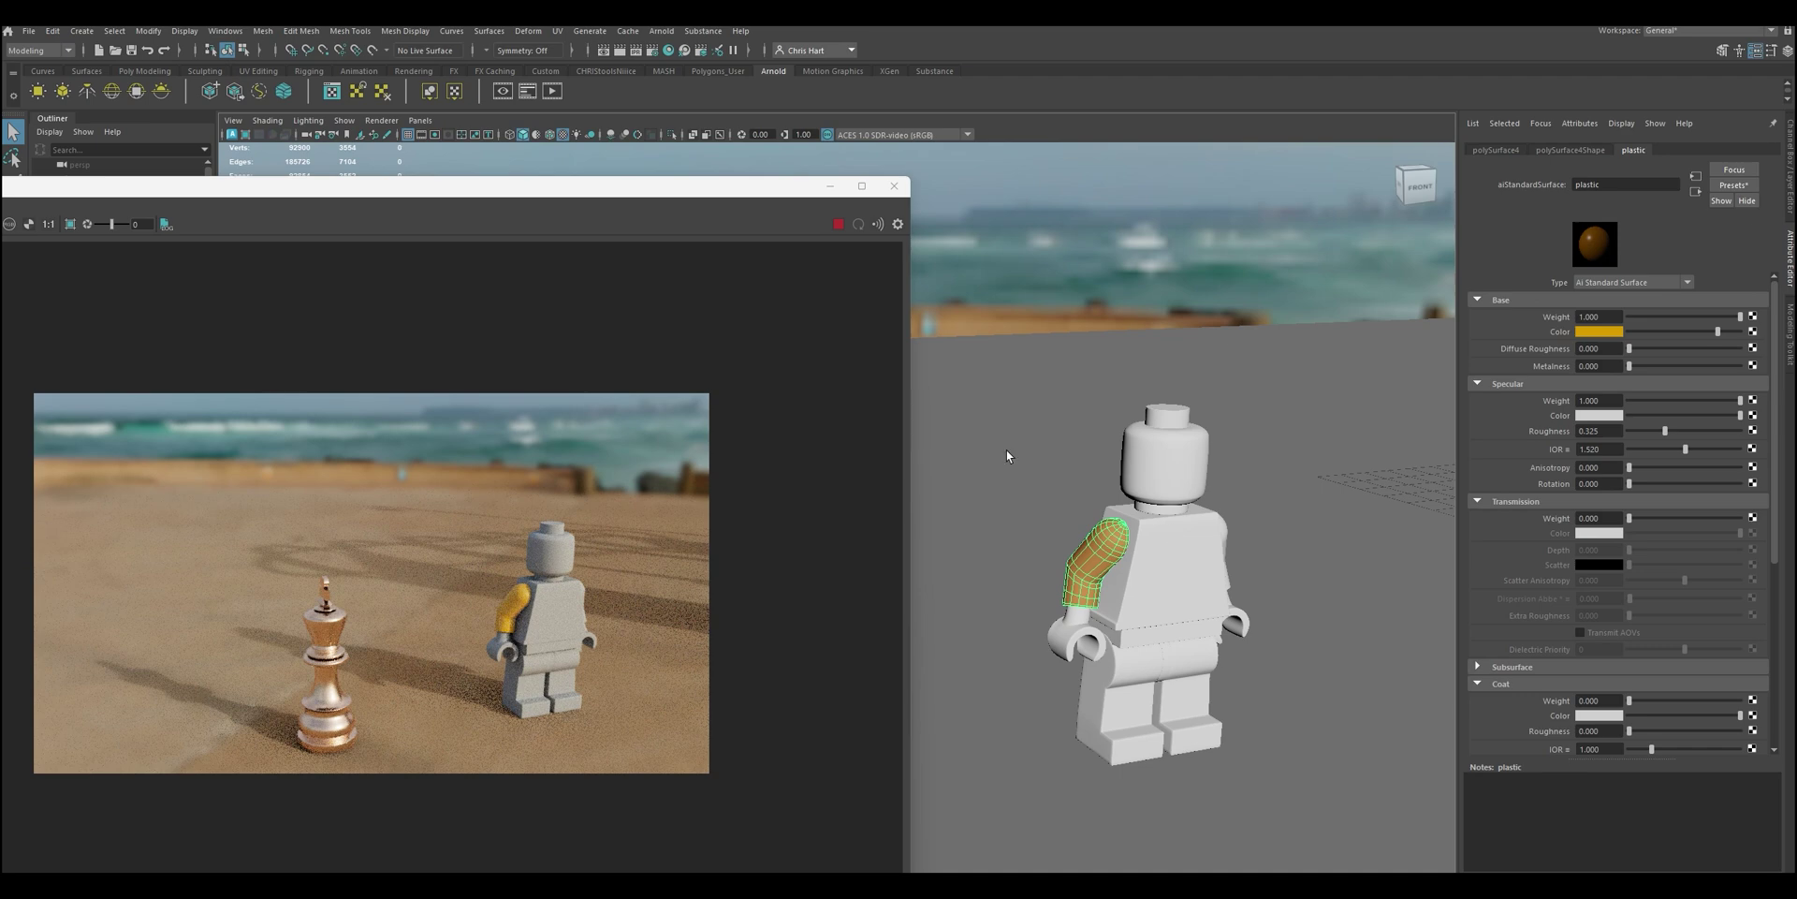
Examine the cabin model's front, side walls, roof and porch stairs from several angles
drag(702, 205, 861, 208)
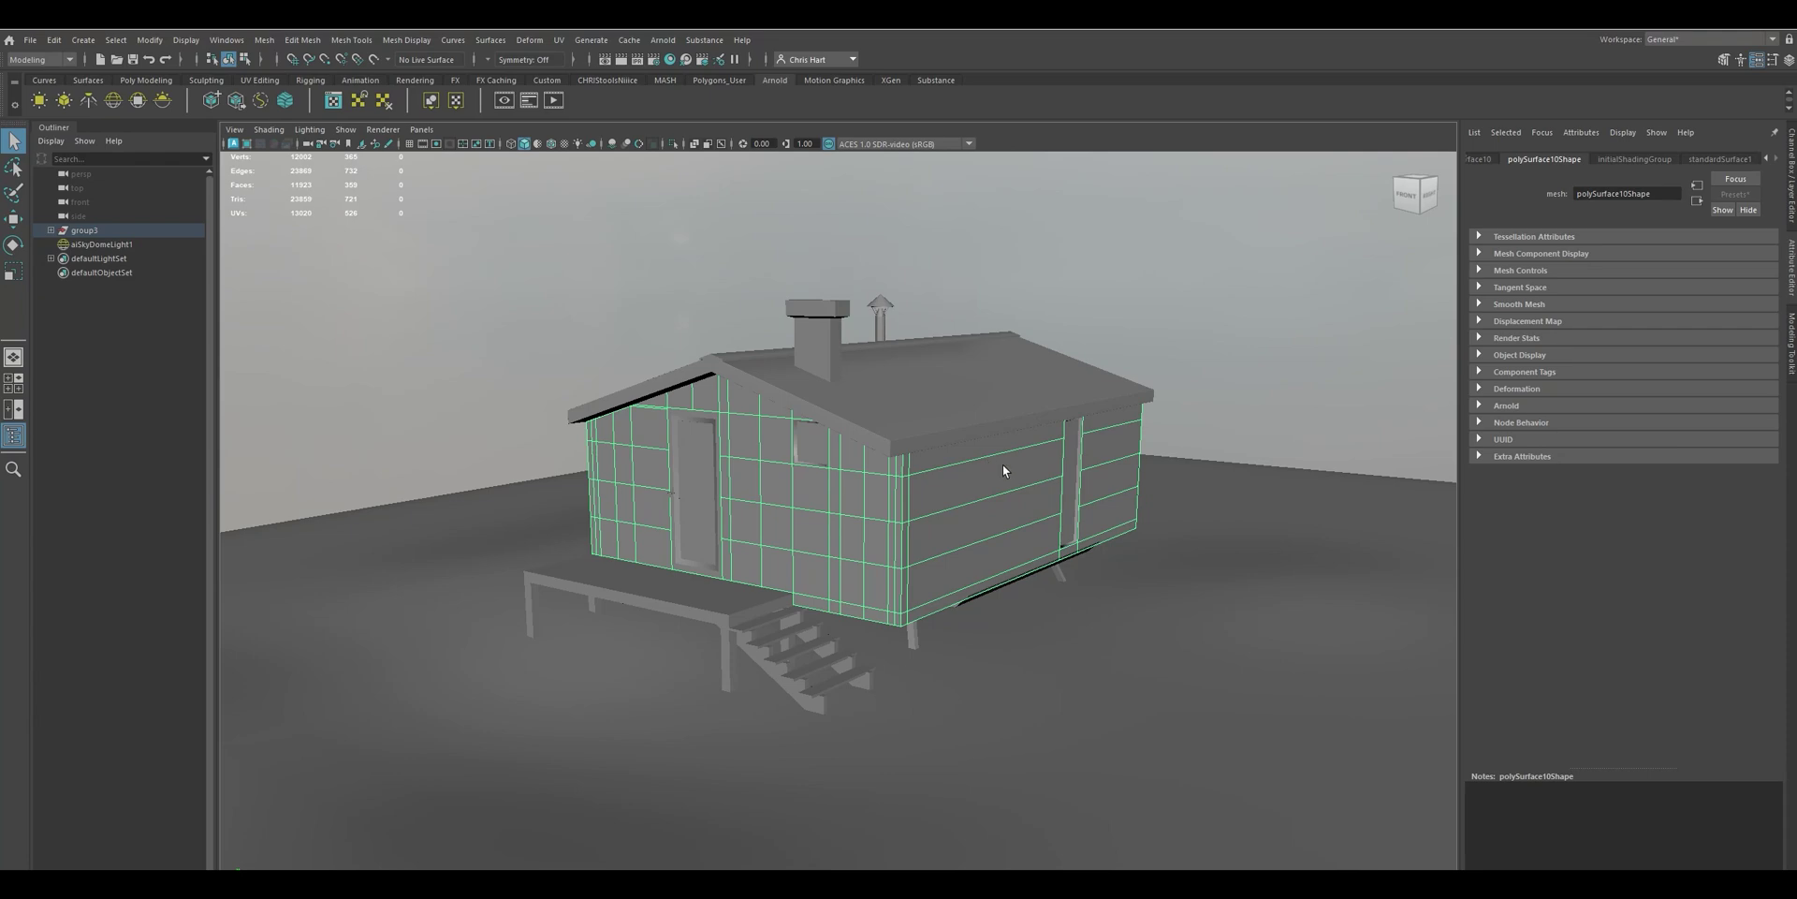
alt+drag(1017, 554, 1196, 545)
alt+right_drag(1196, 544, 448, 579)
alt+drag(857, 500, 1361, 470)
scroll(1083, 490, up, 5)
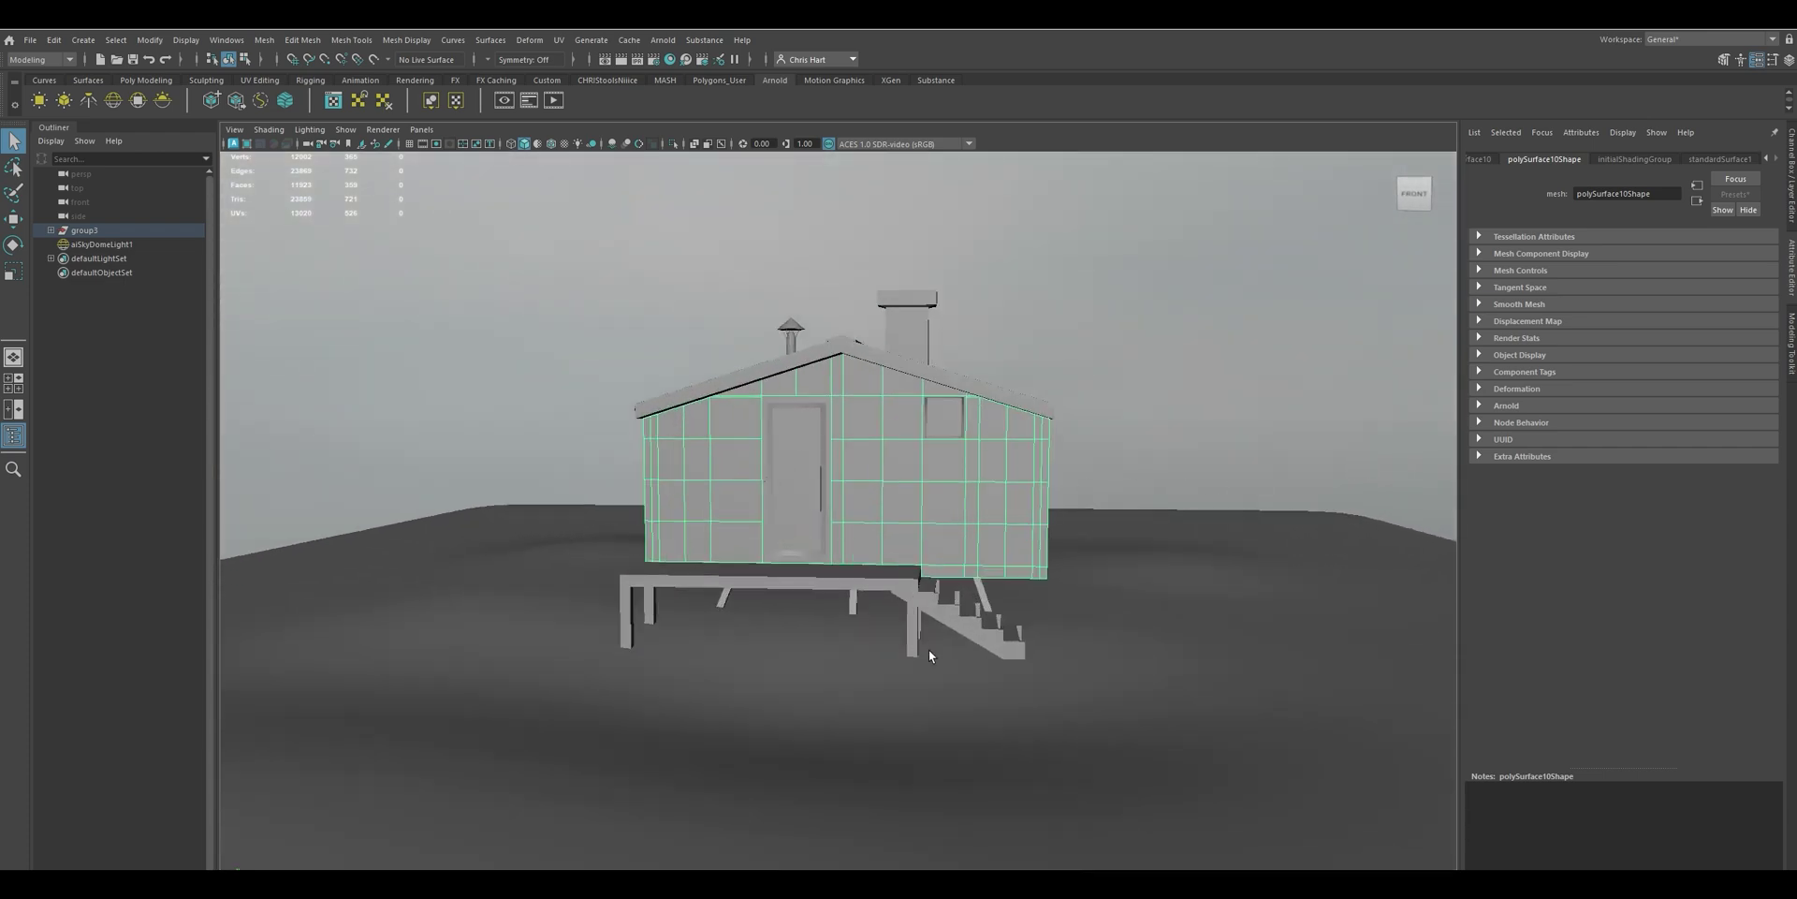
click(1048, 603)
alt+drag(954, 552, 889, 510)
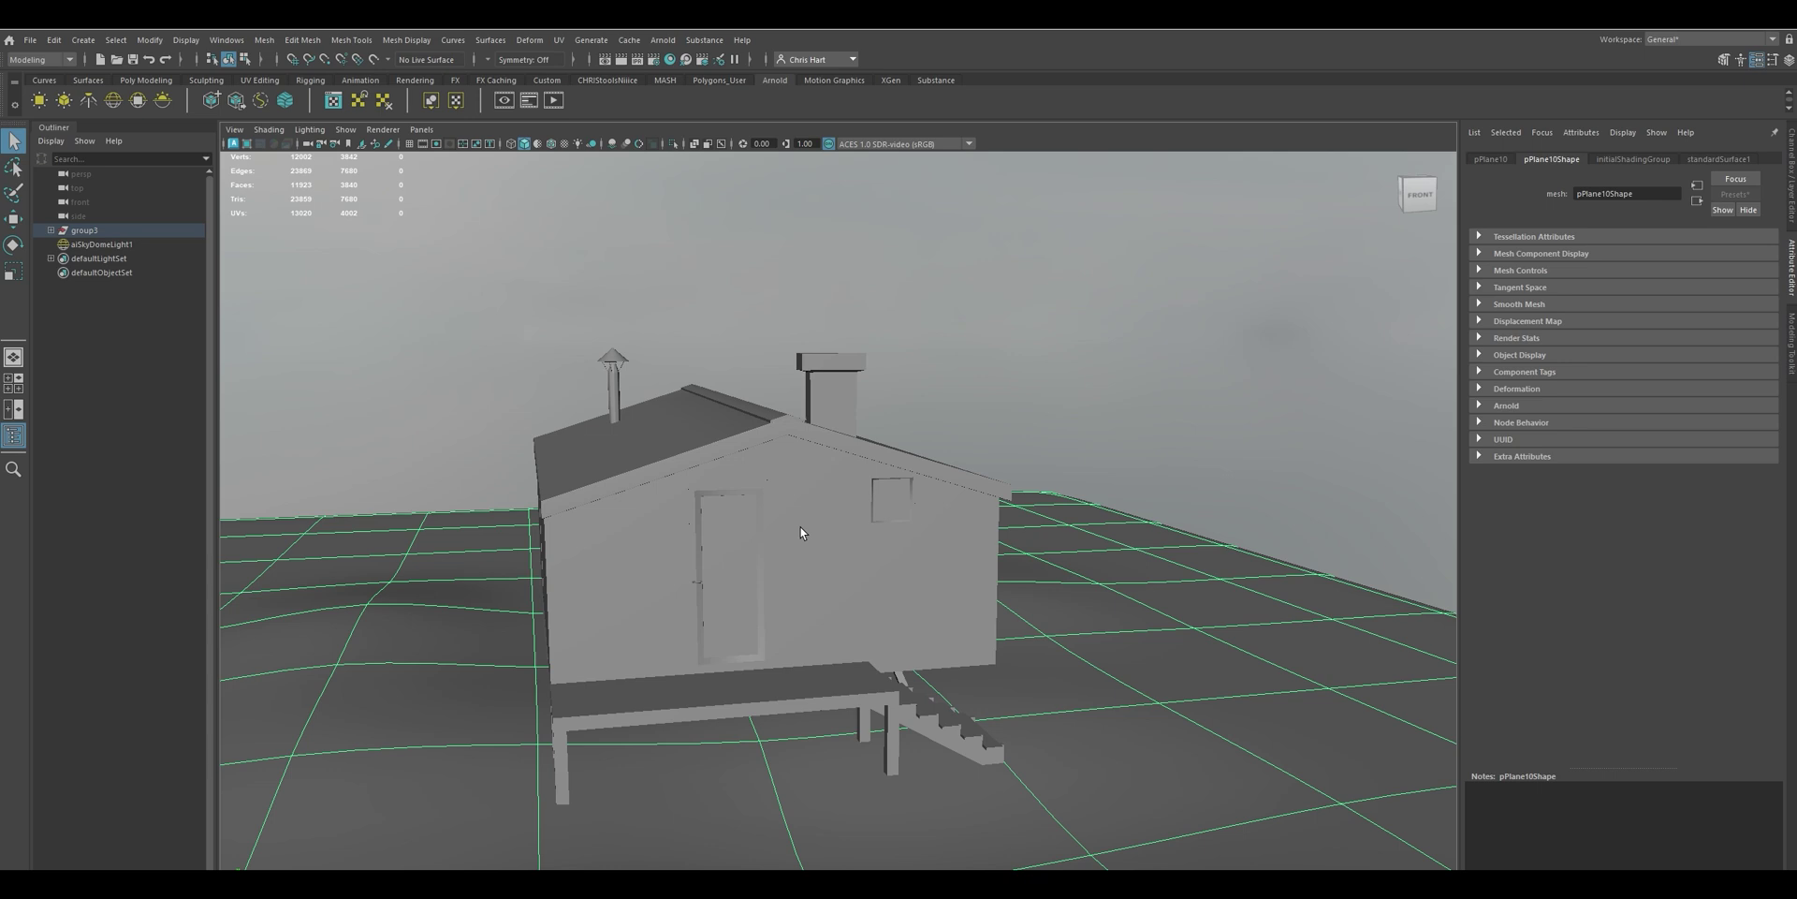
alt+right_drag(801, 532, 800, 574)
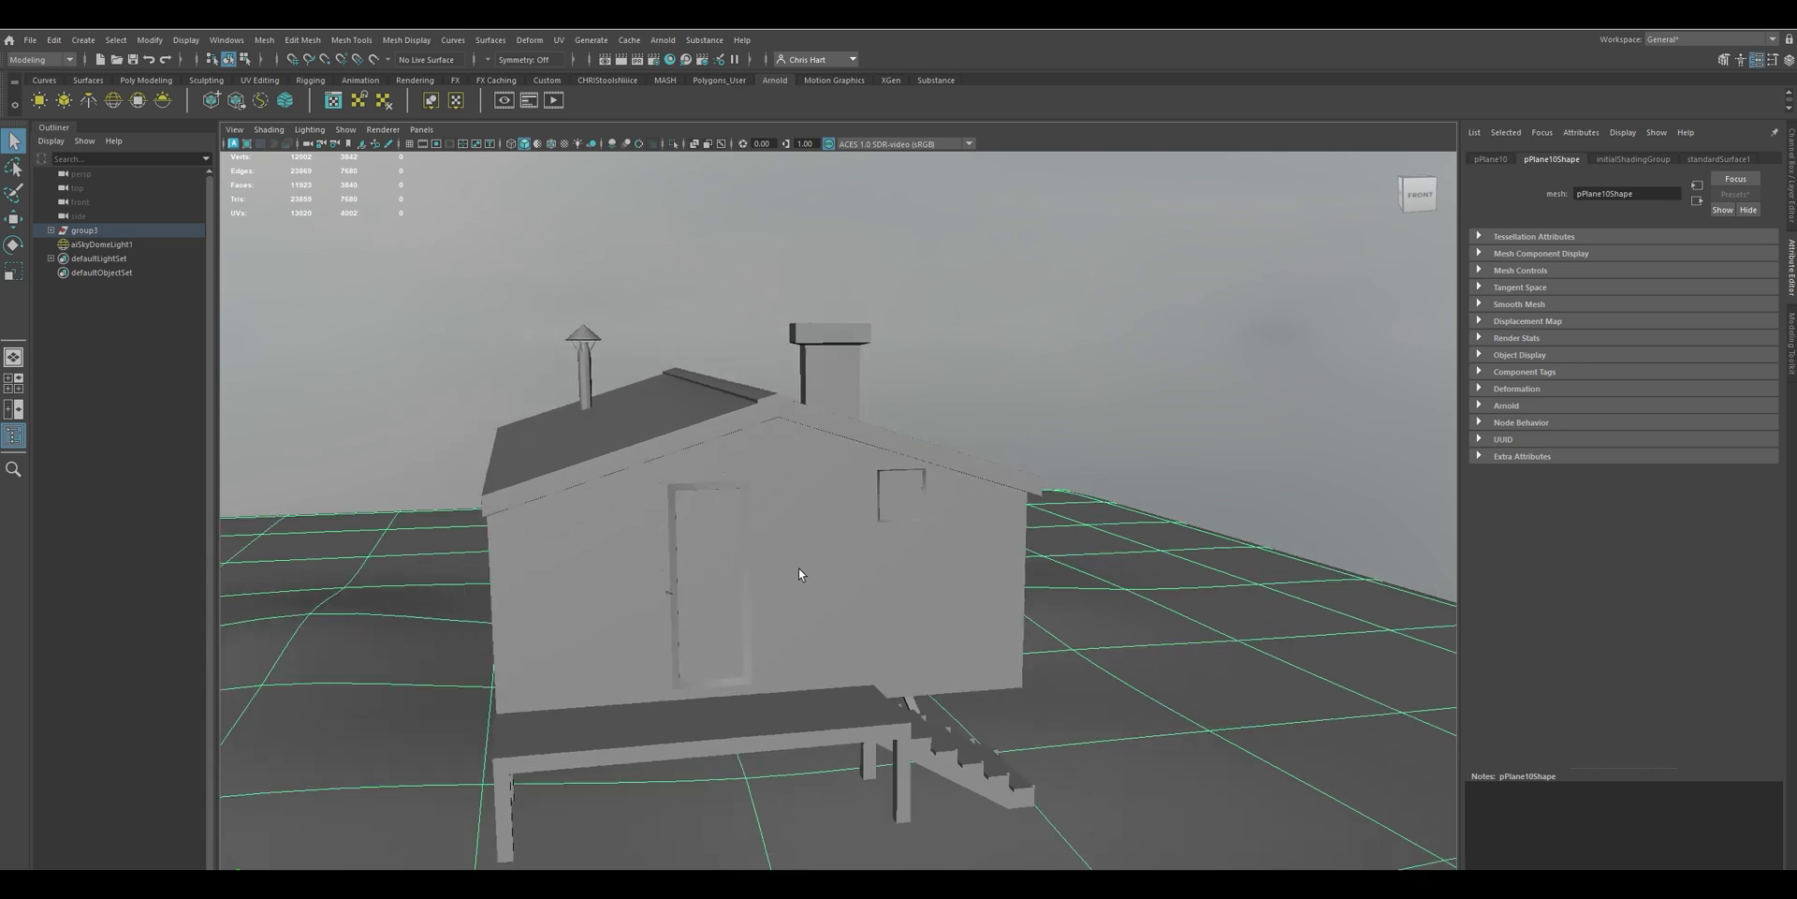
Switch to the browser and open the Brick Wall 005 texture from Poly Haven's brick collection
key(alt+Tab)
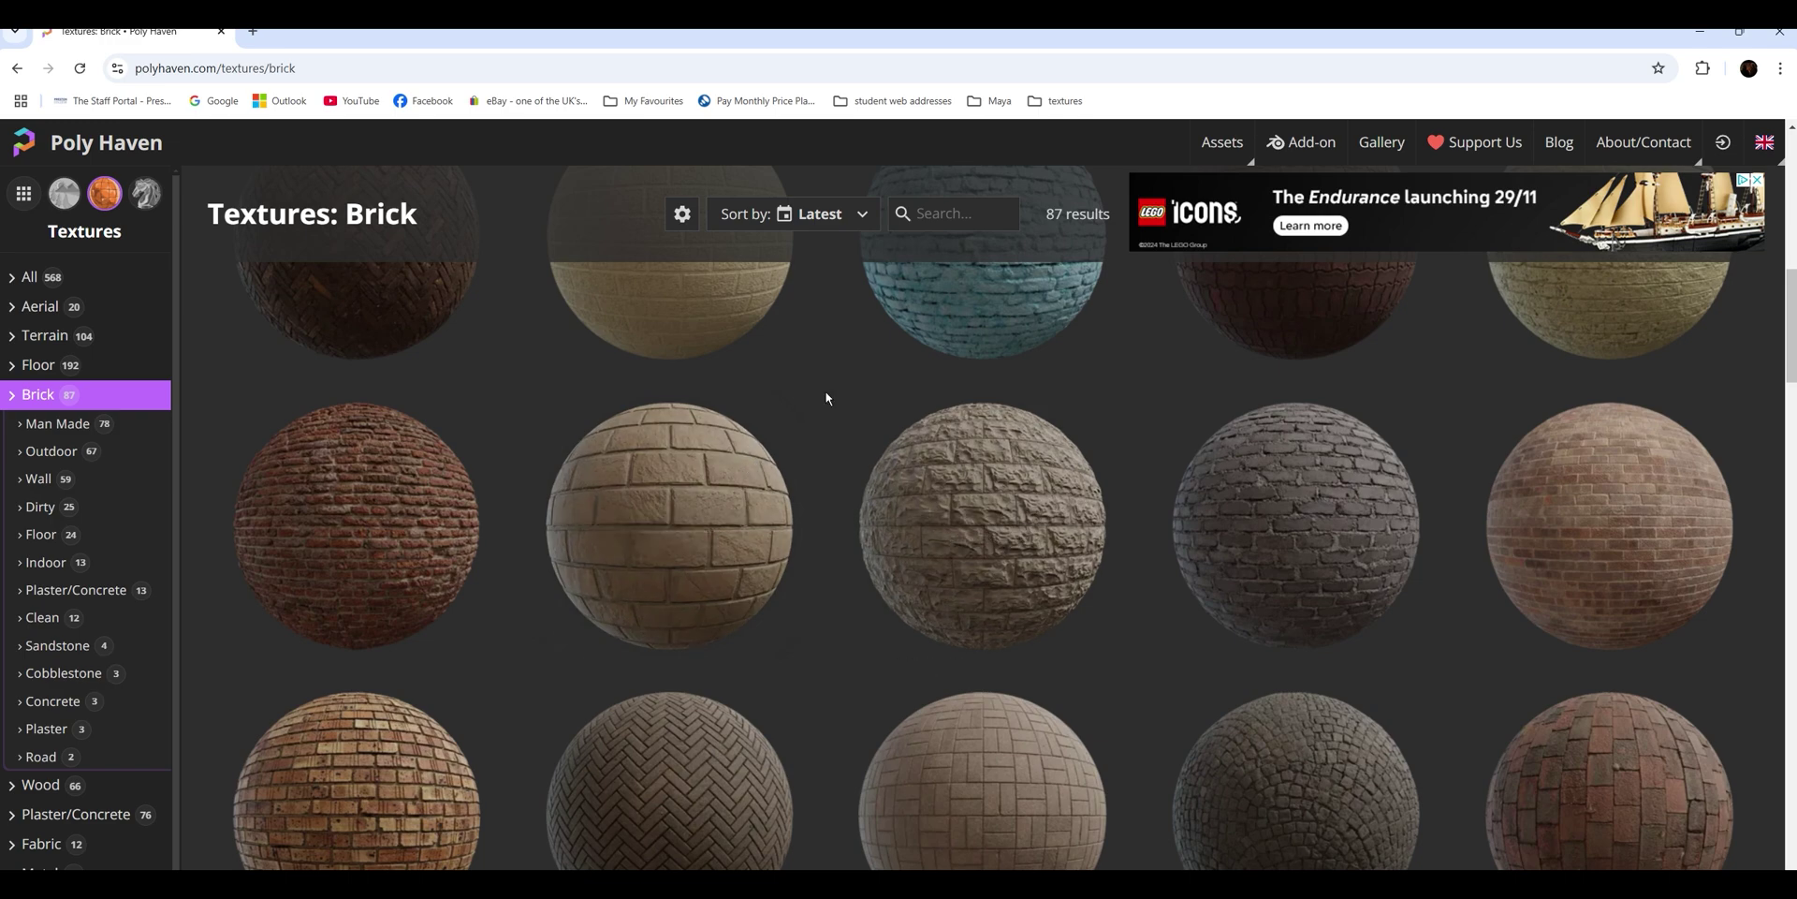
scroll(826, 398, down, 5)
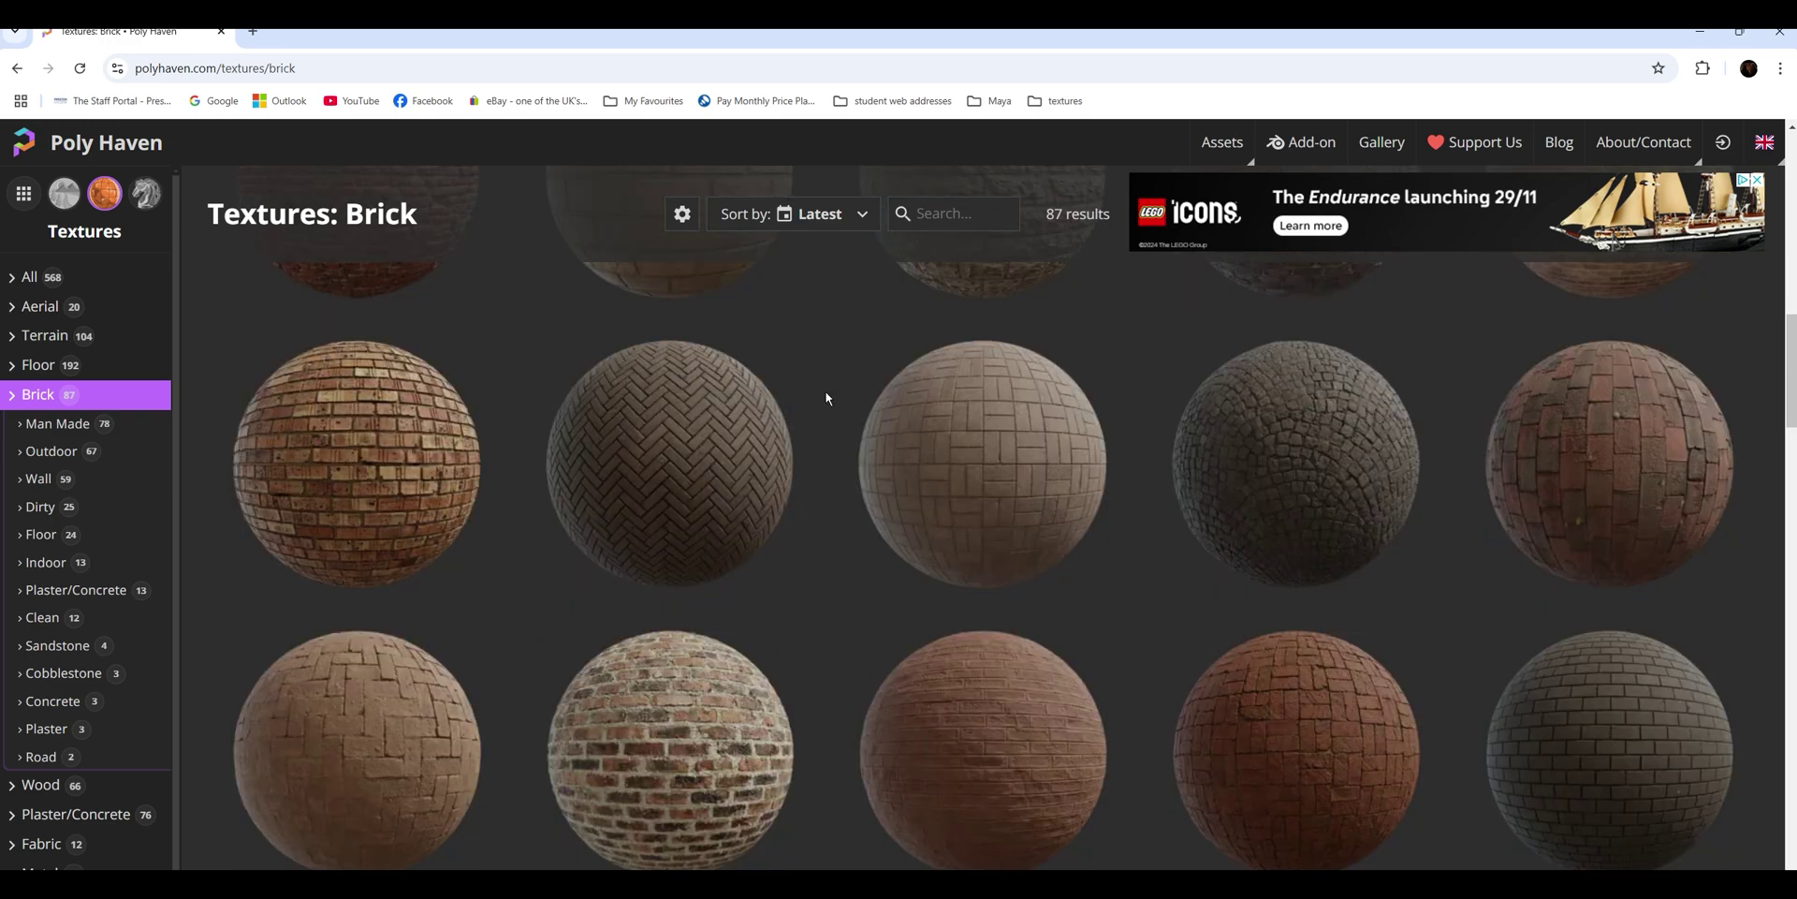
scroll(826, 398, down, 3)
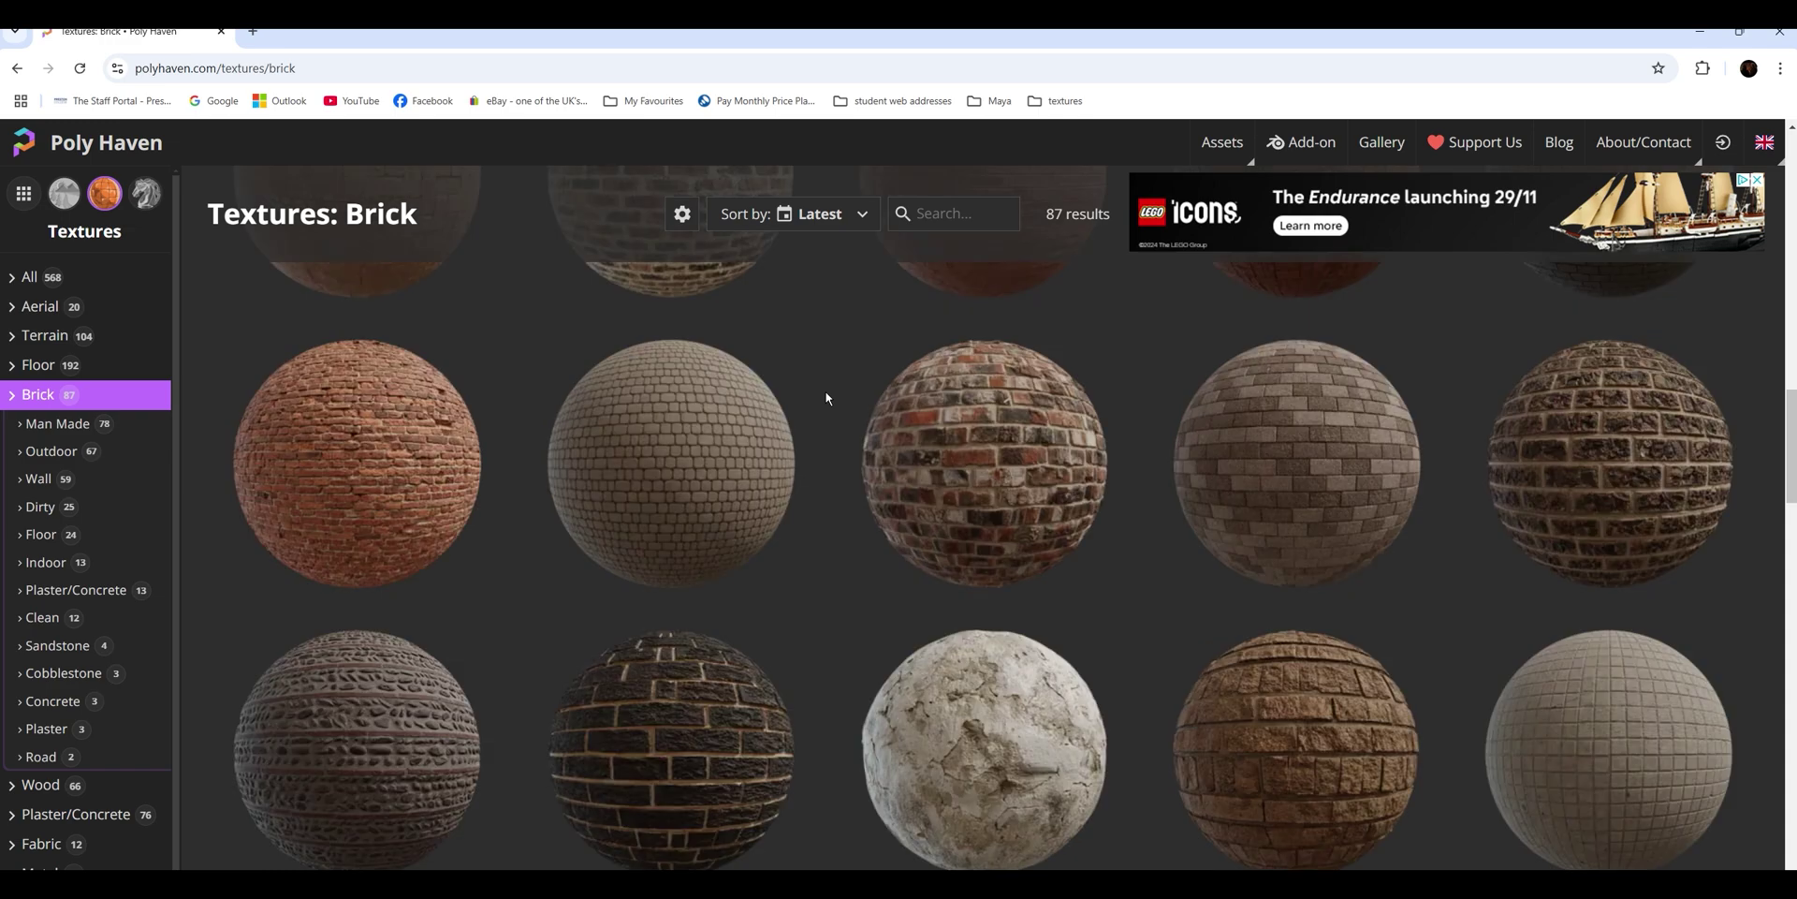
click(1033, 467)
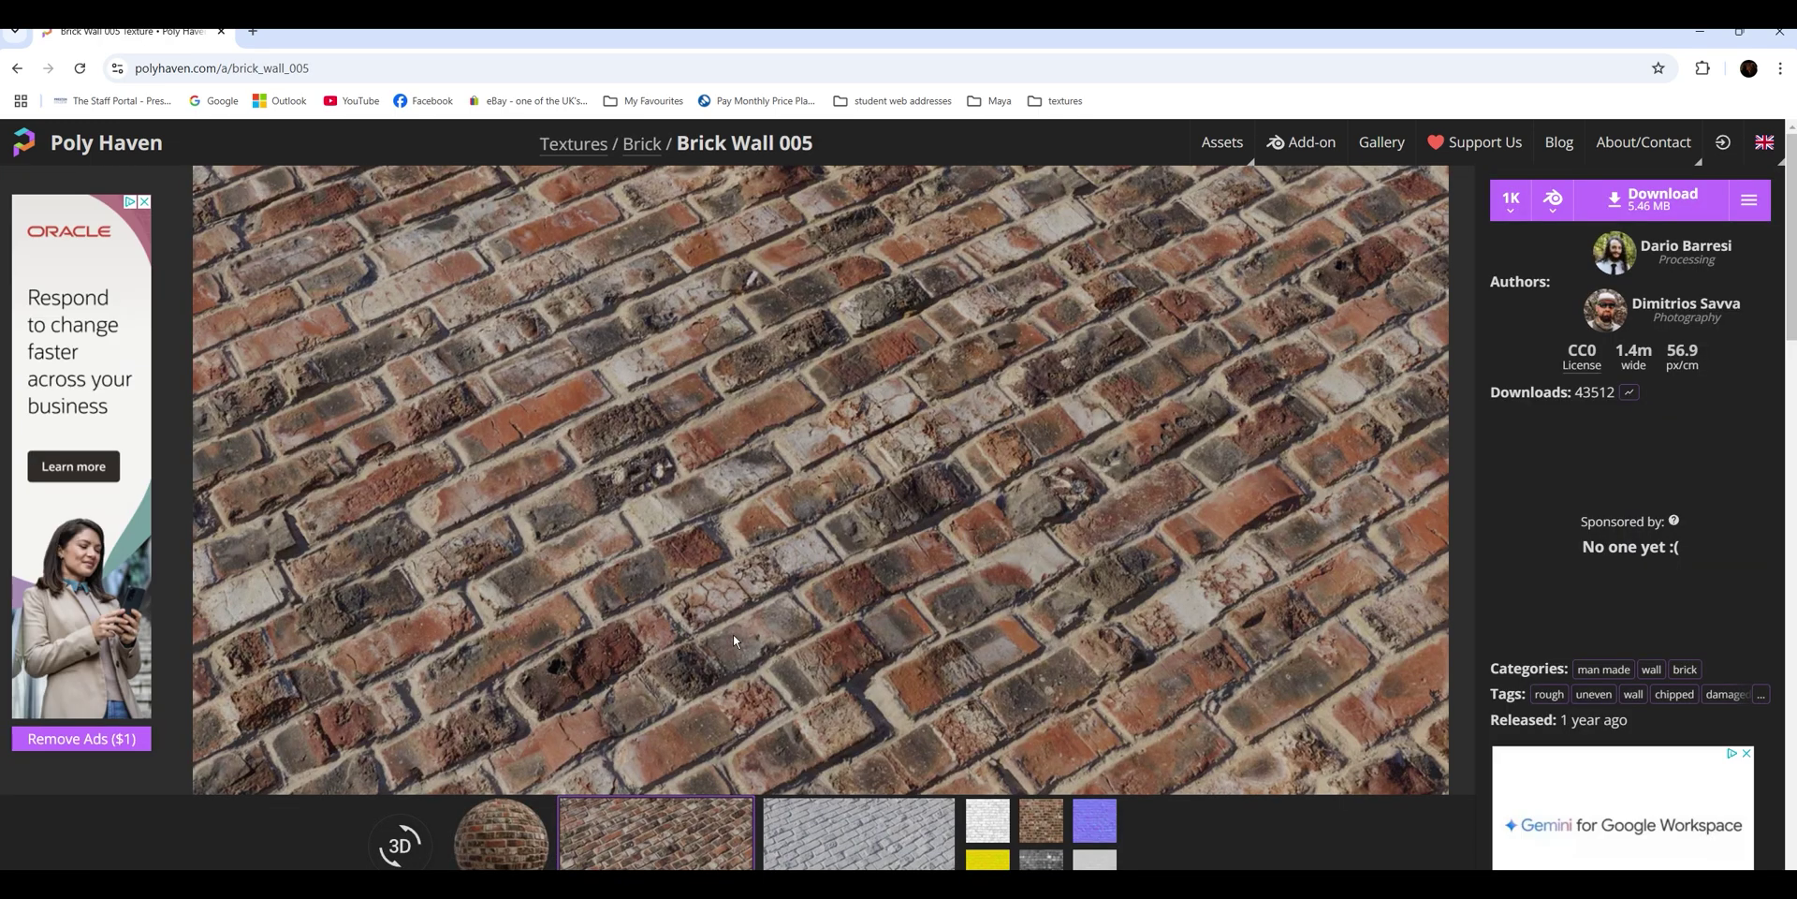
Preview the brick texture's clay render and its AO, normal and diffuse maps
click(939, 811)
click(985, 819)
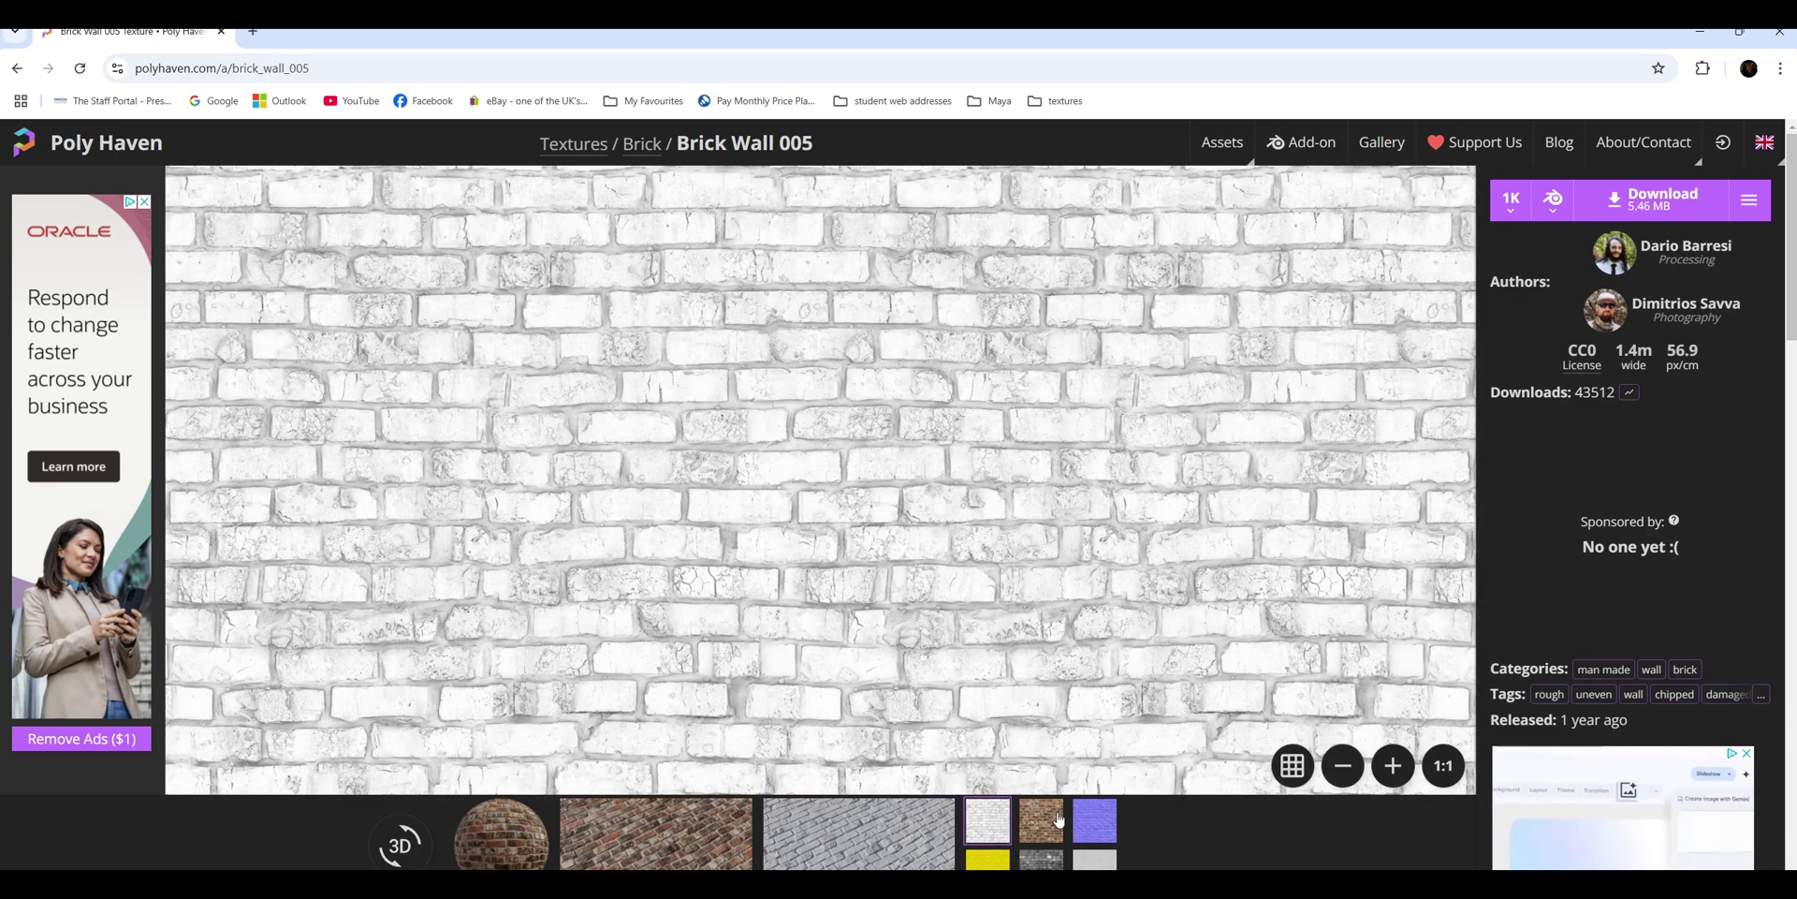
click(1091, 822)
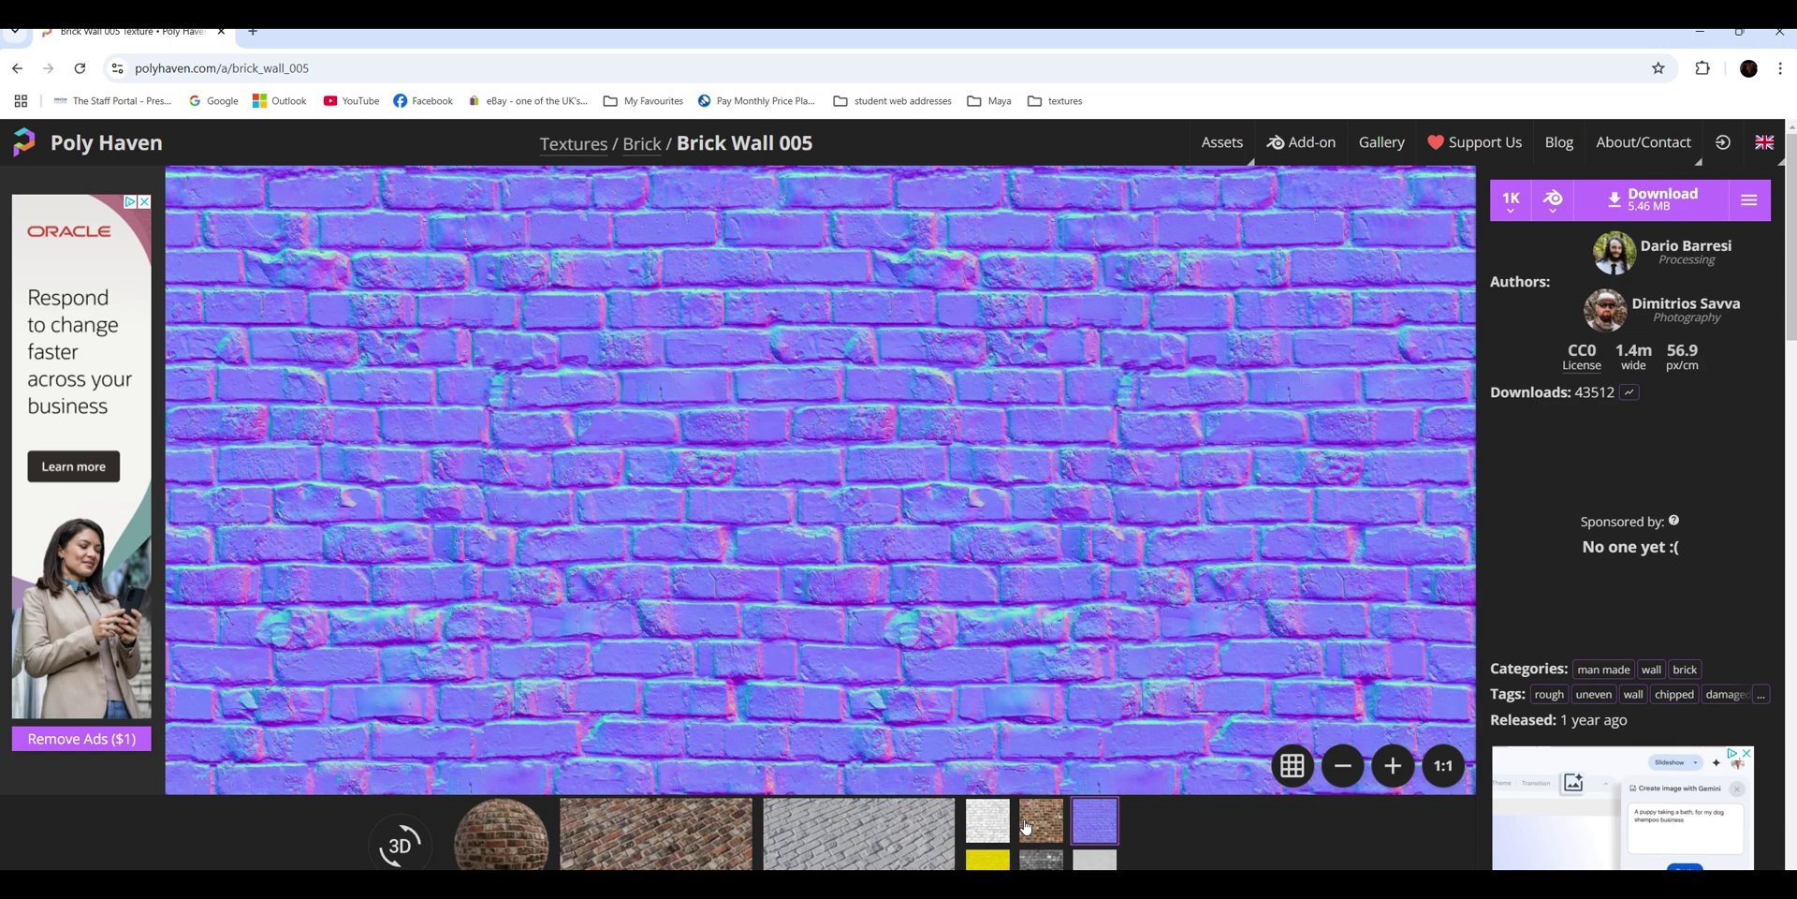
click(1030, 826)
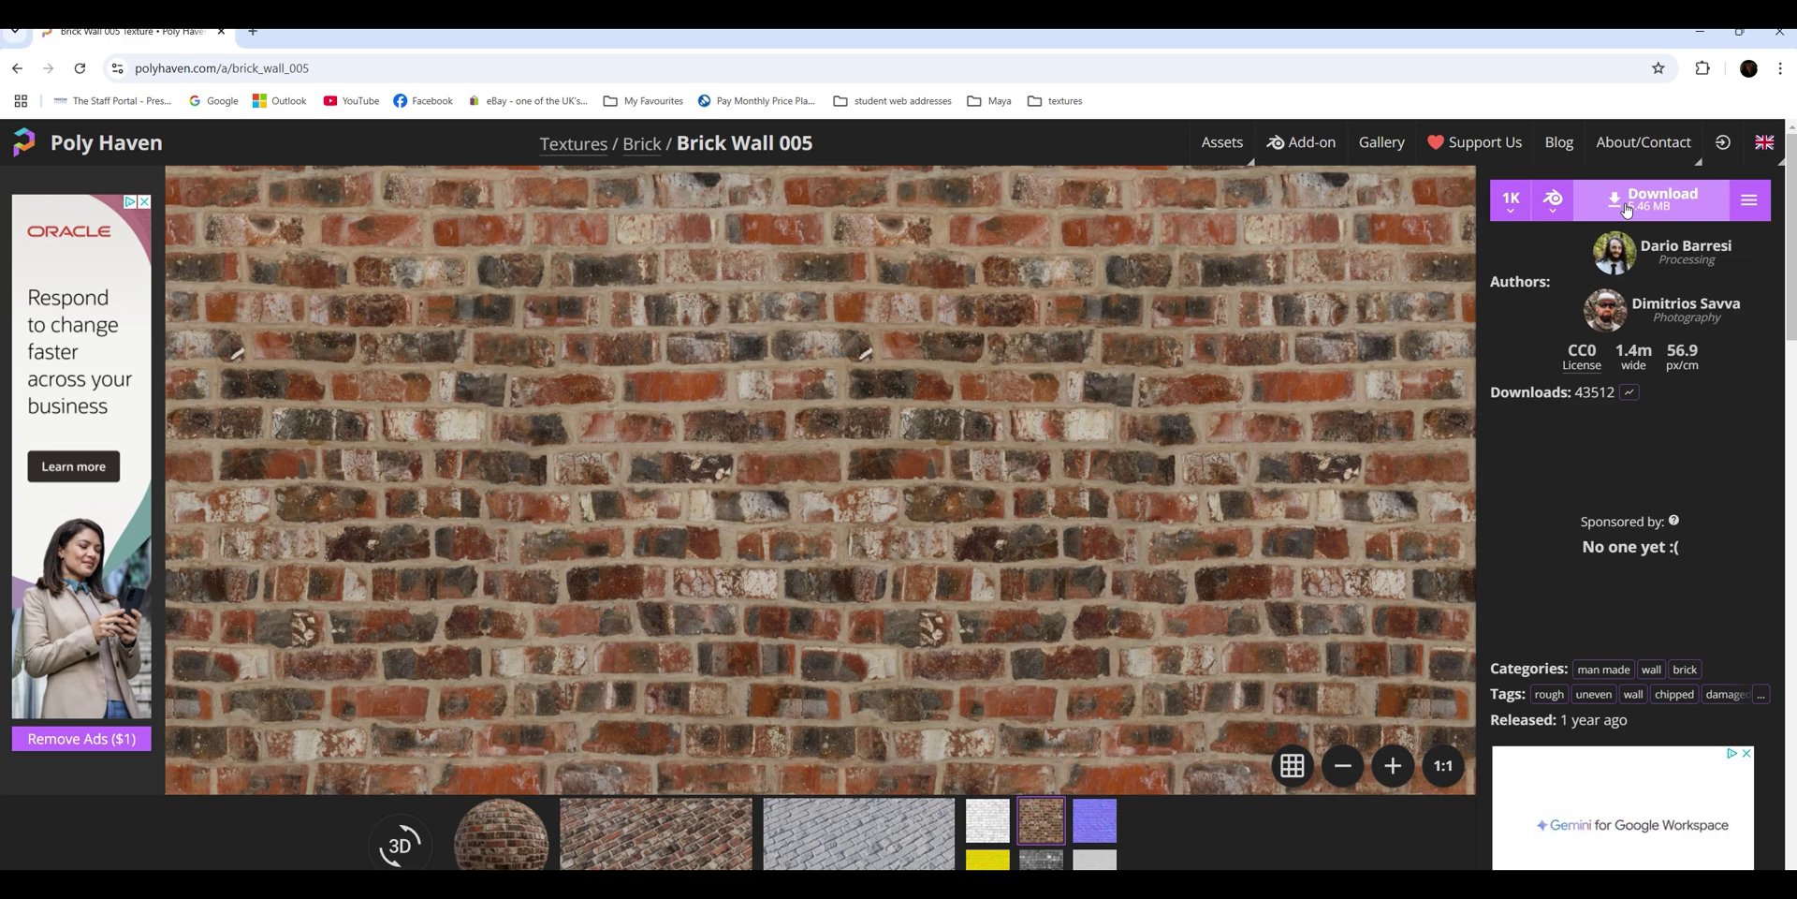
Open the 1K diffuse map of Brick Wall 005 as a JPG and start saving the image
click(1747, 200)
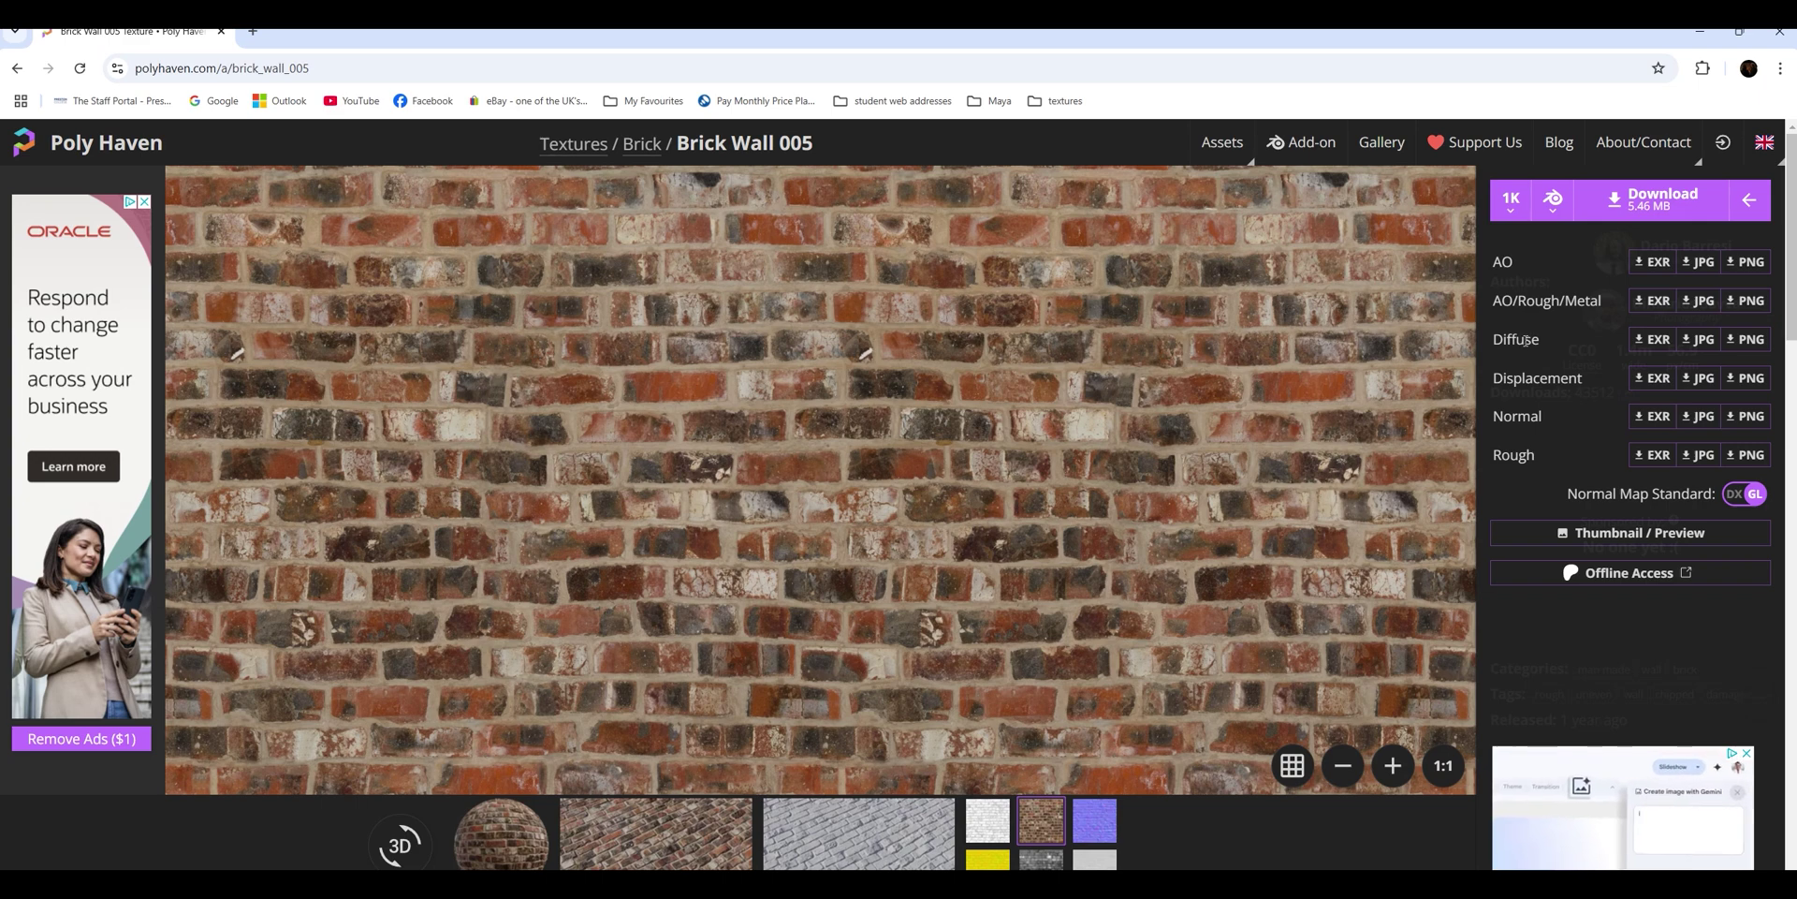
click(1698, 339)
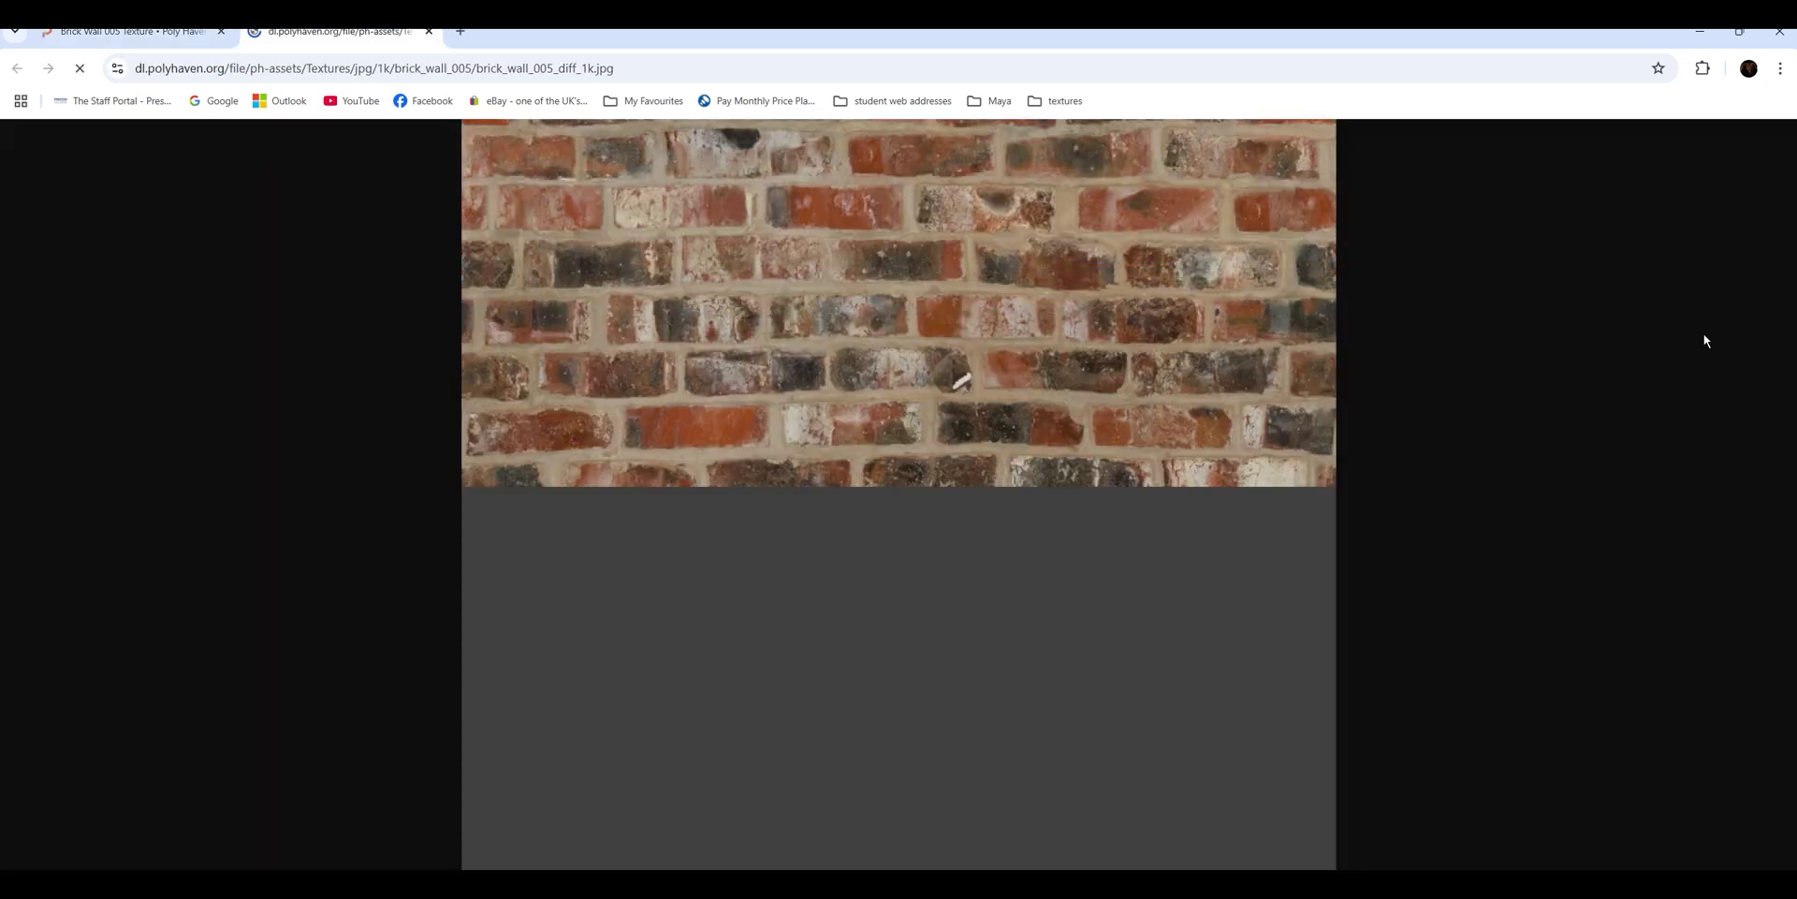
right_click(851, 423)
click(922, 471)
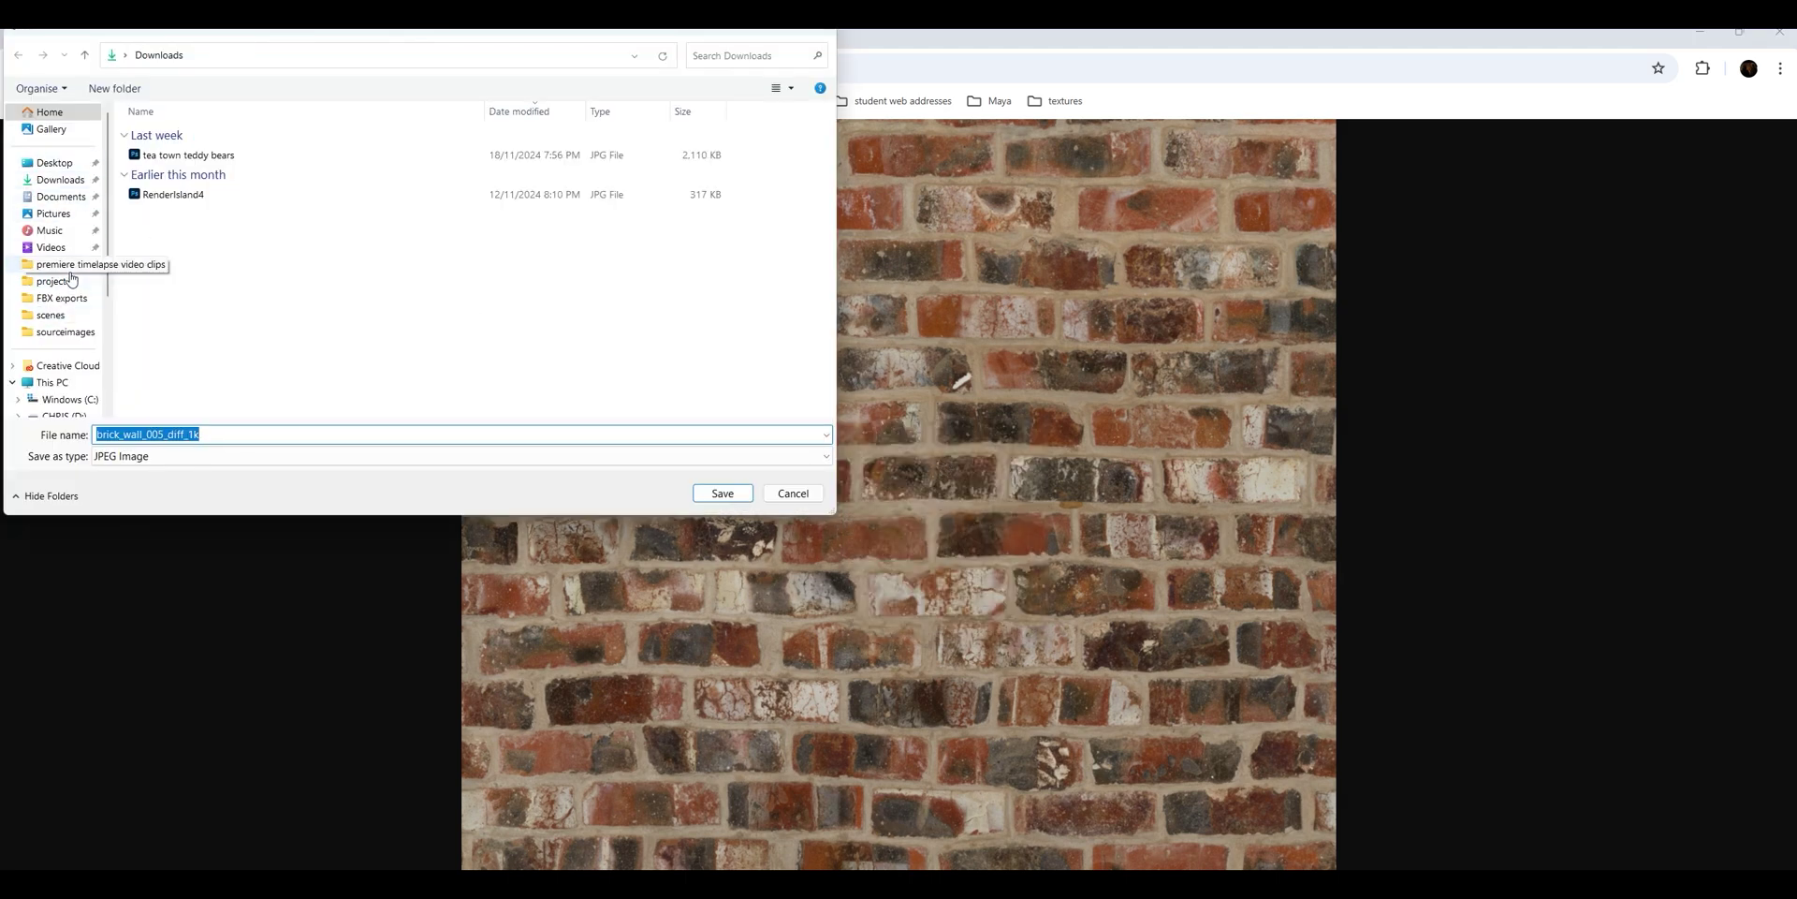
Save brick_wall_005_diff_1k as a JPEG in the D drive's Preston's College > AAA resources > AAA Maya > models > TEXTURING INTRO 1st YEARS > sourceimages folder
scroll(71, 278, down, 2)
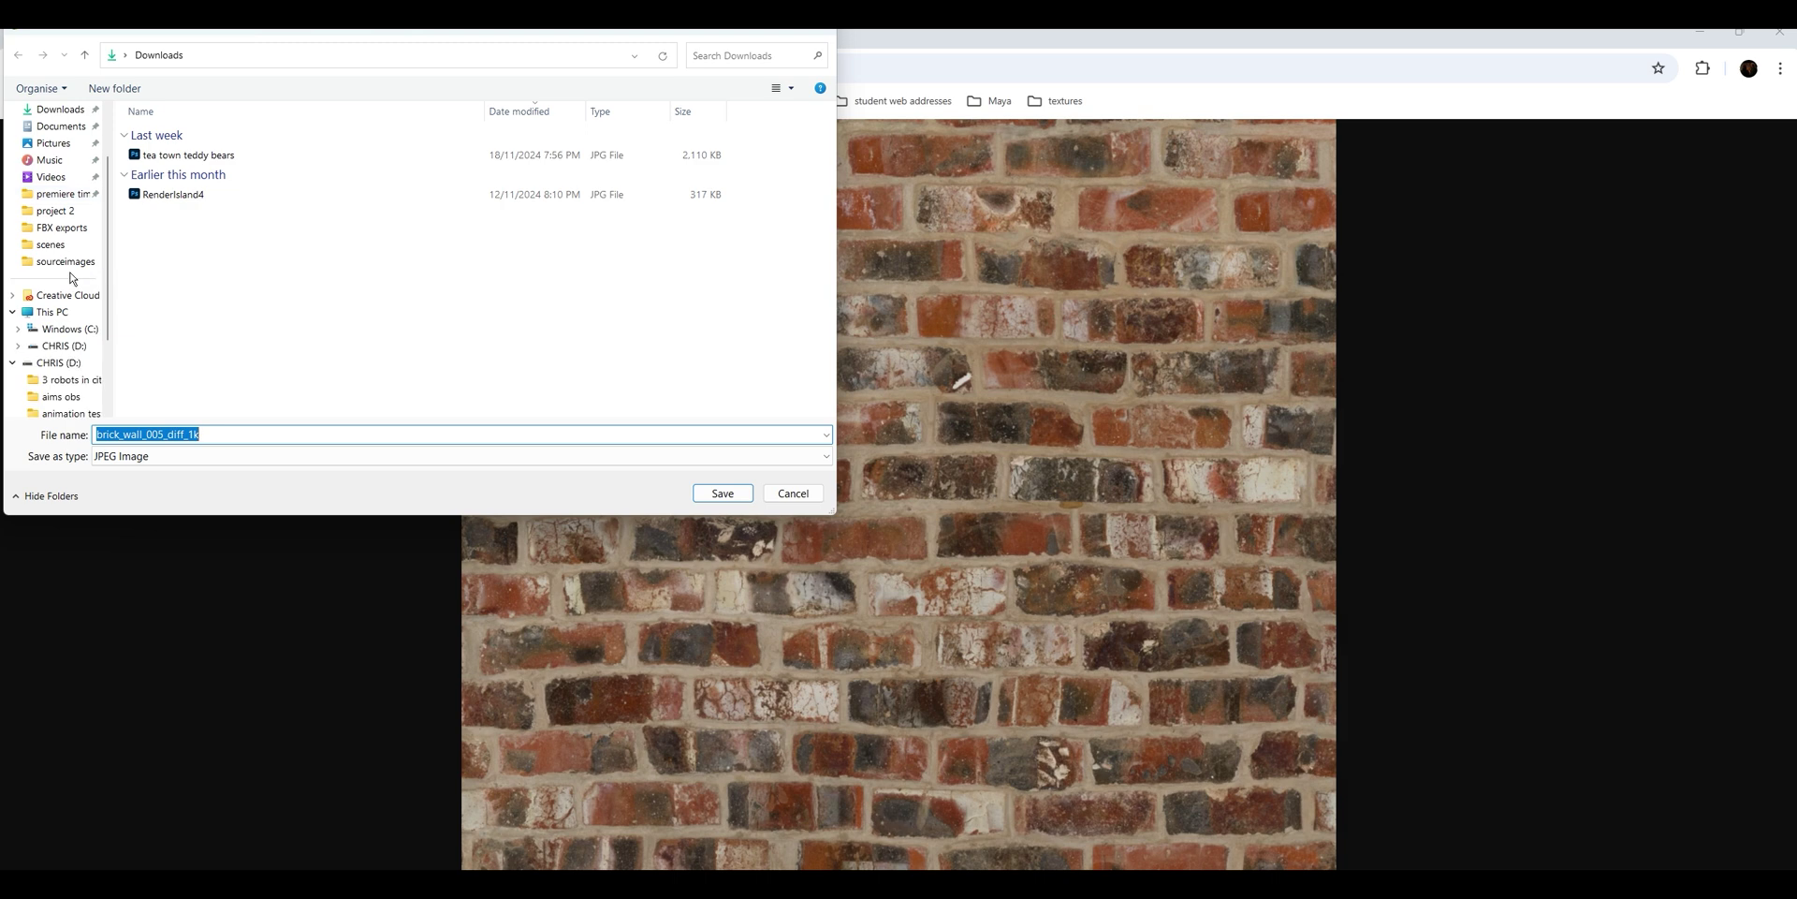
click(63, 365)
double_click(177, 192)
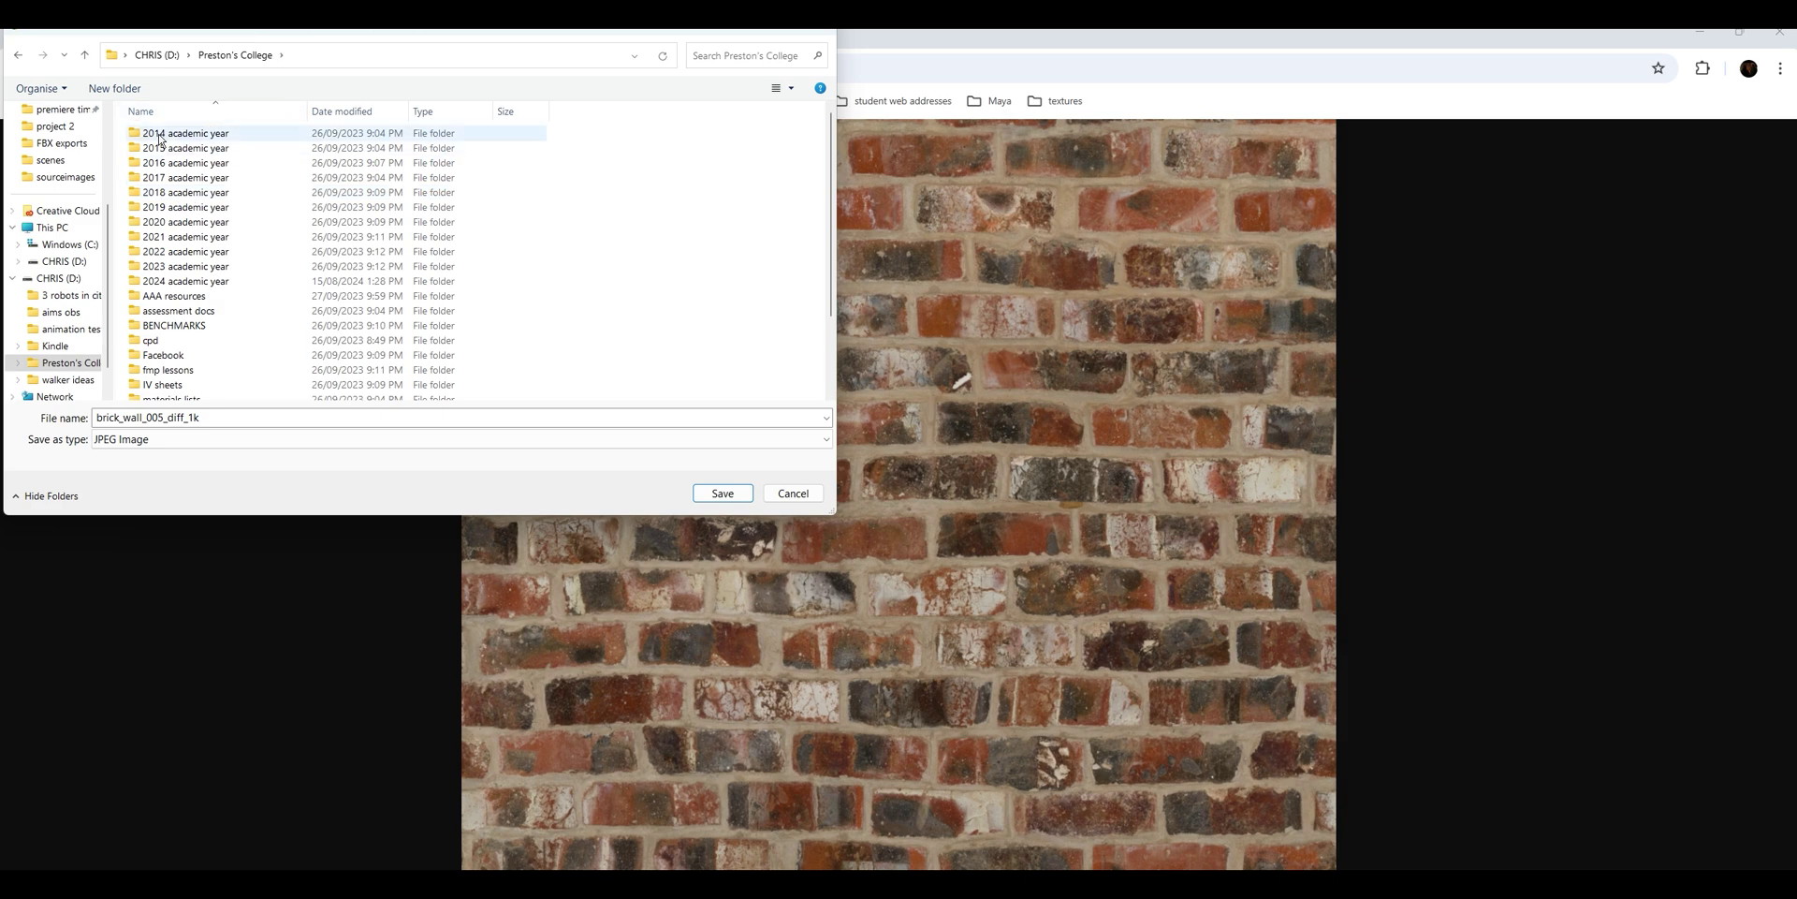
click(178, 282)
double_click(178, 293)
double_click(178, 294)
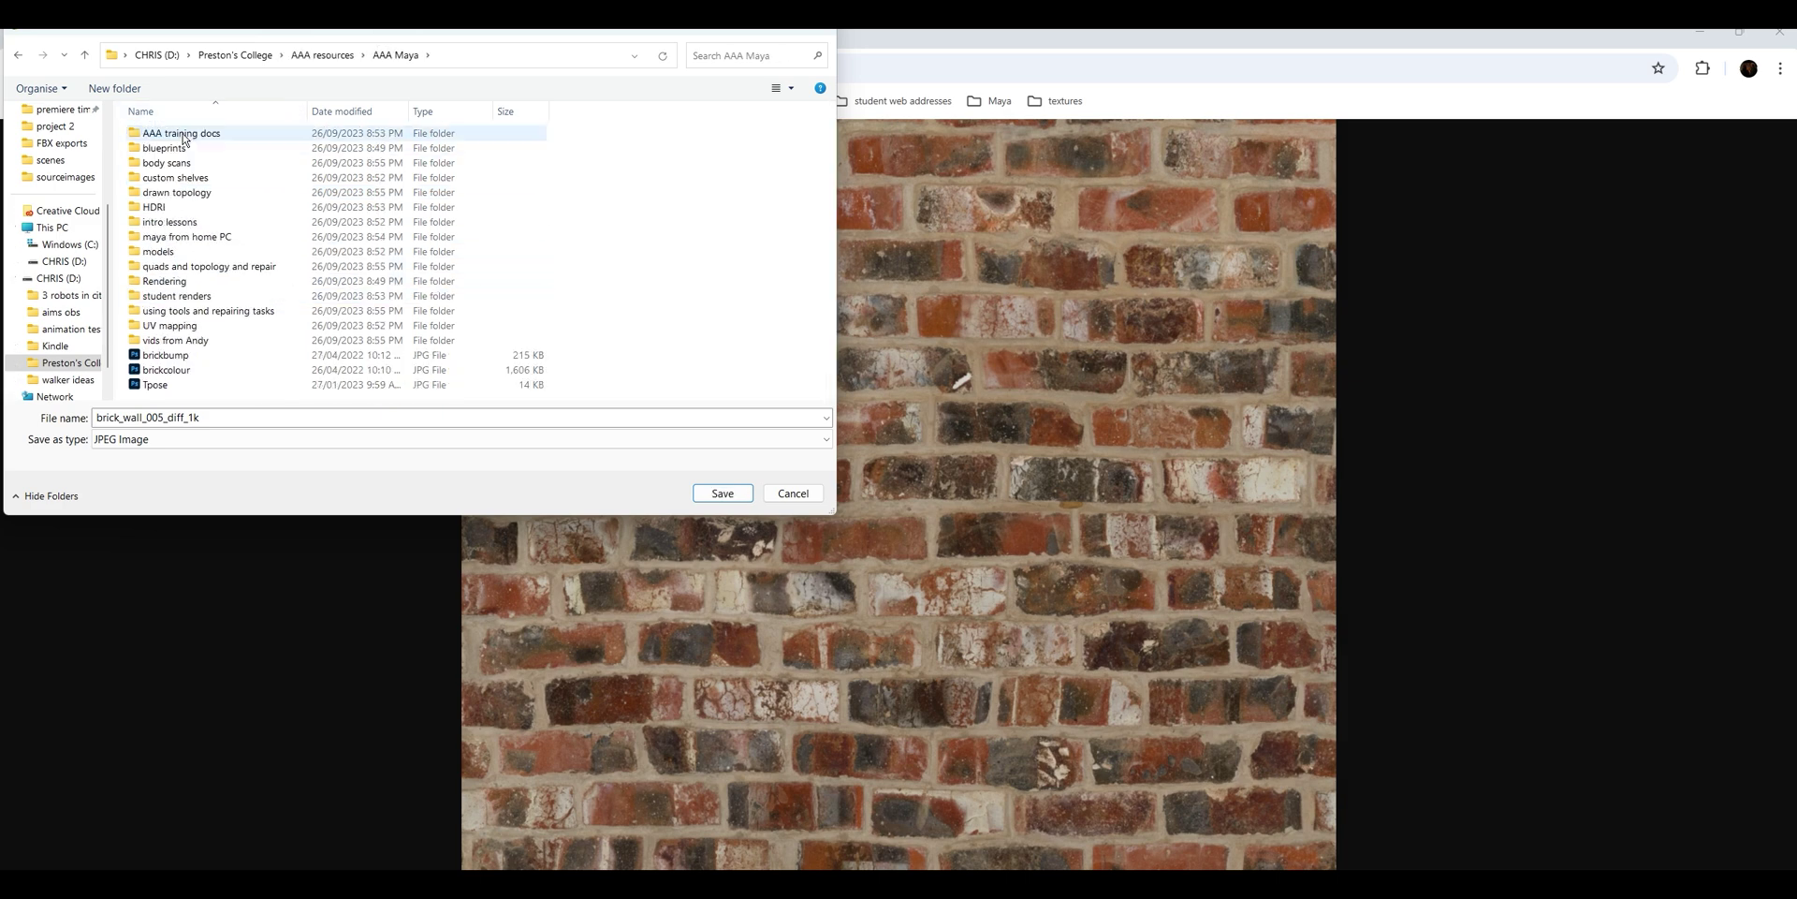
double_click(173, 251)
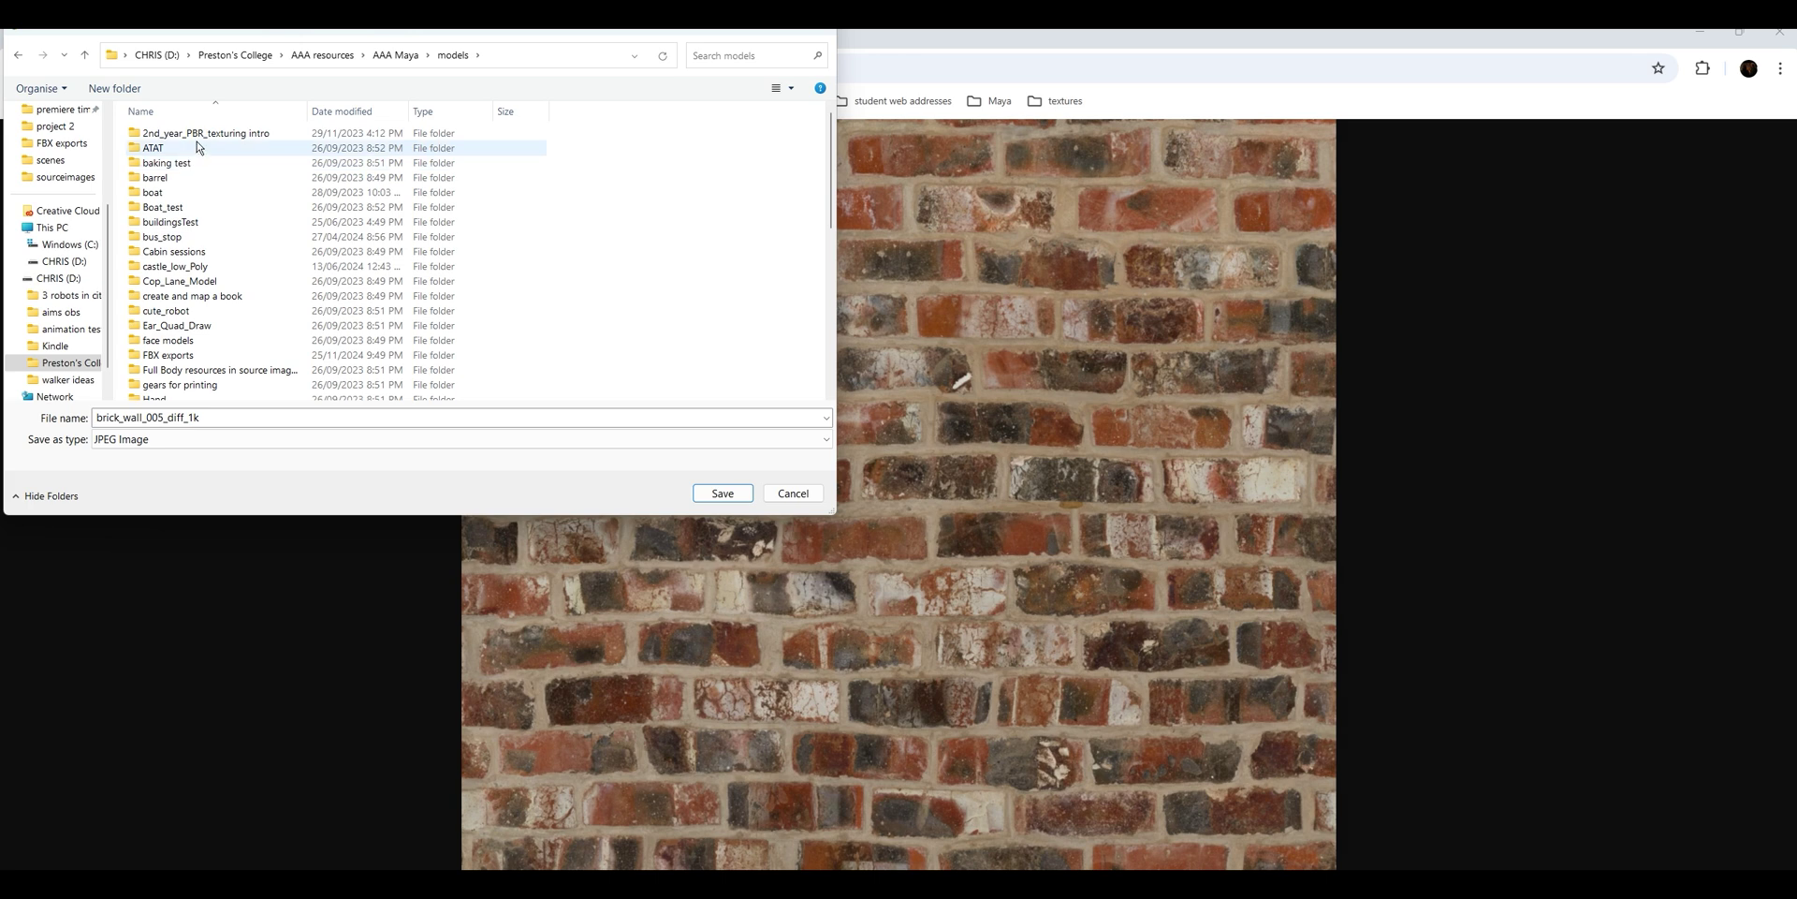
scroll(175, 246, down, 4)
scroll(174, 247, down, 3)
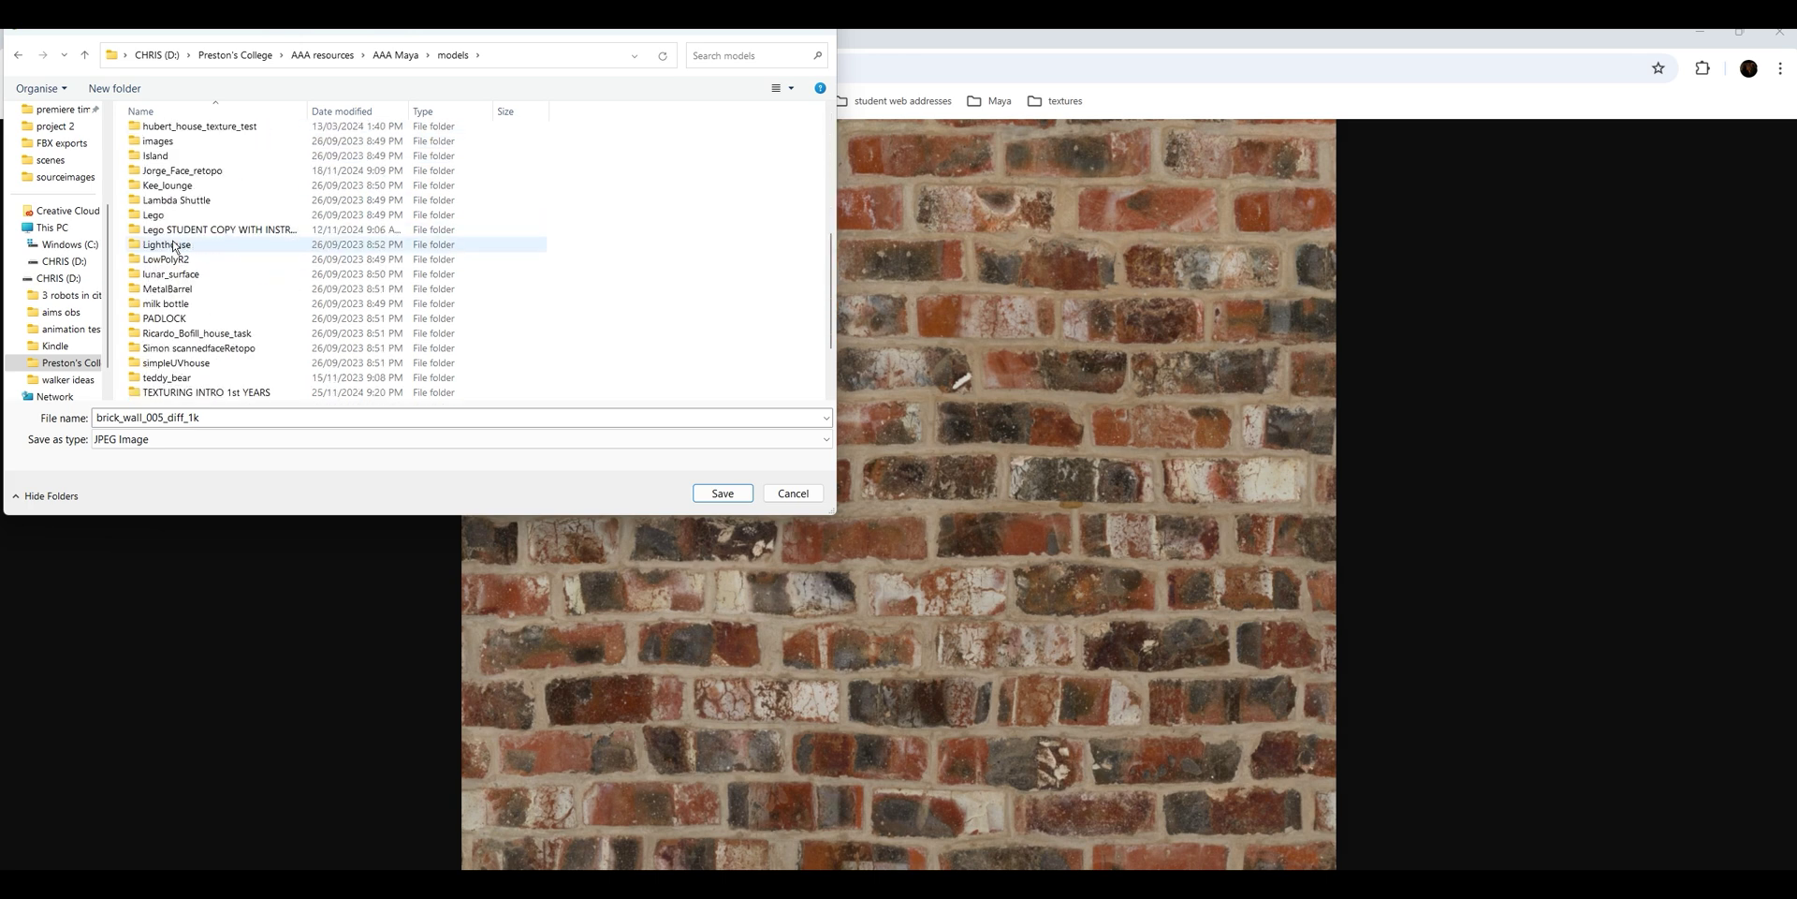
double_click(223, 392)
double_click(176, 312)
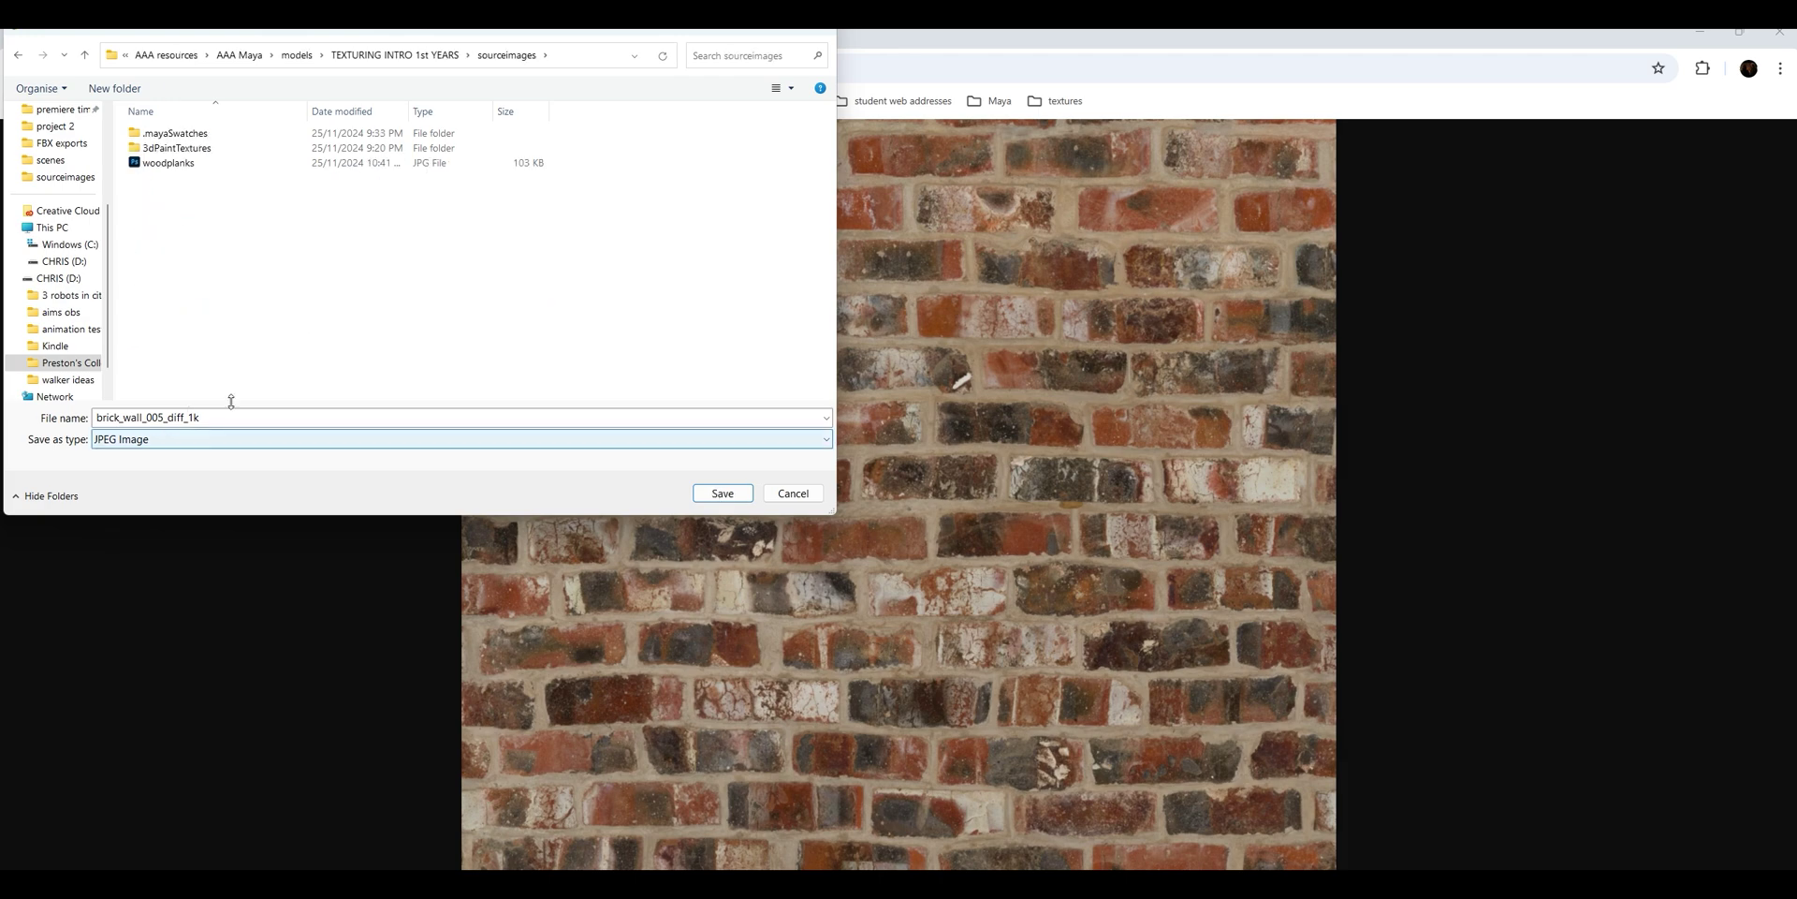
click(704, 495)
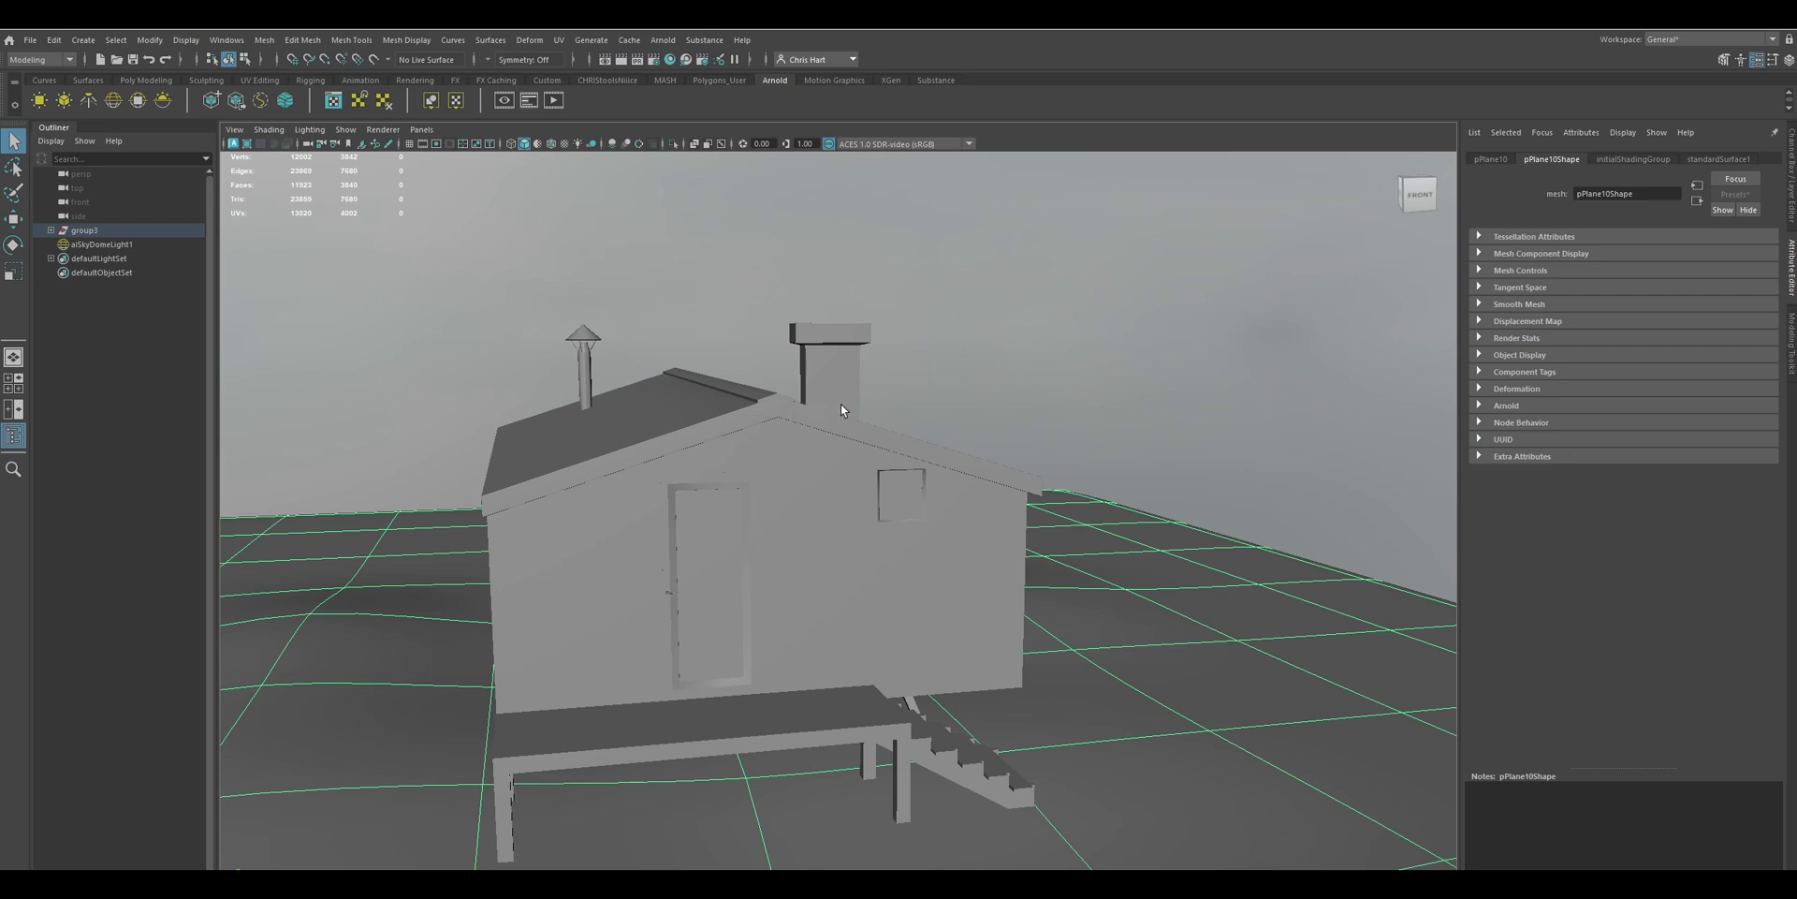
Switch back to Maya and start an Arnold RenderView render of the cabin, framed on the brick chimney area of the roof
alt+drag(863, 401, 946, 458)
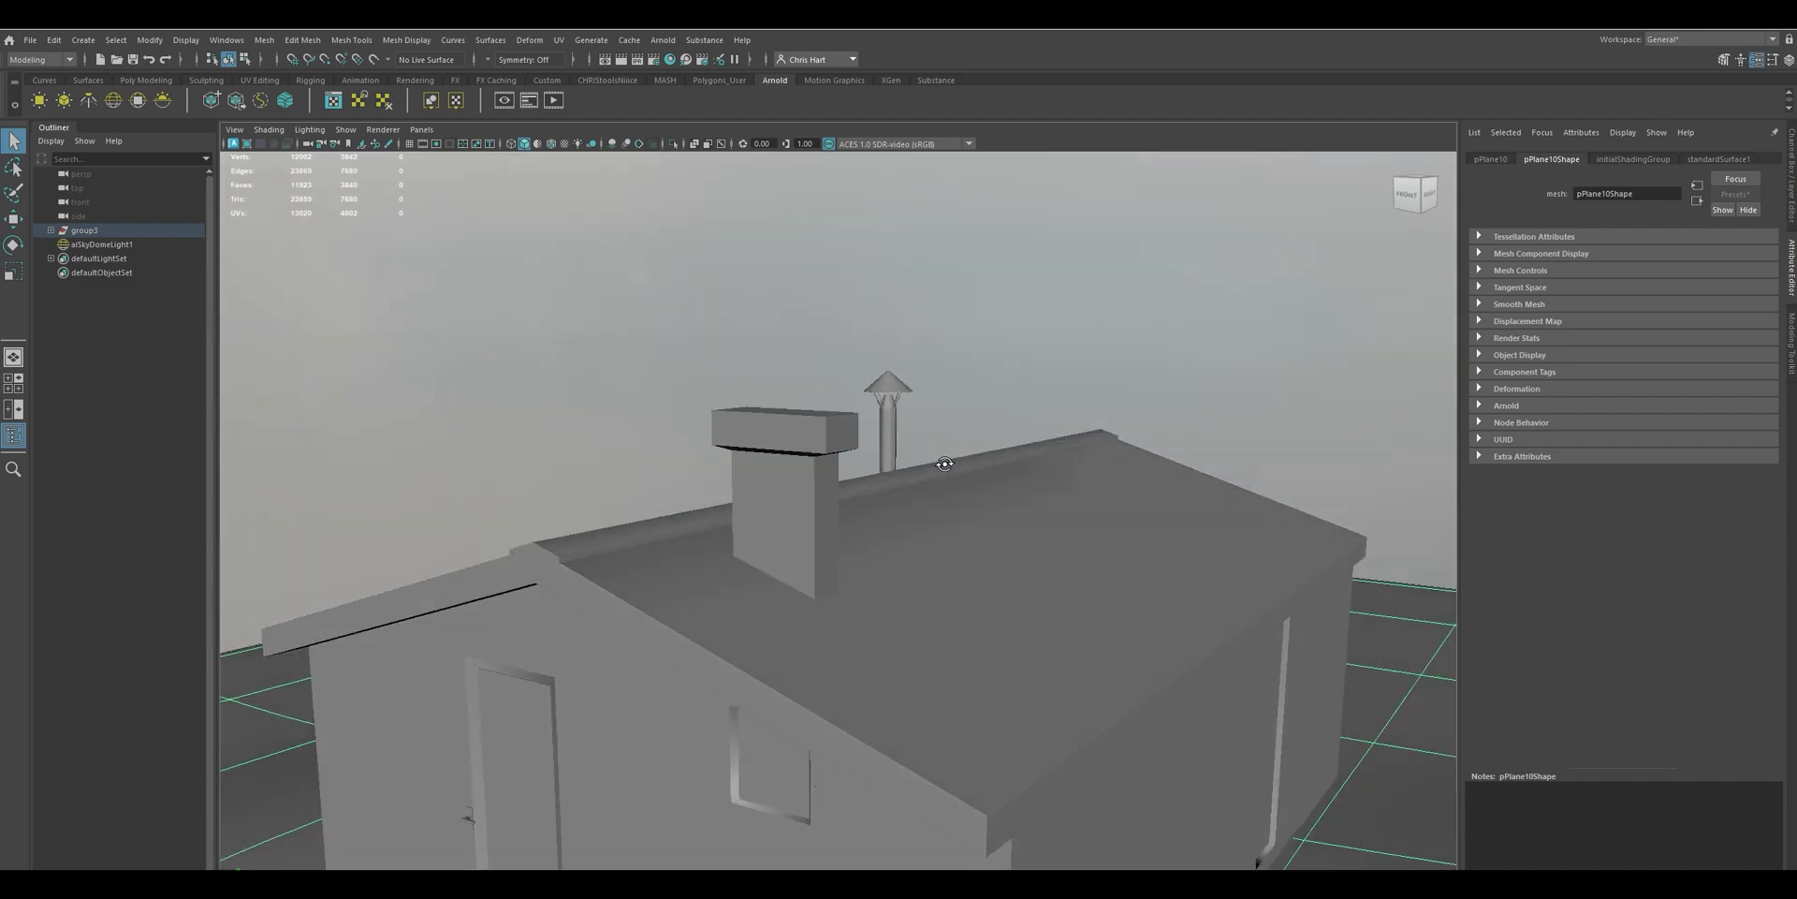
click(556, 100)
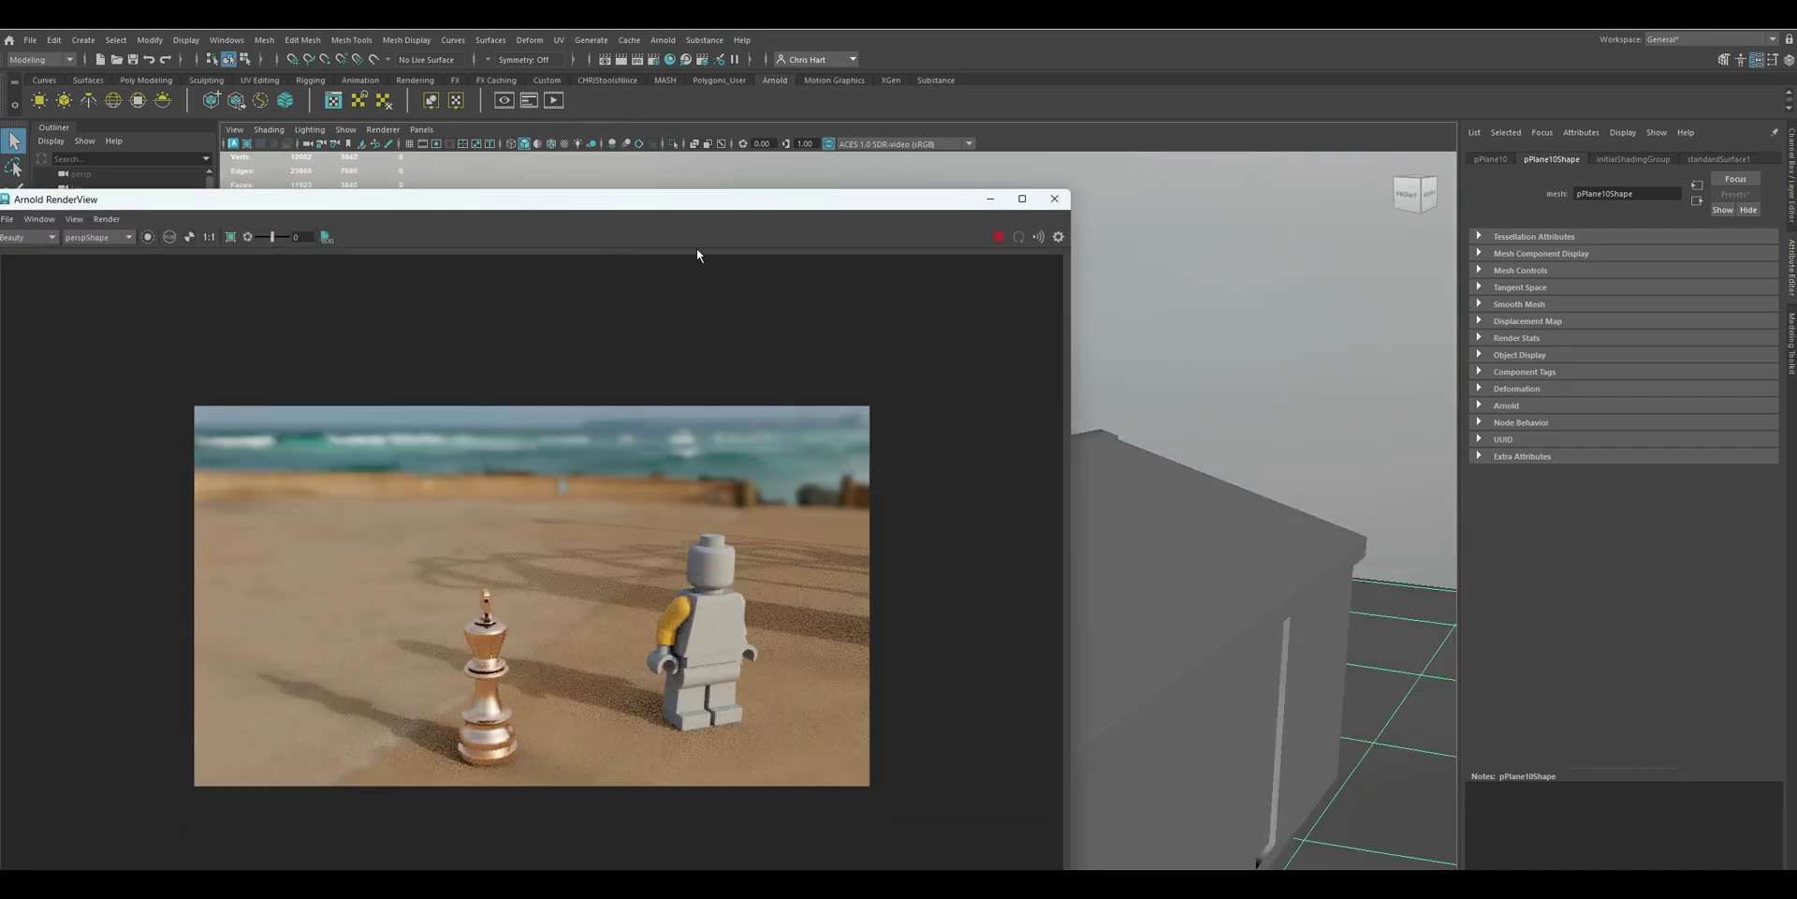
alt+drag(1231, 520, 883, 525)
alt+drag(1229, 433, 1155, 484)
alt+drag(1413, 508, 1217, 468)
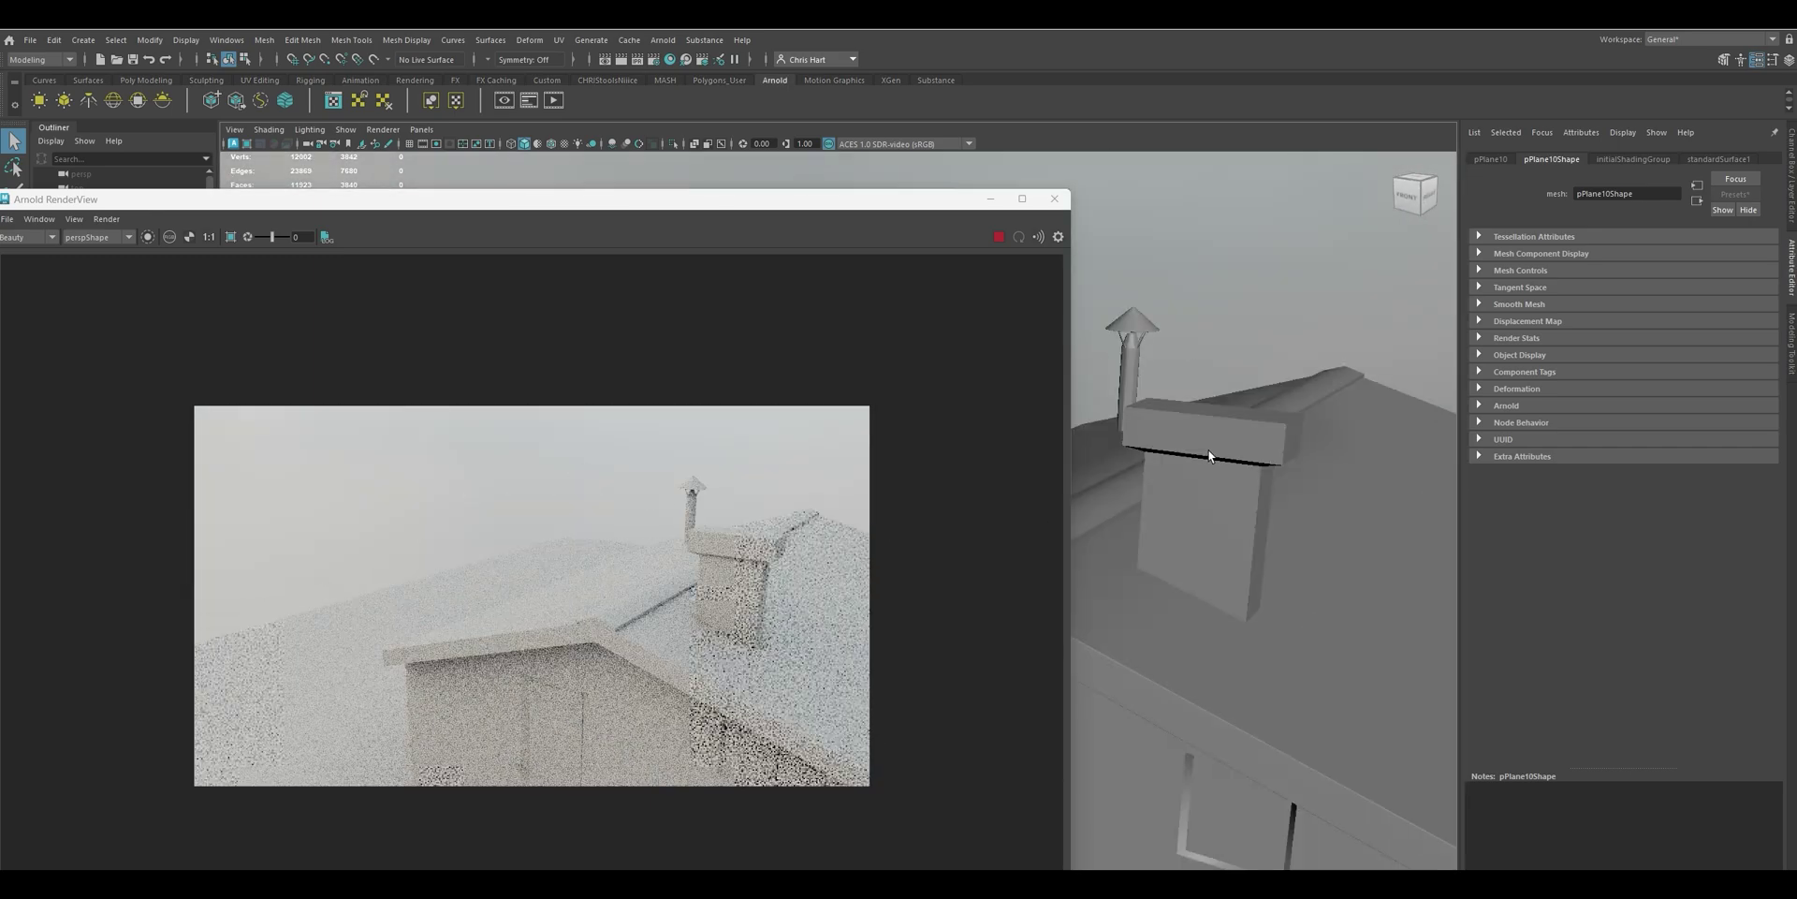
Isolate the rectangular chimney in the viewport and move the render window clear of it
click(1201, 445)
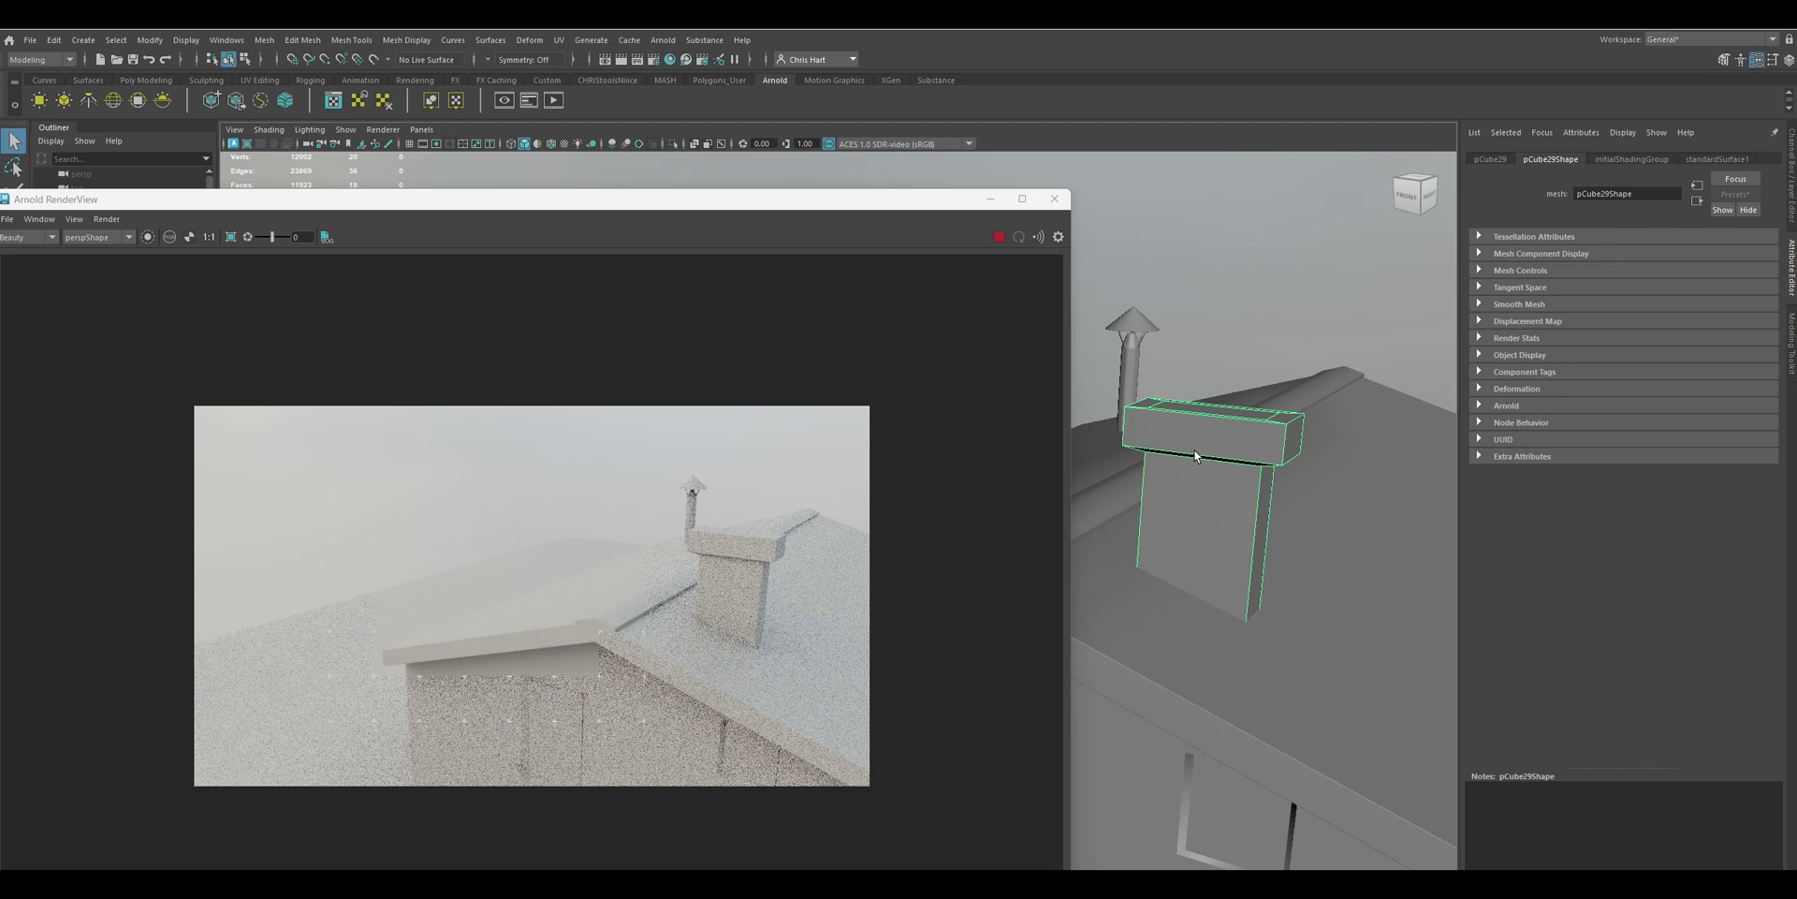
key(ctrl+1)
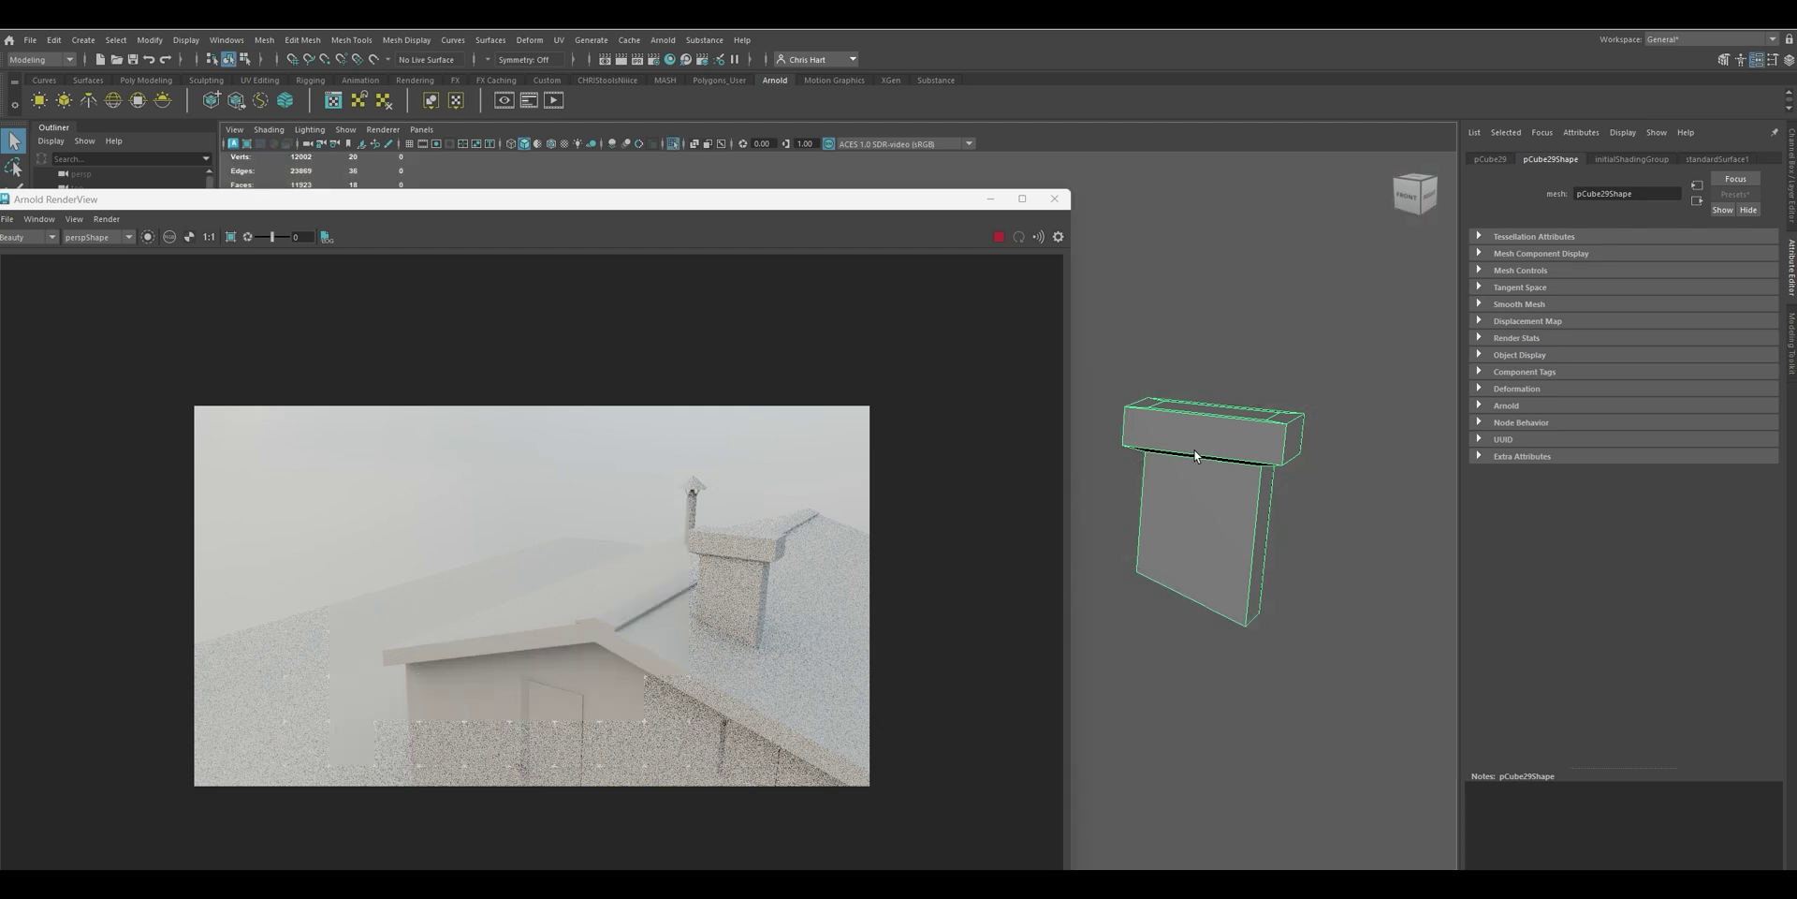
scroll(1236, 485, up, 6)
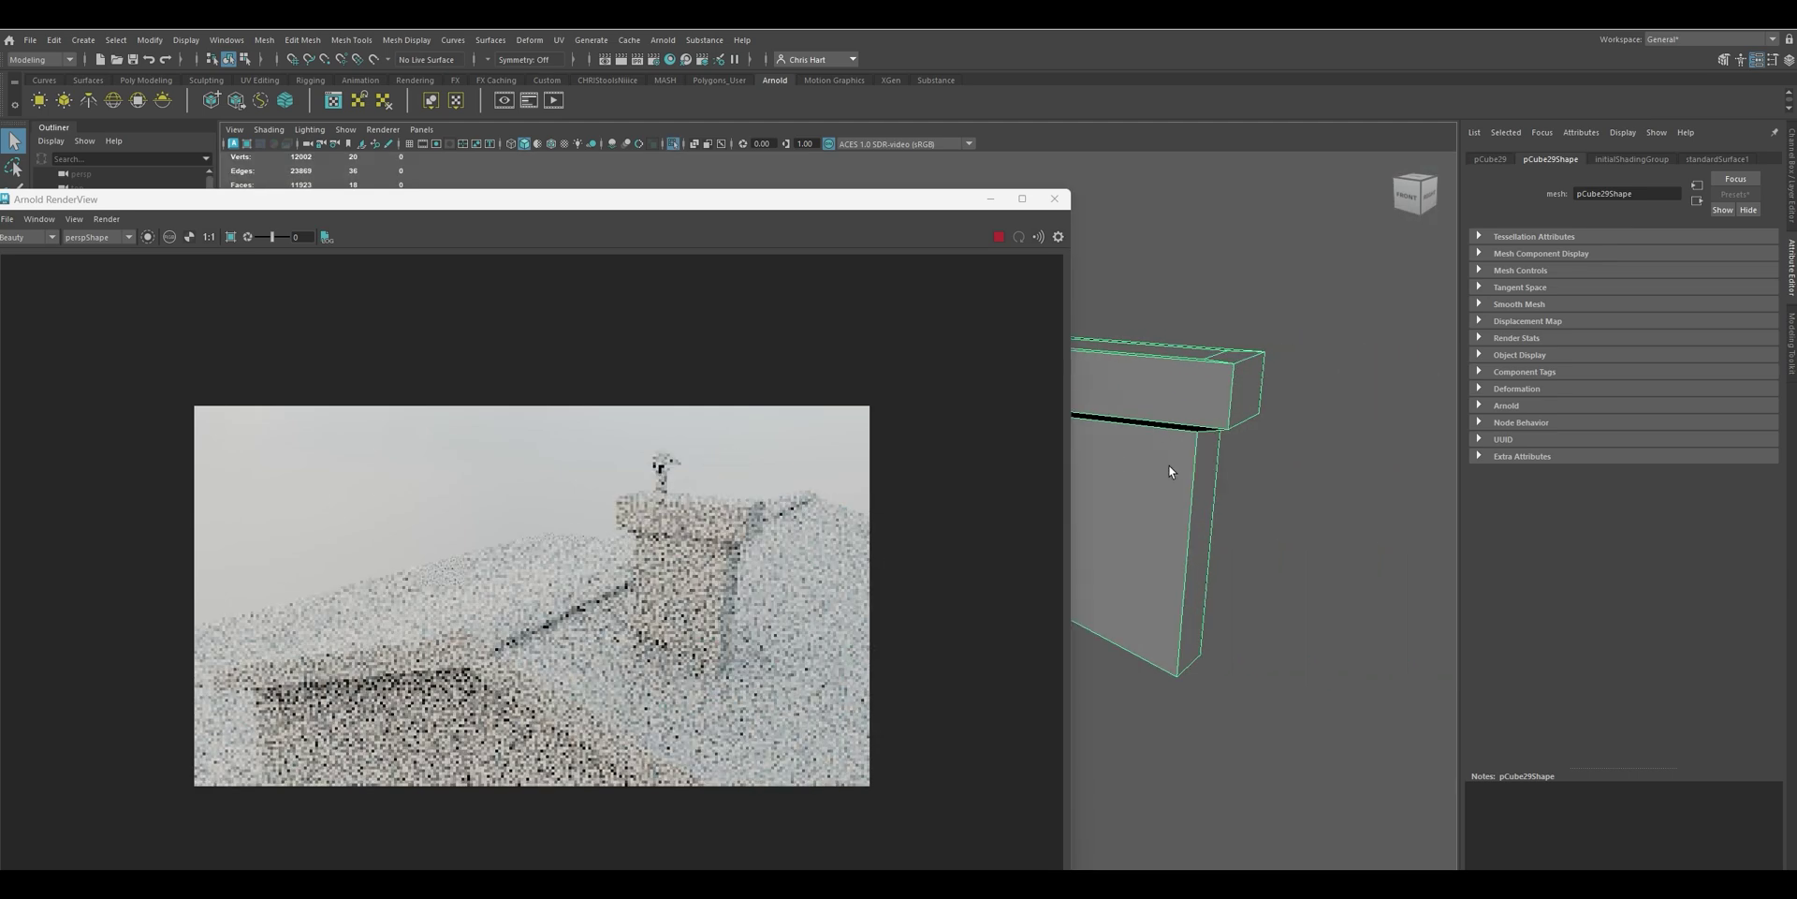
alt+drag(1250, 481, 1211, 474)
drag(868, 199, 571, 227)
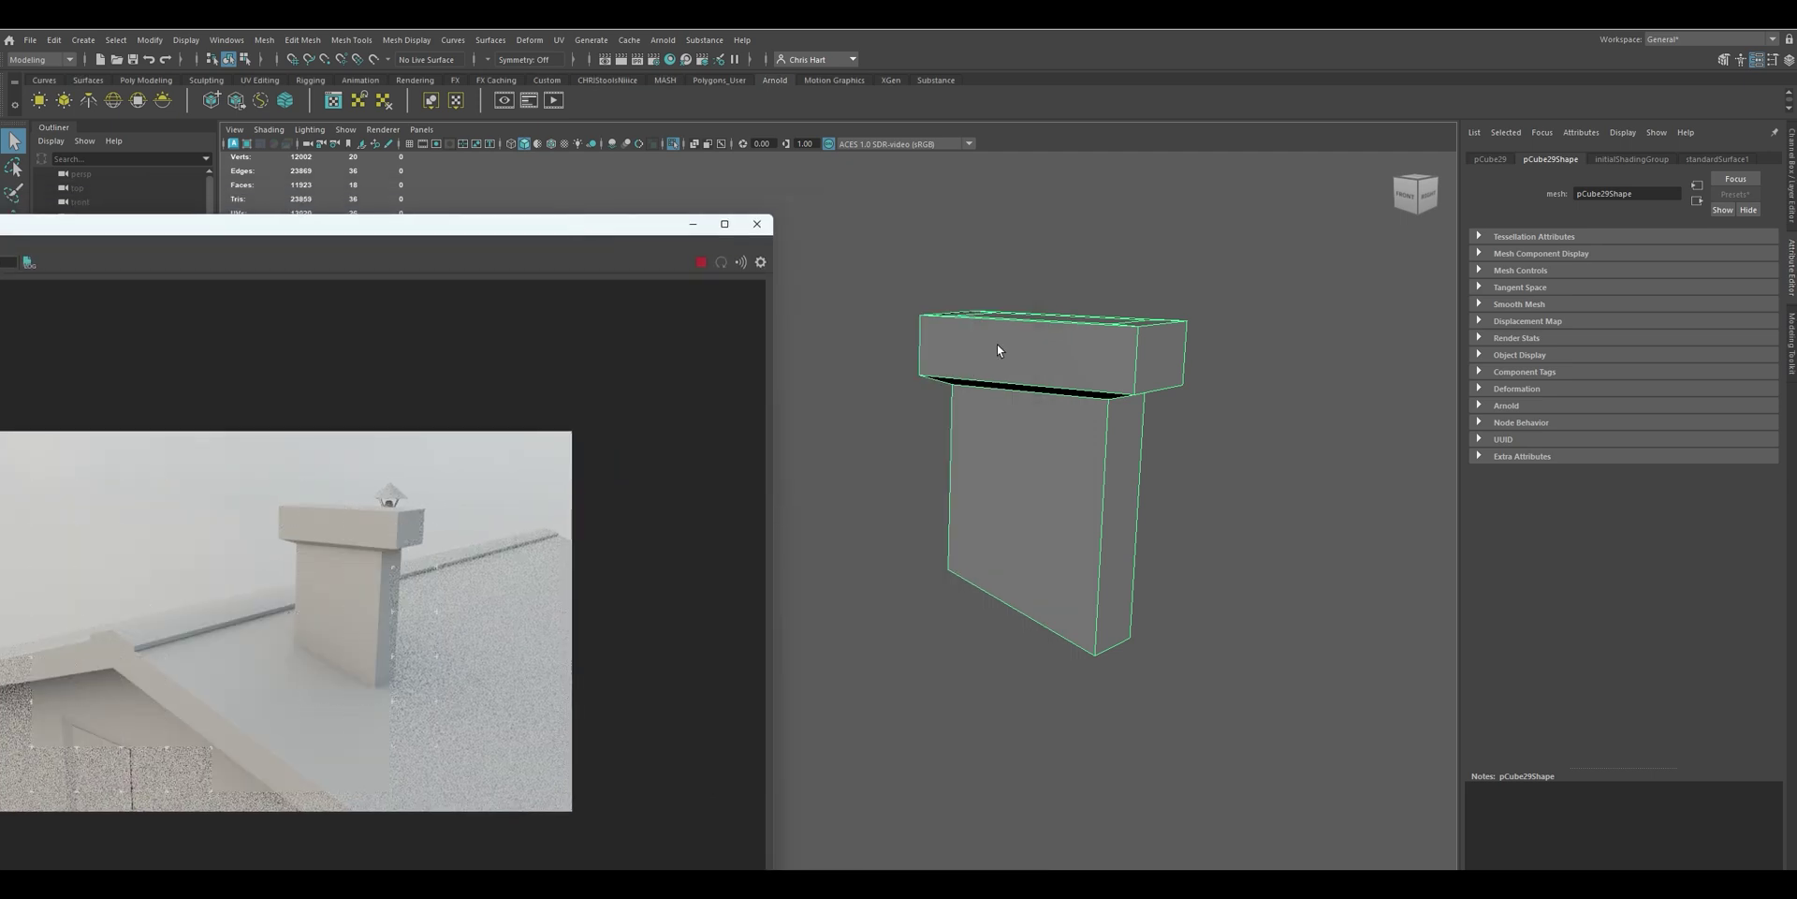
Assign a new aiStandardSurface material to the chimney and set its Diffuse Roughness to 1
right_drag(997, 344, 1012, 709)
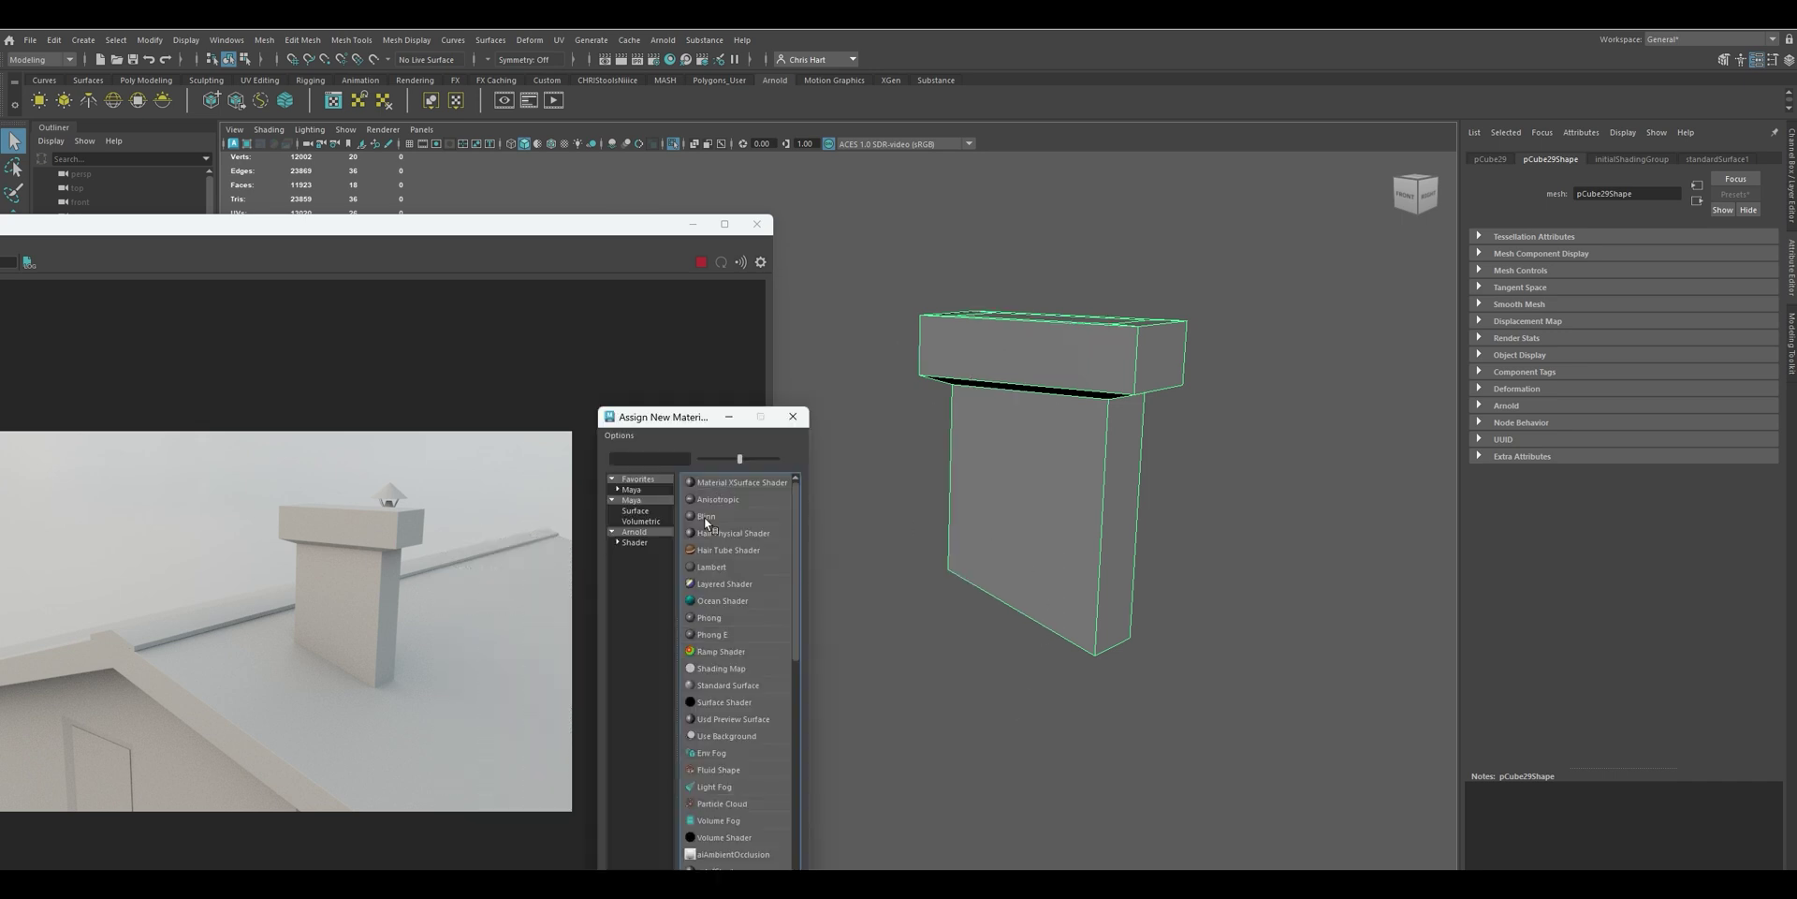
click(634, 531)
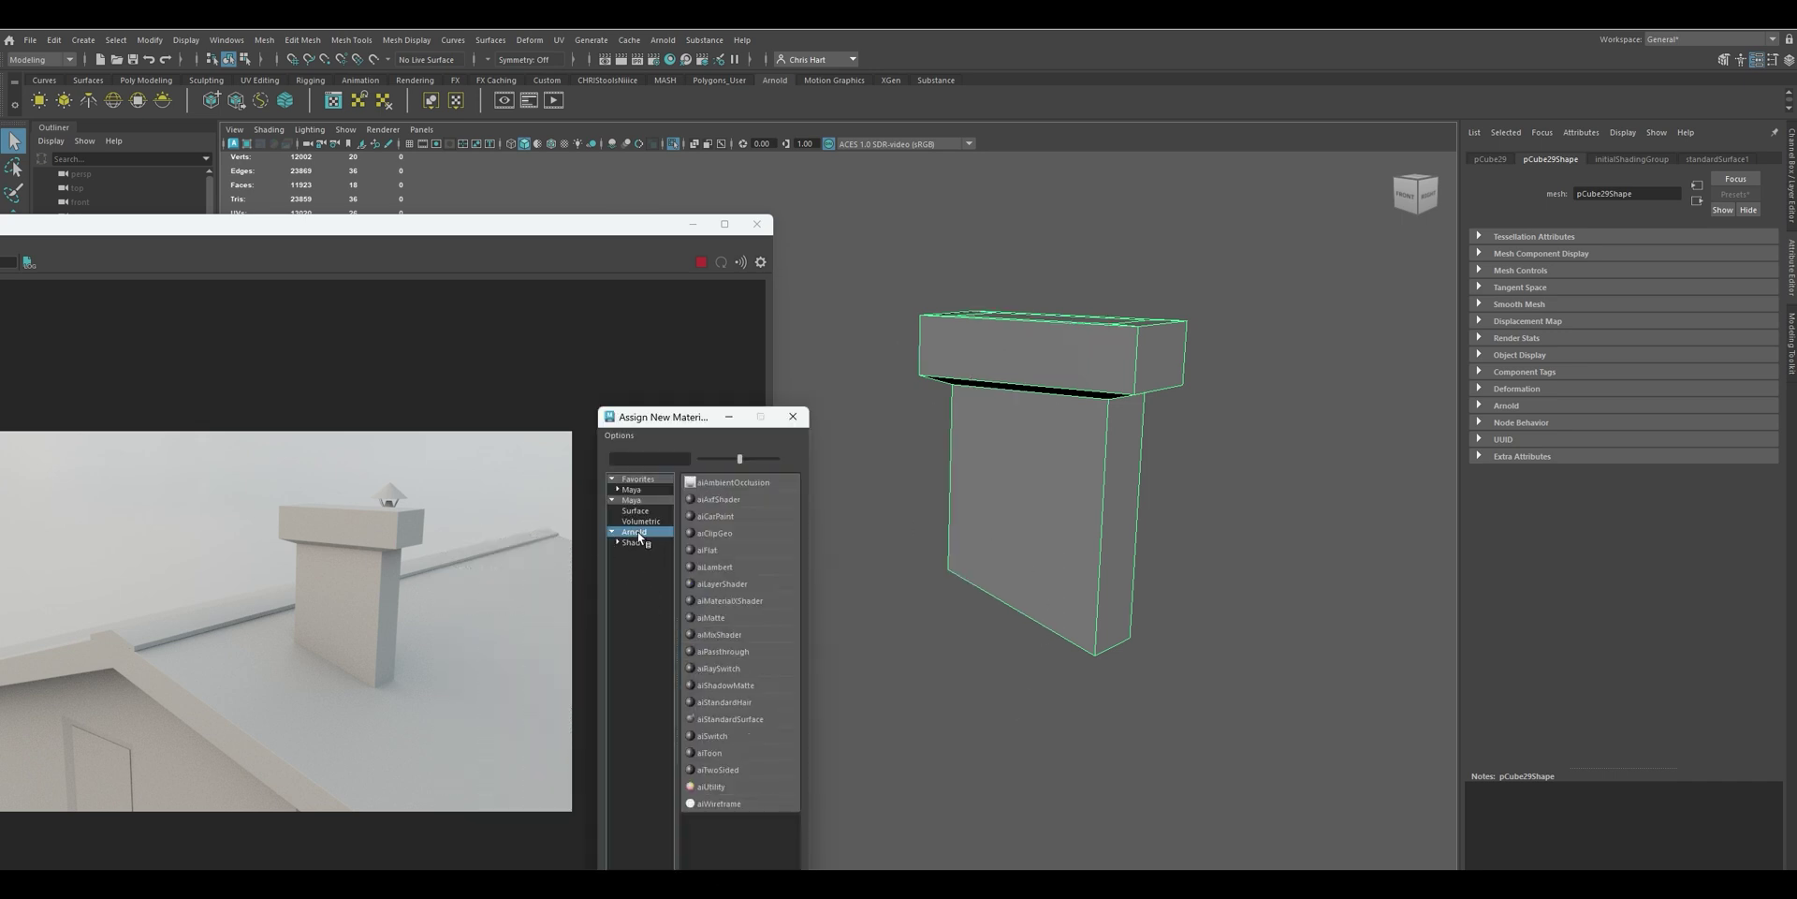
click(730, 719)
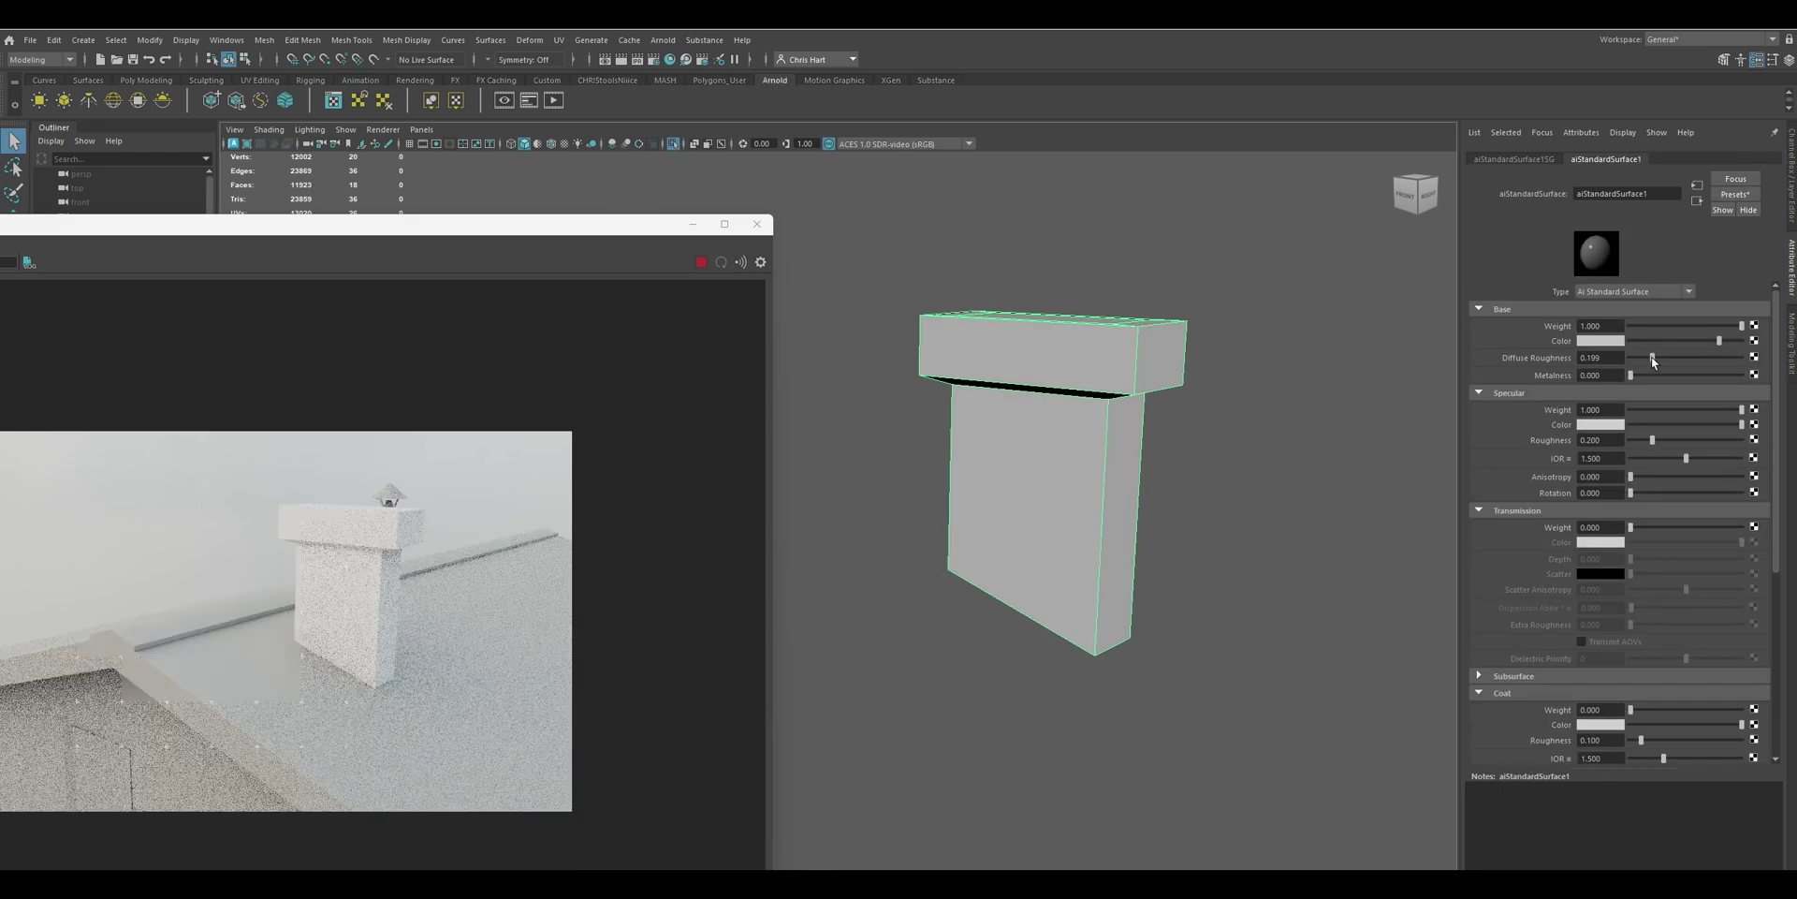
drag(1651, 357, 1766, 366)
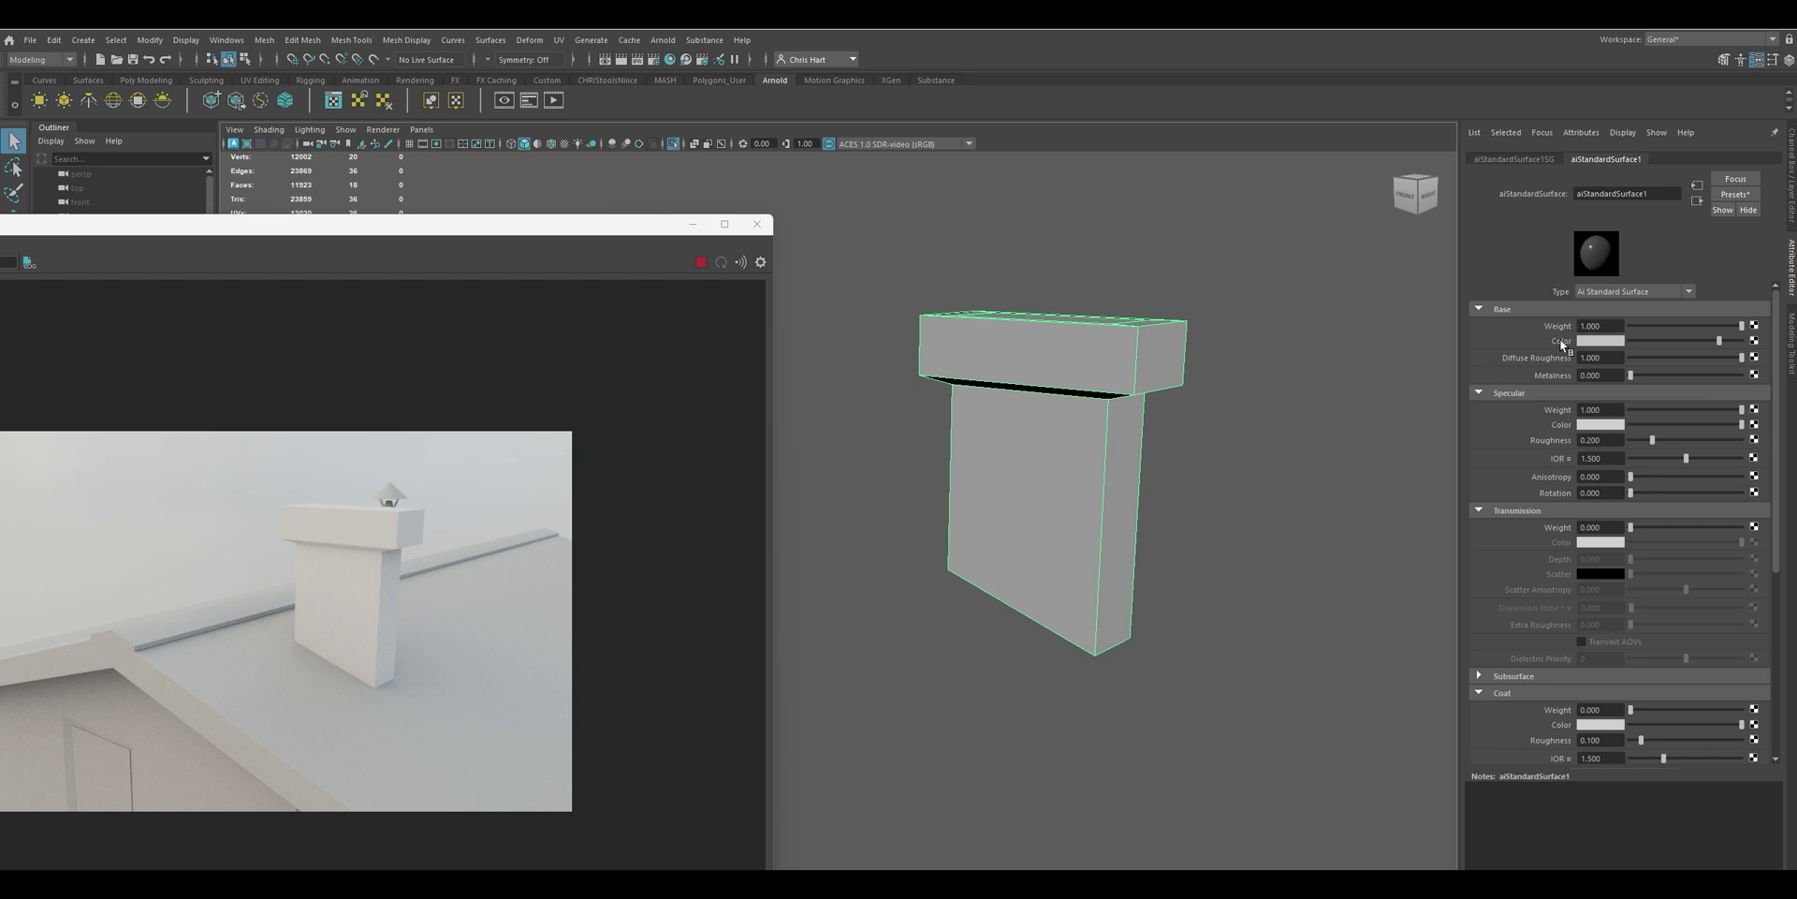
Connect a File texture node to the base Color of the chimney's aiStandardSurface material
click(1754, 341)
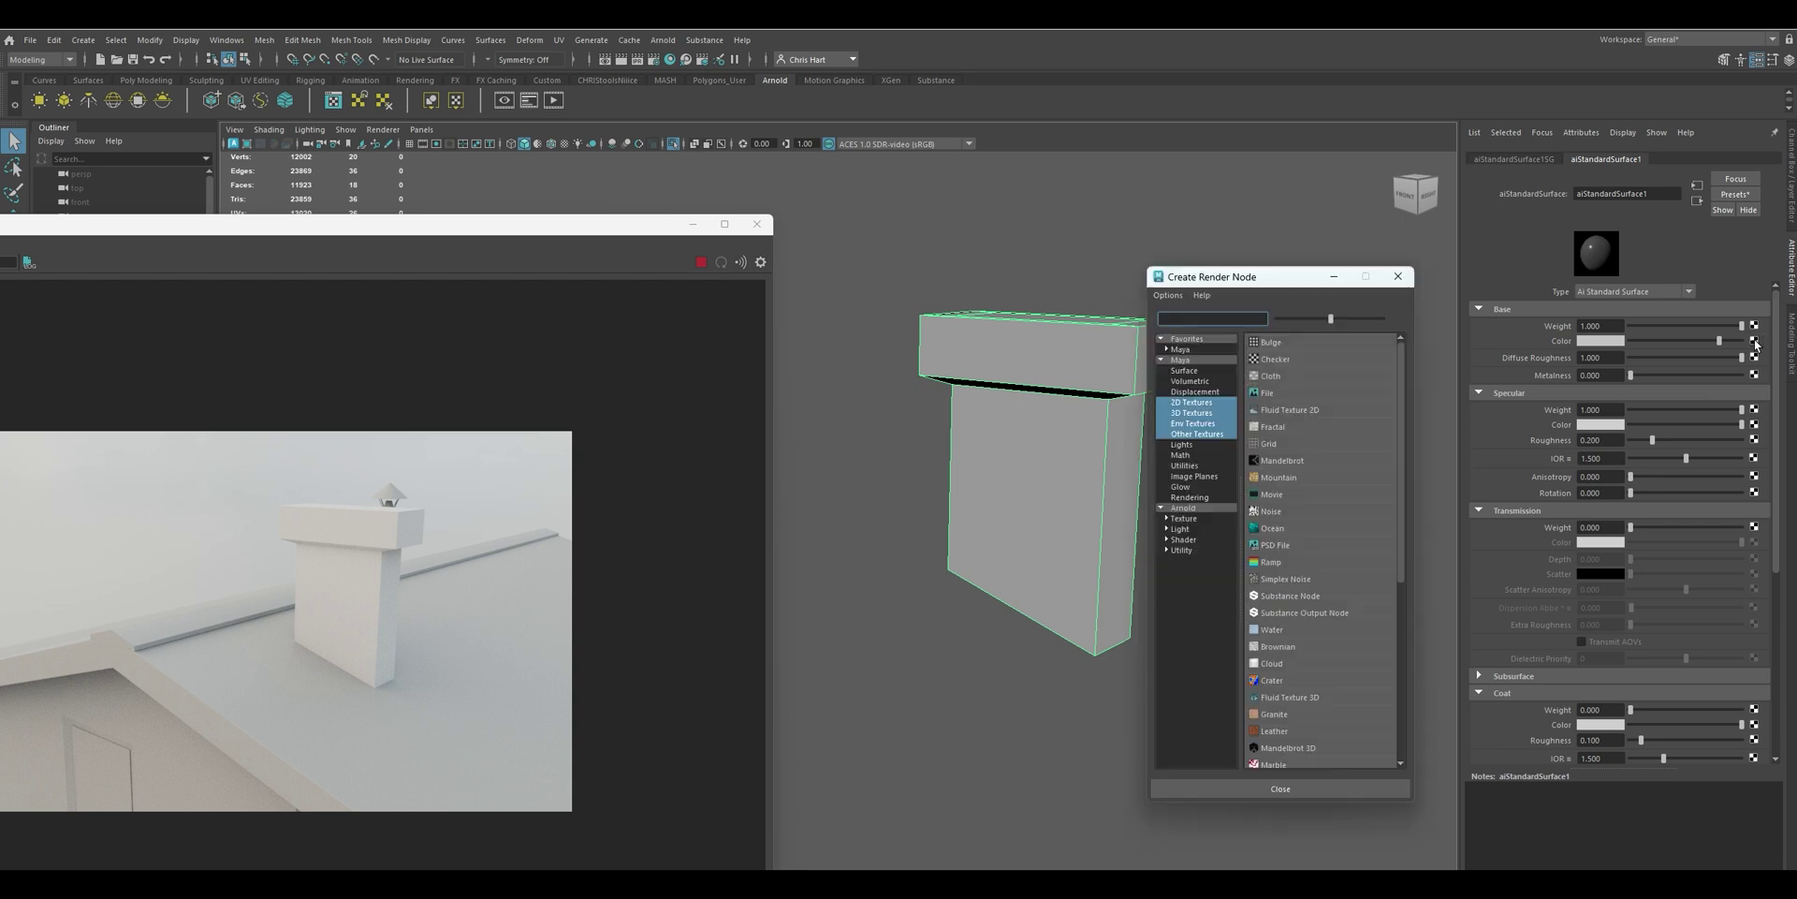
scroll(1296, 571, down, 2)
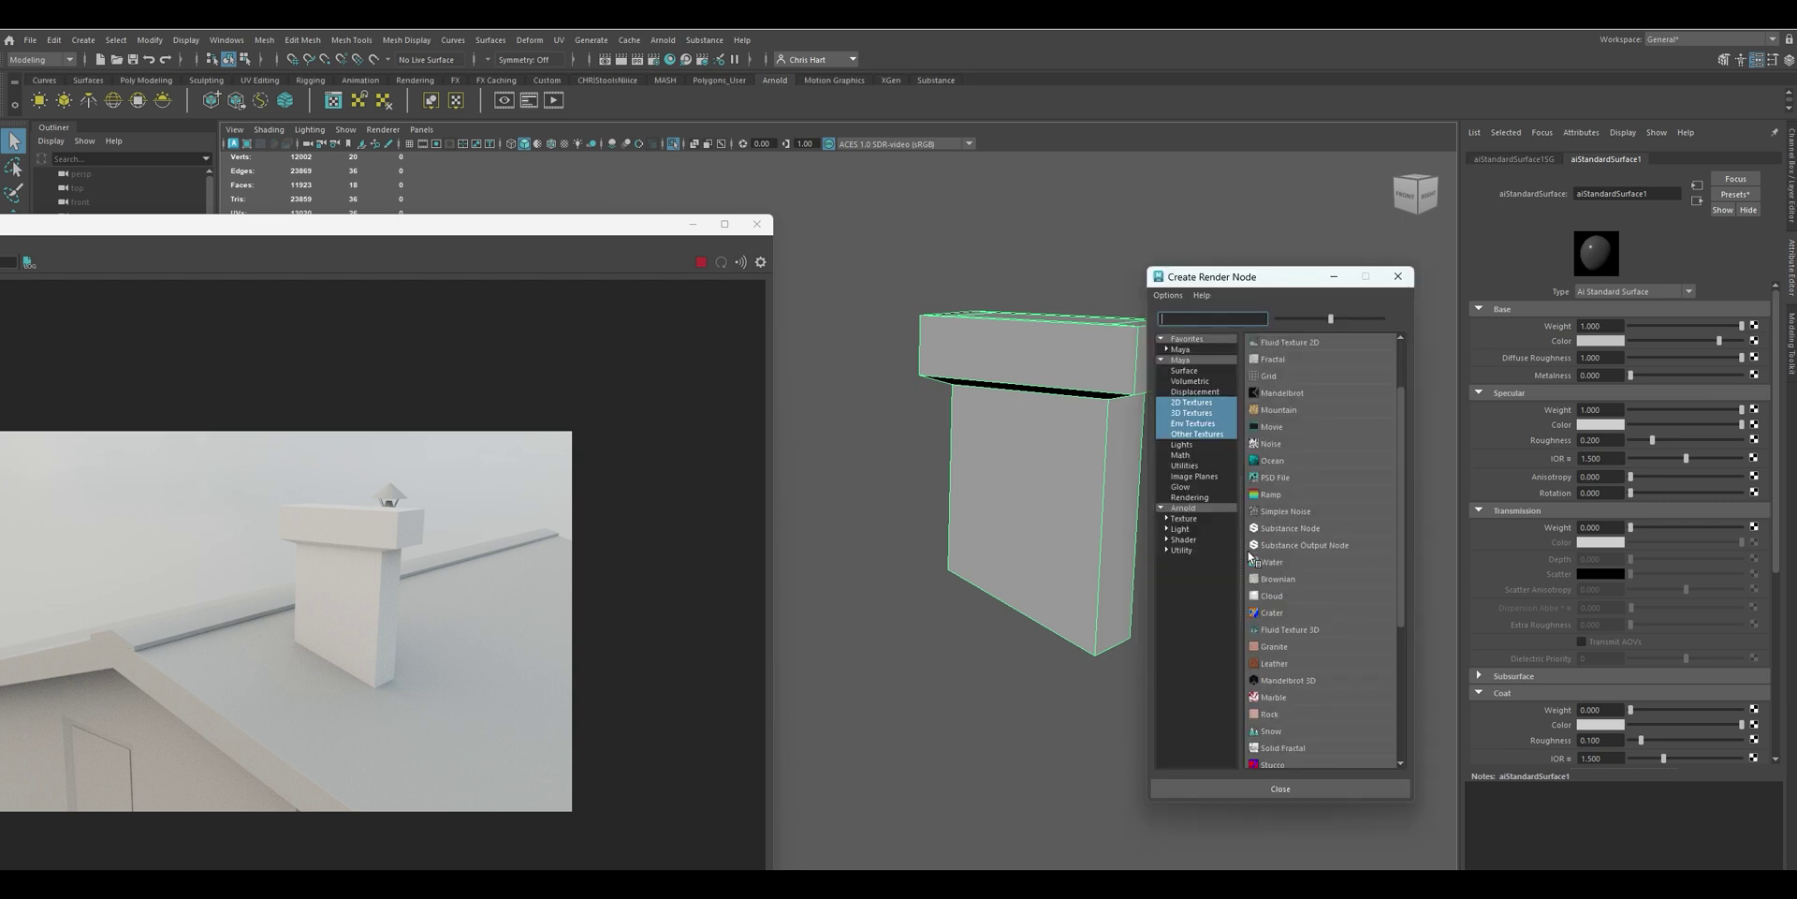
scroll(1299, 590, up, 2)
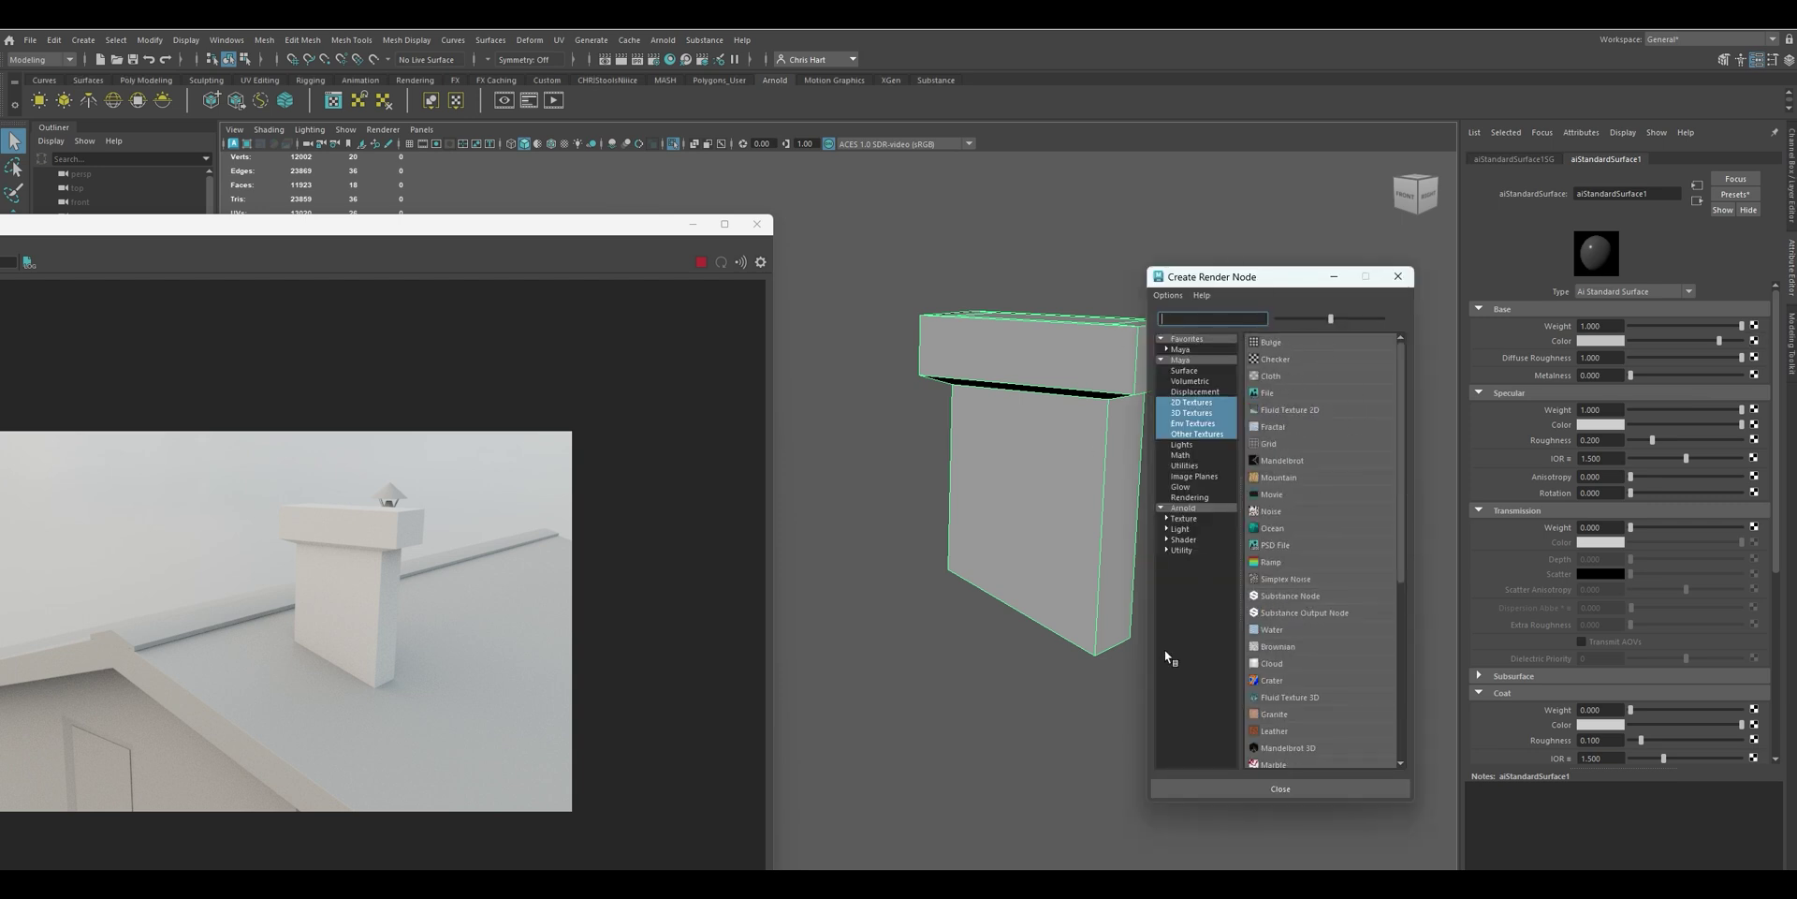
click(1269, 393)
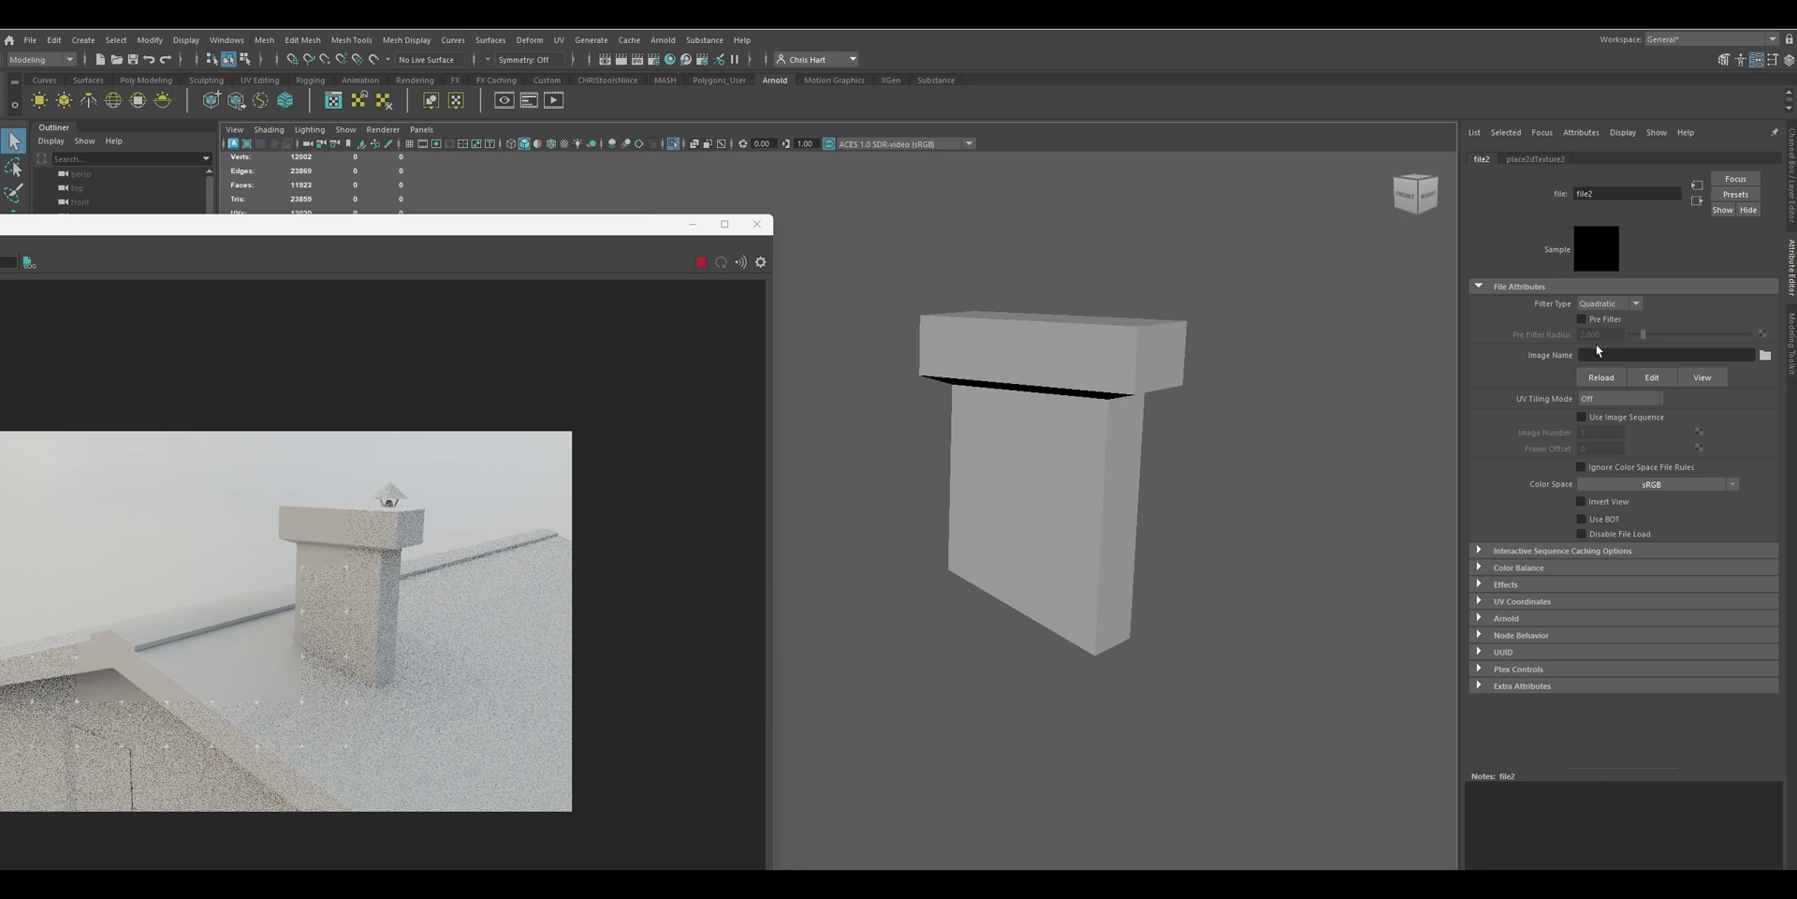
Load brick_wall_005_diff_1k.jpg from the sourceimages folder as the file node's image
click(1512, 158)
click(1482, 159)
click(1765, 356)
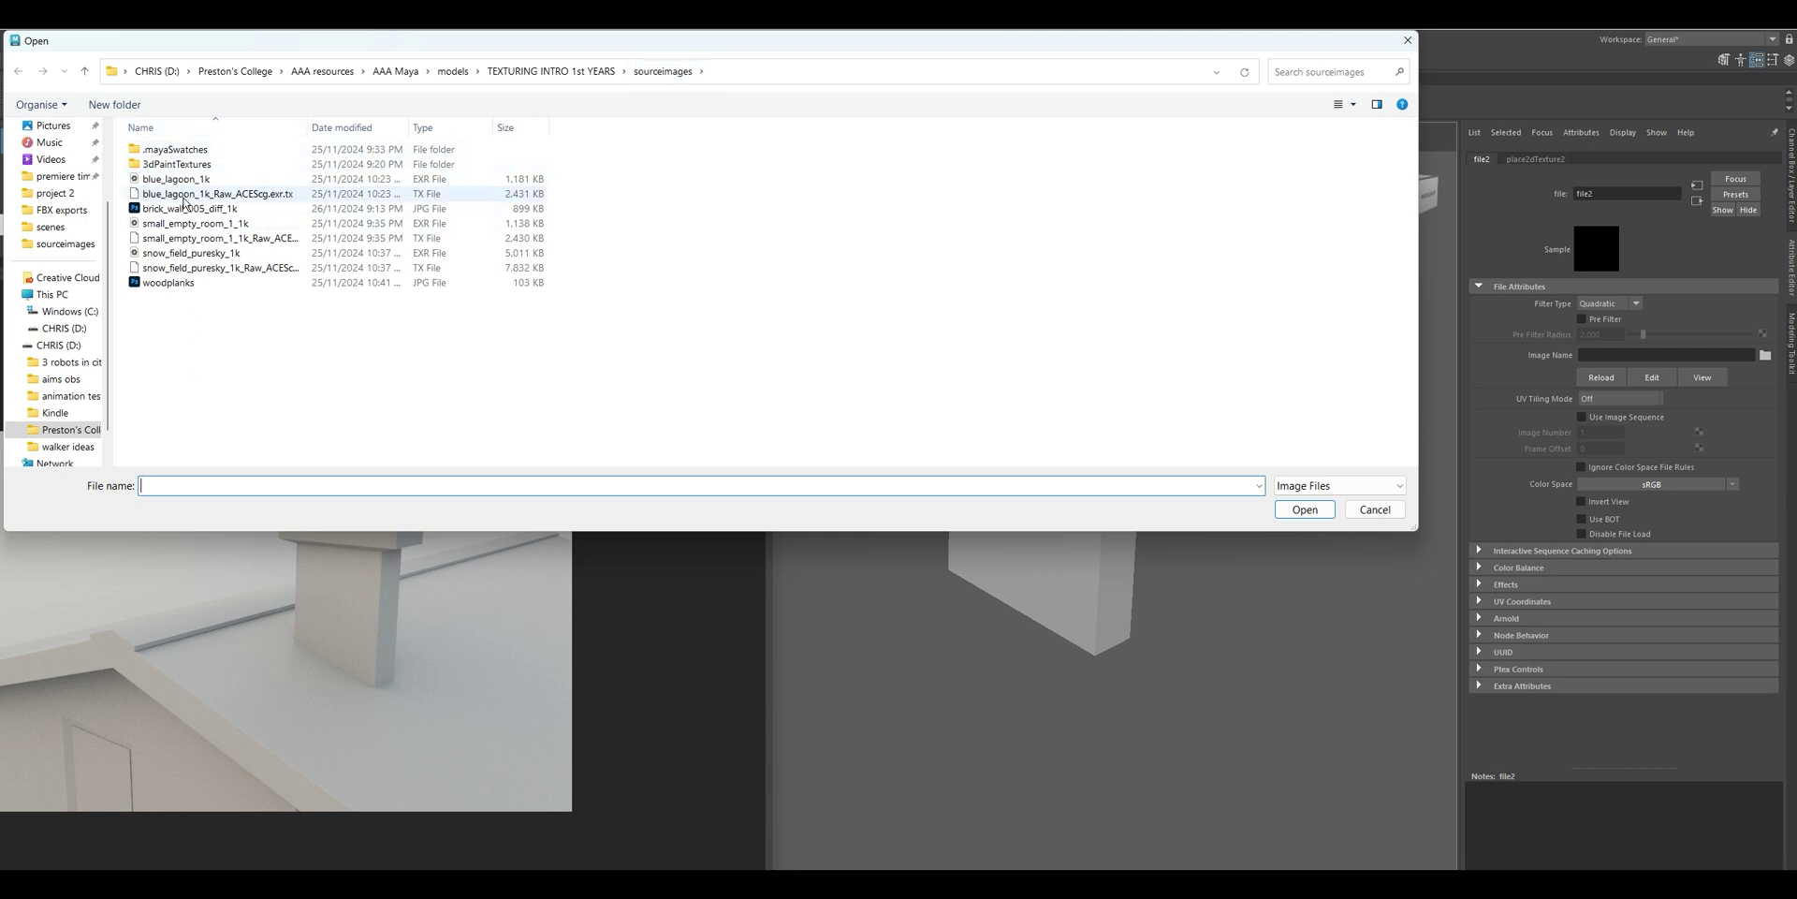
click(225, 207)
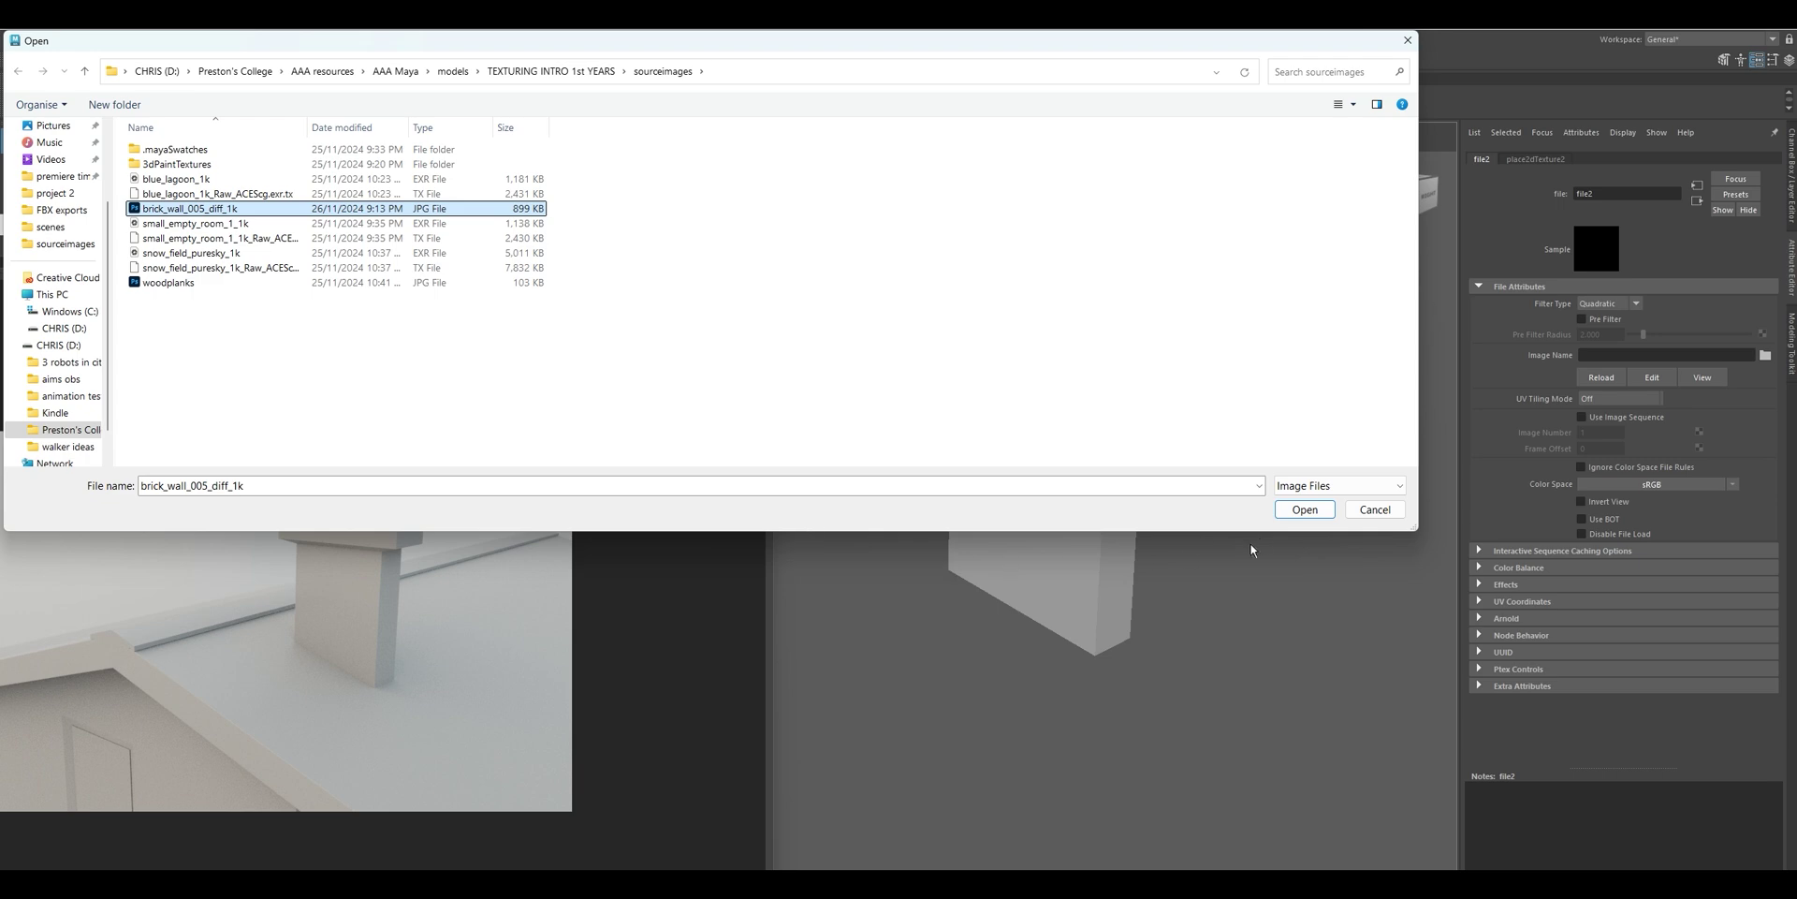
click(1297, 511)
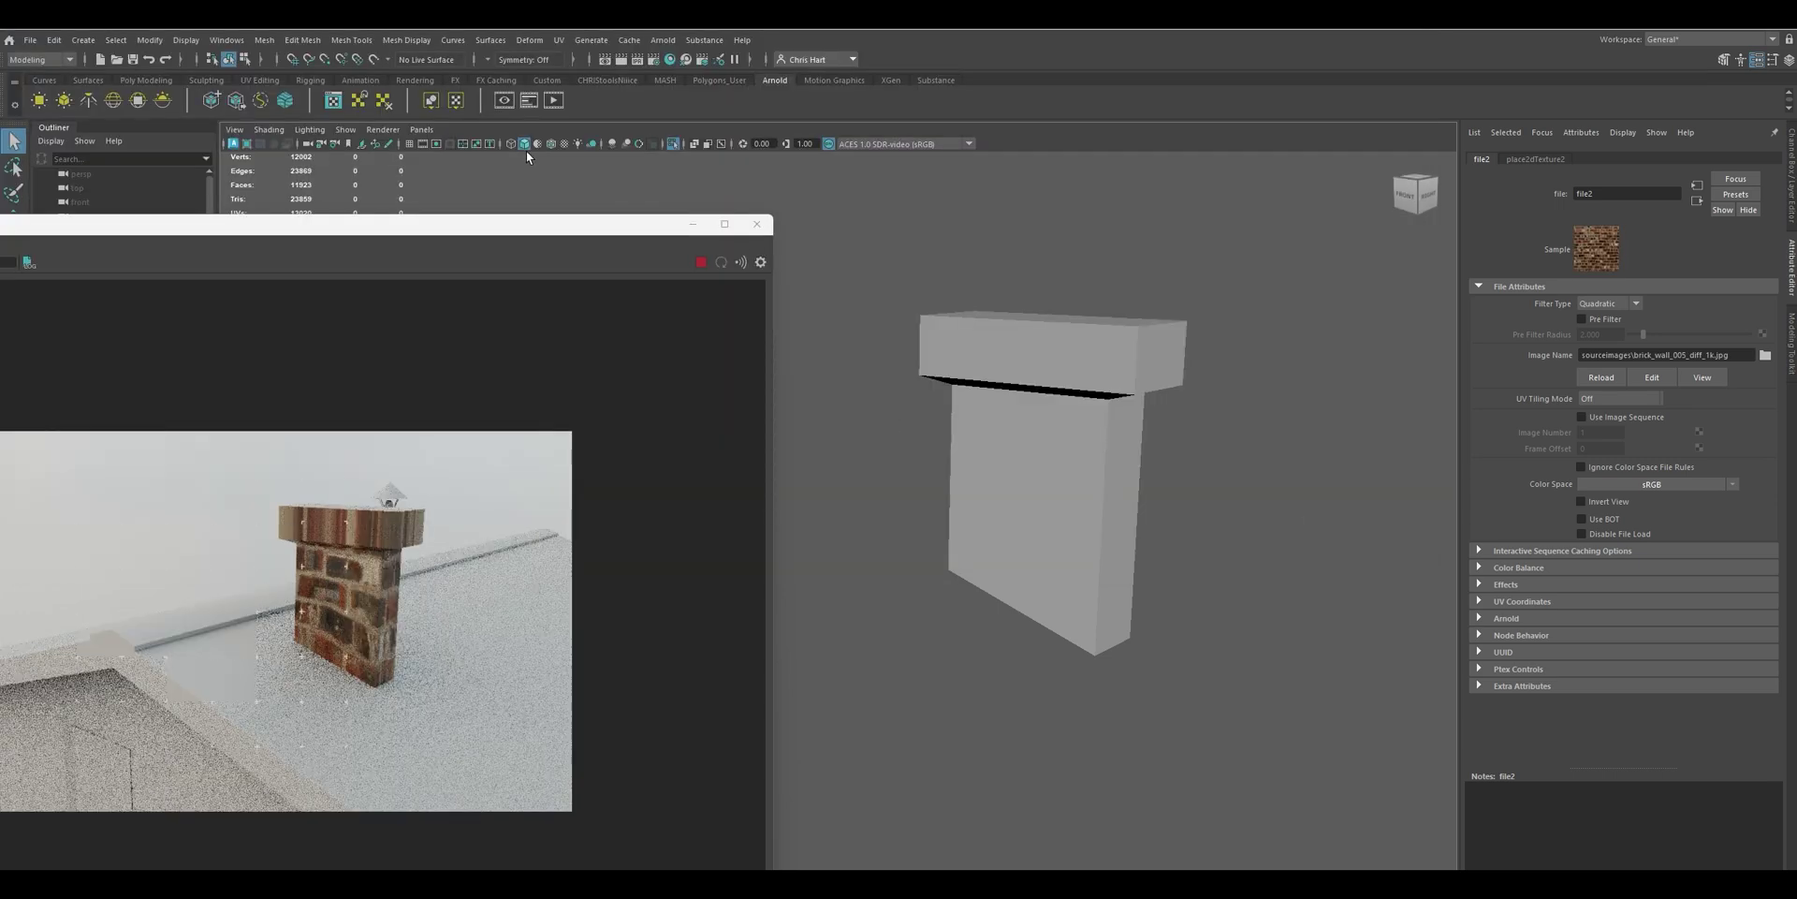
Turn on textured display in the viewport and inspect the brick texture on the chimney's body and cap
click(564, 144)
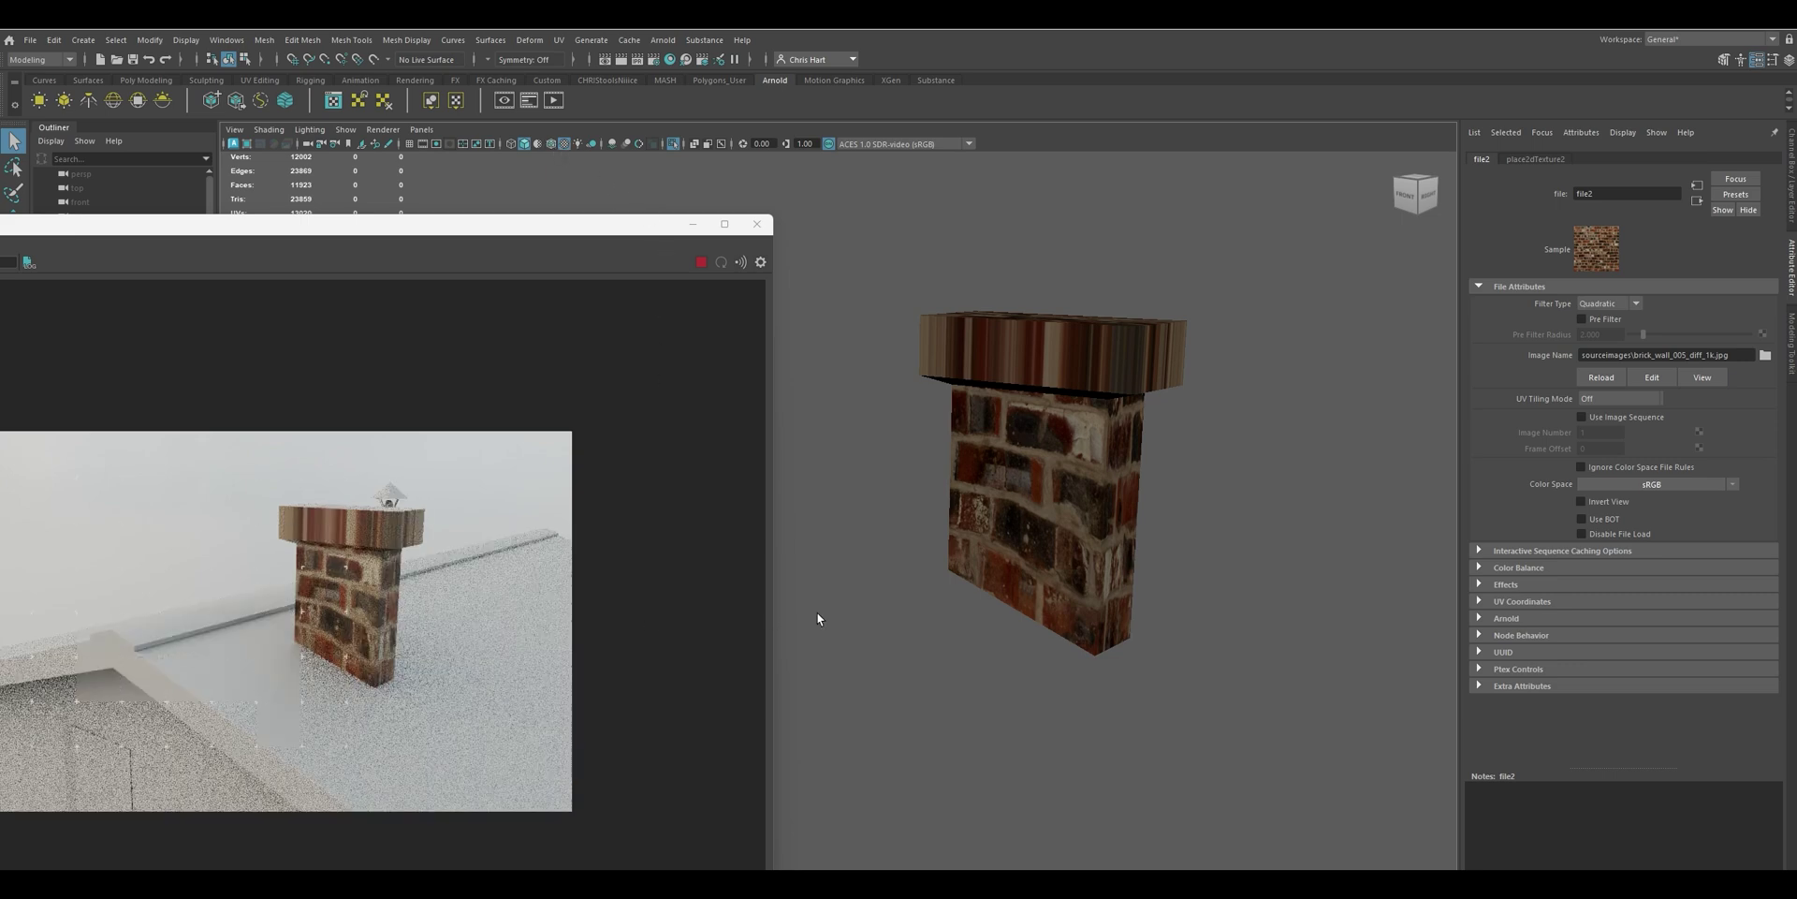
alt+drag(935, 574, 1059, 491)
alt+right_drag(1059, 491, 1157, 508)
alt+drag(1157, 507, 1121, 513)
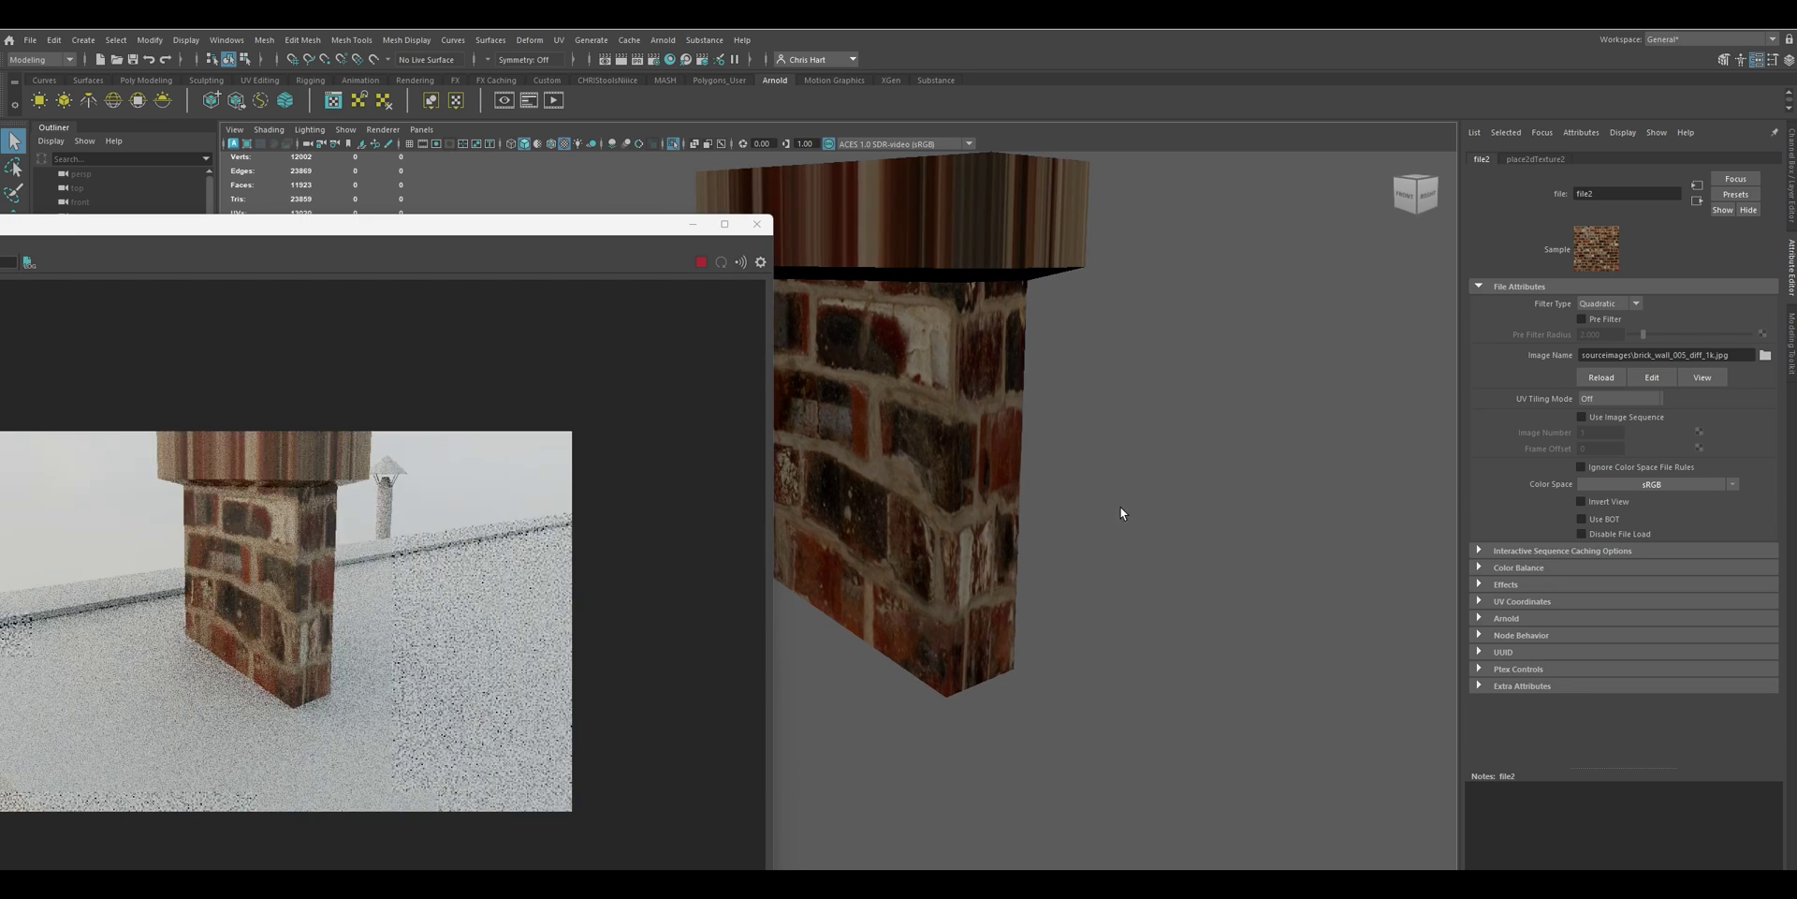
alt+drag(941, 458, 952, 470)
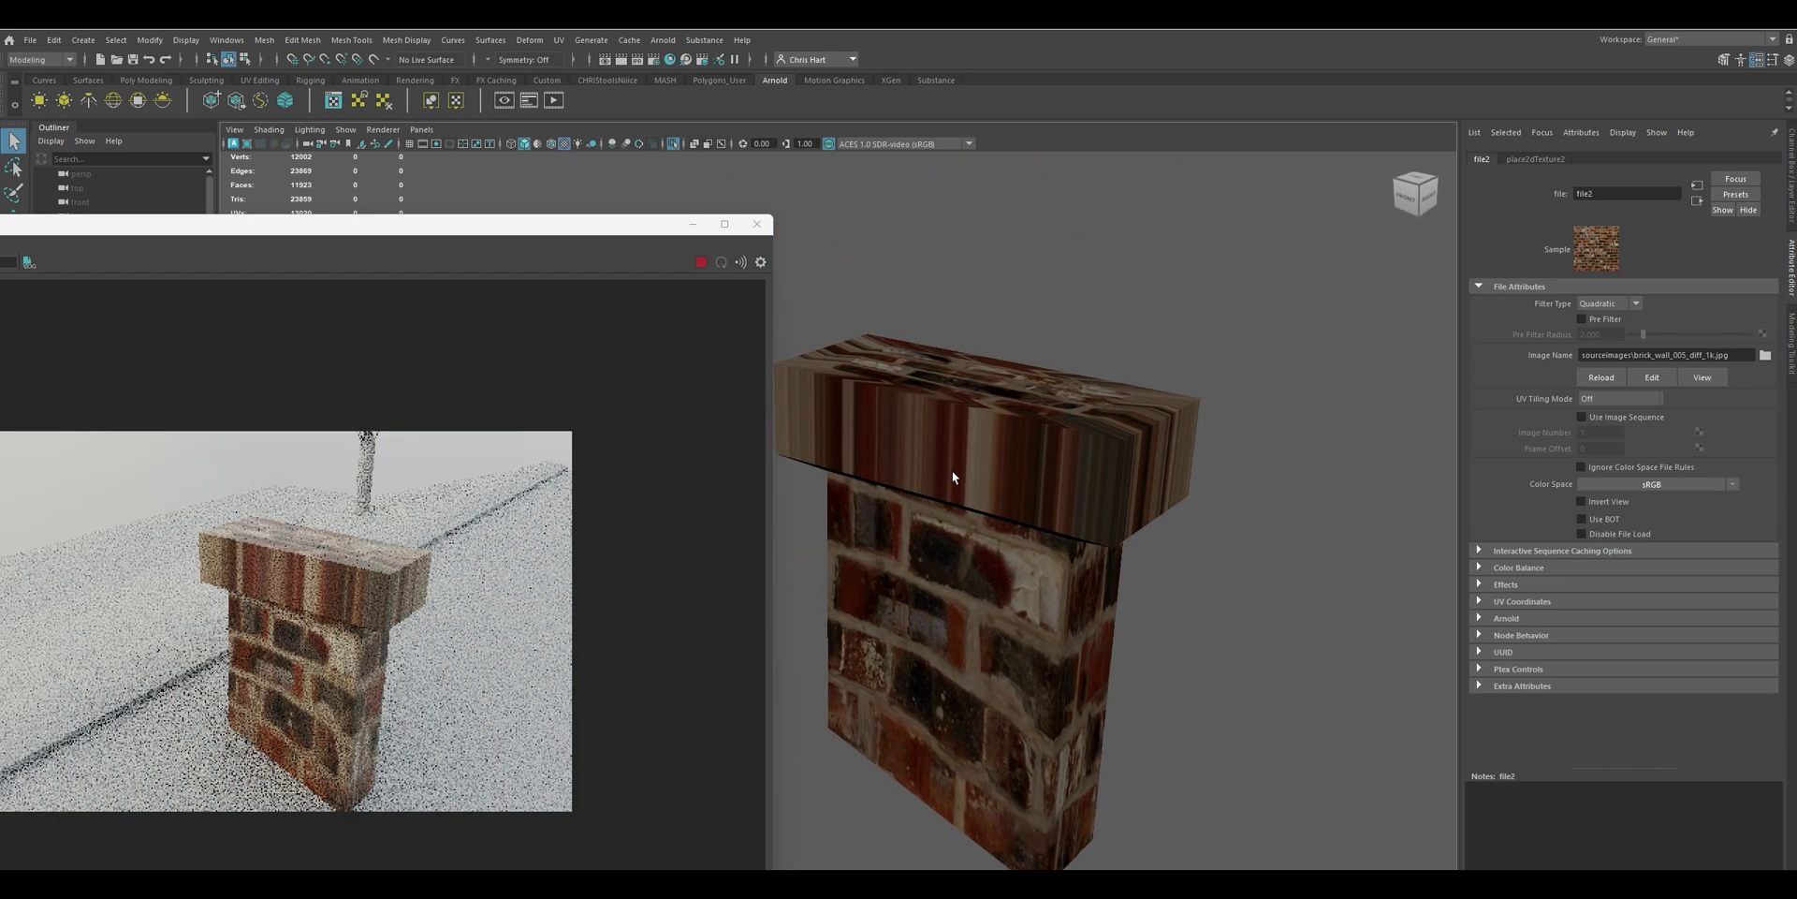
alt+right_drag(953, 455, 1140, 488)
Select the chimney and rename its aiStandardSurface material to brick
click(1140, 489)
click(1030, 498)
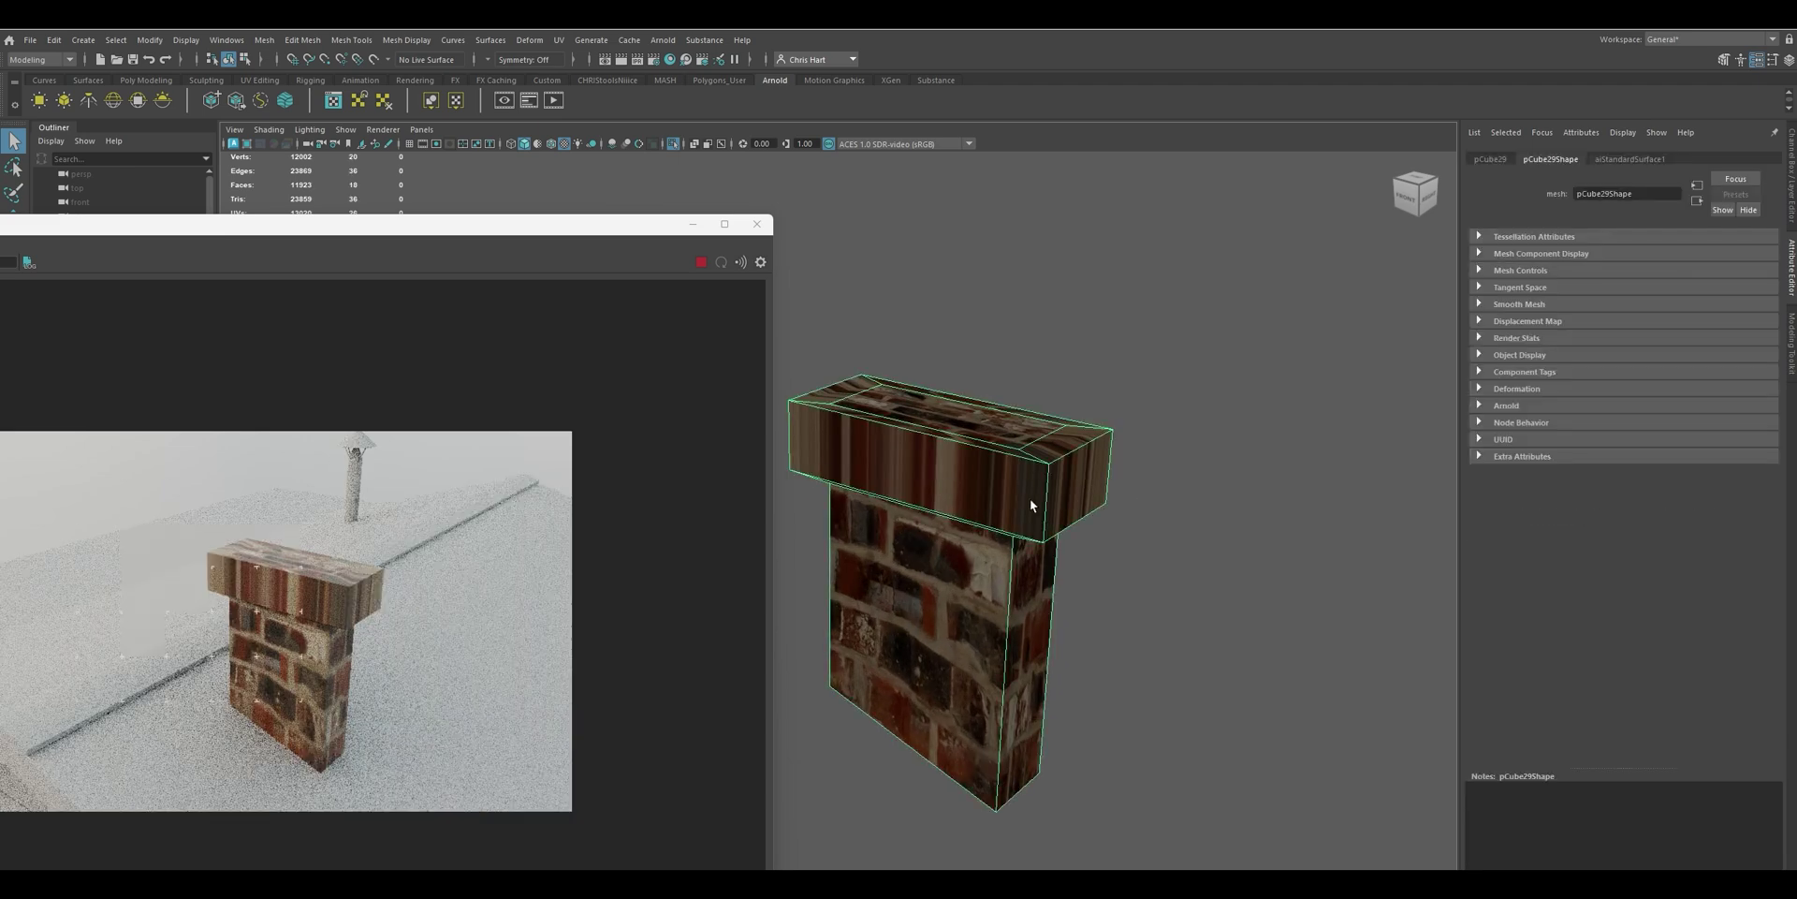
click(1616, 160)
double_click(1612, 194)
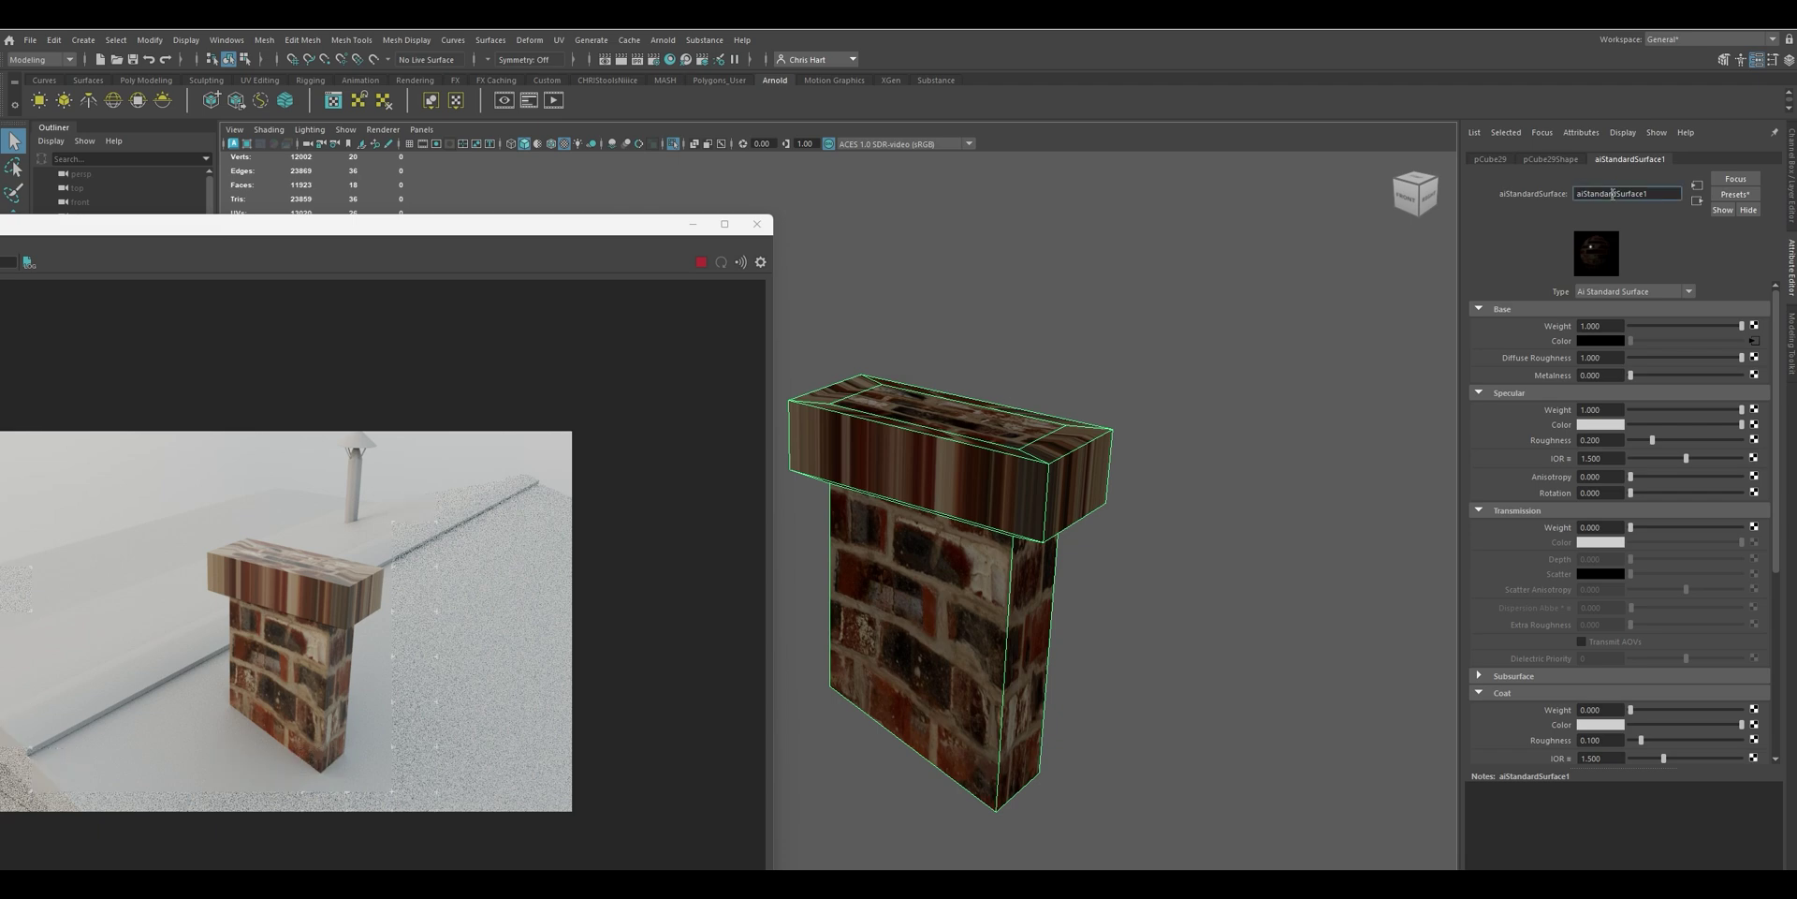
text(brick)
key(Return)
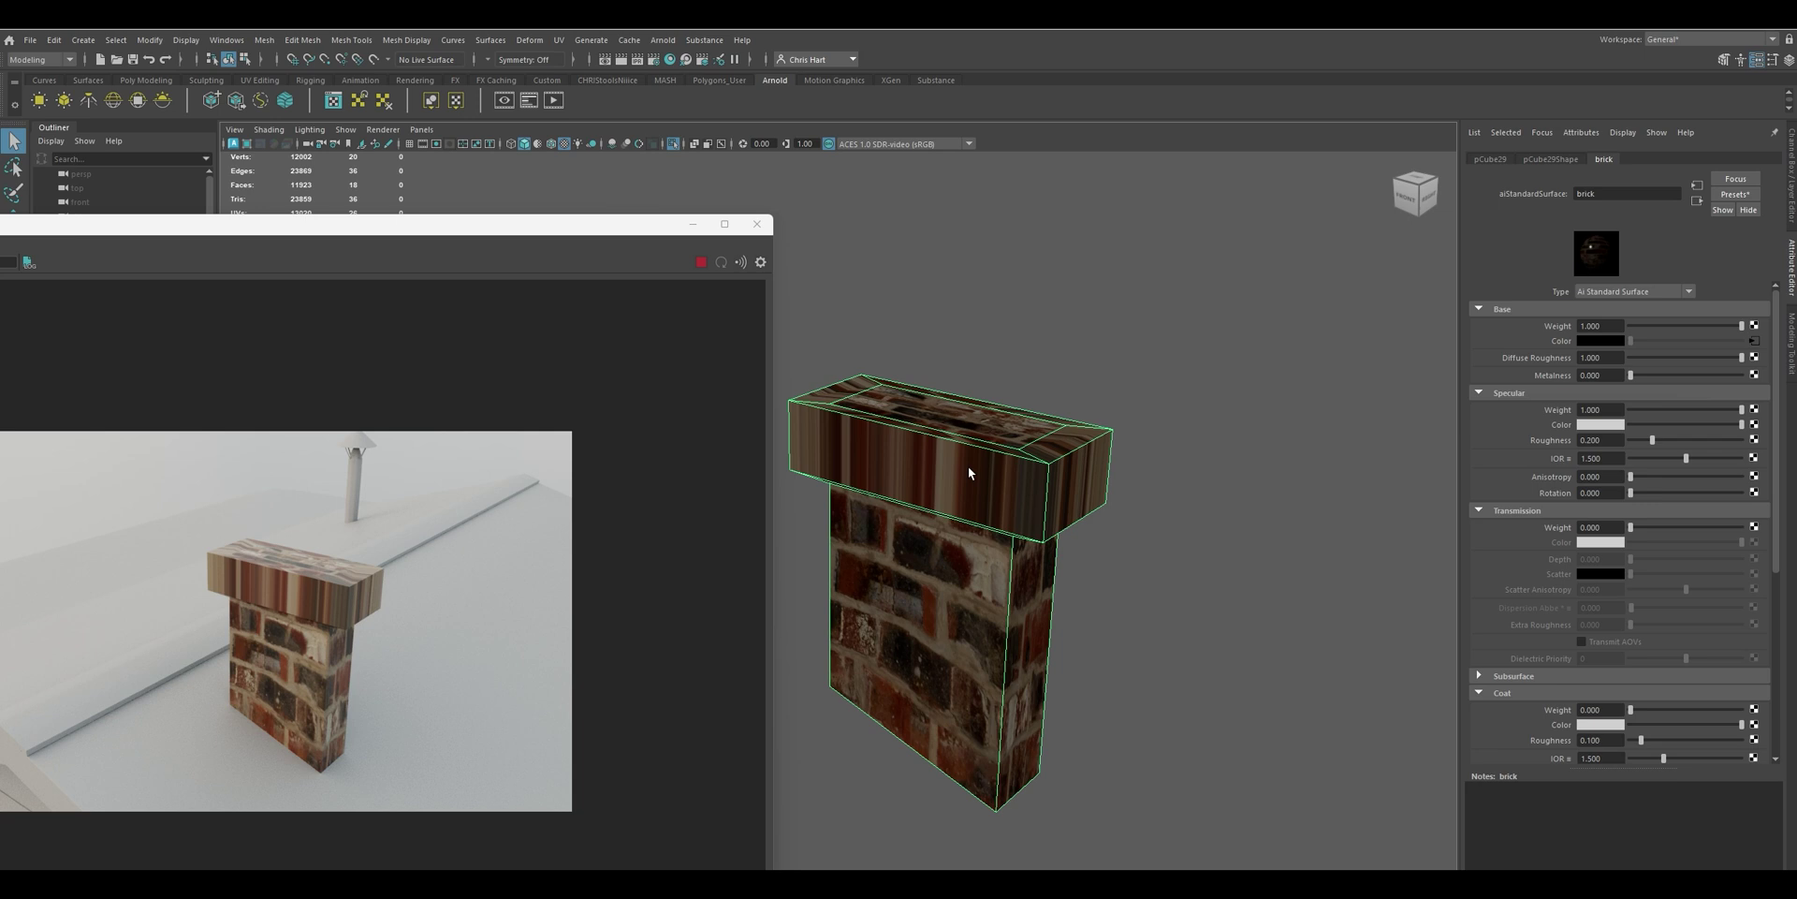
Review the file texture node connected to the brick material's base Color and its 2D placement attributes
alt+right_drag(968, 464, 1001, 475)
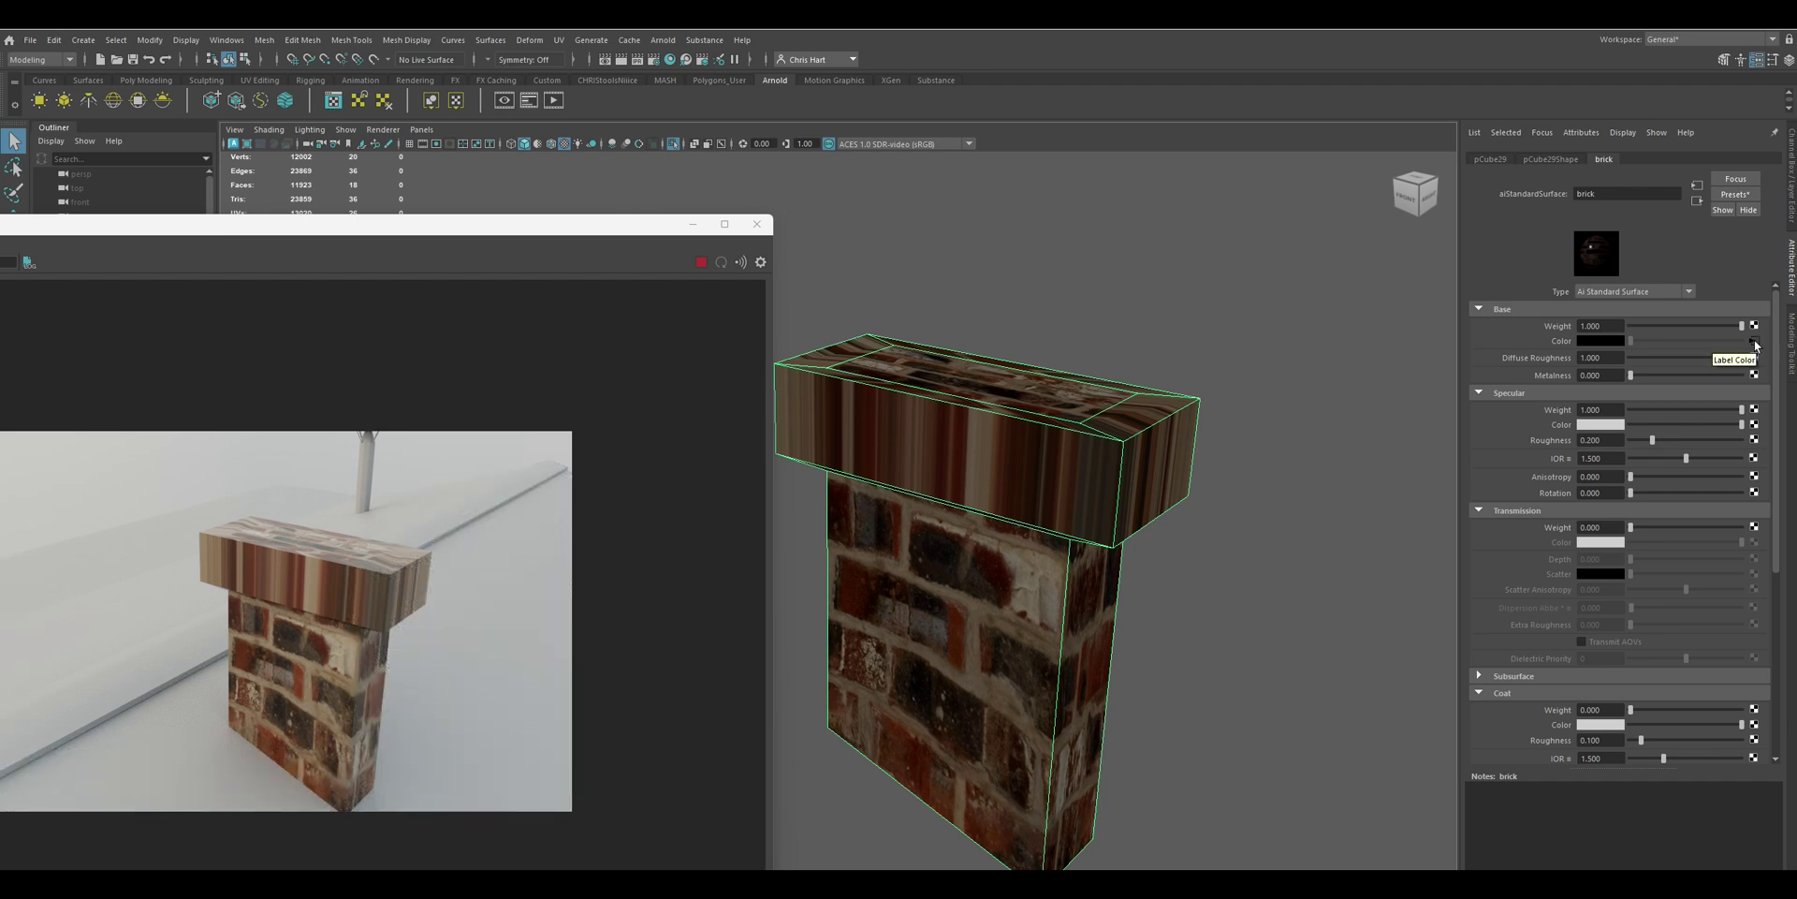
click(1755, 343)
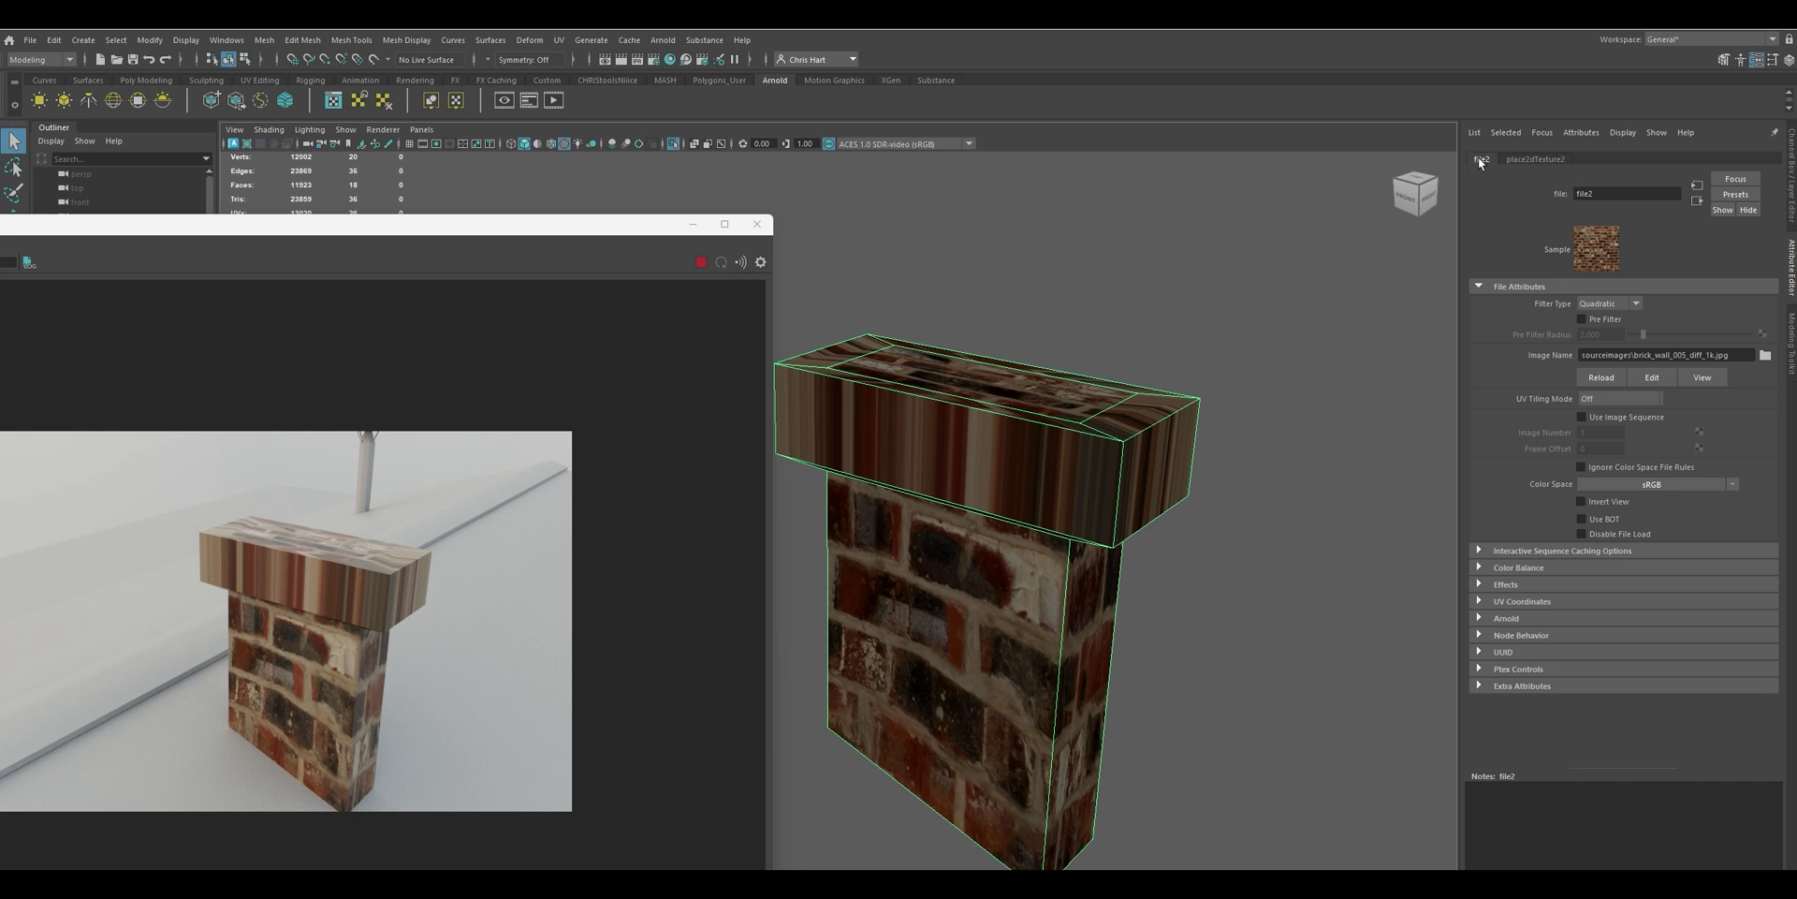
click(1527, 159)
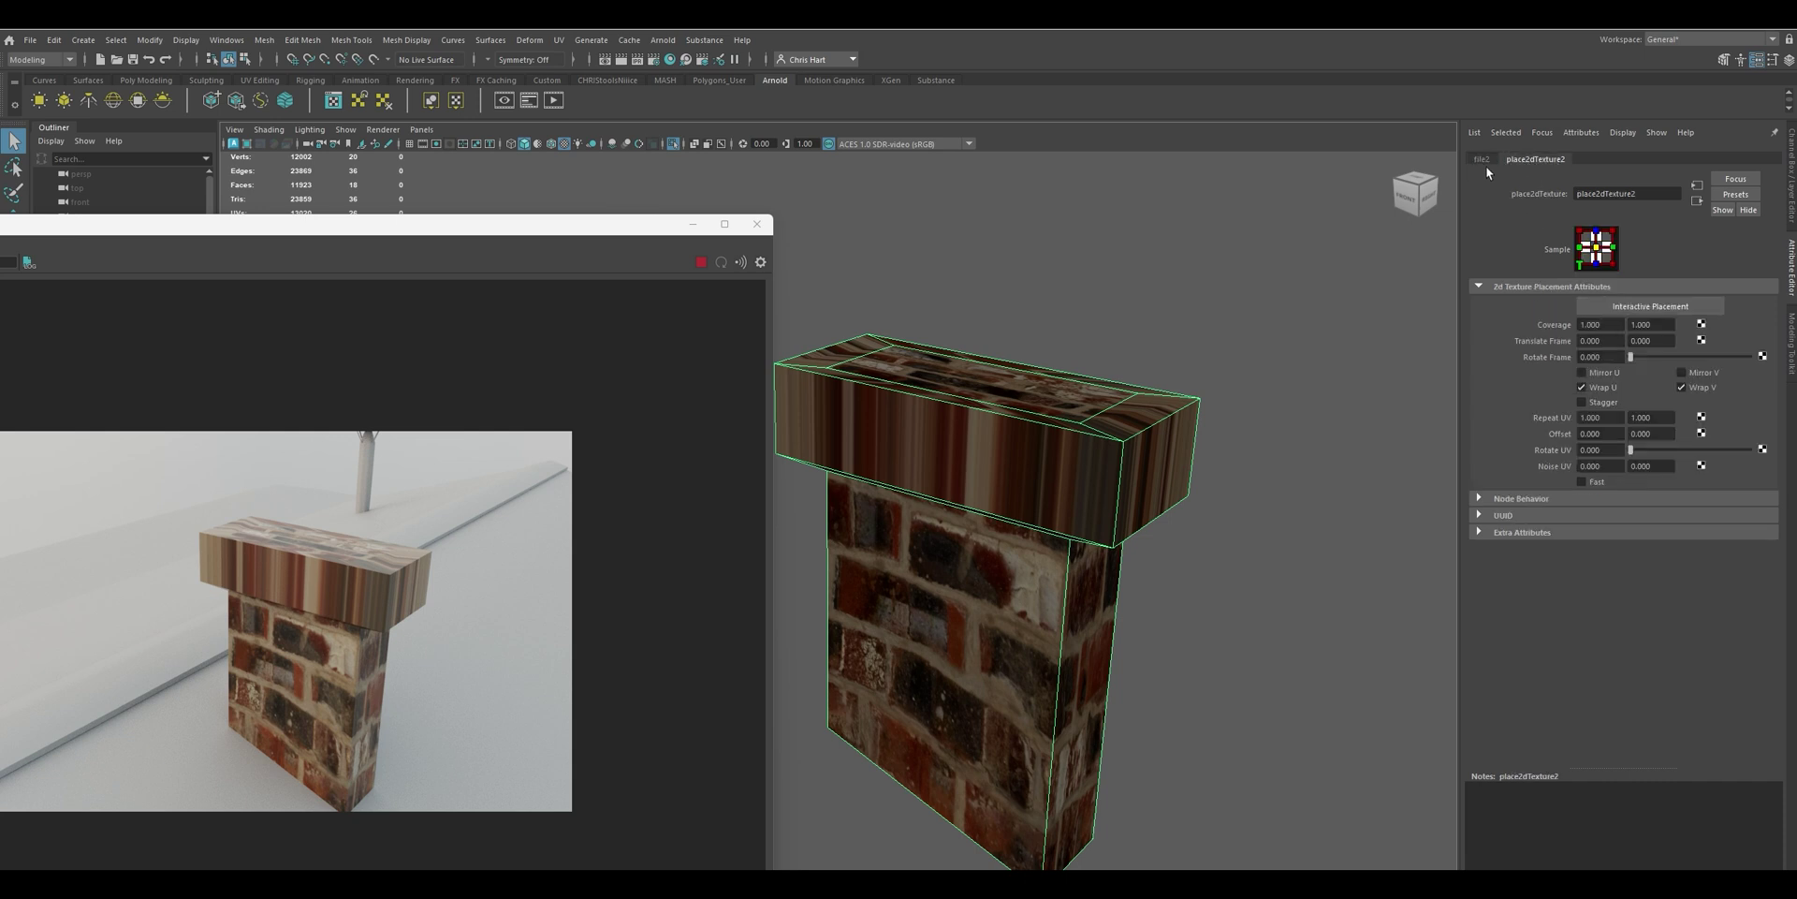
click(1482, 159)
click(1224, 423)
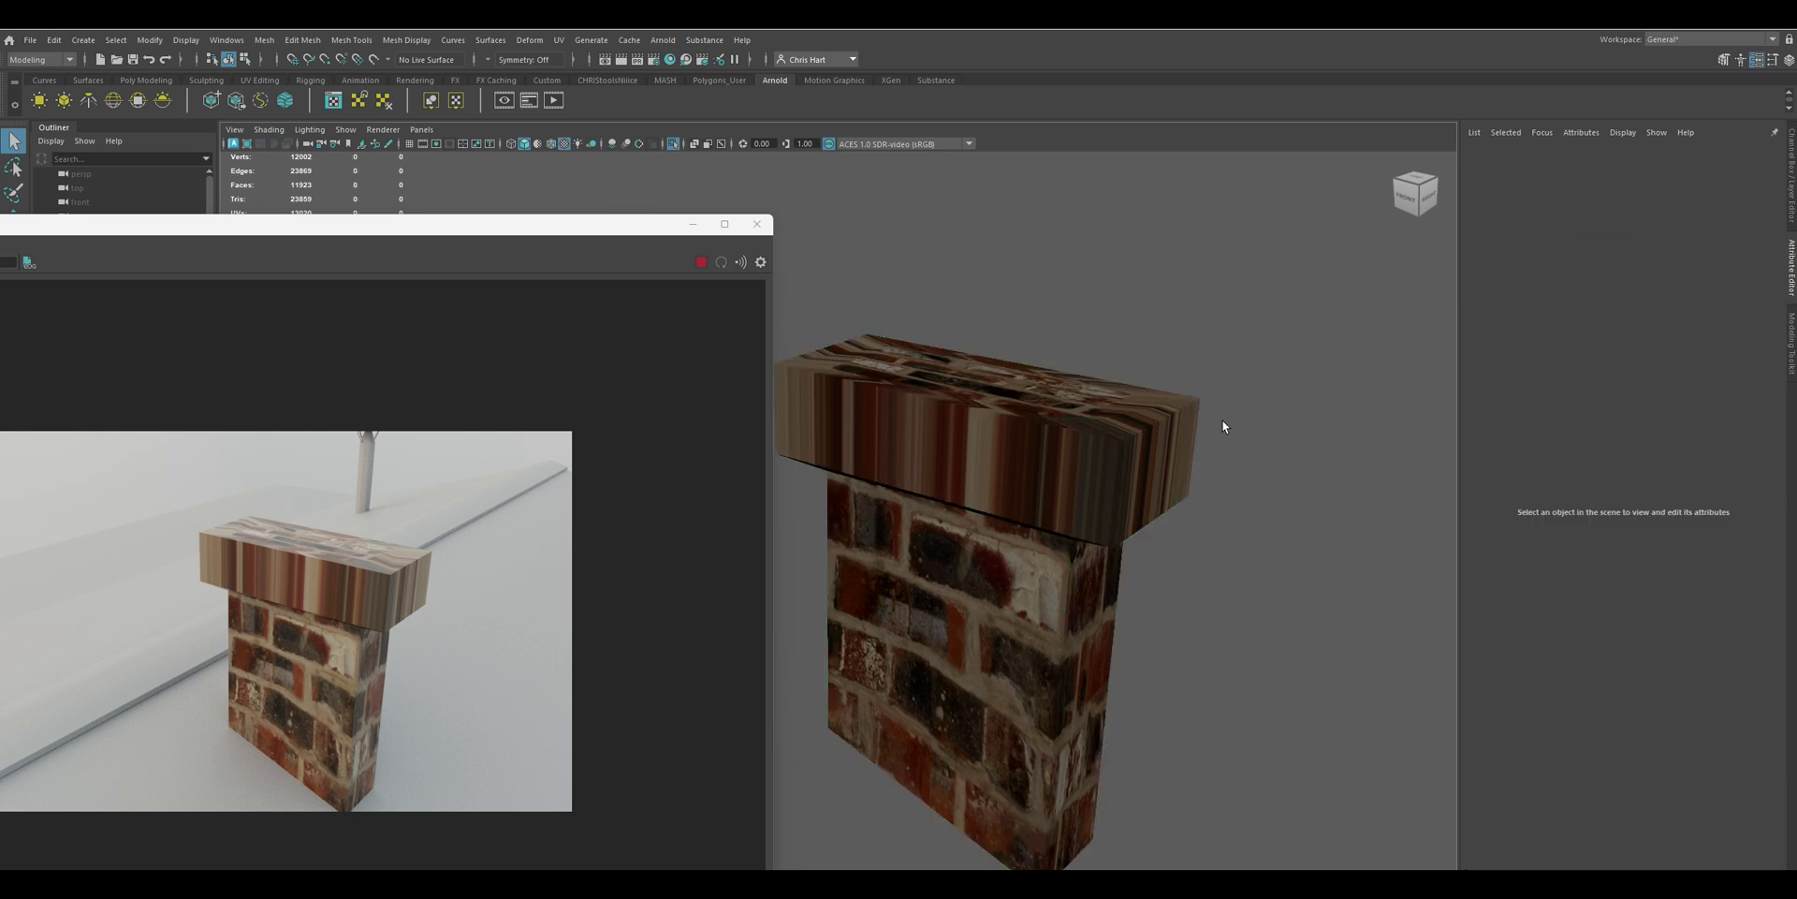
Break the file texture connection on the brick material's base Color and undo the break
click(1127, 434)
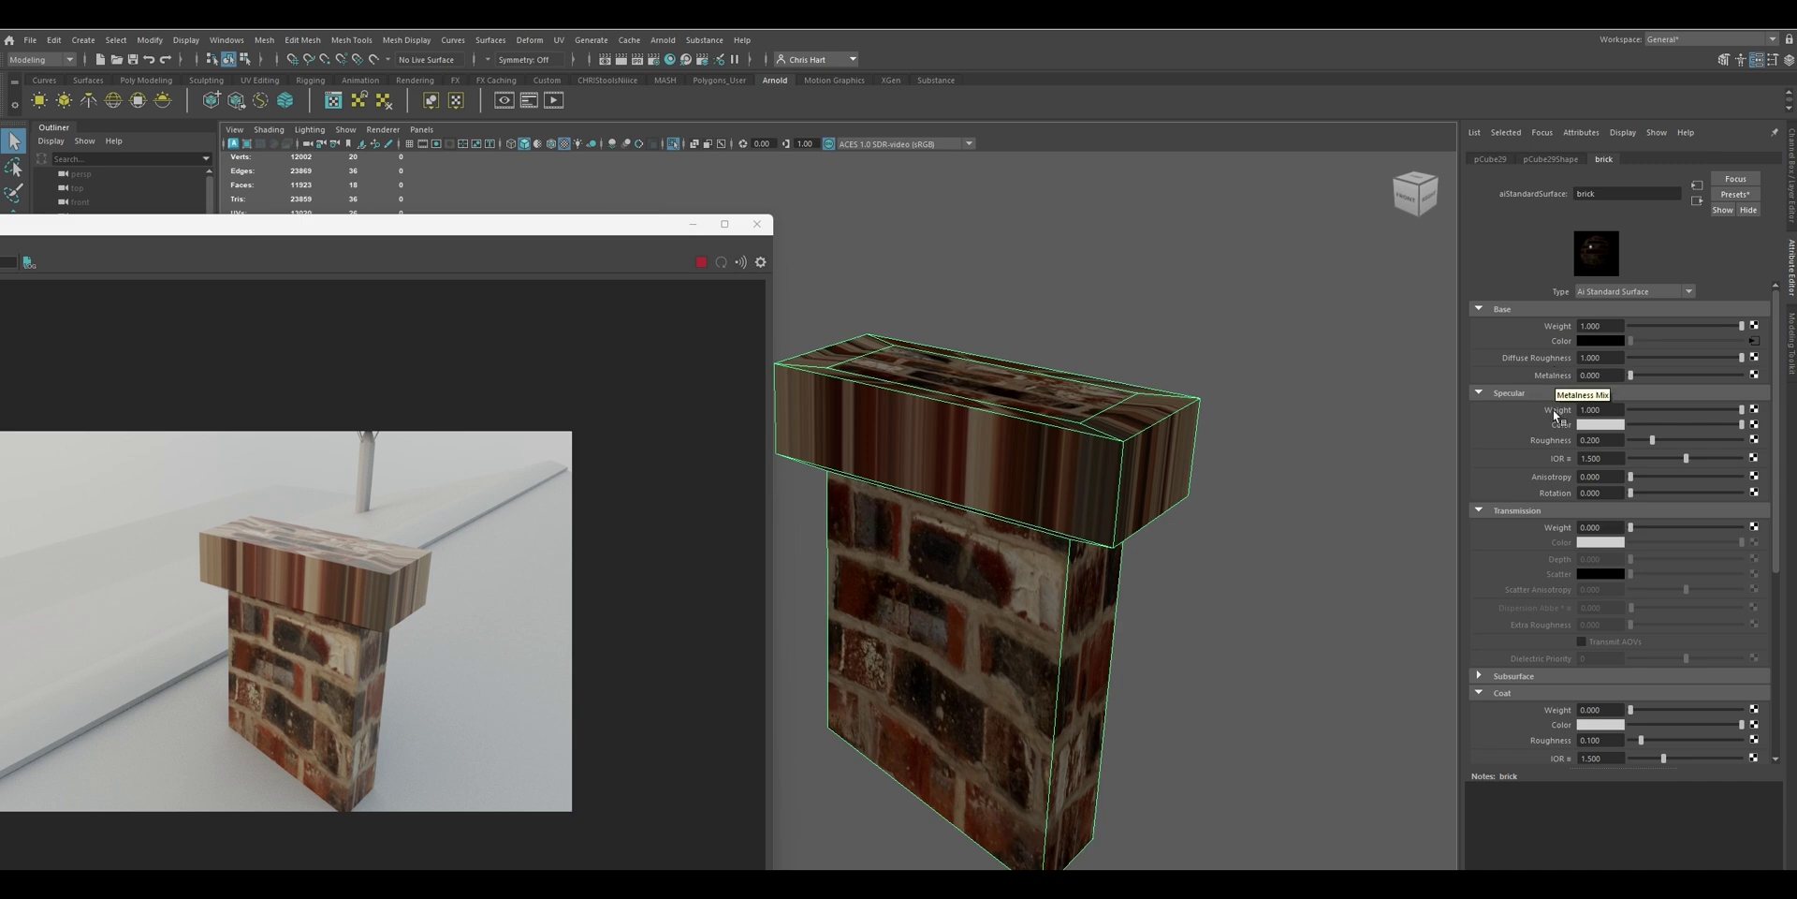
right_click(1560, 345)
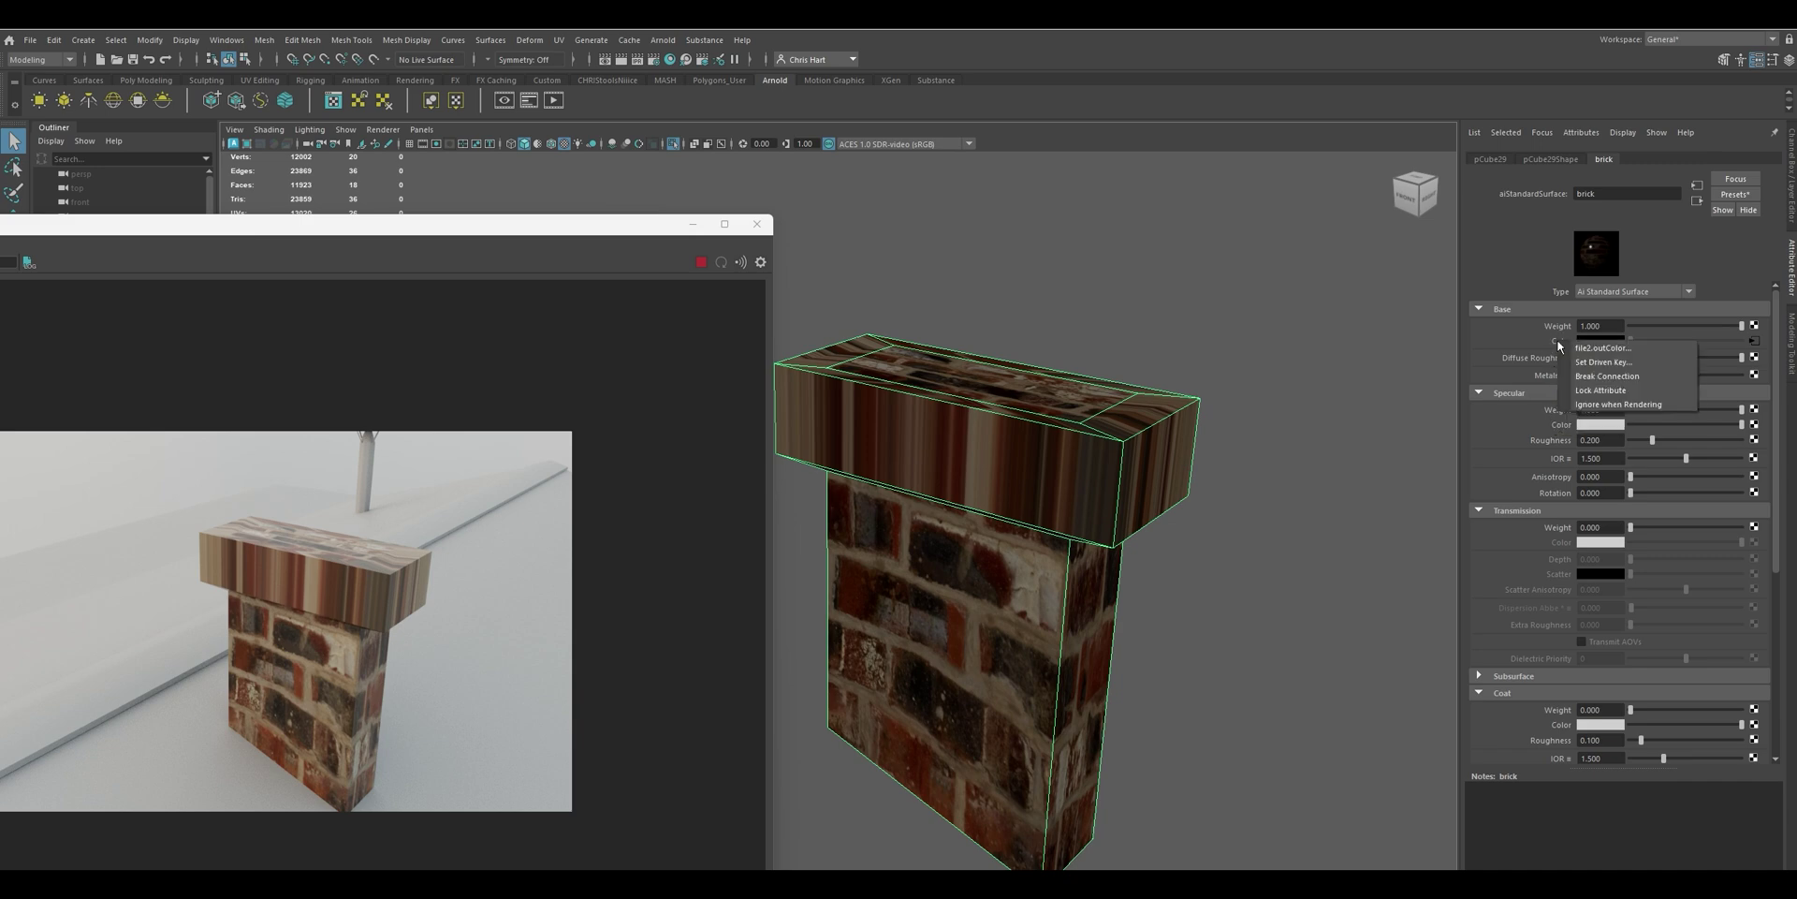
click(1571, 375)
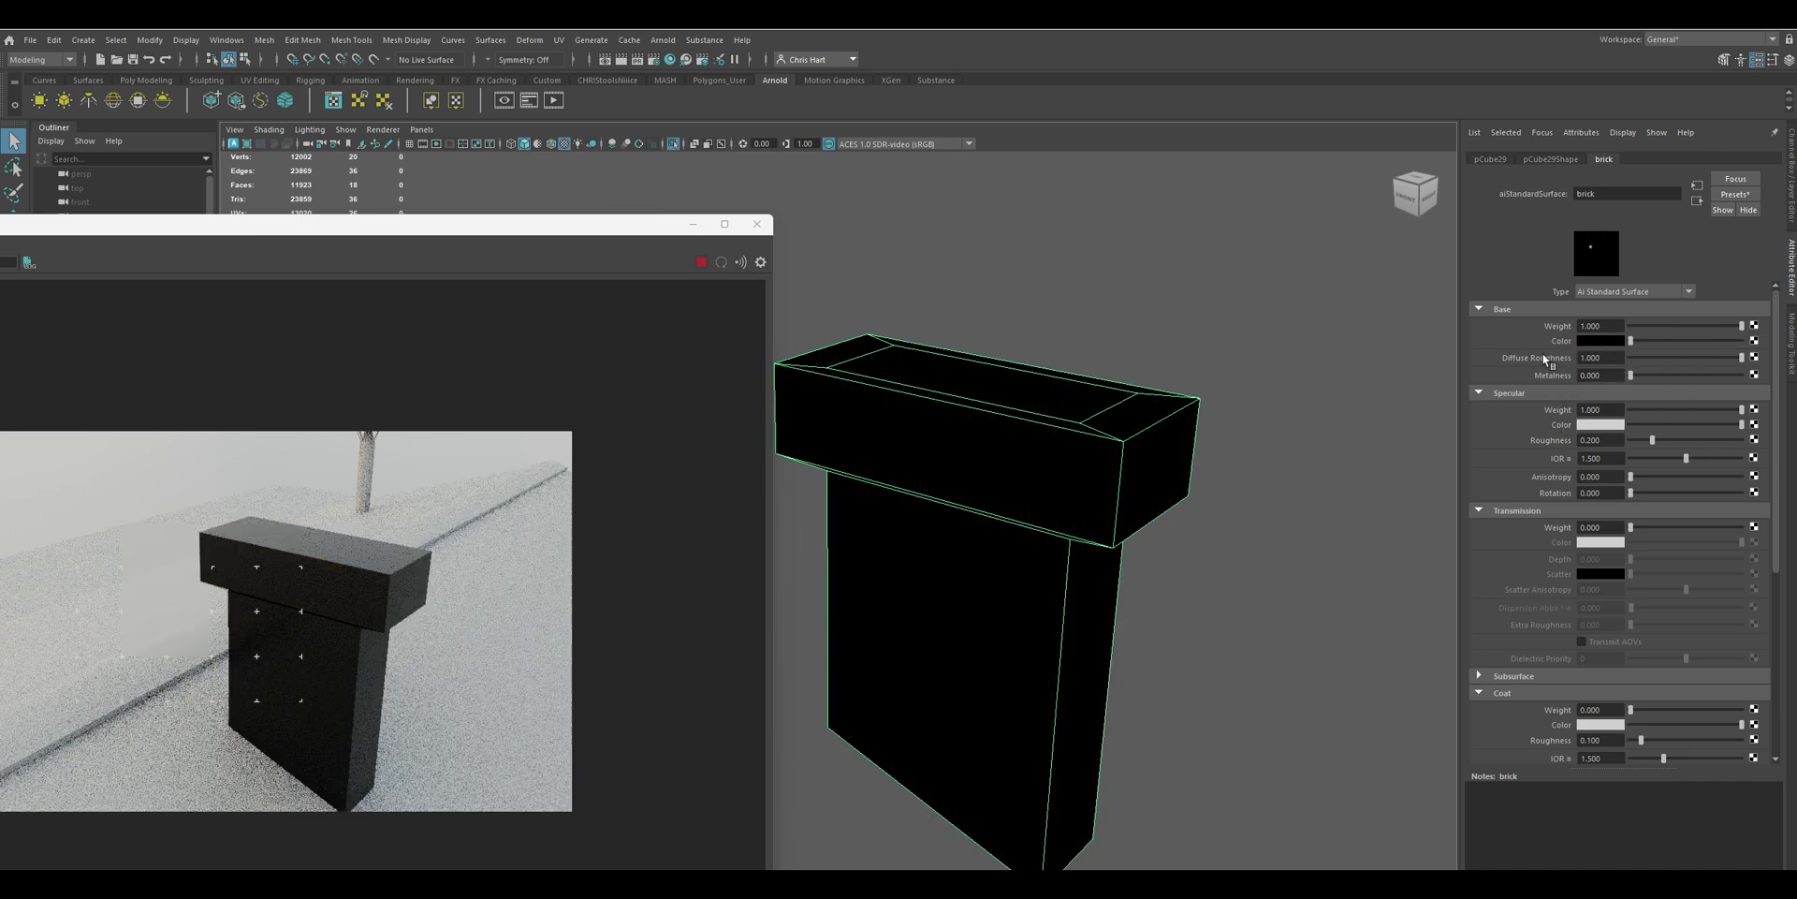
key(ctrl+z)
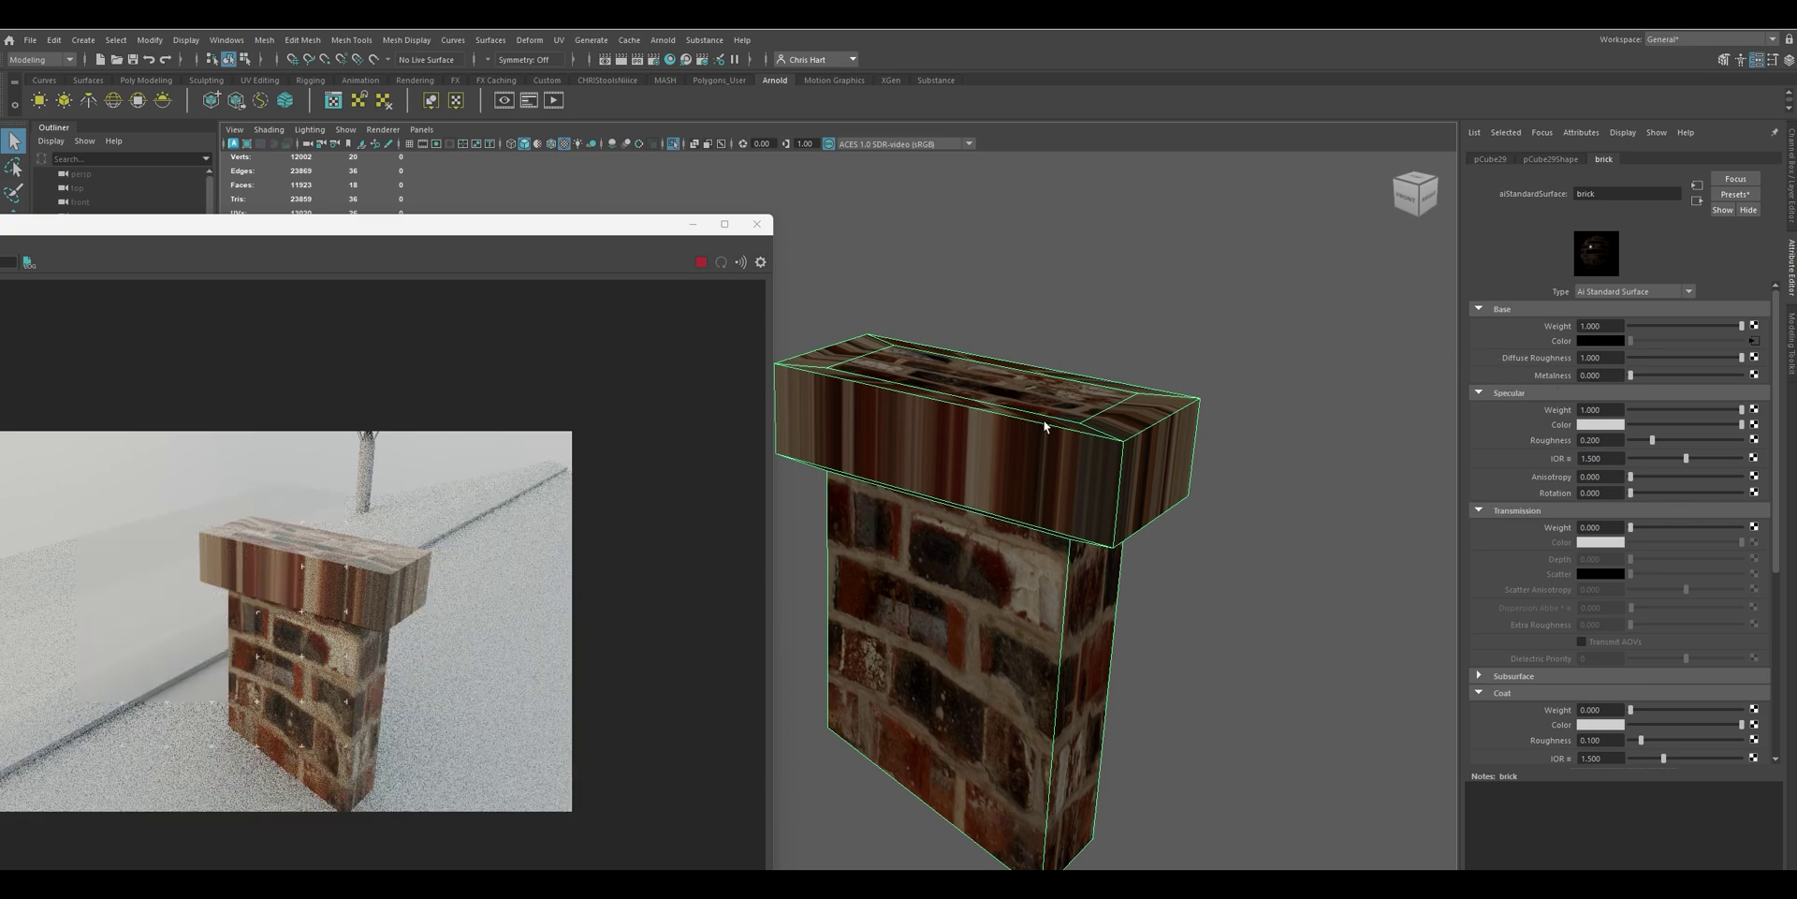
Open the UV Editor for the selected chimney and position its window below the chimney's cap
mouse_move(1046, 426)
alt+mouse_down()
mouse_move(1016, 435)
mouse_move(1035, 424)
alt+mouse_up()
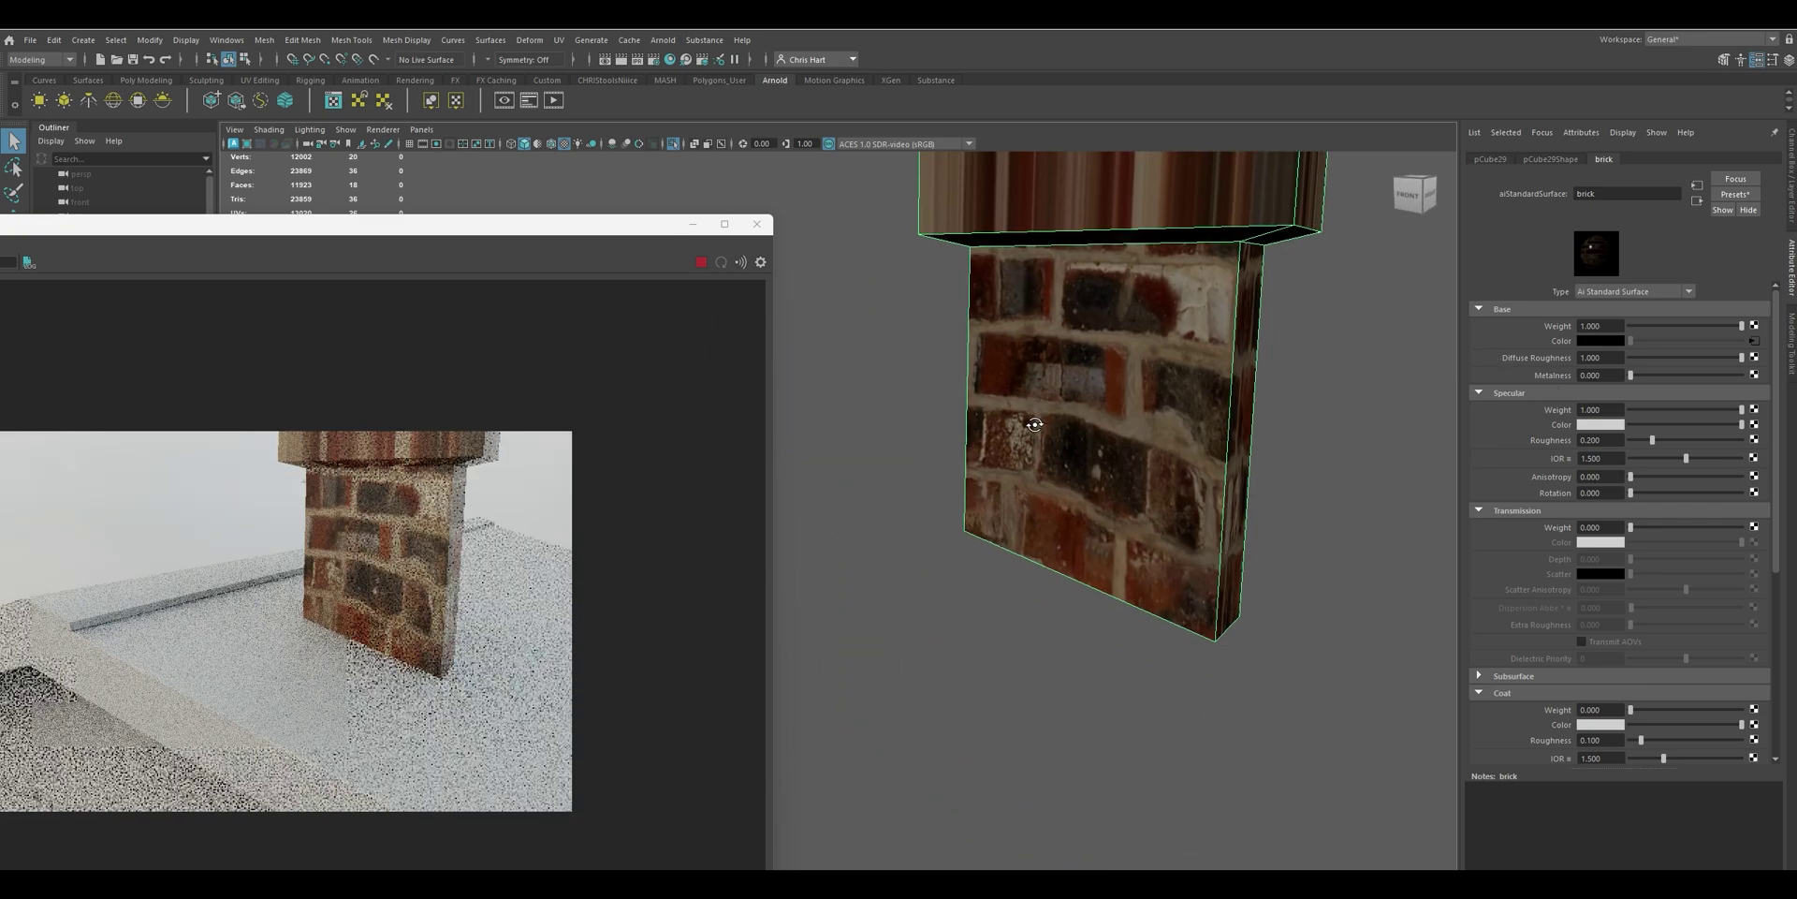
scroll(1034, 424, down, 3)
scroll(1037, 421, down, 3)
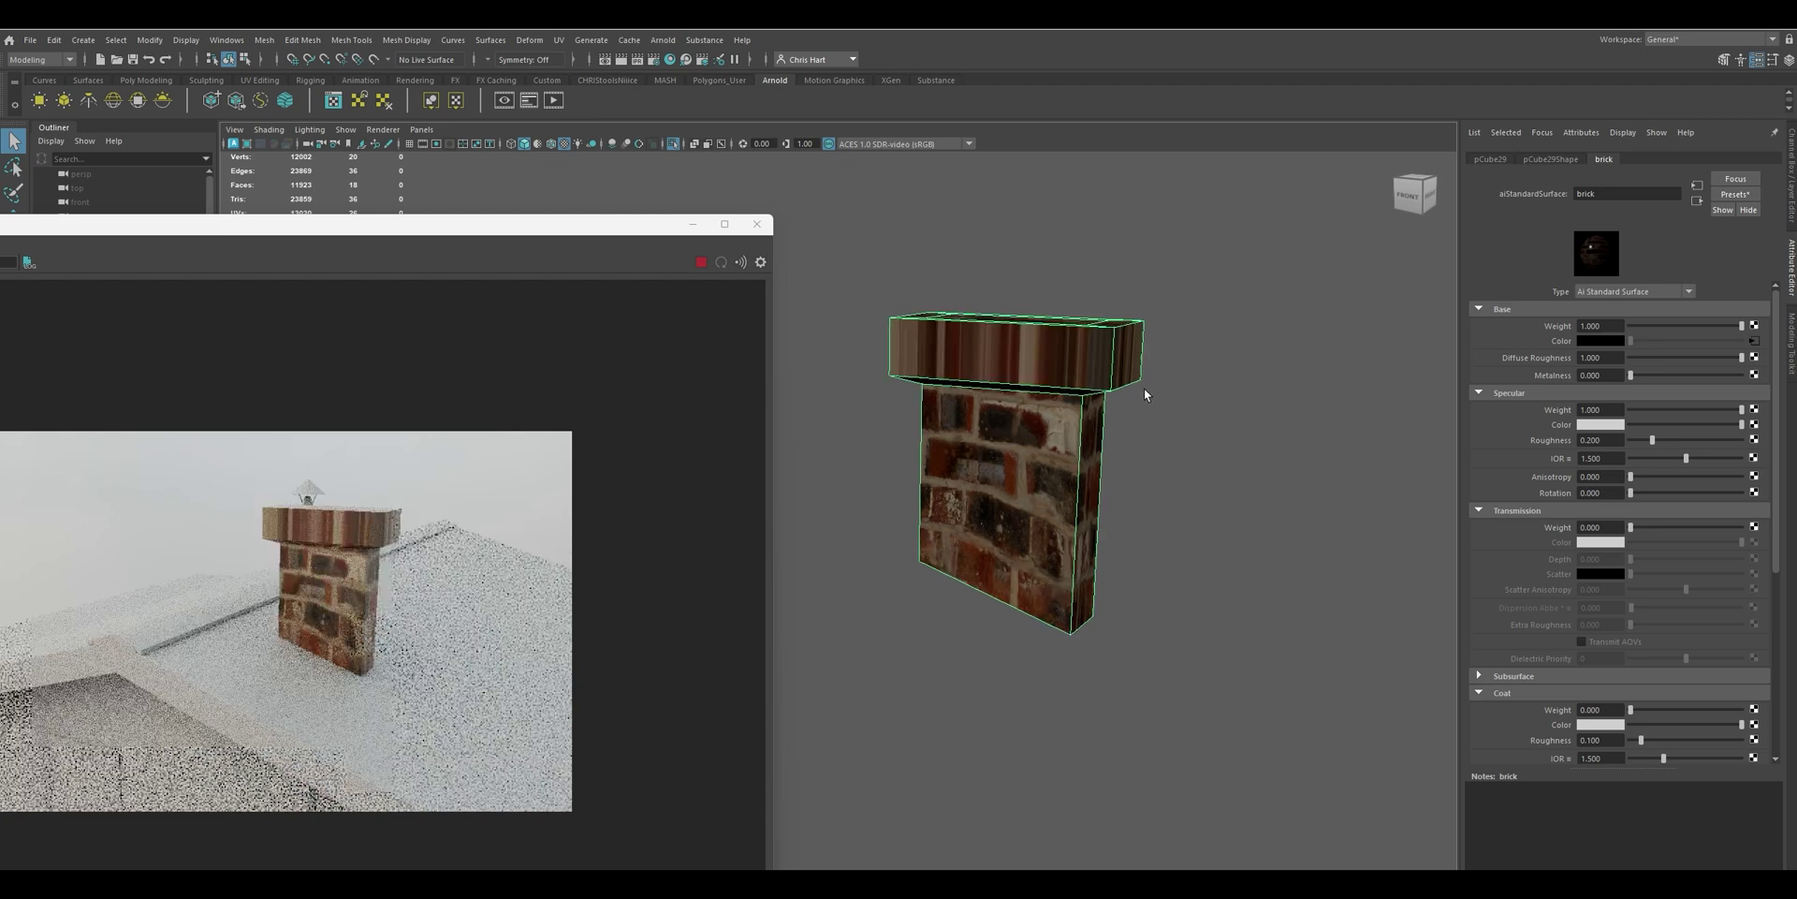
alt+middle_drag(1151, 397, 1073, 418)
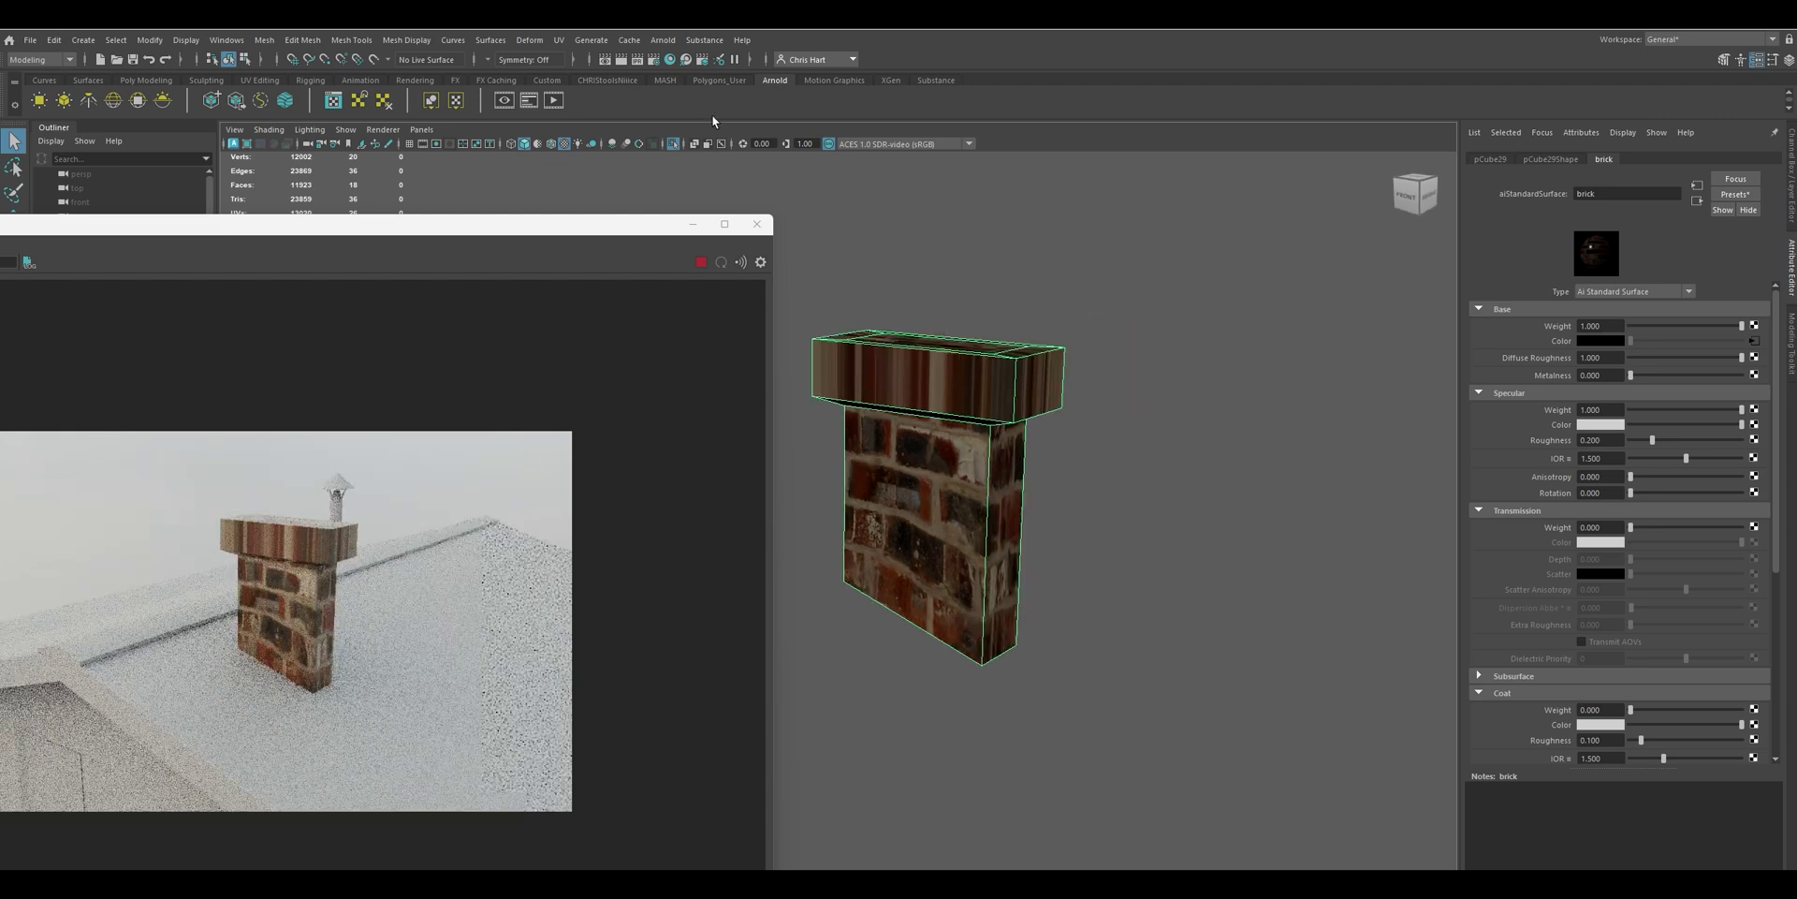
click(559, 40)
click(567, 70)
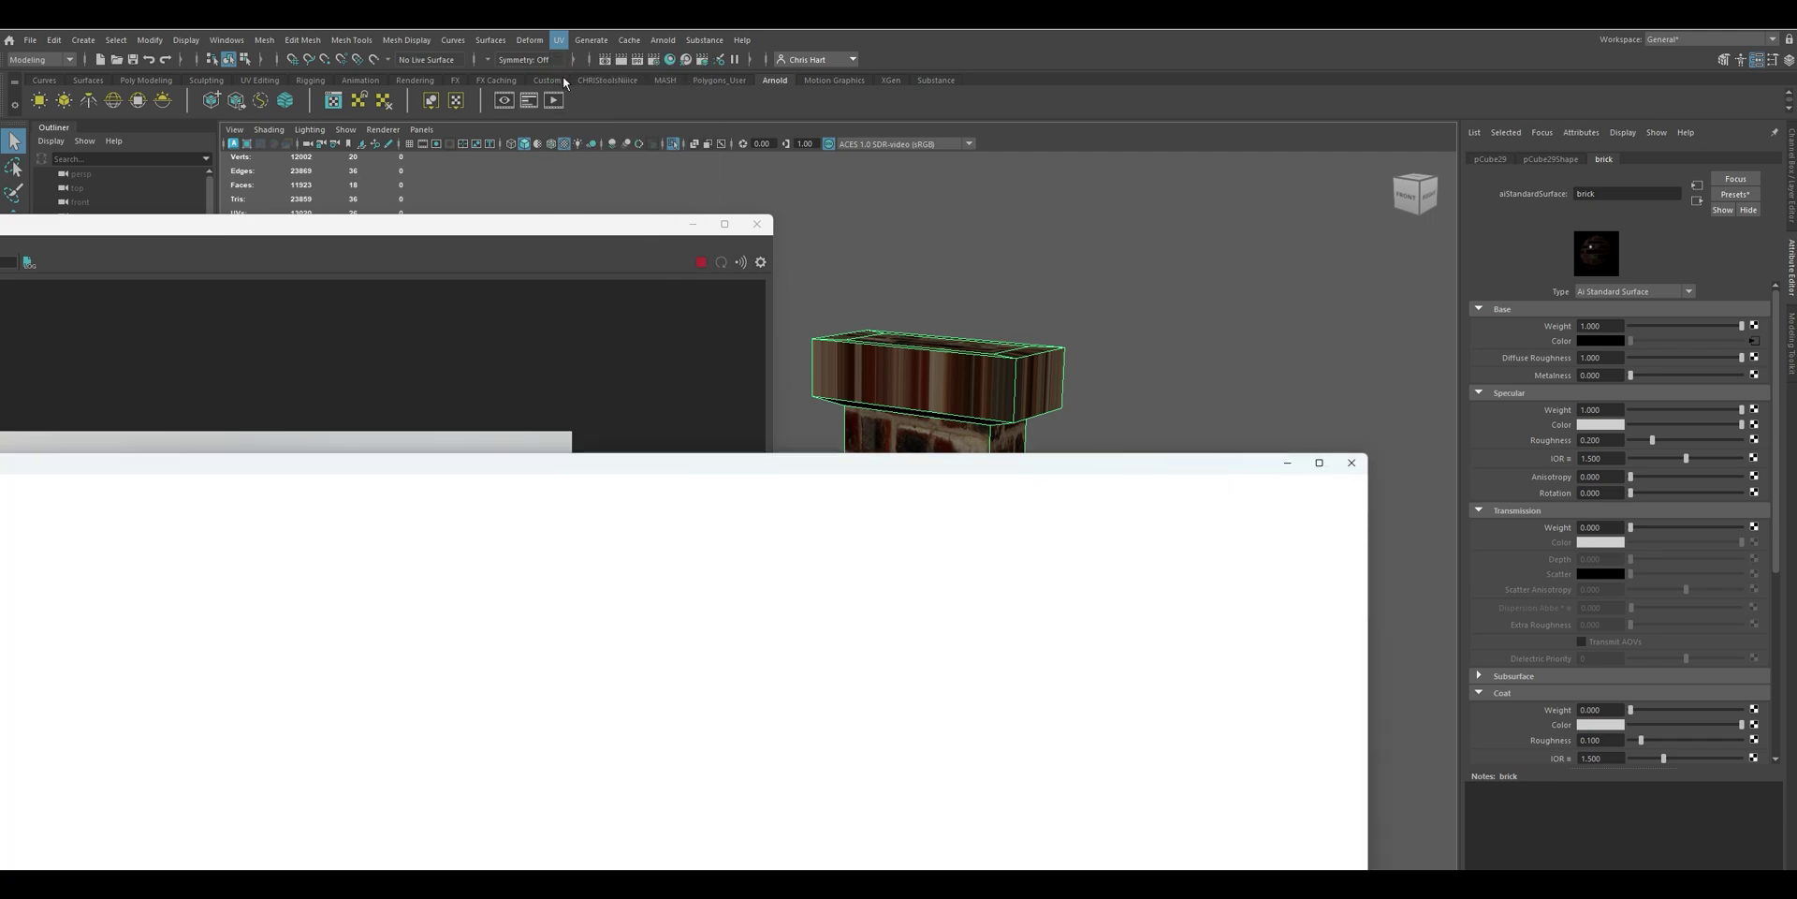
drag(789, 463, 1334, 221)
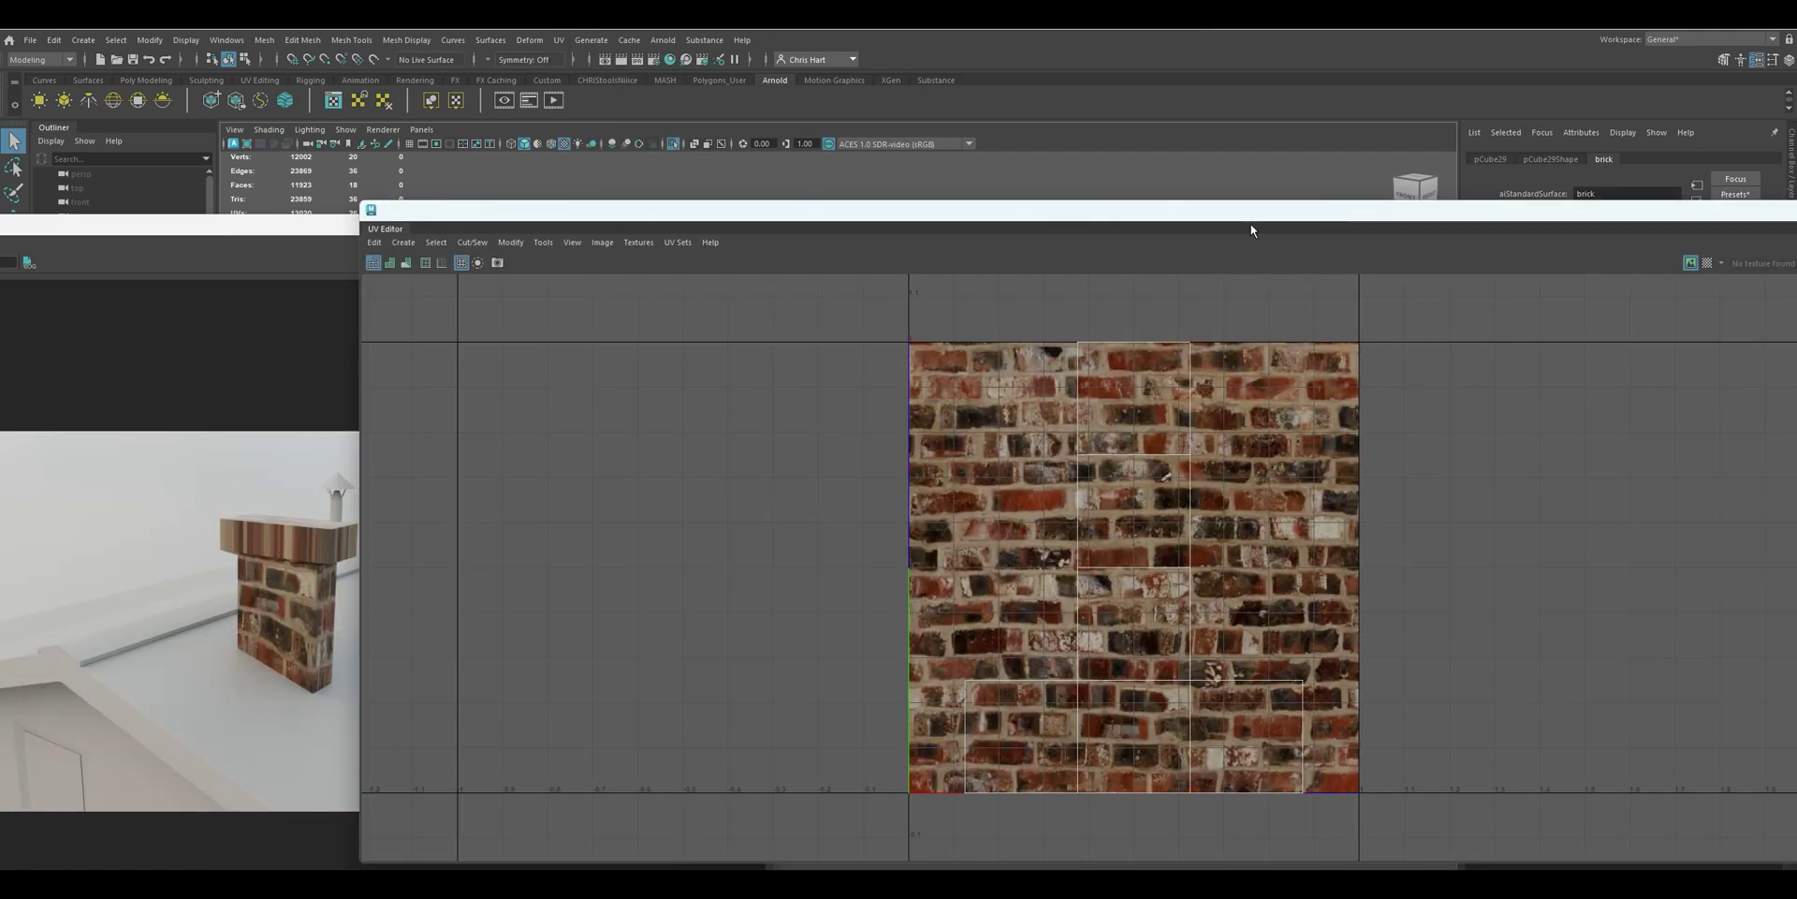
drag(652, 208, 710, 470)
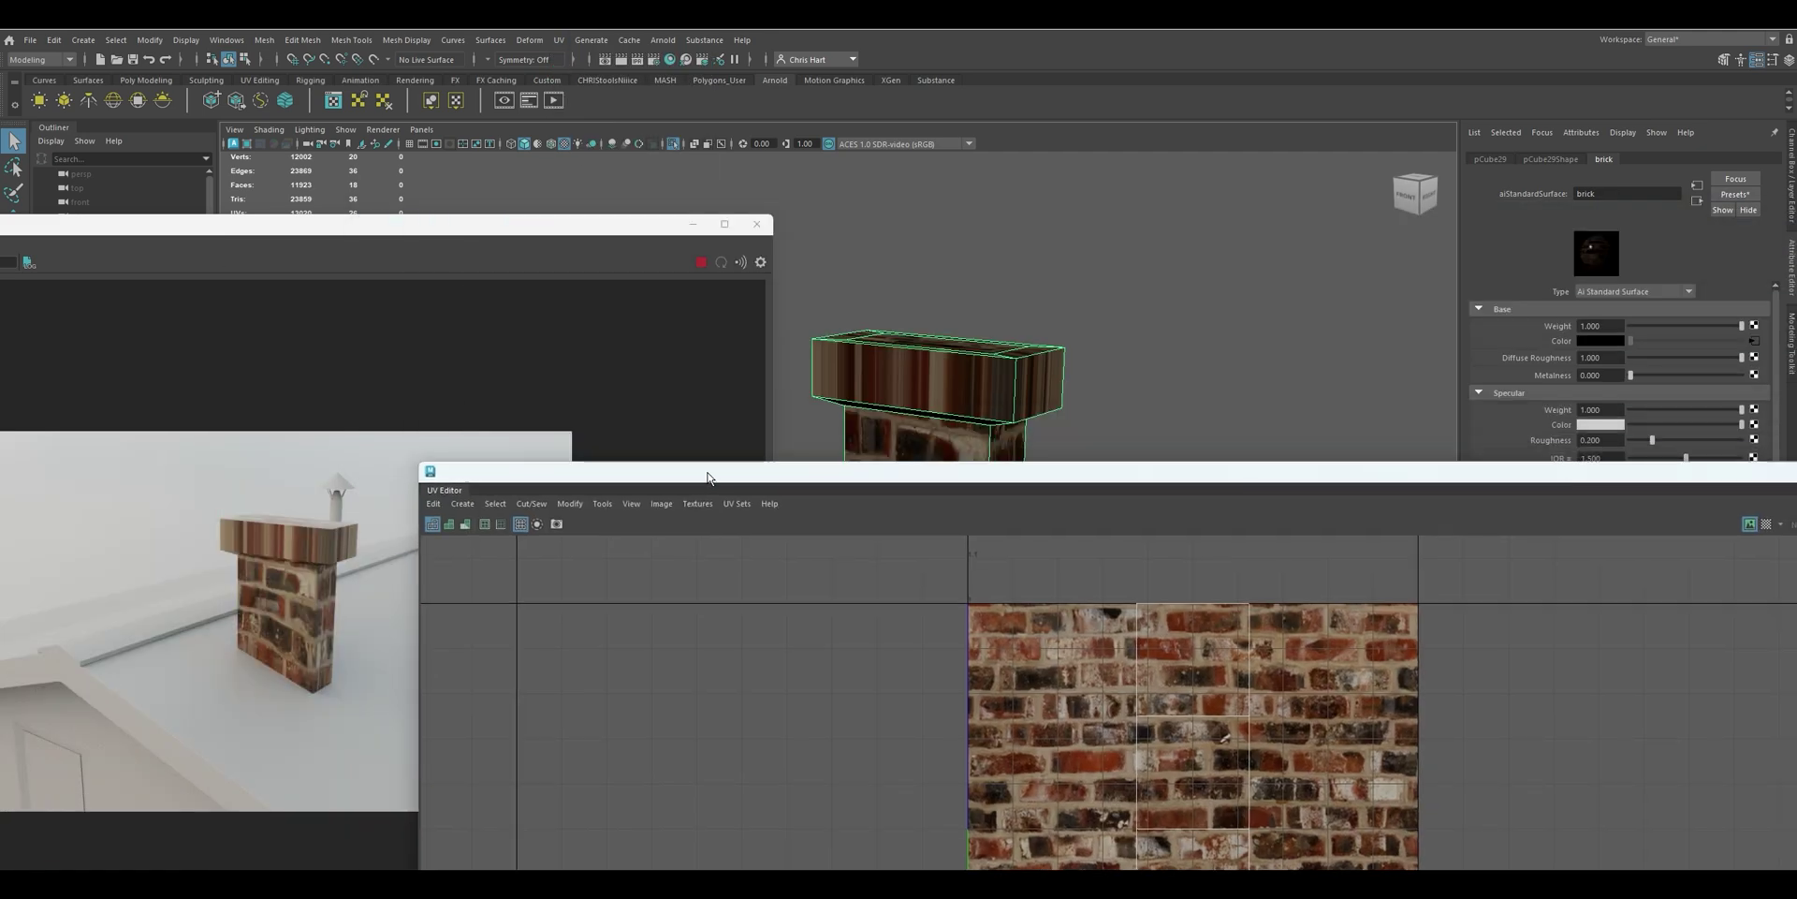
mouse_move(954, 371)
right_down()
mouse_move(968, 363)
mouse_move(955, 378)
right_up()
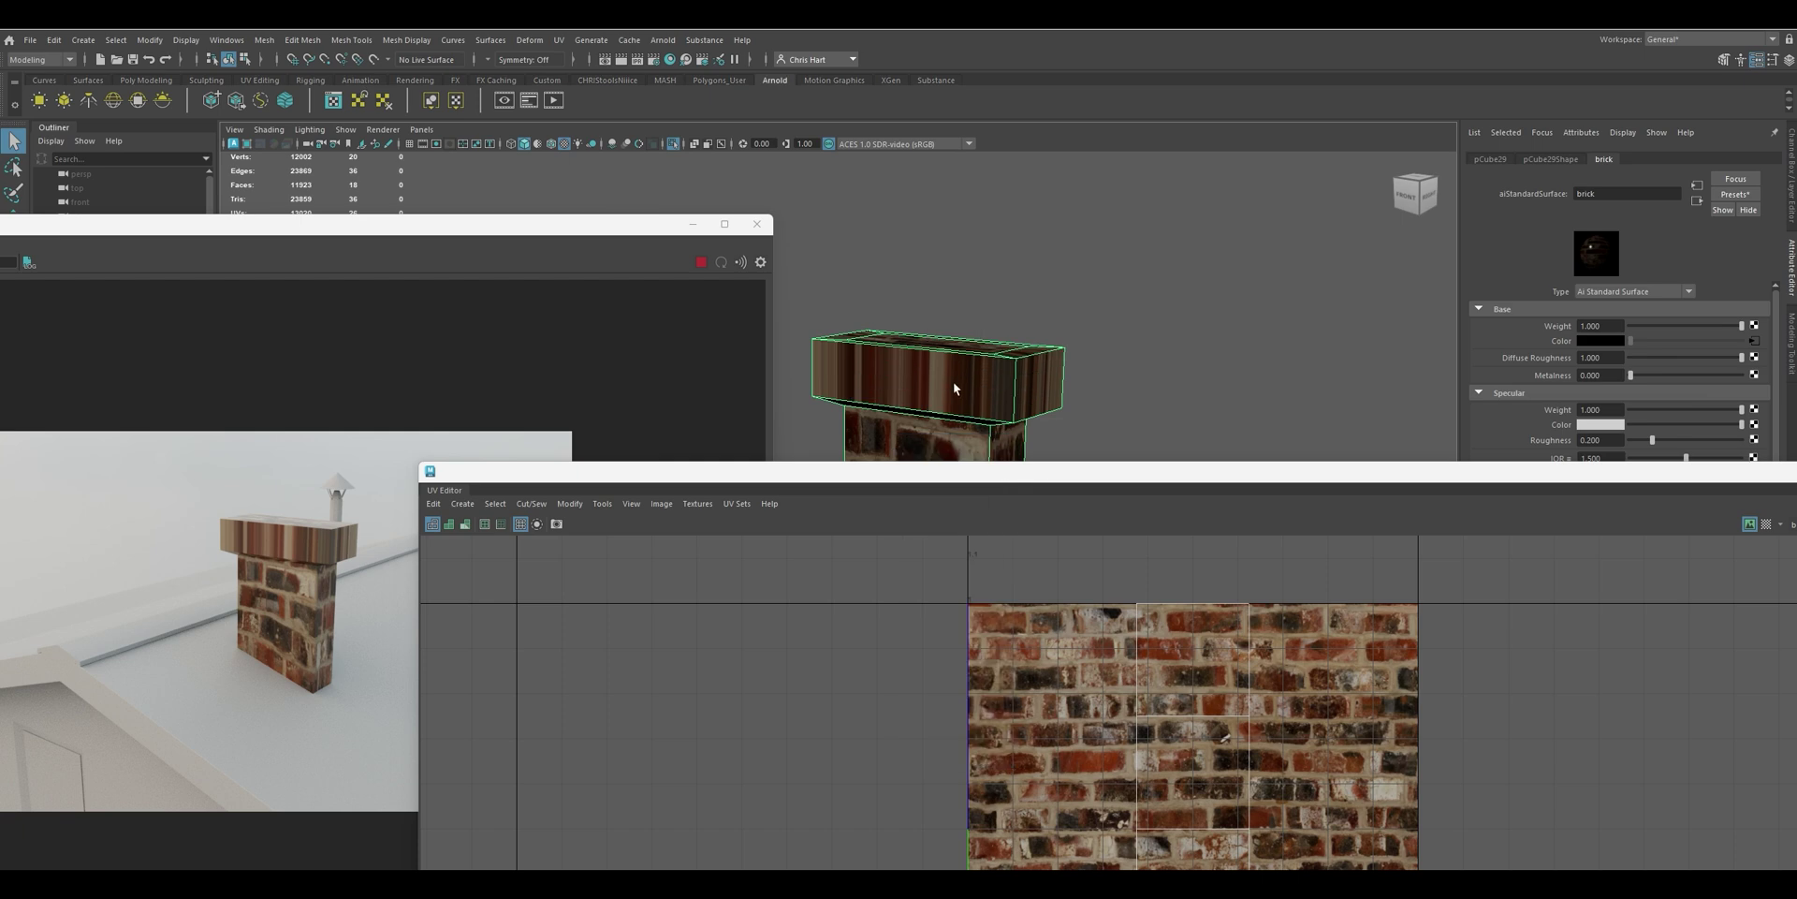
drag(958, 474, 916, 198)
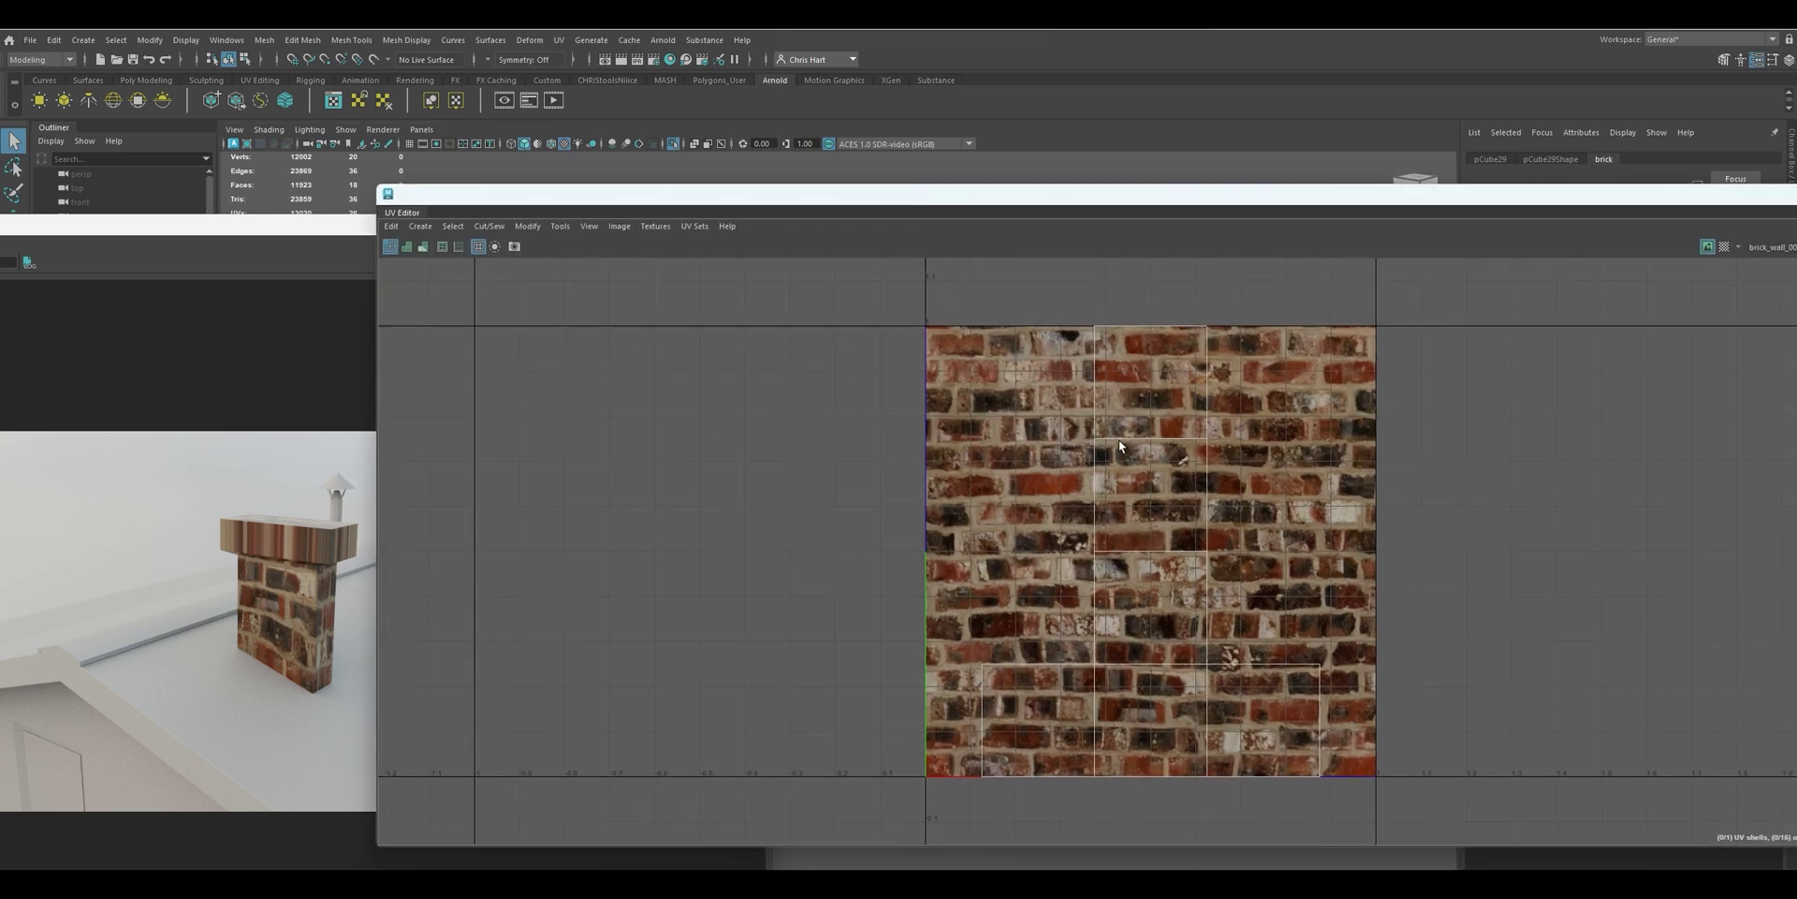
drag(954, 202, 1009, 532)
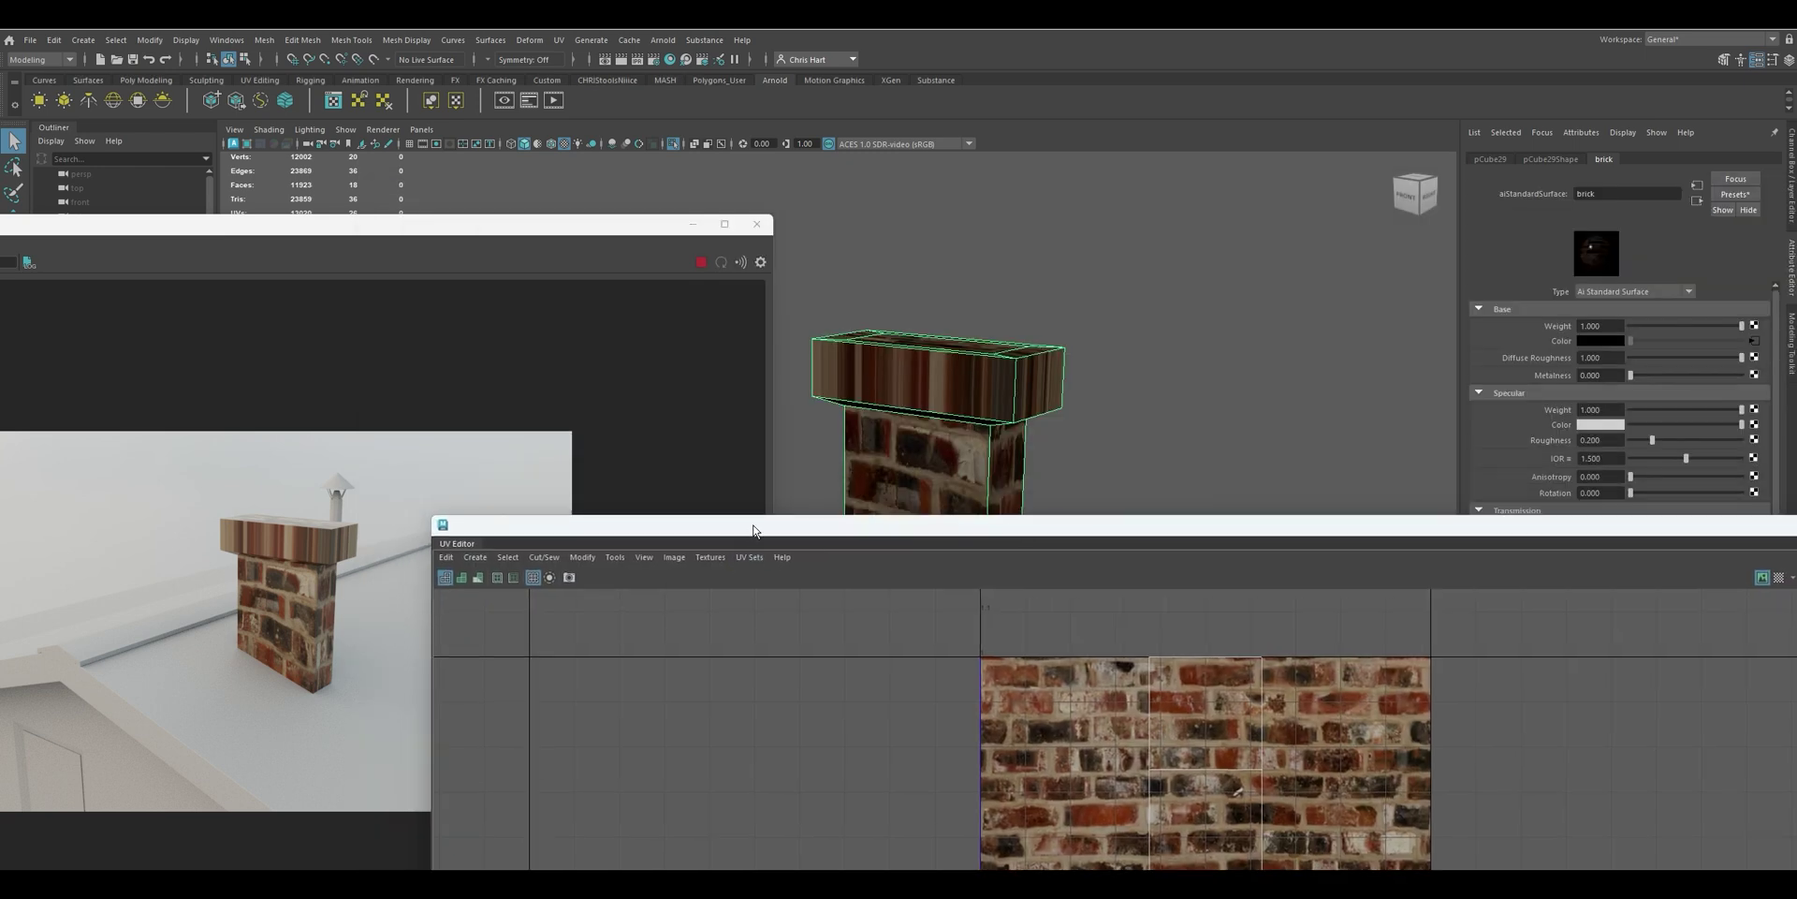
drag(754, 523, 828, 437)
Apply automatic UV mapping to the chimney and move the UV Editor and render windows clear of the model
click(543, 473)
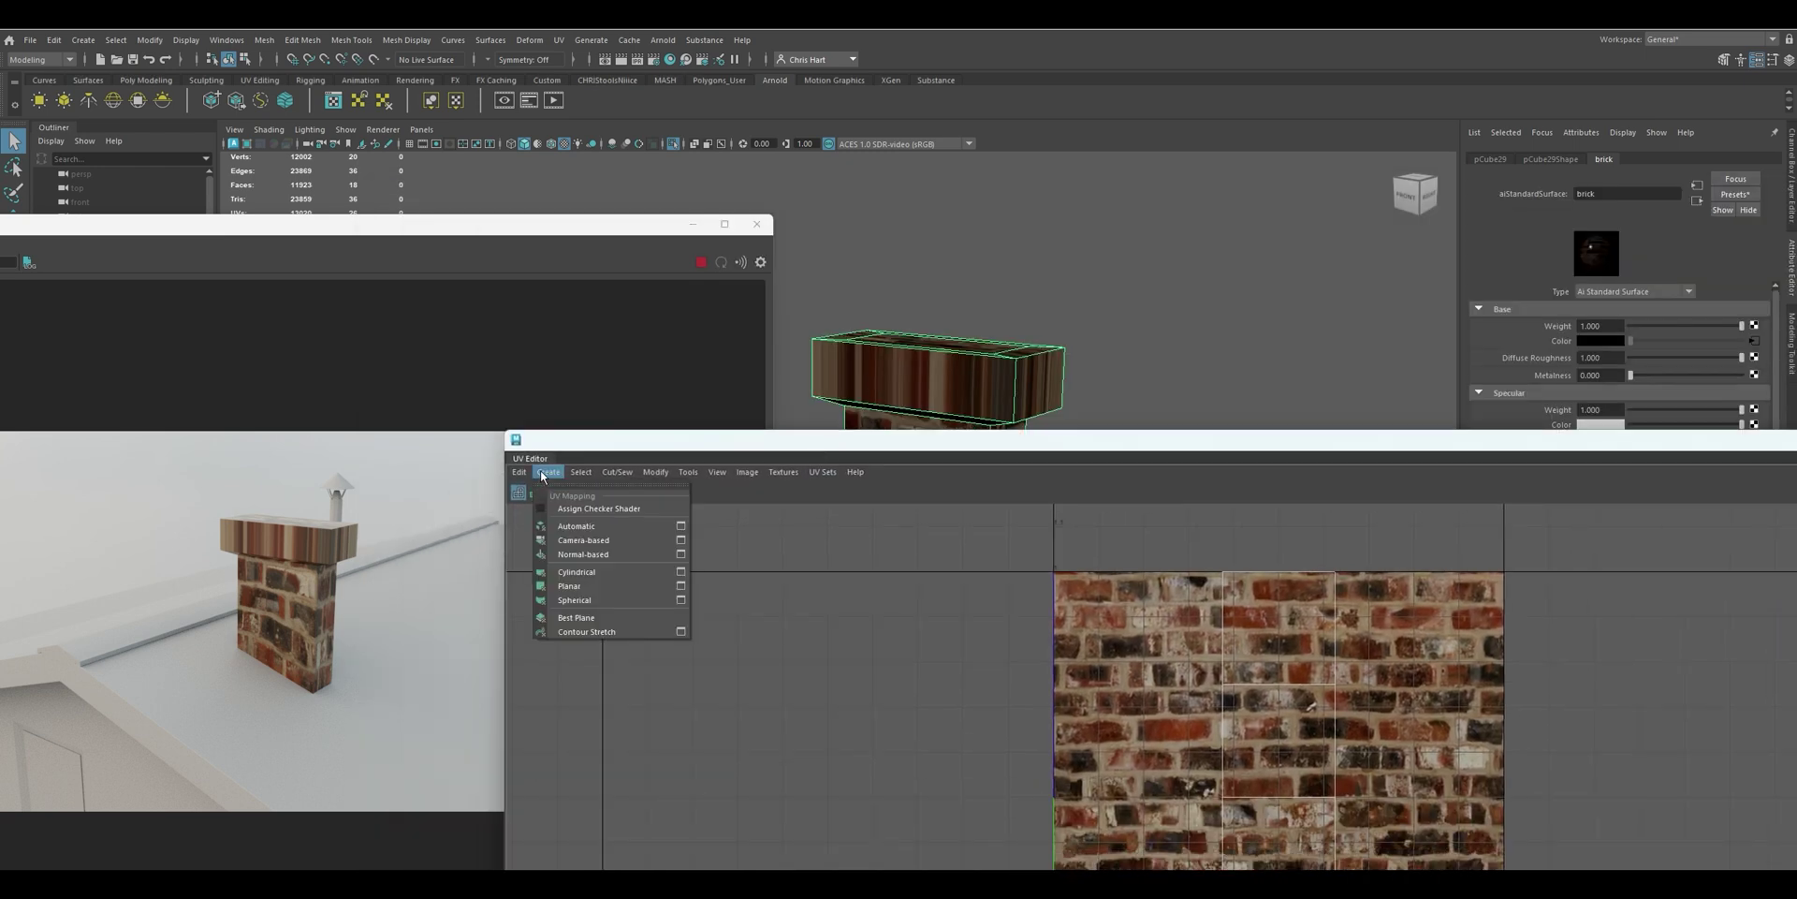
click(569, 525)
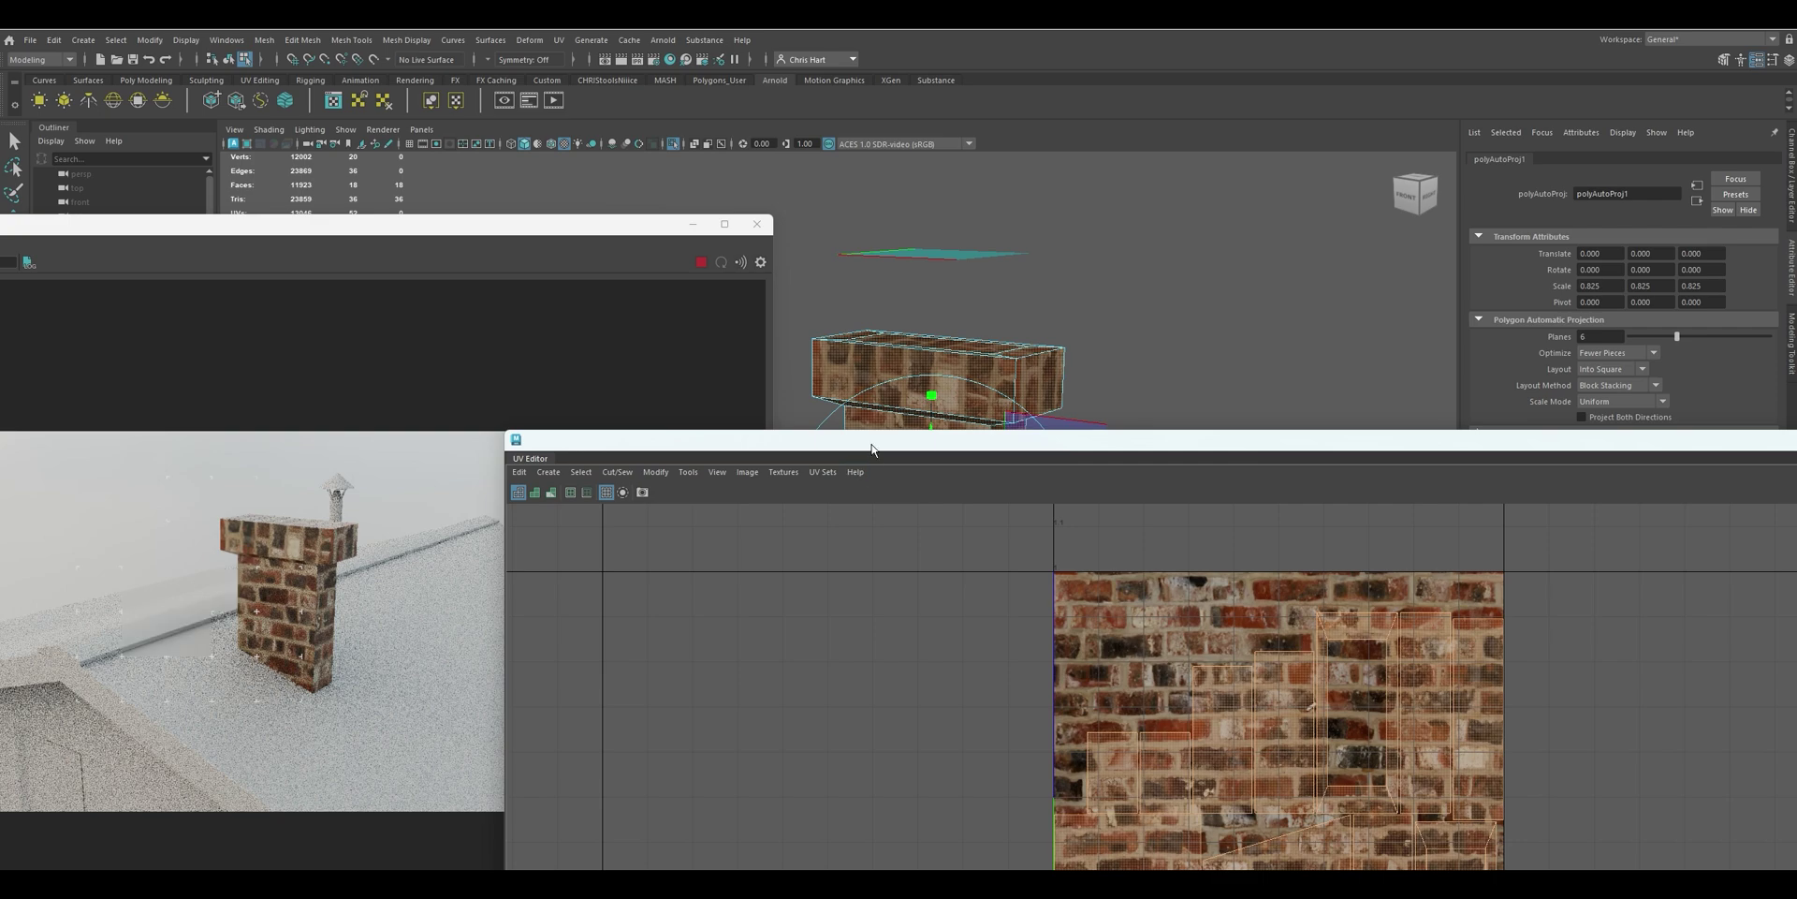
drag(866, 439, 716, 665)
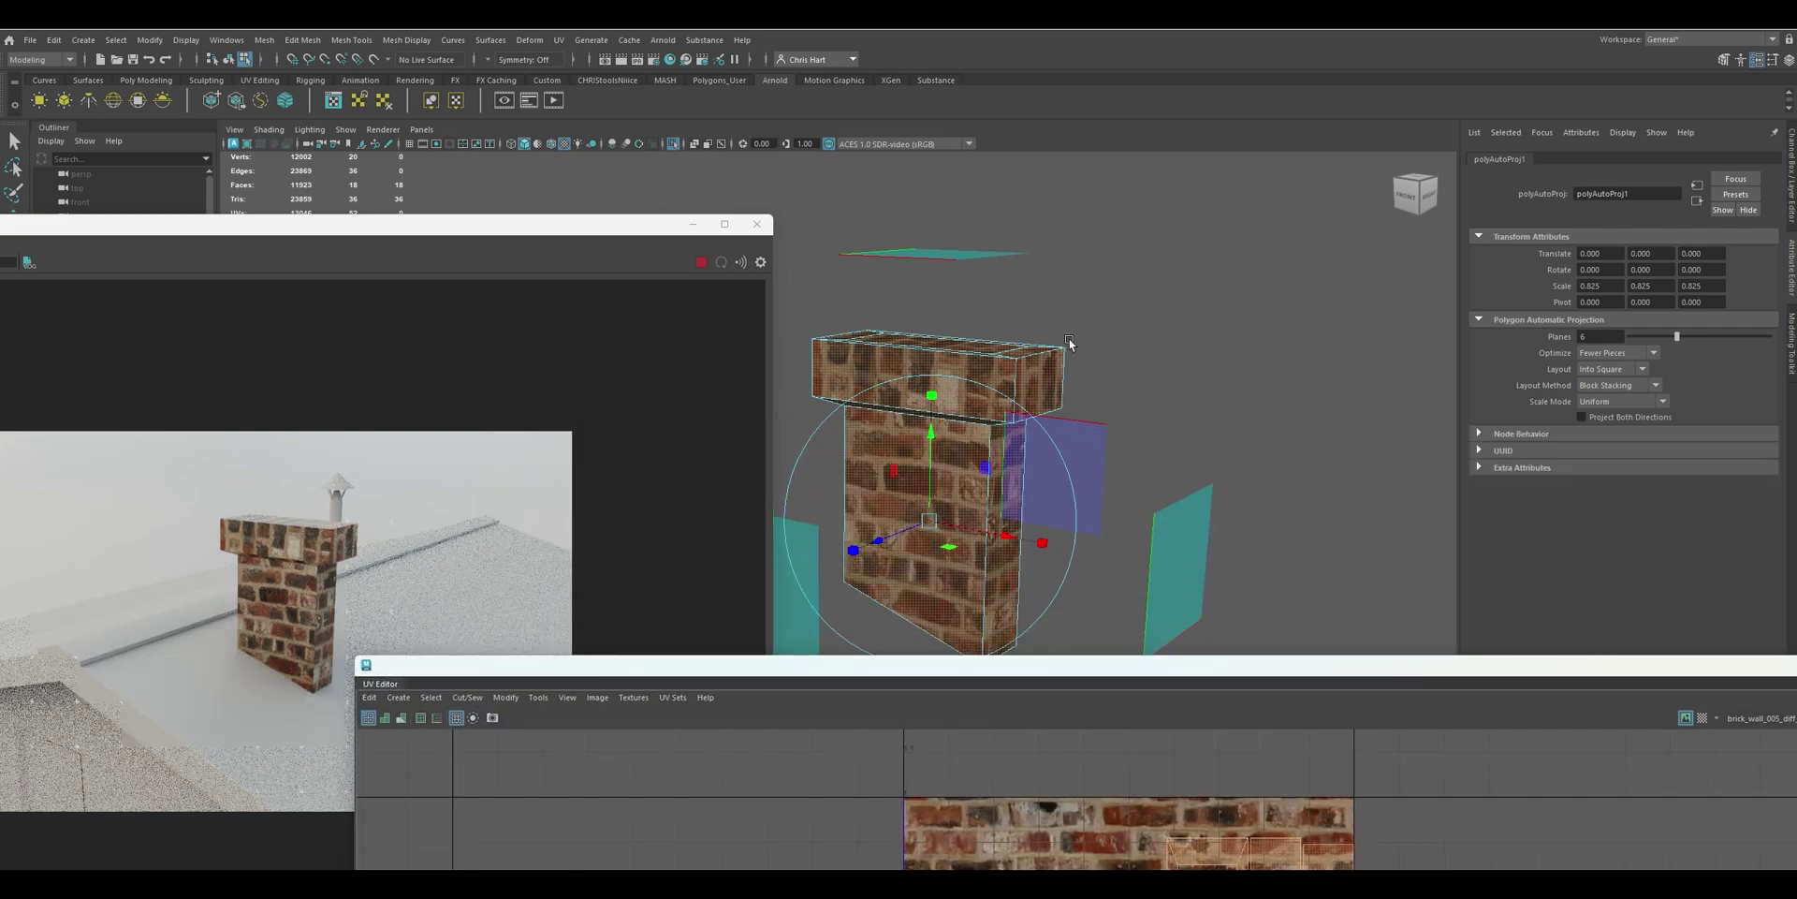
alt+drag(1199, 397, 1167, 402)
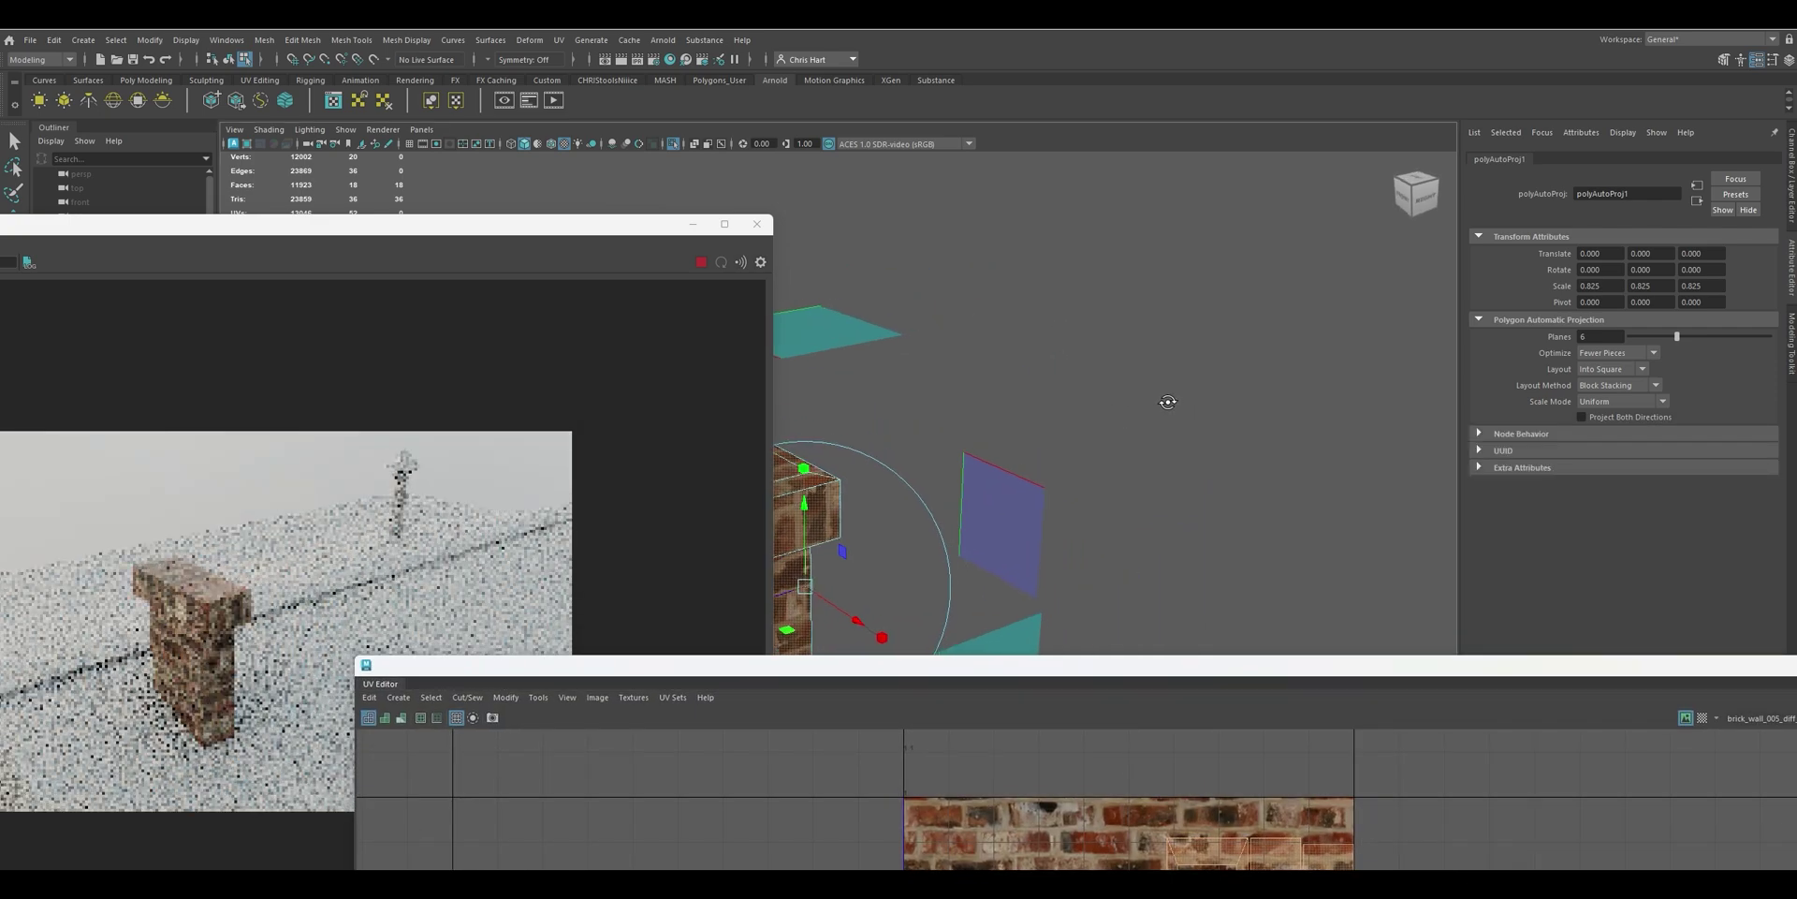
alt+drag(981, 378, 1201, 265)
drag(618, 233, 463, 522)
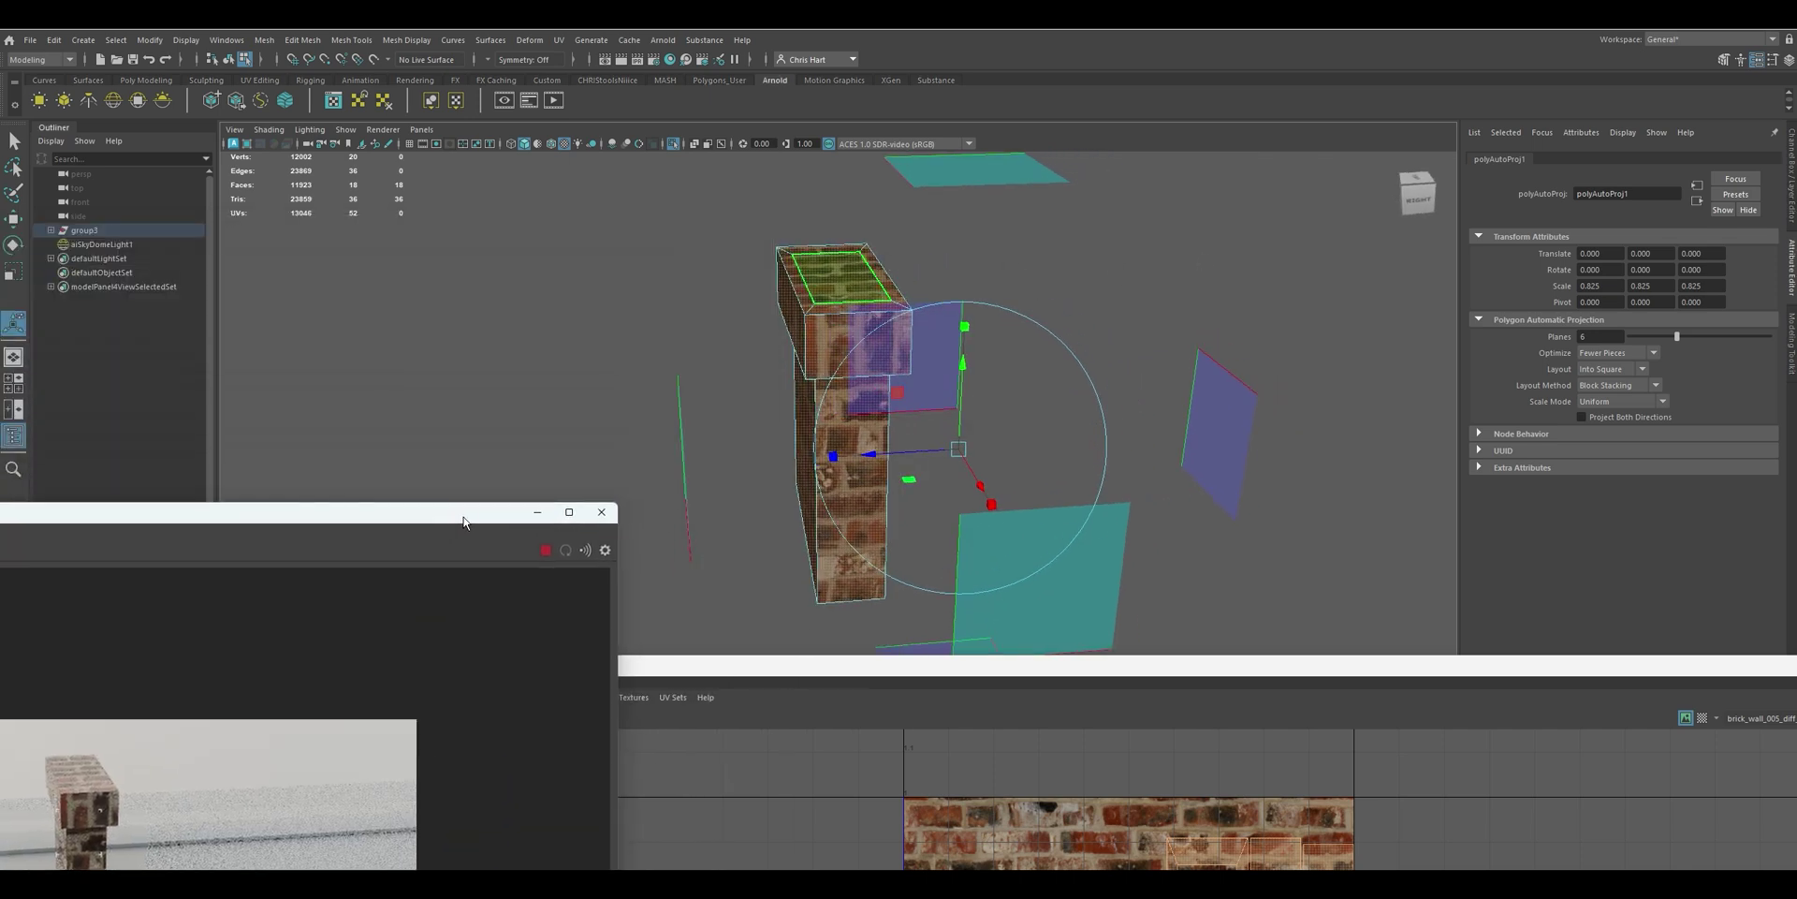
Examine the brick mapping on the chimney's sides and cap from several angles in the viewport and the Arnold render
alt+drag(1088, 256, 1149, 322)
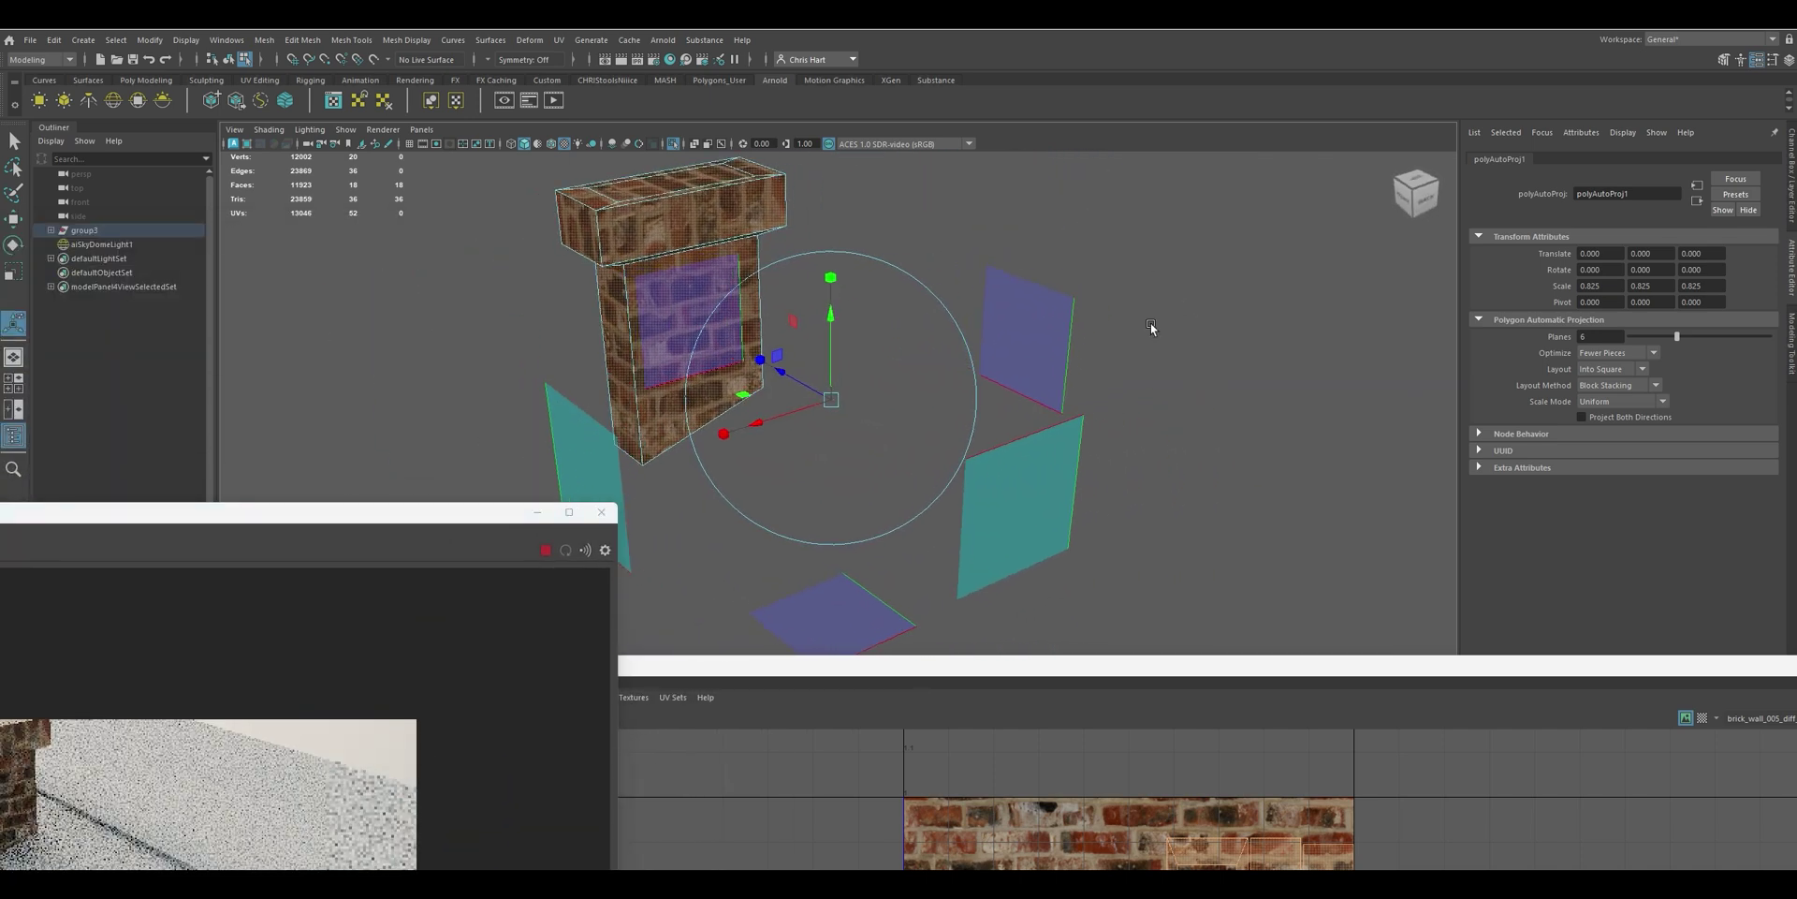
click(1011, 494)
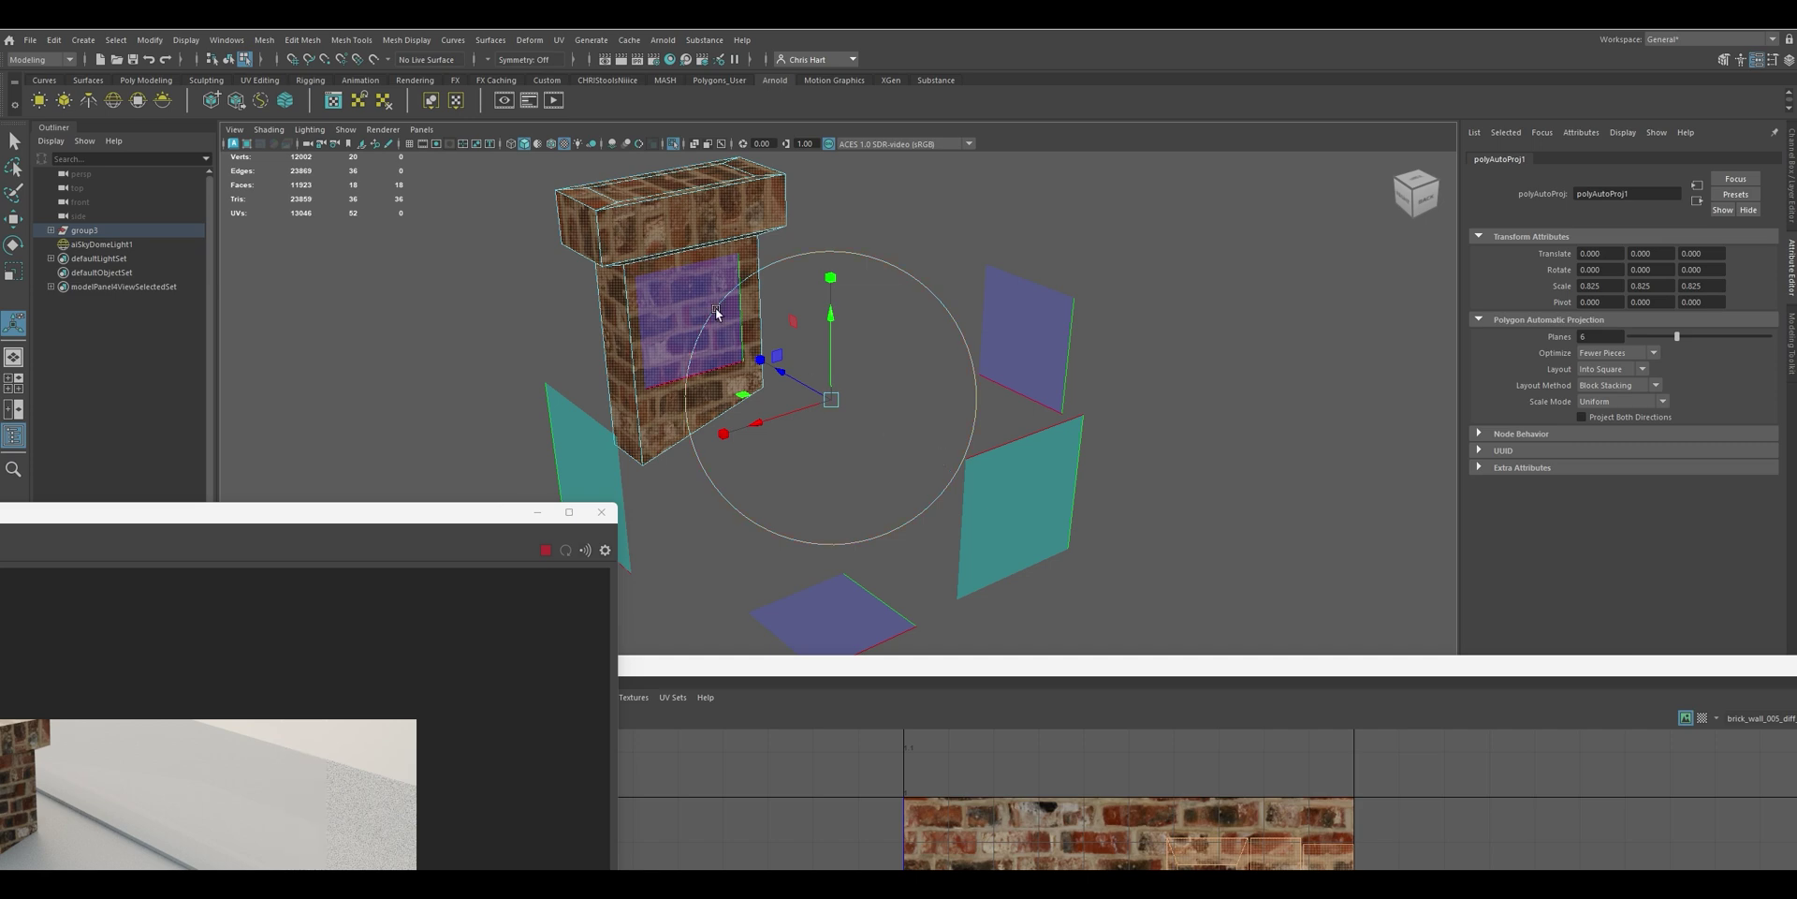
alt+drag(742, 408, 964, 382)
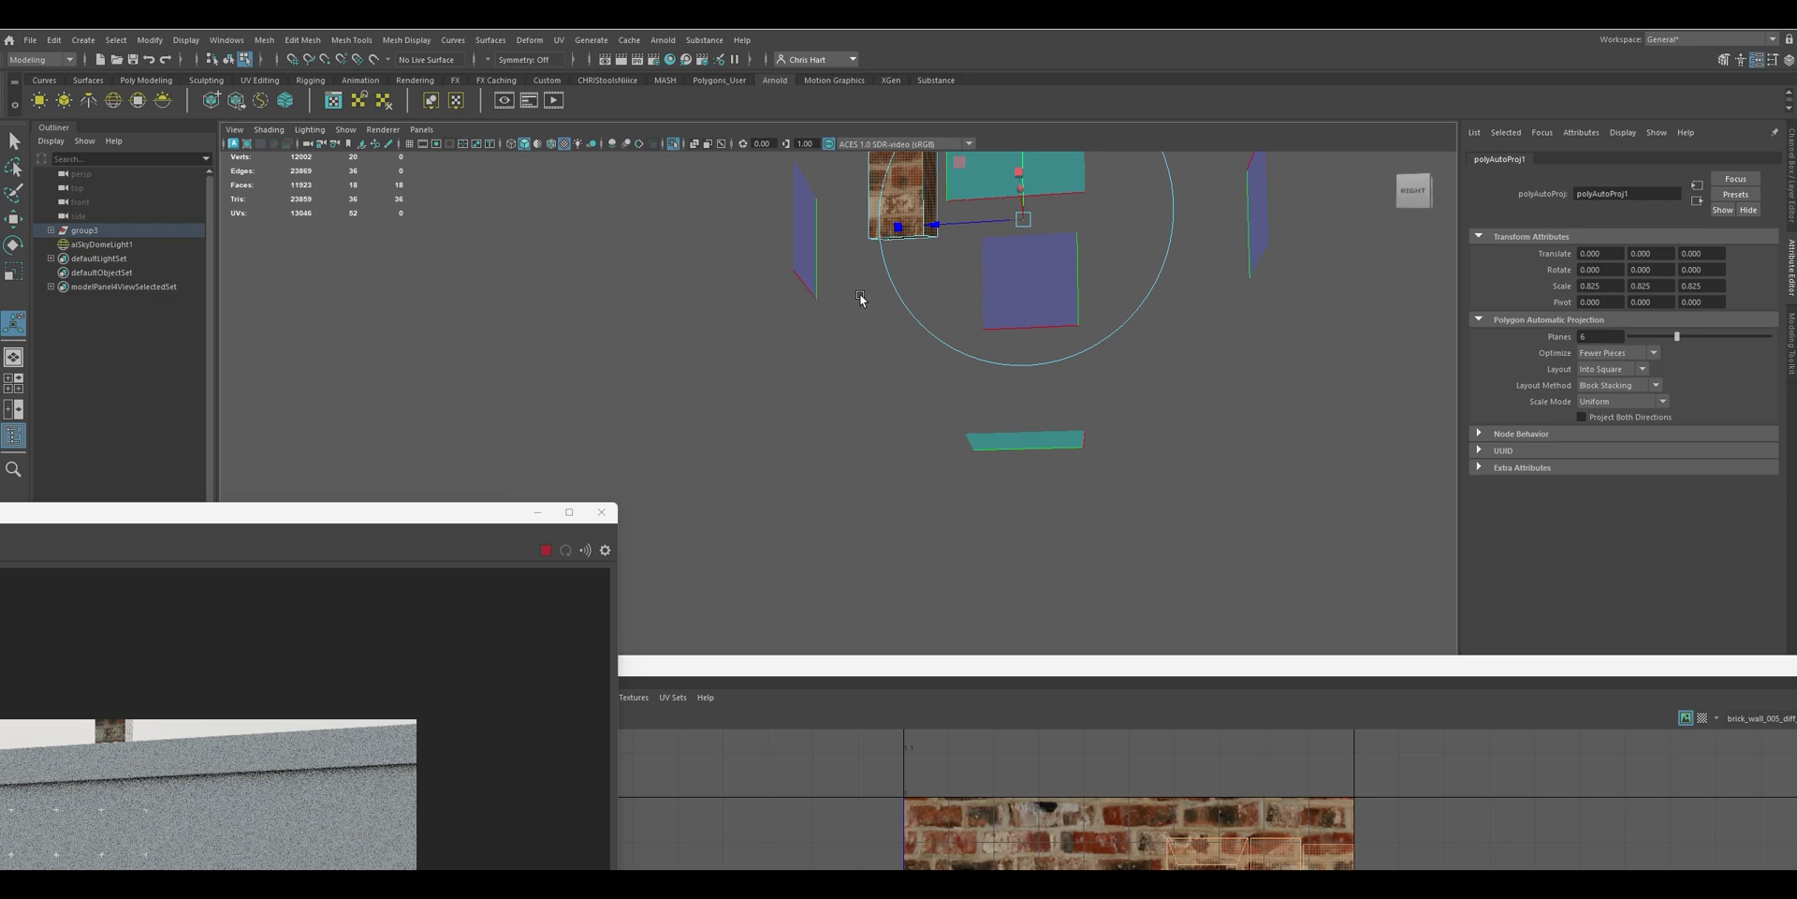
alt+drag(861, 298, 955, 334)
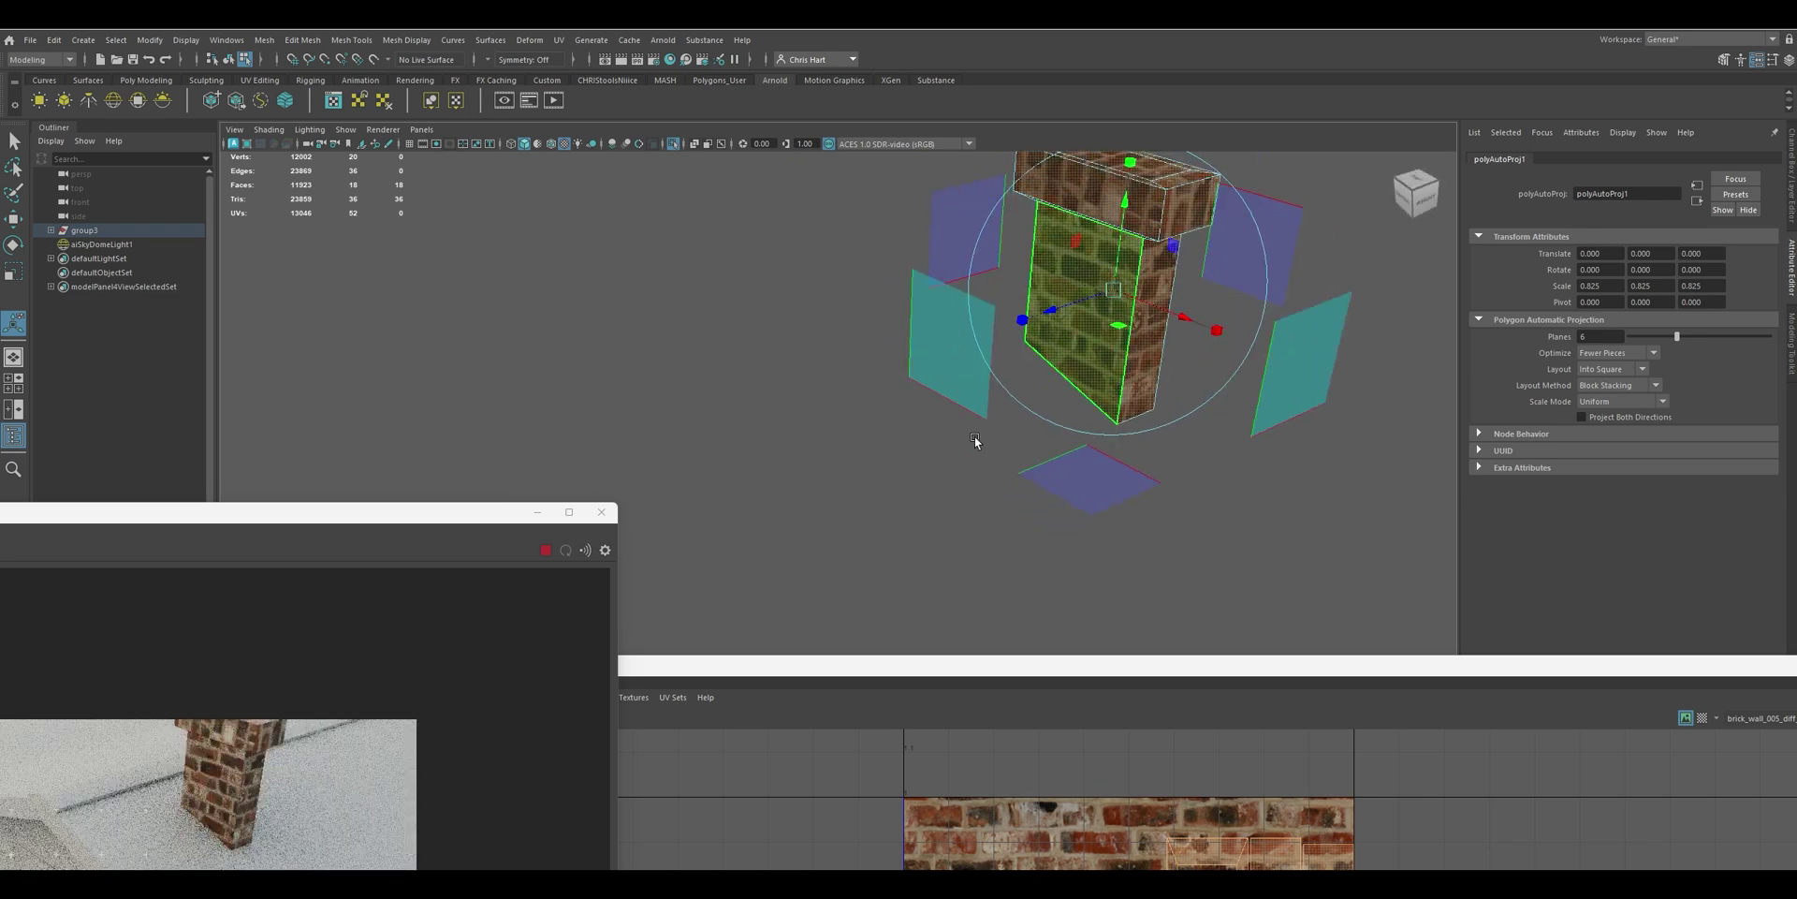
drag(507, 516, 956, 290)
alt+middle_drag(756, 517, 681, 619)
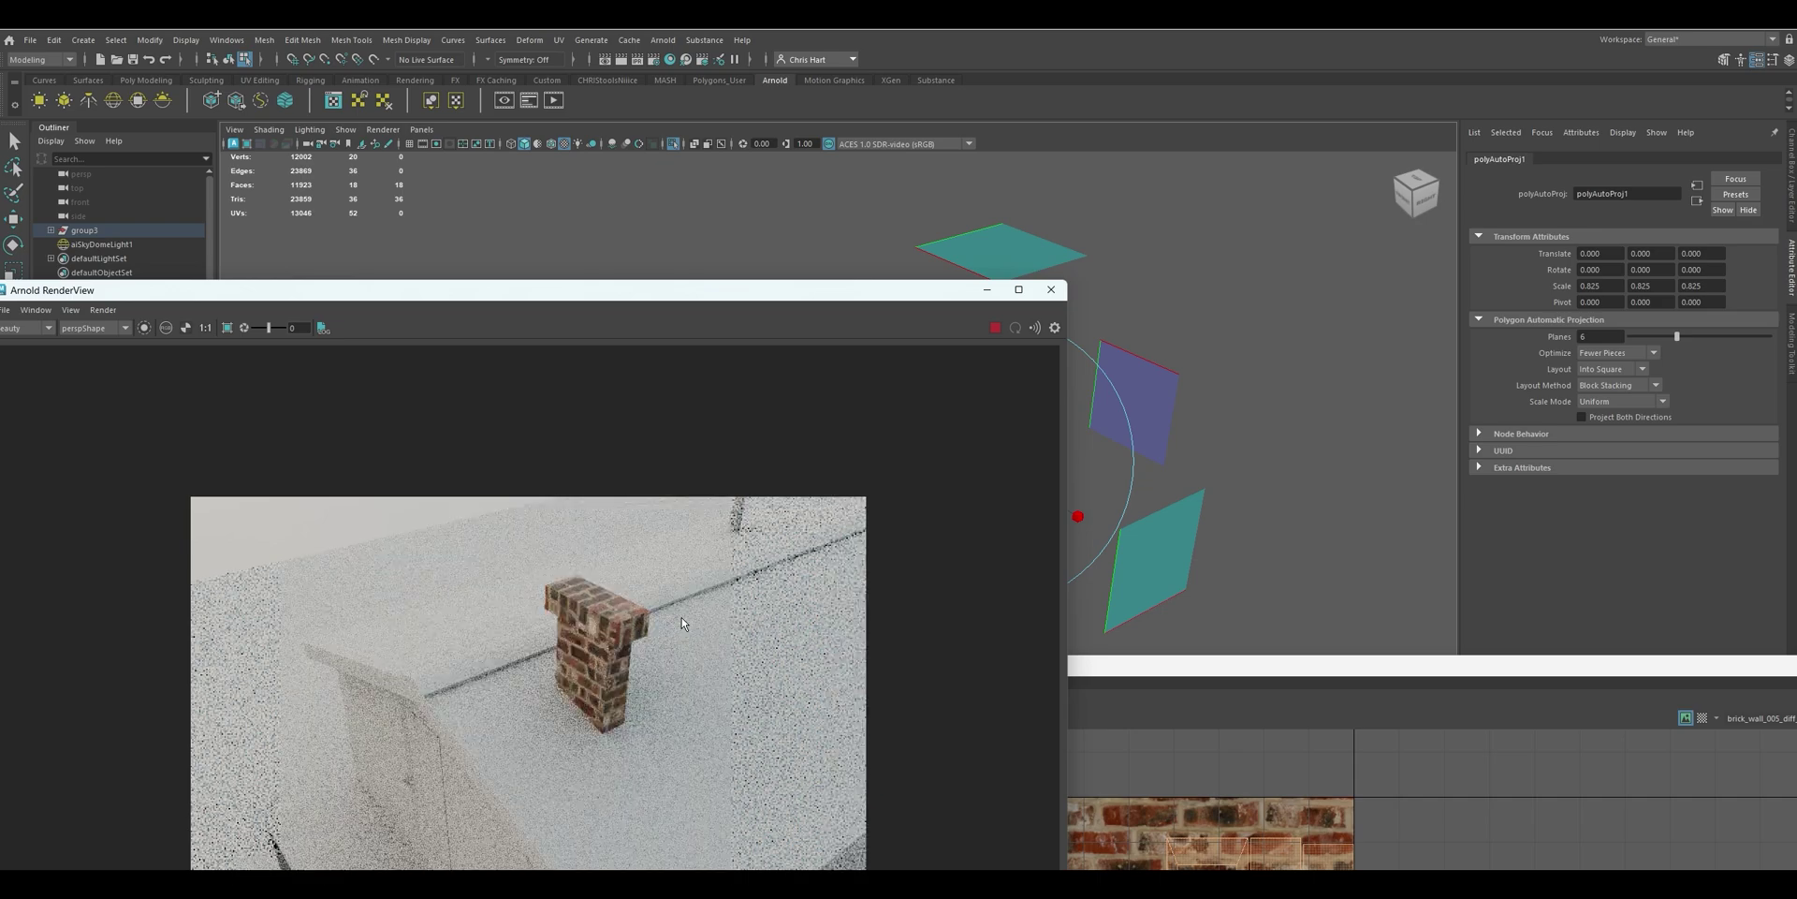
alt+right_drag(681, 622, 721, 640)
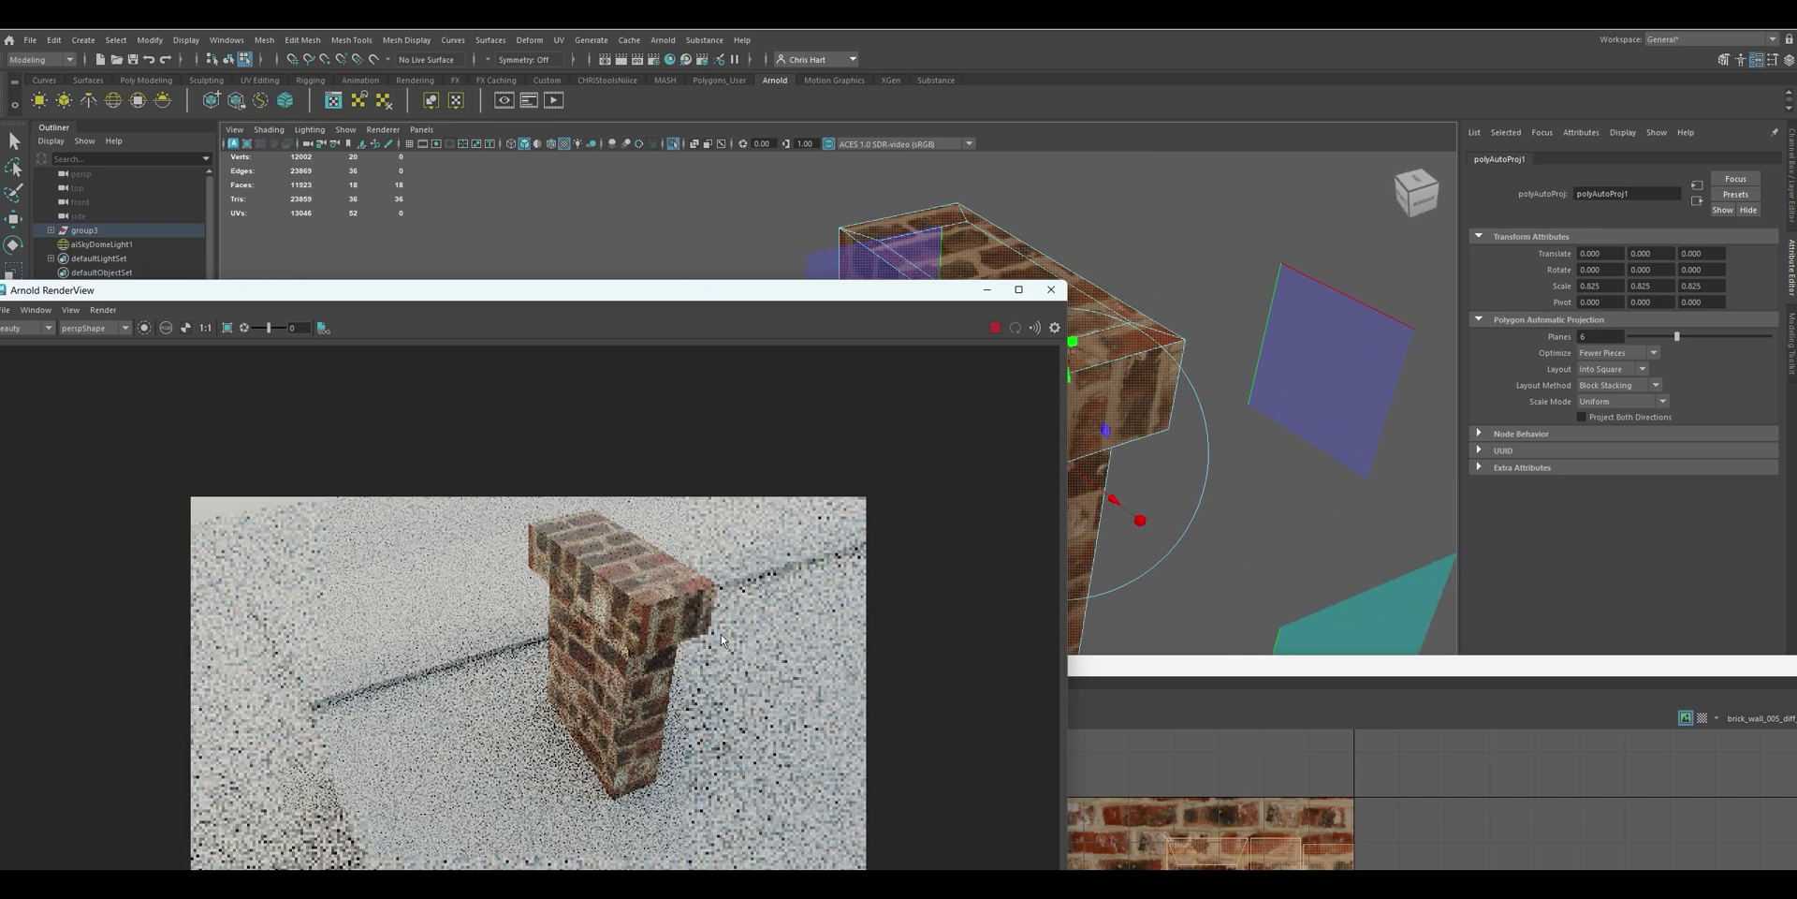
alt+drag(722, 640, 510, 541)
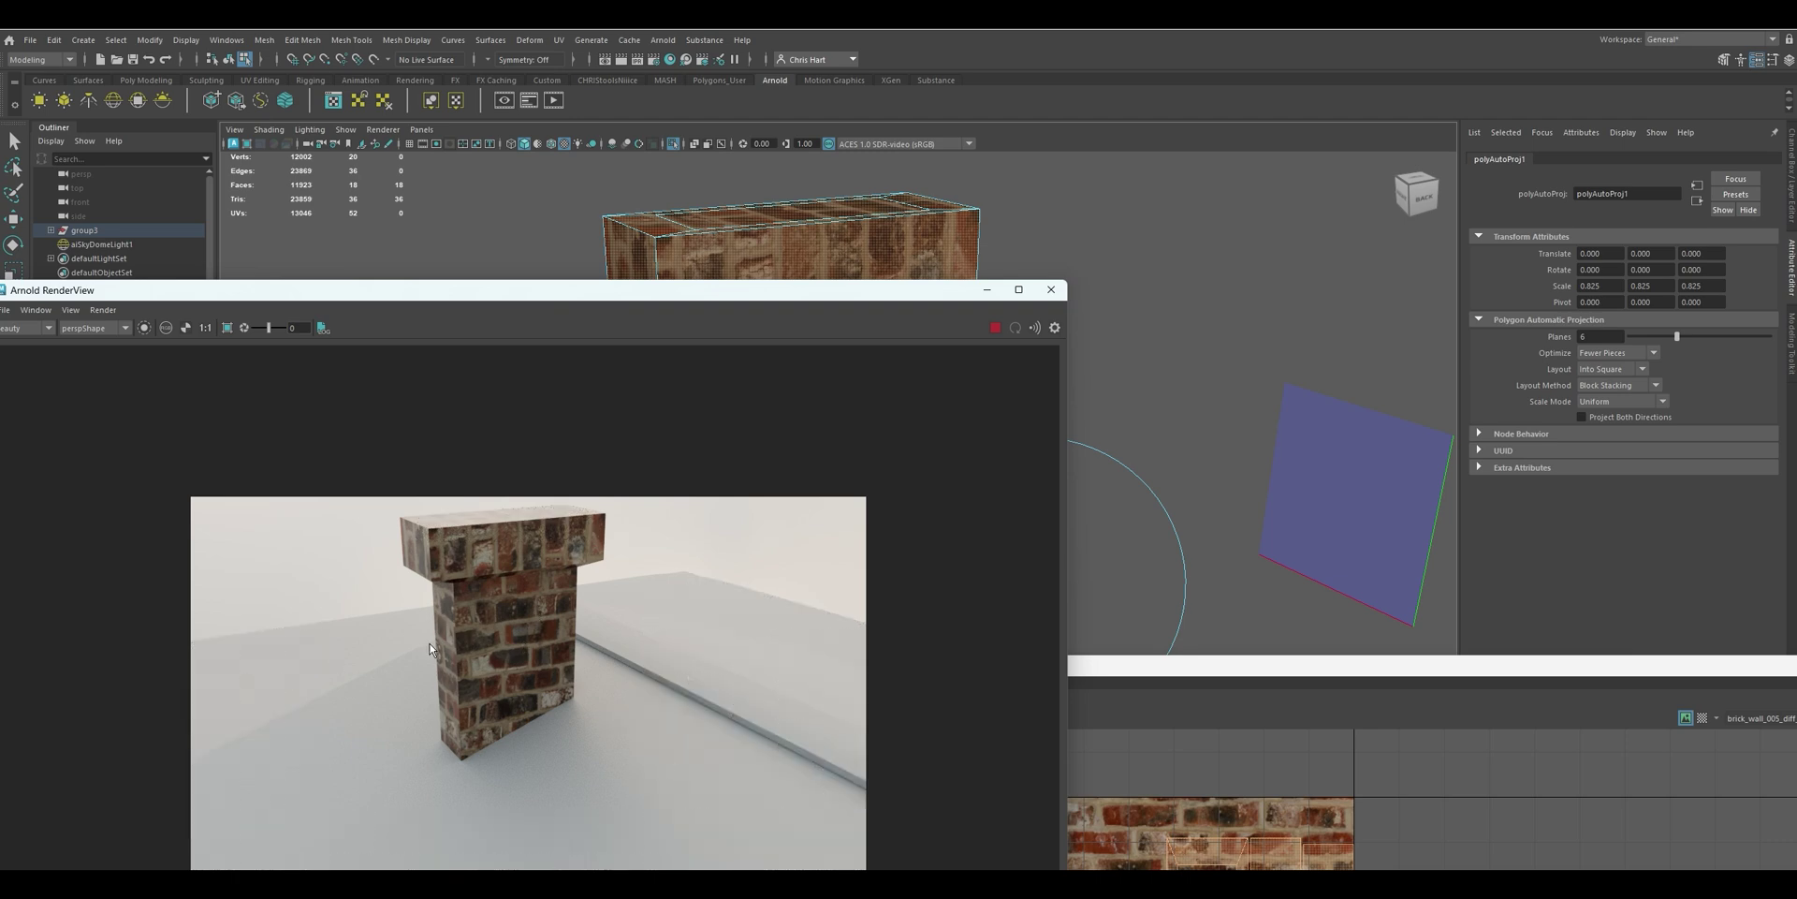
Rearrange the UV Editor and render windows around the model and check which chimney faces the individual UV shells belong to
drag(1207, 671, 1581, 260)
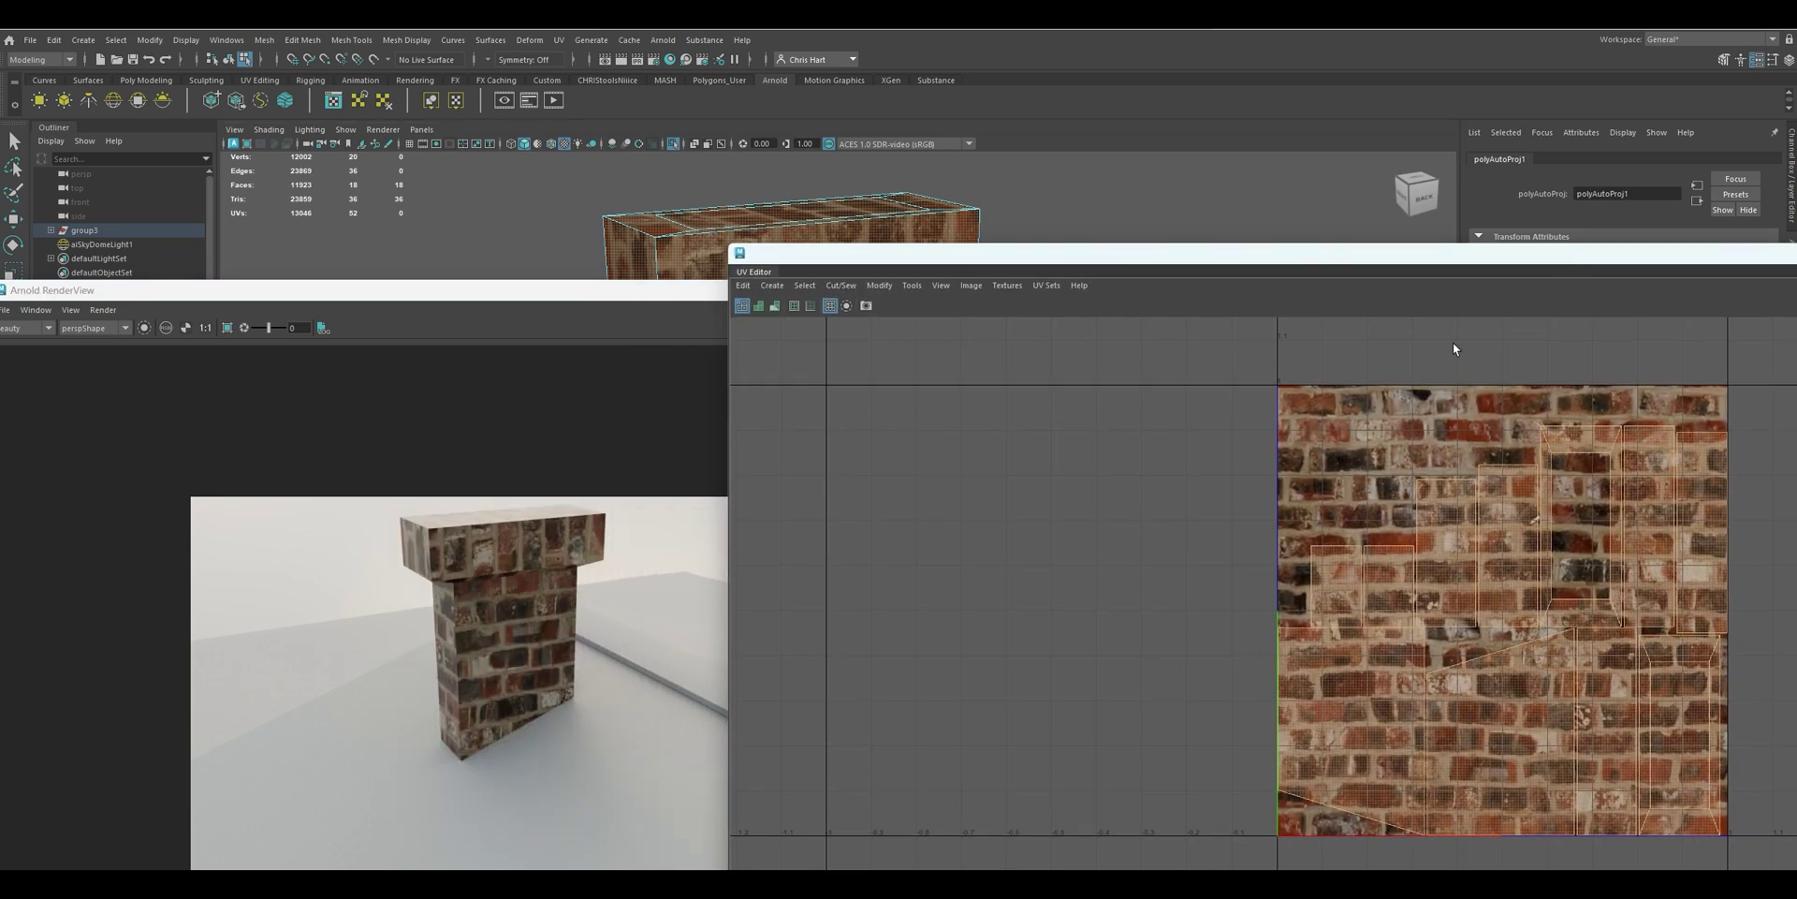
click(1335, 570)
drag(679, 295, 574, 471)
alt+drag(592, 390, 450, 400)
click(1380, 649)
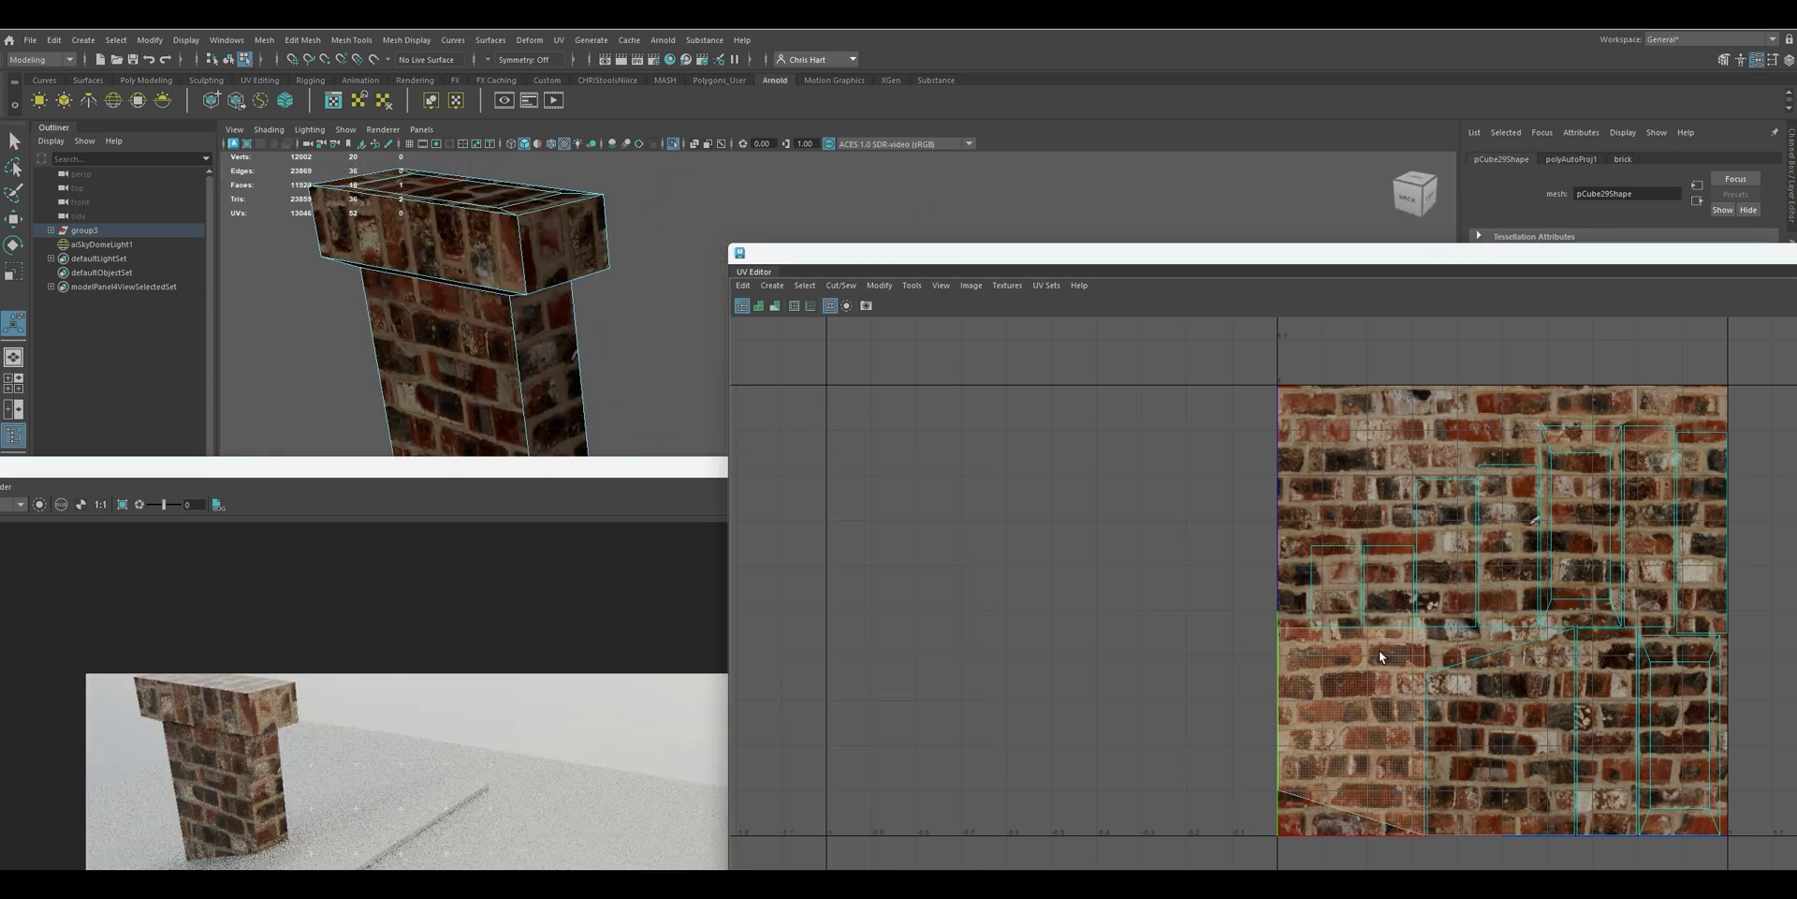
click(1396, 573)
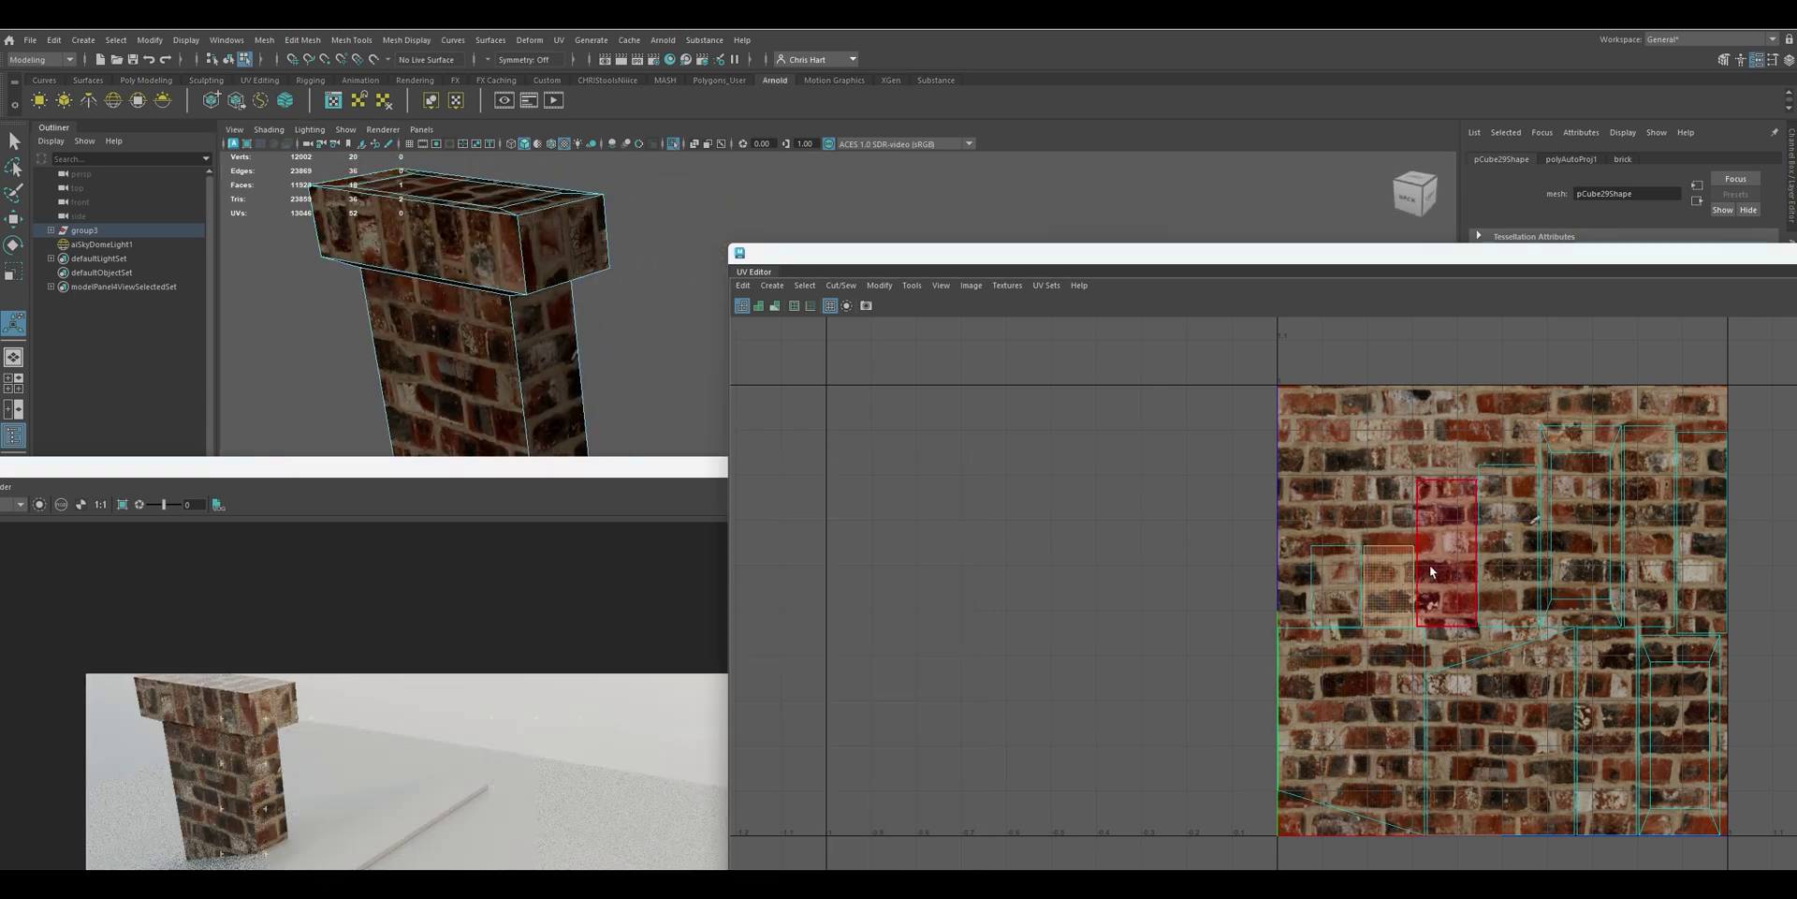
click(1429, 565)
drag(1269, 451, 1659, 798)
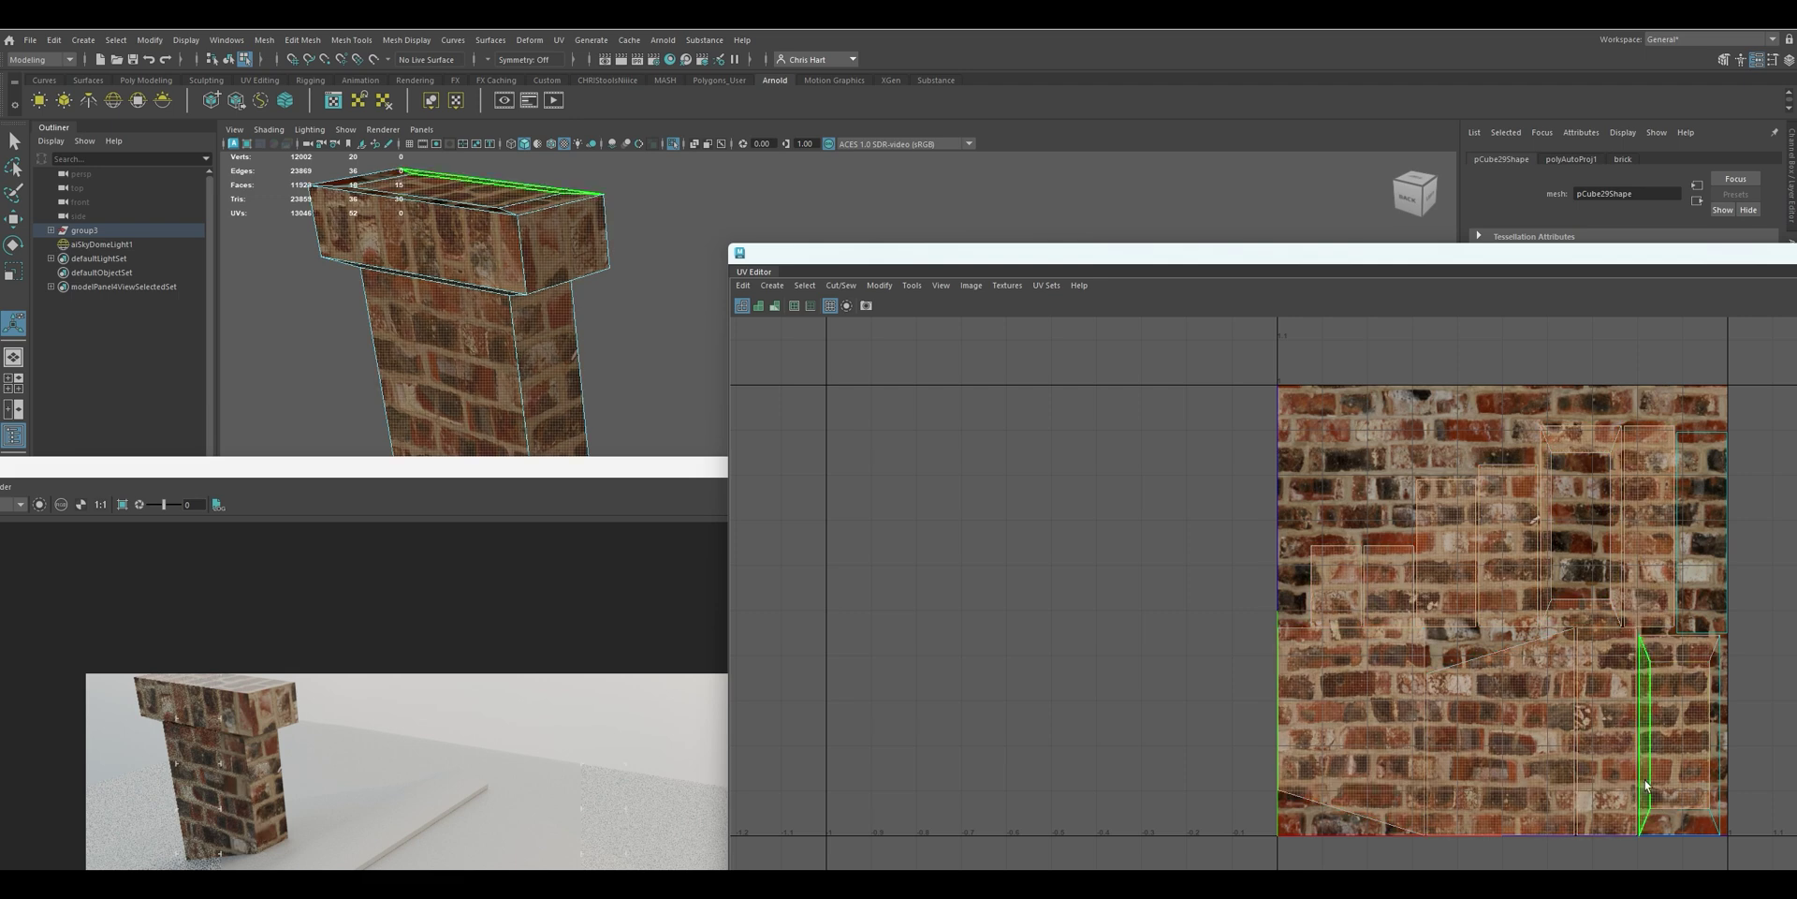
click(1429, 513)
click(1492, 513)
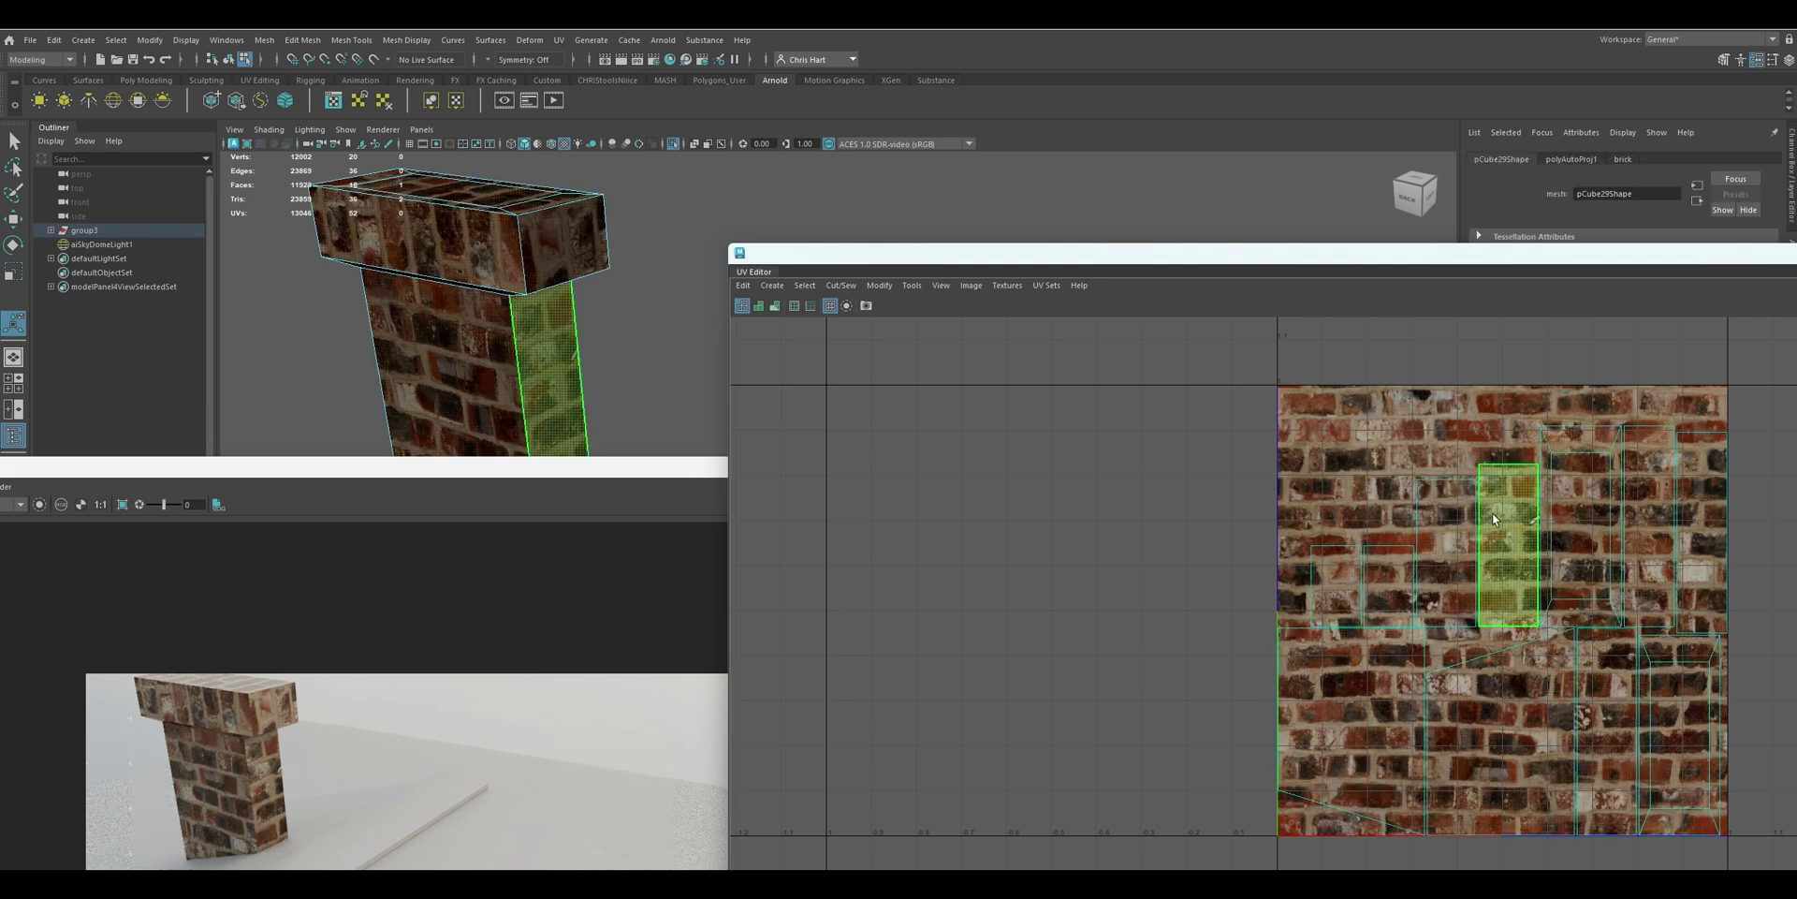
click(1443, 525)
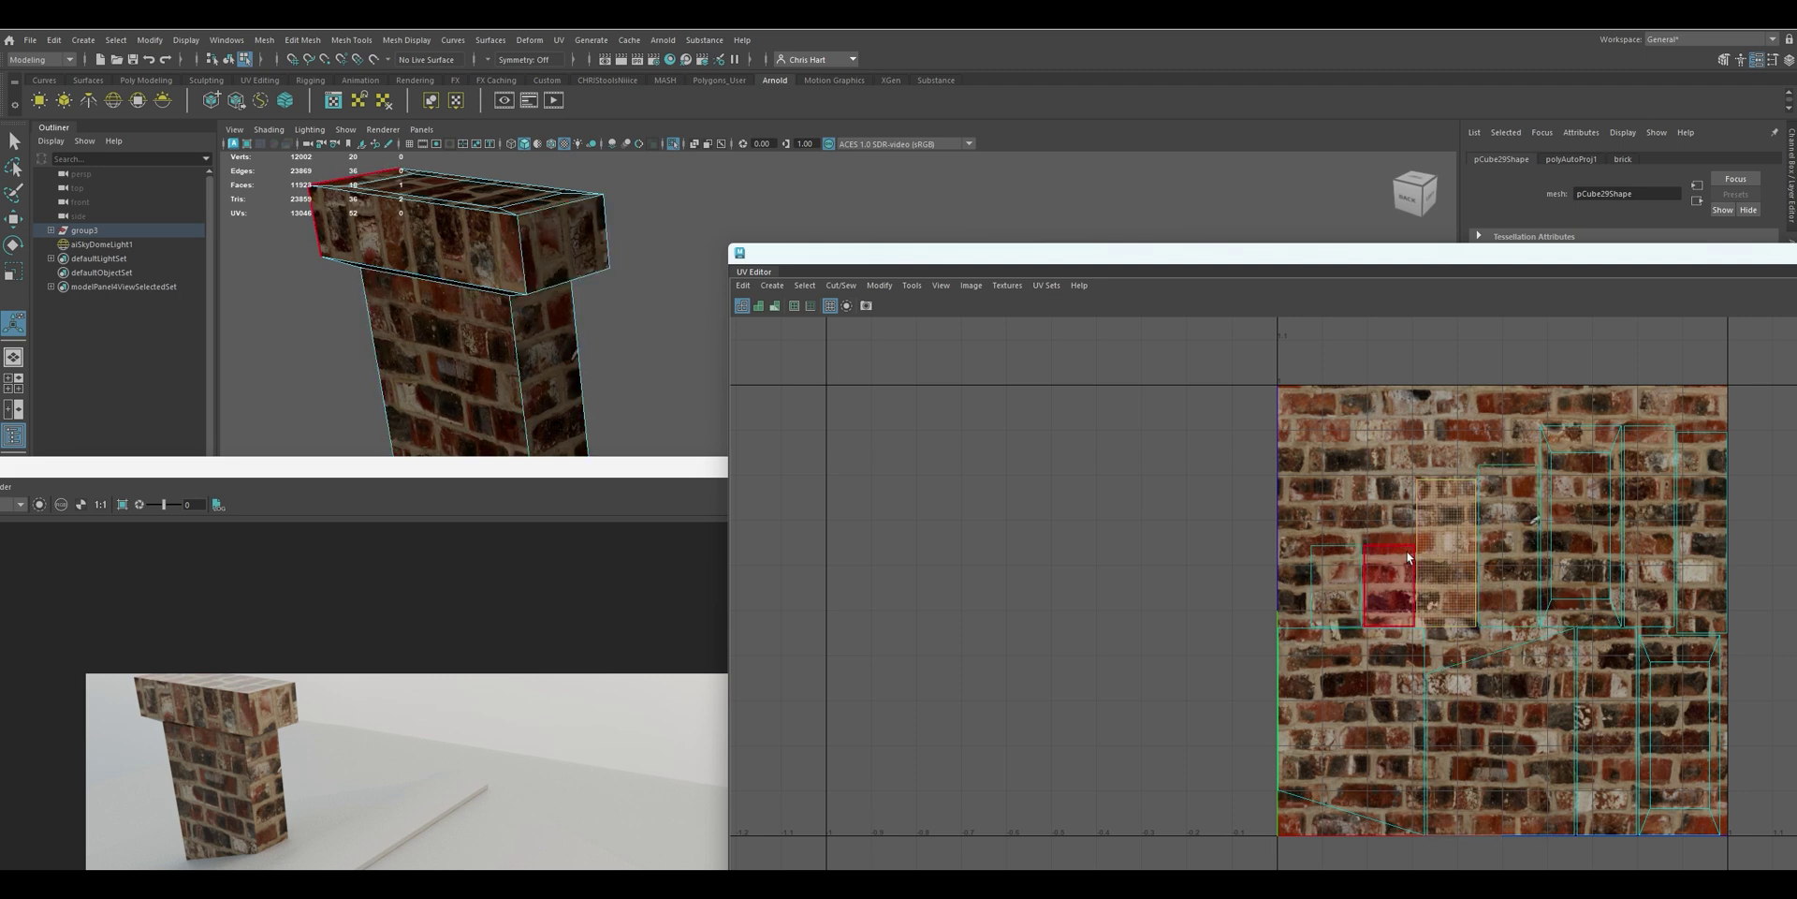
Delete all of the chimney's UVs in the UV Editor and recreate them with automatic mapping
drag(1196, 393, 1729, 835)
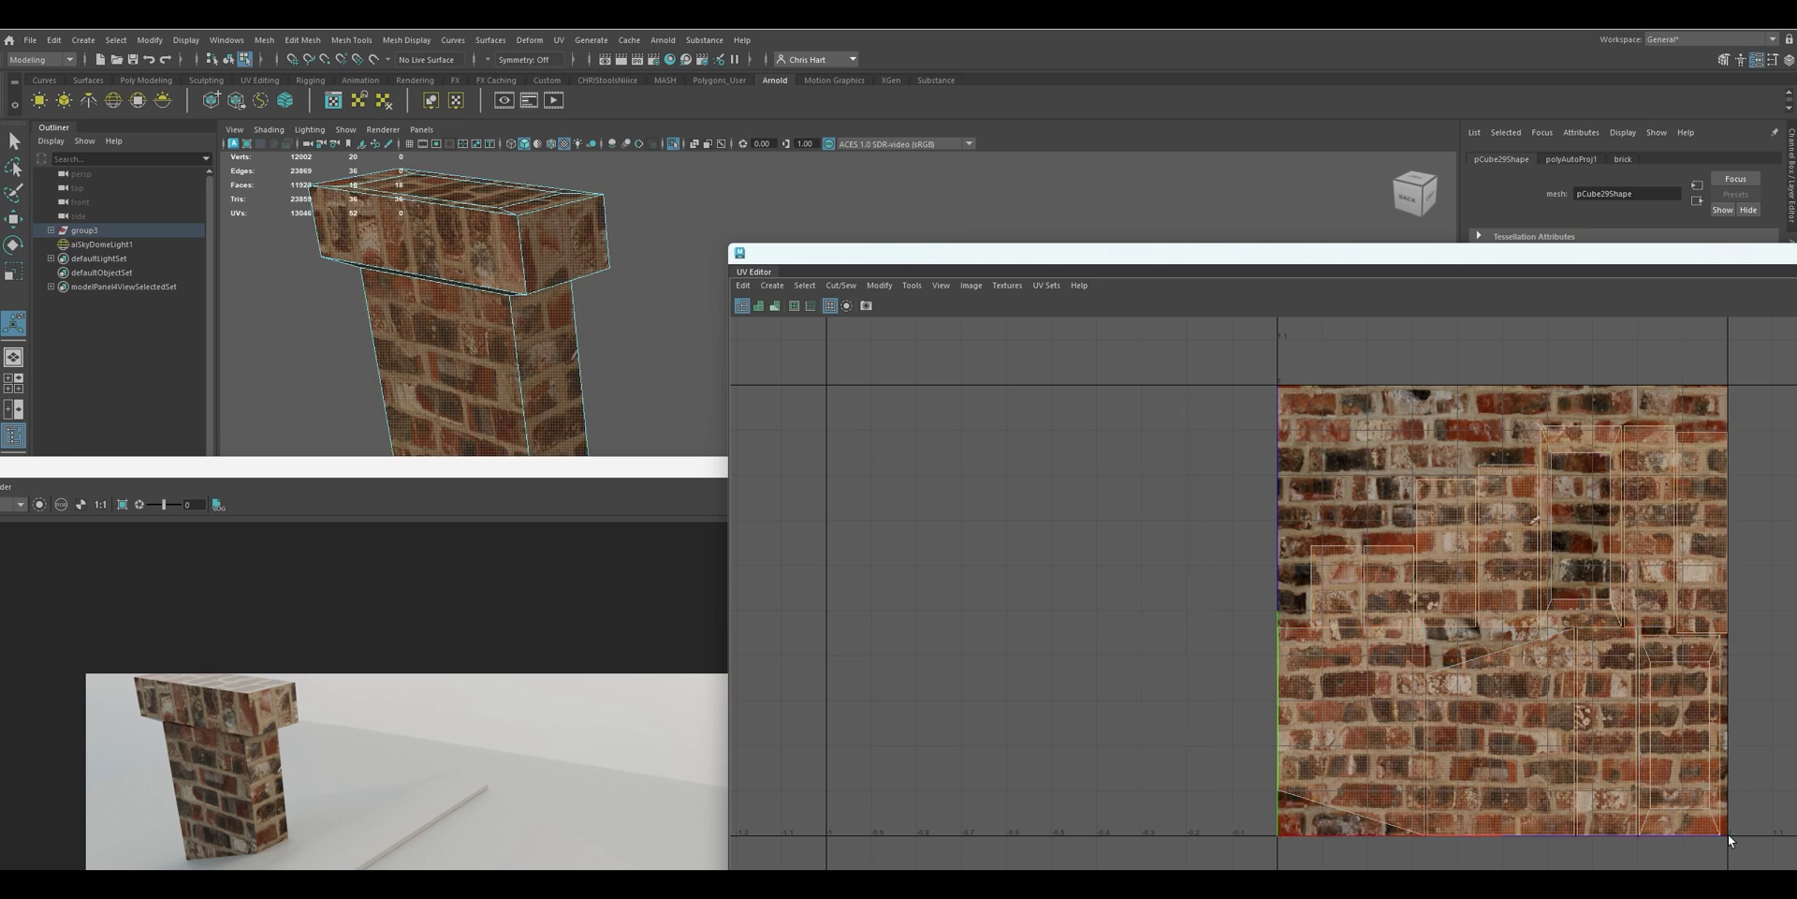
key(Delete)
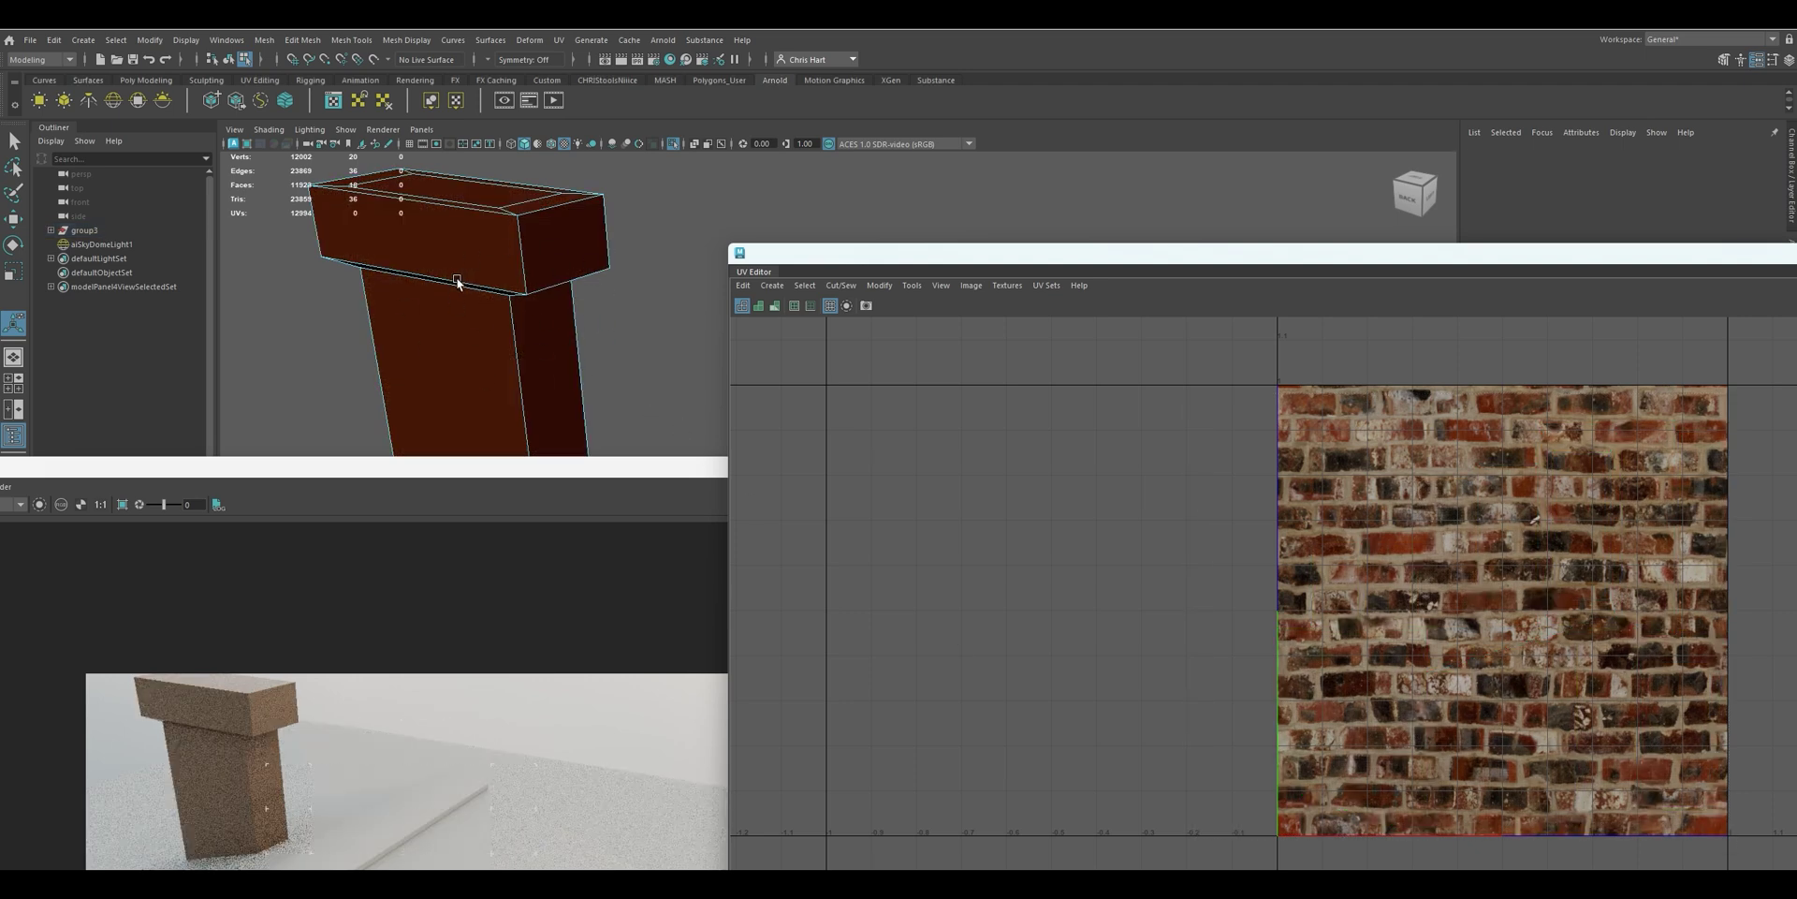
right_drag(458, 270, 481, 255)
click(772, 286)
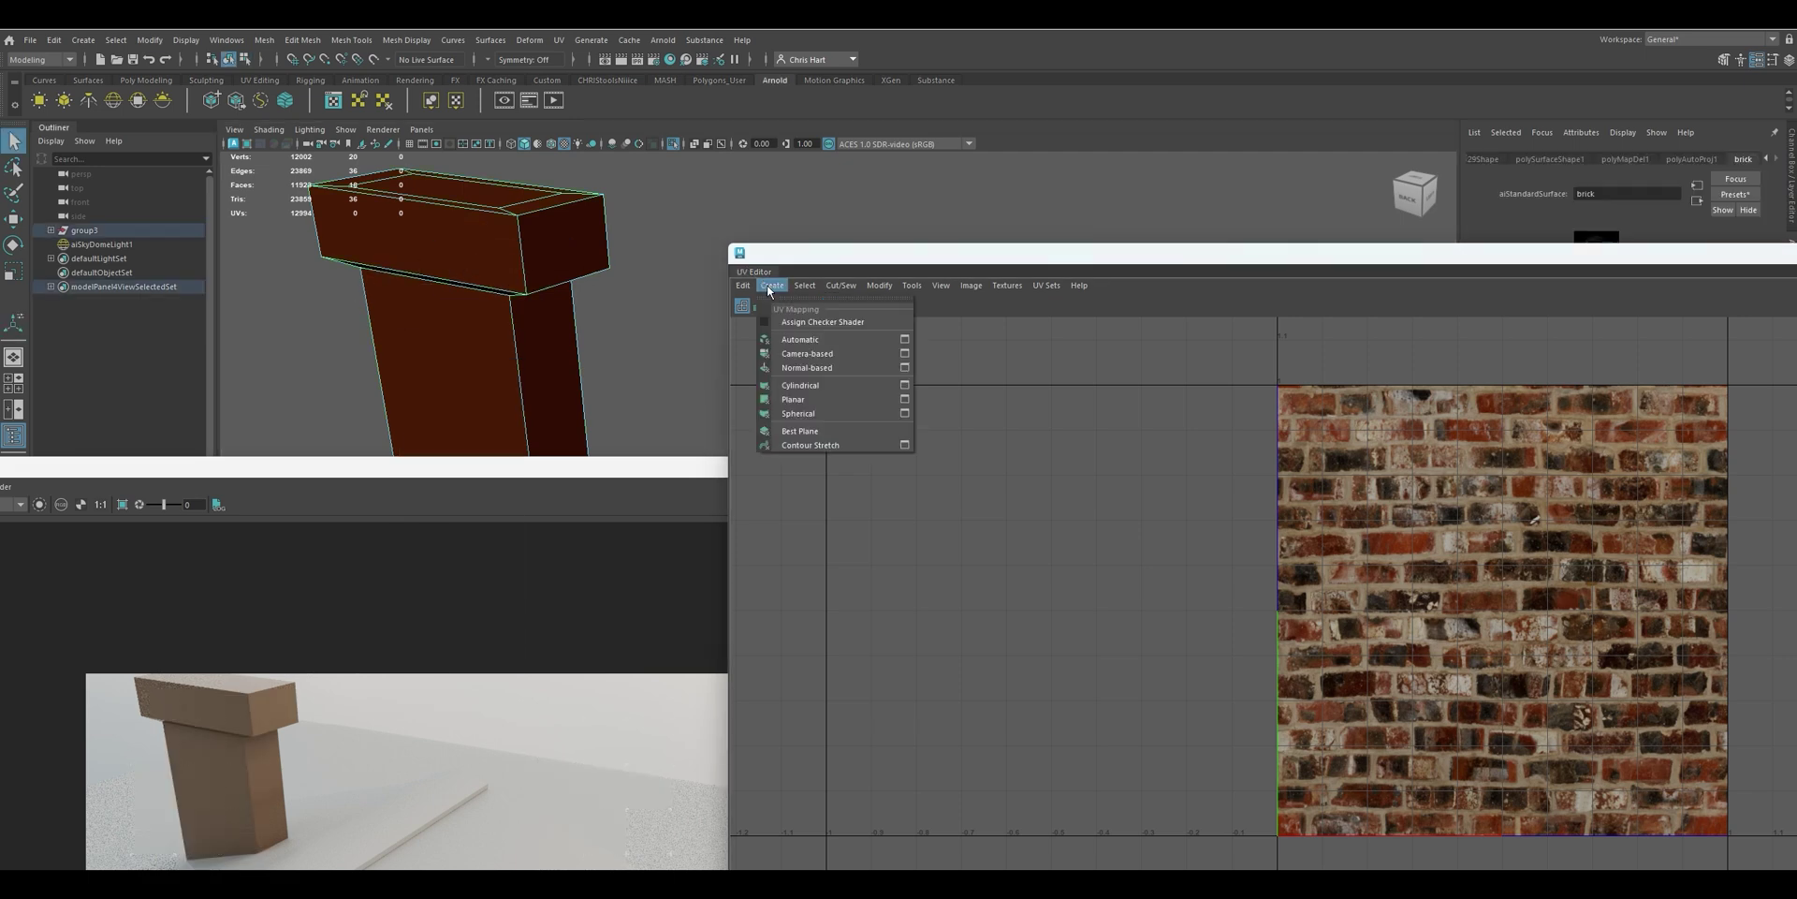
click(775, 340)
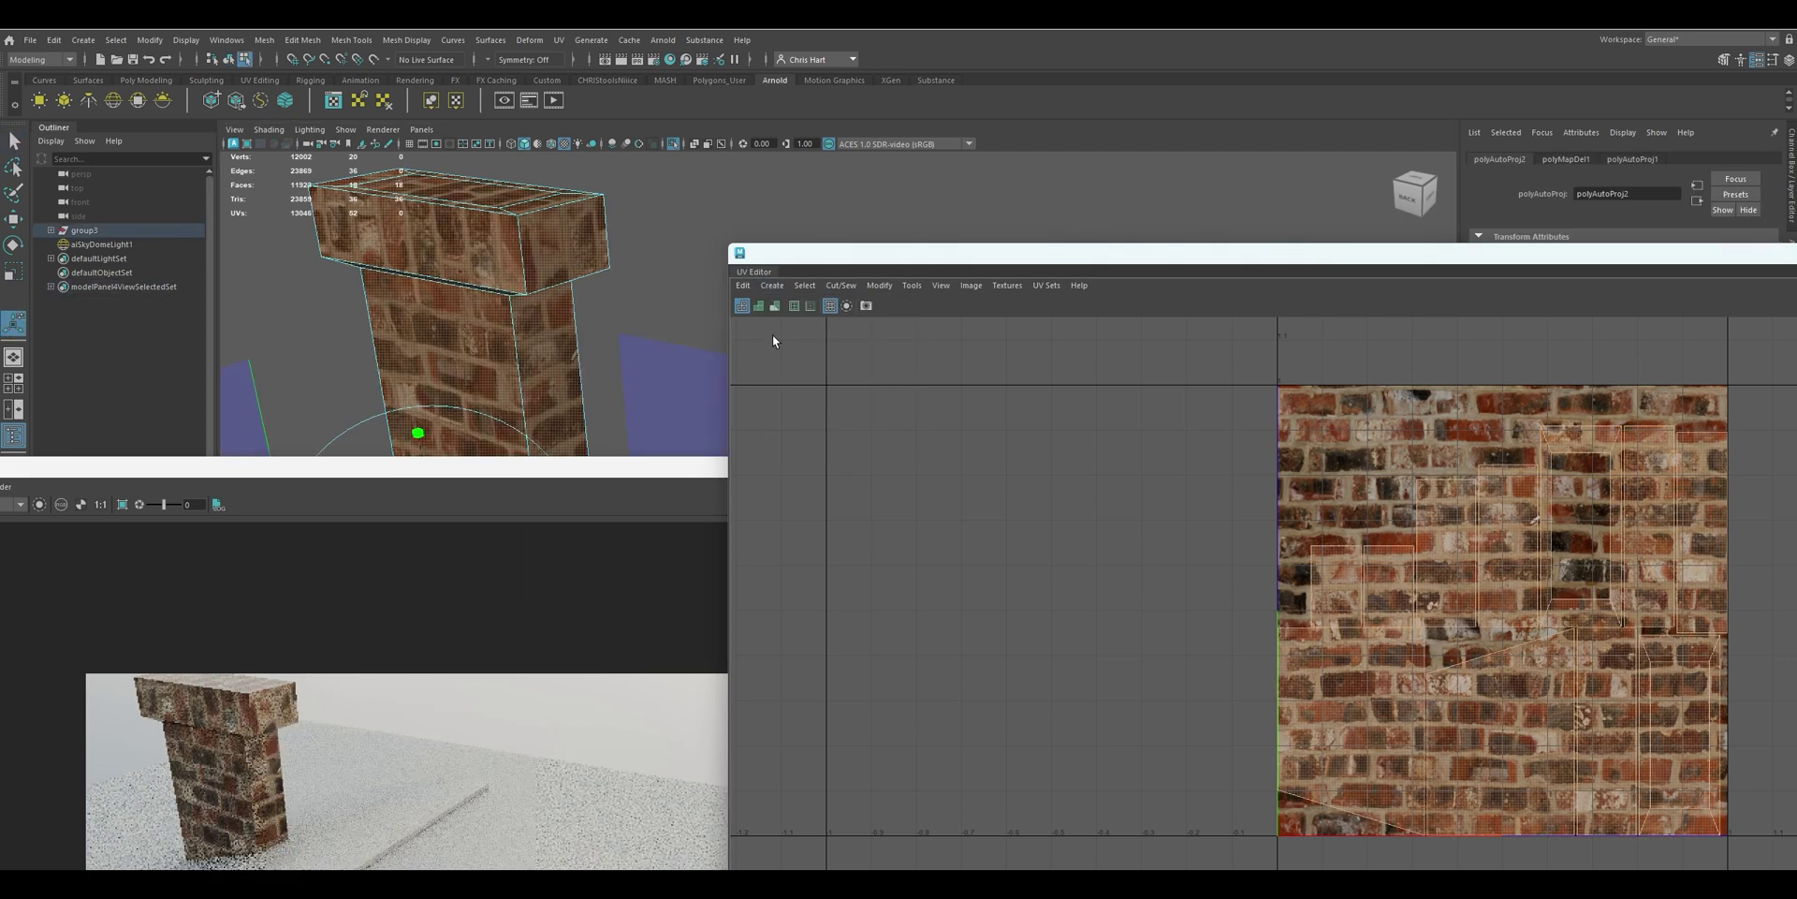
Try cylindrical UV mapping on the whole chimney and inspect it from the back
click(771, 285)
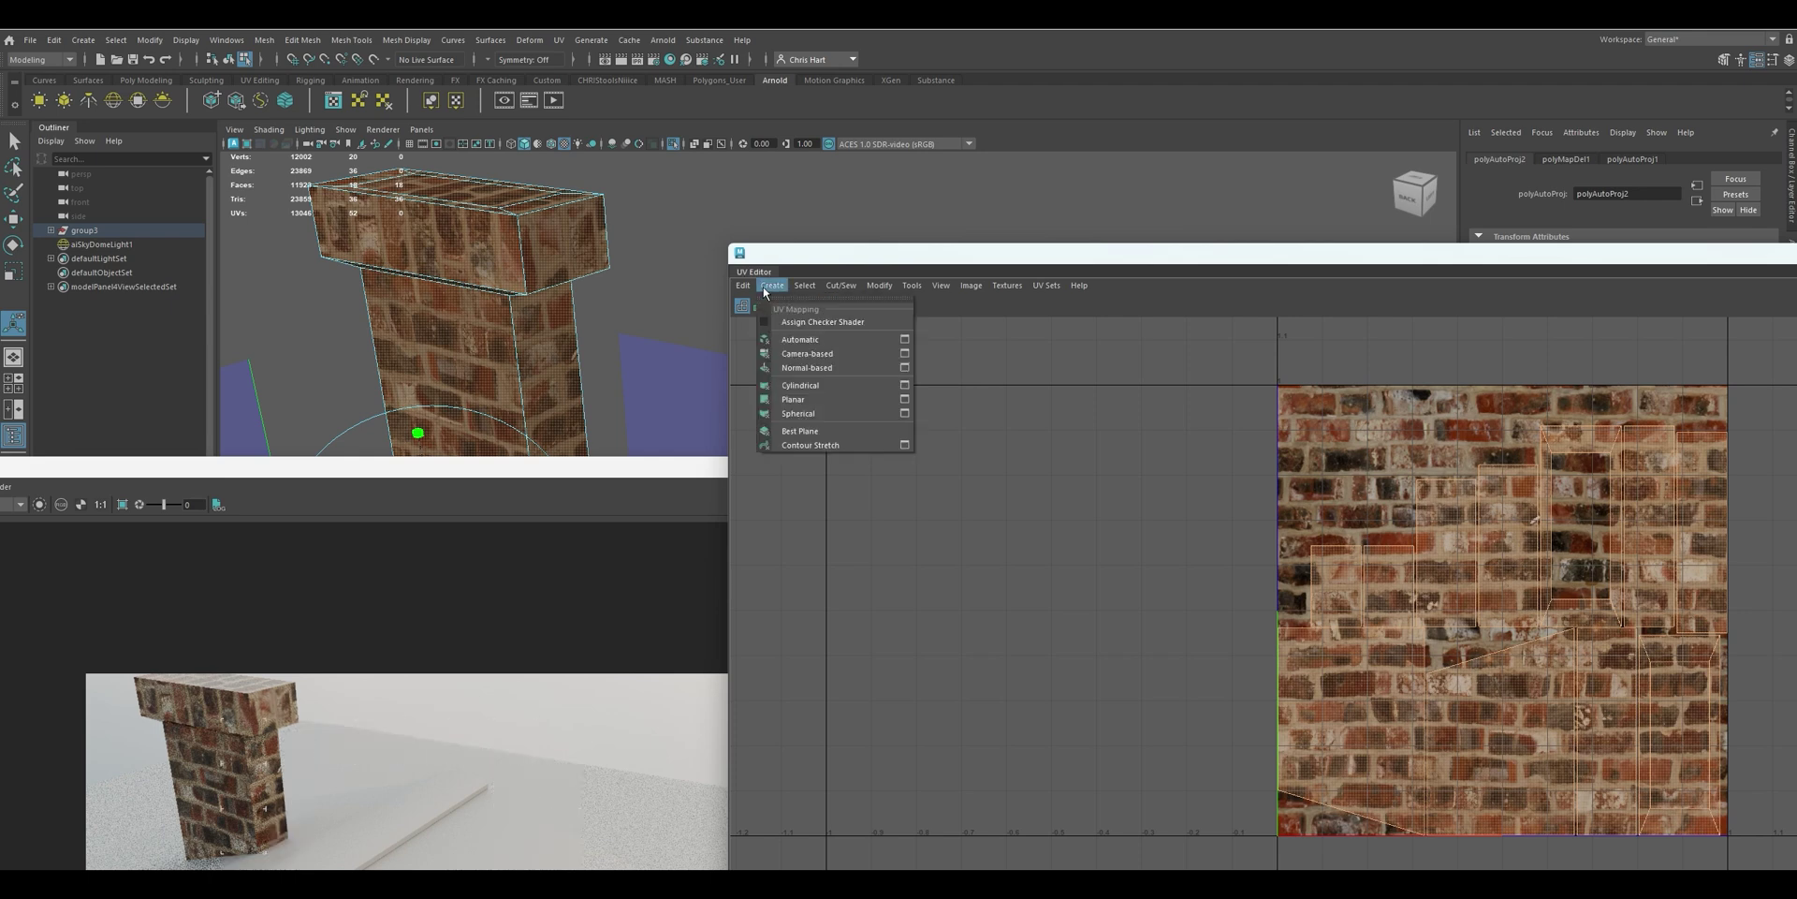
click(790, 390)
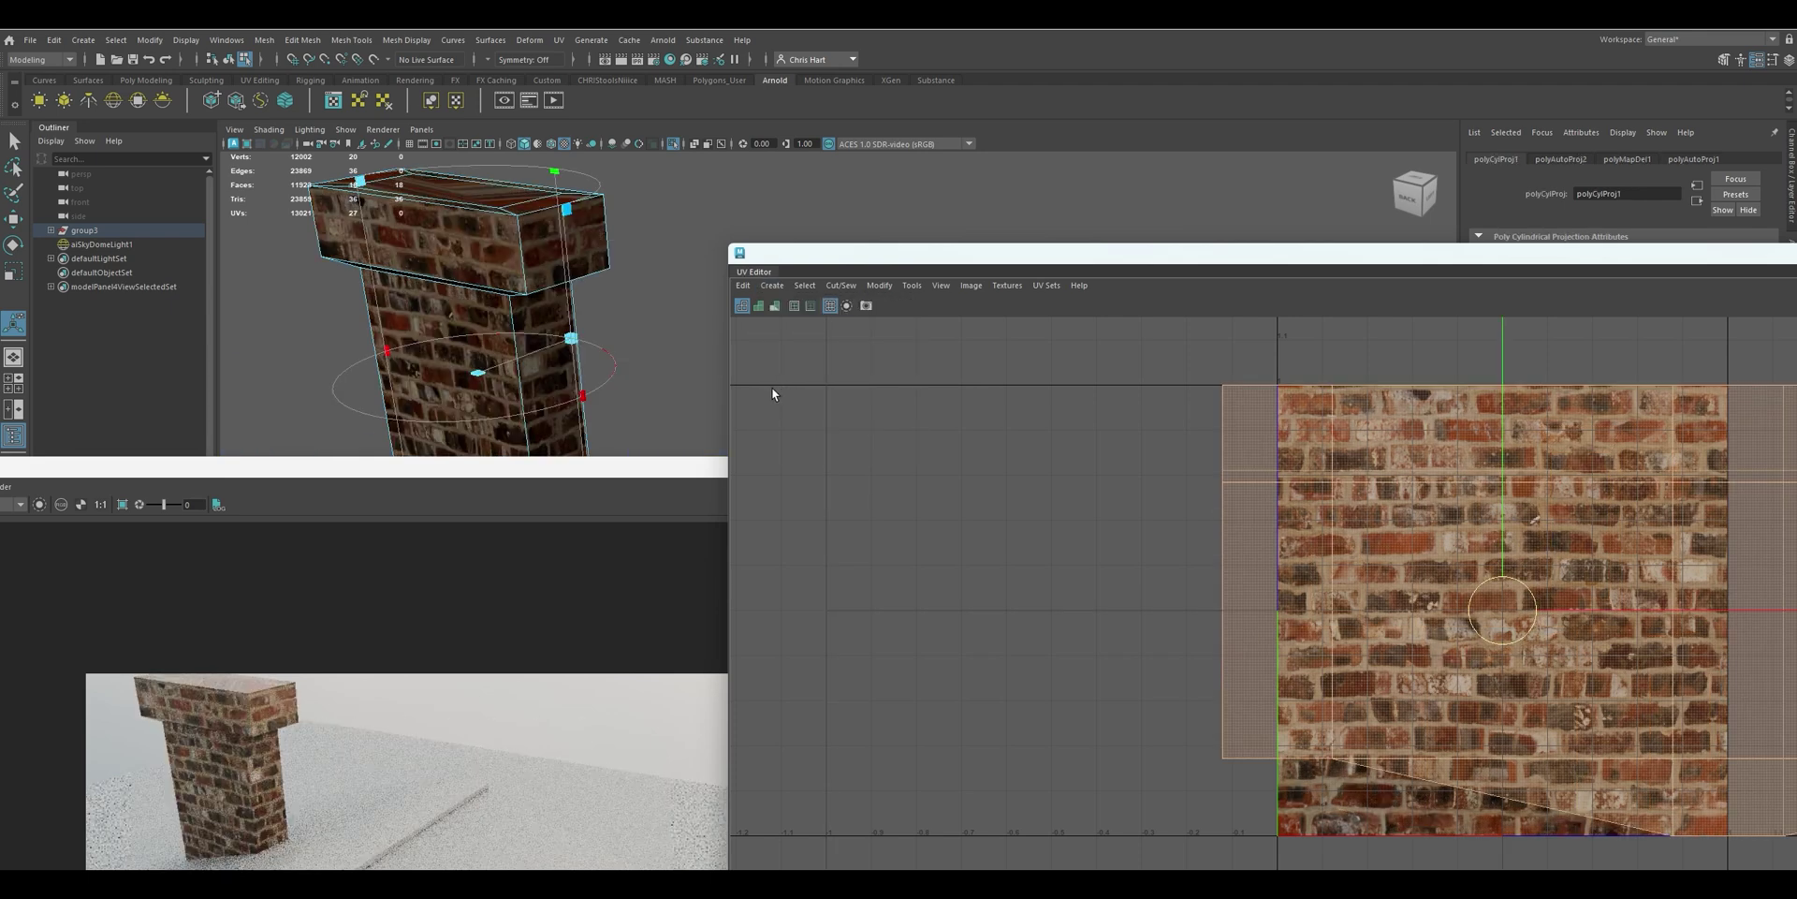
alt+drag(653, 378, 588, 306)
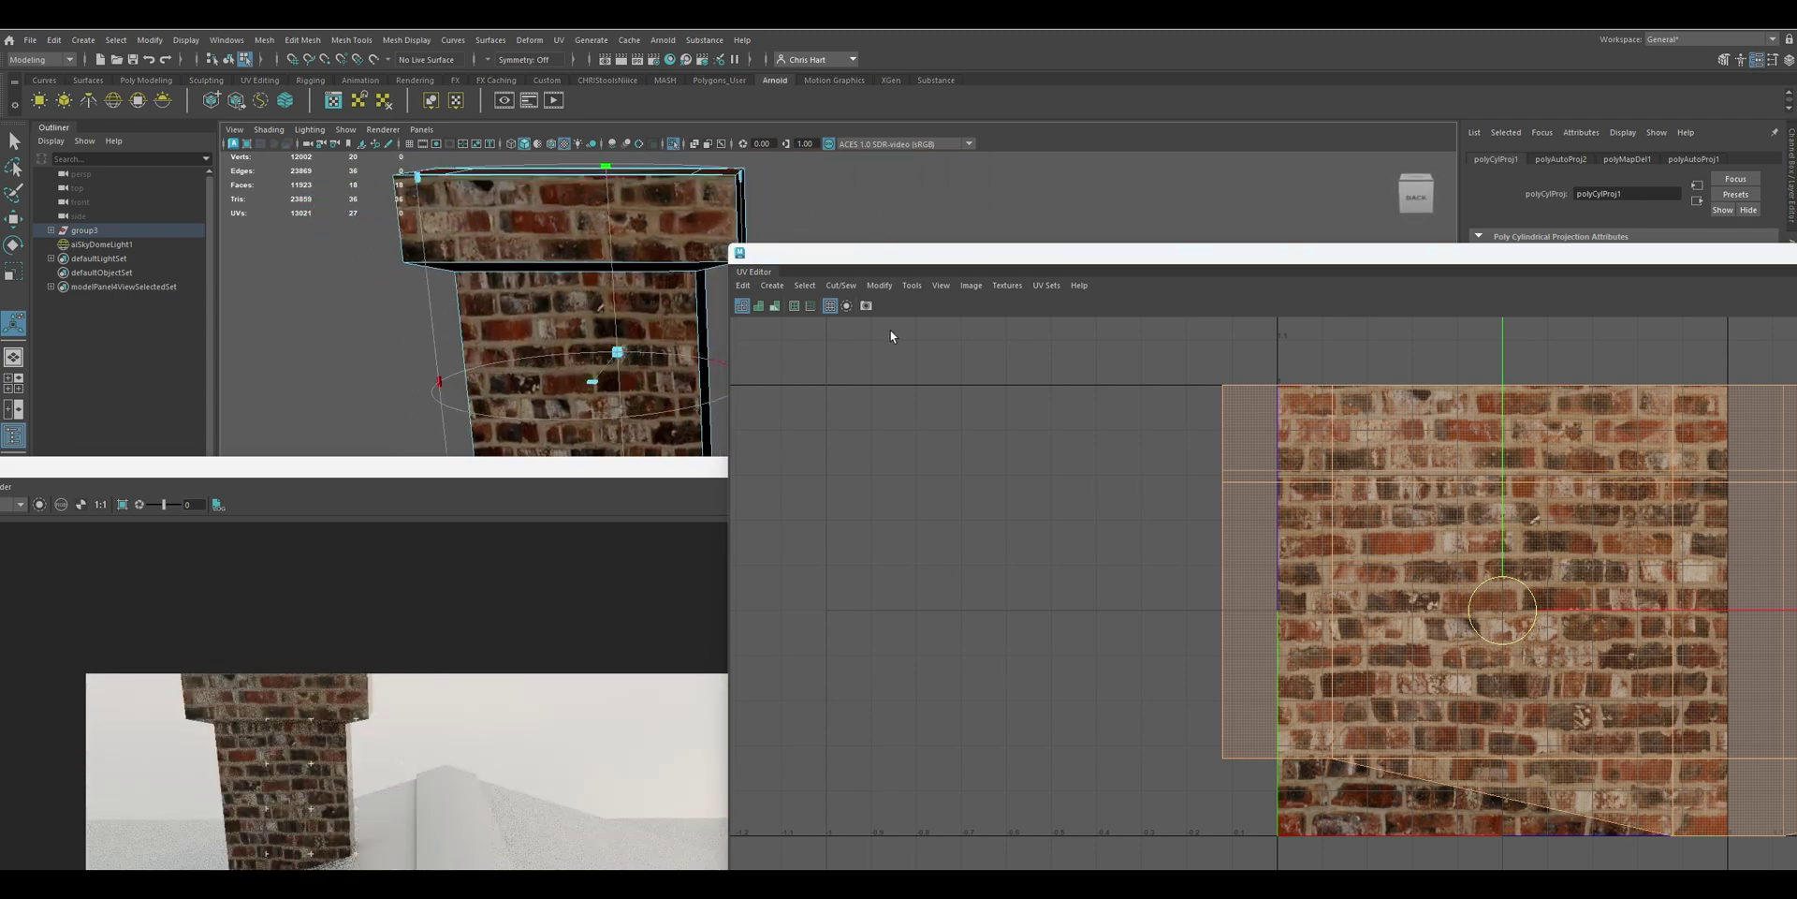
Try camera-based UV mapping on the chimney from a nearly straight back view
click(830, 322)
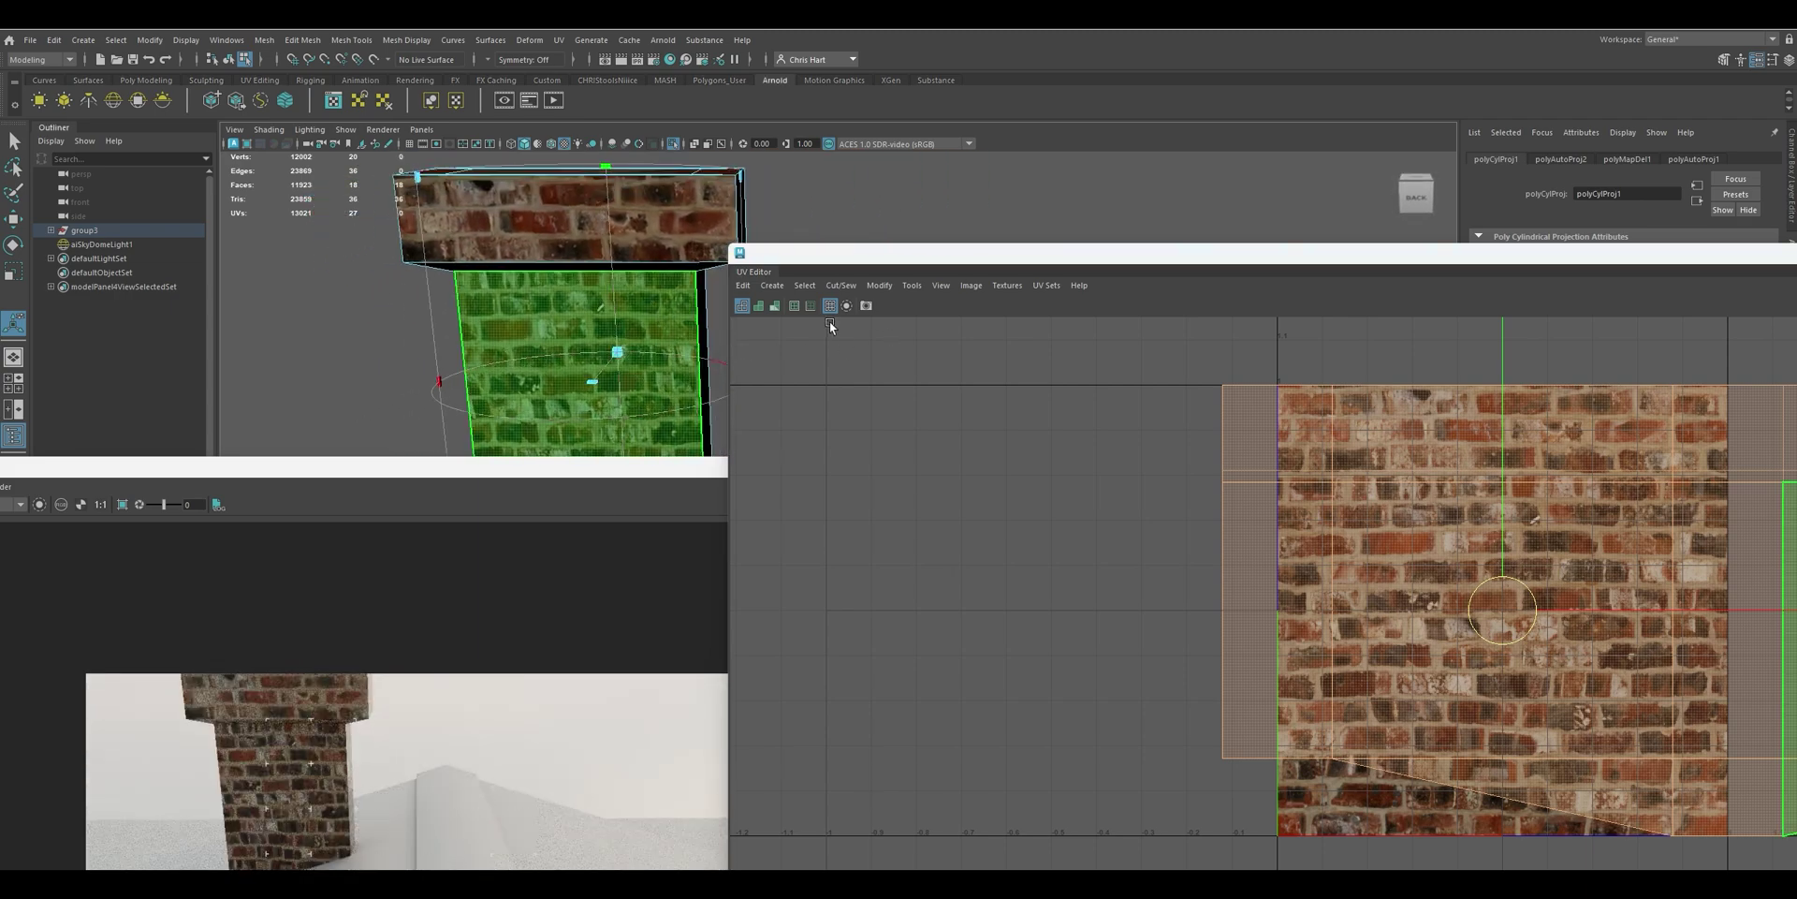
click(781, 290)
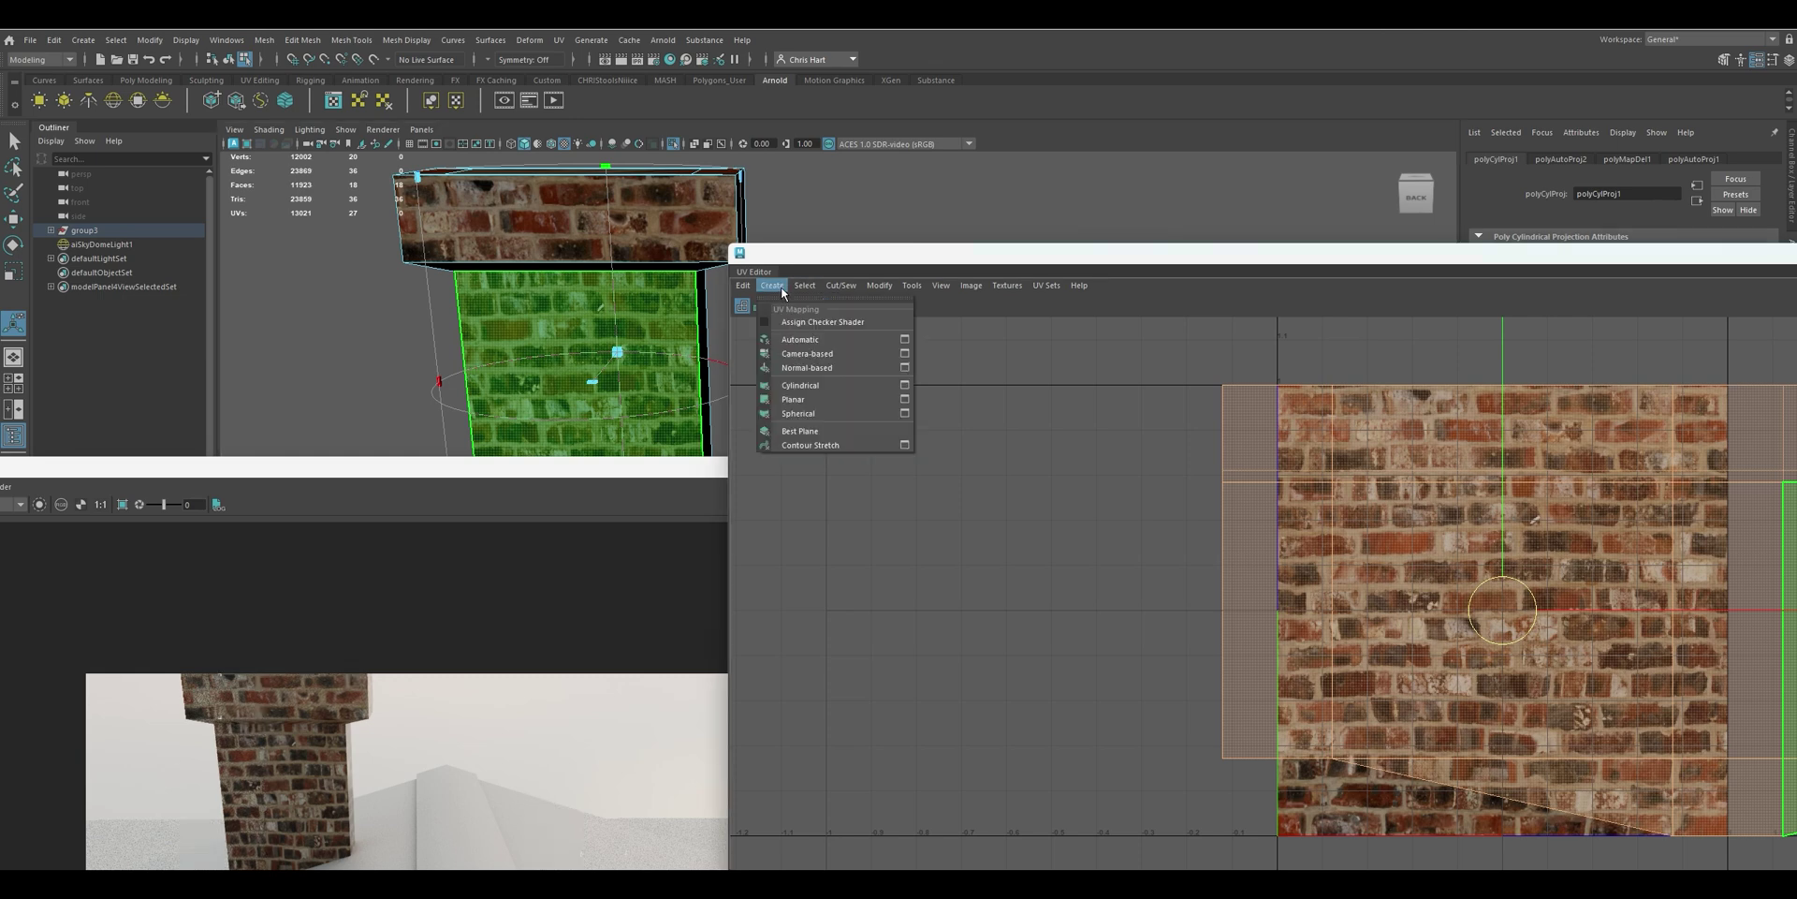
click(783, 354)
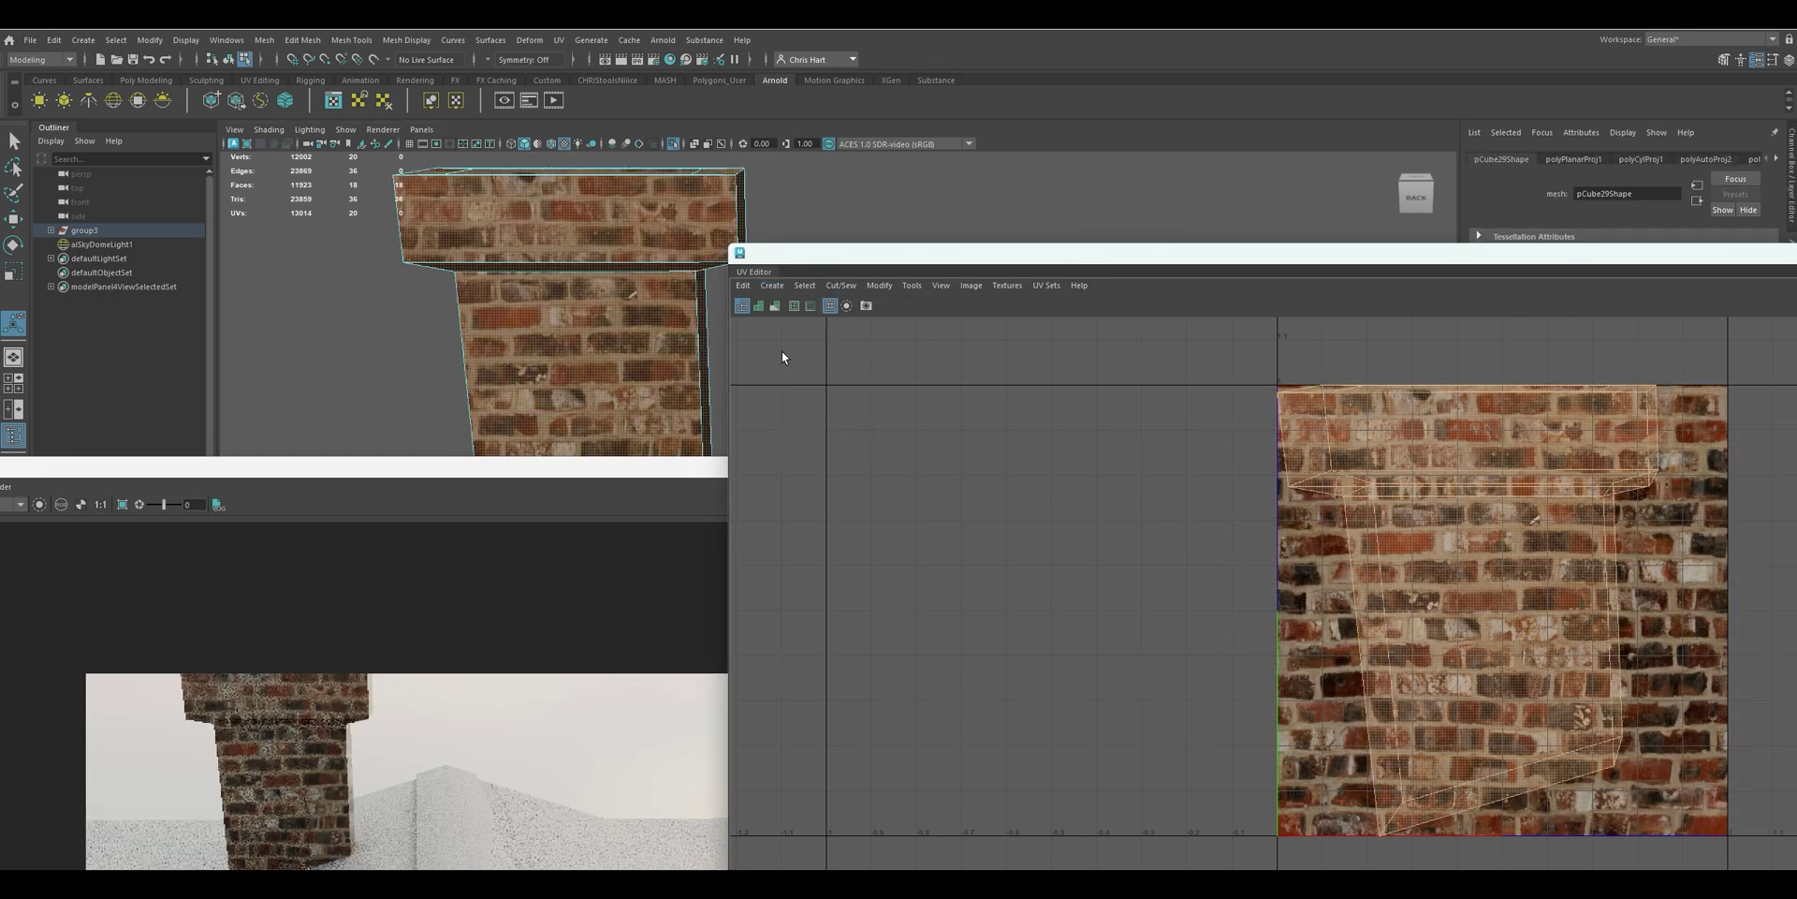
mouse_move(396, 387)
alt+mouse_down()
mouse_move(453, 373)
mouse_move(389, 373)
alt+mouse_up()
click(551, 356)
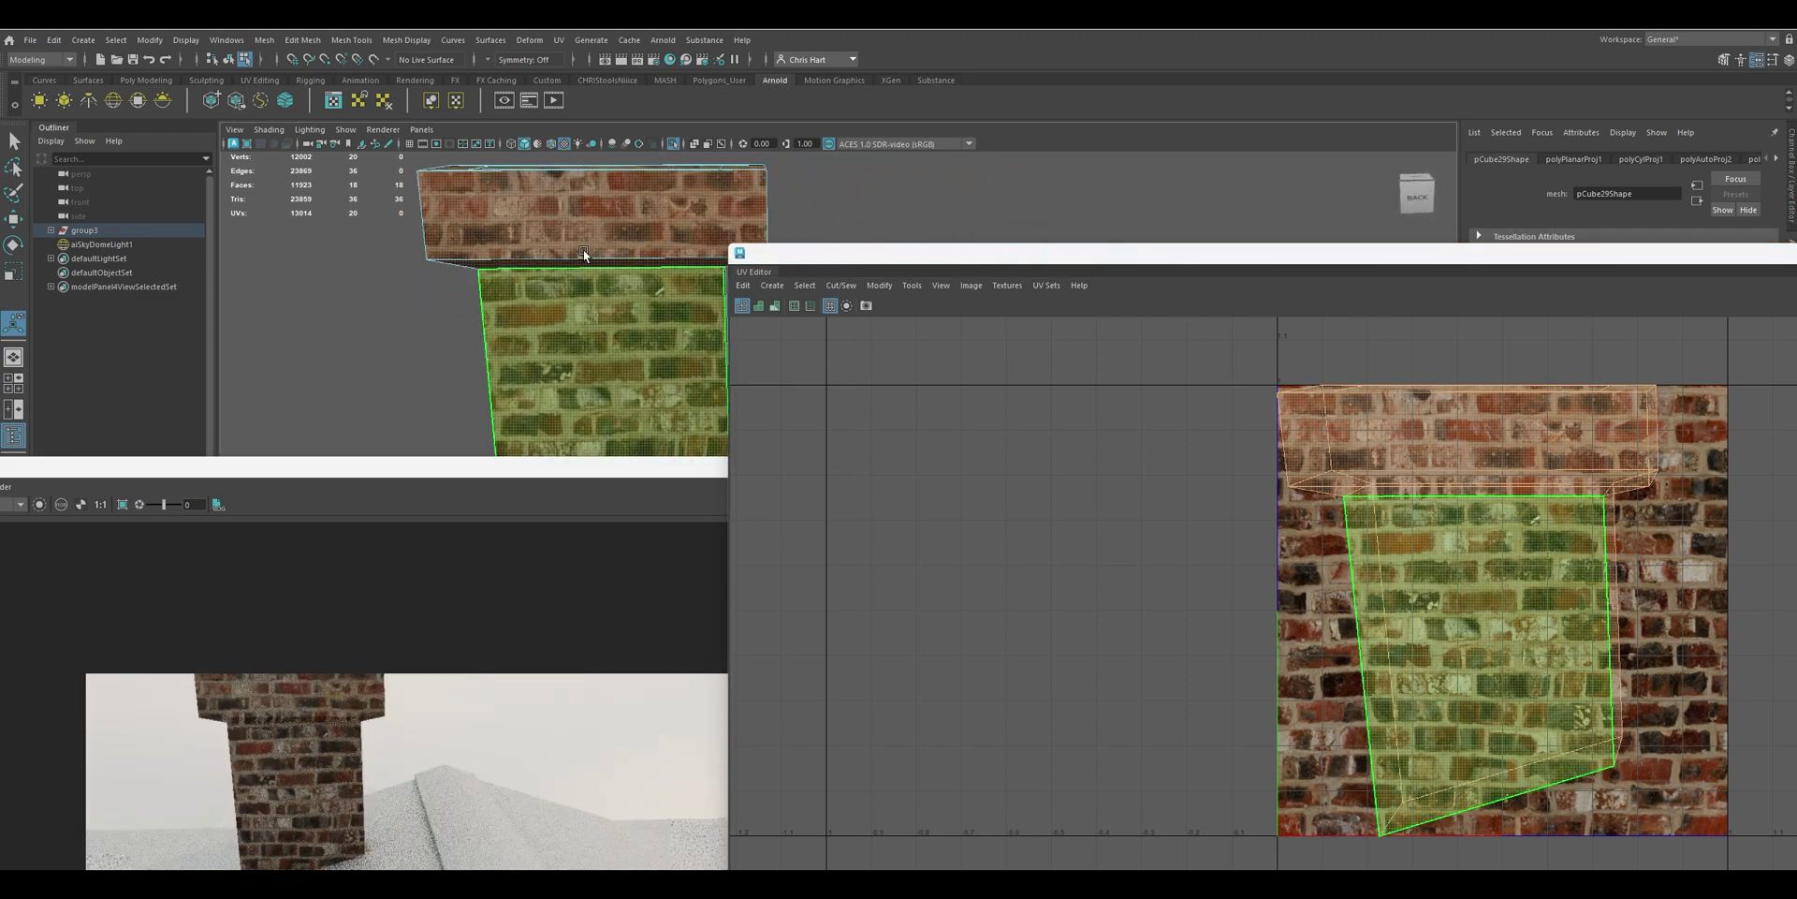
Clear the windows from the model, view the chimney from above and try camera-based UV mapping from that angle
drag(862, 253, 1020, 245)
alt+drag(827, 261, 794, 225)
drag(727, 466, 674, 616)
alt+drag(795, 454, 770, 343)
click(791, 351)
click(939, 280)
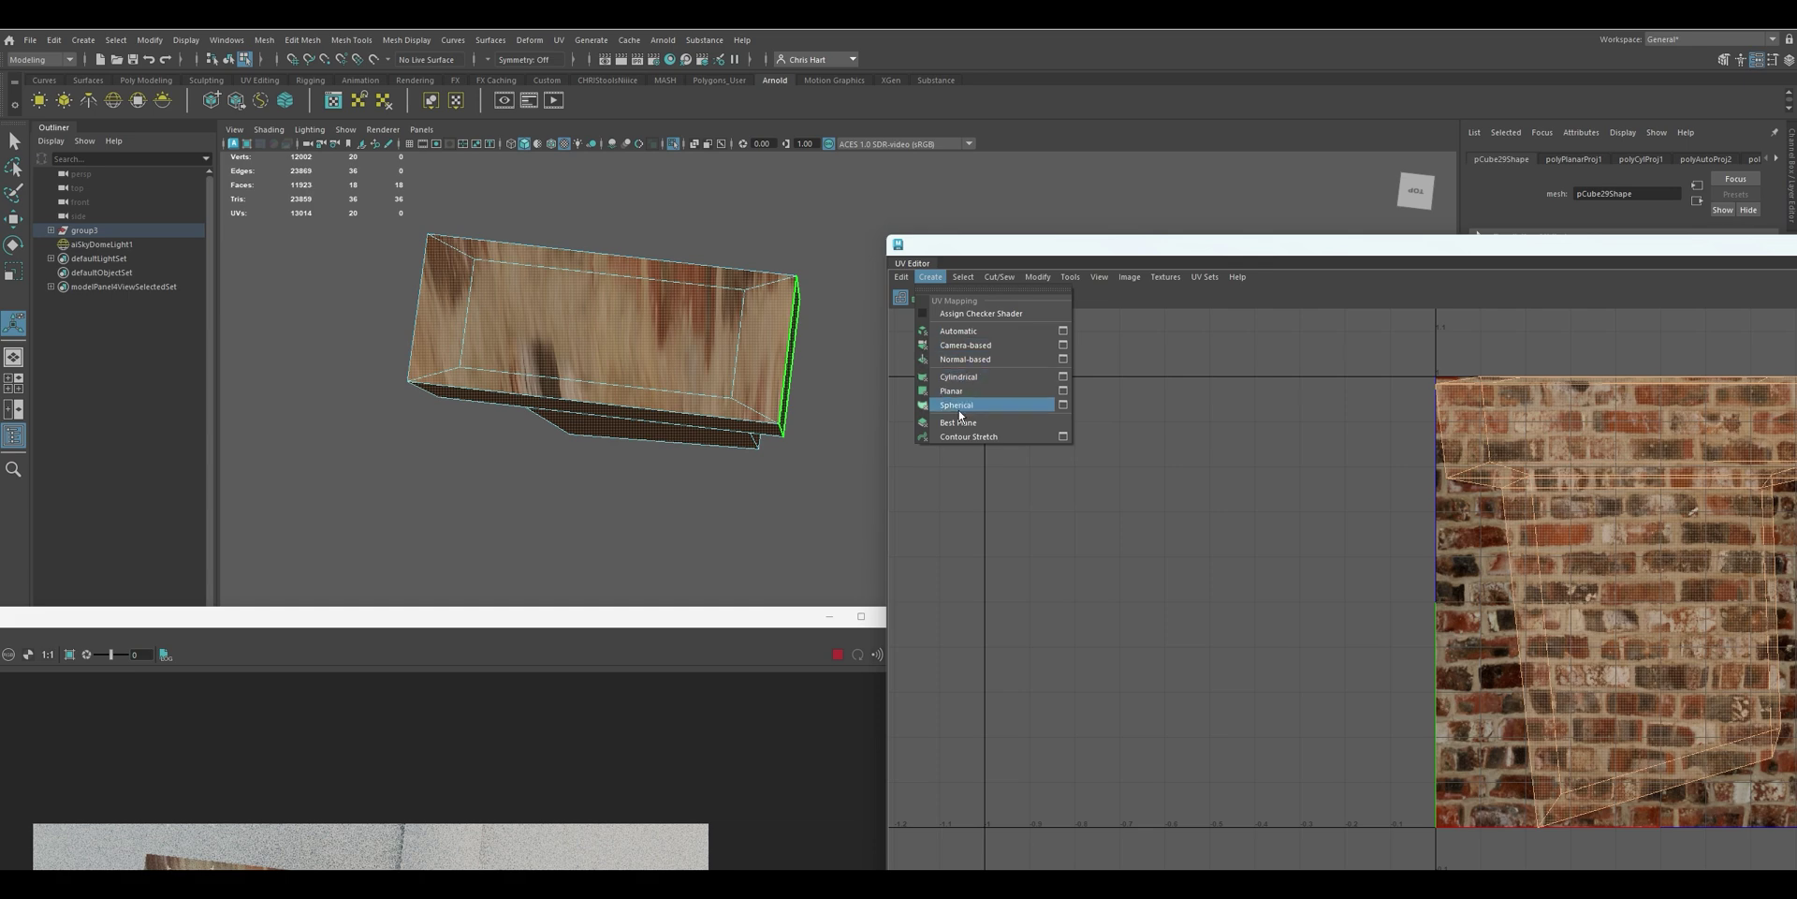
click(1014, 343)
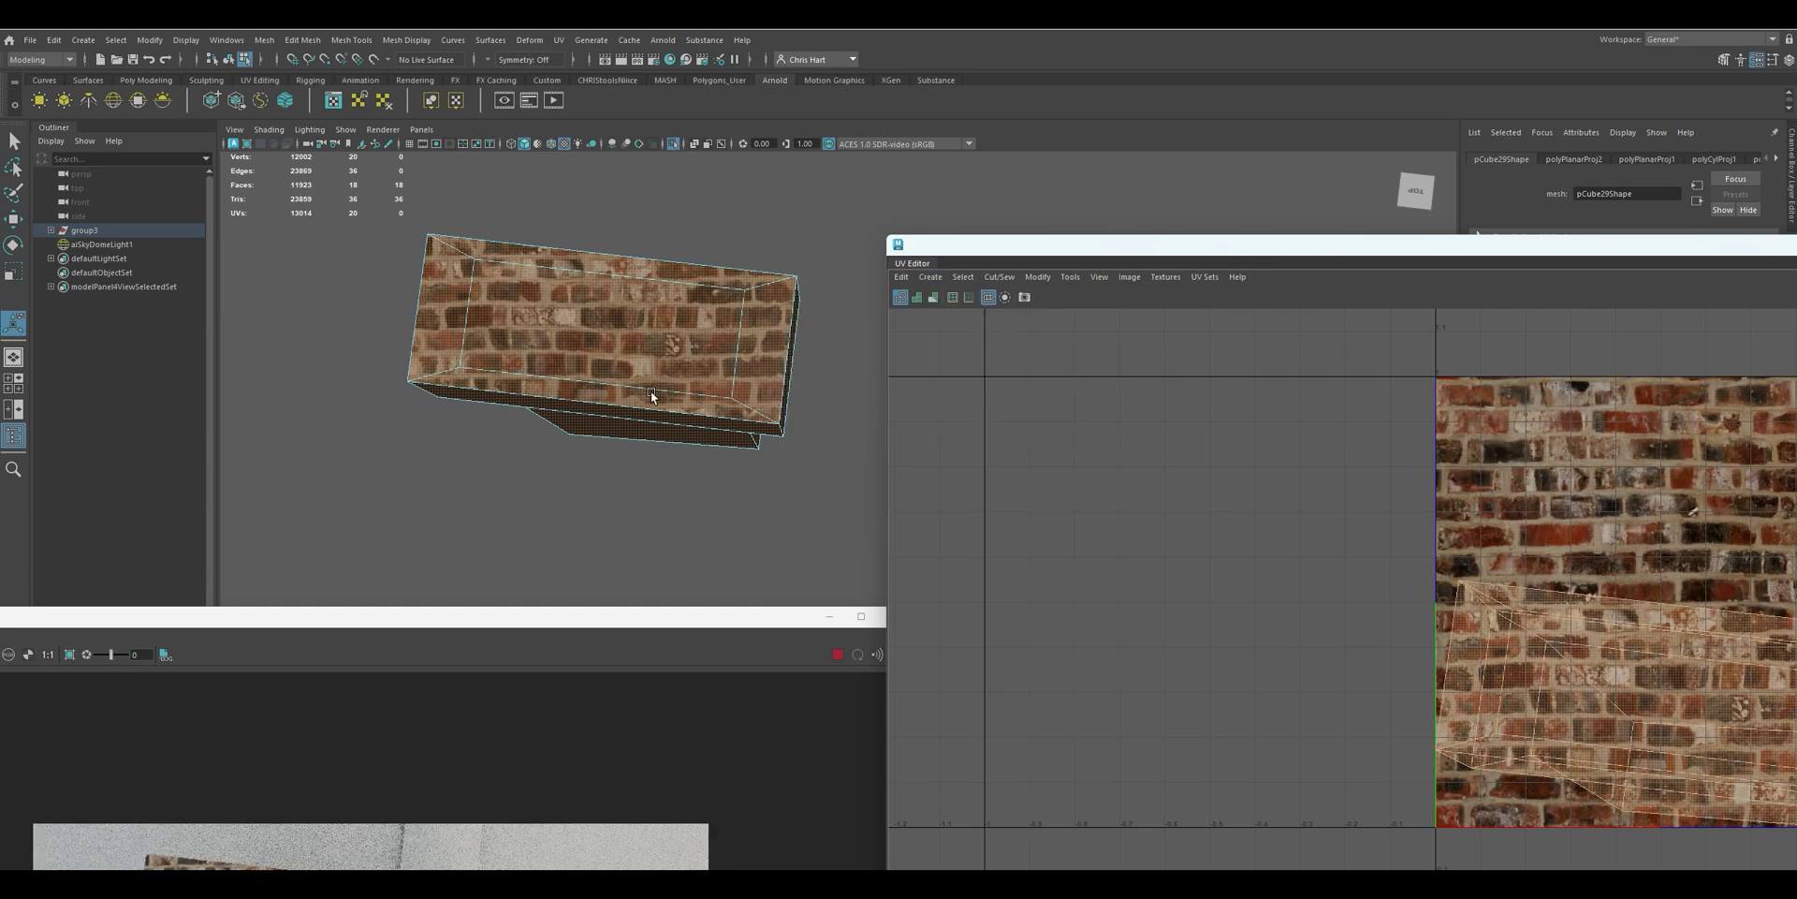
Check the mapping on the chimney's sides and replace it with automatic UV mapping
mouse_move(704, 497)
alt+mouse_down()
mouse_move(734, 397)
mouse_move(683, 482)
alt+mouse_up()
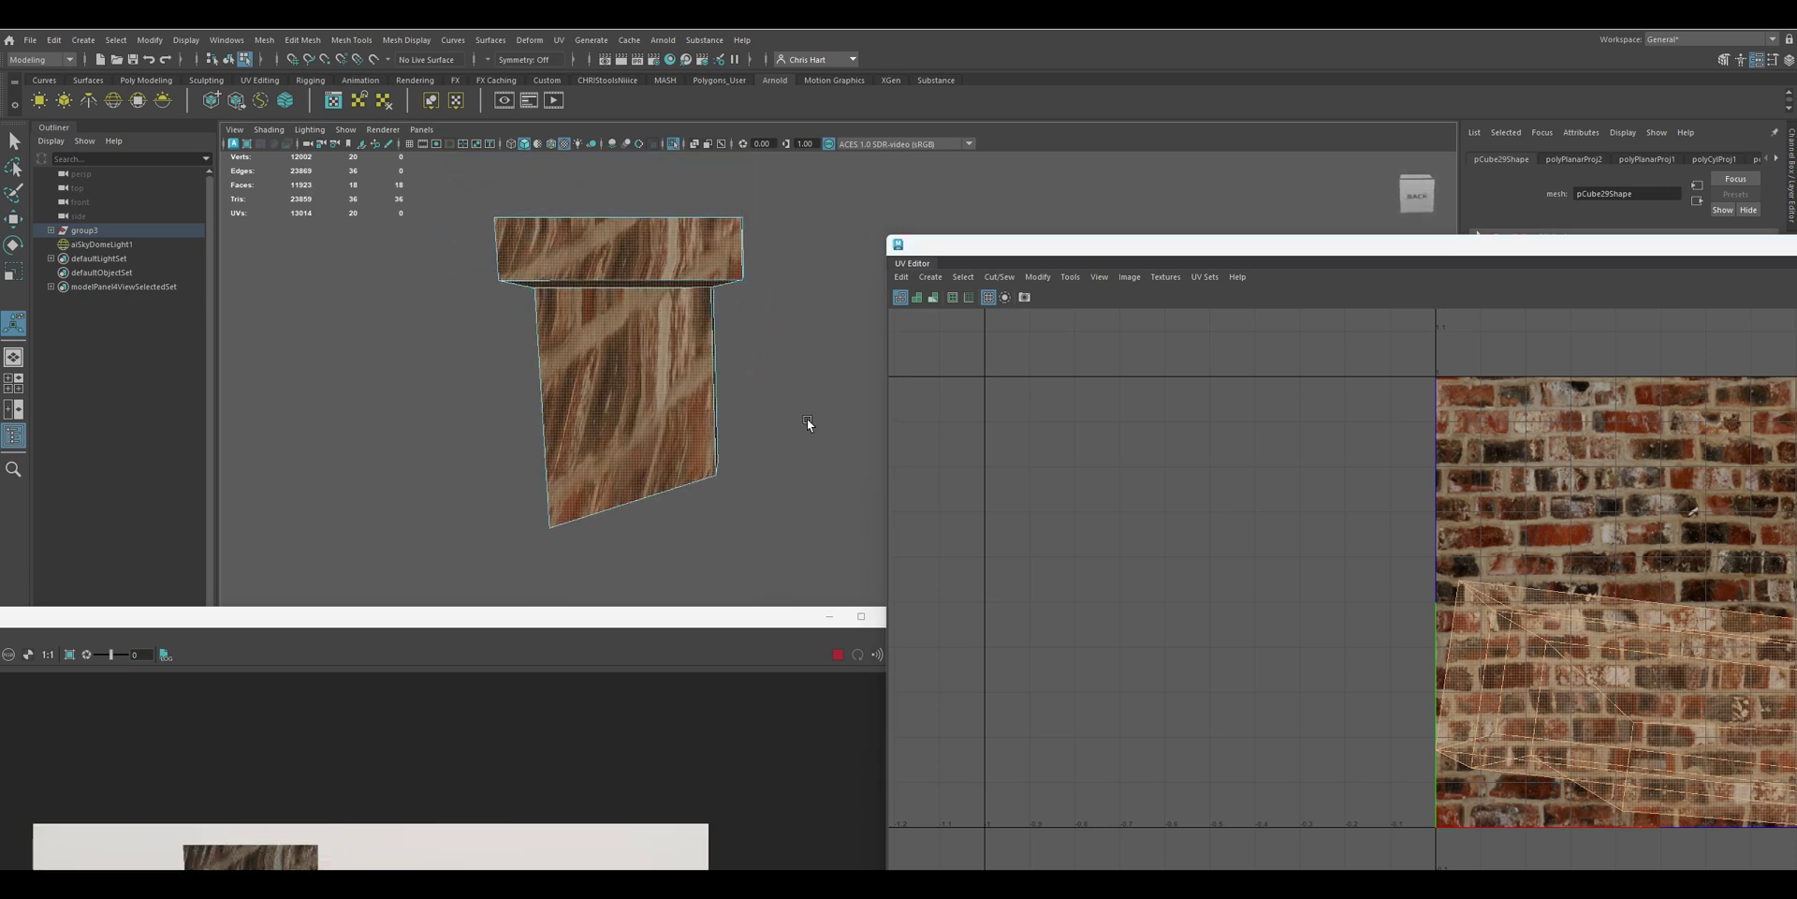
alt+drag(808, 423, 757, 428)
drag(988, 249, 858, 148)
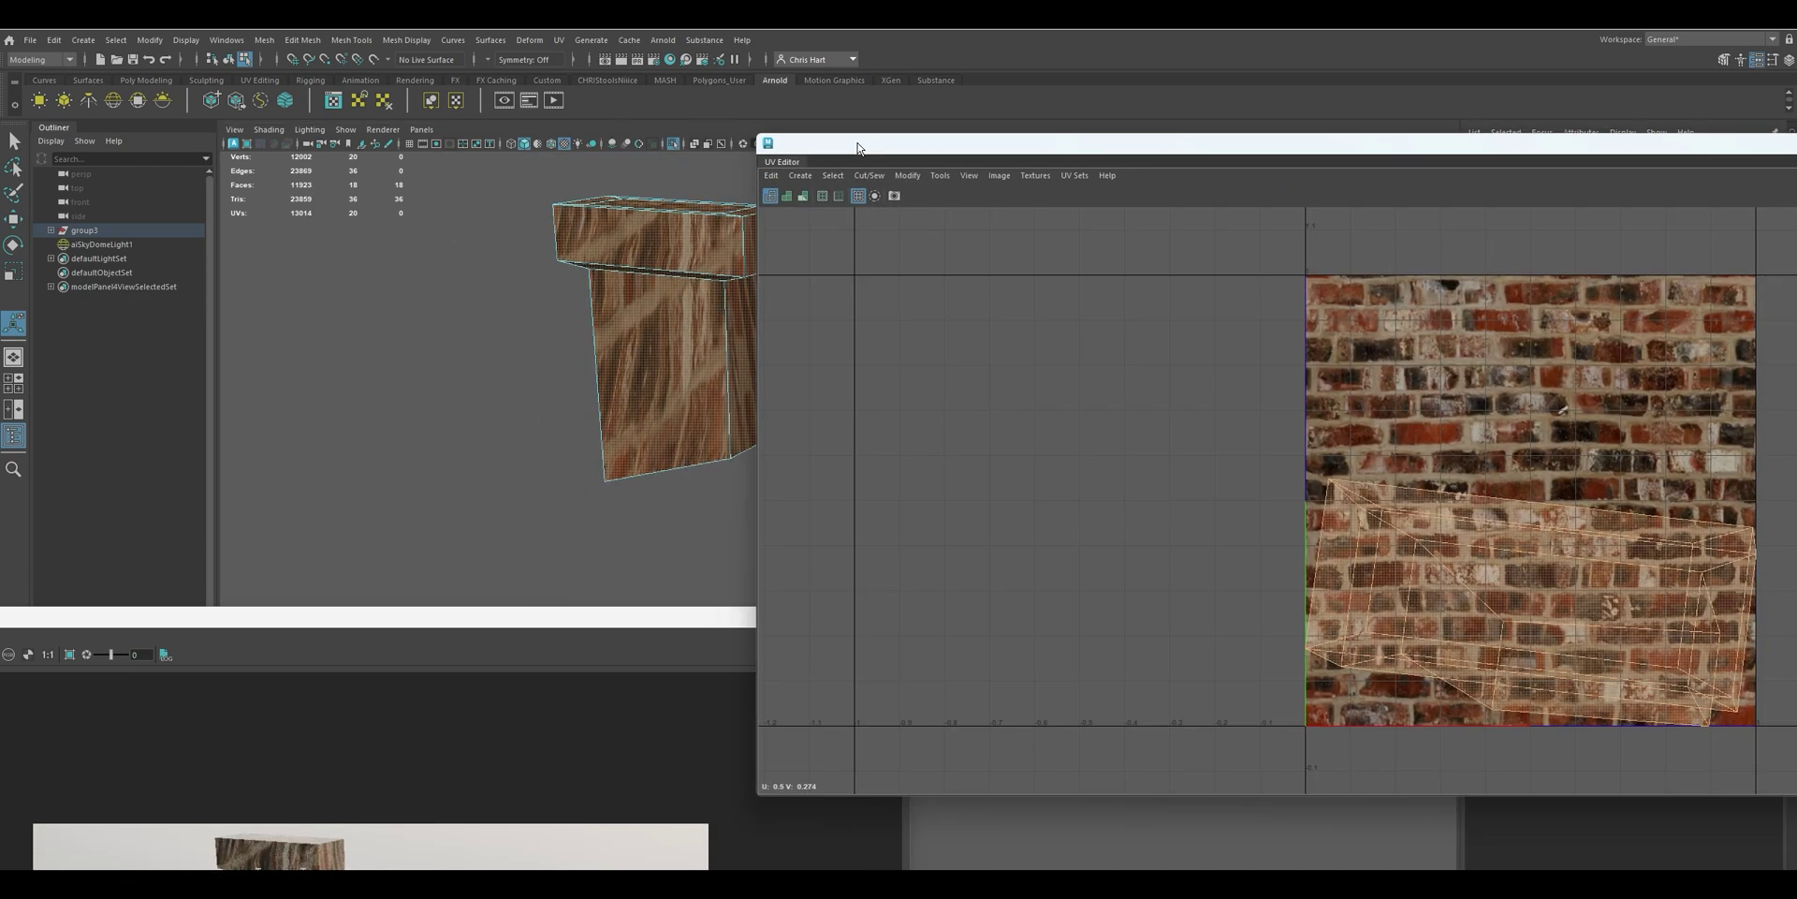
click(801, 176)
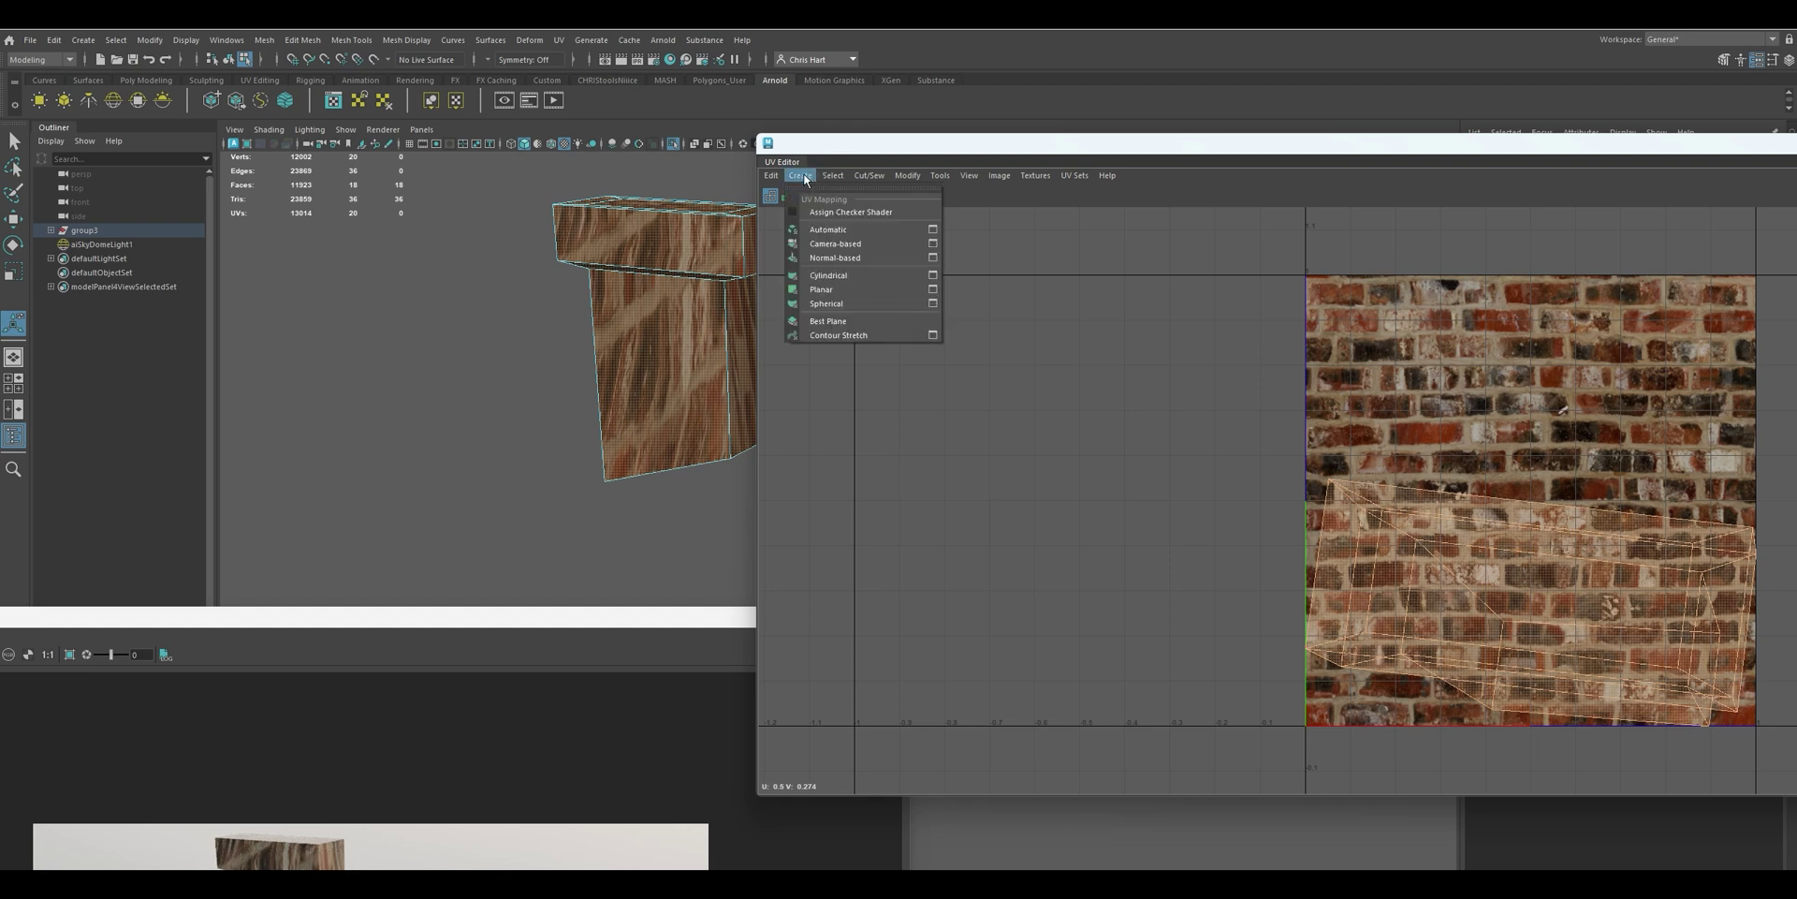
click(819, 230)
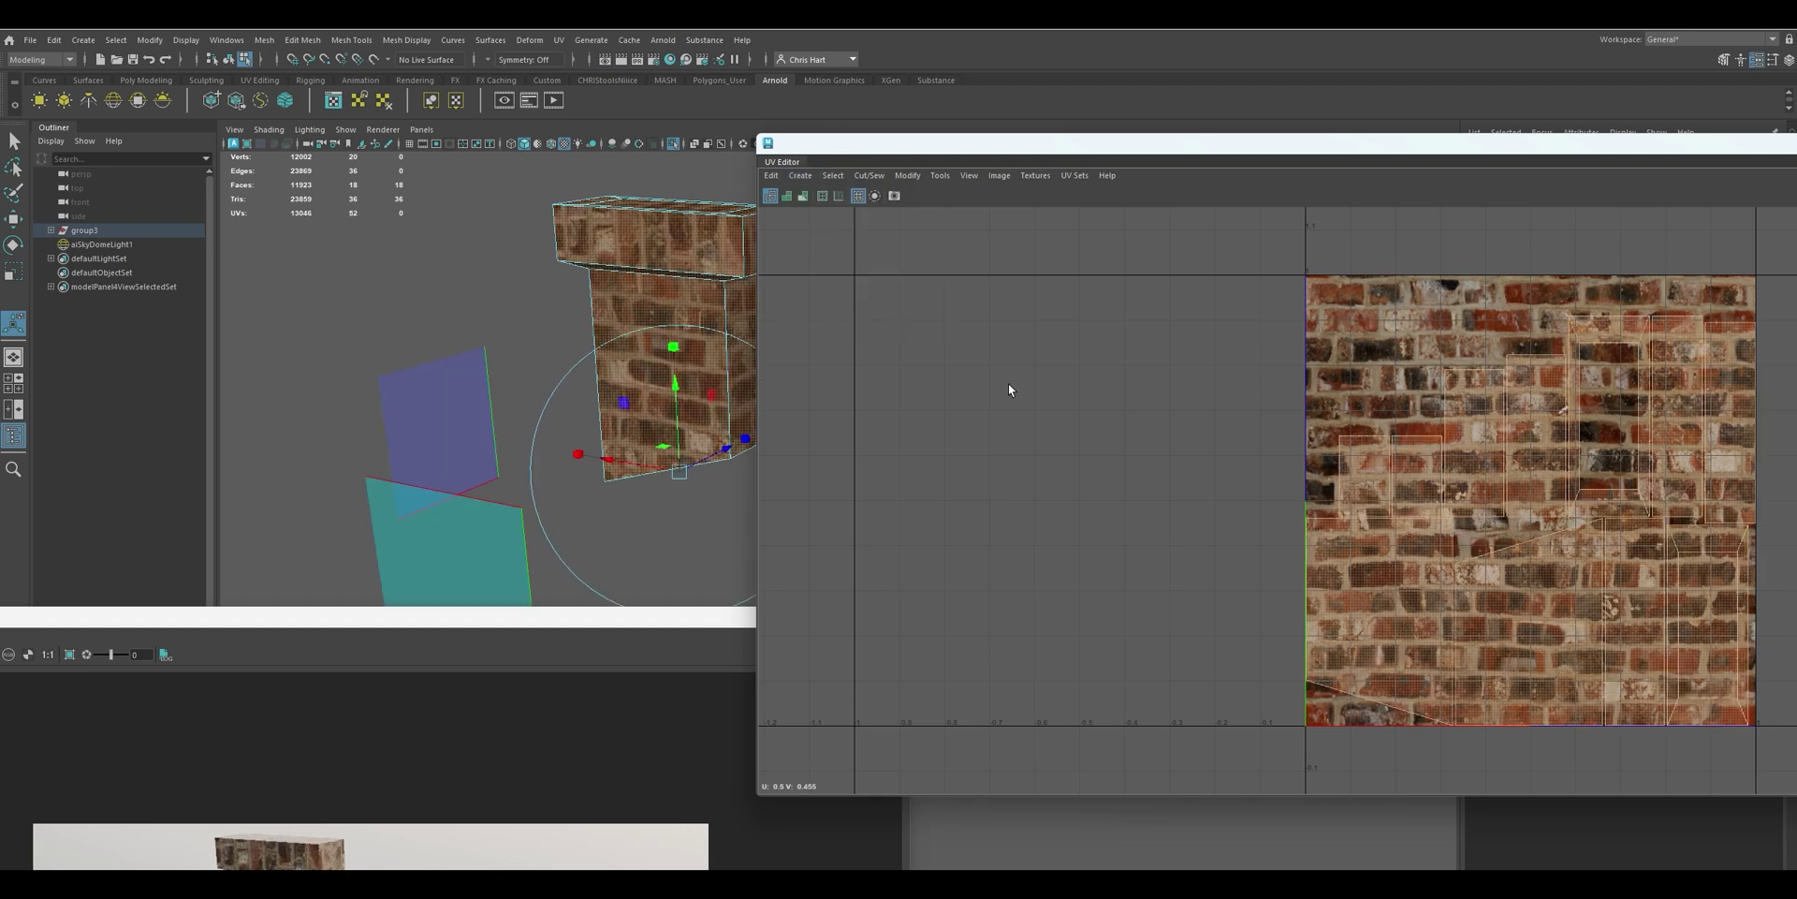
Compare the chimney's faces with their UV shells by selecting the cap's front face and the matching shells in the UV Editor
drag(878, 155, 889, 152)
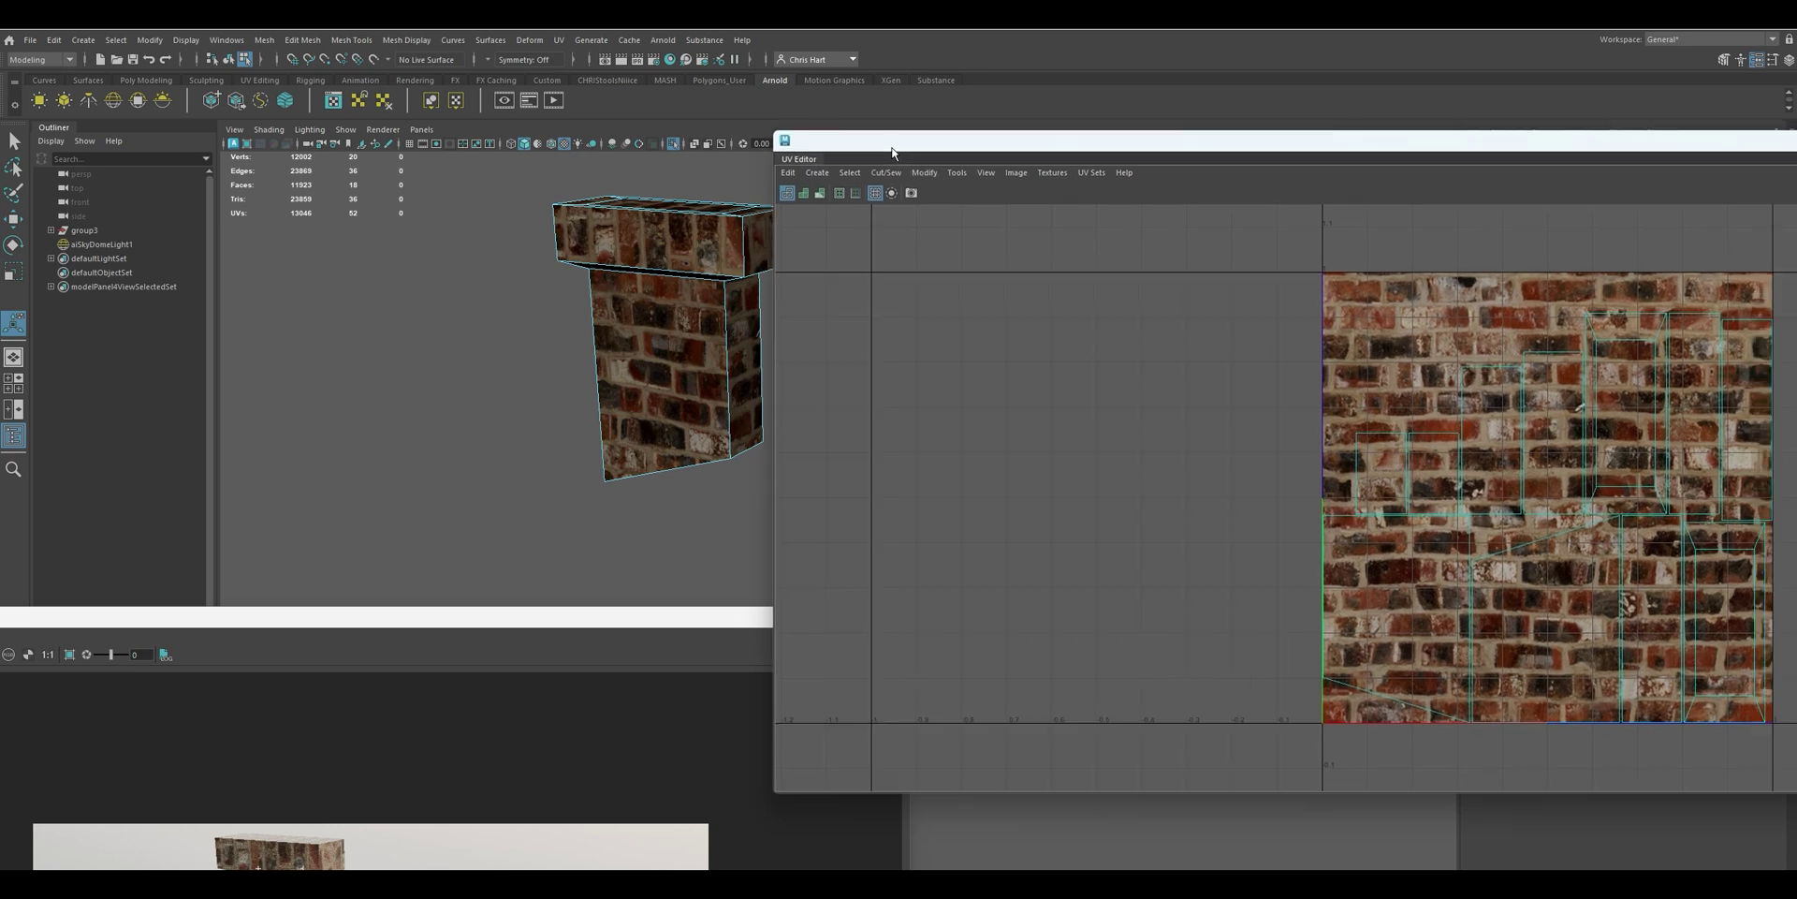
click(632, 245)
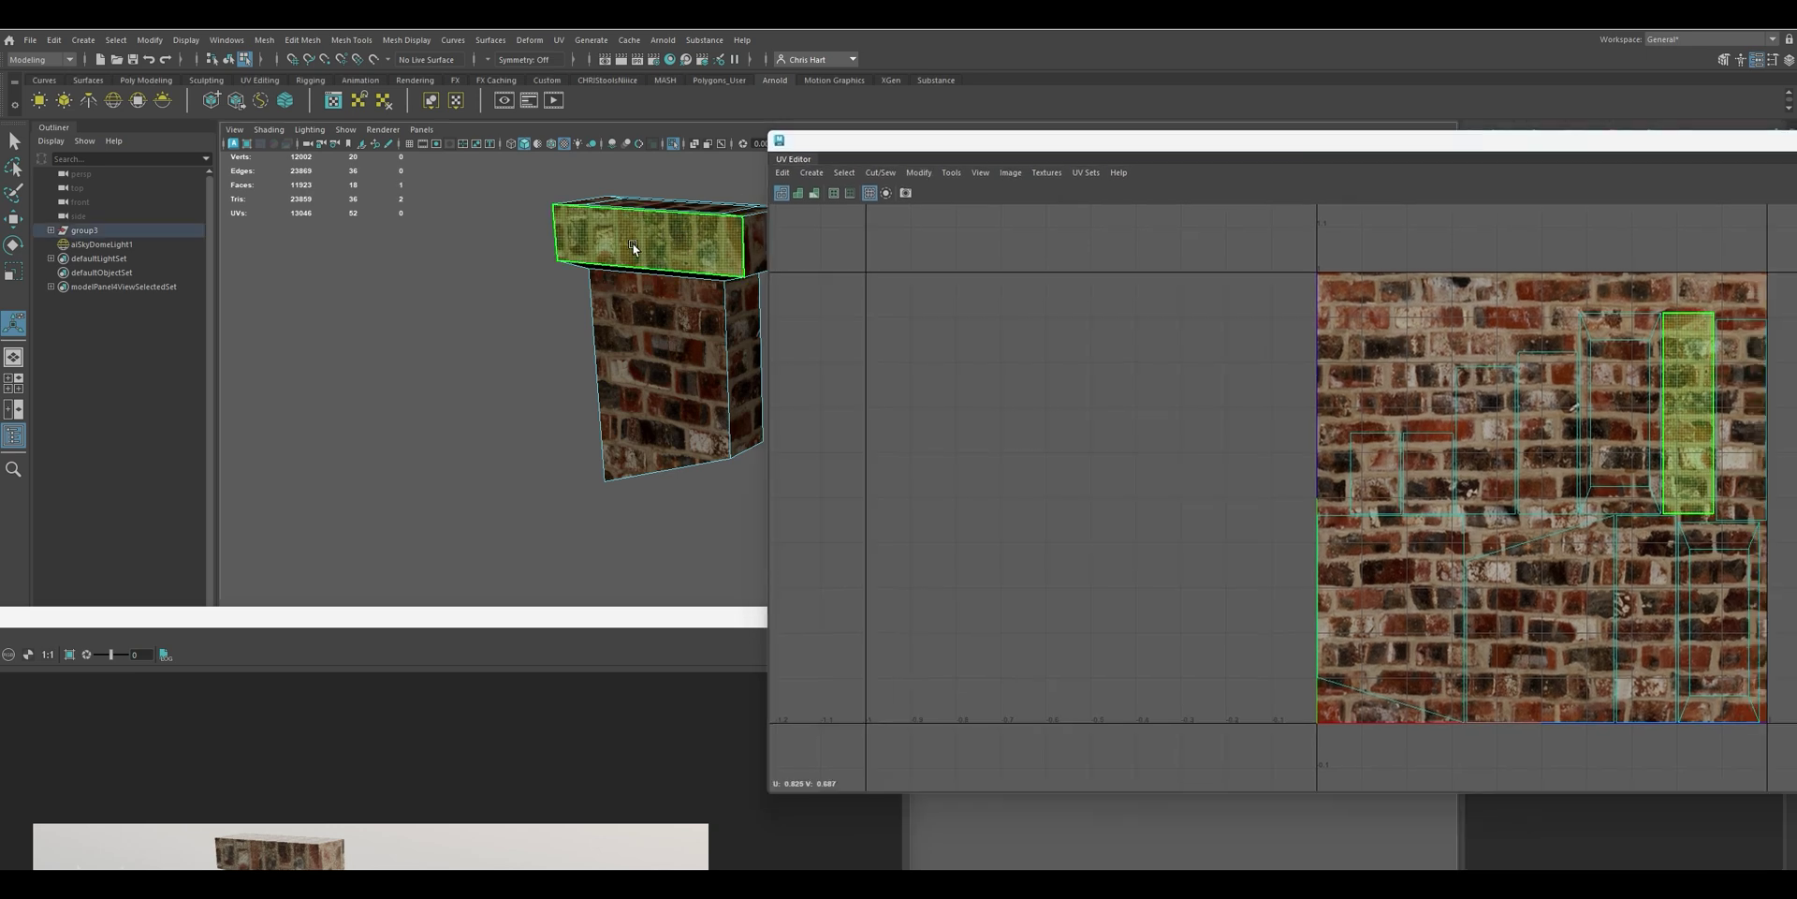
click(744, 303)
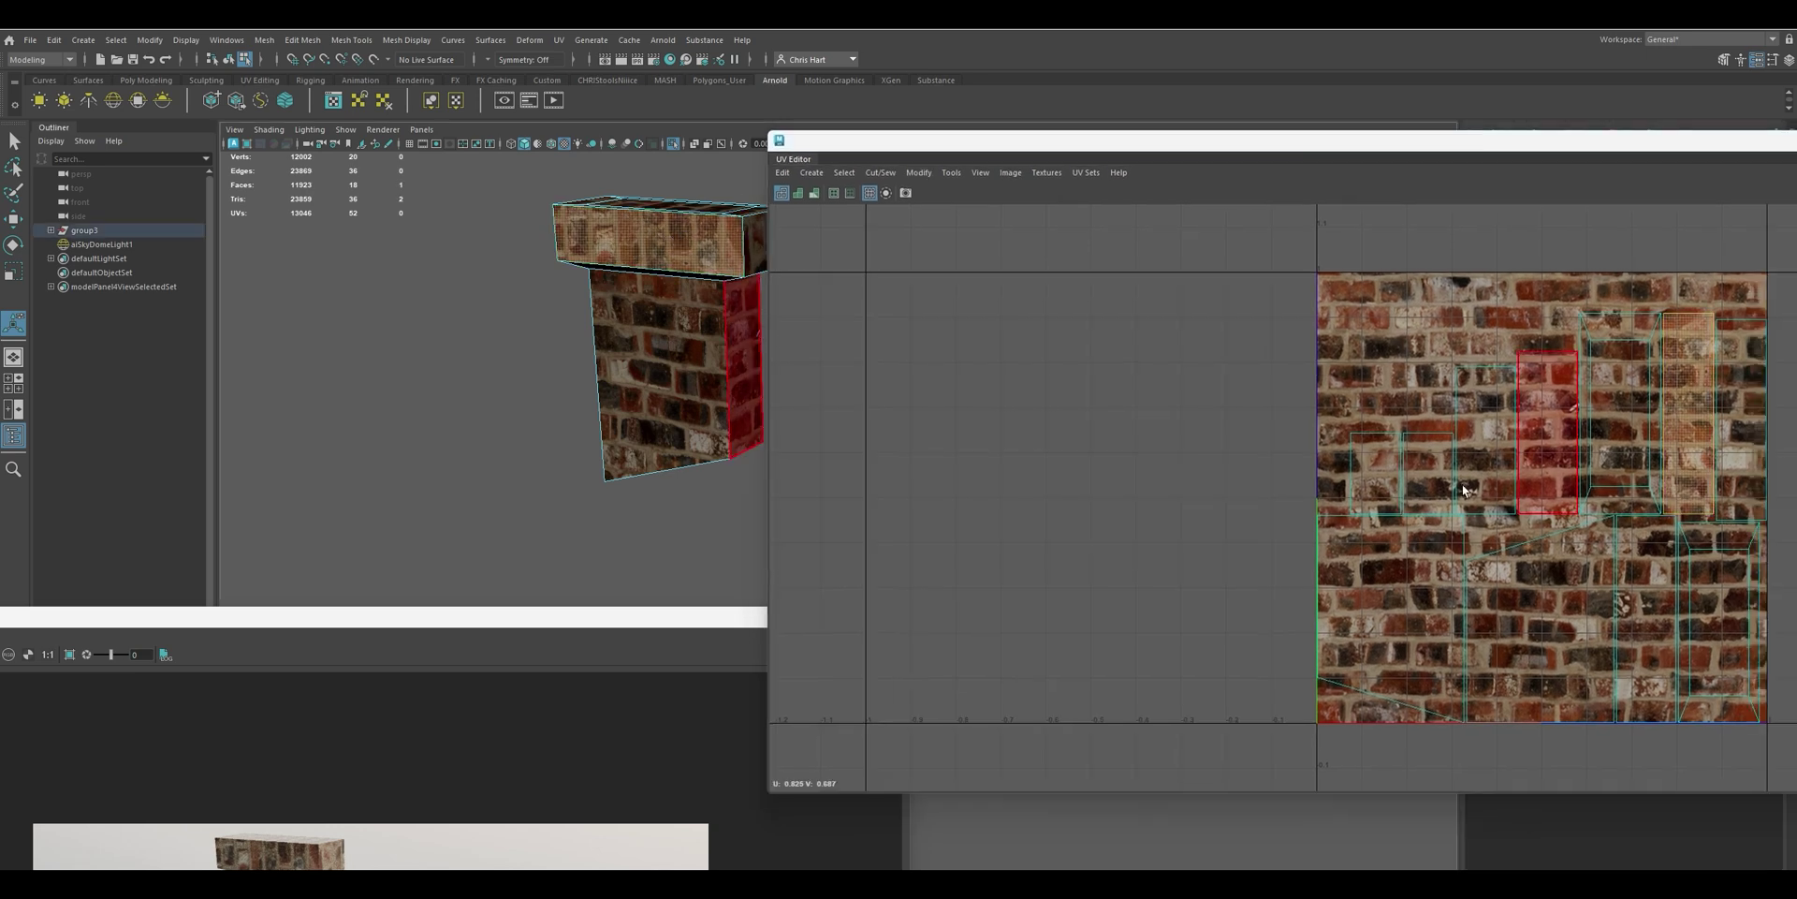
drag(1402, 159, 1115, 185)
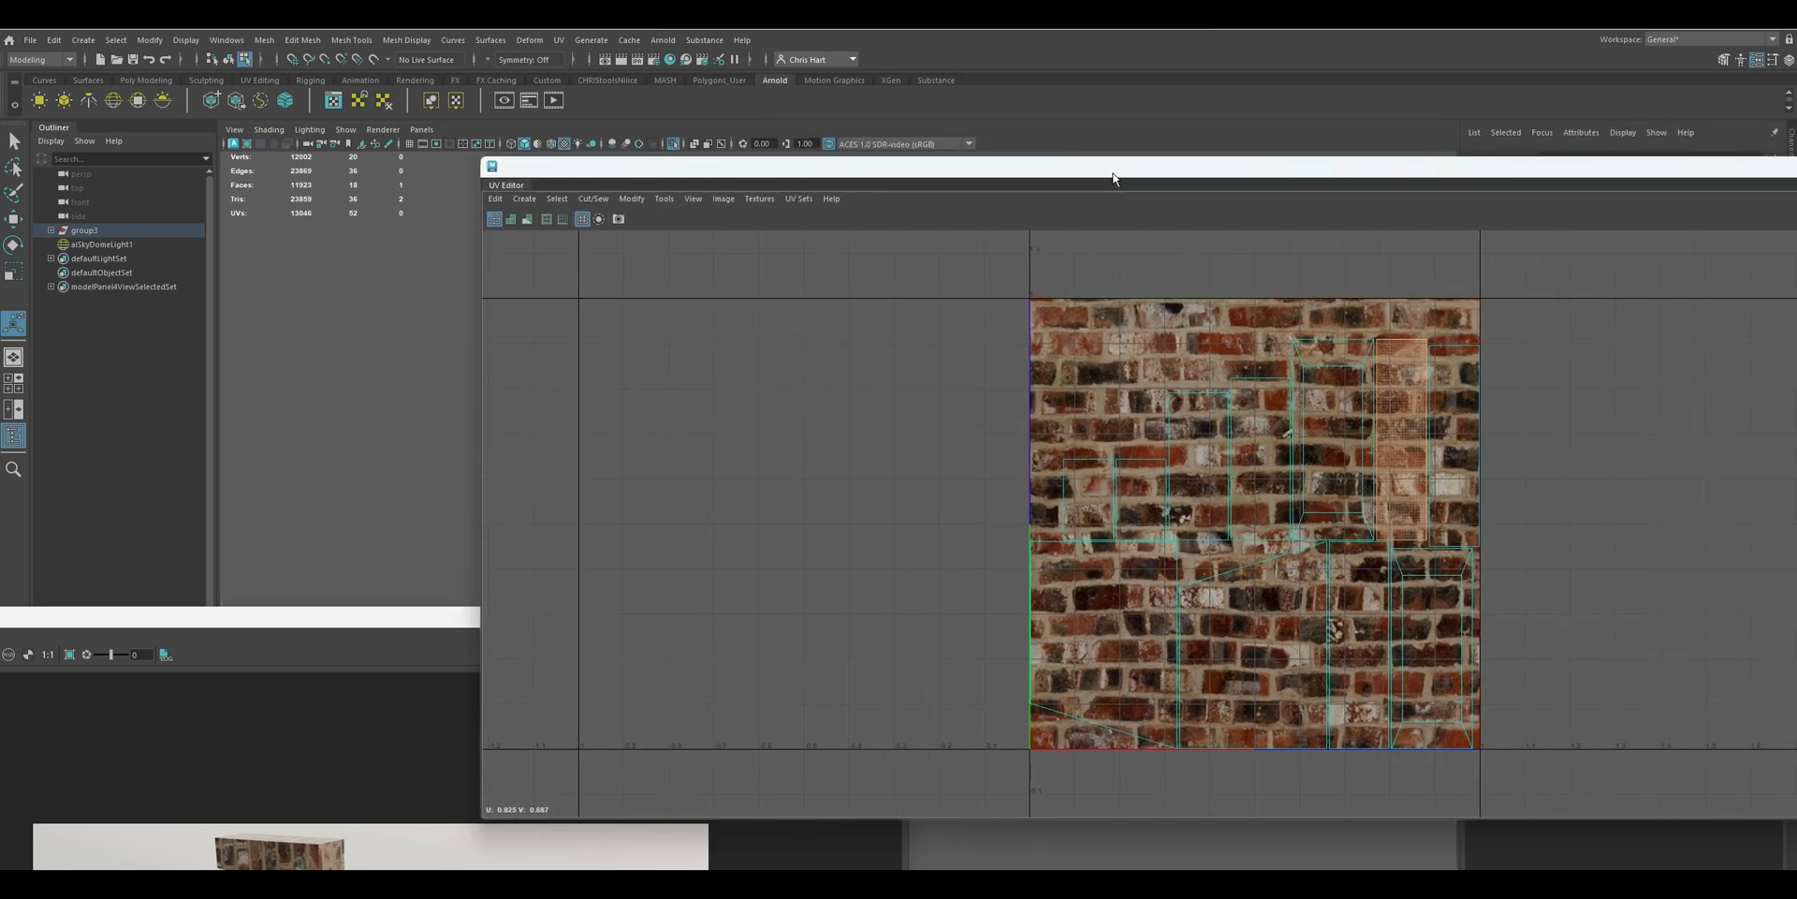
right_click(1218, 458)
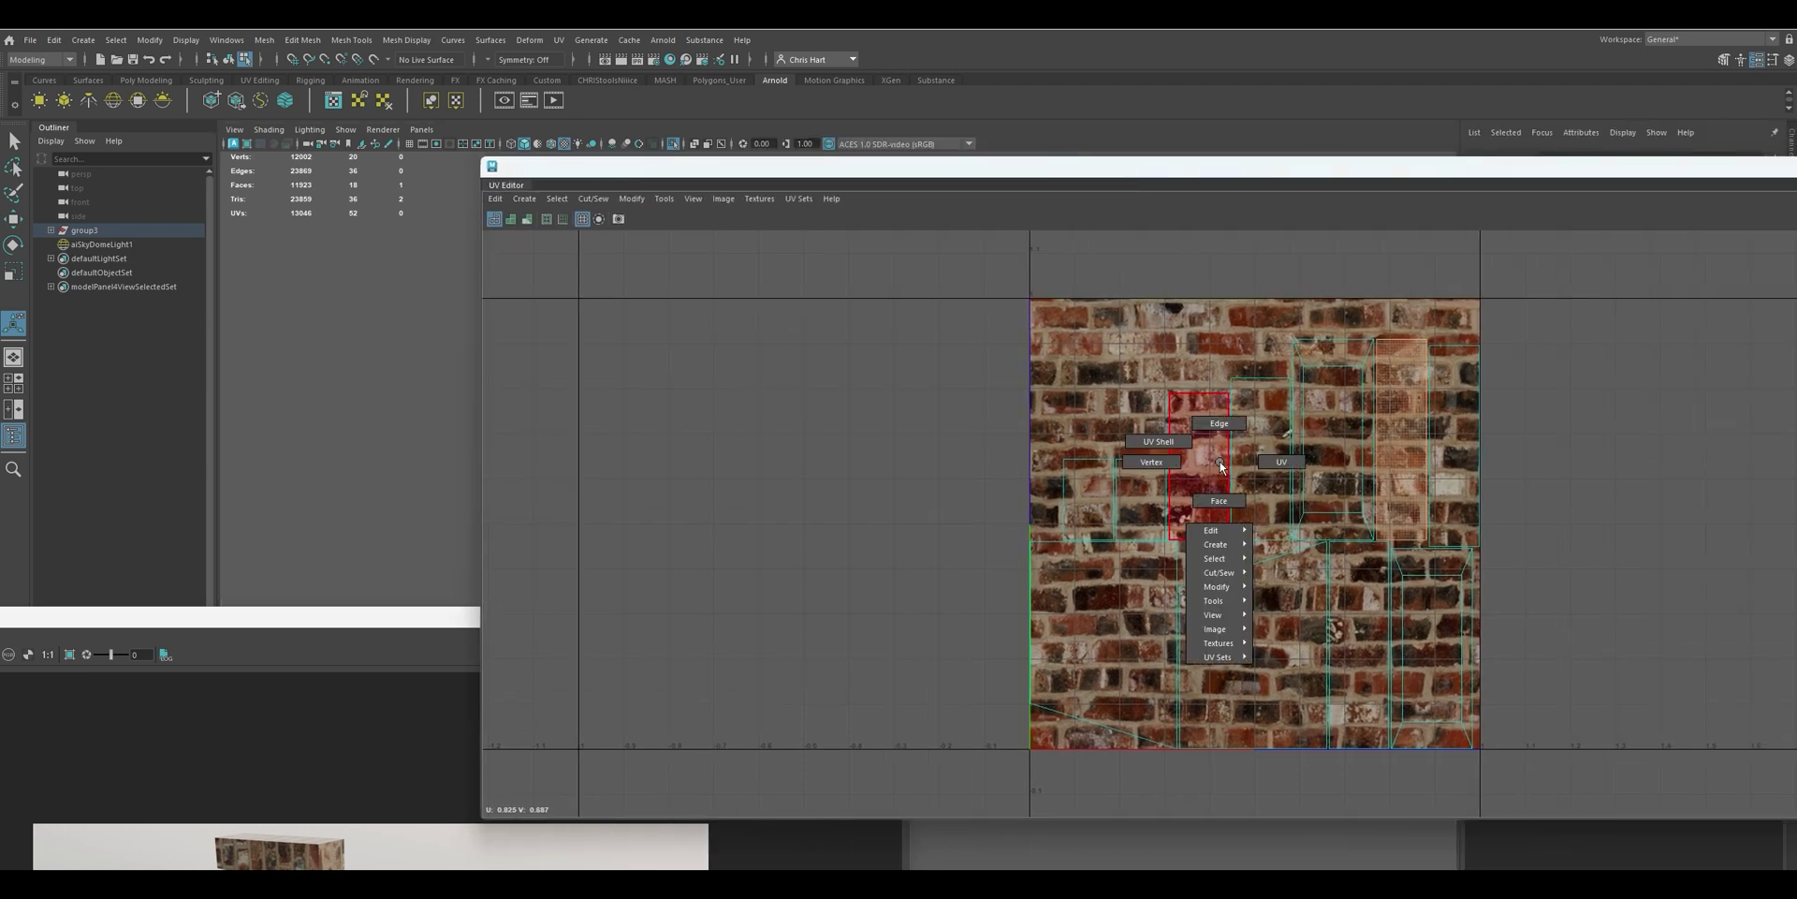
click(1181, 443)
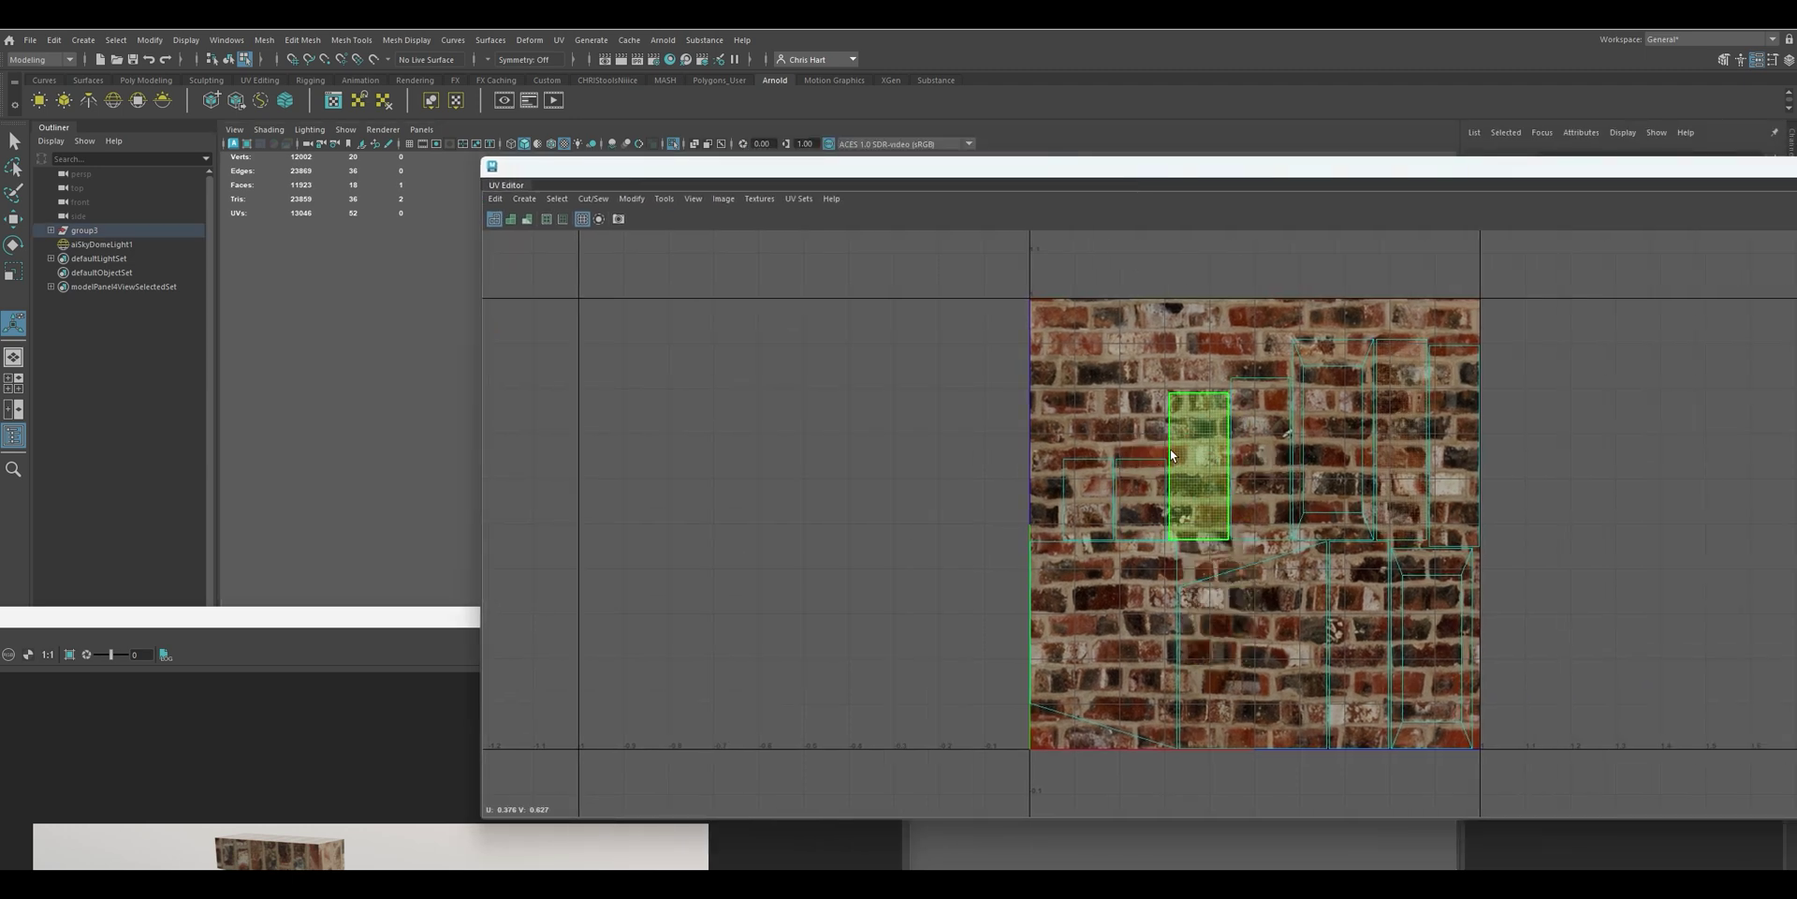
drag(1115, 181, 1407, 209)
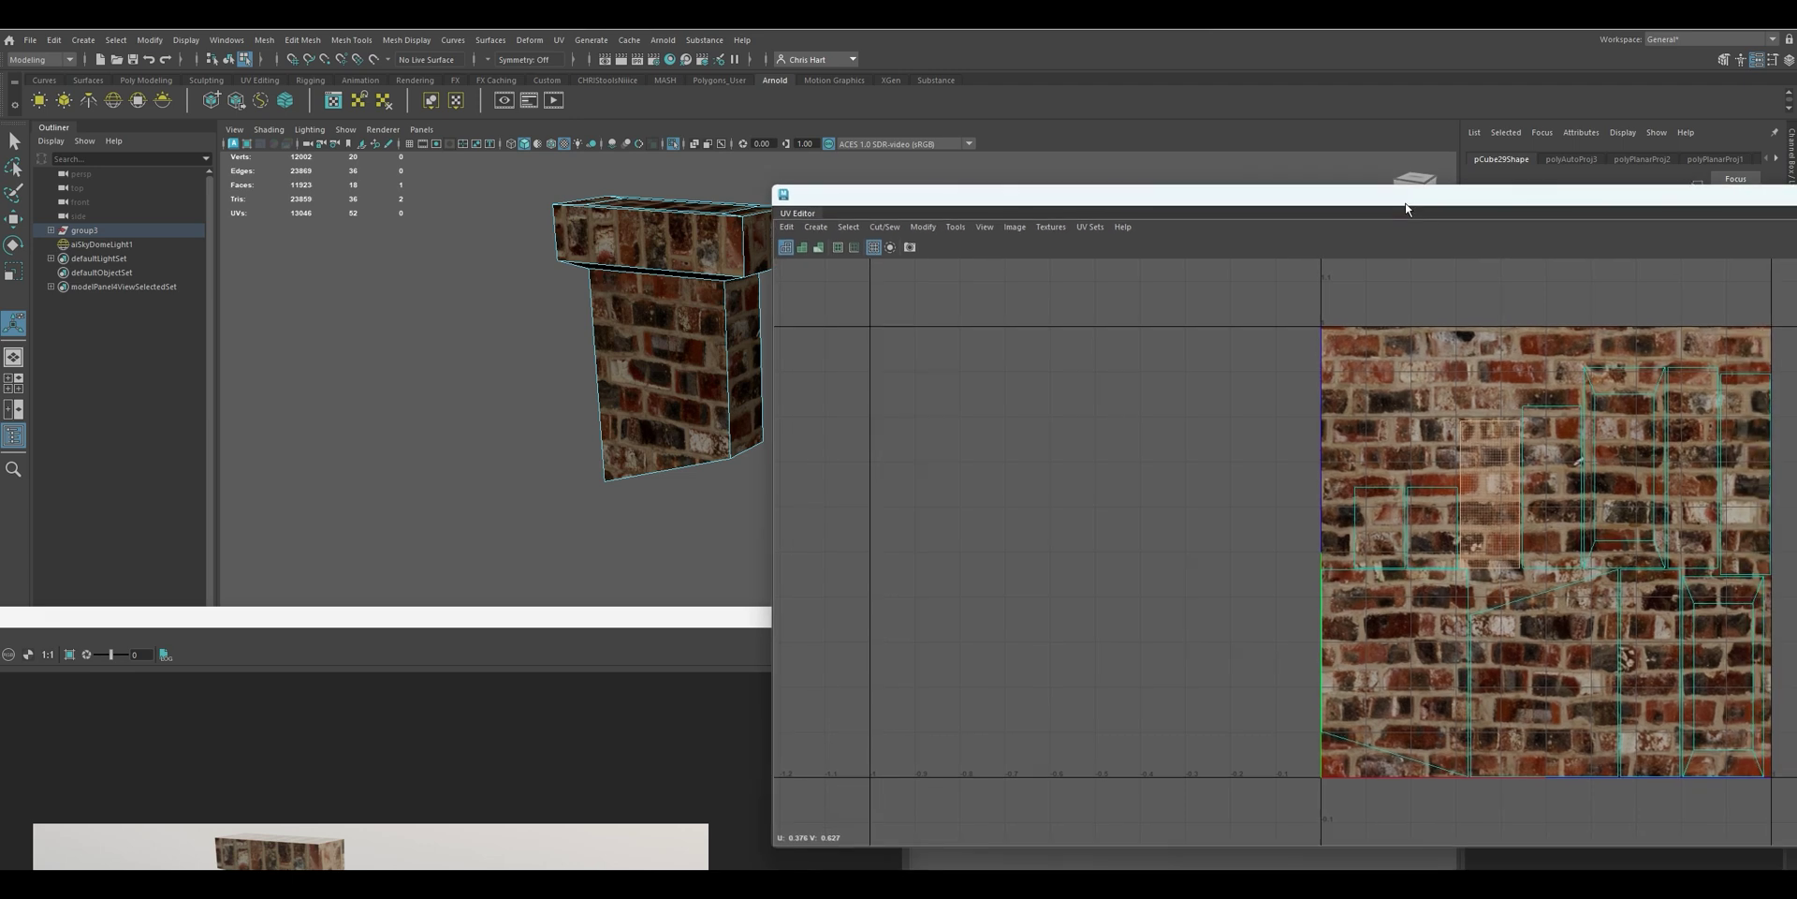
Select the front face of the chimney cap and rotate its UV shell a quarter turn so it lies horizontally on the bricks
right_click(676, 250)
right_drag(678, 252, 717, 285)
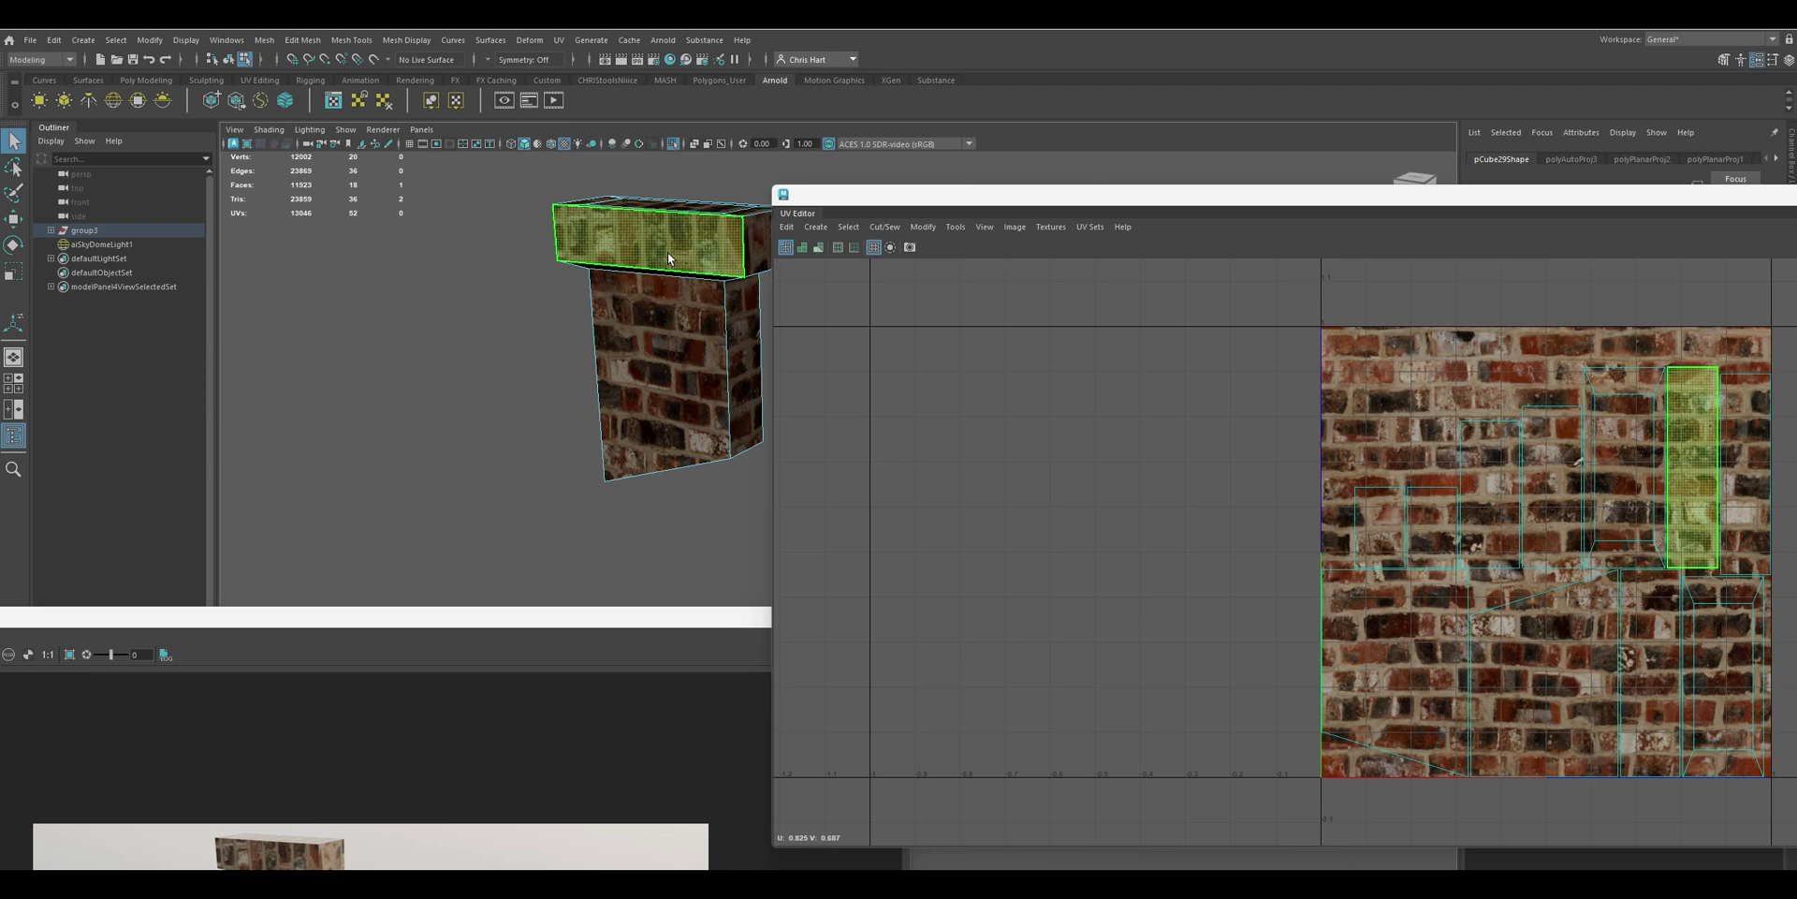
click(663, 237)
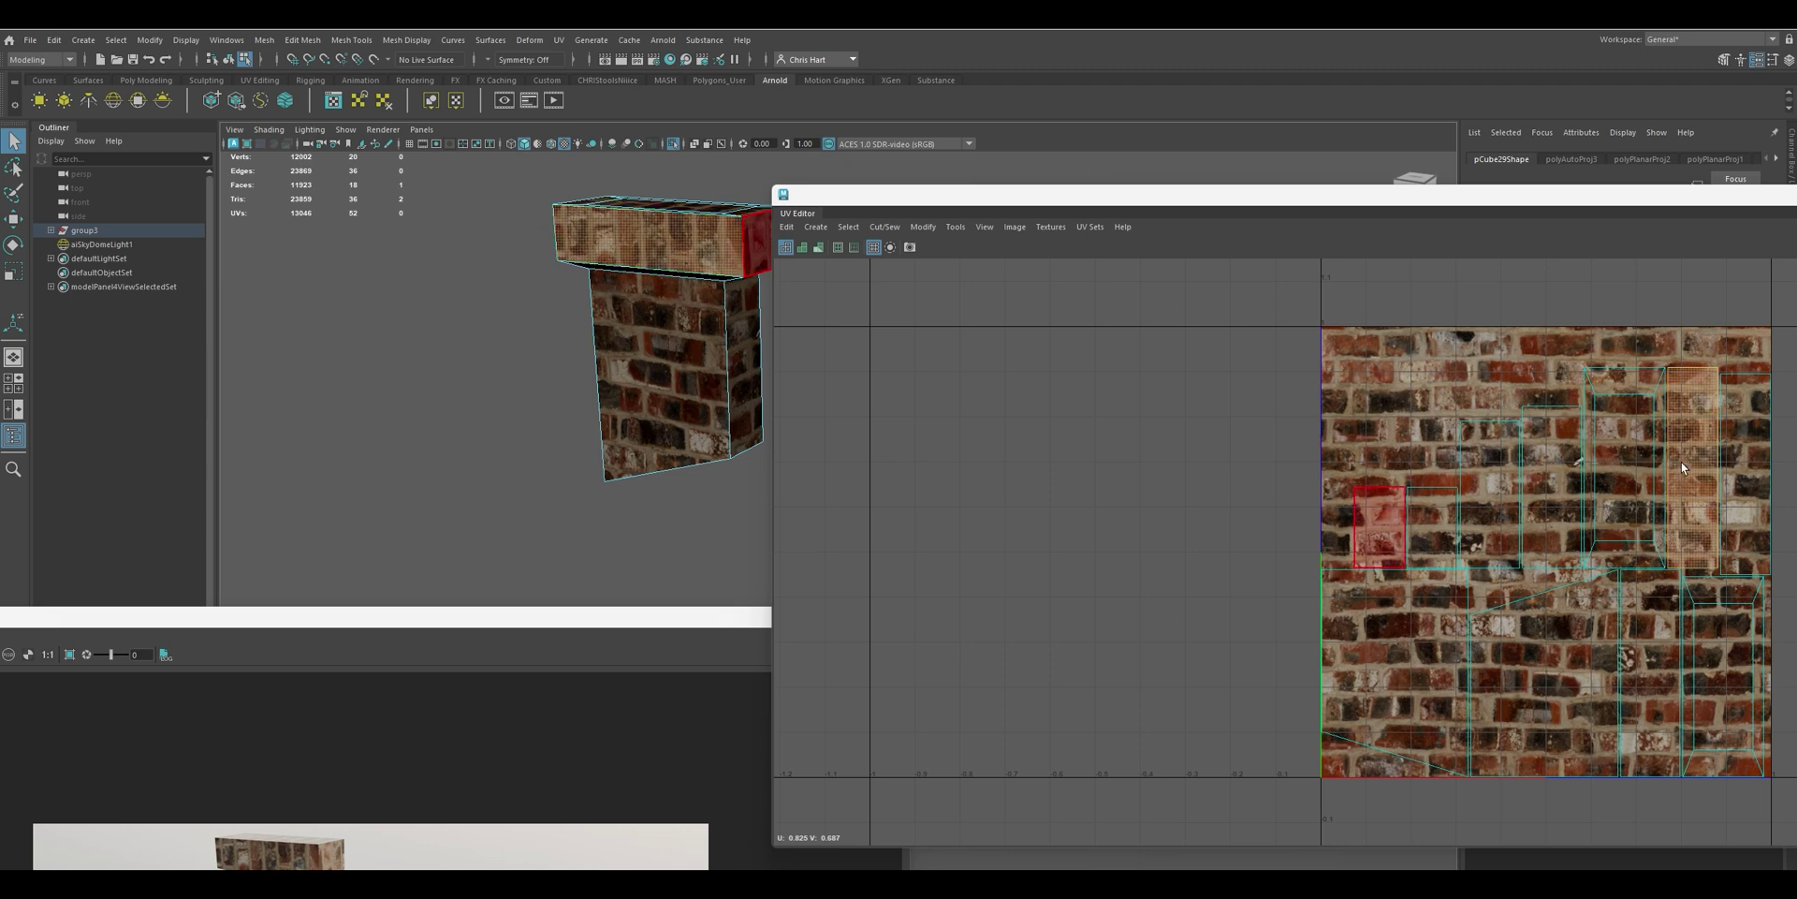
key(e)
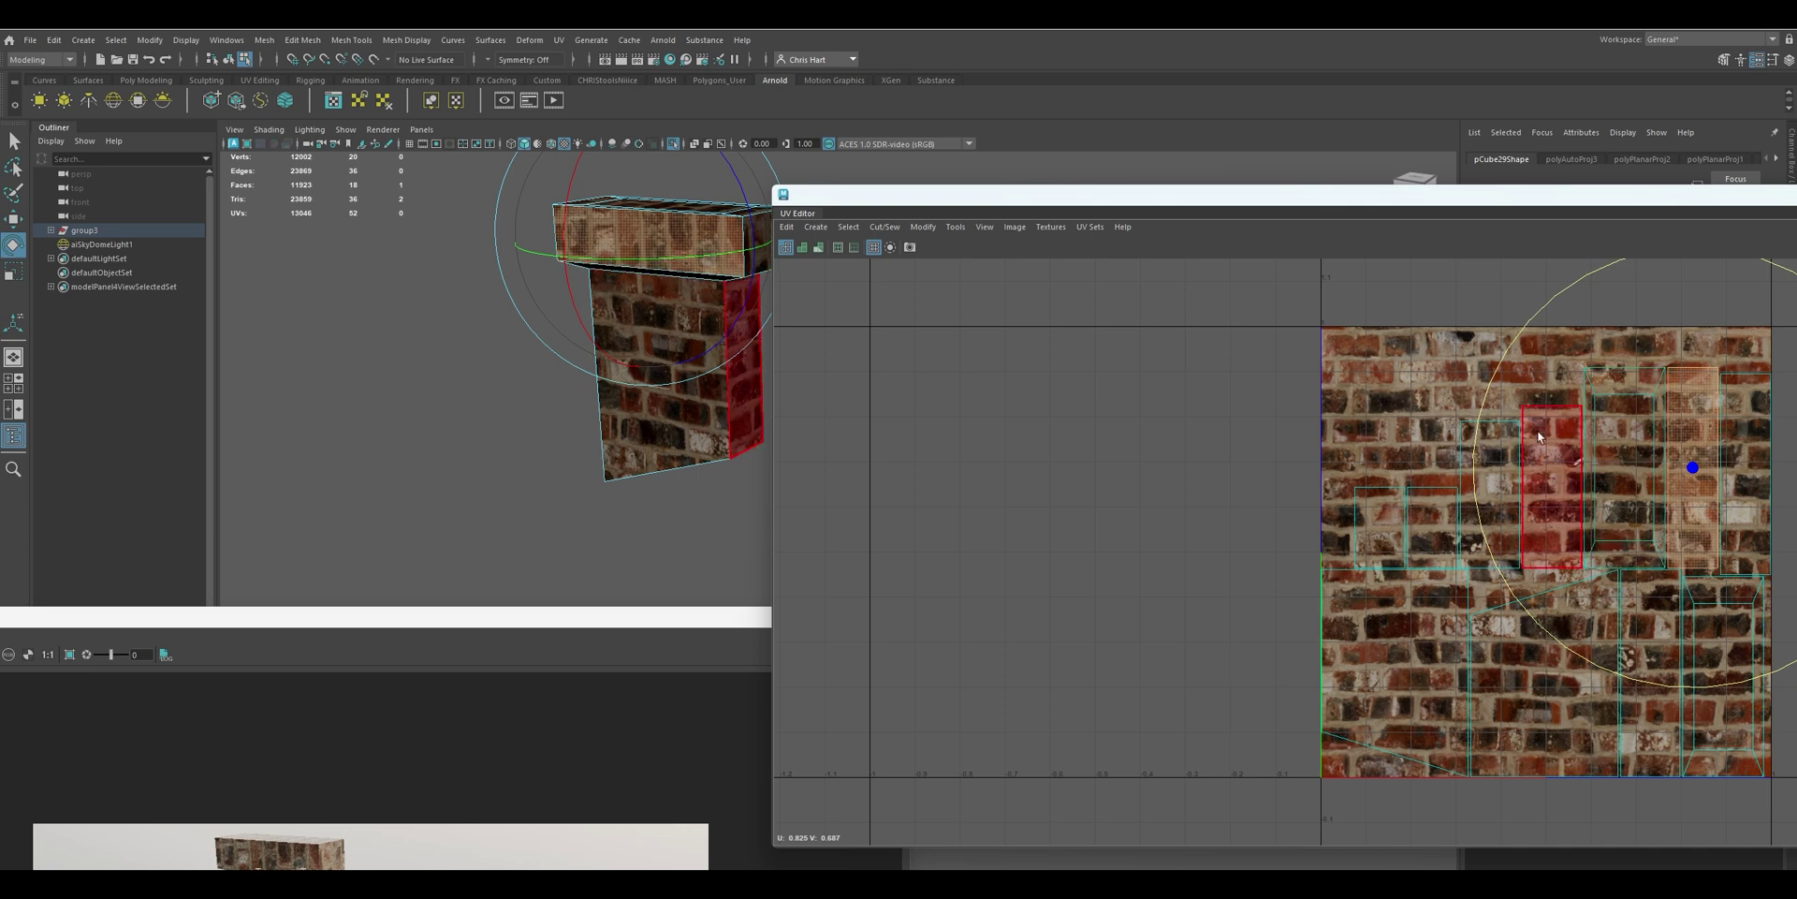
drag(1496, 373, 1745, 351)
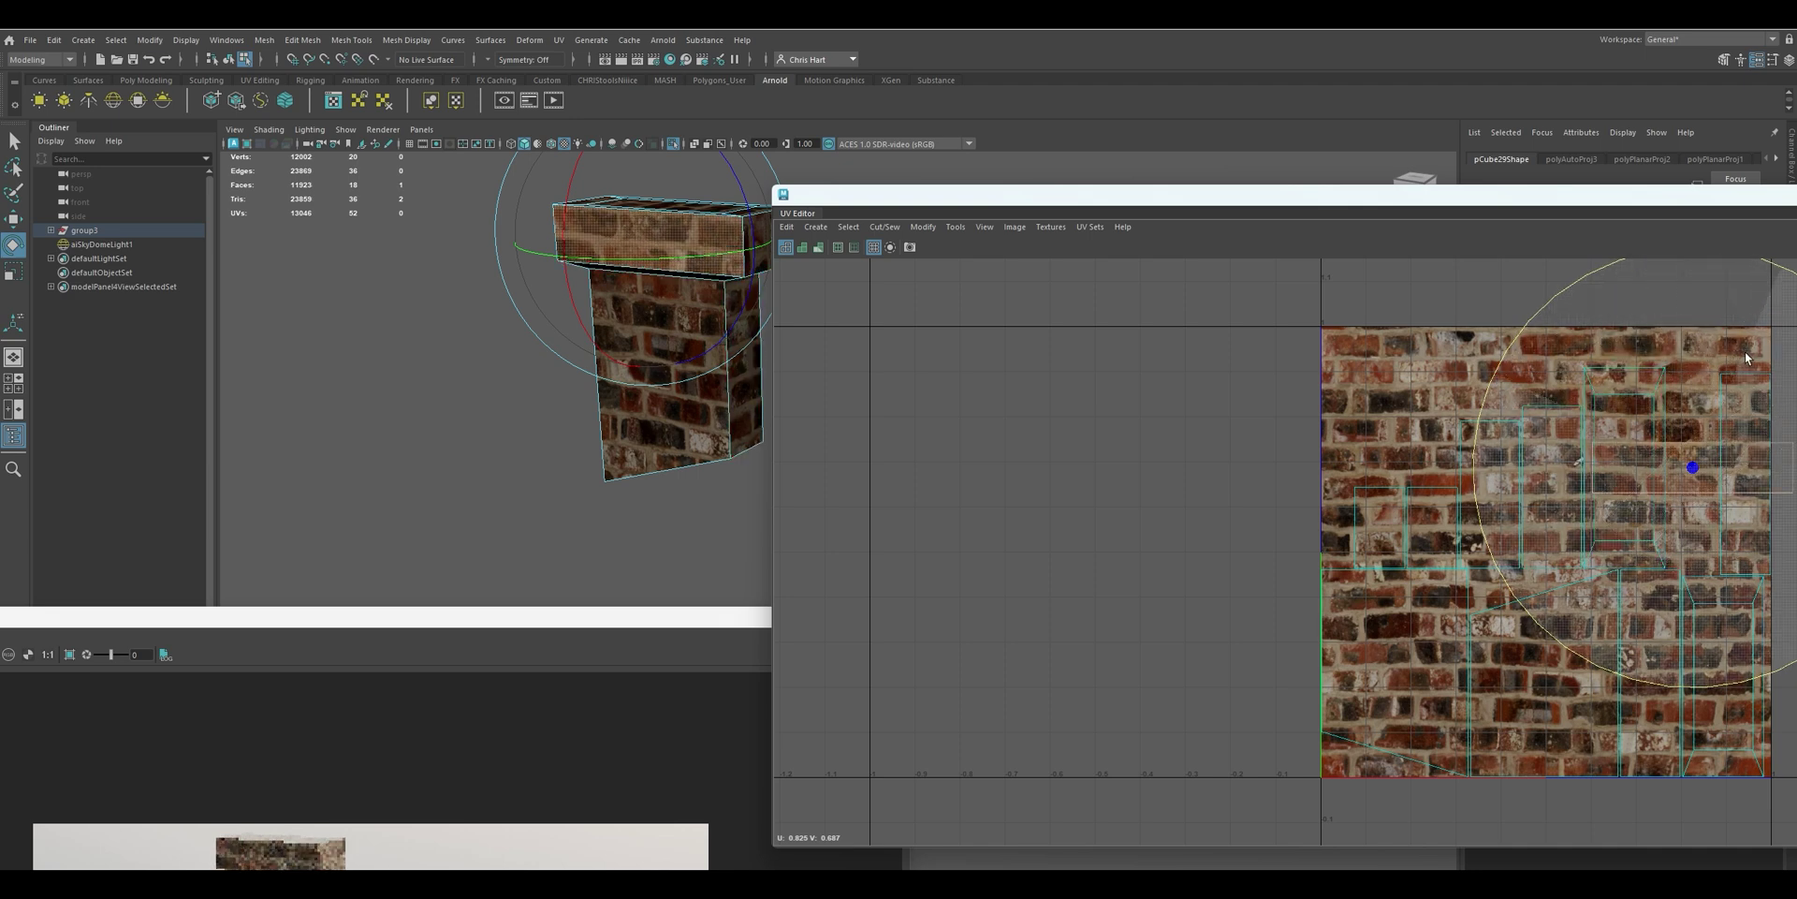
Move the cap's front UV shell sideways and down on the brick texture to line it up with the brick rows
key(w)
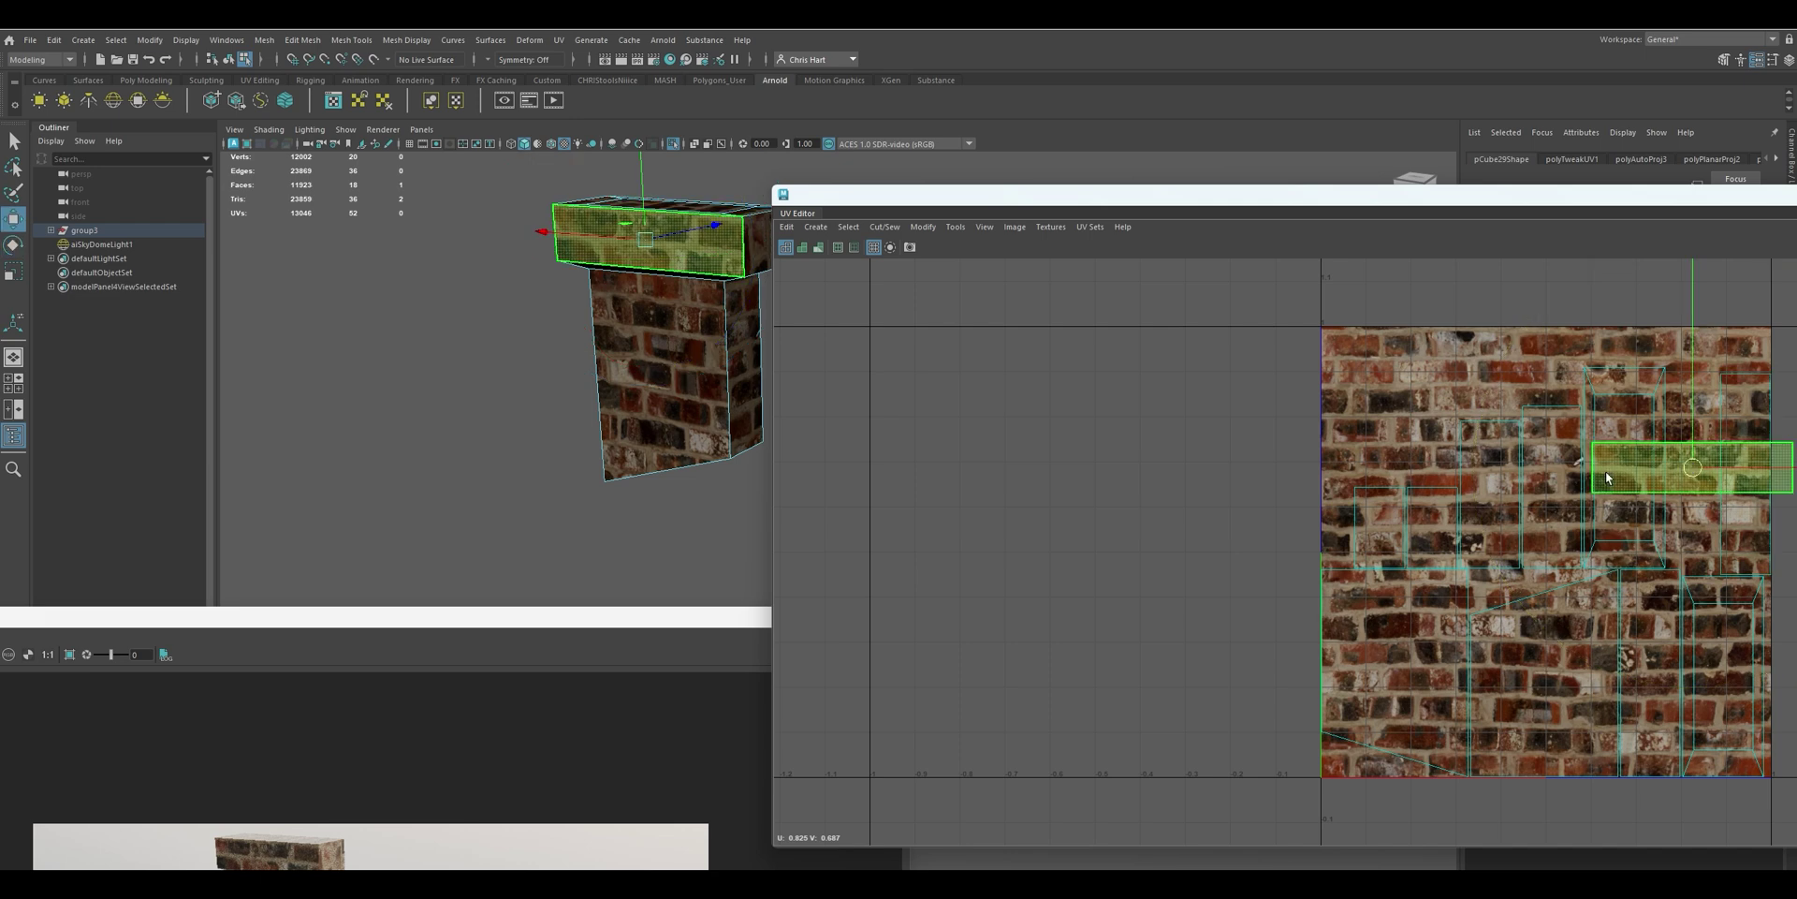
drag(1728, 473, 1582, 482)
click(1233, 437)
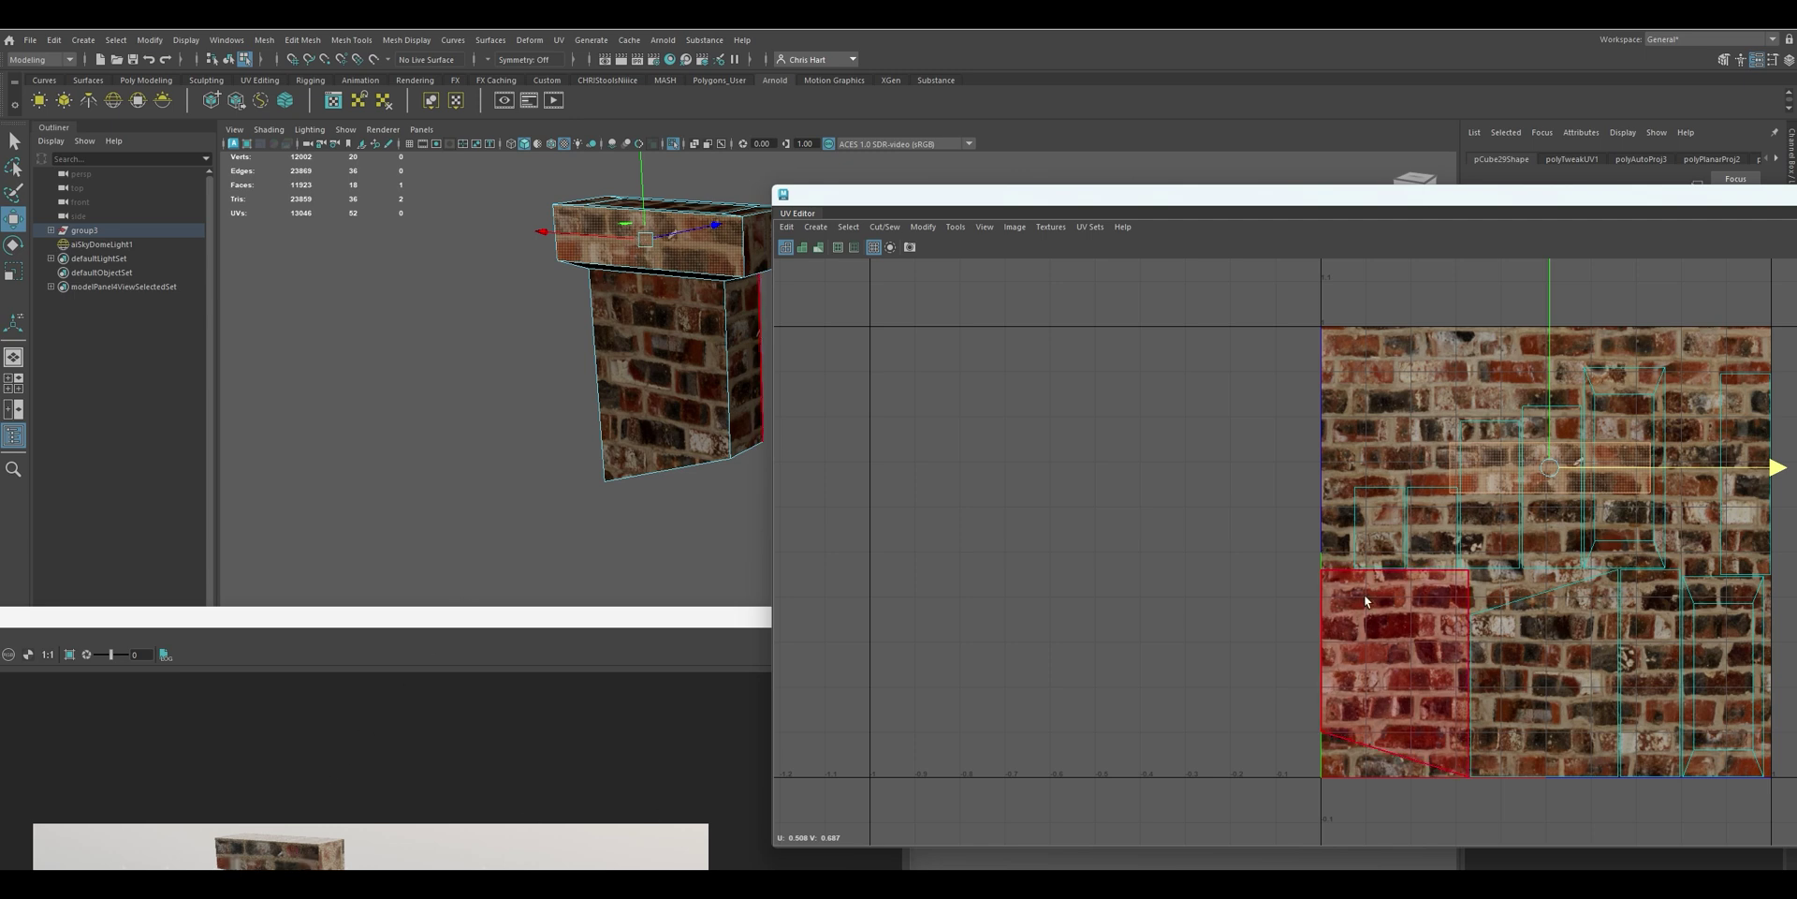
scroll(1587, 435, up, 3)
click(1563, 465)
scroll(1564, 465, up, 2)
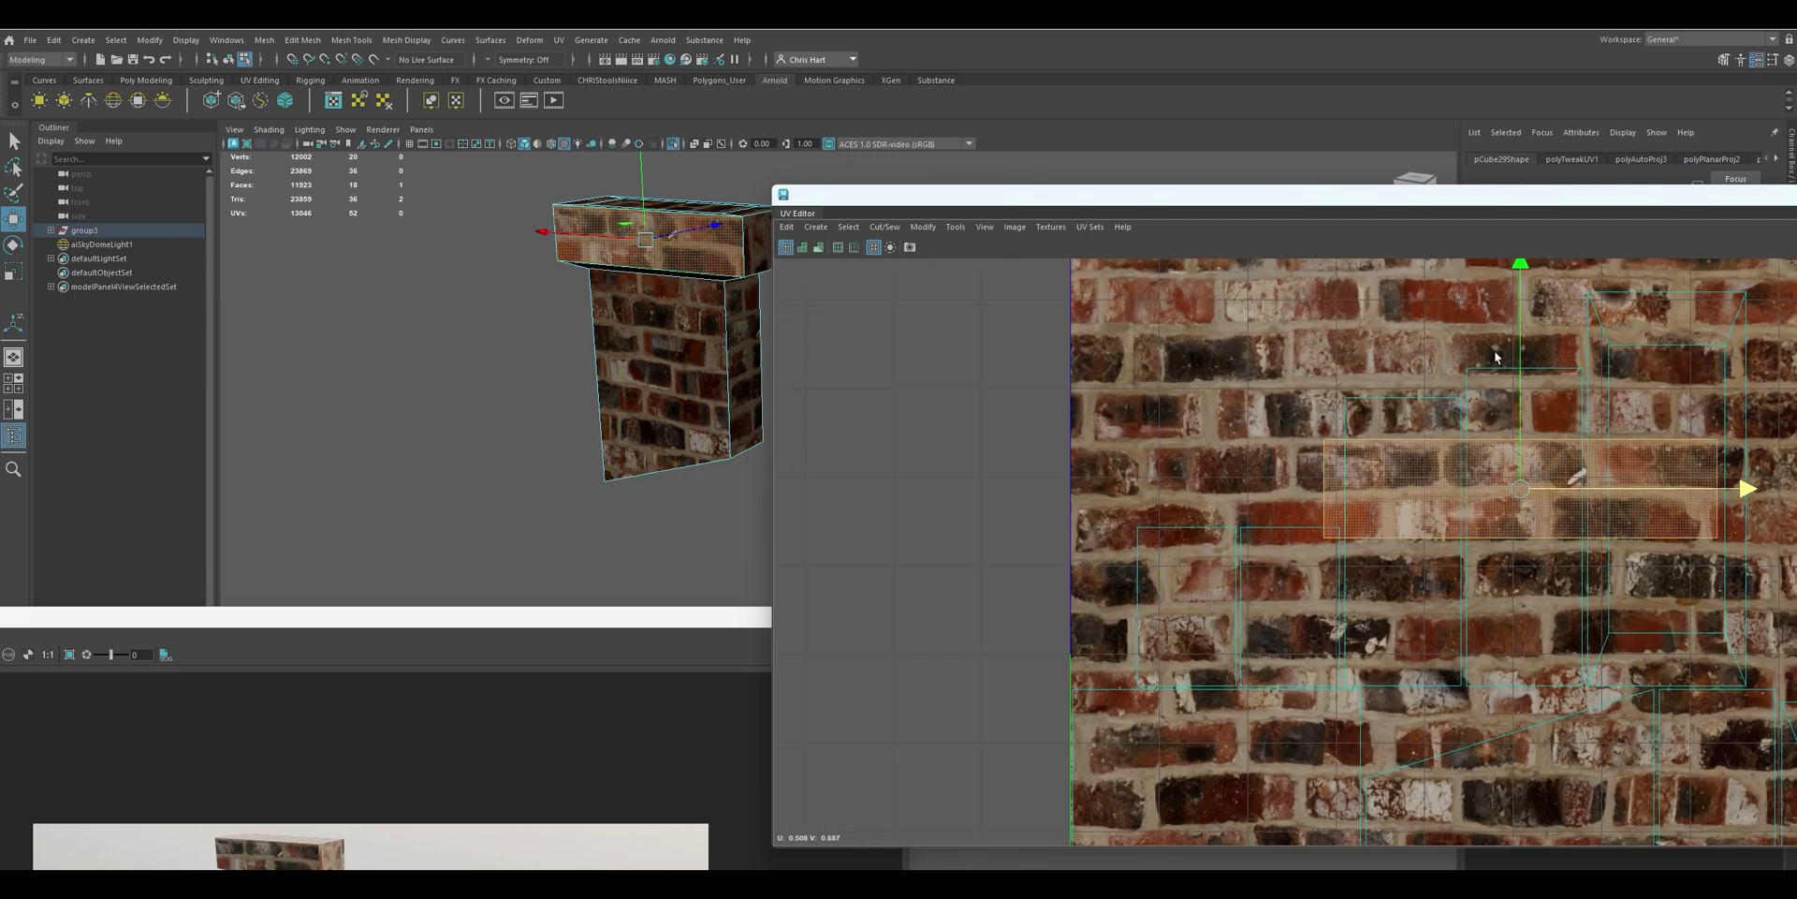
drag(1518, 335, 1520, 385)
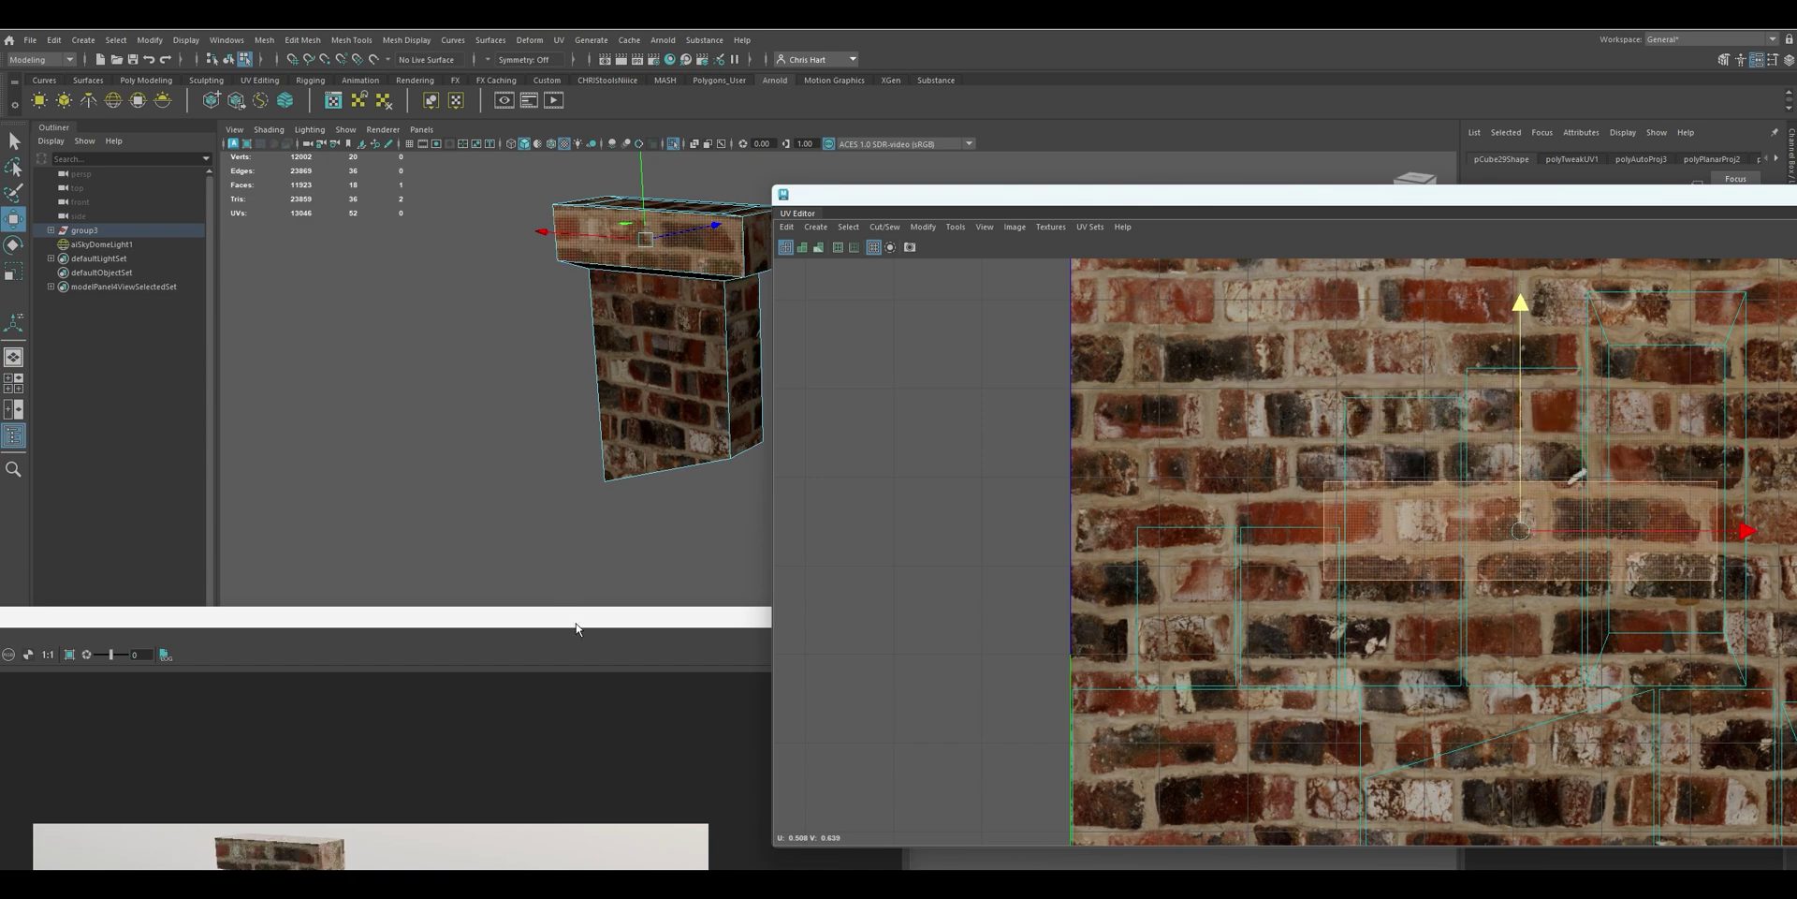
Bring up the Arnold RenderView beside the UVs and reposition the cap's front shell towards the brick texture's upper-left area
drag(579, 616, 732, 157)
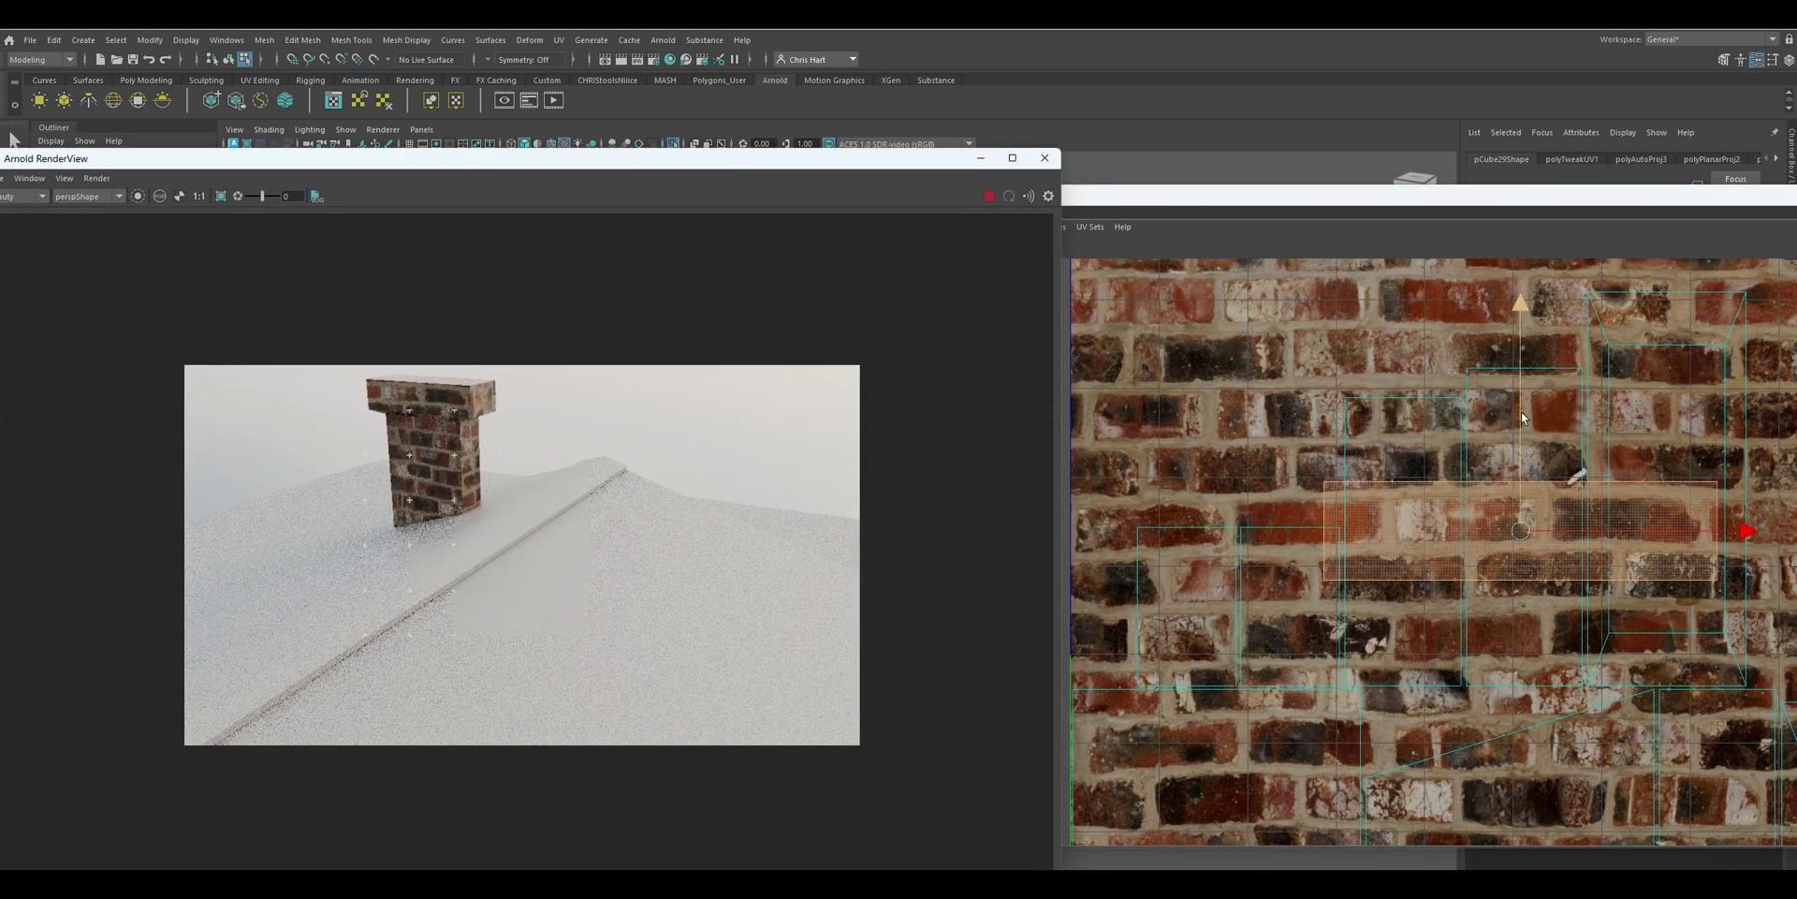
drag(1520, 412, 1473, 379)
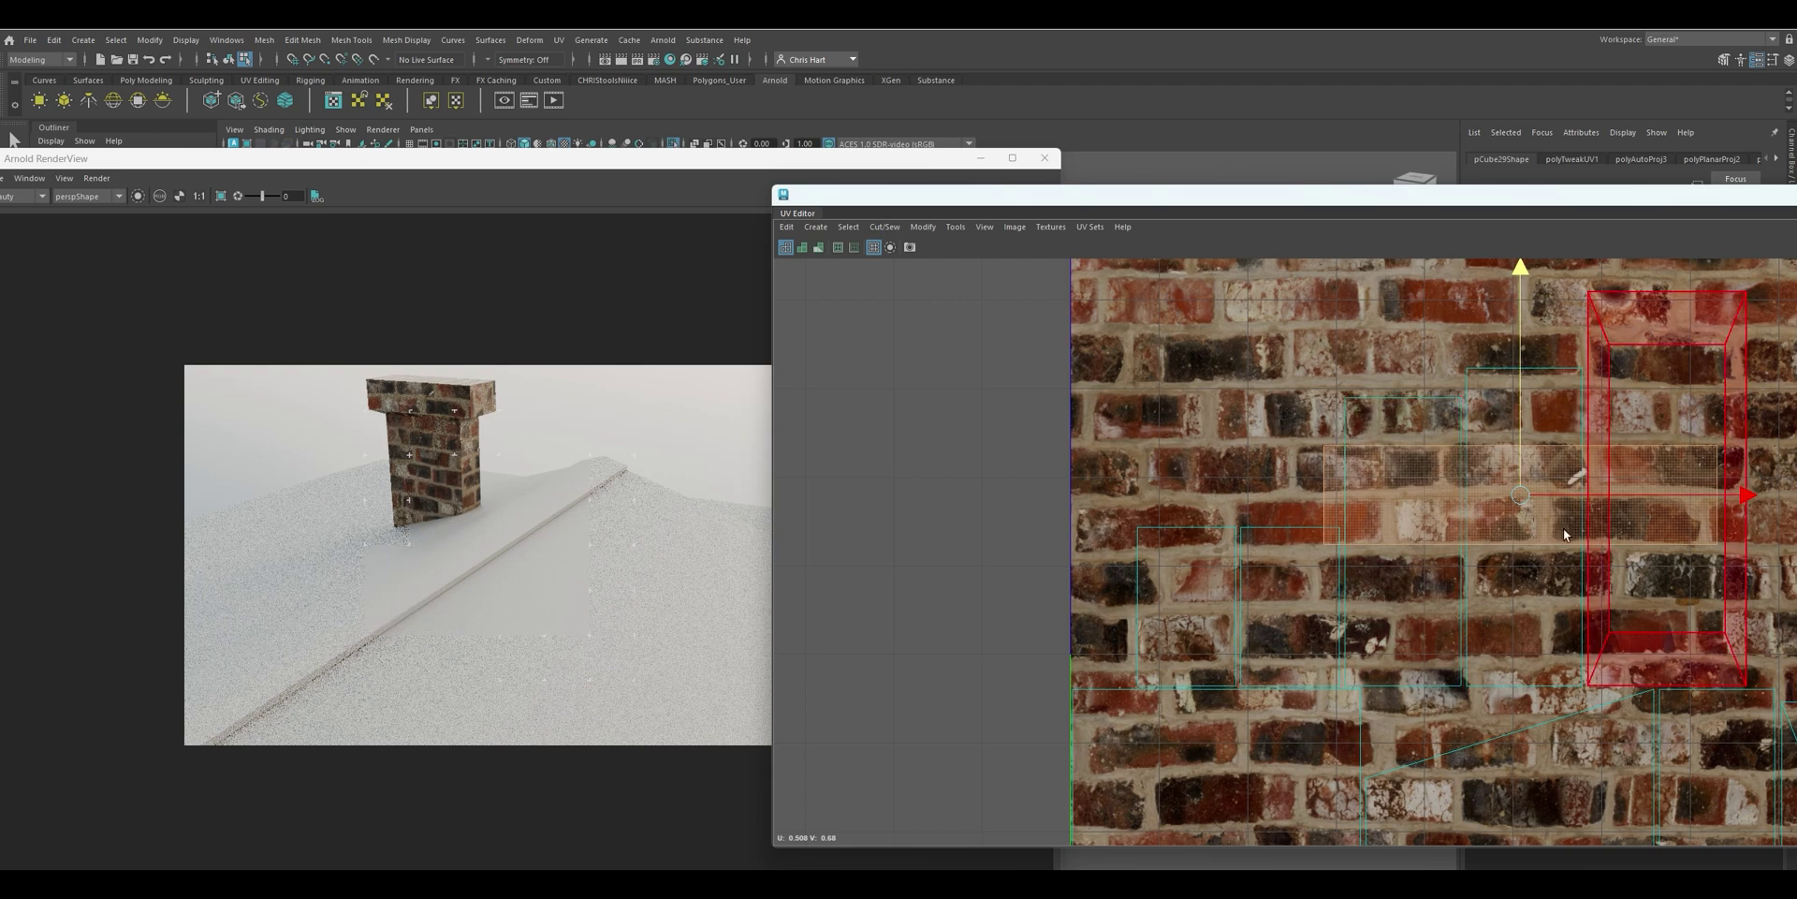
drag(1516, 515, 1346, 368)
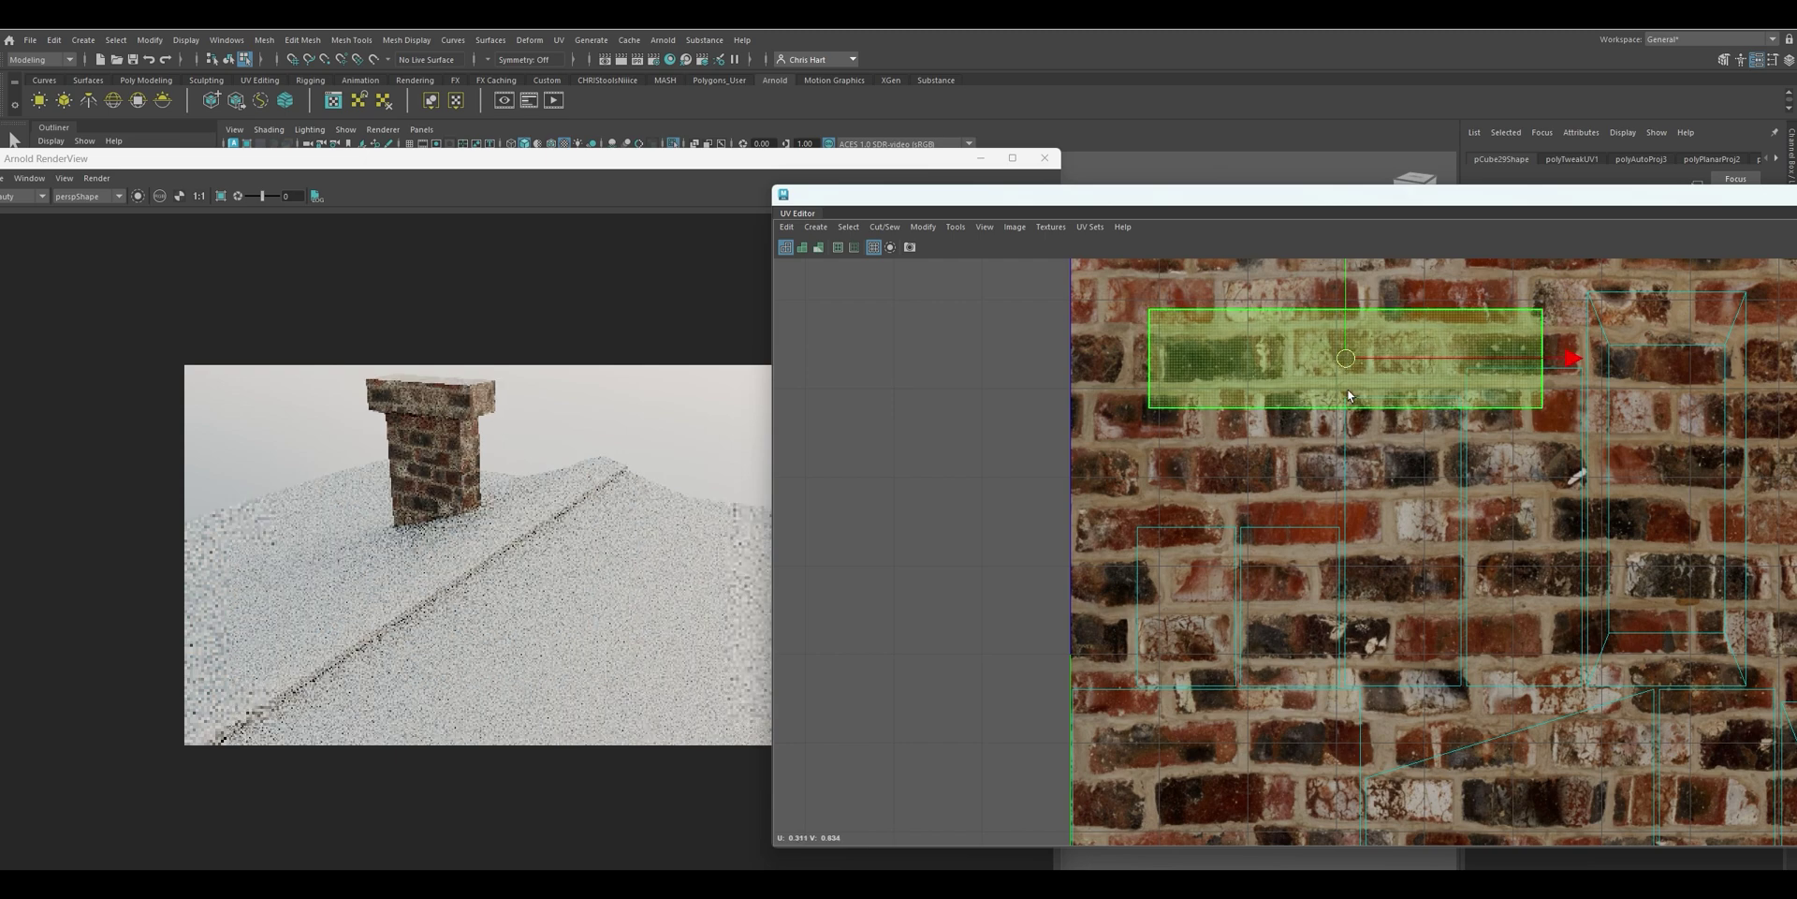
Enlarge the cap's front UV shell to about twice its size and inspect the cap close up in the render
scroll(1349, 395, down, 5)
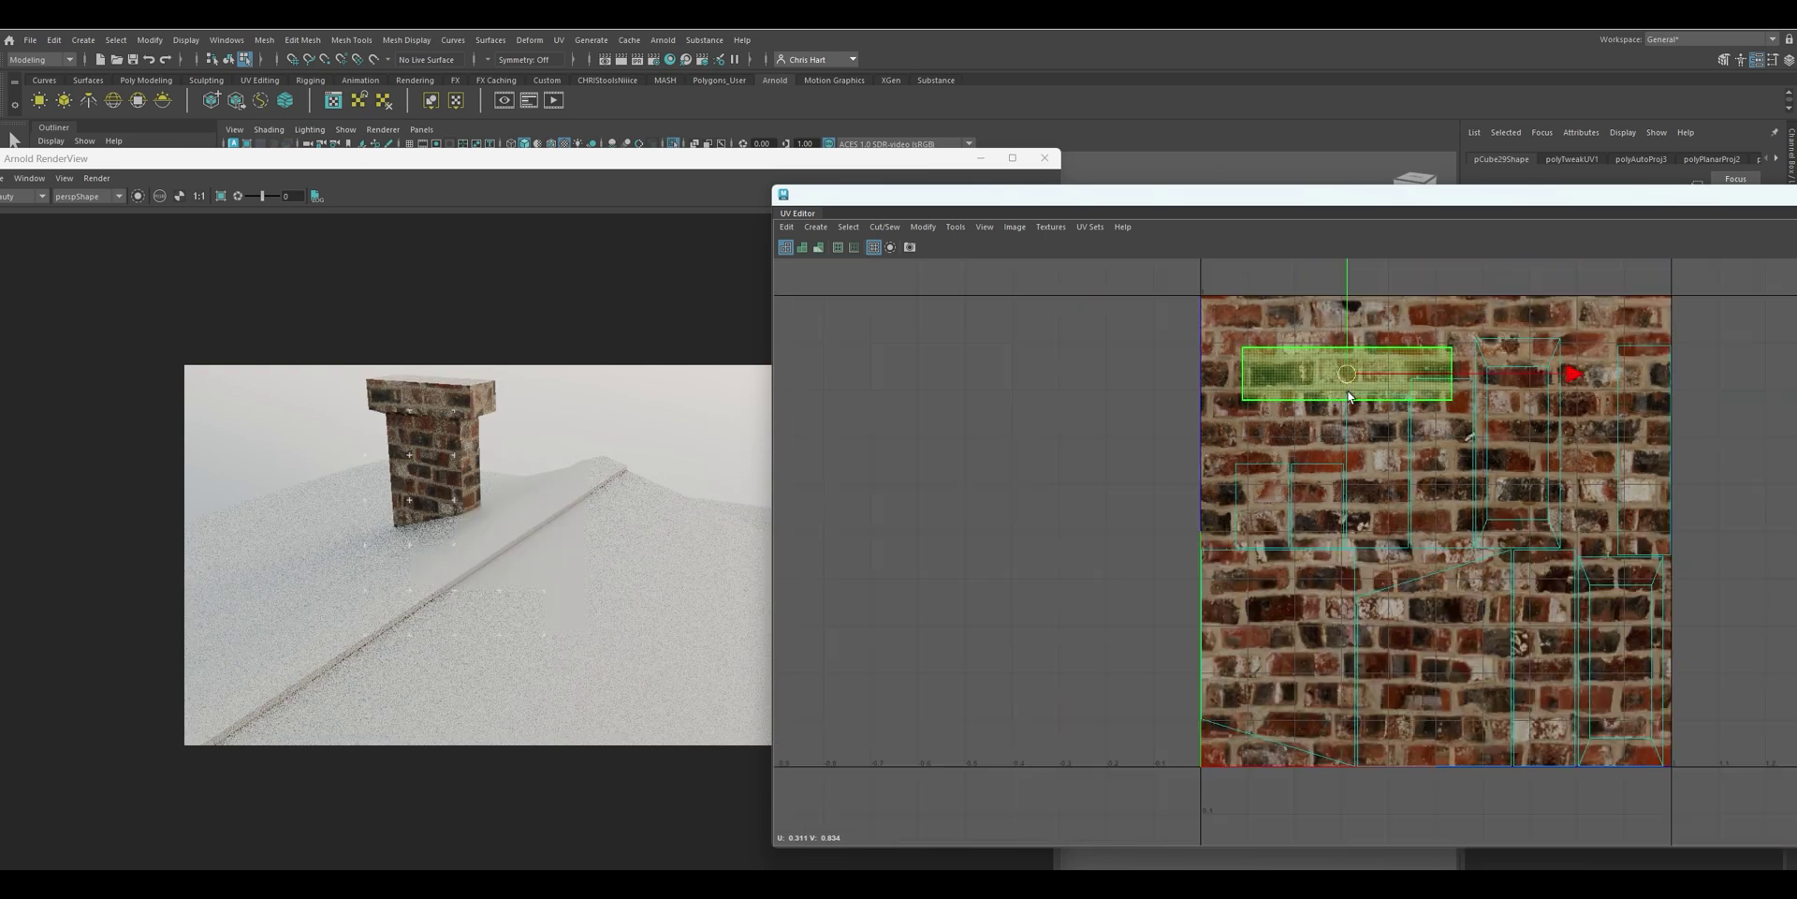
drag(1349, 378, 1420, 416)
key(w)
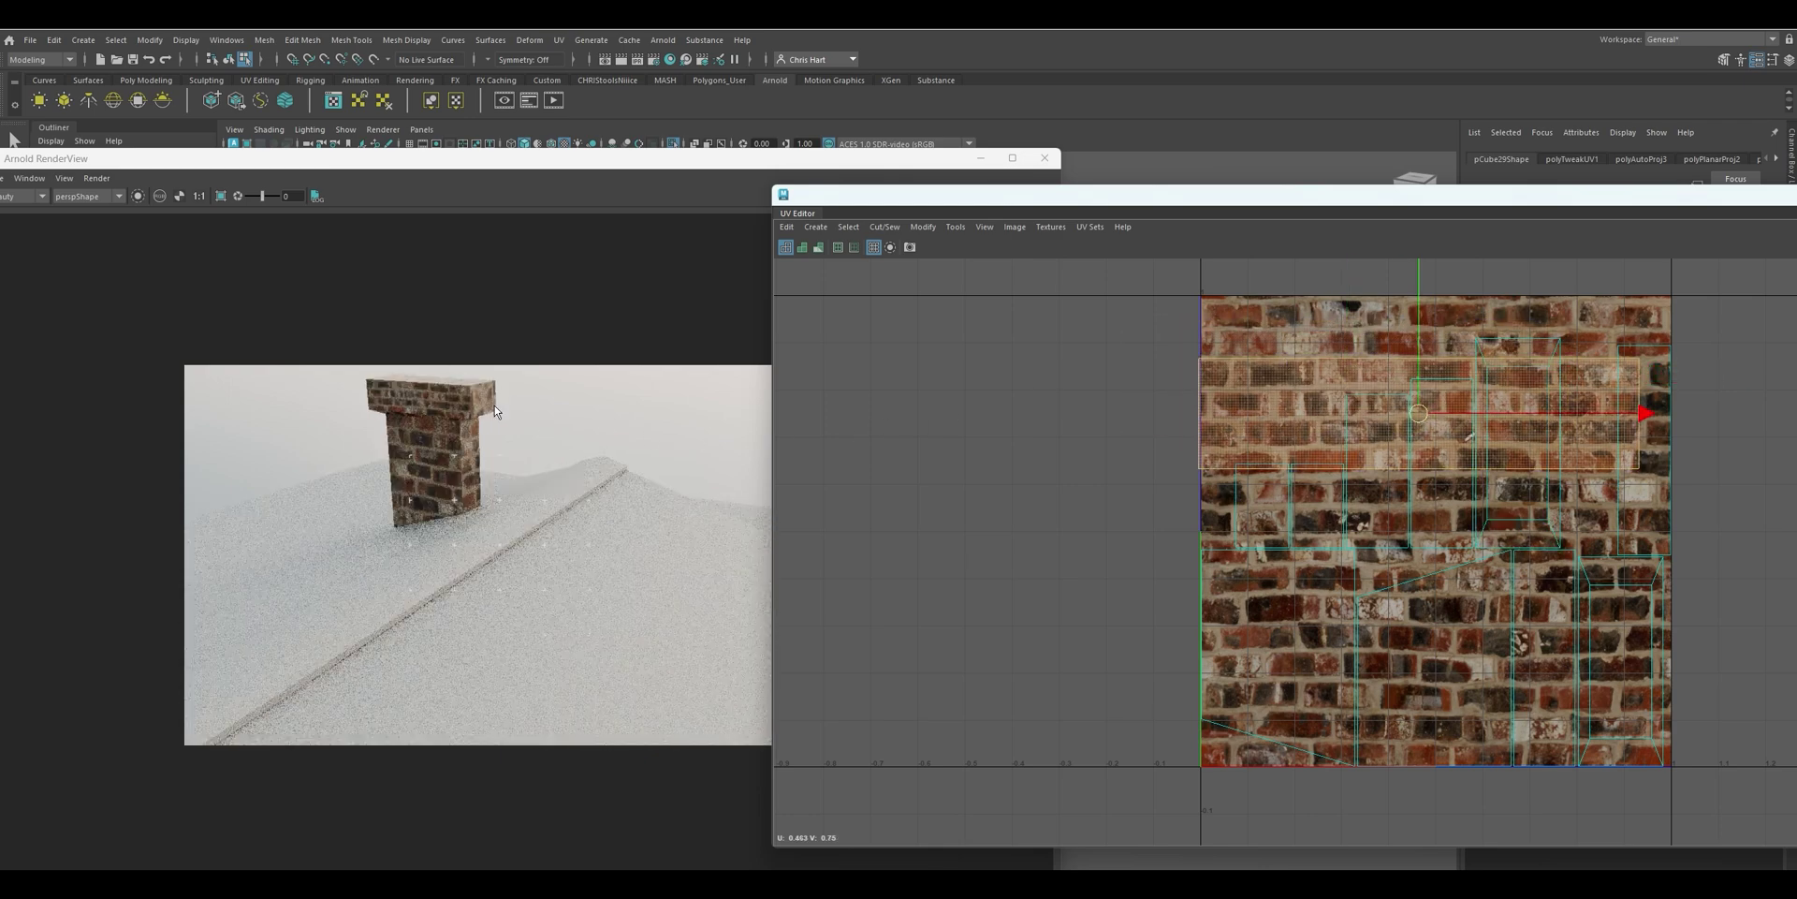
scroll(396, 393, up, 1)
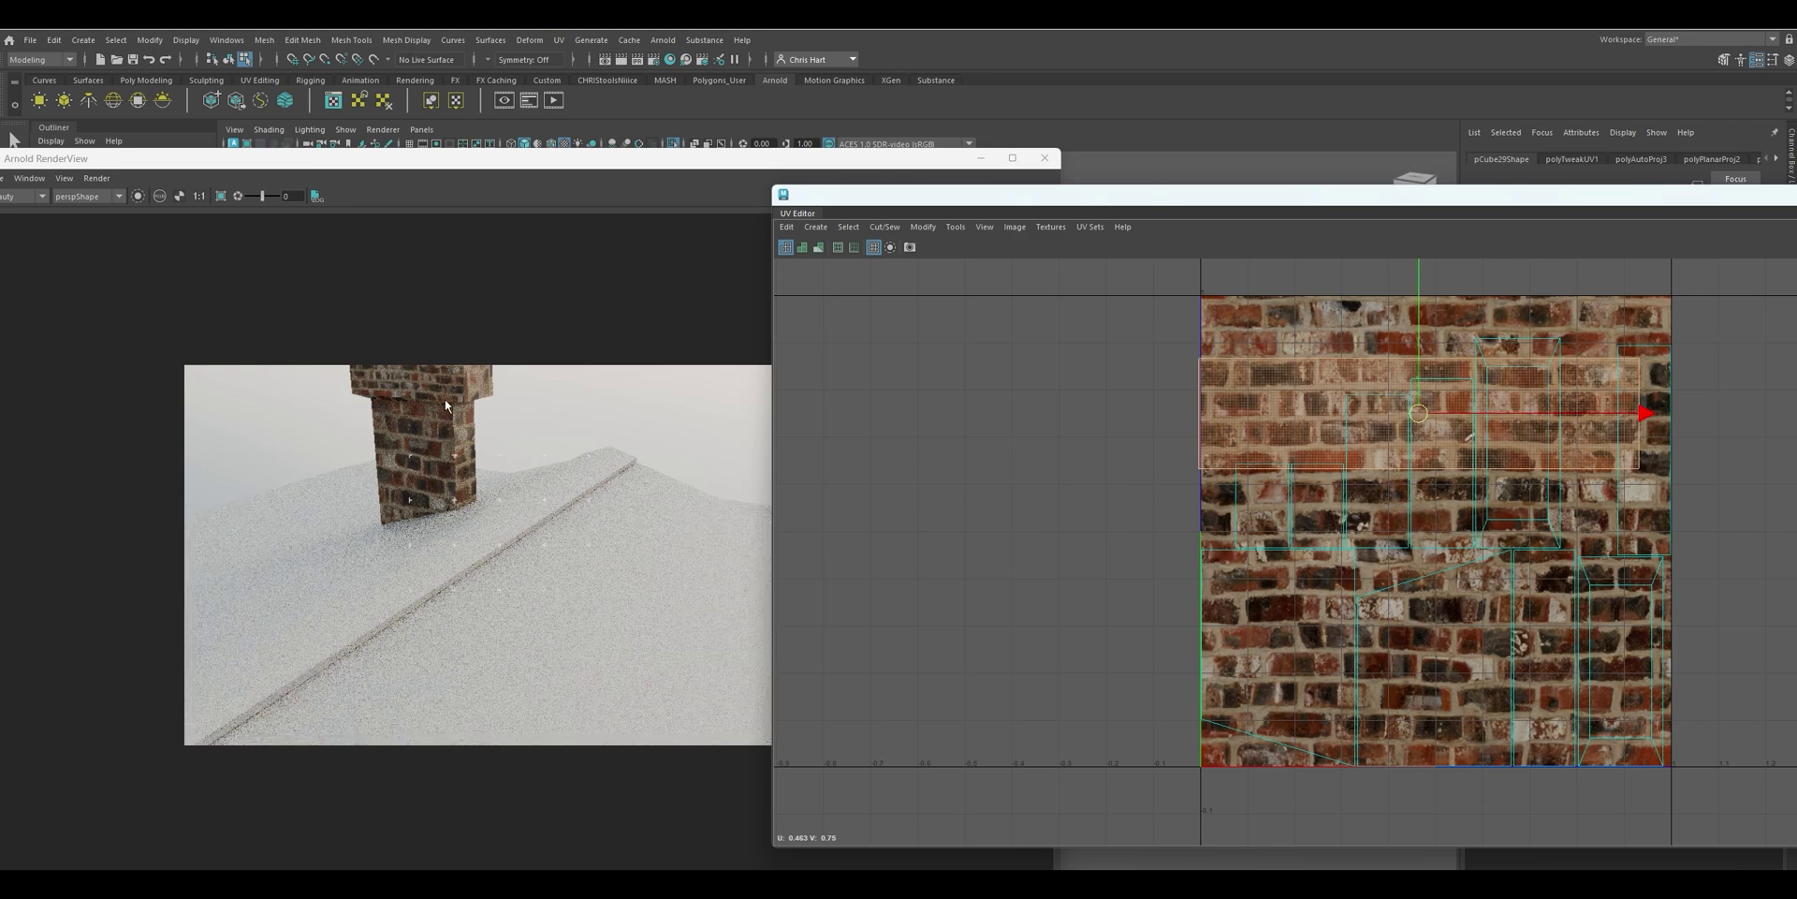
alt+drag(444, 401, 521, 506)
scroll(519, 537, up, 3)
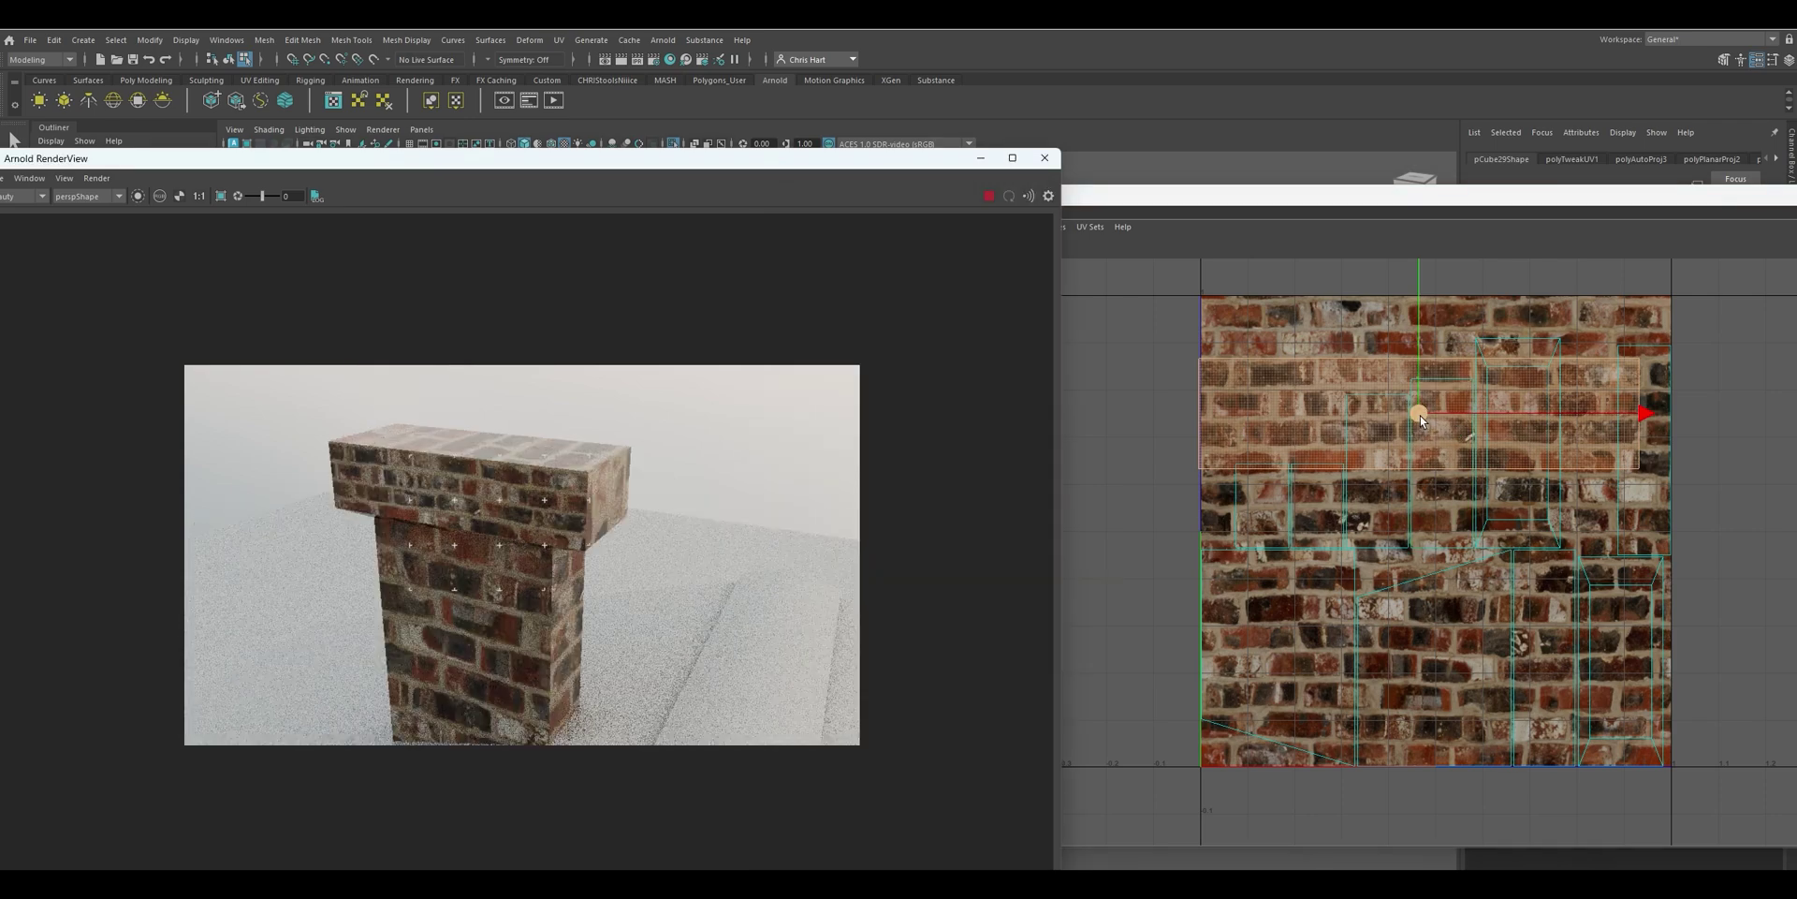
Scale the cap's front UV shell down by about a third and check the chimney's side in the render
key(r)
drag(1420, 414, 1349, 413)
click(657, 530)
alt+drag(658, 536, 571, 514)
click(572, 516)
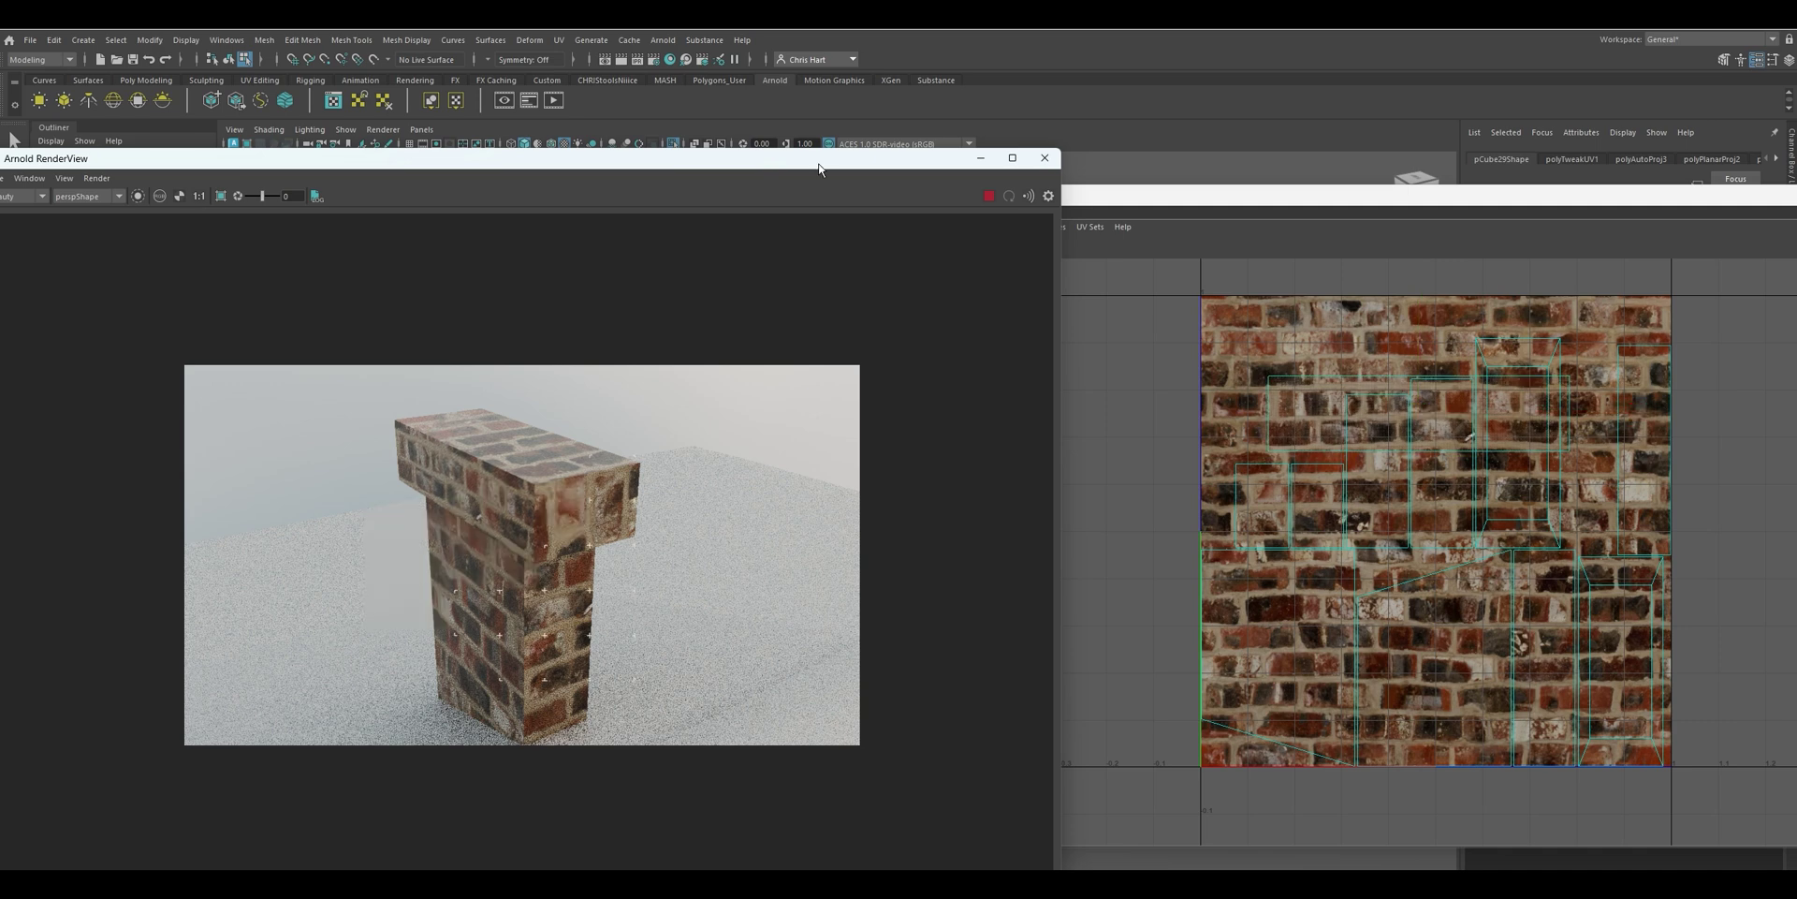
Select the short side face of the chimney cap and rotate its UV shell about a quarter turn to level the bricks
drag(819, 165, 742, 587)
alt+drag(670, 318, 481, 327)
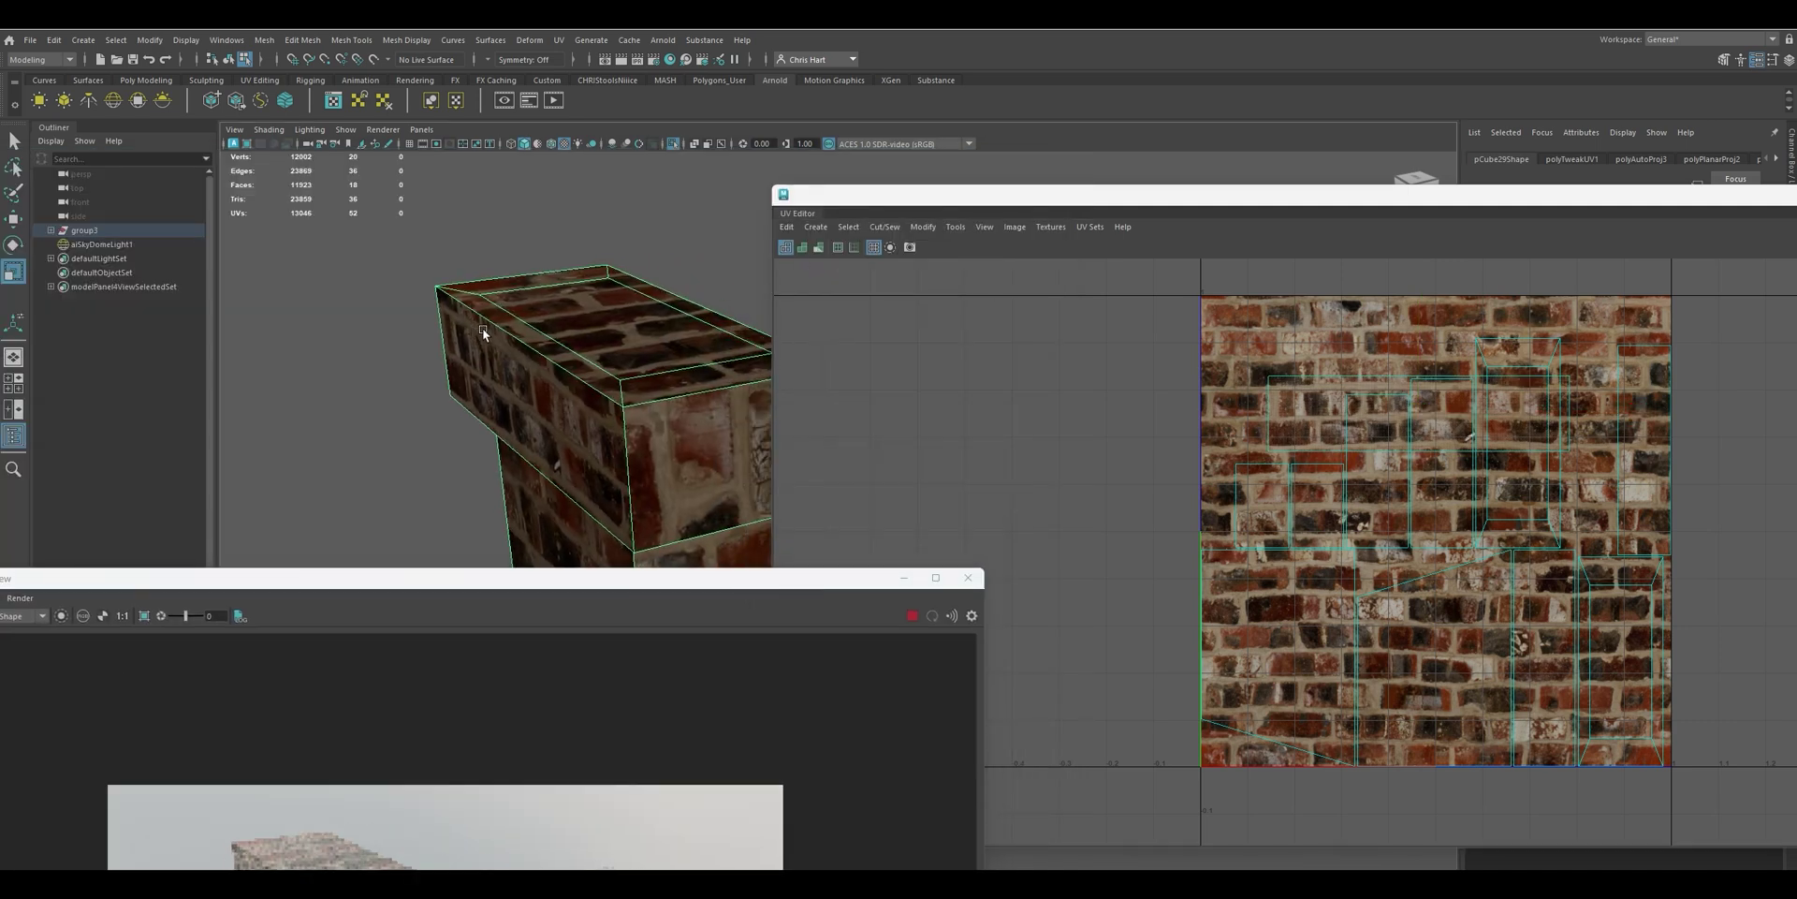
right_click(709, 456)
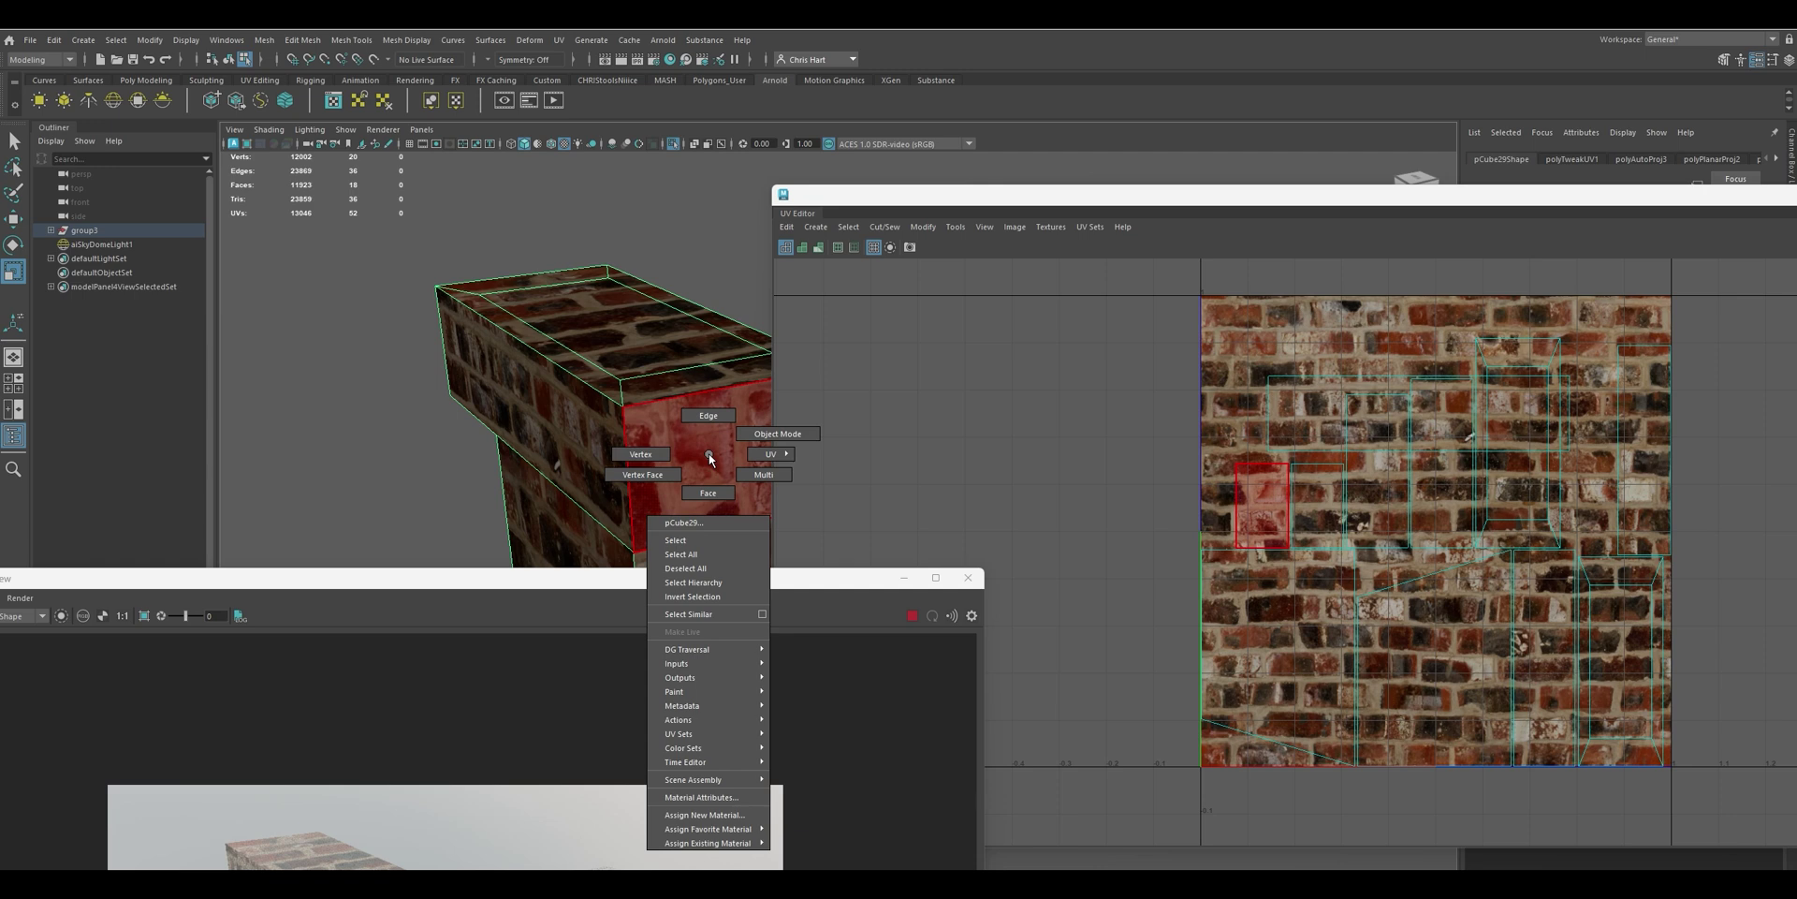
right_drag(746, 456, 774, 494)
click(719, 457)
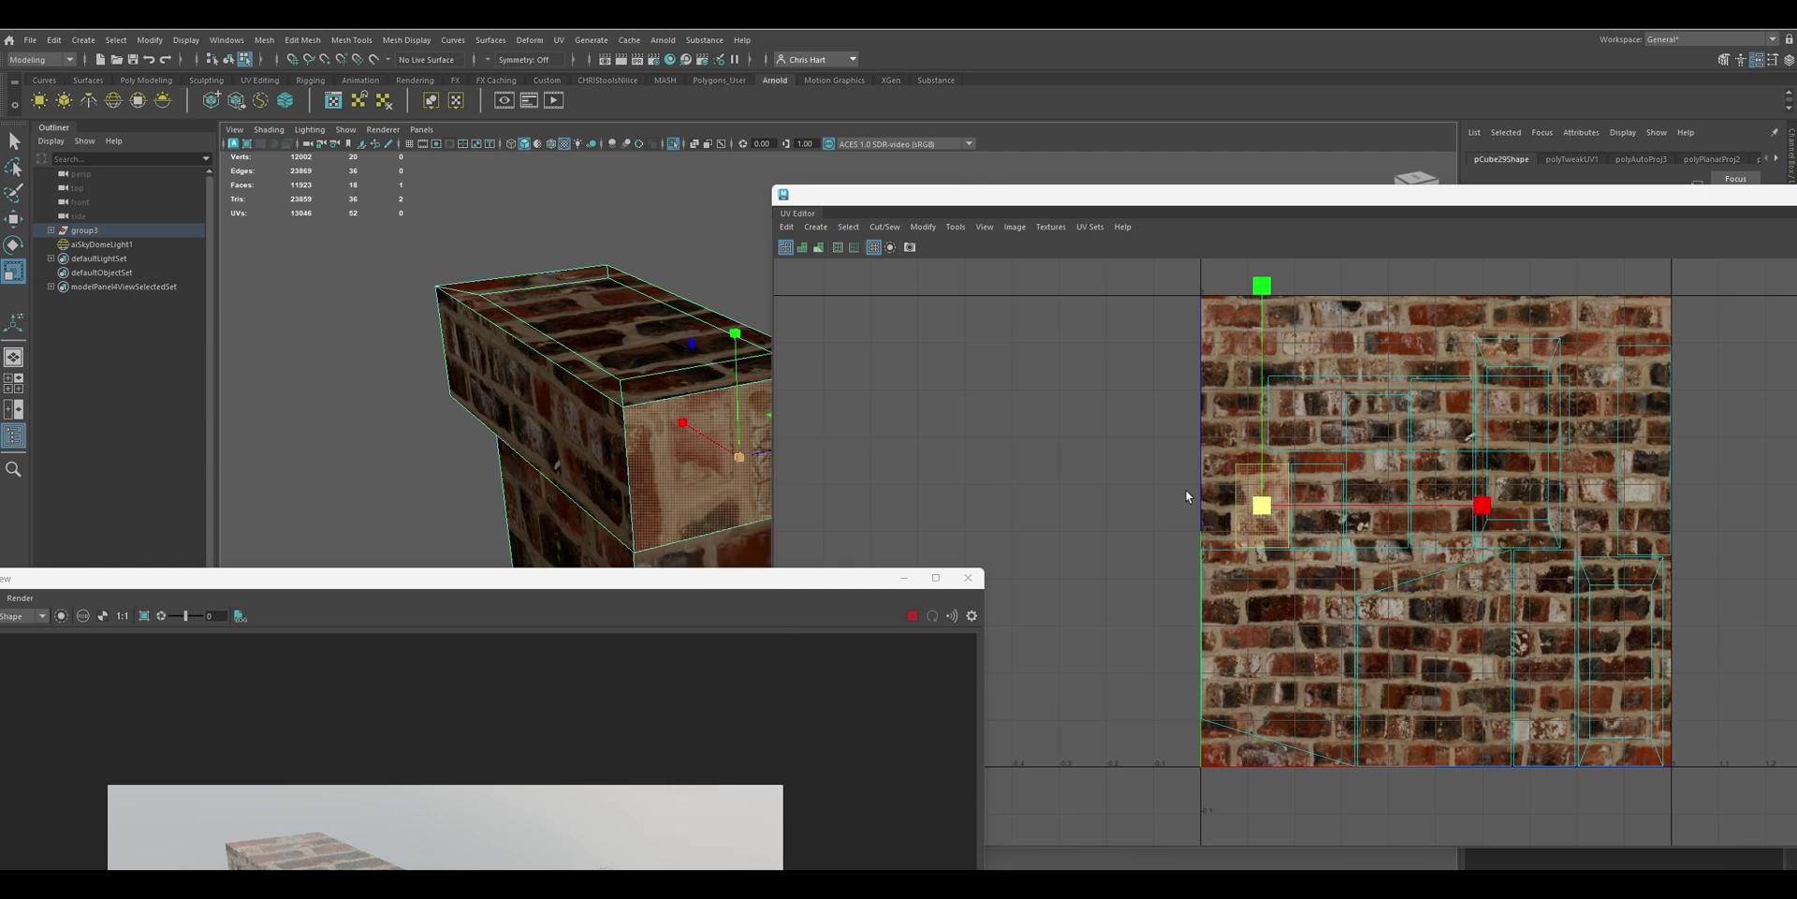
key(e)
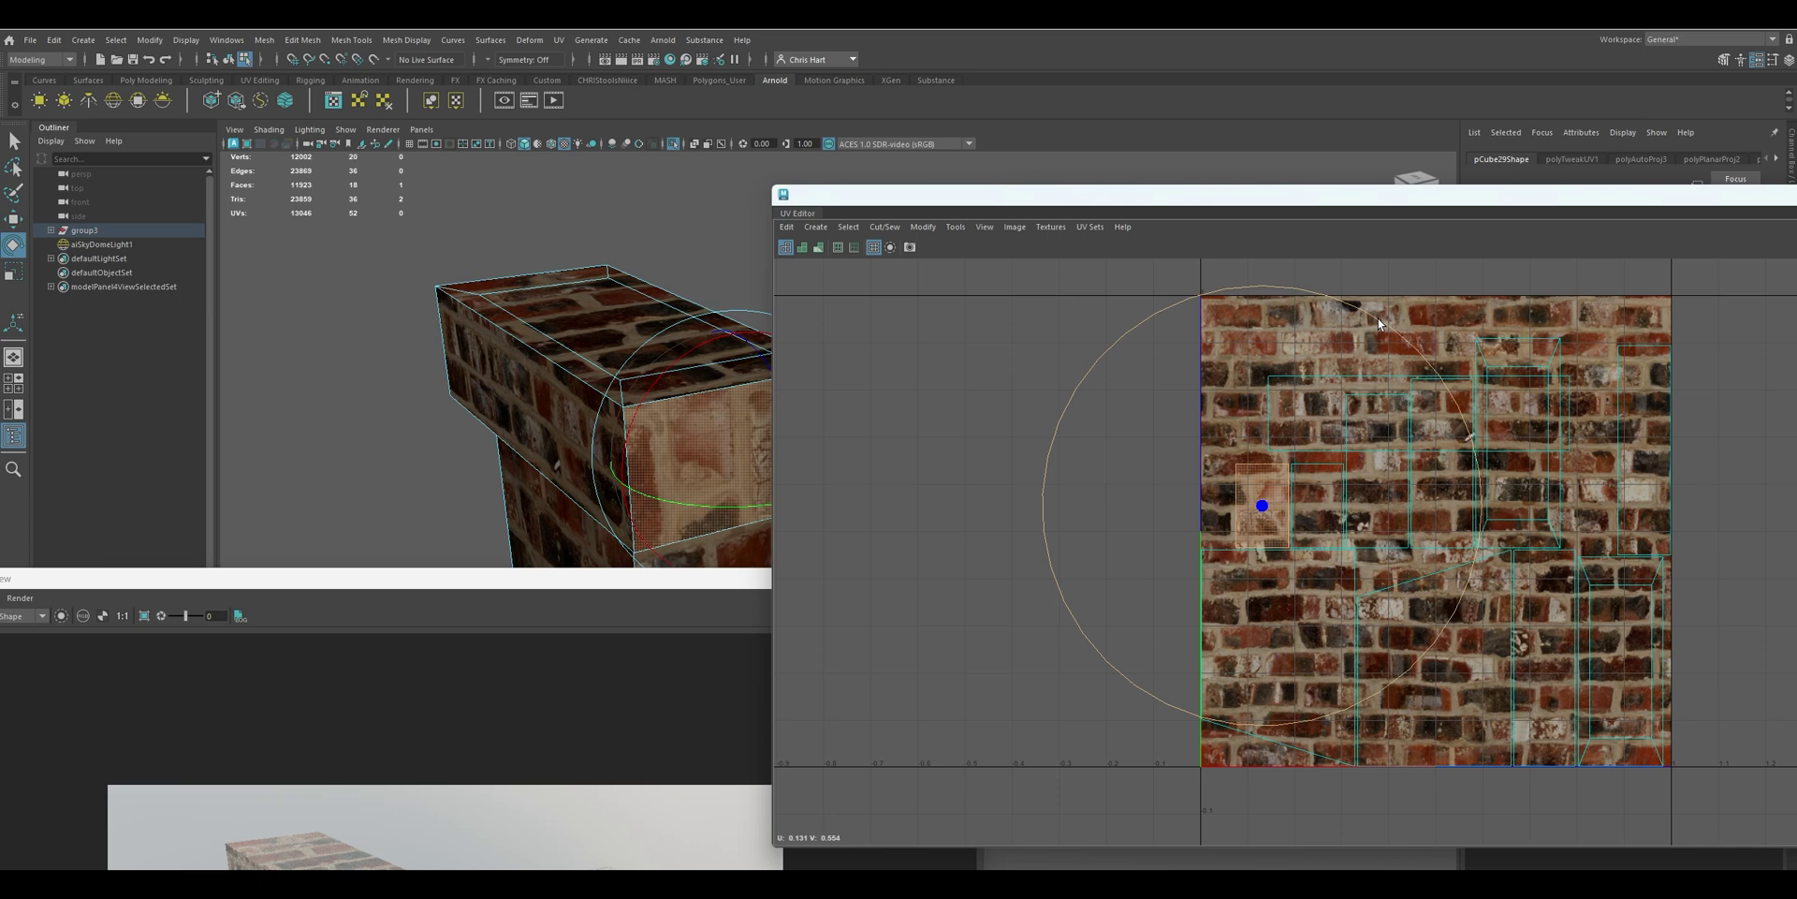
drag(1379, 323, 1516, 640)
click(423, 487)
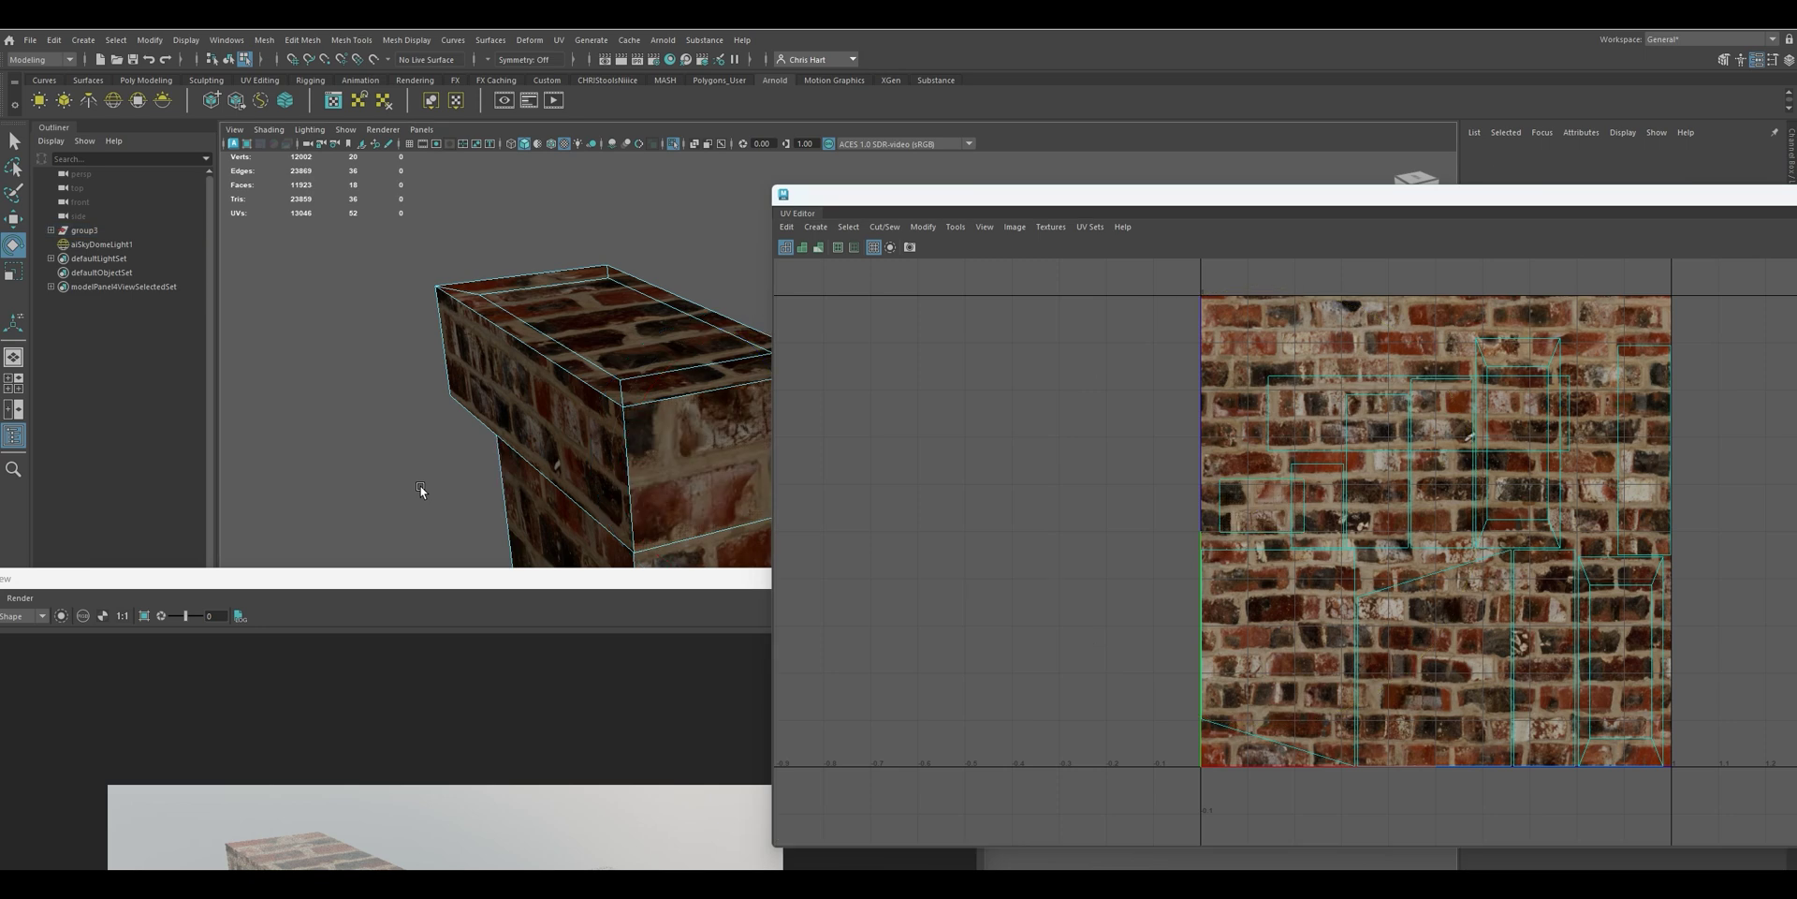
Inspect the chimney from another side, select one more cap face, and select all the chimney's faces with UV scaling active
alt+drag(423, 486, 616, 283)
click(617, 283)
alt+drag(465, 414, 534, 421)
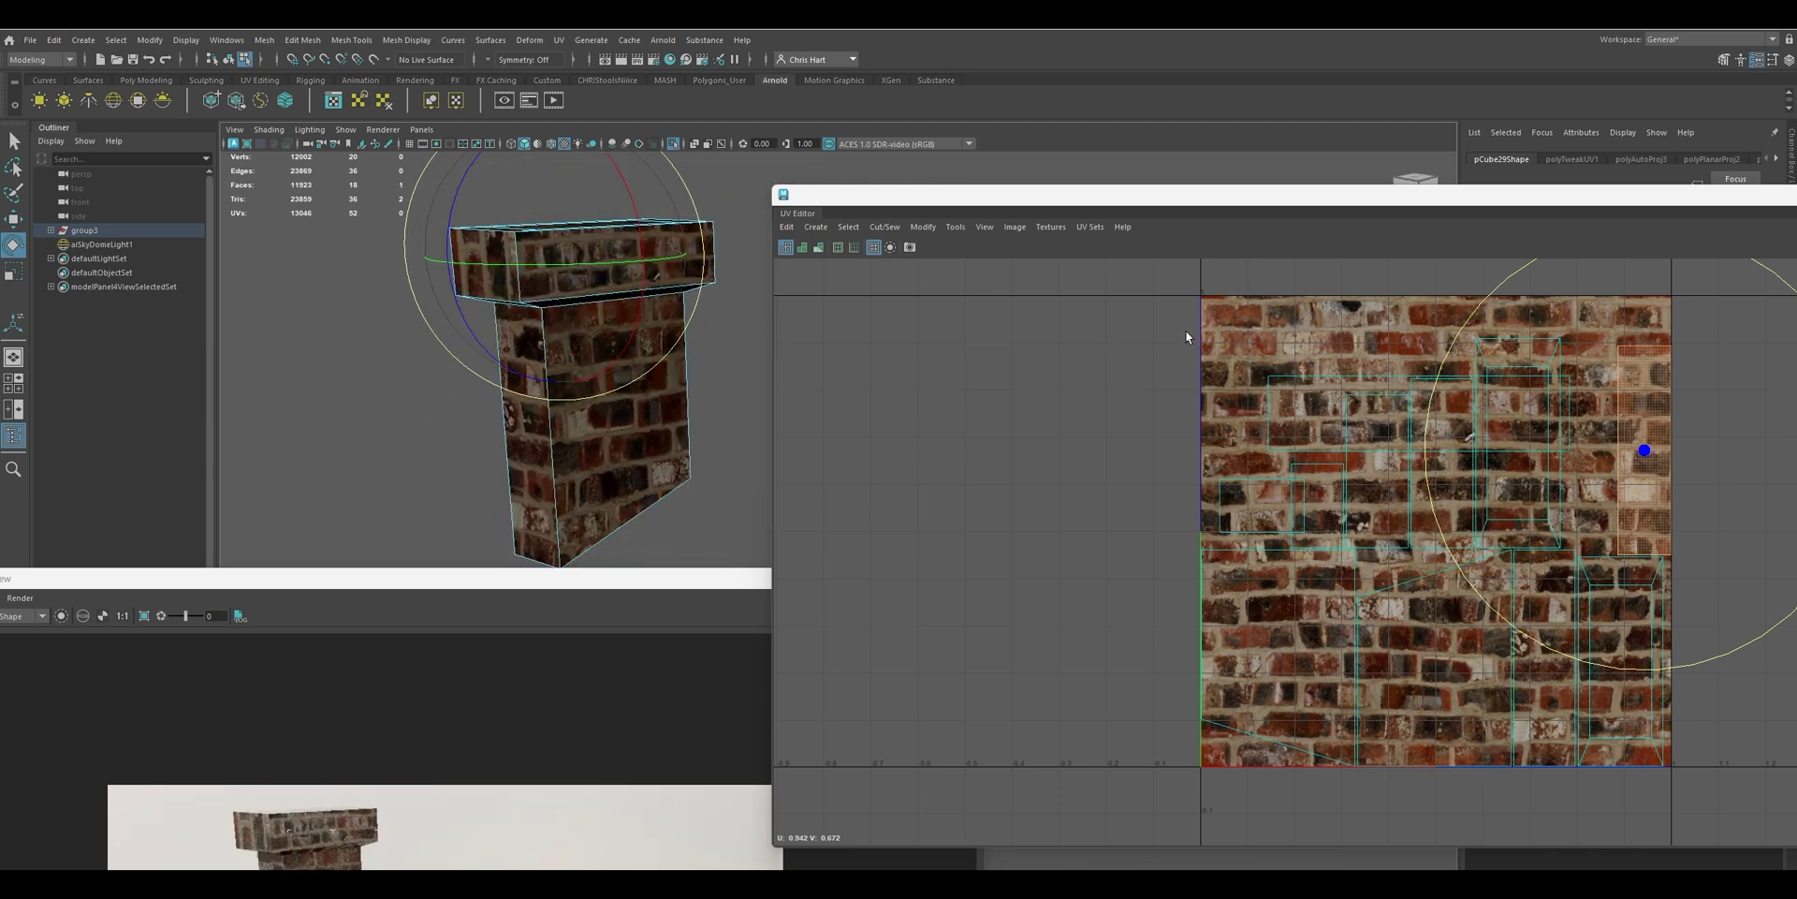
click(1625, 733)
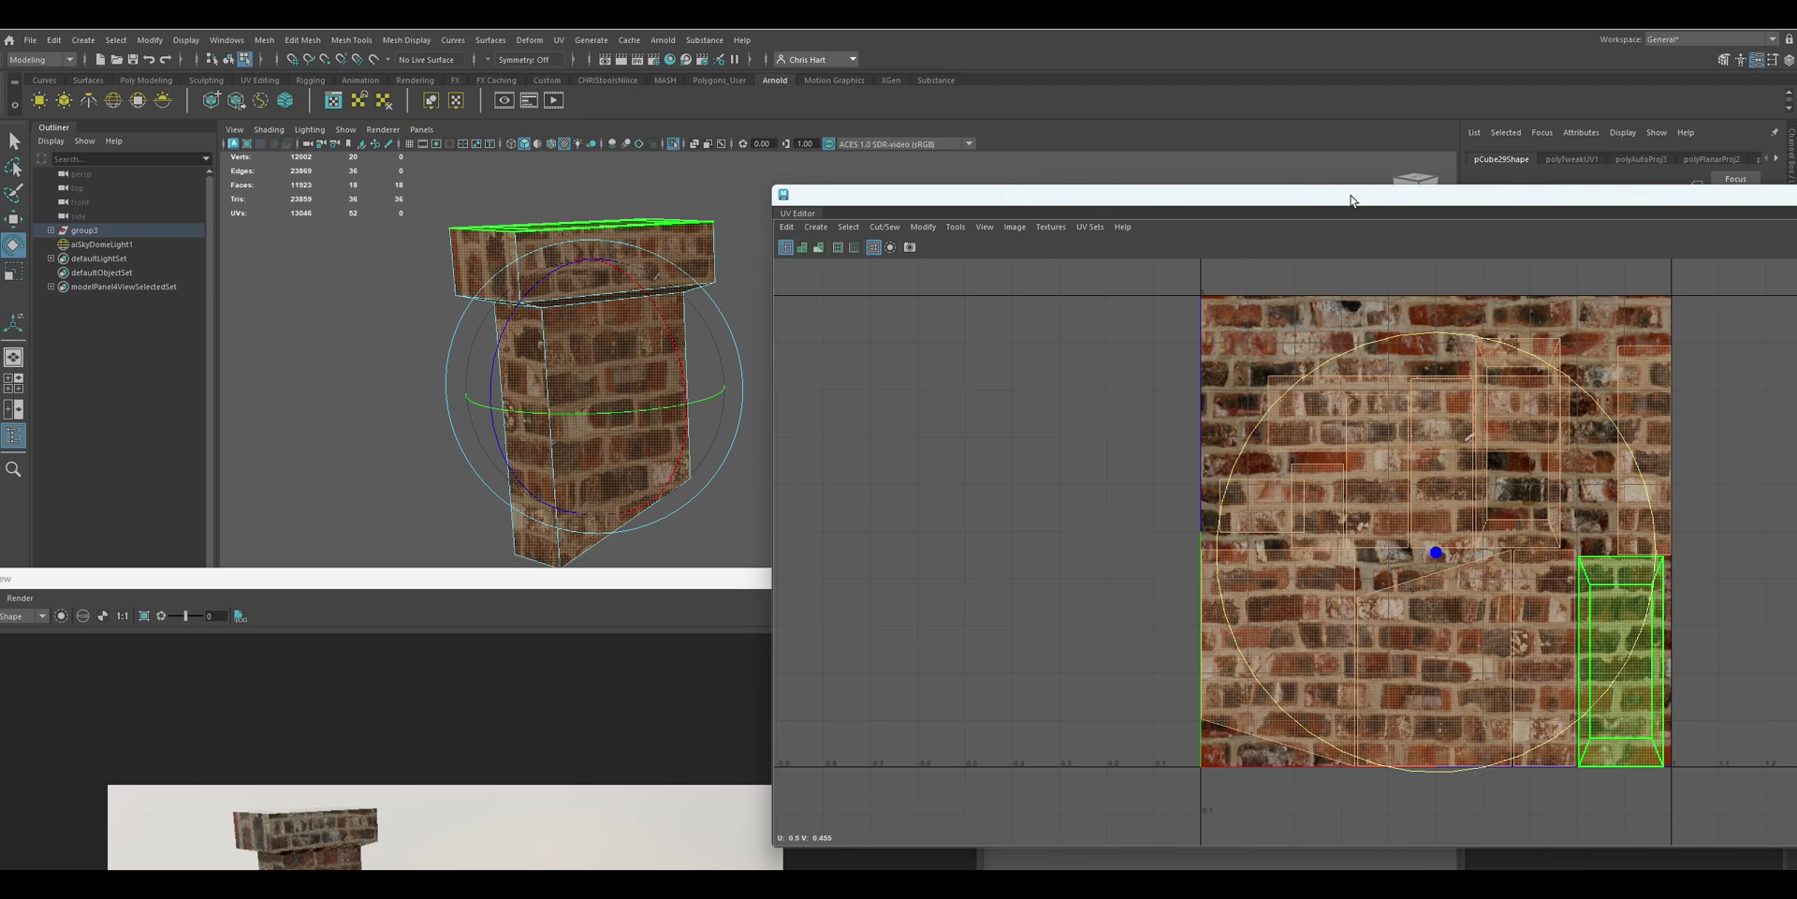
drag(1351, 200, 1067, 208)
key(r)
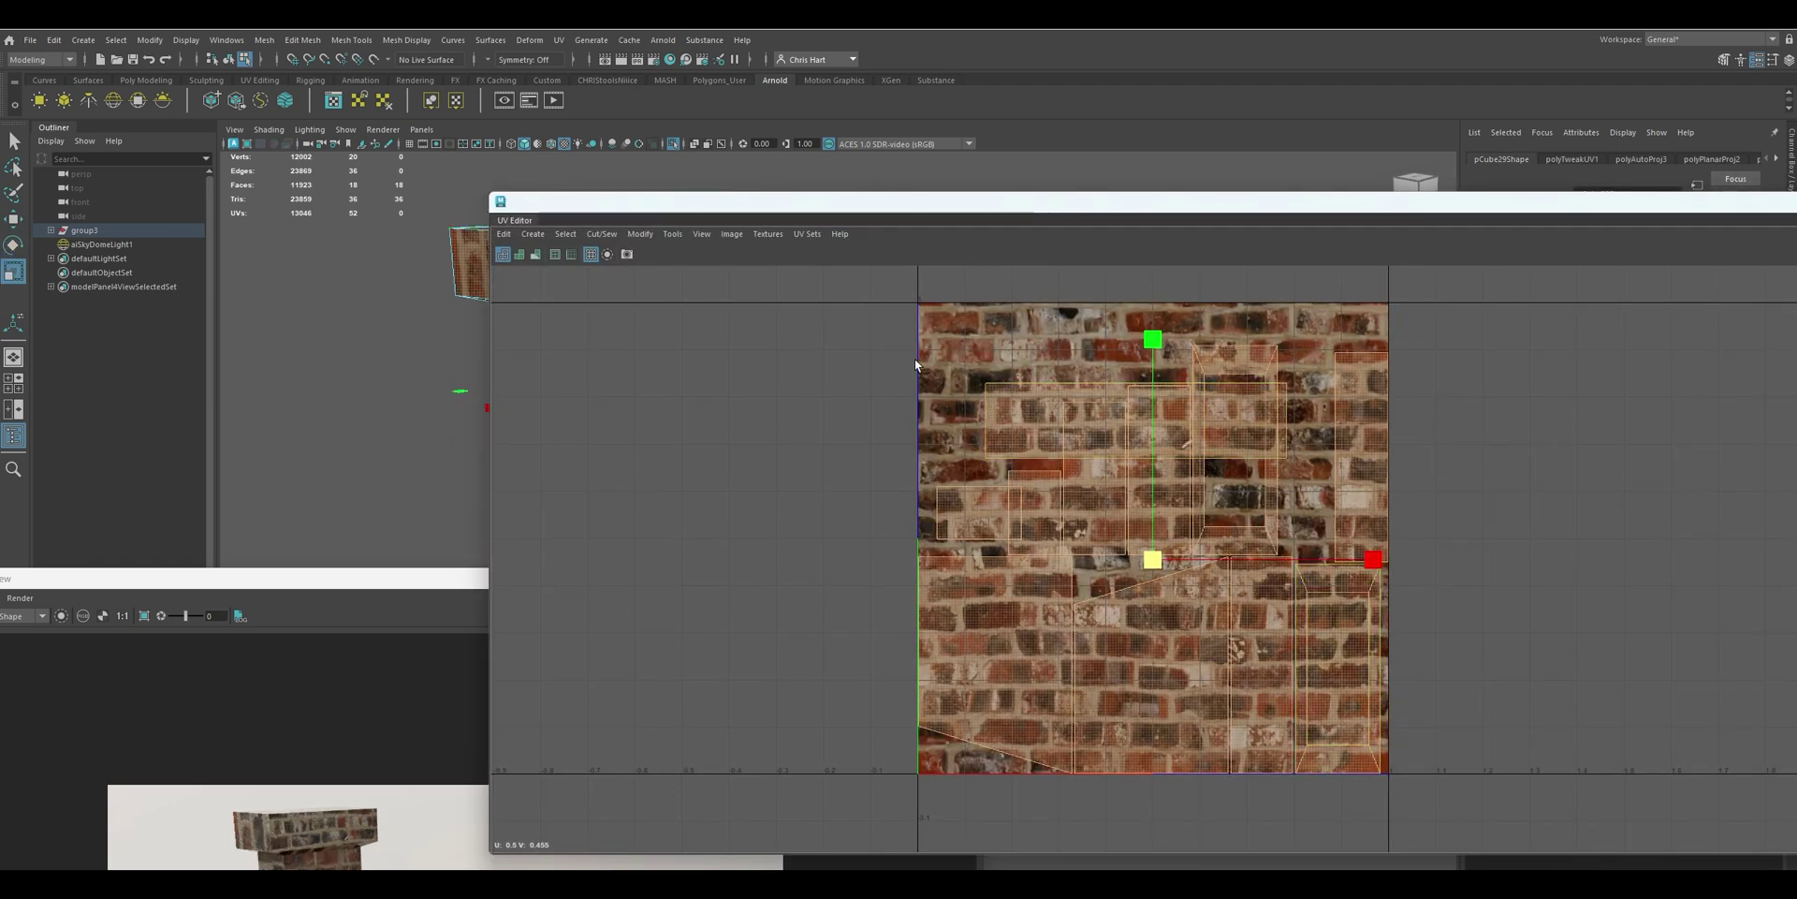
click(932, 577)
Clear the view, select the whole chimney and open the 2D placement settings of its brick colour texture
drag(1201, 208, 1042, 488)
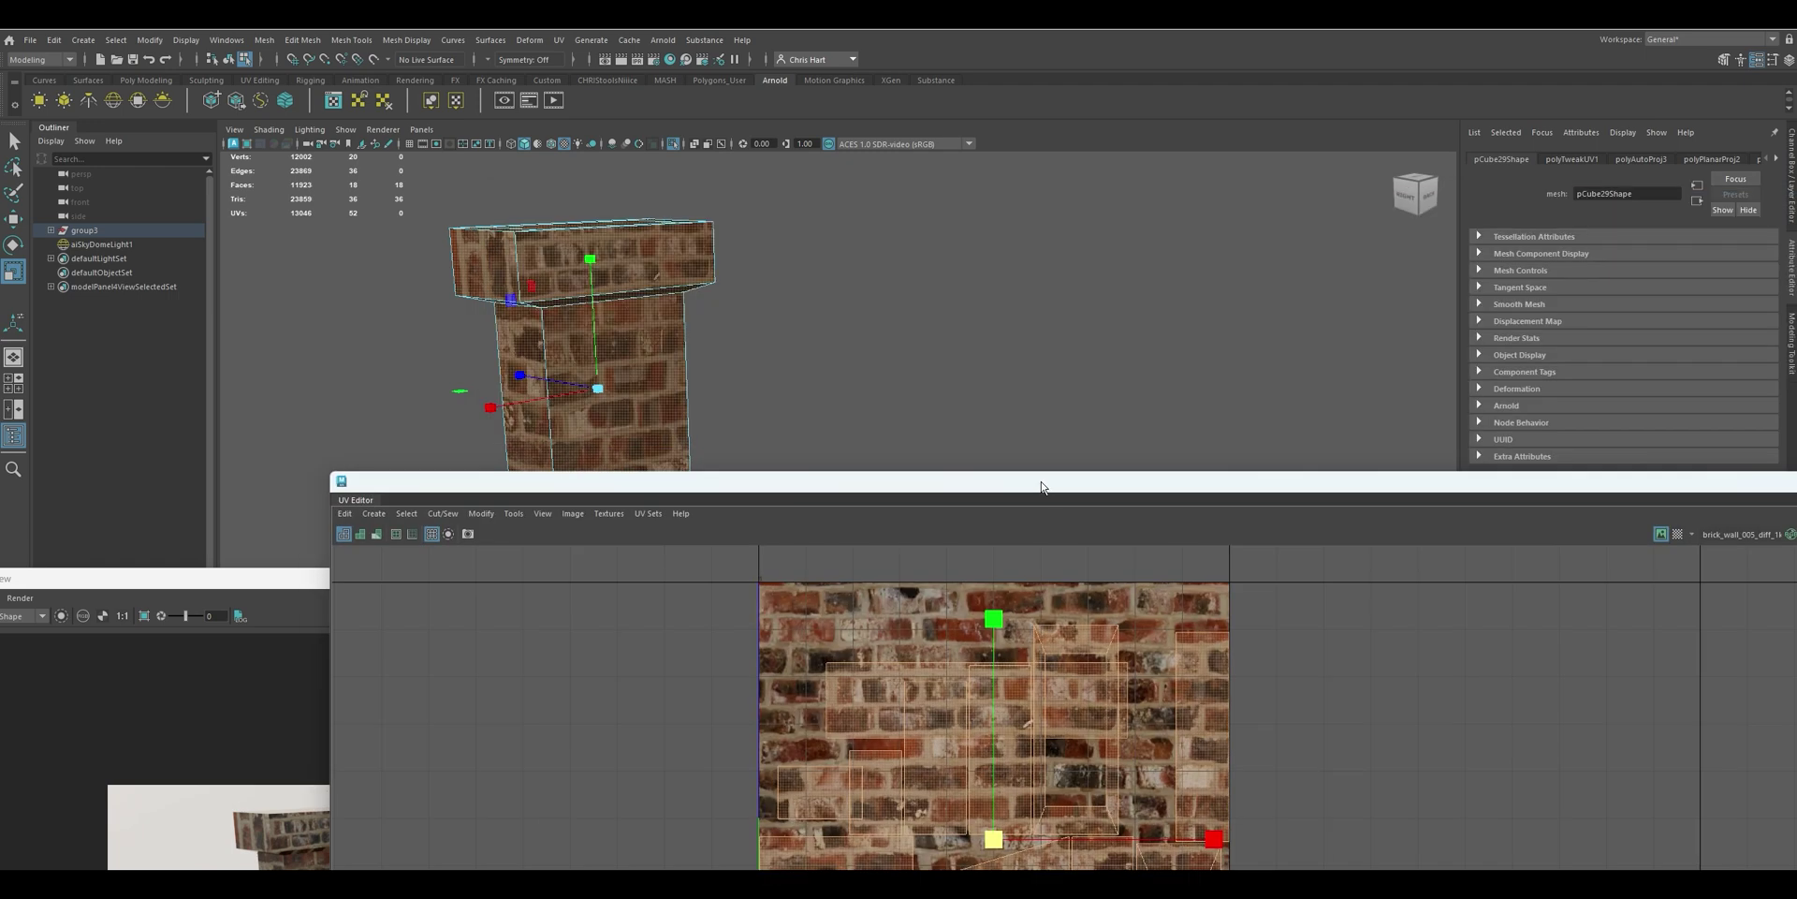
click(699, 323)
right_click(637, 273)
right_drag(638, 273, 706, 255)
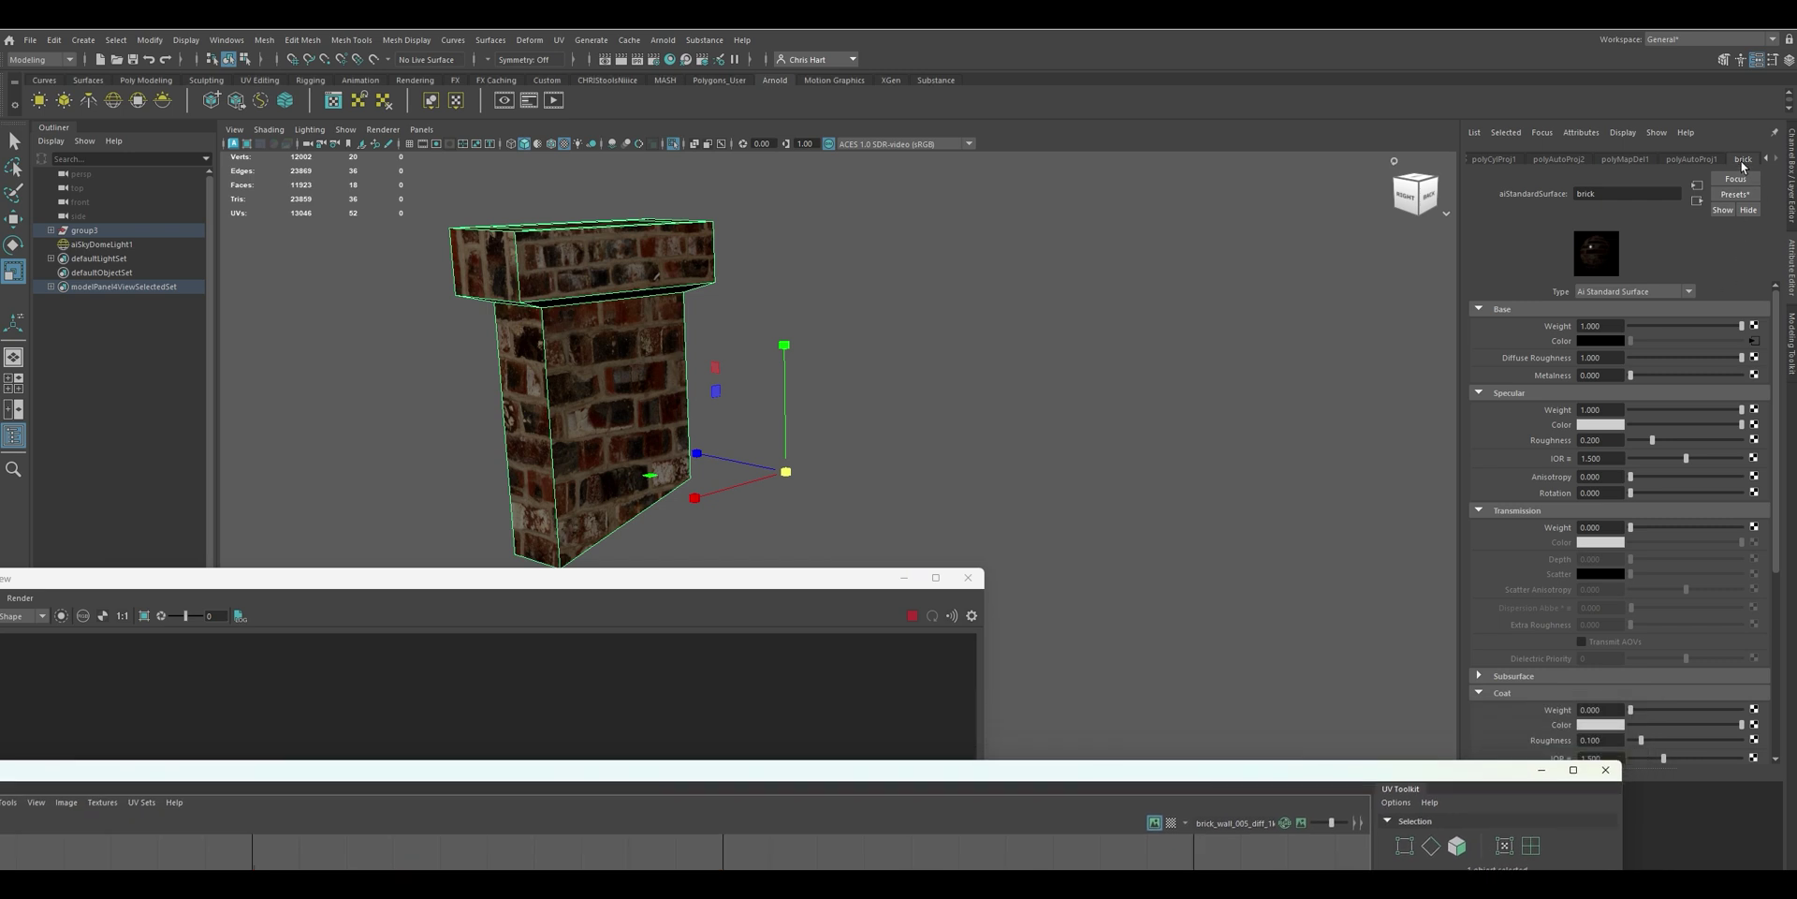
click(1753, 343)
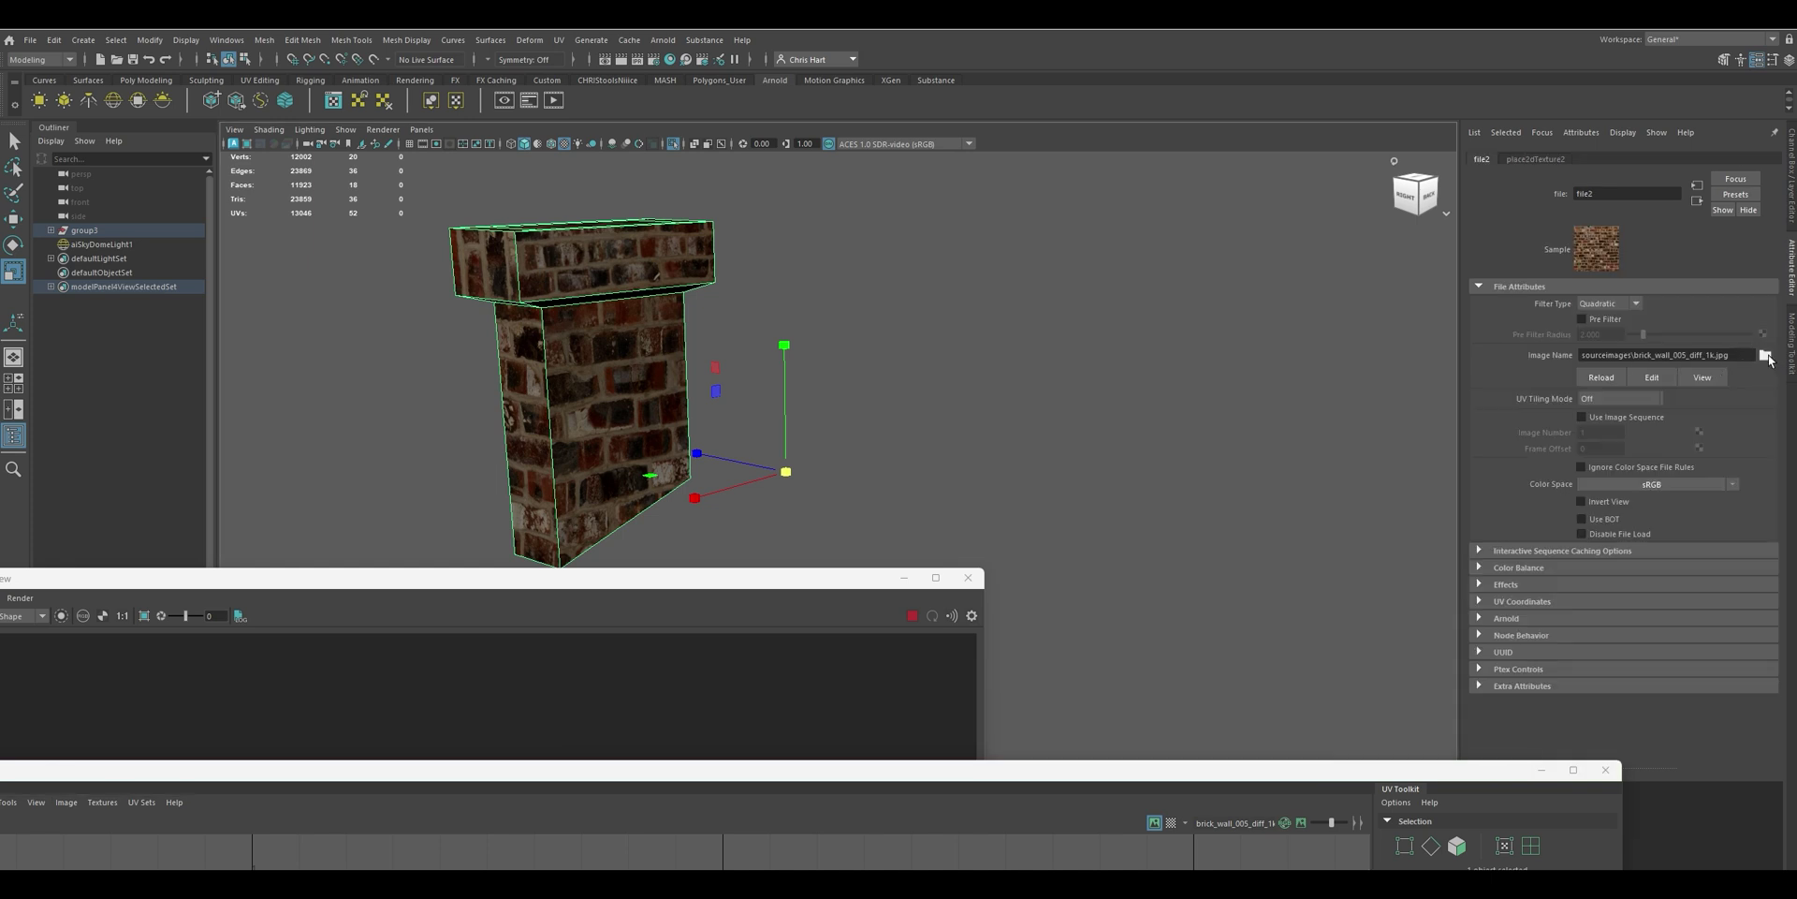
click(1765, 355)
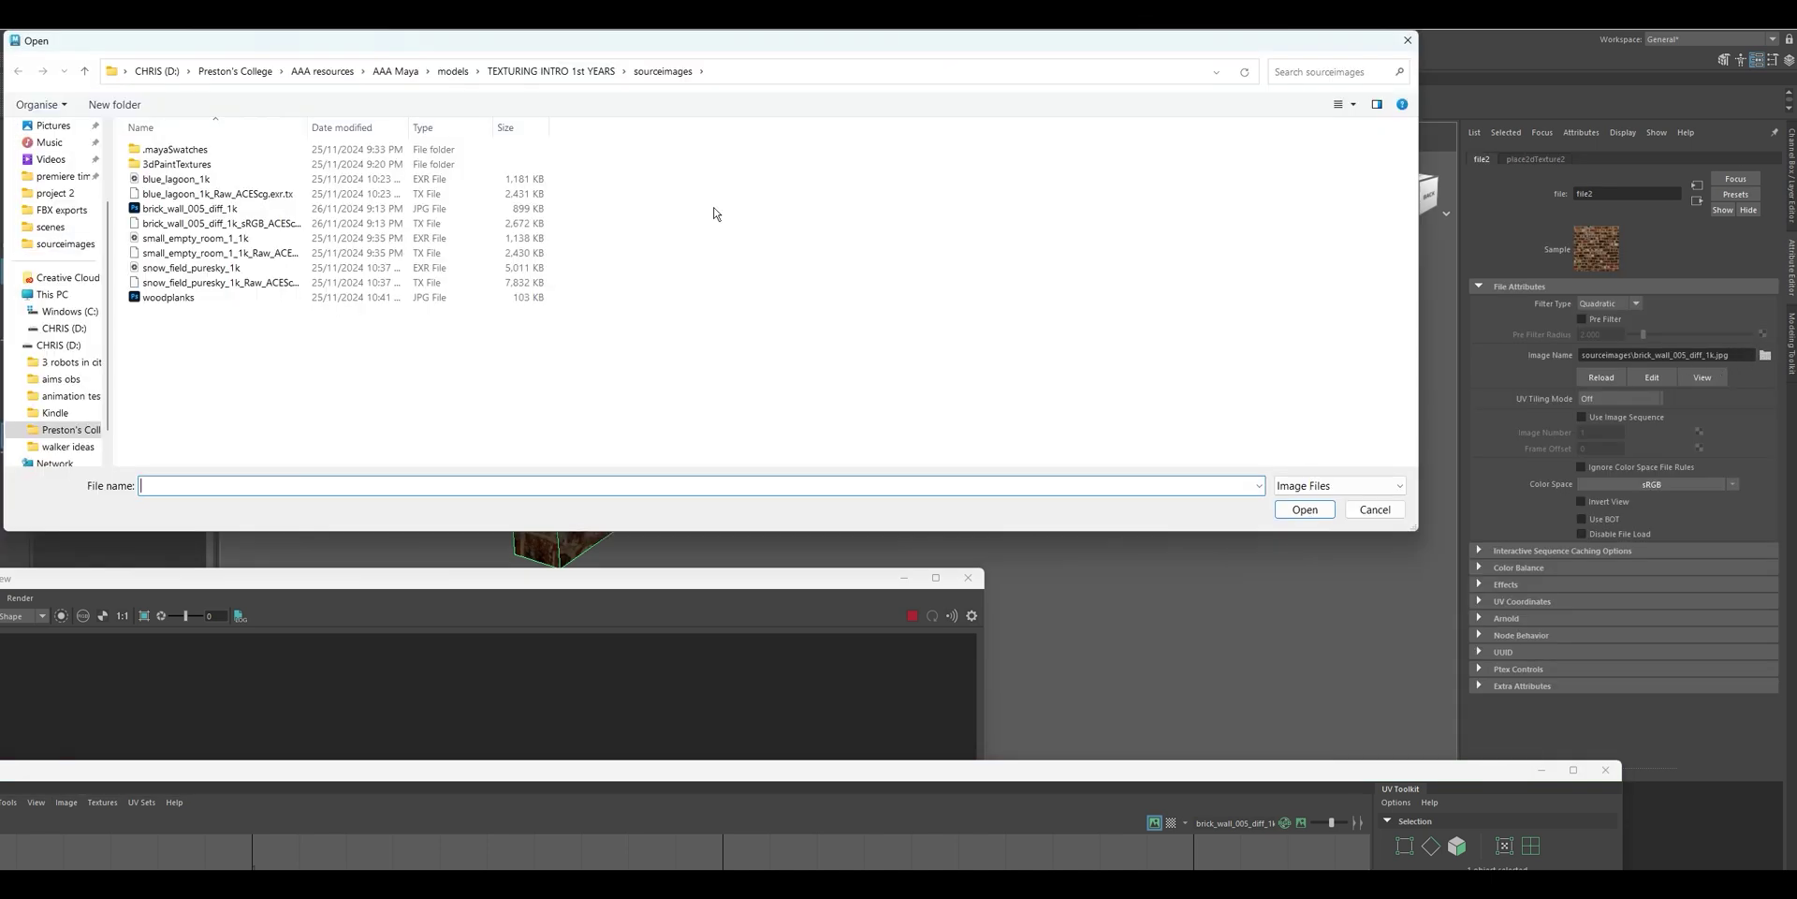
click(1408, 49)
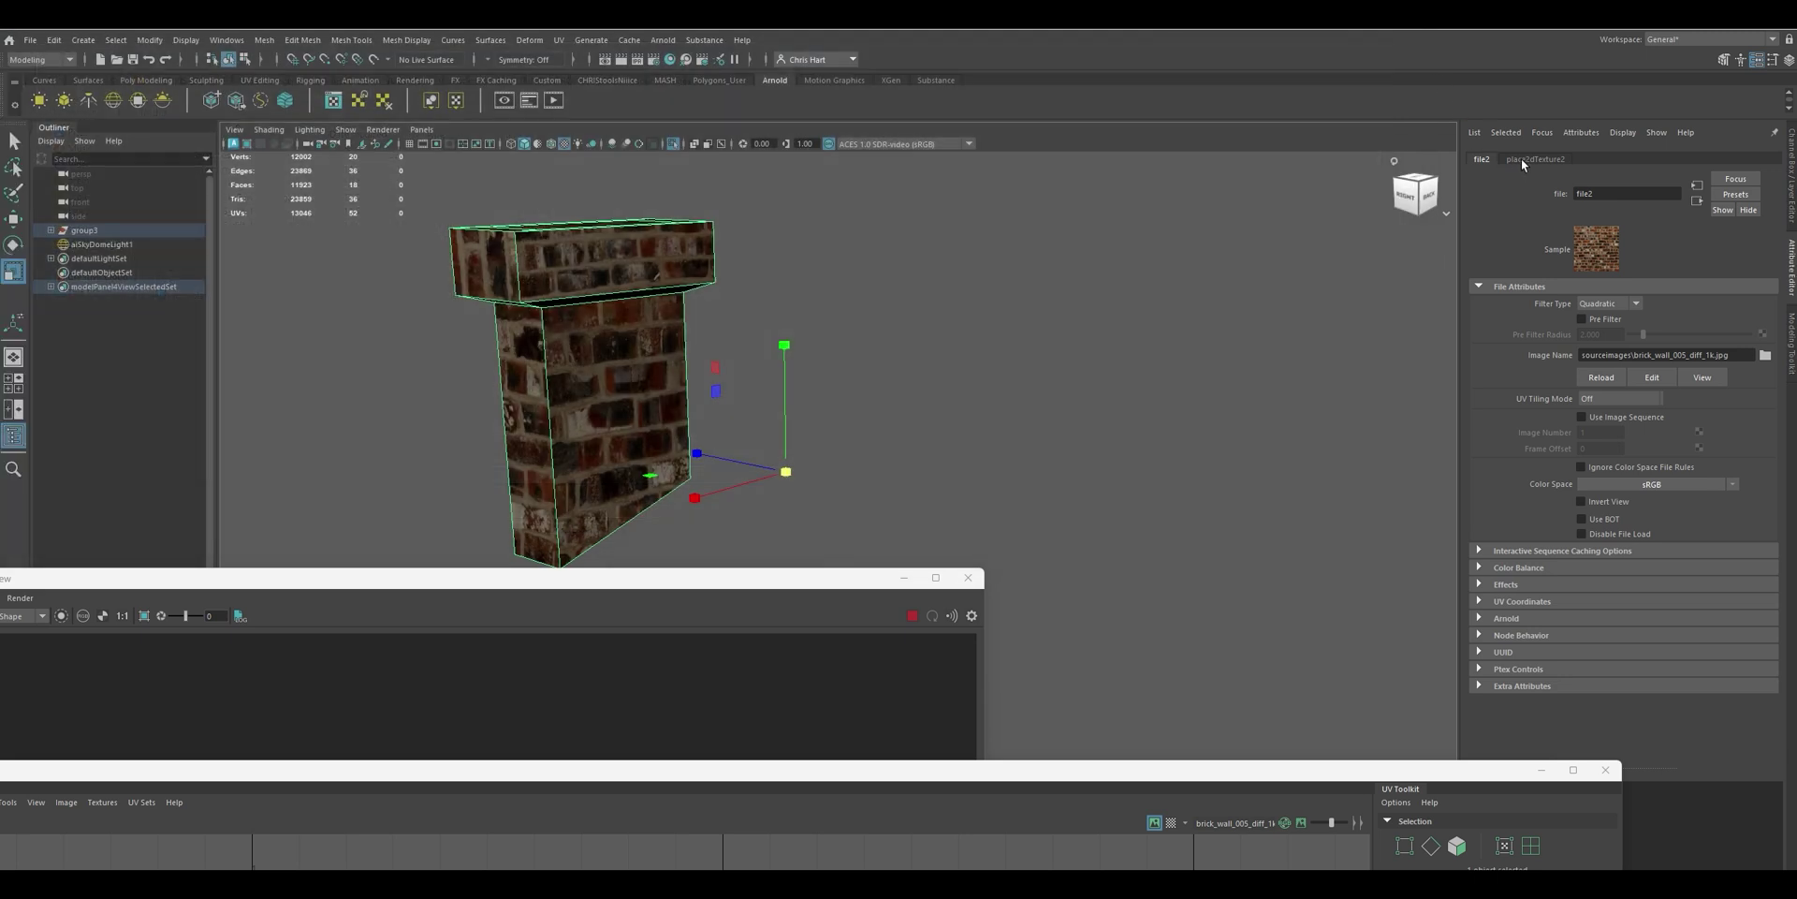
click(1520, 159)
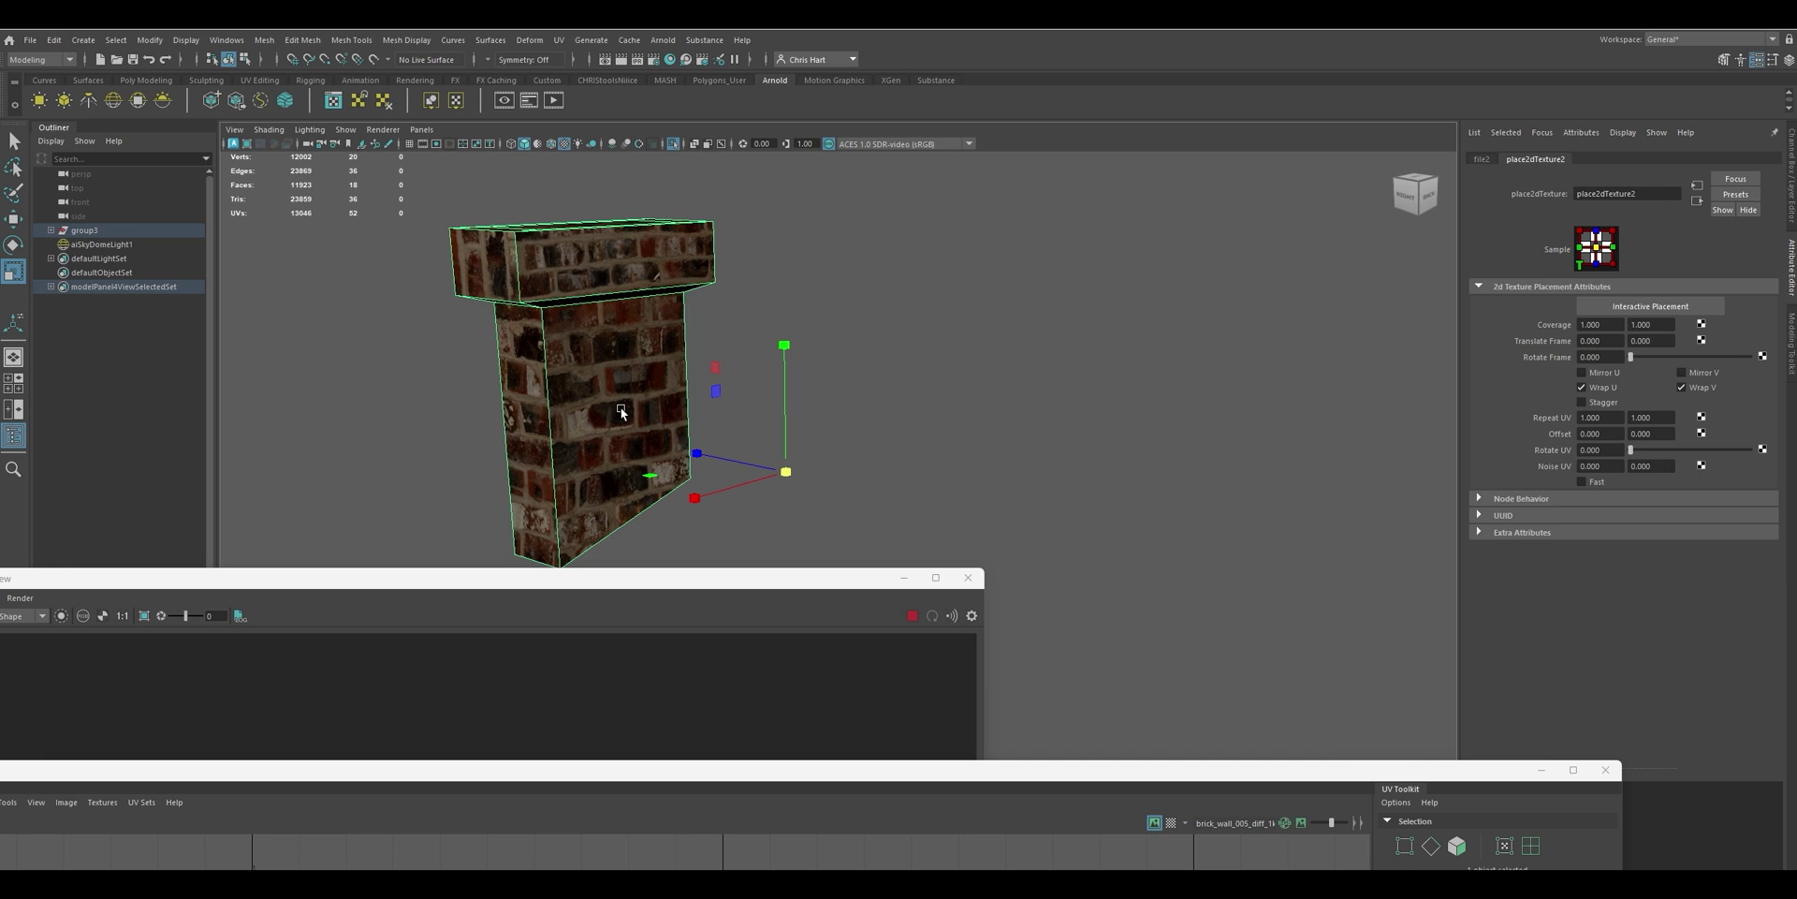
Set the brick texture's UV repeat to 5 in both directions and inspect the chimney wall up close
click(1601, 417)
text(5)
key(Tab)
text(5)
key(Tab)
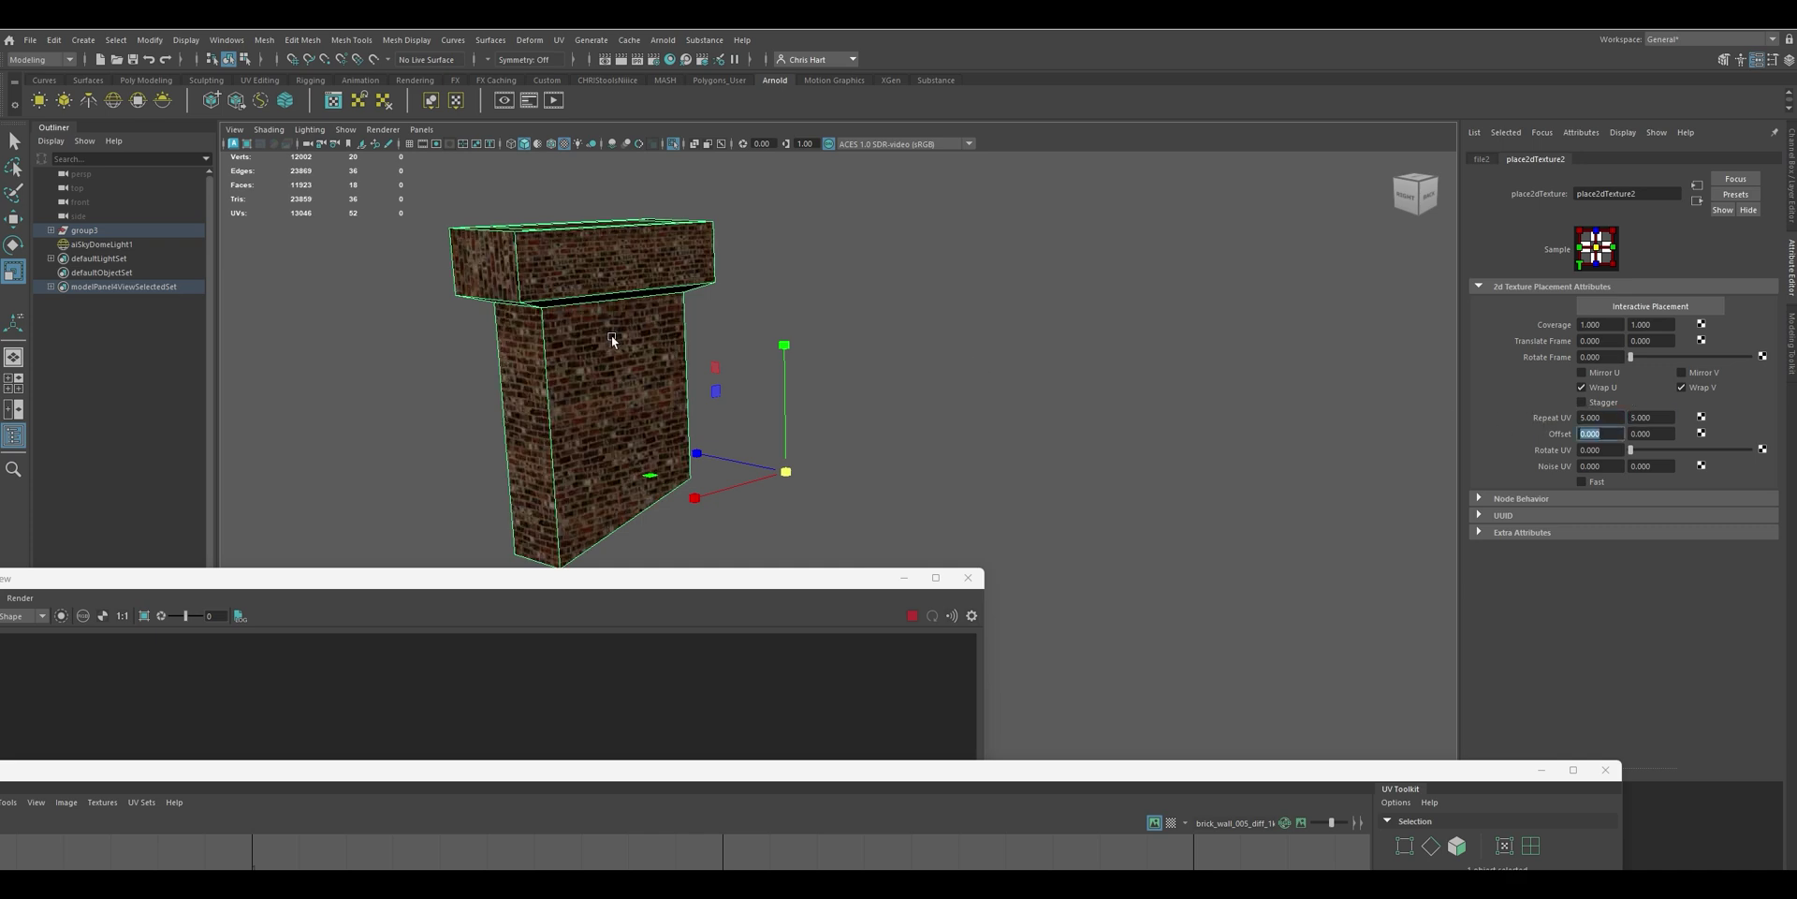
scroll(611, 335, up, 5)
alt+drag(610, 328, 1217, 337)
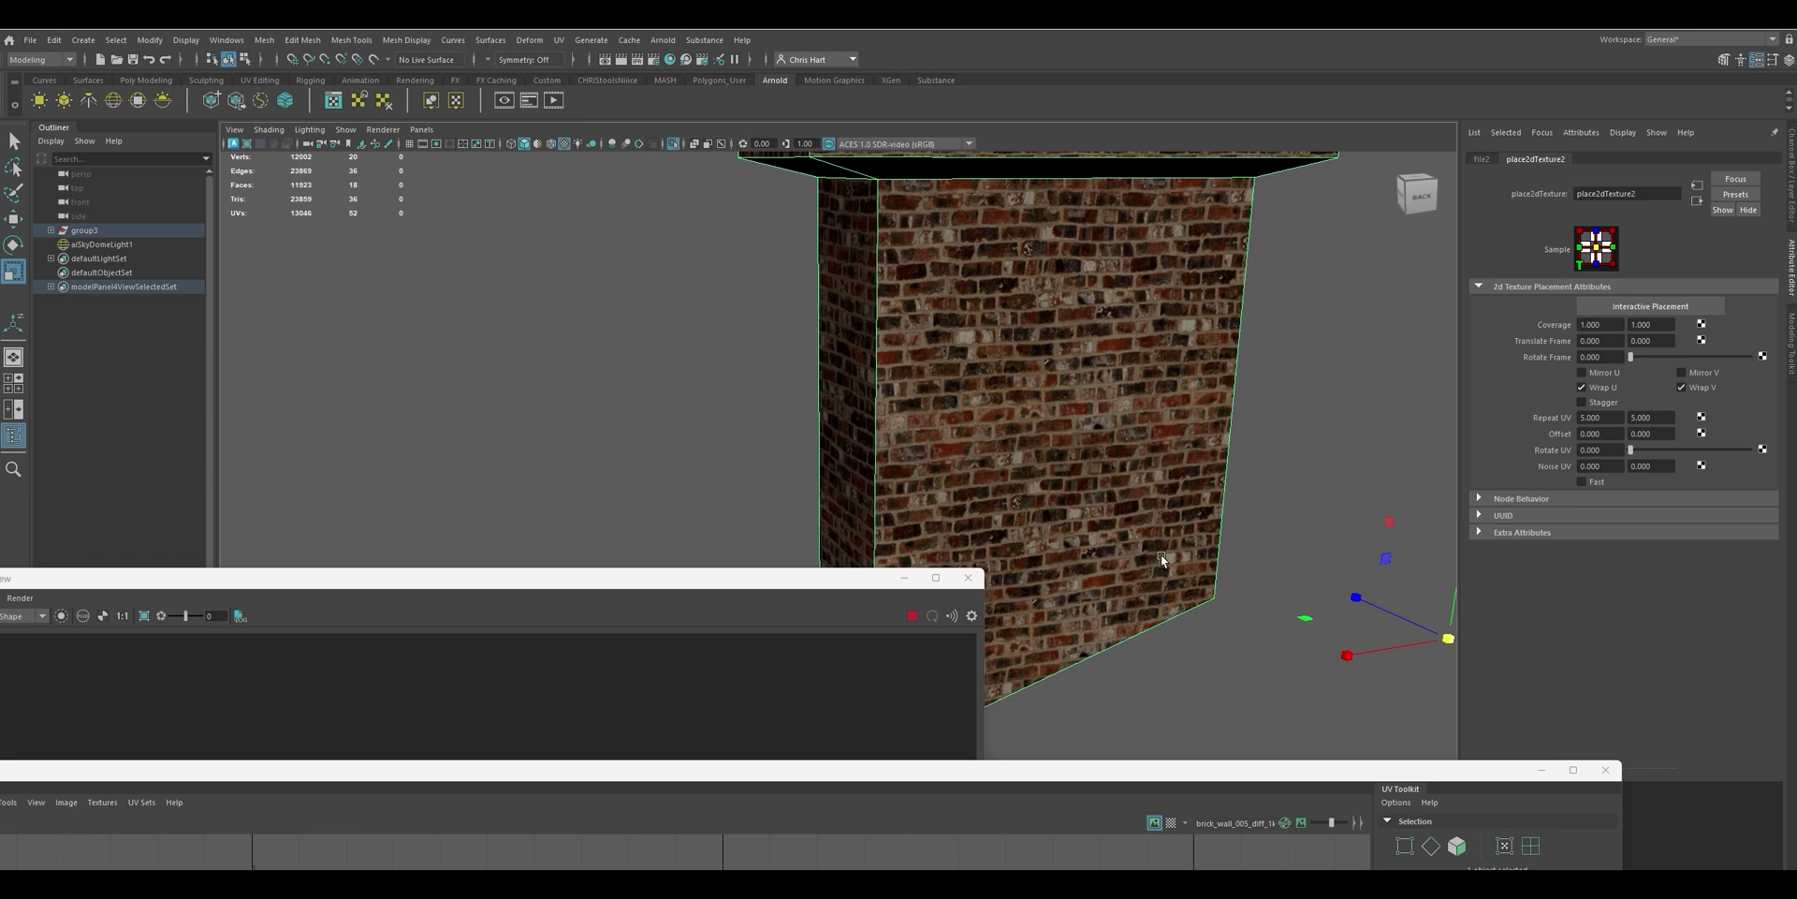
Raise the brick texture's UV repeat to 10 in both directions and check the pattern on the chimney
drag(1603, 418, 1509, 422)
text(10)
key(Tab)
text(10)
key(Tab)
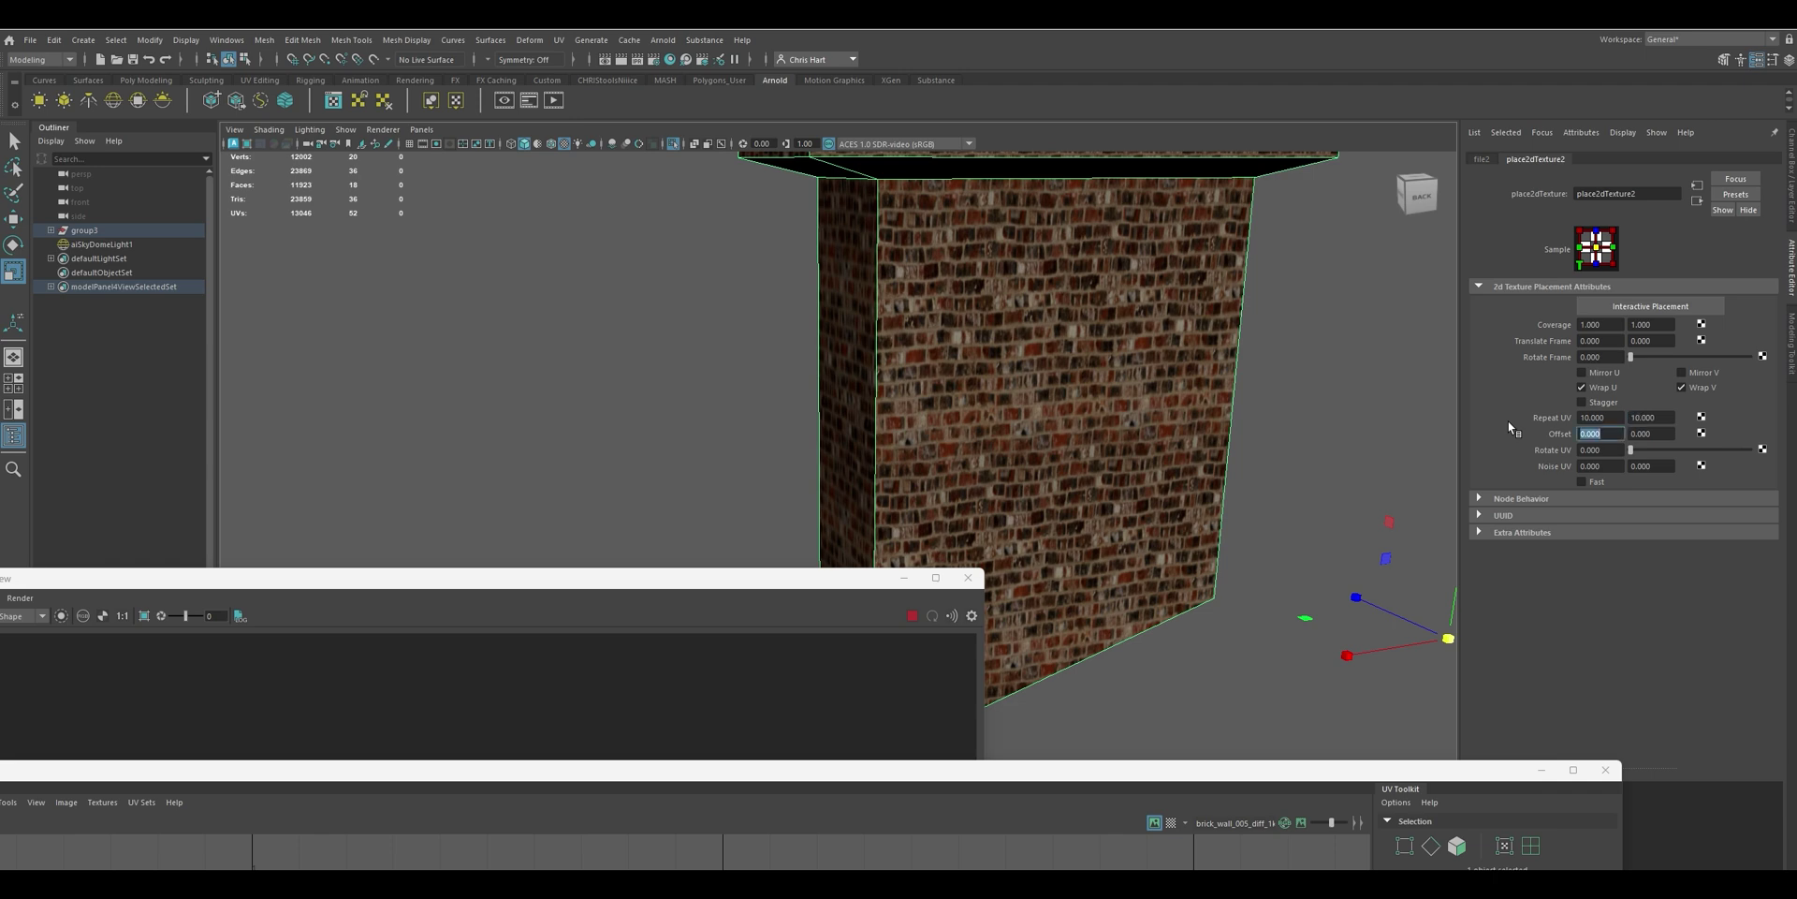
scroll(1180, 419, down, 2)
scroll(1179, 420, up, 3)
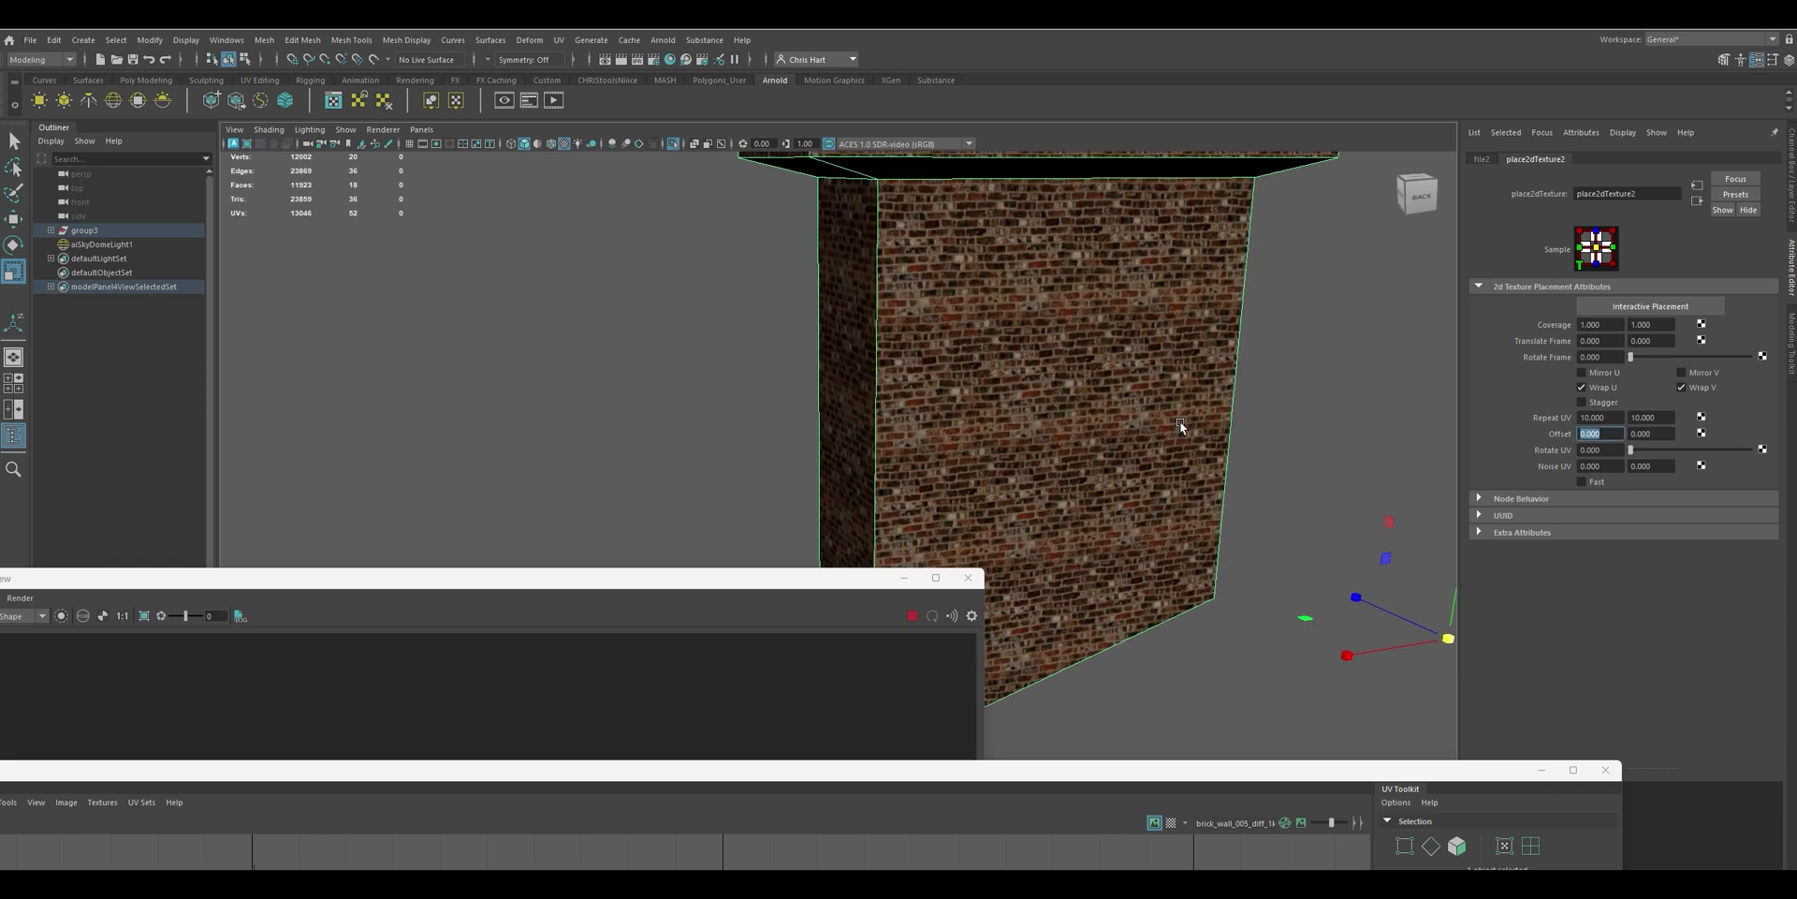
scroll(1179, 419, down, 1)
scroll(1166, 474, down, 1)
Set the brick texture's UV repeat to 2 in both directions and check the whole chimney
click(1622, 417)
text(2)
key(Tab)
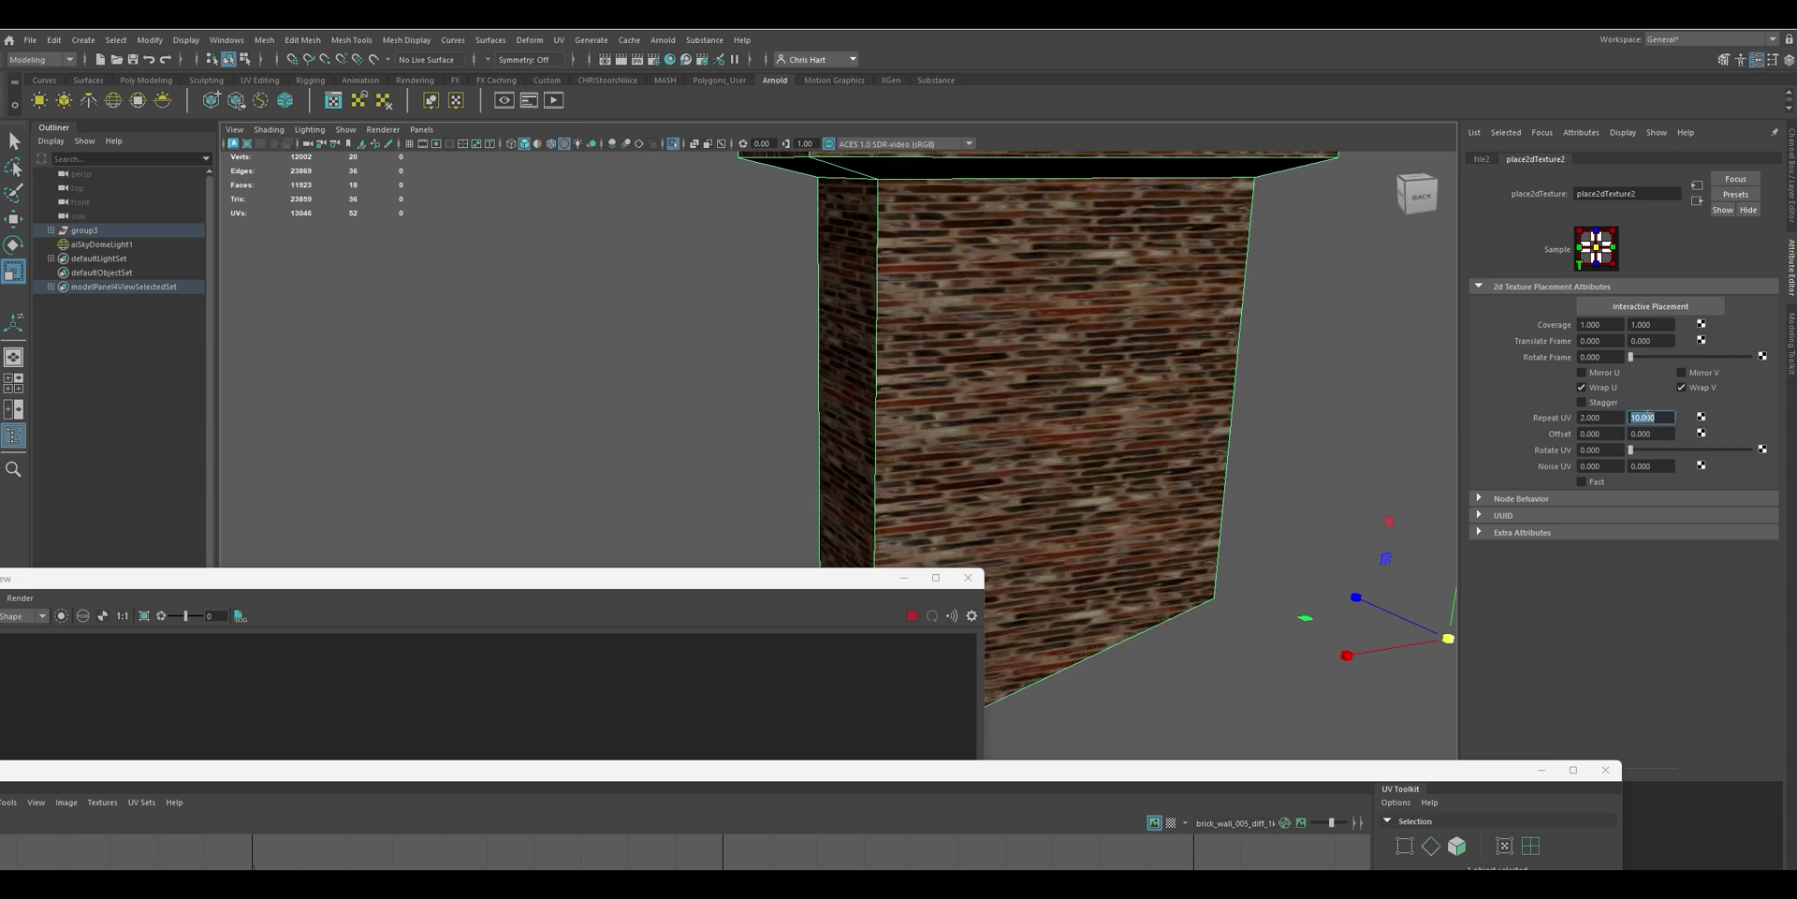
text(2)
click(1619, 418)
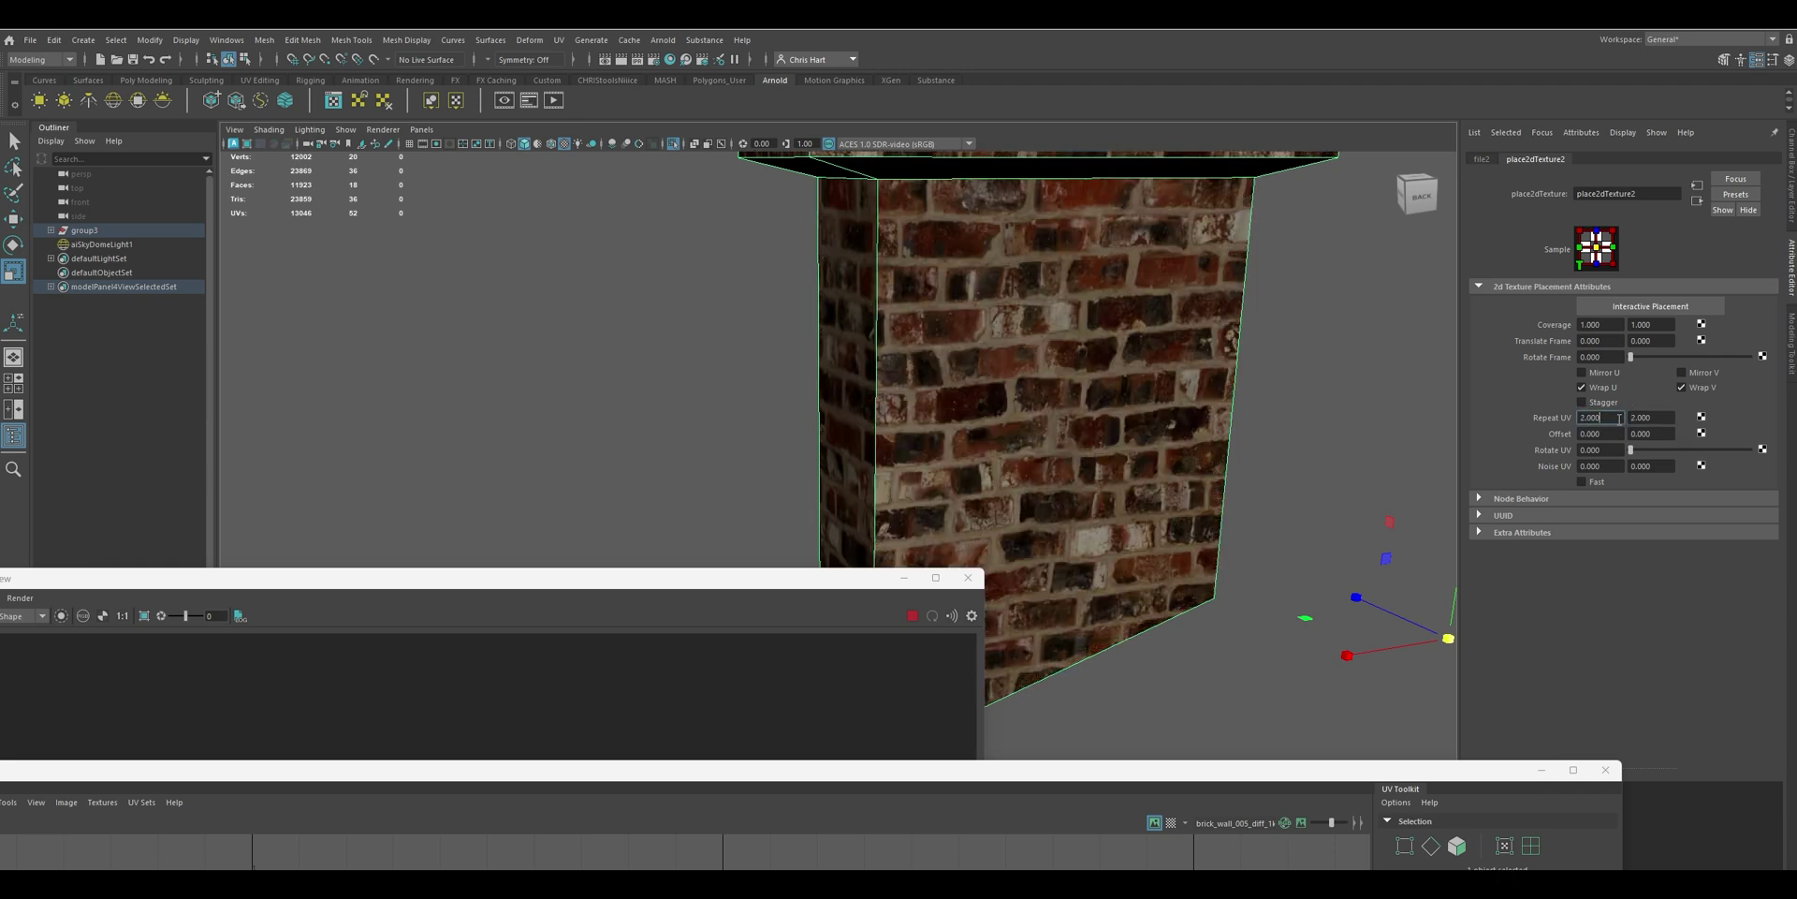
scroll(1138, 403, down, 3)
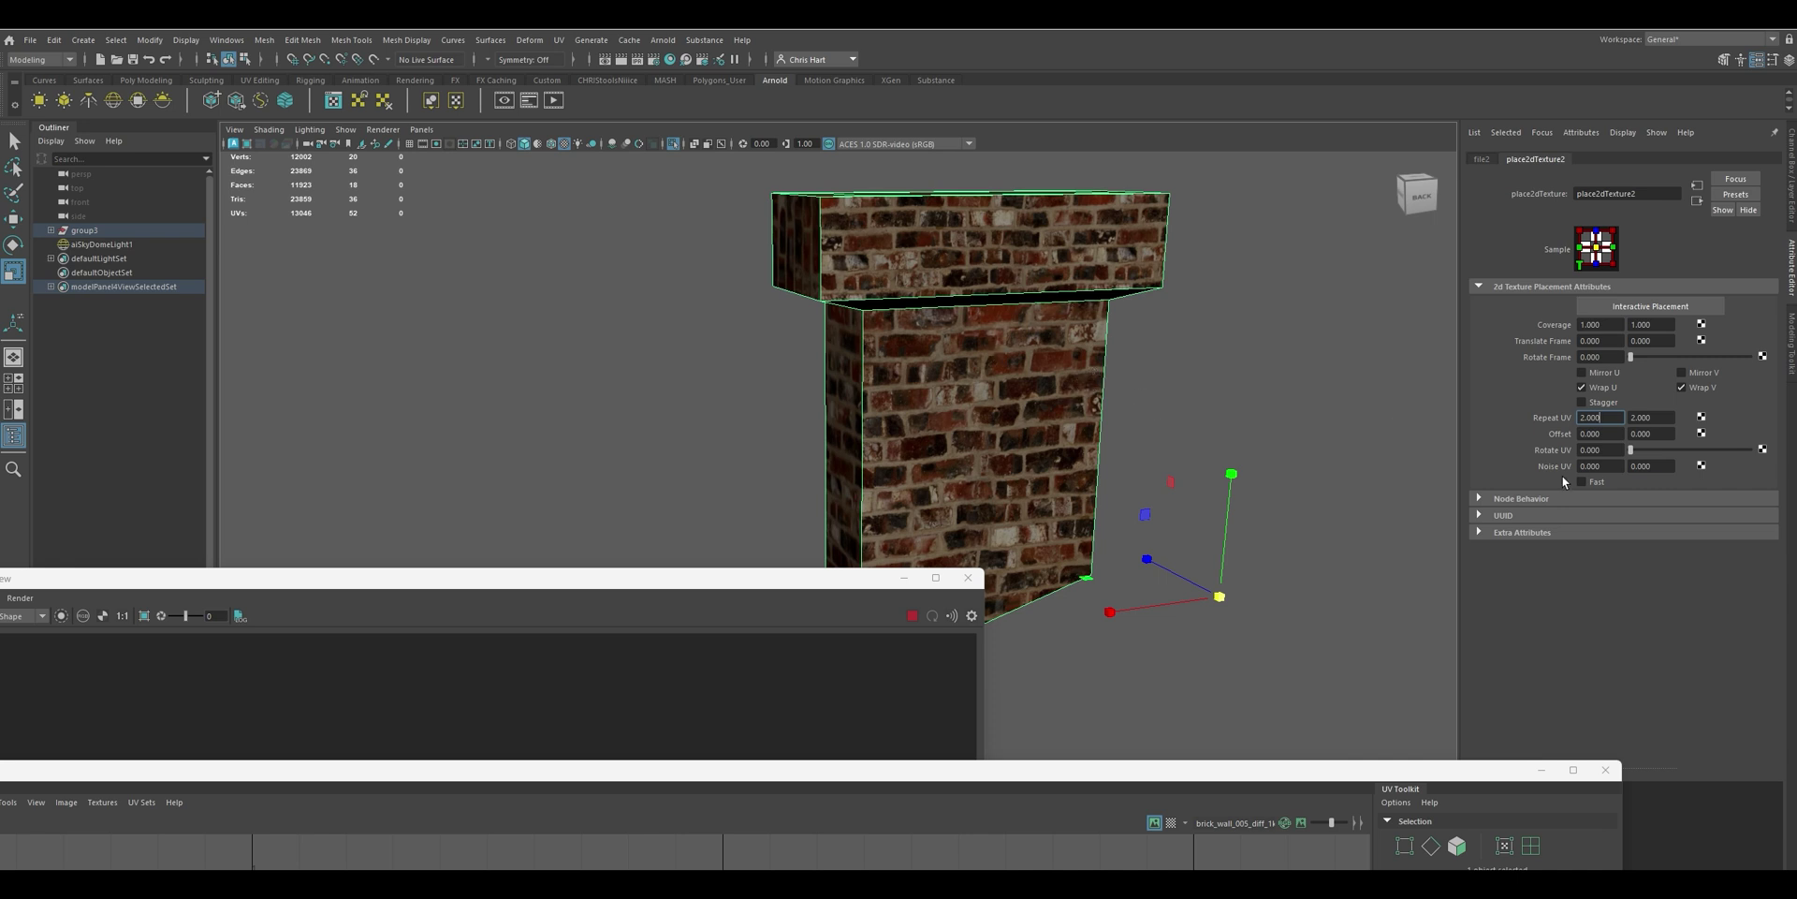
Set the brick texture's UV rotation to 90 degrees and inspect the chimney from several sides
drag(1631, 450, 1651, 450)
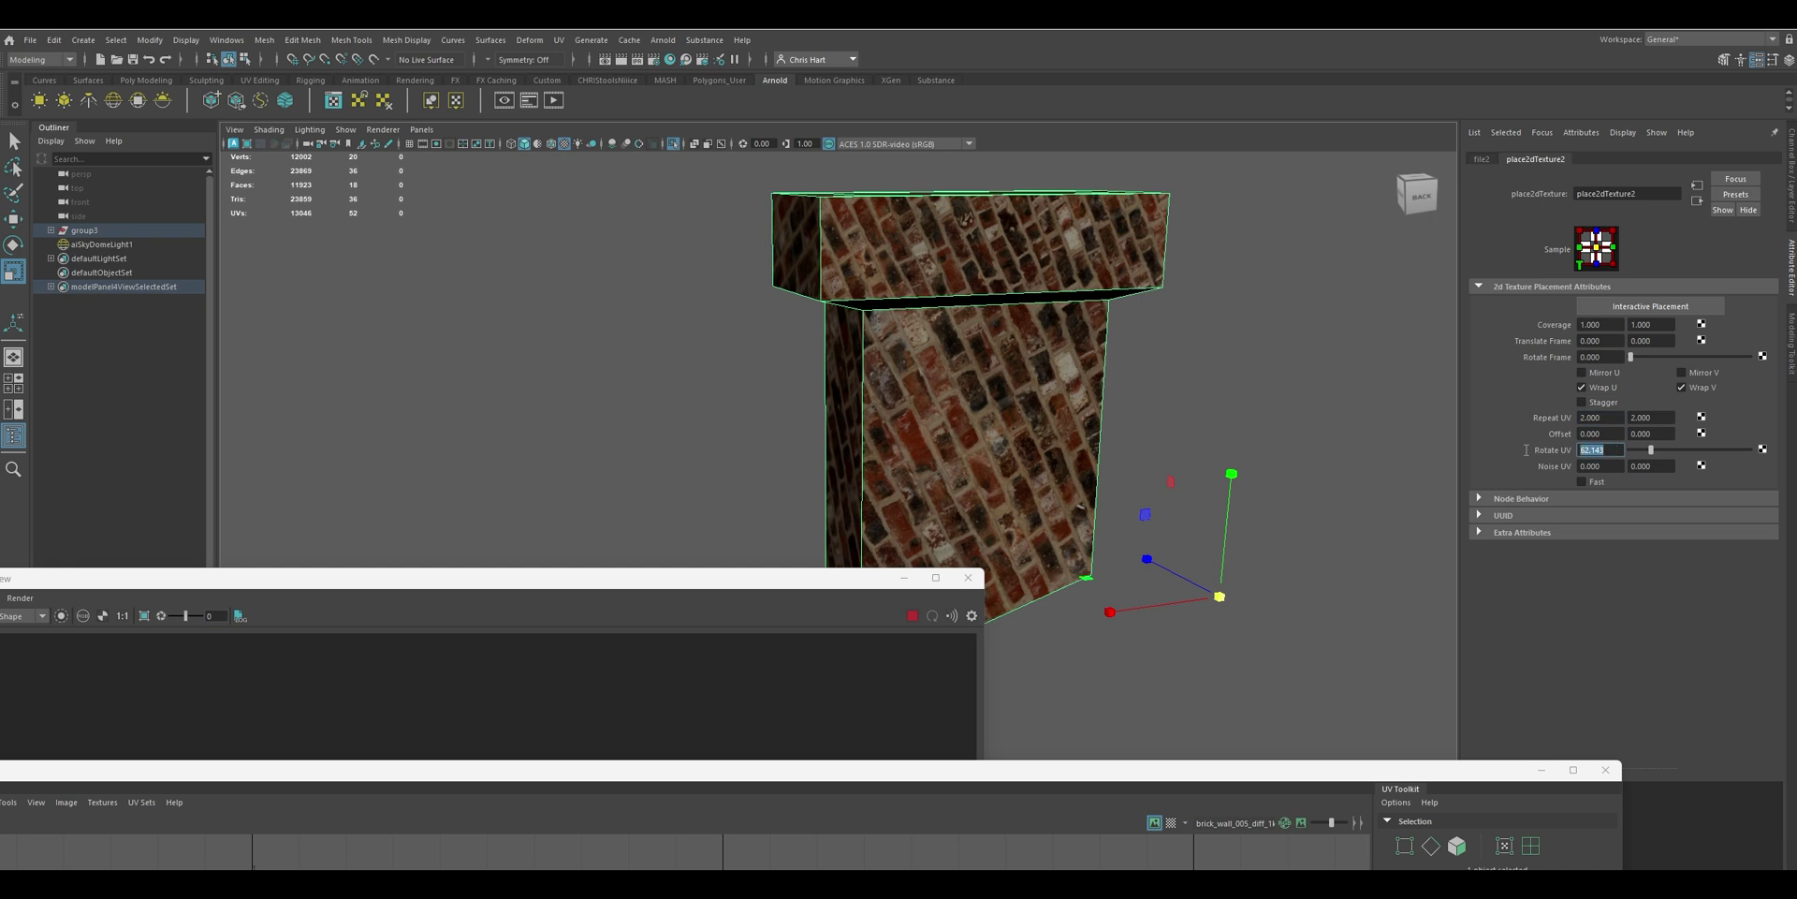
text(90)
key(Return)
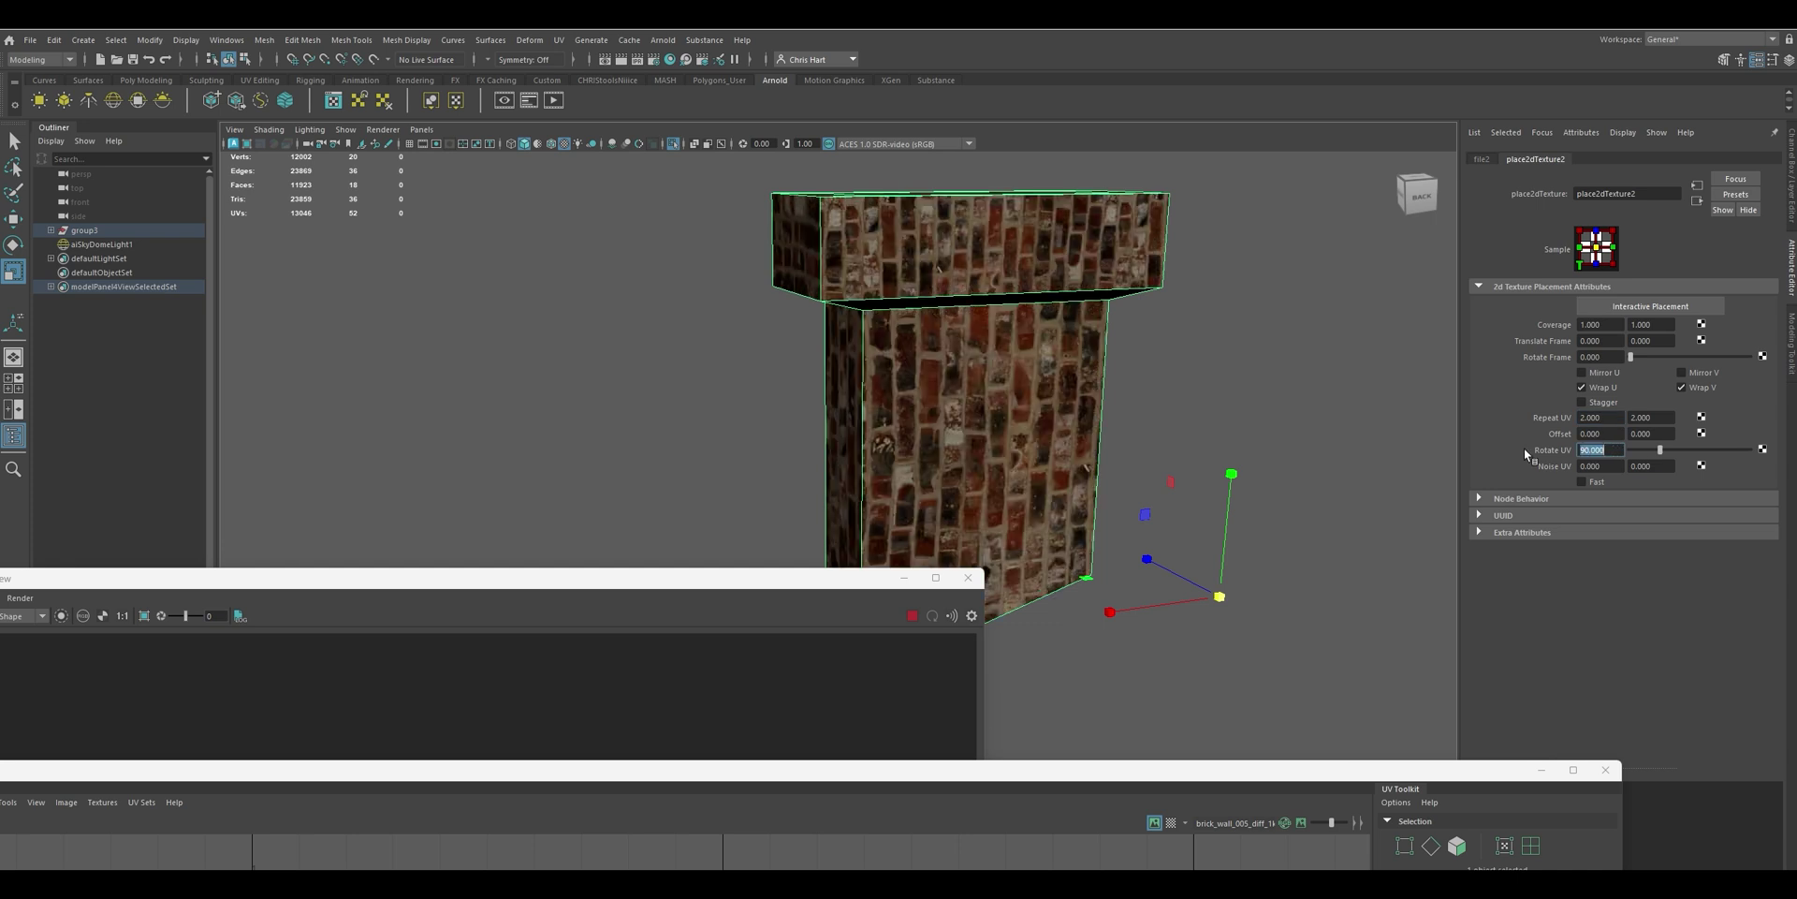
click(700, 408)
alt+drag(700, 408, 928, 414)
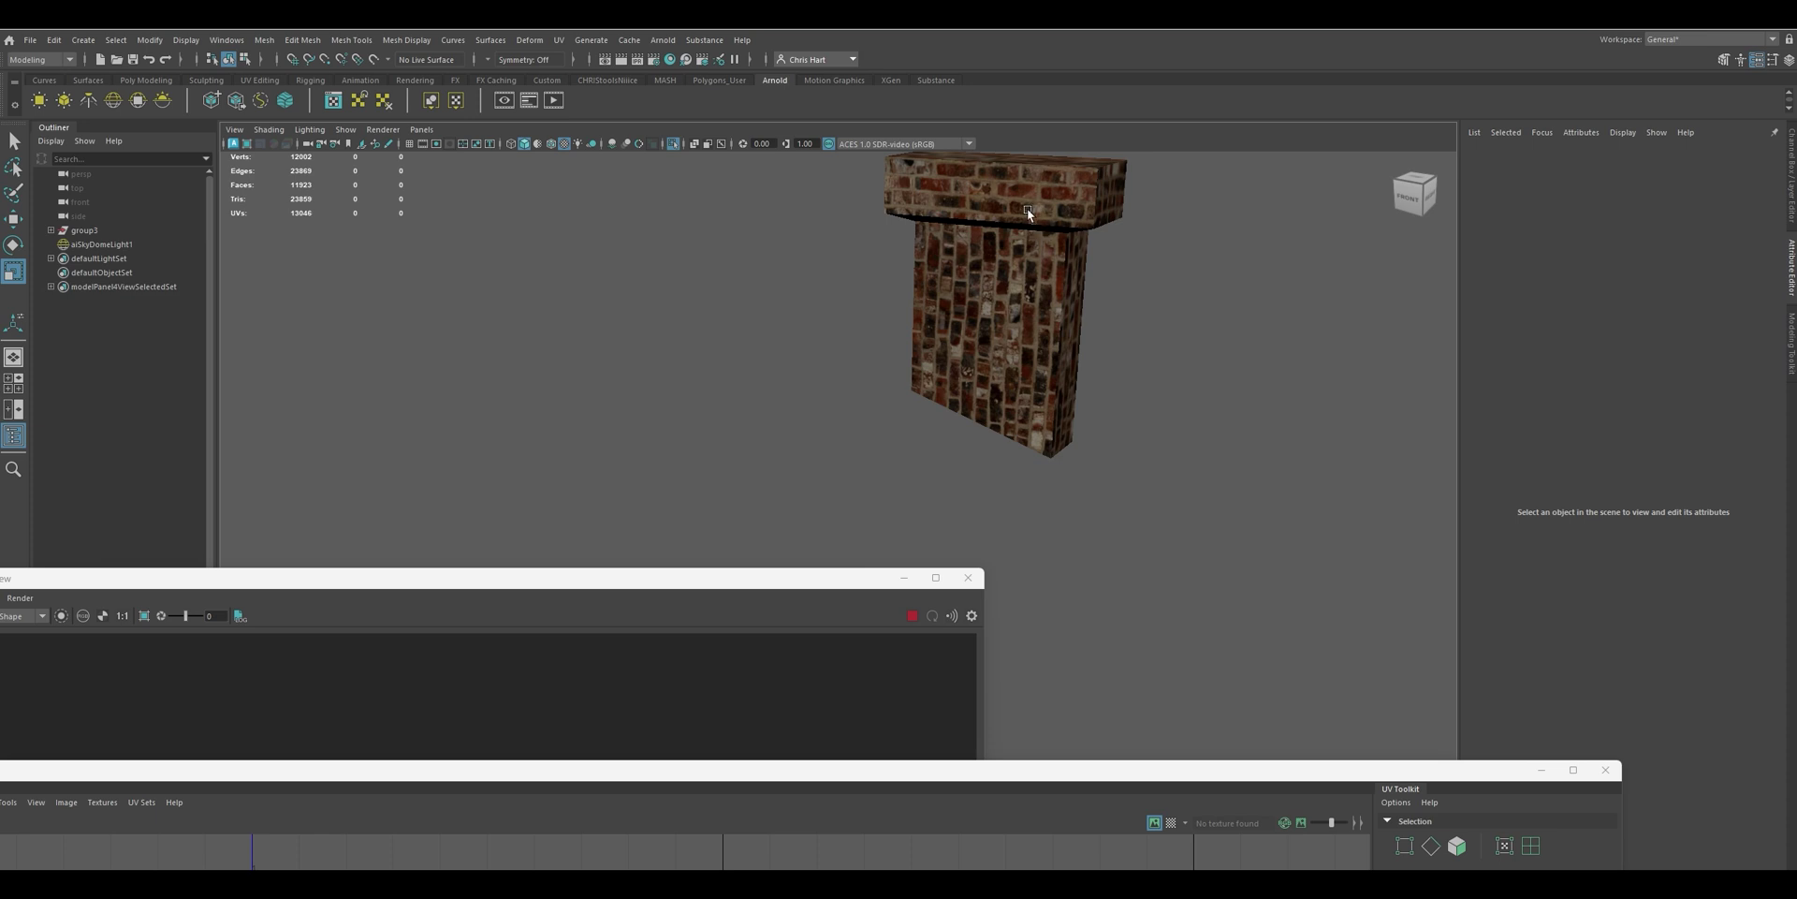
click(1000, 191)
alt+drag(1239, 321, 968, 343)
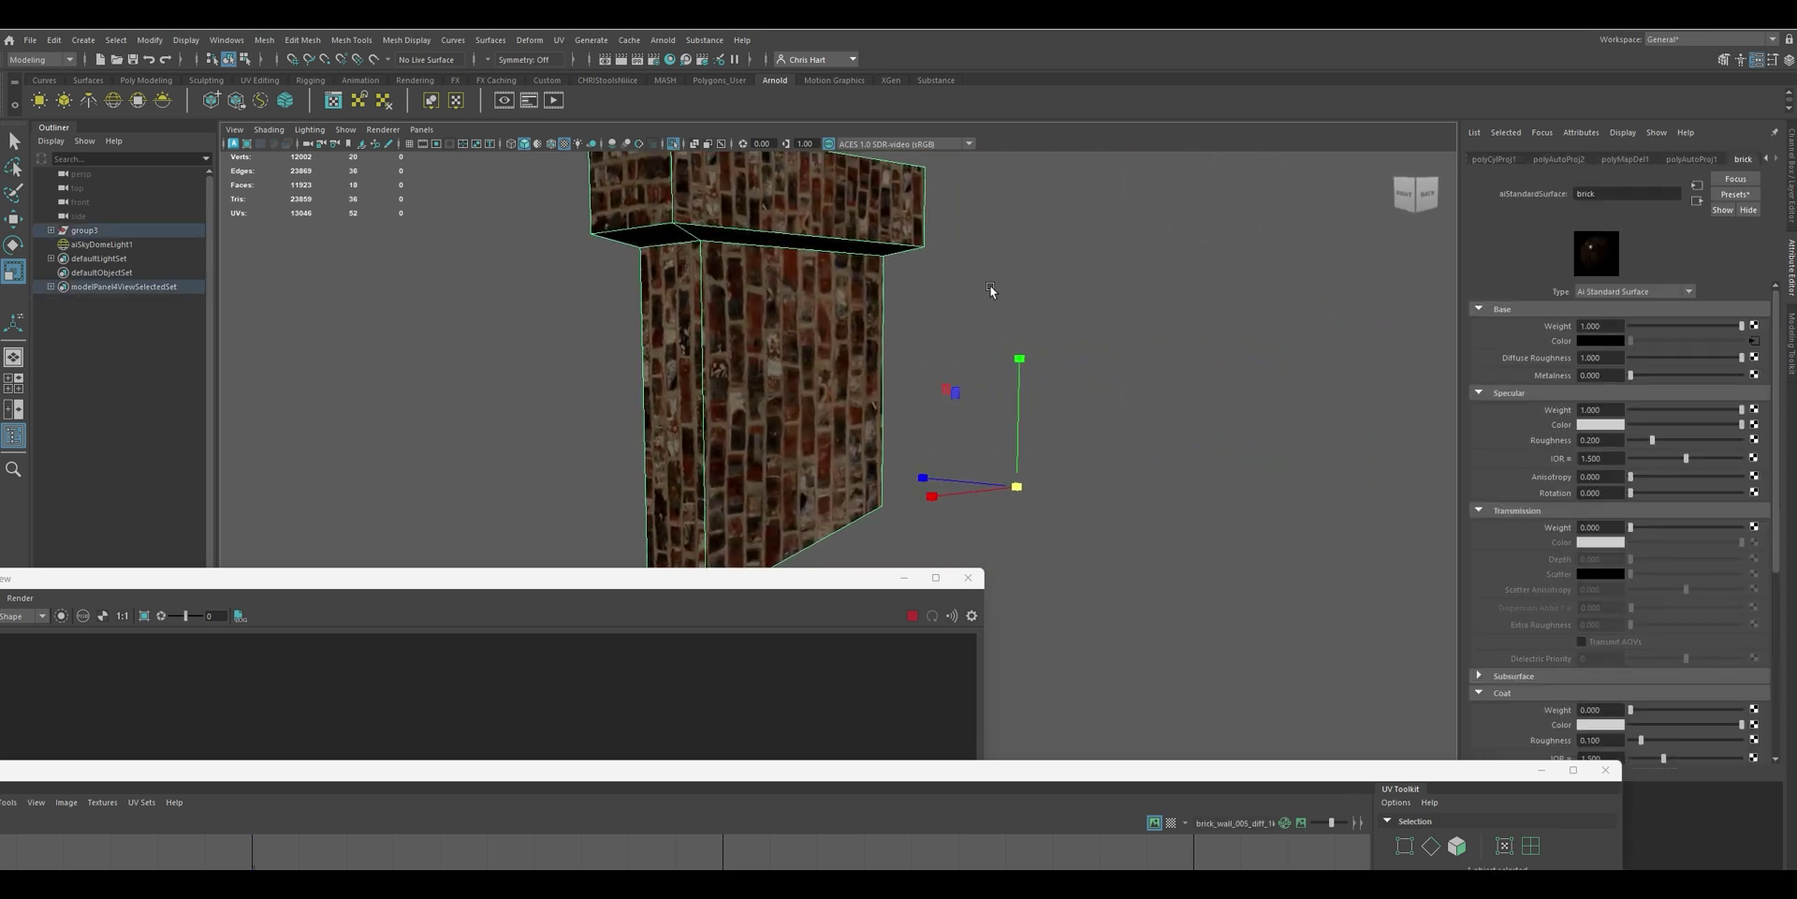
alt+drag(990, 285, 1020, 306)
key(f)
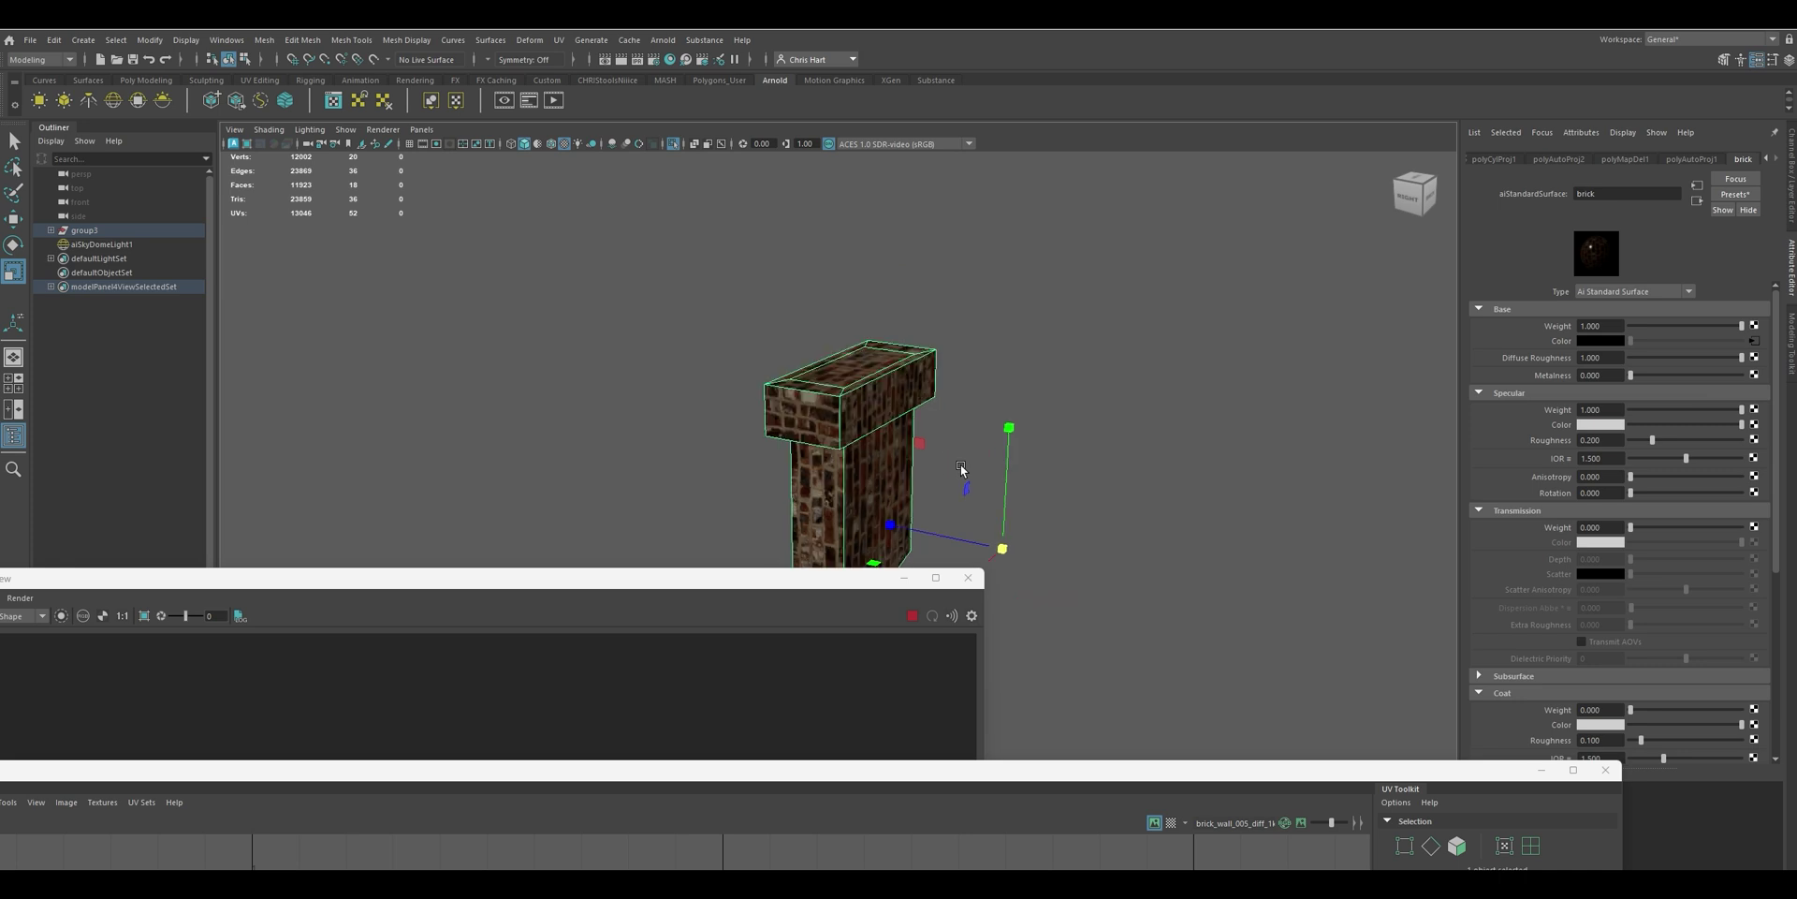
Examine individual chimney UV shells over the rotated bricks in the UV Editor, and close the editor and the render view
drag(823, 771, 944, 358)
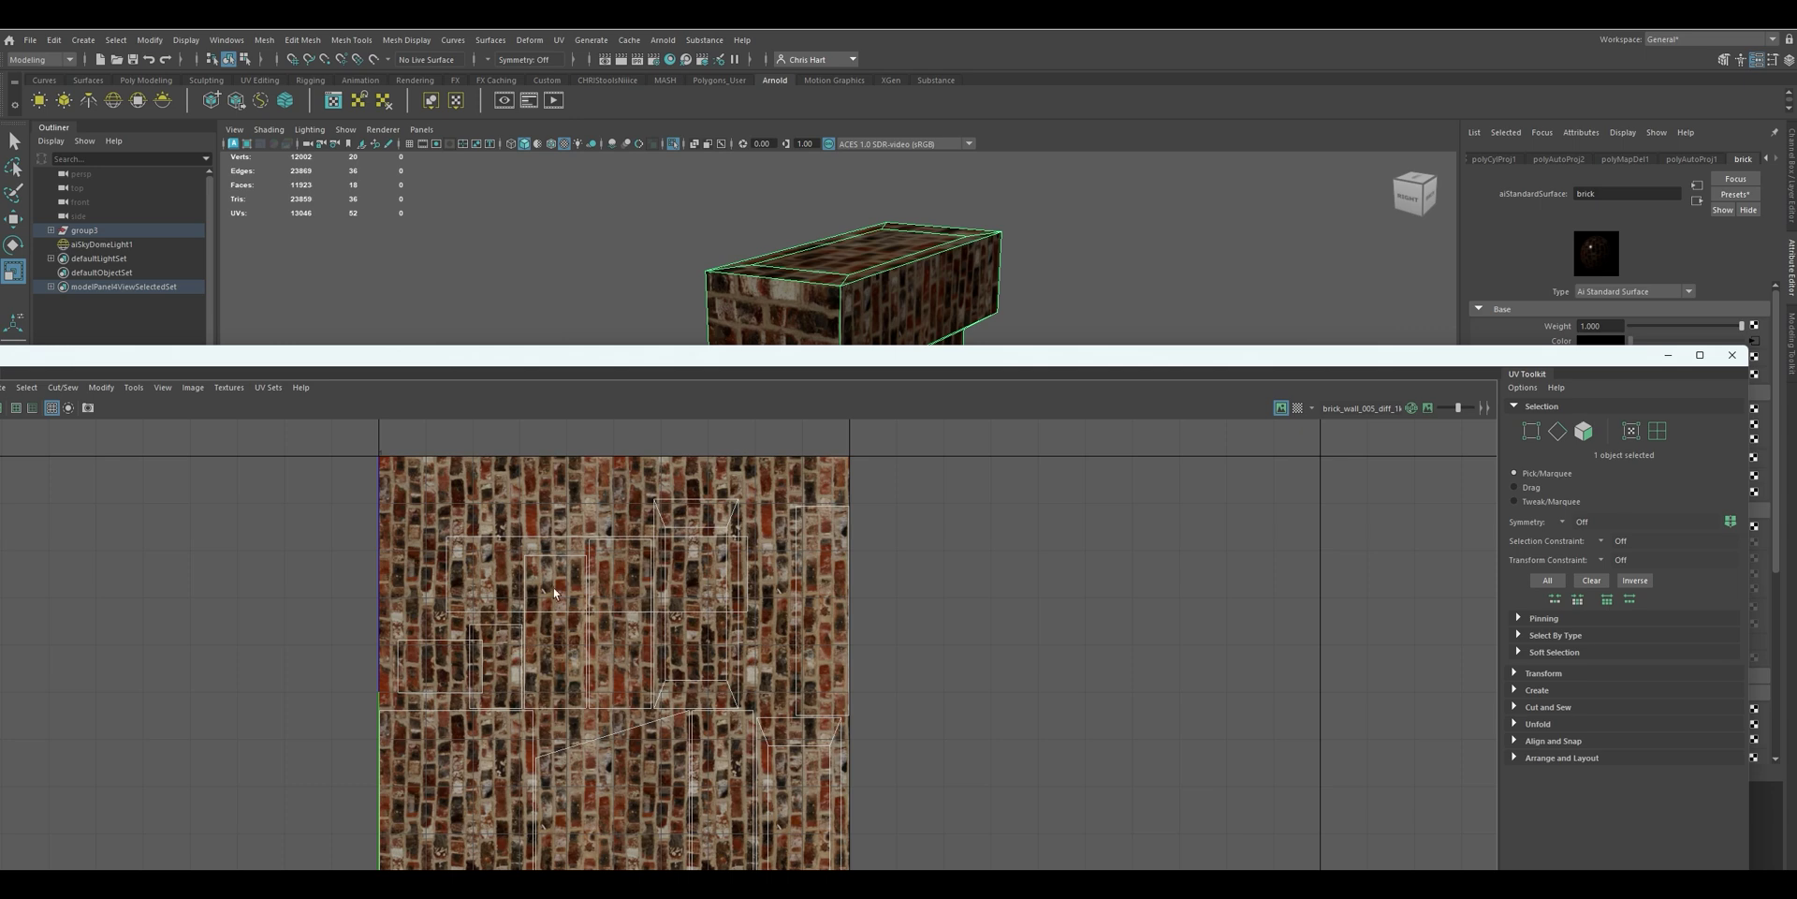
right_click(633, 583)
click(633, 569)
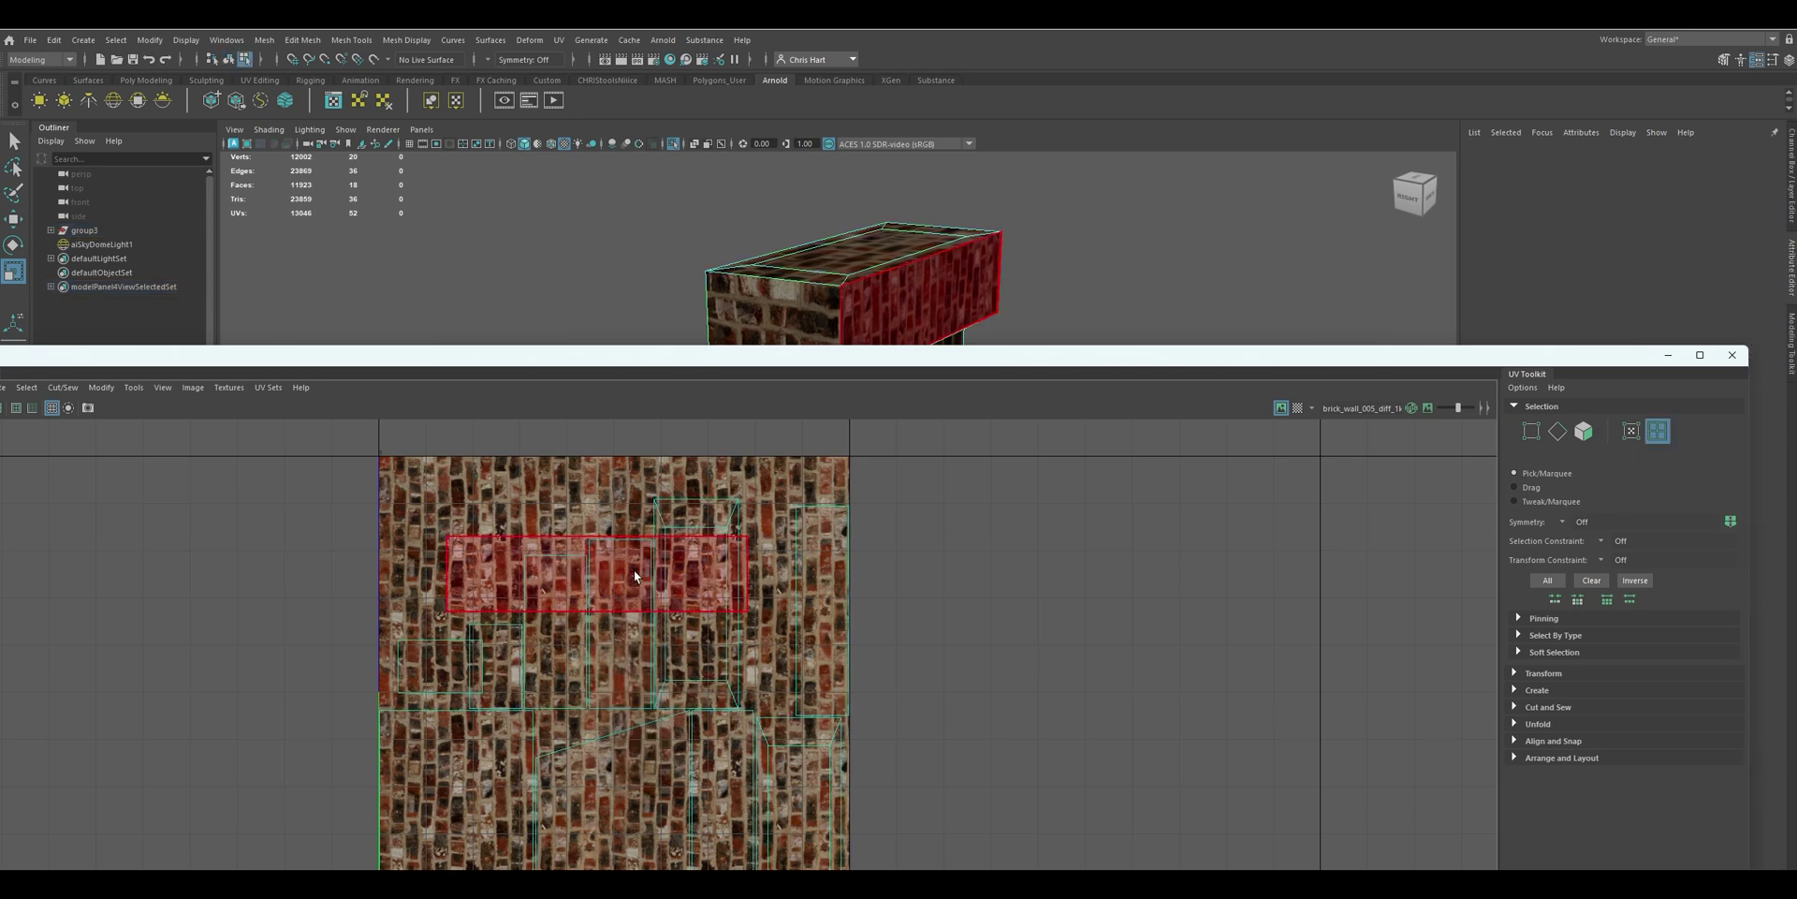
click(633, 570)
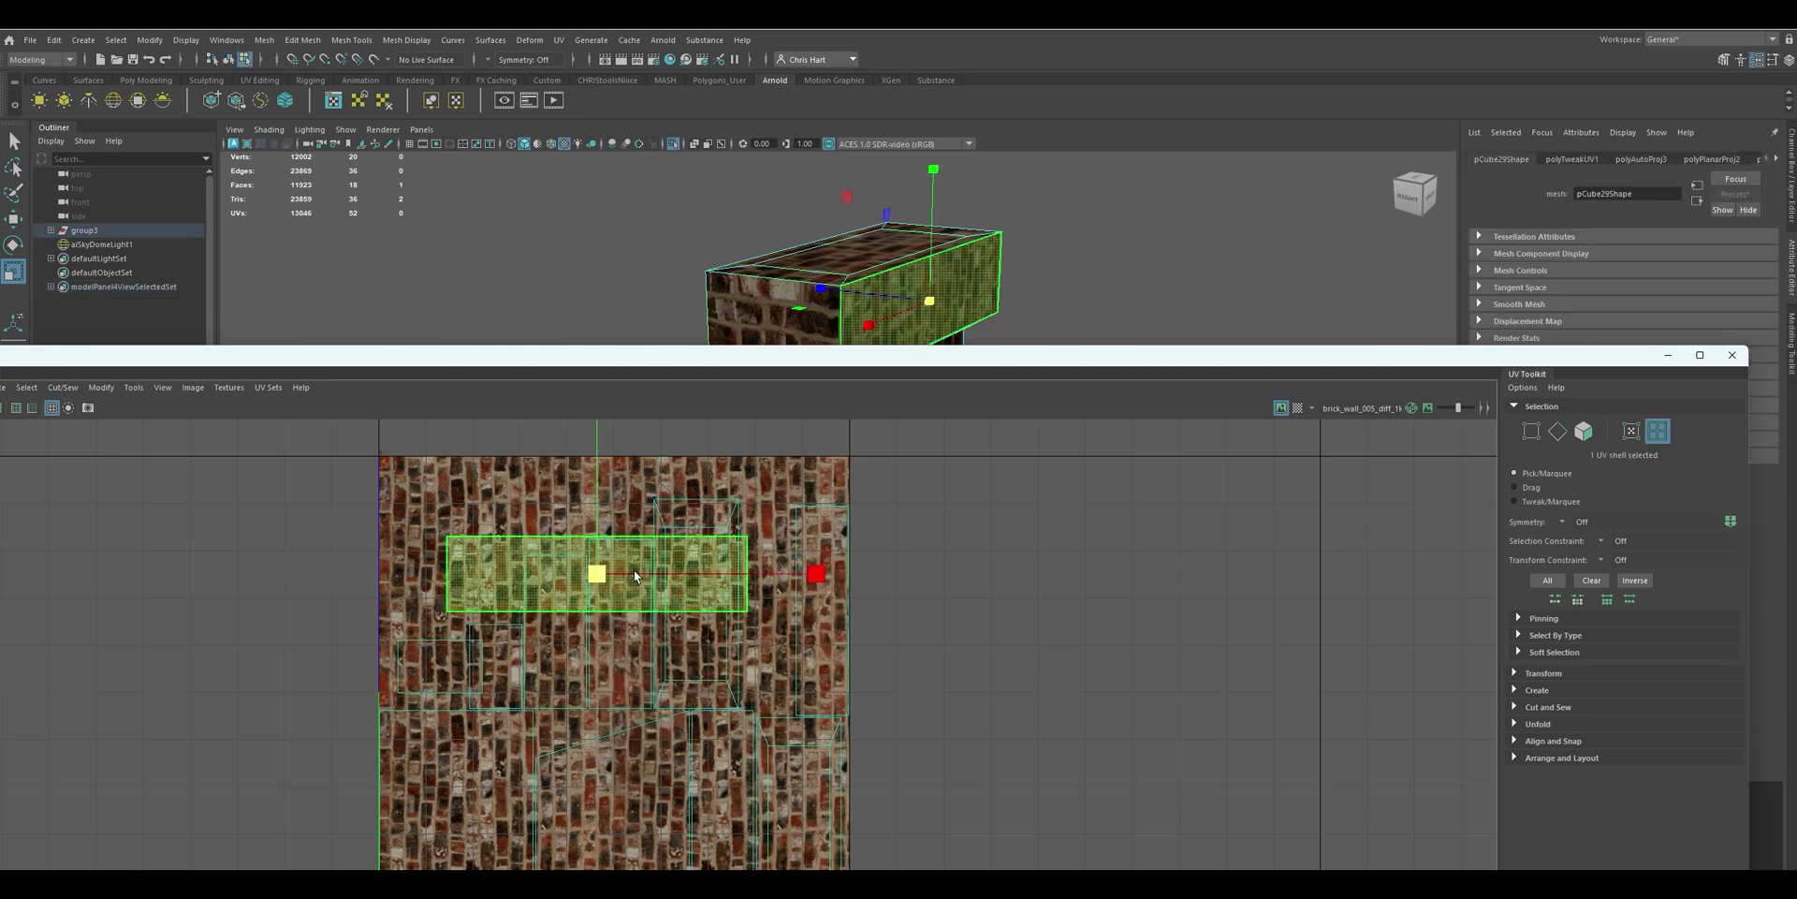
click(711, 663)
click(580, 703)
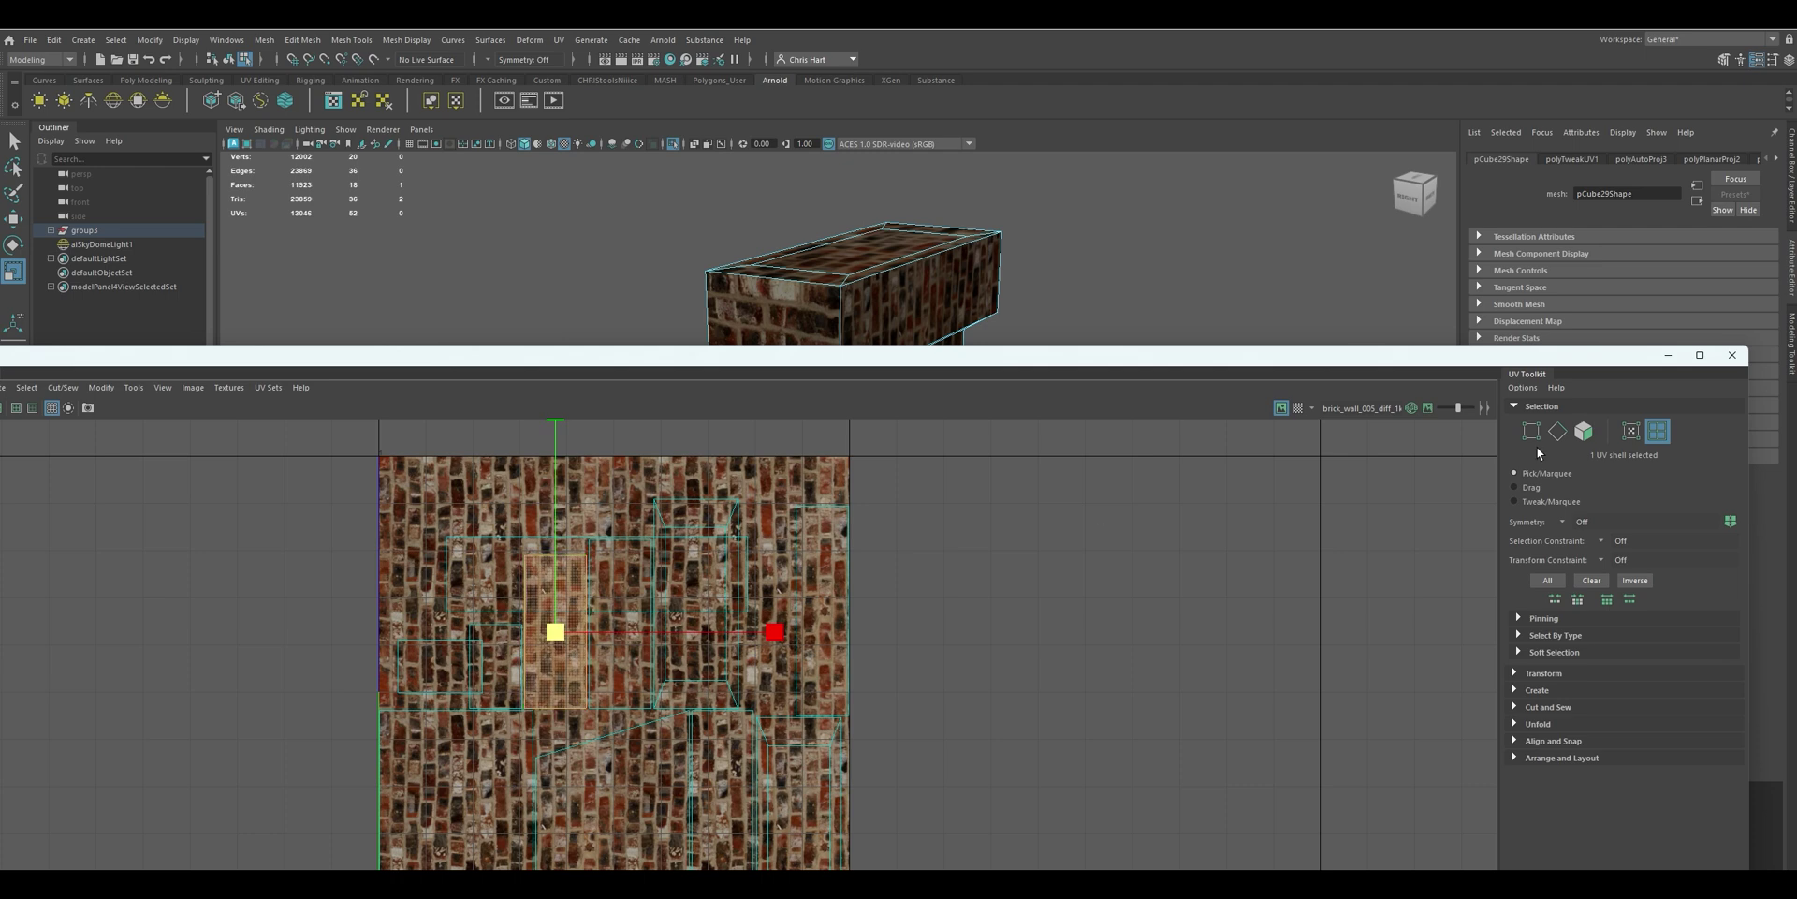
click(1729, 361)
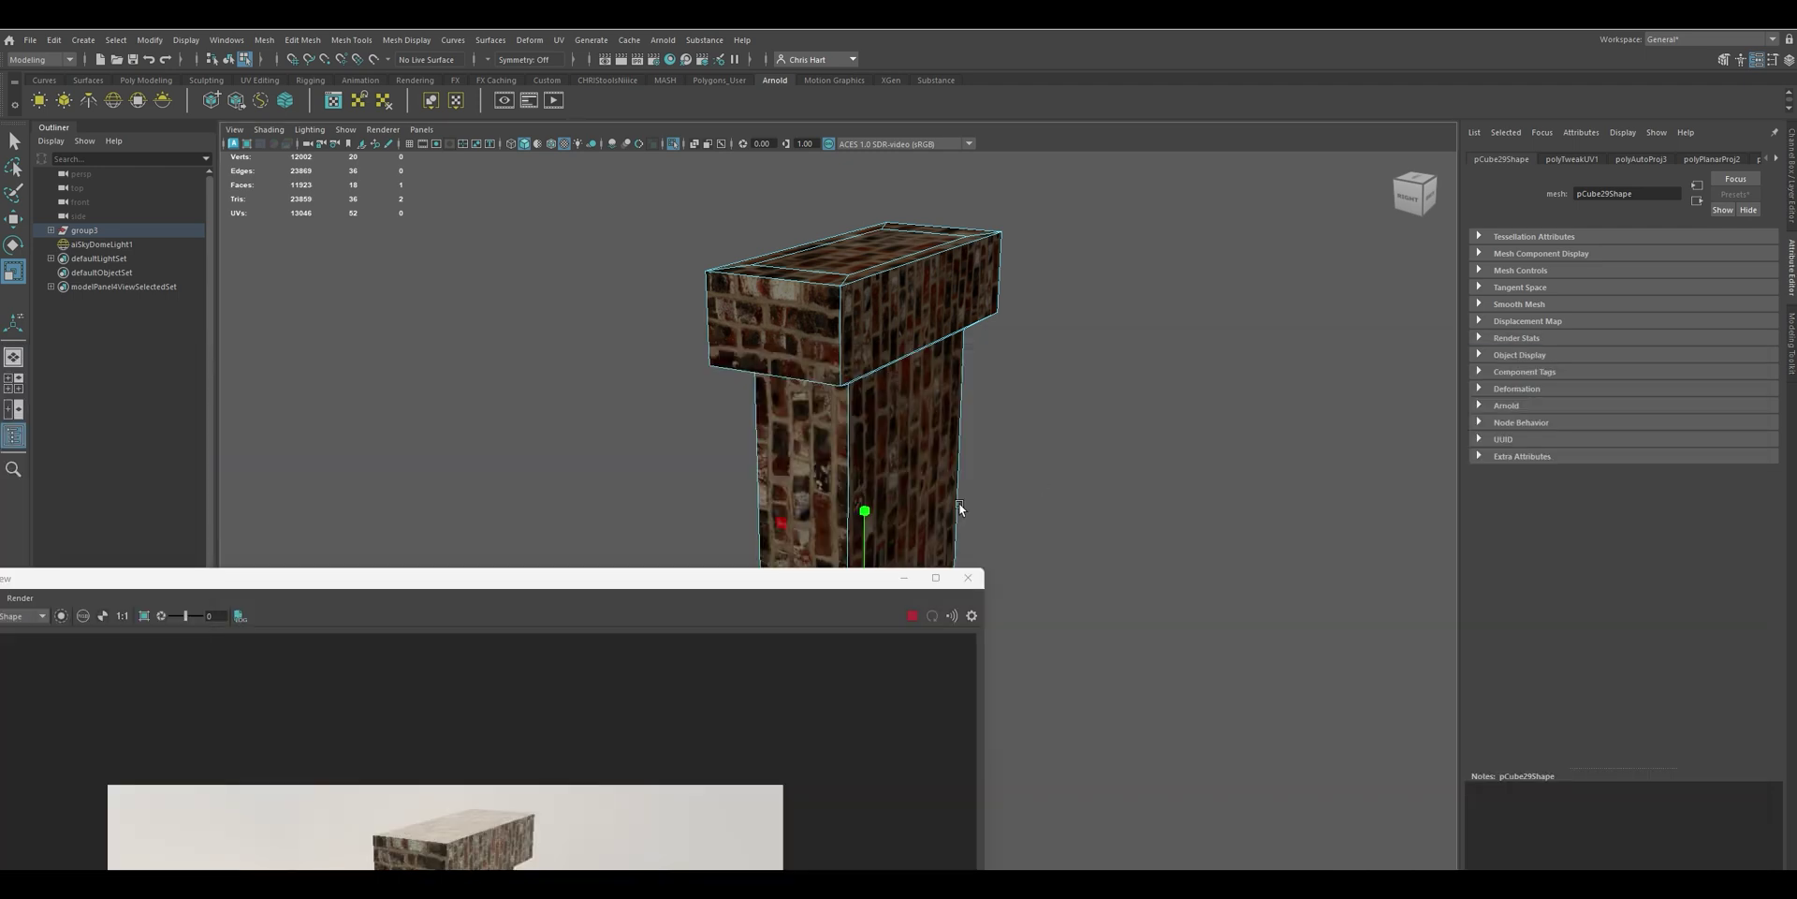
click(968, 577)
Create a polygon sphere, raise it to about the chimney's level and frame it in the view
scroll(664, 562, down, 5)
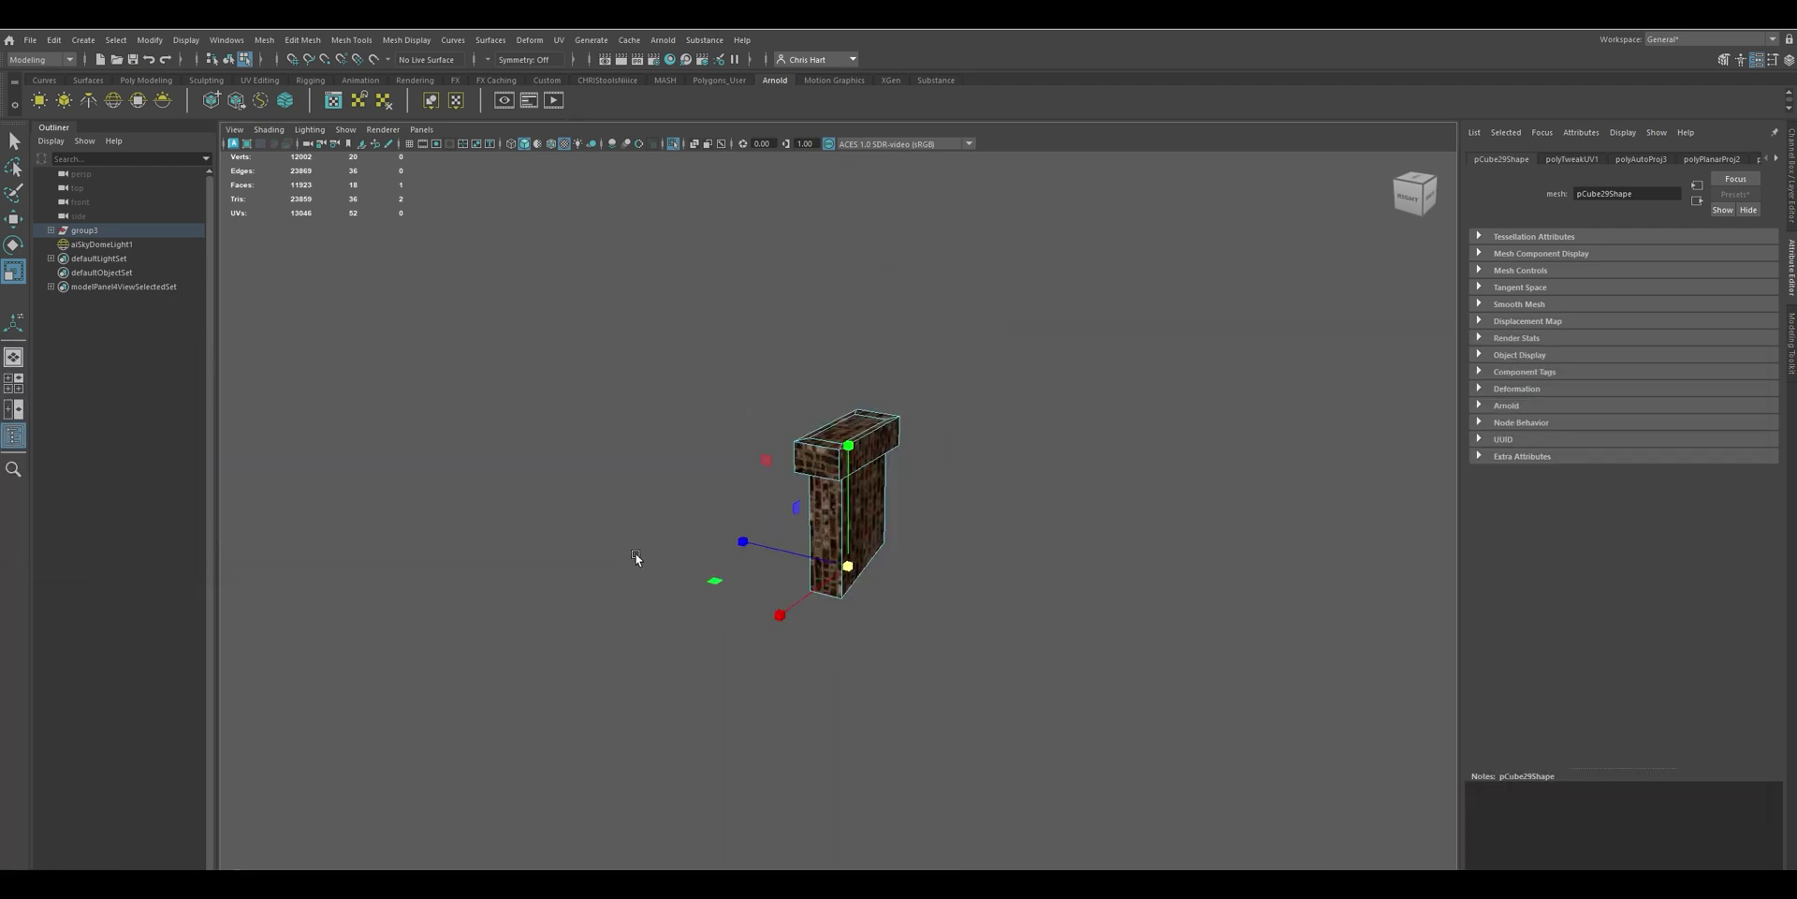
click(637, 552)
click(145, 81)
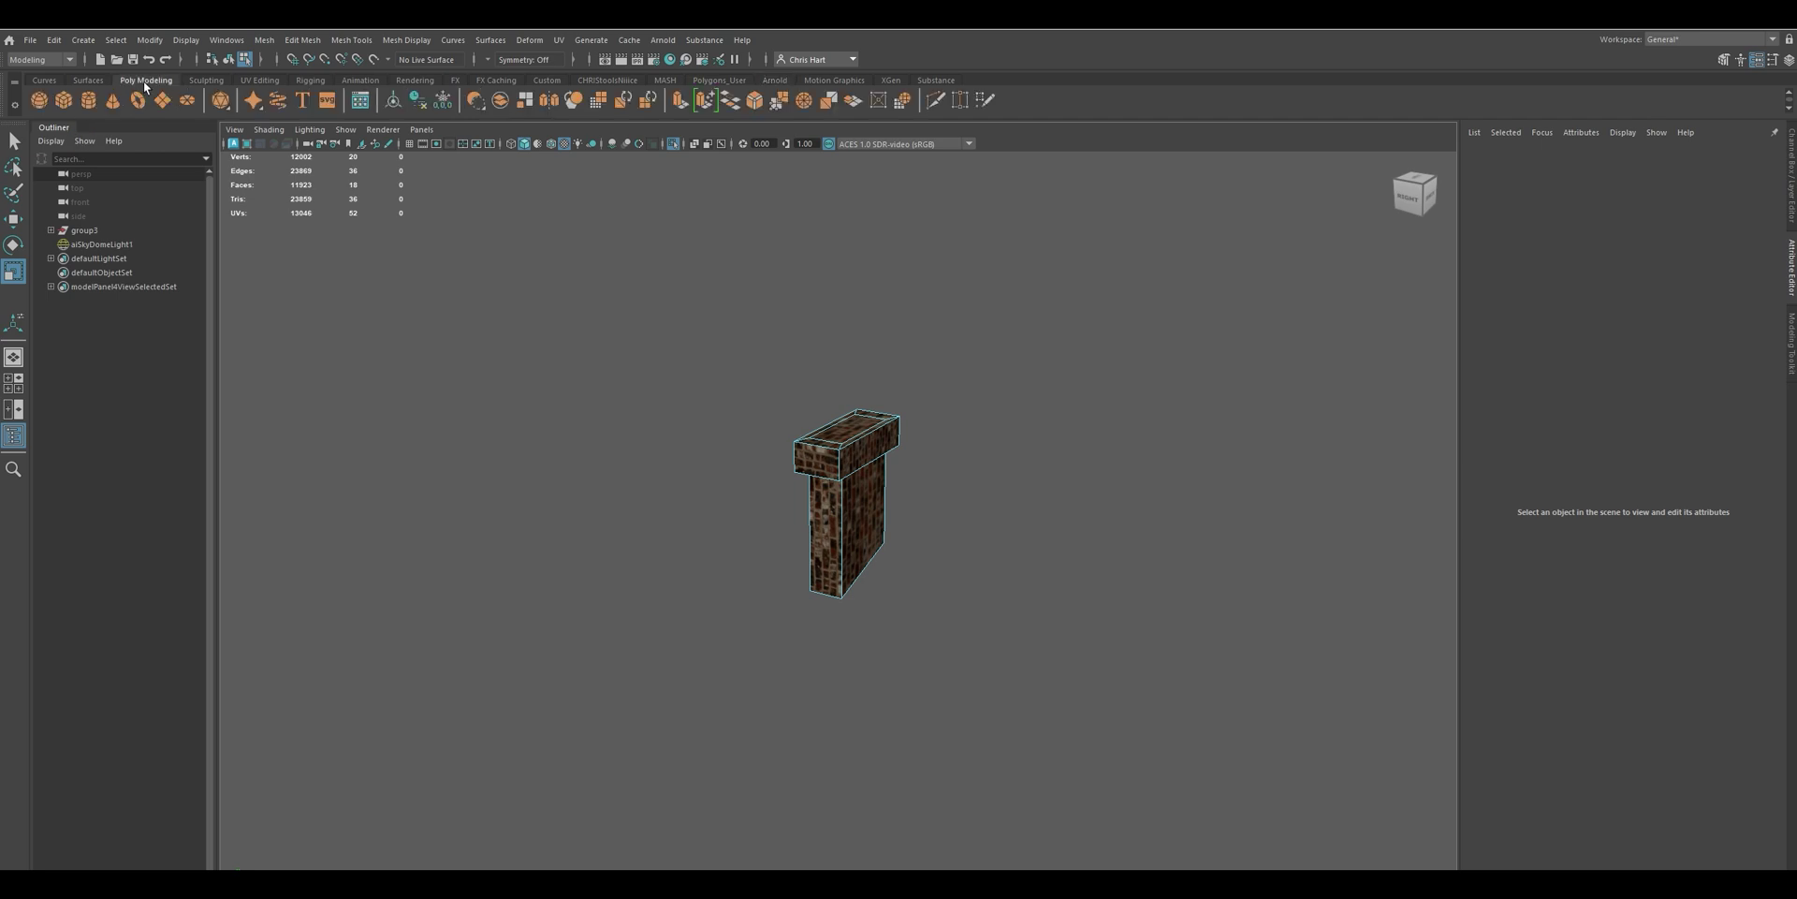
click(39, 100)
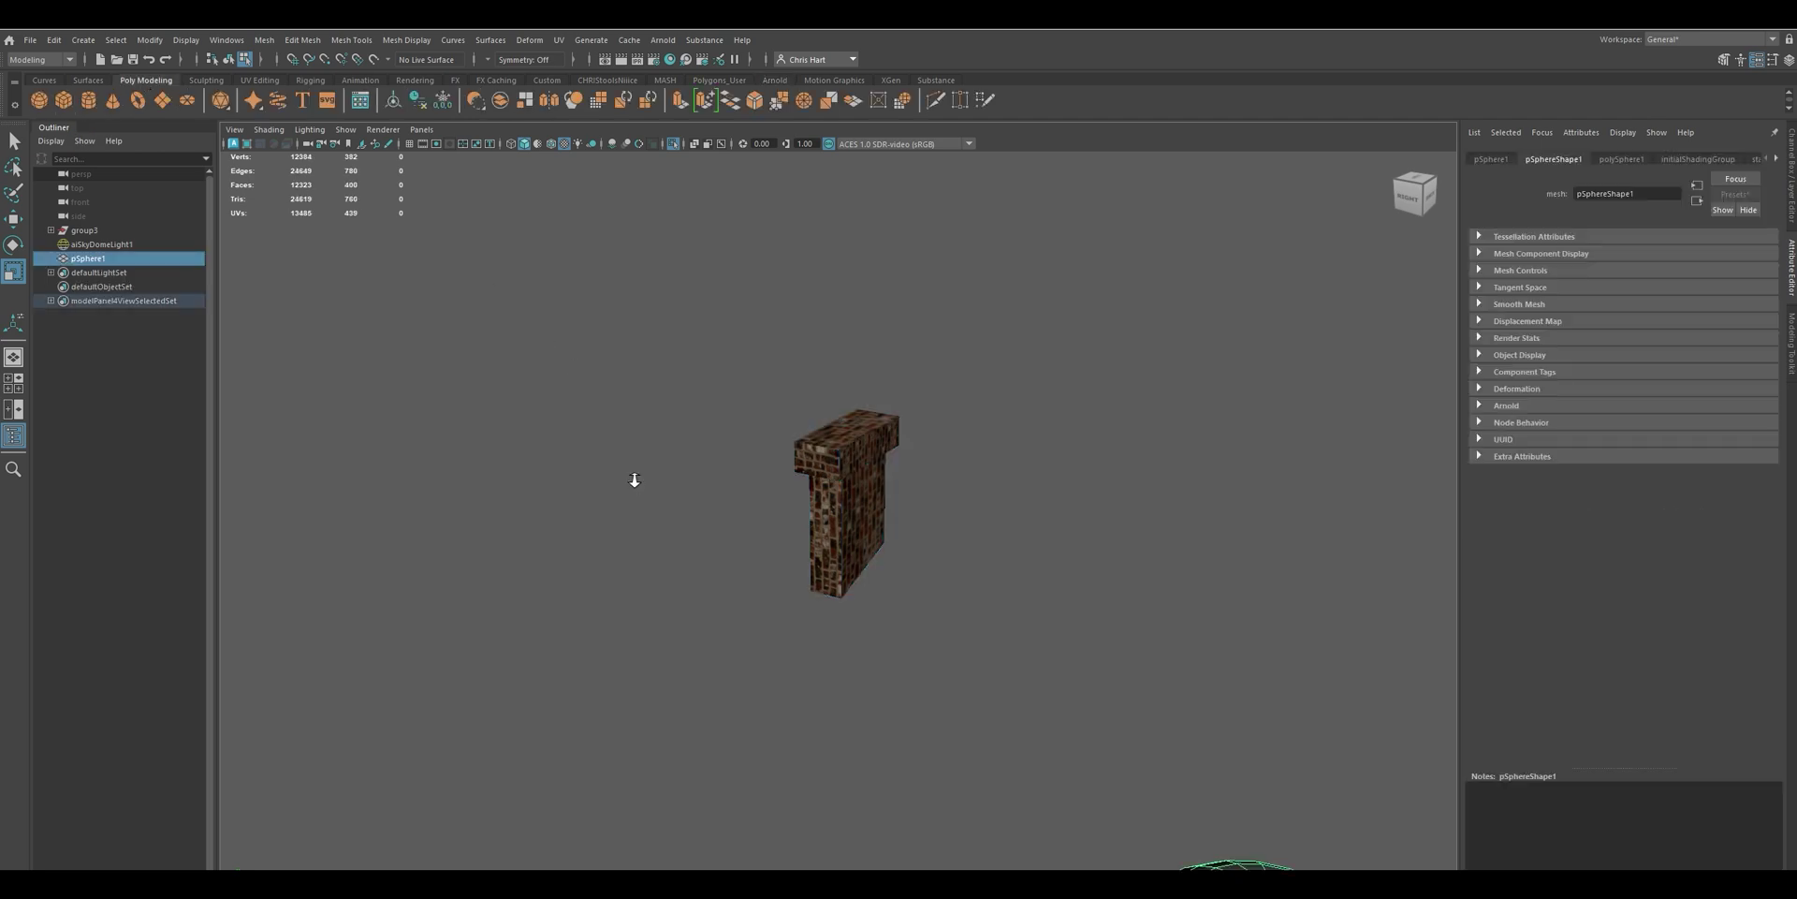
key(w)
drag(1119, 750, 1165, 363)
key(f)
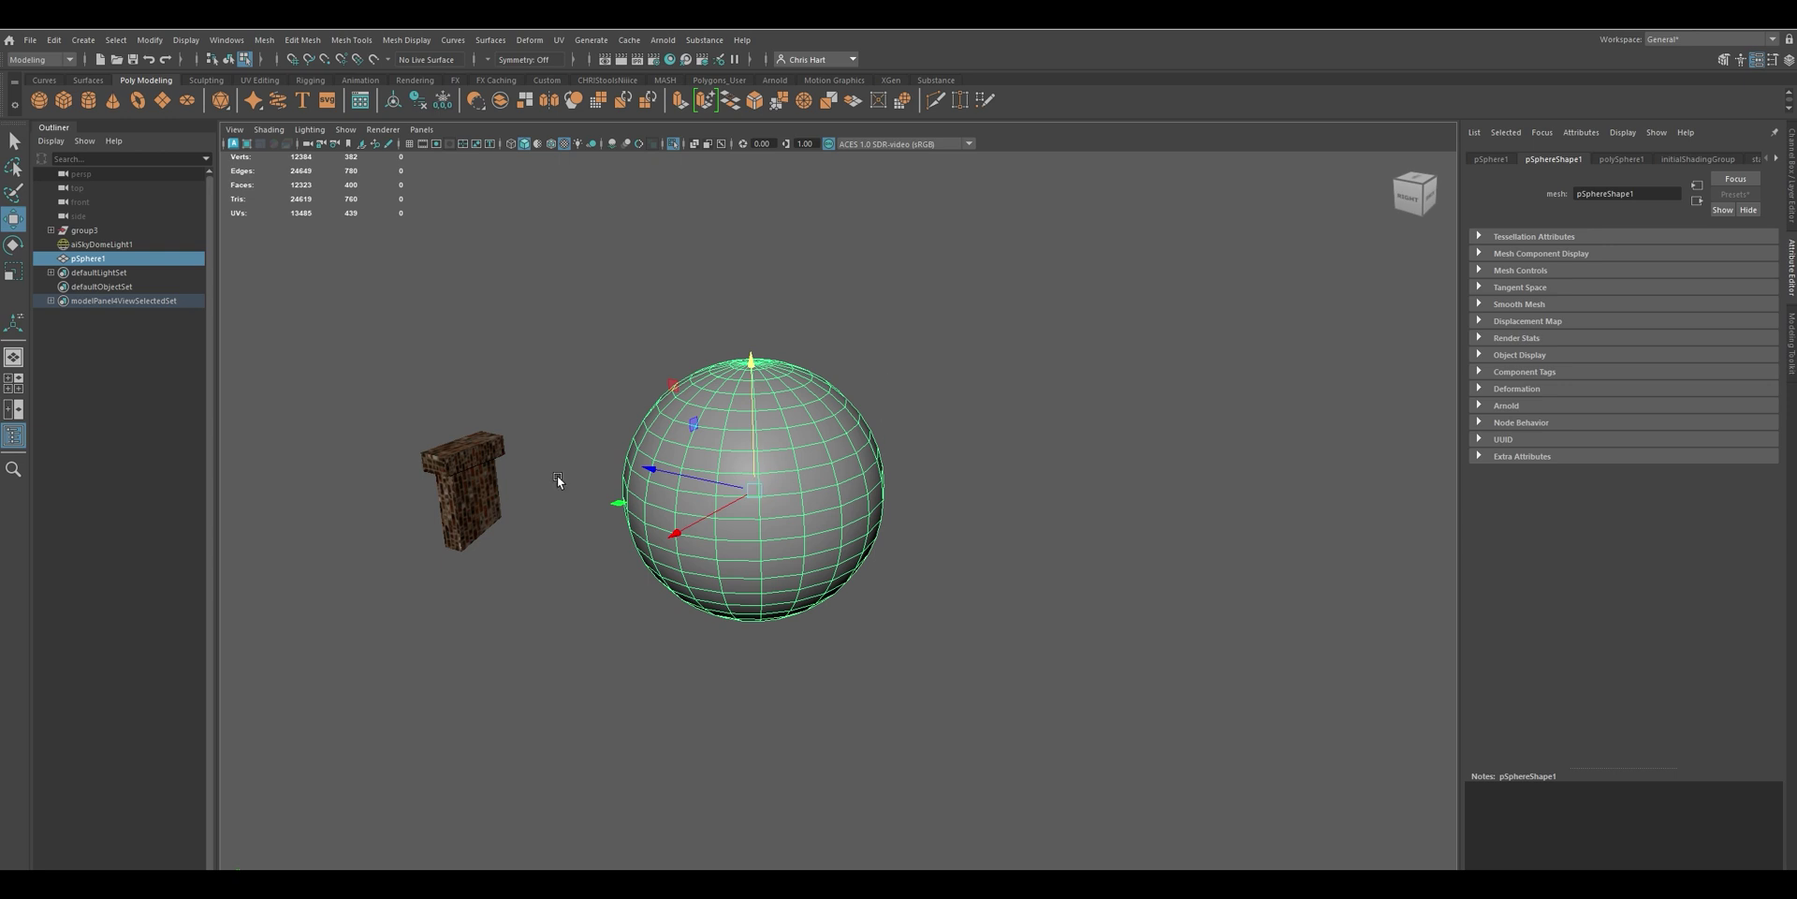
Assign the existing brick material to the sphere and inspect how the bricks wrap around it
right_drag(783, 453, 885, 836)
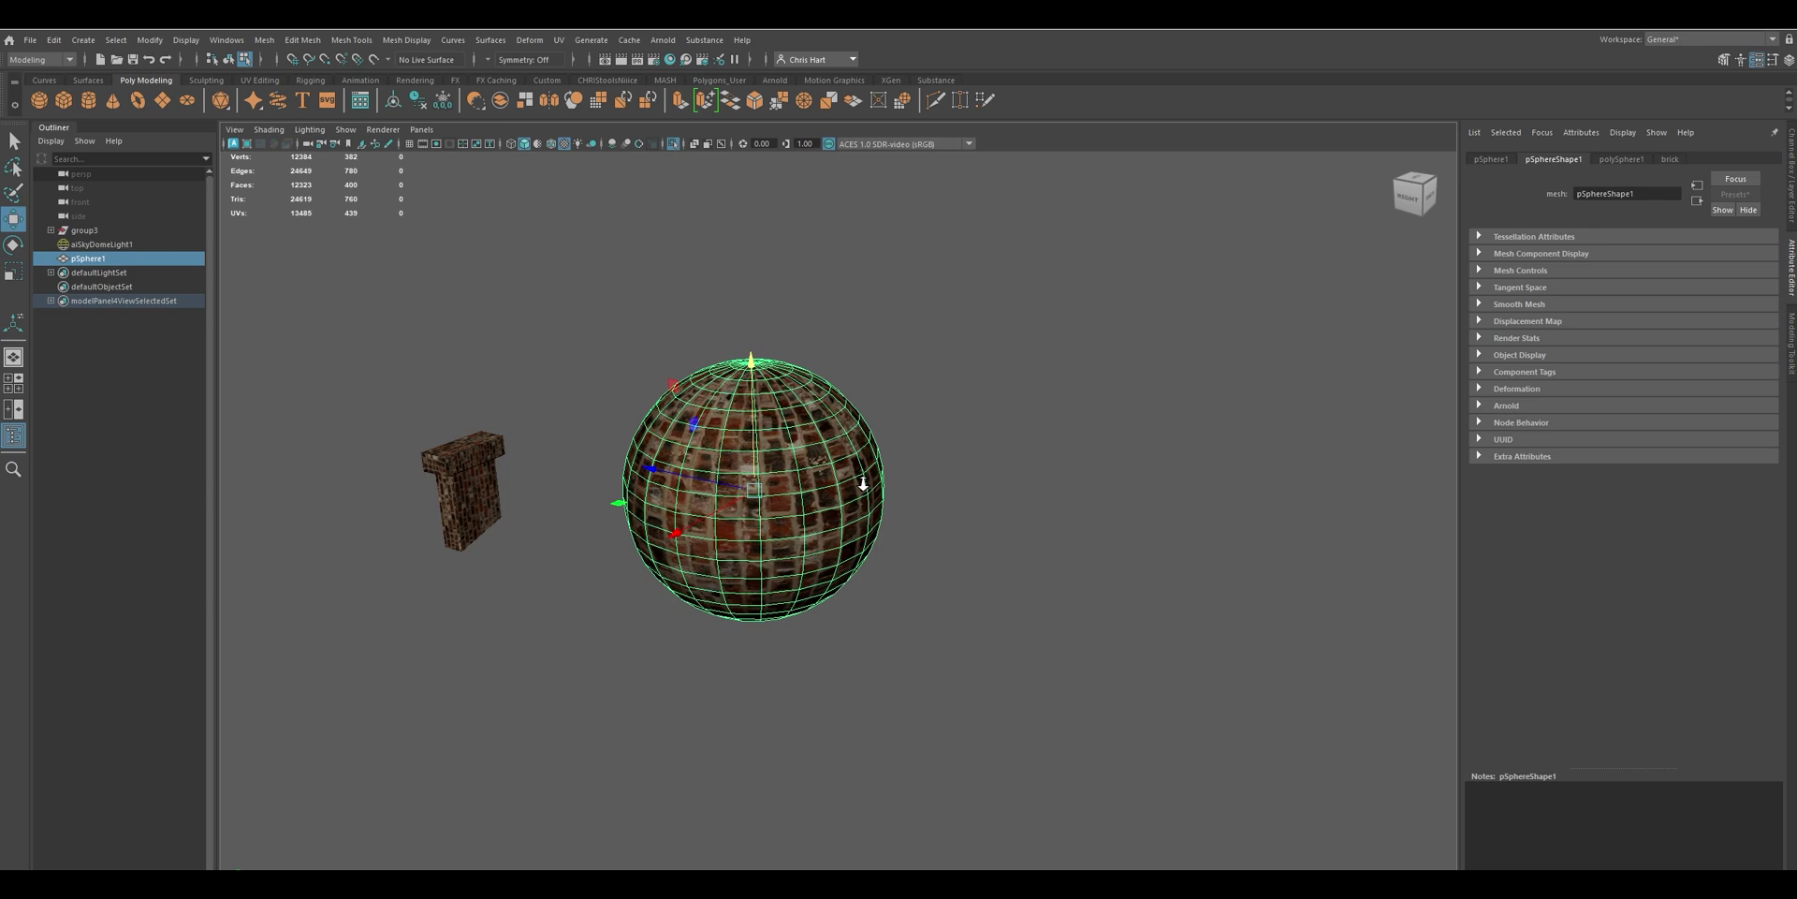
alt+drag(863, 484, 671, 470)
click(893, 497)
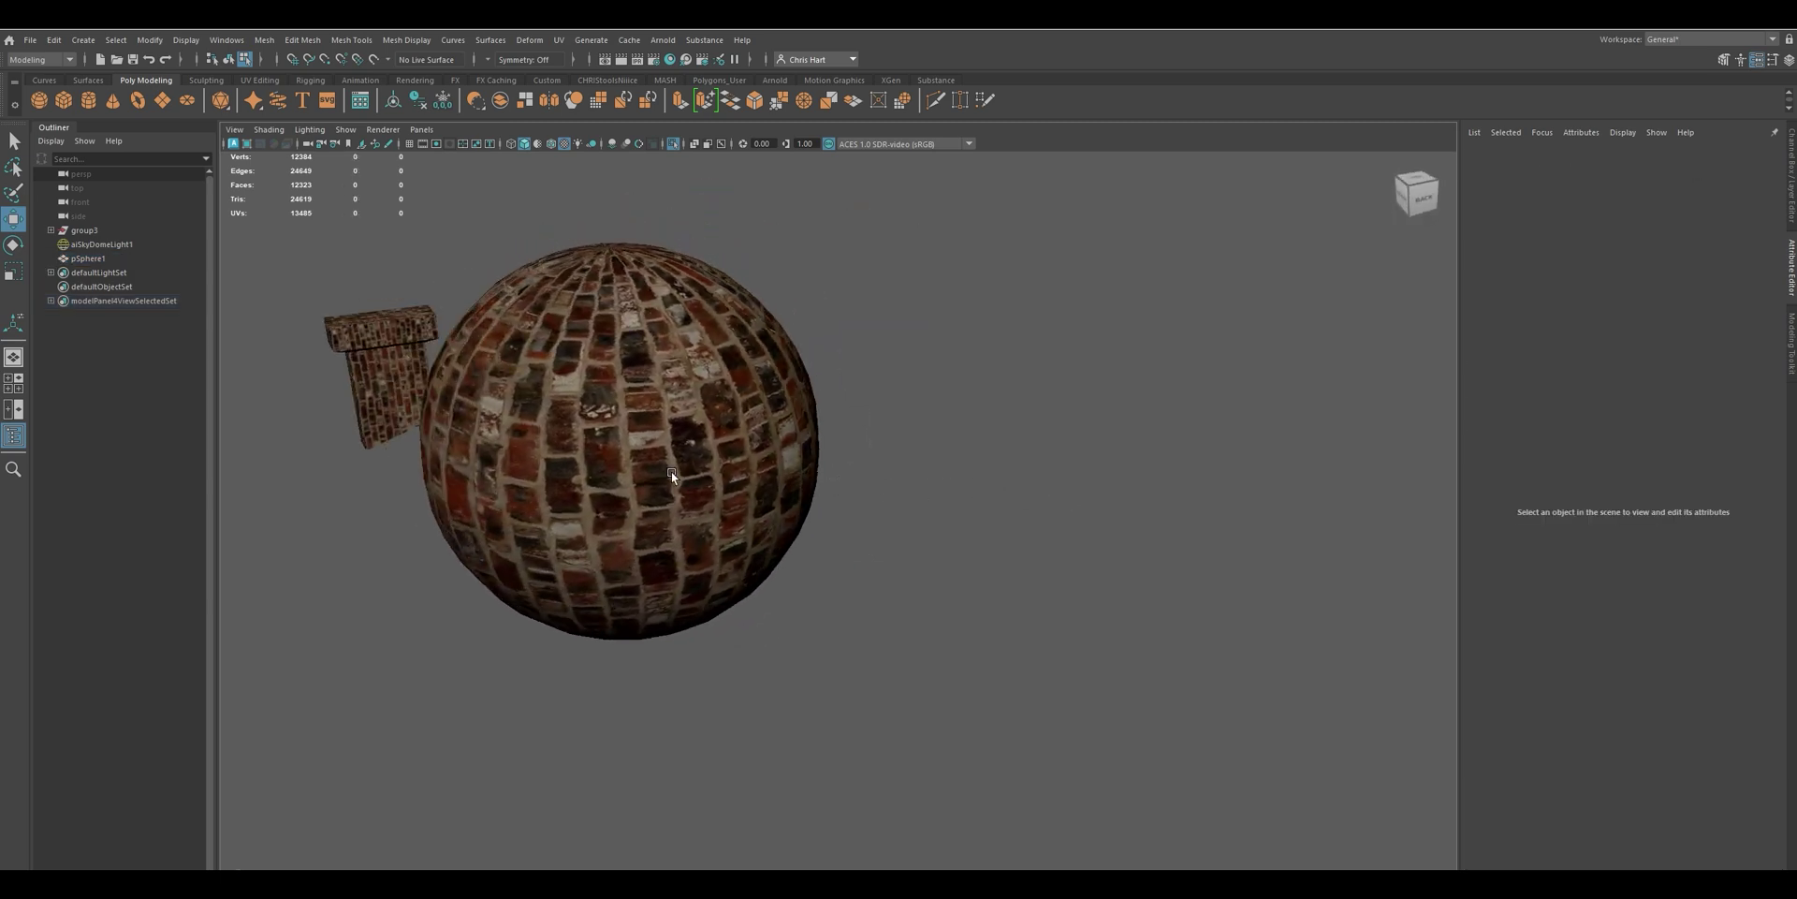
Open the brick-textured sphere in the UV Editor and place the editor so the sphere stays visible beside it
click(653, 476)
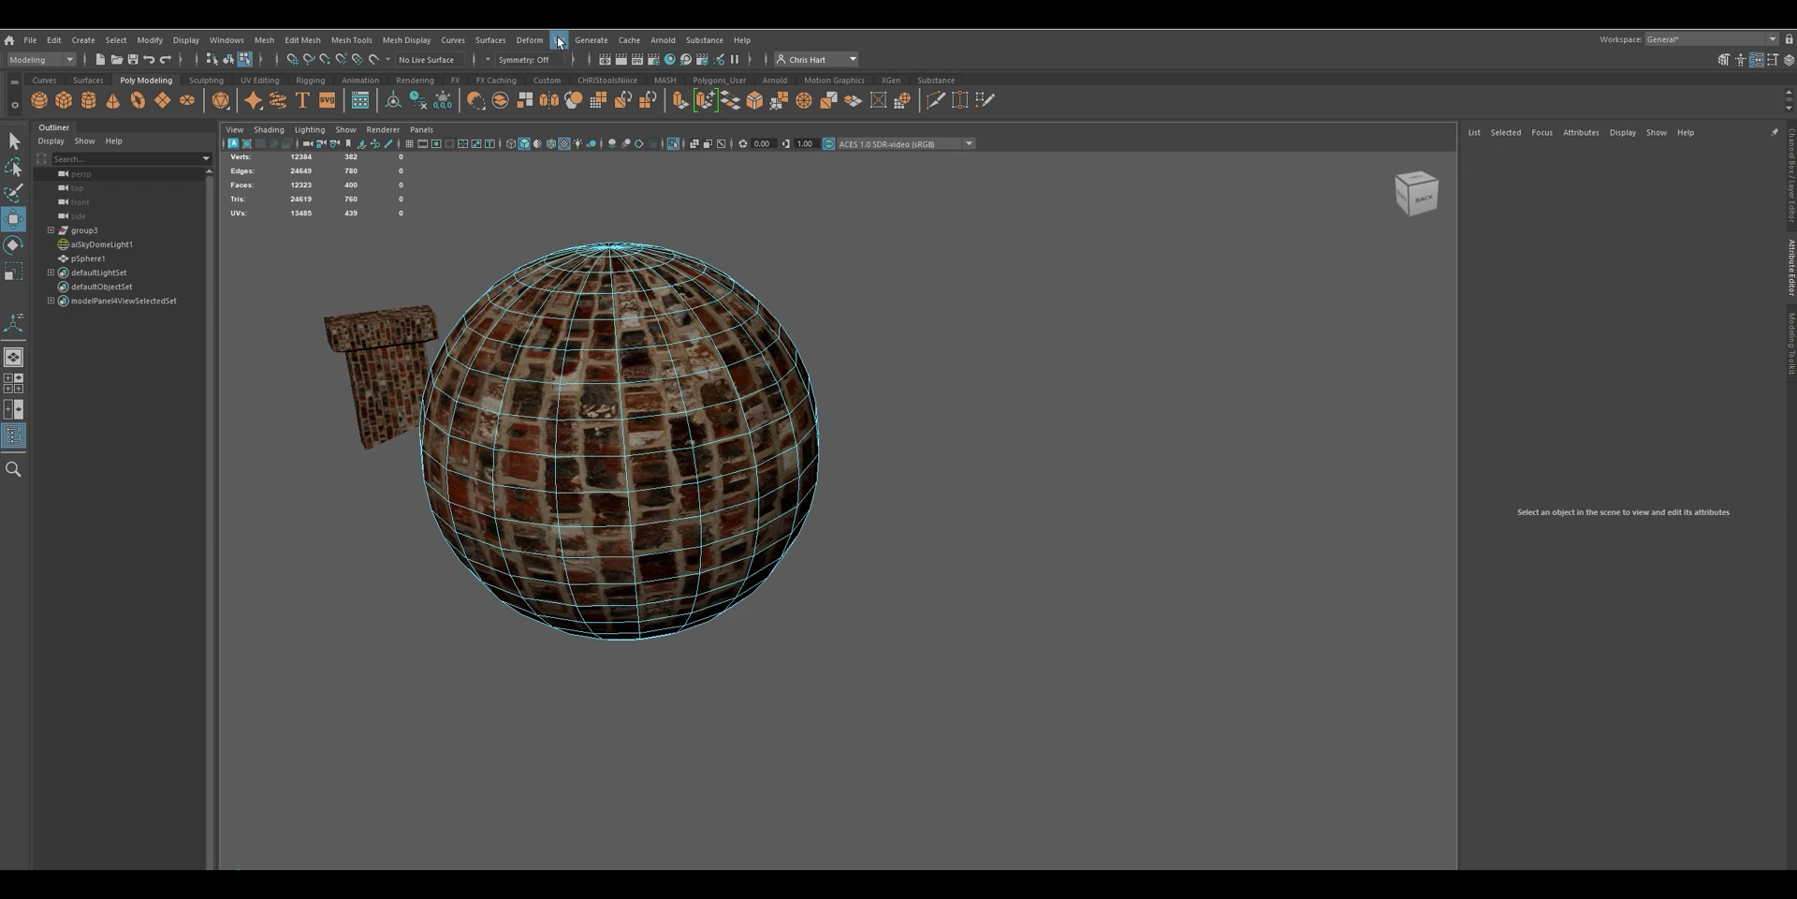
click(558, 40)
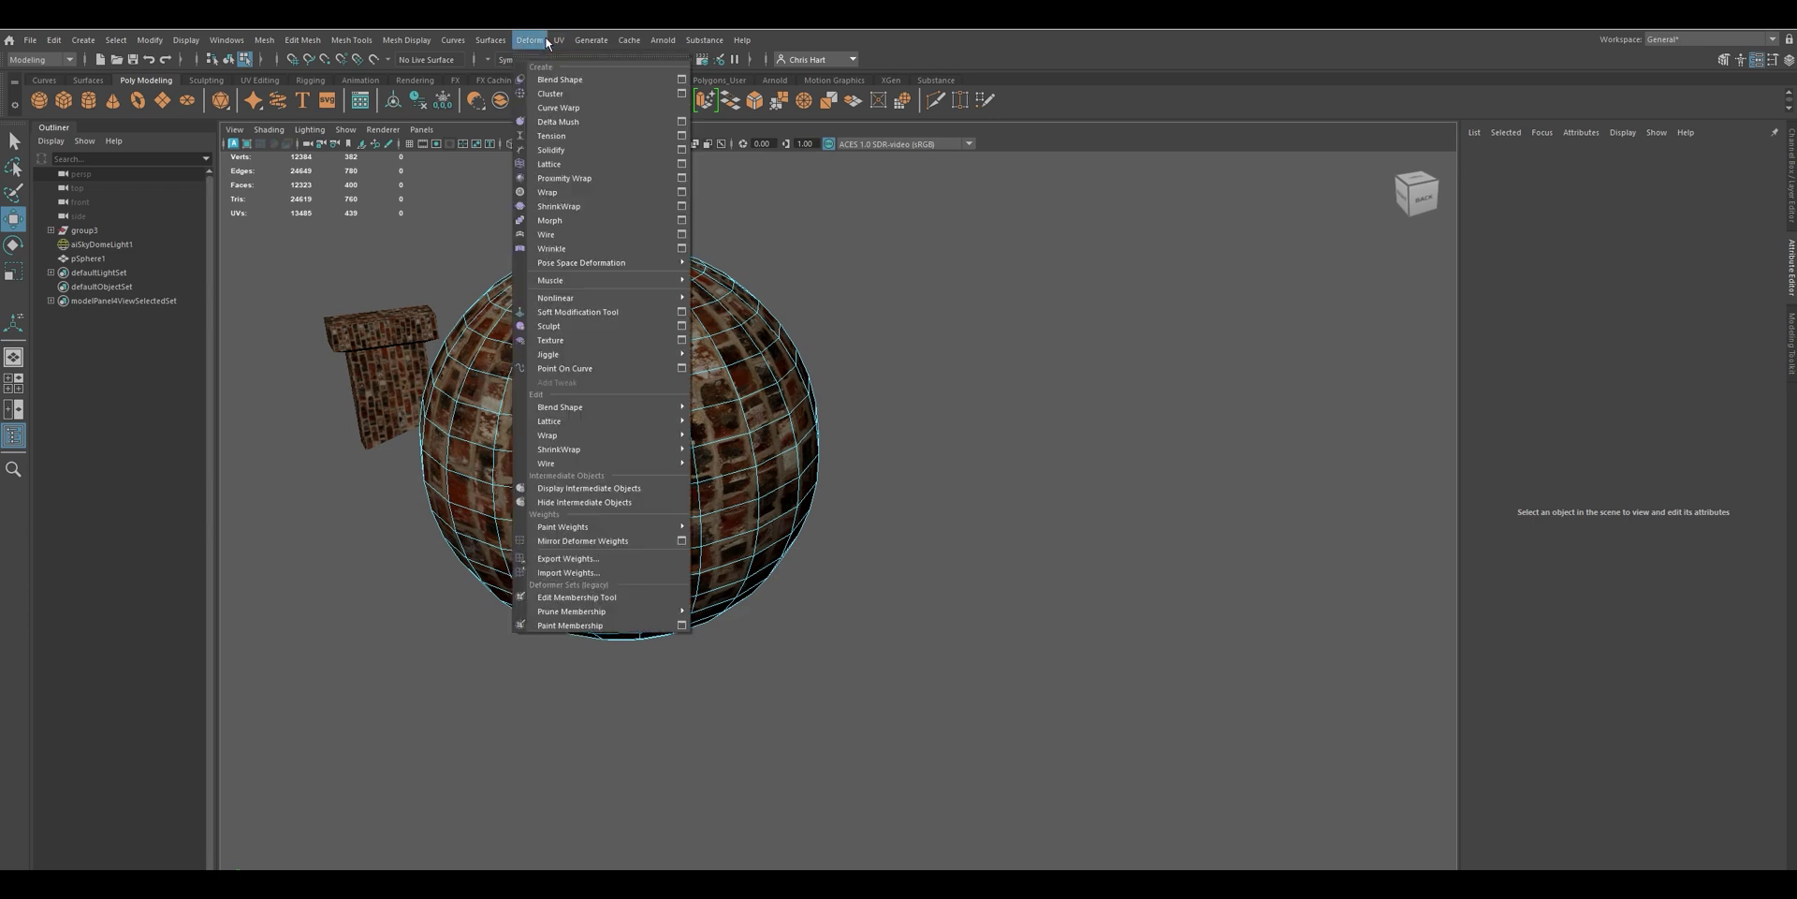
click(569, 69)
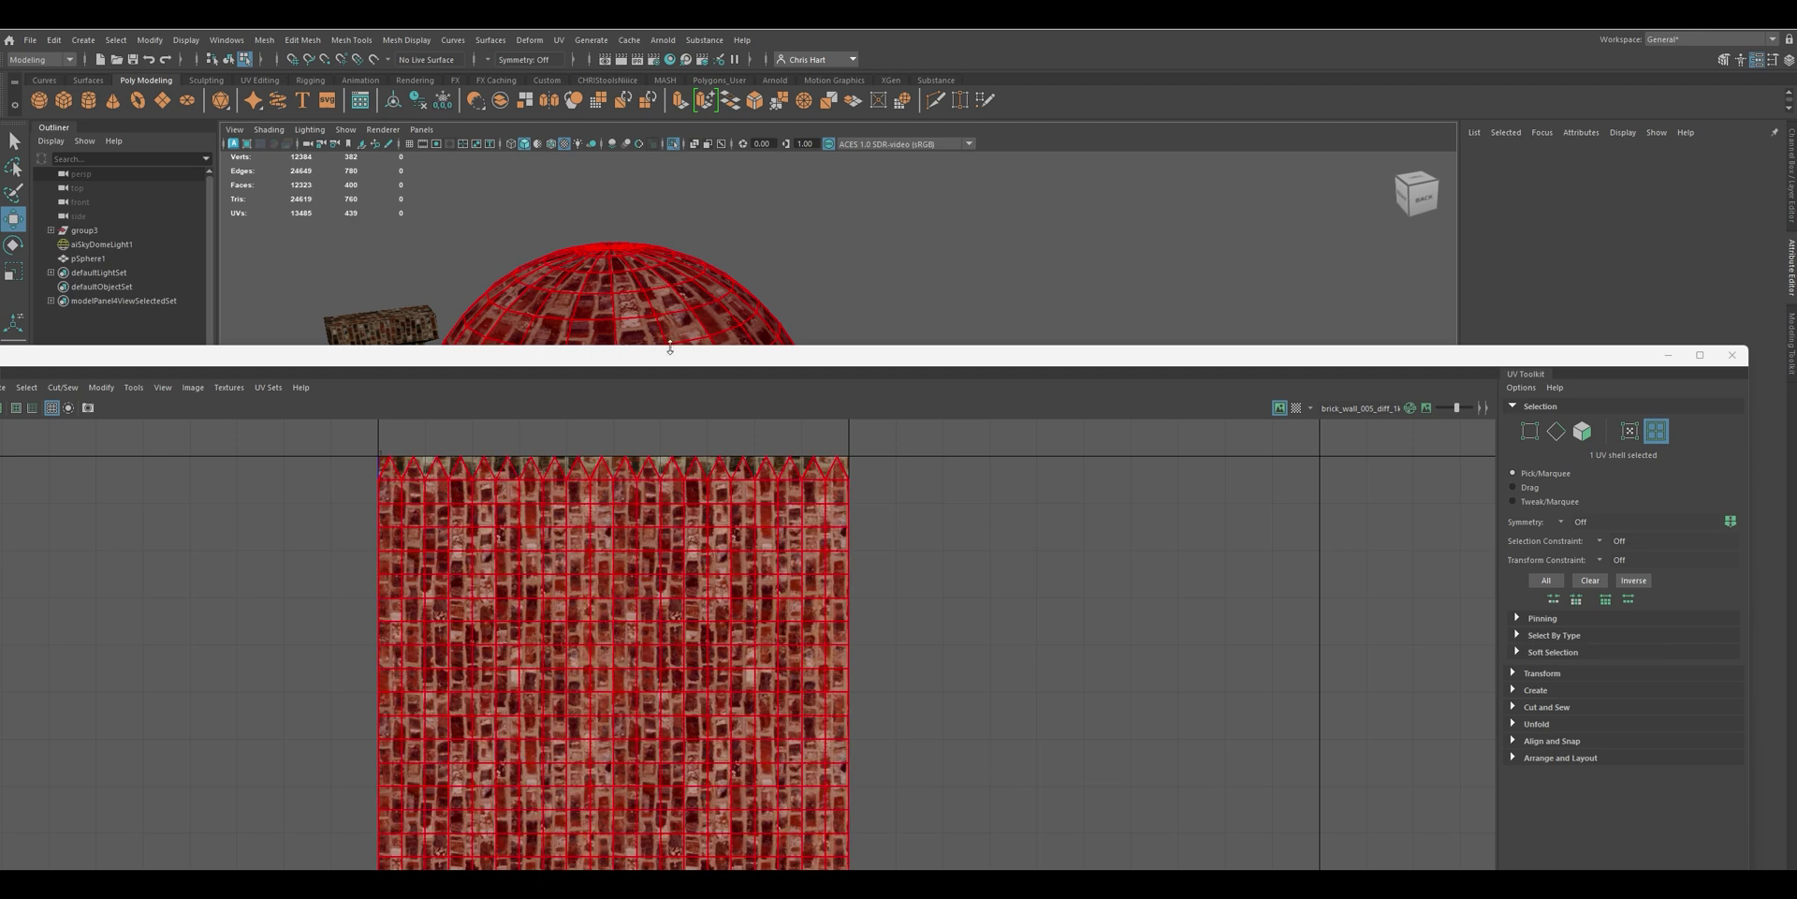
drag(660, 356, 1524, 234)
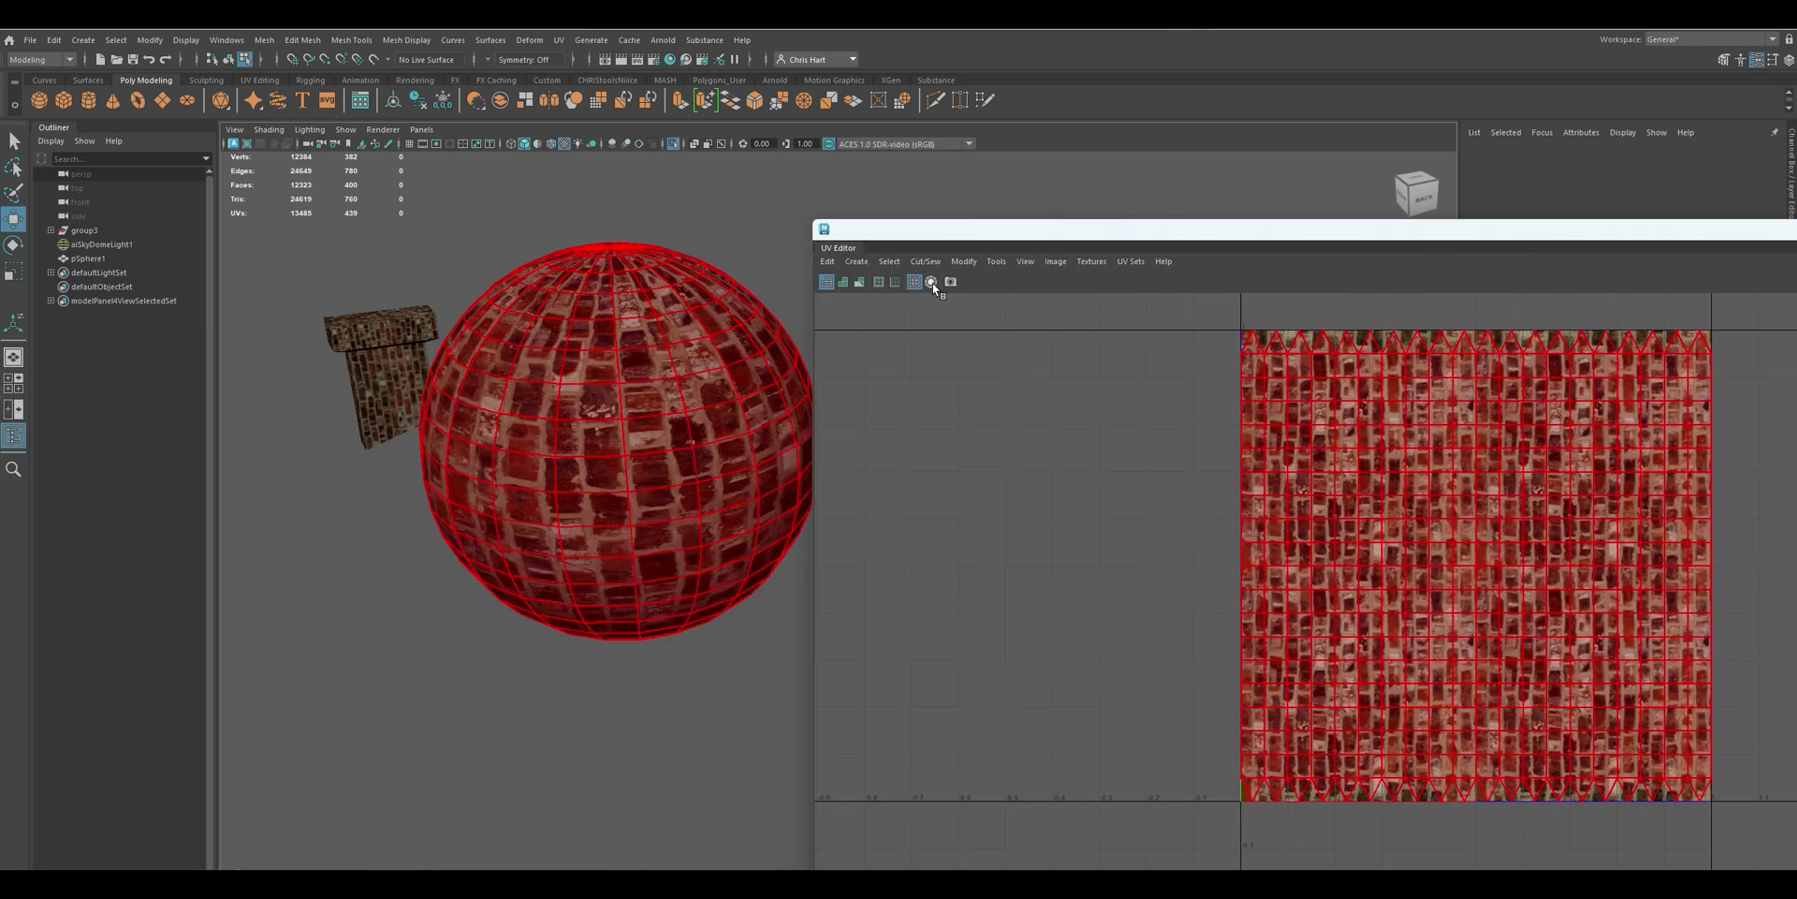
click(861, 262)
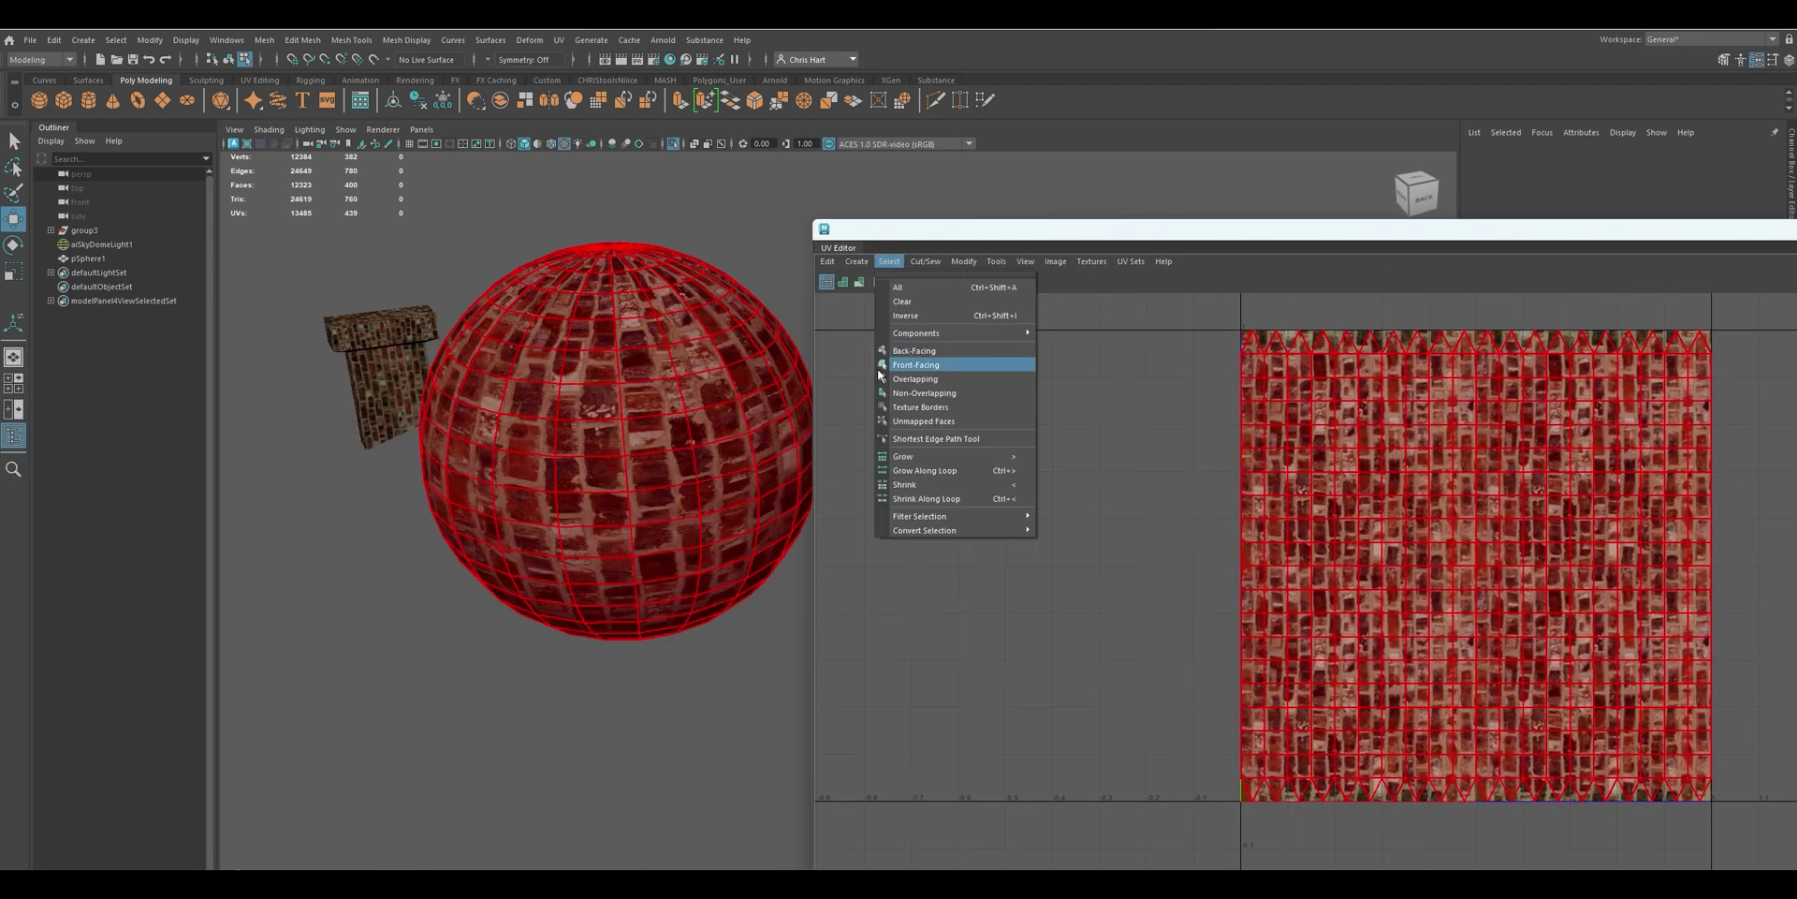
mouse_move(998, 260)
Select the sphere as a whole object and apply an Automatic UV projection to it
click(562, 37)
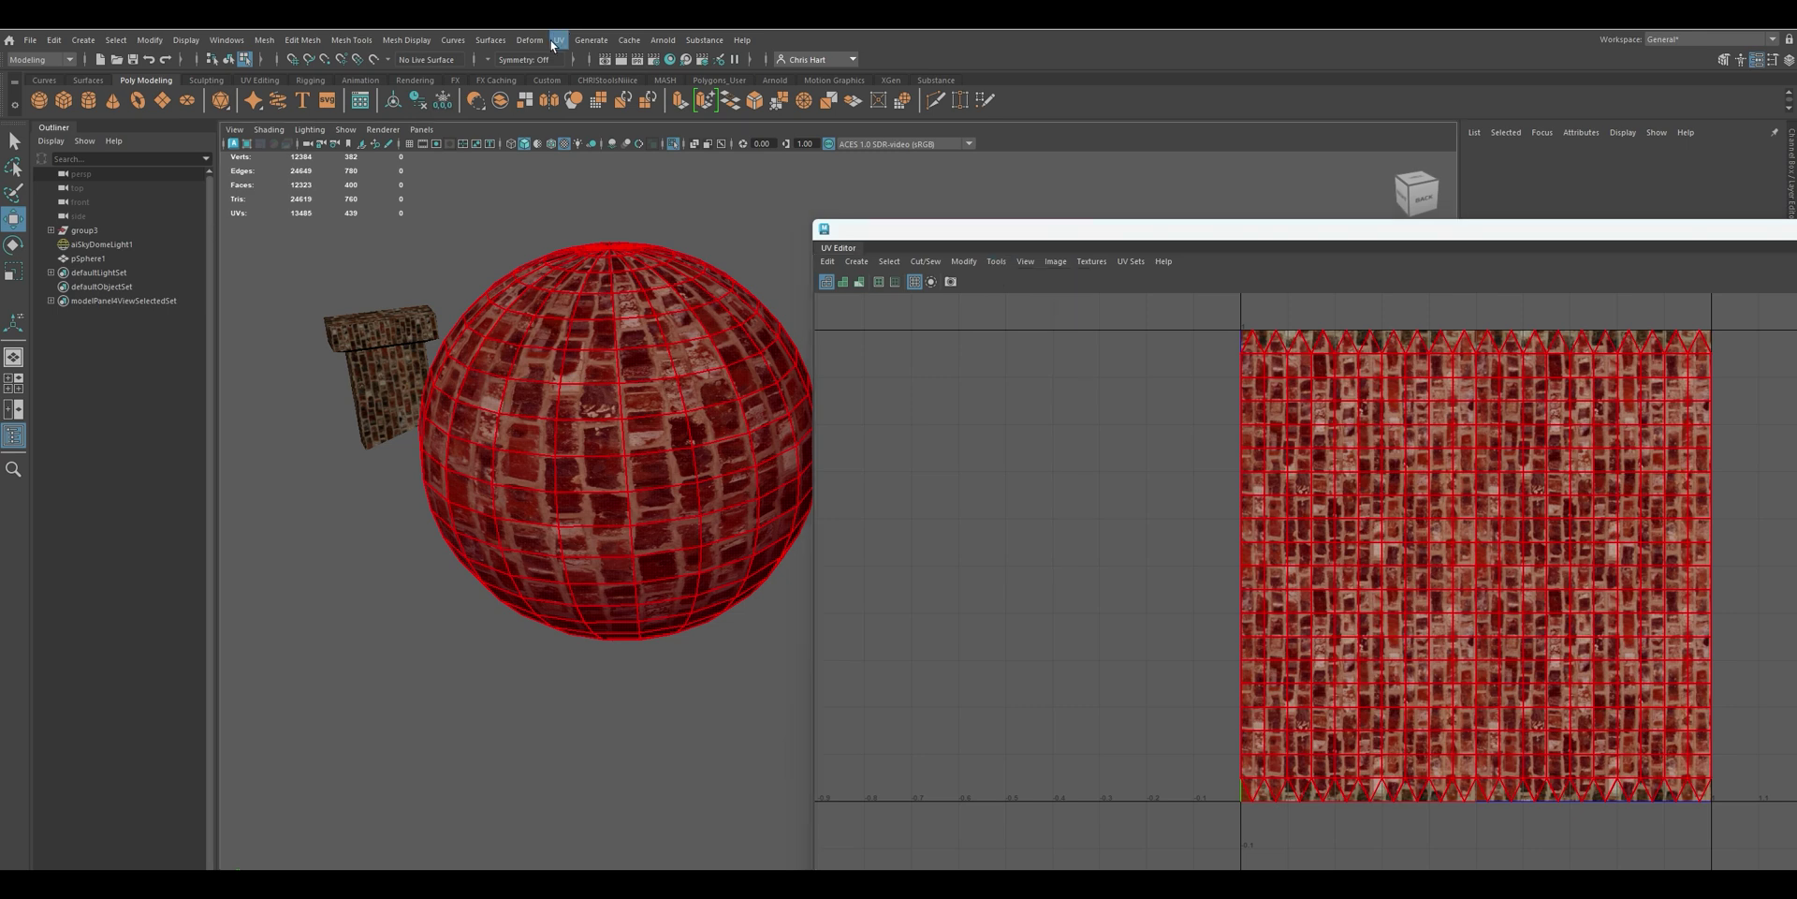
click(557, 42)
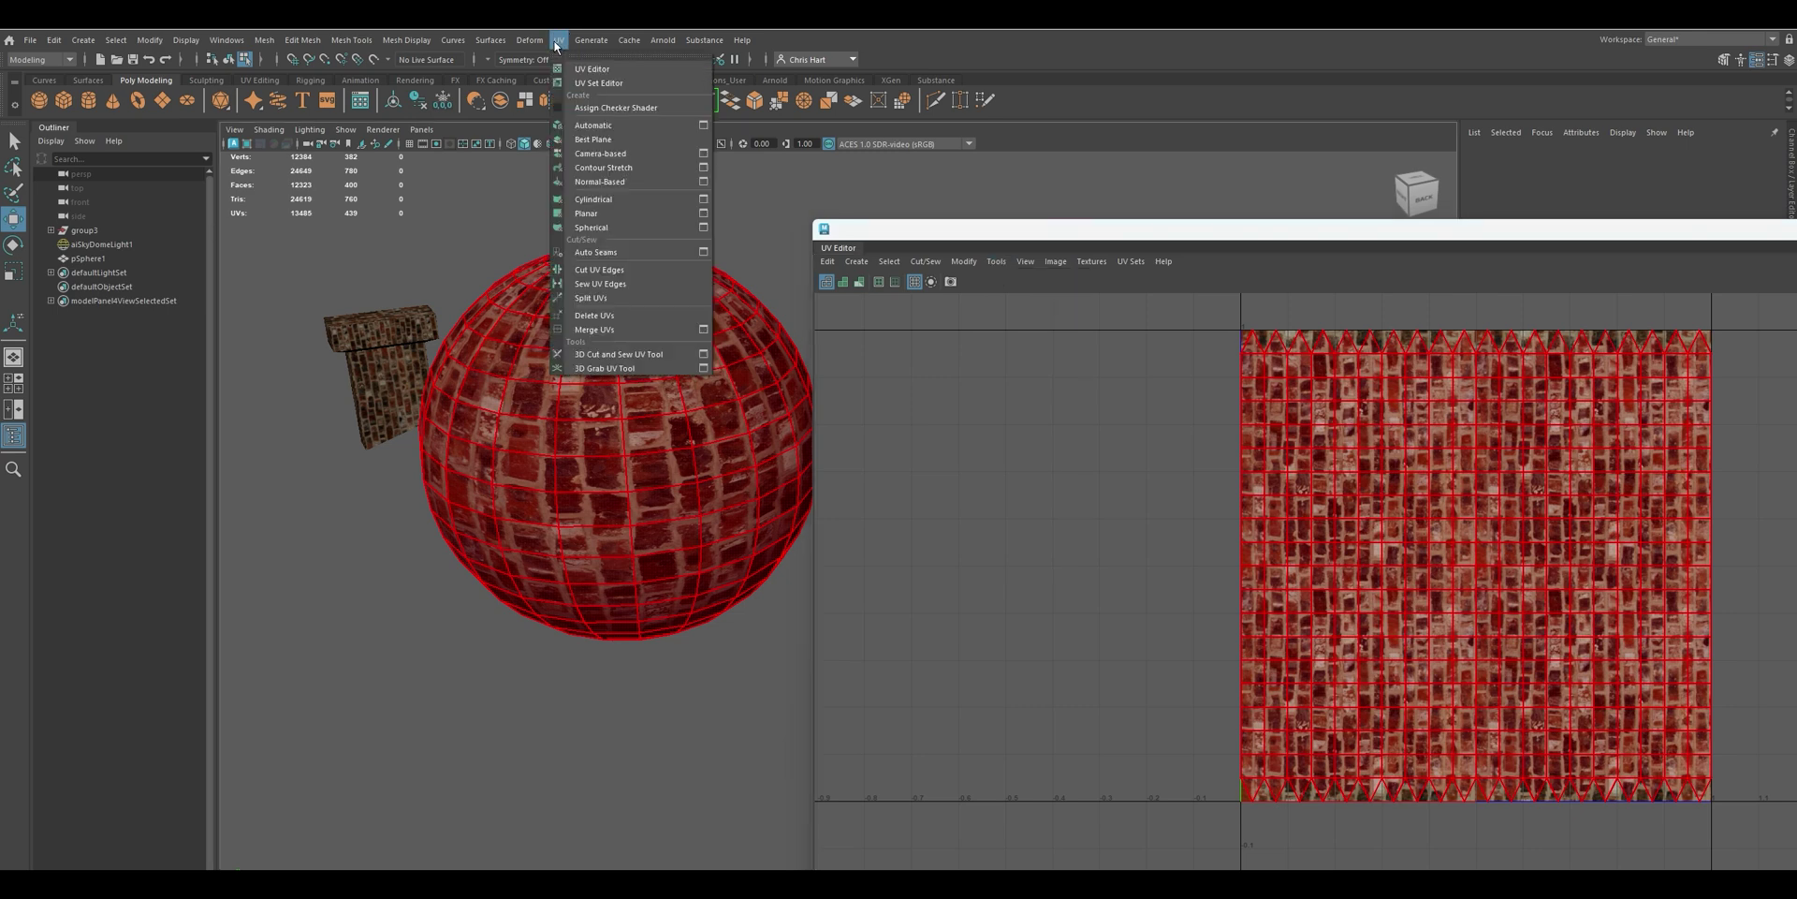
click(595, 126)
right_drag(600, 382, 660, 357)
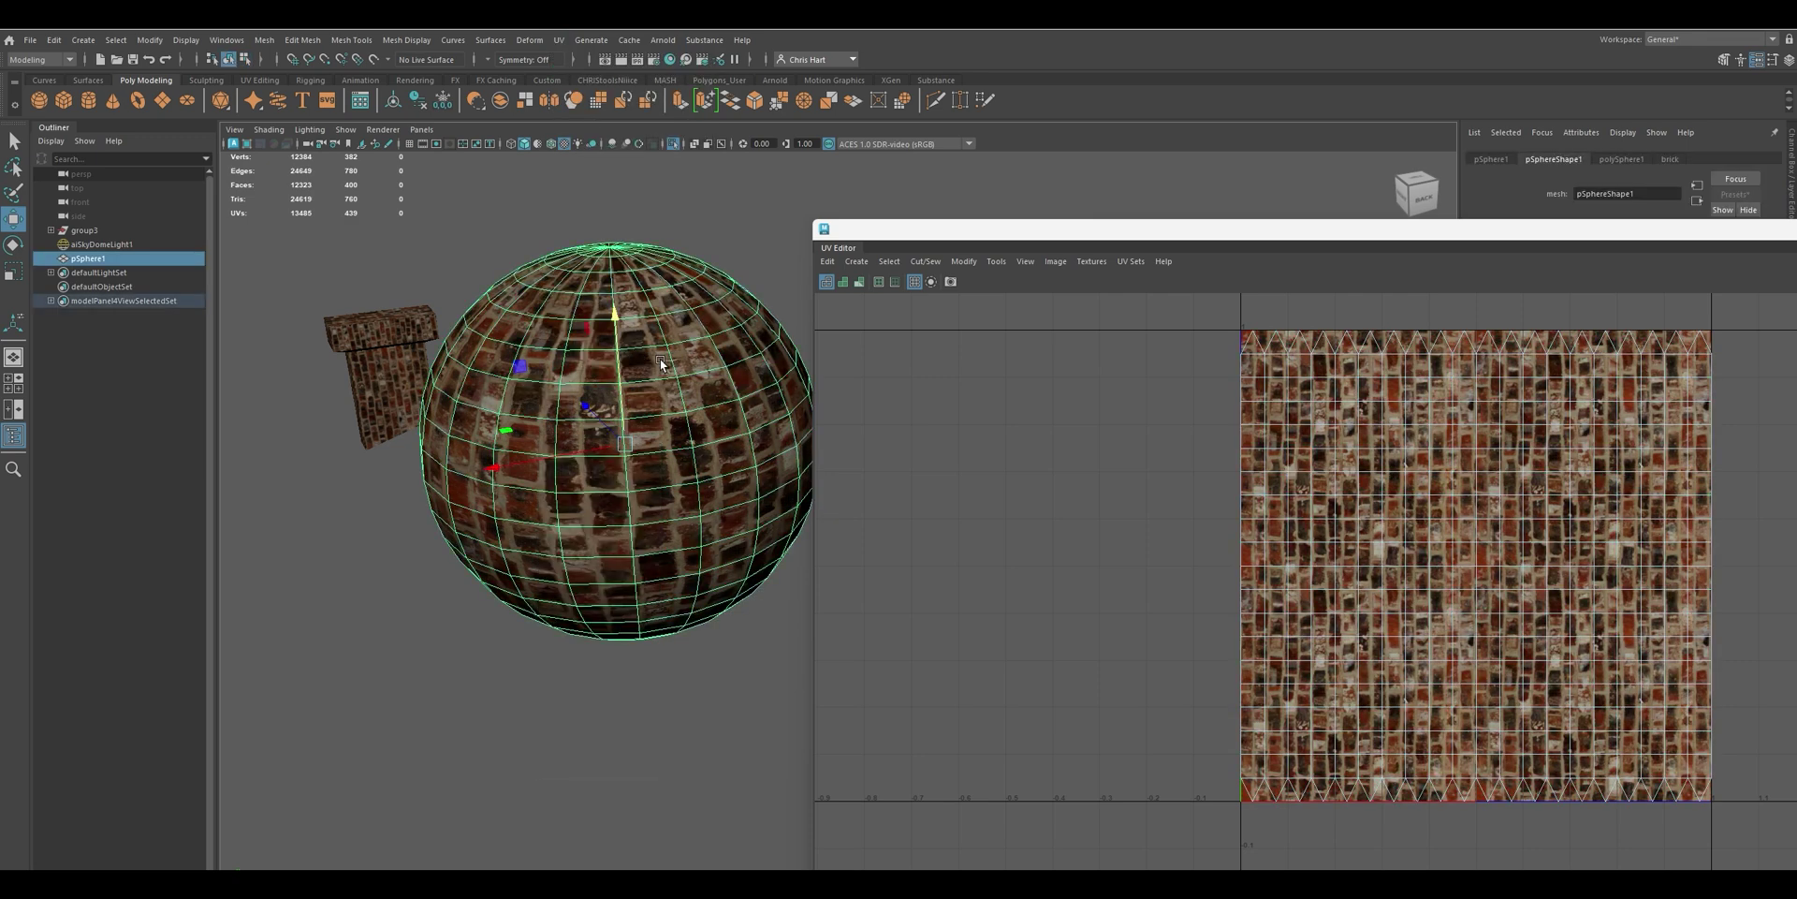
click(558, 40)
click(568, 127)
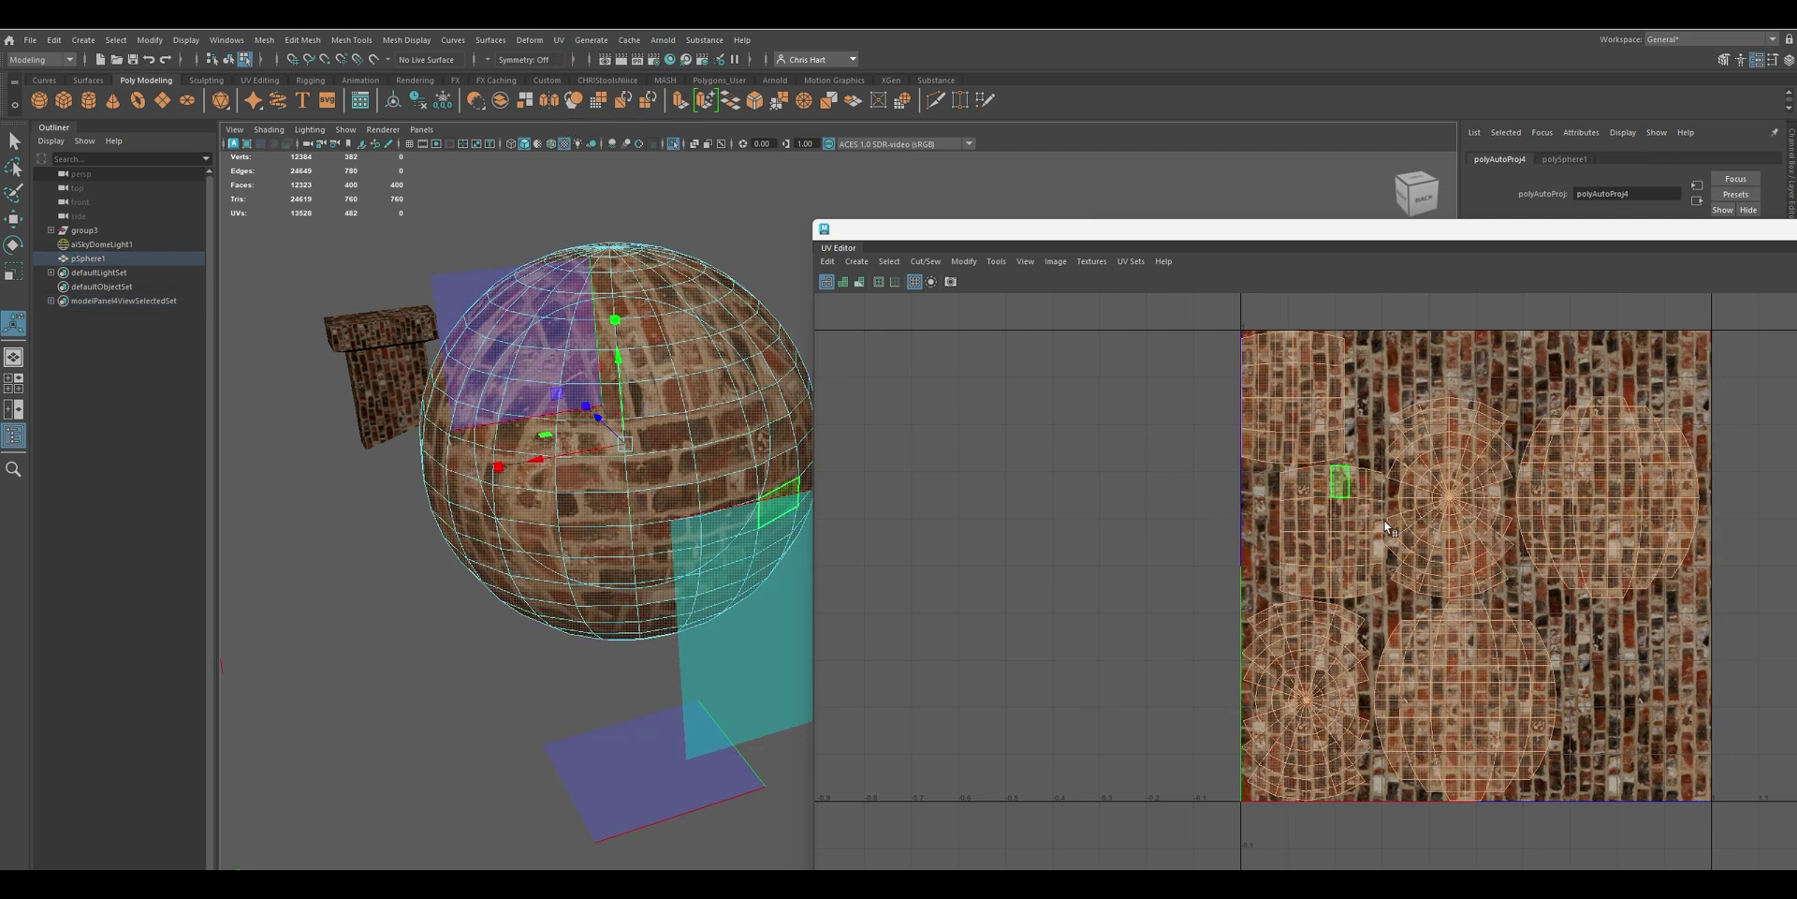
Examine how the projected UV shells lie over the bricks and how the texture meets across the sphere's surface
alt+drag(626, 538, 520, 543)
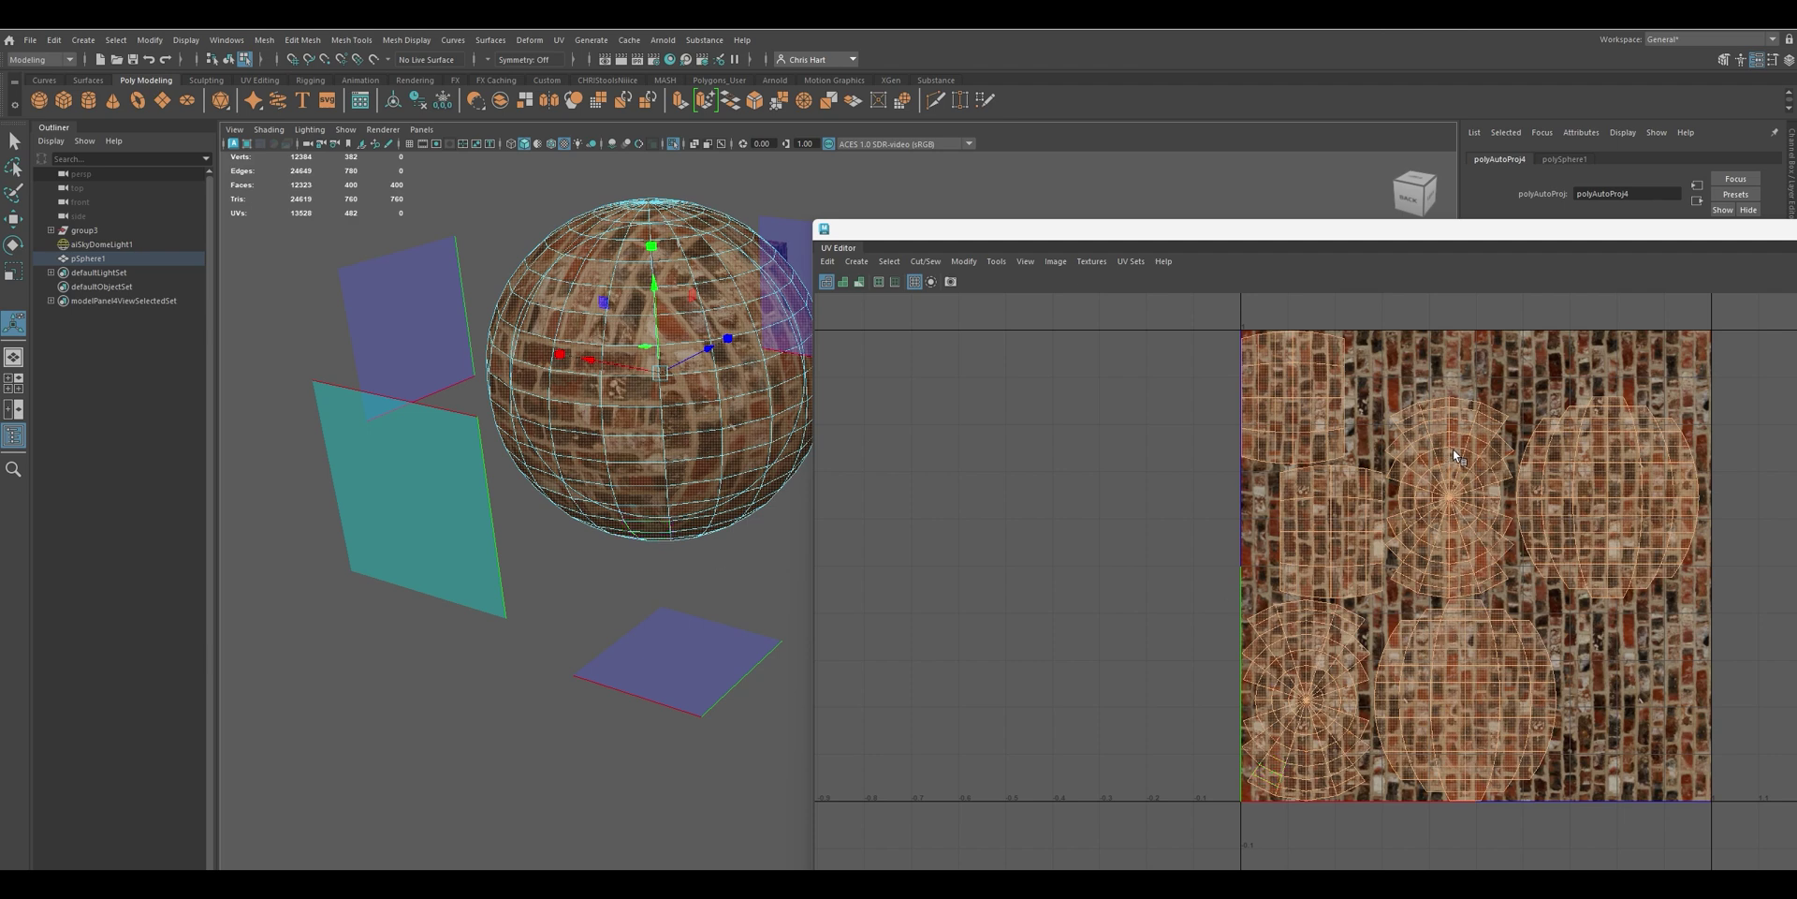
scroll(1461, 451, up, 3)
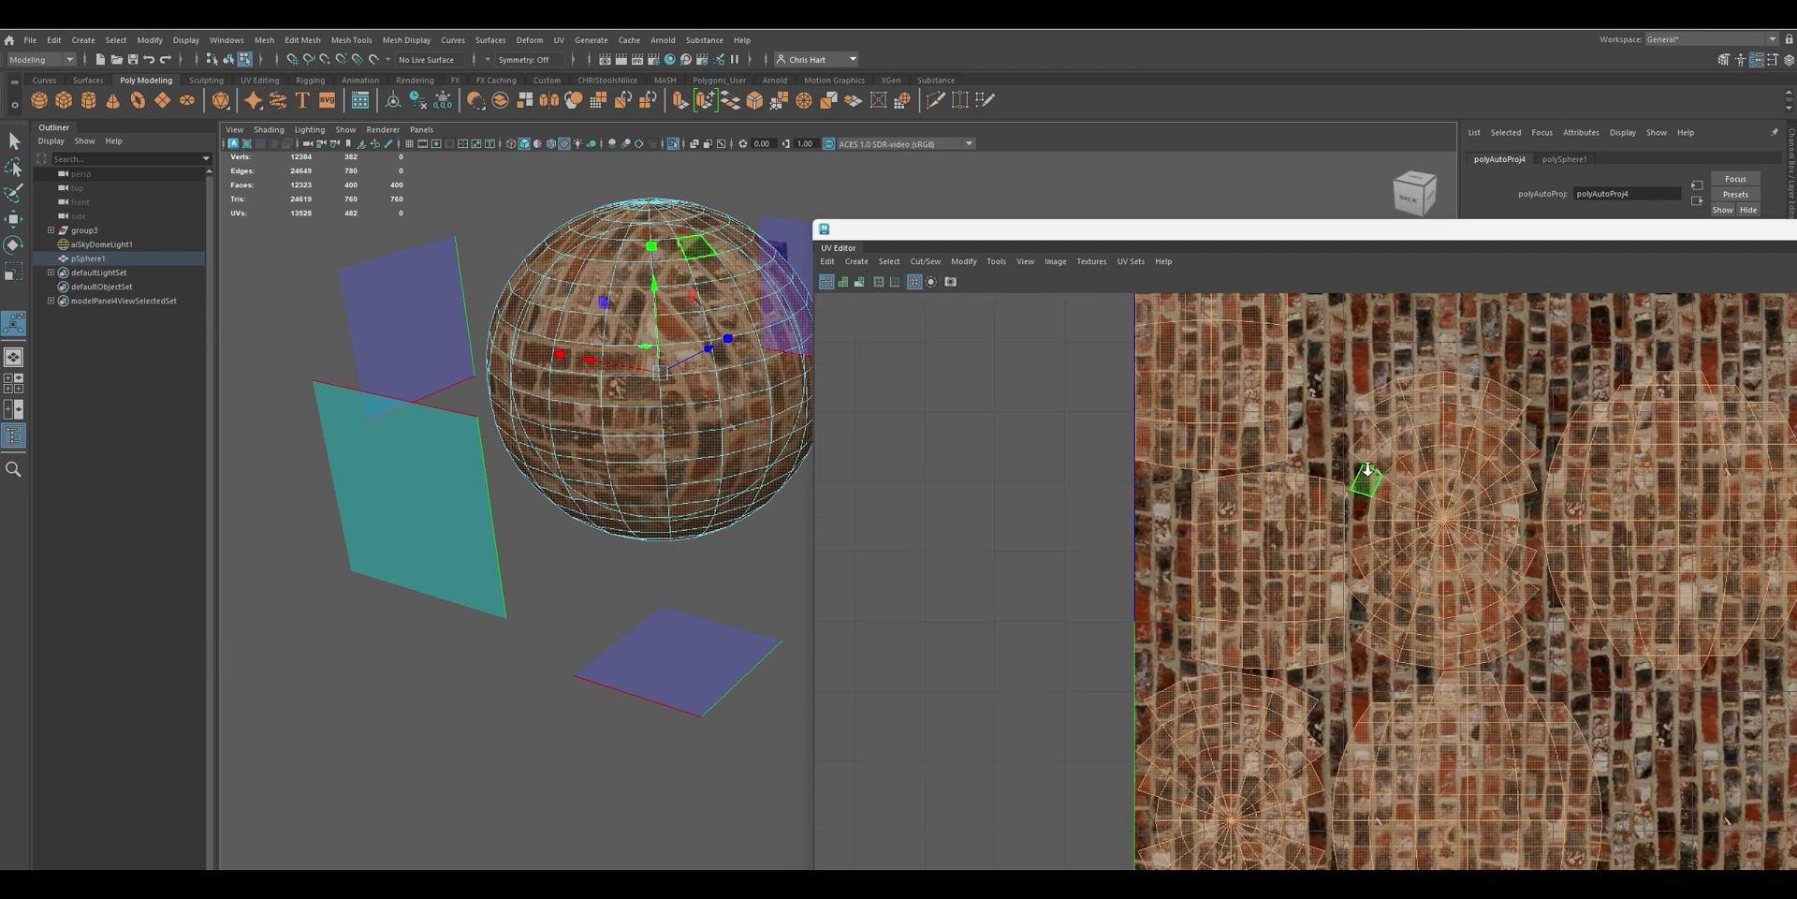
scroll(1367, 469, down, 1)
click(668, 589)
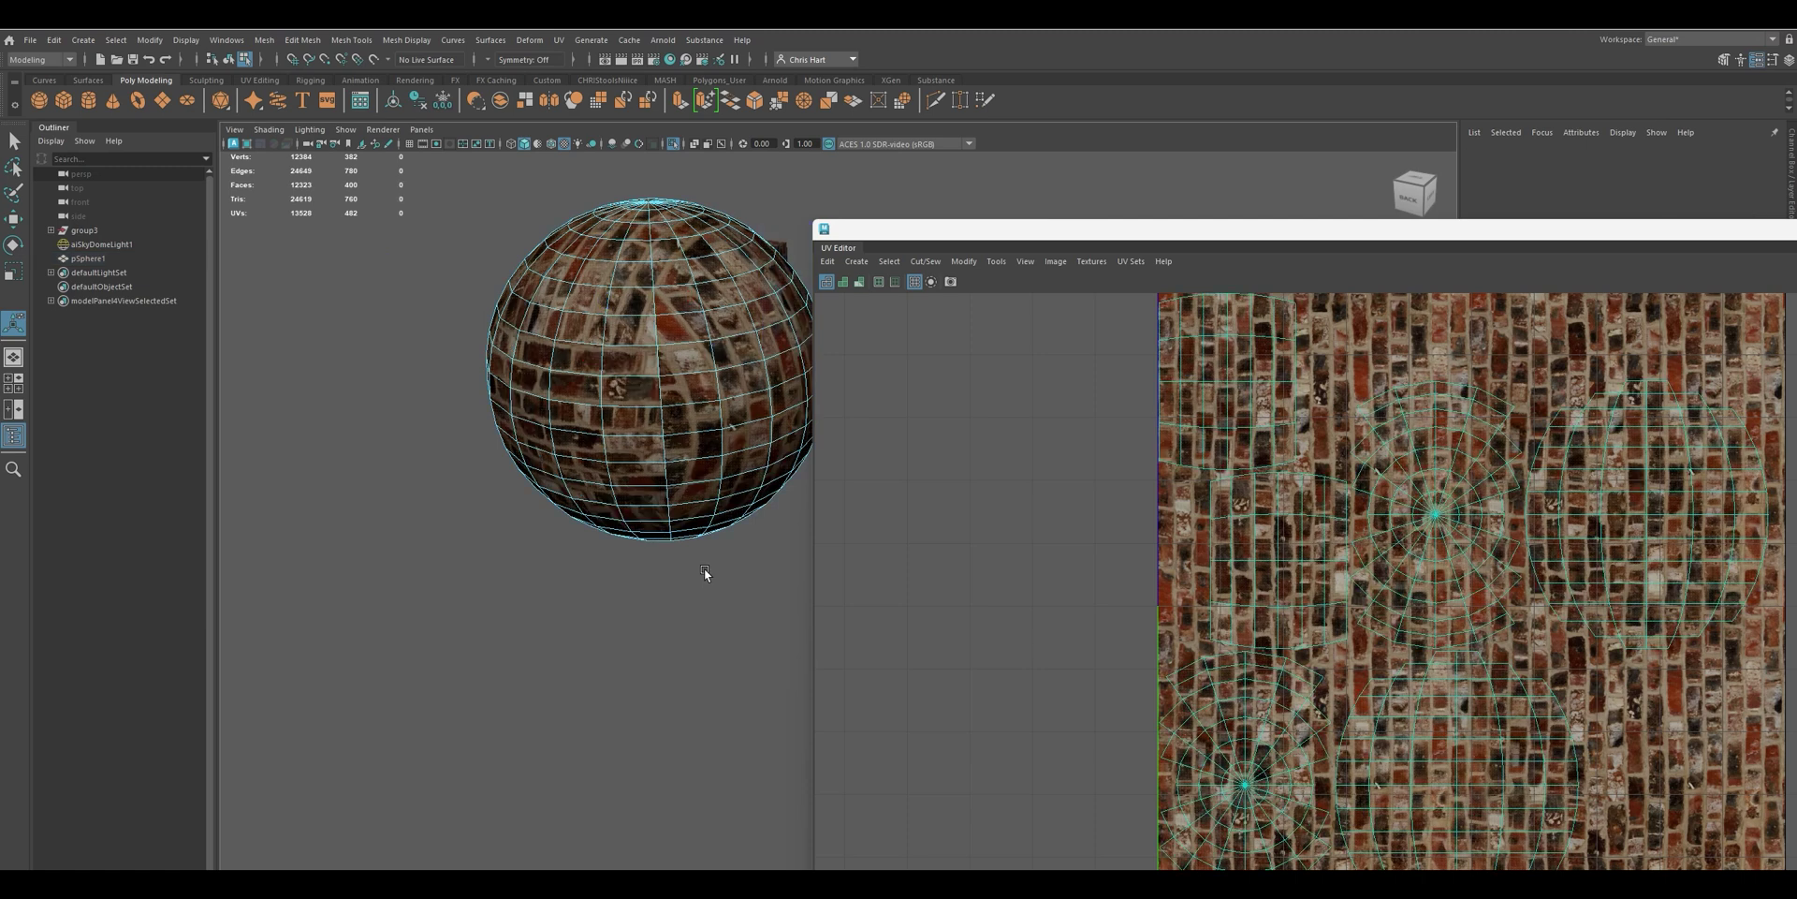
mouse_move(704, 567)
alt+mouse_down()
mouse_move(721, 565)
mouse_move(700, 564)
alt+mouse_up()
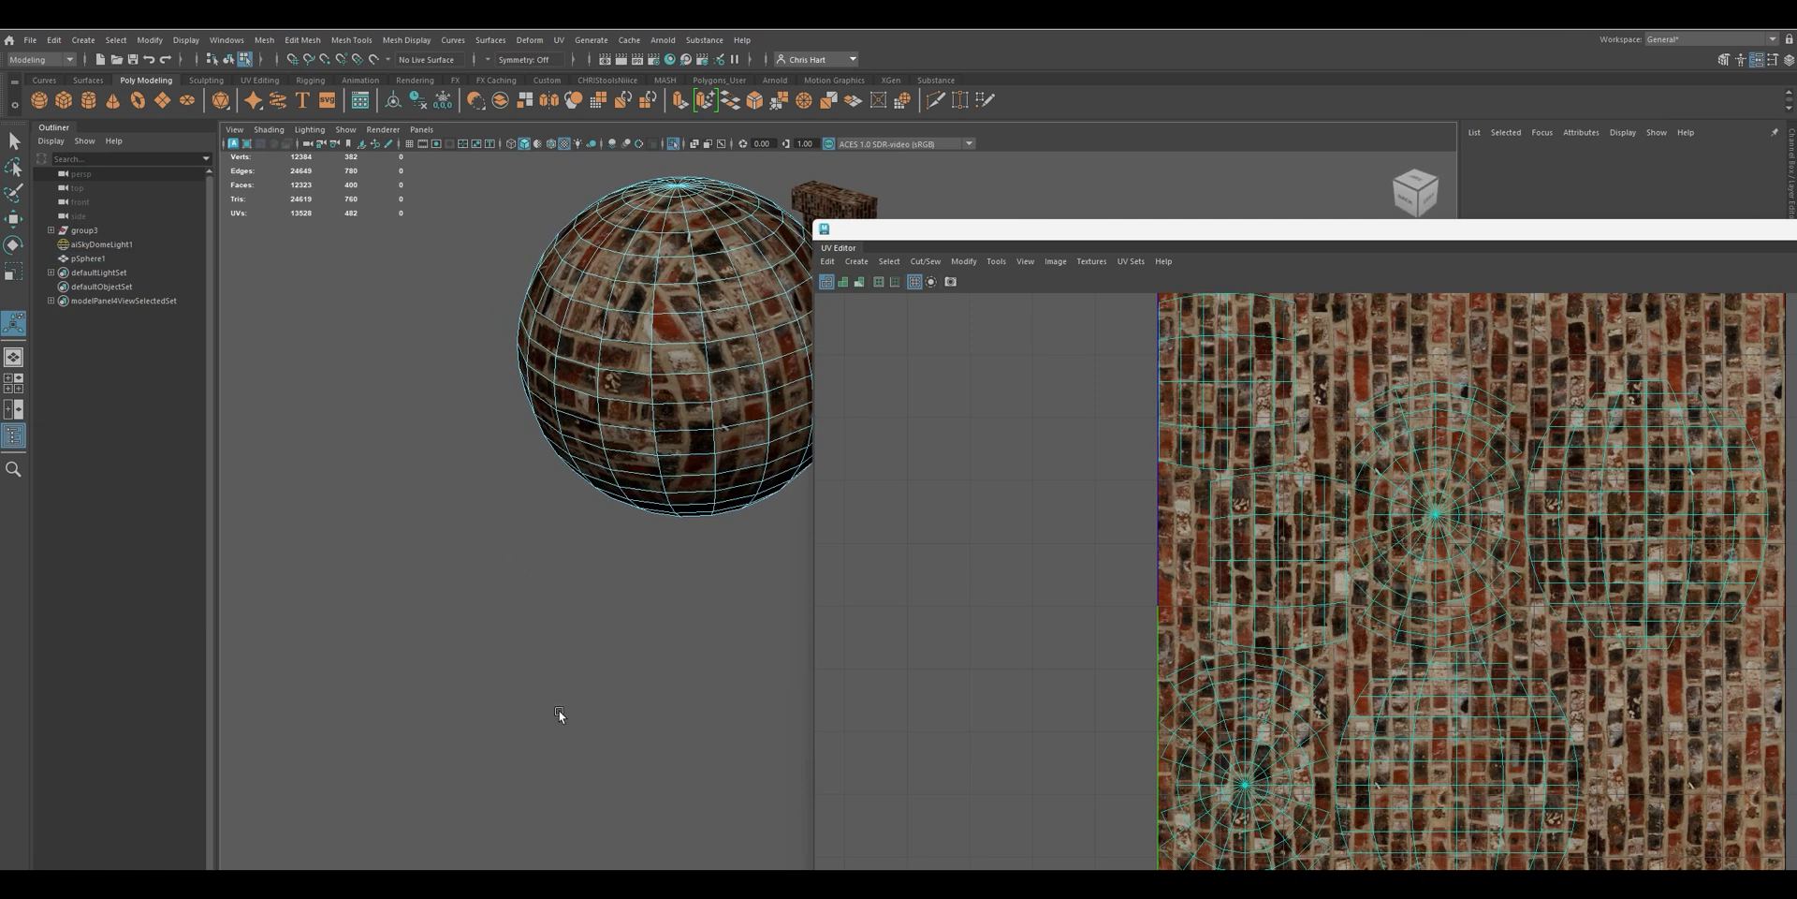
Render the sphere with Arnold and examine its brick pattern and seams from several sides
click(663, 40)
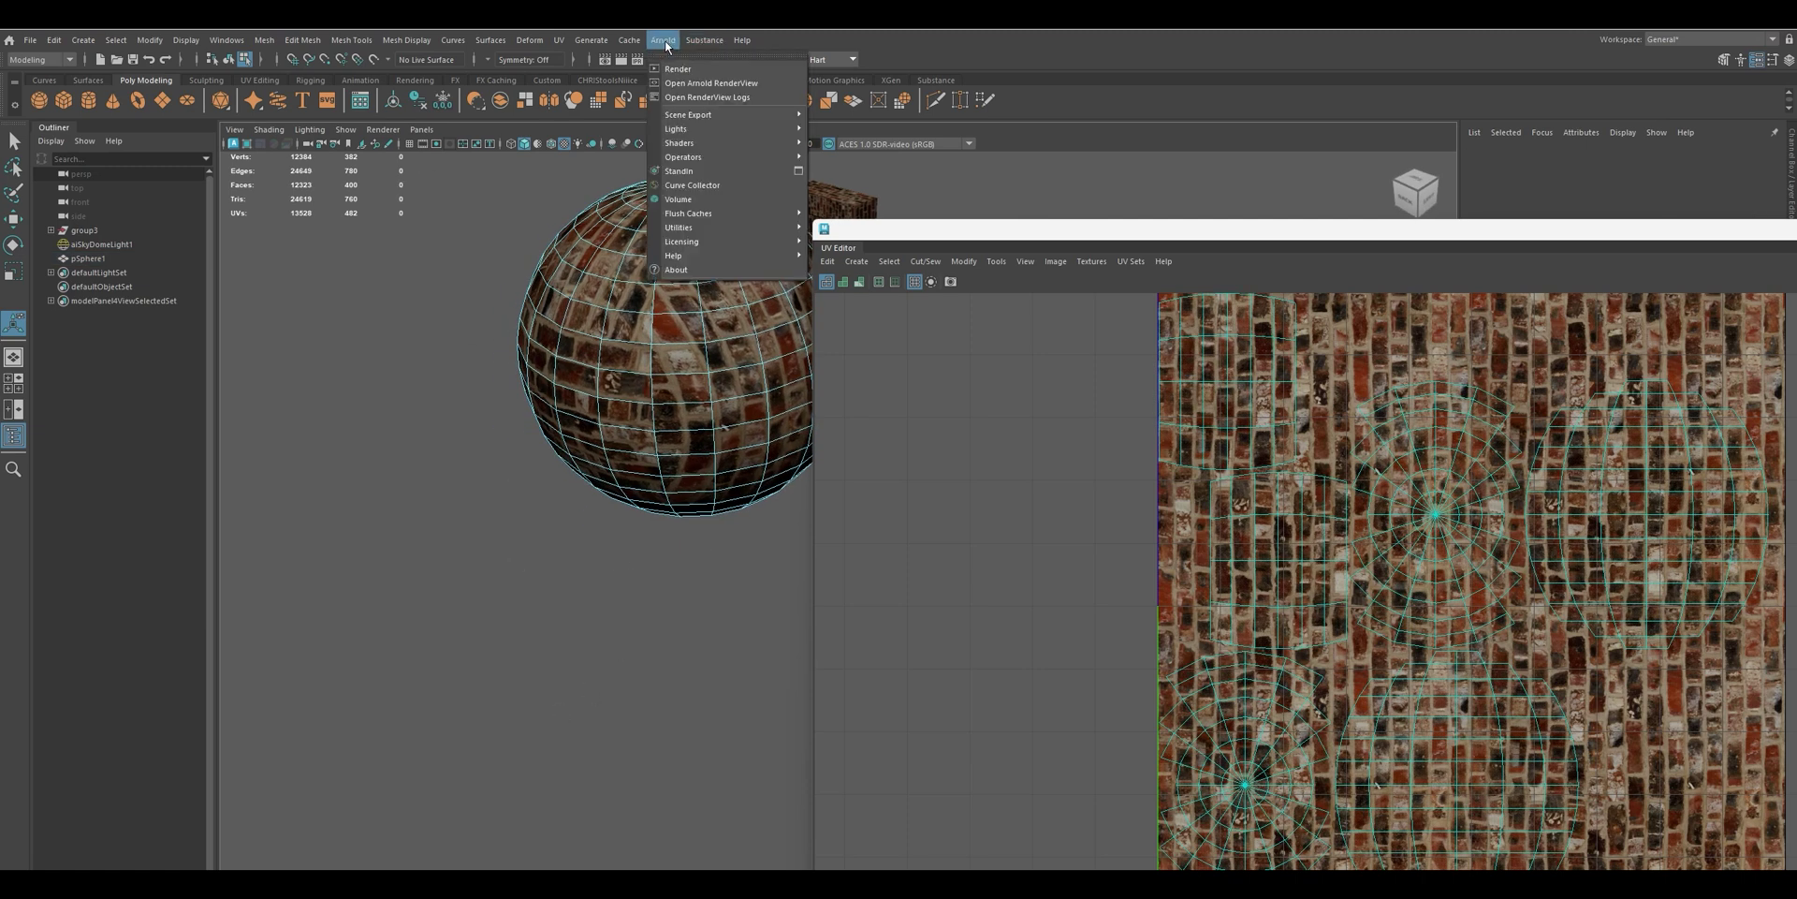
click(693, 68)
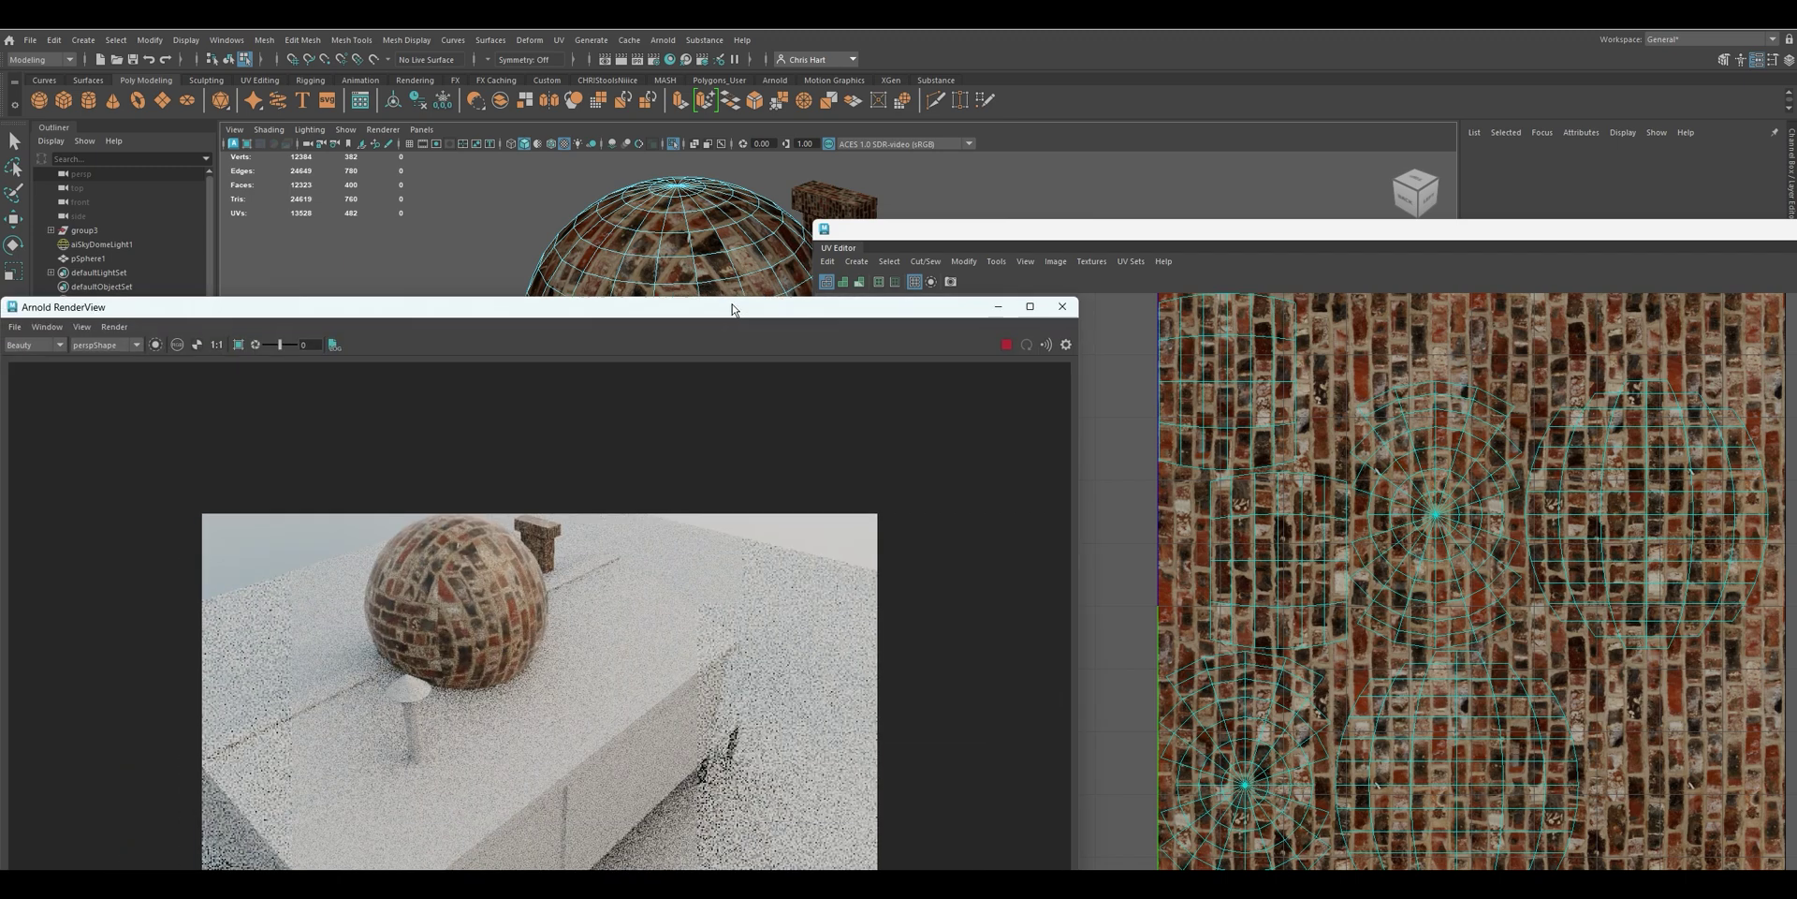
scroll(582, 187, up, 3)
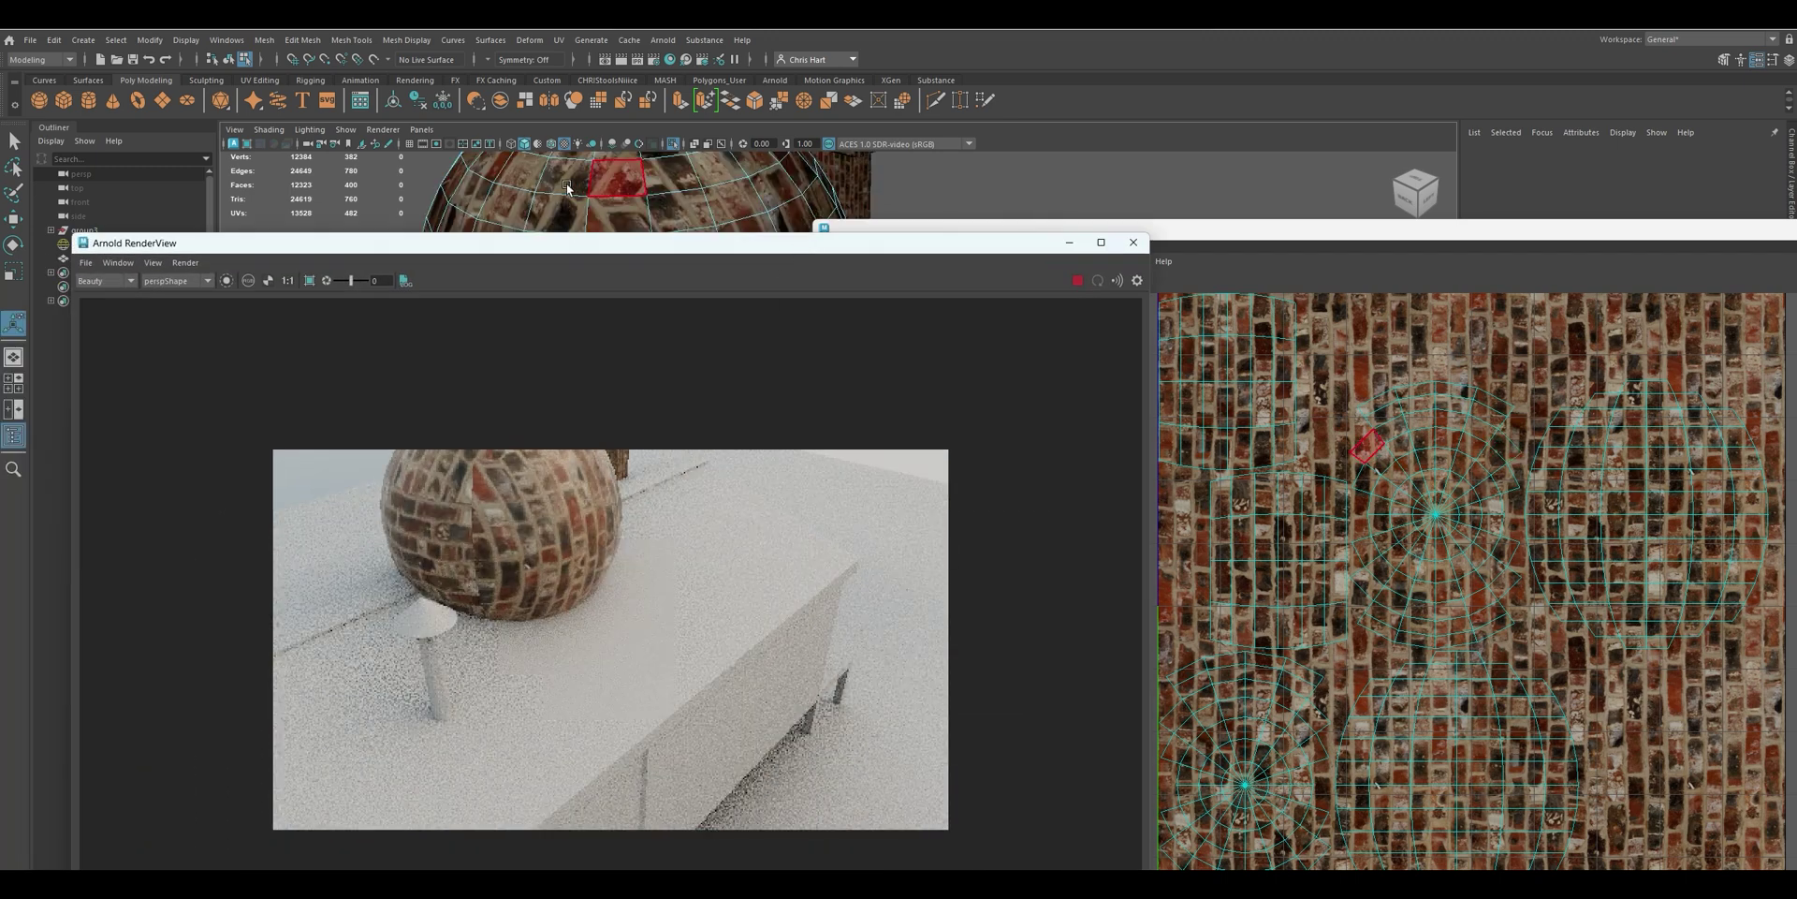
alt+drag(565, 185, 599, 191)
click(598, 187)
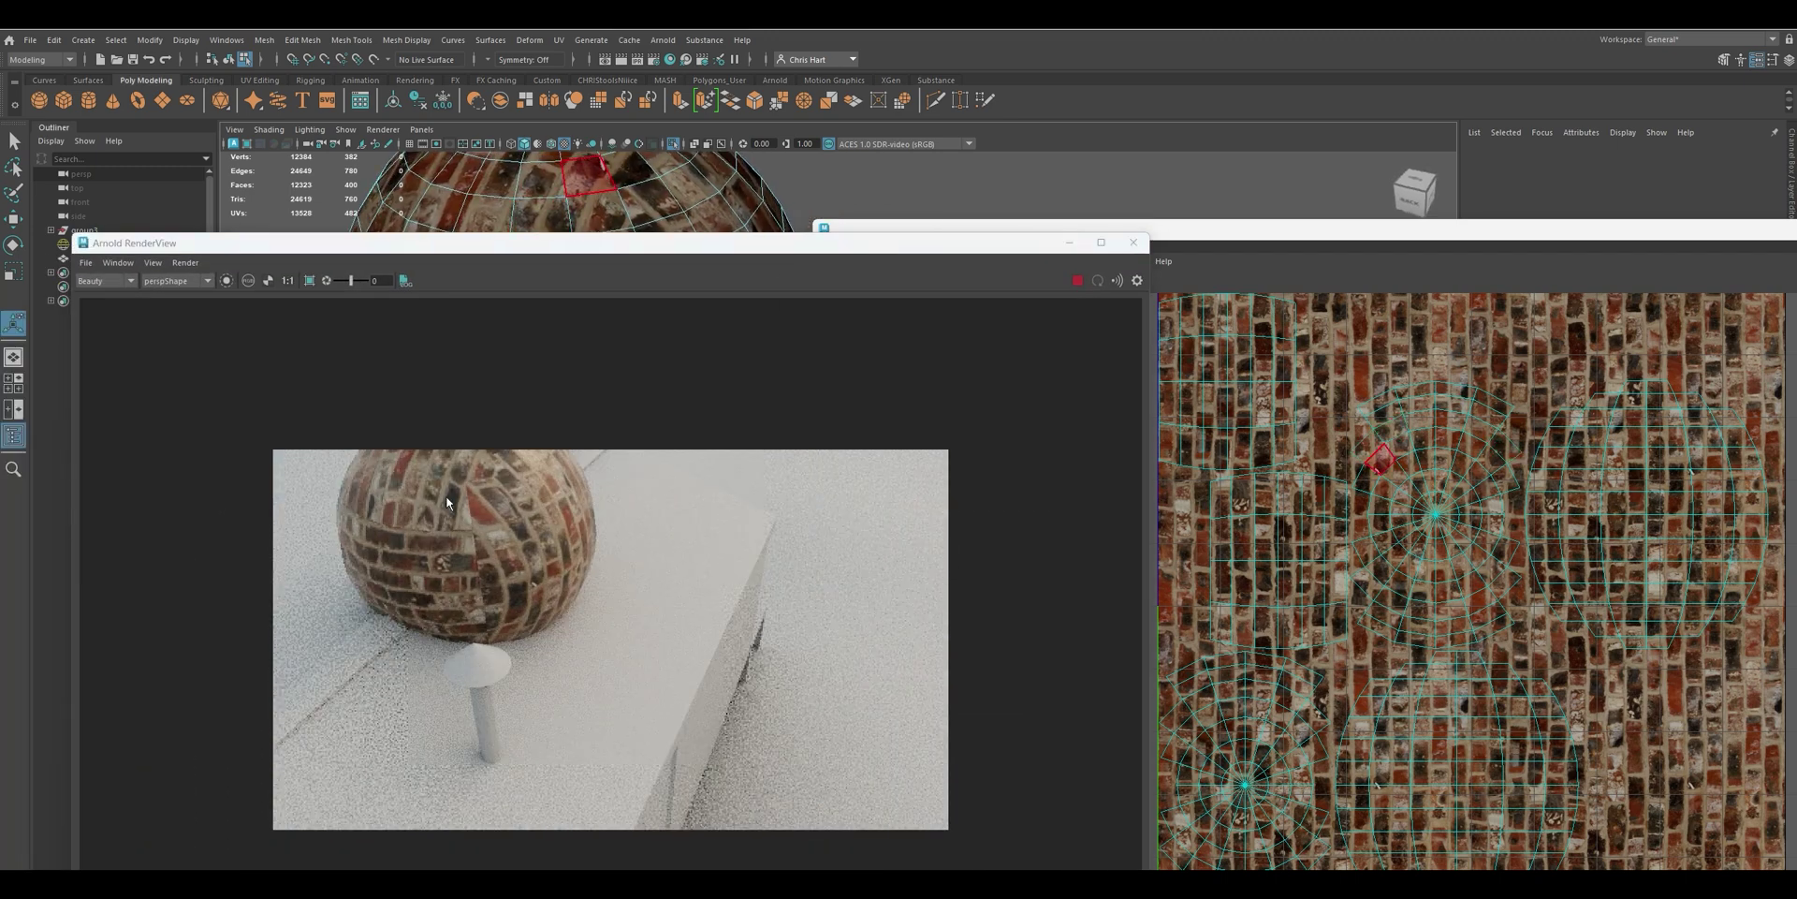
alt+drag(539, 201, 580, 201)
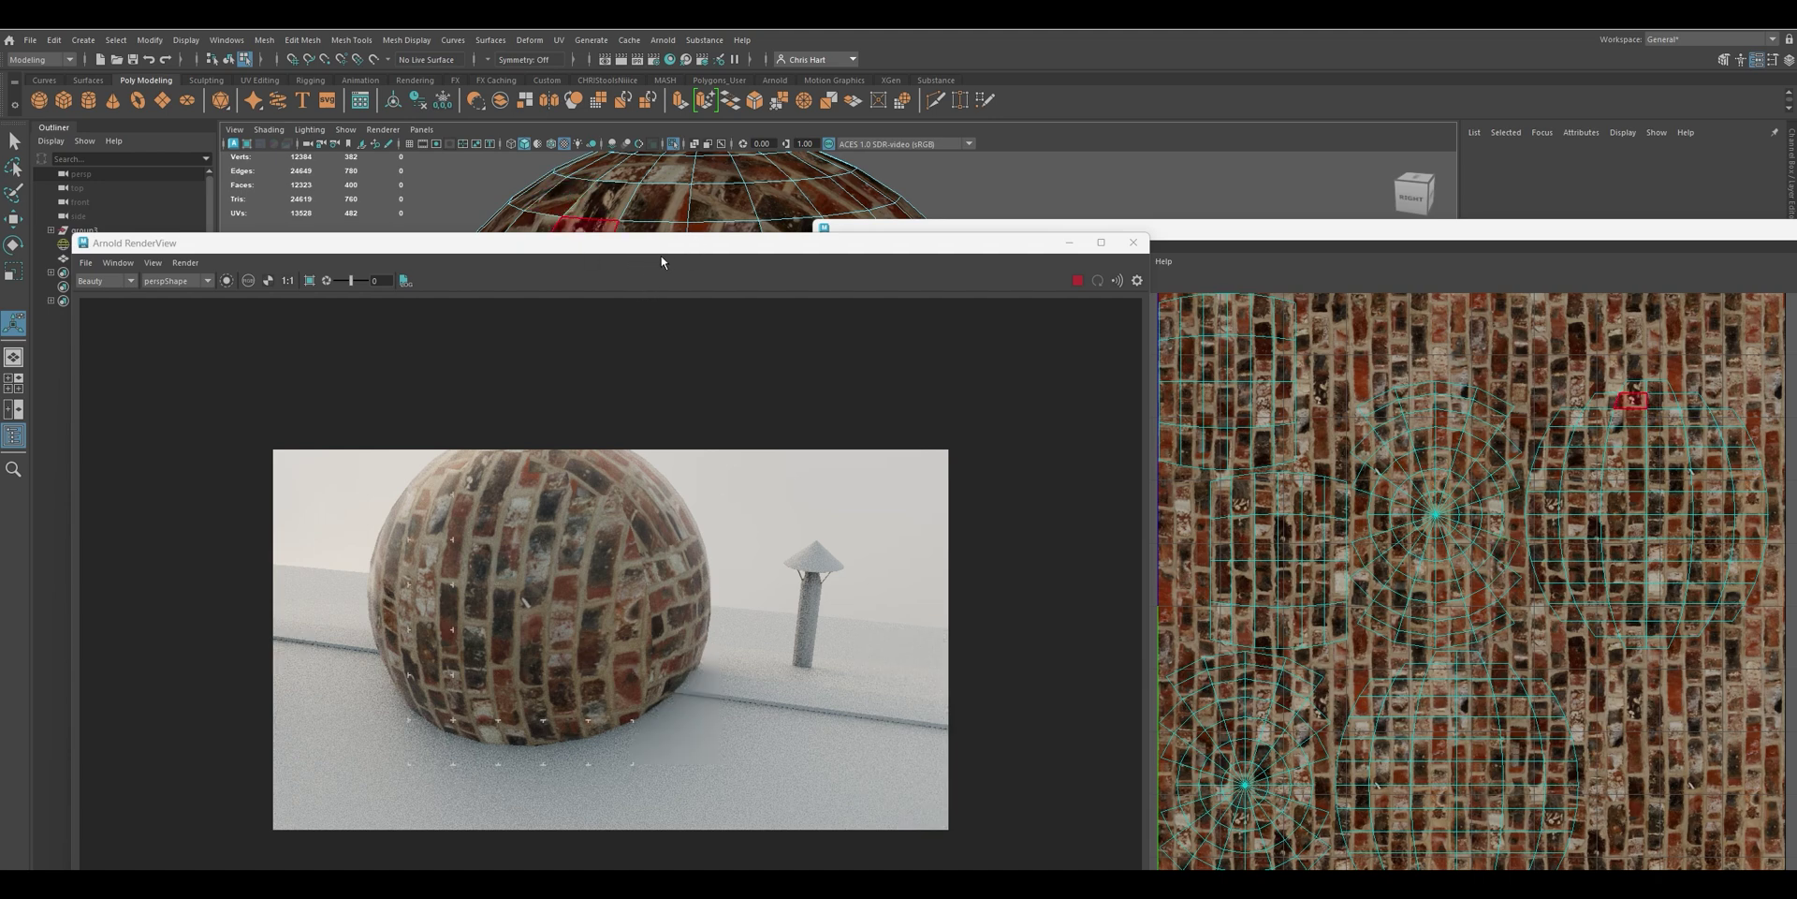
drag(662, 261, 800, 197)
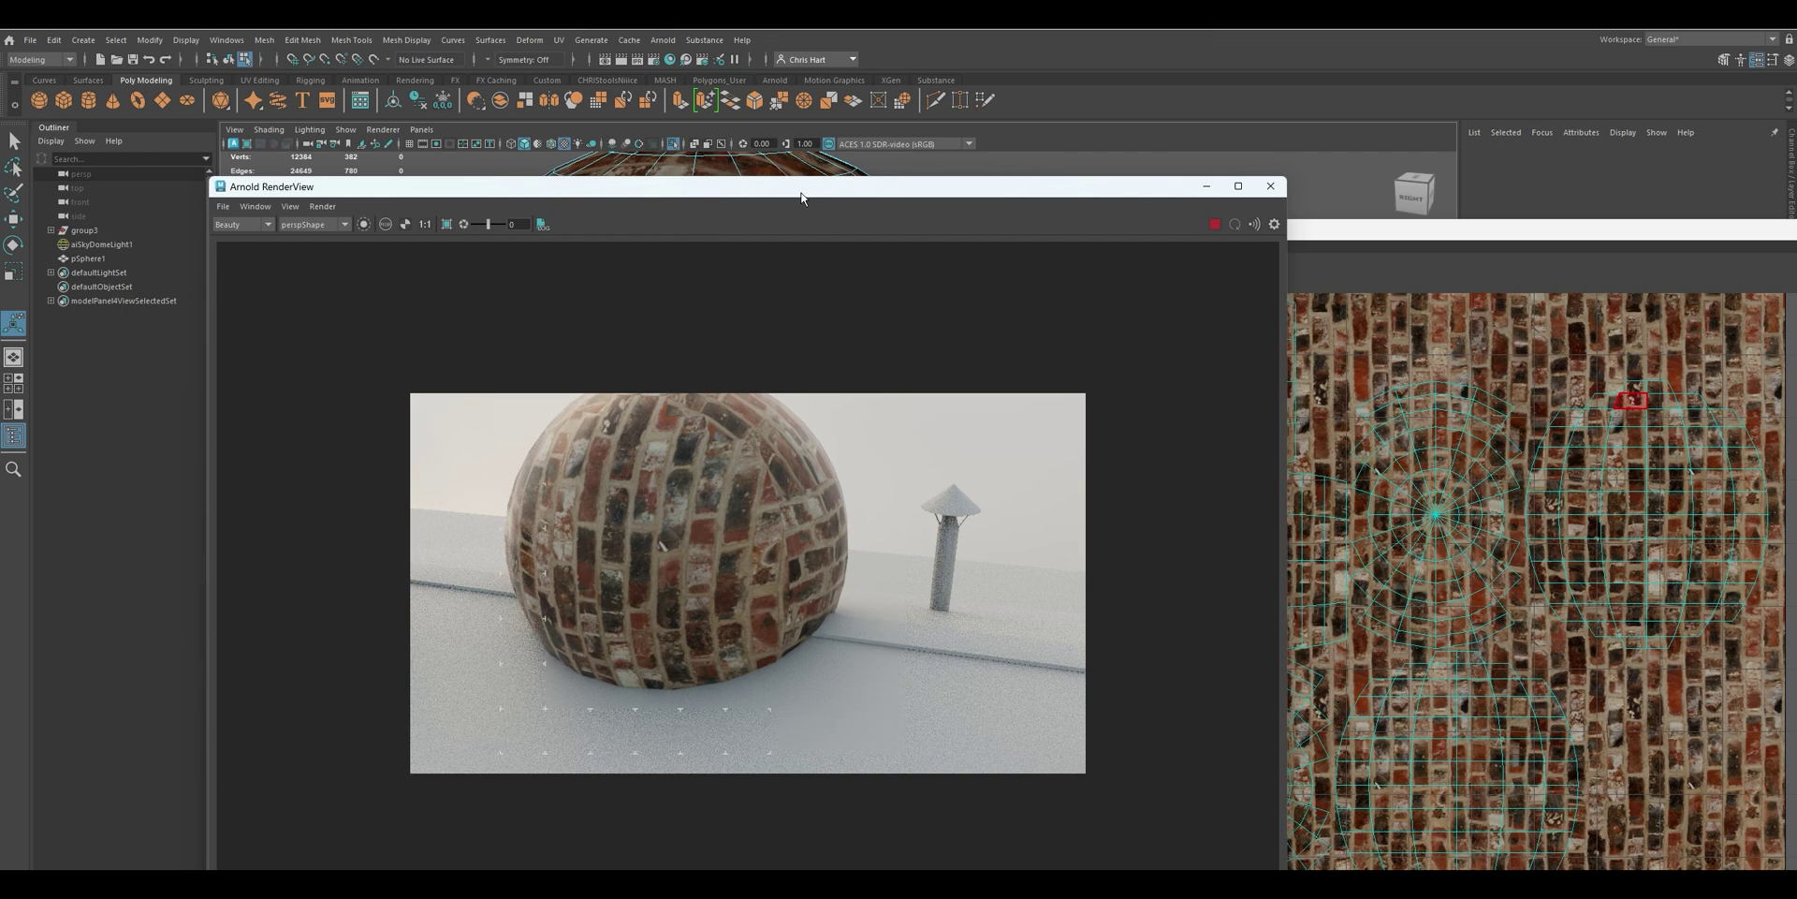
Switch to UV Shell selection and pick the sphere's shells one after another to see which part each covers
right_click(1428, 510)
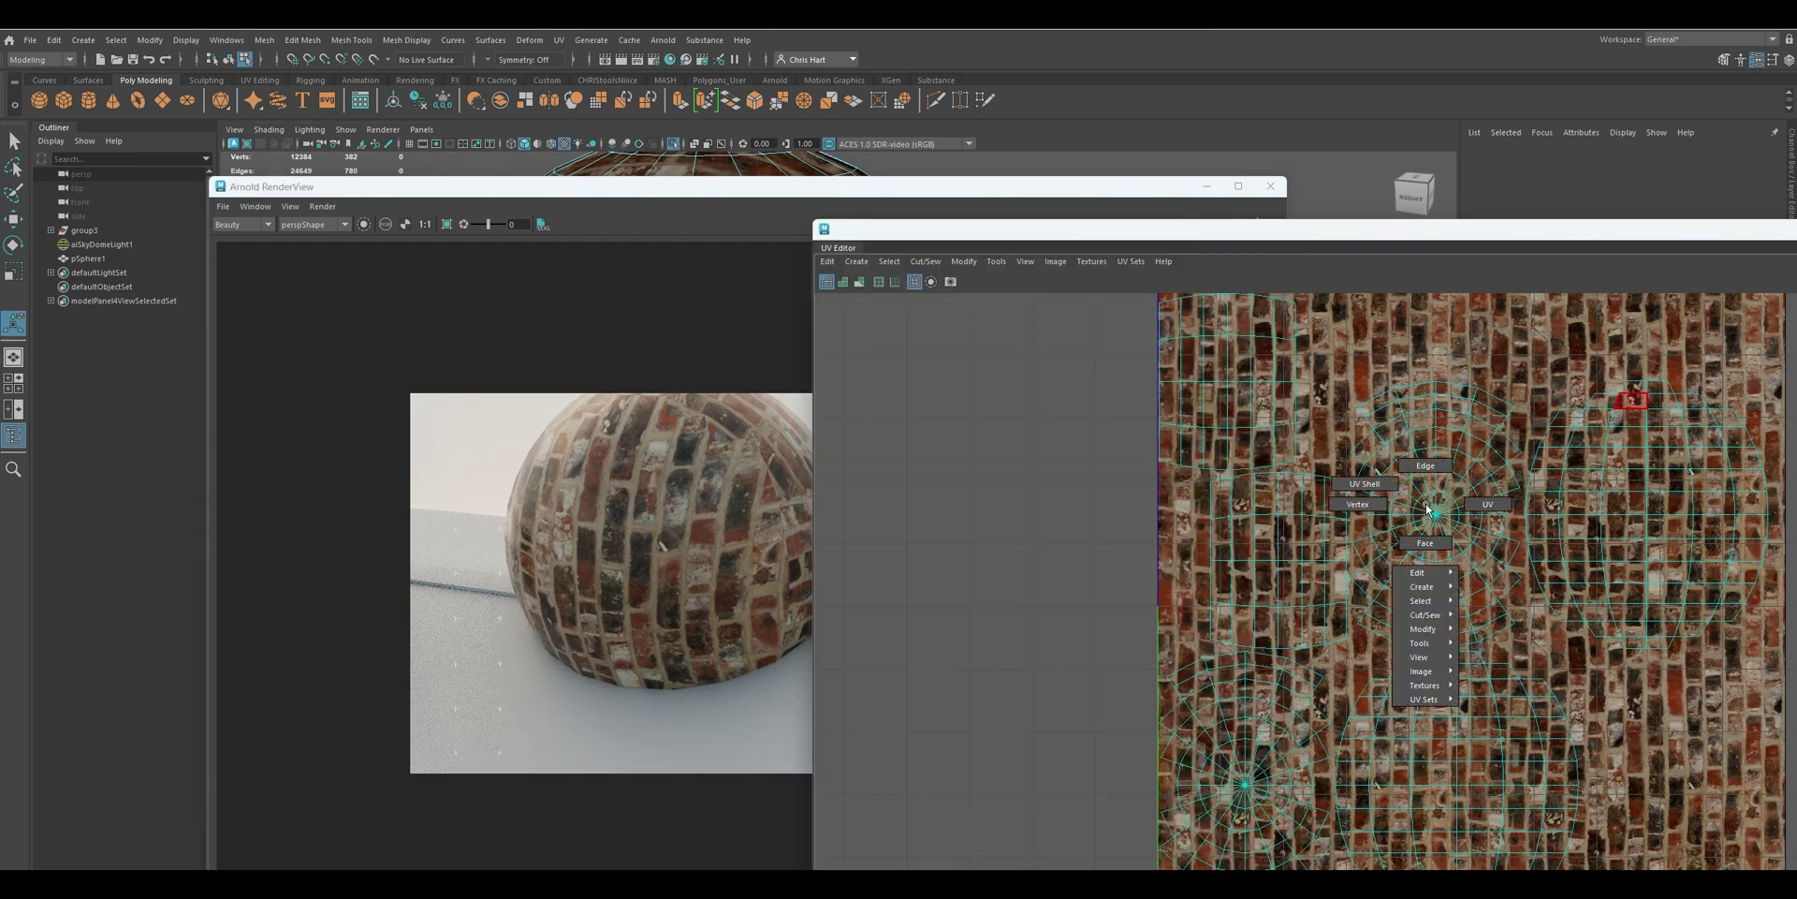
click(1365, 484)
click(1439, 520)
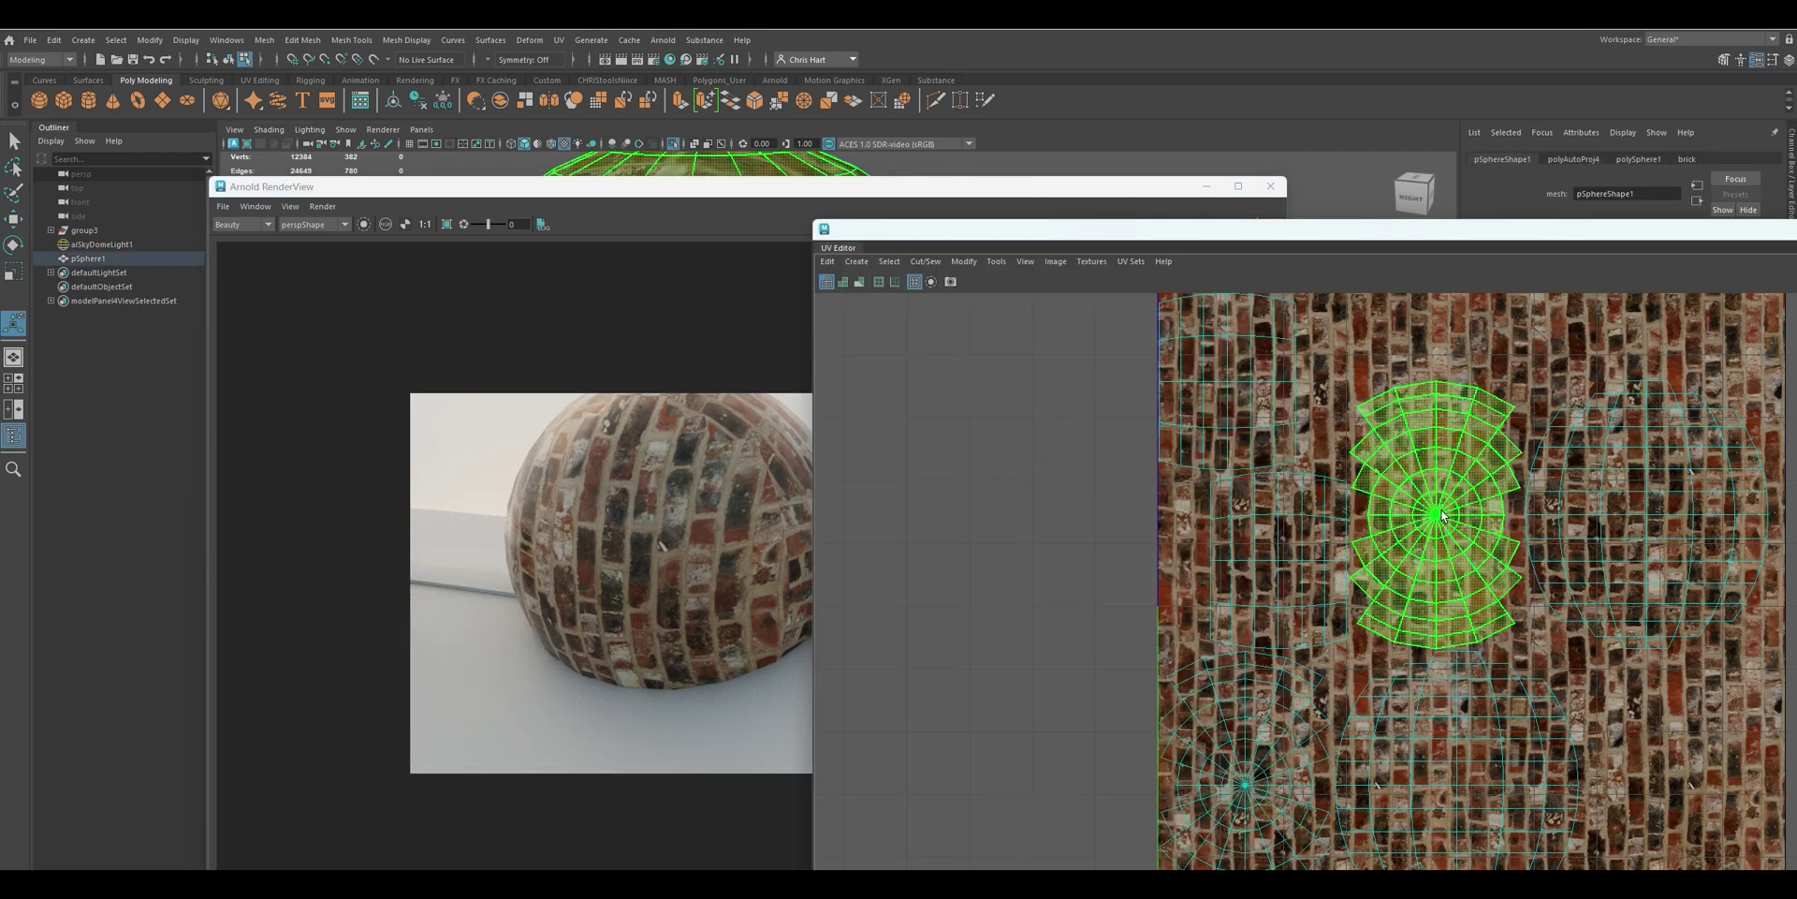
click(1300, 529)
click(1256, 434)
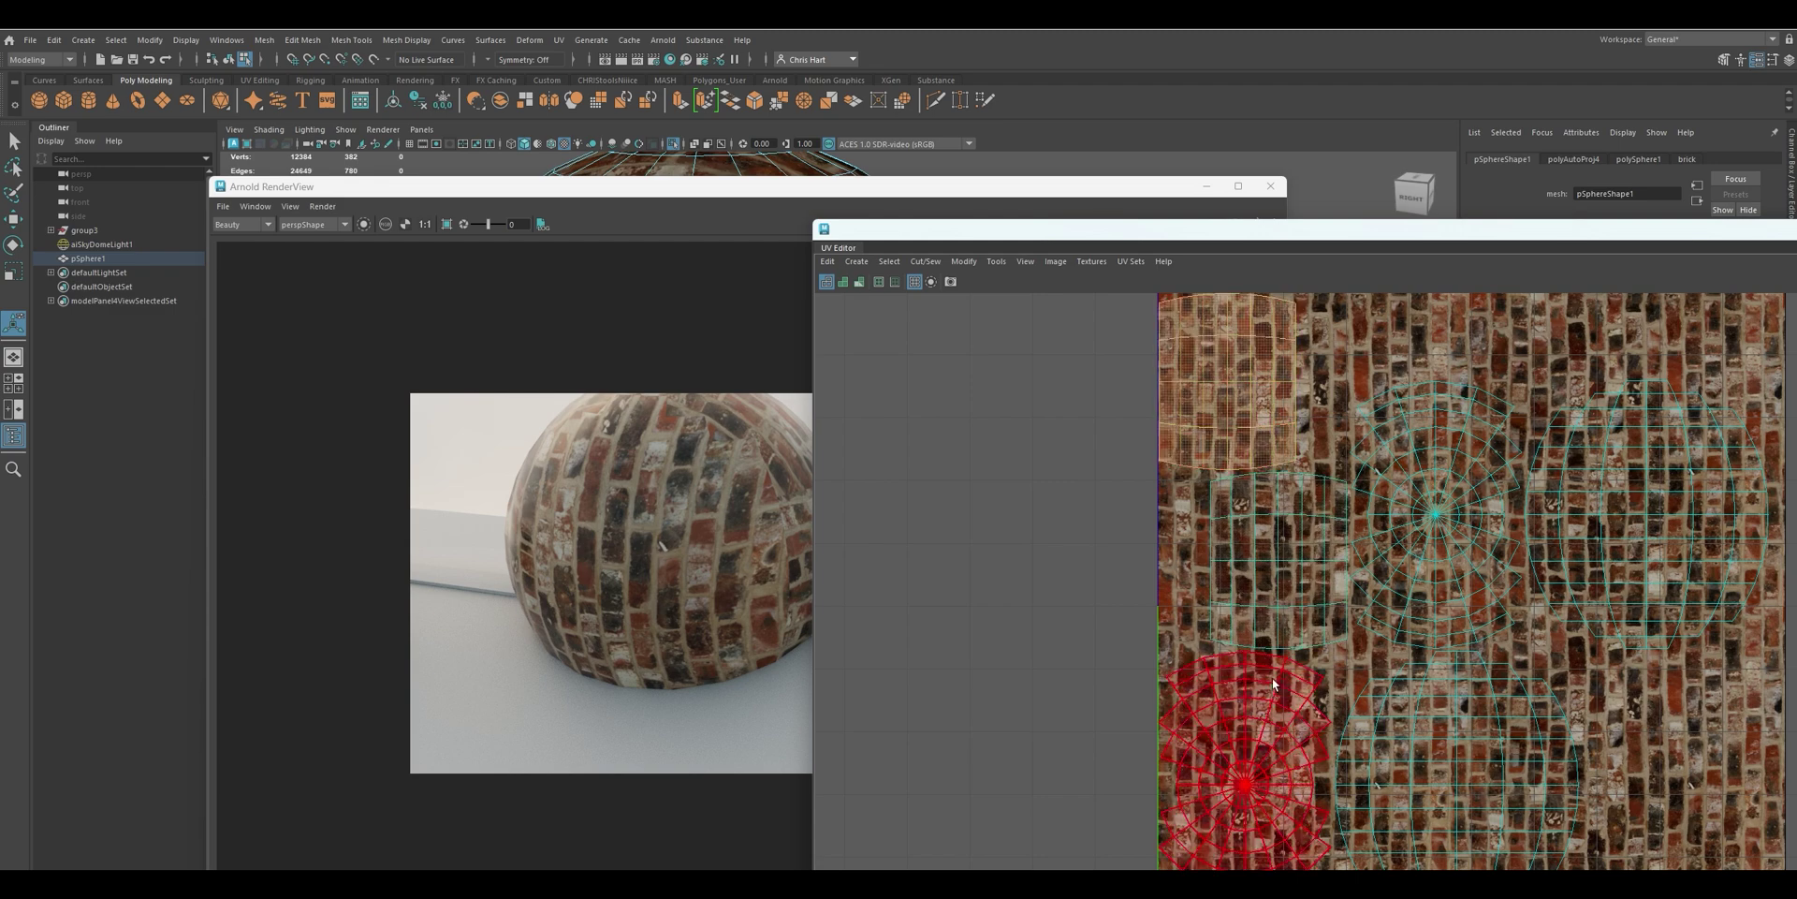
click(1272, 677)
click(1419, 691)
click(1595, 617)
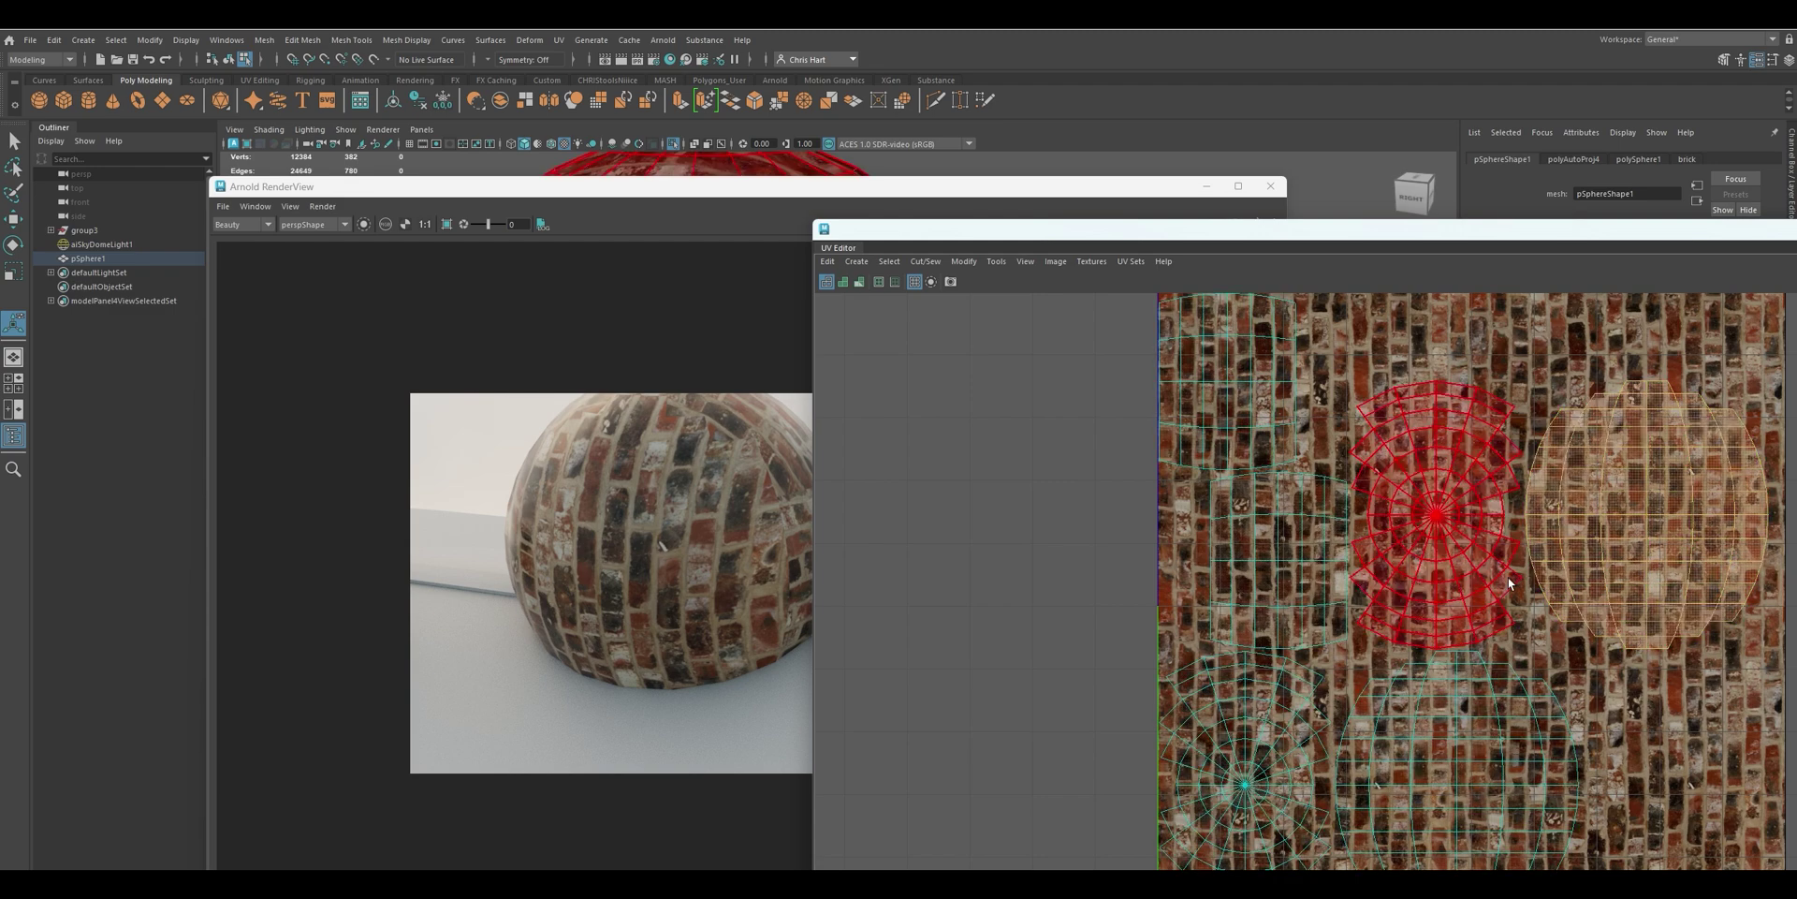
click(1501, 571)
click(1310, 536)
click(1239, 423)
click(1252, 689)
click(1423, 700)
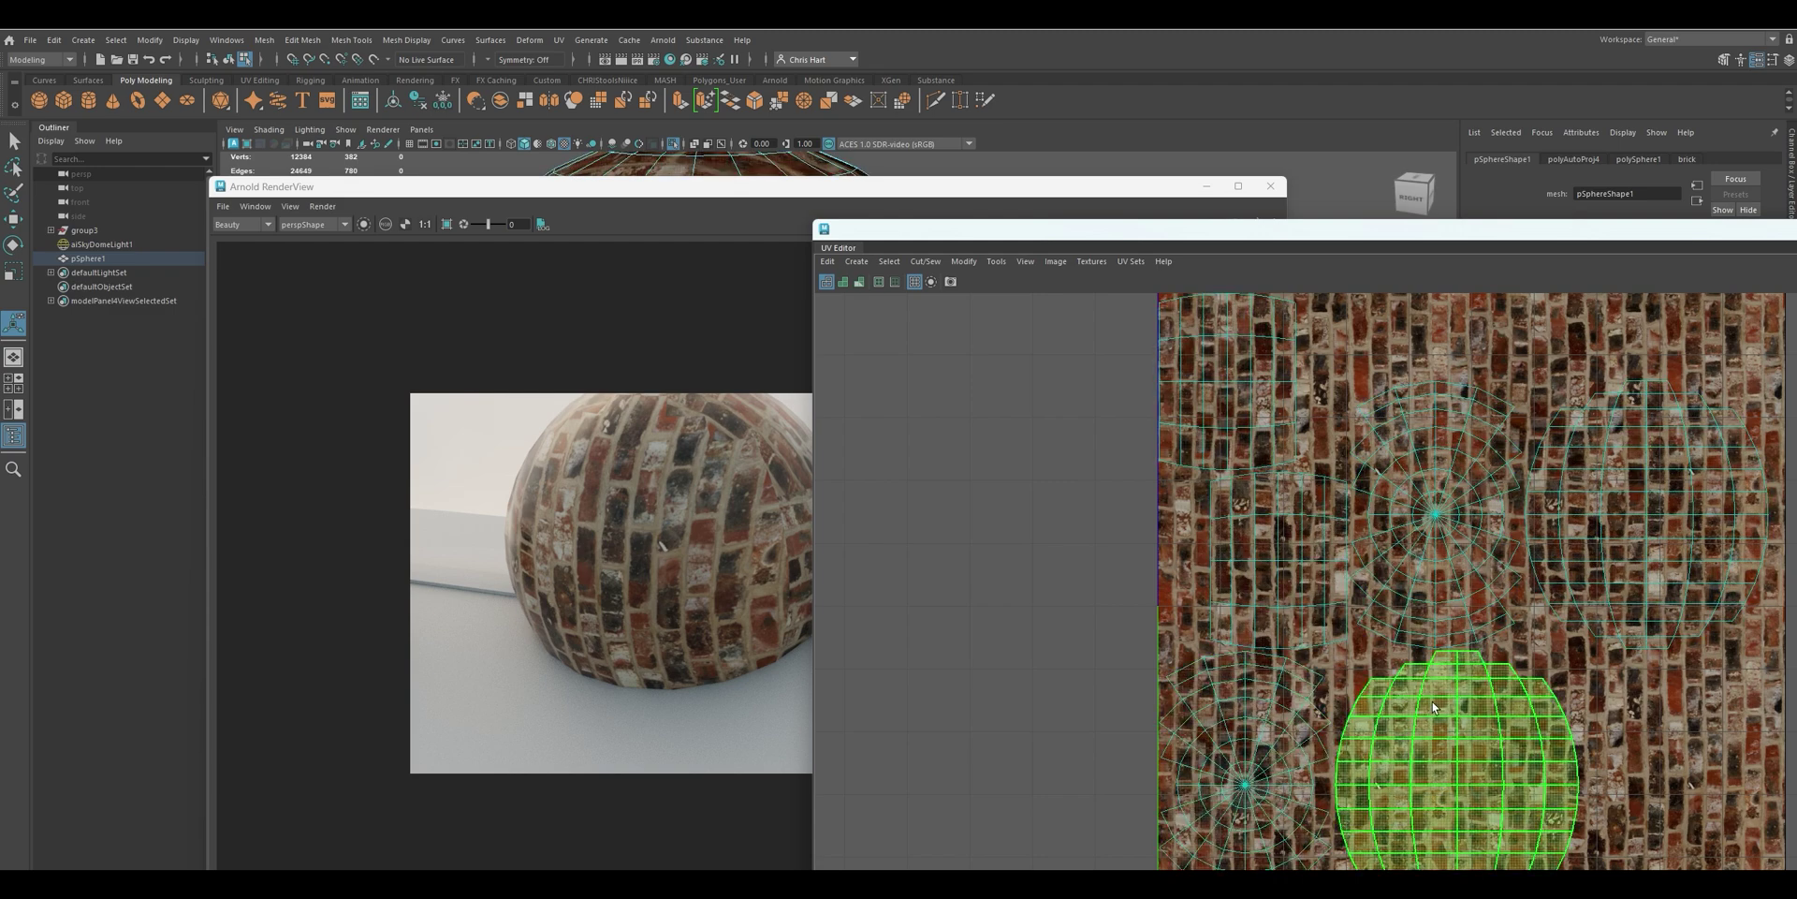
click(1438, 537)
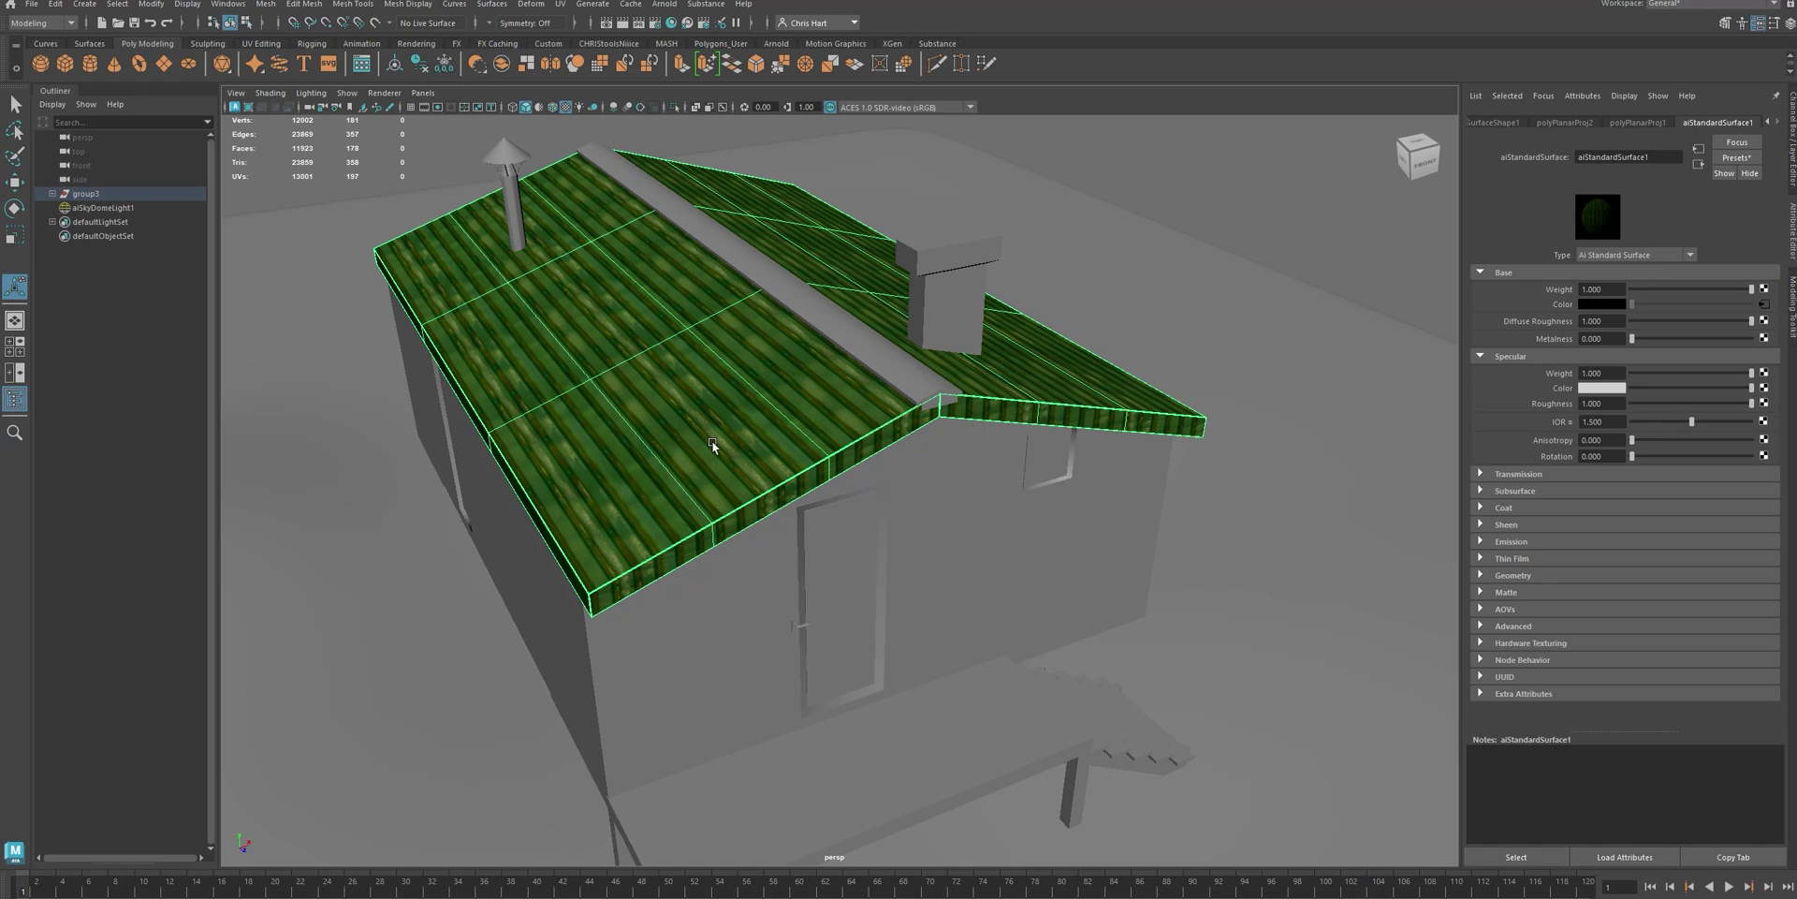
Apply an Automatic UV projection to the cabin's green corrugated roof
scroll(714, 465, up, 3)
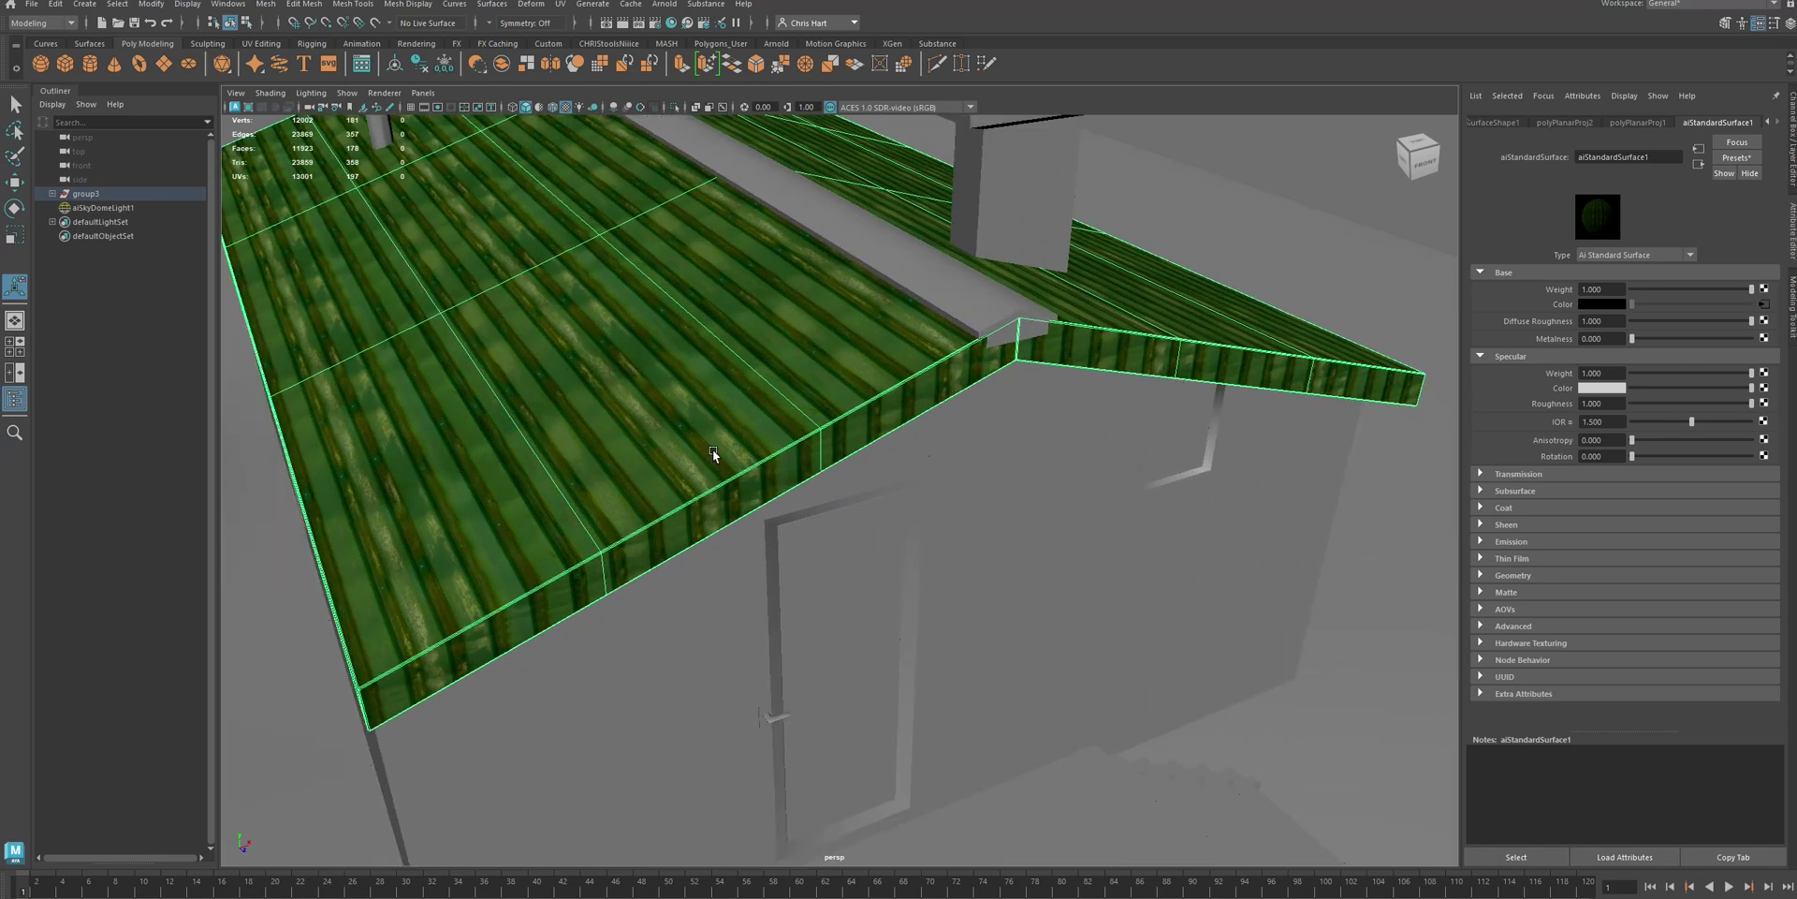
scroll(711, 447, up, 3)
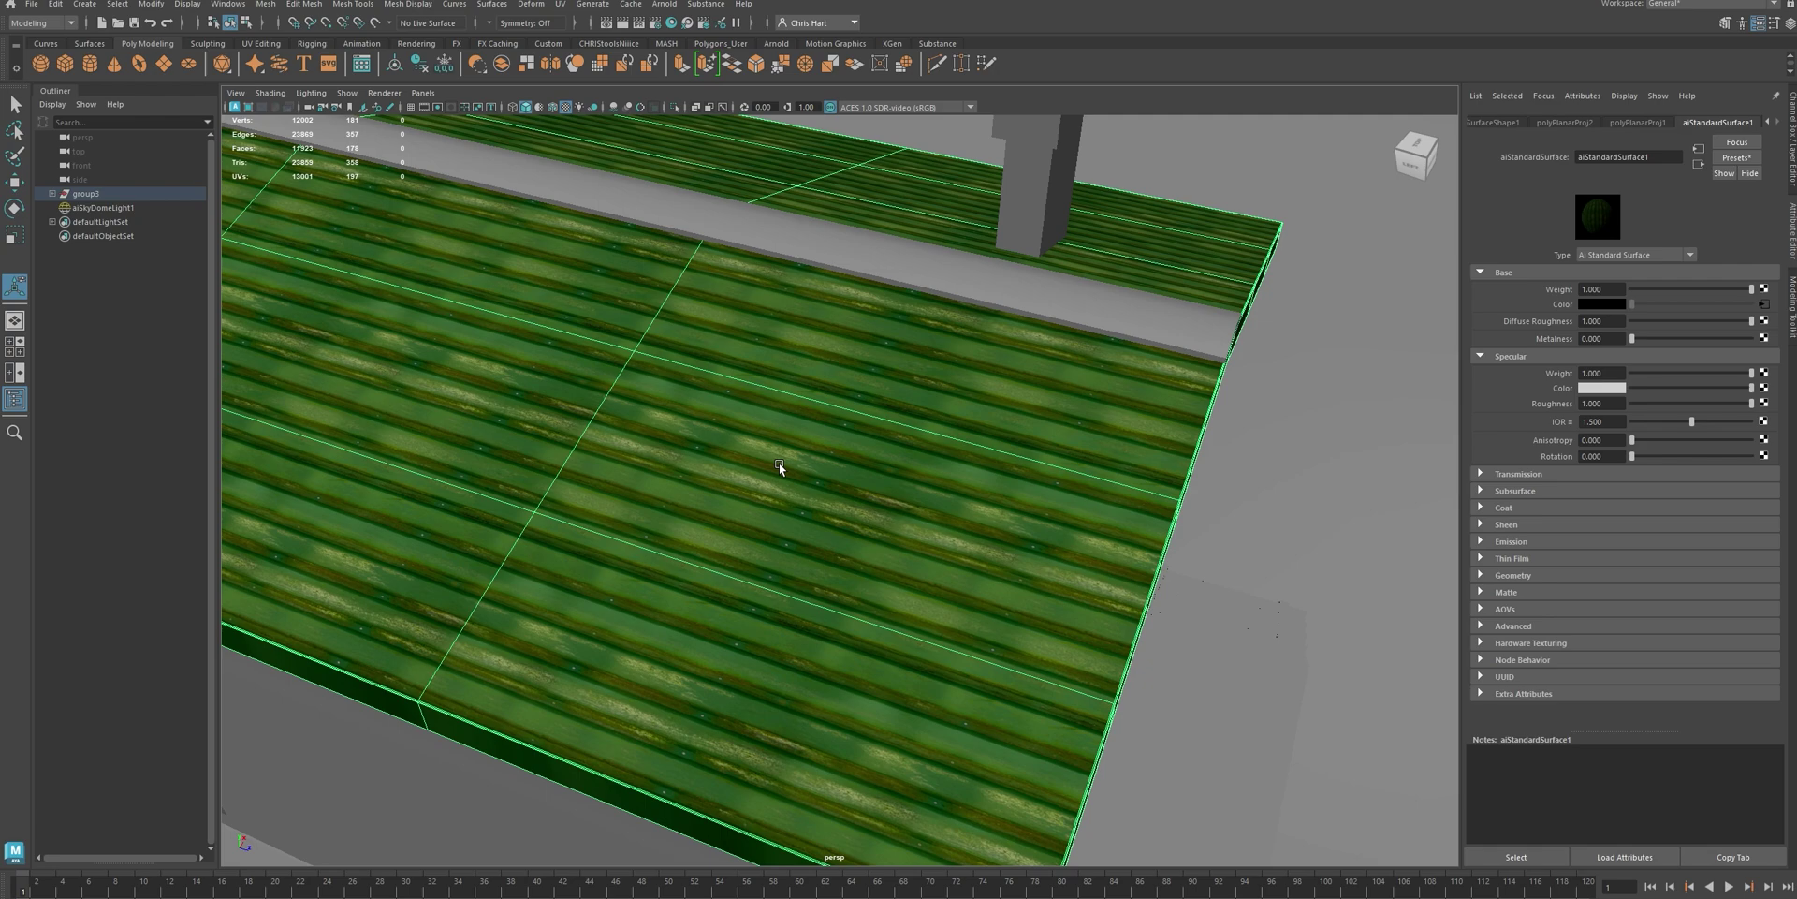
alt+drag(779, 463, 750, 483)
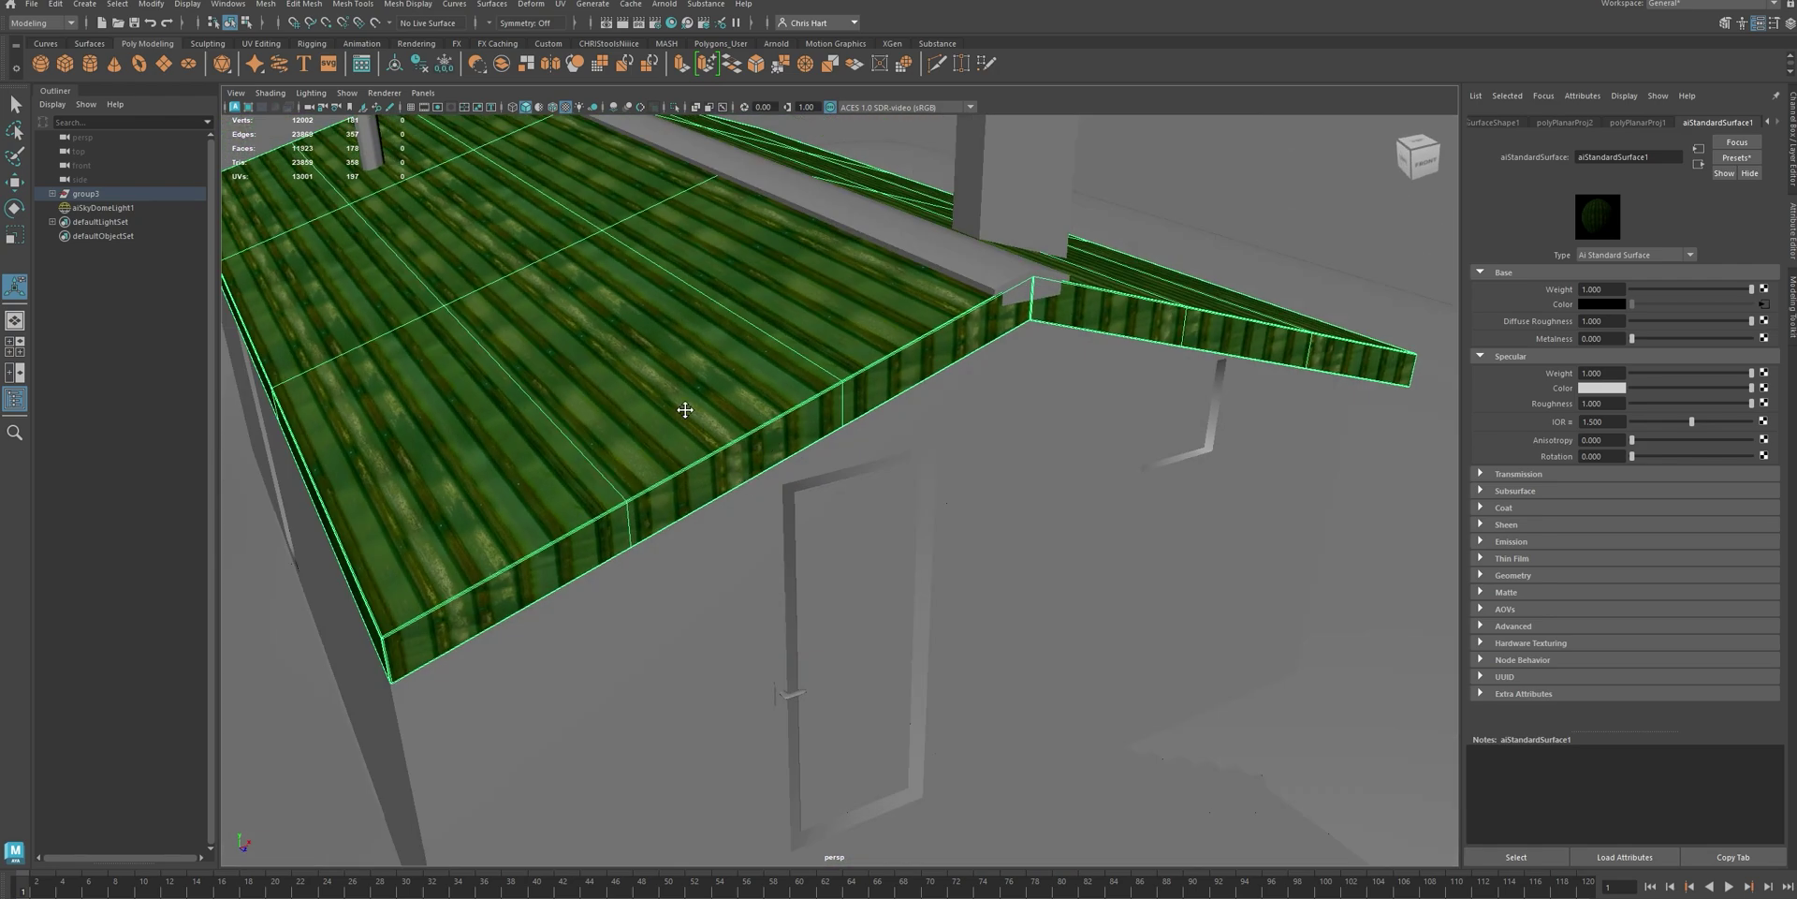
alt+middle_drag(685, 410, 846, 453)
right_drag(783, 363, 818, 341)
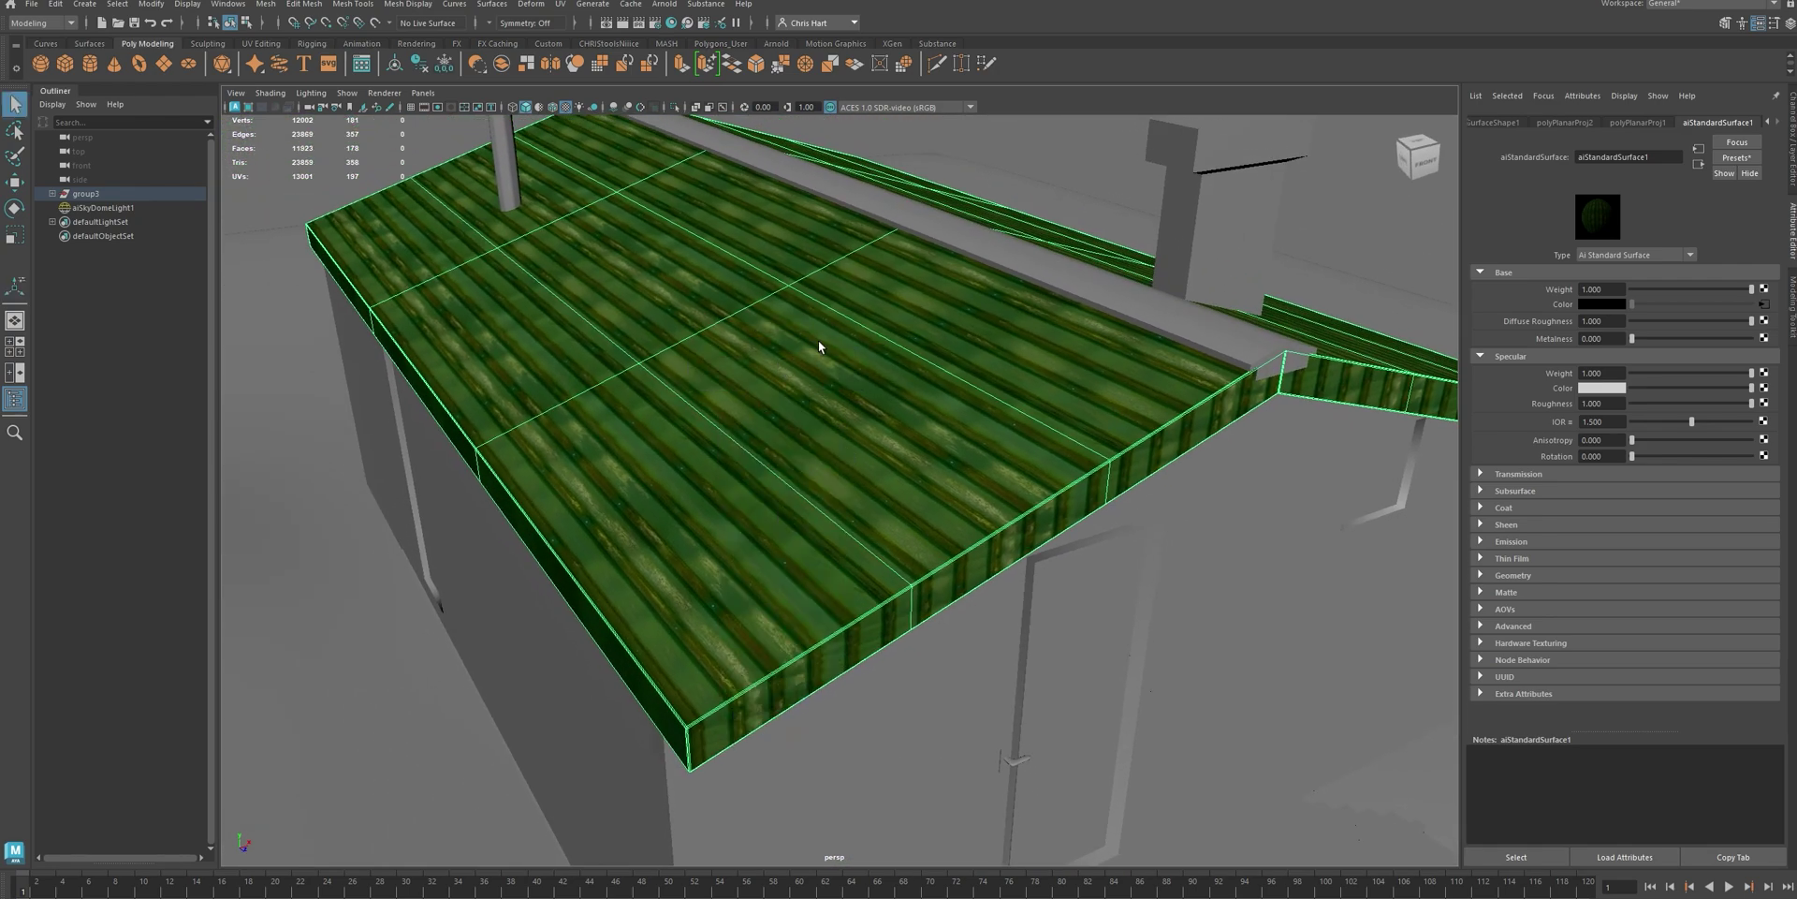
click(559, 4)
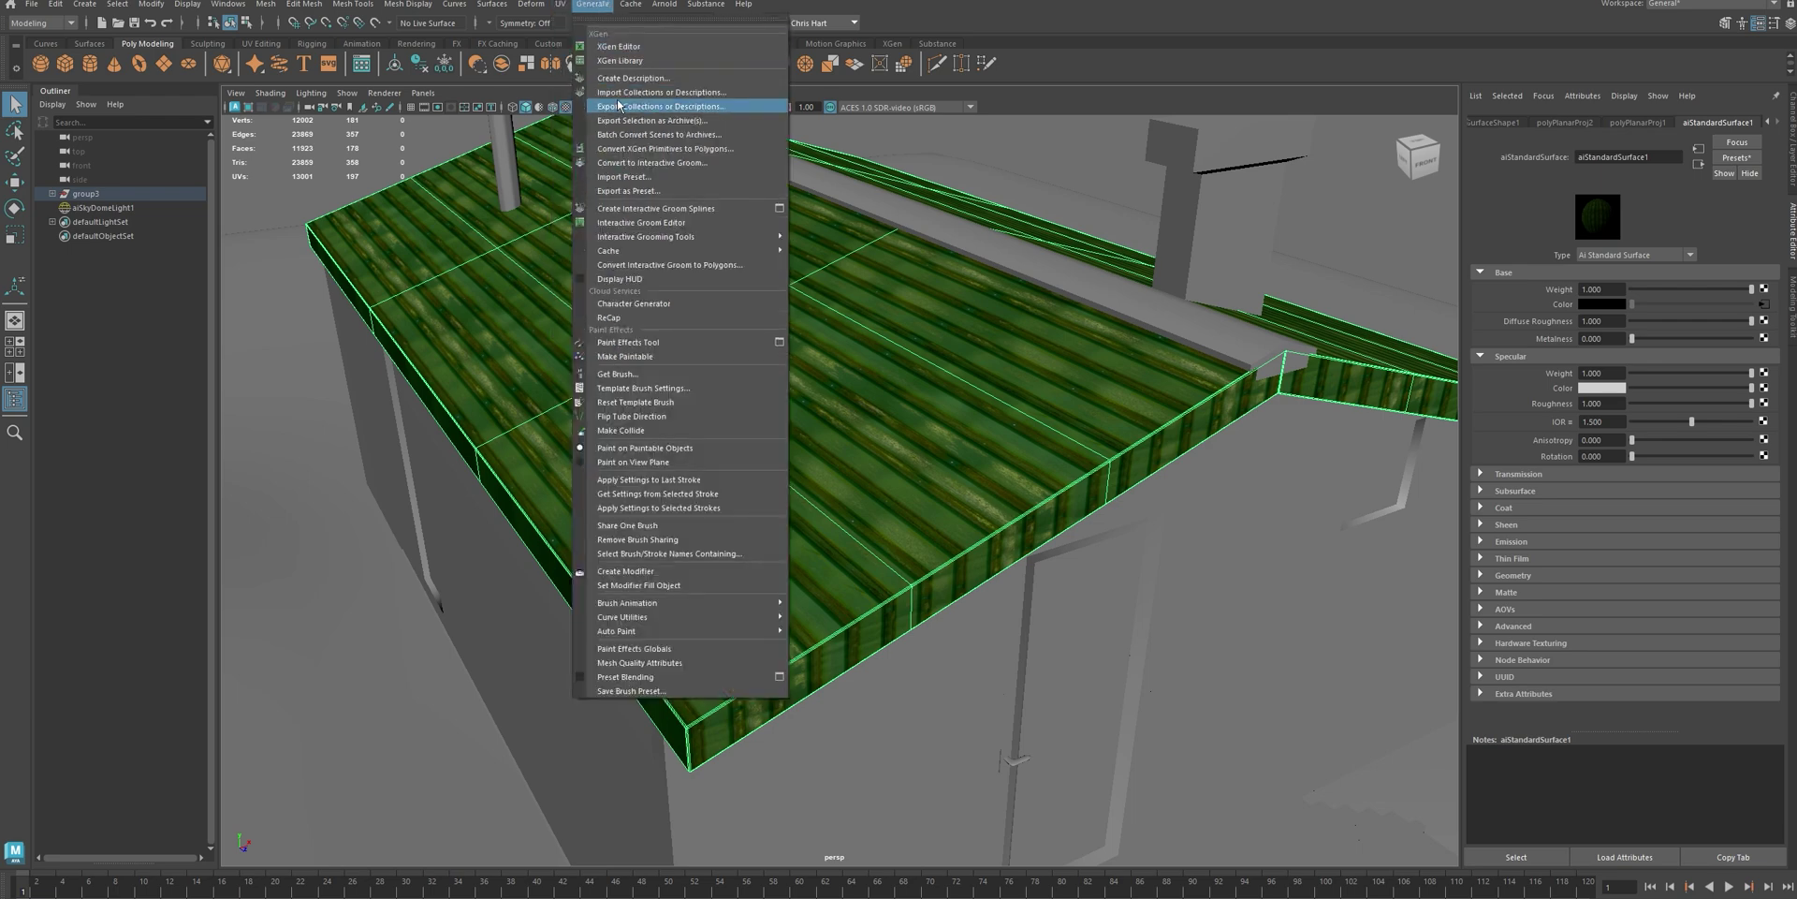
click(595, 88)
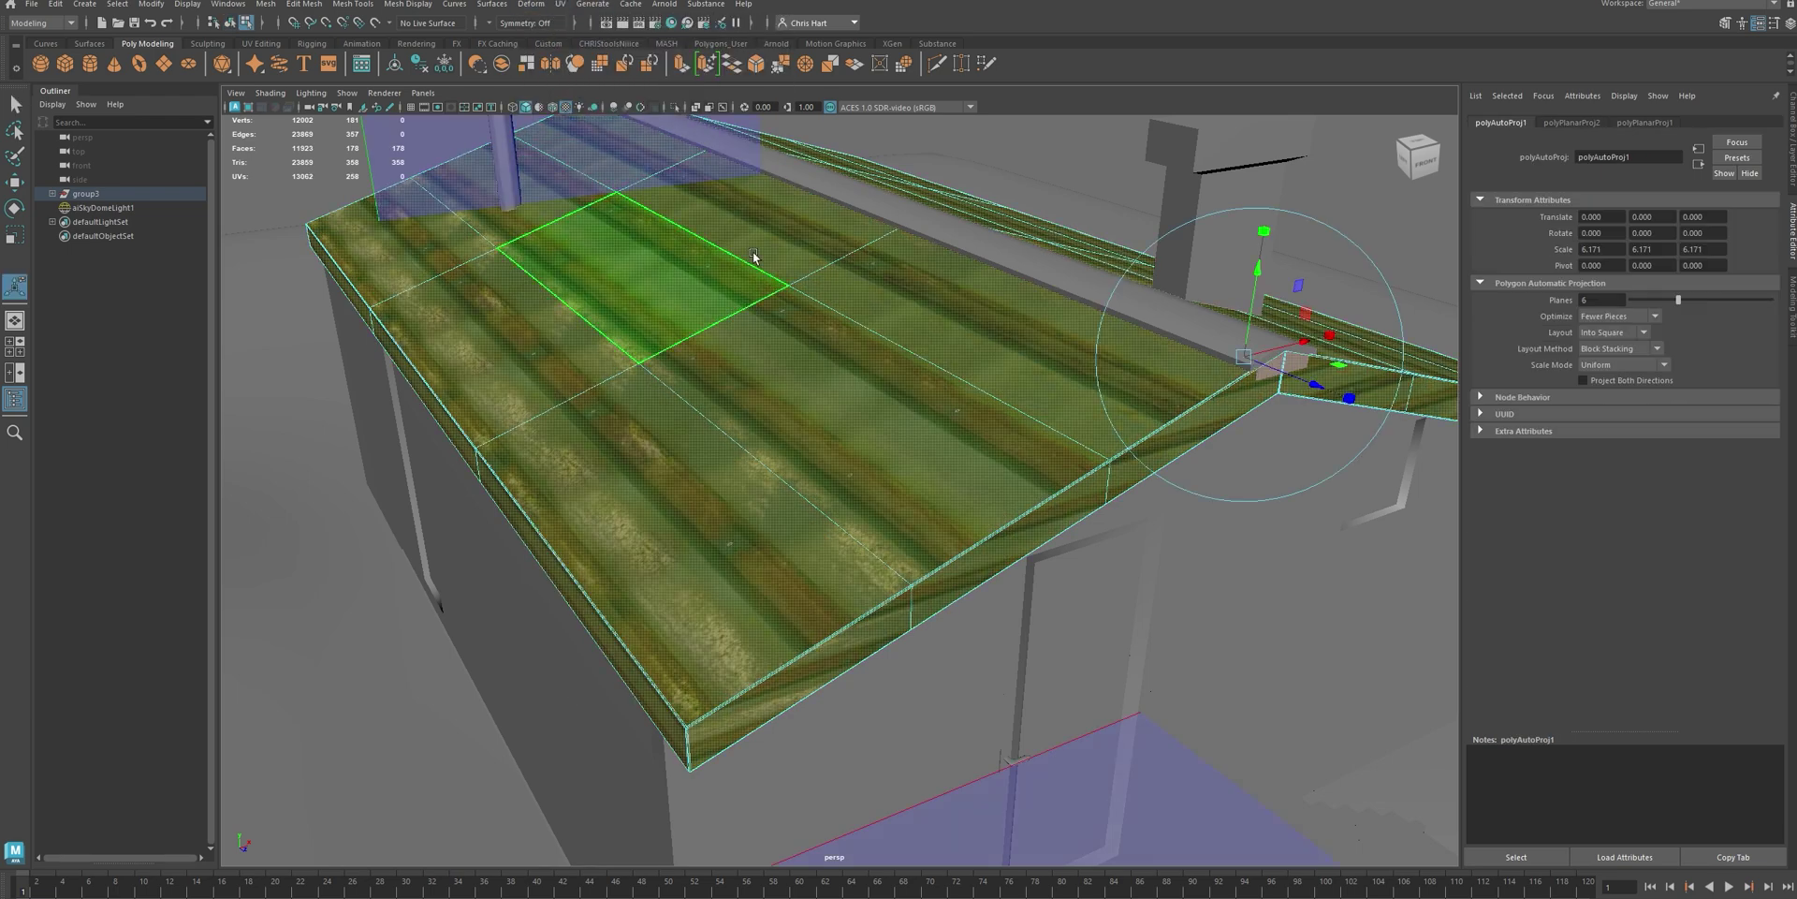
click(329, 505)
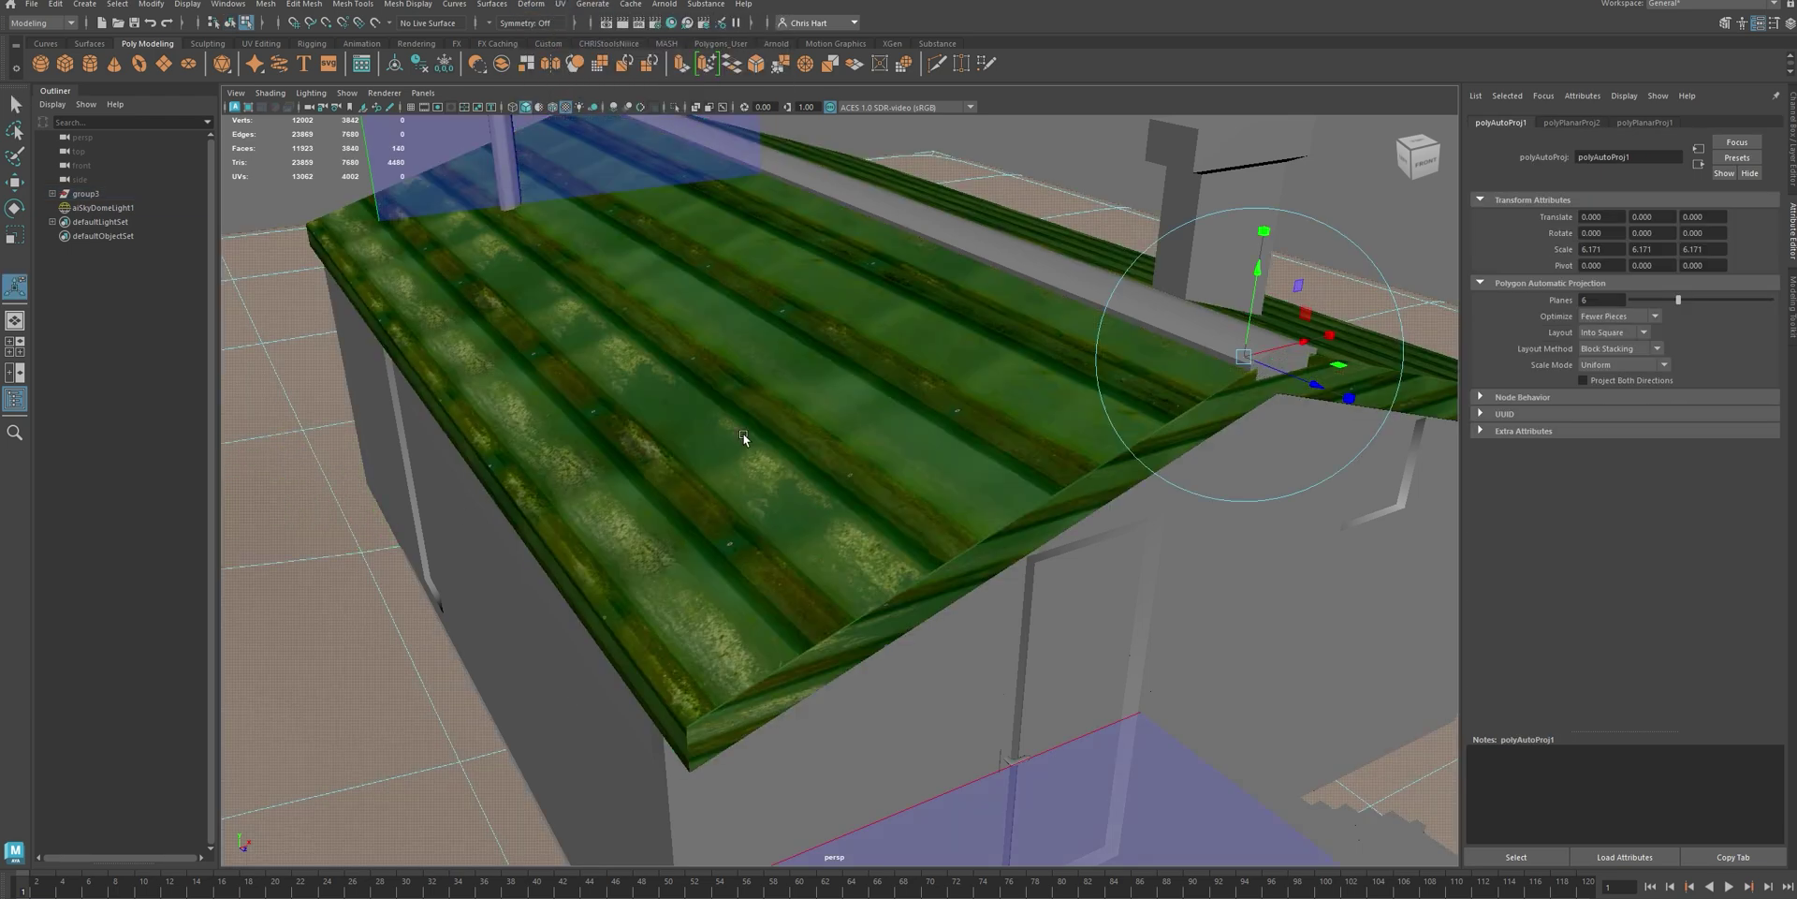
Select the three faces at the front end of the roof's slope and apply a Camera-based UV projection to them
scroll(744, 432, down, 3)
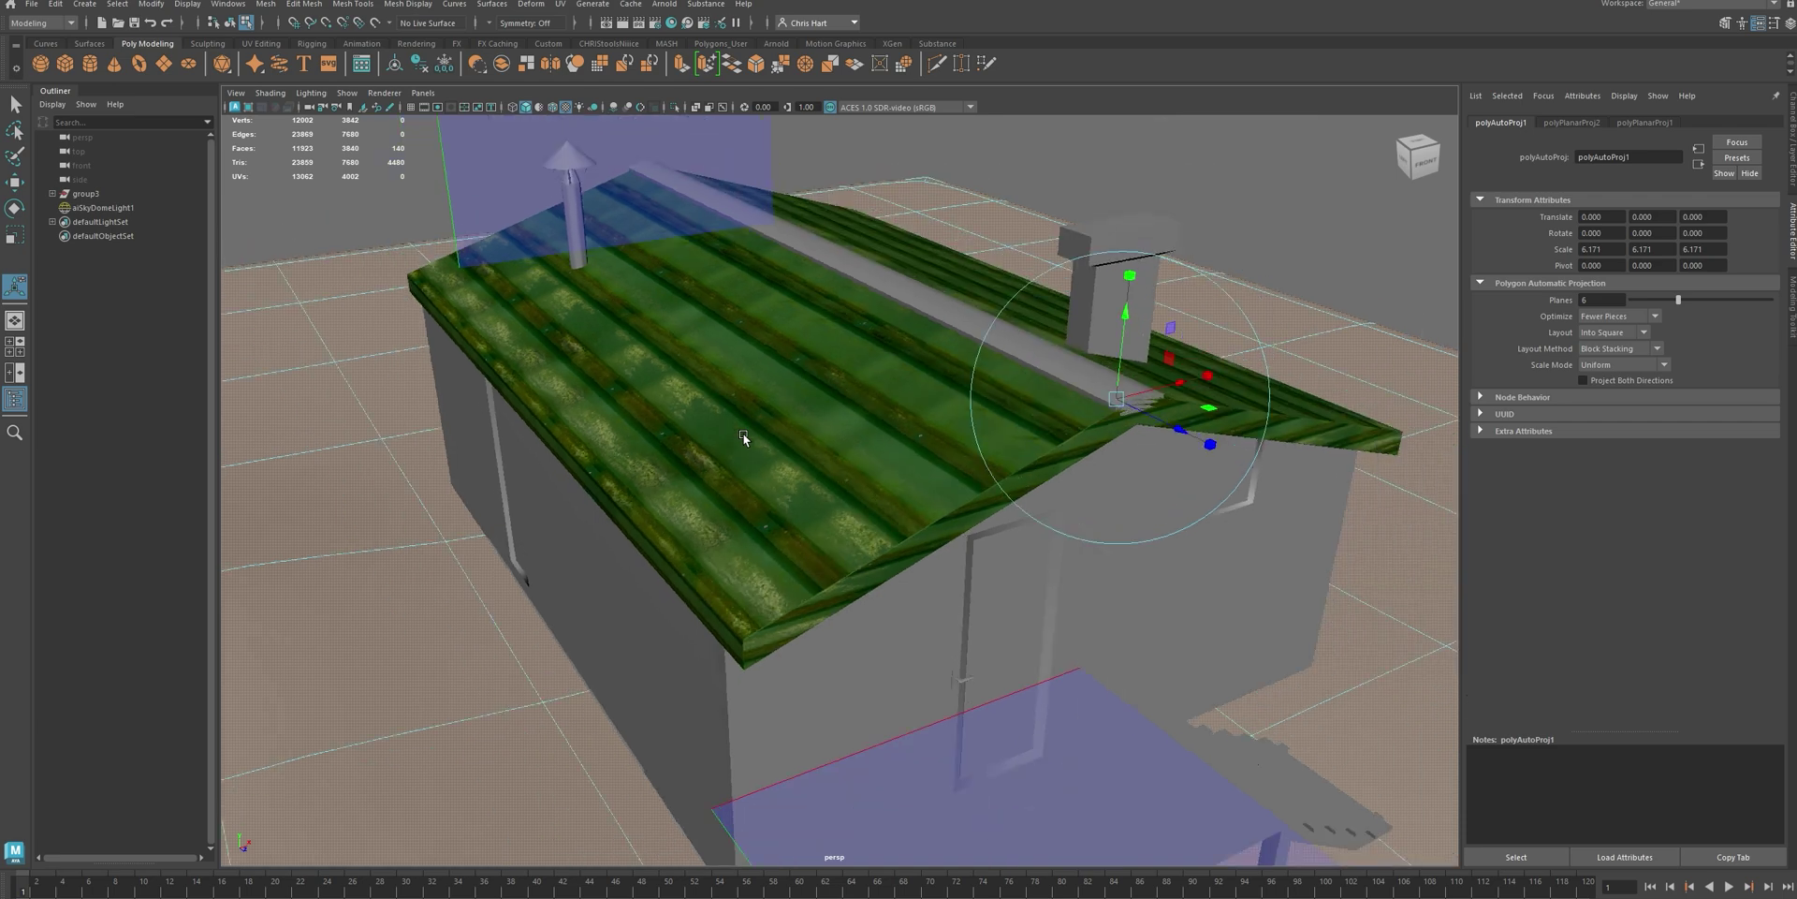
scroll(743, 433, up, 3)
scroll(746, 430, down, 2)
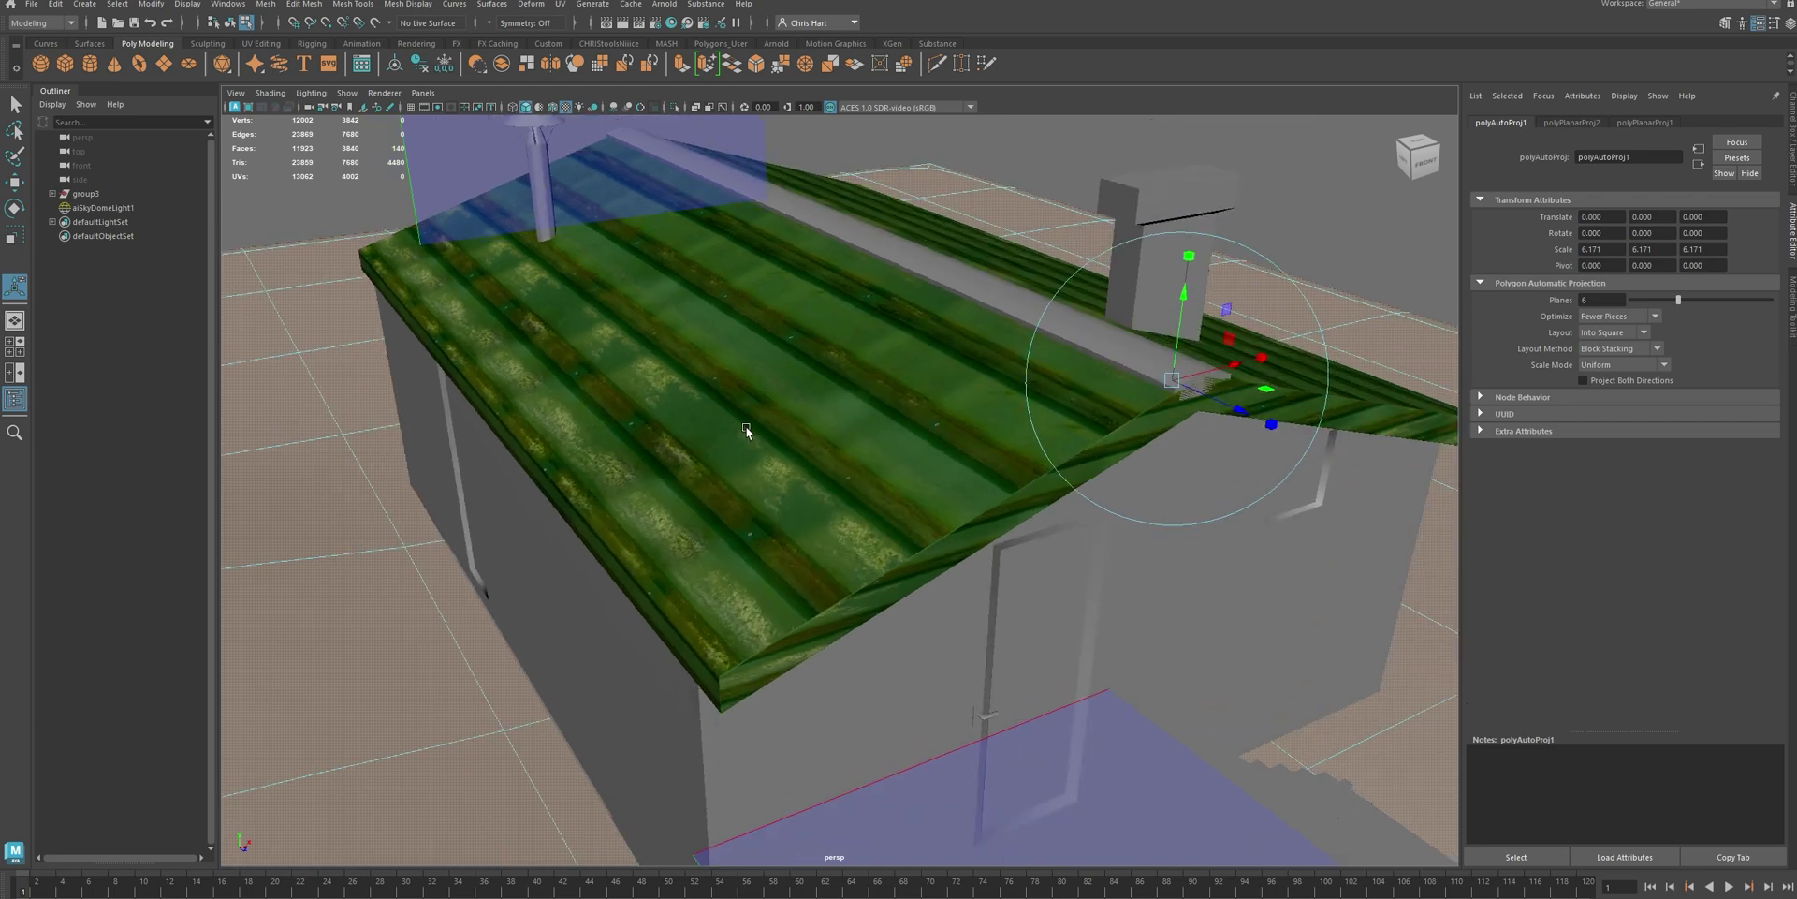
right_drag(756, 396, 758, 427)
click(818, 440)
shift+click(752, 508)
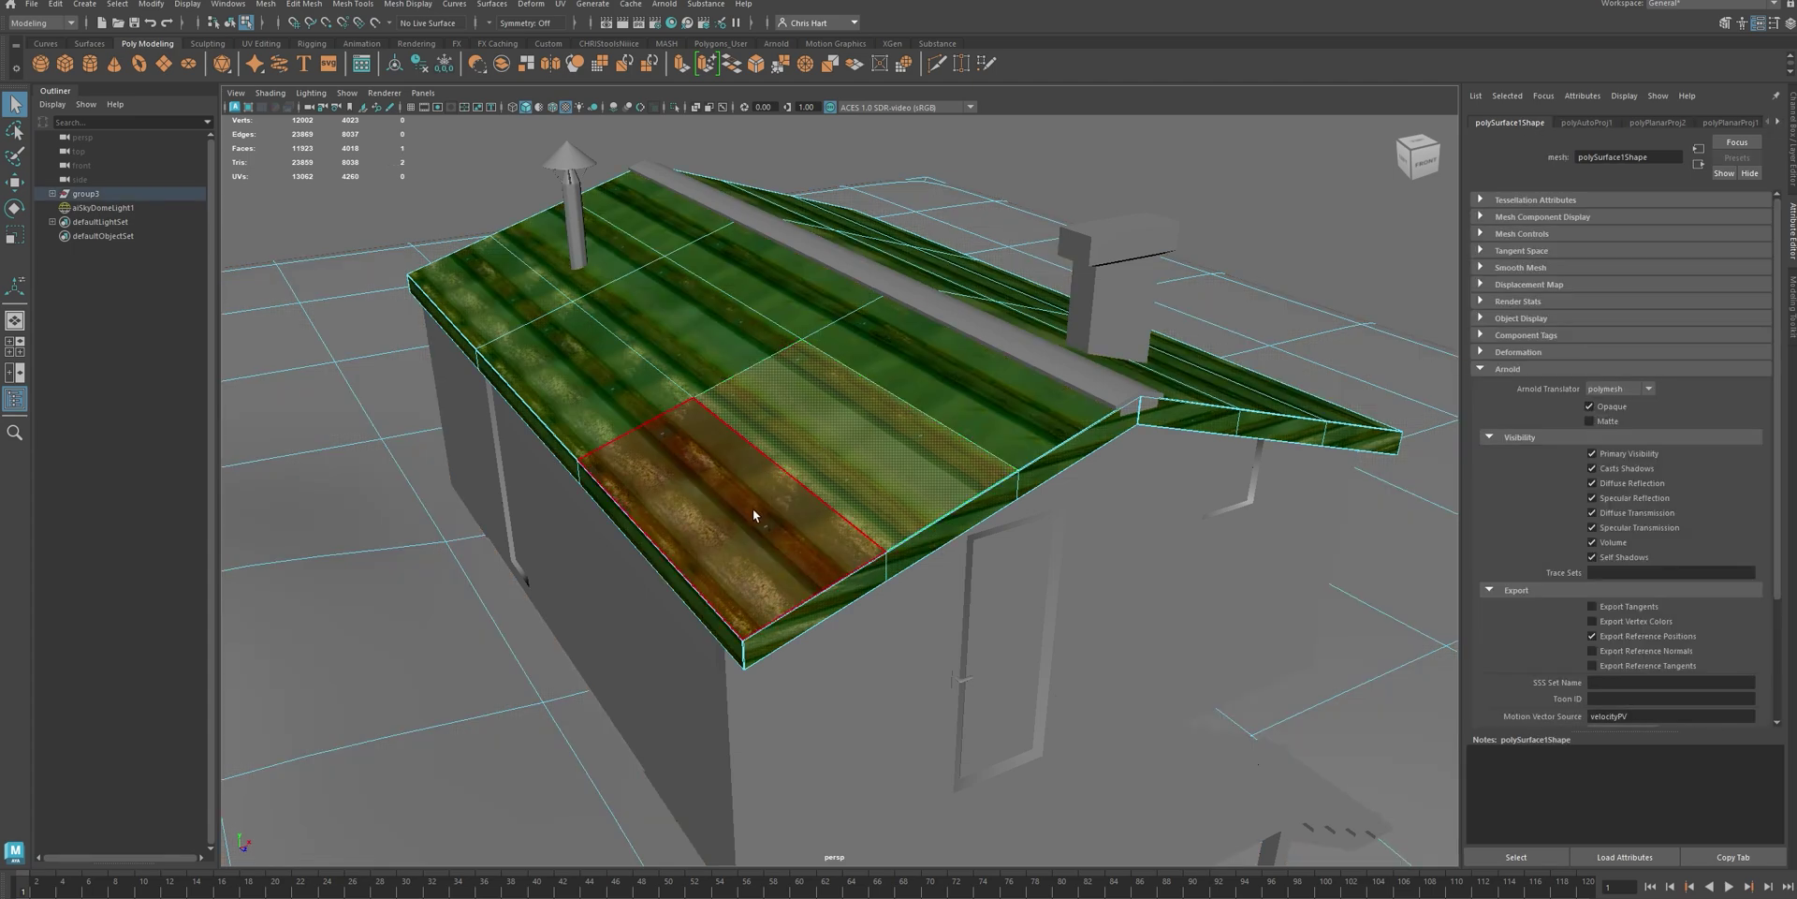
shift+click(926, 386)
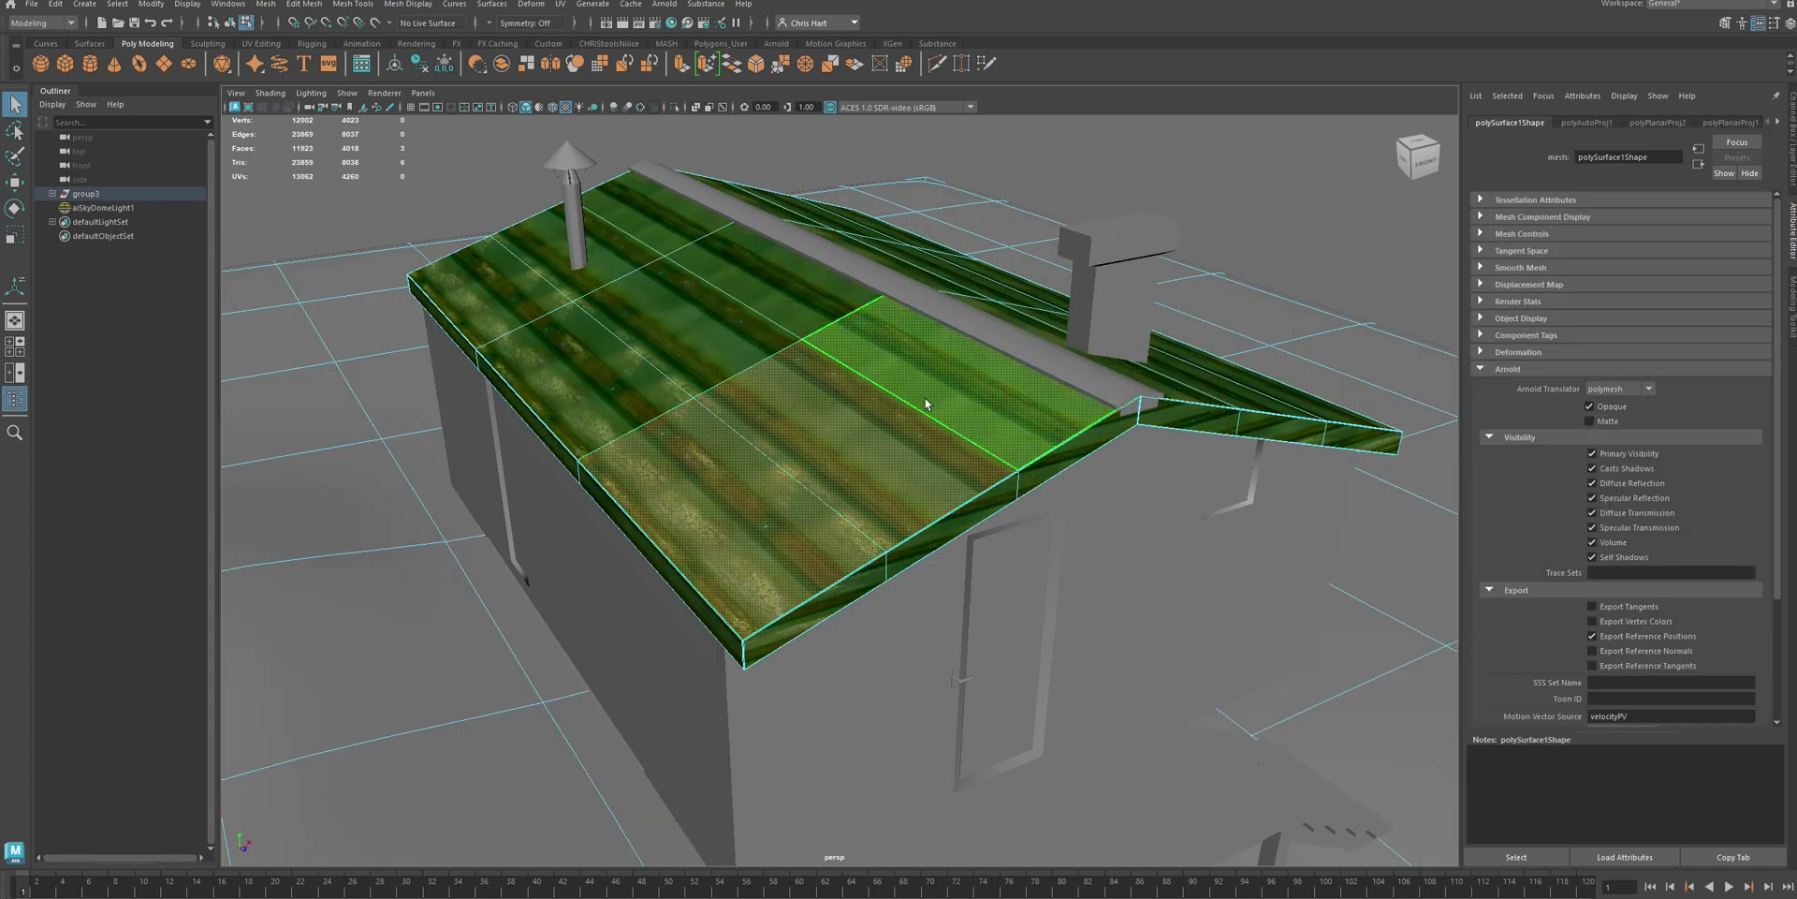
mouse_move(916, 410)
alt+mouse_down()
mouse_move(923, 433)
mouse_move(921, 394)
alt+mouse_up()
alt+middle_drag(921, 394, 918, 312)
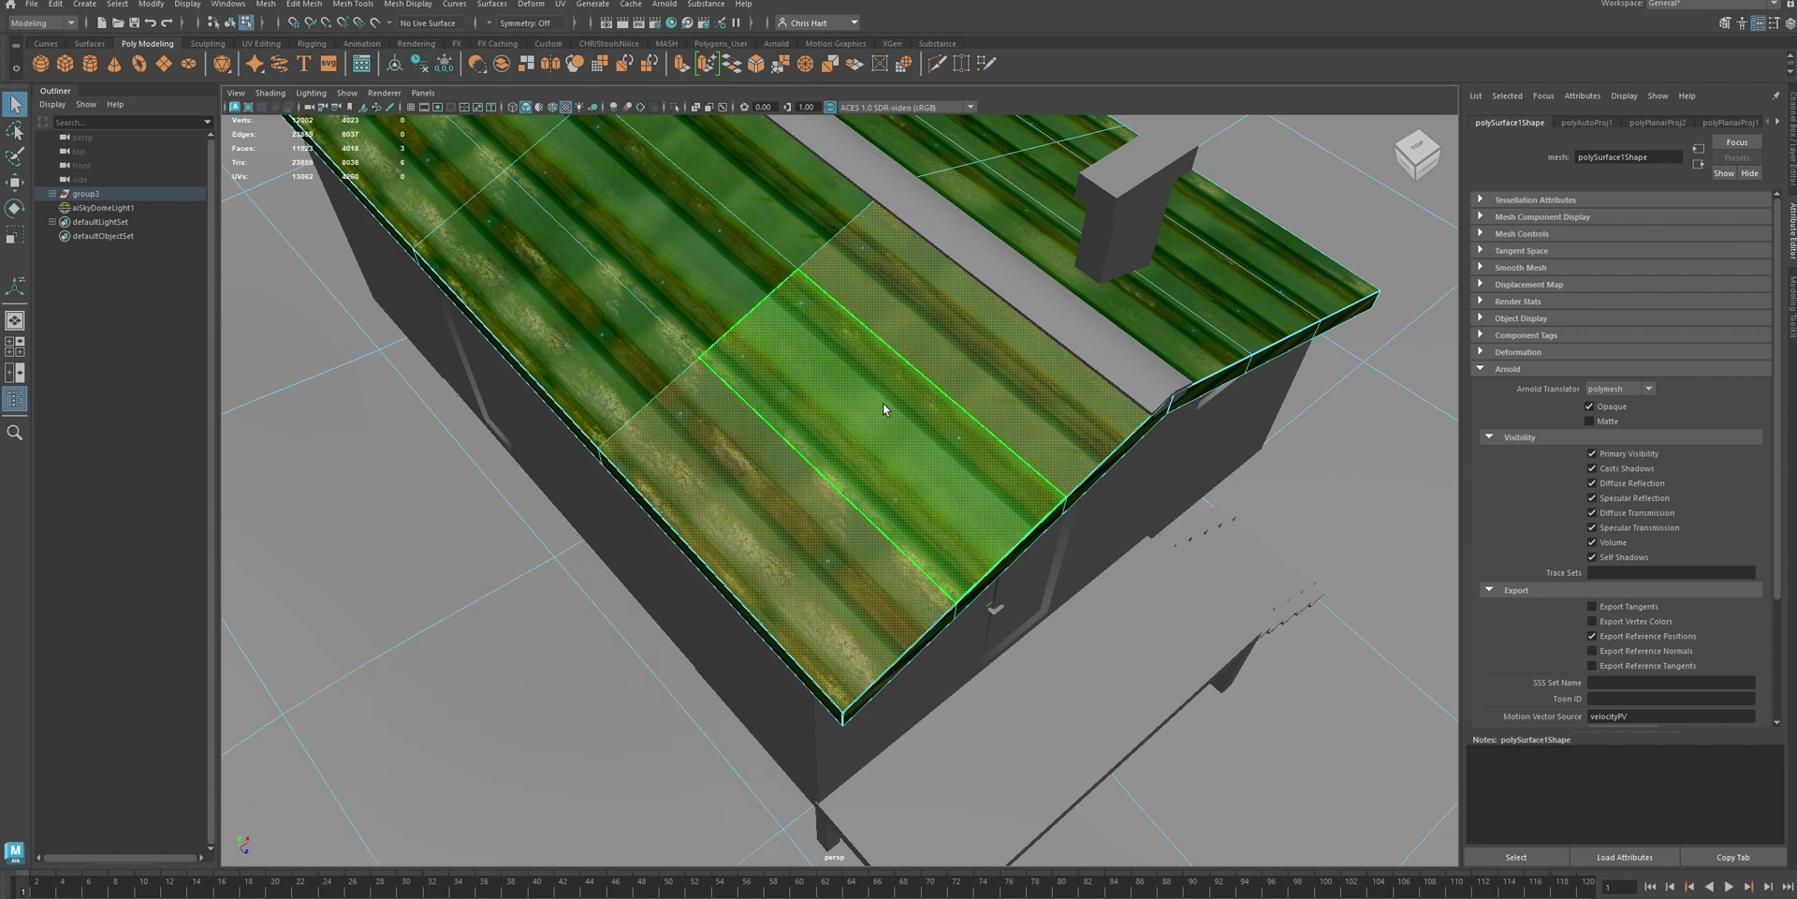
click(560, 4)
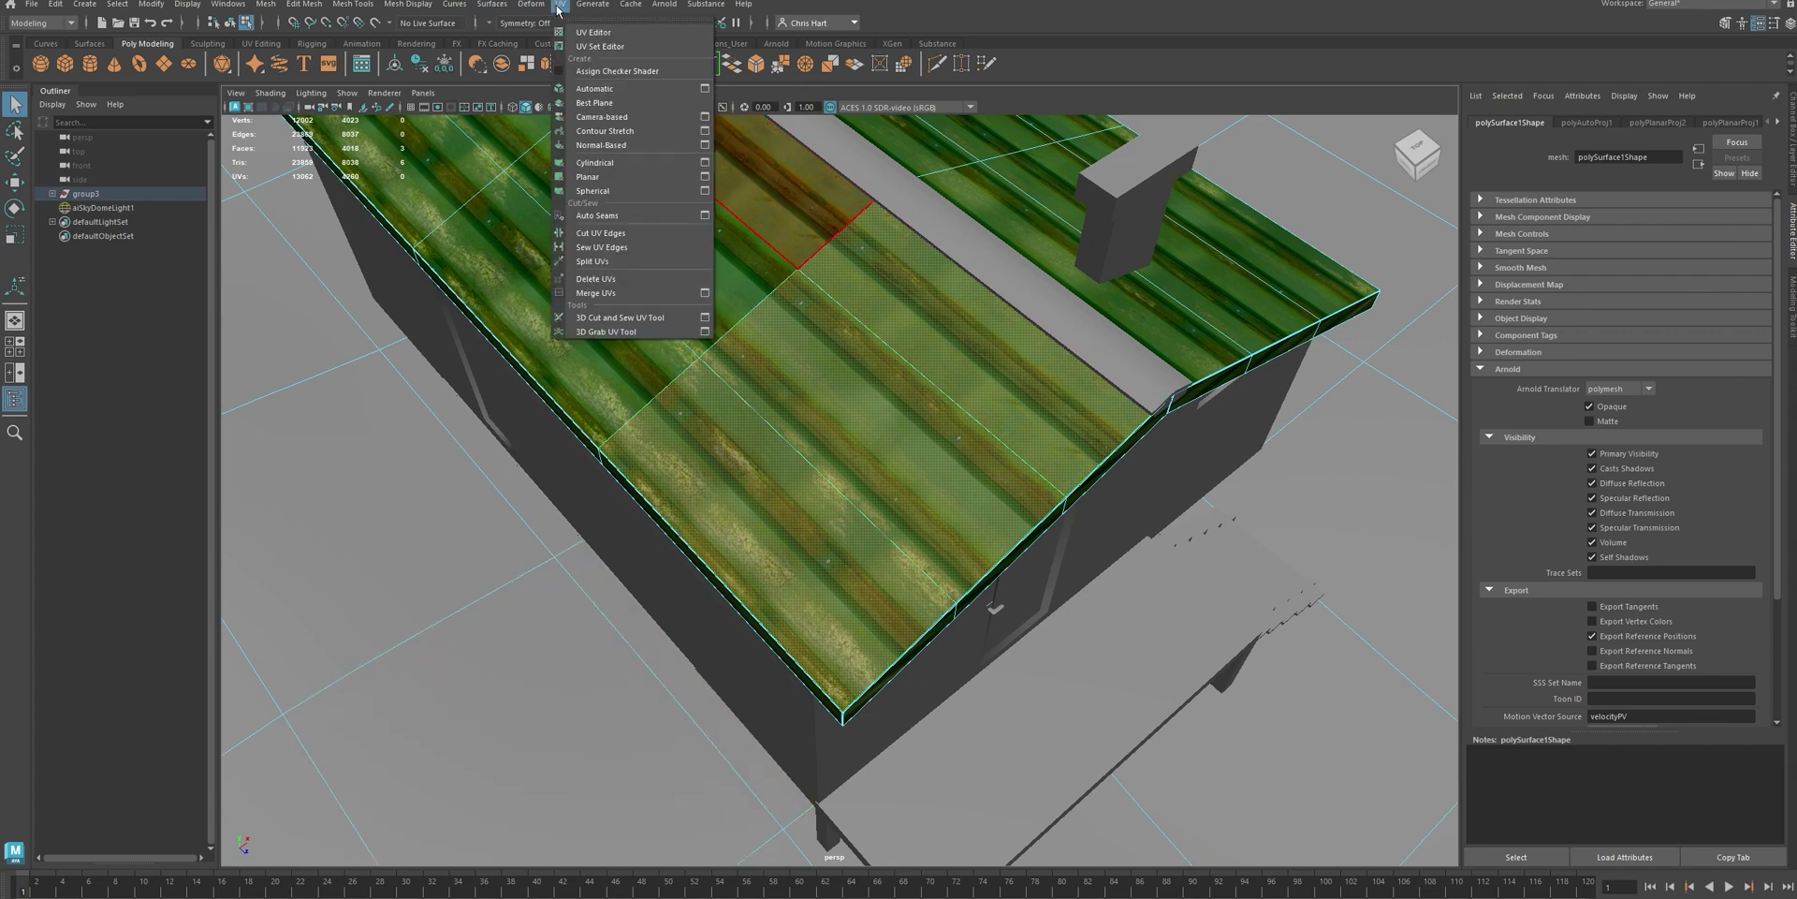
click(601, 116)
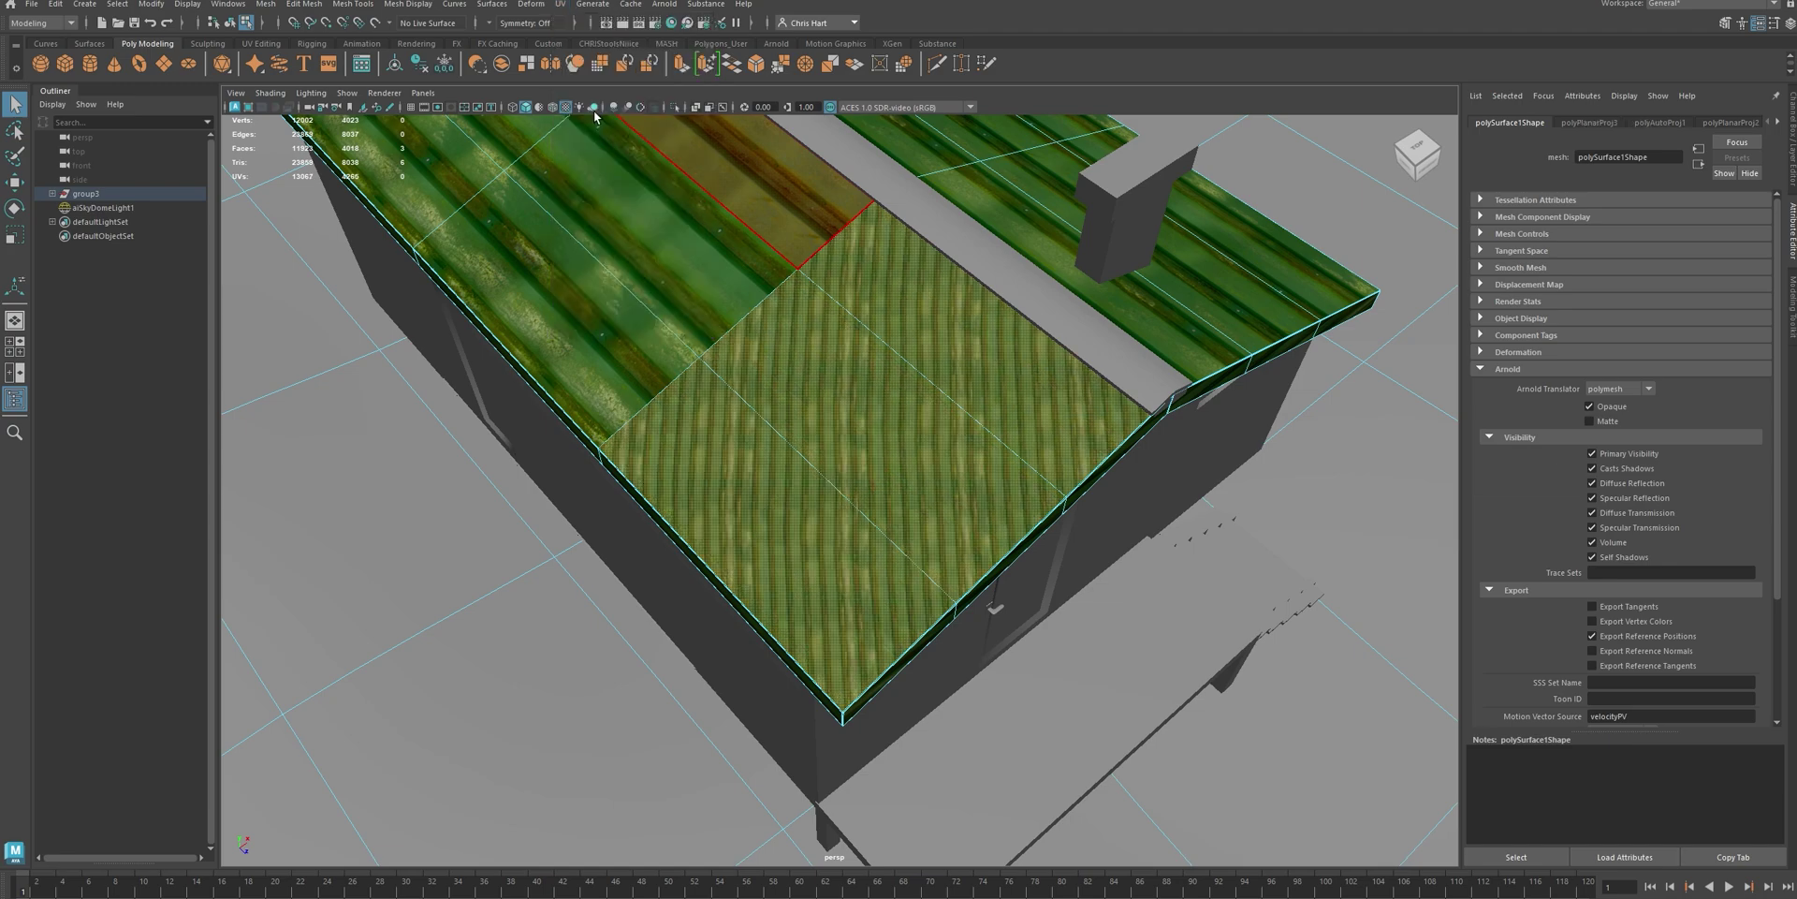
Apply a Camera-based UV projection to two of the thin edge faces on the rear side of the roof
click(489, 502)
alt+drag(587, 496, 780, 443)
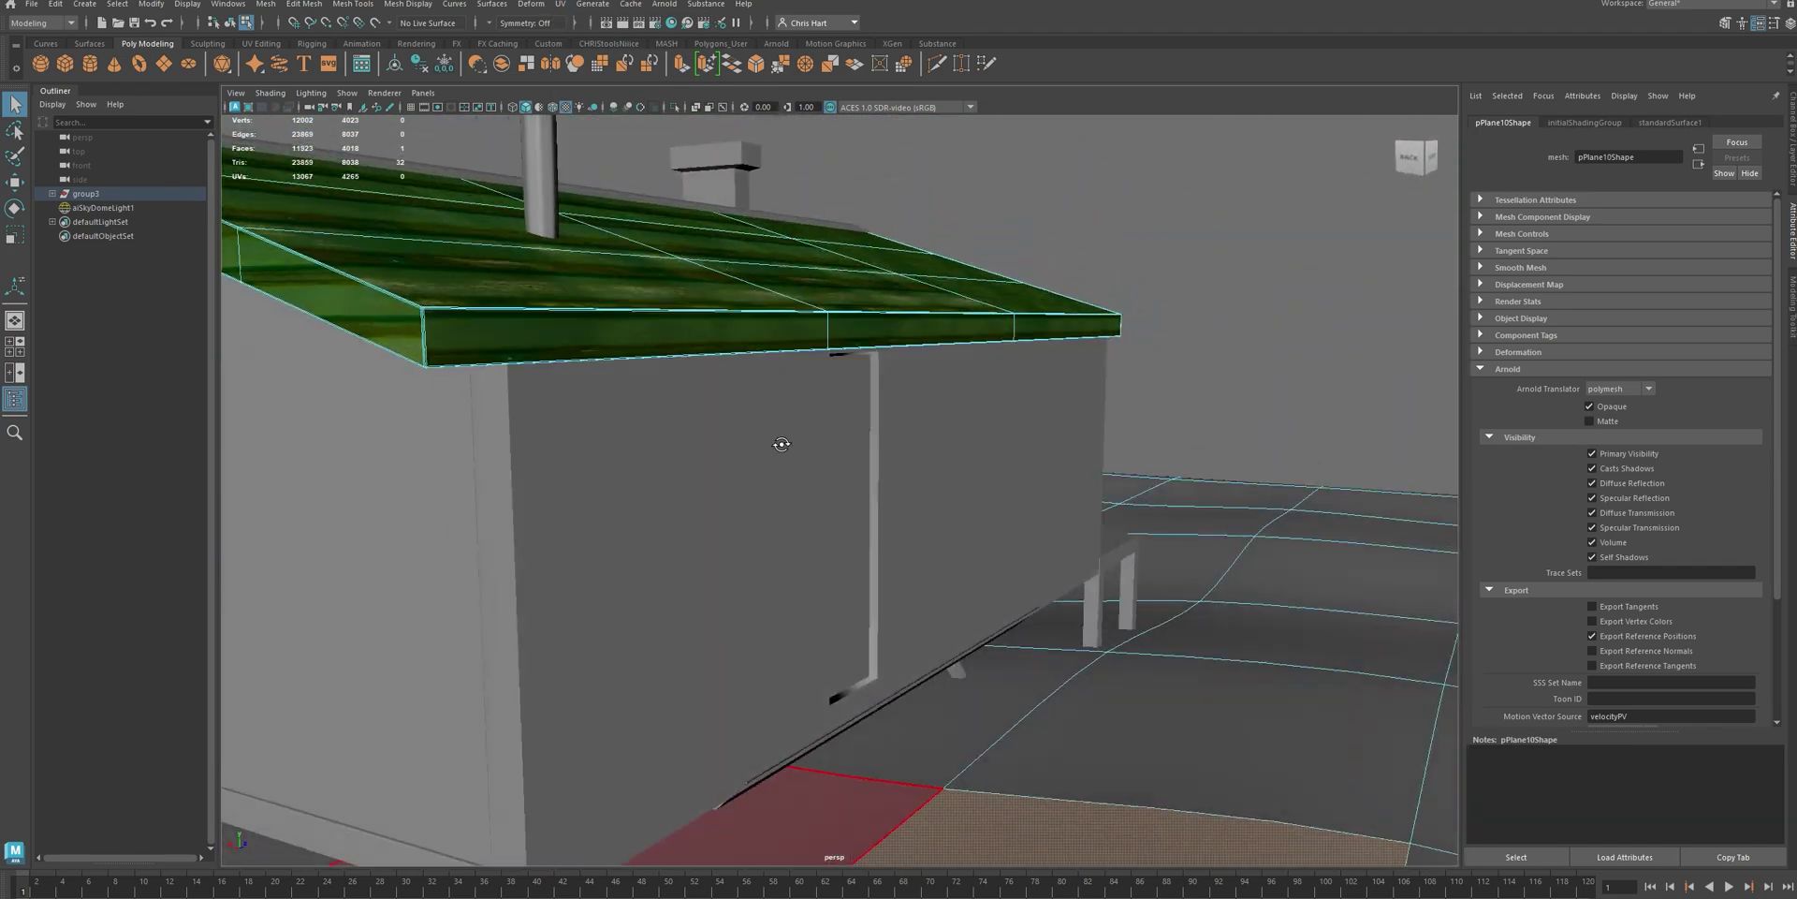
click(758, 334)
shift+click(922, 328)
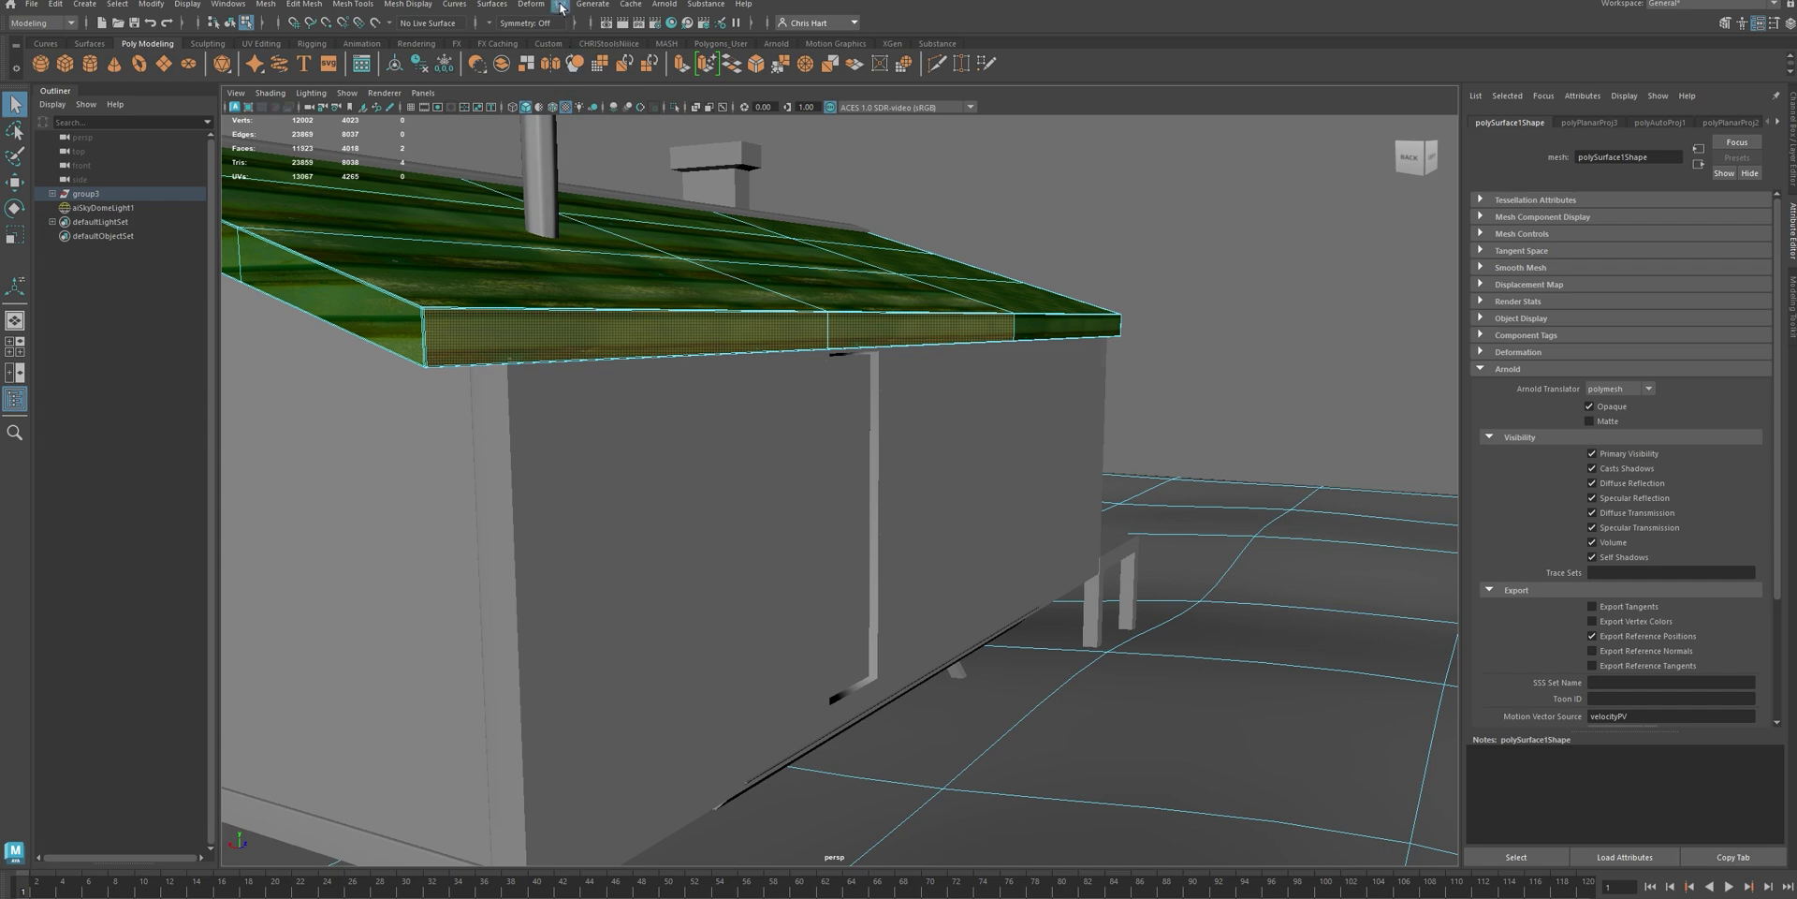
click(560, 3)
click(594, 117)
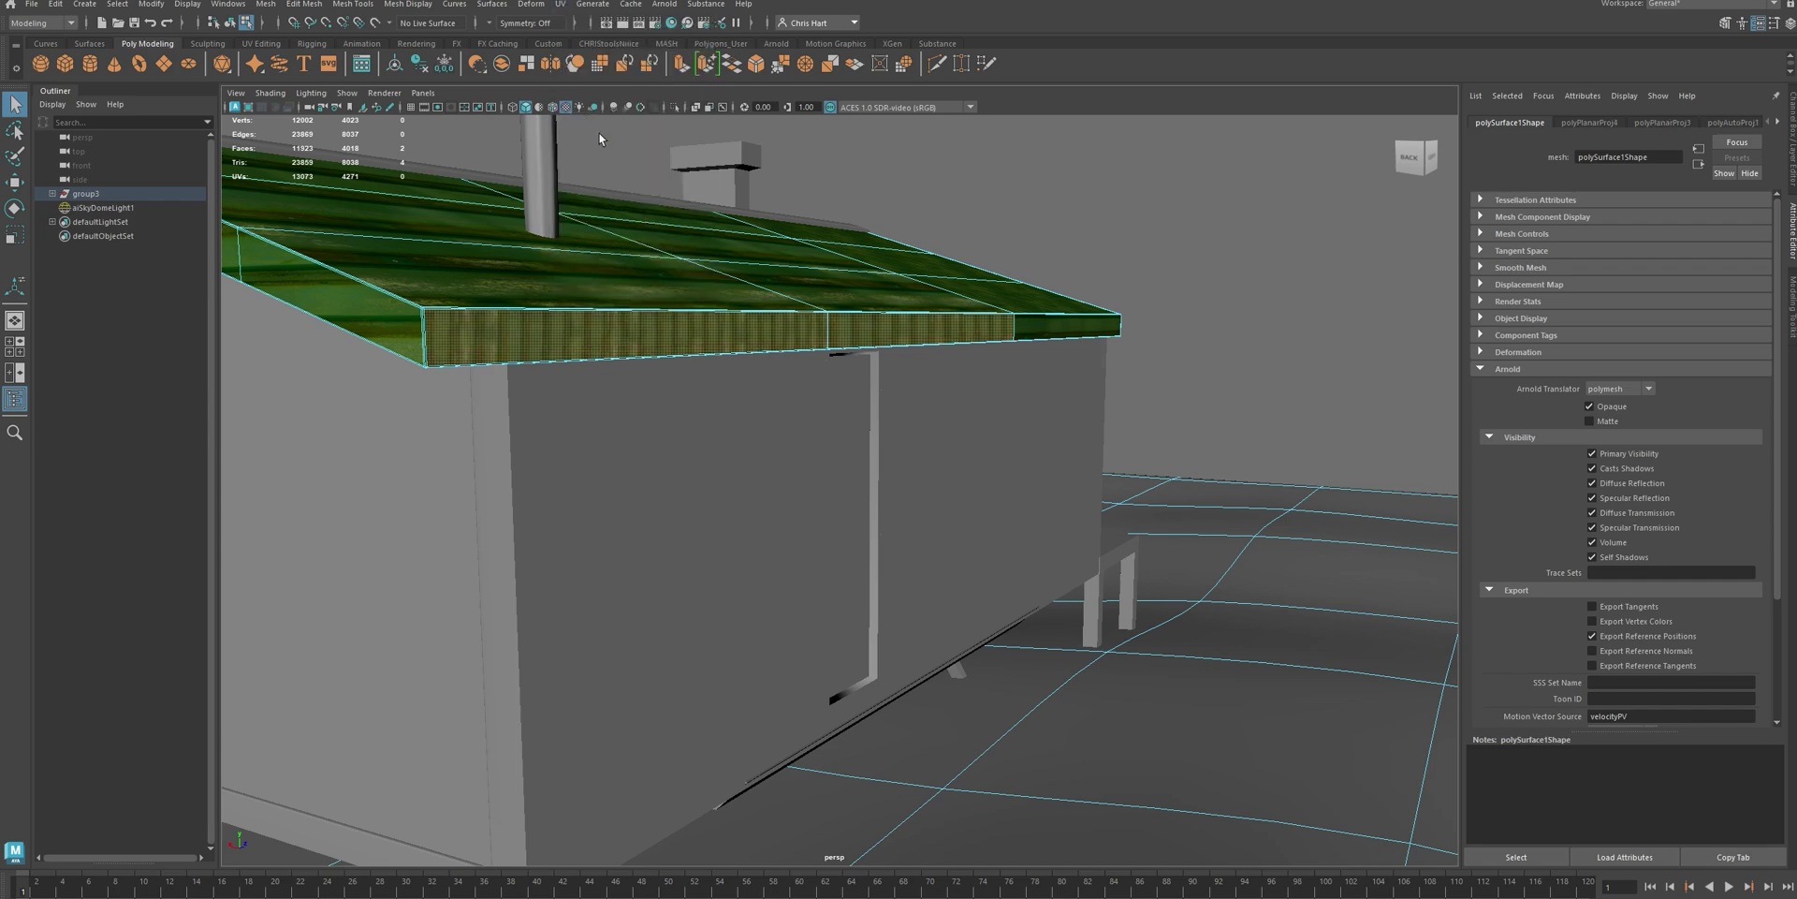
Return to object selection and apply an Automatic UV projection to the entire roof again
click(1036, 202)
alt+drag(1036, 201, 880, 271)
right_drag(805, 276, 874, 252)
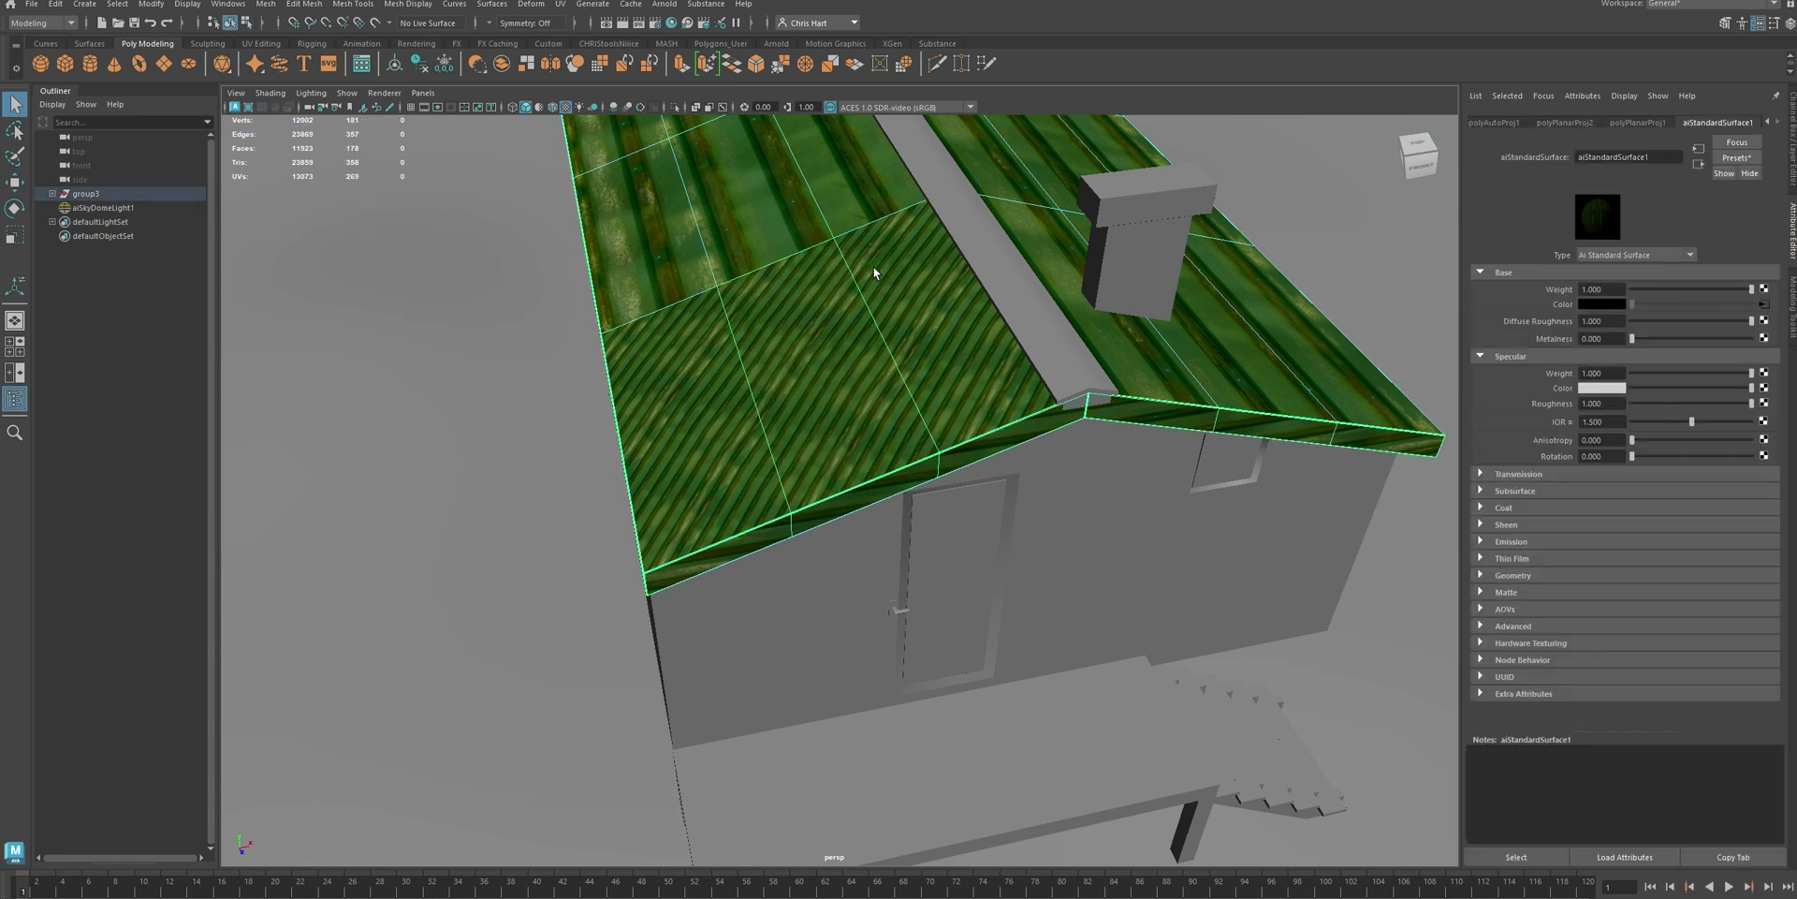
scroll(952, 272, down, 4)
alt+drag(952, 273, 899, 290)
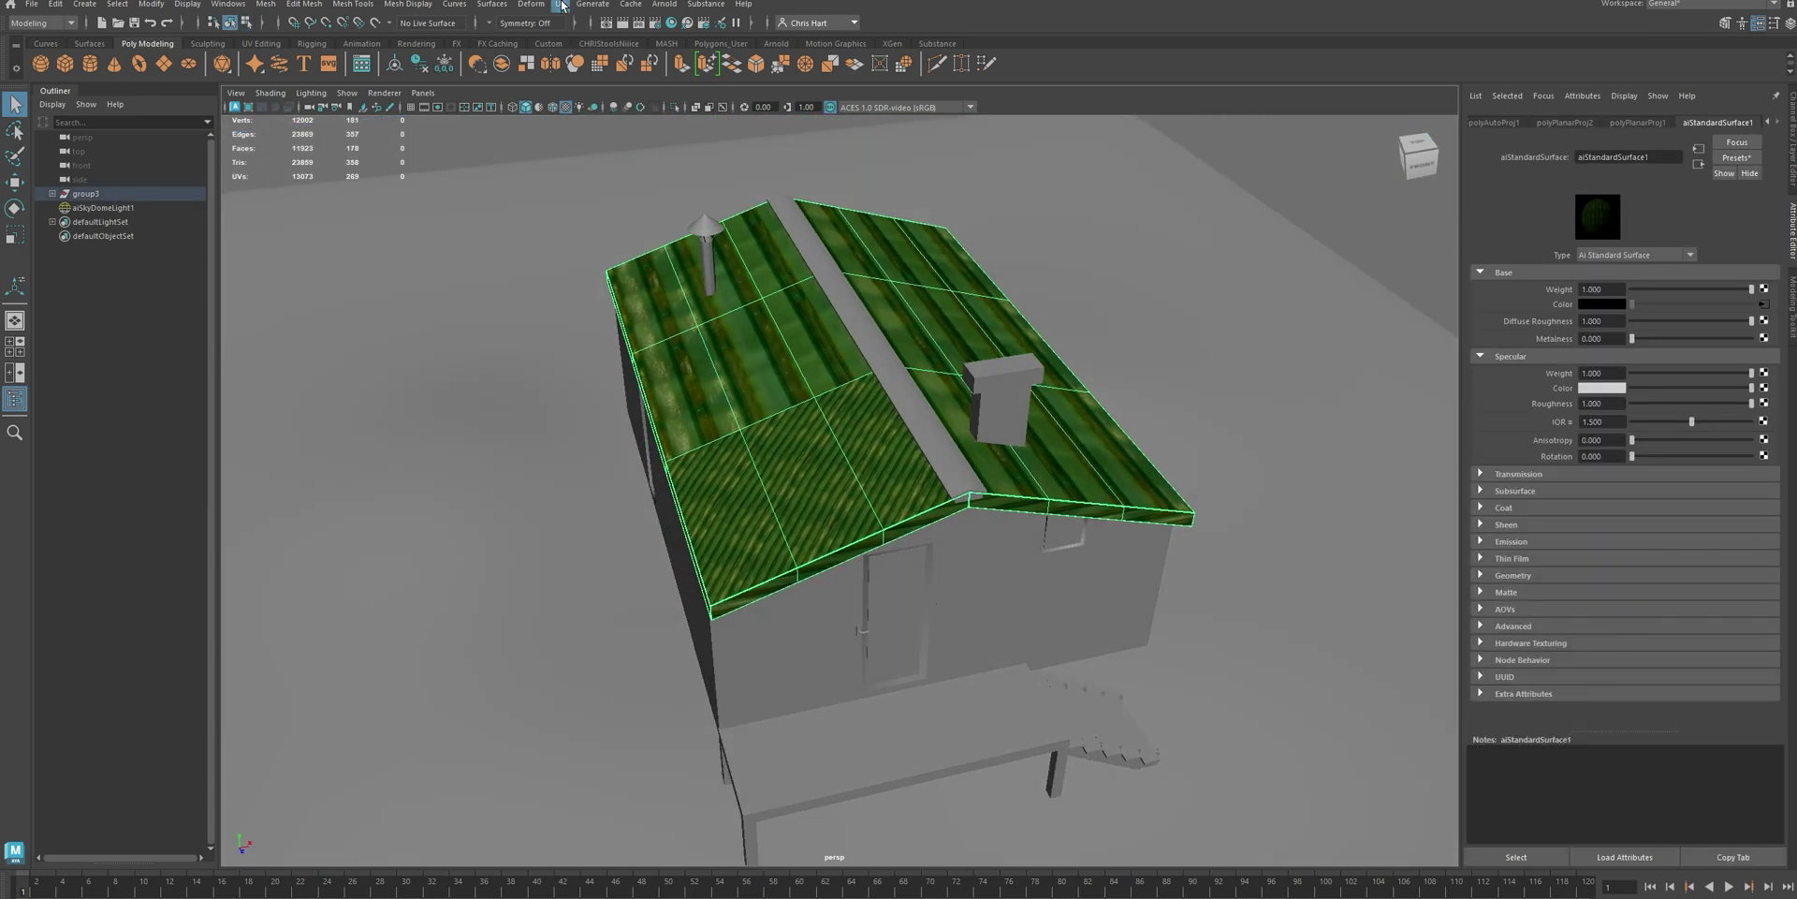
click(592, 5)
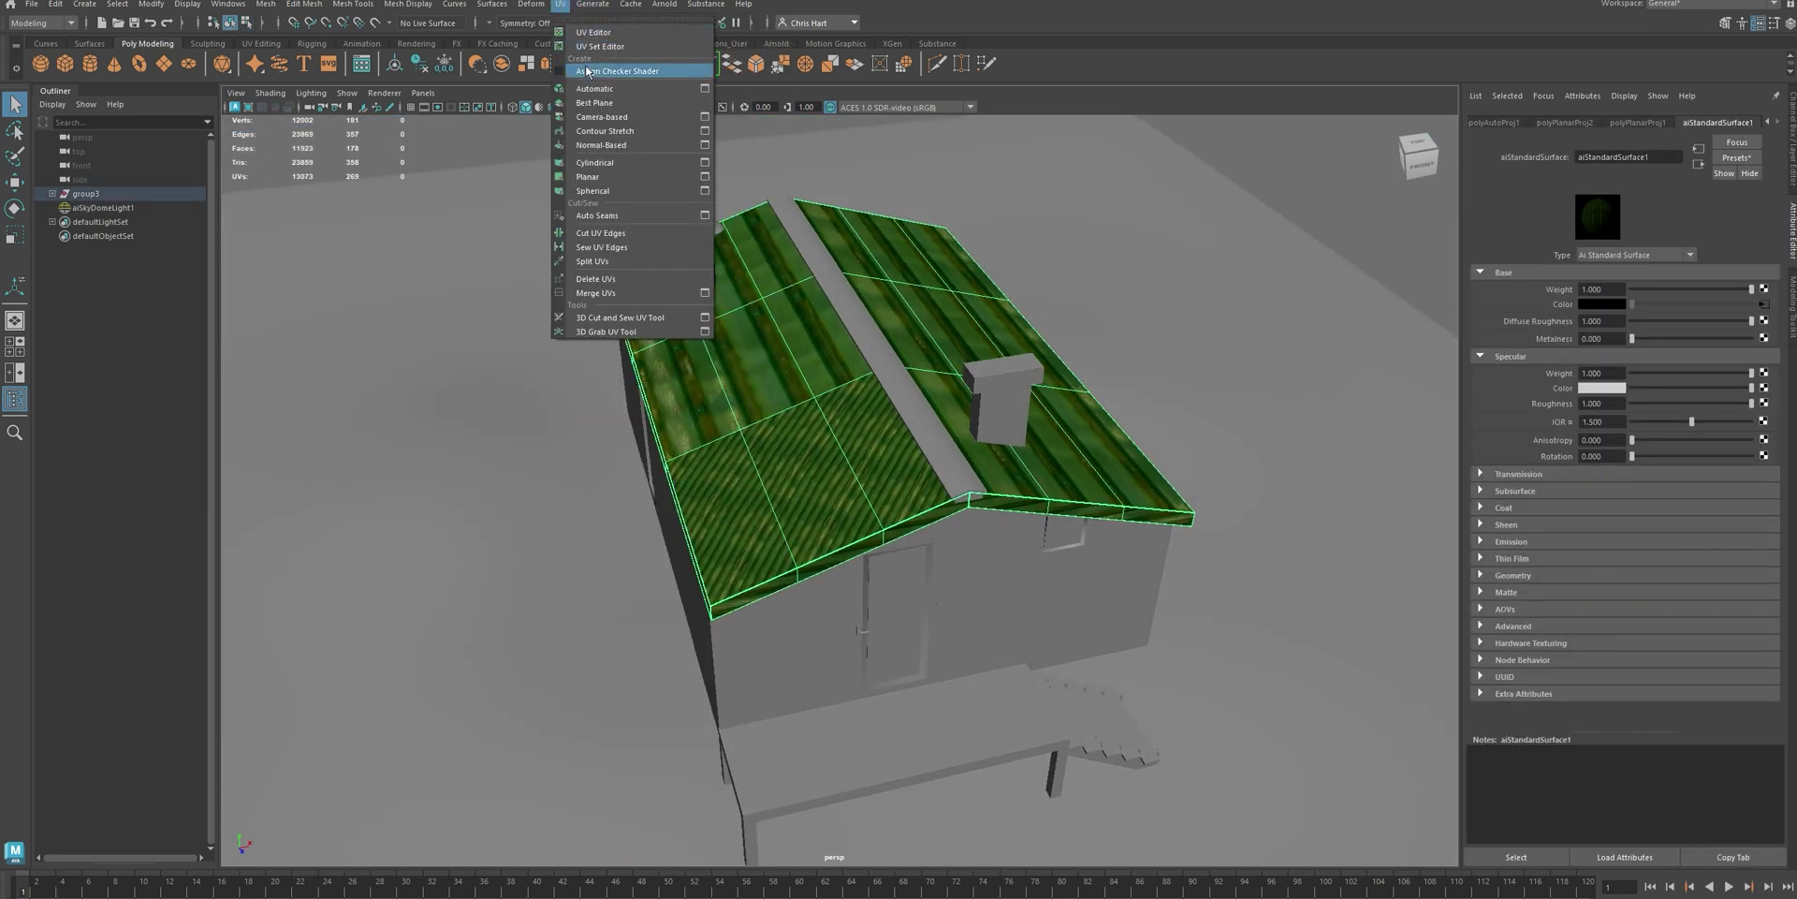
click(599, 83)
click(473, 361)
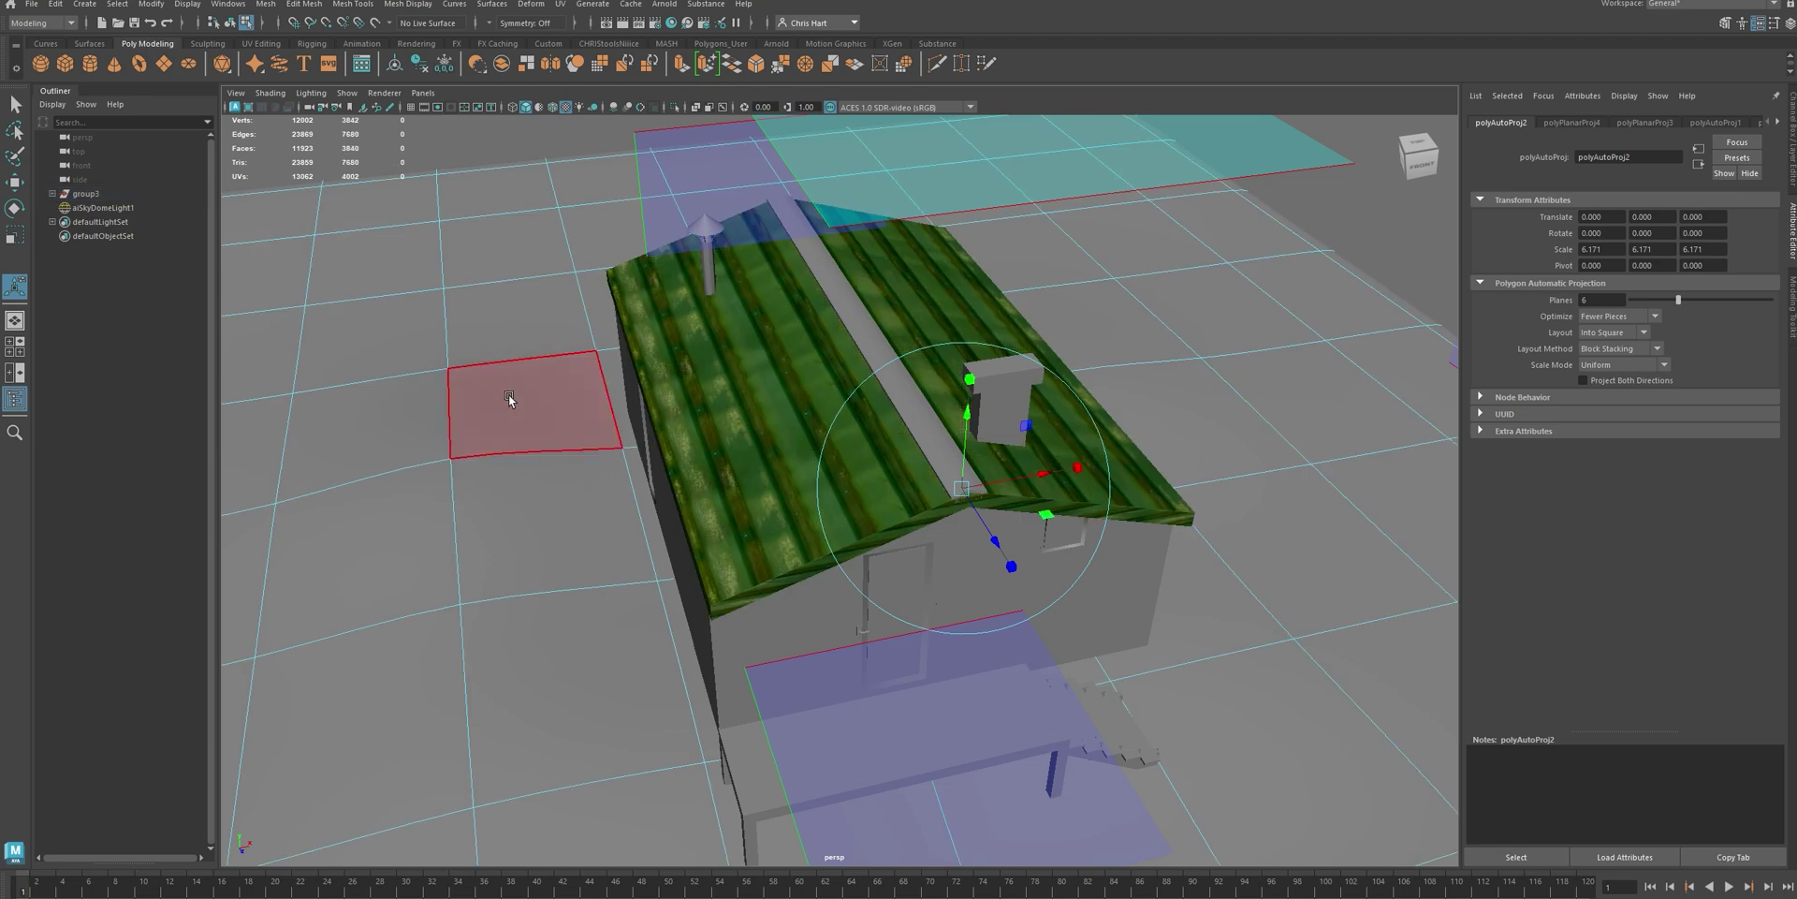
scroll(661, 389, up, 3)
alt+drag(661, 390, 665, 367)
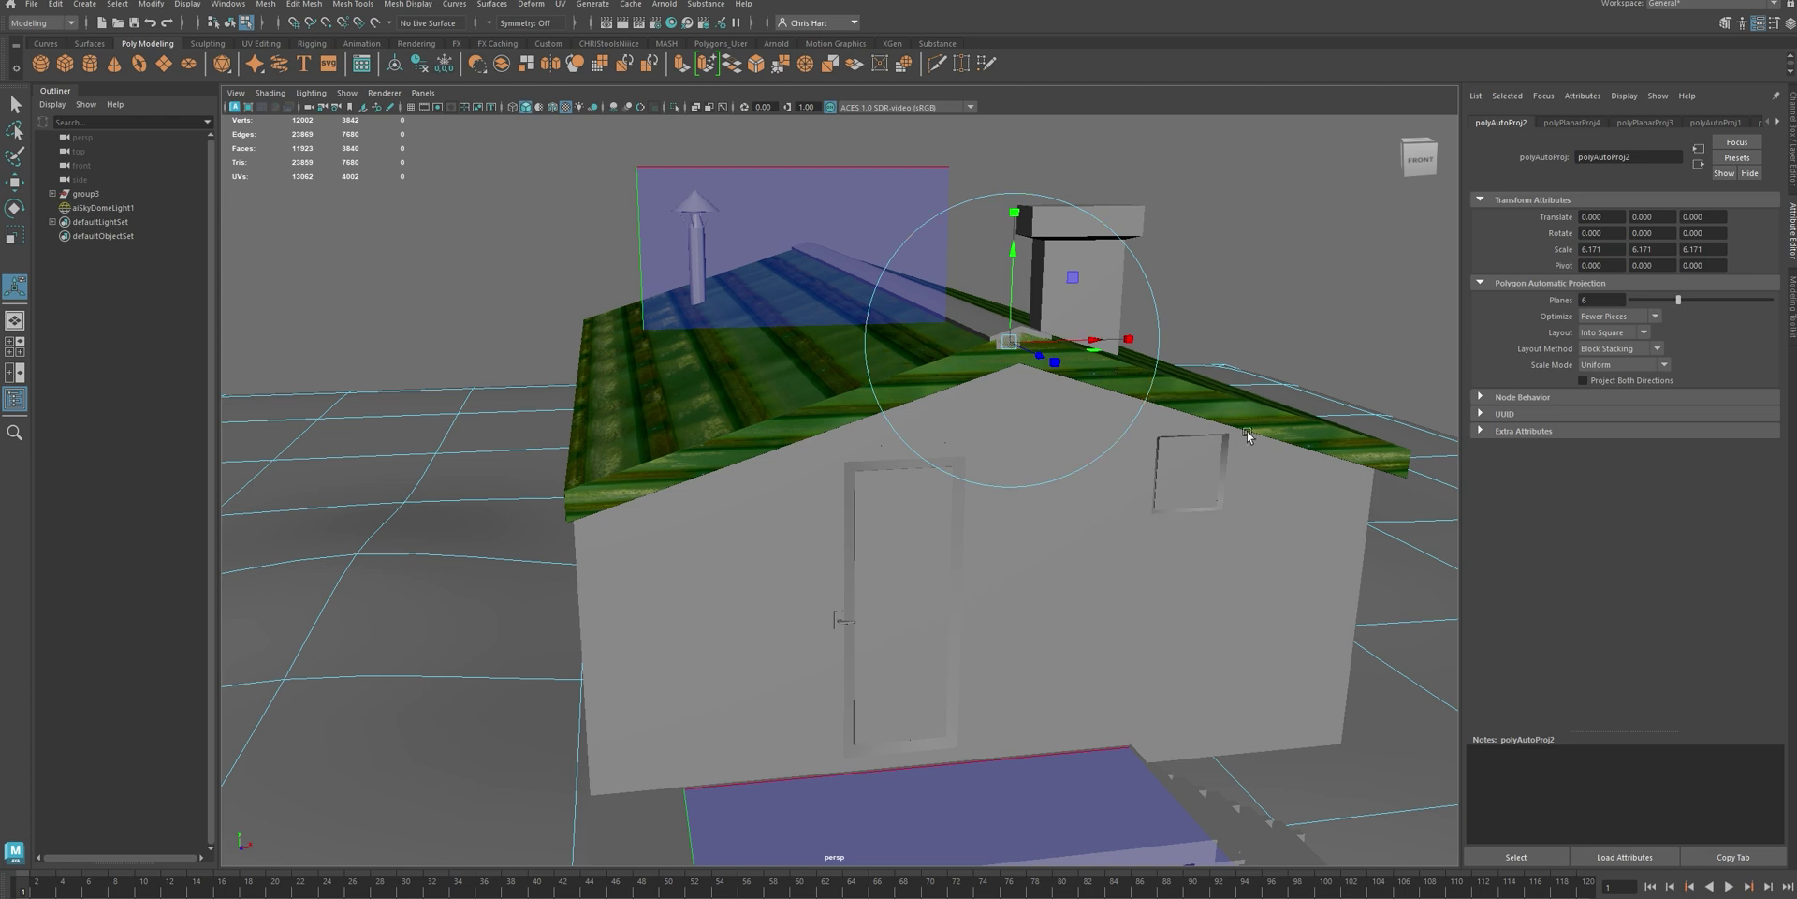
Select the roof object, open the UV Editor and frame the roof's complete UV layout
right_drag(740, 386, 767, 365)
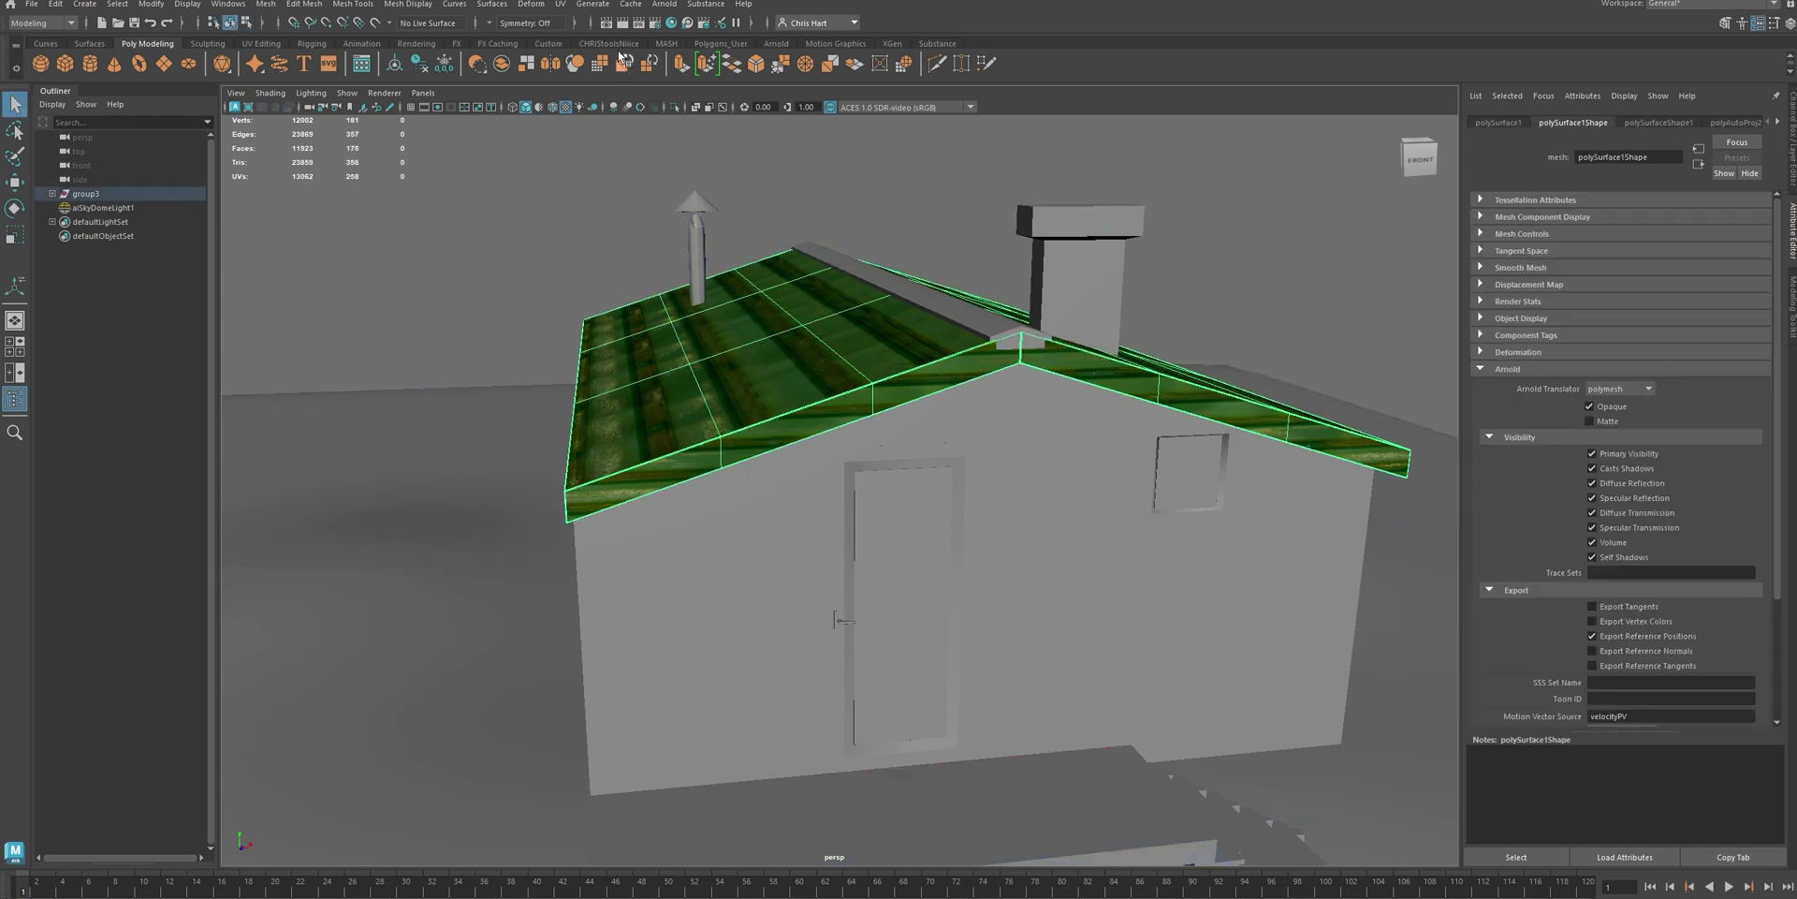
click(560, 3)
click(573, 30)
drag(718, 459, 1349, 148)
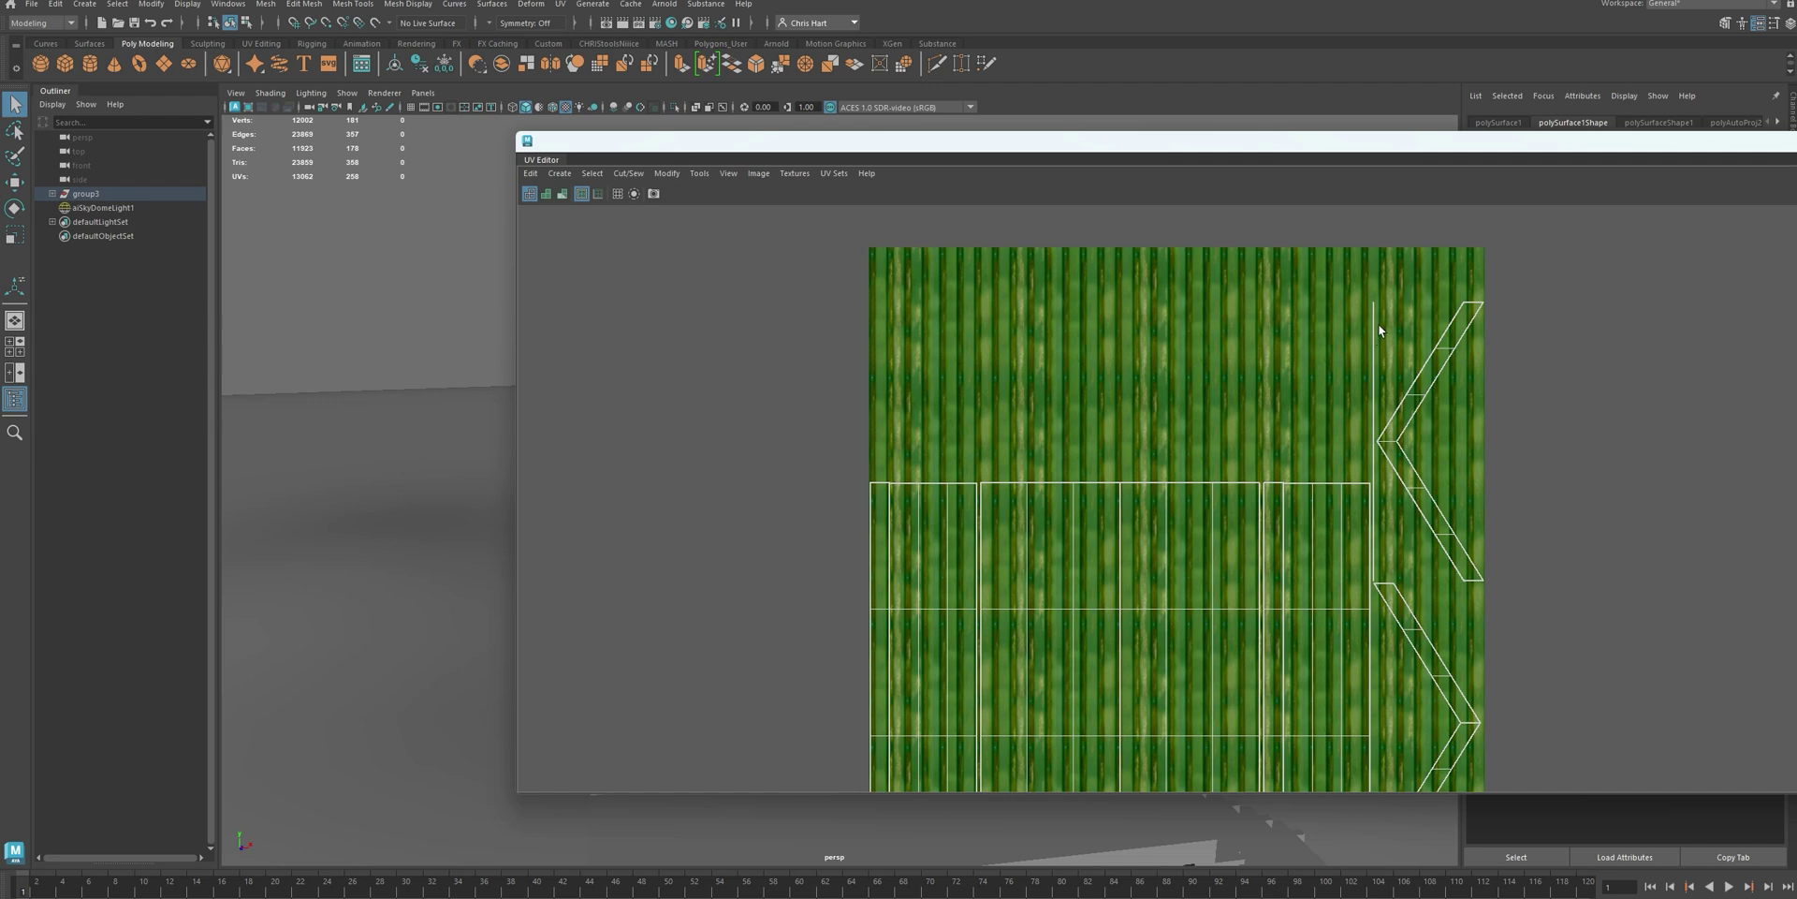
drag(1136, 150, 1021, 82)
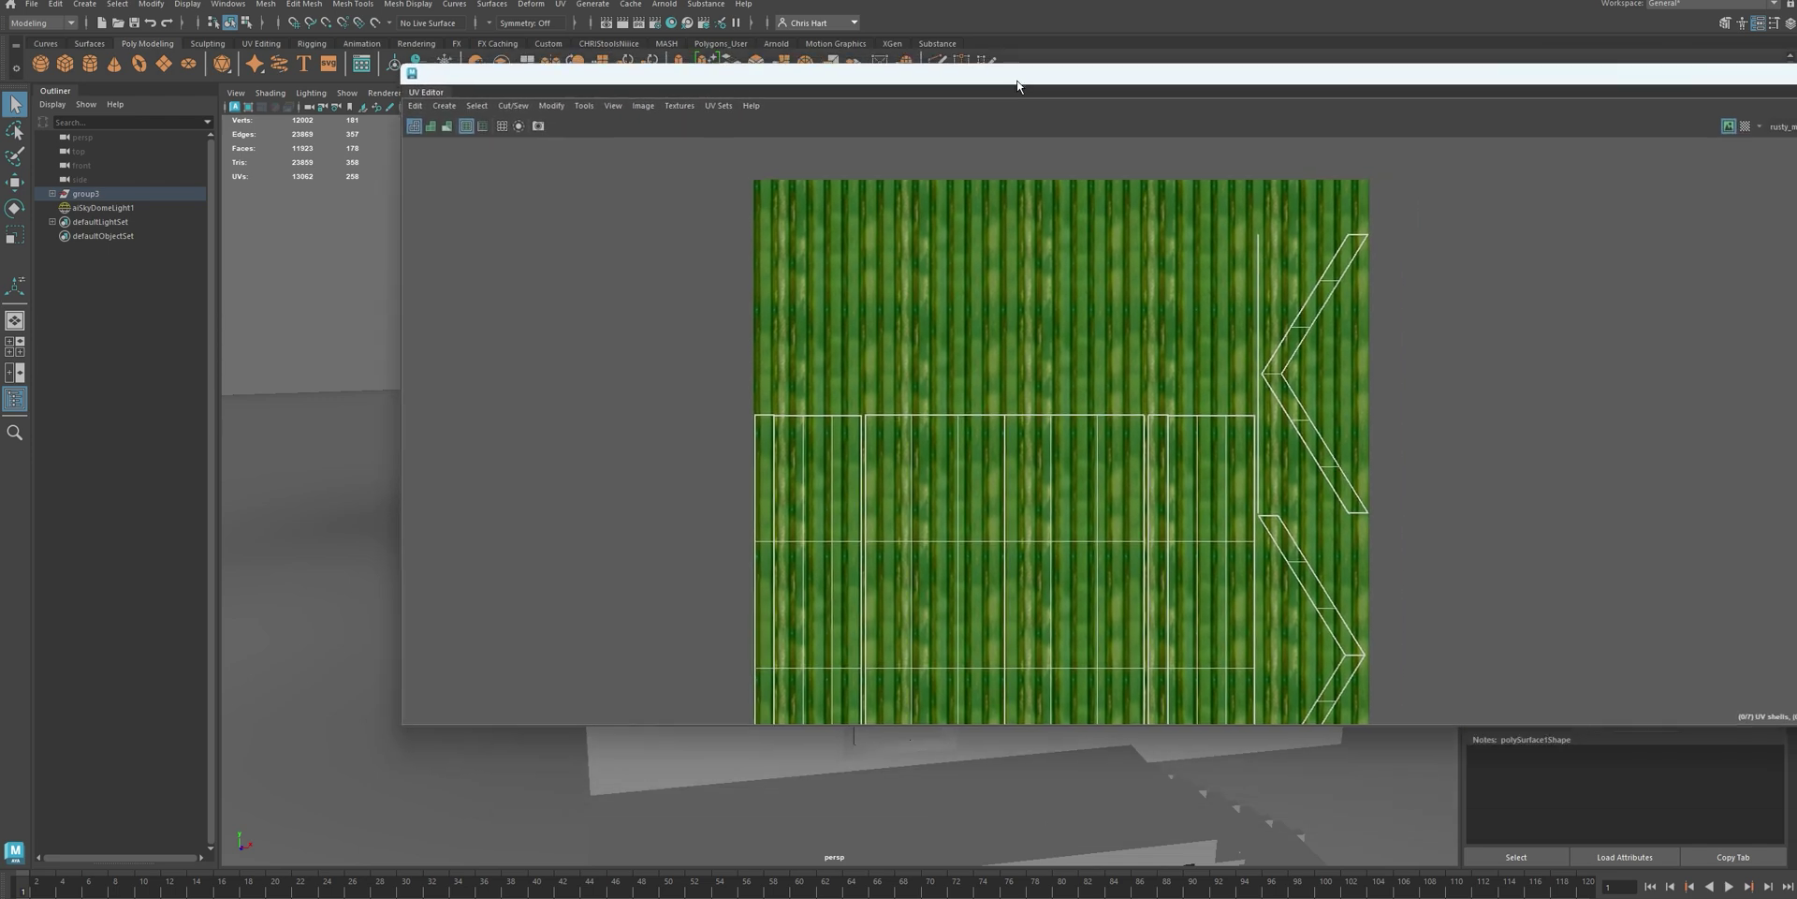
scroll(836, 349, down, 4)
key(f)
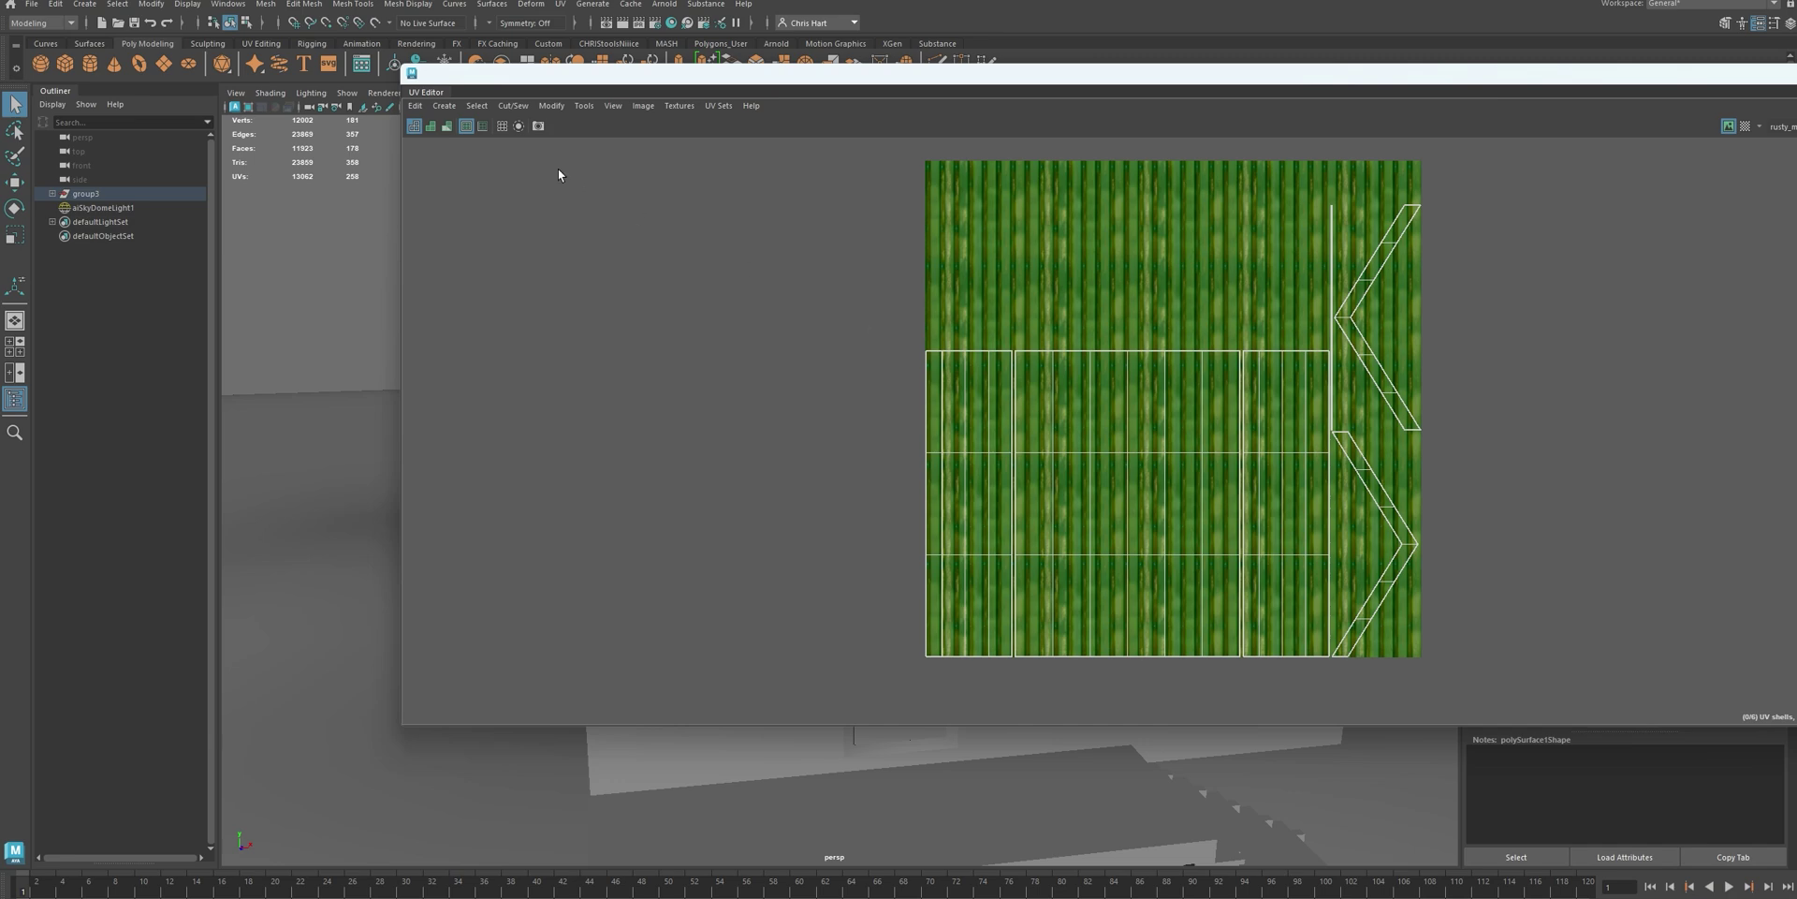
Shade the roof's UV shells in a different colour each in the UV Editor
click(429, 126)
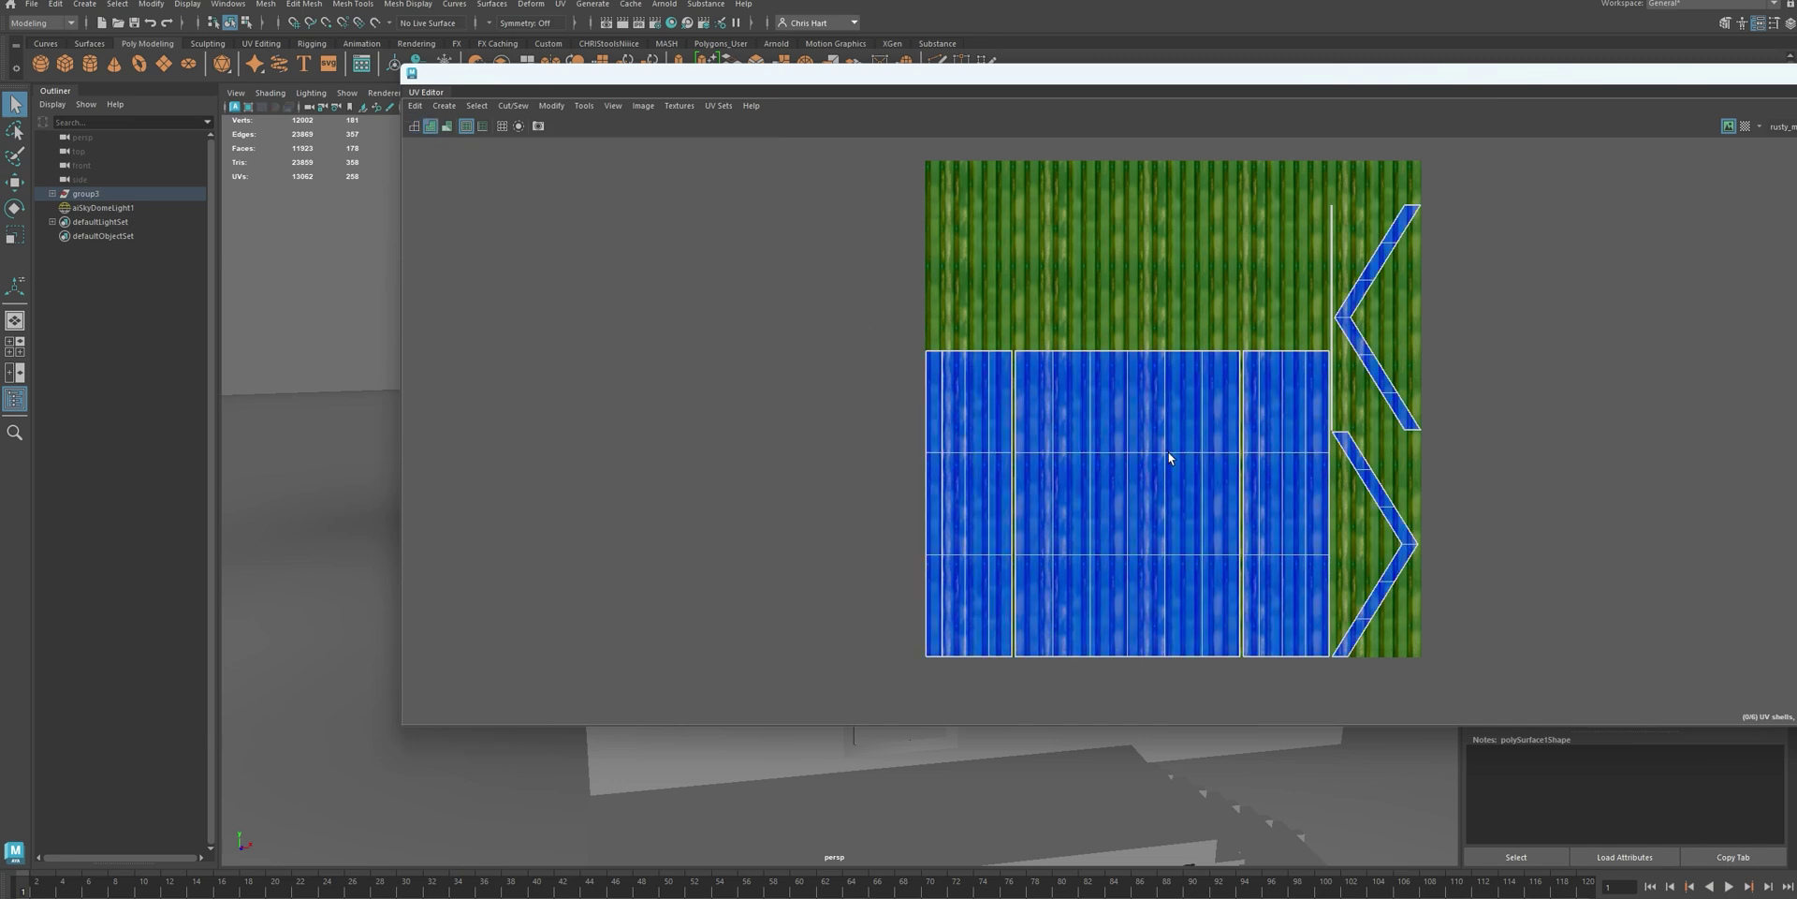
drag(1135, 82, 834, 150)
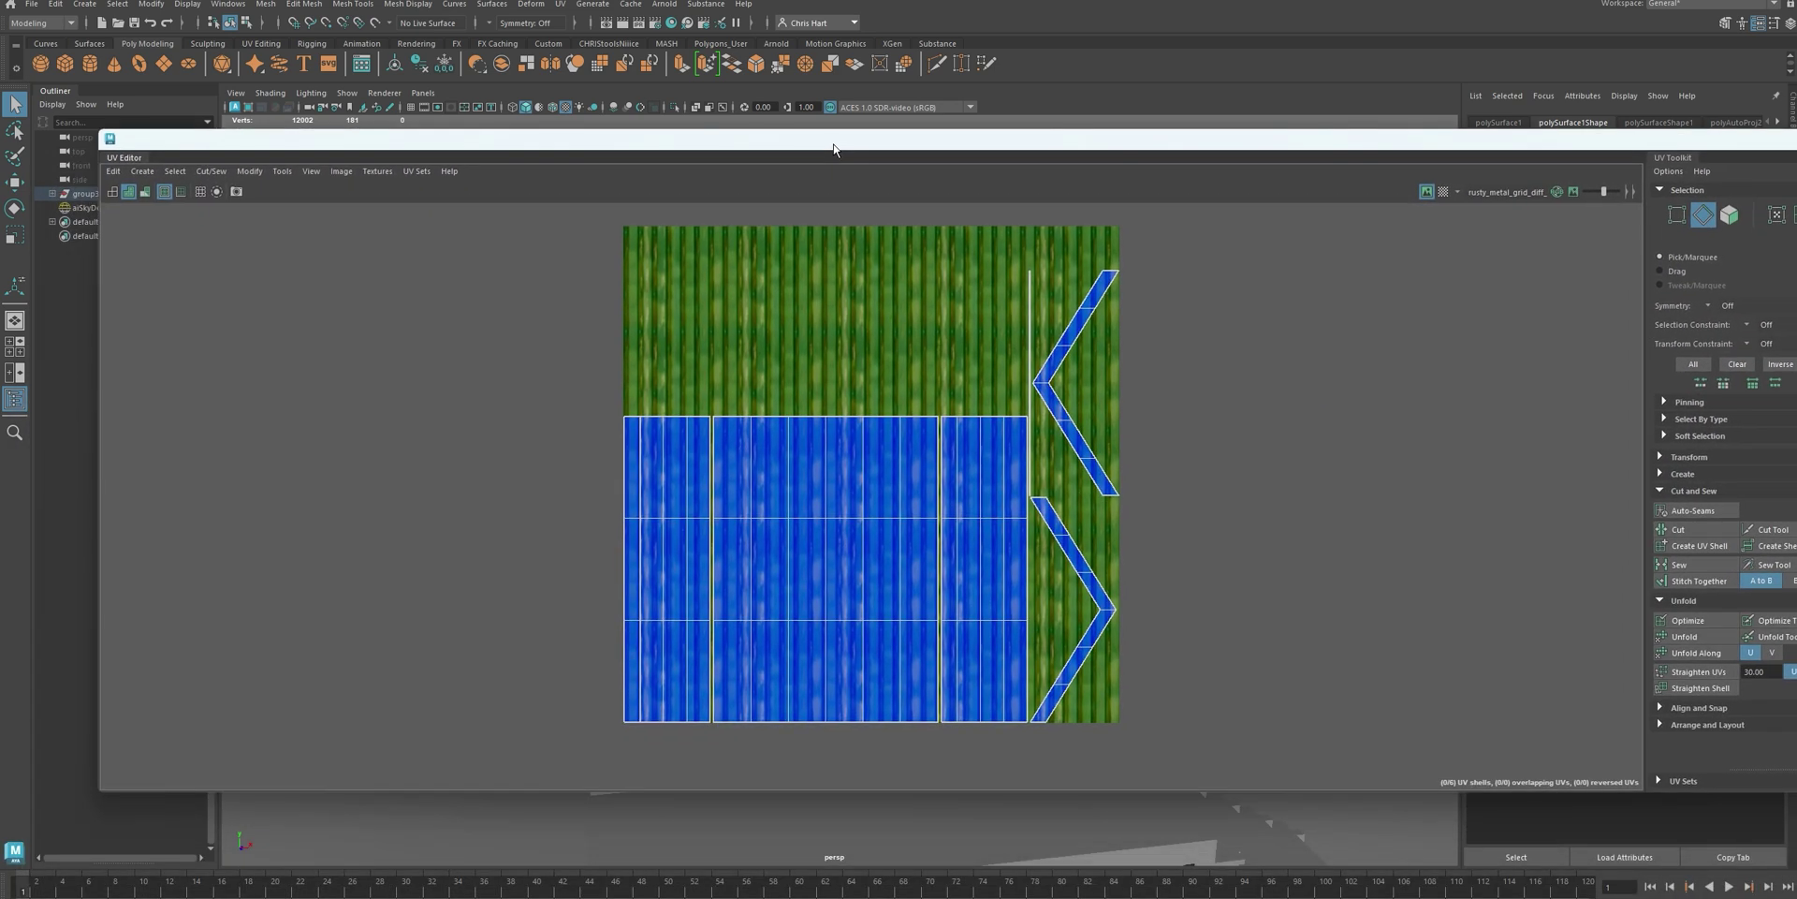
click(128, 191)
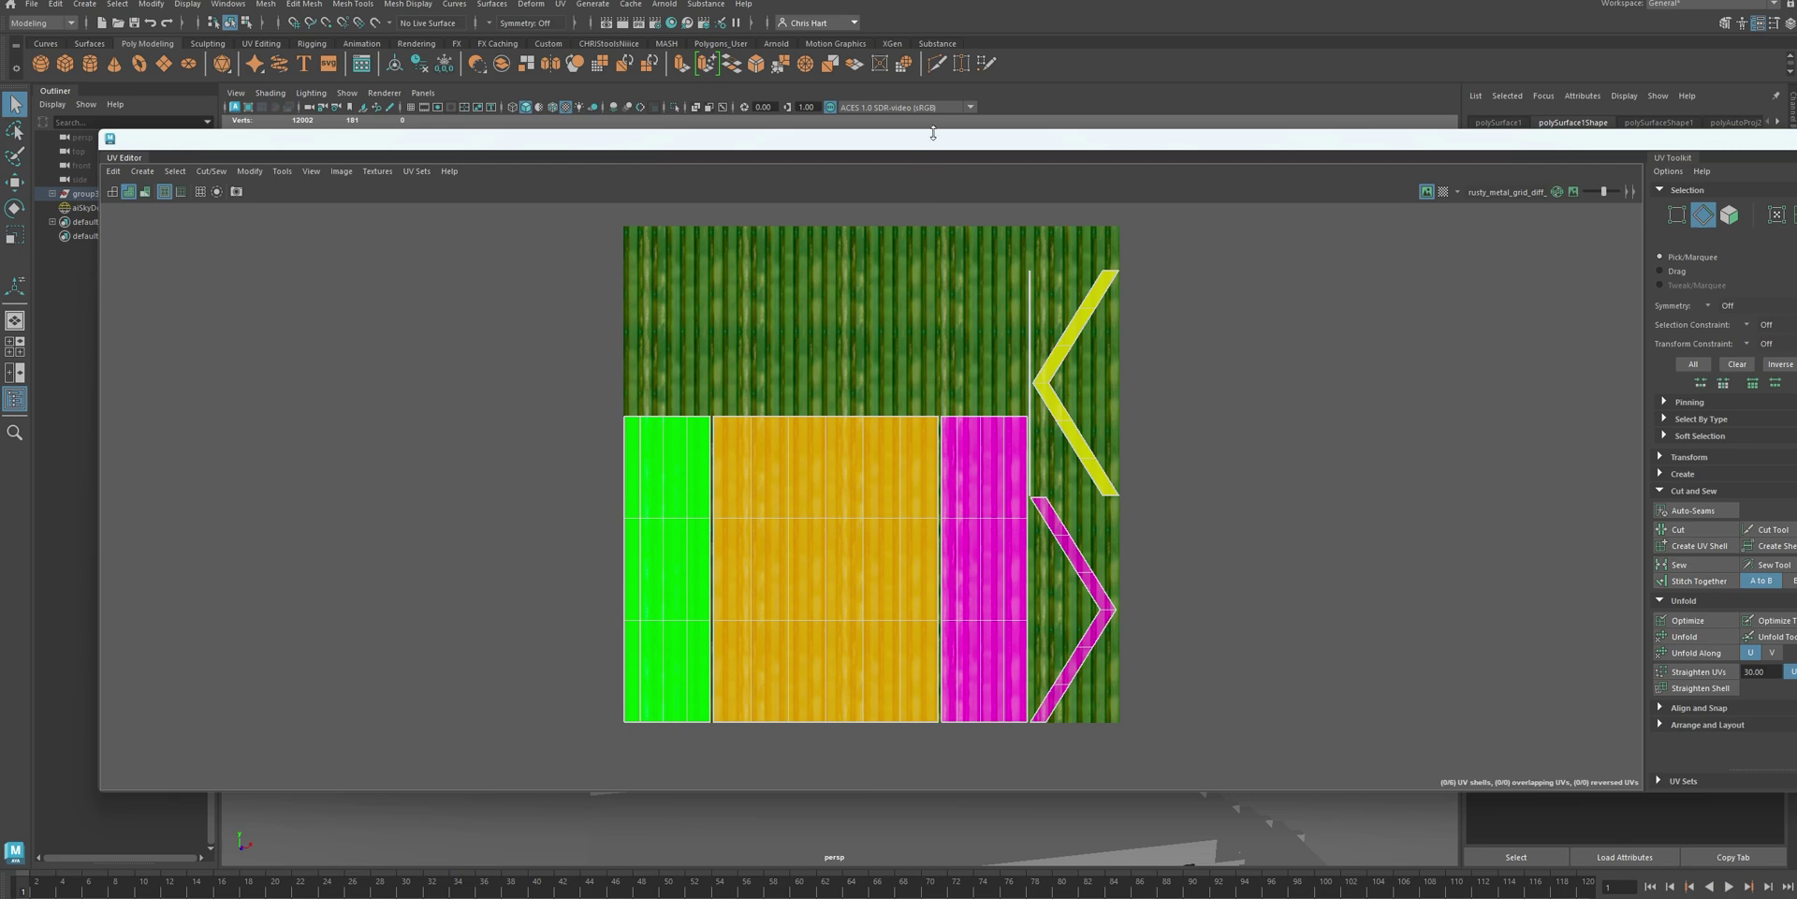
Place the UV Editor below the roof and examine which roof faces belong to each coloured UV shell
drag(933, 133, 922, 488)
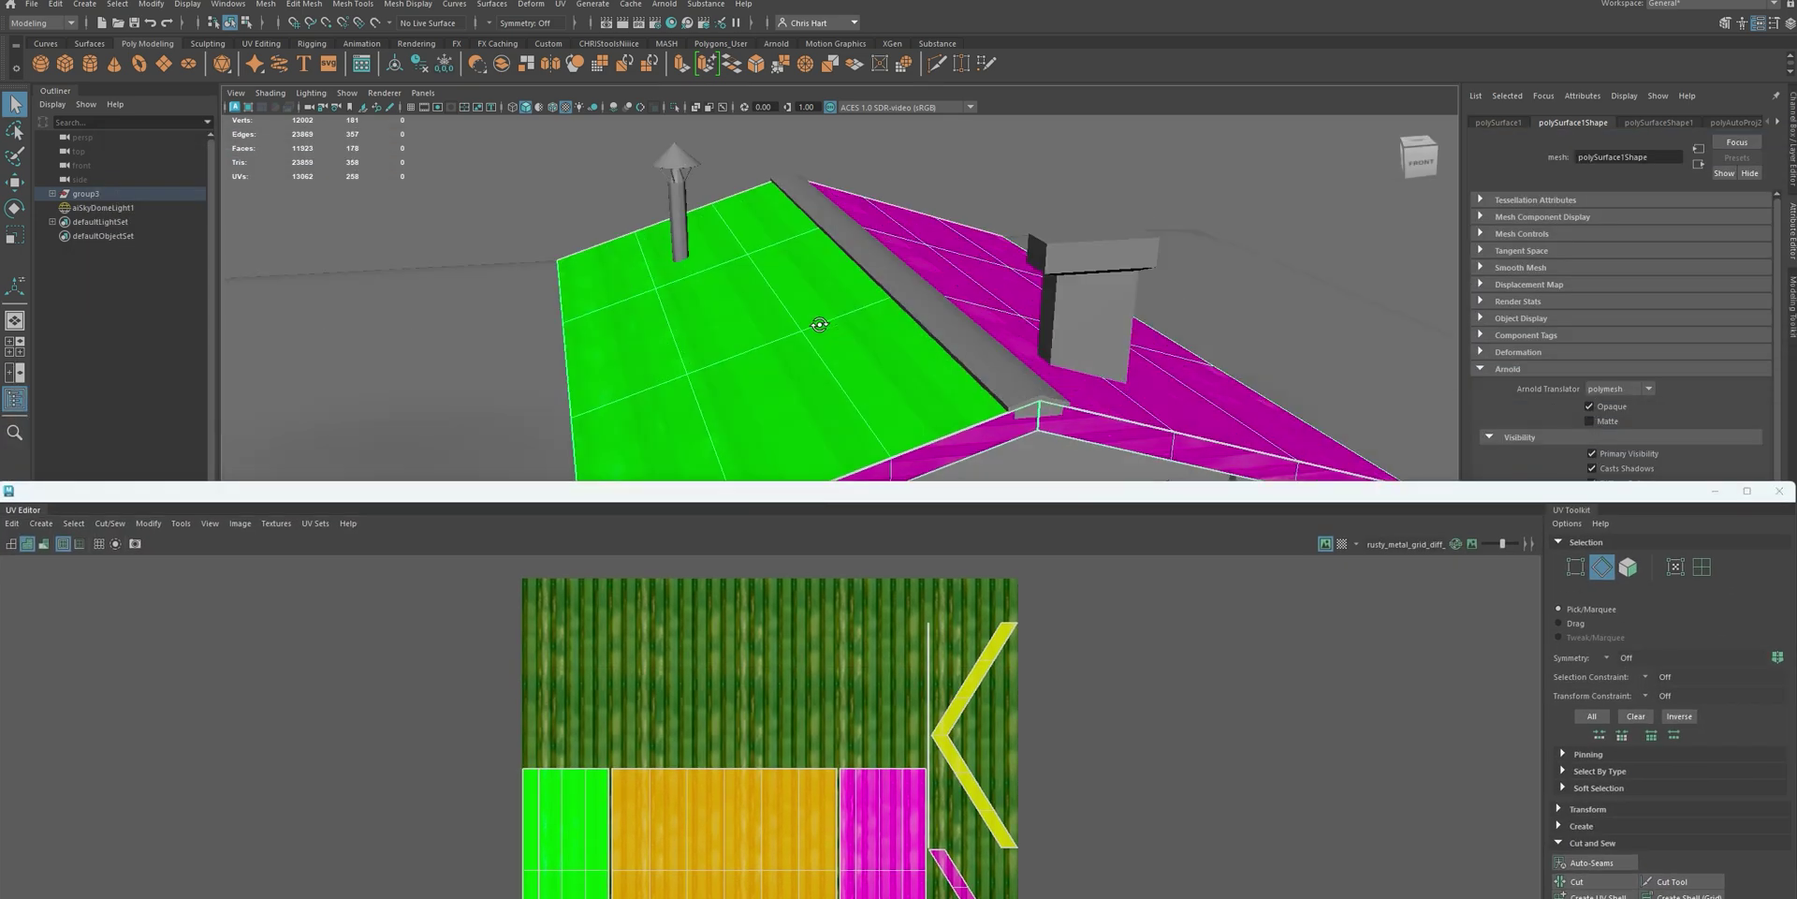
alt+drag(819, 325, 704, 305)
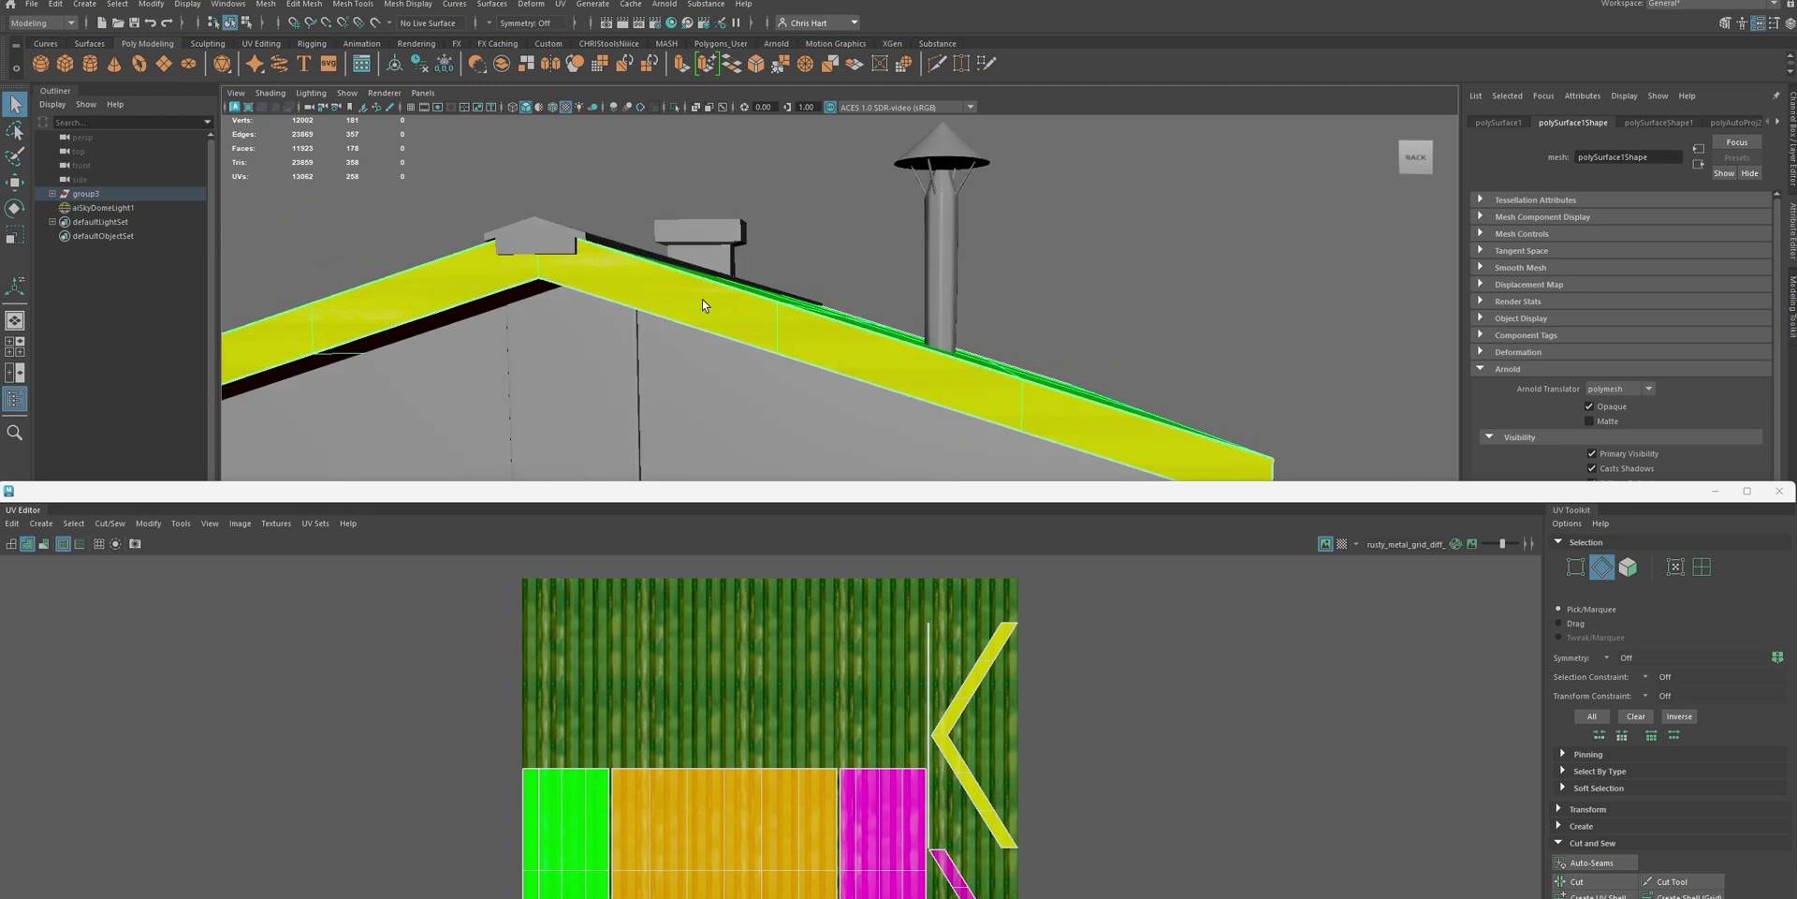
alt+drag(870, 305, 812, 330)
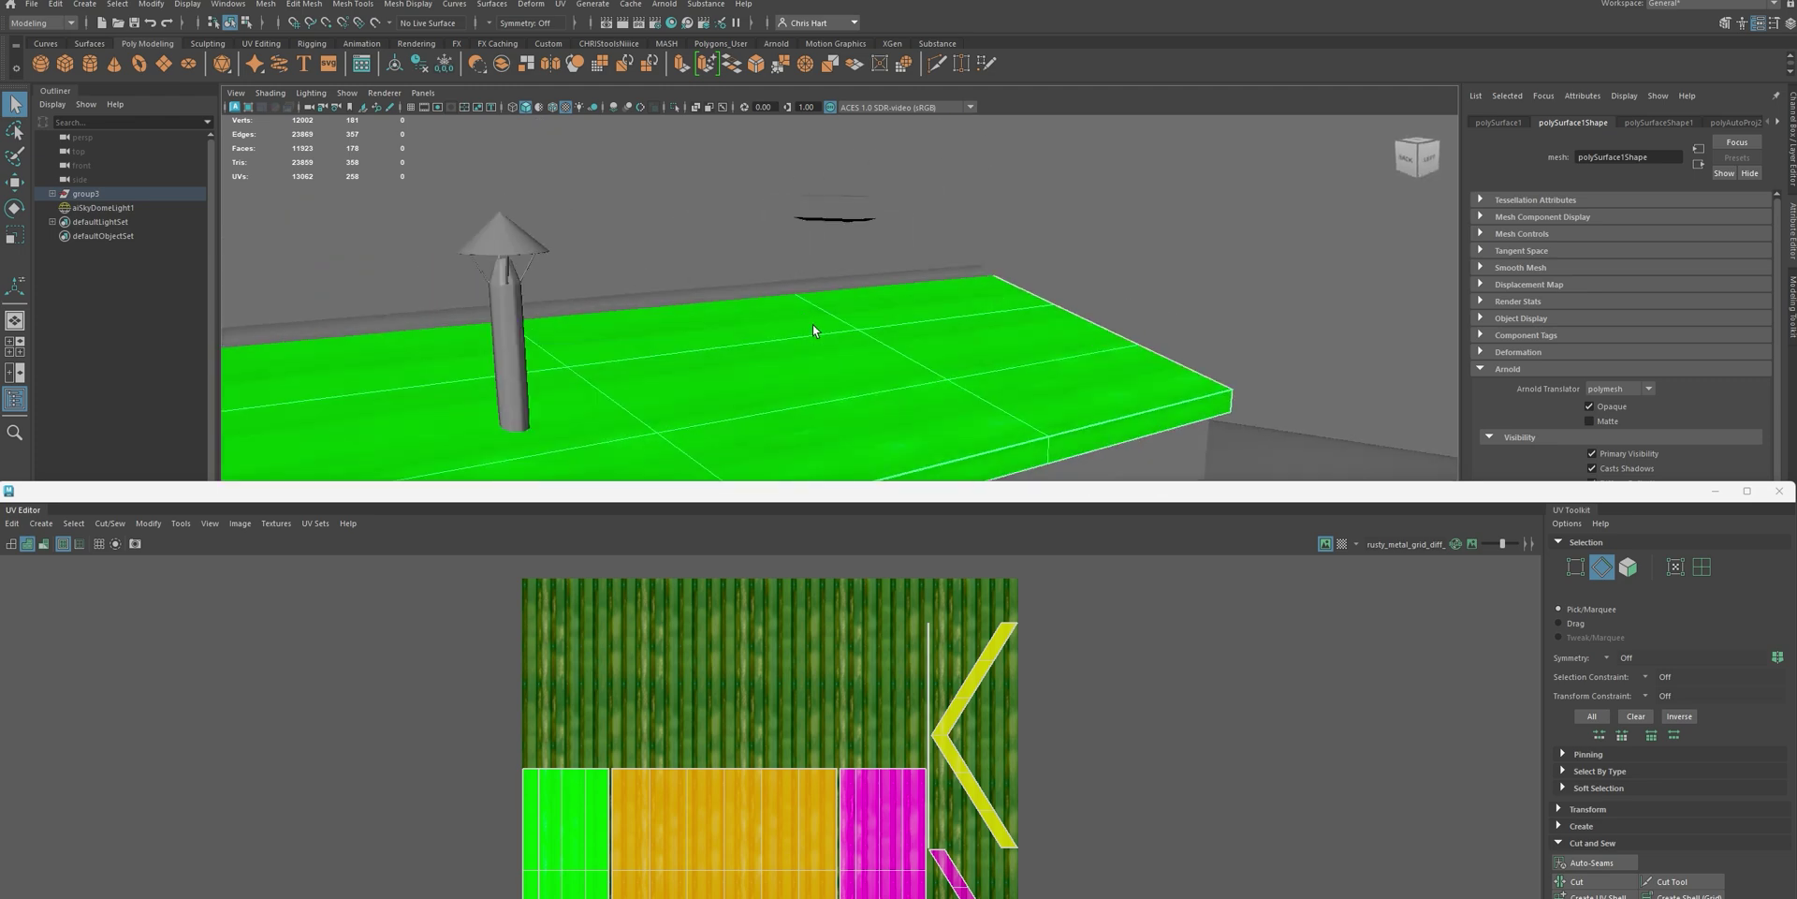
alt+drag(984, 304, 749, 375)
drag(756, 494, 768, 633)
scroll(814, 449, down, 5)
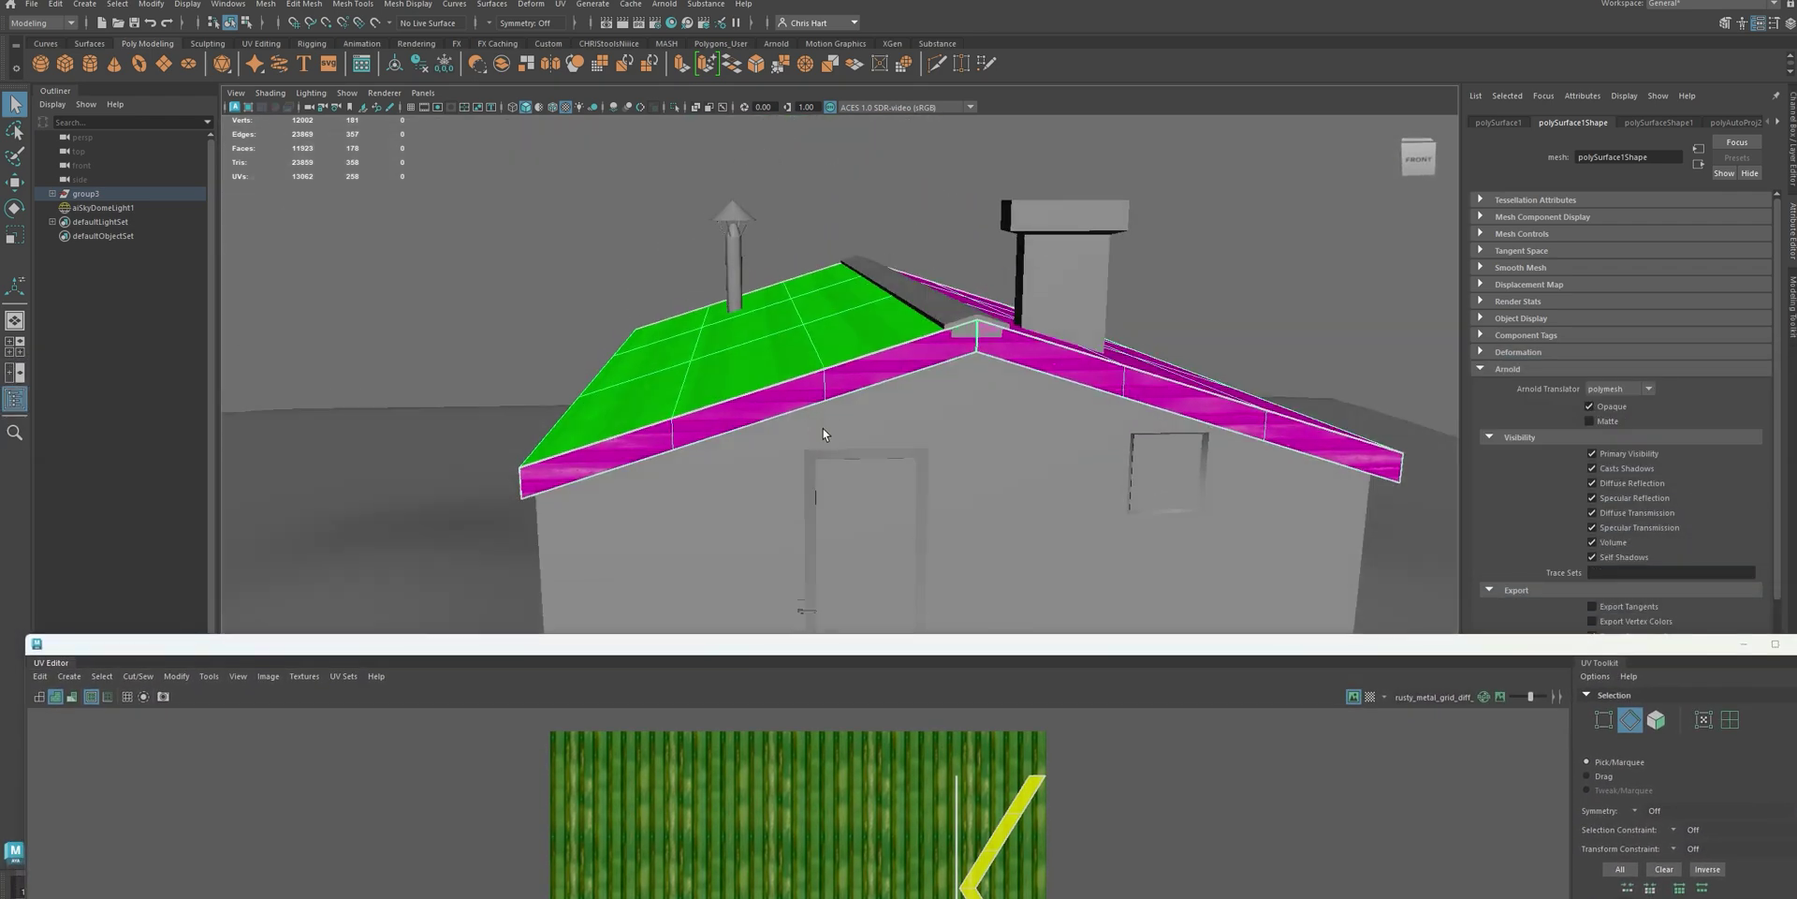
scroll(824, 433, up, 5)
alt+drag(979, 433, 1093, 434)
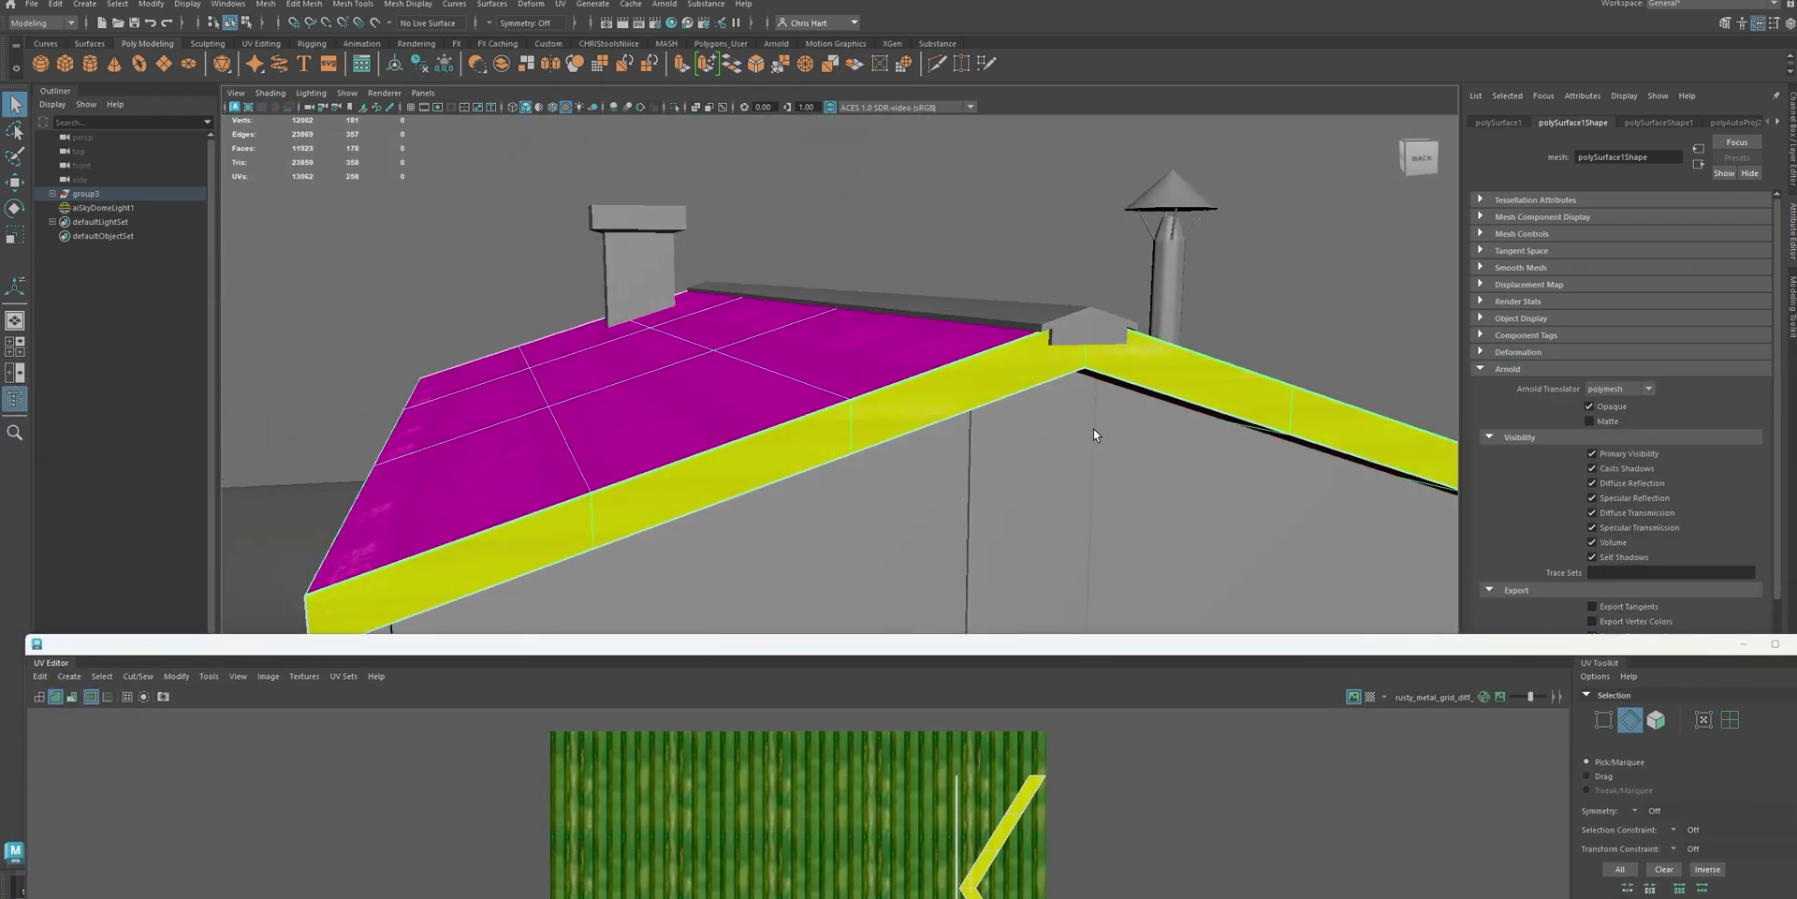
Rotate the rear gable edge's V-shaped UV shell clockwise and turn off the UV shell shading to show the roof texture
drag(1048, 651, 1108, 602)
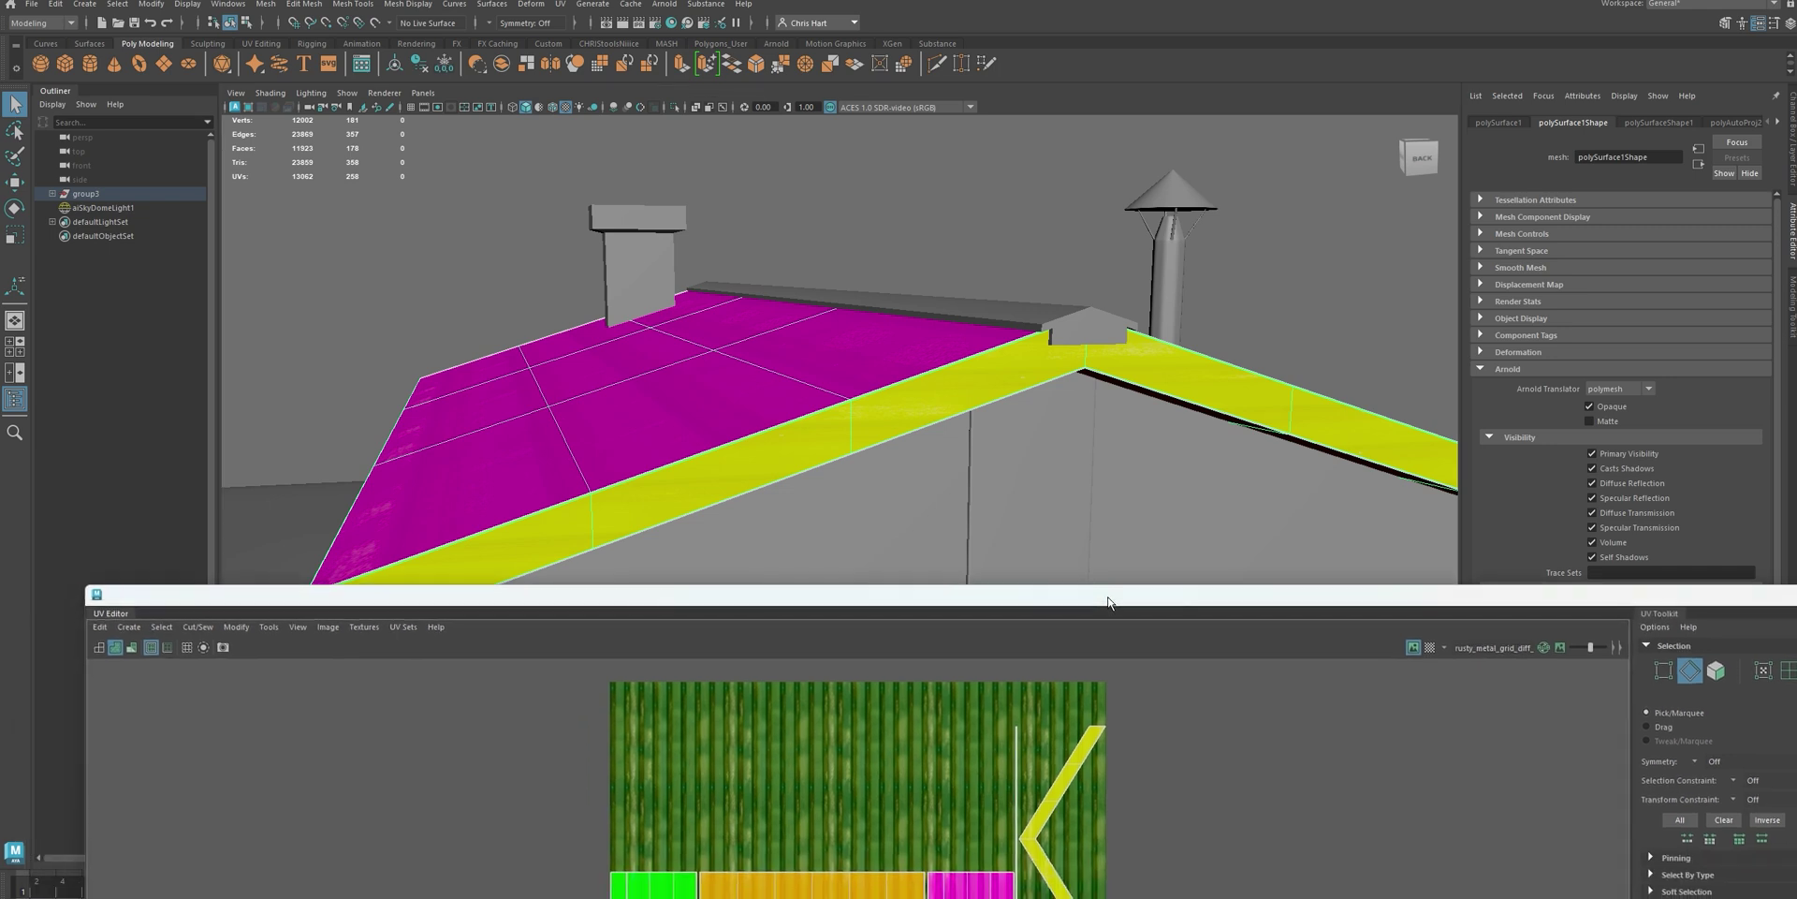
key(e)
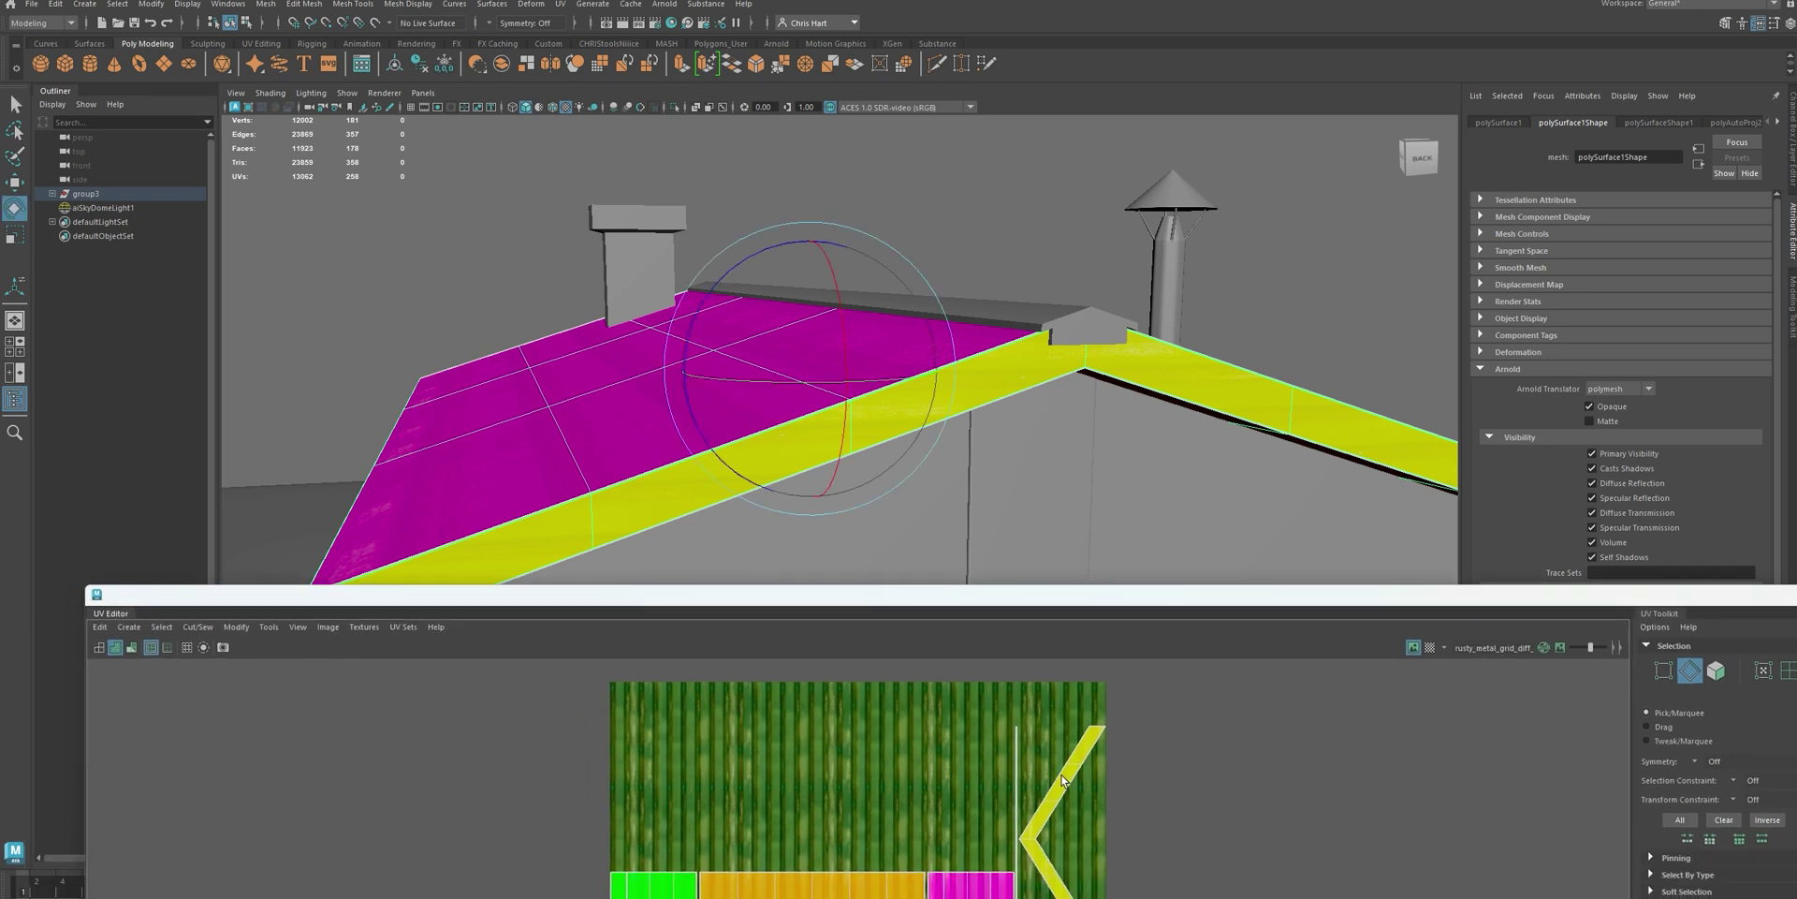
right_click(1060, 749)
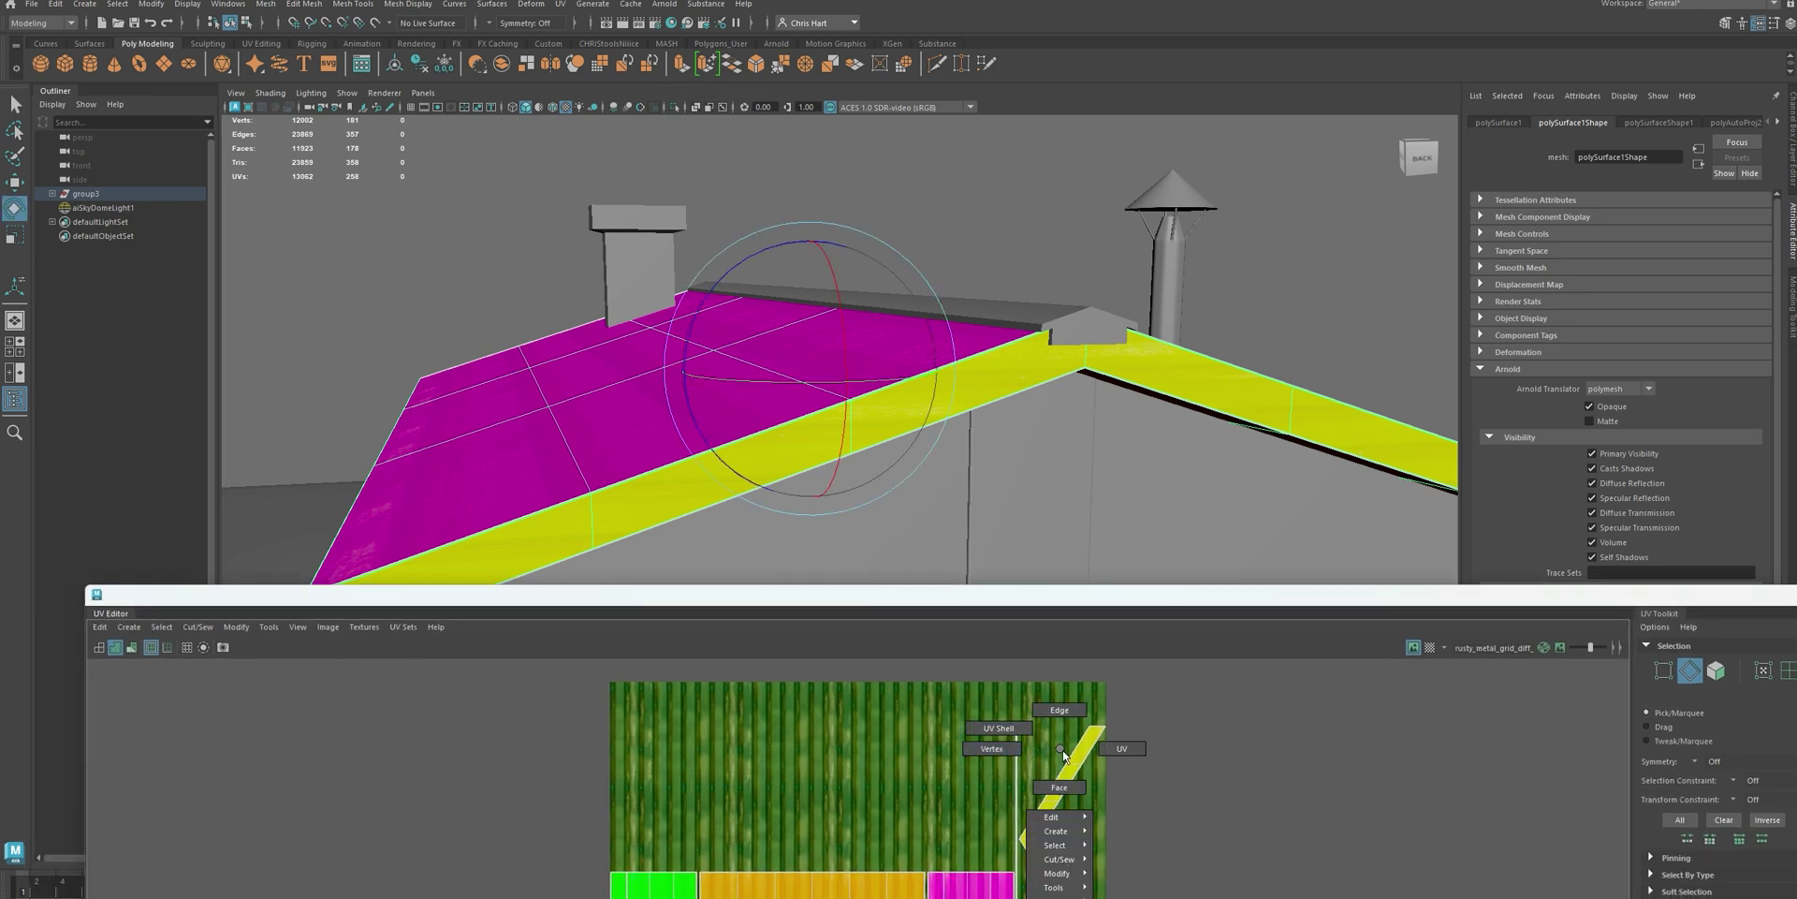
click(1059, 796)
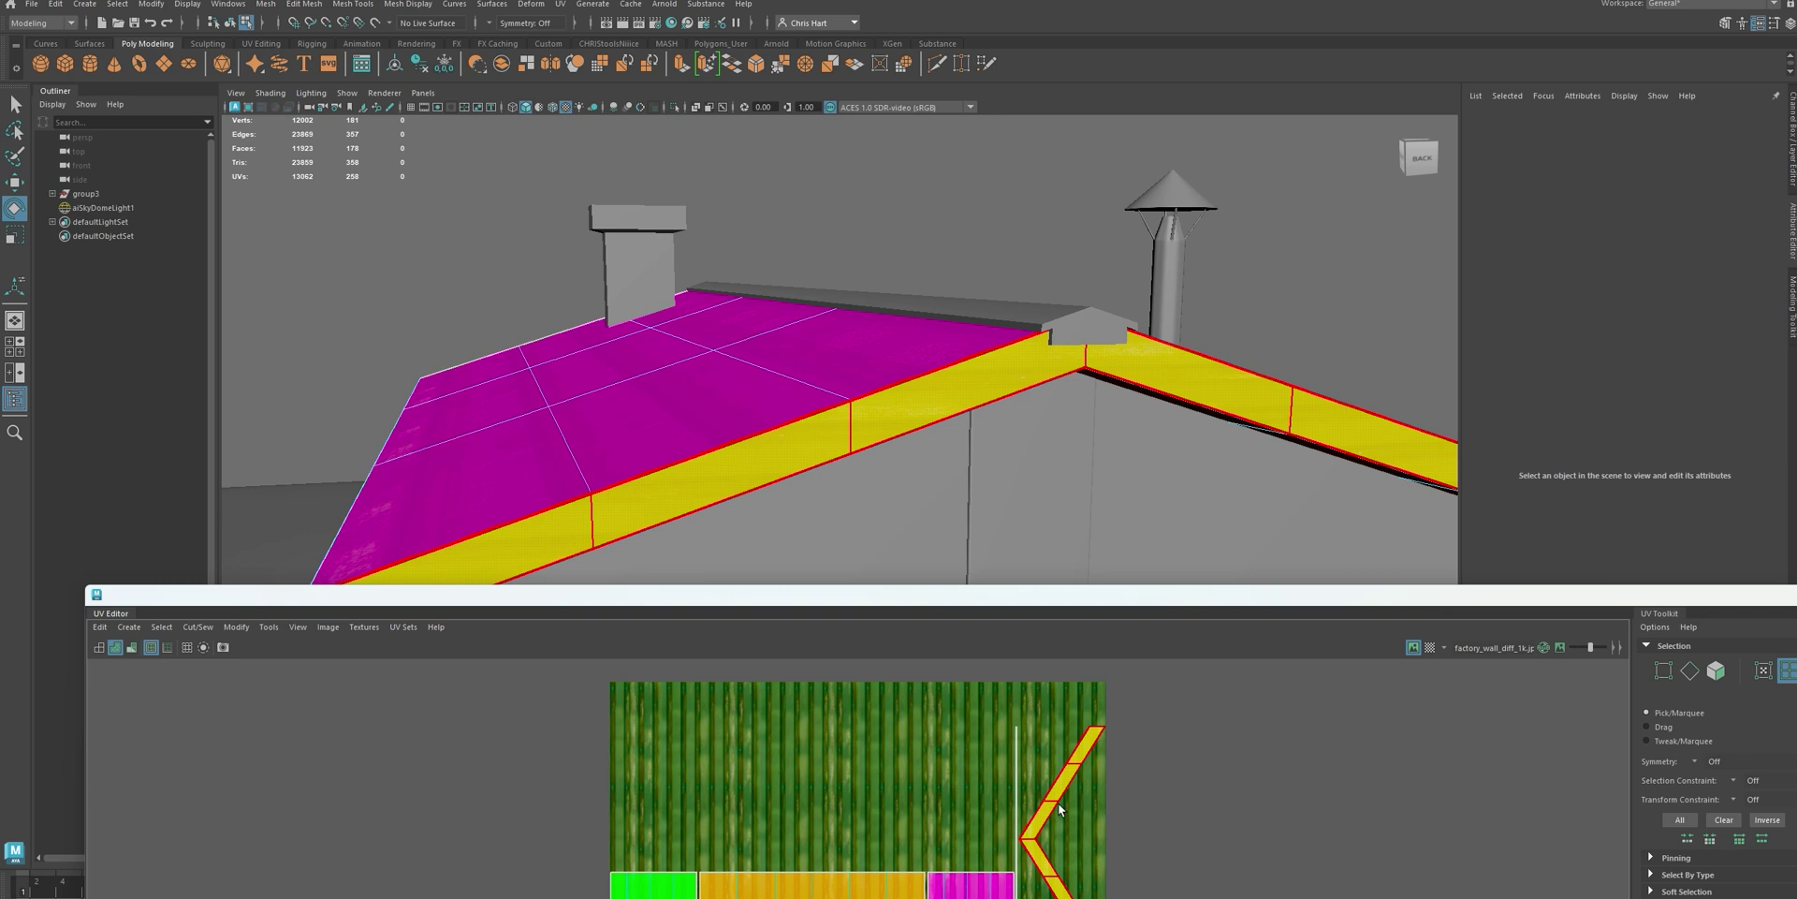
click(1051, 807)
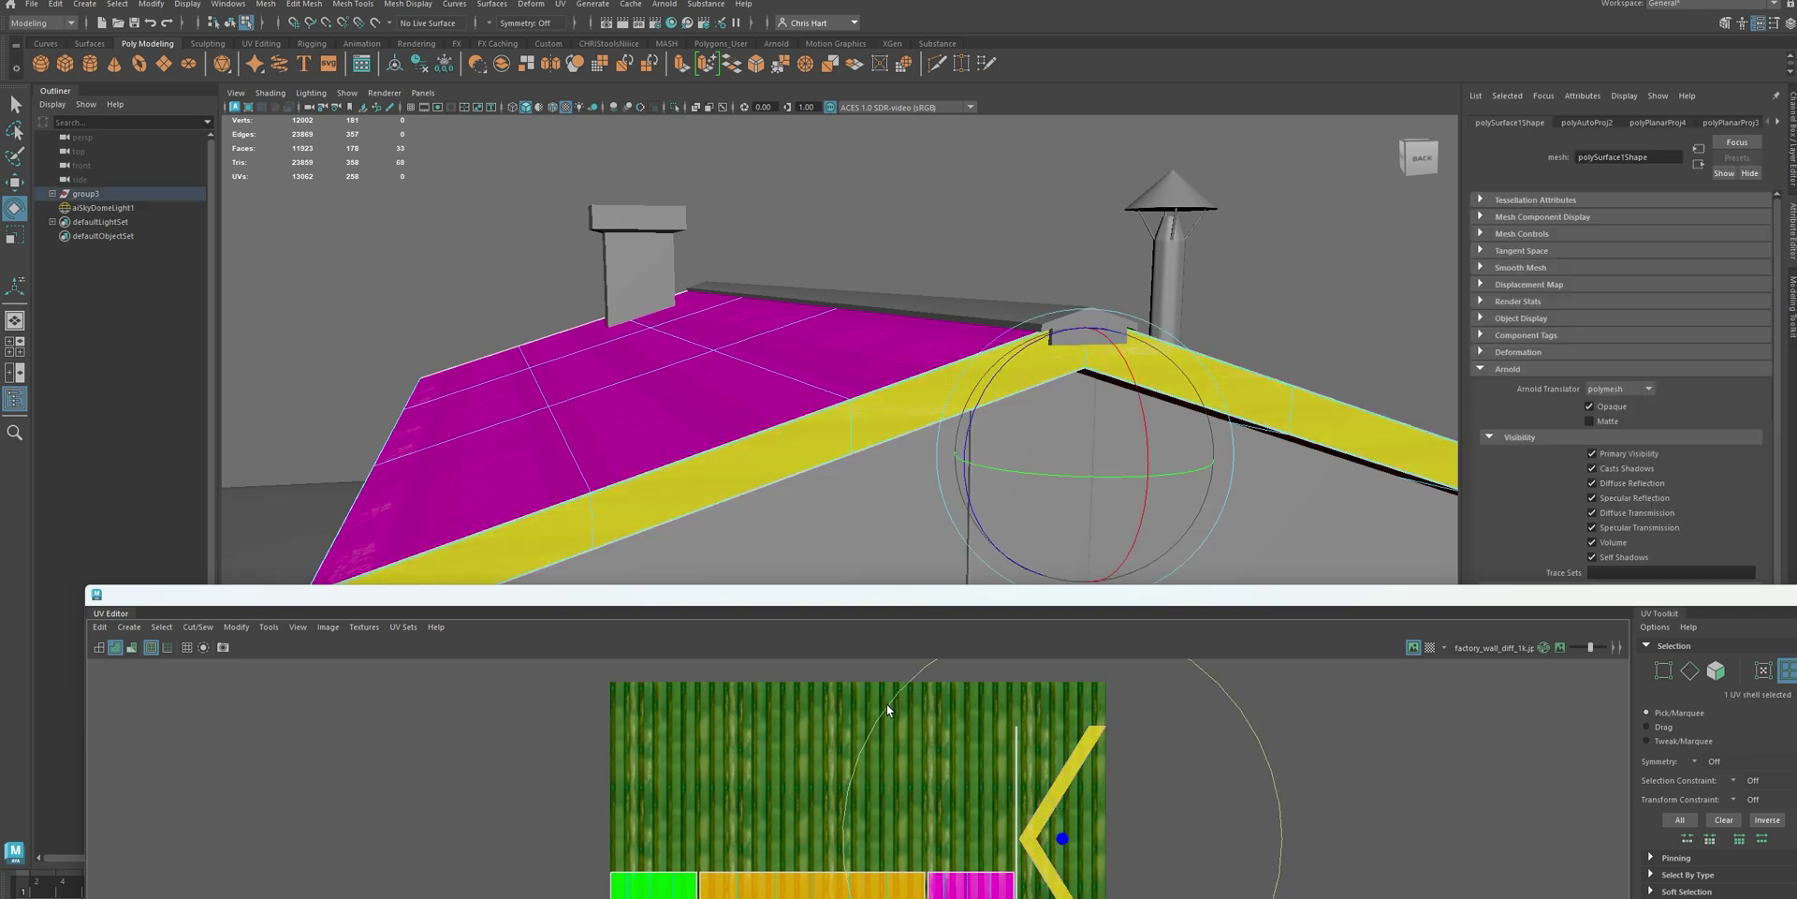
drag(886, 704, 990, 678)
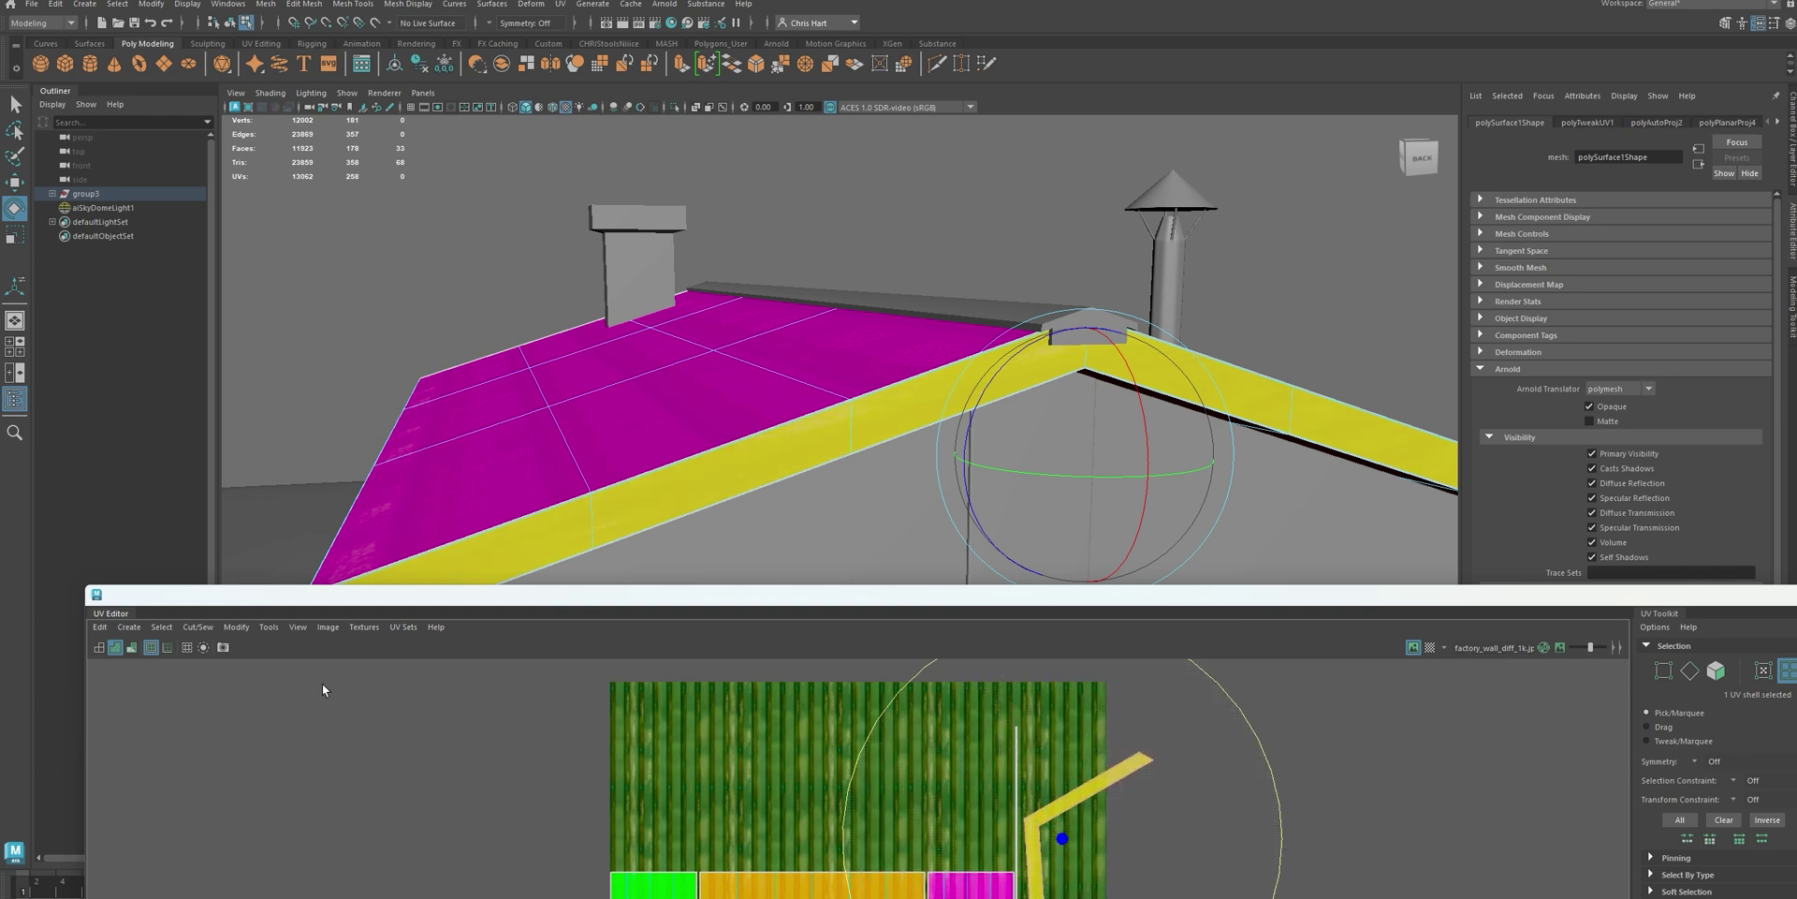
click(113, 648)
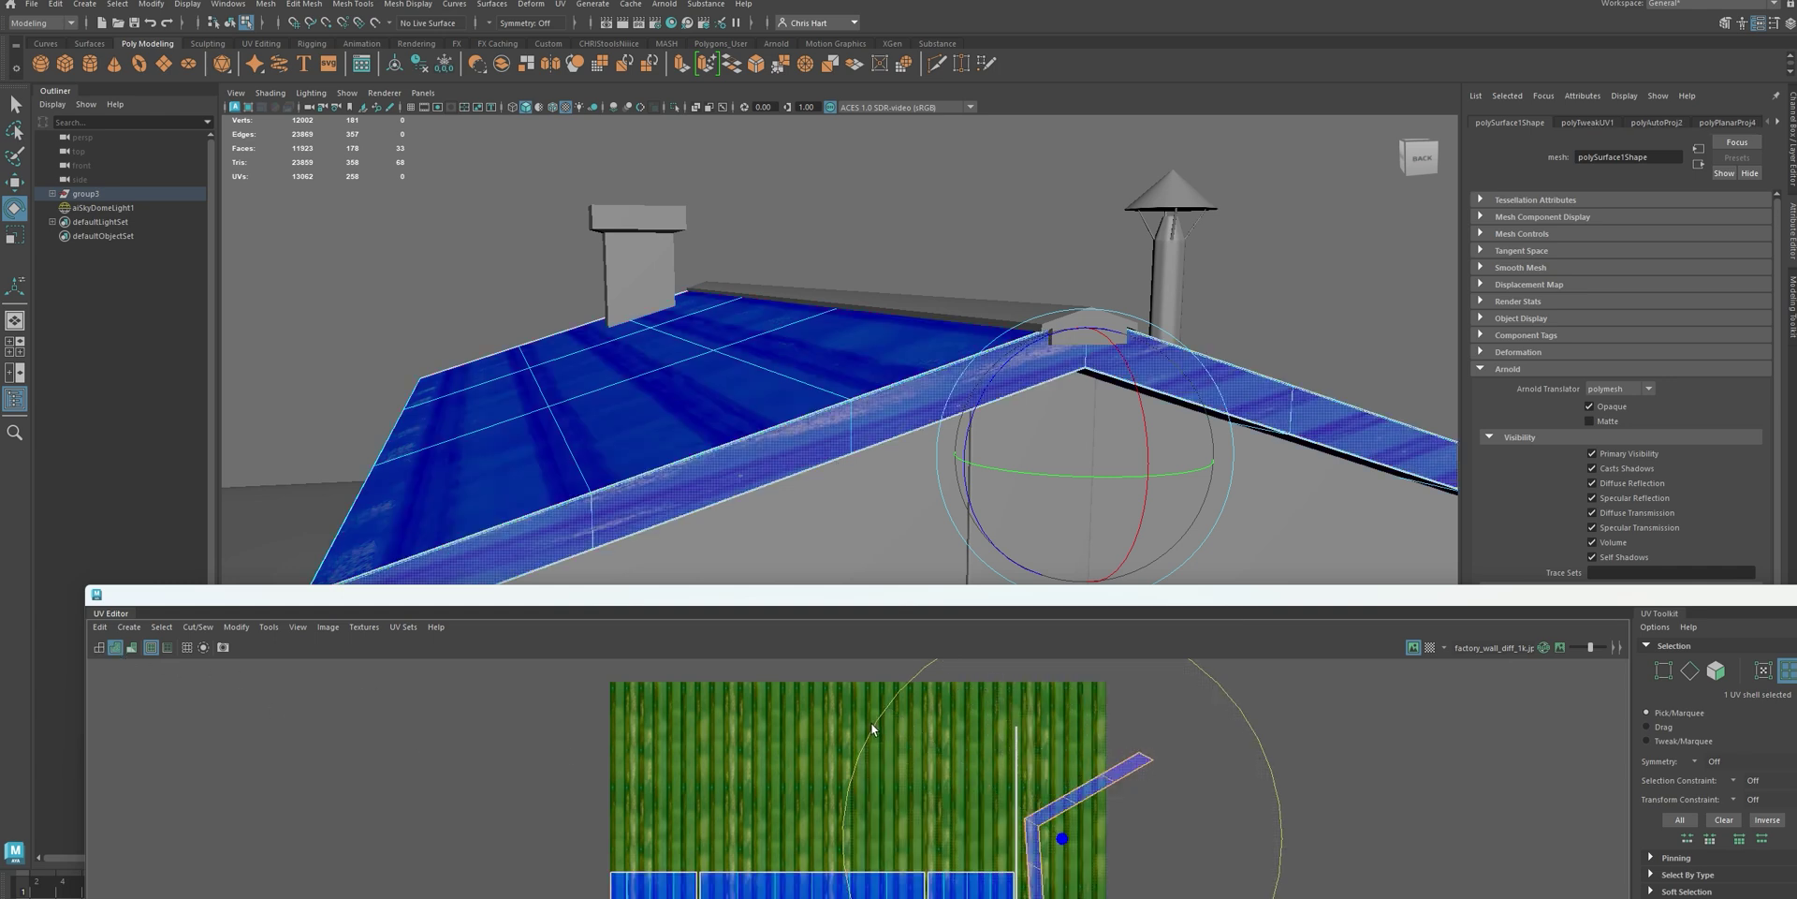
click(98, 652)
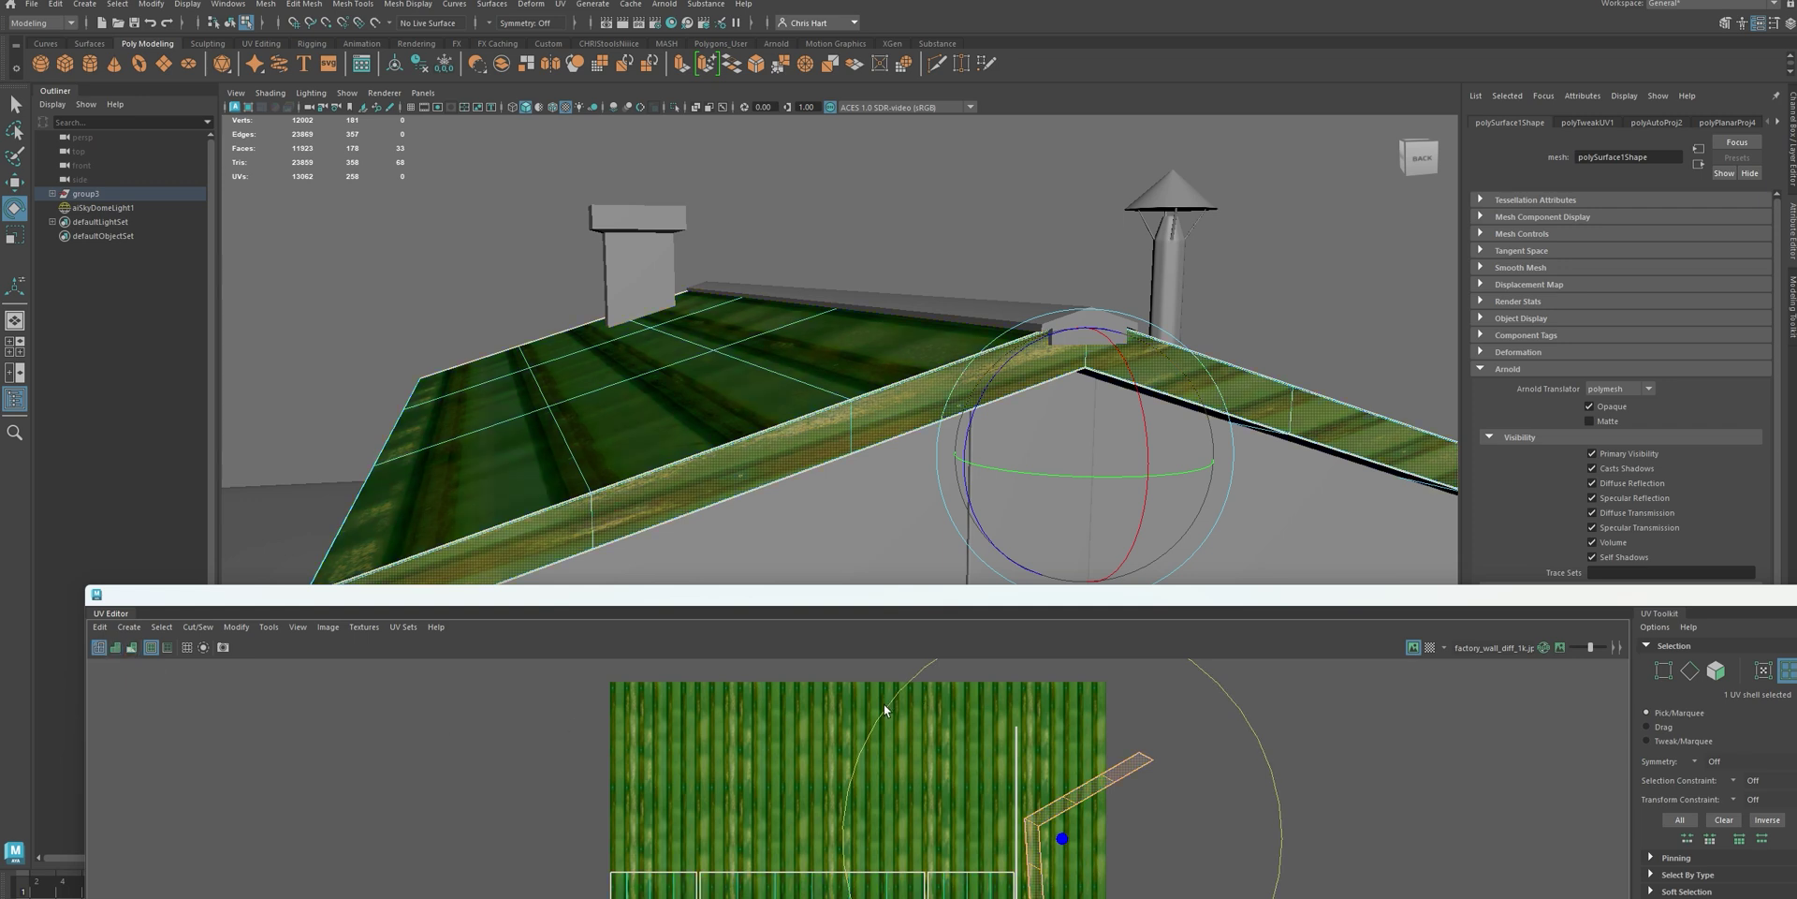
Rotate the V-shaped UV shell slightly further clockwise until one arm runs parallel to the texture's grooves, then deselect it
drag(886, 704, 901, 699)
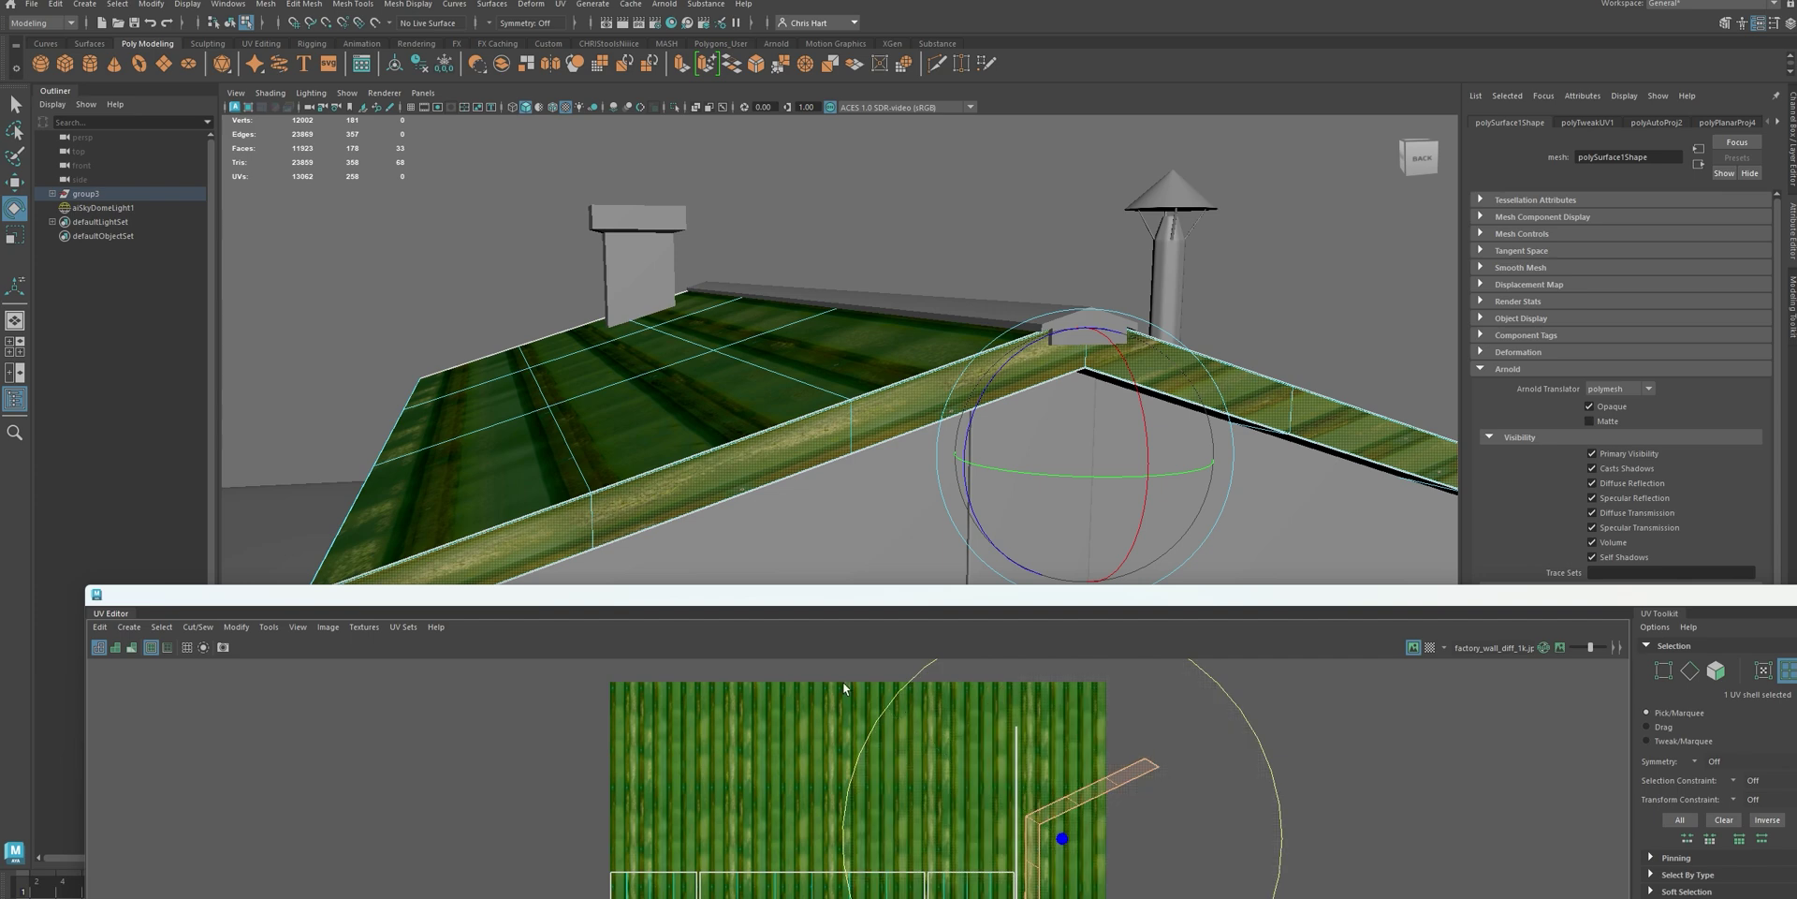
click(841, 679)
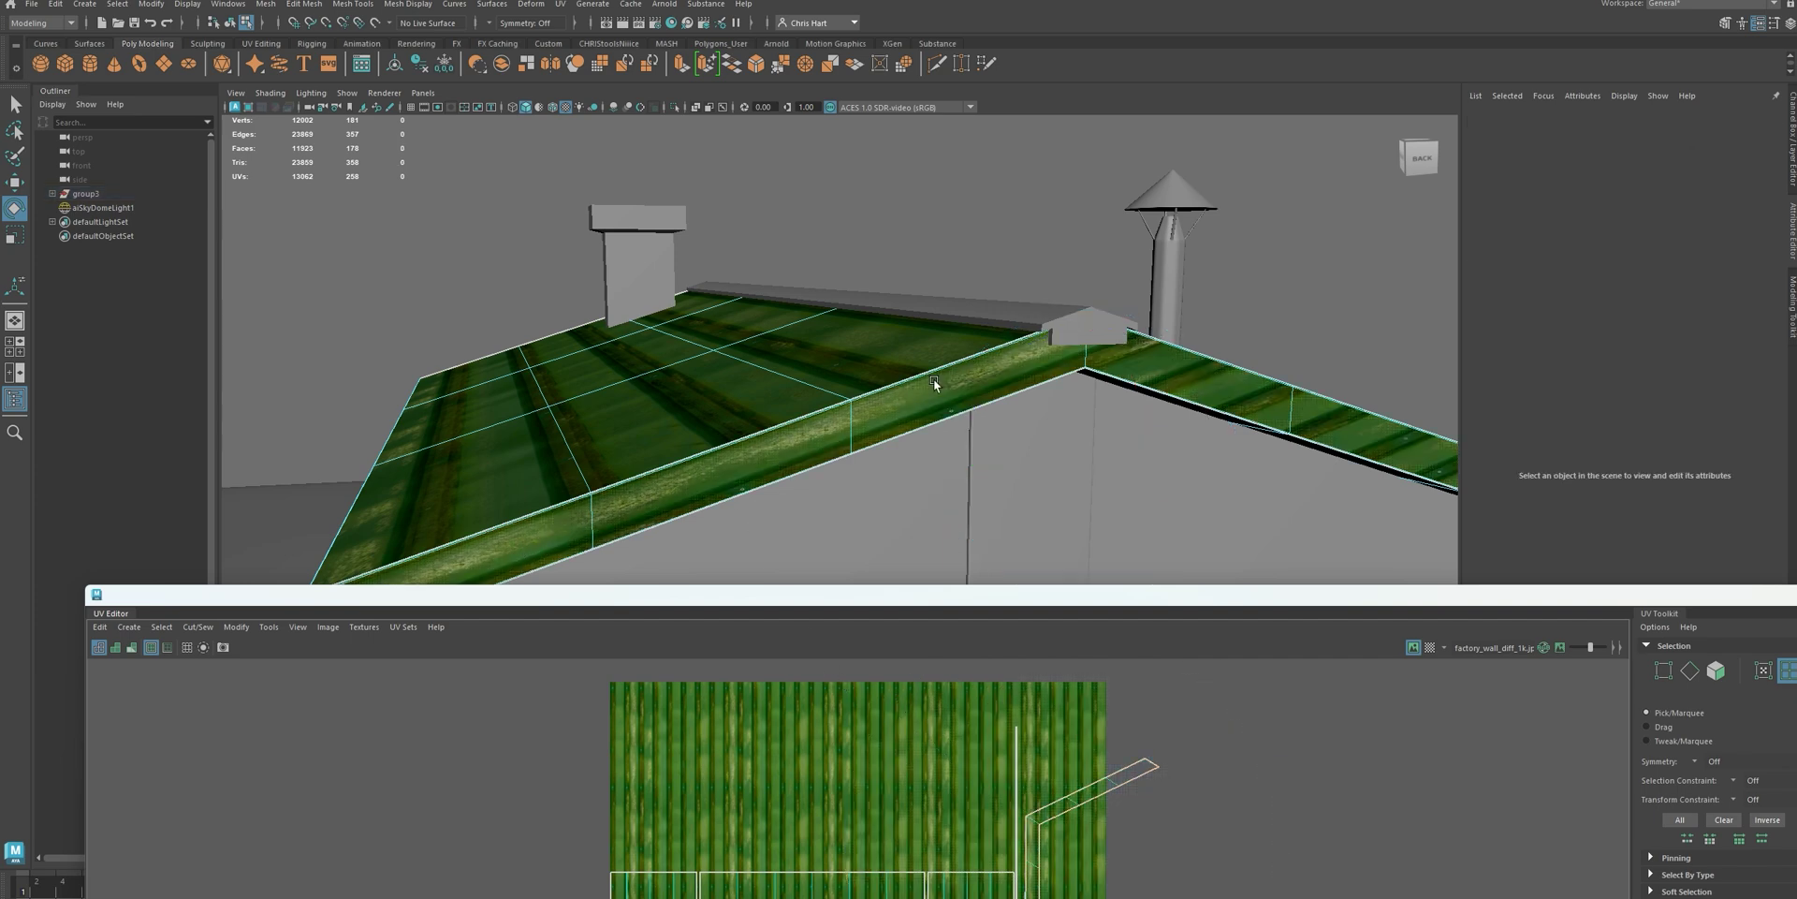
click(1001, 350)
click(1153, 430)
Enlarge the view of the V-shaped shell's bend and select the edges crossing it from the outer corner, including the long diagonal
drag(1155, 597, 1183, 284)
scroll(1092, 538, up, 3)
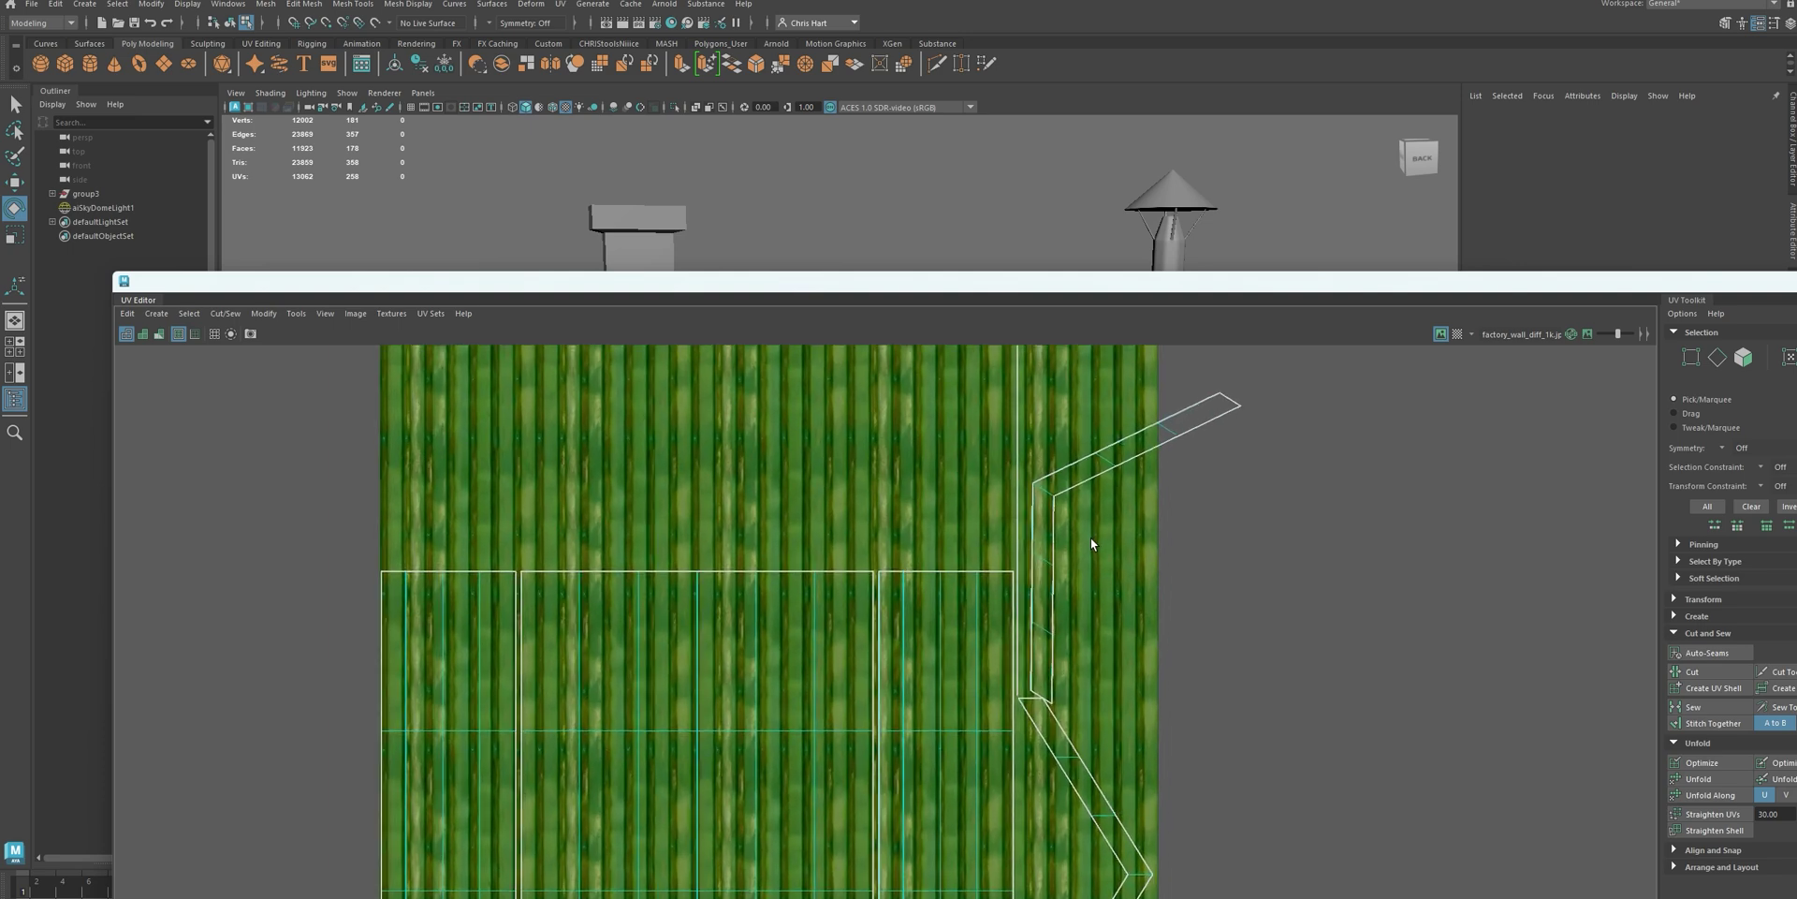
scroll(1091, 537, up, 4)
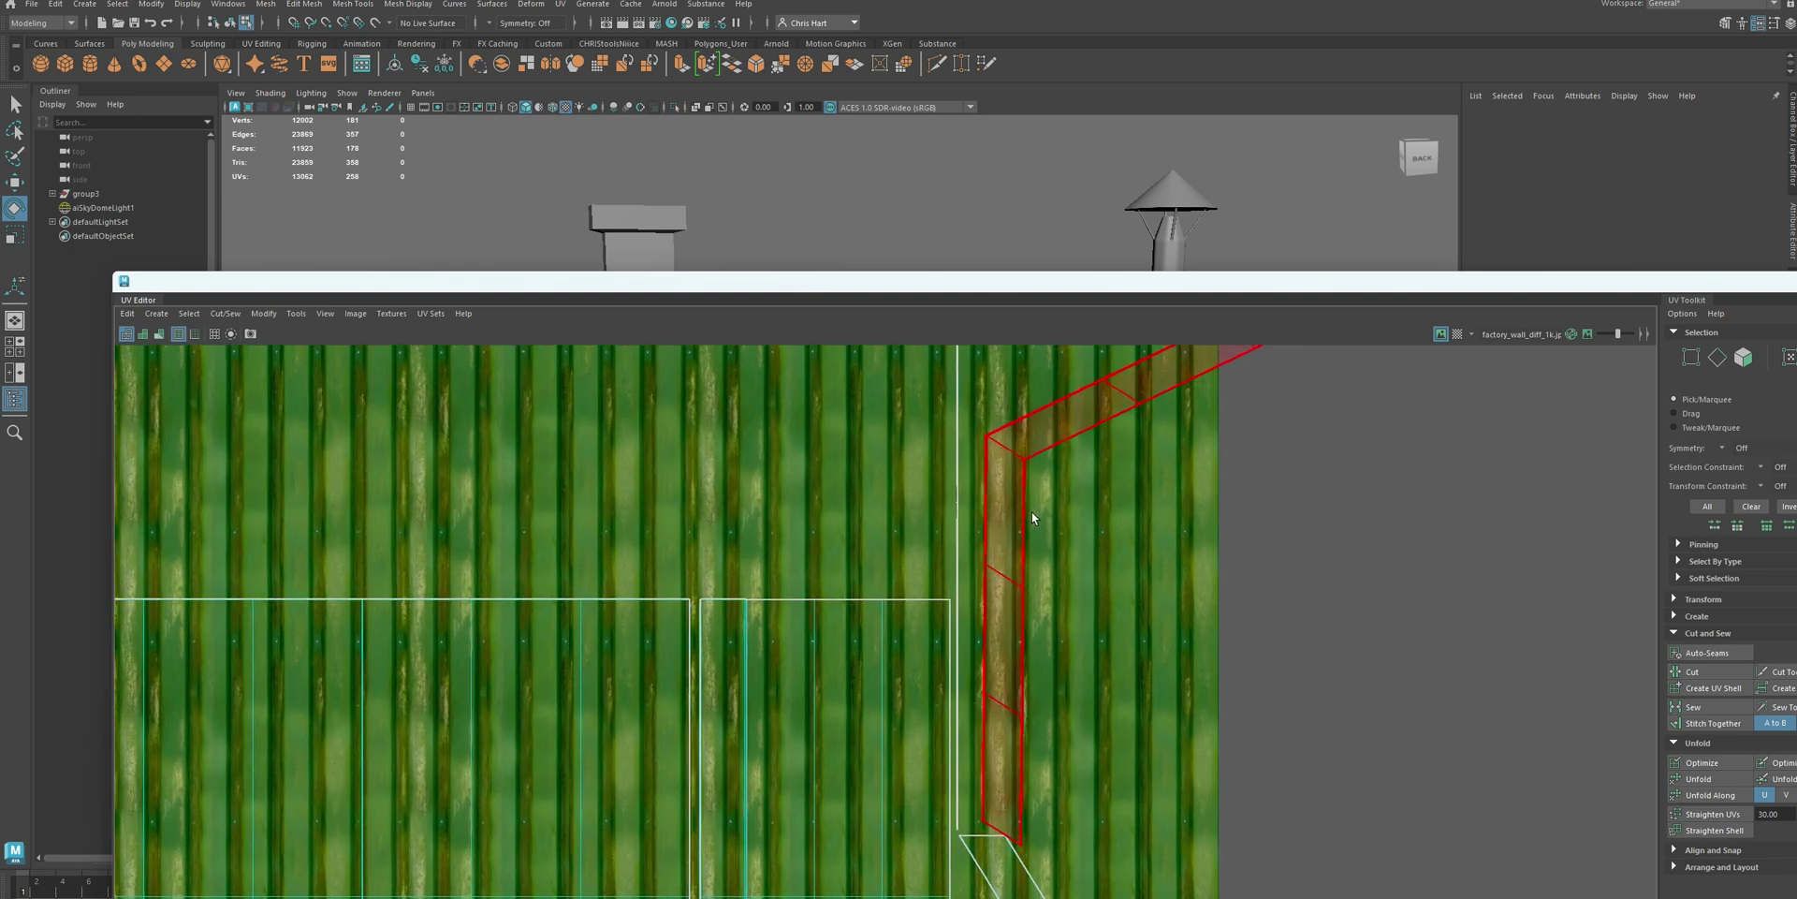
scroll(1032, 512, up, 4)
alt+right_drag(1035, 521, 1103, 507)
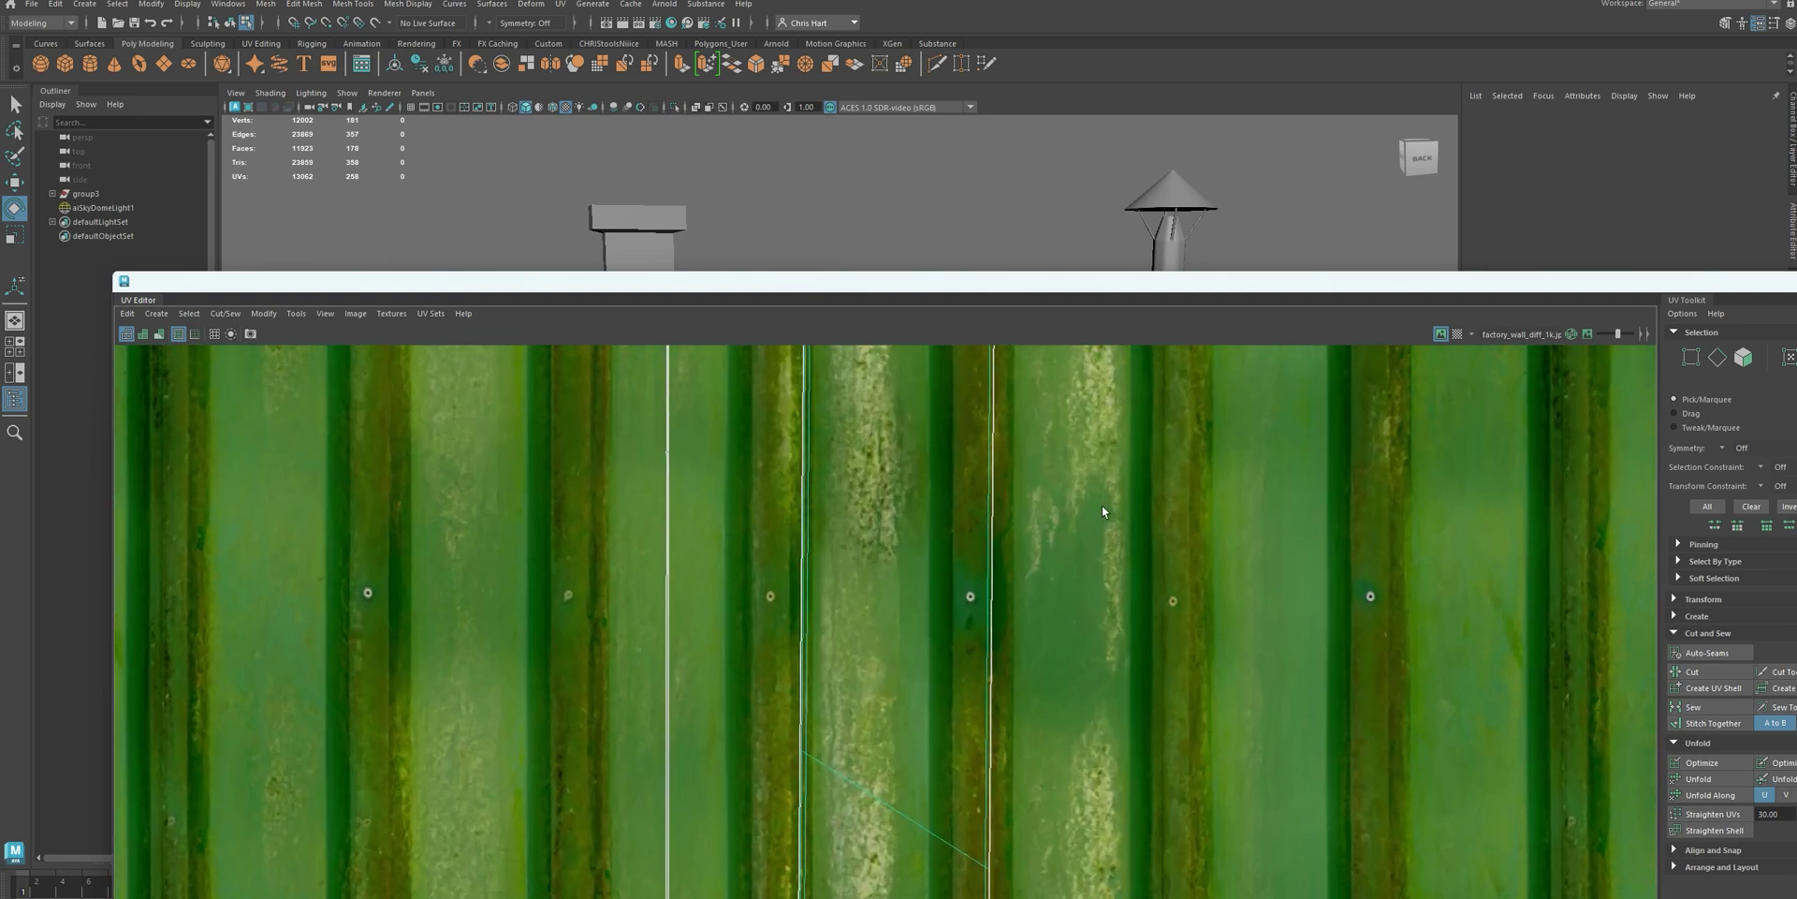
alt+middle_drag(1103, 506, 1129, 264)
right_drag(842, 514, 865, 523)
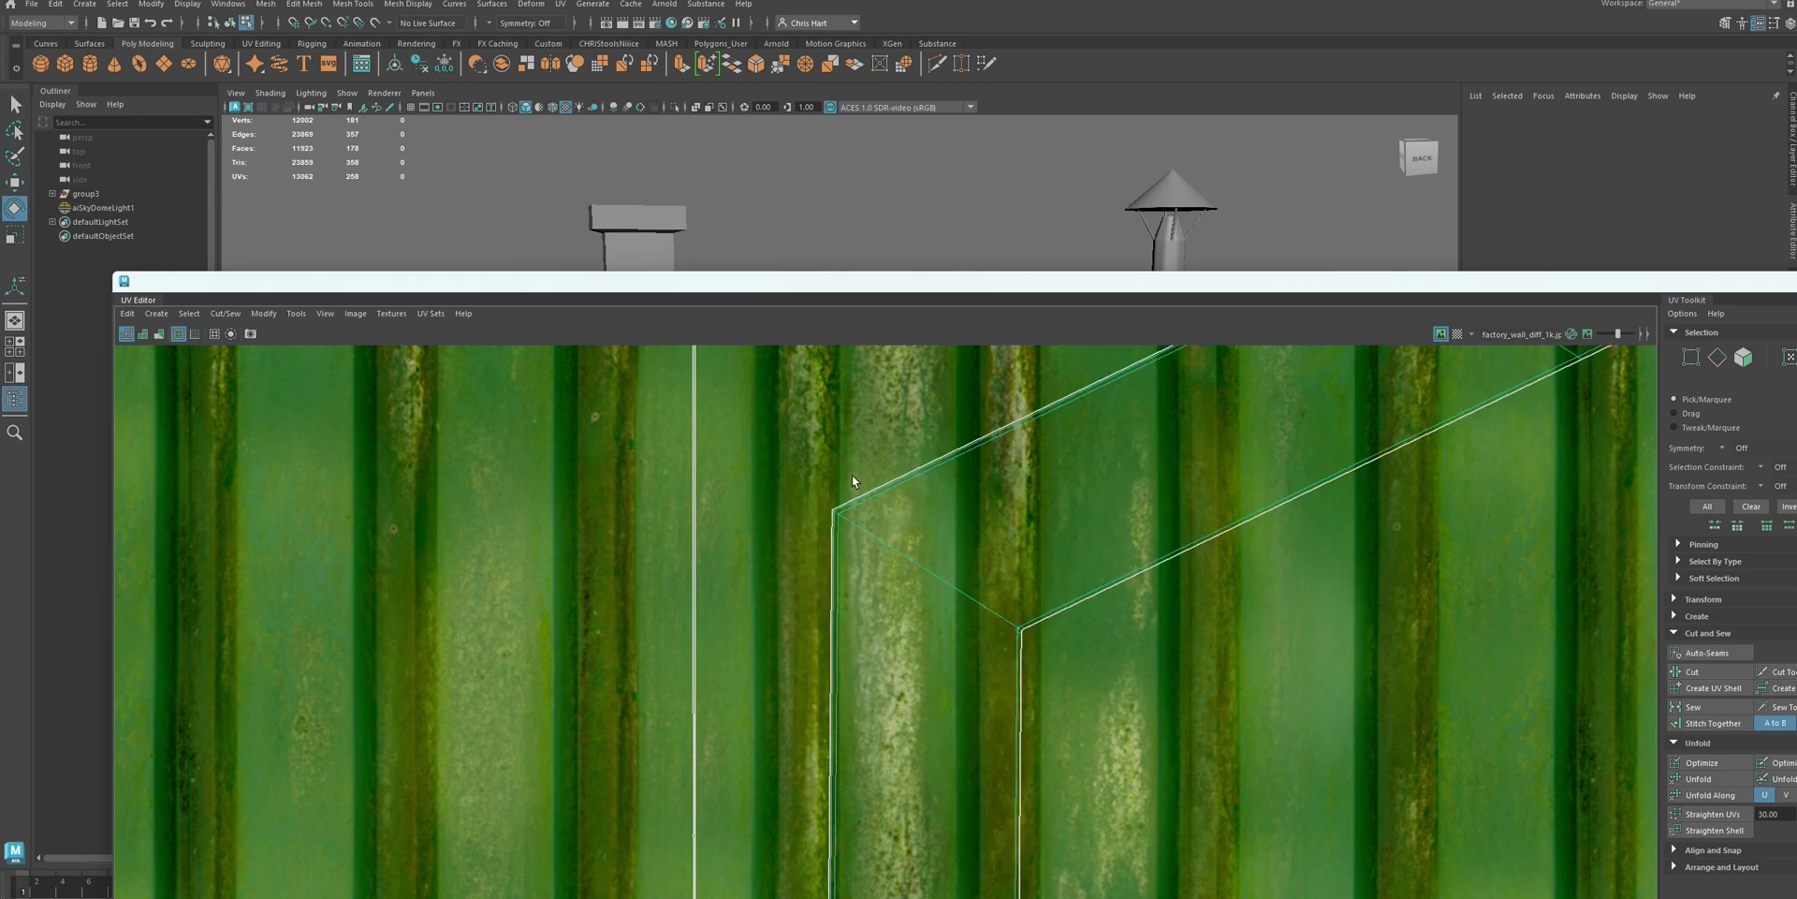
scroll(846, 513, up, 3)
scroll(845, 514, up, 2)
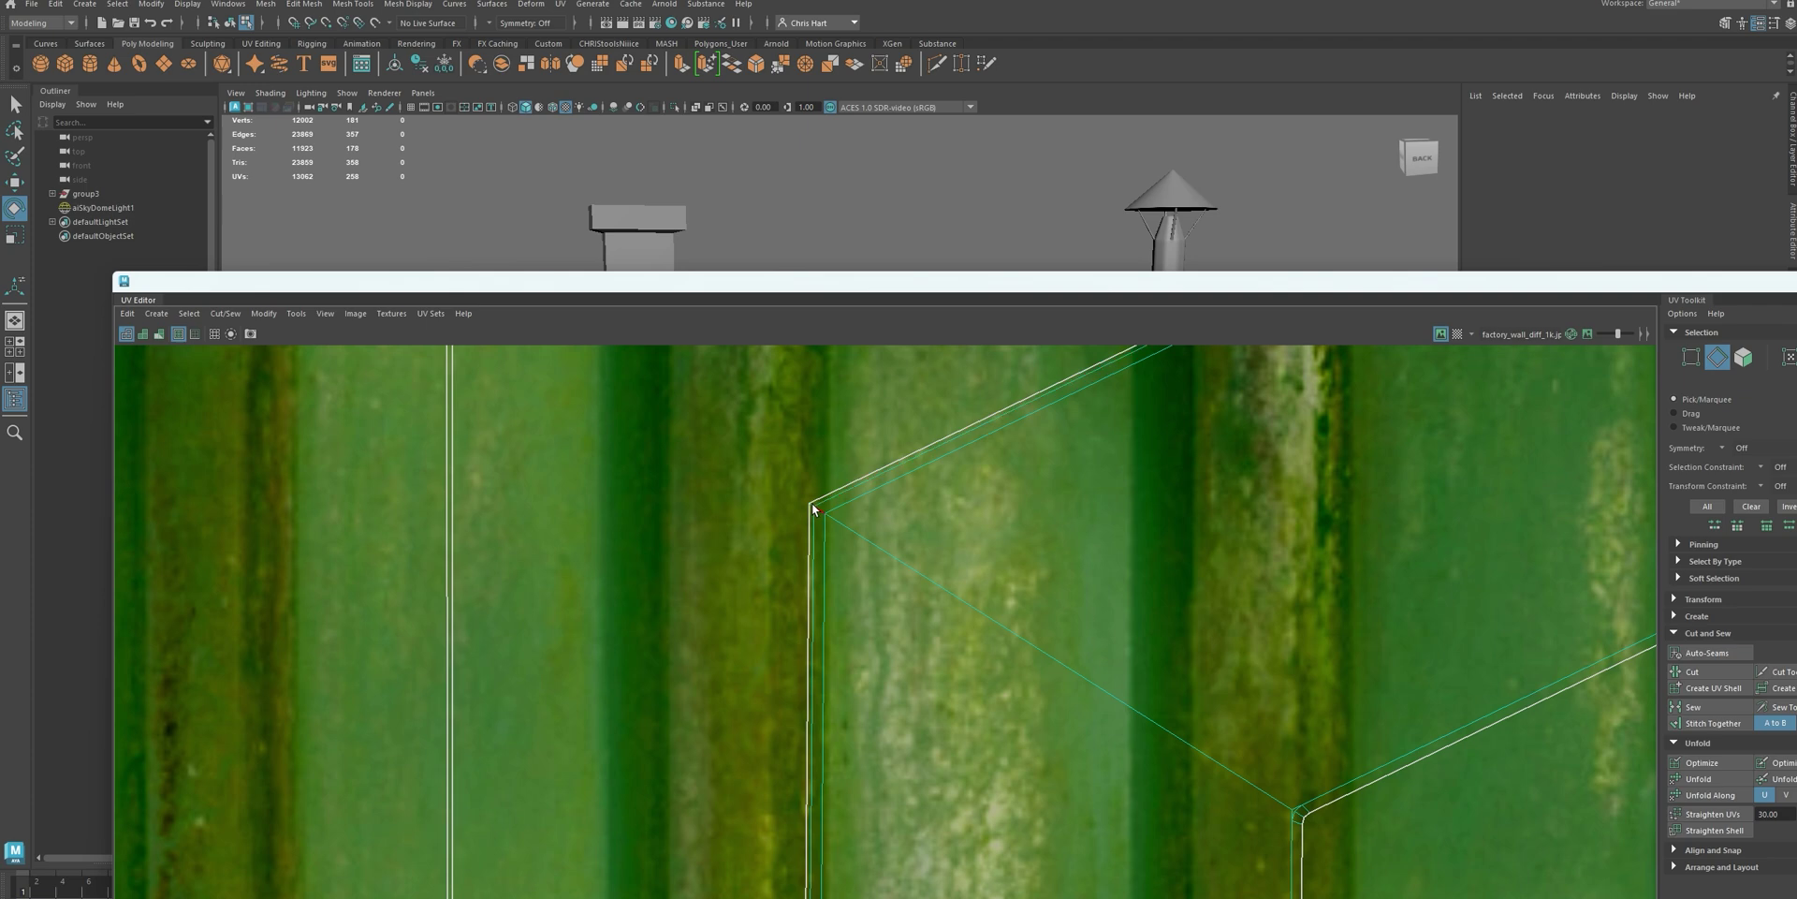
scroll(811, 505, up, 4)
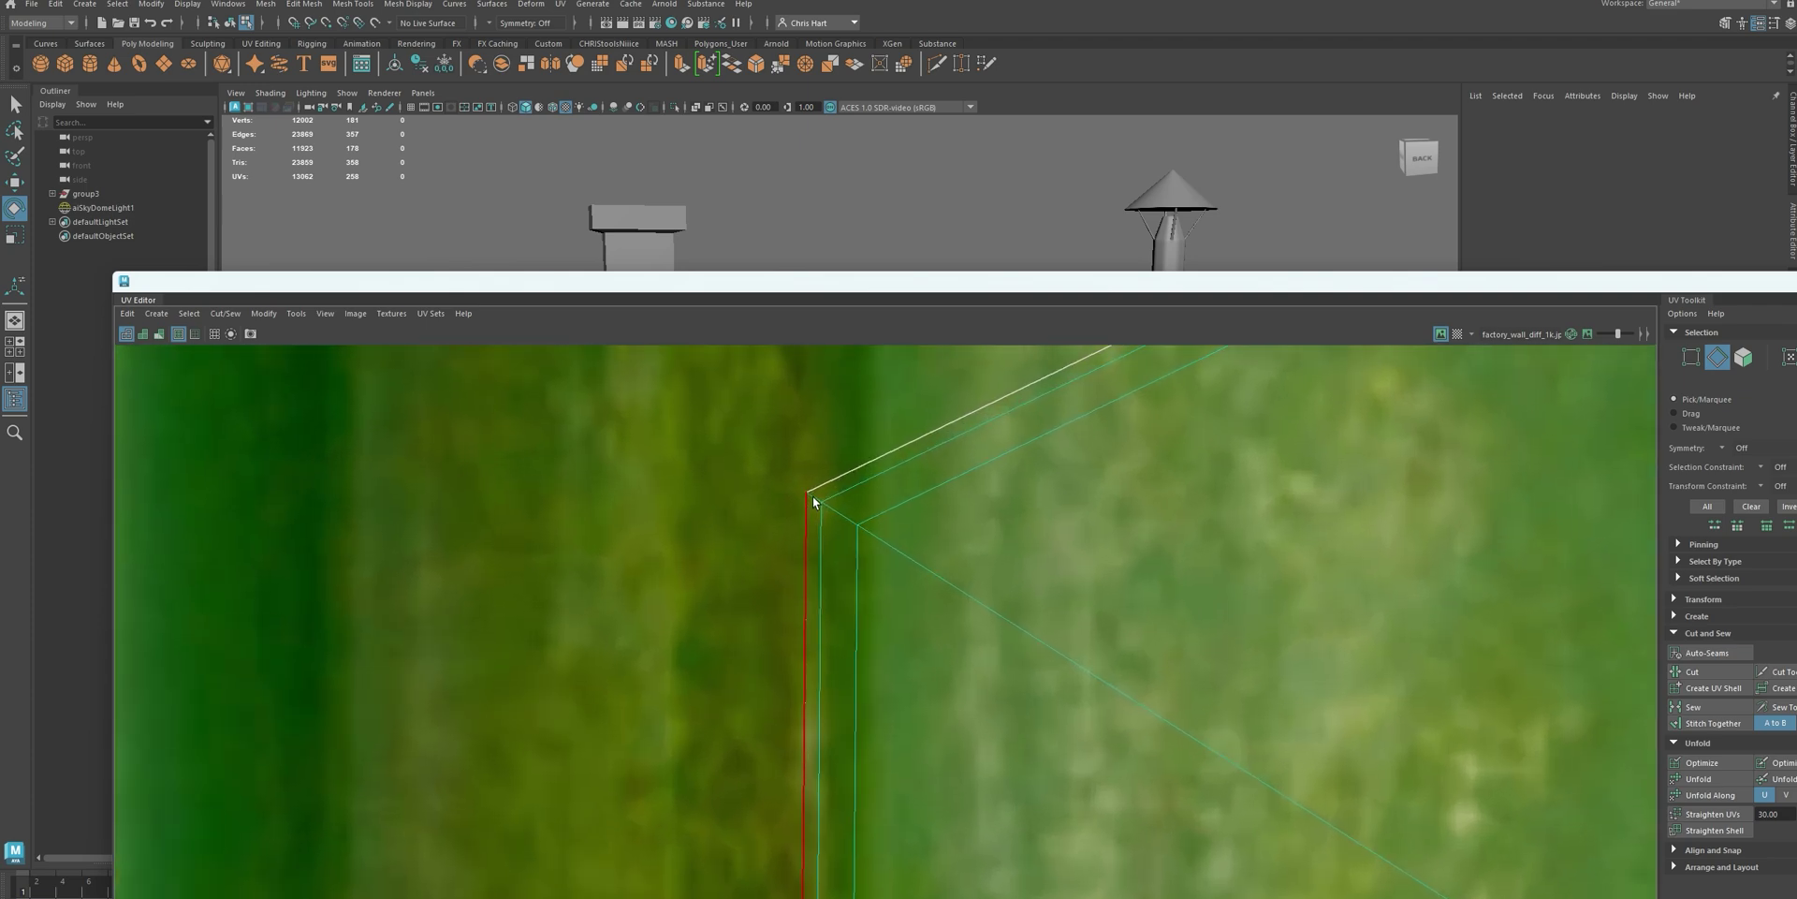
click(813, 496)
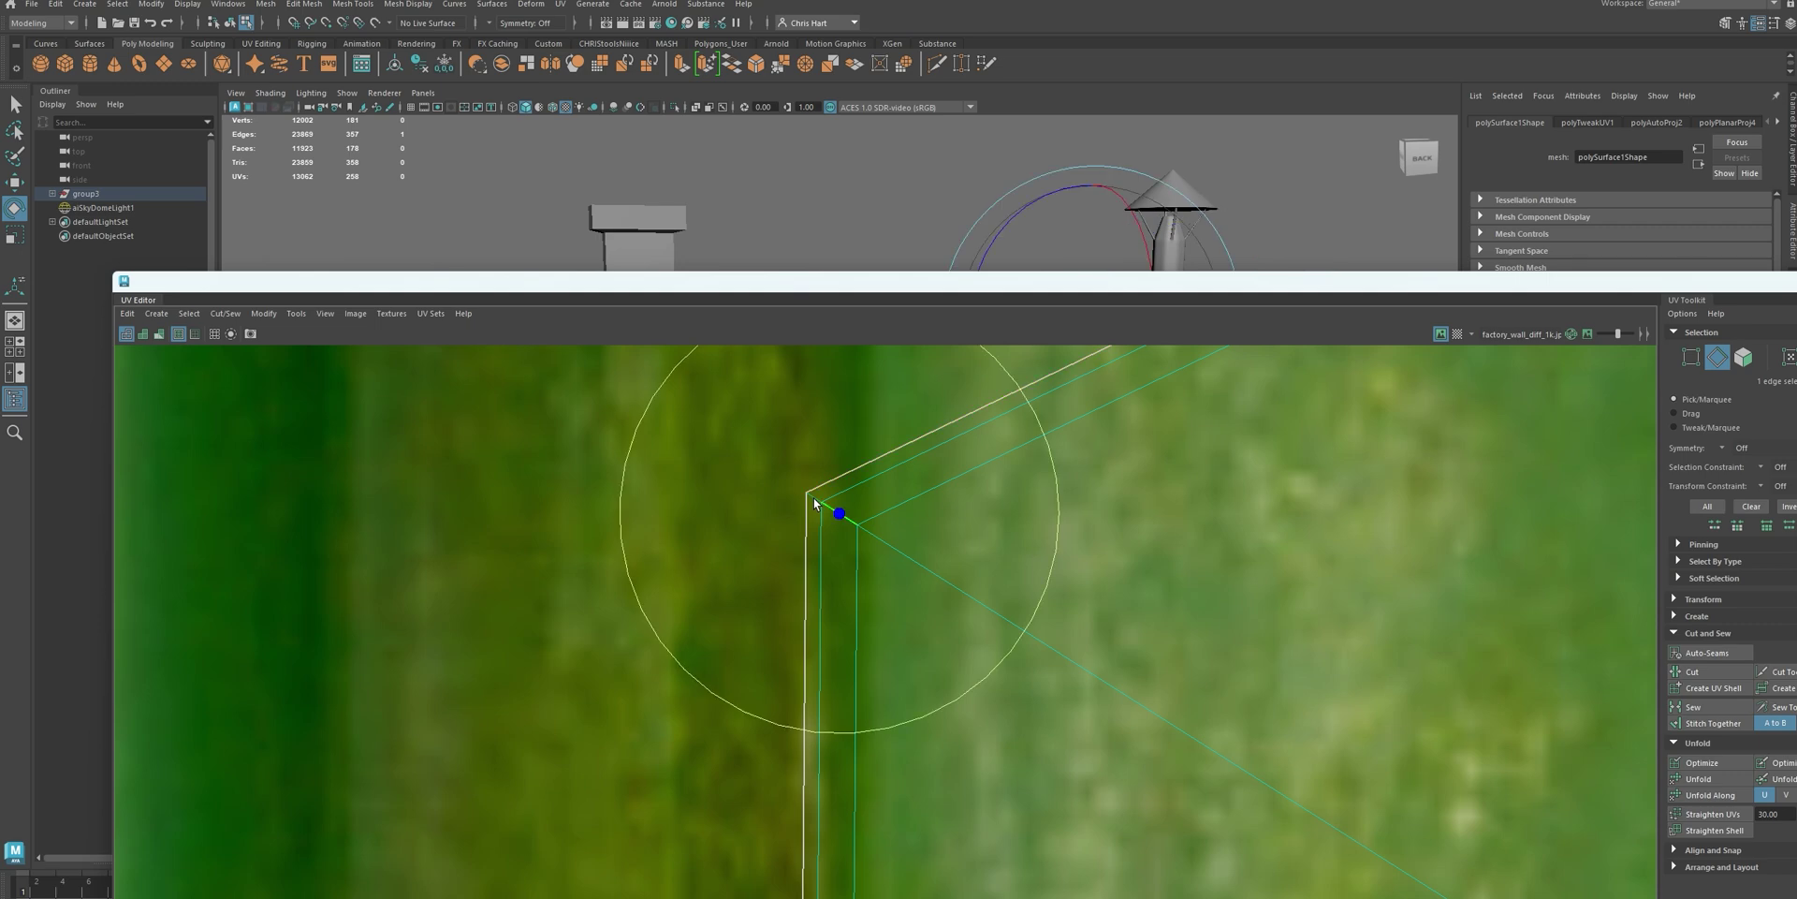
click(903, 547)
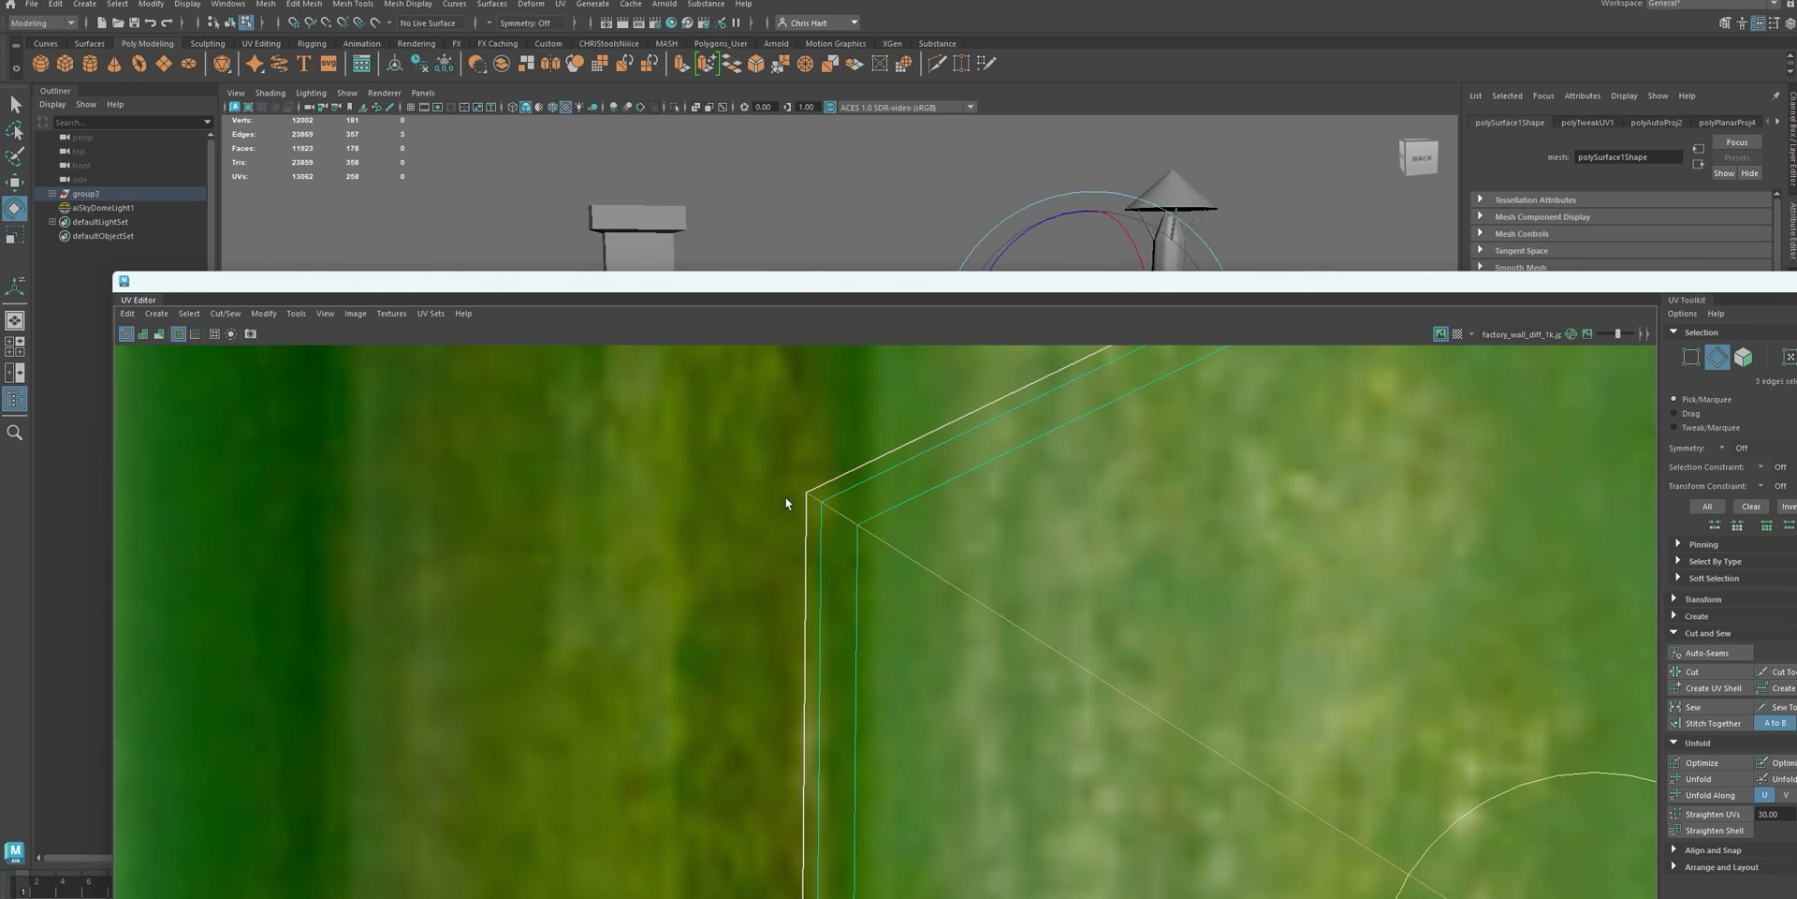
Add the short edges at the bend's inner corner to the selection and cut the UV shell along the selected edges
scroll(811, 505, down, 4)
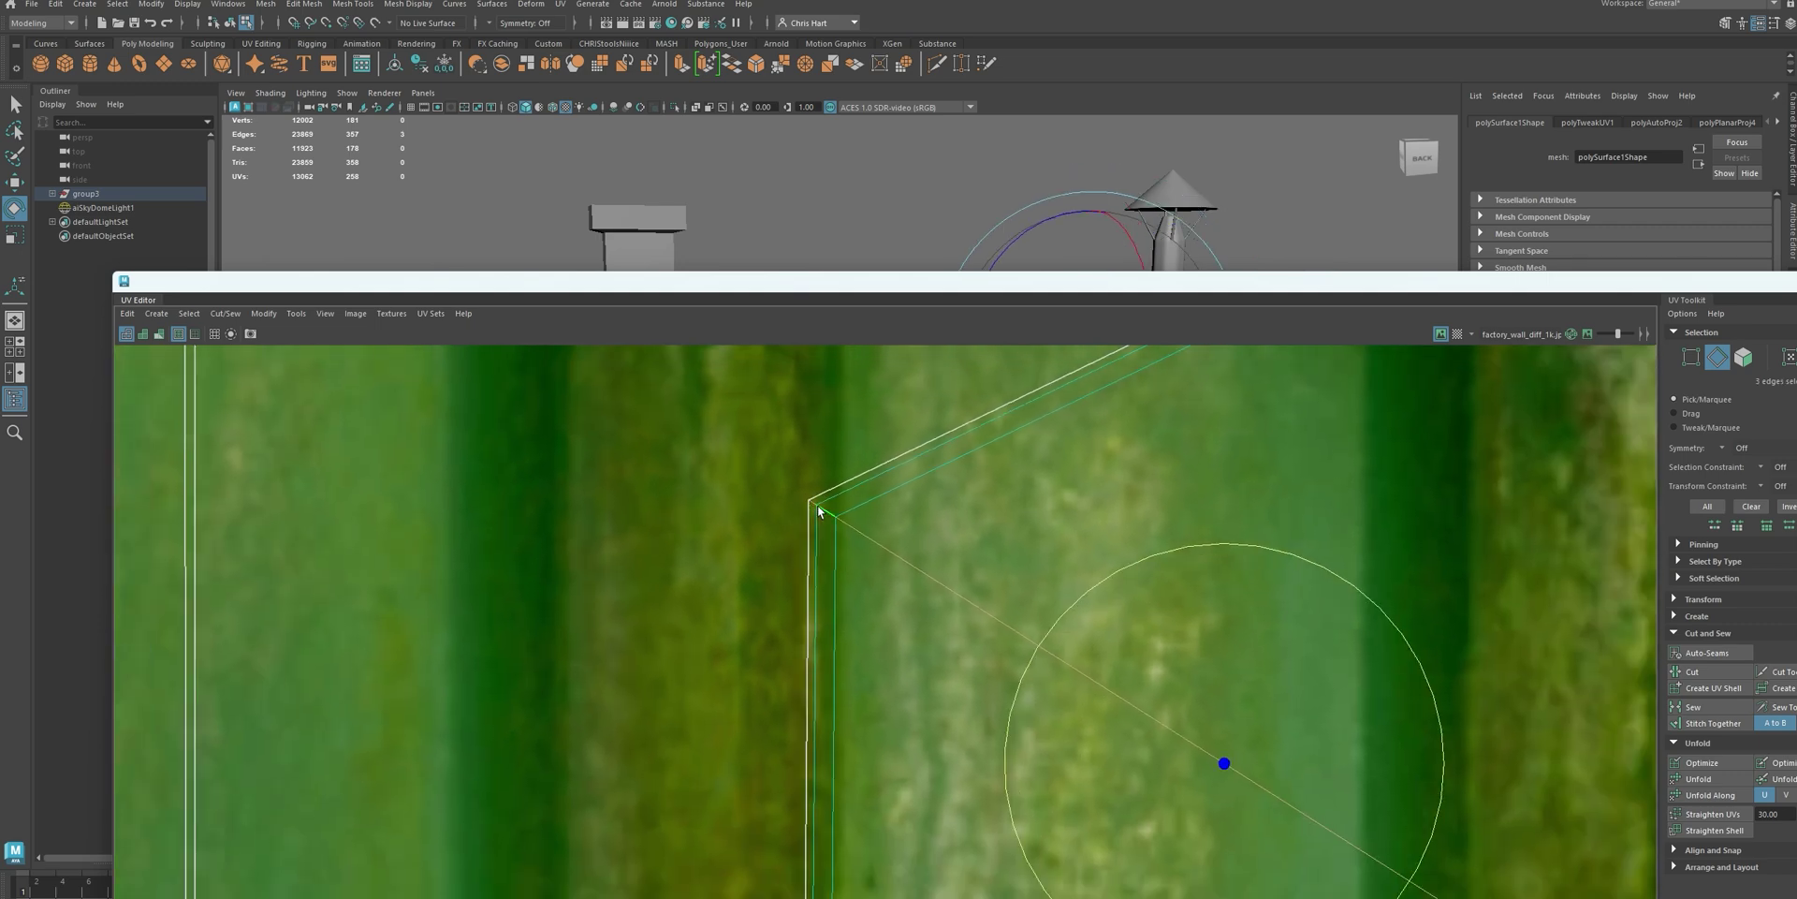
scroll(1123, 701, down, 4)
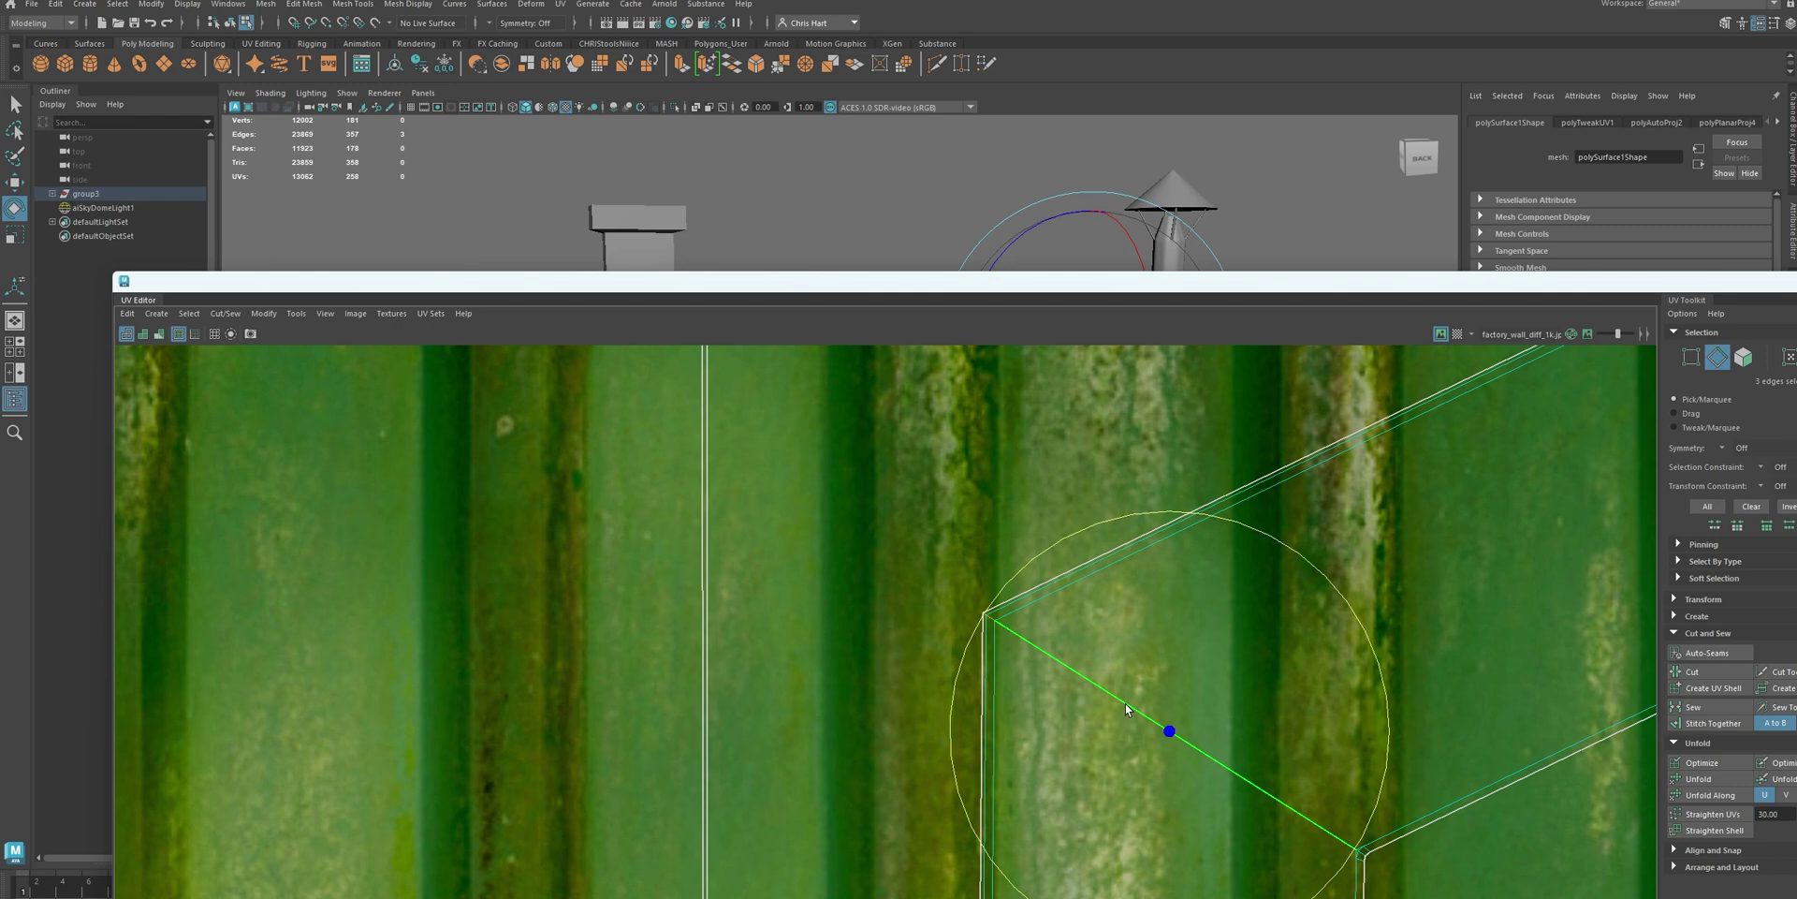
alt+middle_drag(1174, 716, 923, 525)
scroll(1217, 646, up, 4)
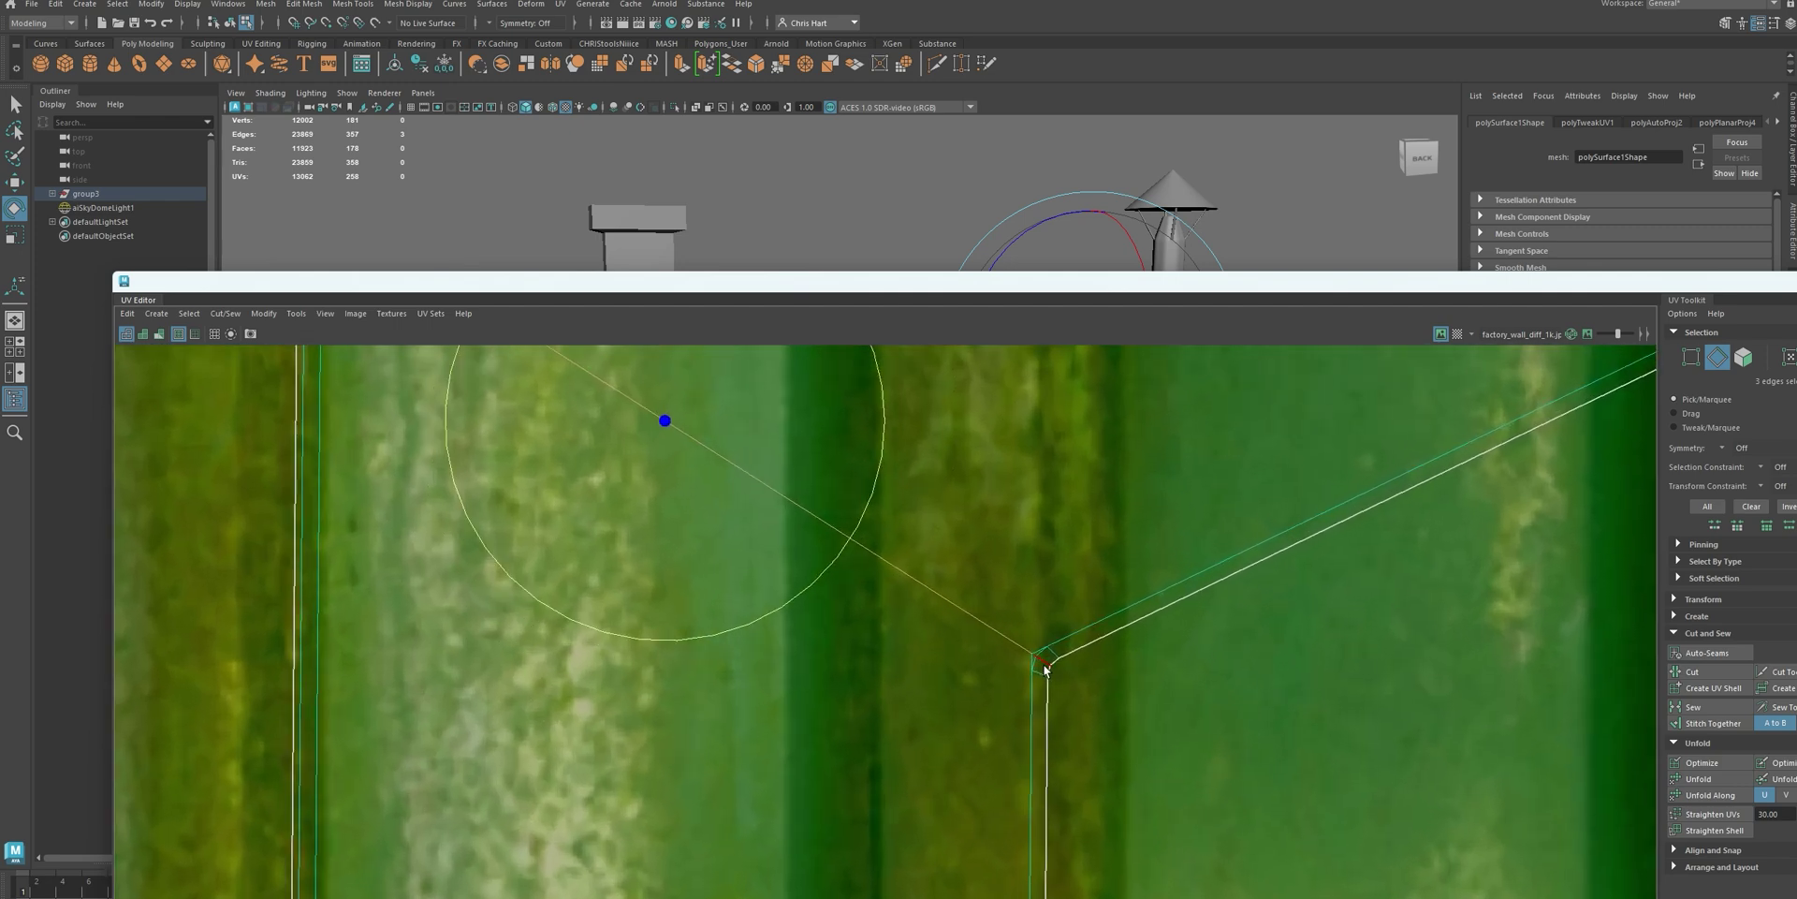
scroll(1046, 669, up, 4)
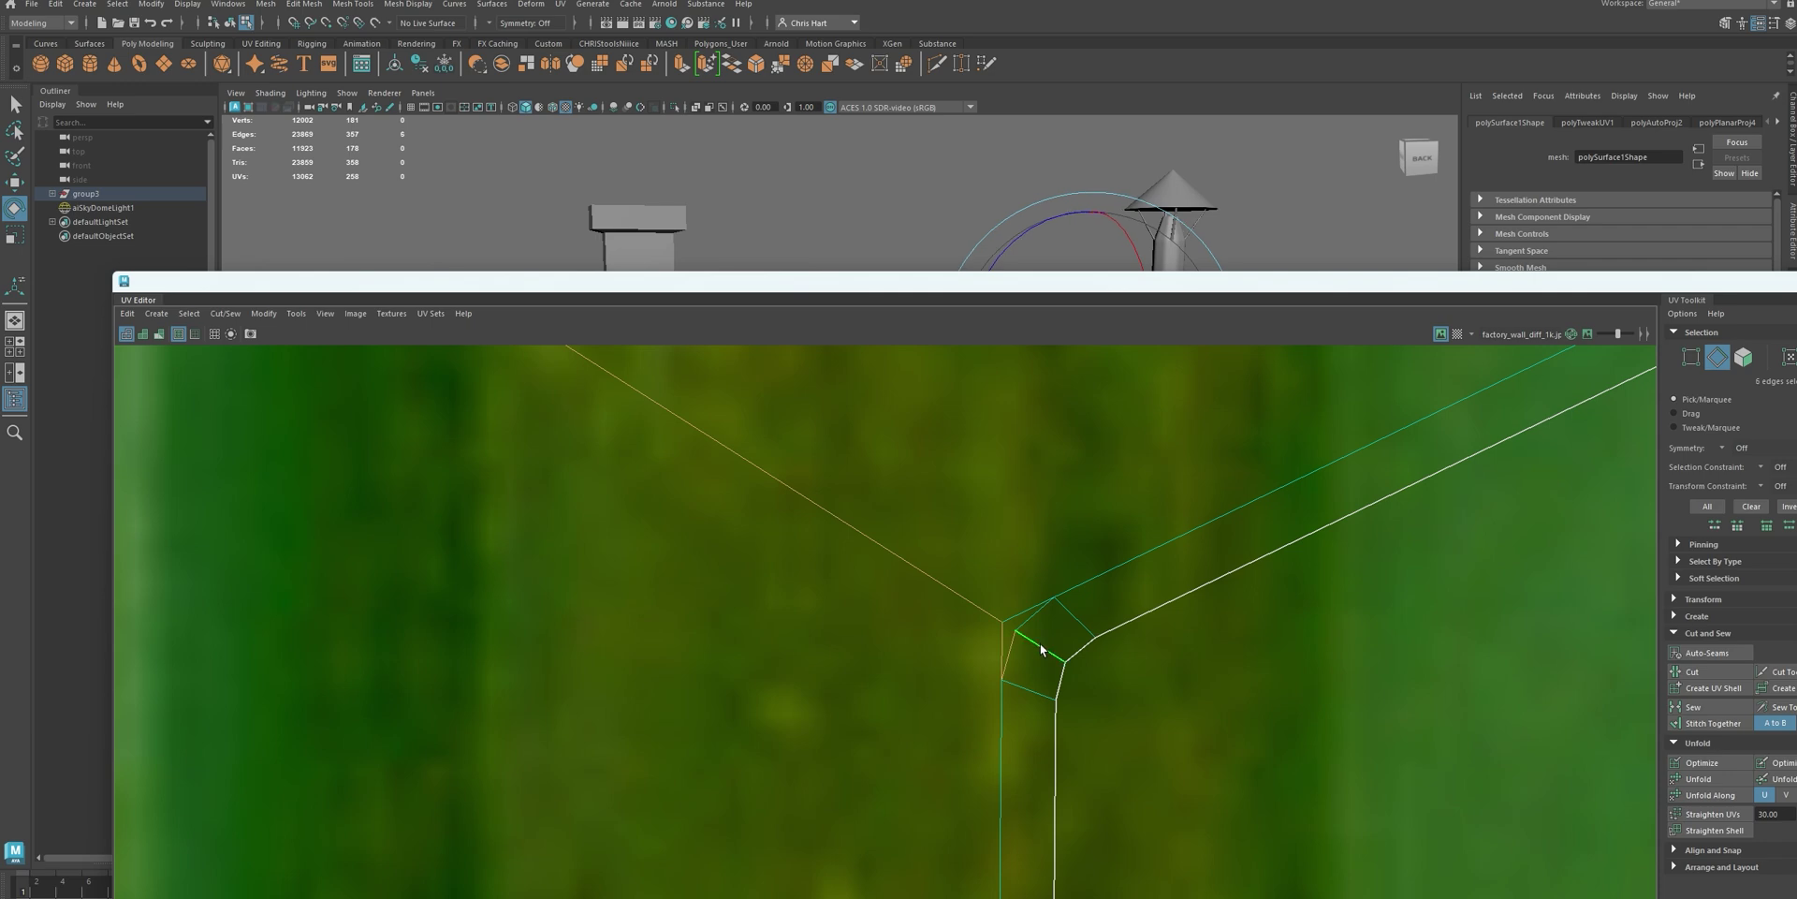
shift+click(1039, 636)
scroll(1205, 681, down, 4)
scroll(1204, 683, down, 4)
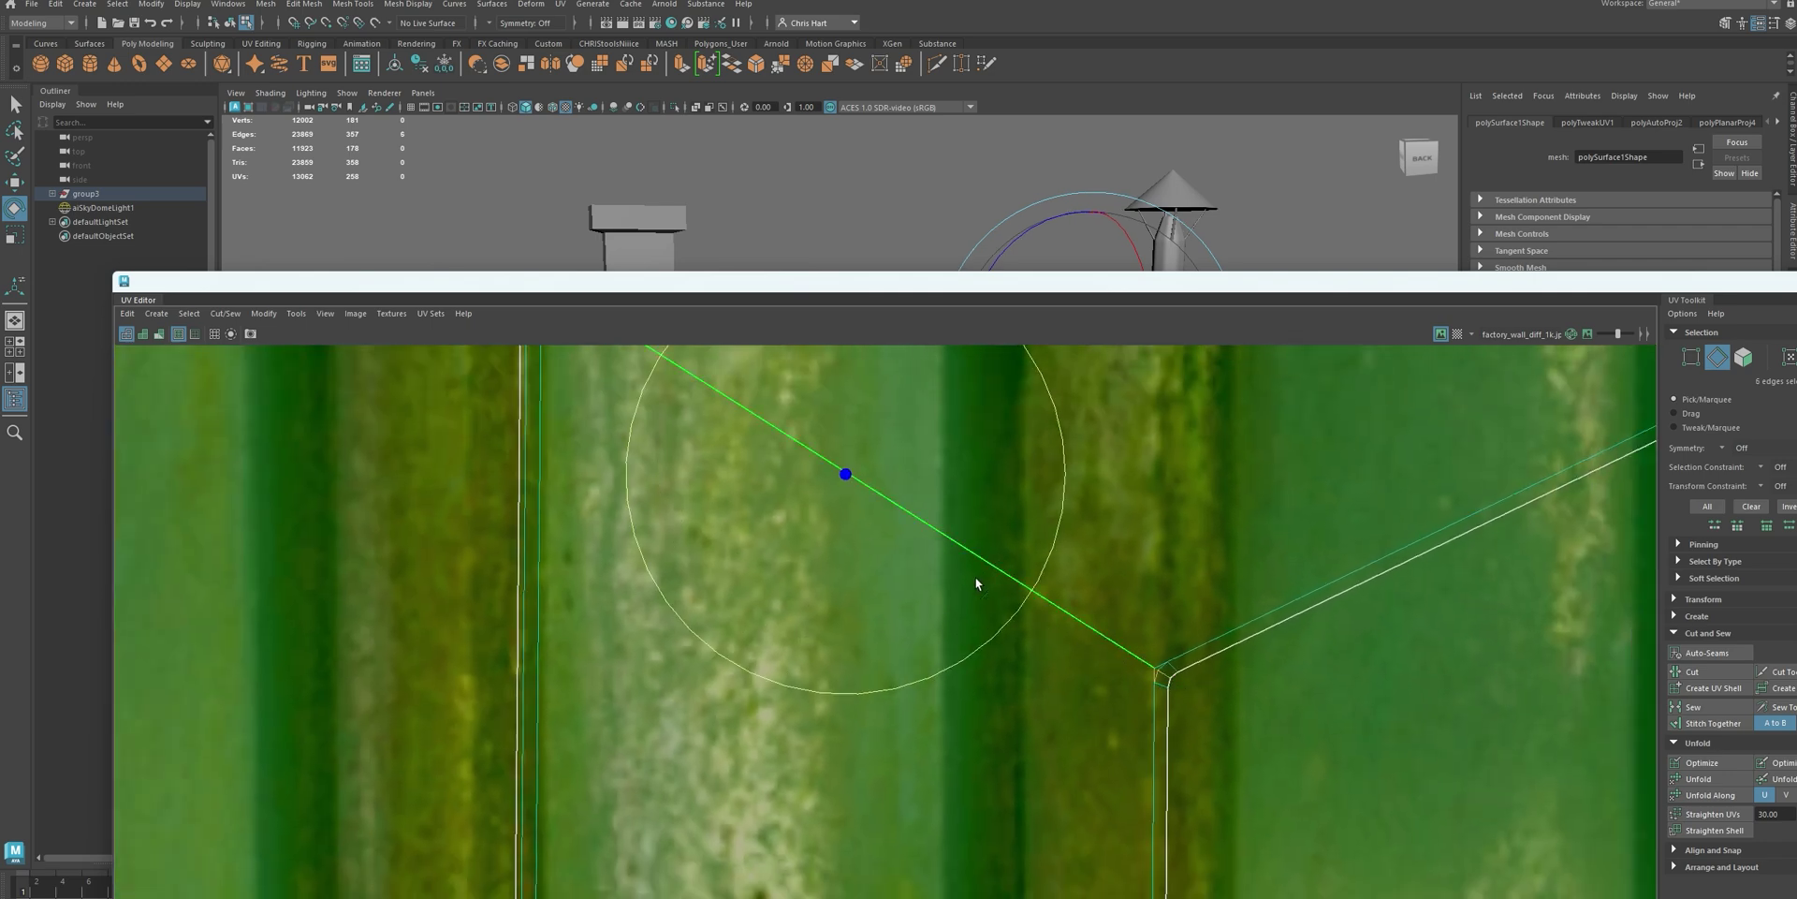
scroll(777, 508, down, 2)
scroll(660, 434, down, 2)
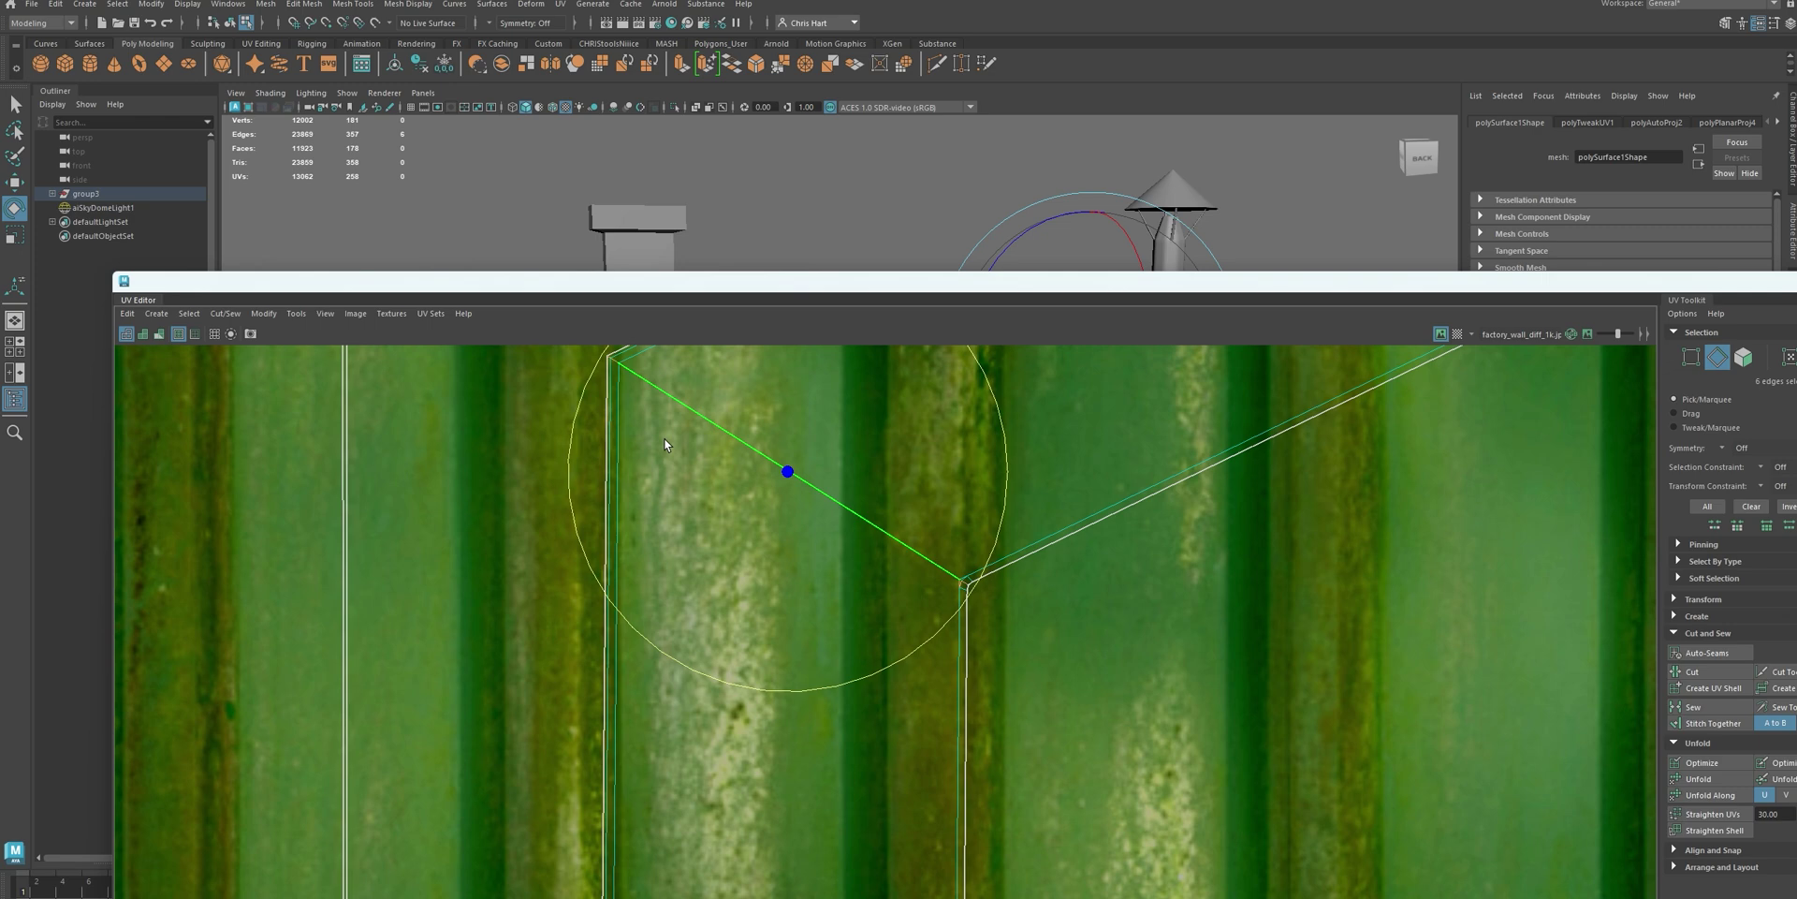
key(f)
scroll(845, 526, down, 2)
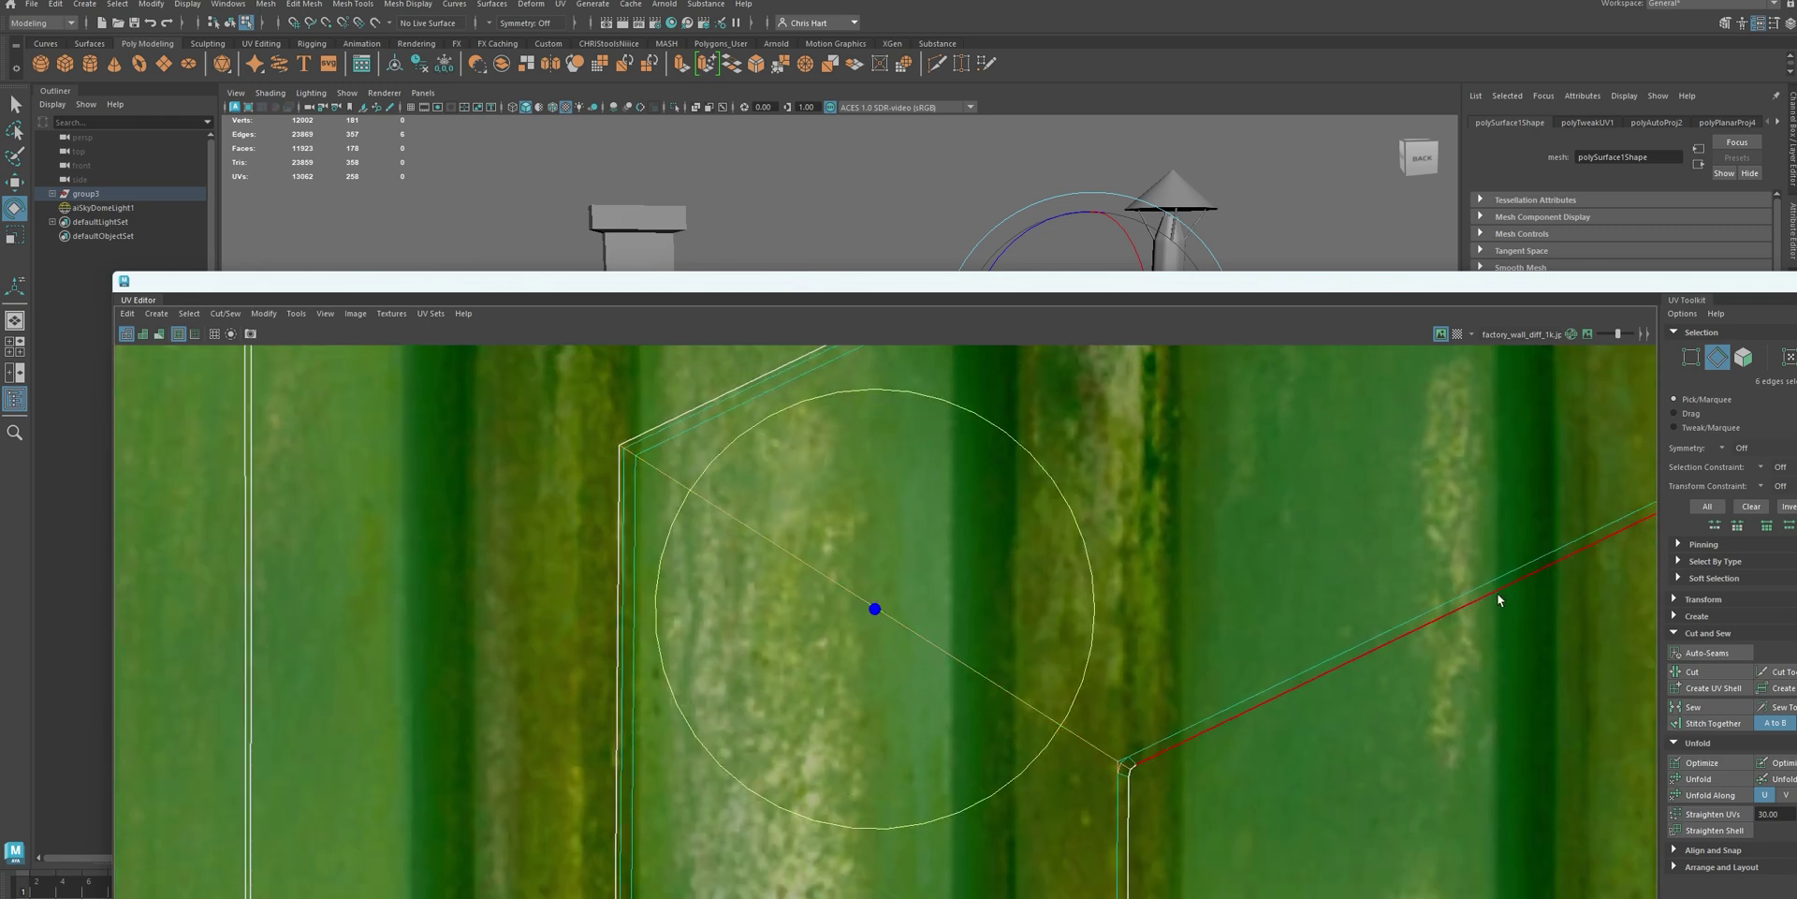
click(1703, 670)
click(1247, 758)
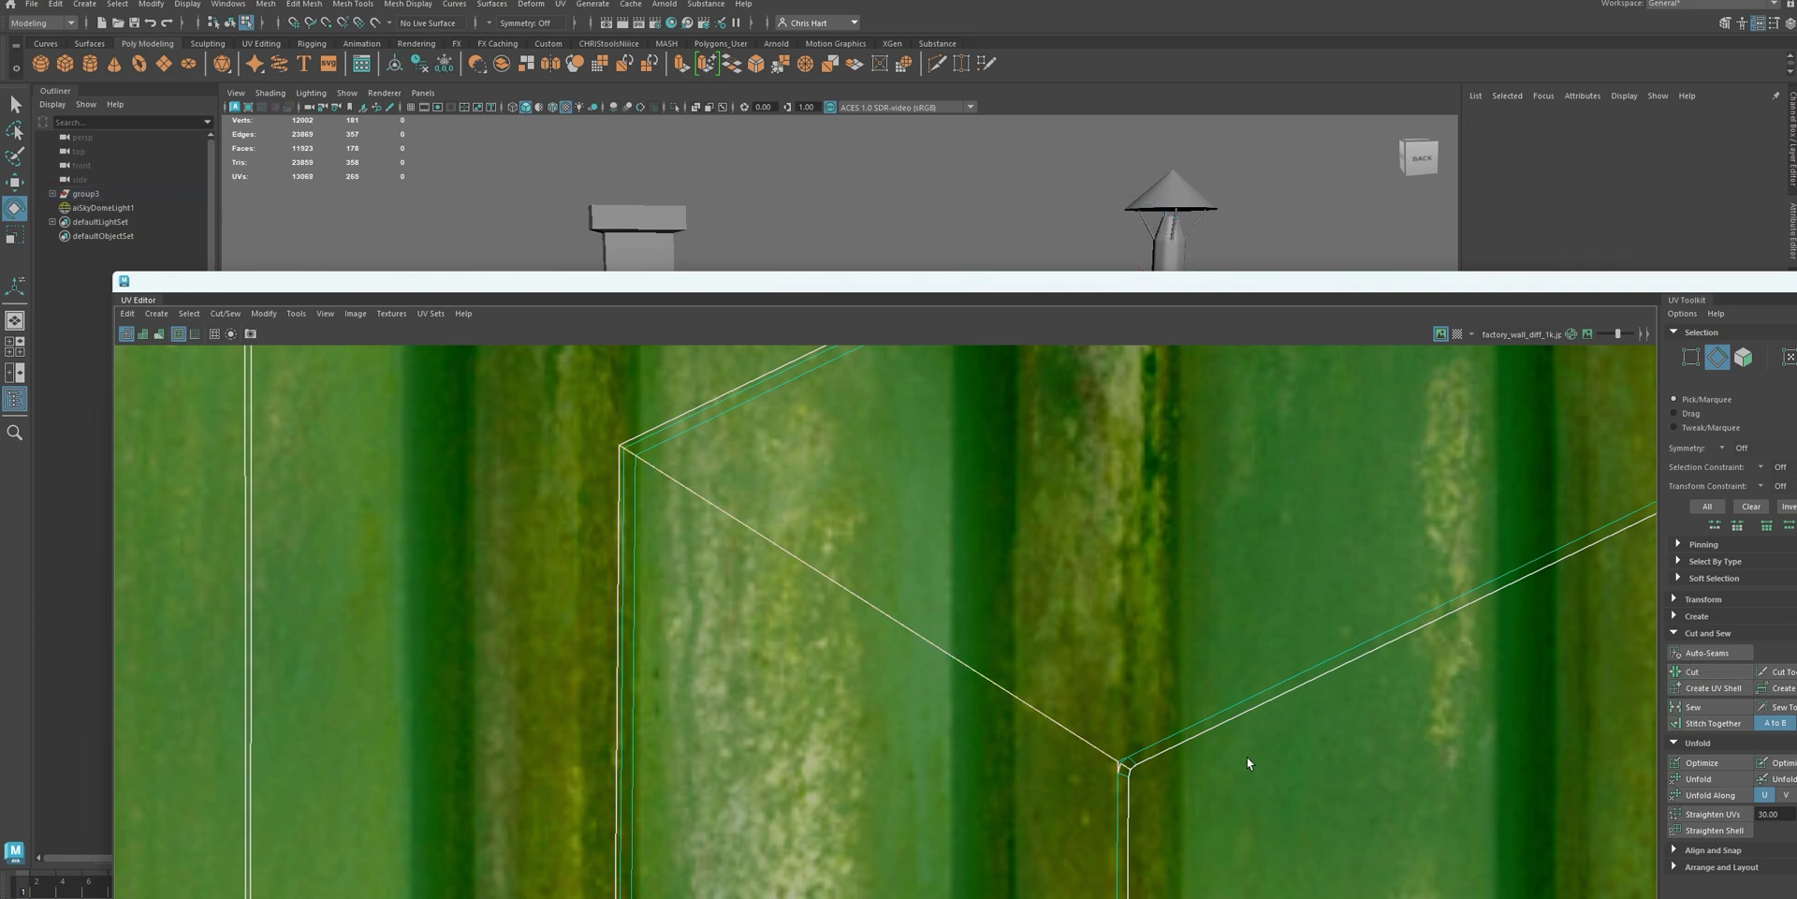
Bring the whole UV Editor into view and shade the UV shells in different colours
scroll(944, 710, down, 3)
scroll(944, 709, down, 5)
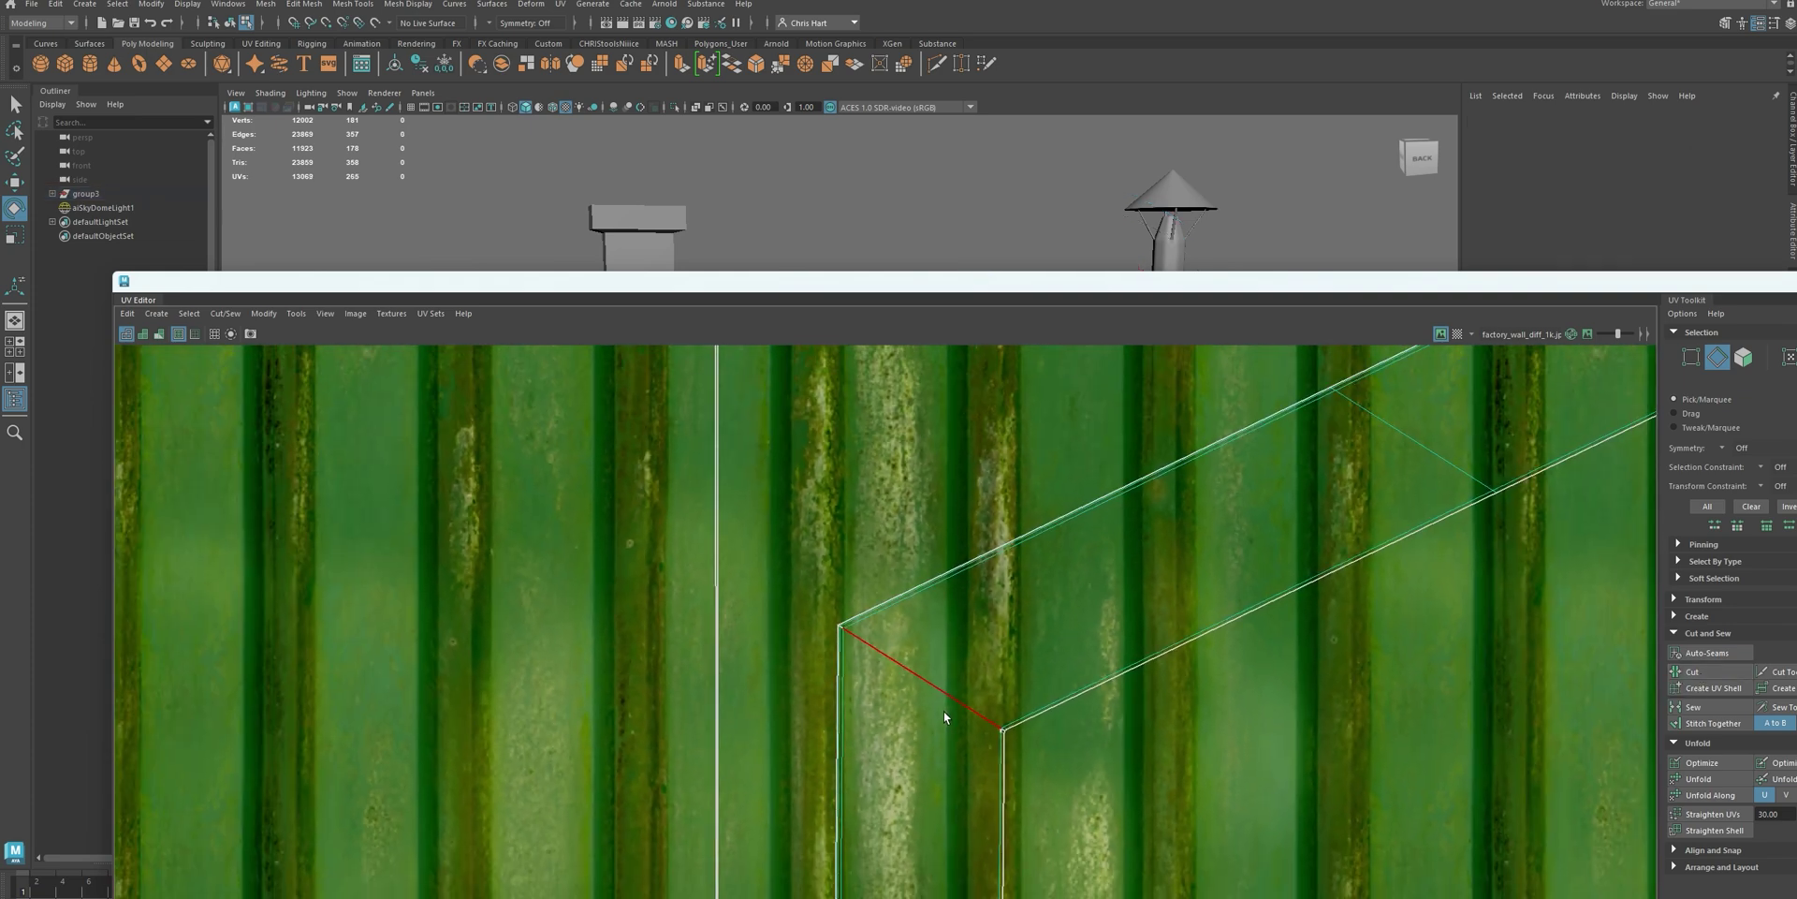
scroll(940, 721, down, 5)
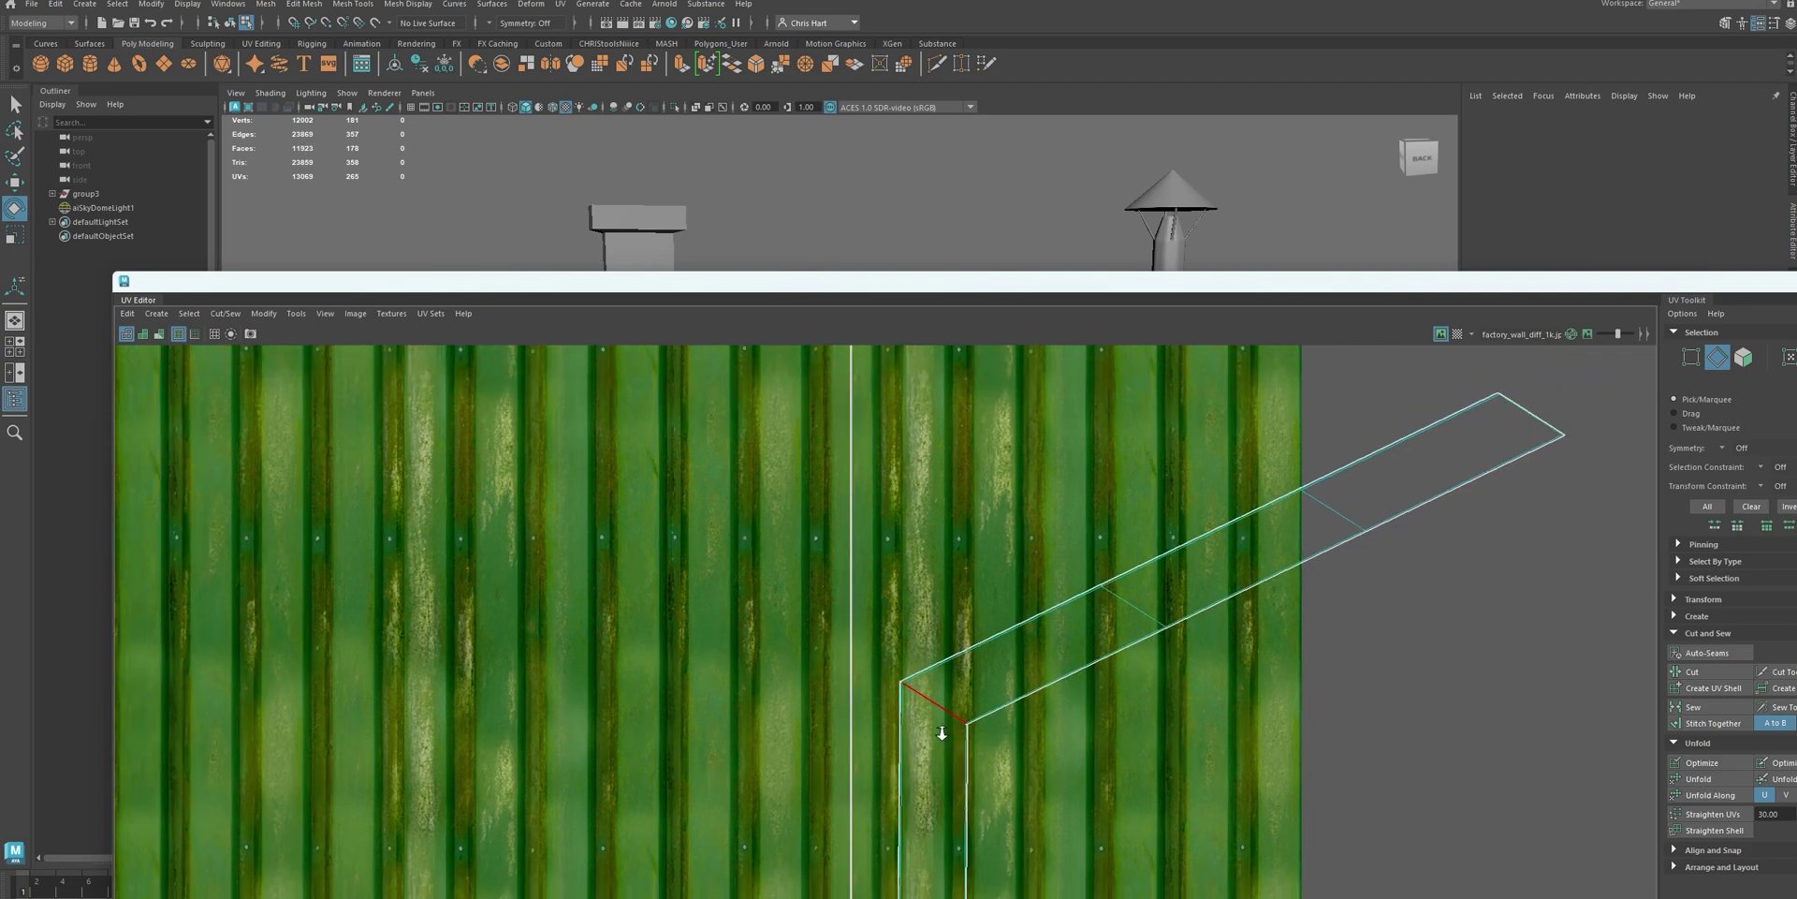
drag(951, 280, 965, 76)
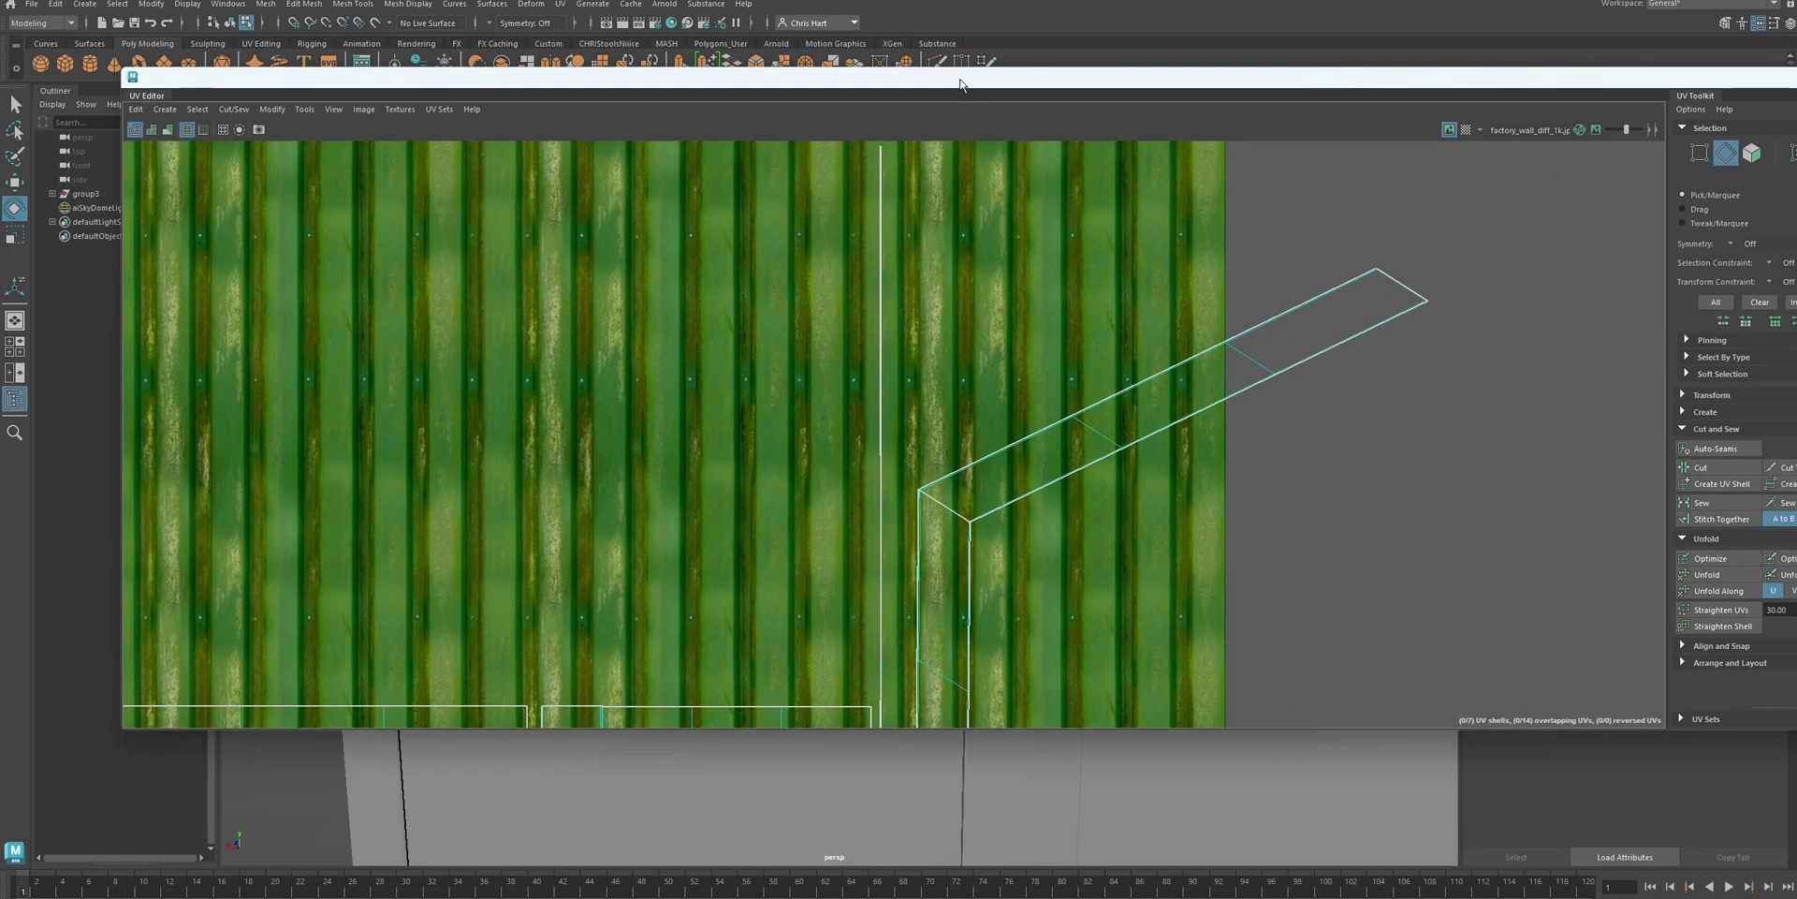
click(150, 132)
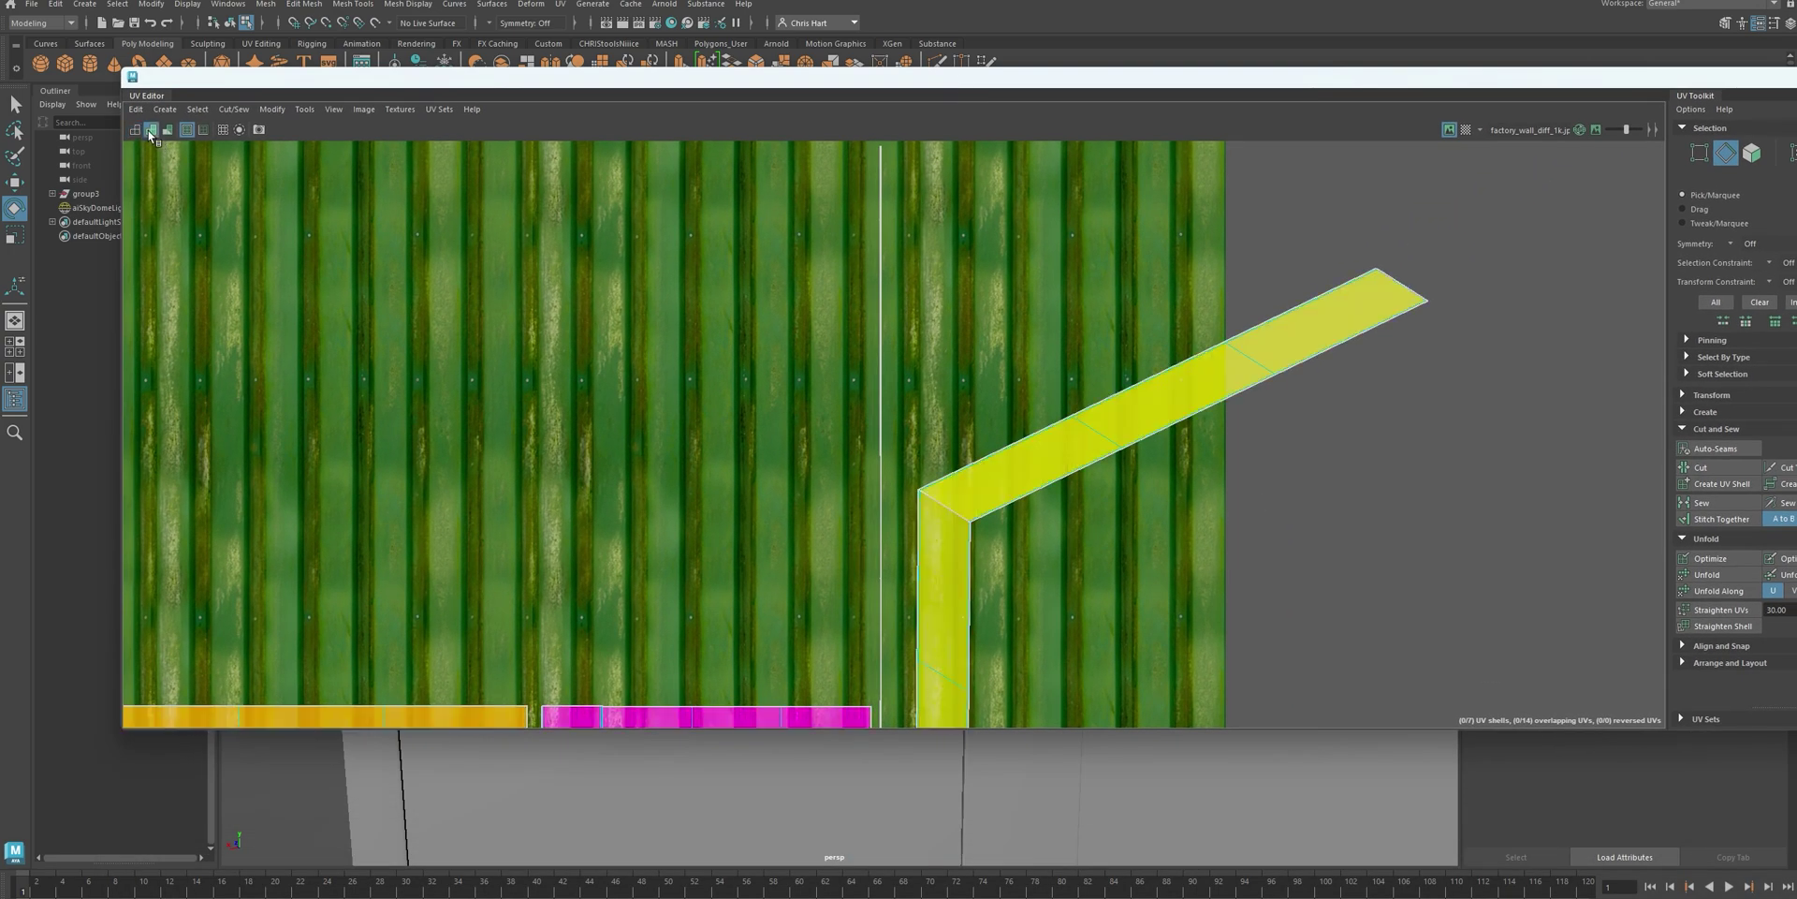
Select the slanted arm of the cut gable edge as a UV shell and move it away onto a free area of the texture
scroll(489, 493, down, 1)
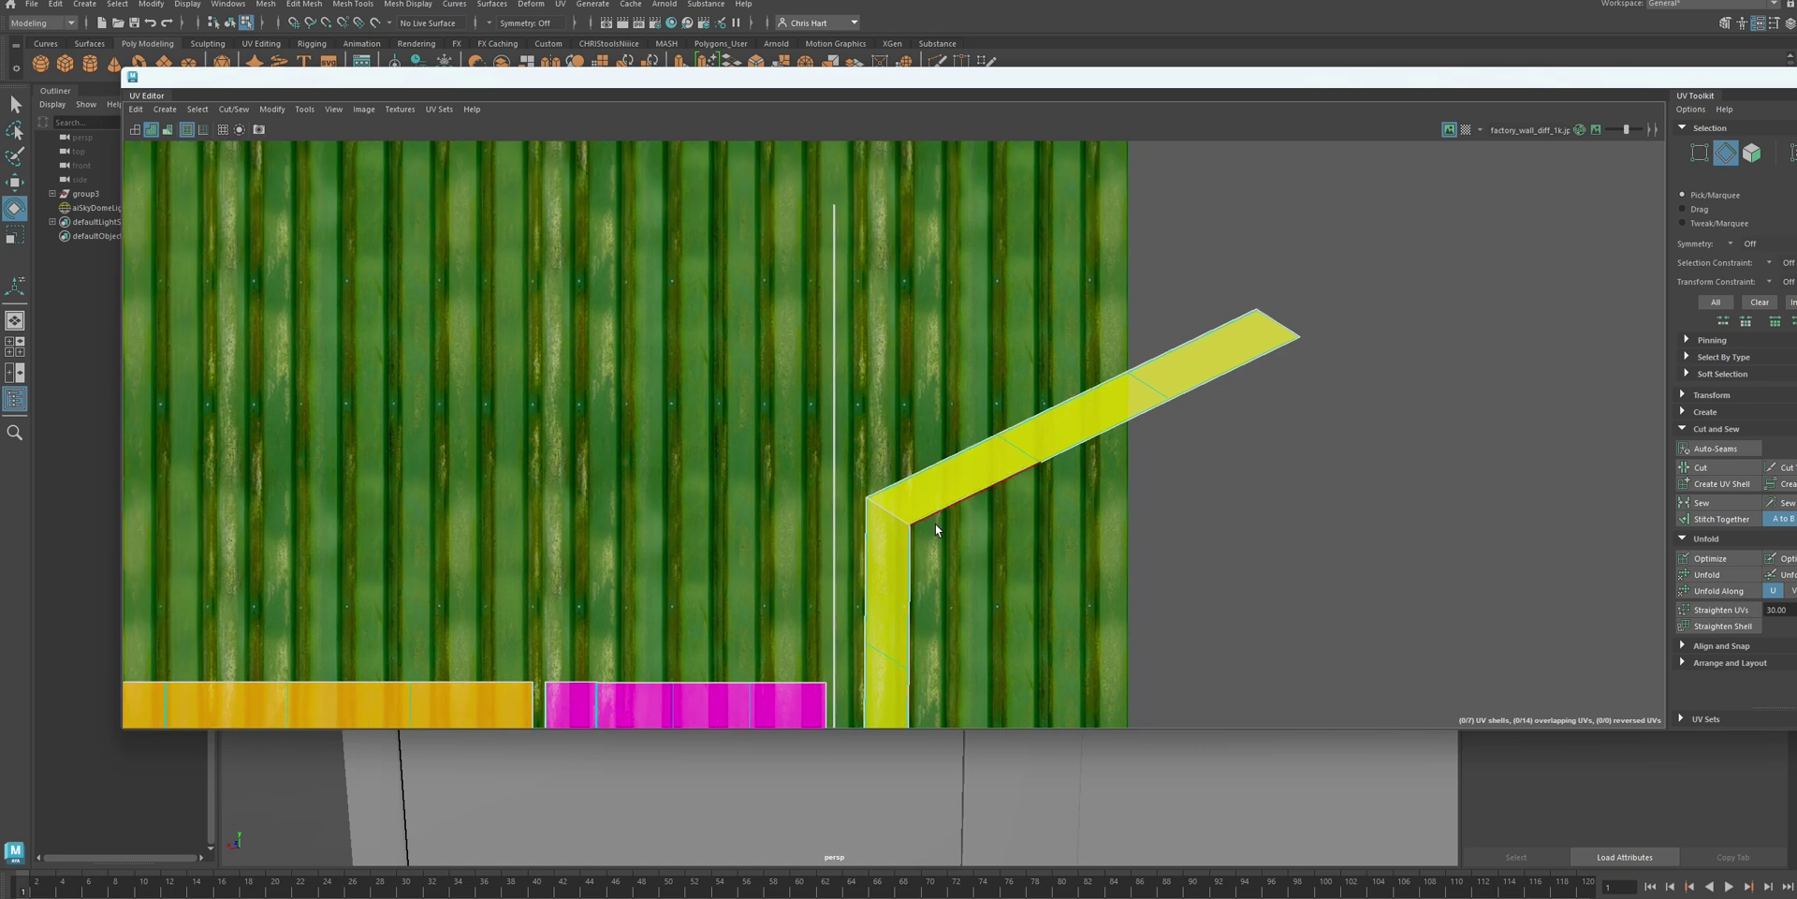
right_click(966, 485)
click(906, 462)
click(971, 488)
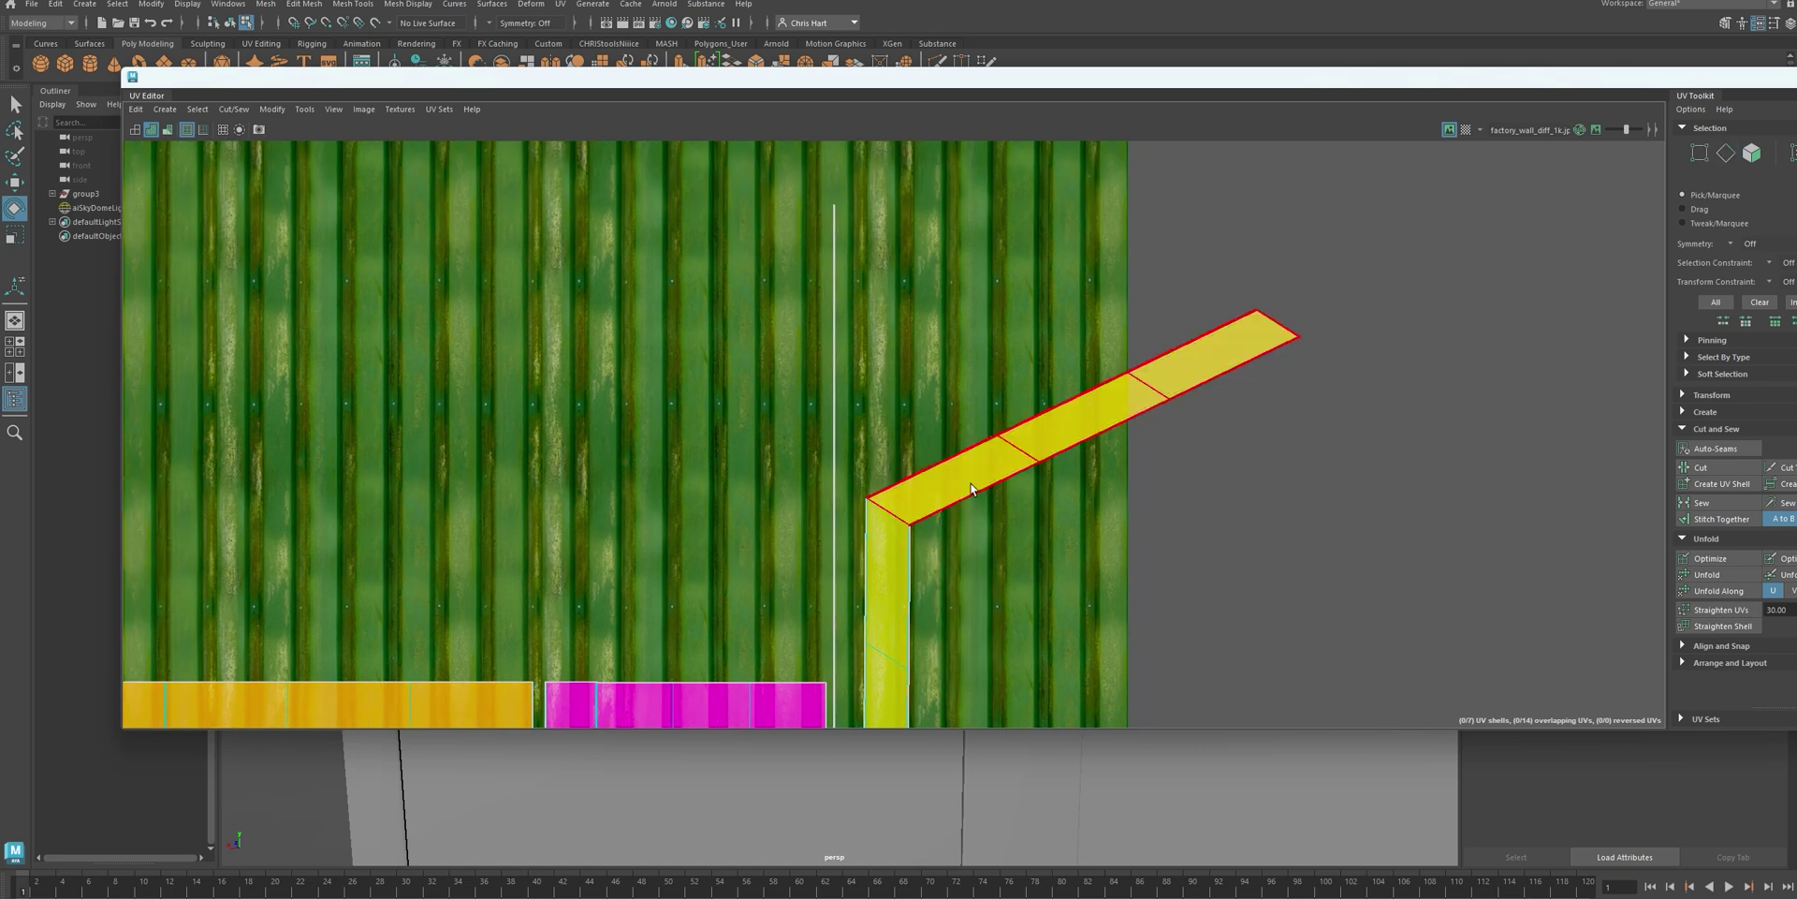
click(968, 486)
key(w)
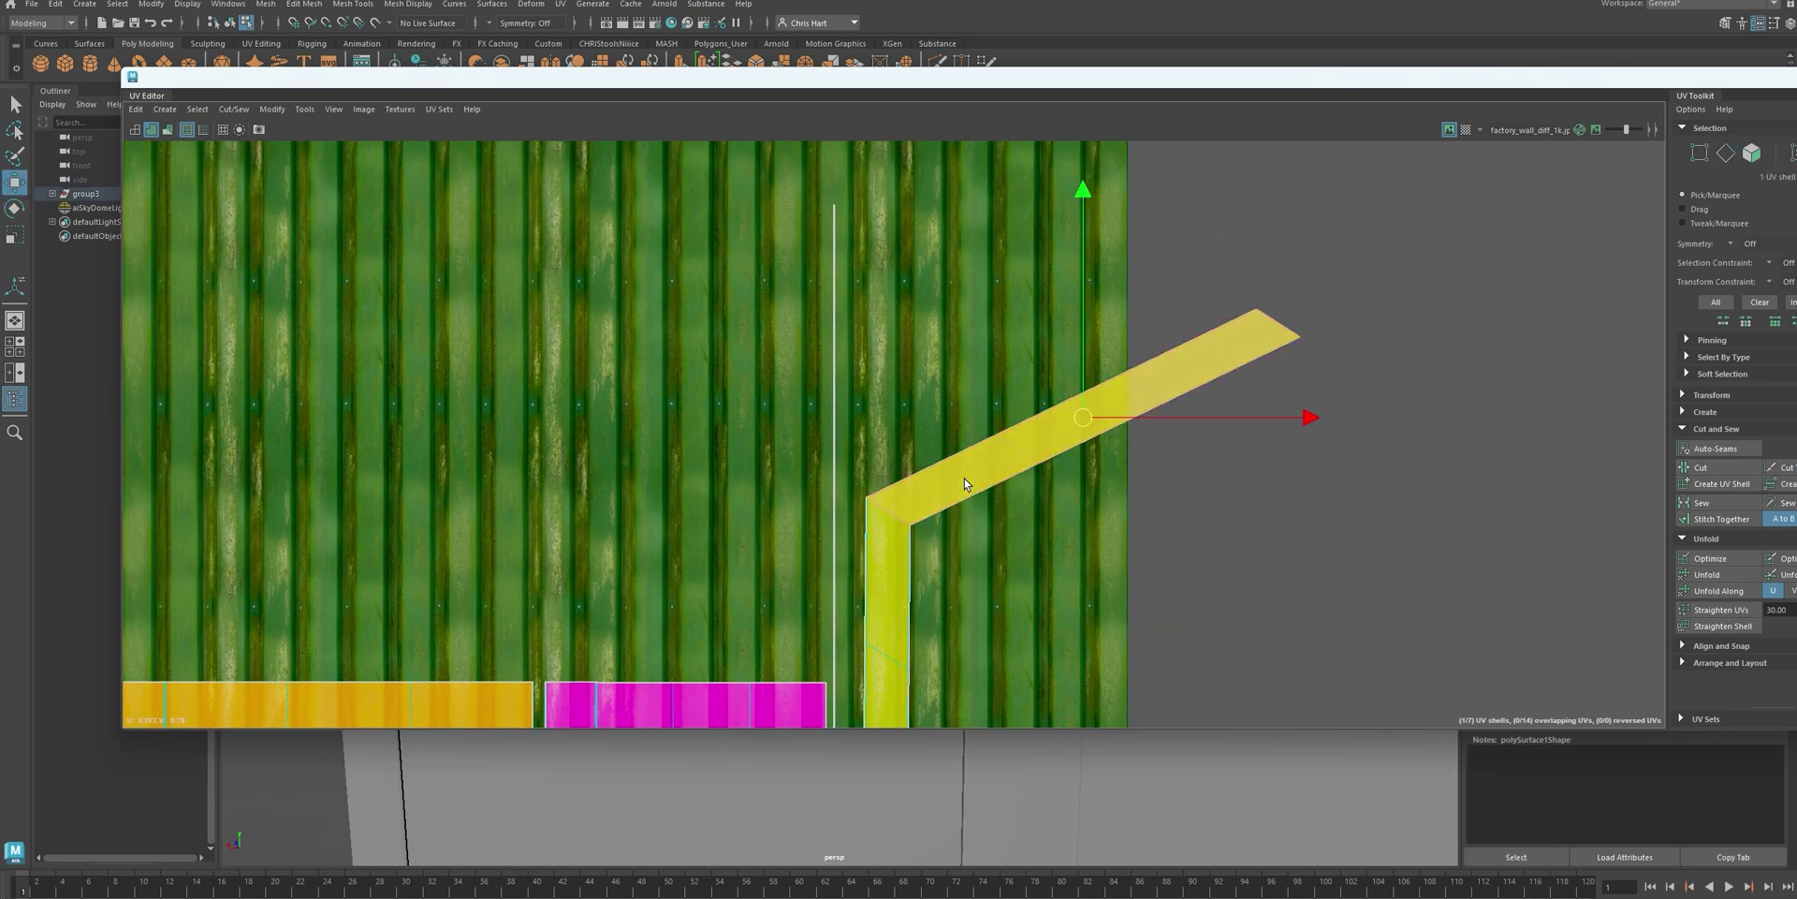
drag(1086, 418, 630, 387)
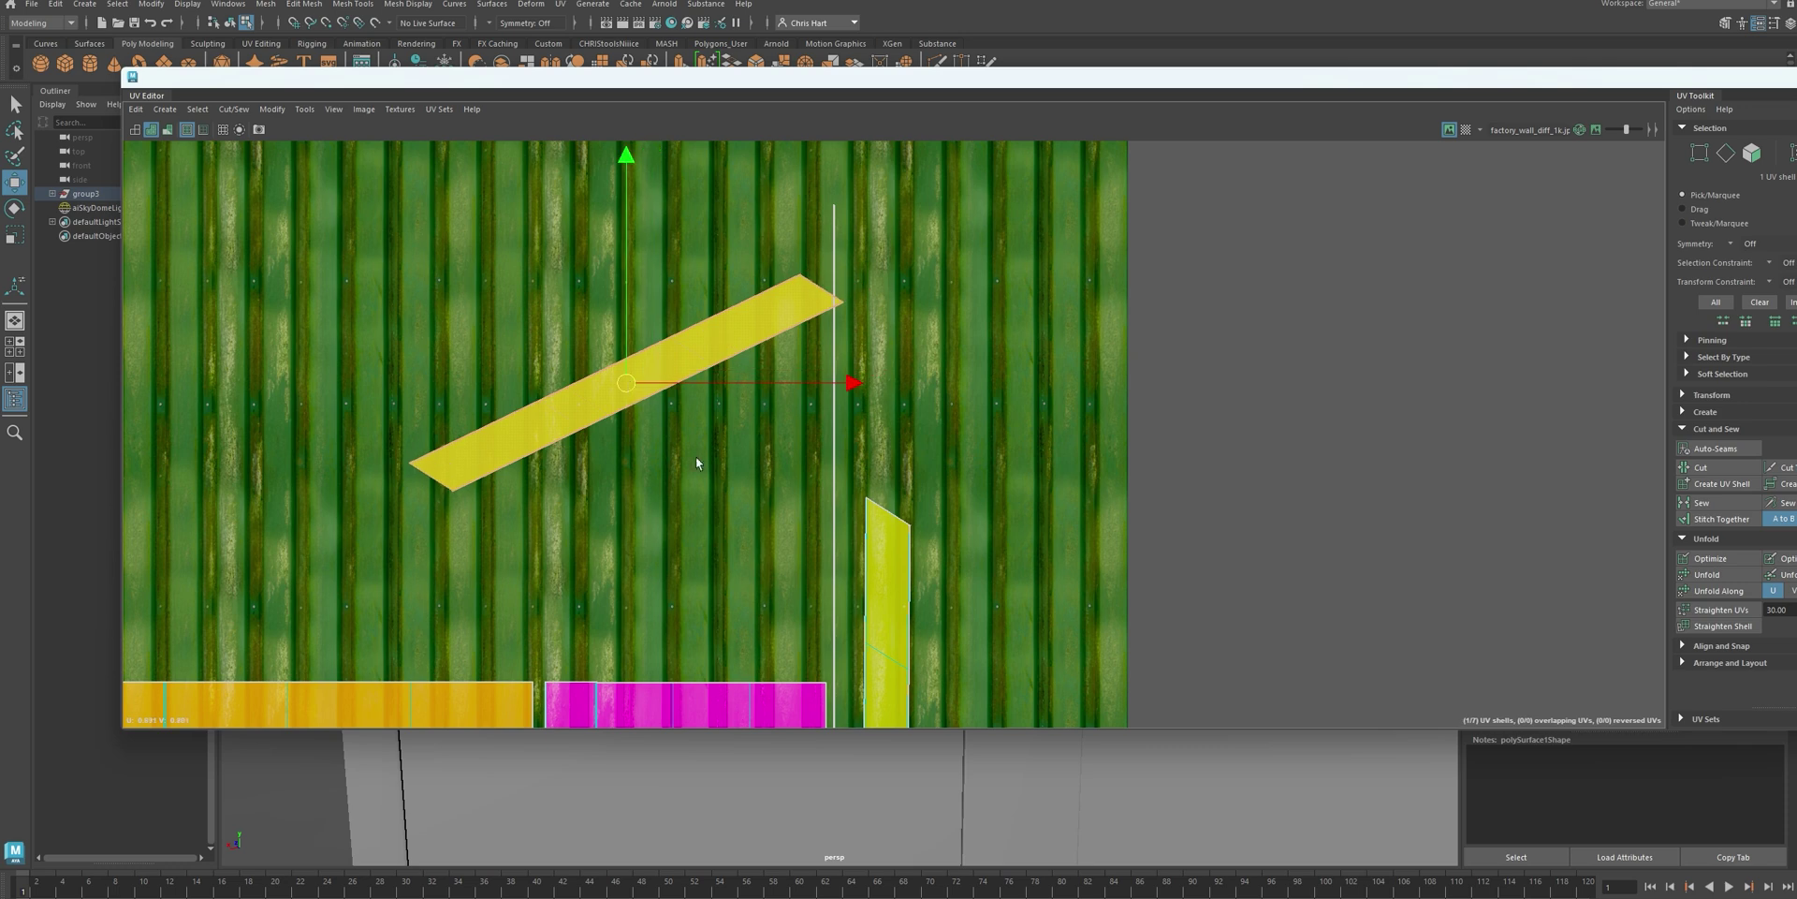
Rotate the separated arm's UV shell counterclockwise until it stands vertical, parallel to the texture's grooves
scroll(889, 503, down, 3)
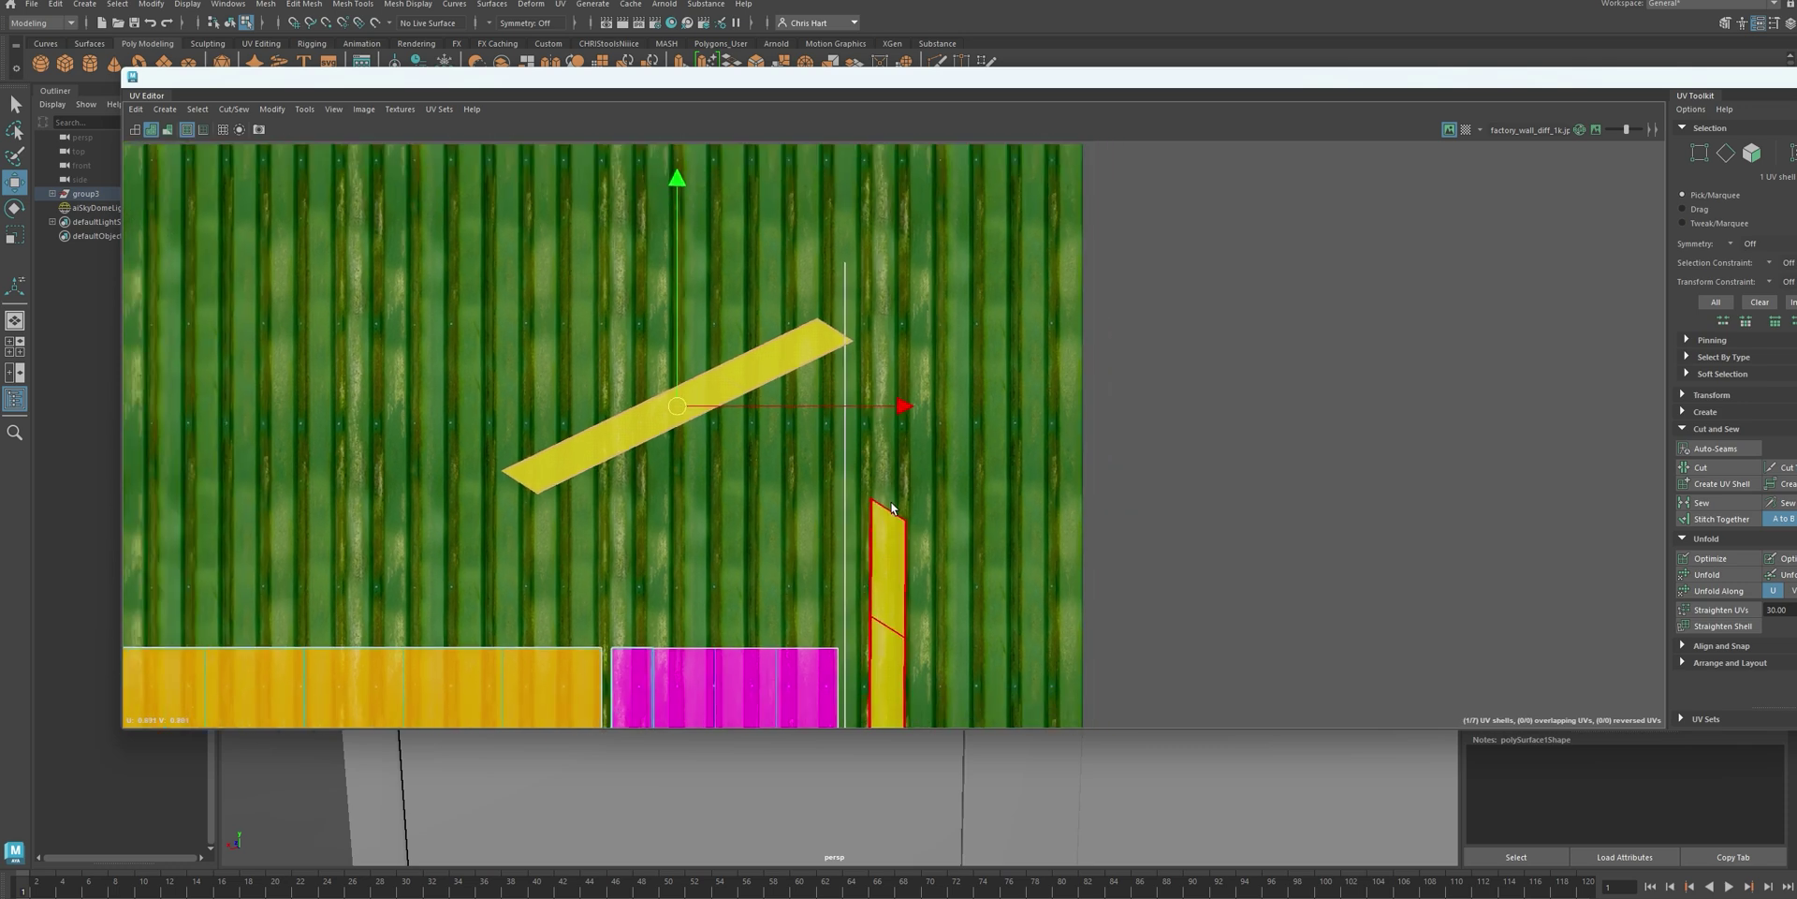
key(e)
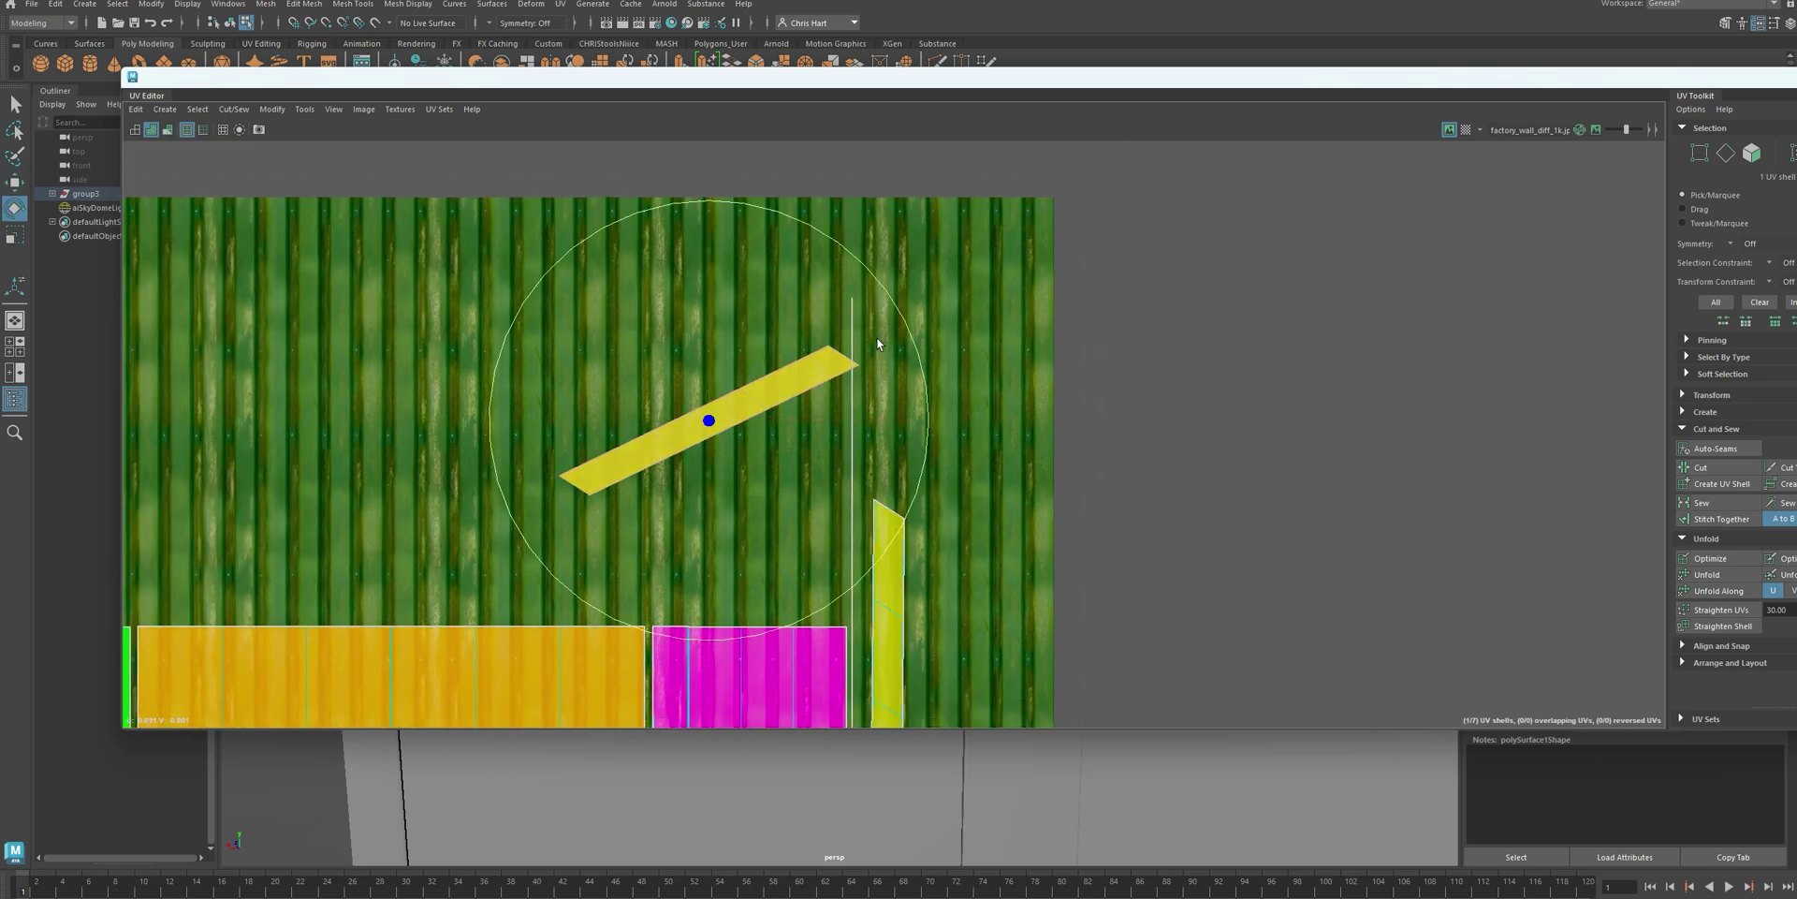
drag(887, 293, 682, 243)
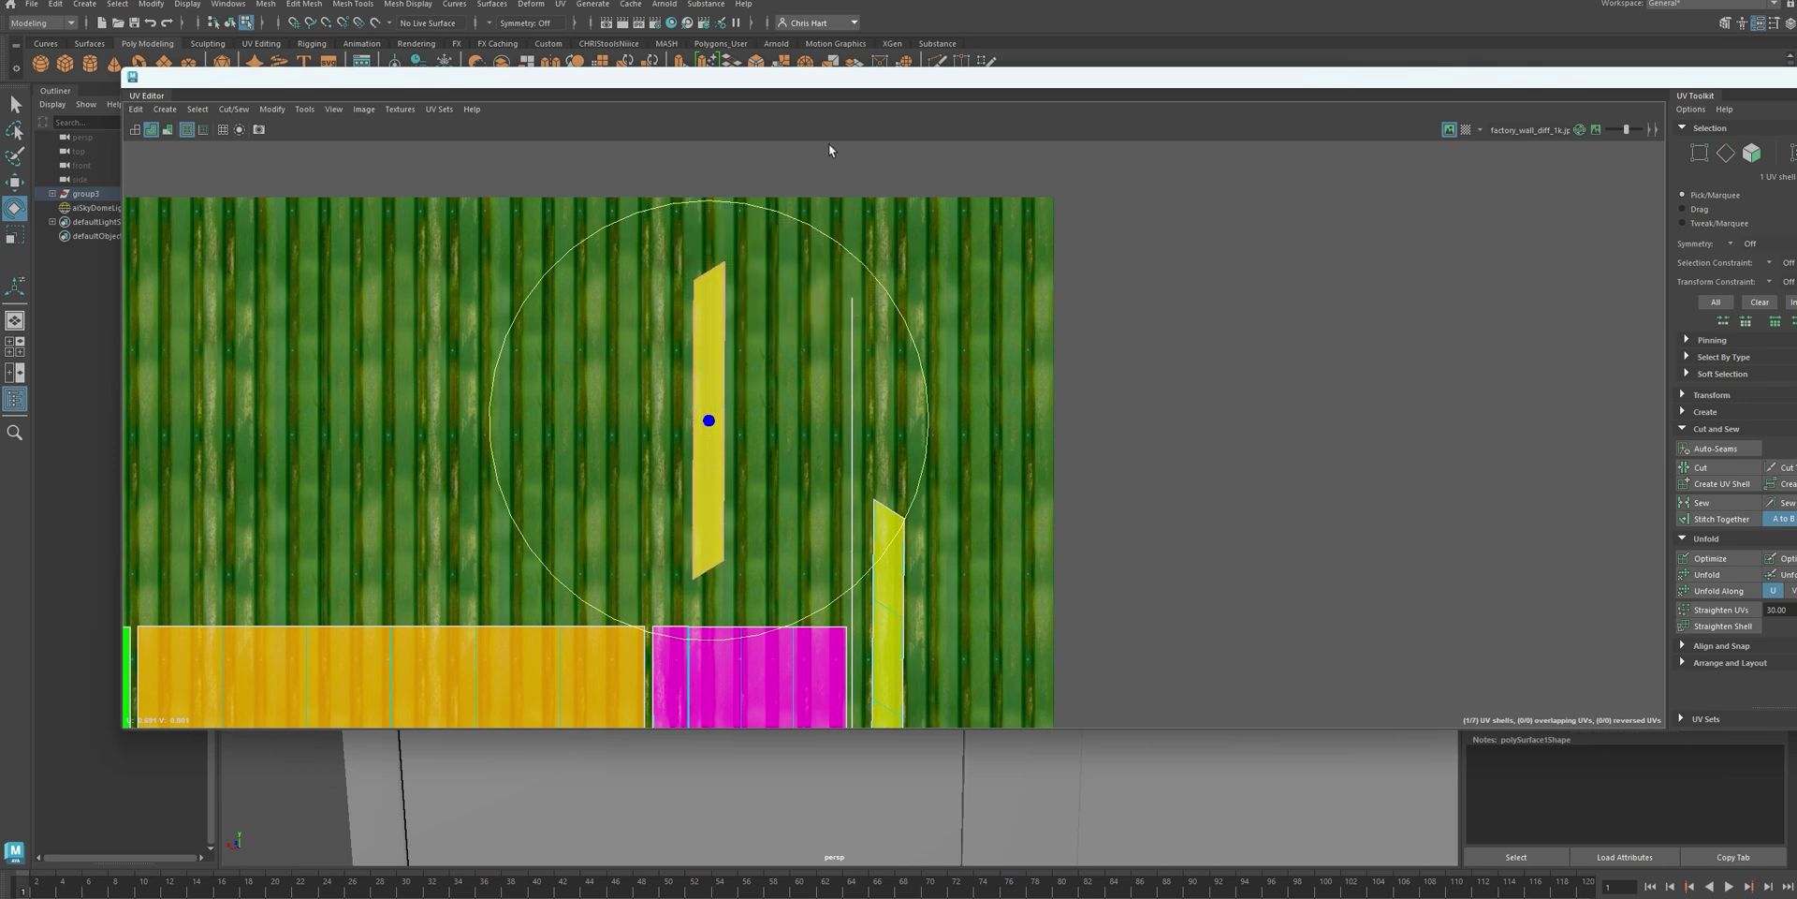
Place the UV Editor below the roof, deselect the roof in object mode and examine the texture on both gable edges
drag(862, 89, 1013, 679)
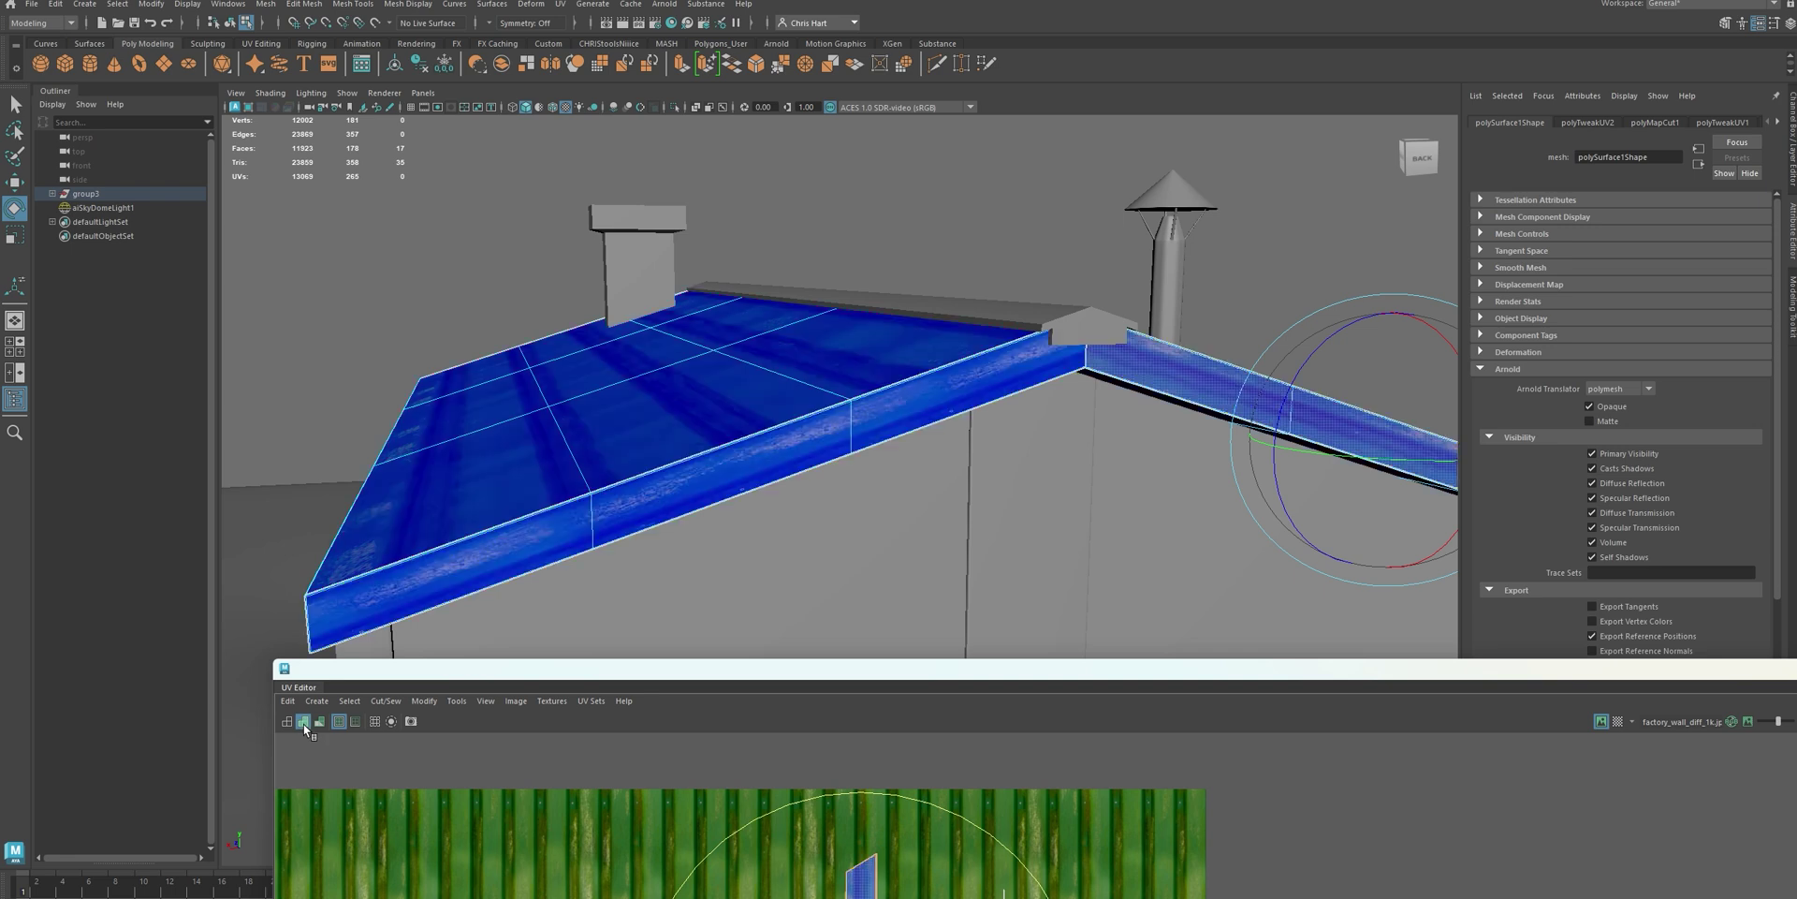
right_click(974, 229)
click(1007, 210)
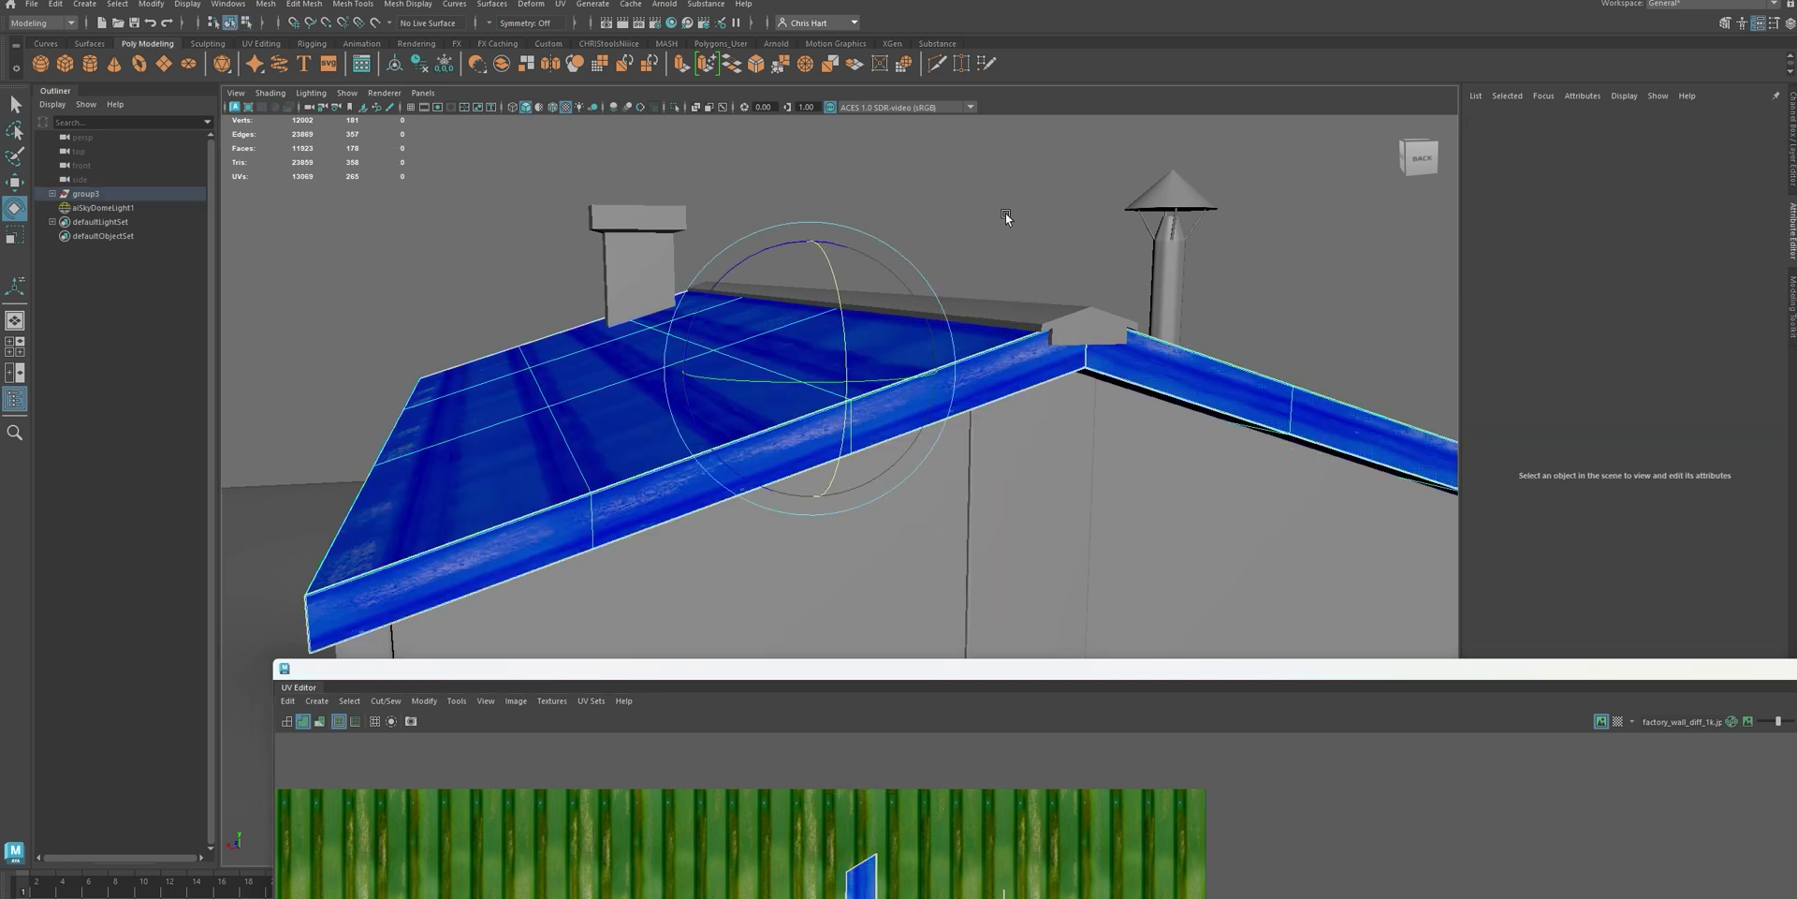
click(1005, 213)
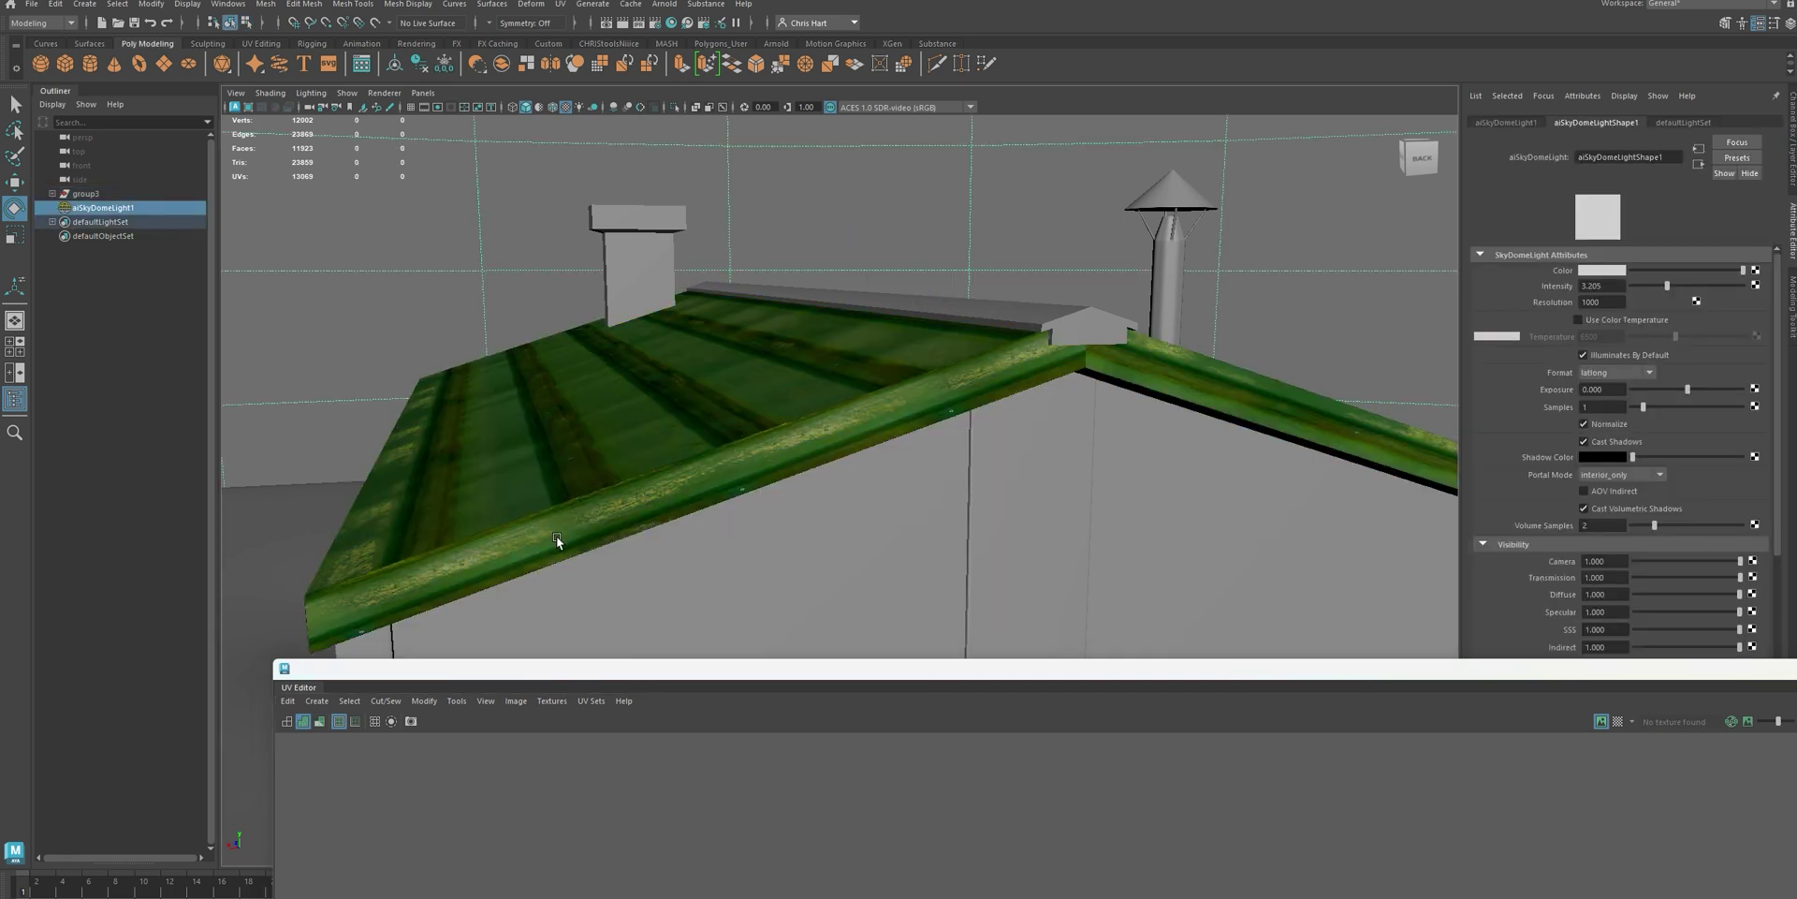
alt+drag(1264, 424, 706, 402)
alt+drag(690, 497, 1047, 457)
scroll(1047, 457, down, 5)
Reselect the roof and view the layout of its roof panel and gable edge shells in the UV Editor
drag(964, 674, 894, 291)
click(898, 478)
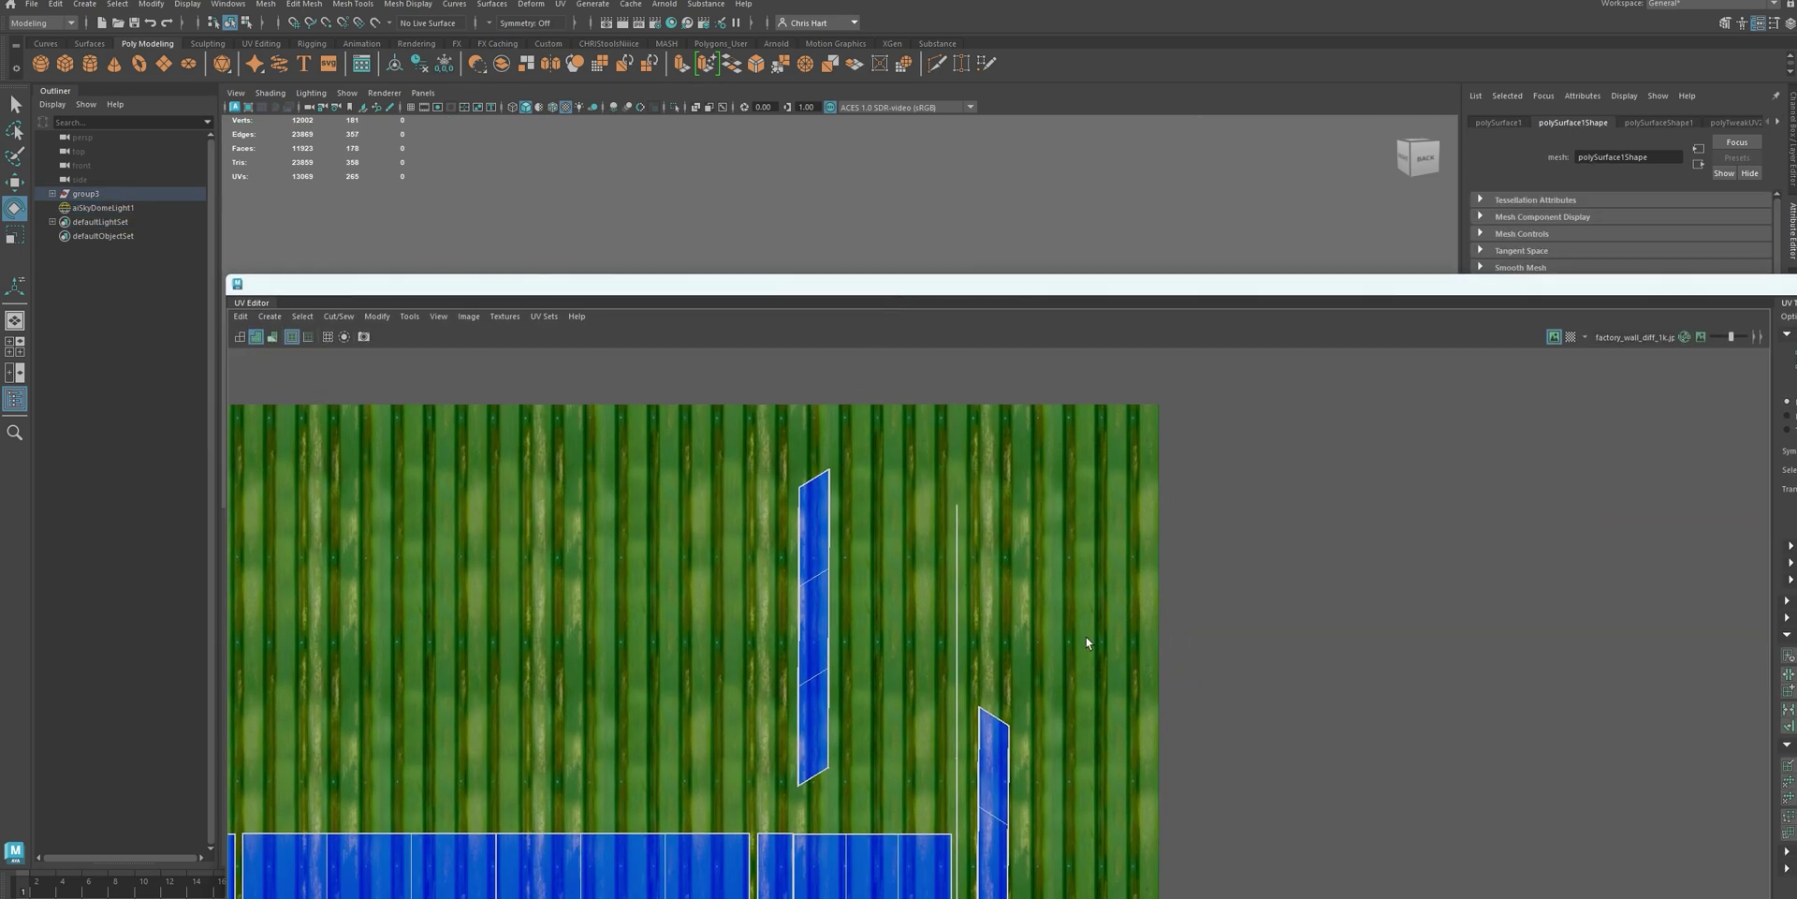
scroll(1087, 642, down, 4)
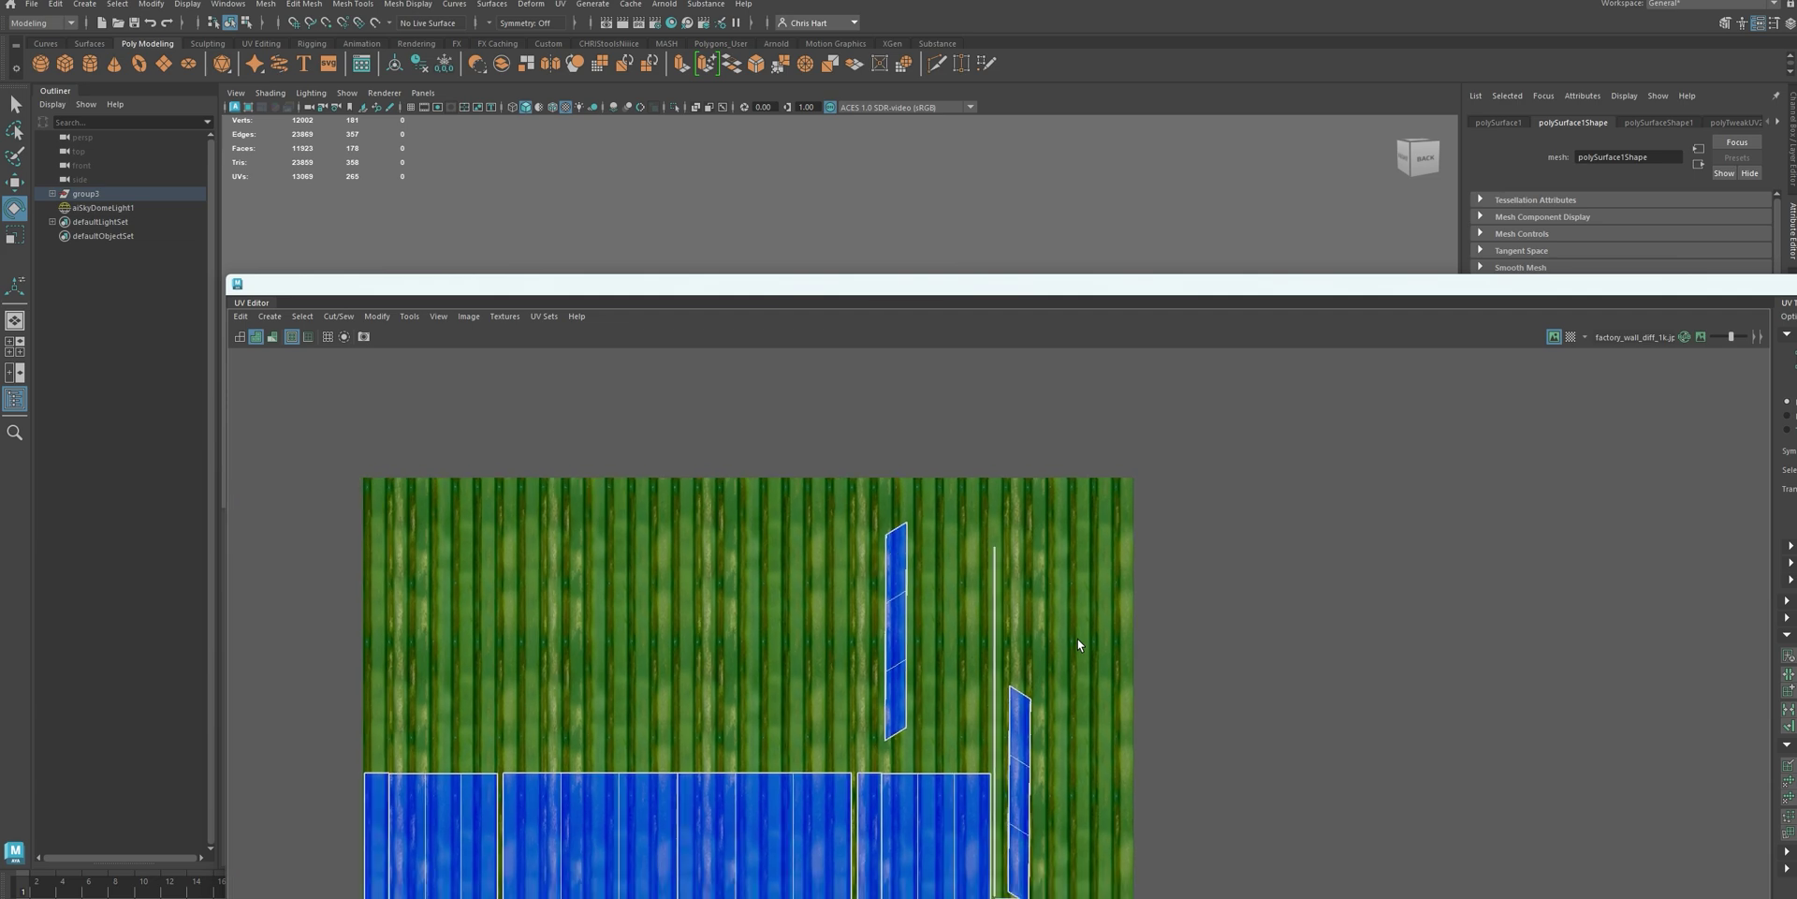
alt+middle_drag(1046, 721, 1108, 498)
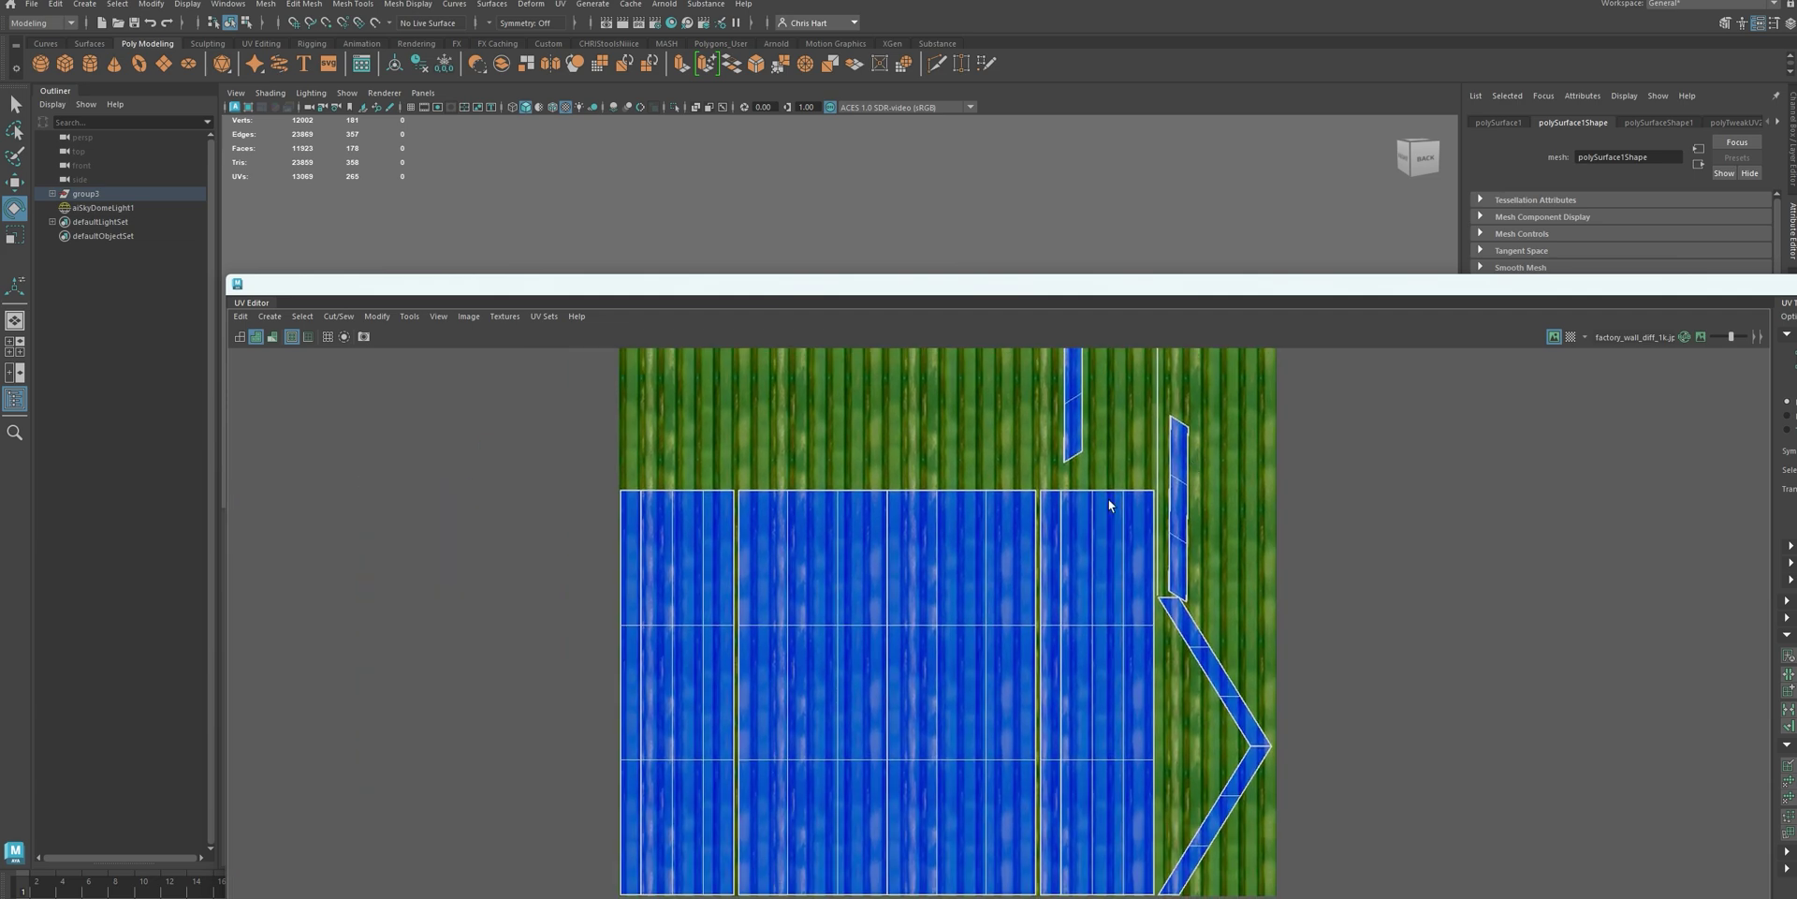